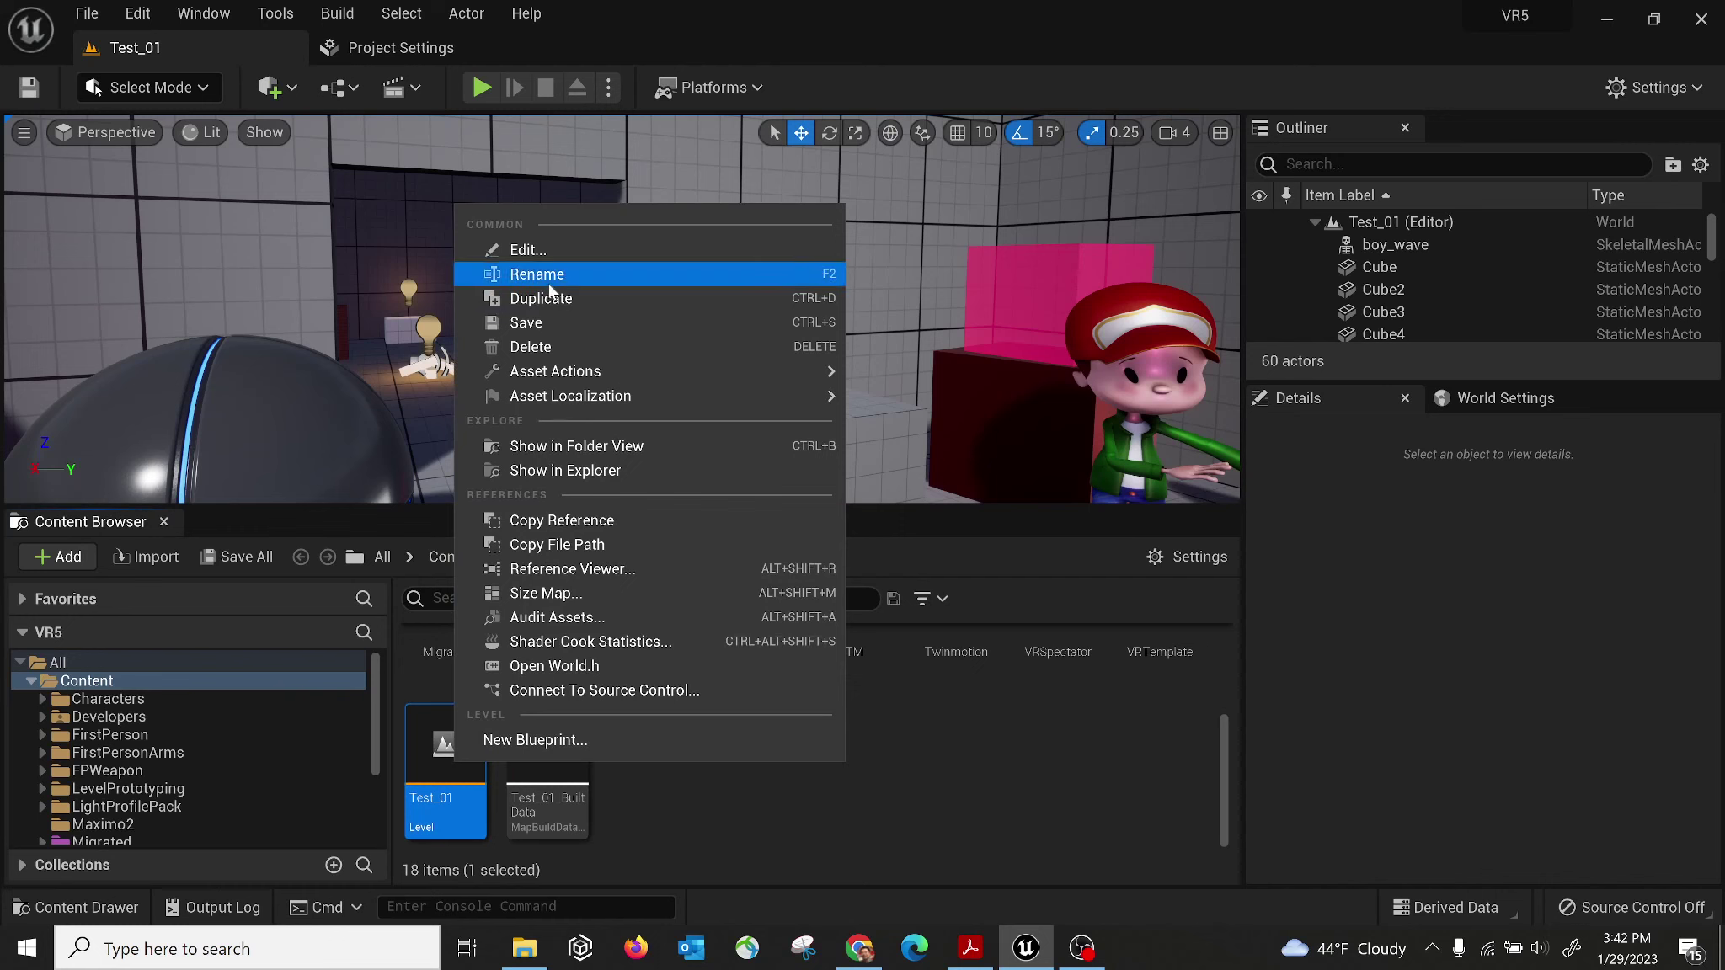
Duplicate the Test_01 level and name the copy helloworld.
{"action": "left_click", "coordinate": [547, 300]}
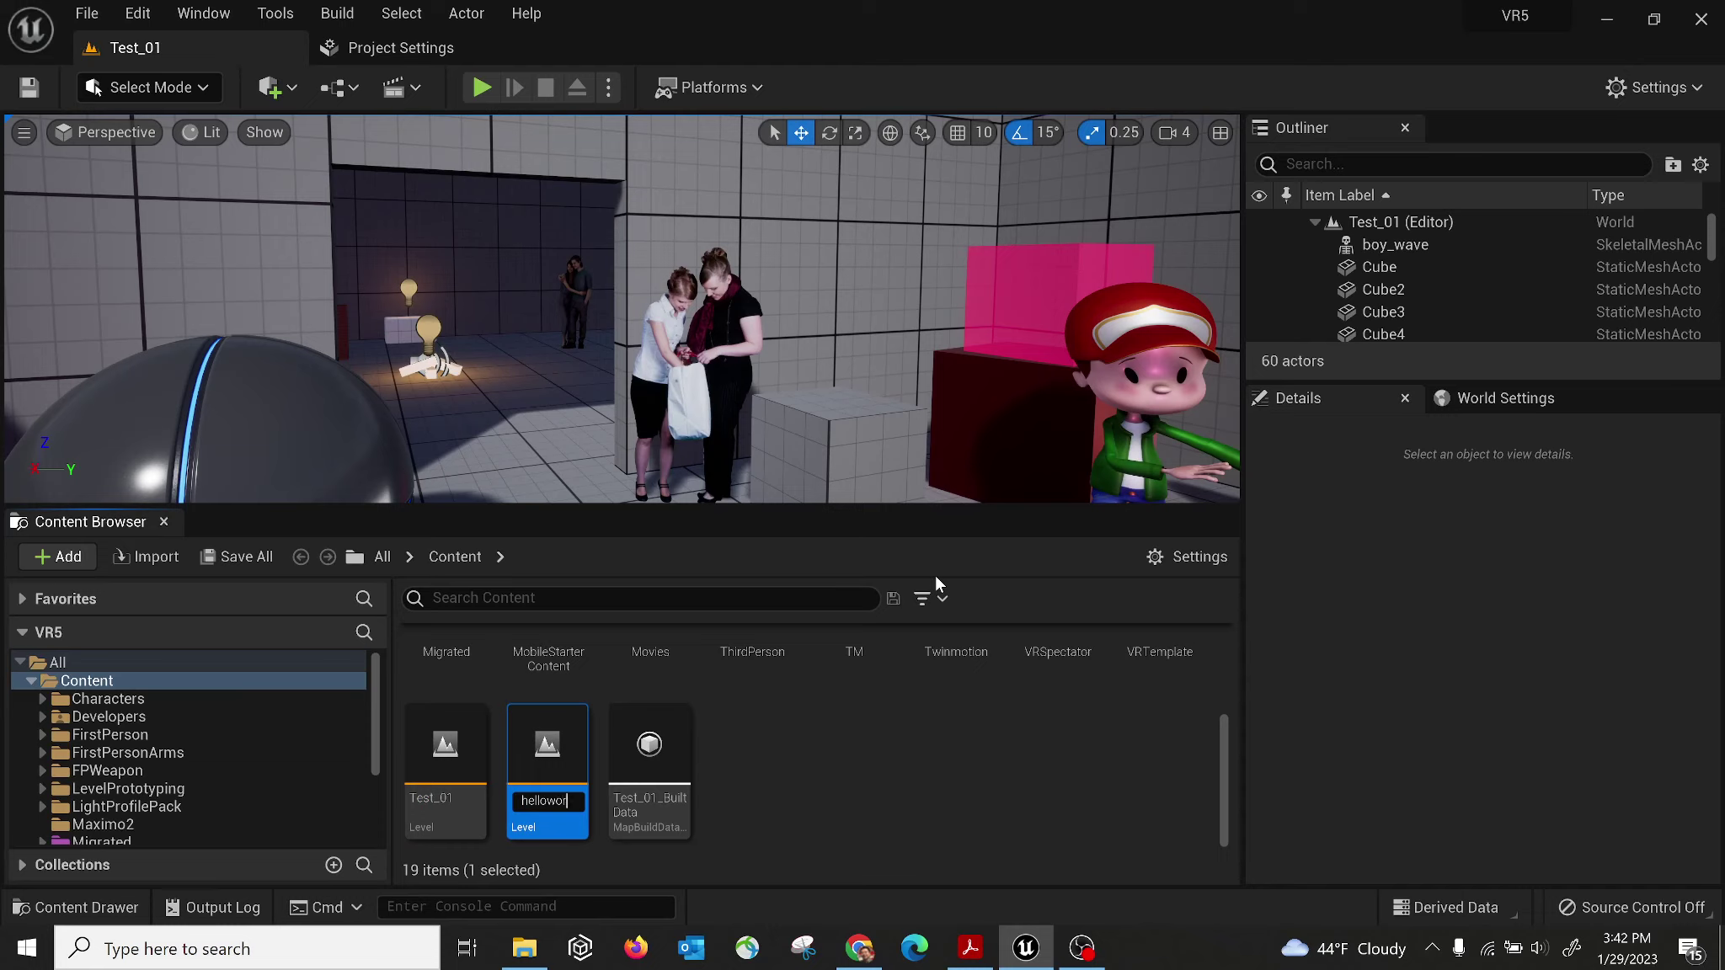
{"action": "type", "text": "helloworld"}
{"action": "key", "text": "Return"}
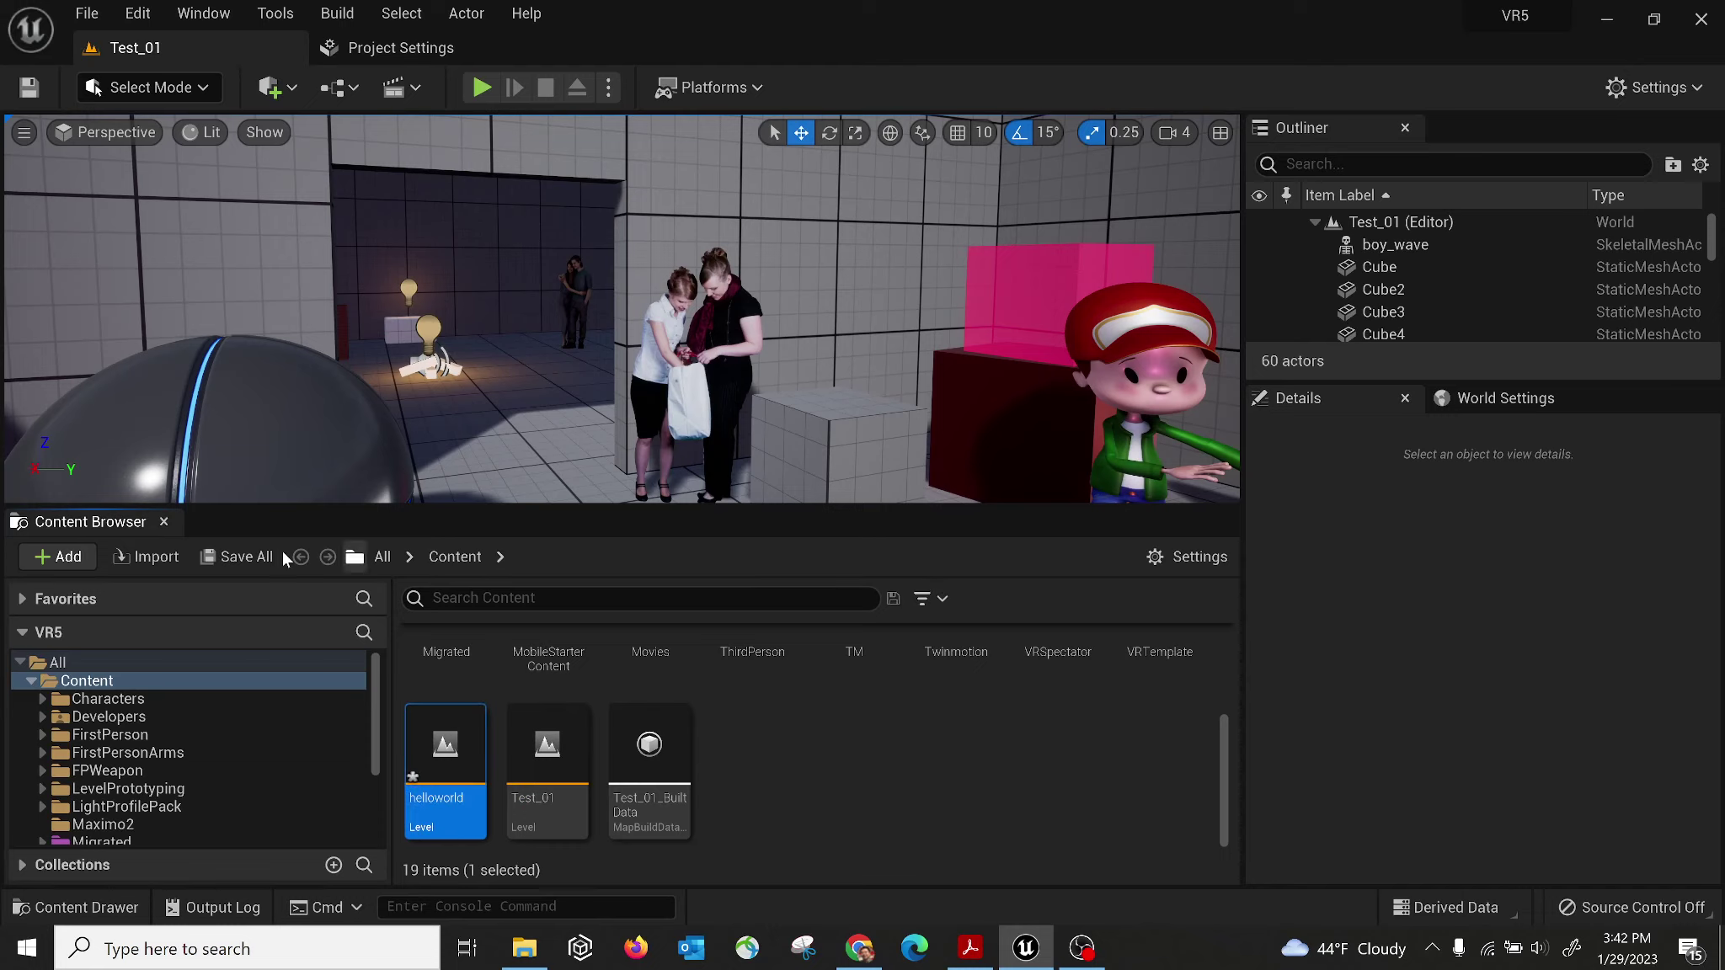
Save all unsaved content and open the helloworld level for editing.
{"action": "left_click", "coordinate": [217, 557]}
{"action": "left_click", "coordinate": [1048, 724]}
{"action": "double_click", "coordinate": [446, 766]}
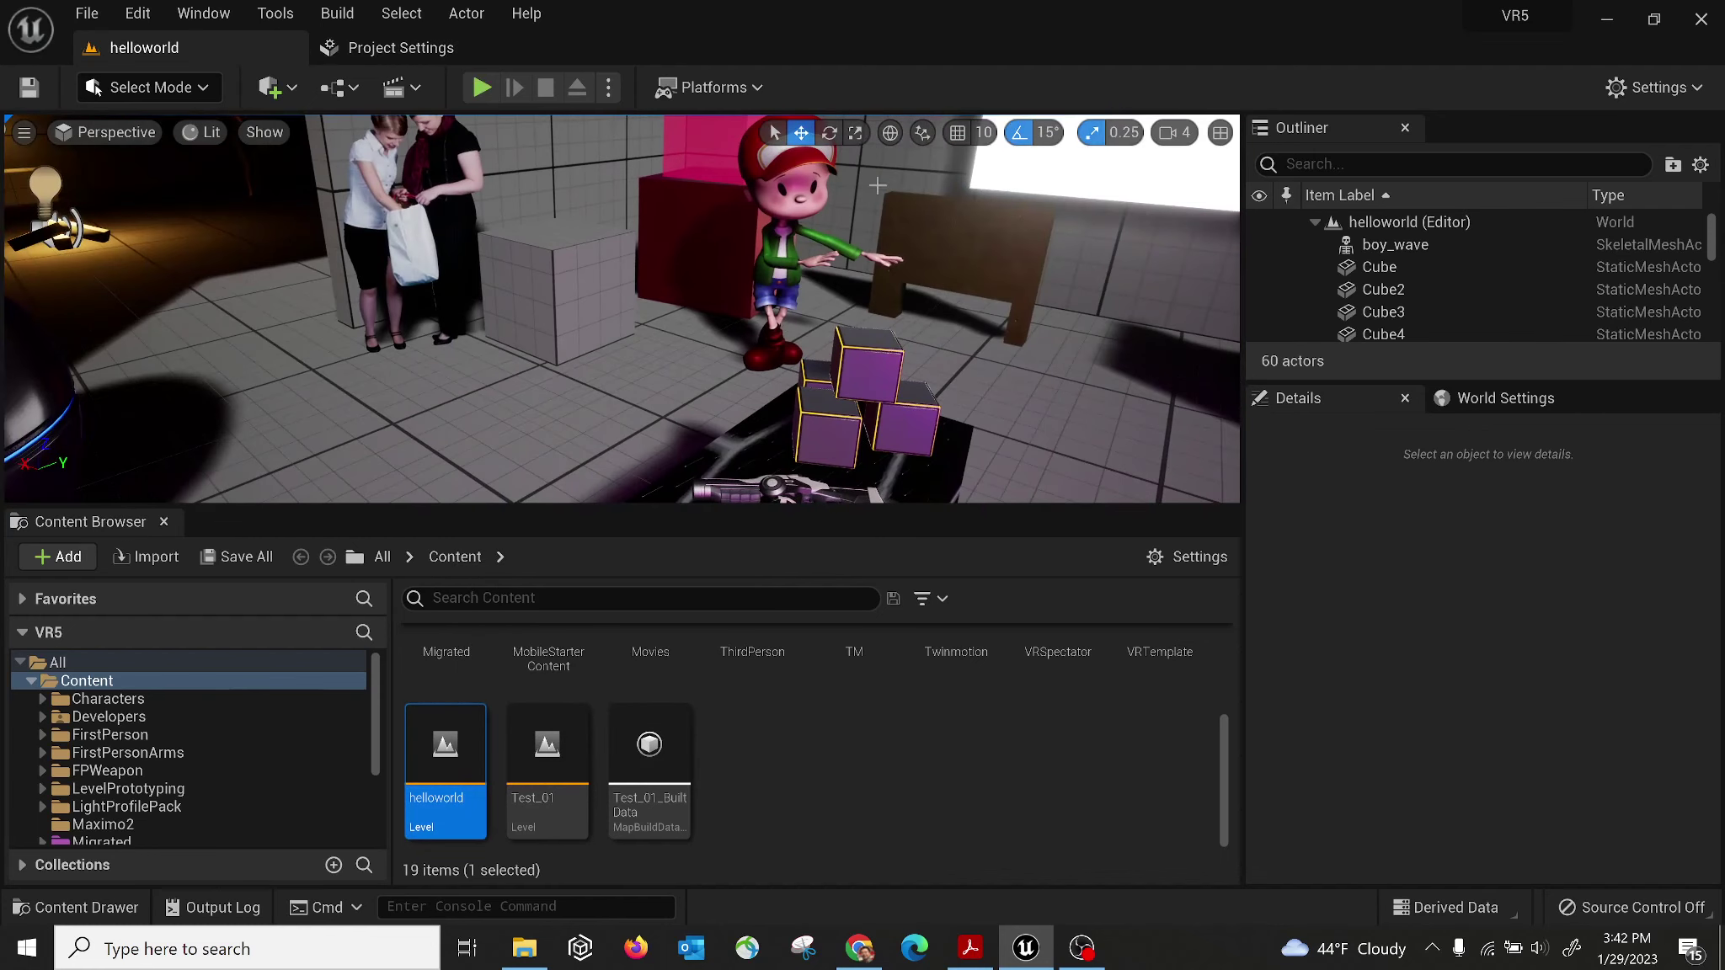
Enlarge the level viewport by shrinking the height of the Content Browser.
{"action": "mouse_move", "coordinate": [1145, 508]}
{"action": "left_mouse_down"}
{"action": "mouse_move", "coordinate": [1142, 522]}
{"action": "mouse_move", "coordinate": [1153, 488]}
{"action": "mouse_move", "coordinate": [1153, 502]}
{"action": "left_mouse_up"}
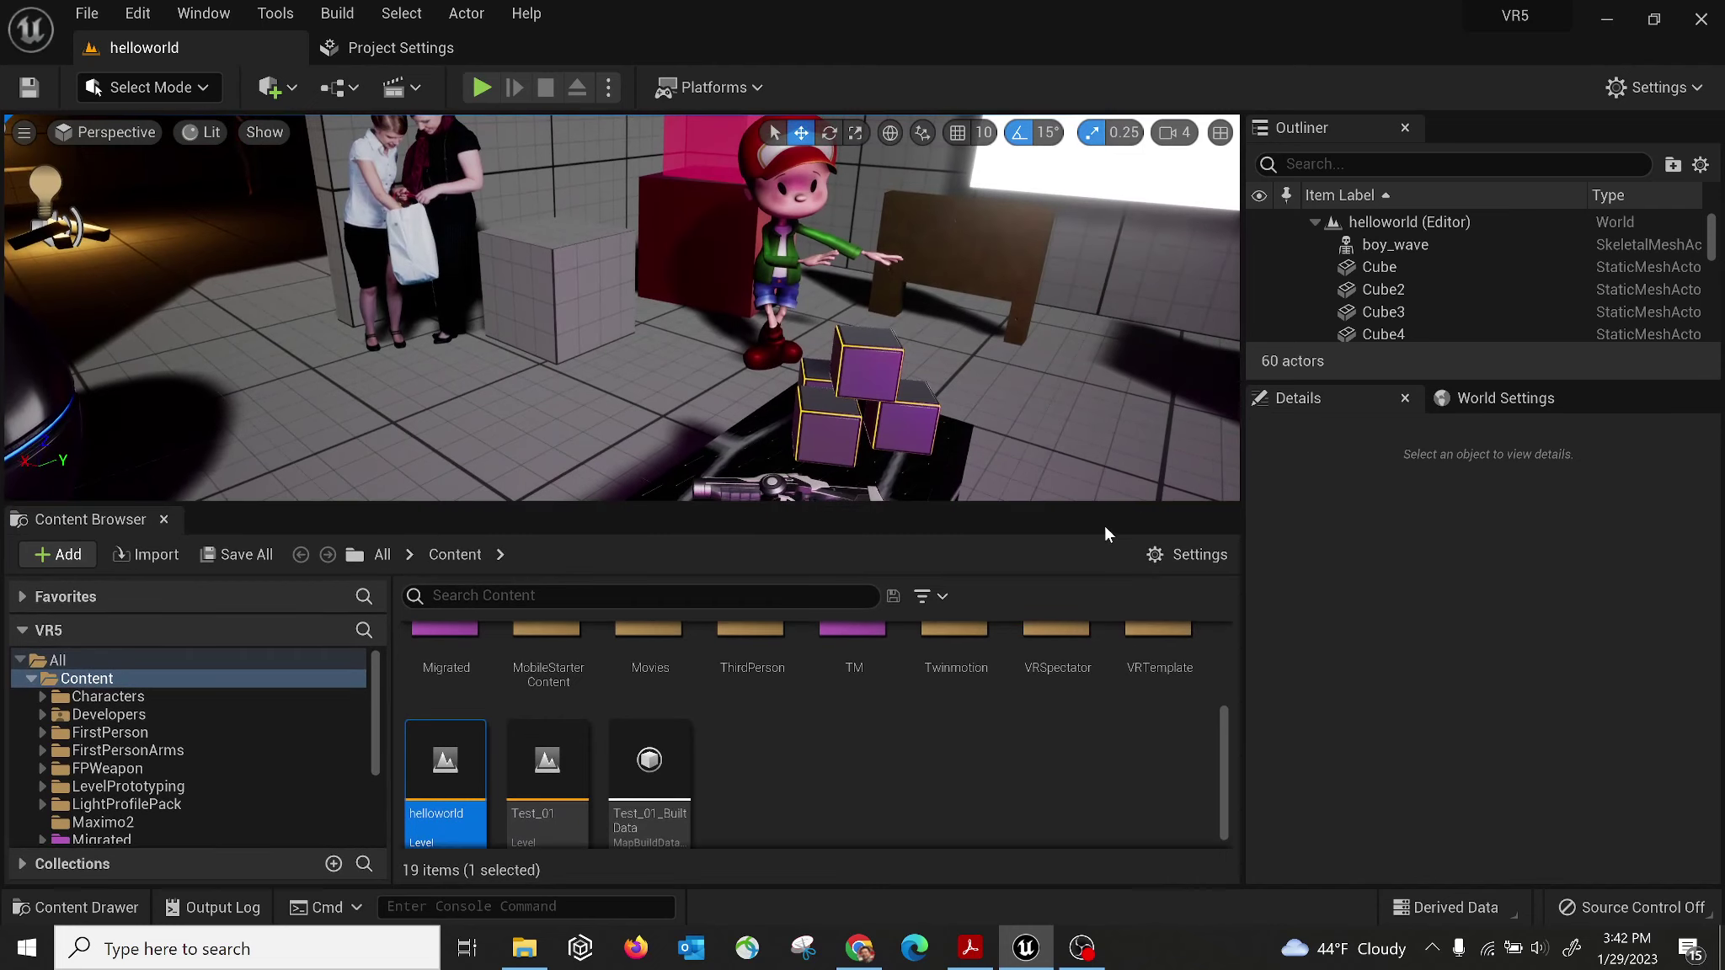
{"action": "scroll", "coordinate": [876, 648], "scroll_direction": "down", "scroll_amount": 1}
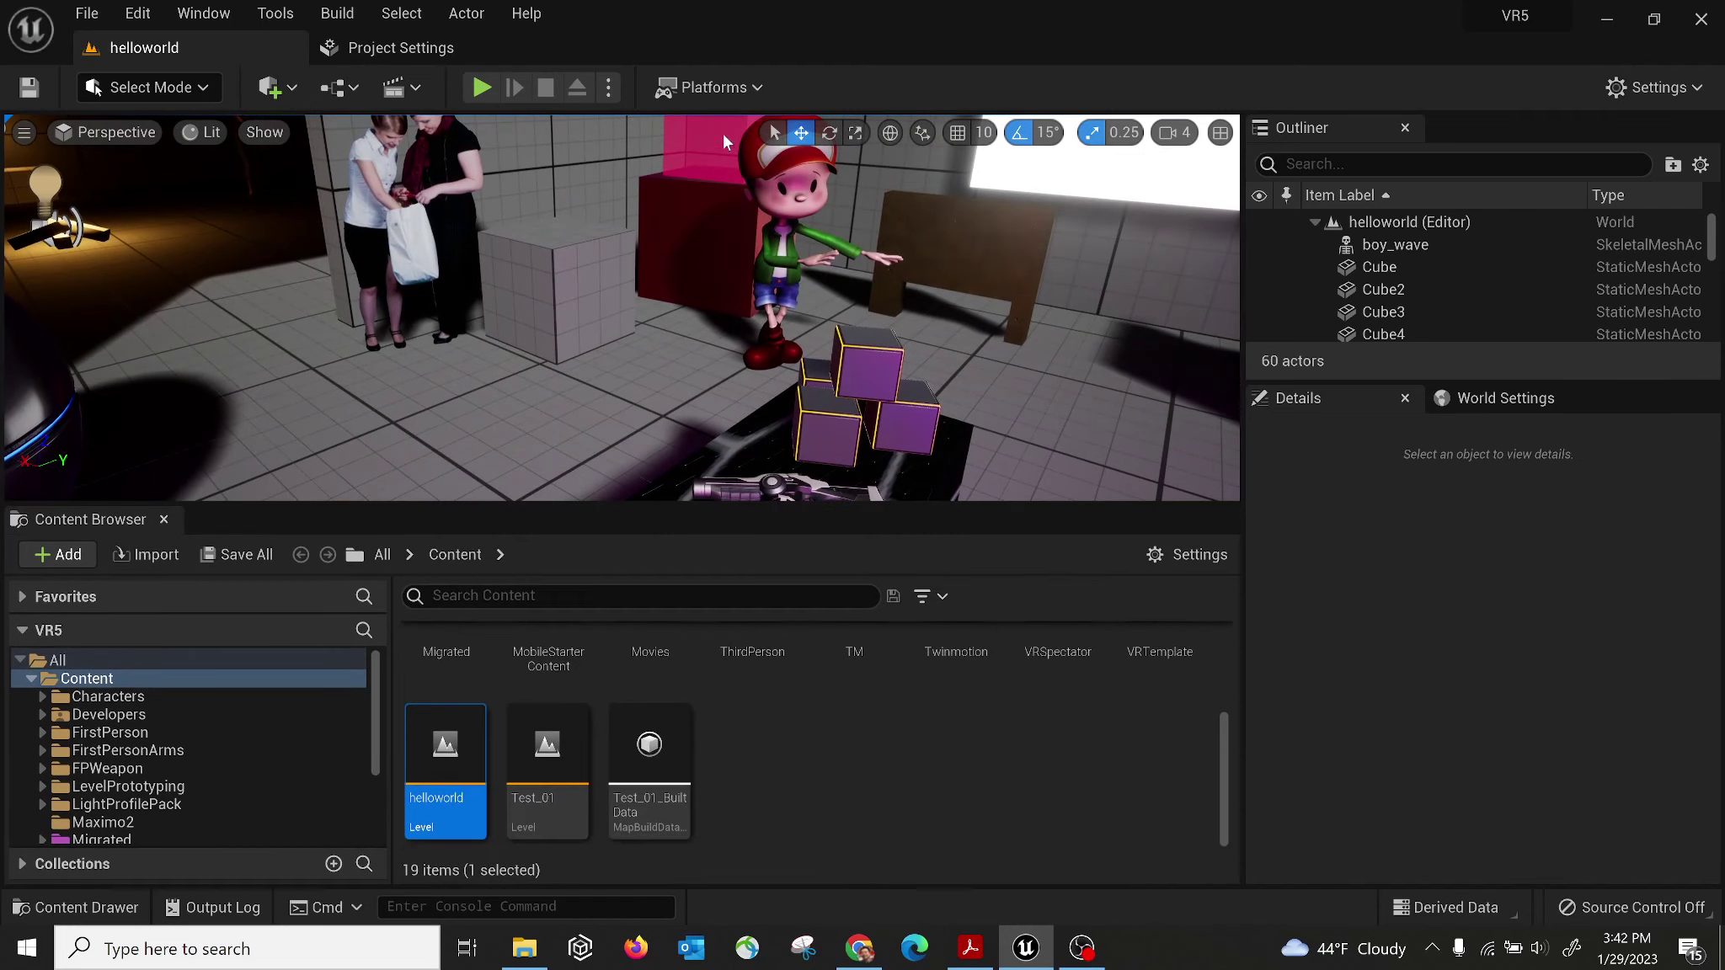
{"action": "right_click_drag", "start_coordinate": [723, 134], "coordinate": [692, 472]}
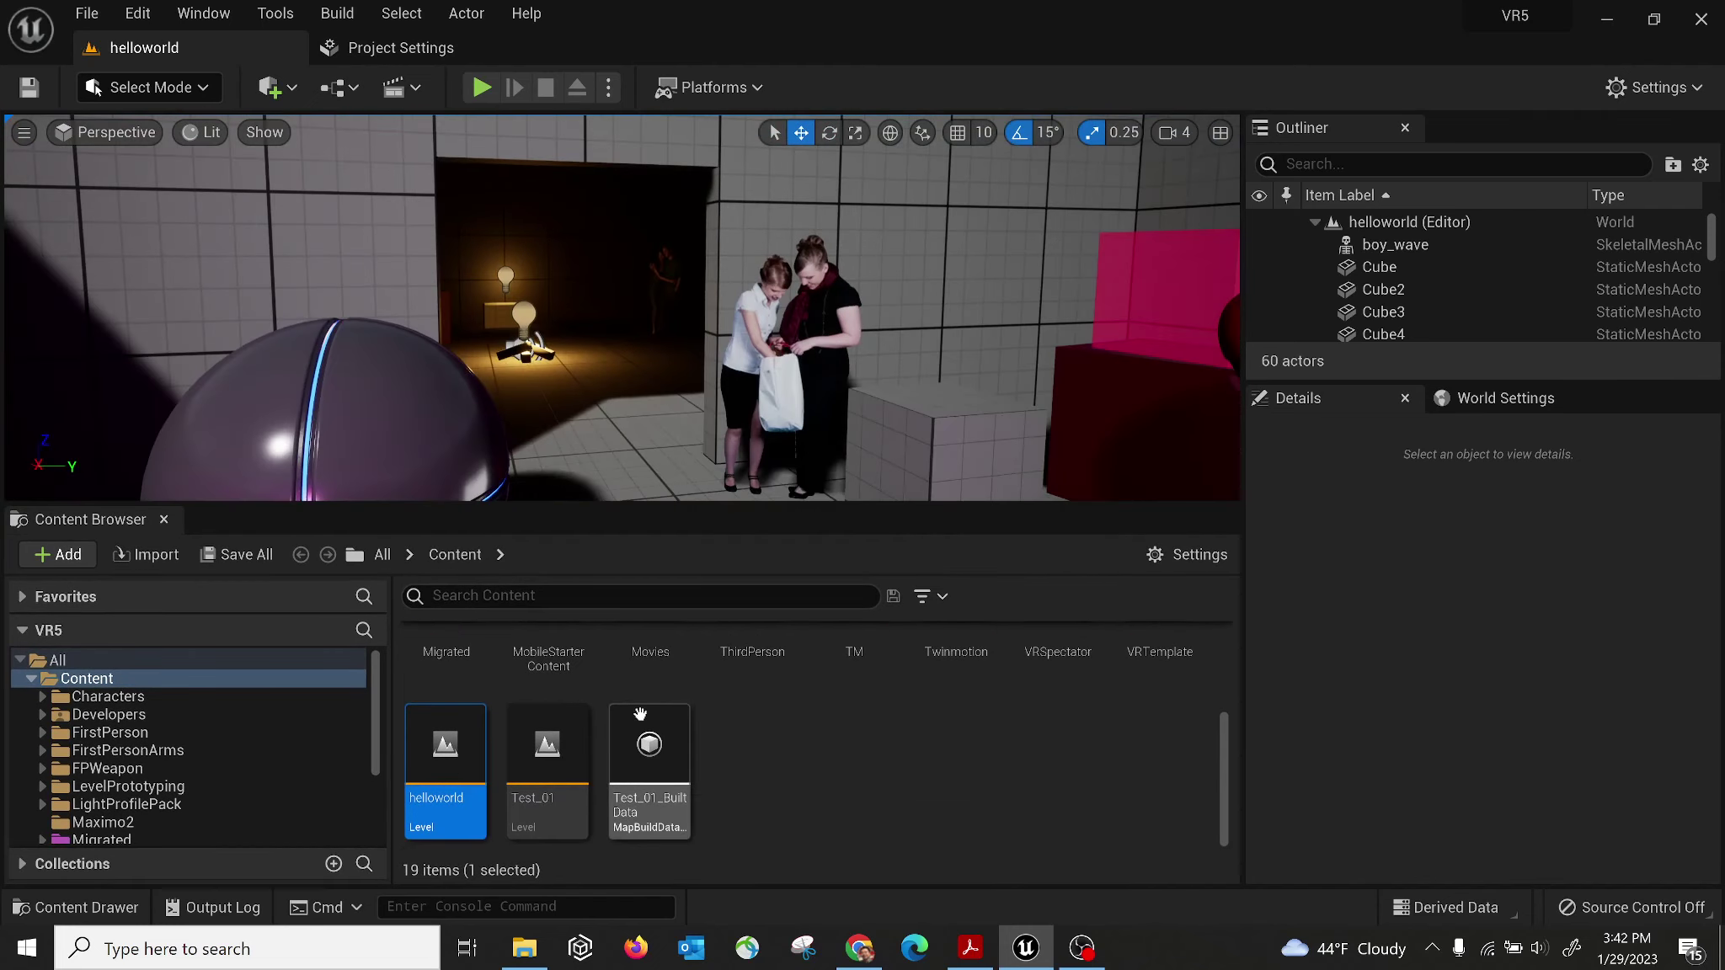
{"action": "mouse_move", "coordinate": [723, 405]}
{"action": "right_mouse_down"}
{"action": "mouse_move", "coordinate": [514, 316]}
{"action": "mouse_move", "coordinate": [438, 324]}
{"action": "mouse_move", "coordinate": [581, 404]}
{"action": "mouse_move", "coordinate": [716, 392]}
{"action": "right_mouse_up"}
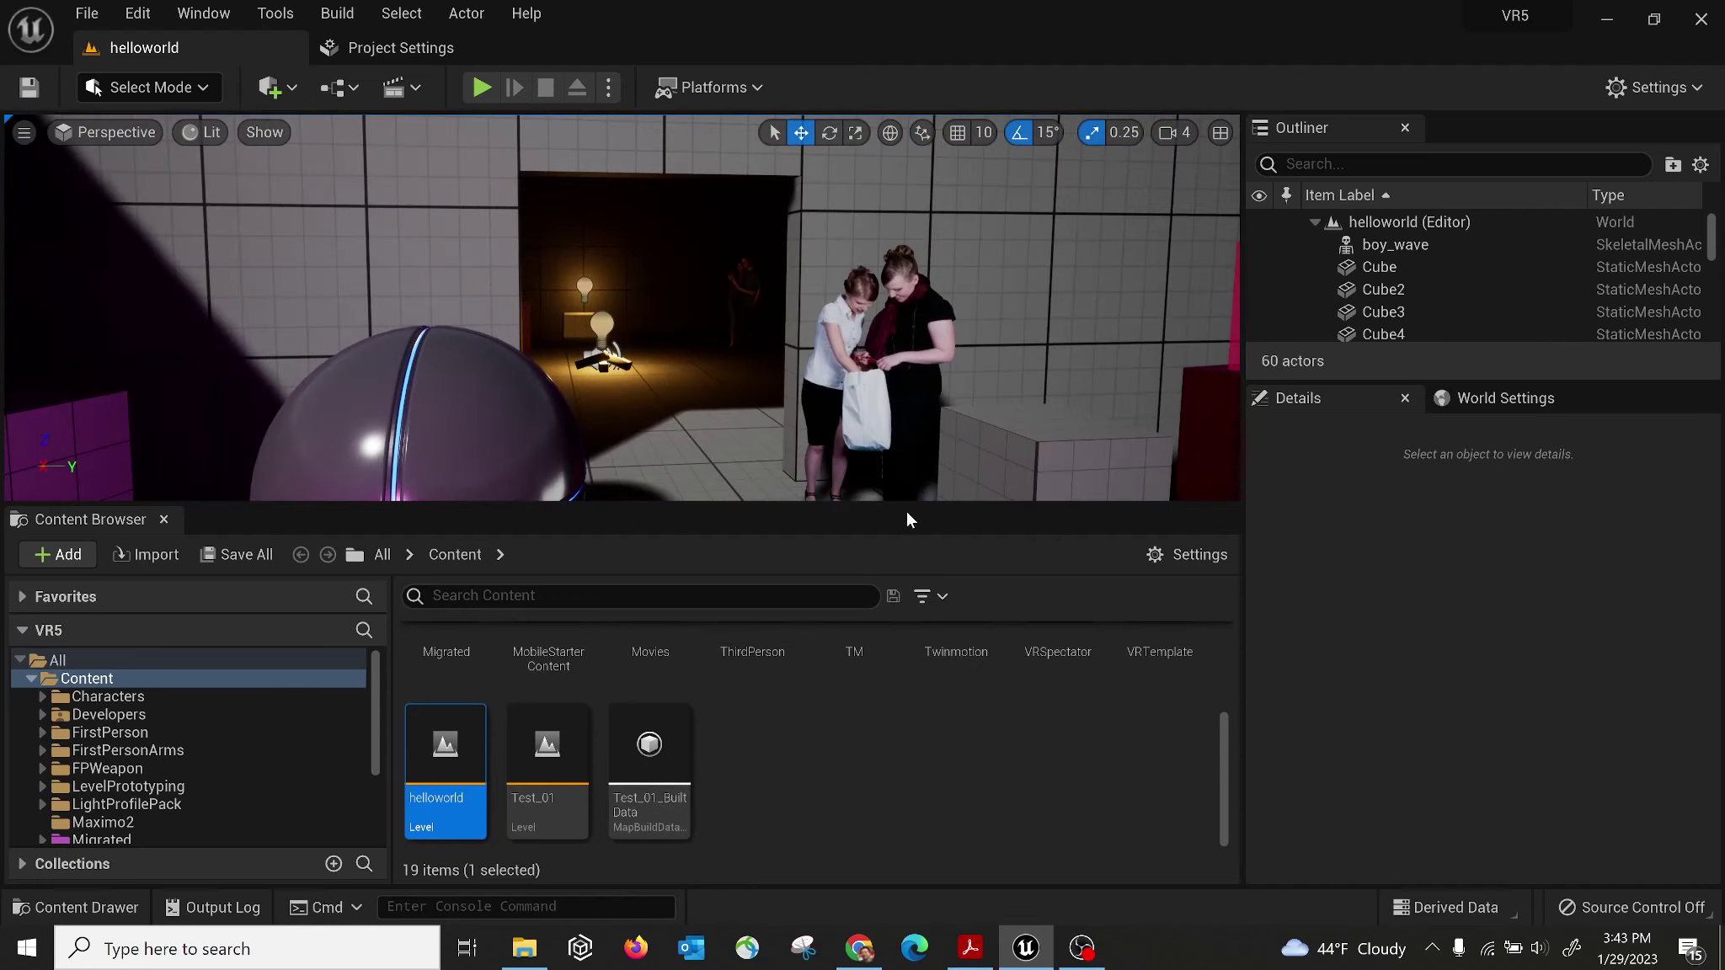
{"action": "left_click_drag", "start_coordinate": [906, 507], "coordinate": [917, 674]}
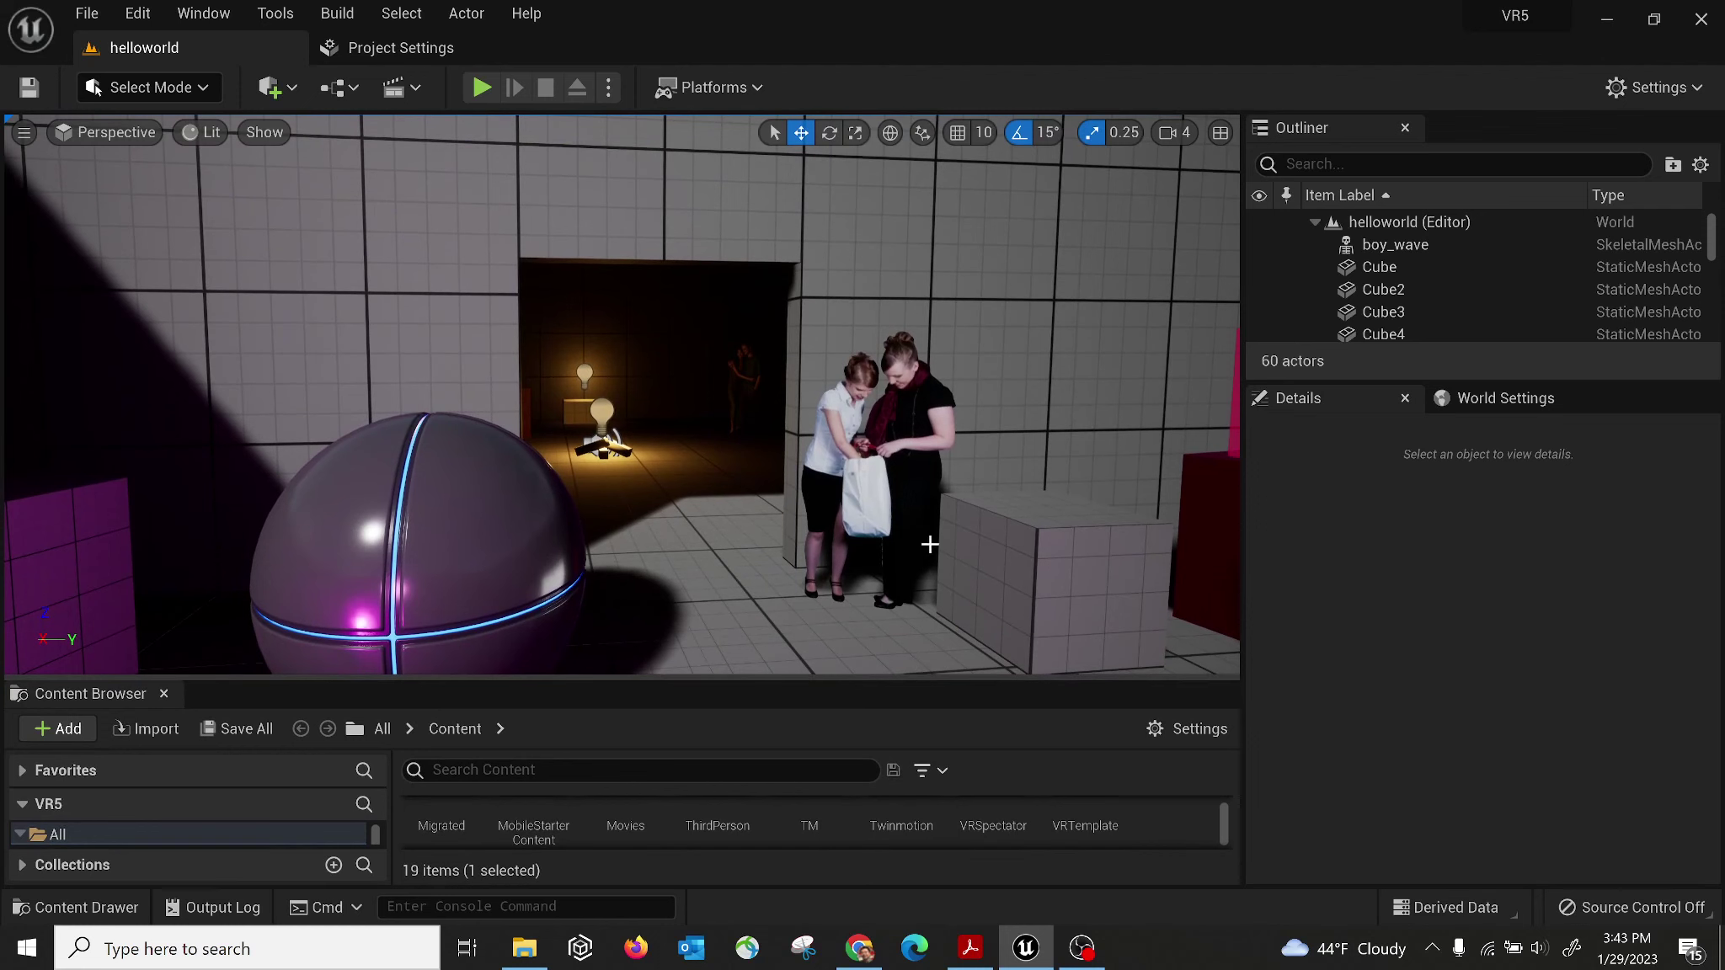
Delete the large sphere, the magenta cube beside it and the two standing women from the level.
{"action": "right_click_drag", "start_coordinate": [677, 405], "coordinate": [623, 401]}
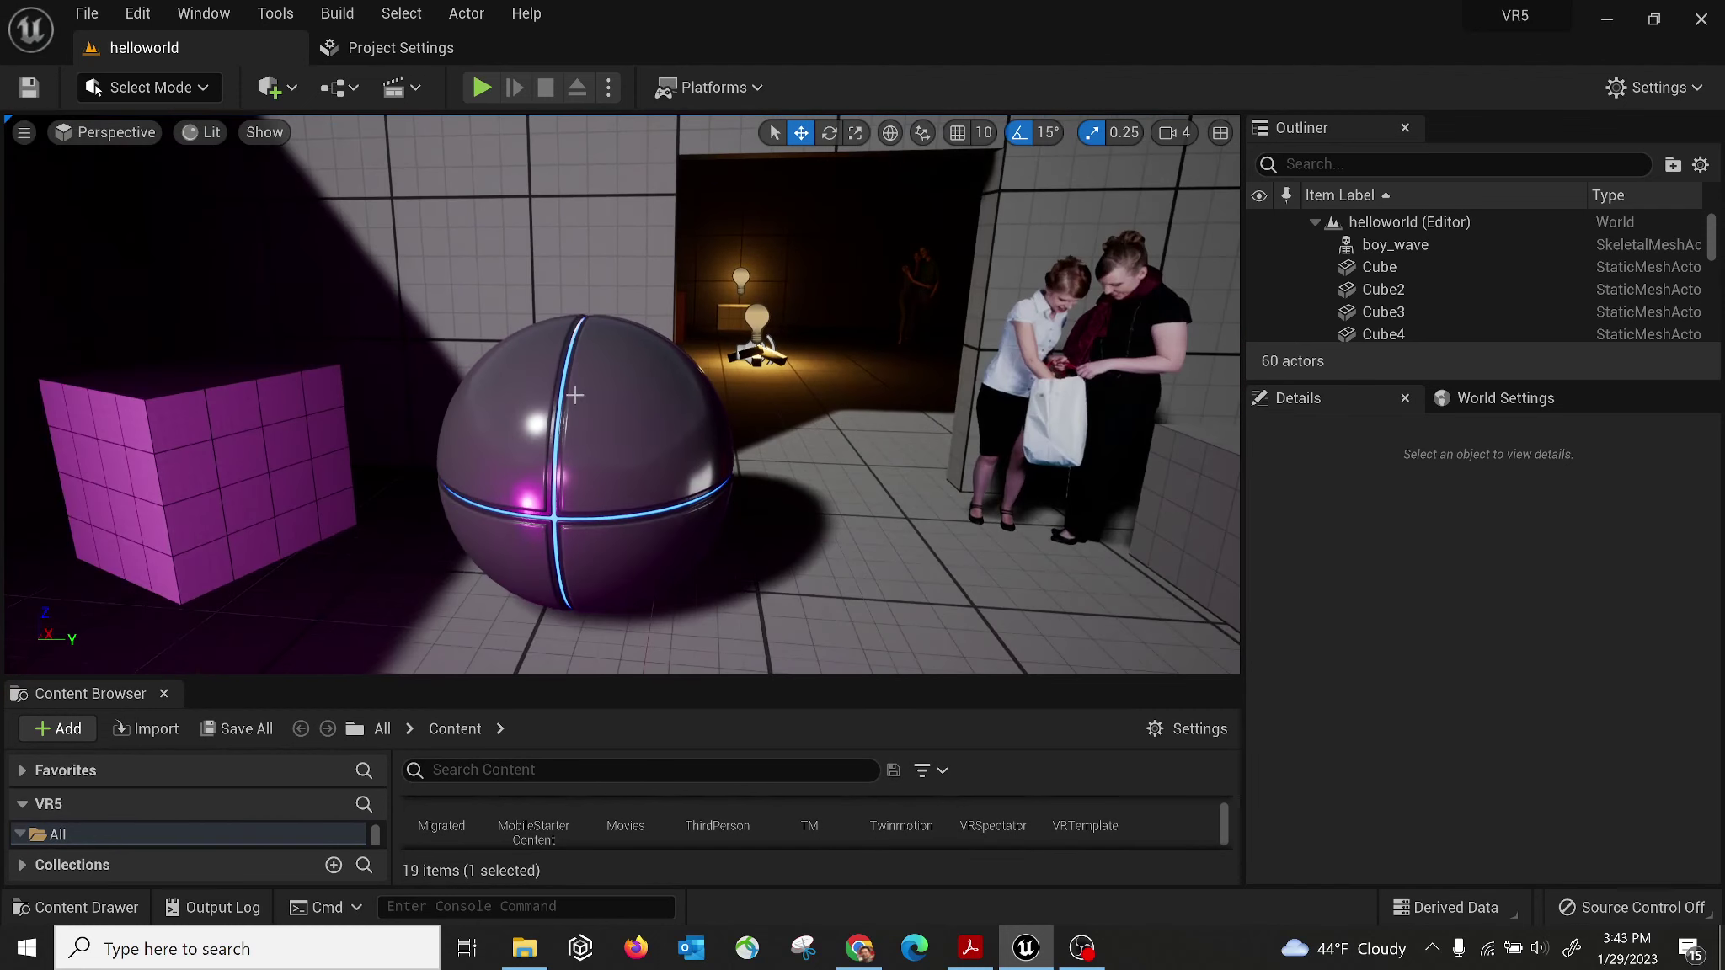
{"action": "left_click", "coordinate": [676, 404]}
{"action": "key", "text": "Delete"}
{"action": "left_click", "coordinate": [267, 423]}
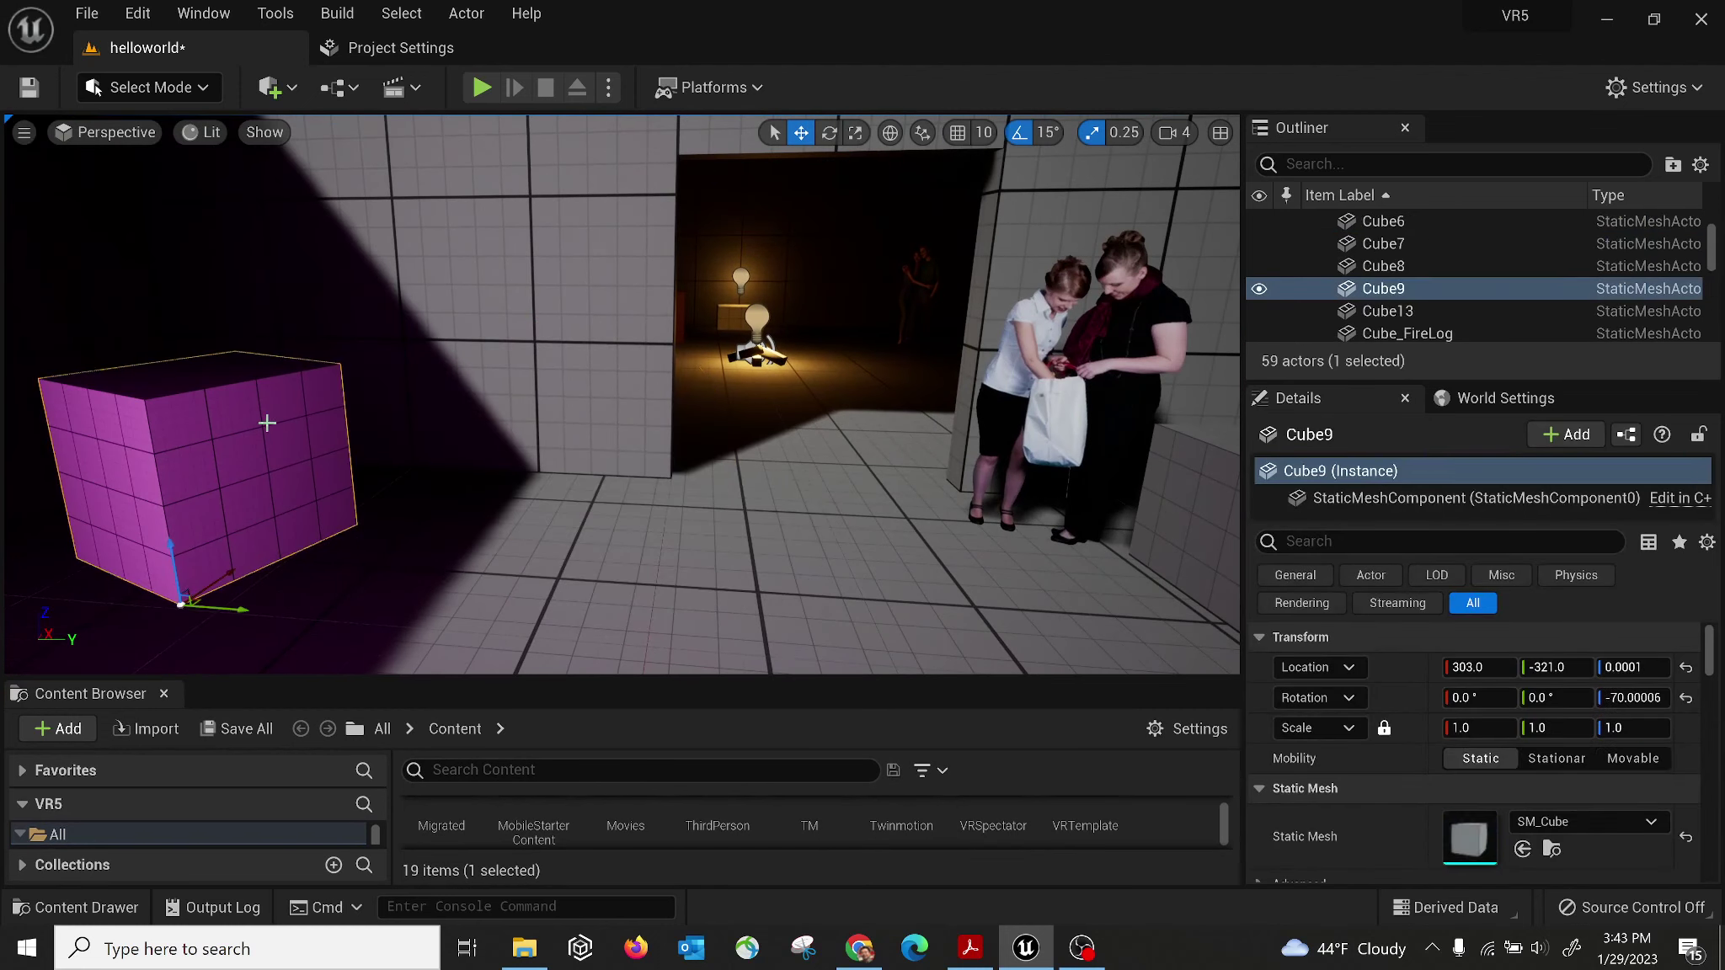
{"action": "key", "text": "Delete"}
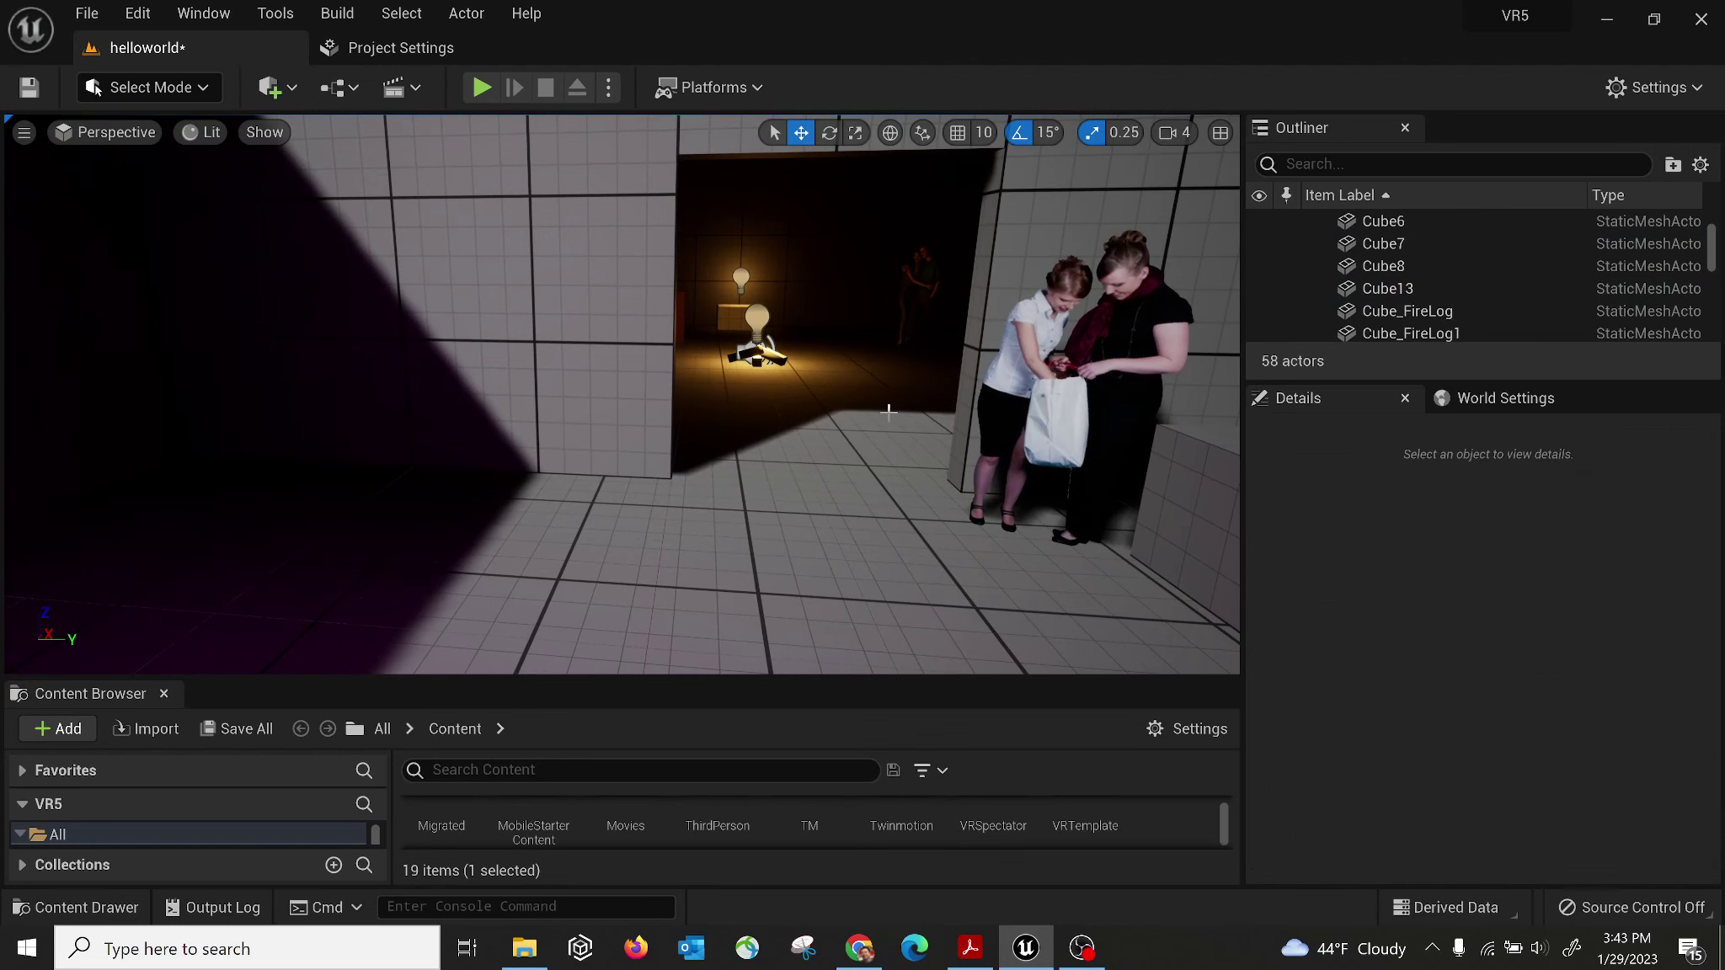
{"action": "right_click_drag", "start_coordinate": [889, 411], "coordinate": [891, 383]}
{"action": "left_click", "coordinate": [999, 452]}
{"action": "key", "text": "Delete"}
Delete the grey cube, the dark red cube and the pink cube stacked on top of it.
{"action": "right_click_drag", "start_coordinate": [1000, 452], "coordinate": [640, 491]}
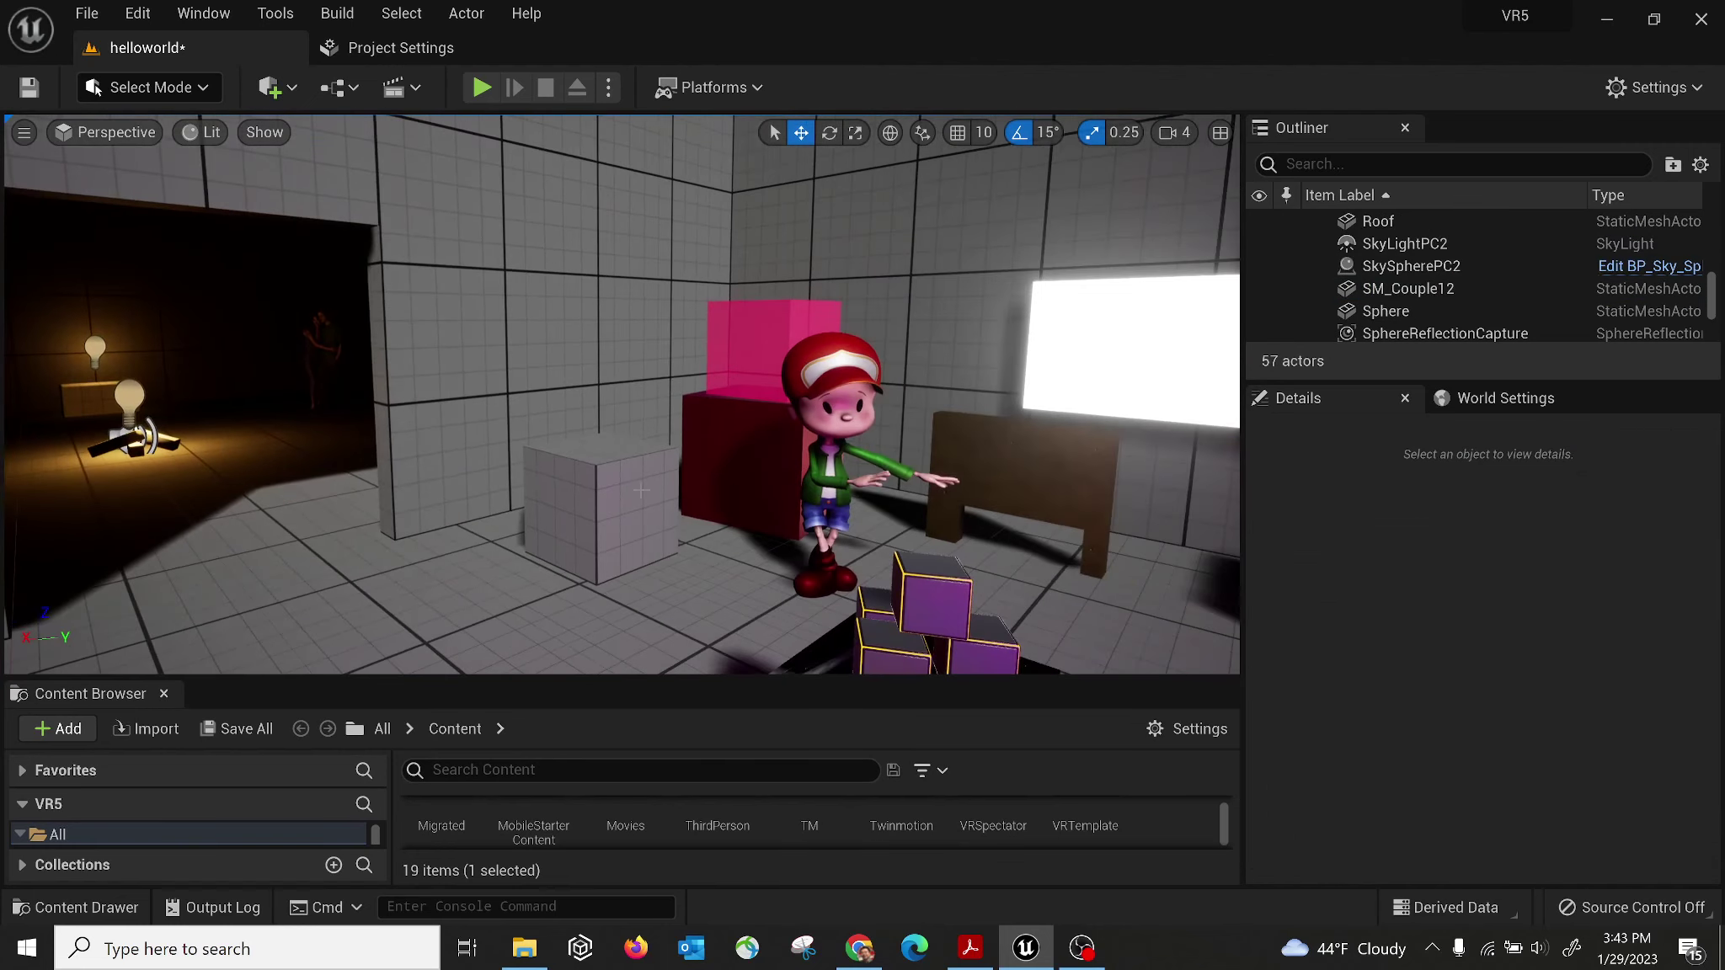
{"action": "left_click", "coordinate": [640, 490]}
{"action": "key", "text": "Delete"}
{"action": "left_click", "coordinate": [739, 442]}
{"action": "key", "text": "Delete"}
{"action": "left_click", "coordinate": [771, 345]}
{"action": "key", "text": "Delete"}
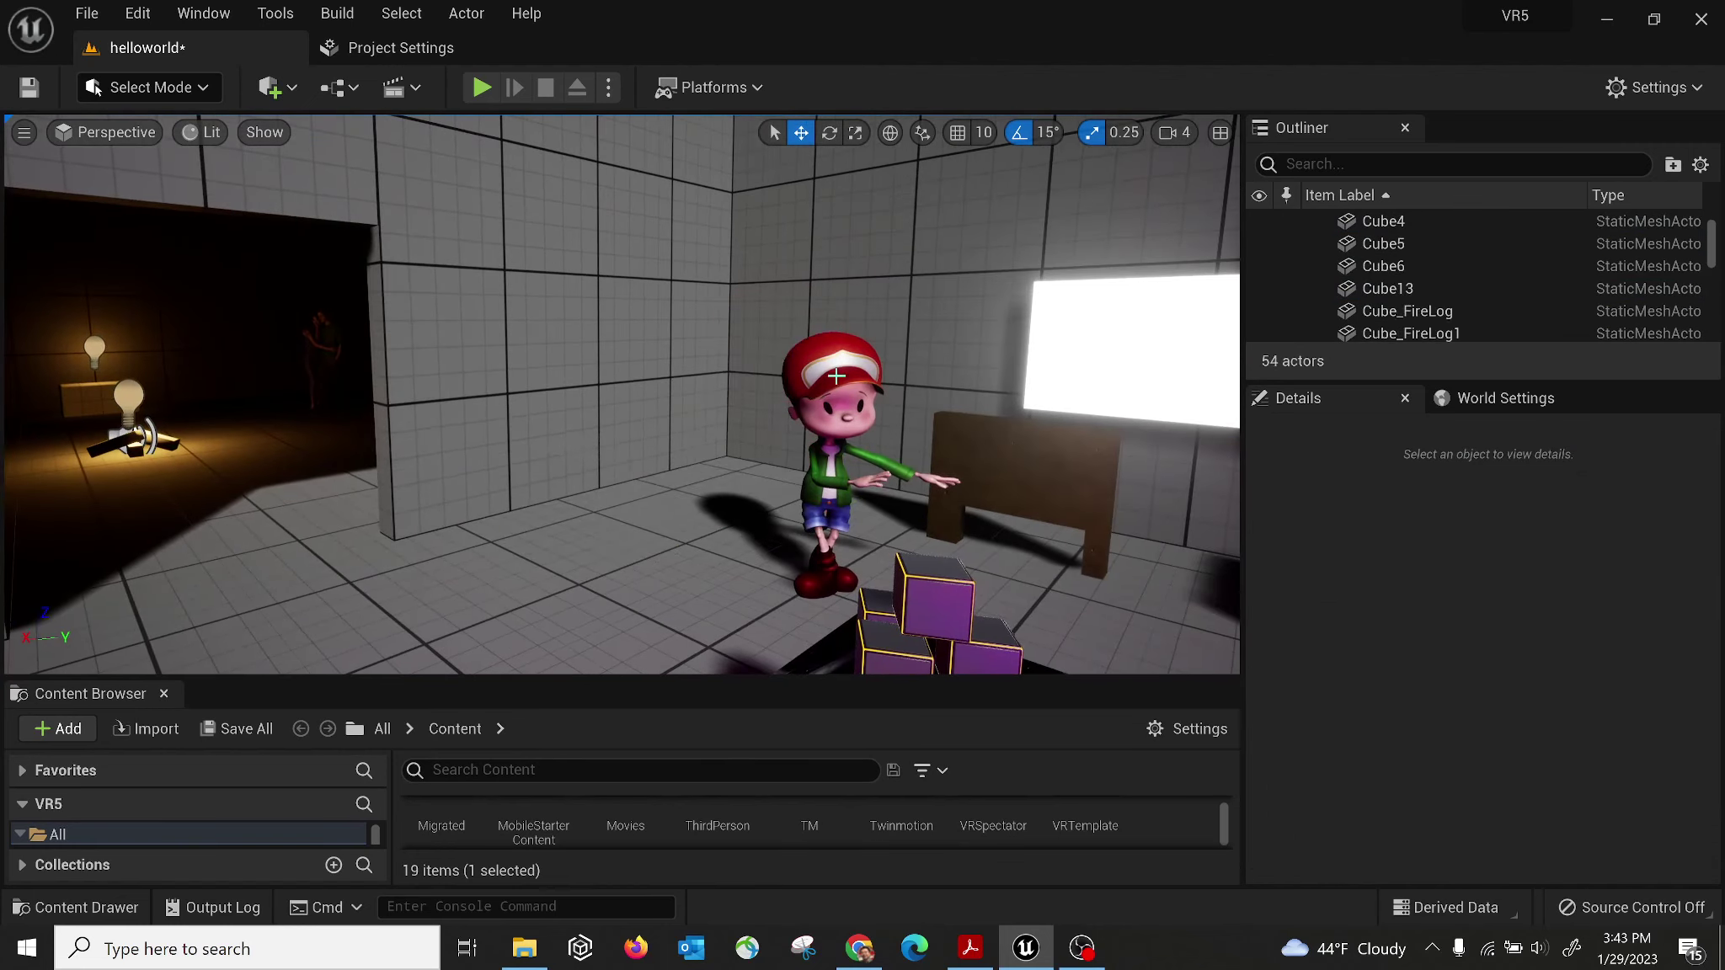
Delete the cartoon boy, the brown wooden panel and the glowing white screen behind it.
{"action": "left_click", "coordinate": [836, 375]}
{"action": "key", "text": "Delete"}
{"action": "left_click", "coordinate": [1002, 448]}
{"action": "key", "text": "Delete"}
{"action": "left_click", "coordinate": [1039, 423]}
{"action": "key", "text": "Delete"}
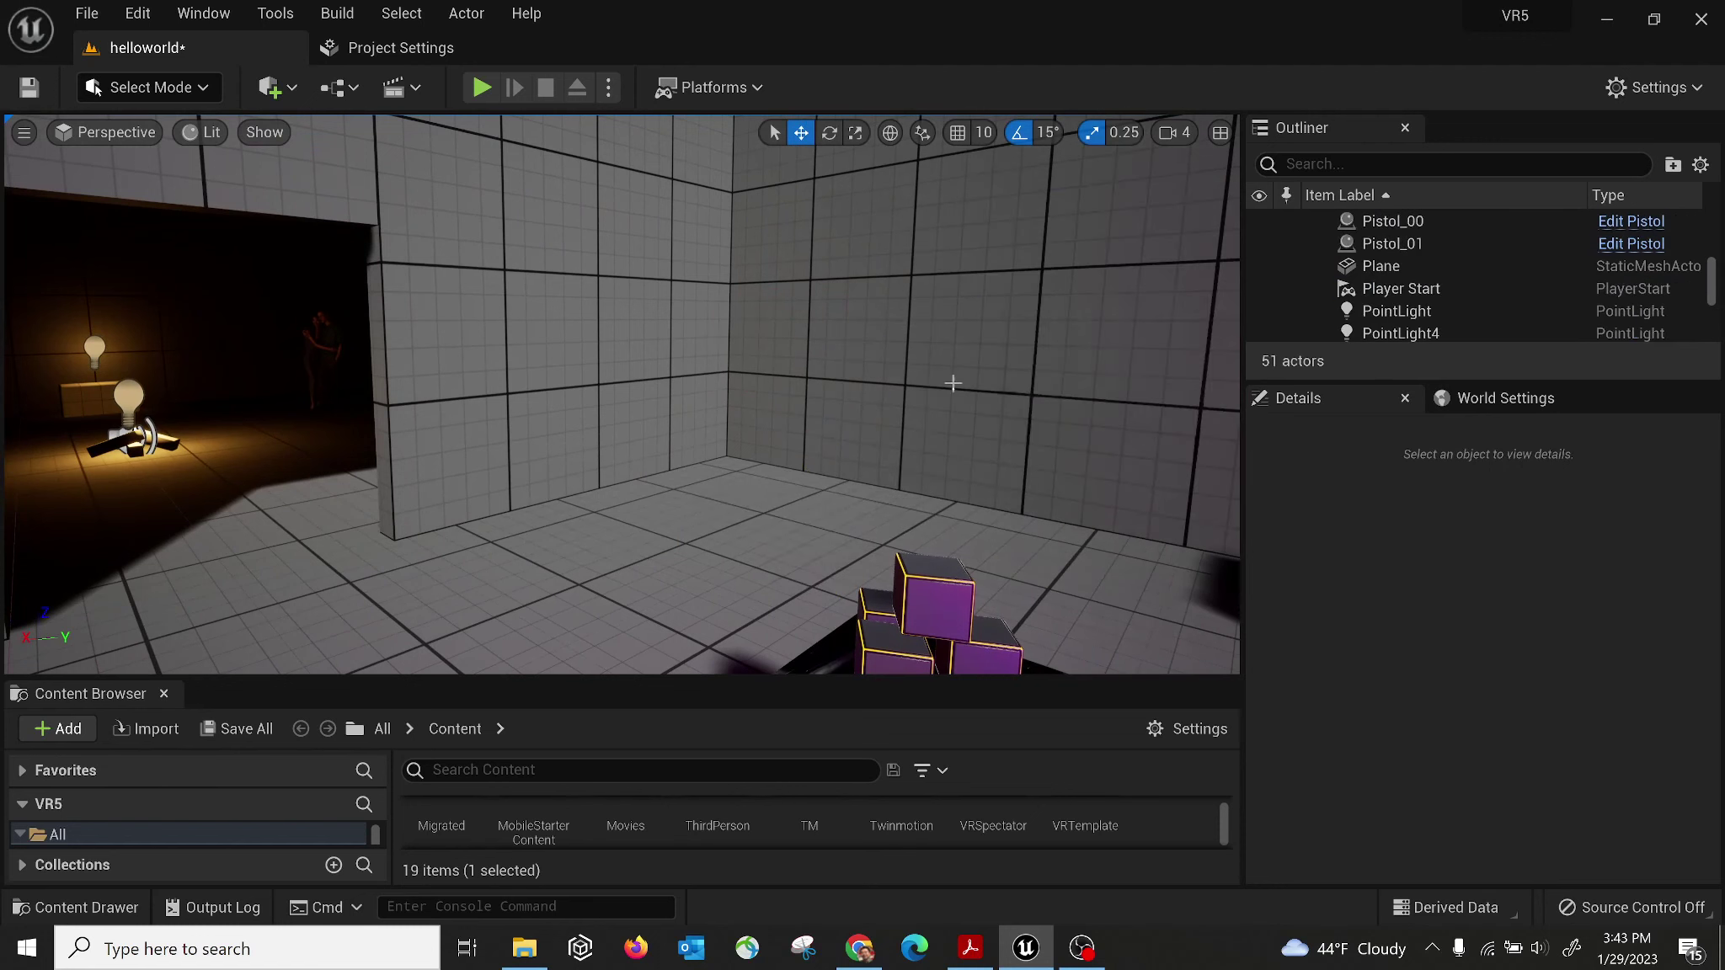
Delete the free-standing upright panel and the tall grey wall behind it.
{"action": "right_click_drag", "start_coordinate": [953, 384], "coordinate": [758, 396]}
{"action": "left_click", "coordinate": [703, 505]}
{"action": "key", "text": "Delete"}
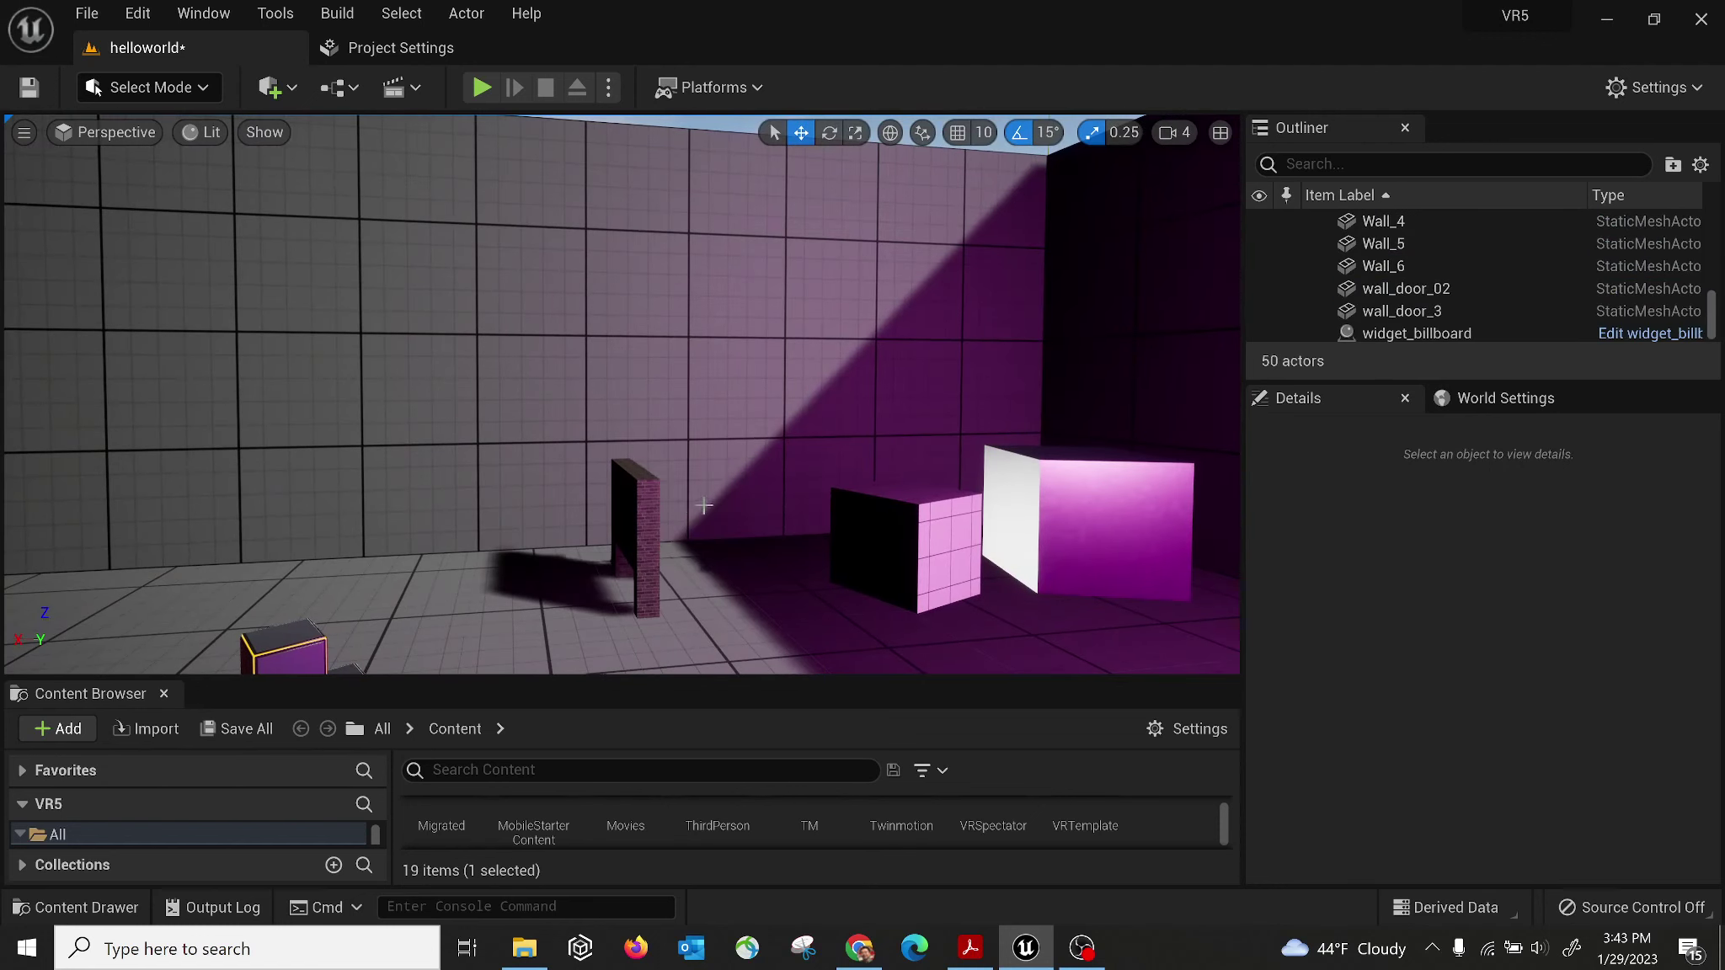
{"action": "left_click", "coordinate": [647, 539]}
{"action": "key", "text": "Delete"}
{"action": "left_click", "coordinate": [699, 369]}
{"action": "key", "text": "Delete"}
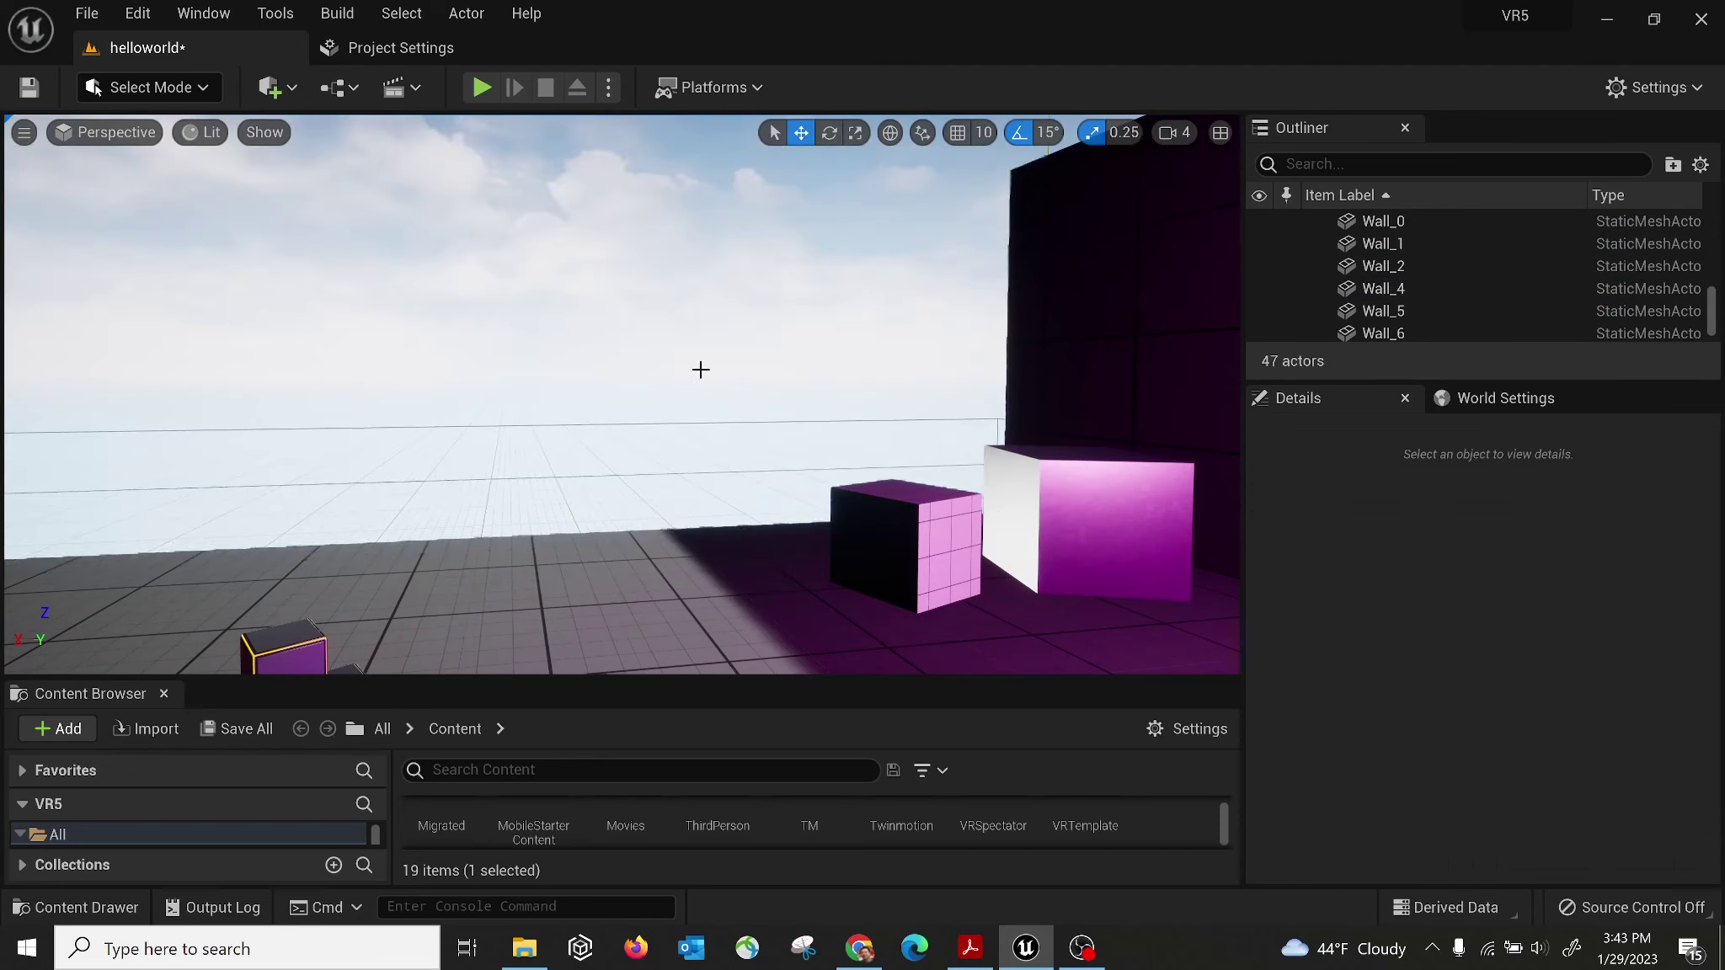
Delete the two purple-lit cubes and the dark Wall_0 behind them.
{"action": "left_click", "coordinate": [907, 548]}
{"action": "key", "text": "Delete"}
{"action": "left_click", "coordinate": [1112, 530]}
{"action": "key", "text": "Delete"}
{"action": "left_click", "coordinate": [1097, 335]}
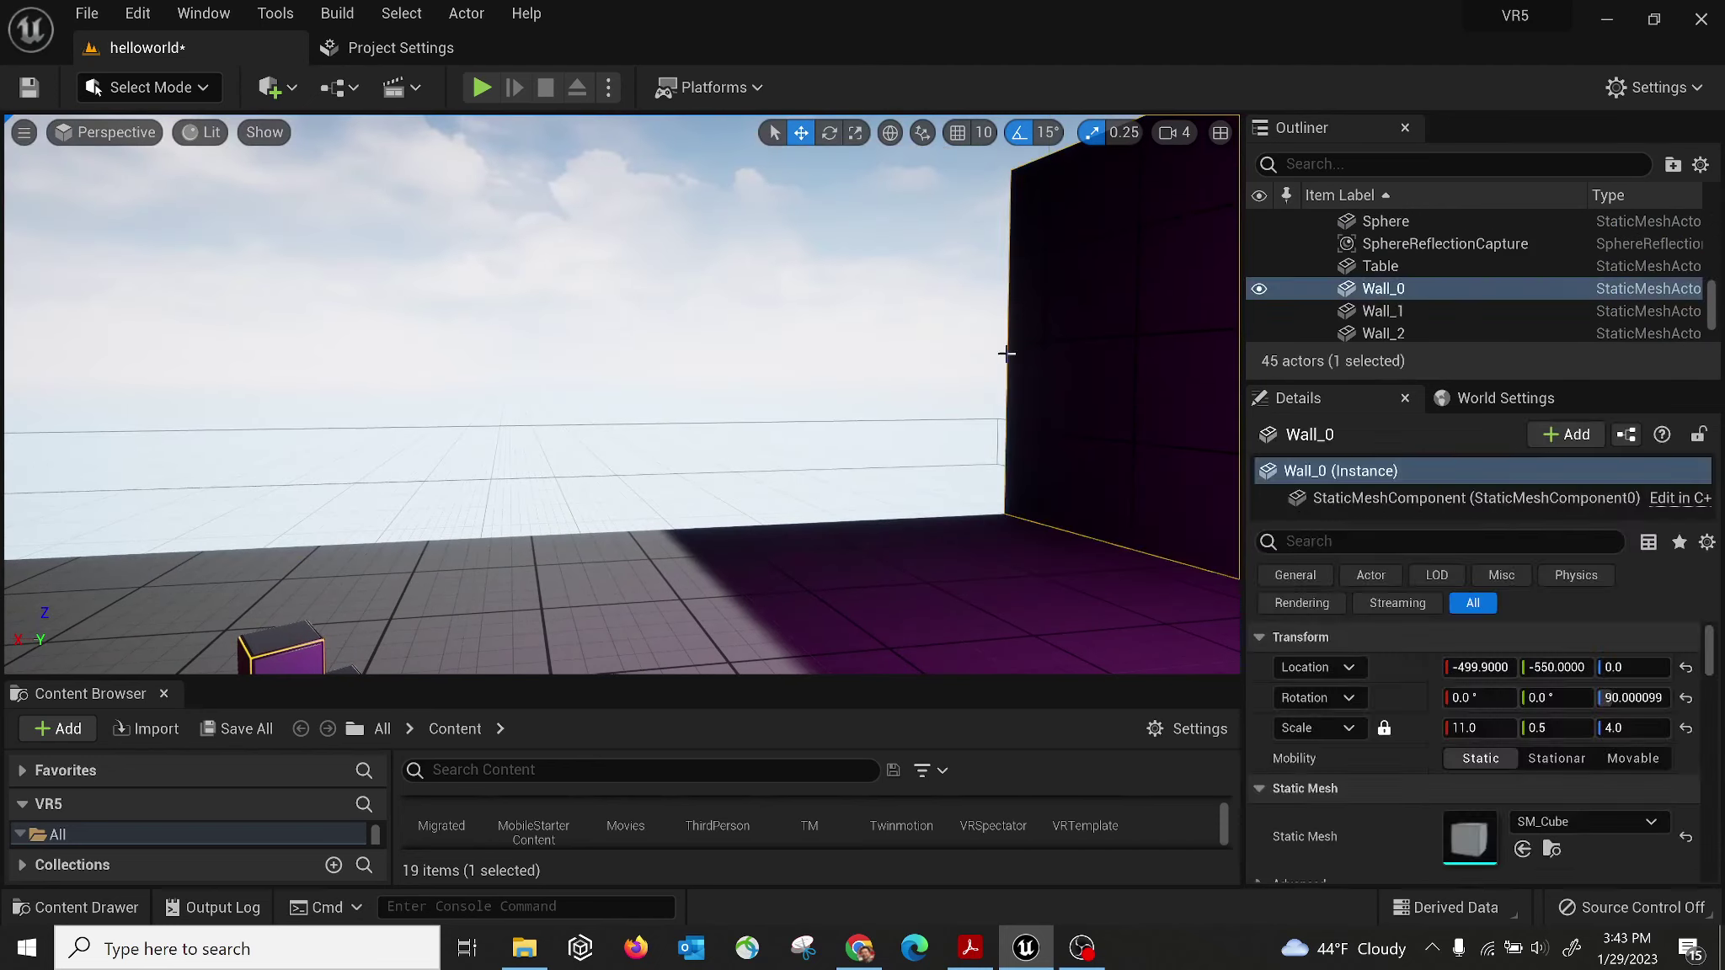
{"action": "key", "text": "Delete"}
Delete the magenta sphere, the pink-lit Wall_1 and the dark cube near the point light.
{"action": "mouse_move", "coordinate": [624, 395]}
{"action": "right_mouse_down"}
{"action": "mouse_move", "coordinate": [758, 396]}
{"action": "mouse_move", "coordinate": [606, 387]}
{"action": "right_mouse_up"}
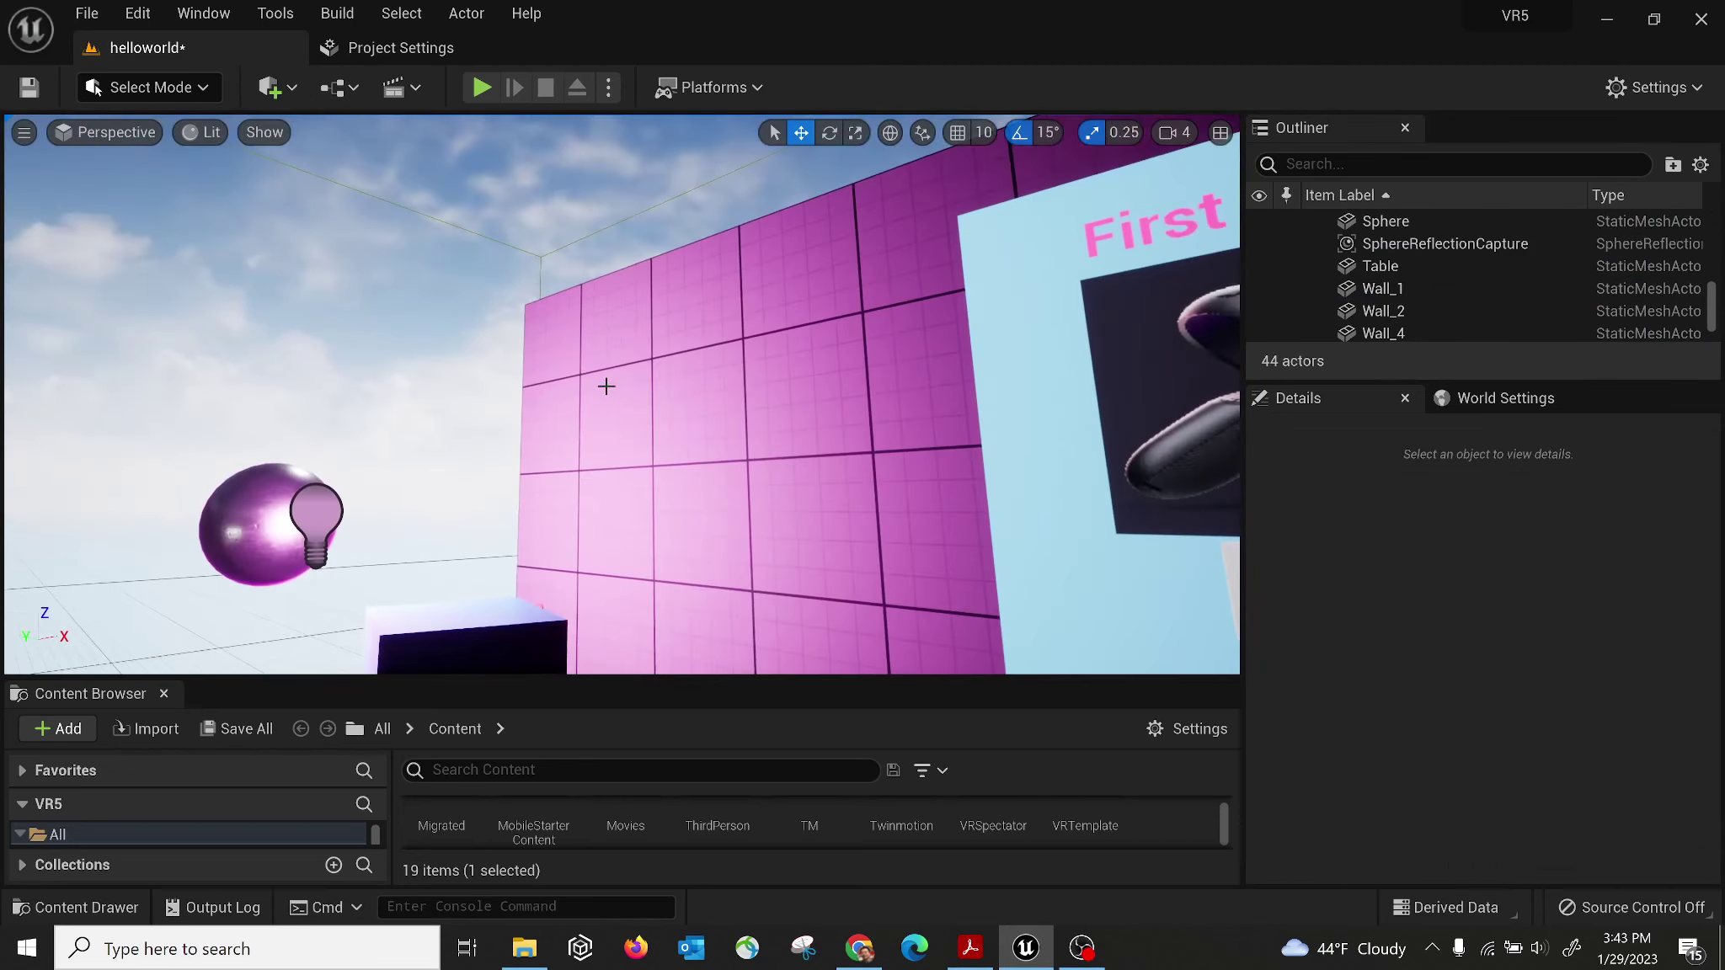
{"action": "left_click", "coordinate": [247, 474]}
{"action": "key", "text": "Delete"}
{"action": "left_click", "coordinate": [723, 408]}
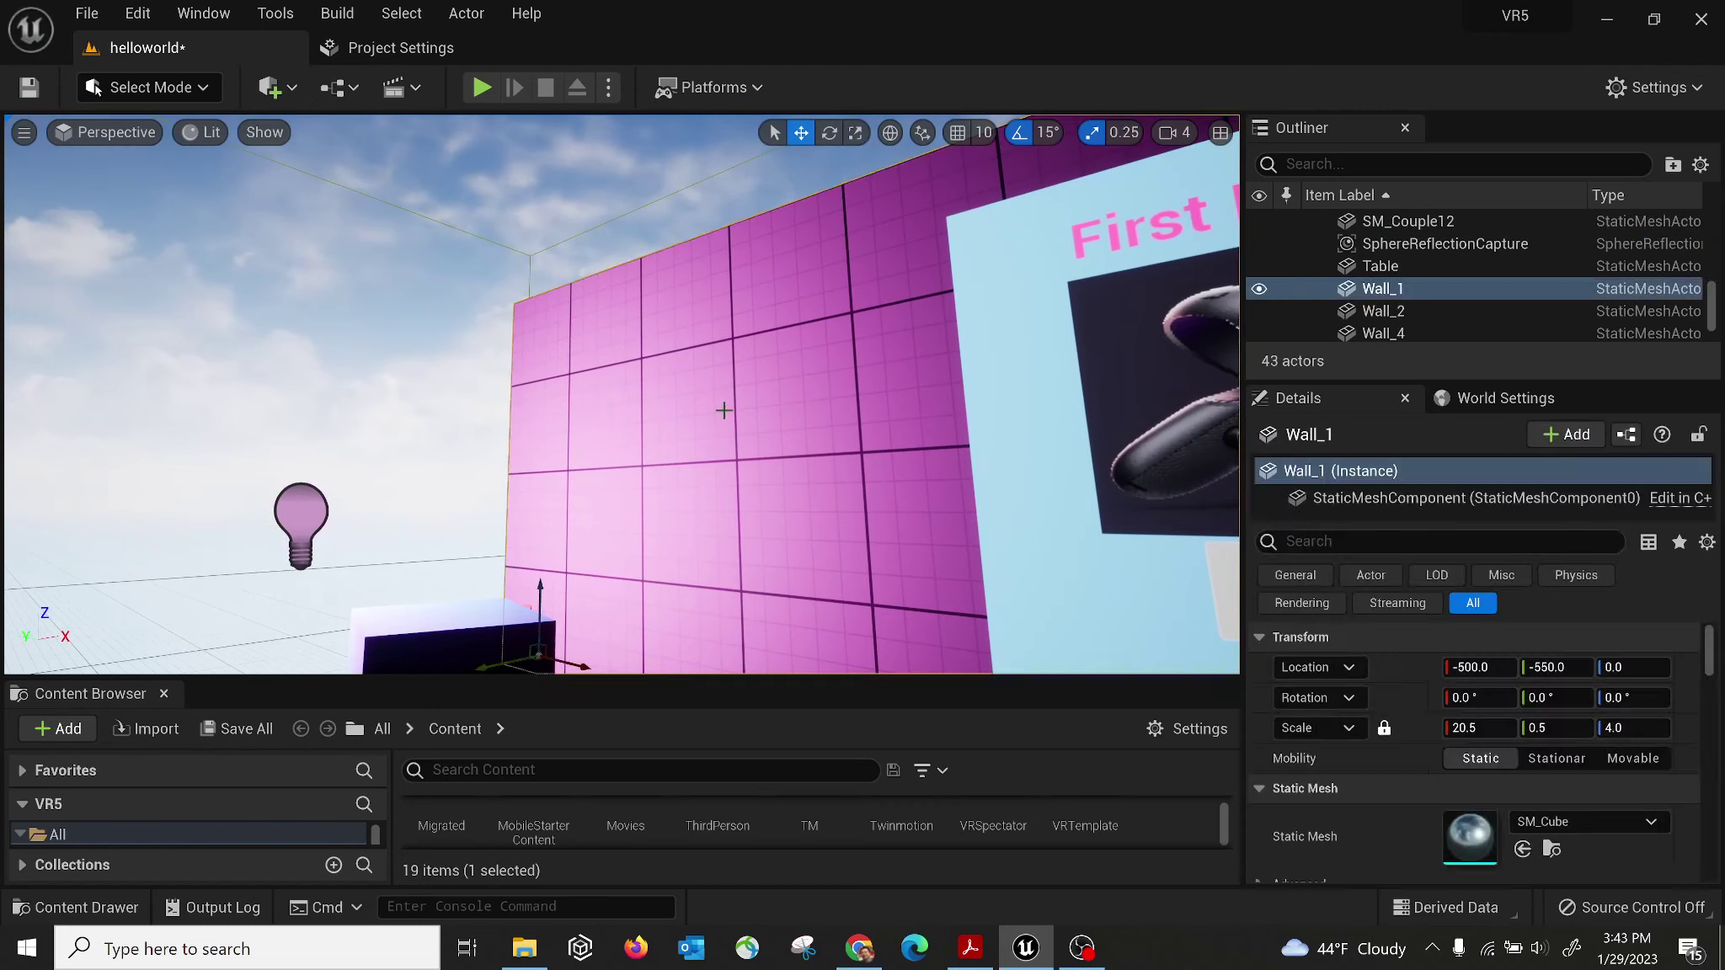
{"action": "key", "text": "Delete"}
{"action": "right_click_drag", "start_coordinate": [589, 453], "coordinate": [575, 469]}
{"action": "left_click", "coordinate": [384, 526]}
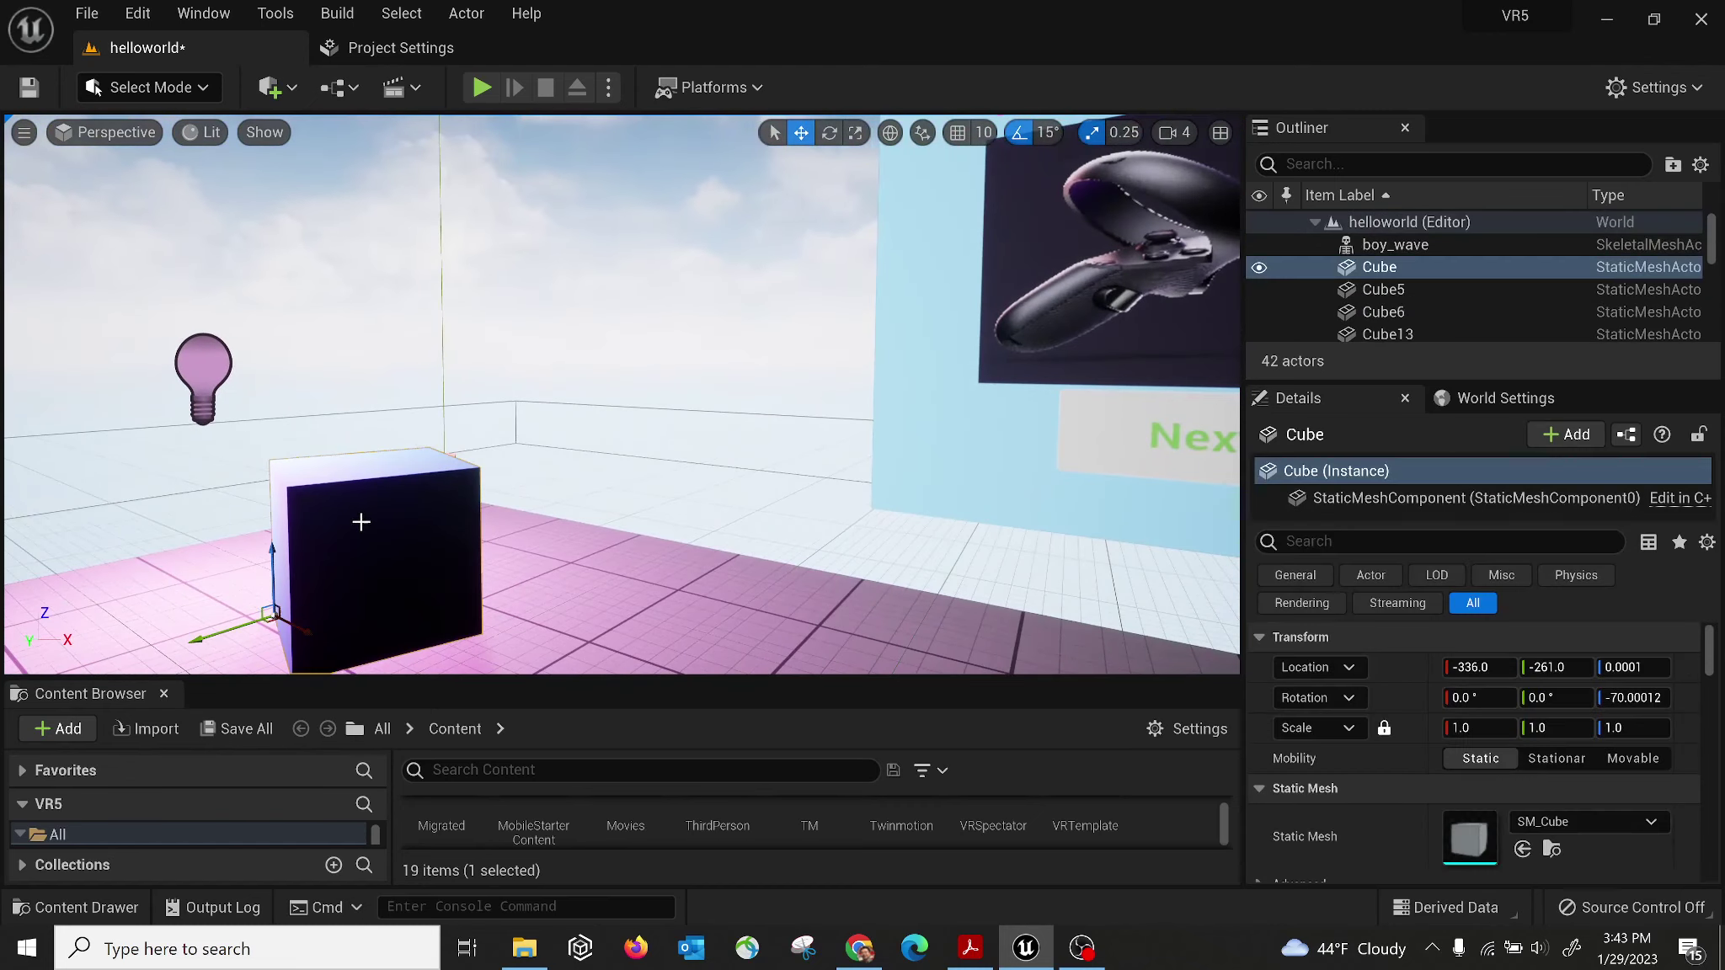
{"action": "key", "text": "Delete"}
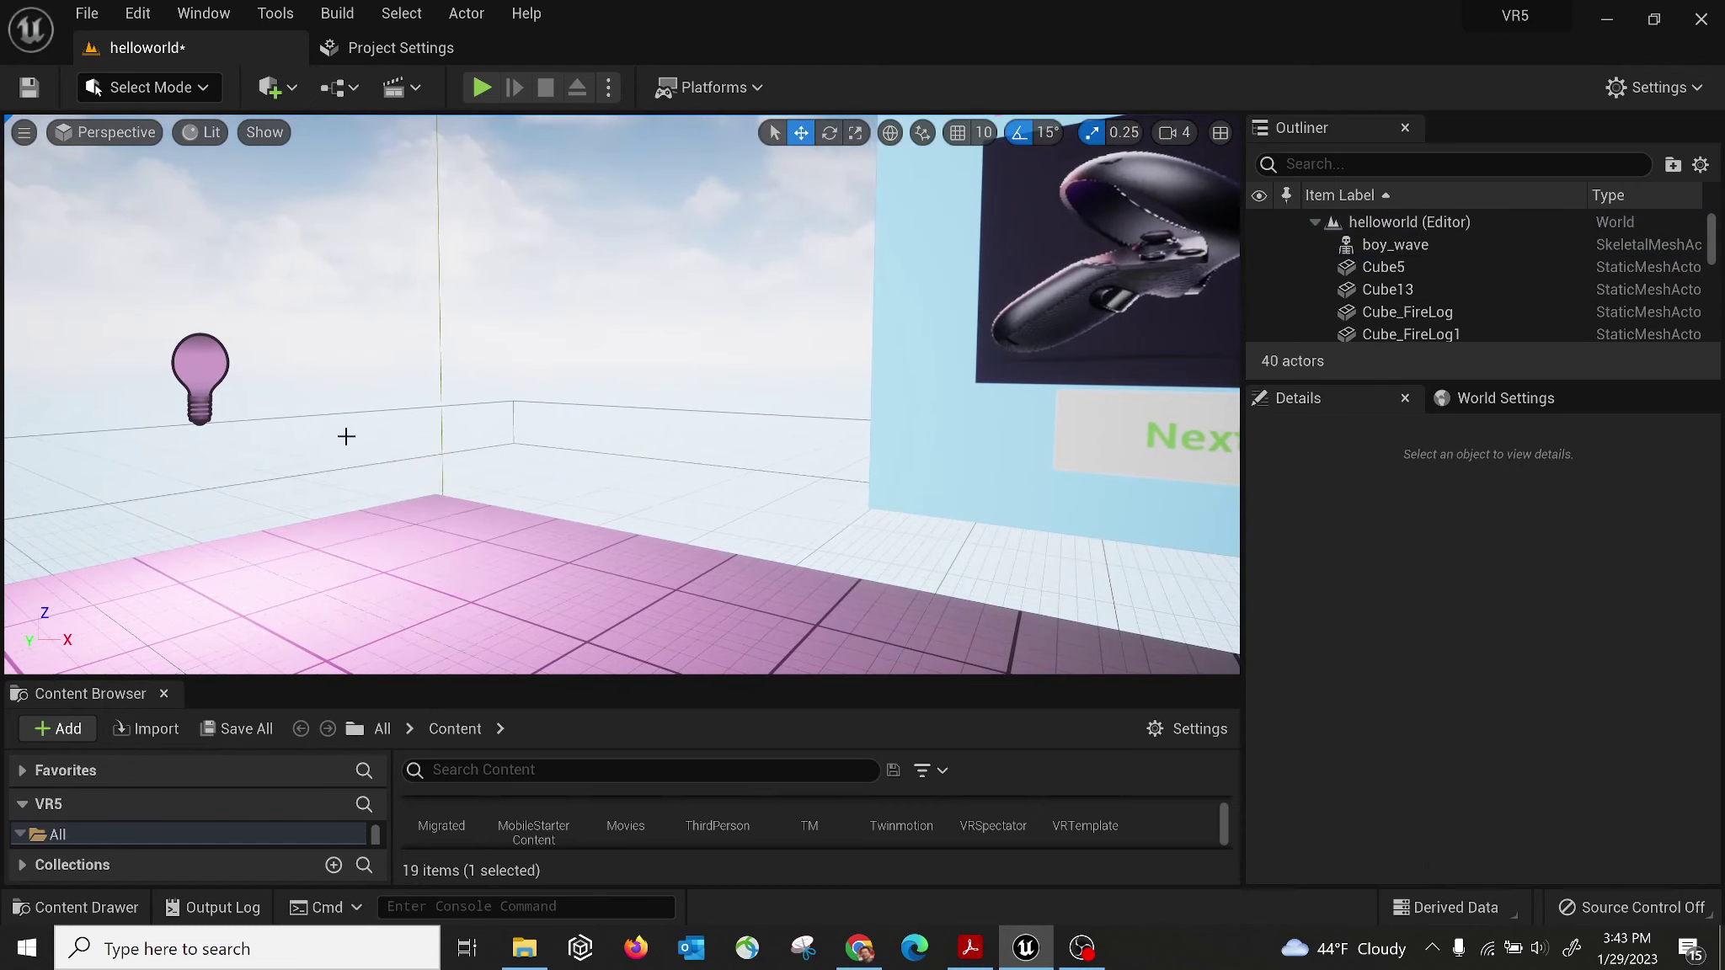
Delete the remaining walls and the roof of the room, leaving the floor in place.
{"action": "right_click_drag", "start_coordinate": [346, 436], "coordinate": [180, 283]}
{"action": "left_click", "coordinate": [180, 283]}
{"action": "key", "text": "Delete"}
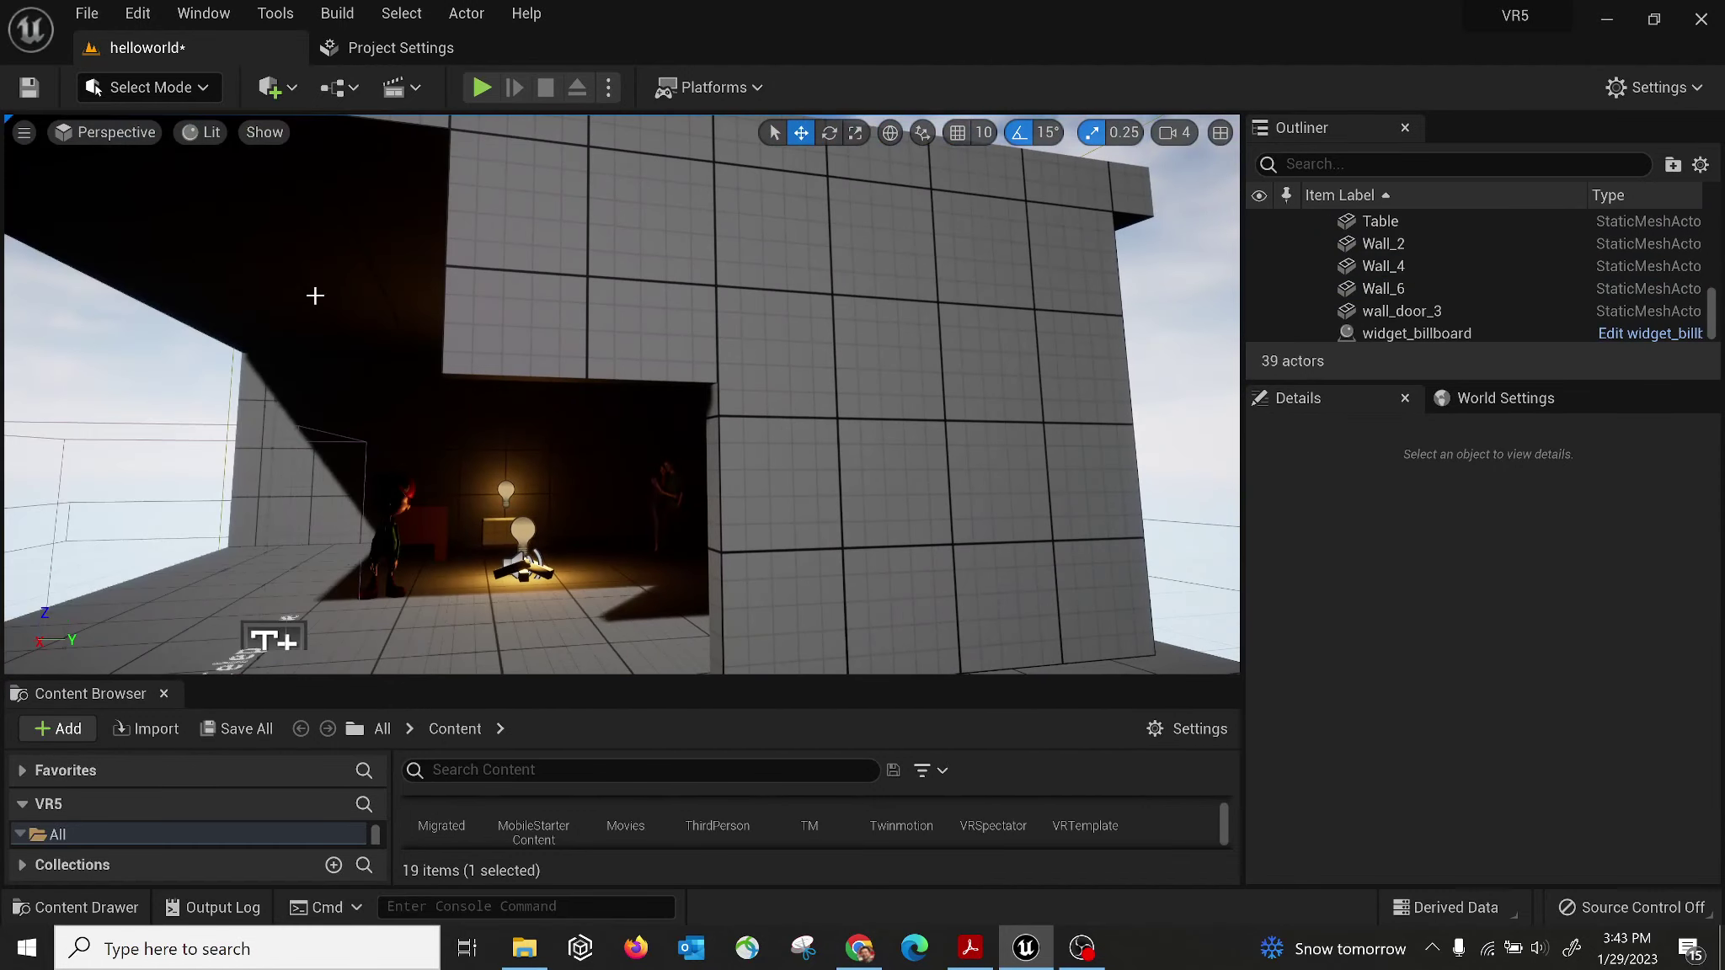
{"action": "left_click", "coordinate": [633, 278]}
{"action": "key", "text": "Delete"}
{"action": "left_click", "coordinate": [754, 310]}
{"action": "key", "text": "Delete"}
{"action": "left_click", "coordinate": [662, 281]}
{"action": "key", "text": "Delete"}
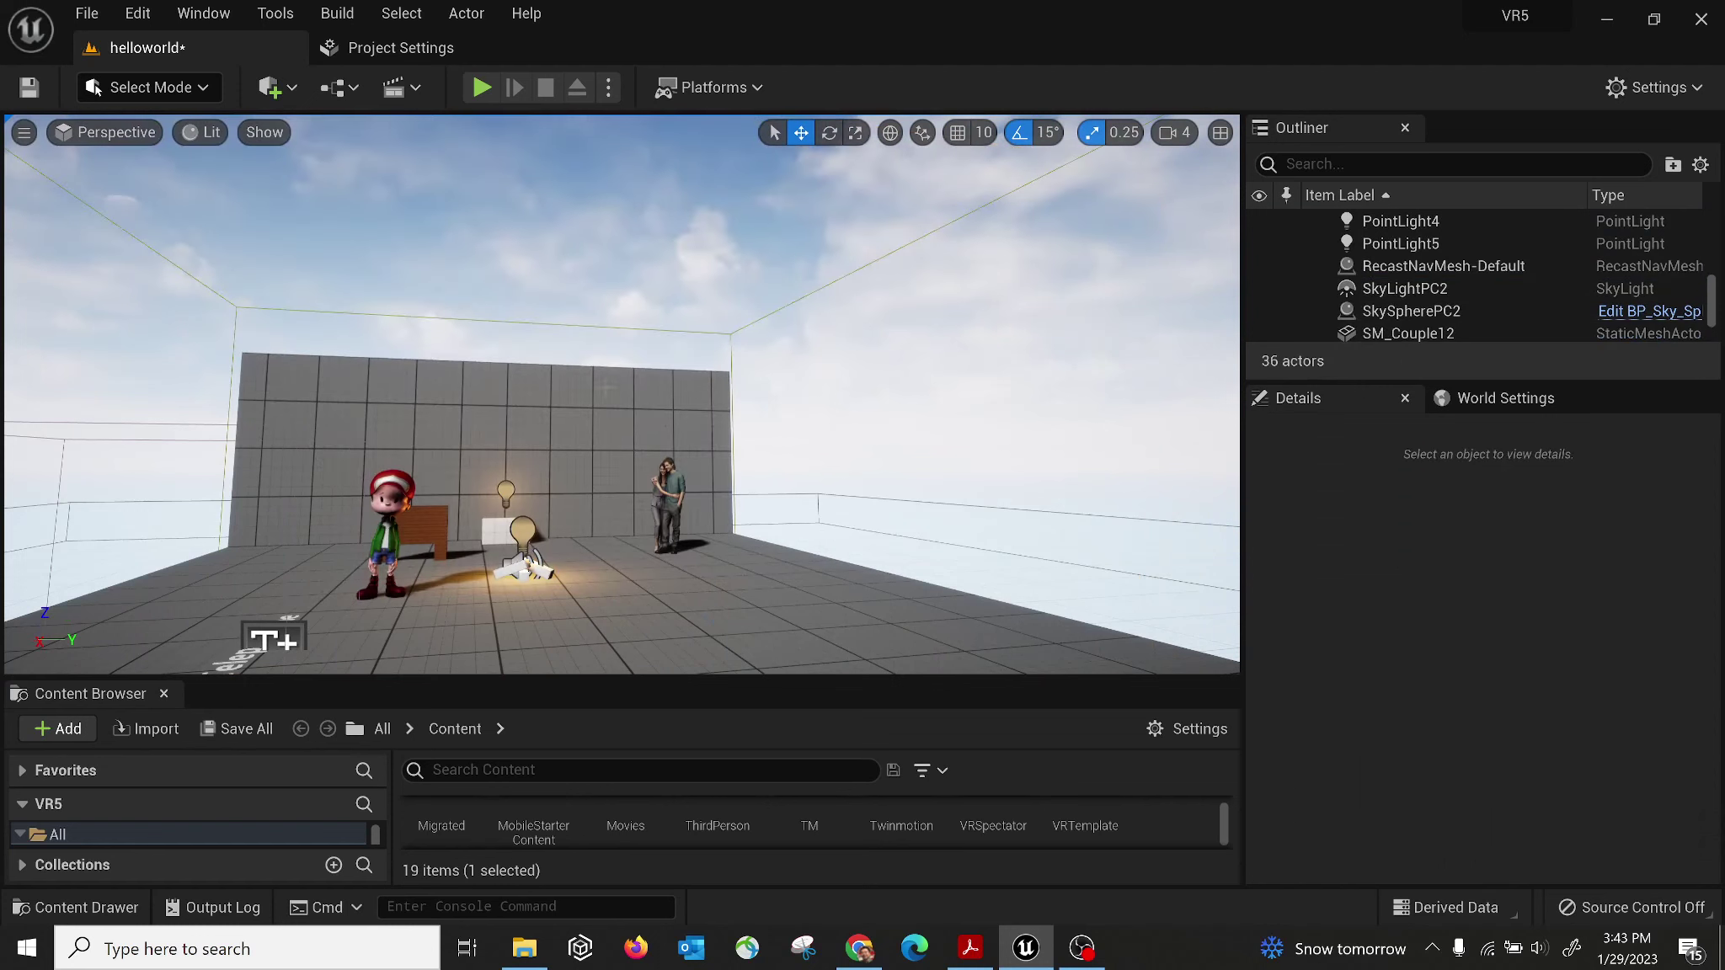
{"action": "left_click", "coordinate": [606, 389]}
{"action": "key", "text": "Delete"}
Delete the embracing couple, the boy_wave character and the brown wooden panel behind it.
{"action": "left_click", "coordinate": [667, 505]}
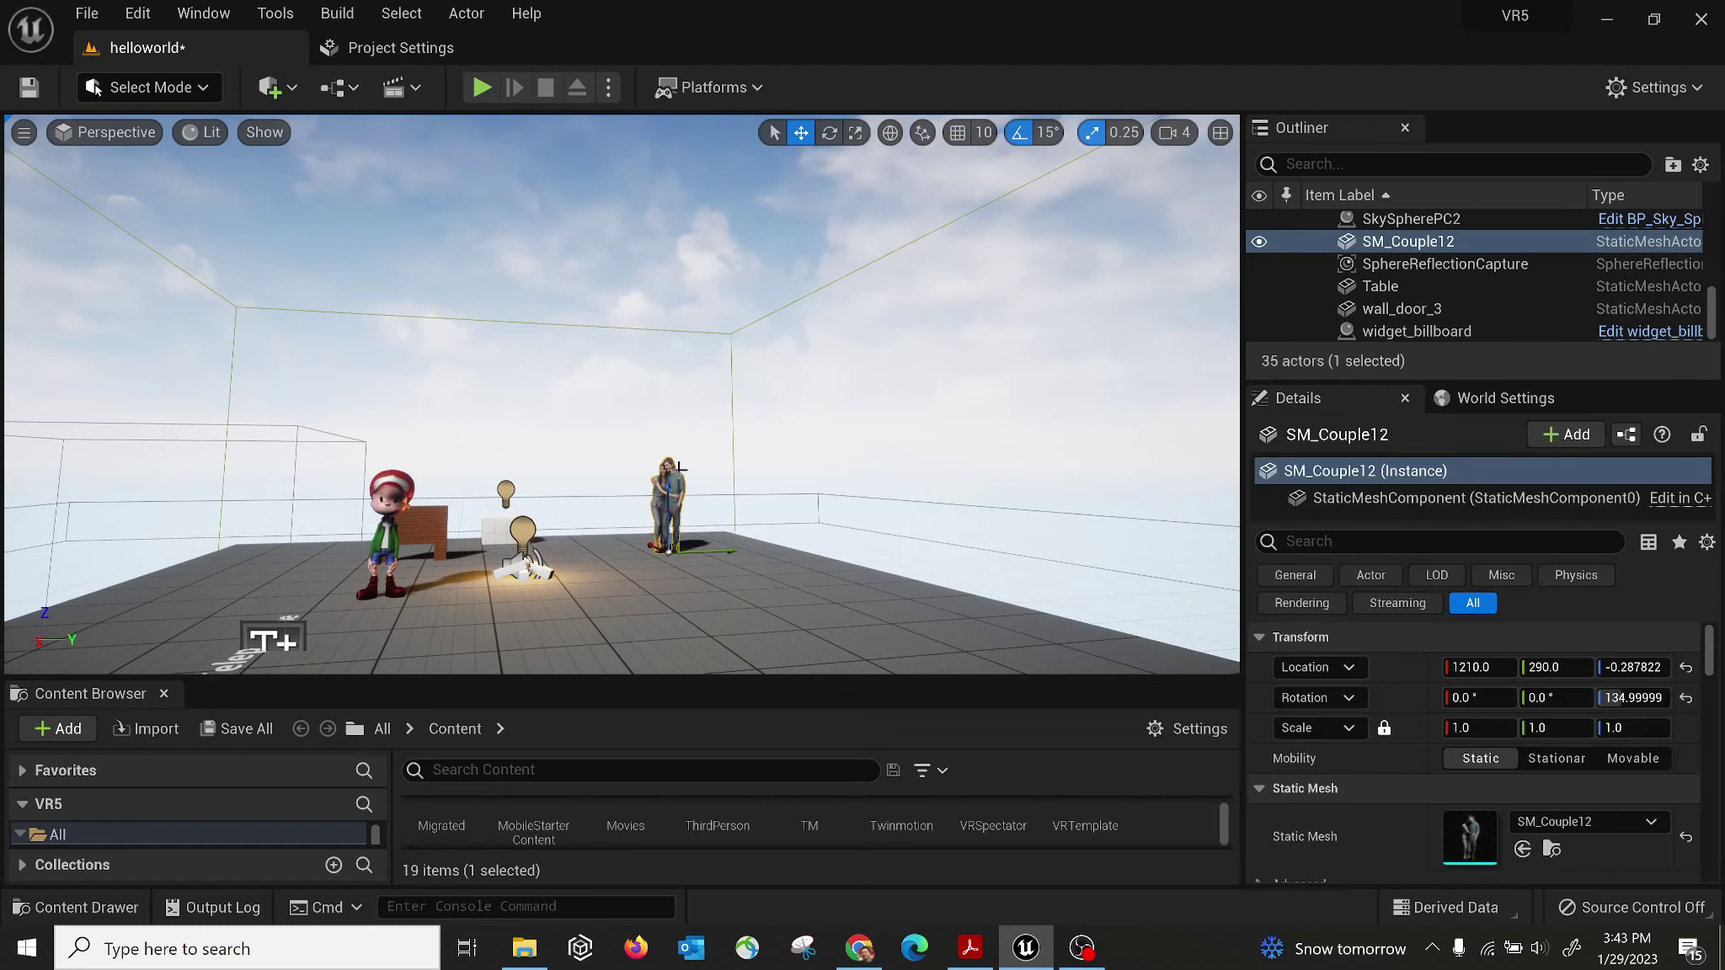
{"action": "key", "text": "Delete"}
{"action": "right_click_drag", "start_coordinate": [589, 470], "coordinate": [505, 484]}
{"action": "left_click", "coordinate": [453, 433]}
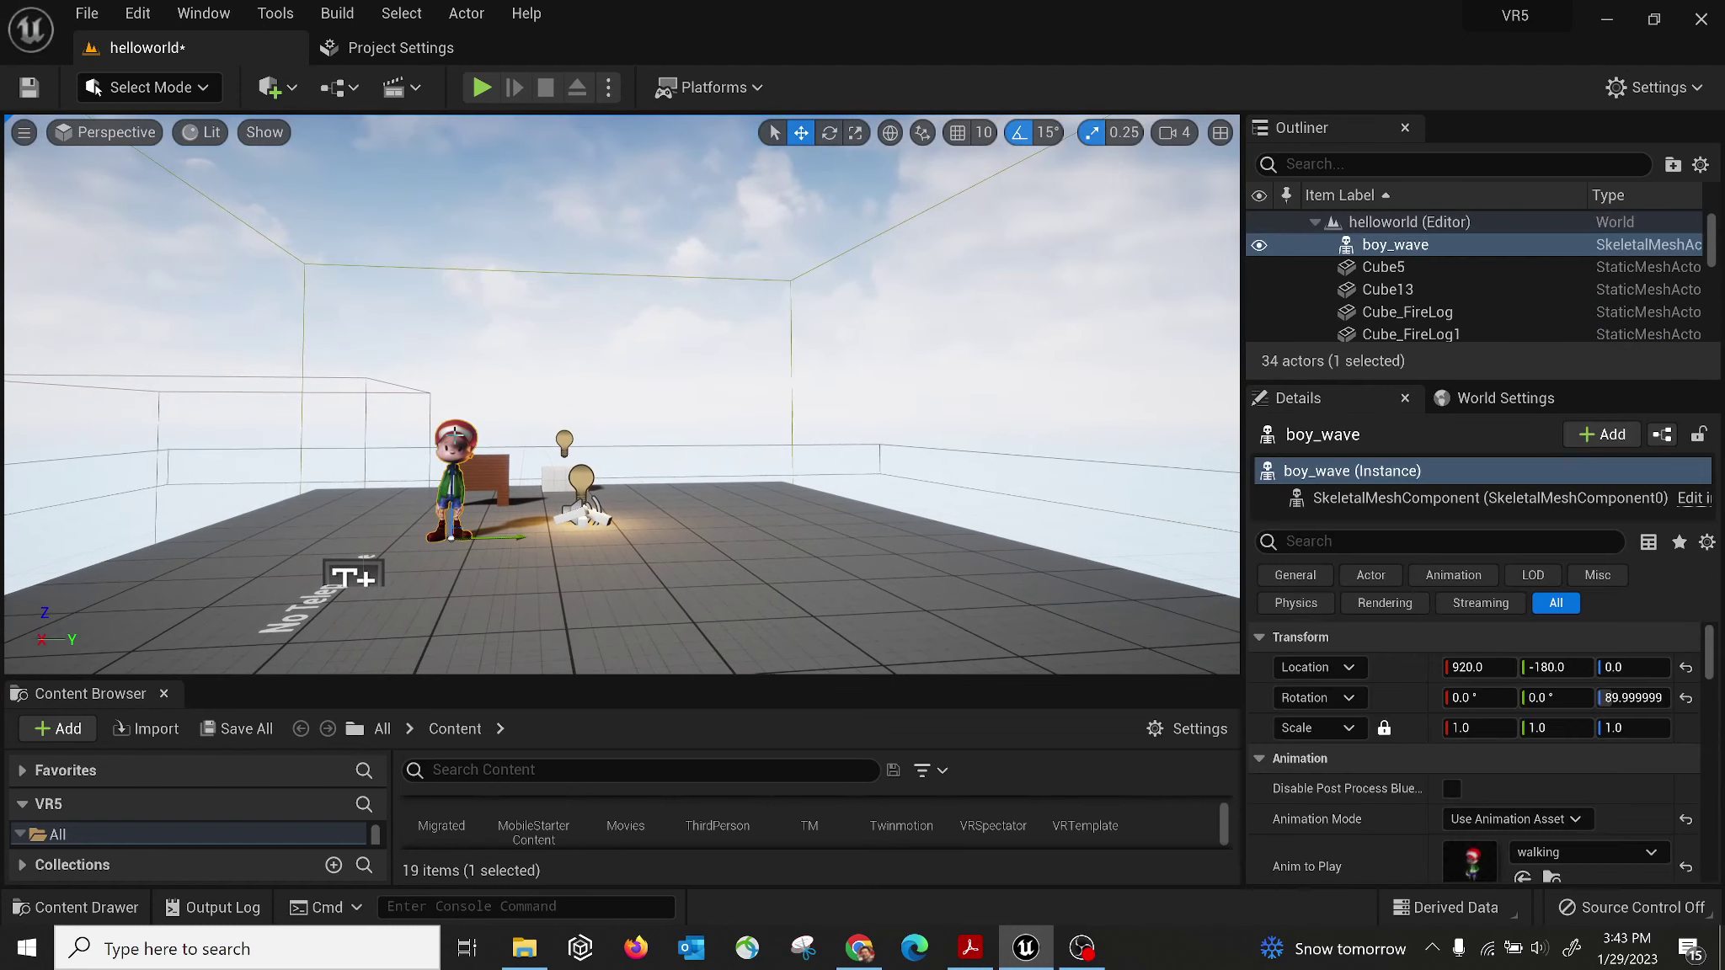
{"action": "key", "text": "Delete"}
{"action": "left_click", "coordinate": [497, 465]}
{"action": "key", "text": "Delete"}
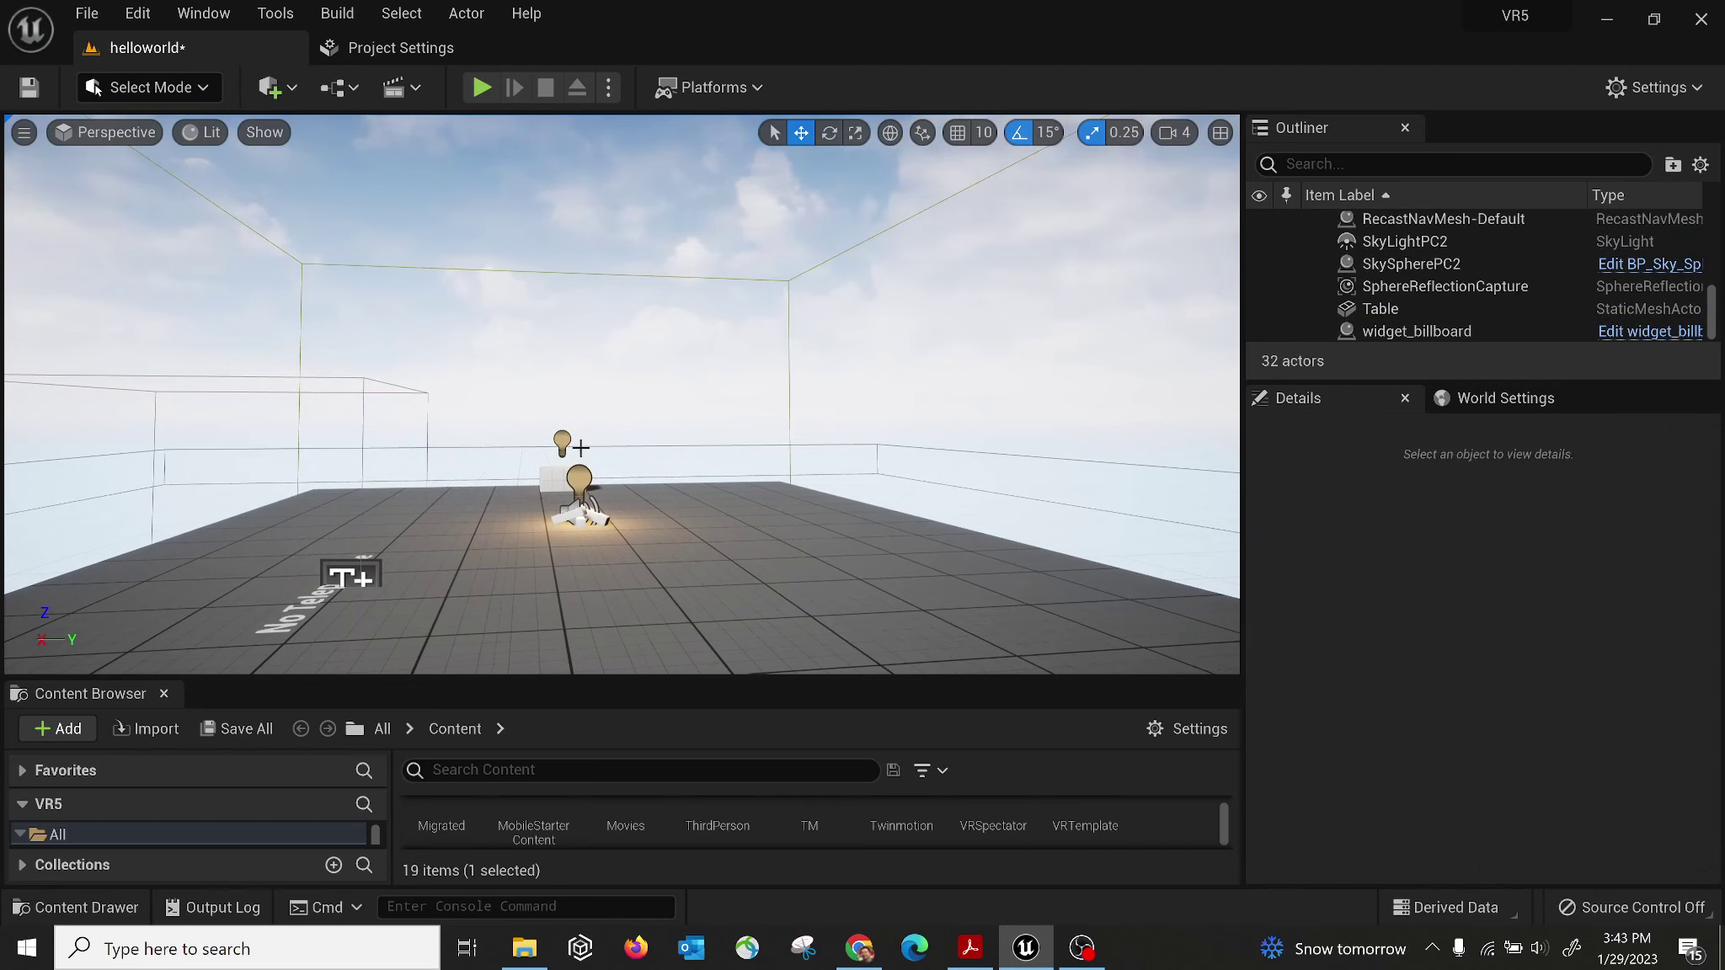
Delete the two point lights above the campfire logs.
{"action": "left_click", "coordinate": [562, 442]}
{"action": "key", "text": "Delete"}
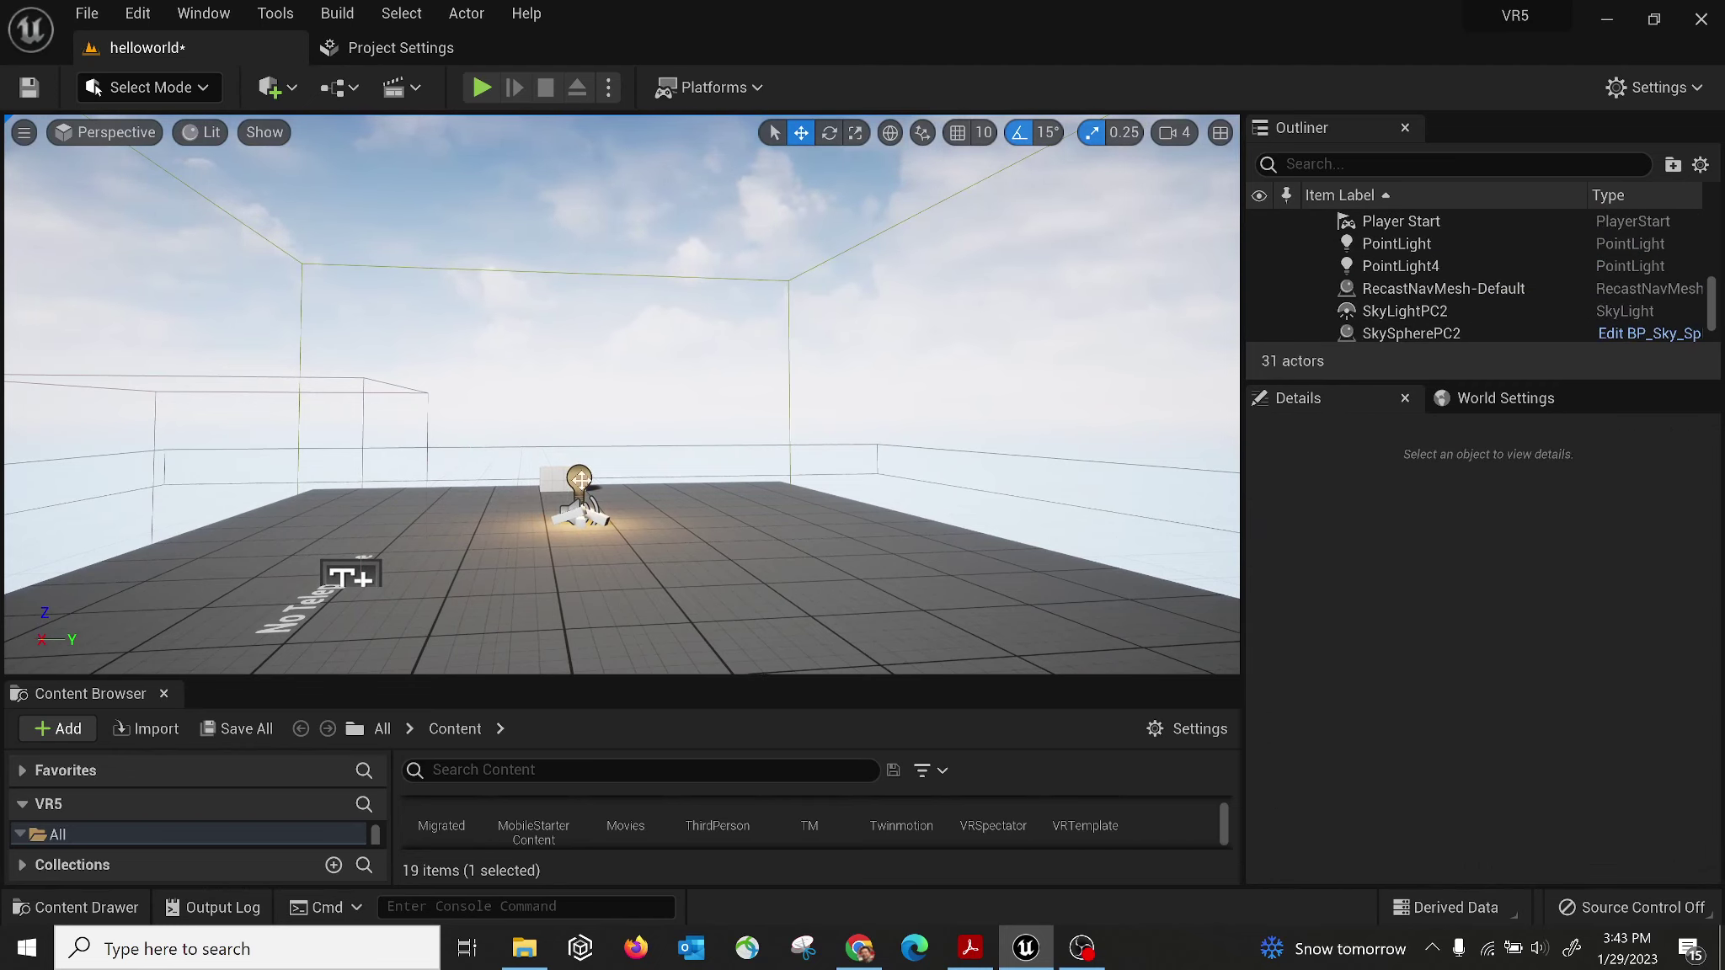
{"action": "left_click", "coordinate": [580, 481]}
{"action": "key", "text": "Delete"}
Delete all the campfire logs from the floor one by one.
{"action": "right_click_drag", "start_coordinate": [579, 482], "coordinate": [599, 517]}
{"action": "key", "text": "w"}
{"action": "left_click", "coordinate": [530, 558]}
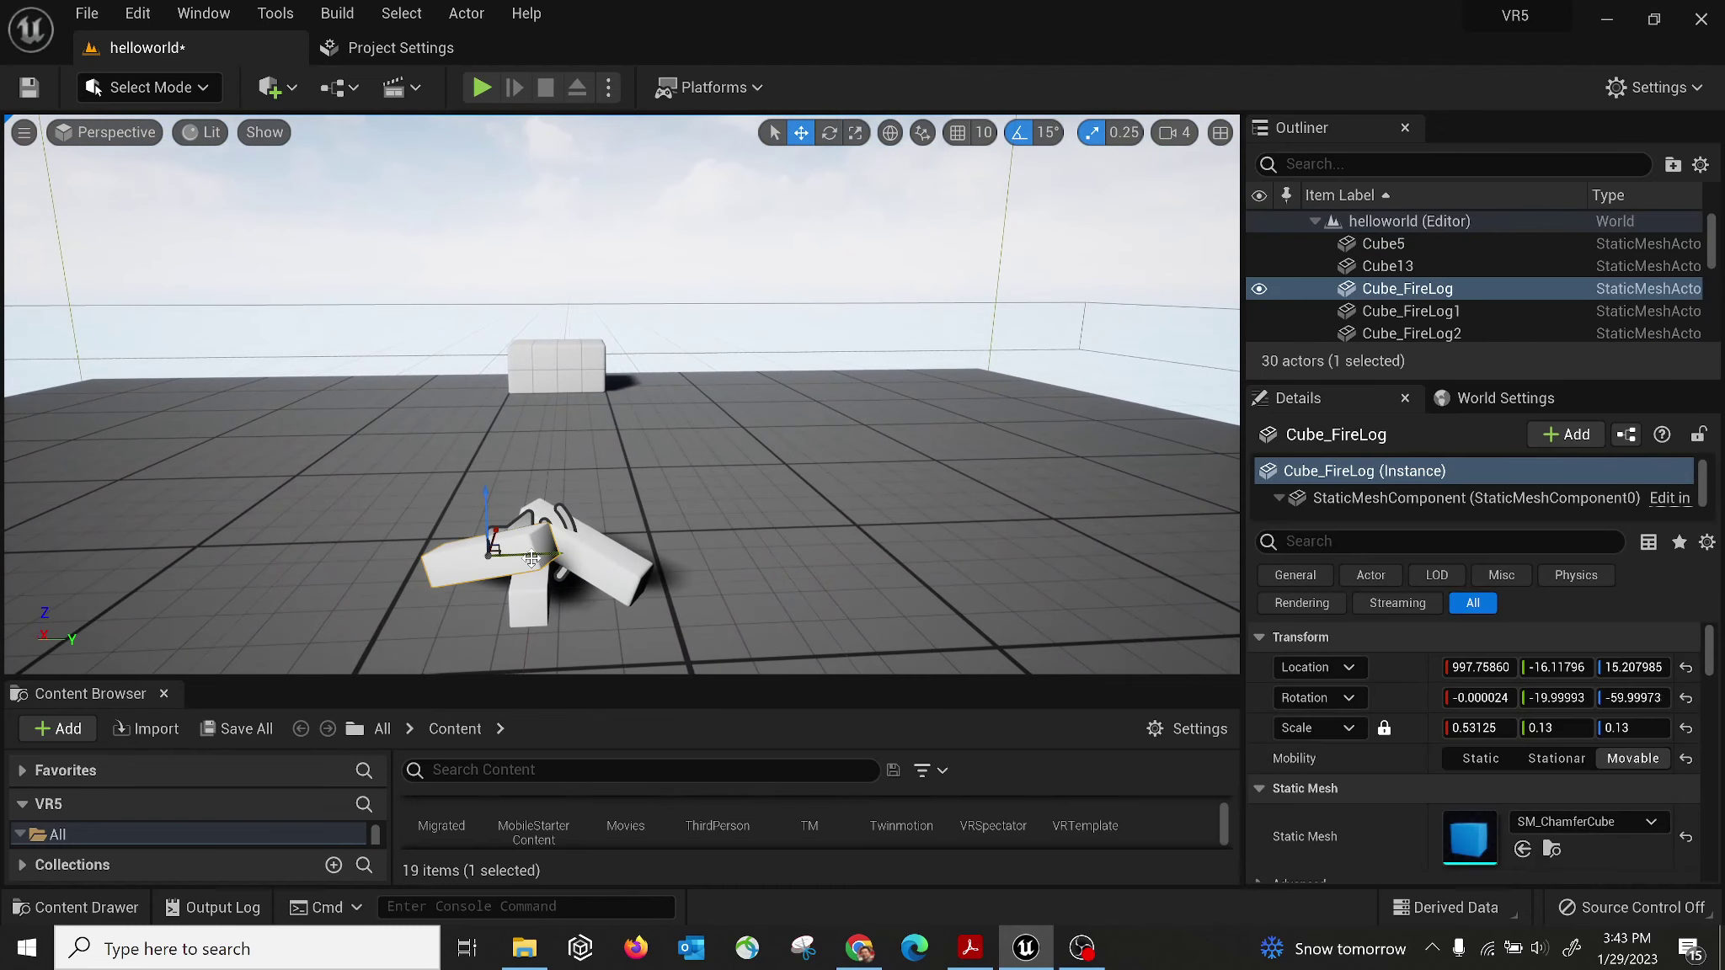
{"action": "key", "text": "Delete"}
{"action": "left_click", "coordinate": [526, 522]}
{"action": "key", "text": "Delete"}
{"action": "left_click", "coordinate": [582, 539]}
{"action": "key", "text": "Delete"}
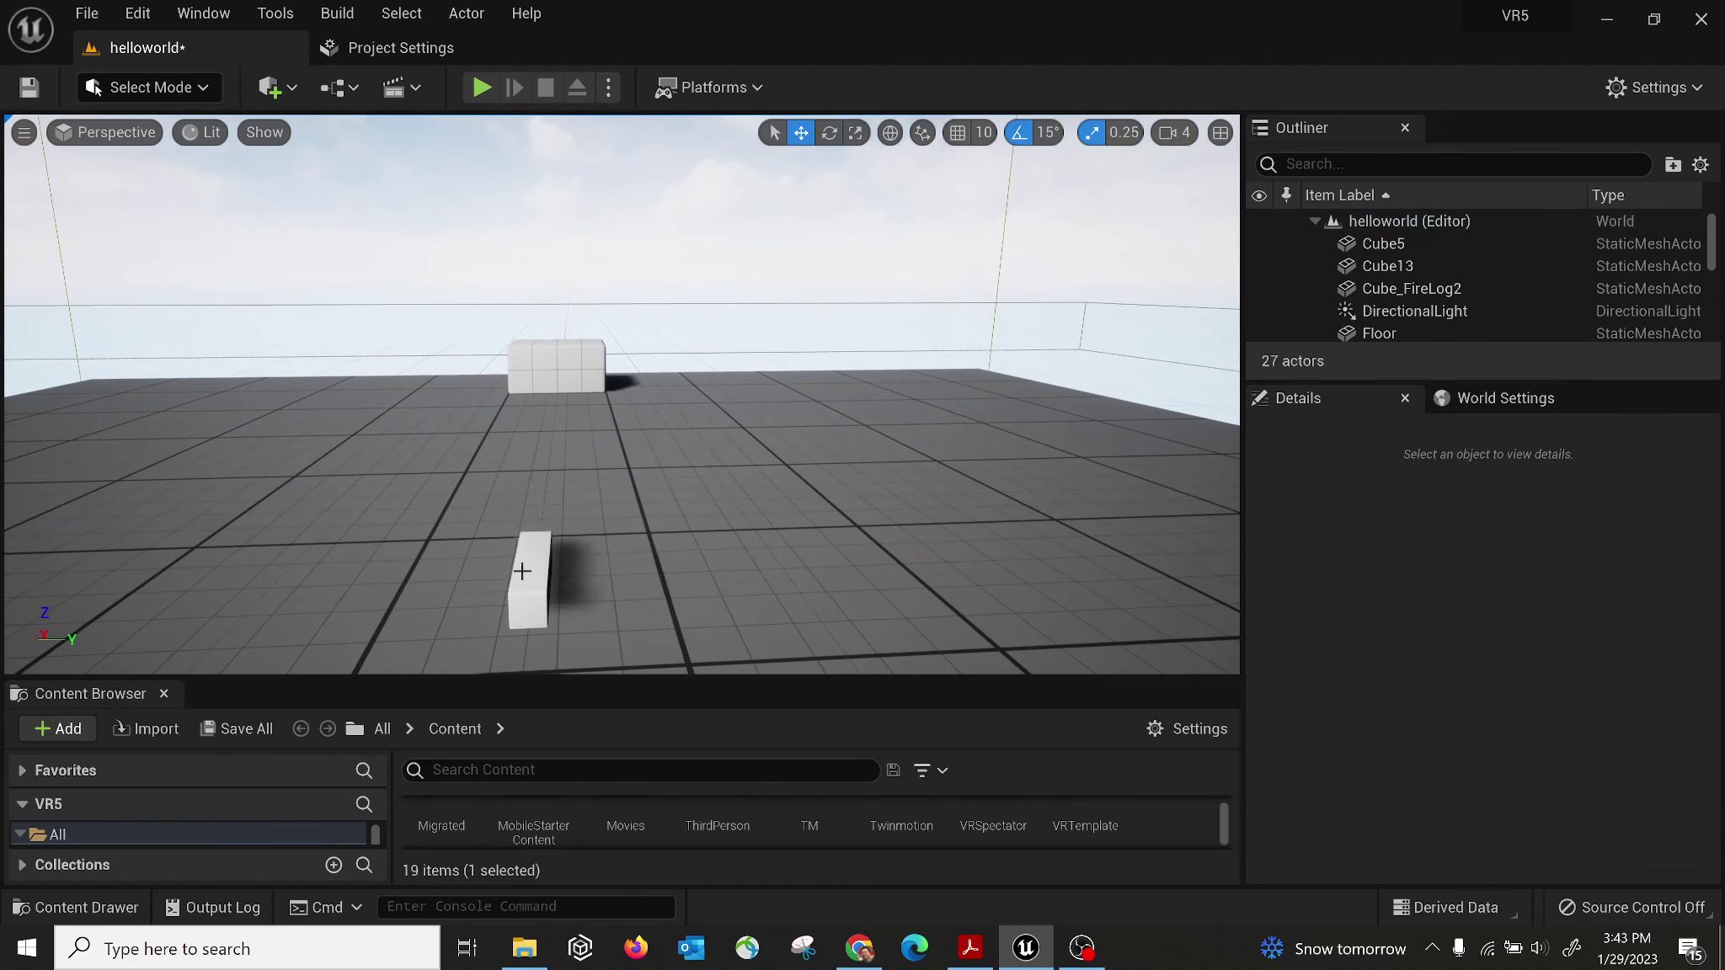
{"action": "left_click", "coordinate": [522, 571]}
{"action": "key", "text": "Delete"}
Delete the white chamfered block, Cube13, at the far end of the floor.
{"action": "left_click", "coordinate": [547, 364]}
{"action": "left_click", "coordinate": [559, 362]}
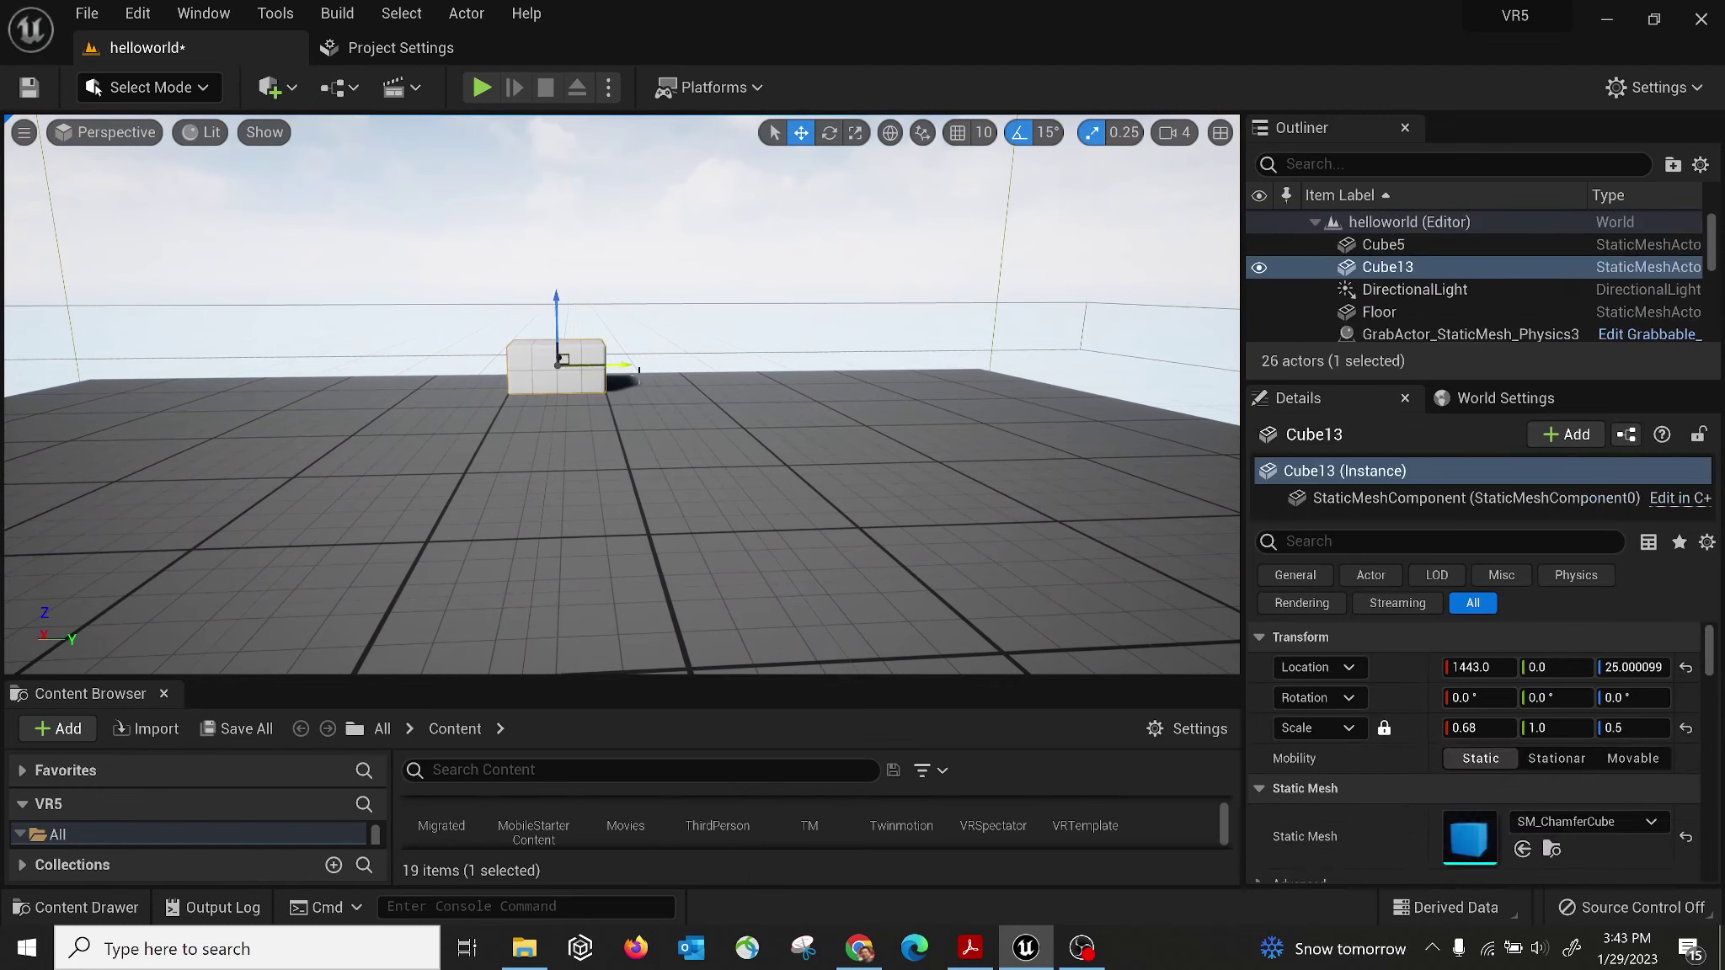
{"action": "key", "text": "Delete"}
Delete the No Teleport Zone floor text.
{"action": "left_click_drag", "start_coordinate": [746, 450], "coordinate": [527, 455]}
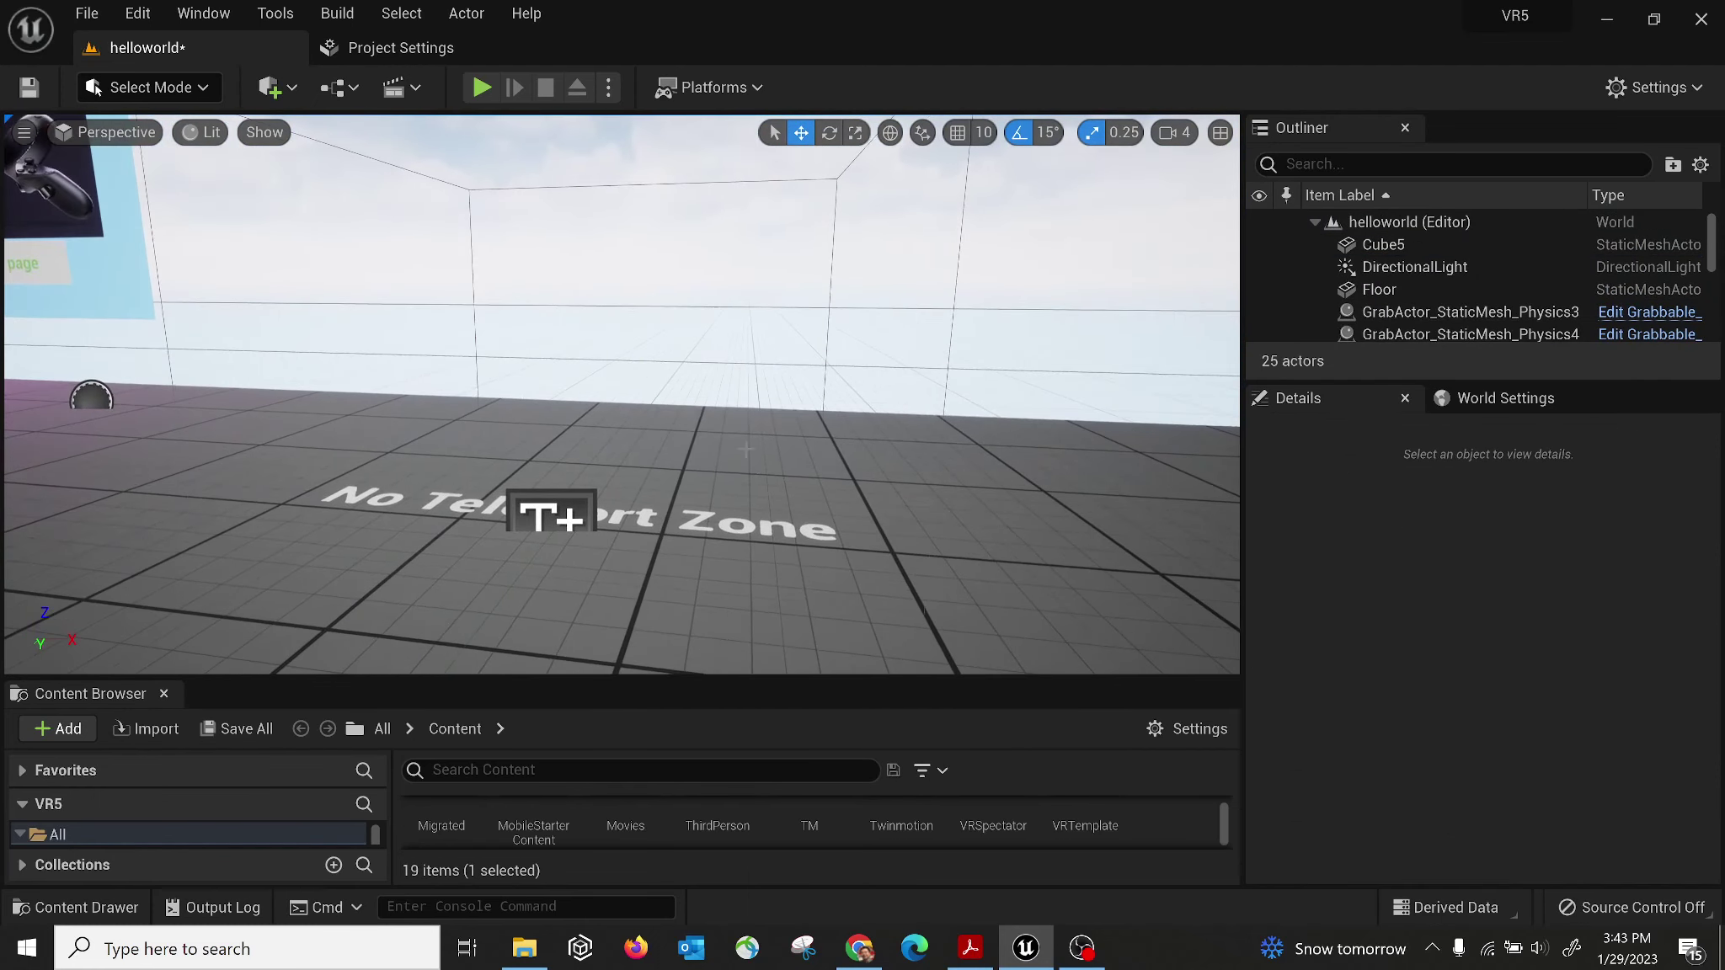
{"action": "right_click_drag", "start_coordinate": [746, 449], "coordinate": [637, 525]}
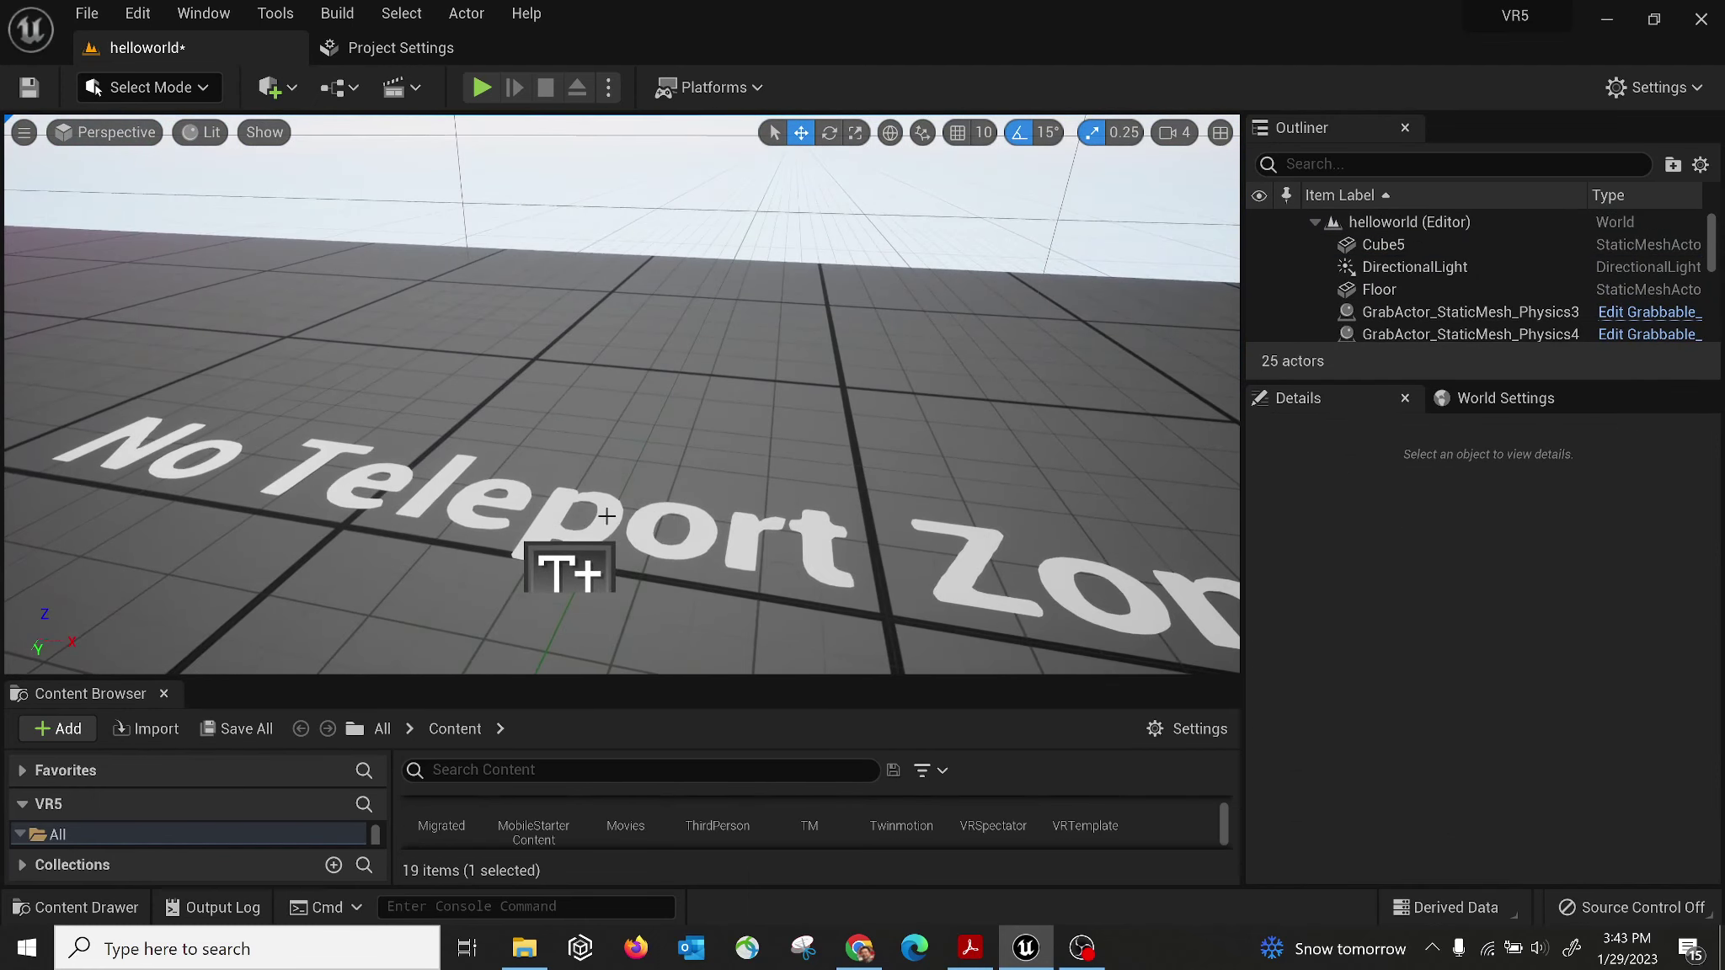
{"action": "left_click", "coordinate": [606, 515]}
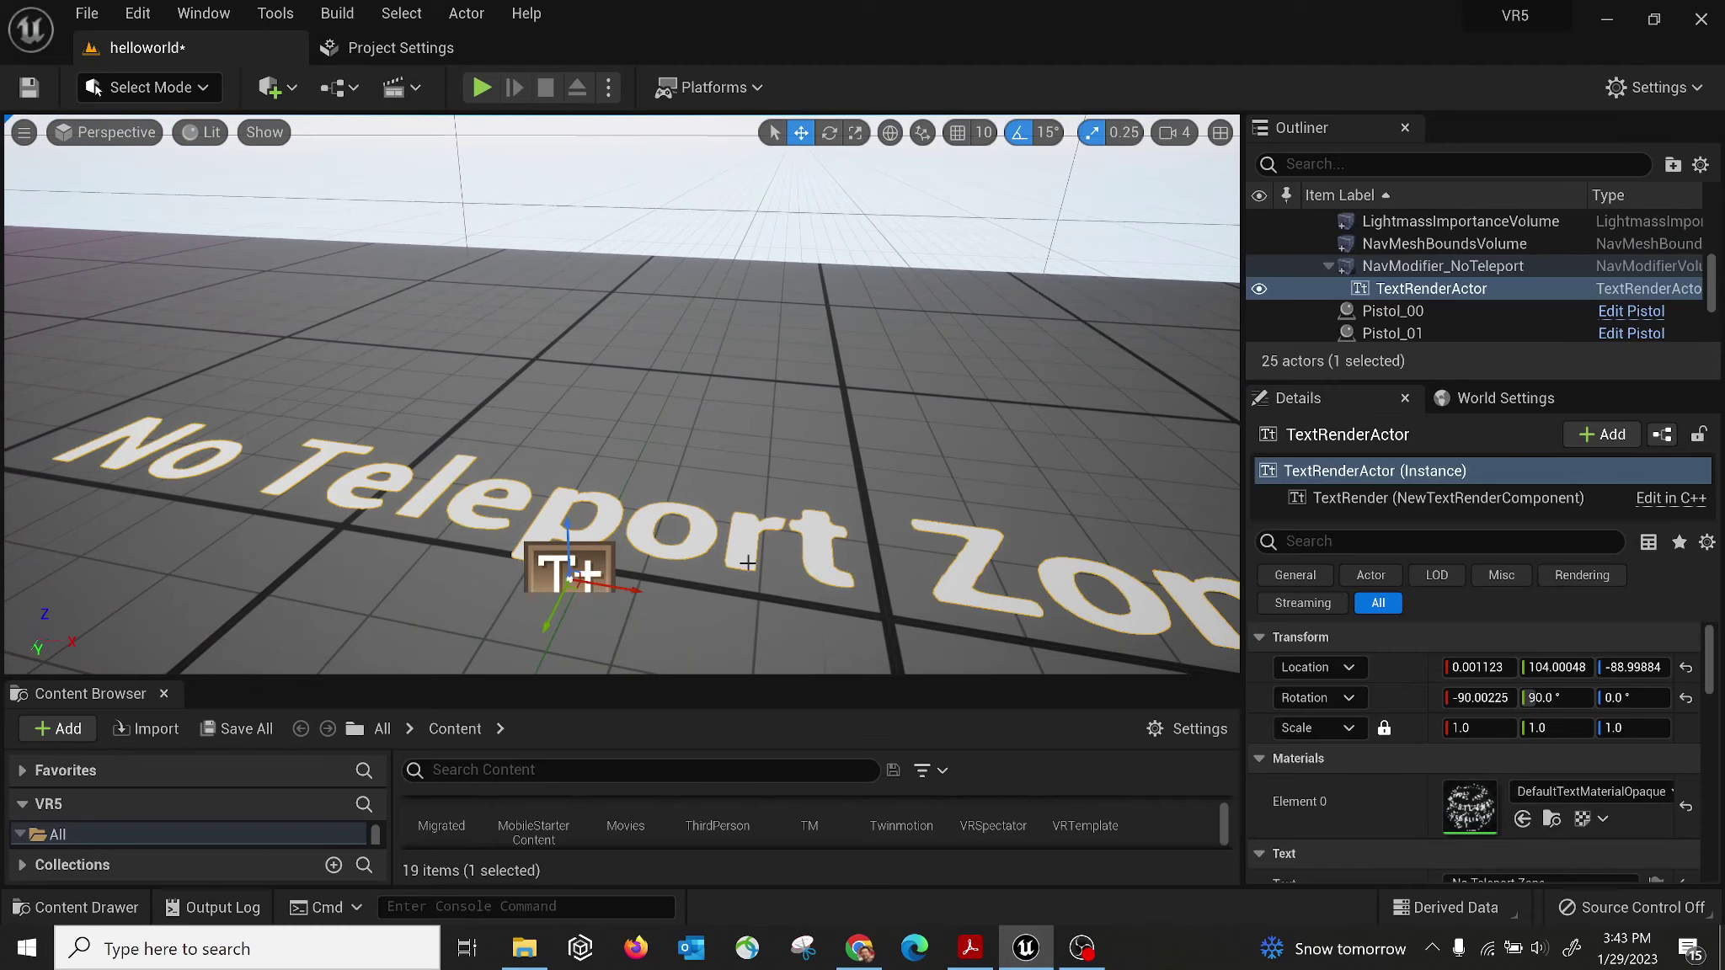
{"action": "key", "text": "Delete"}
Delete the point light above the pink-lit corner of the floor.
{"action": "right_click_drag", "start_coordinate": [748, 562], "coordinate": [523, 340]}
{"action": "left_click", "coordinate": [469, 358]}
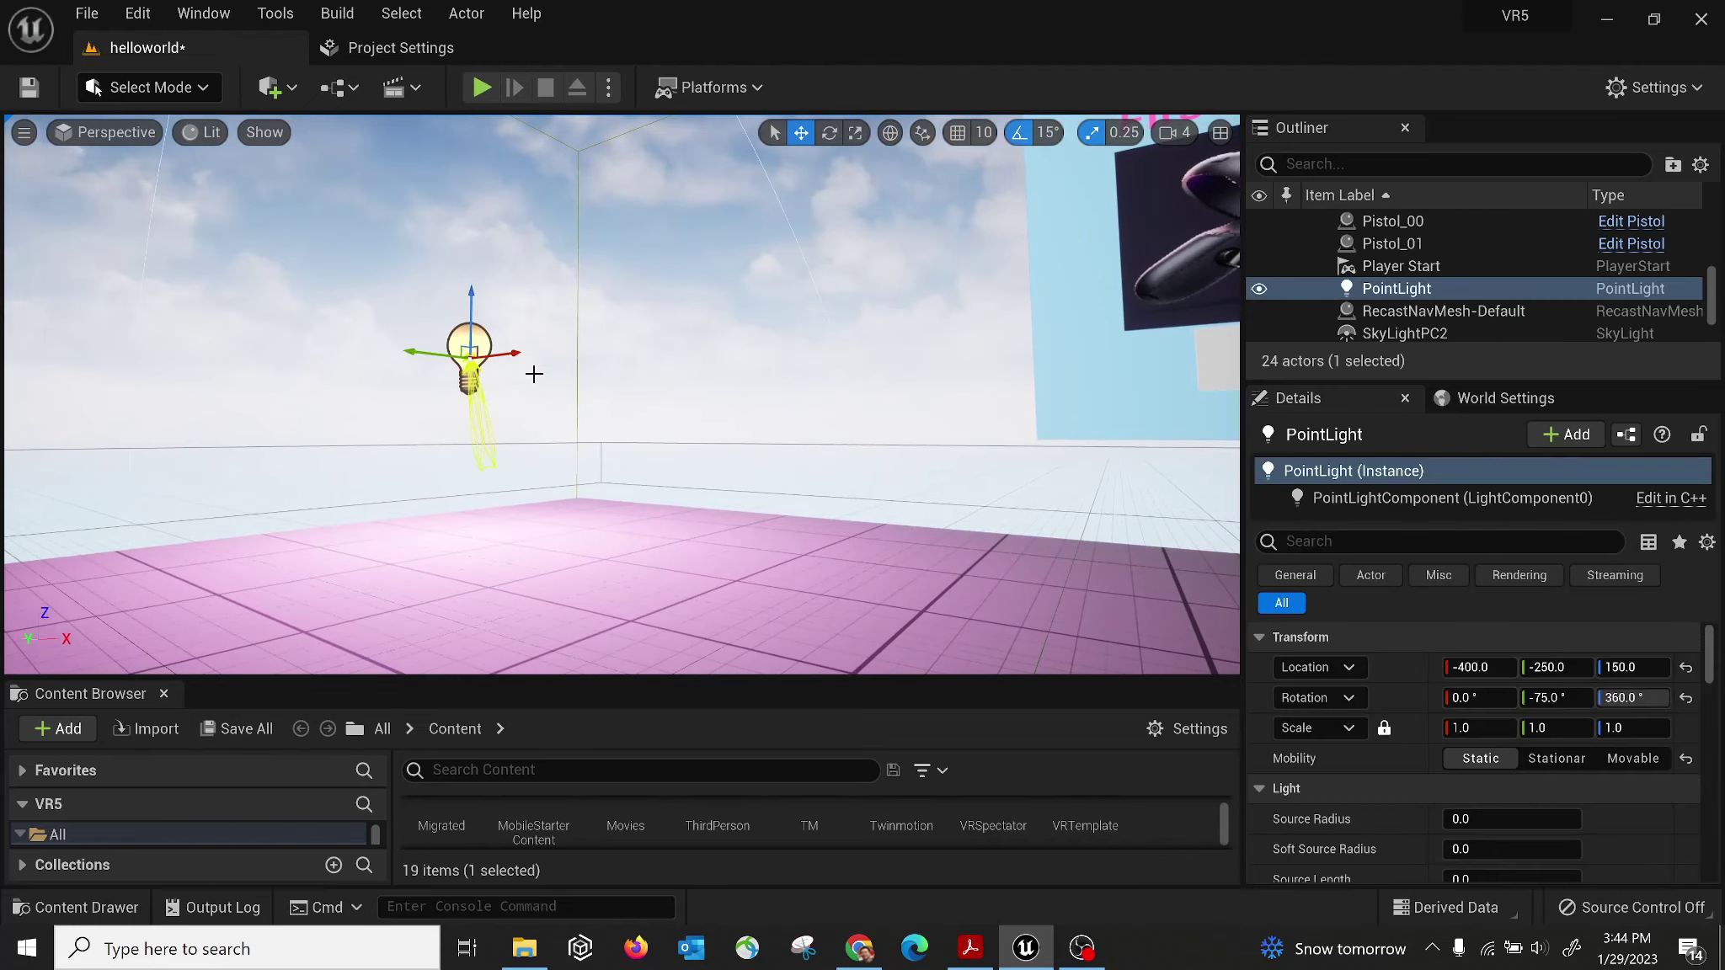
{"action": "key", "text": "Delete"}
Delete the black Table and the two pistols lying on it, Pistol_01 and Pistol_00.
{"action": "right_click_drag", "start_coordinate": [569, 397], "coordinate": [569, 427]}
{"action": "left_click", "coordinate": [569, 427]}
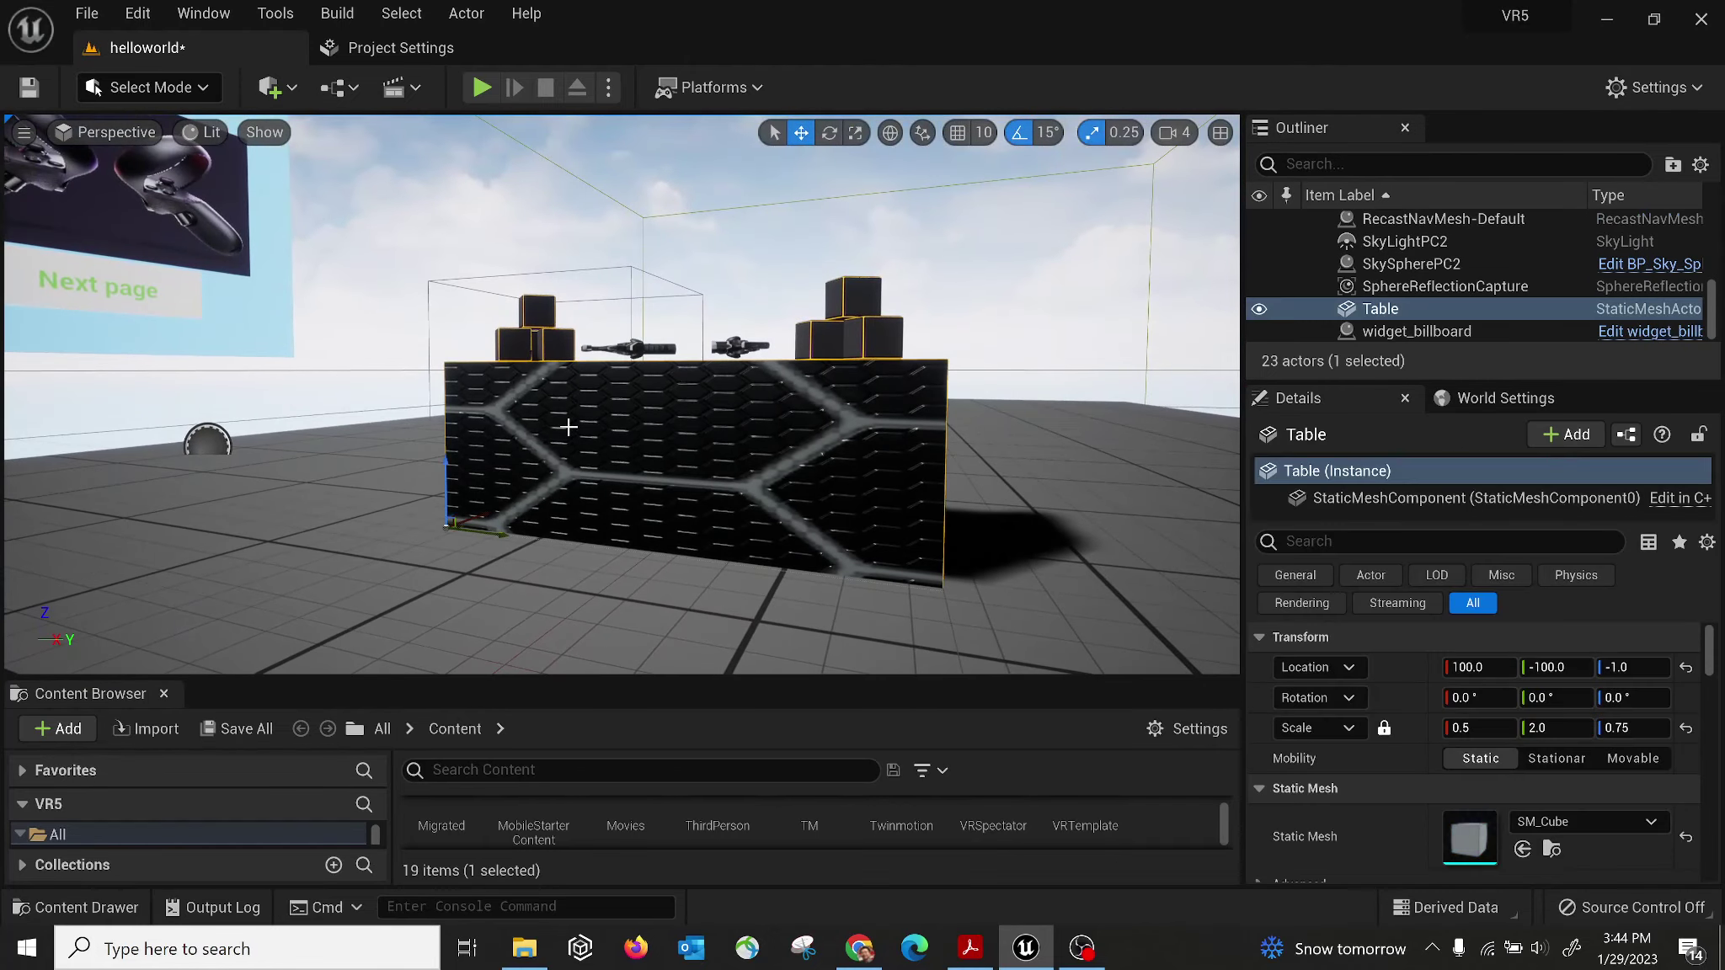
{"action": "key", "text": "Delete"}
{"action": "left_click", "coordinate": [651, 344]}
{"action": "key", "text": "Delete"}
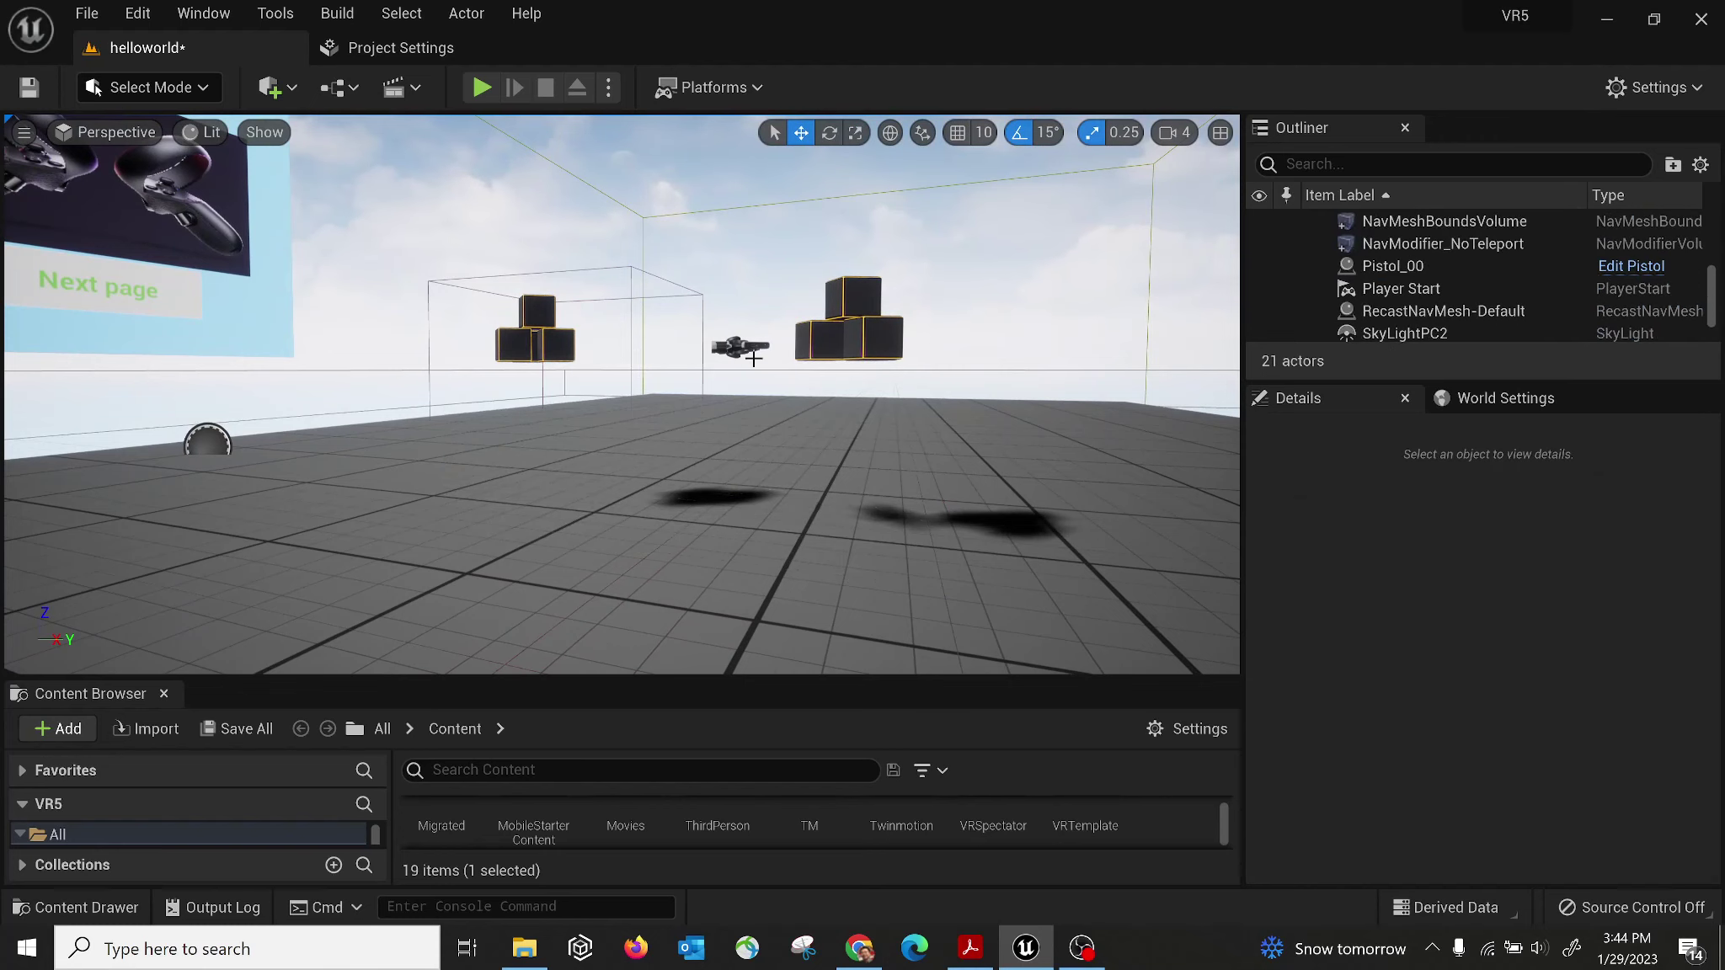
{"action": "left_click", "coordinate": [758, 346]}
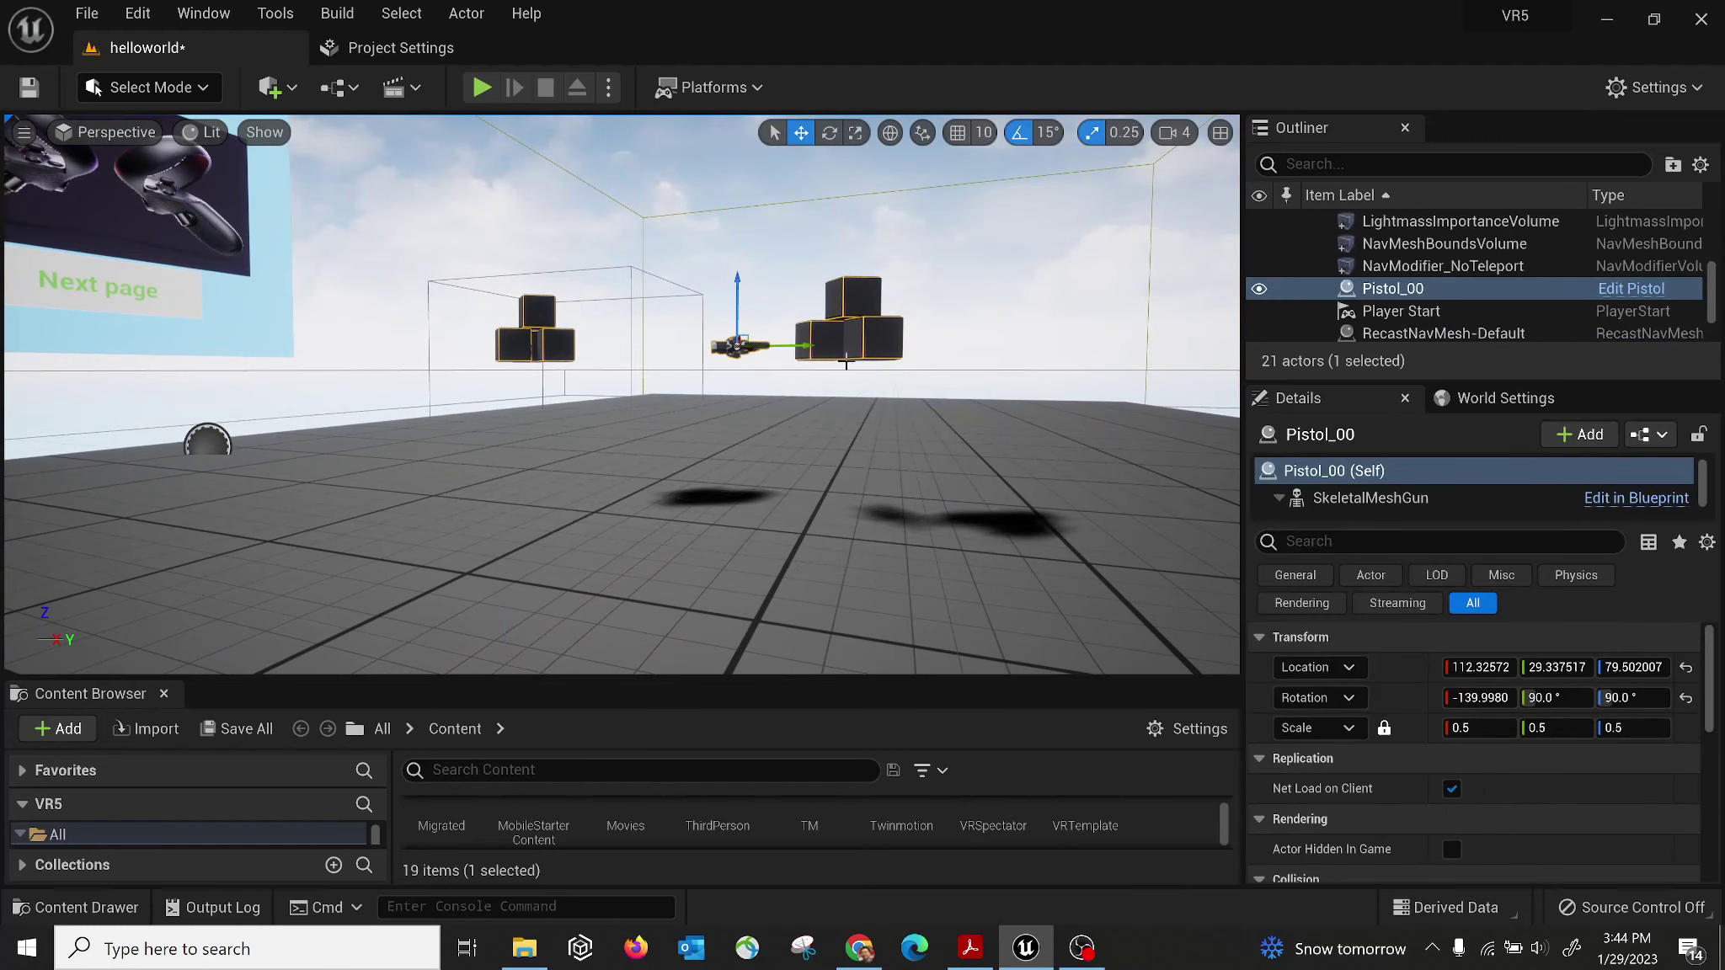
{"action": "key", "text": "Delete"}
Delete all the black grabbable cubes in the floating stack beside the spot where the pistols lay.
{"action": "left_click", "coordinate": [852, 286]}
{"action": "key", "text": "Delete"}
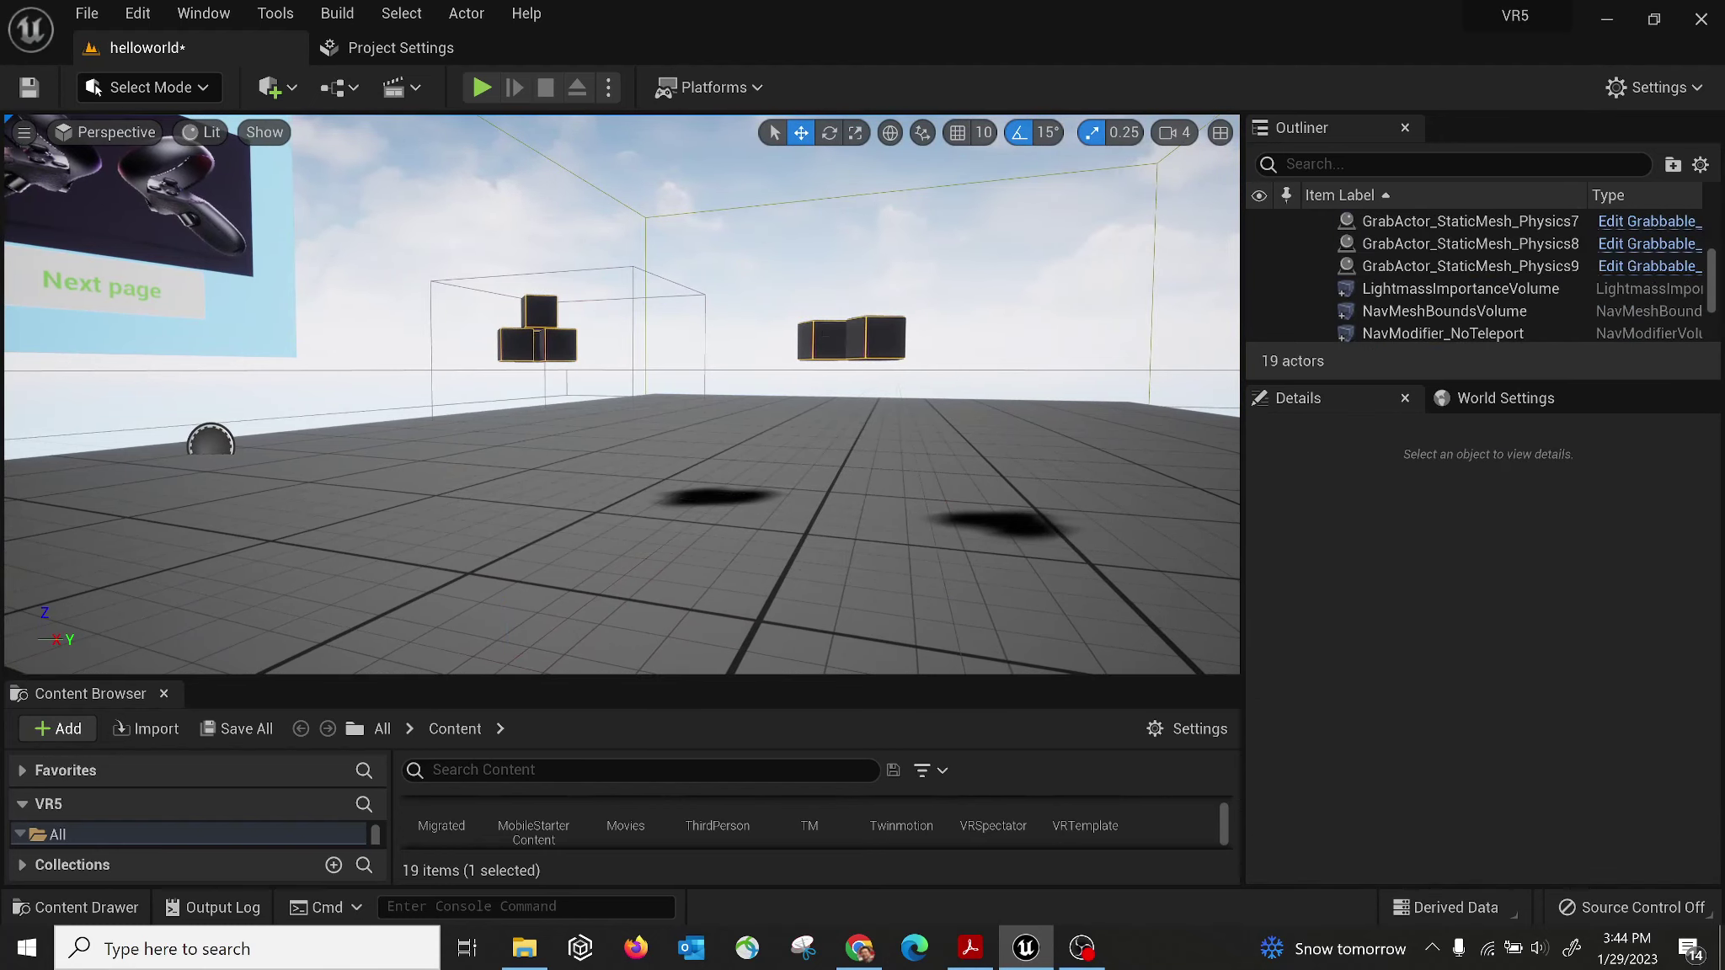
{"action": "left_click", "coordinate": [838, 332]}
{"action": "key", "text": "Delete"}
{"action": "left_click", "coordinate": [825, 341]}
{"action": "key", "text": "Delete"}
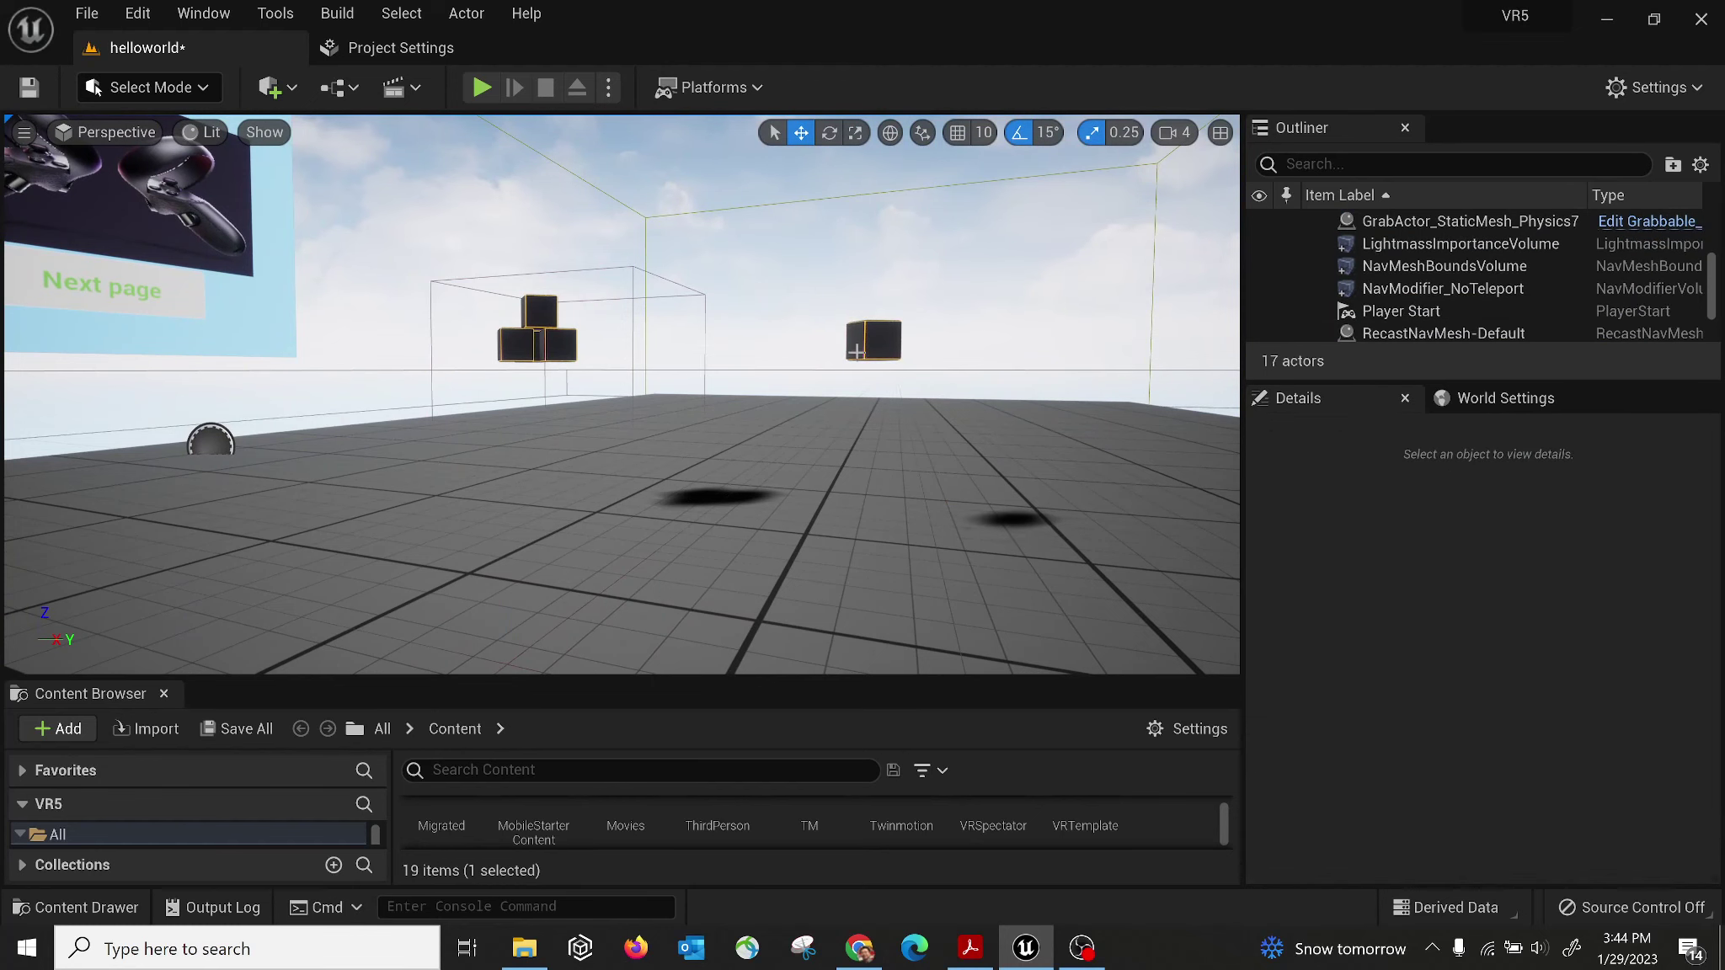
{"action": "key", "text": "ctrl+z"}
{"action": "right_click_drag", "start_coordinate": [839, 373], "coordinate": [827, 424]}
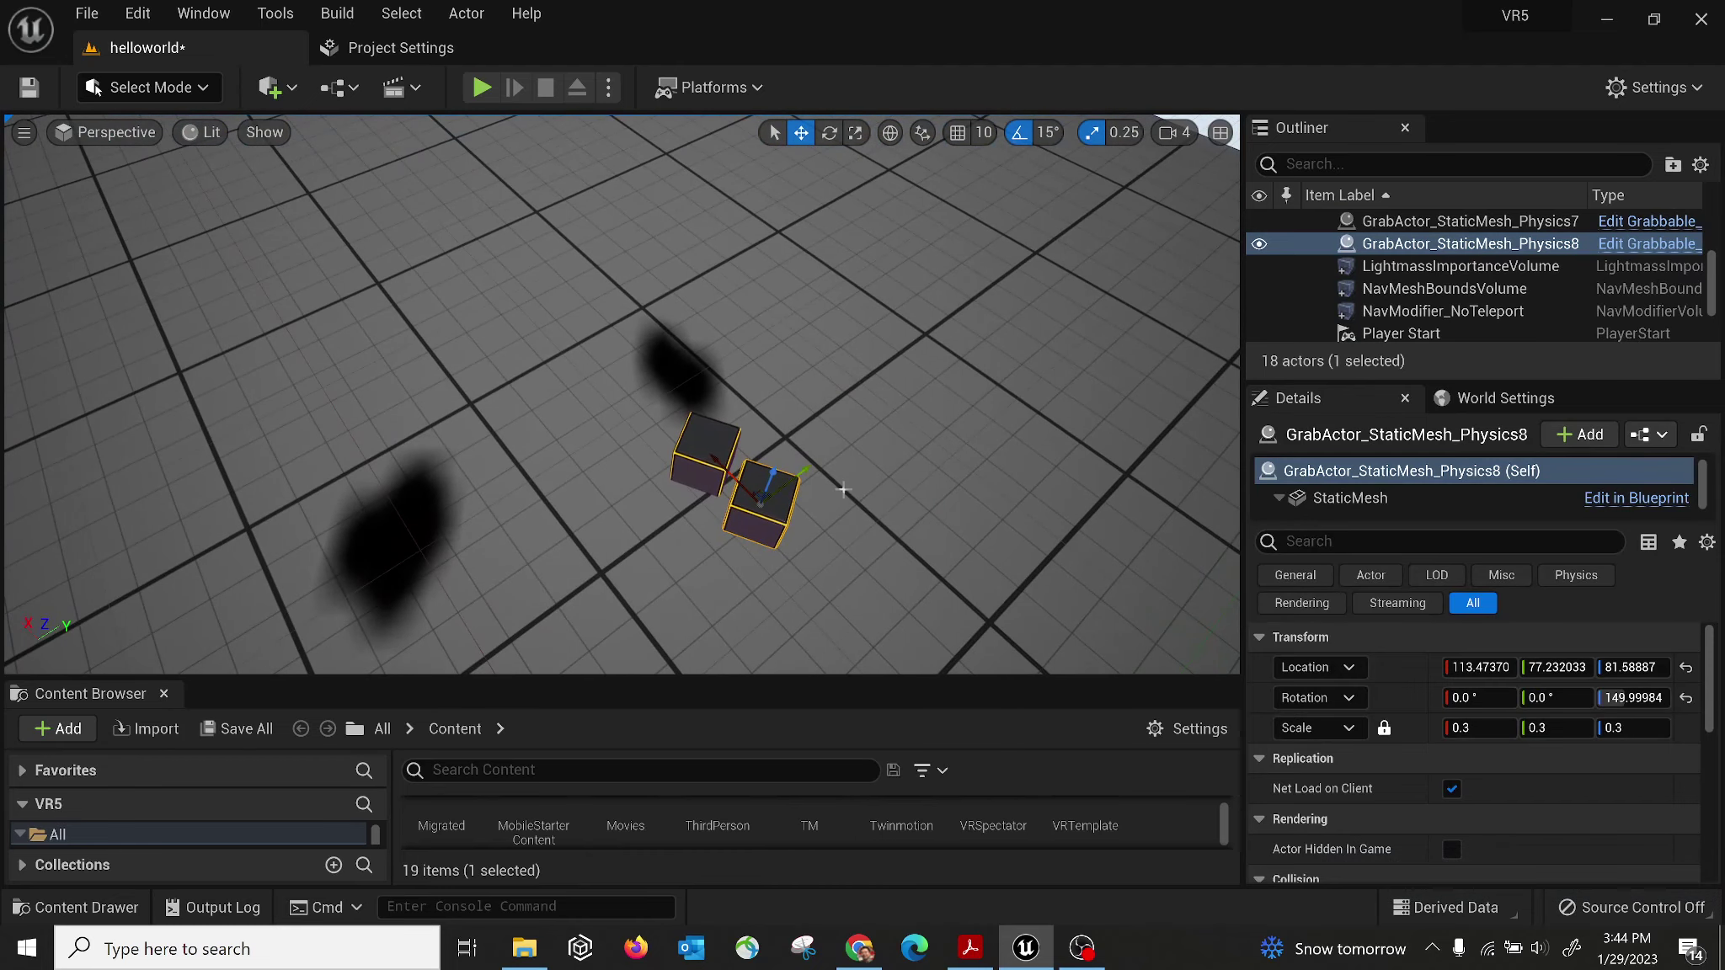
{"action": "left_click", "coordinate": [702, 450]}
{"action": "key", "text": "Delete"}
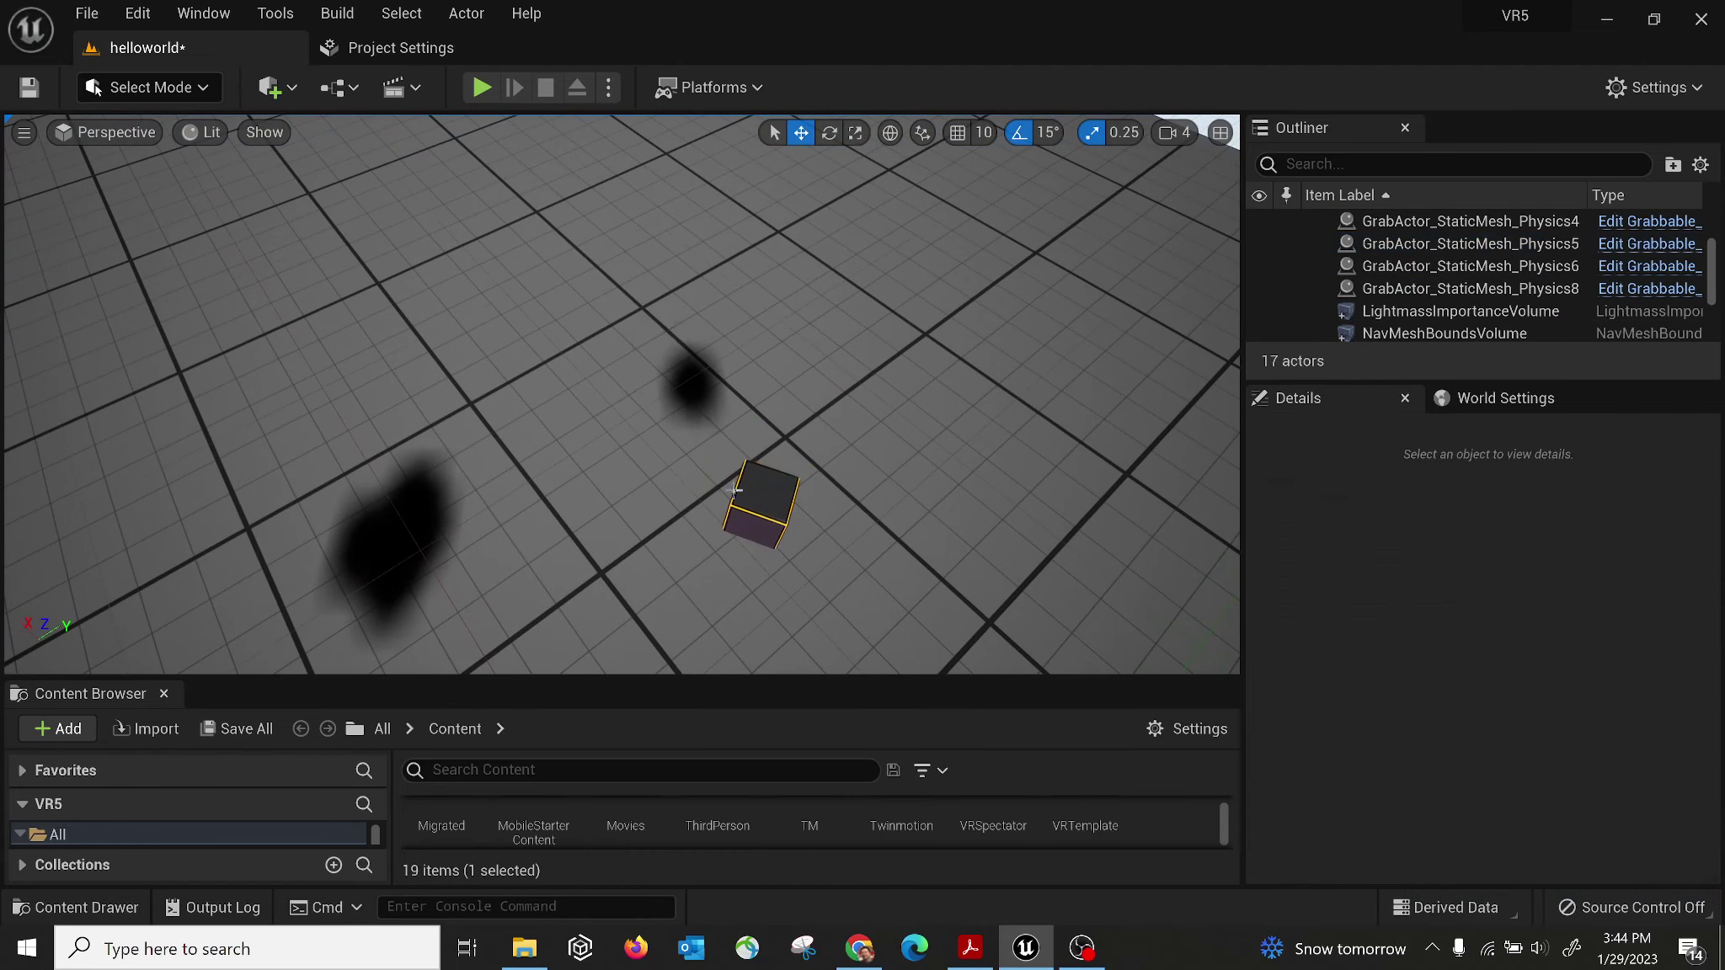
{"action": "left_click", "coordinate": [737, 494]}
{"action": "key", "text": "Delete"}
Delete the four black cubes of the other floating stack one by one.
{"action": "right_click_drag", "start_coordinate": [896, 468], "coordinate": [791, 448]}
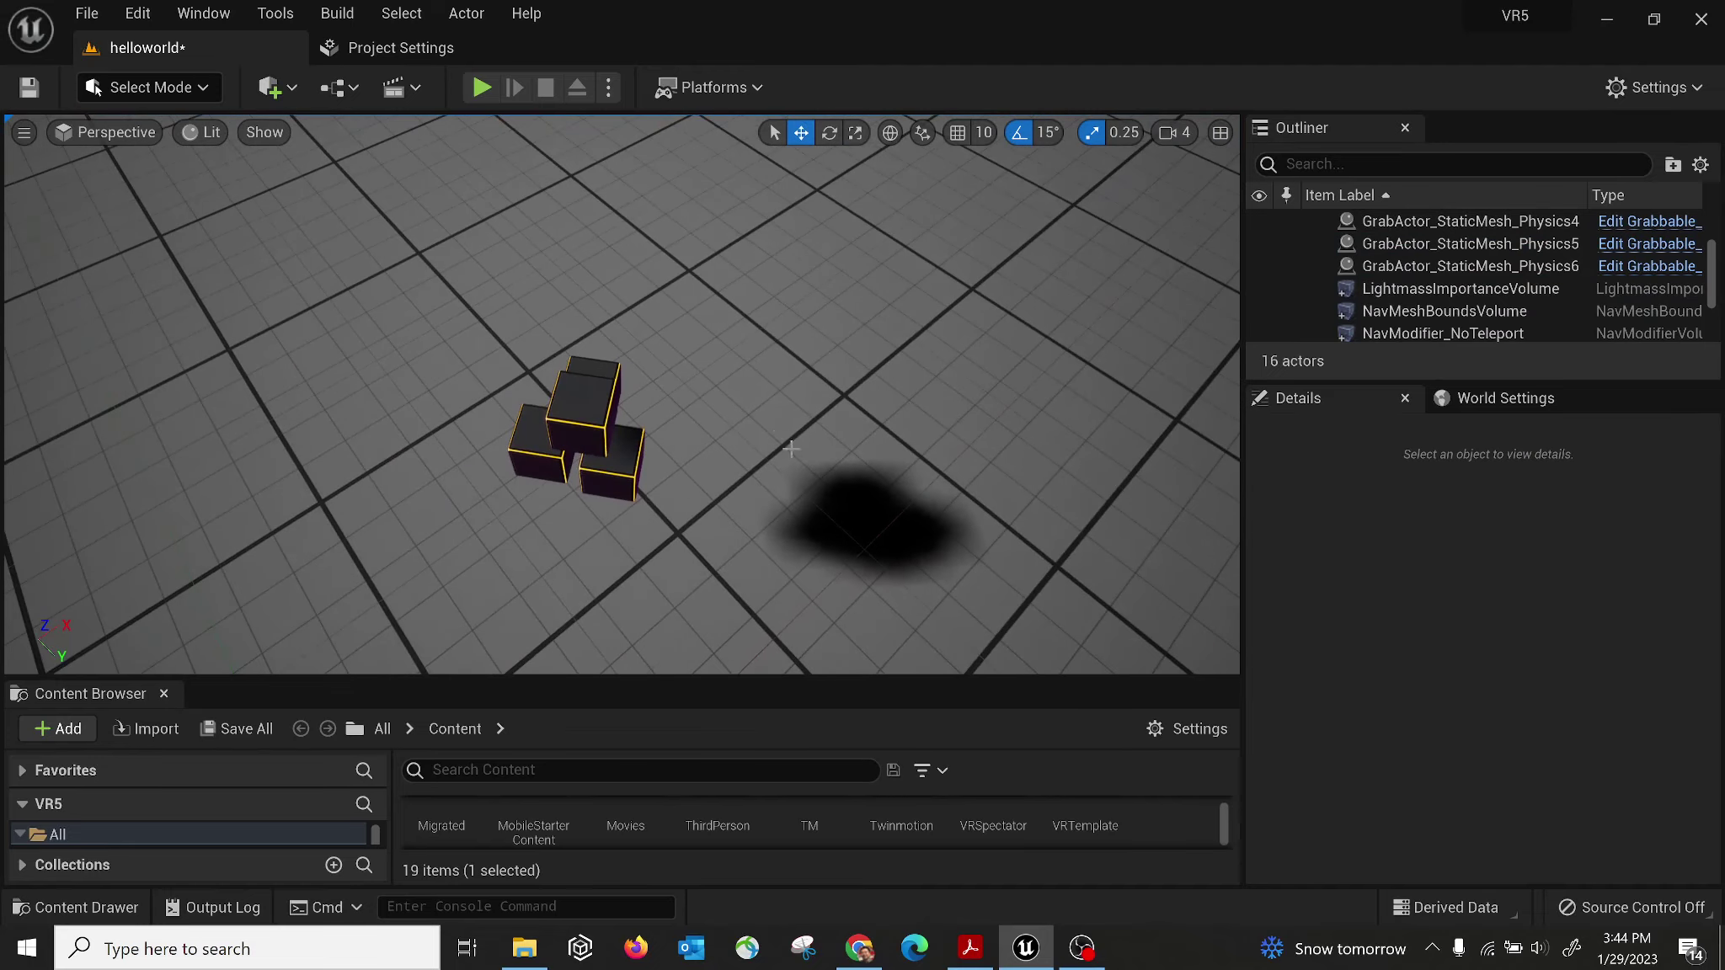
{"action": "left_click", "coordinate": [608, 421]}
{"action": "key", "text": "Delete"}
{"action": "left_click", "coordinate": [632, 450]}
{"action": "key", "text": "Delete"}
{"action": "left_click", "coordinate": [560, 451]}
{"action": "key", "text": "Delete"}
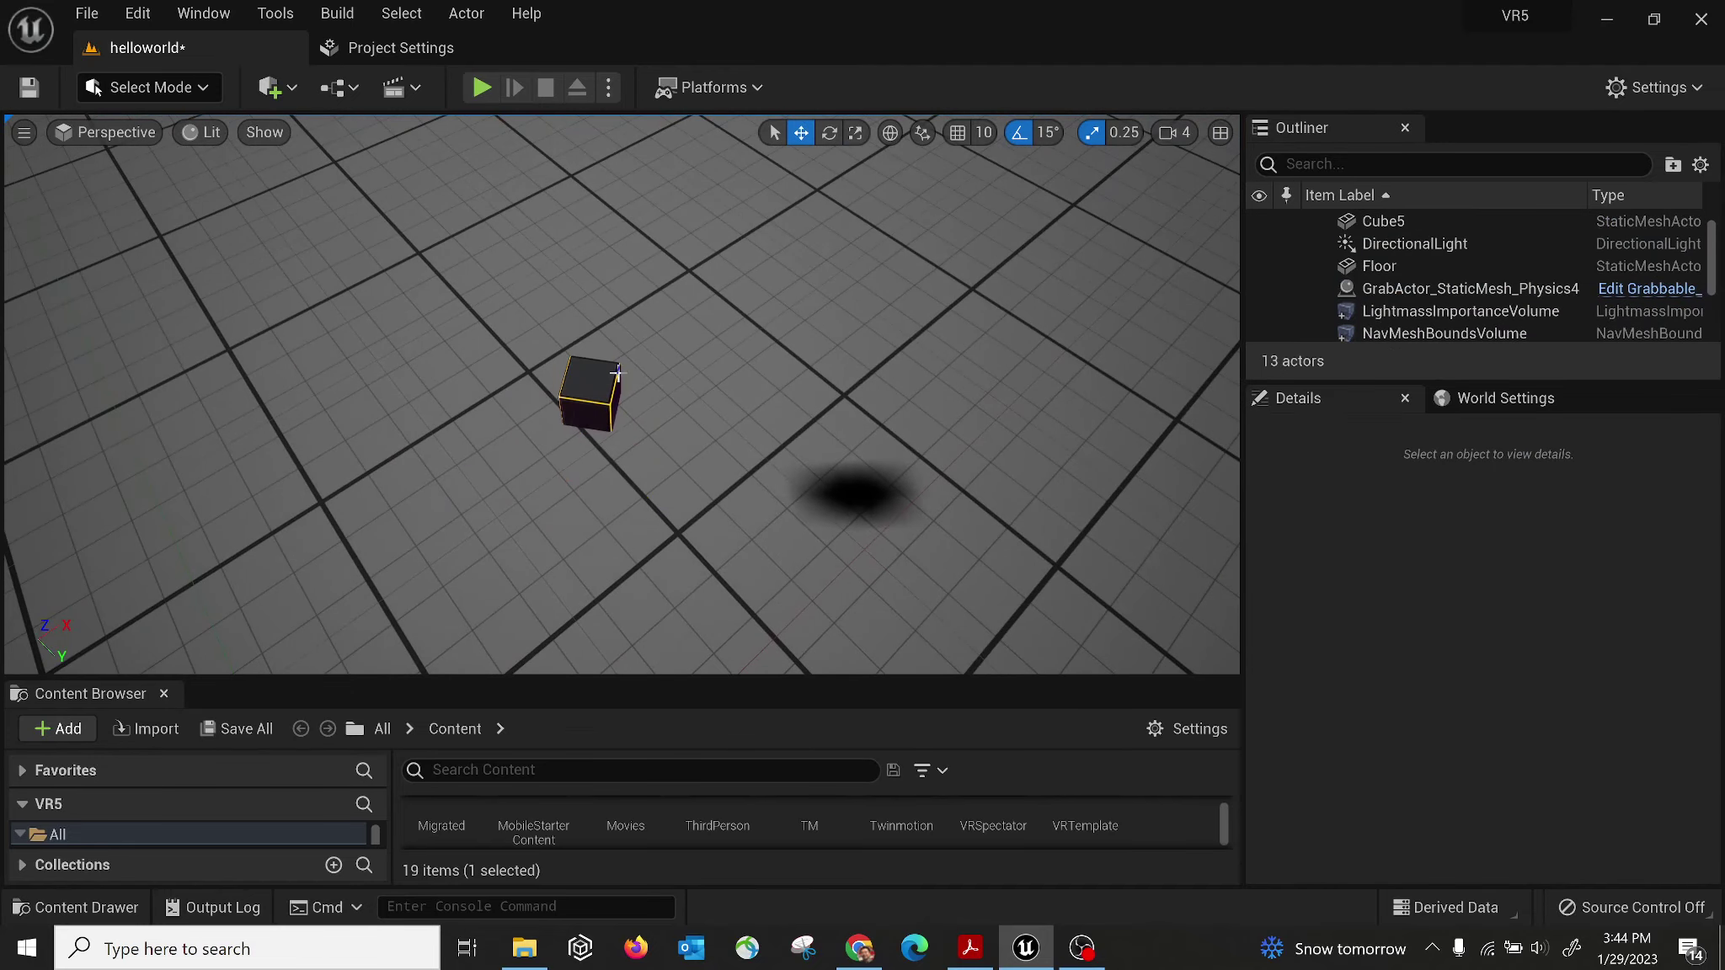
{"action": "left_click", "coordinate": [617, 371]}
{"action": "key", "text": "Delete"}
Delete the First Page billboard, widget_billboard, and the remaining Cube5 mesh from the level.
{"action": "right_click_drag", "start_coordinate": [617, 371], "coordinate": [935, 409]}
{"action": "left_click", "coordinate": [730, 355]}
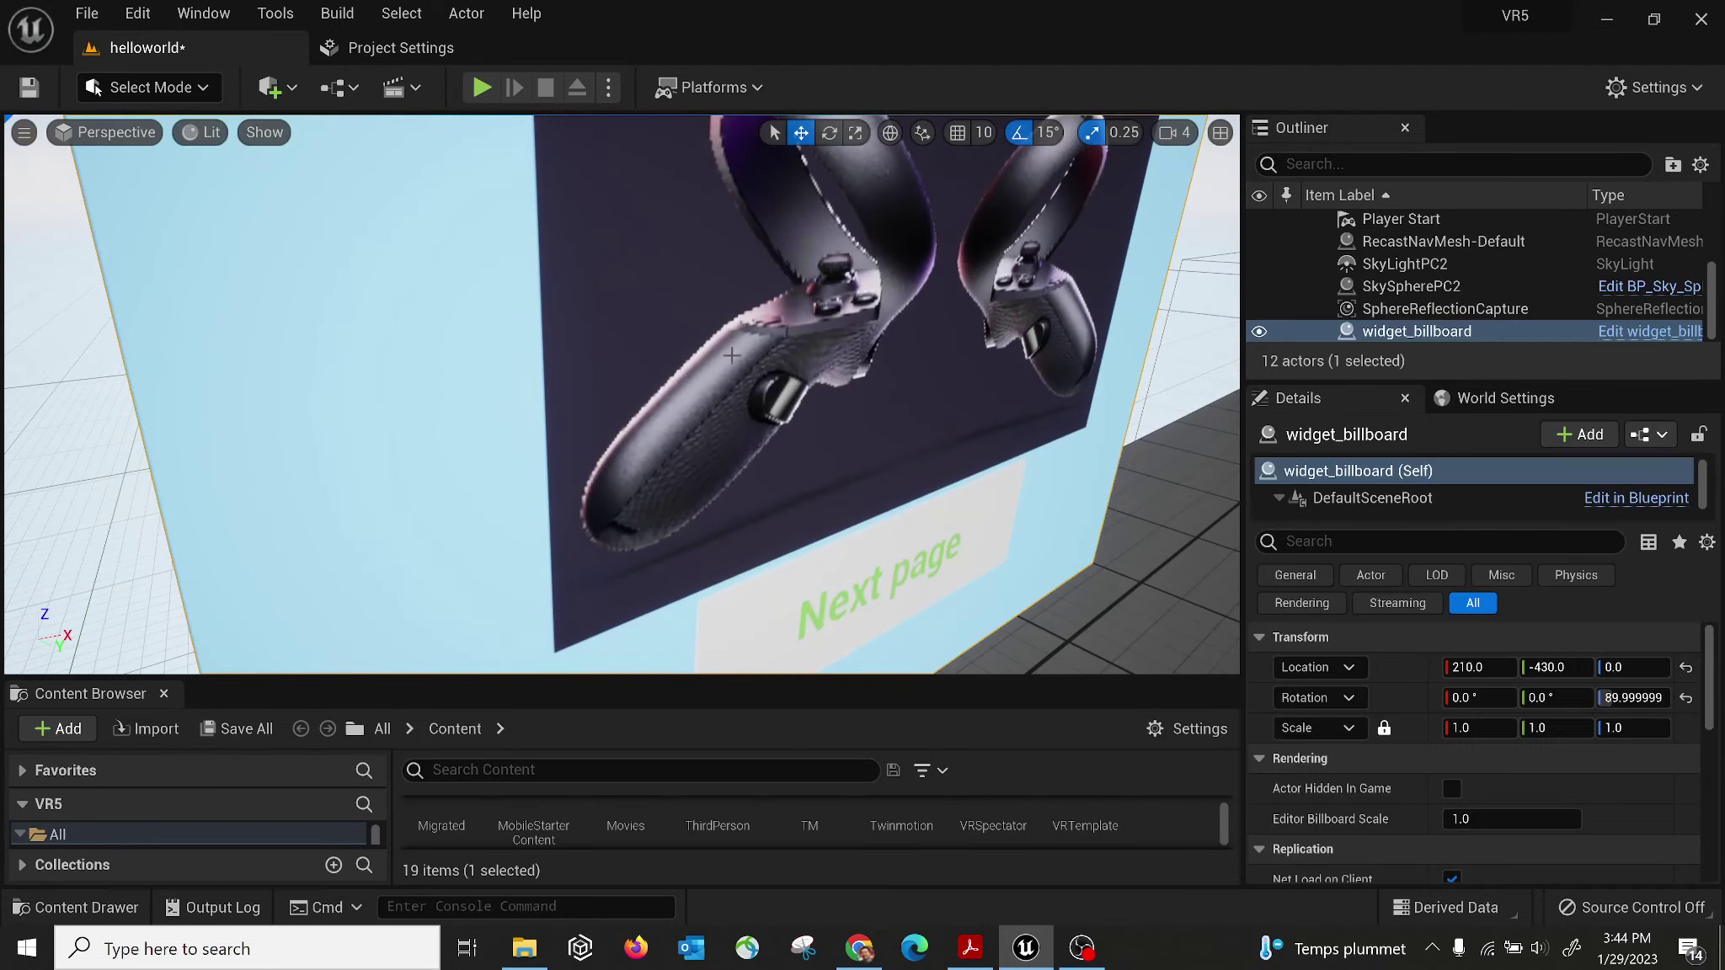
{"action": "right_click_drag", "start_coordinate": [730, 355], "coordinate": [831, 410]}
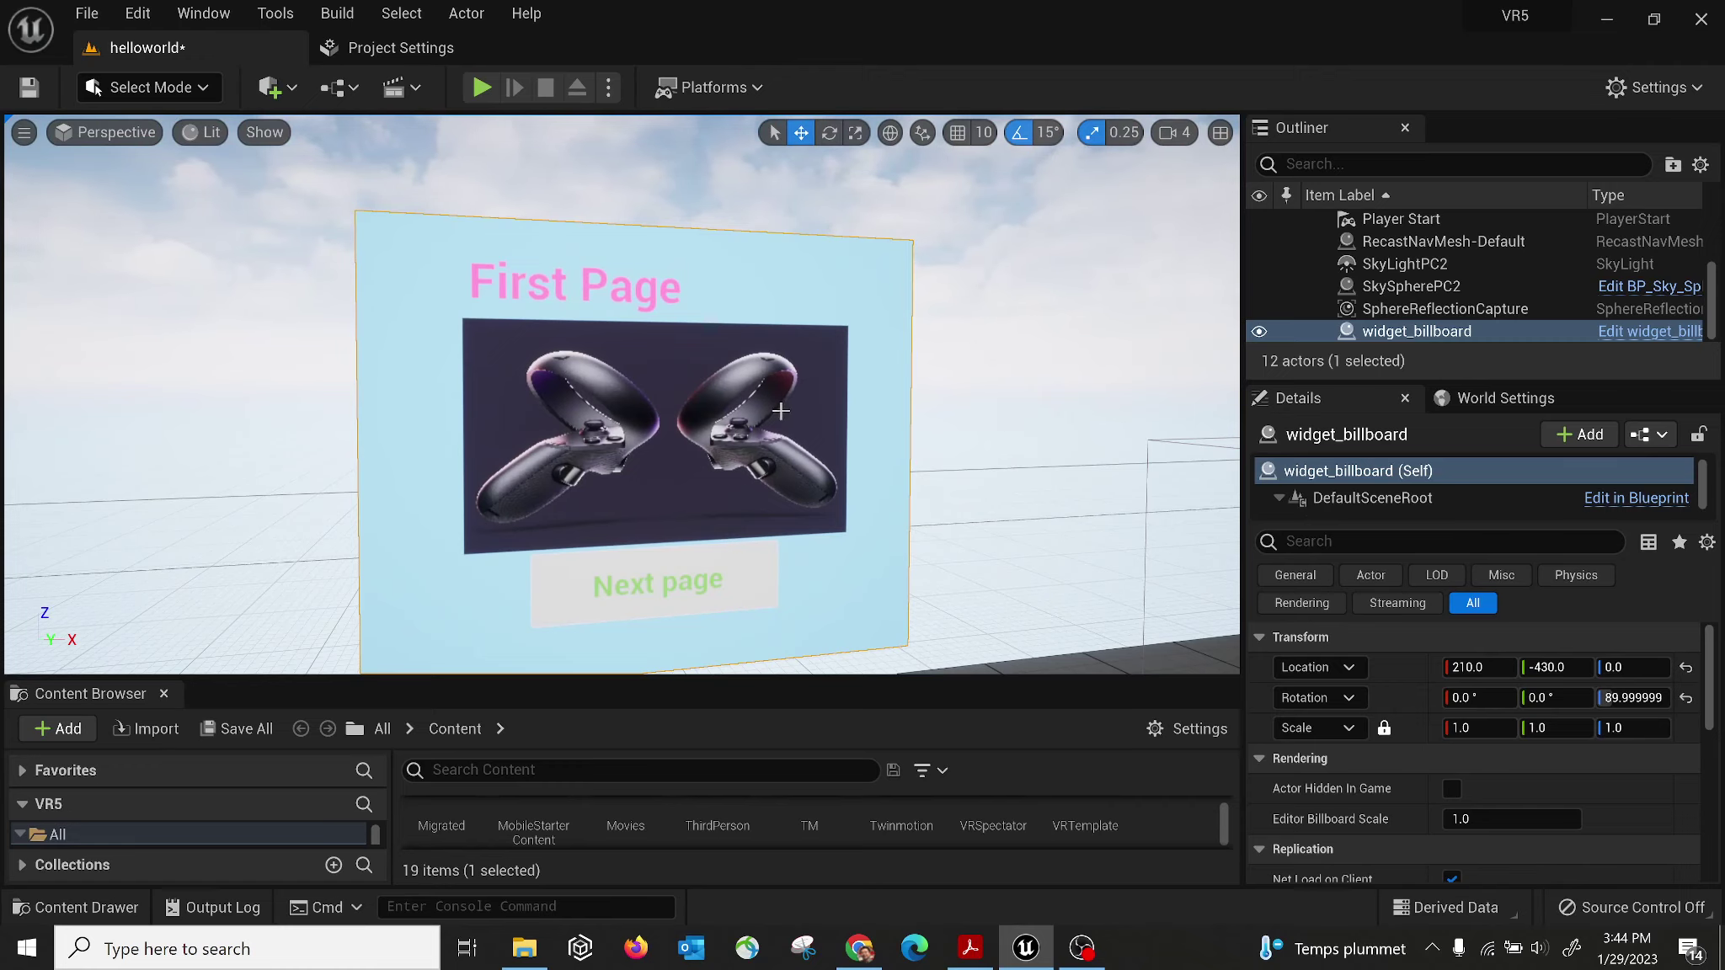
{"action": "right_click_drag", "start_coordinate": [712, 520], "coordinate": [744, 594]}
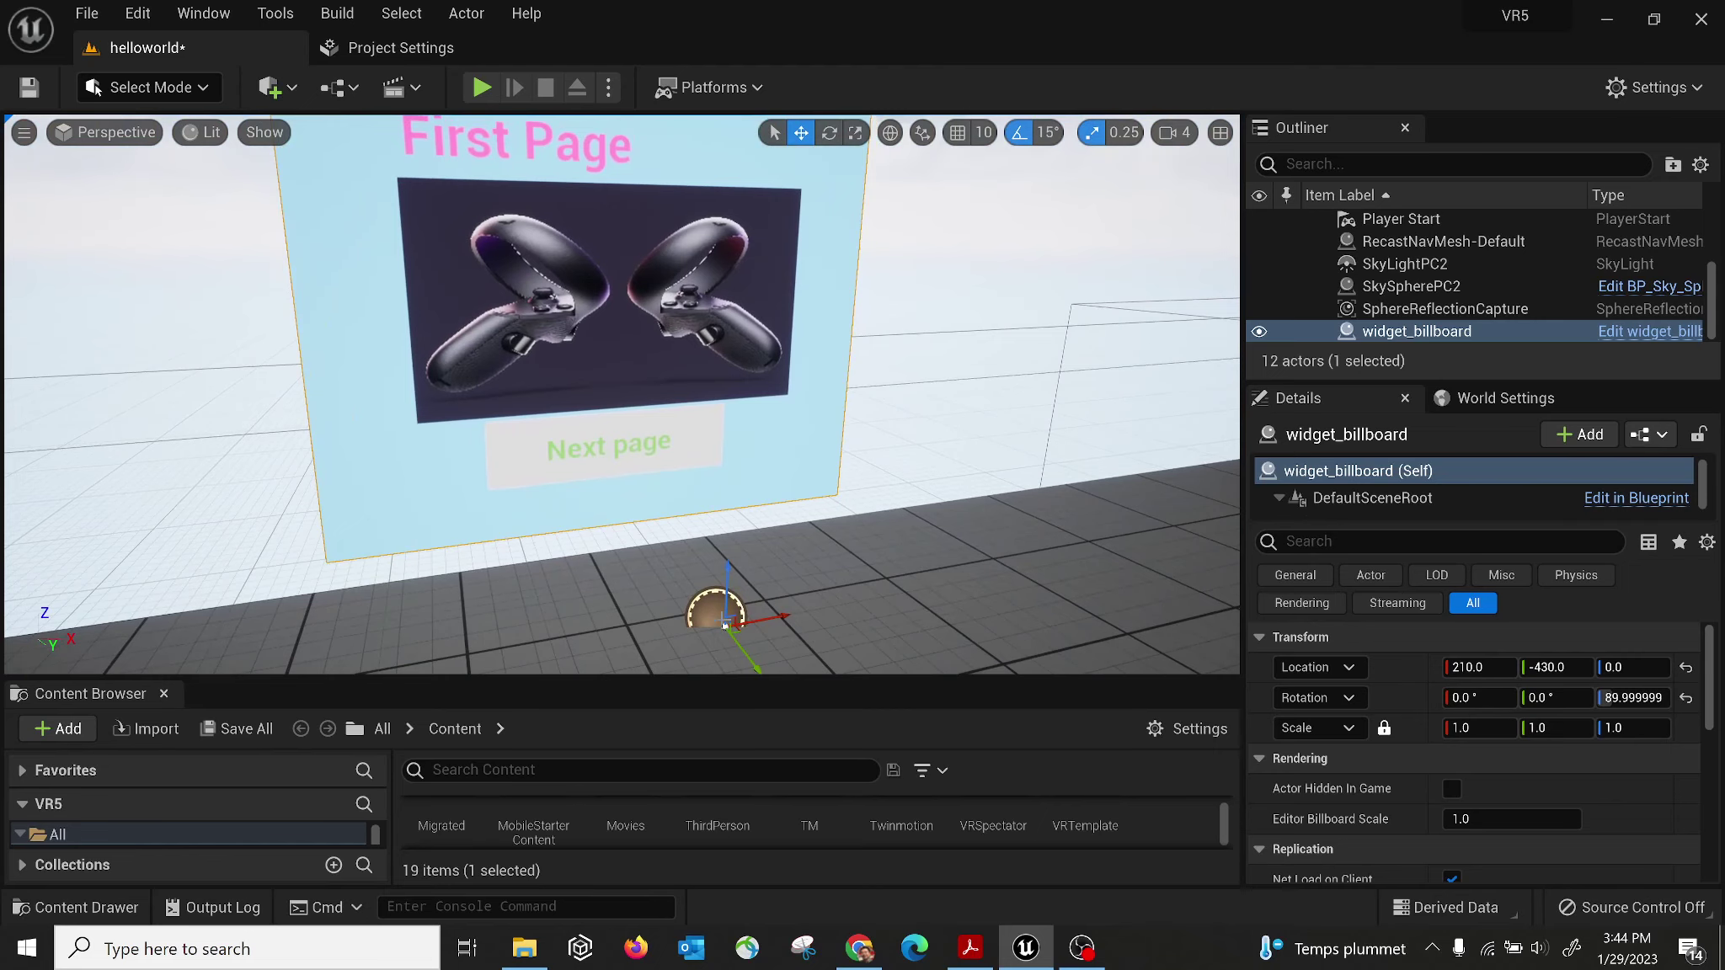
{"action": "key", "text": "Delete"}
{"action": "right_click_drag", "start_coordinate": [693, 487], "coordinate": [621, 509]}
{"action": "left_click", "coordinate": [718, 579]}
{"action": "key", "text": "Delete"}
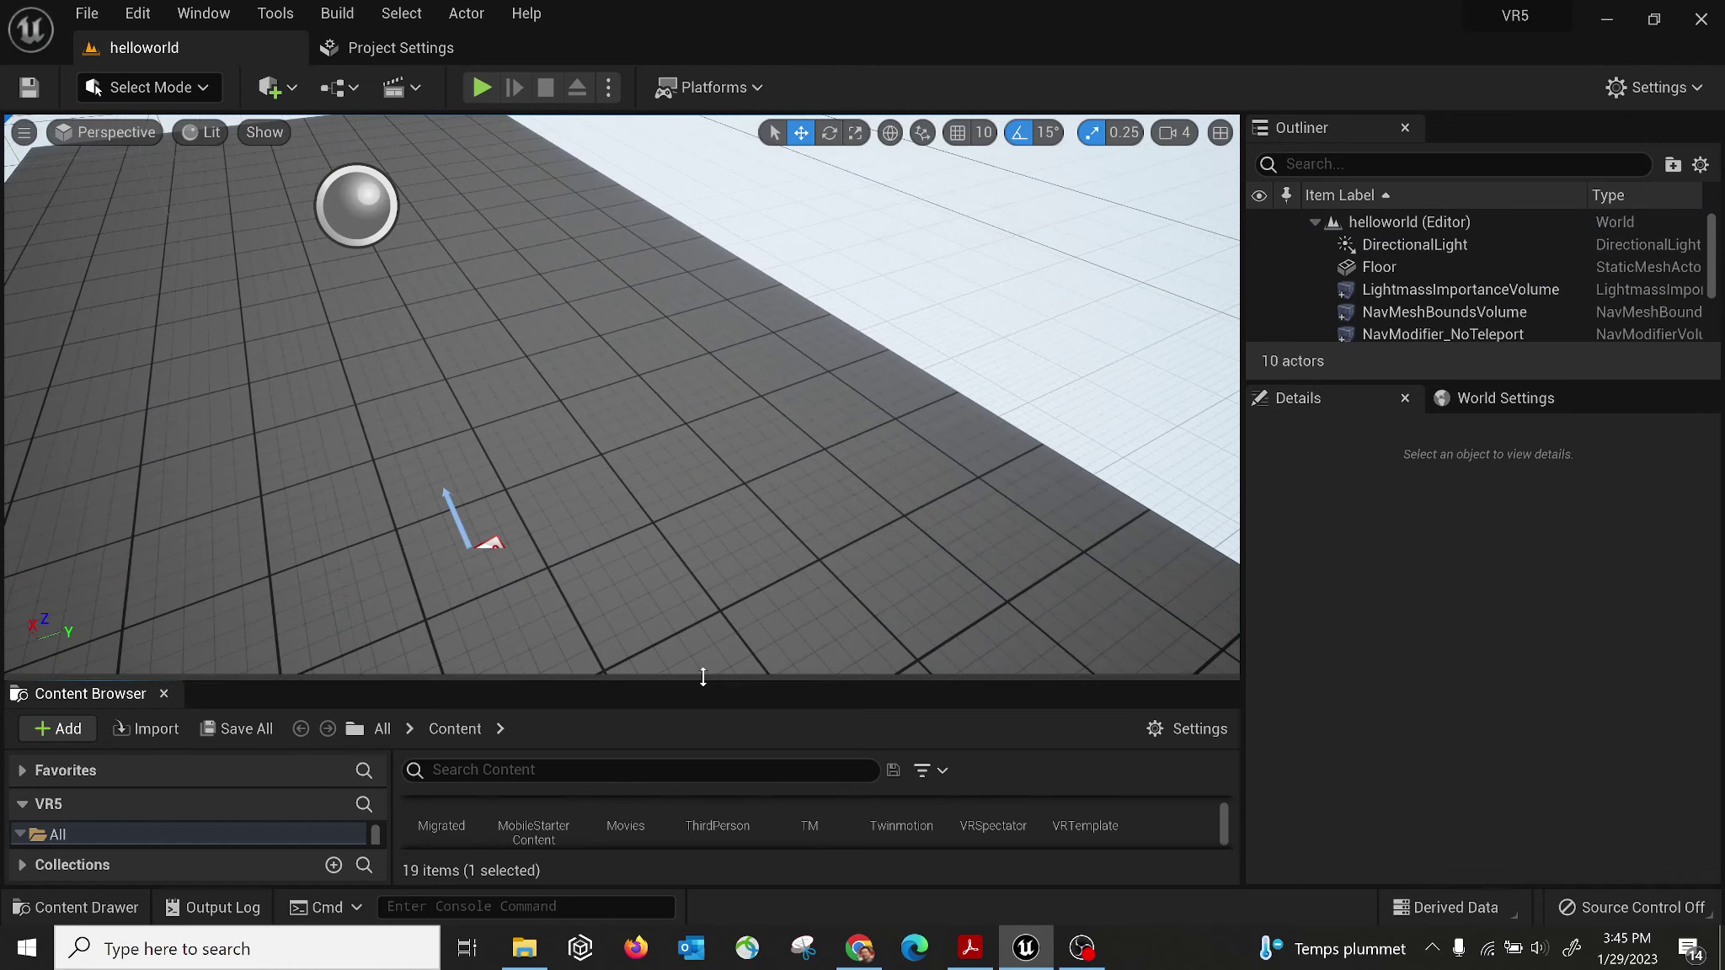
Enlarge the Content Browser and the Outliner to show the level assets and all remaining actors.
{"action": "left_click_drag", "start_coordinate": [703, 680], "coordinate": [721, 439]}
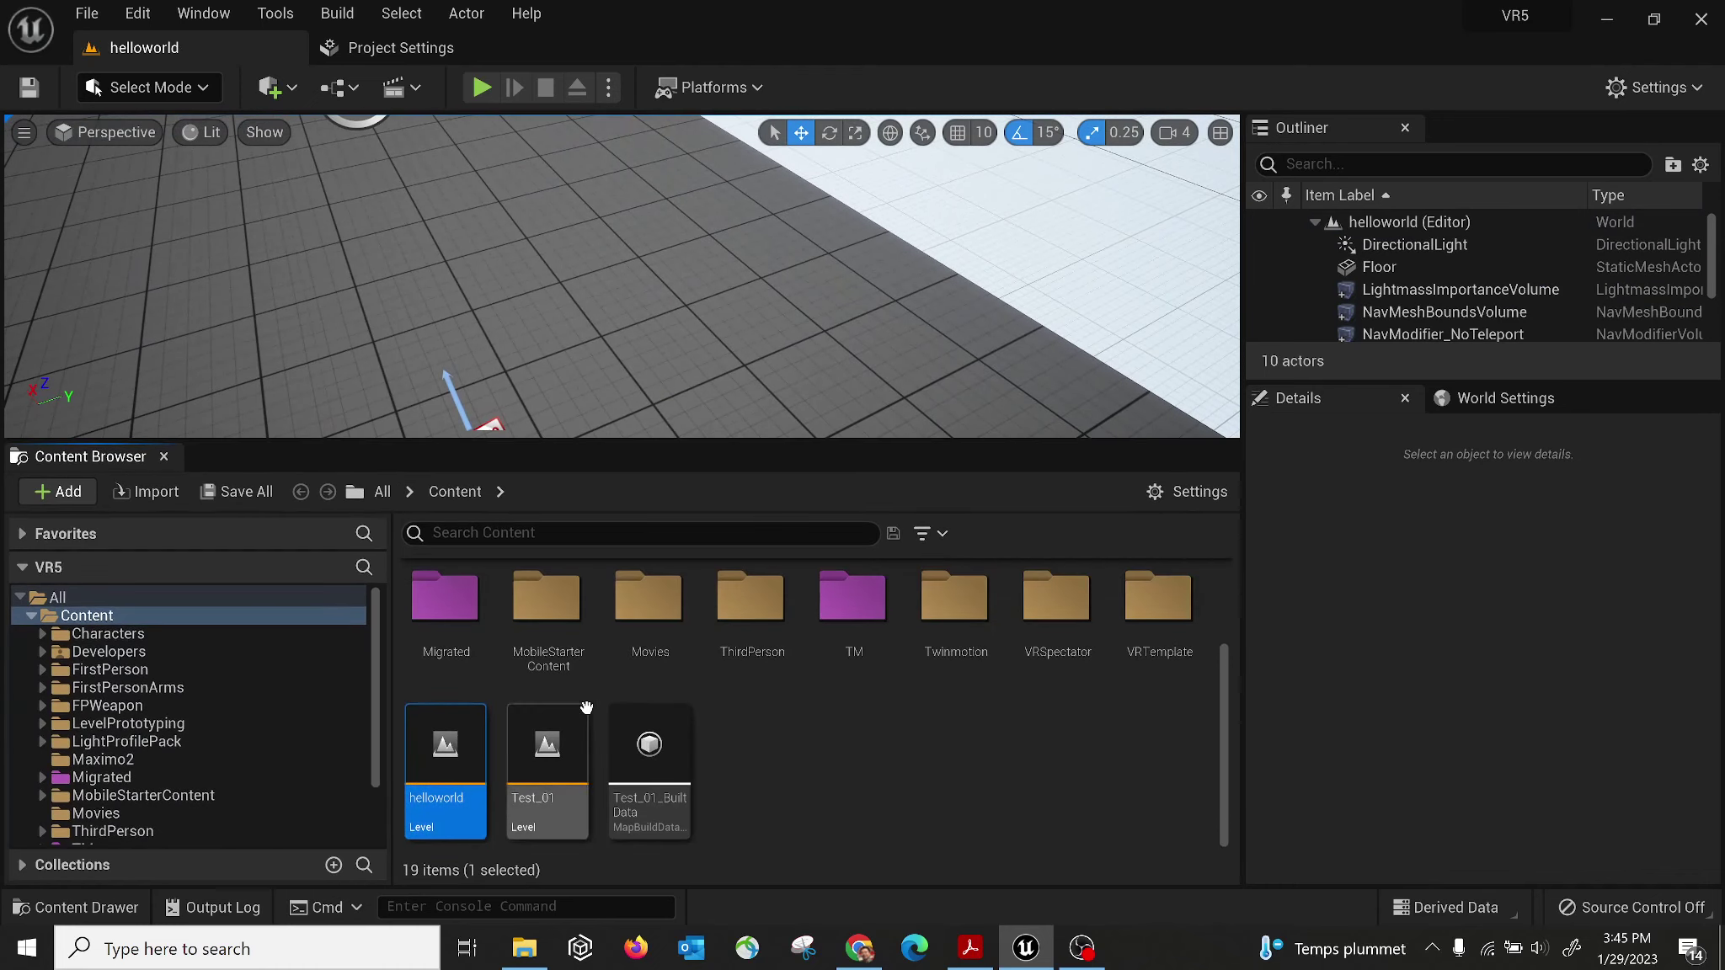
{"action": "left_click_drag", "start_coordinate": [1605, 380], "coordinate": [1583, 558]}
{"action": "right_click_drag", "start_coordinate": [893, 376], "coordinate": [904, 376]}
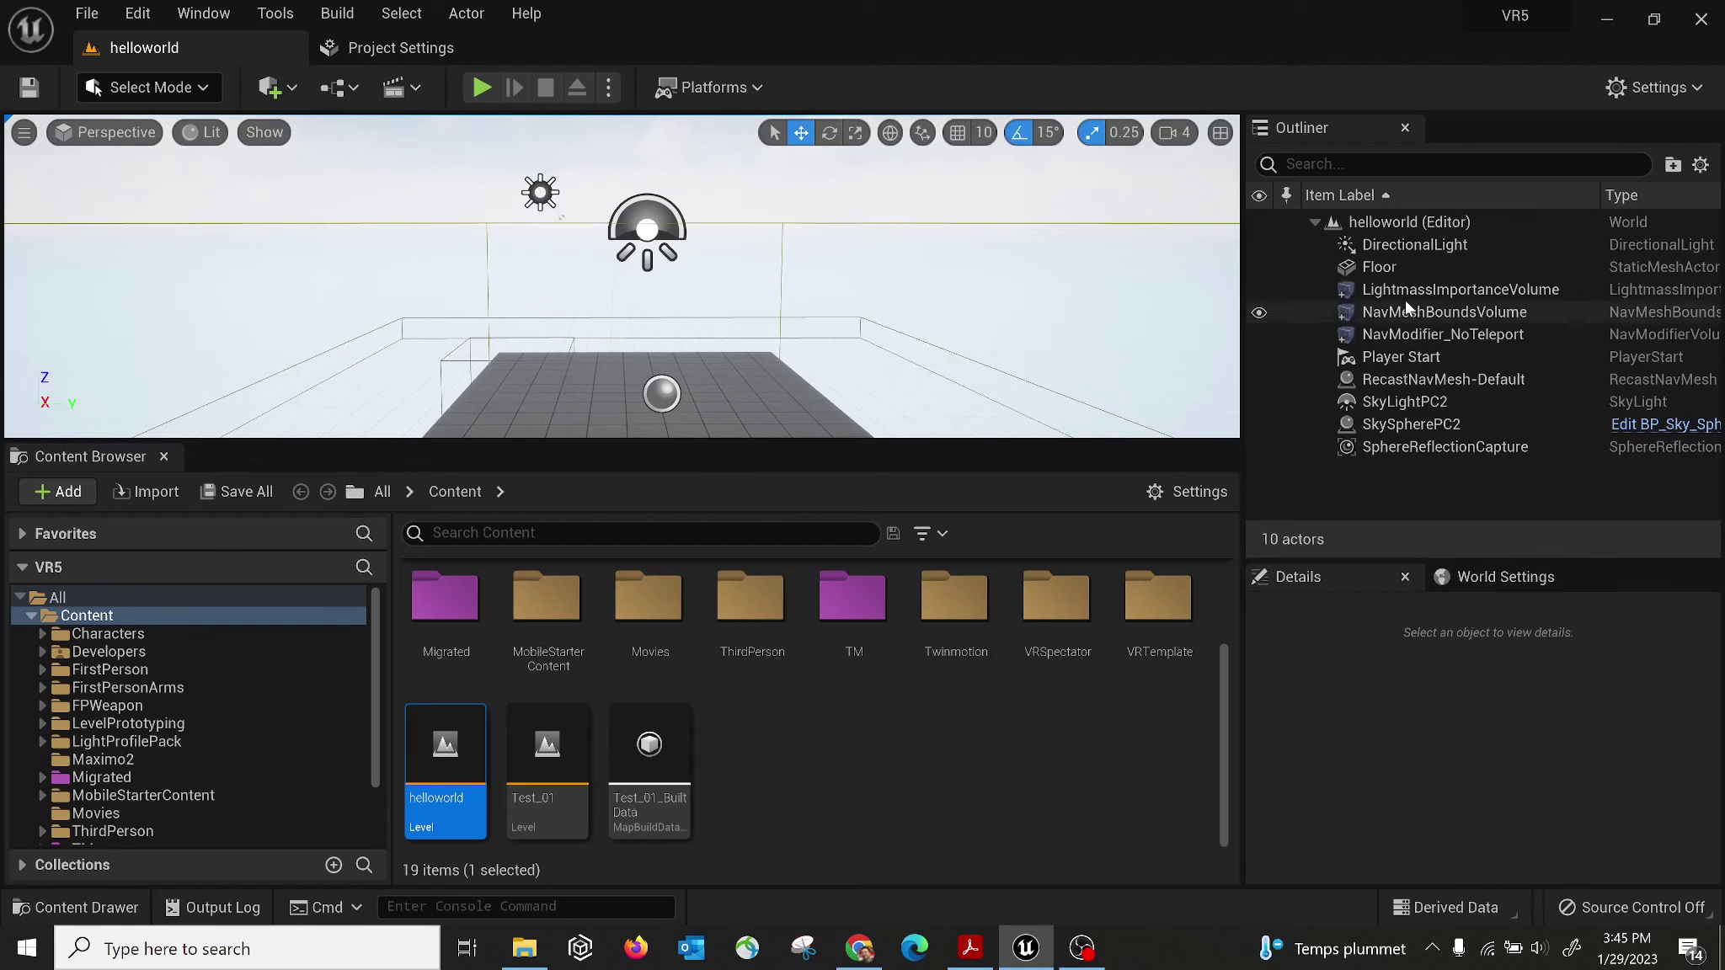
Select the Floor and locate its material MI_PrototypeGrid_Gray and its static mesh SM_Cube in the Content Browser.
{"action": "left_click", "coordinate": [1419, 245]}
{"action": "left_click", "coordinate": [1398, 267]}
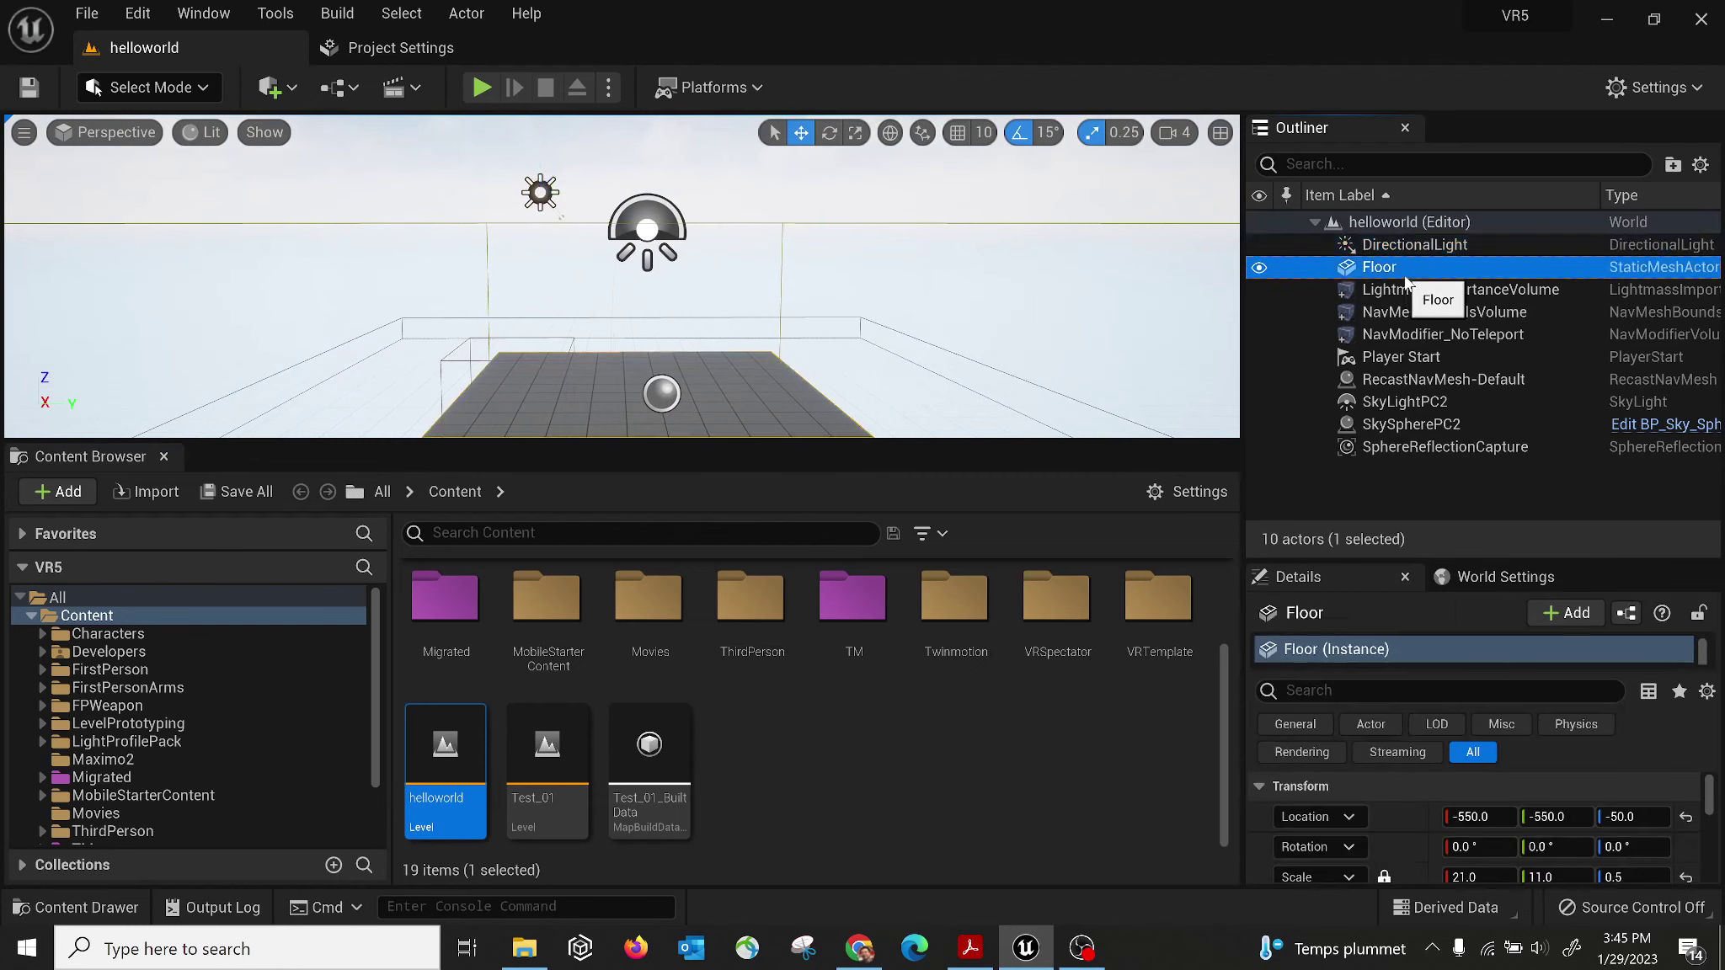
{"action": "right_click_drag", "start_coordinate": [865, 346], "coordinate": [864, 371]}
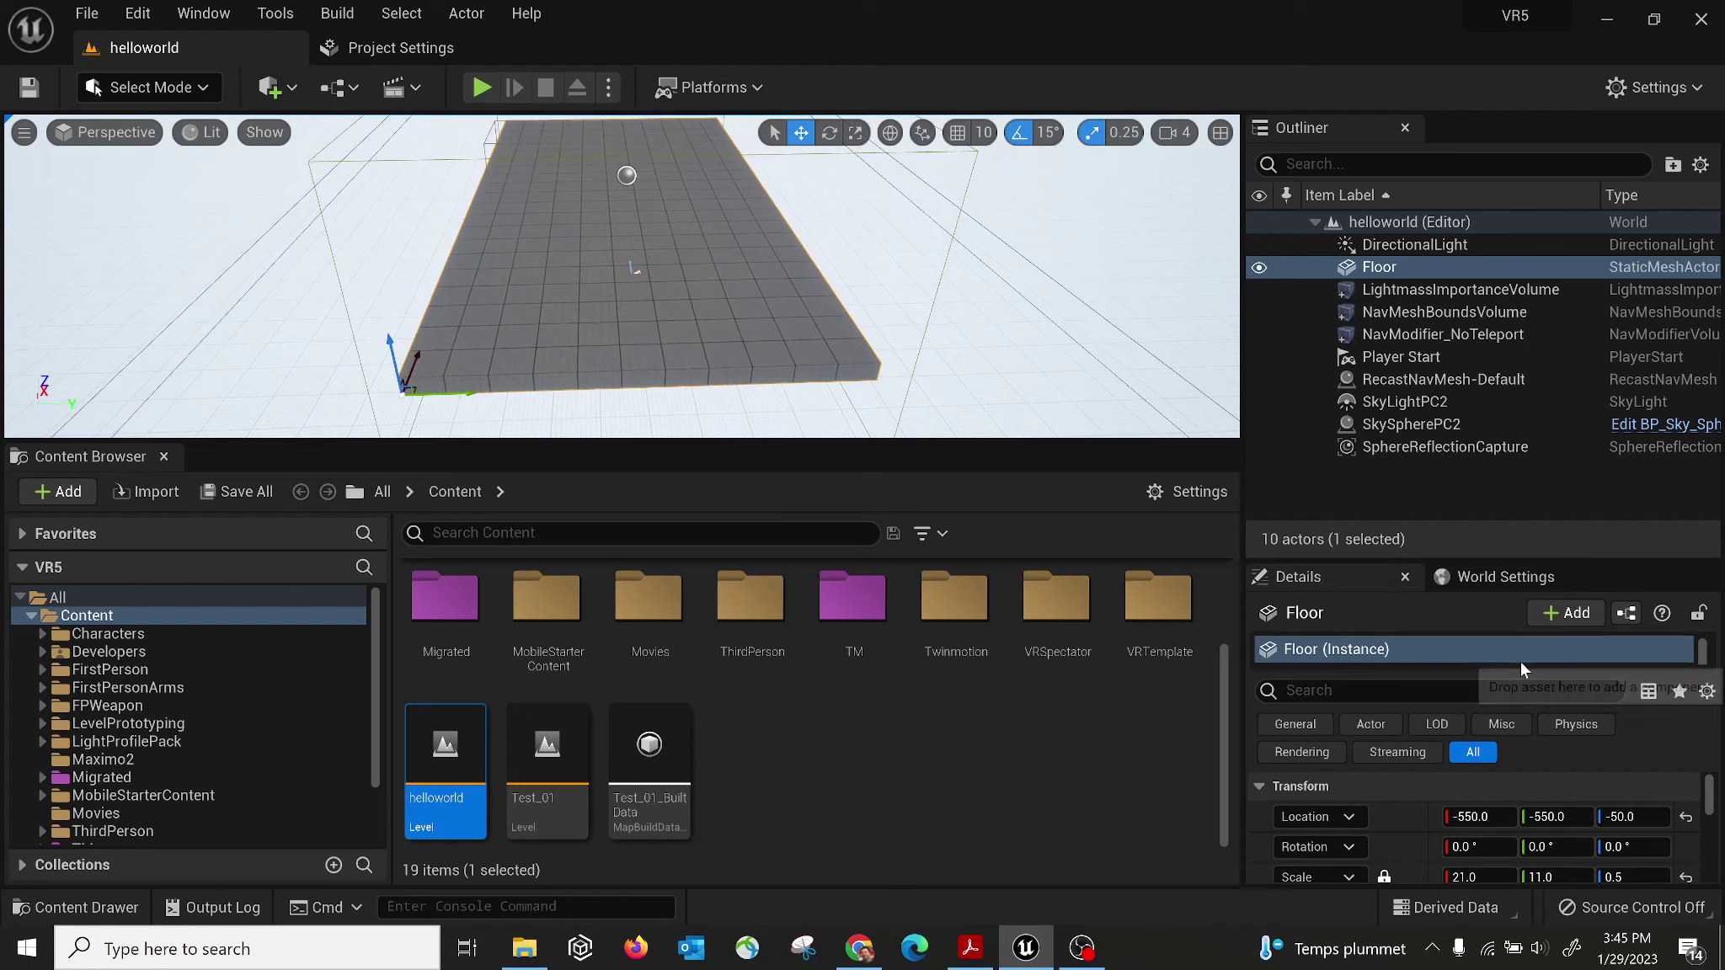
{"action": "mouse_move", "coordinate": [1520, 667]}
{"action": "left_mouse_down"}
{"action": "mouse_move", "coordinate": [1537, 581]}
{"action": "mouse_move", "coordinate": [1525, 637]}
{"action": "left_mouse_up"}
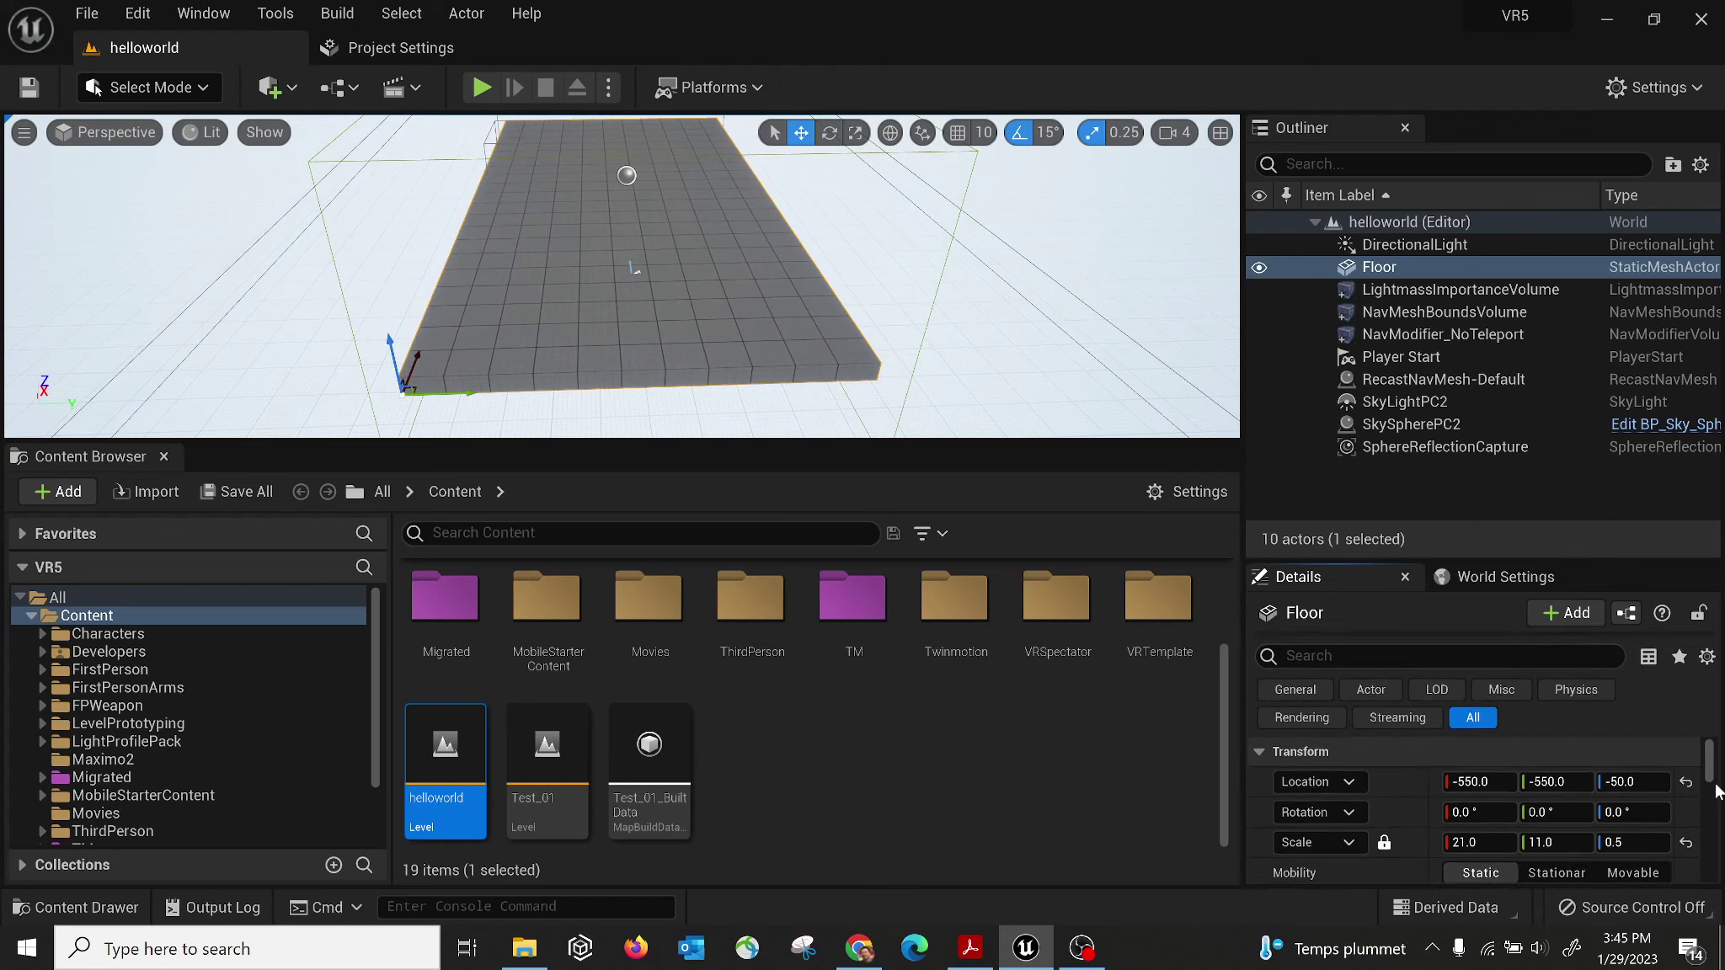
{"action": "left_click_drag", "start_coordinate": [1709, 773], "coordinate": [1711, 778]}
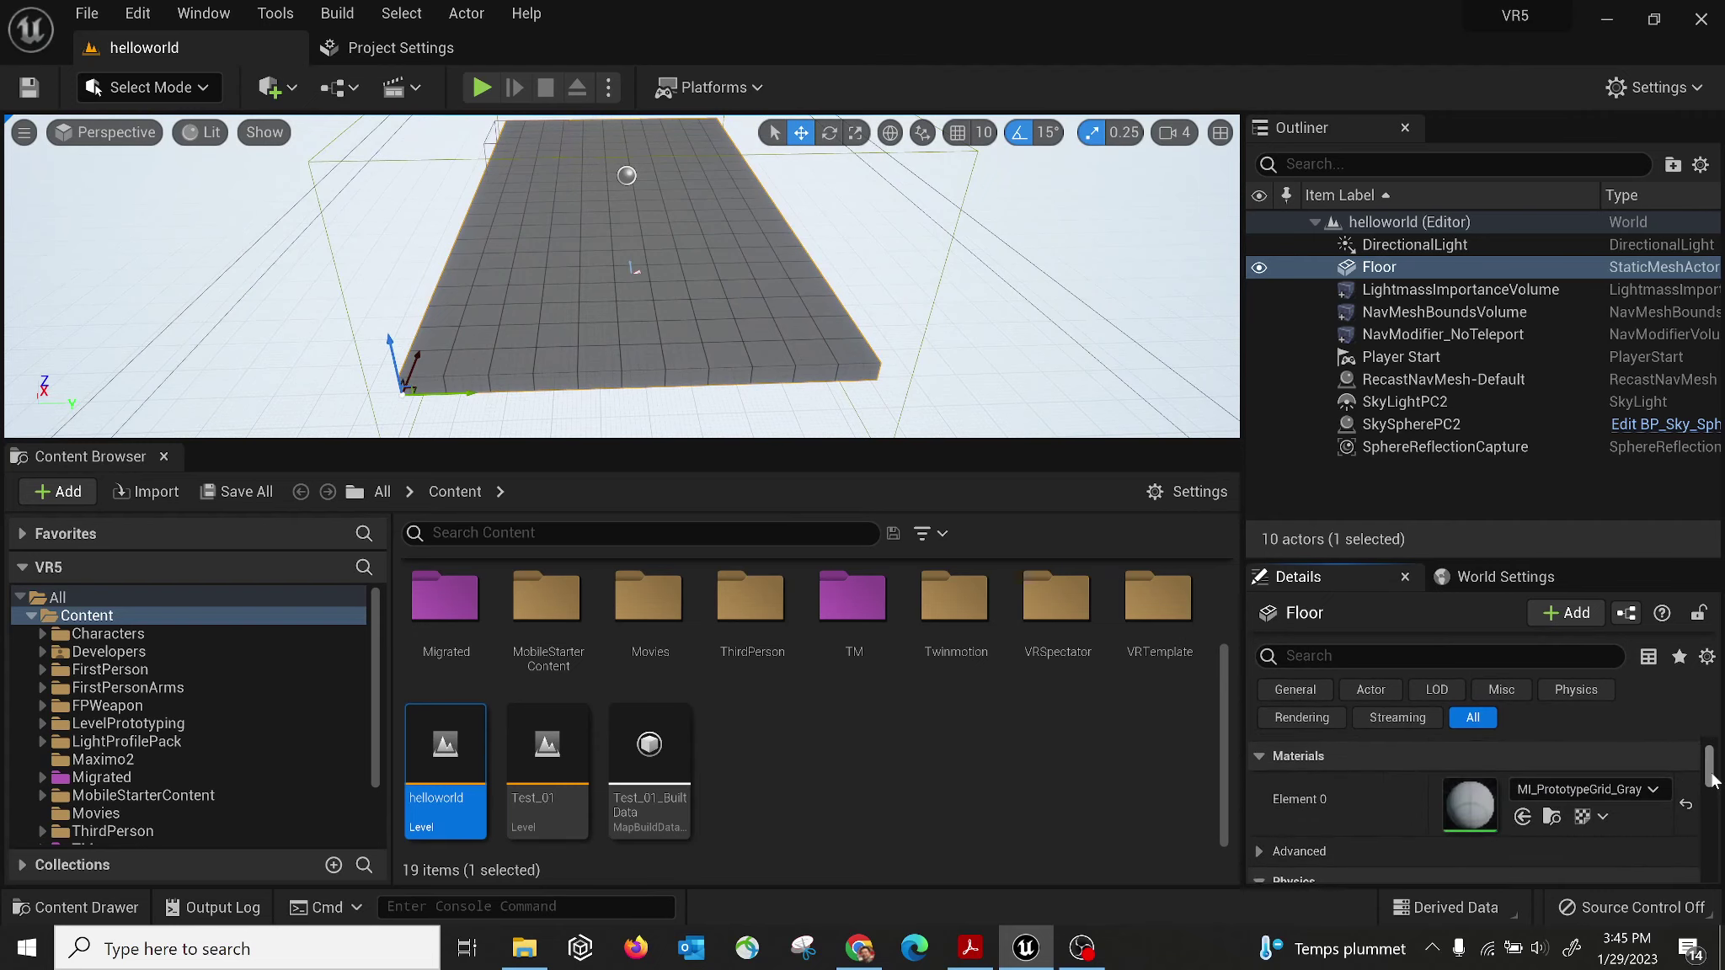
{"action": "left_click", "coordinate": [1552, 817]}
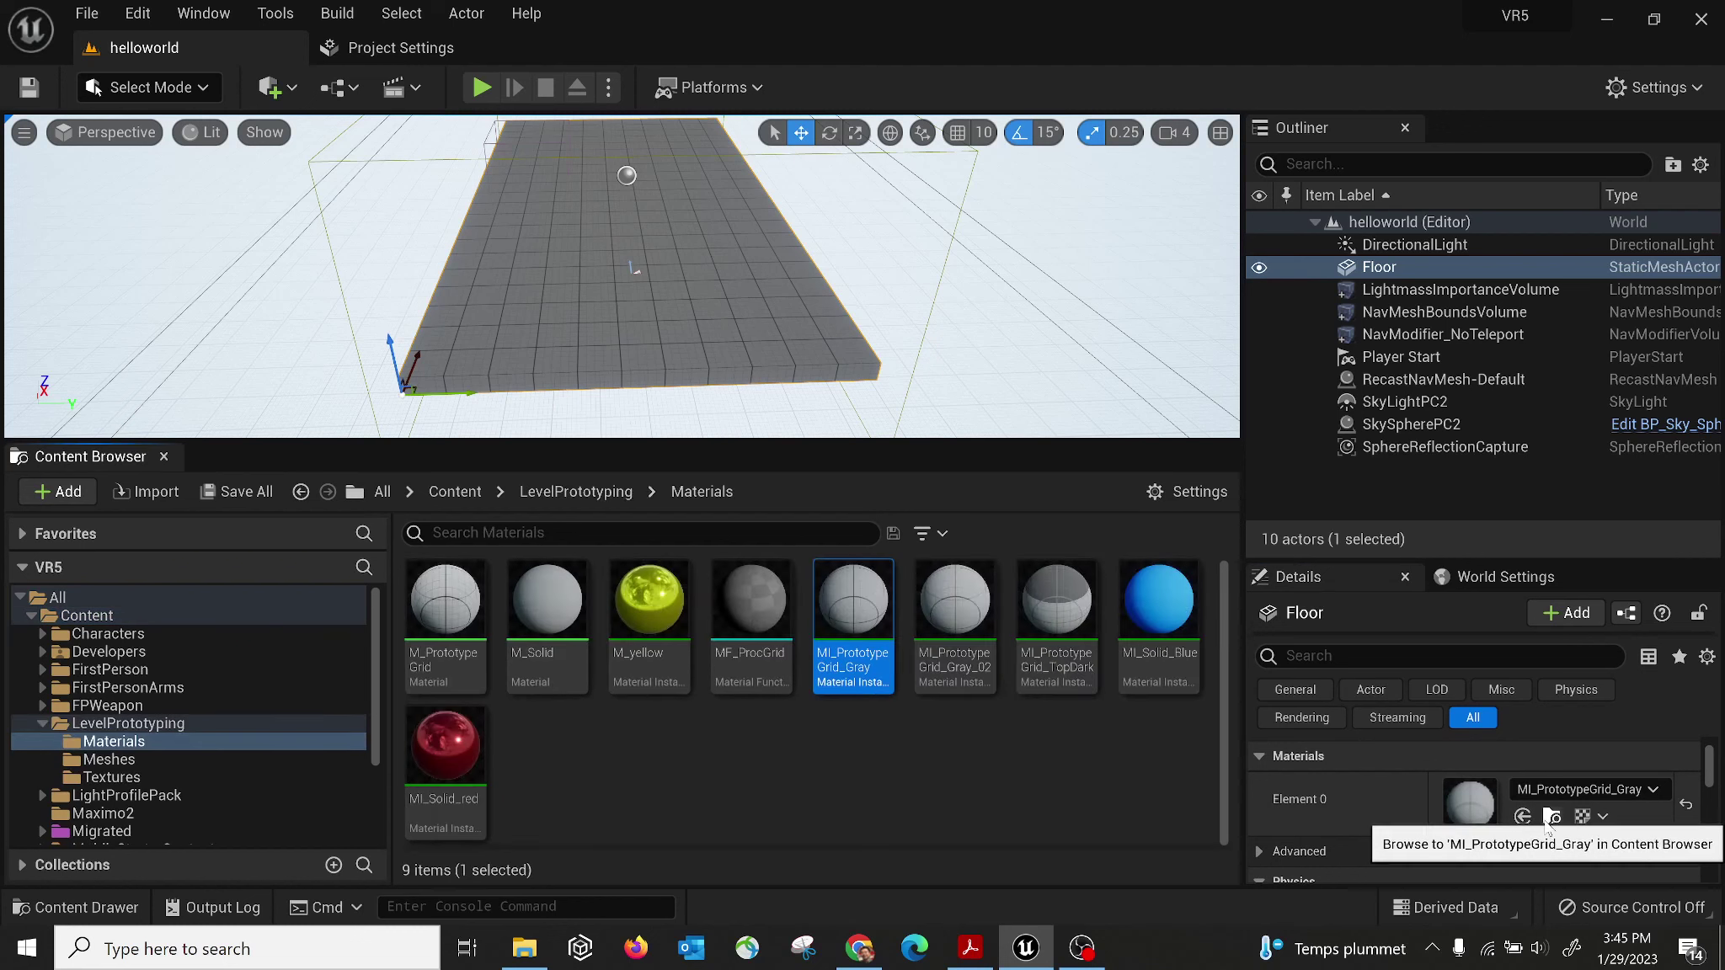
{"action": "scroll", "coordinate": [1580, 817], "scroll_direction": "up", "scroll_amount": 1}
{"action": "scroll", "coordinate": [1575, 821], "scroll_direction": "up", "scroll_amount": 3}
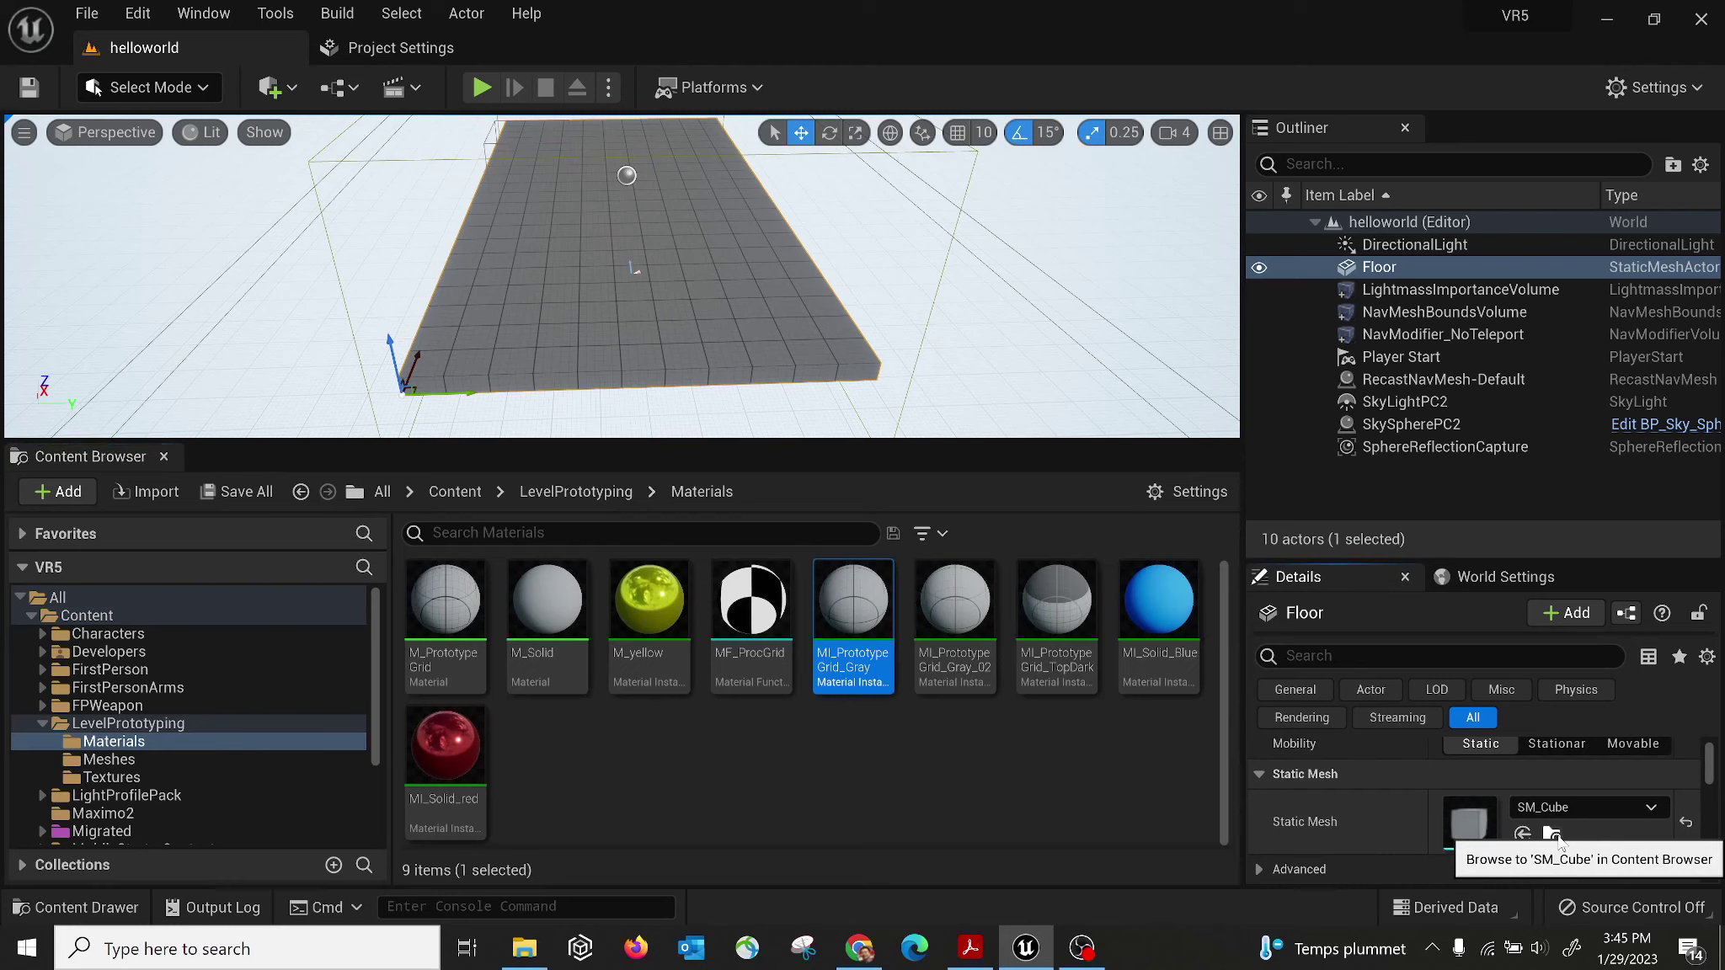
{"action": "left_click", "coordinate": [1552, 835]}
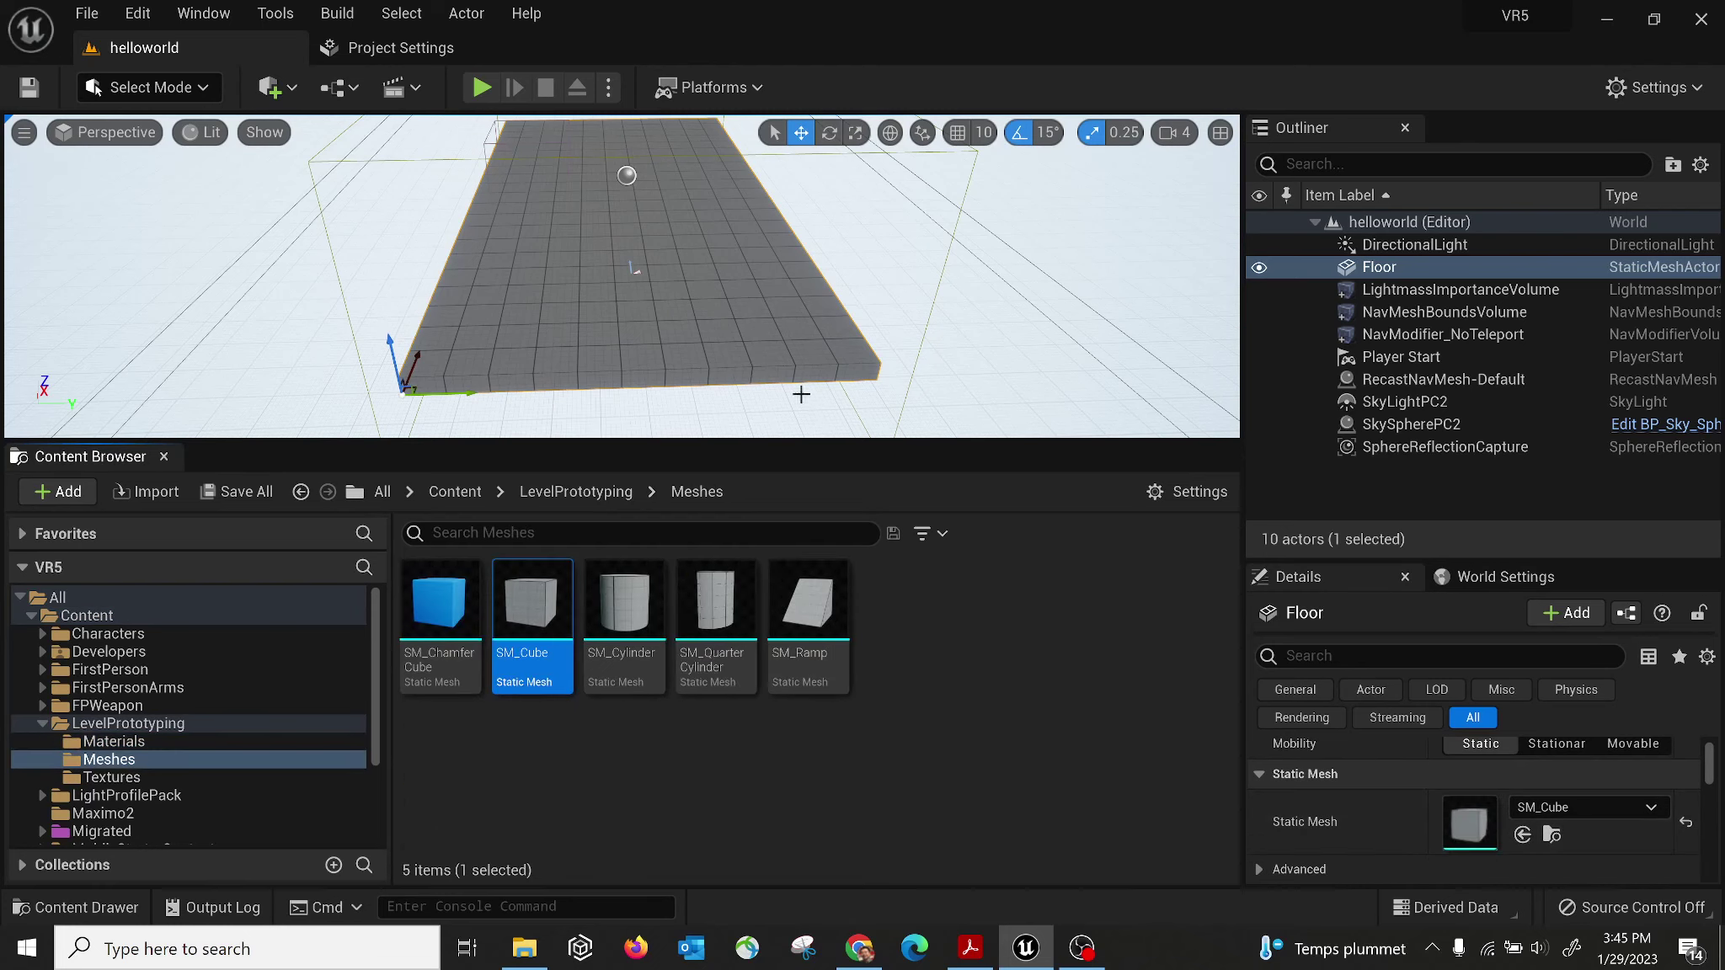
Enlarge the Floor to a scale of 42.0, 22.0 and 1.0 in X, Y and Z, keeping the proportions locked.
{"action": "scroll", "coordinate": [1712, 778], "scroll_direction": "up", "scroll_amount": 3}
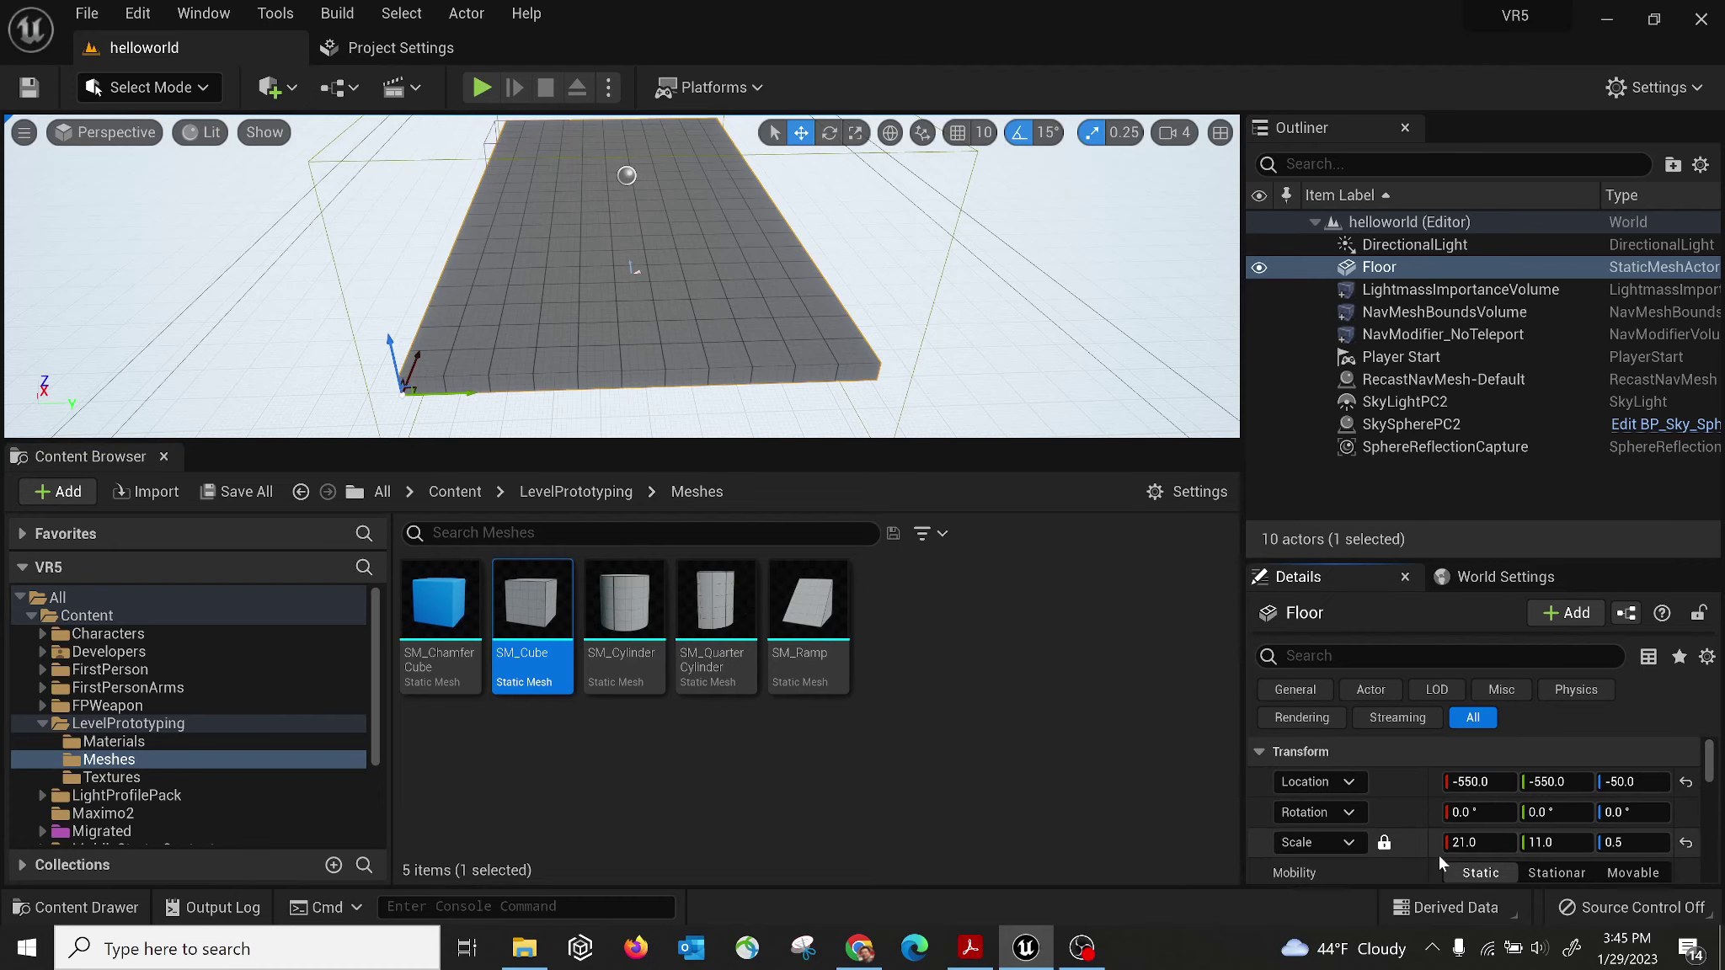
{"action": "left_click", "coordinate": [1487, 842]}
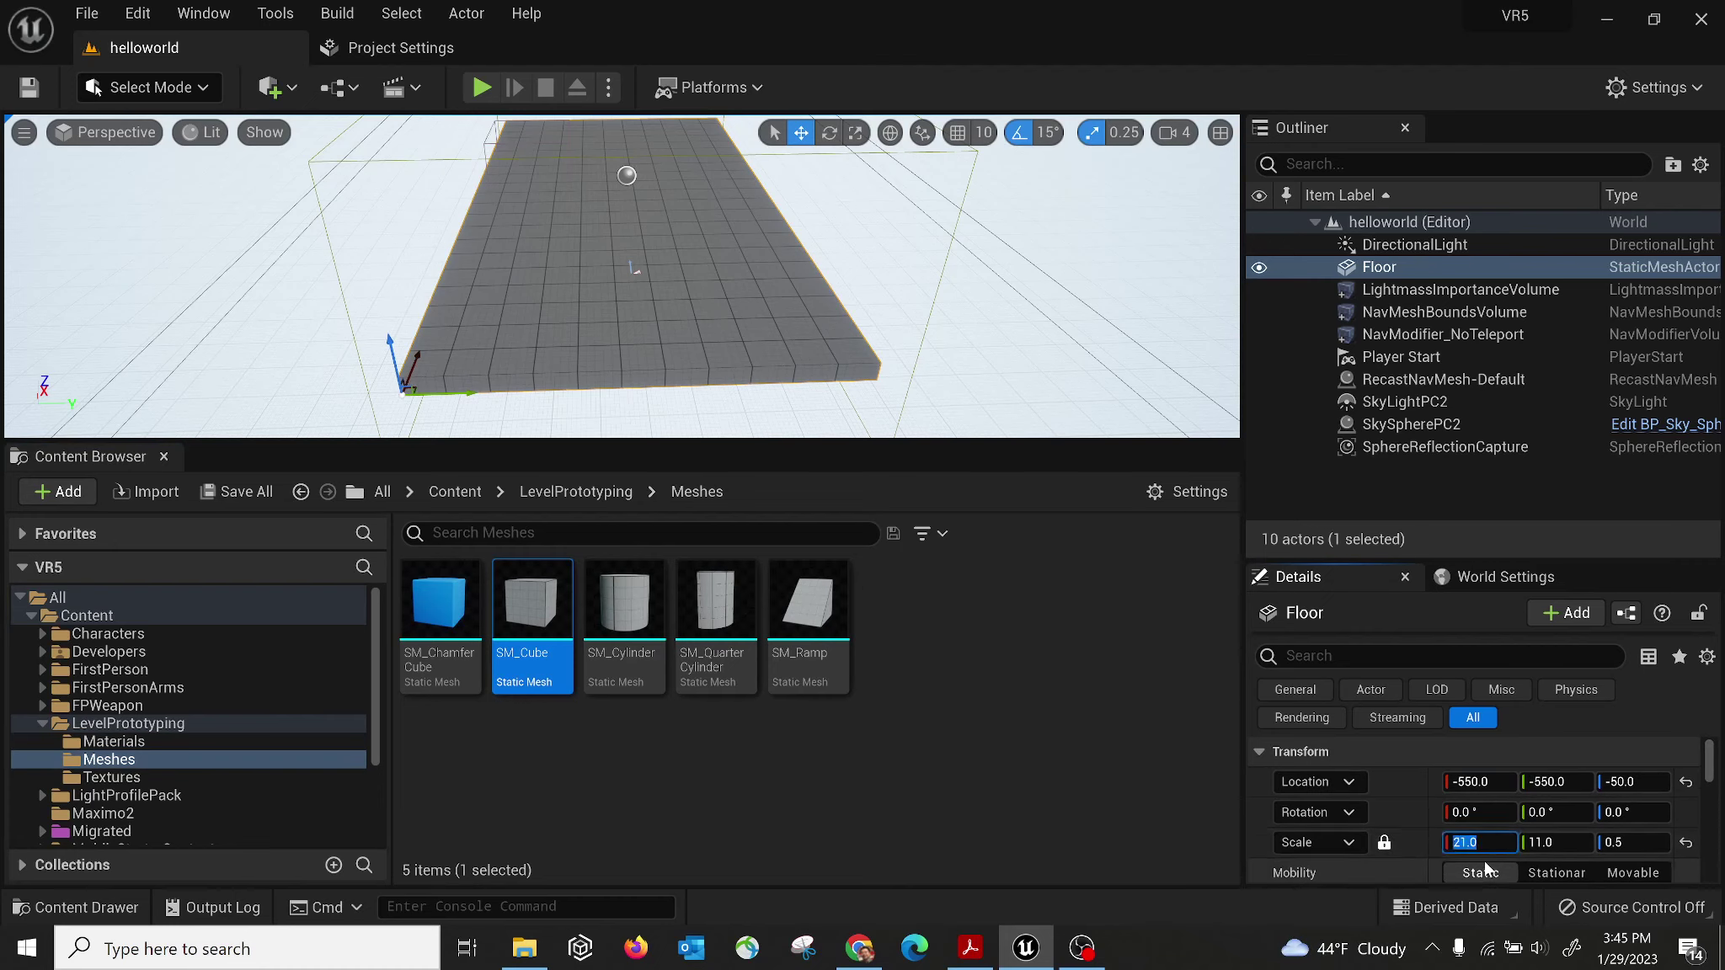
{"action": "type", "text": "42"}
{"action": "key", "text": "Return"}
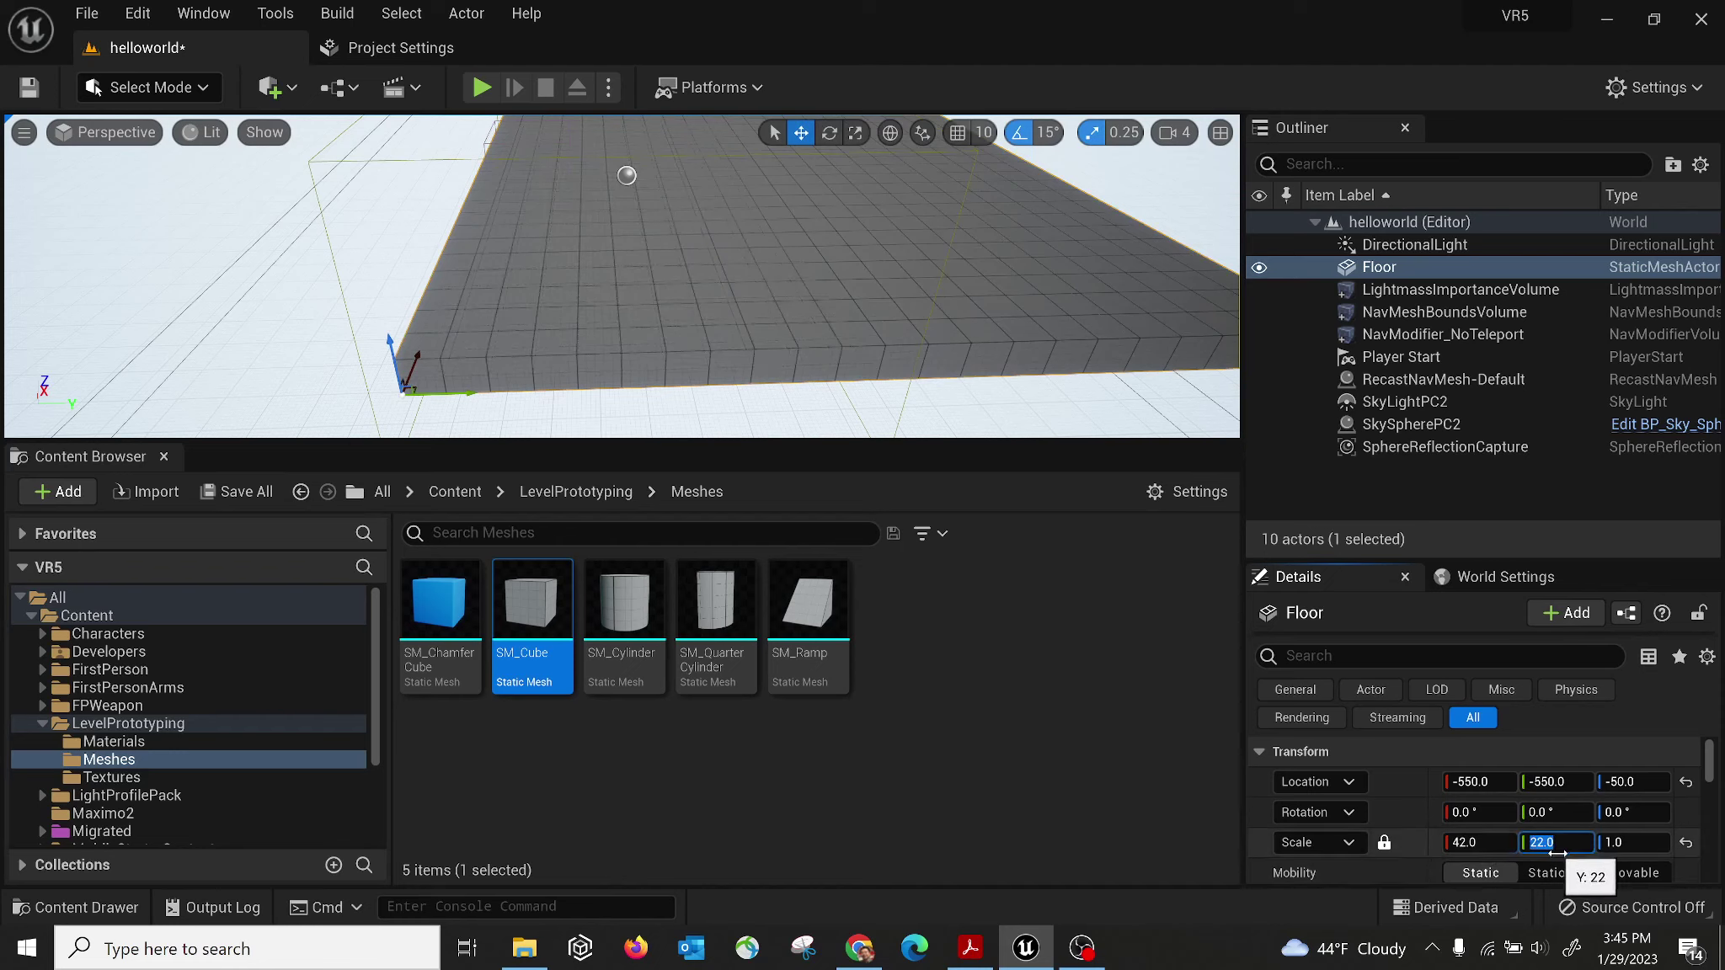
{"action": "key", "text": "Return"}
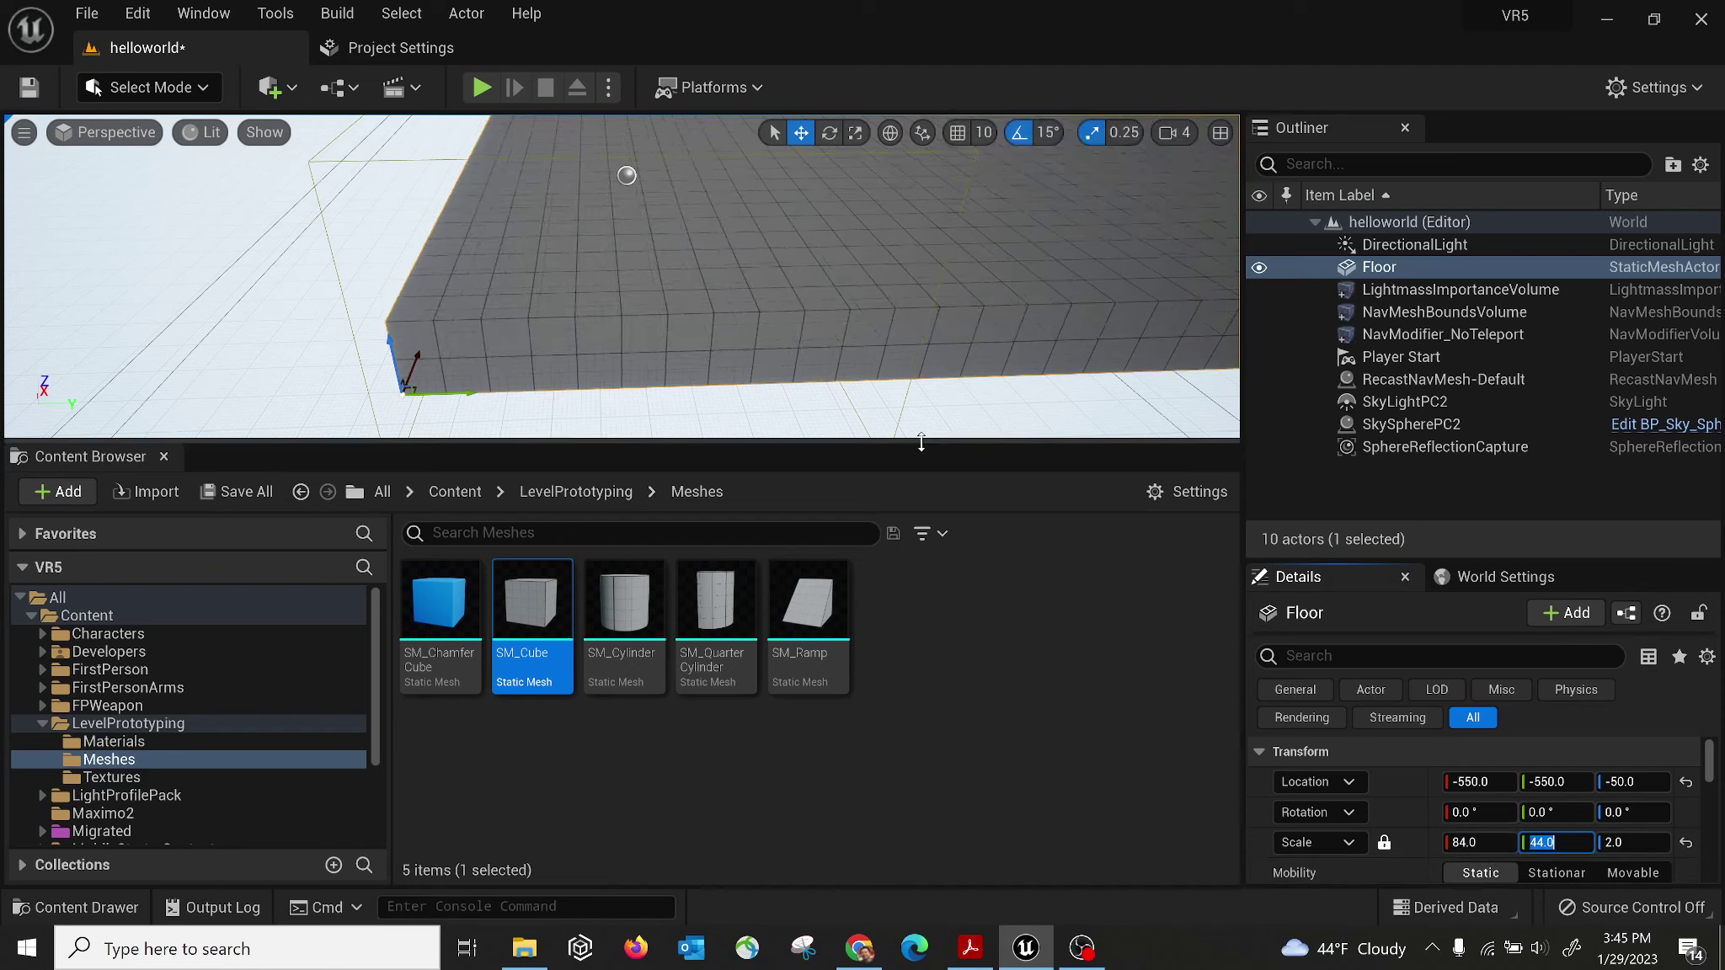
{"action": "mouse_move", "coordinate": [622, 276]}
{"action": "right_mouse_down"}
{"action": "mouse_move", "coordinate": [640, 227]}
{"action": "mouse_move", "coordinate": [623, 294]}
{"action": "mouse_move", "coordinate": [585, 244]}
{"action": "mouse_move", "coordinate": [590, 278]}
{"action": "right_mouse_up"}
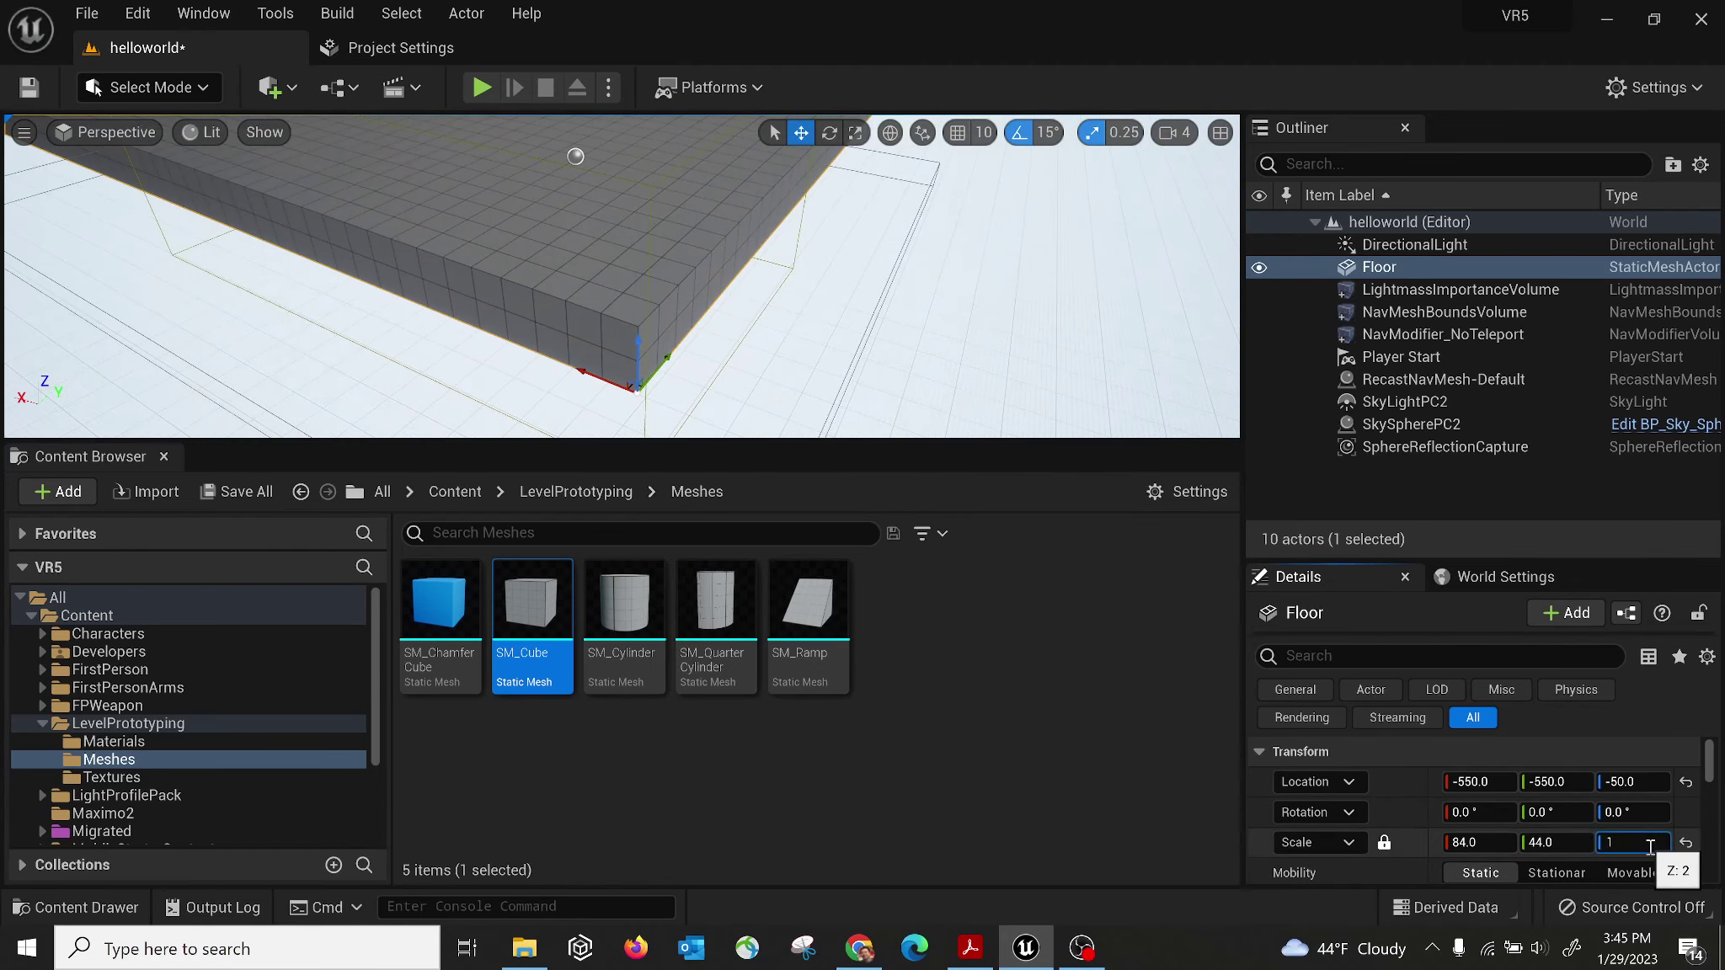
{"action": "key", "text": "Return"}
{"action": "key", "text": "f"}
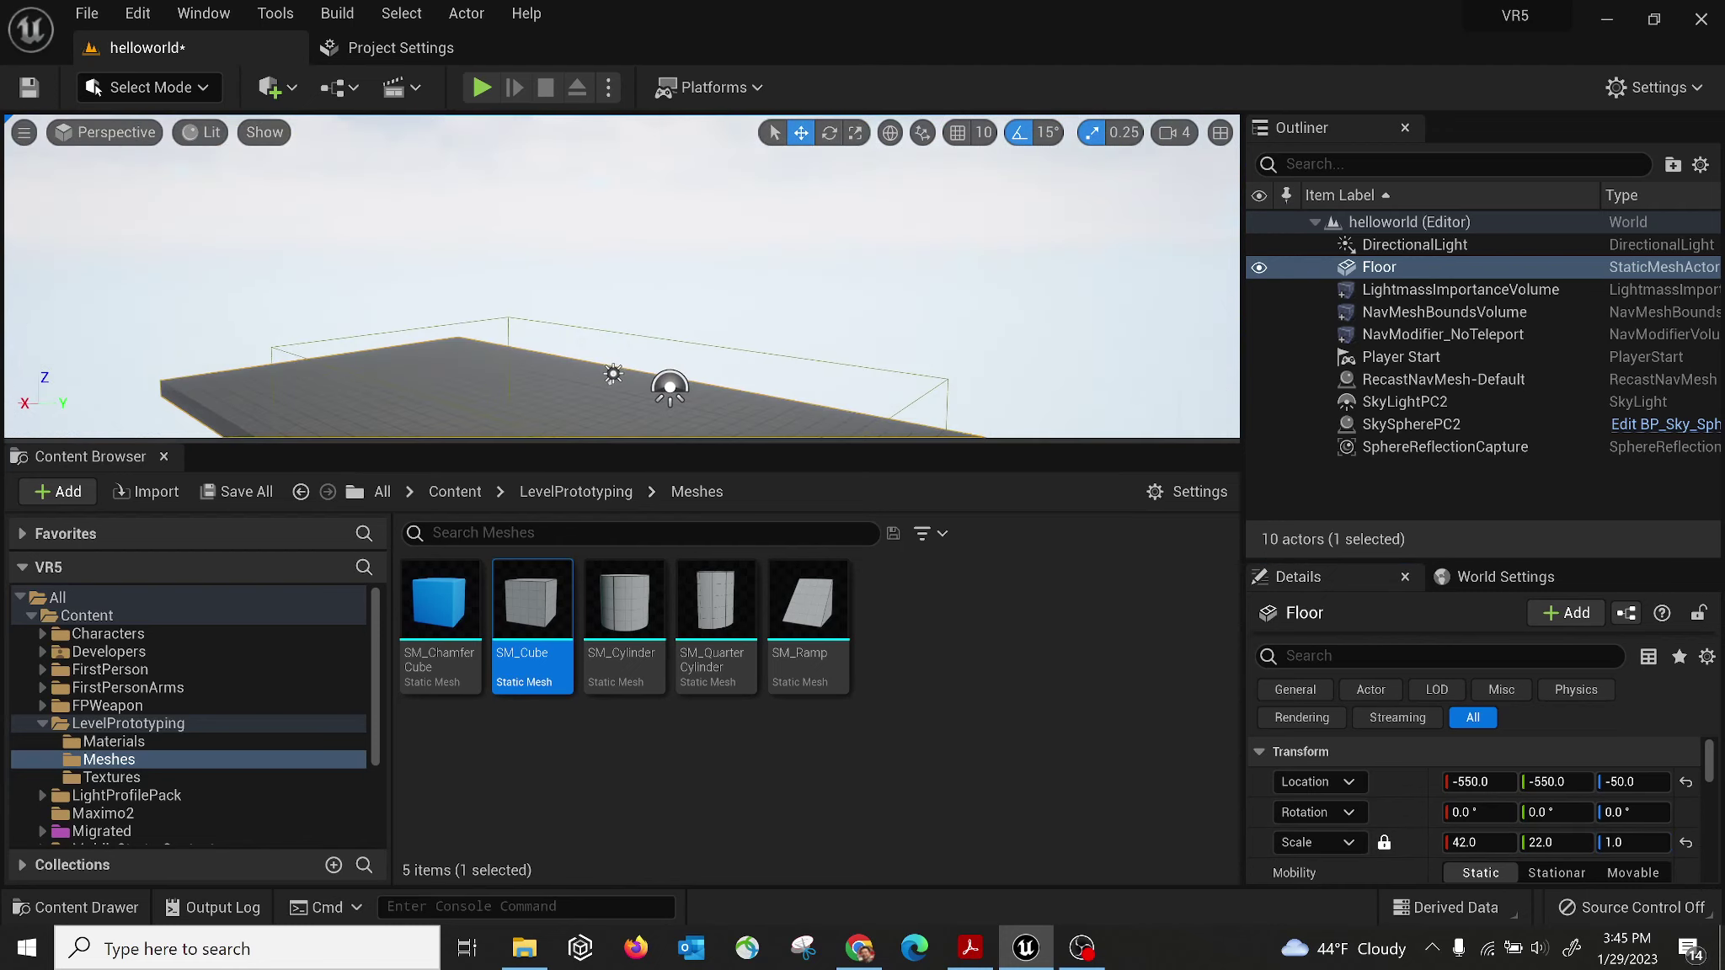
Select the NavMeshBoundsVolume and show the navigation mesh area on the enlarged floor.
{"action": "mouse_move", "coordinate": [621, 276]}
{"action": "right_mouse_down"}
{"action": "mouse_move", "coordinate": [614, 244]}
{"action": "mouse_move", "coordinate": [514, 232]}
{"action": "mouse_move", "coordinate": [572, 303]}
{"action": "mouse_move", "coordinate": [628, 294]}
{"action": "right_mouse_up"}
{"action": "left_click", "coordinate": [723, 239]}
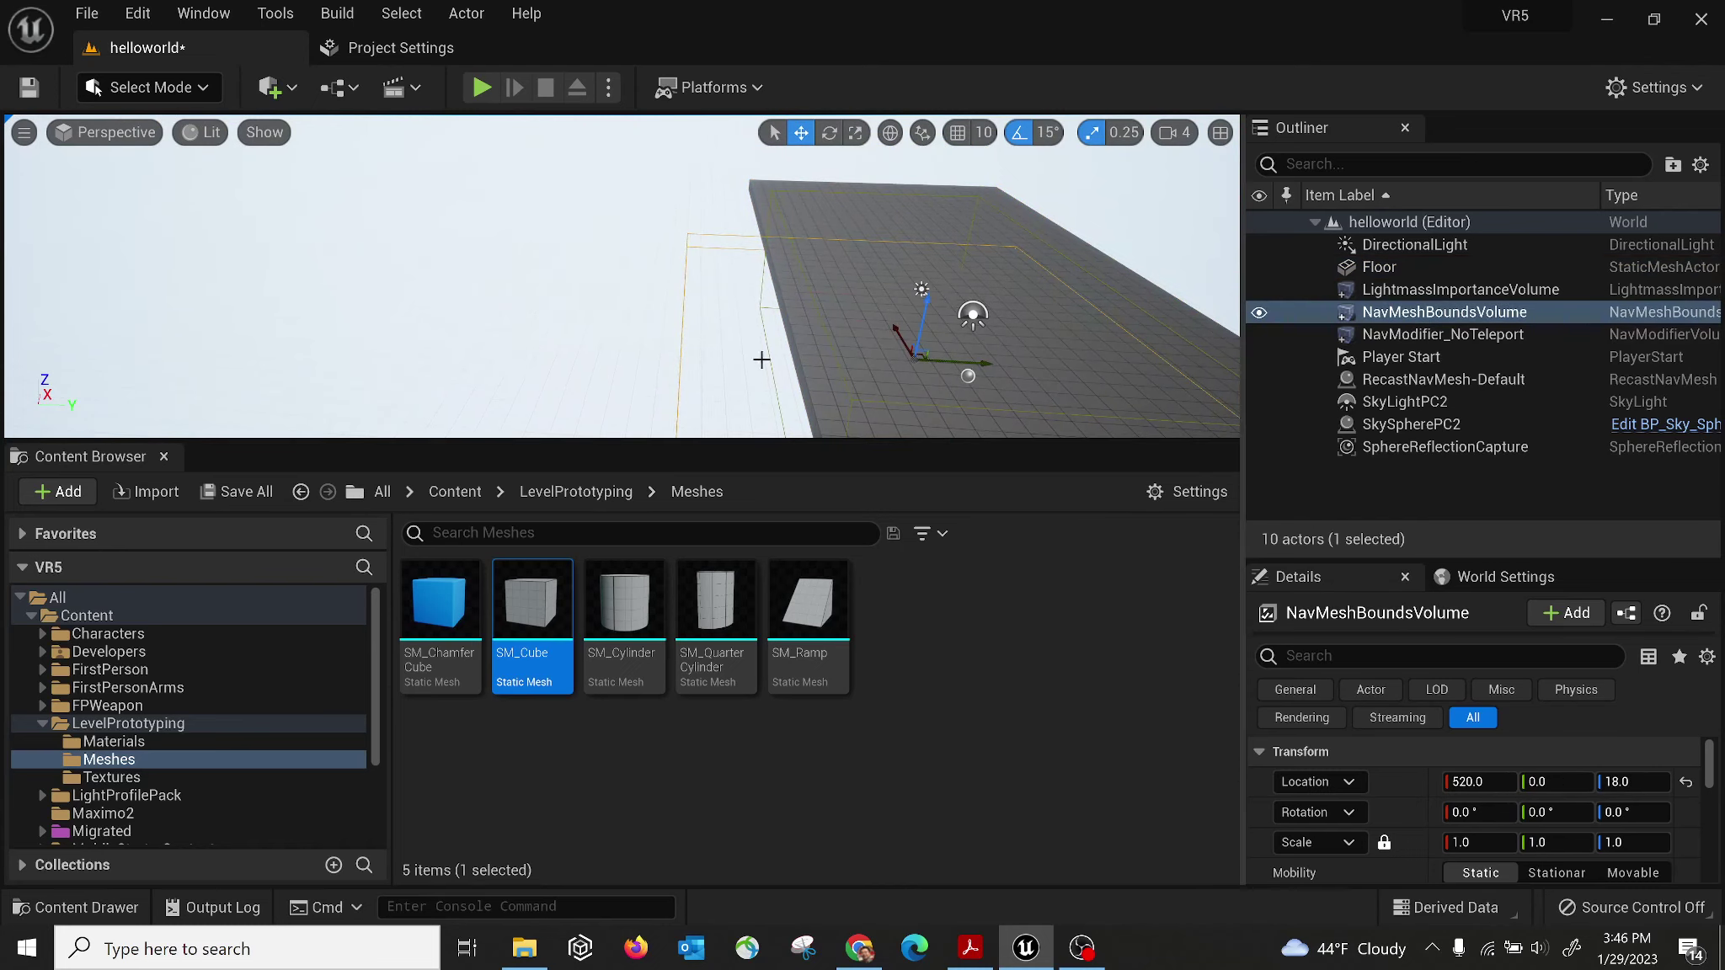
{"action": "right_click_drag", "start_coordinate": [761, 360], "coordinate": [761, 360]}
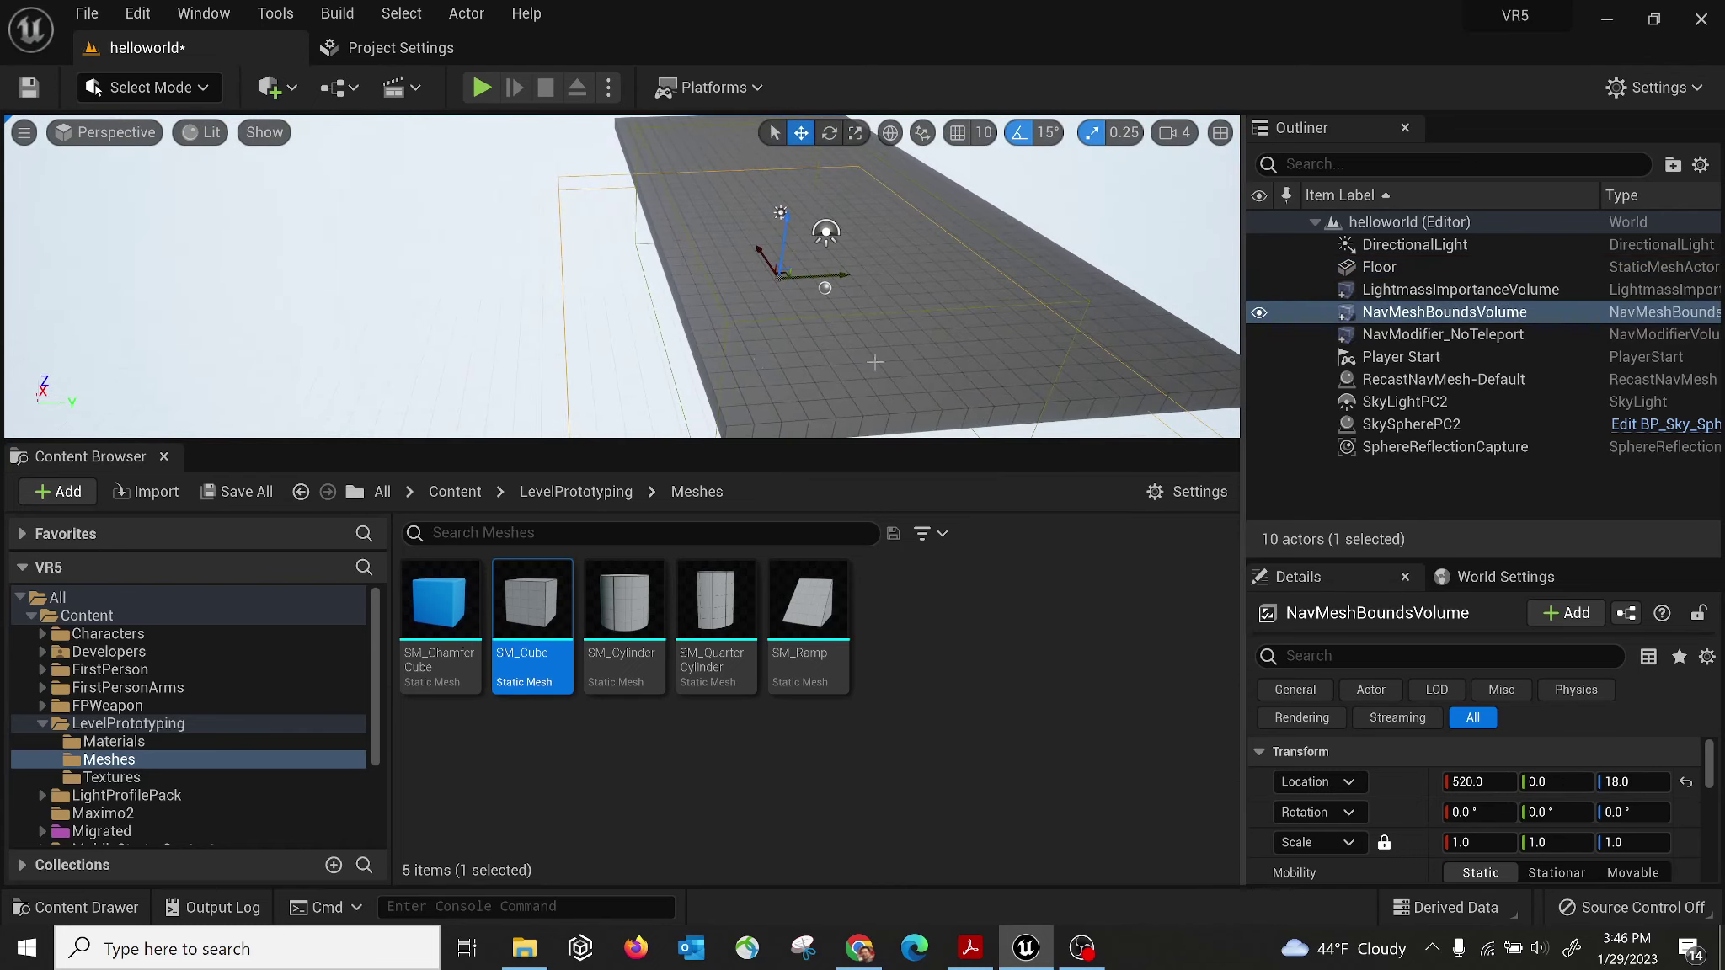
{"action": "key", "text": "p"}
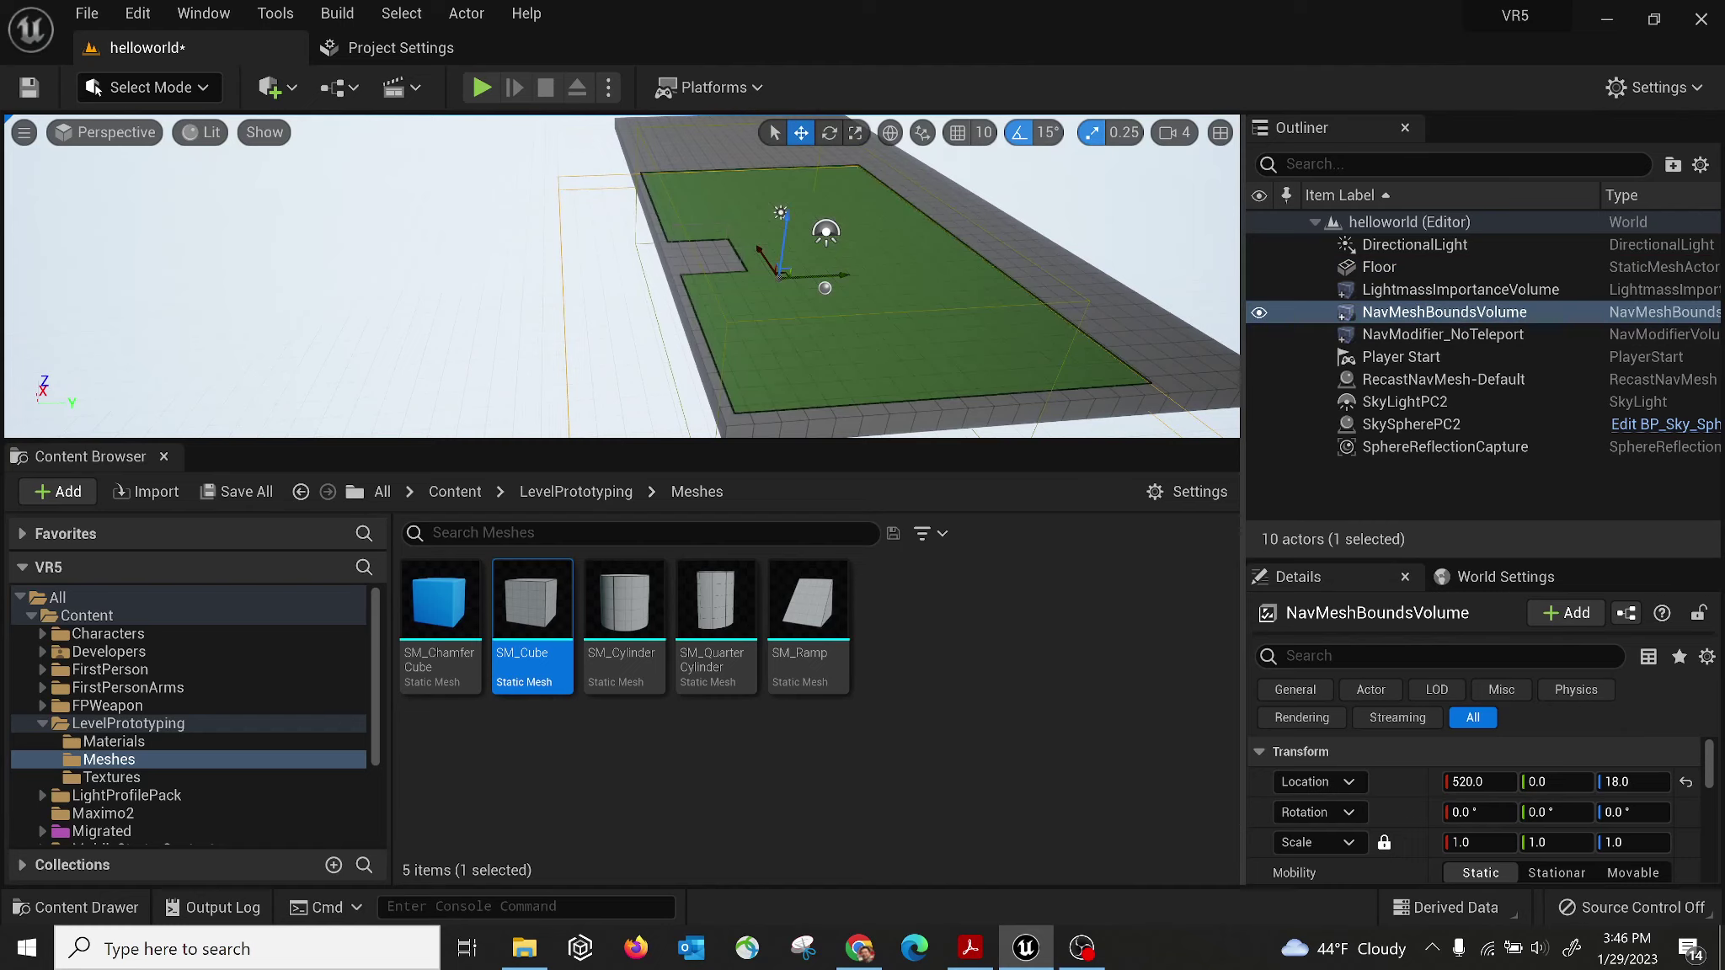
Delete the NavModifier_NoTeleport volume that cuts a notch out of the green navigation area.
{"action": "right_click_drag", "start_coordinate": [762, 360], "coordinate": [761, 360]}
{"action": "right_click_drag", "start_coordinate": [722, 298], "coordinate": [723, 298]}
{"action": "left_click", "coordinate": [723, 298]}
{"action": "left_click", "coordinate": [720, 296]}
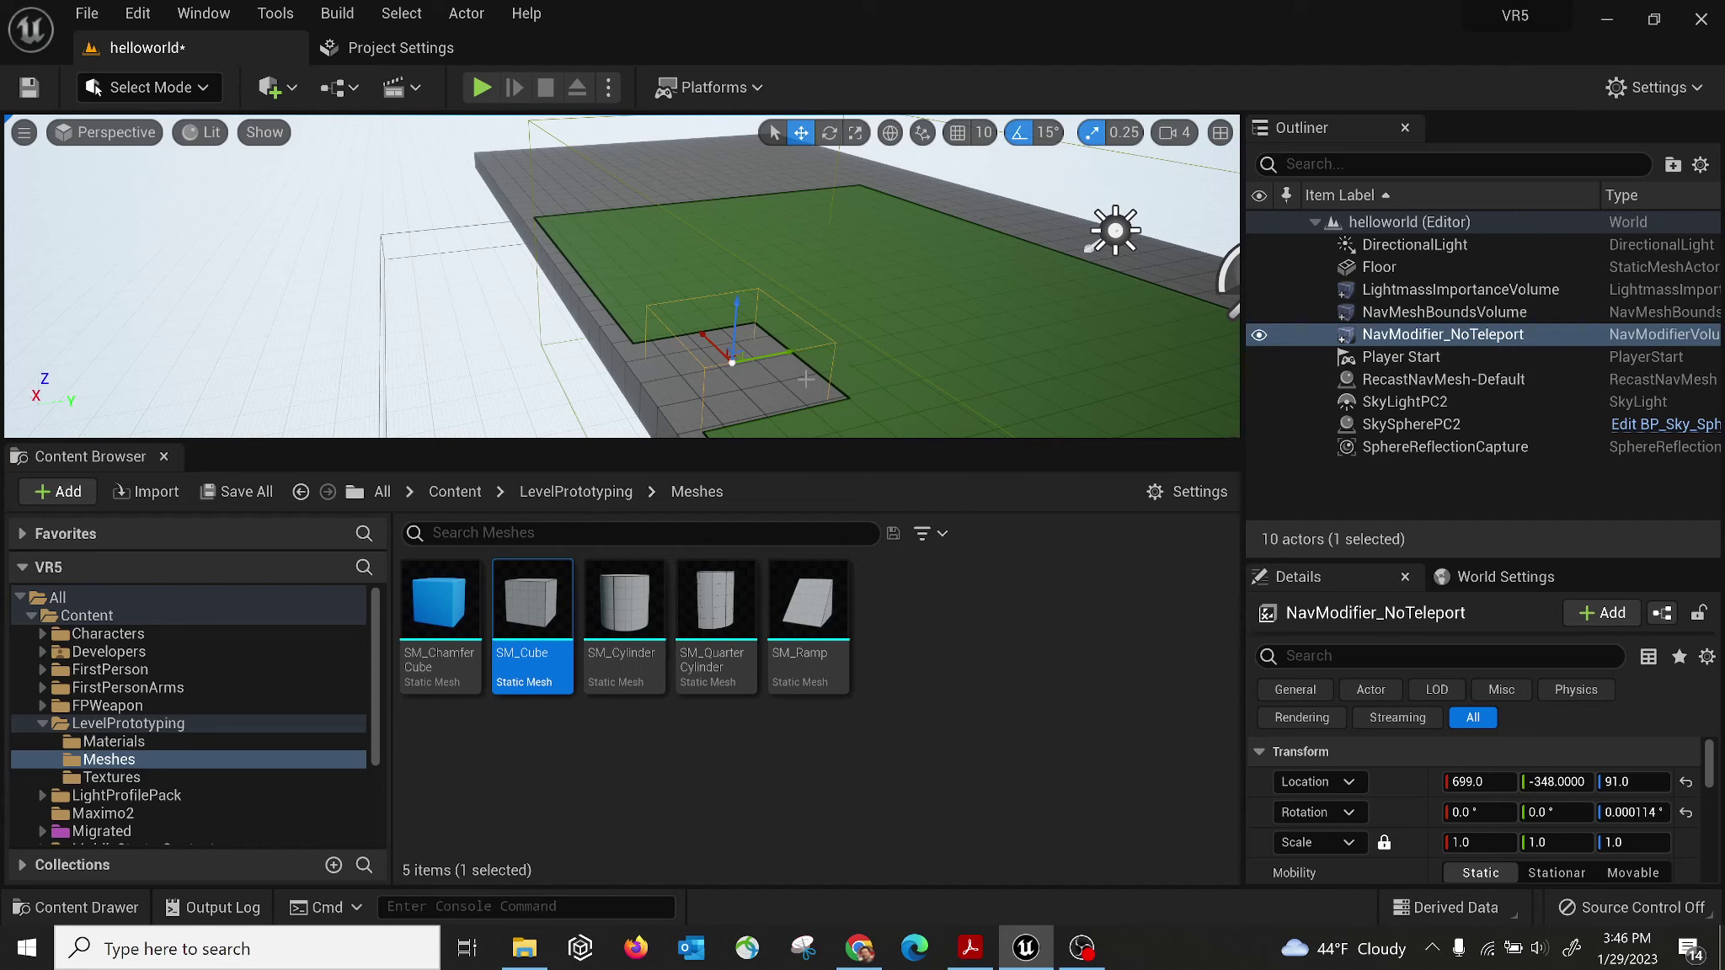
{"action": "key", "text": "Delete"}
Select the NavMeshBoundsVolume that encloses the green navigation area on the floor.
{"action": "right_click_drag", "start_coordinate": [559, 286], "coordinate": [659, 285]}
{"action": "right_click_drag", "start_coordinate": [335, 290], "coordinate": [237, 327]}
{"action": "key", "text": "s"}
{"action": "right_click_drag", "start_coordinate": [447, 245], "coordinate": [447, 245]}
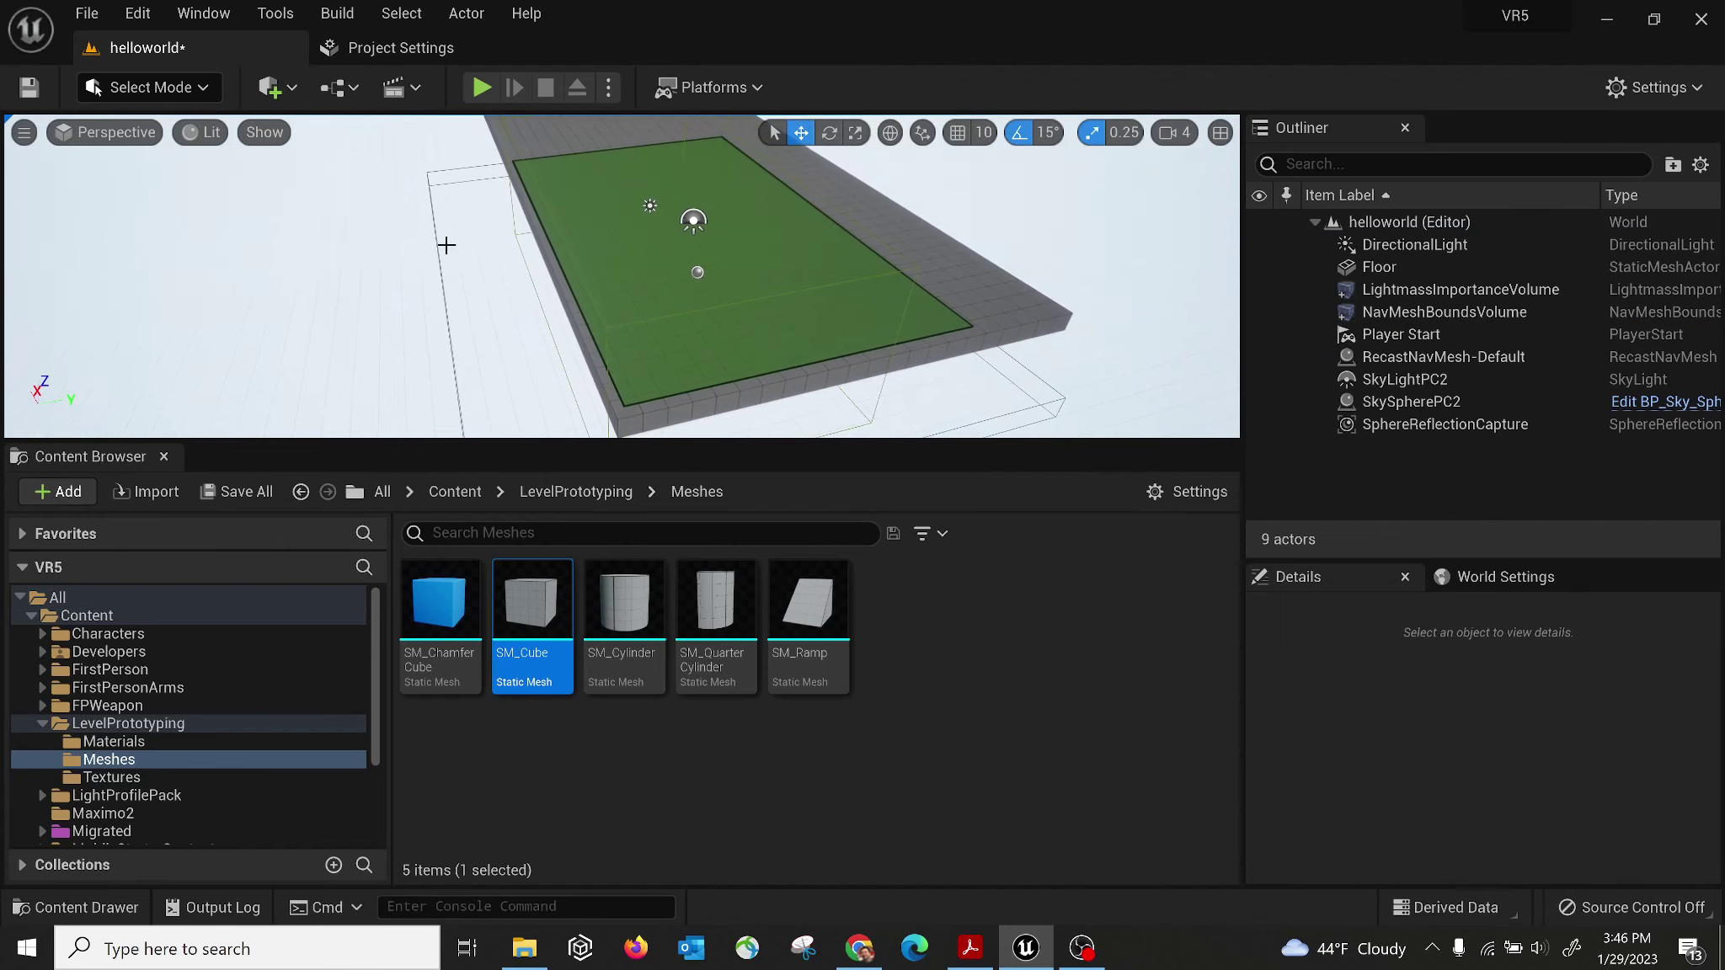
{"action": "left_click", "coordinate": [513, 227]}
{"action": "right_click_drag", "start_coordinate": [718, 277], "coordinate": [678, 265]}
{"action": "key", "text": "d"}
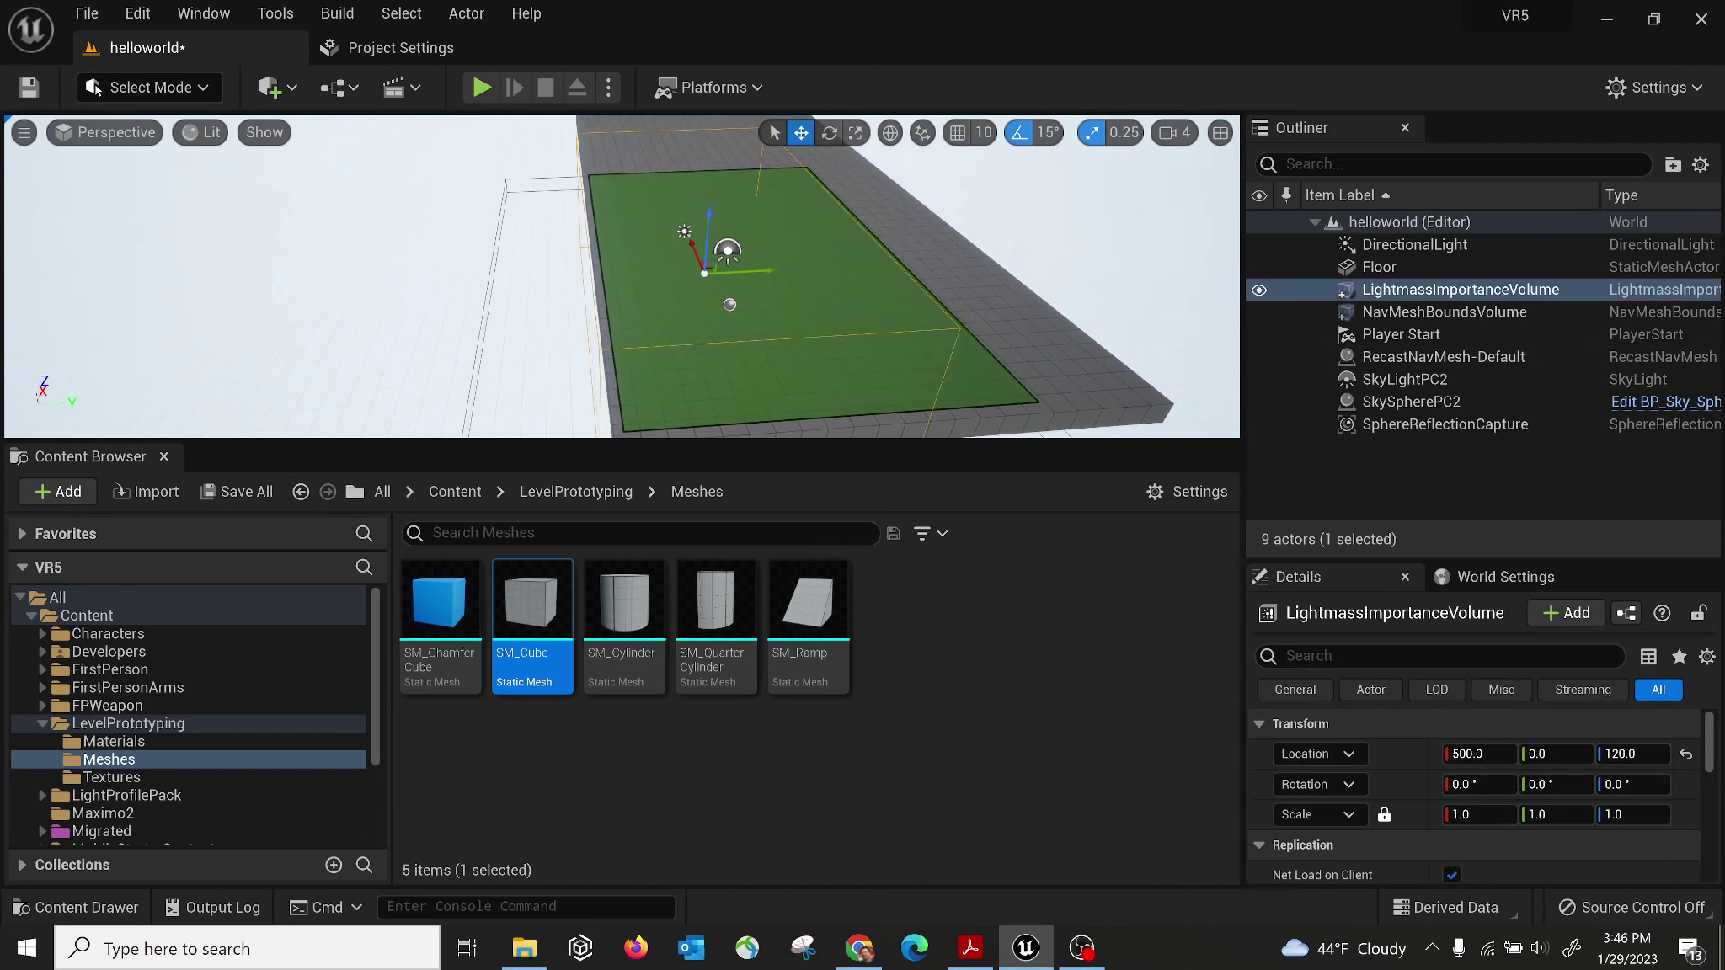
{"action": "left_click", "coordinate": [1506, 312]}
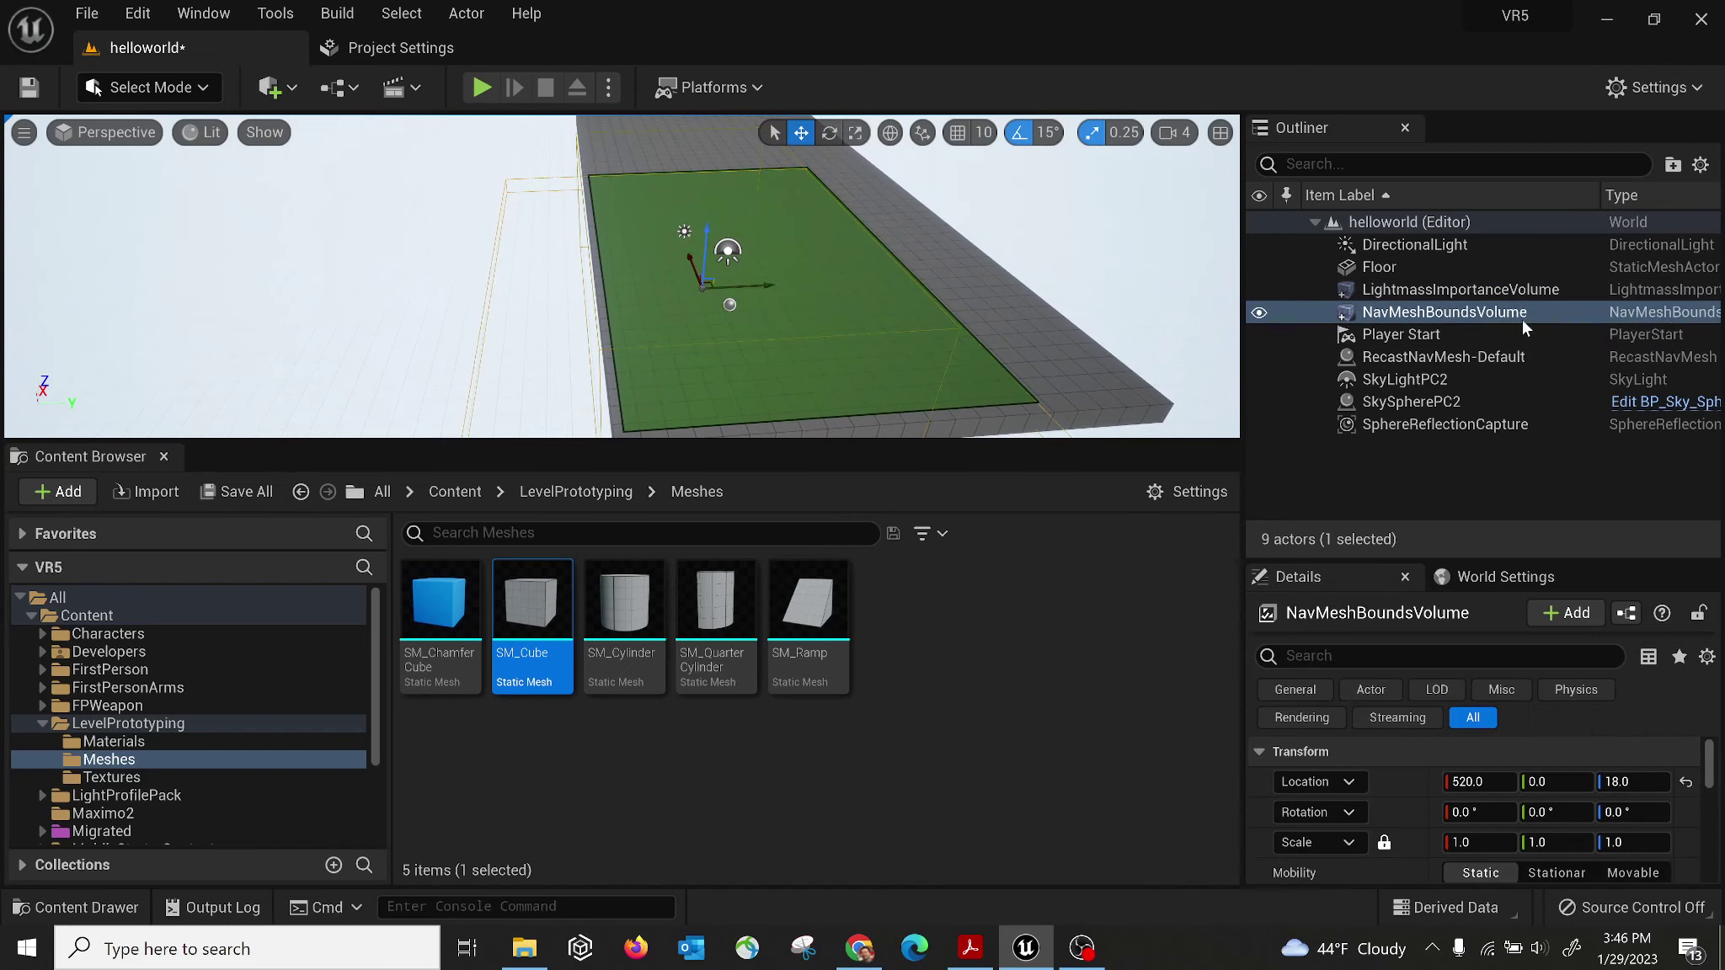
{"action": "mouse_move", "coordinate": [840, 341]}
{"action": "right_mouse_down"}
{"action": "mouse_move", "coordinate": [829, 312]}
{"action": "mouse_move", "coordinate": [821, 338]}
{"action": "right_mouse_up"}
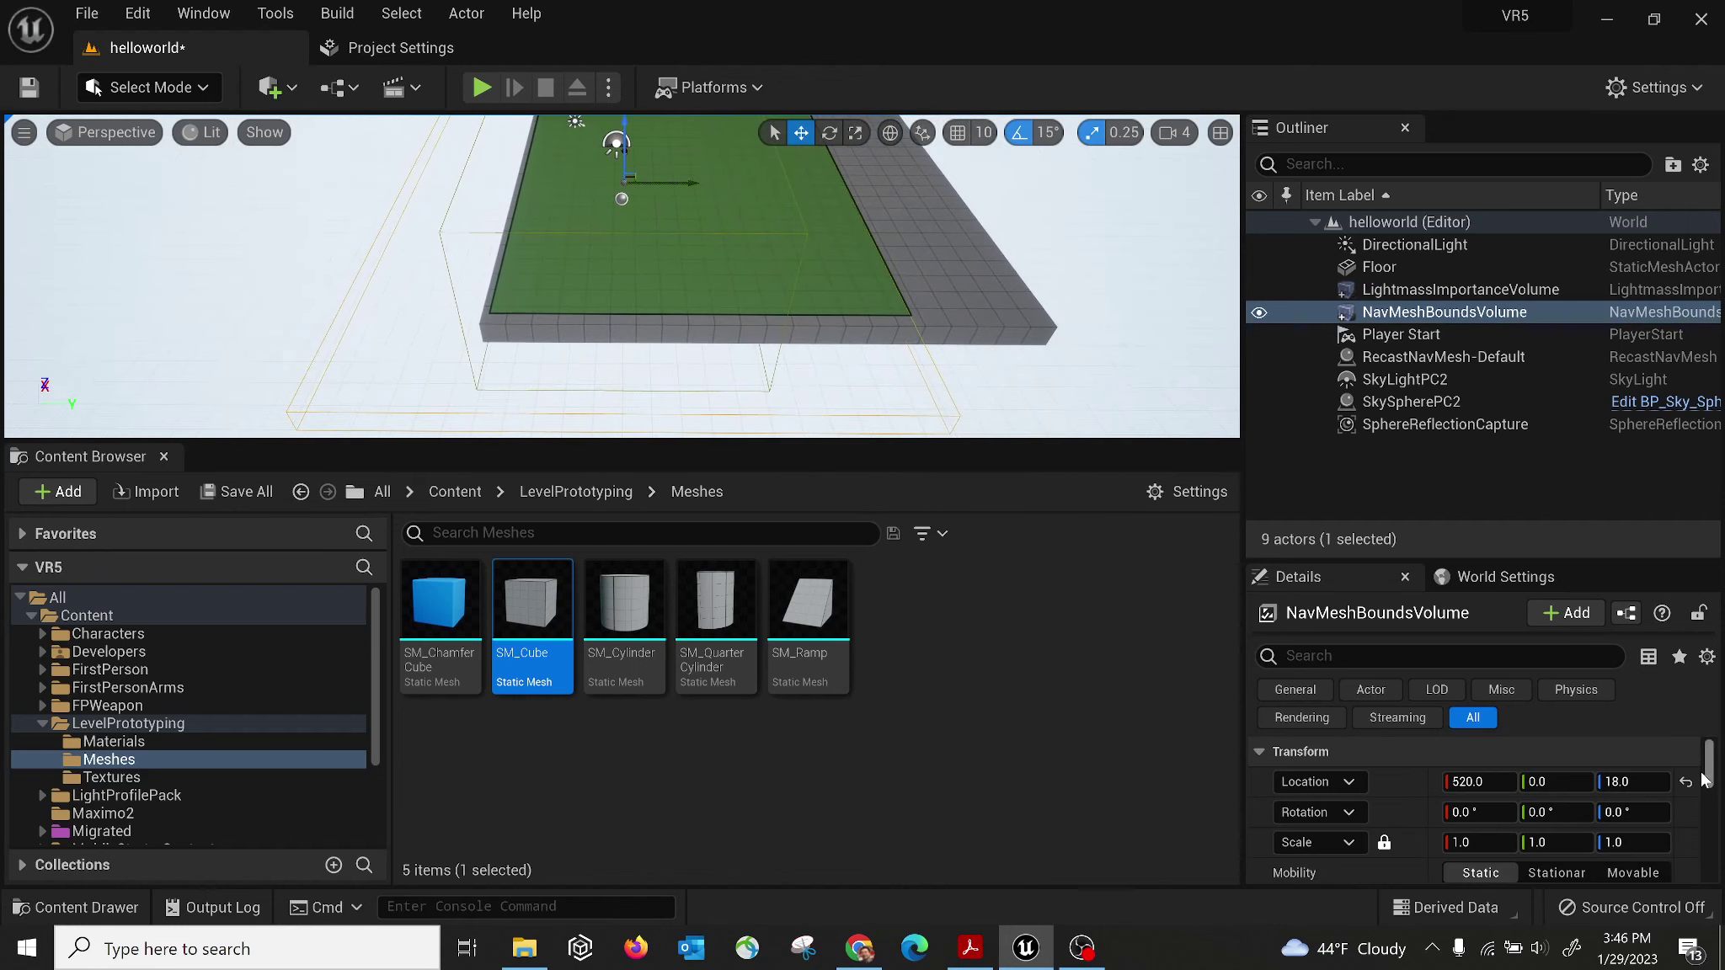
Try a uniform scale of 2 on the NavMeshBoundsVolume, with the proportions locked.
{"action": "scroll", "coordinate": [1714, 761], "scroll_direction": "down", "scroll_amount": 3}
{"action": "scroll", "coordinate": [1715, 761], "scroll_direction": "up", "scroll_amount": 3}
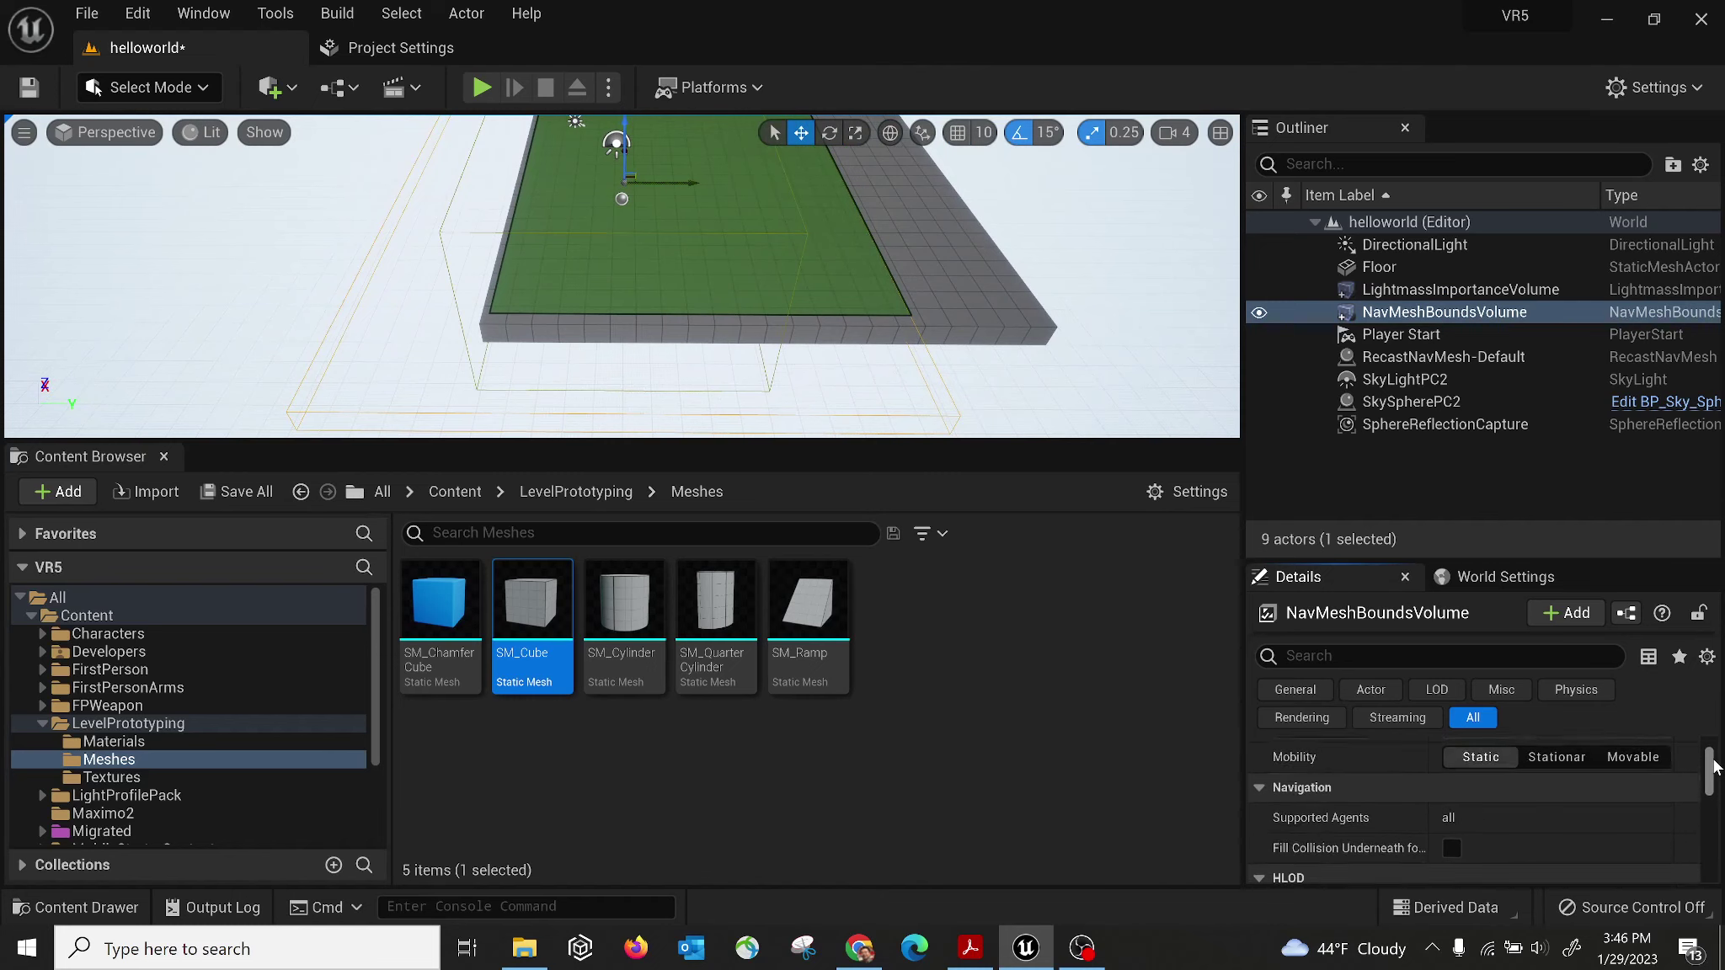
{"action": "scroll", "coordinate": [1714, 760], "scroll_direction": "up", "scroll_amount": 1}
{"action": "mouse_move", "coordinate": [1714, 758]}
{"action": "left_mouse_down"}
{"action": "mouse_move", "coordinate": [1715, 781]}
{"action": "mouse_move", "coordinate": [1717, 745]}
{"action": "left_mouse_up"}
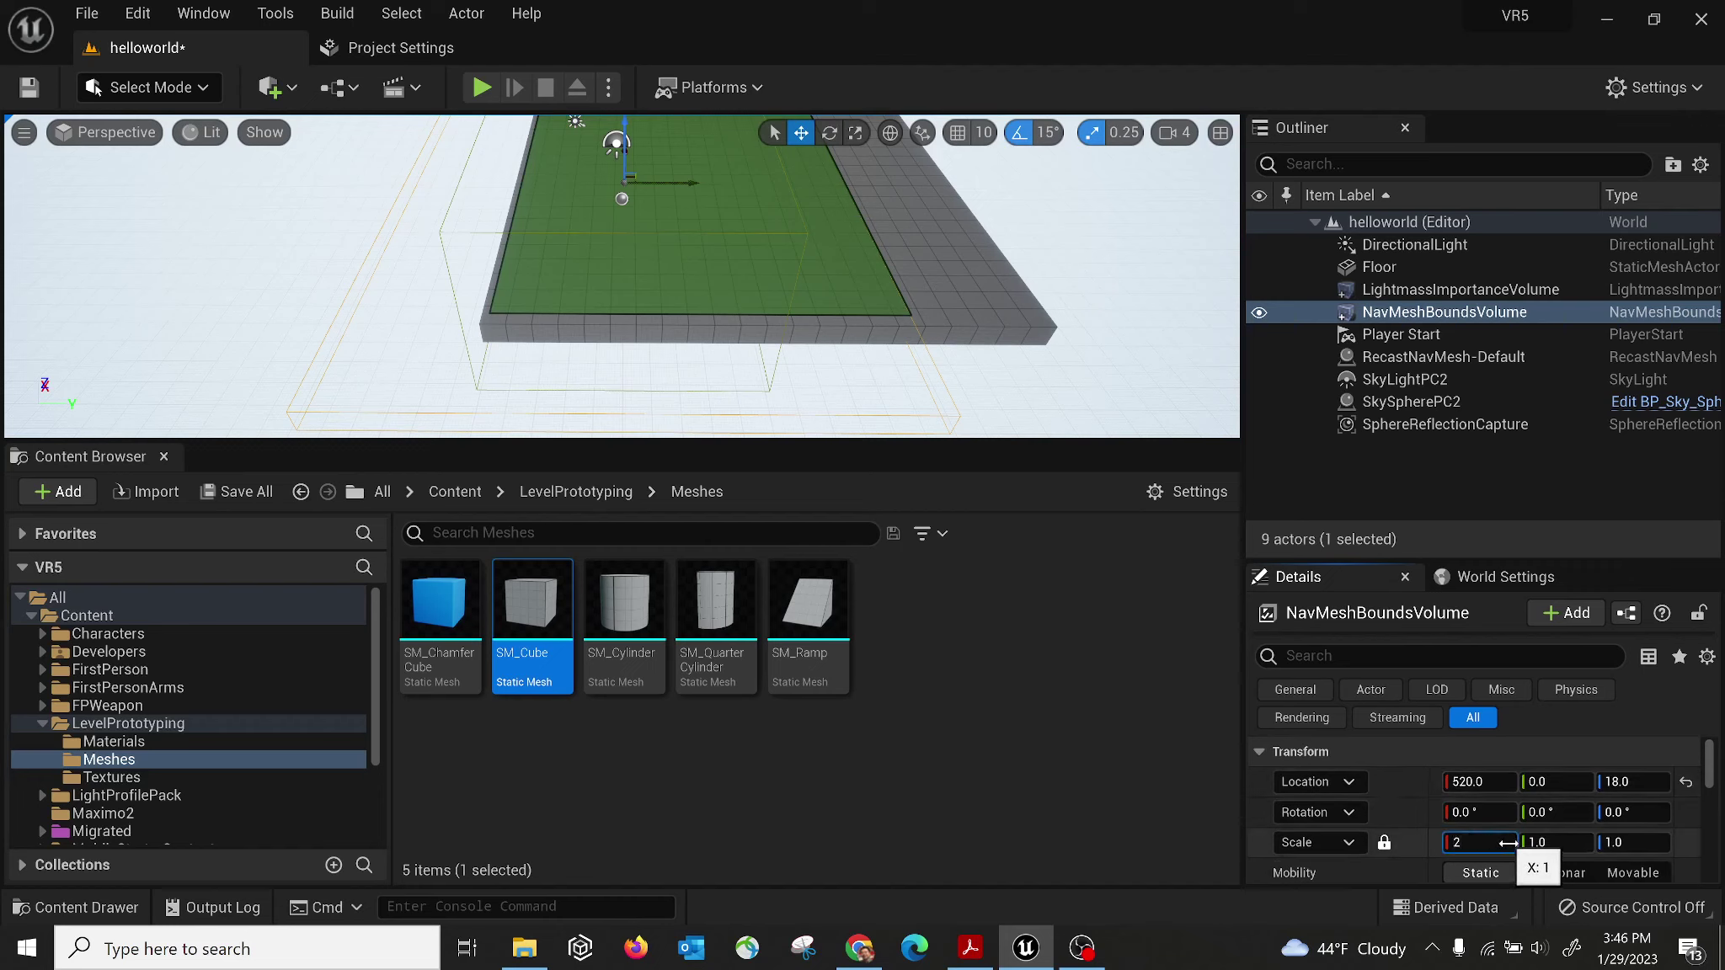
{"action": "key", "text": "Return"}
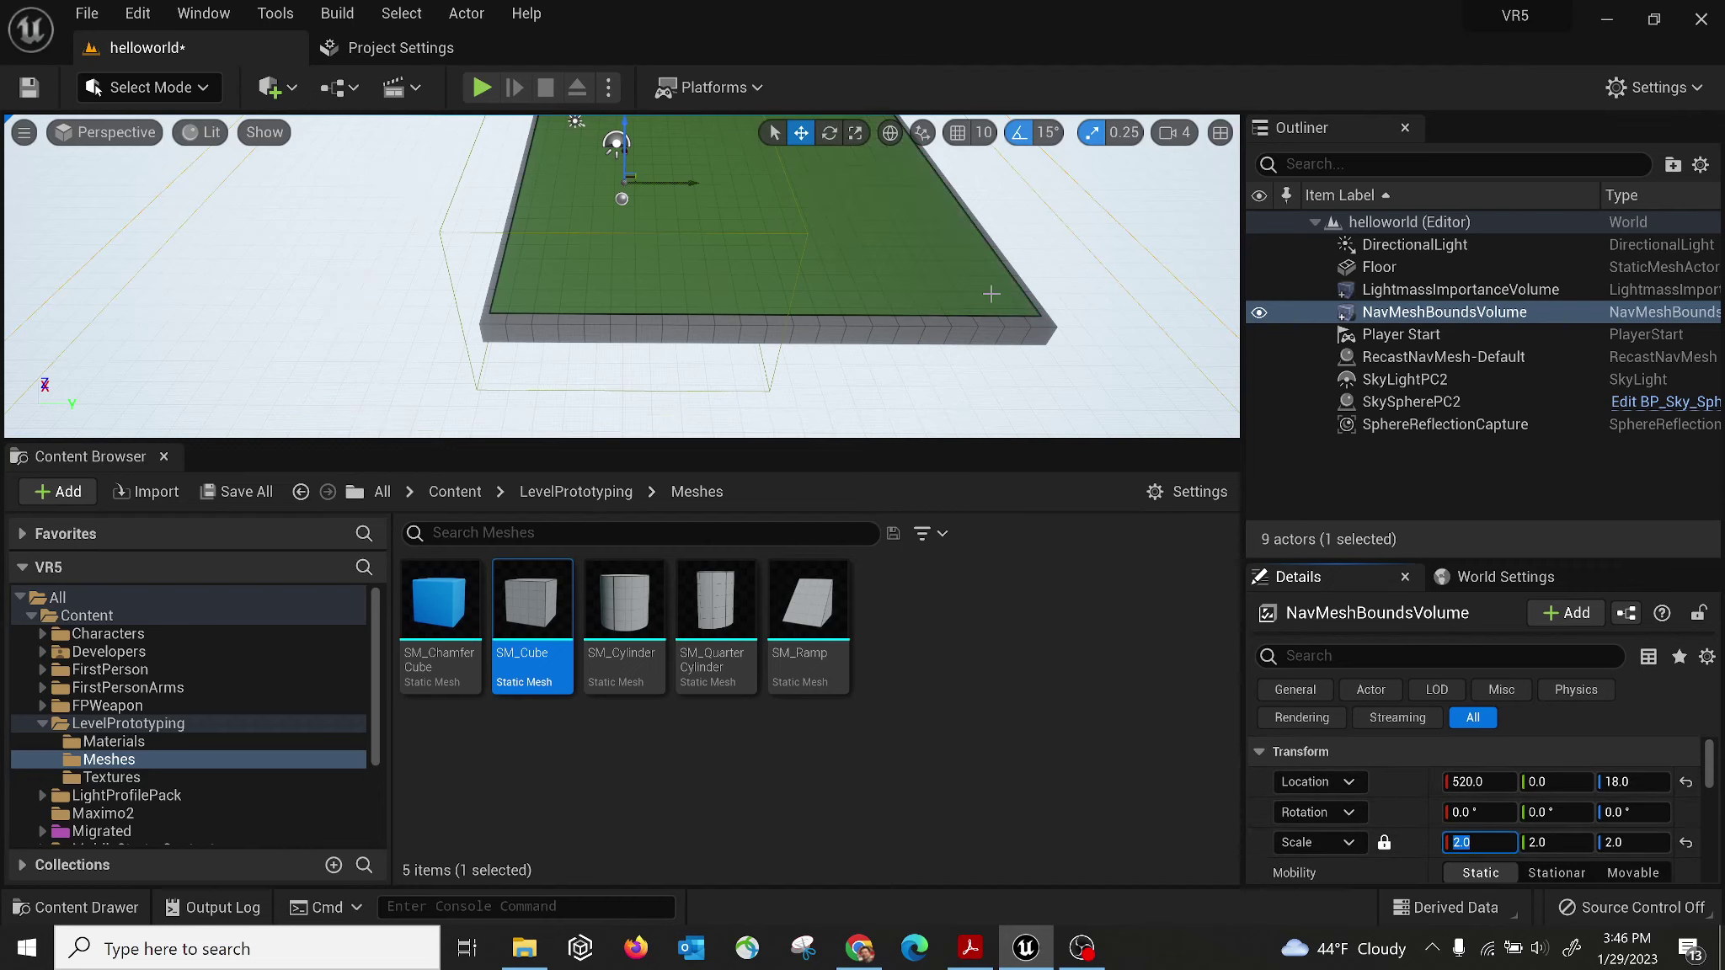
Set the uniform scale of the NavMeshBoundsVolume to 1.5.
{"action": "right_click_drag", "start_coordinate": [990, 294], "coordinate": [969, 259]}
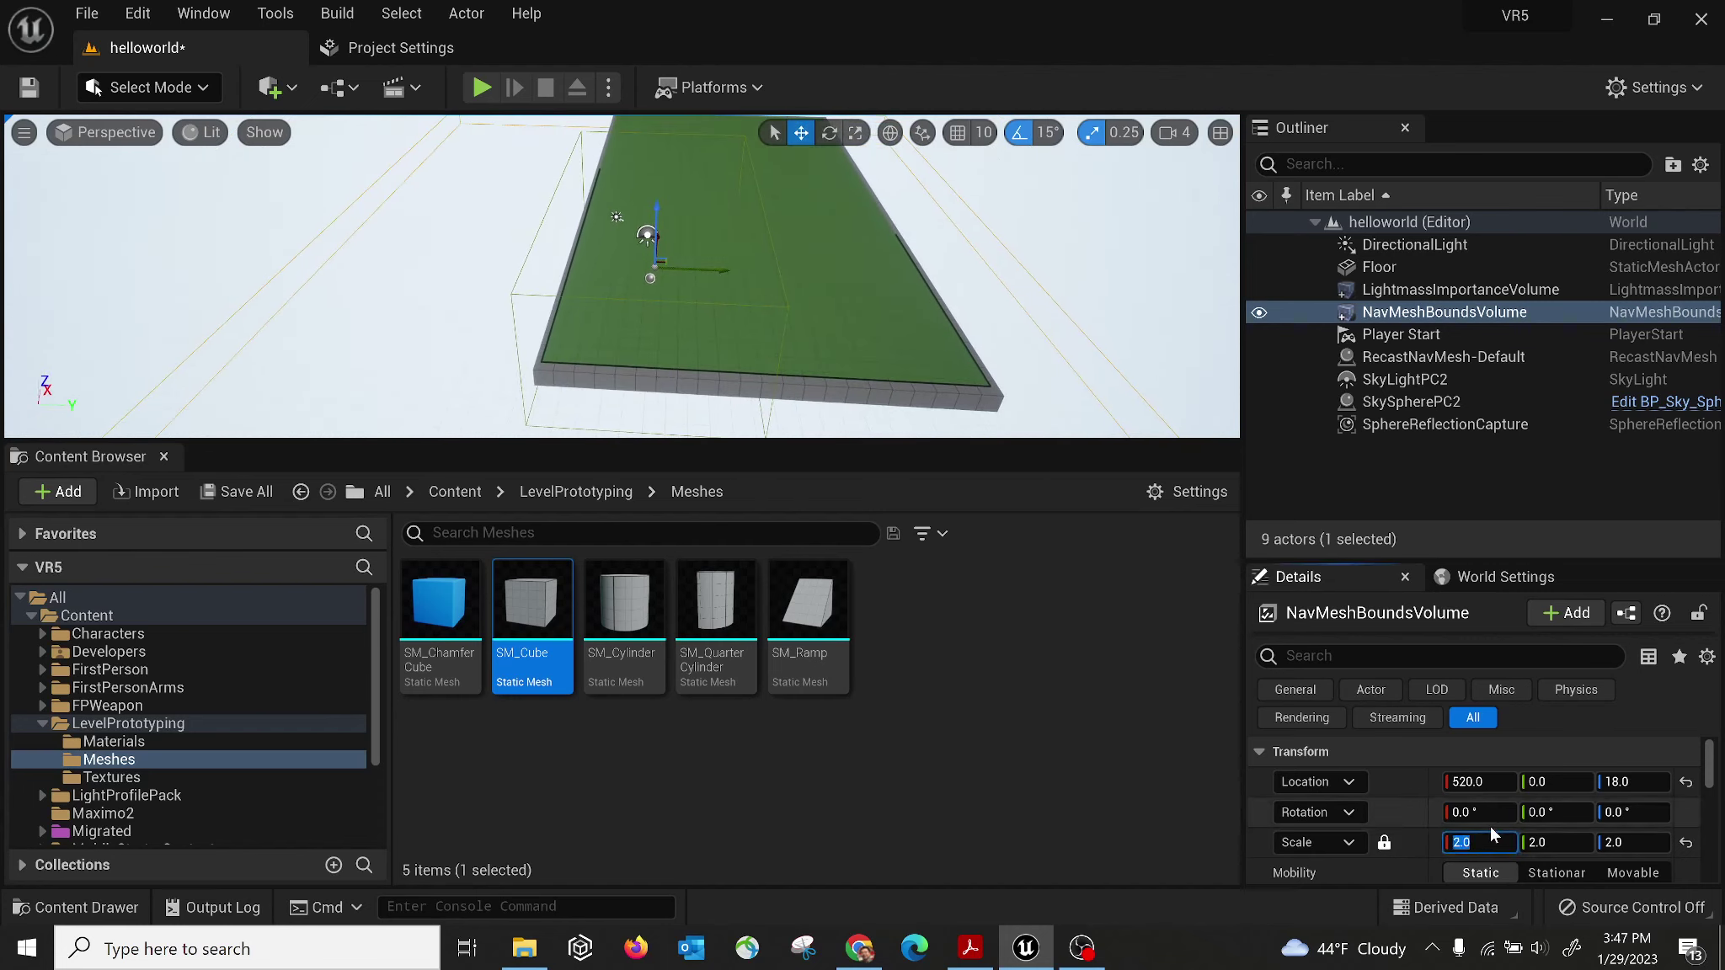
{"action": "type", "text": "1.5"}
{"action": "key", "text": "Return"}
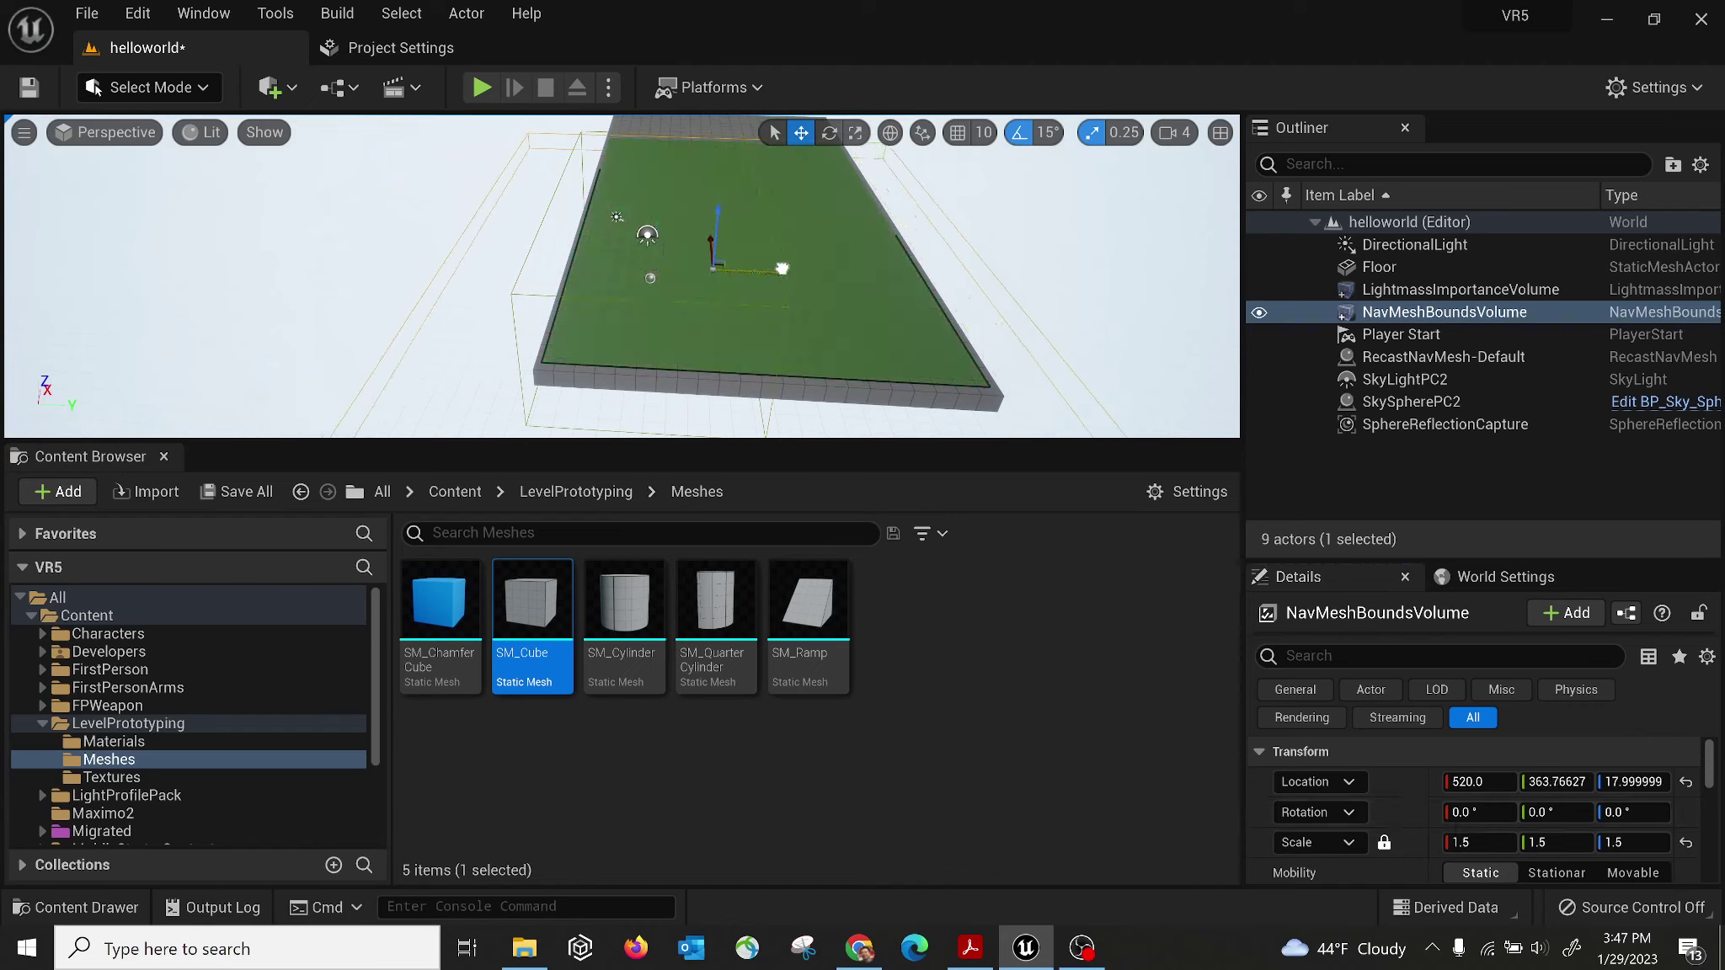
Move the NavMeshBoundsVolume to about X 1567 and Y 404 so that it encloses the enlarged floor.
{"action": "left_click_drag", "start_coordinate": [781, 268], "coordinate": [804, 271]}
{"action": "right_click_drag", "start_coordinate": [804, 271], "coordinate": [441, 264]}
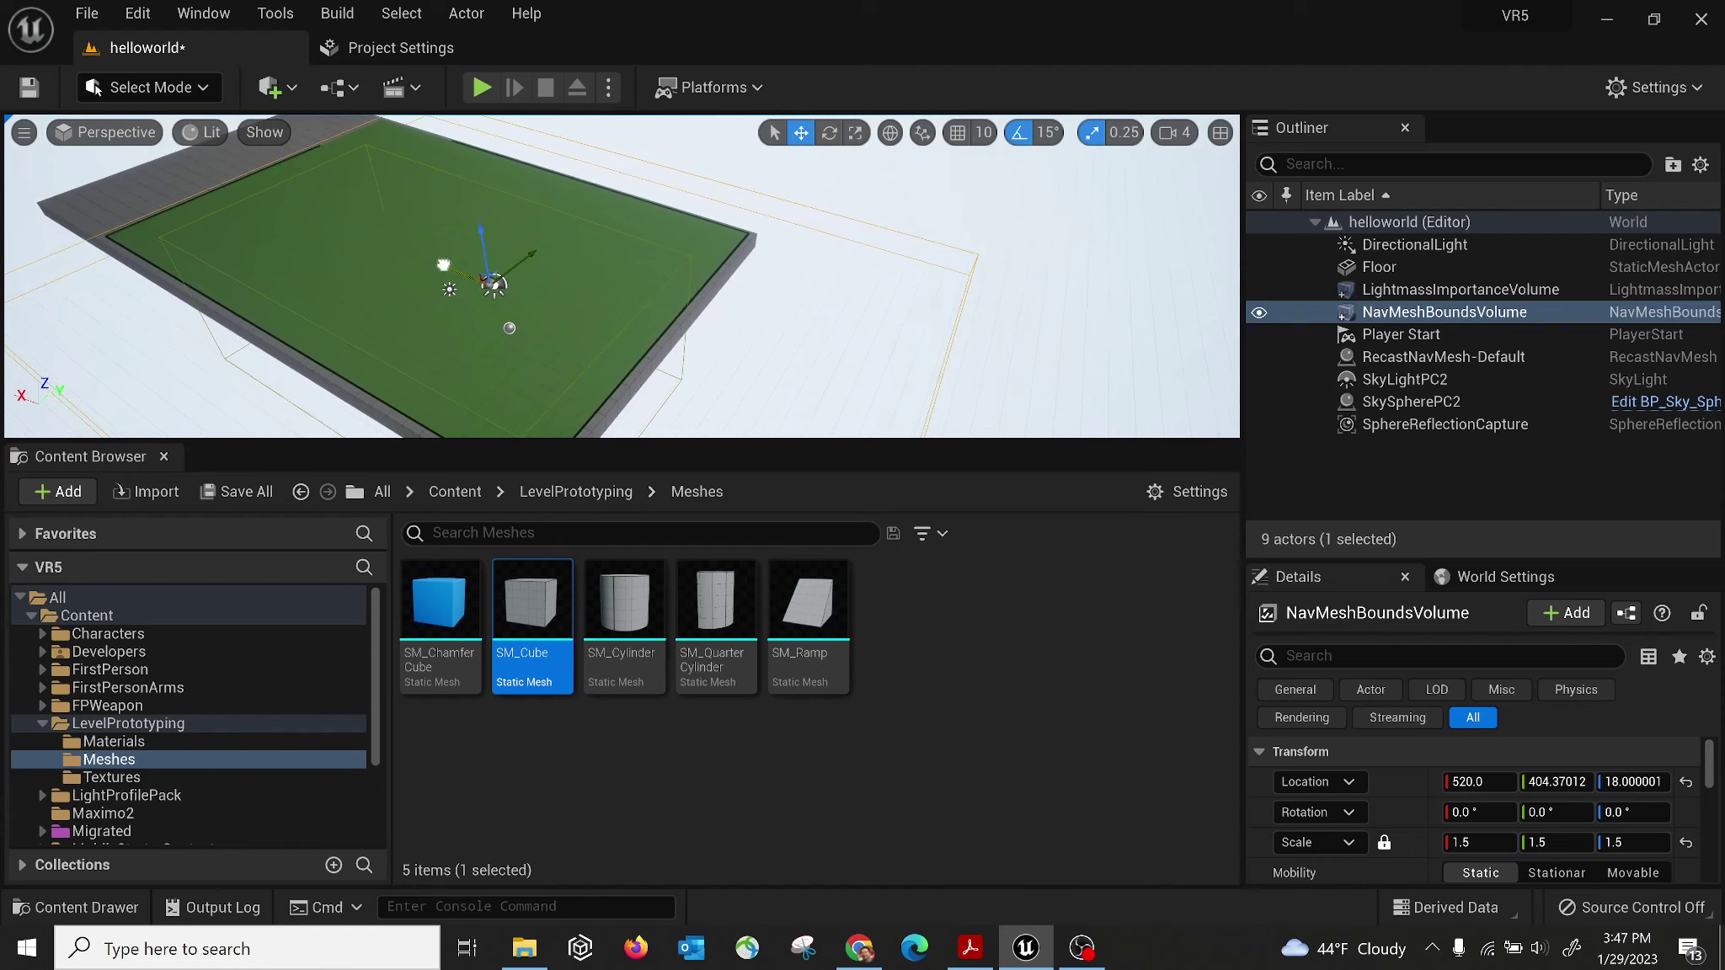
{"action": "mouse_move", "coordinate": [336, 247]}
{"action": "right_mouse_down"}
{"action": "mouse_move", "coordinate": [429, 264]}
{"action": "mouse_move", "coordinate": [337, 268]}
{"action": "right_mouse_up"}
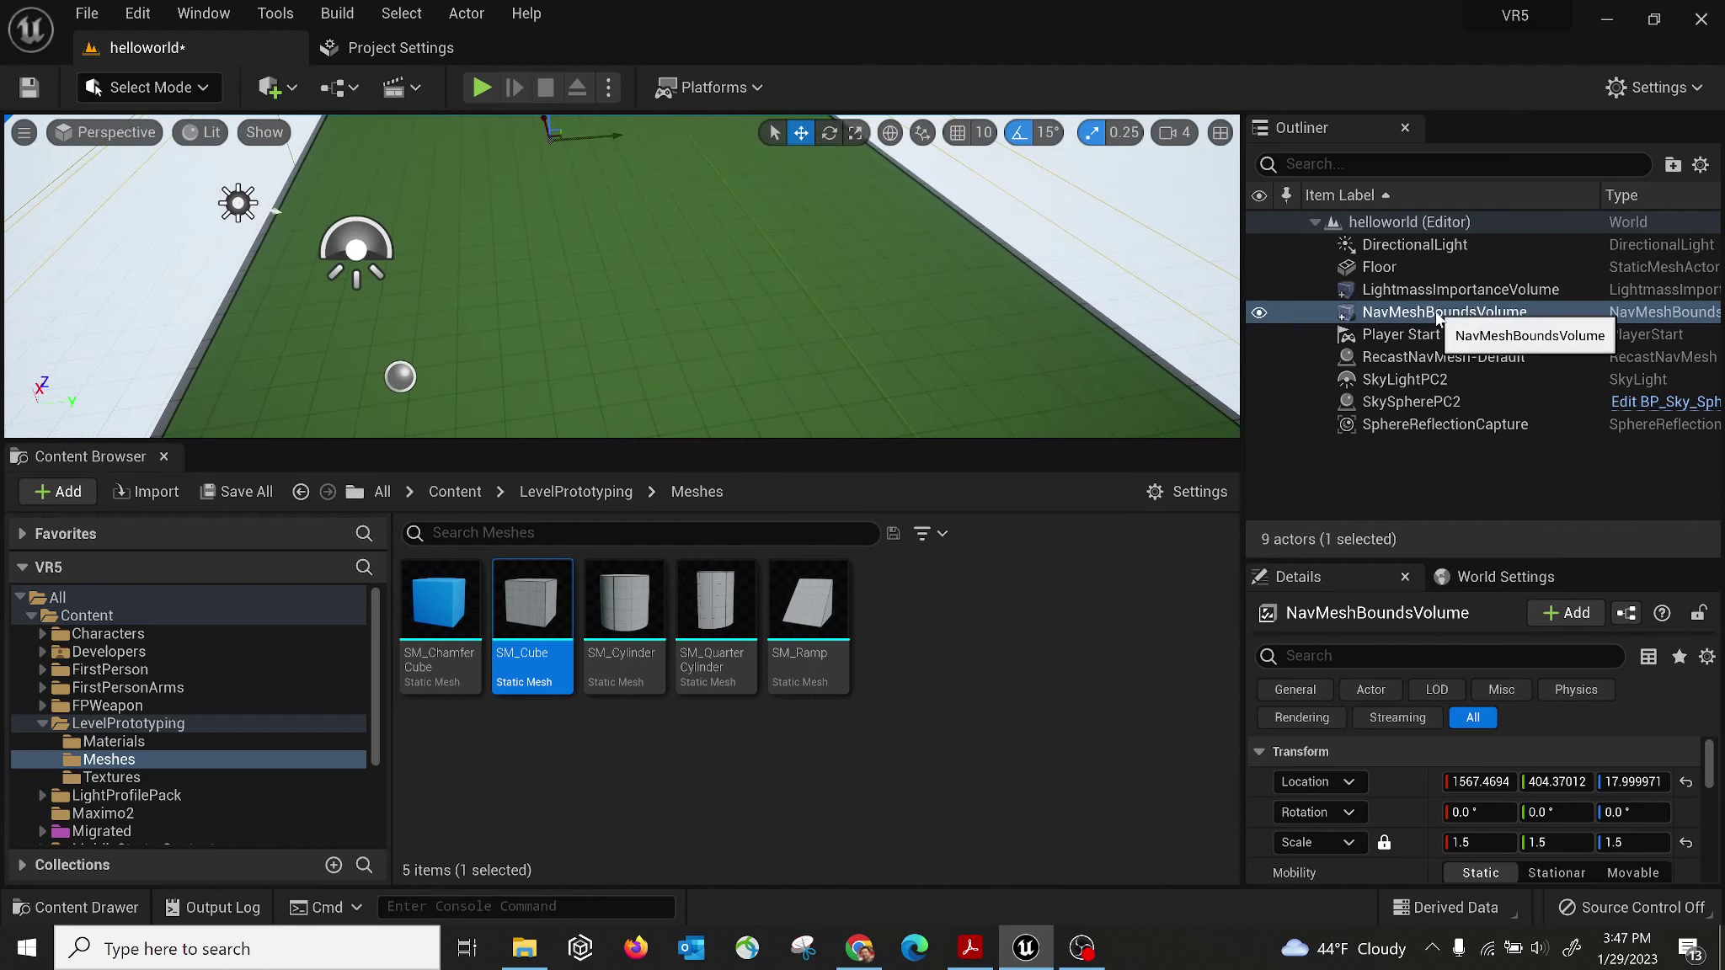
Fit the LightmassImportanceVolume around the floor at about X 1413, Y 431, with a scale of 1.75 in X and 2.0 in Y.
{"action": "mouse_move", "coordinate": [683, 281]}
{"action": "right_mouse_down"}
{"action": "mouse_move", "coordinate": [716, 295]}
{"action": "mouse_move", "coordinate": [674, 305]}
{"action": "mouse_move", "coordinate": [678, 286]}
{"action": "right_mouse_up"}
{"action": "right_click_drag", "start_coordinate": [308, 252], "coordinate": [308, 252]}
{"action": "left_click", "coordinate": [308, 252]}
{"action": "left_click", "coordinate": [309, 252]}
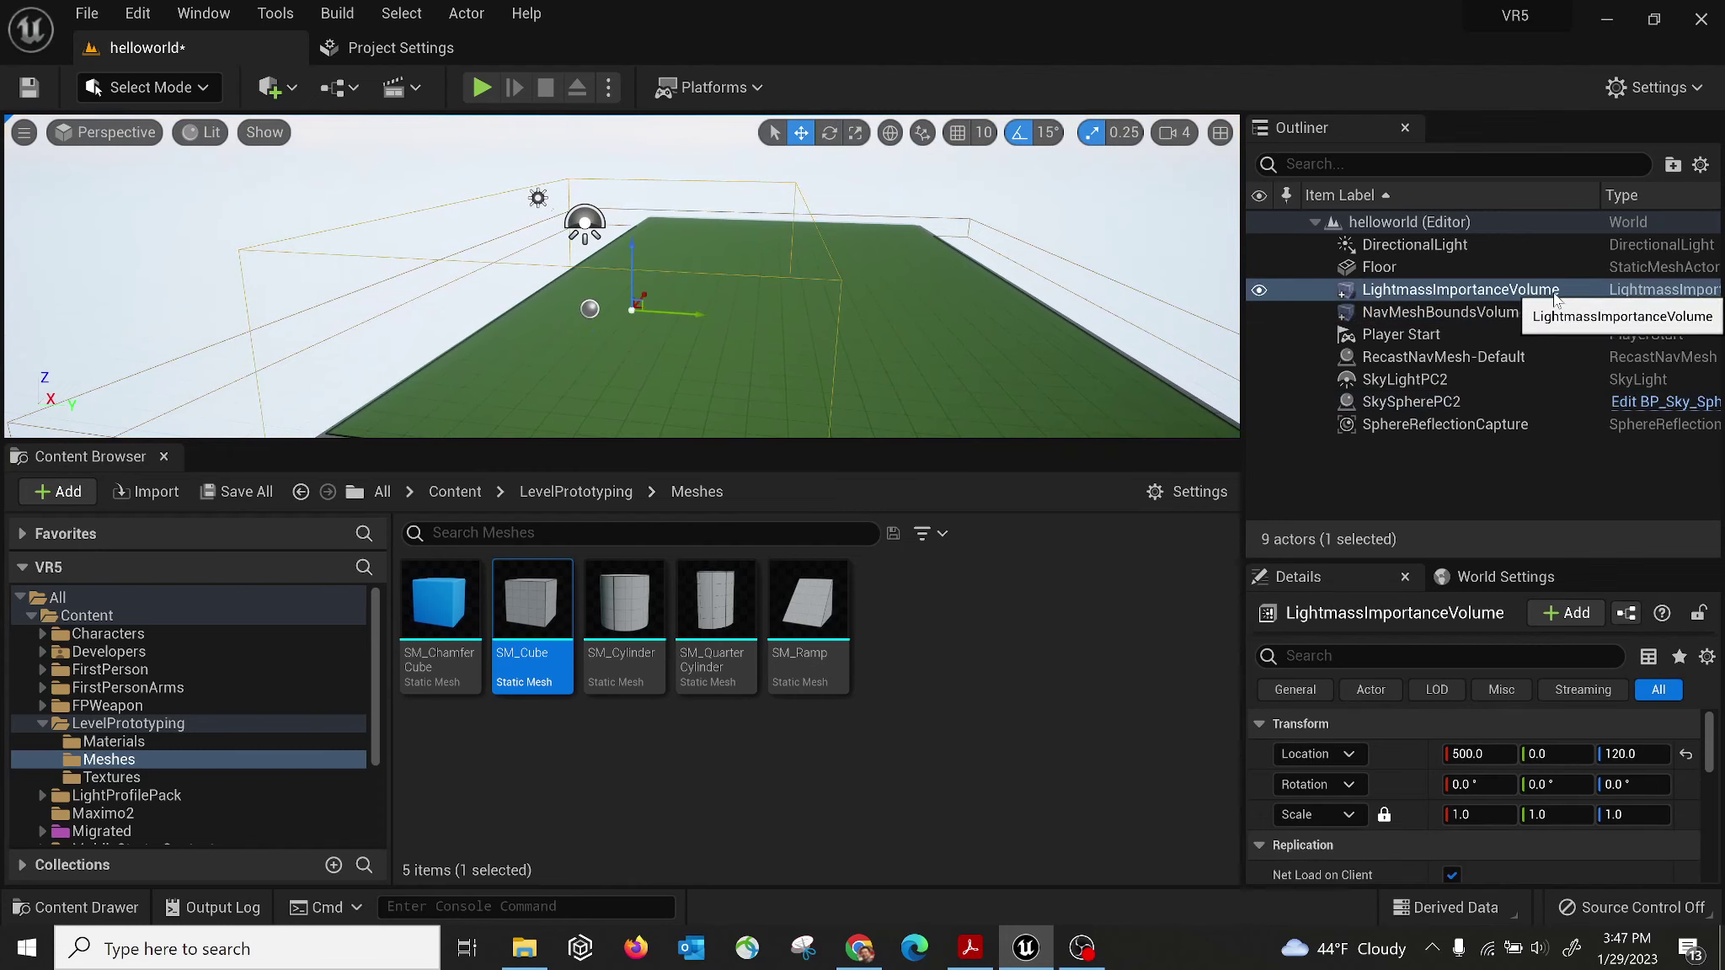
{"action": "right_click_drag", "start_coordinate": [557, 317], "coordinate": [557, 317]}
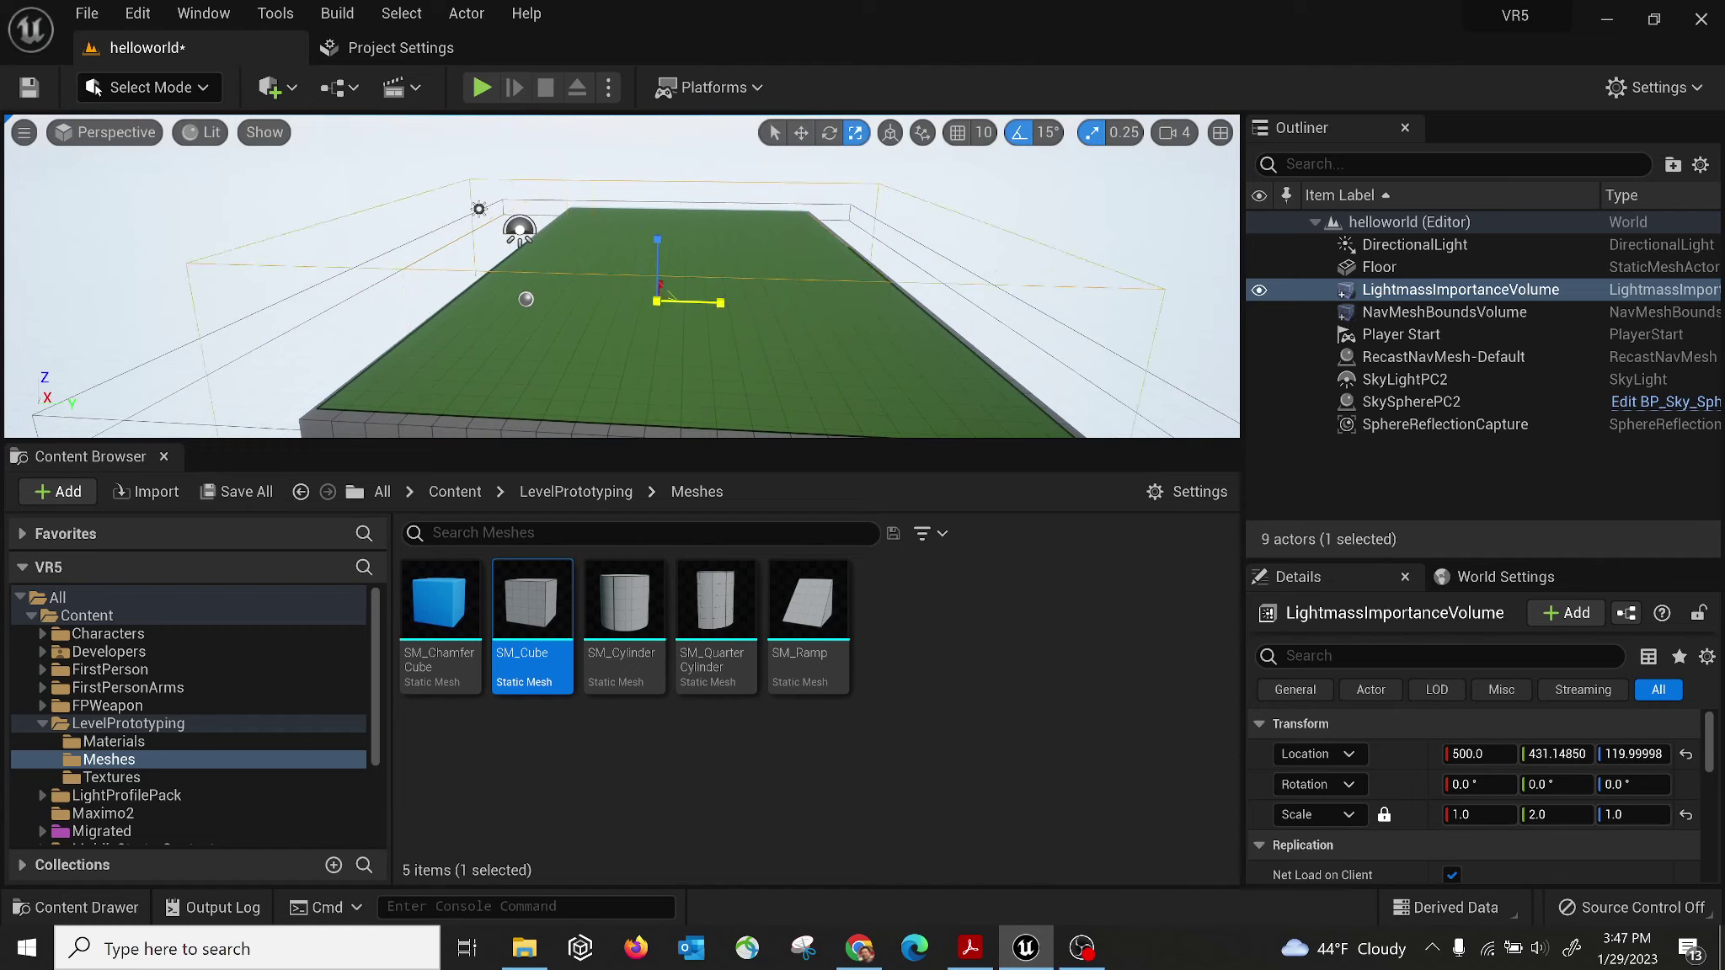
{"action": "right_click_drag", "start_coordinate": [558, 318], "coordinate": [611, 306]}
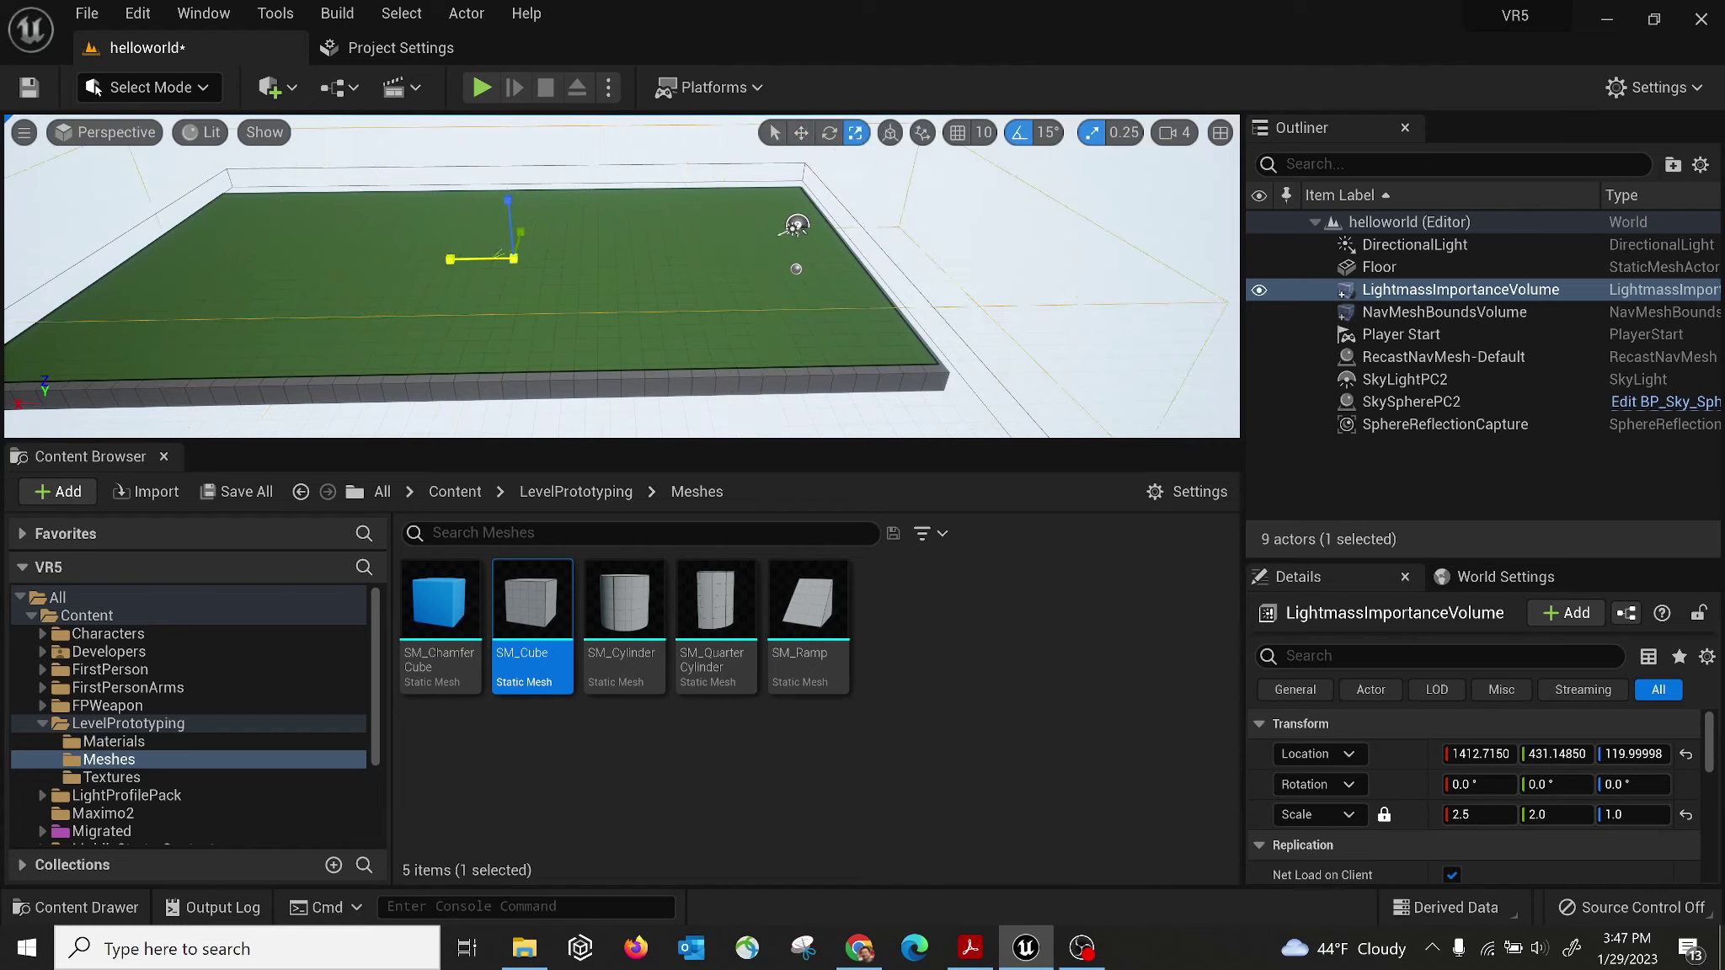
{"action": "right_click_drag", "start_coordinate": [610, 306], "coordinate": [610, 306]}
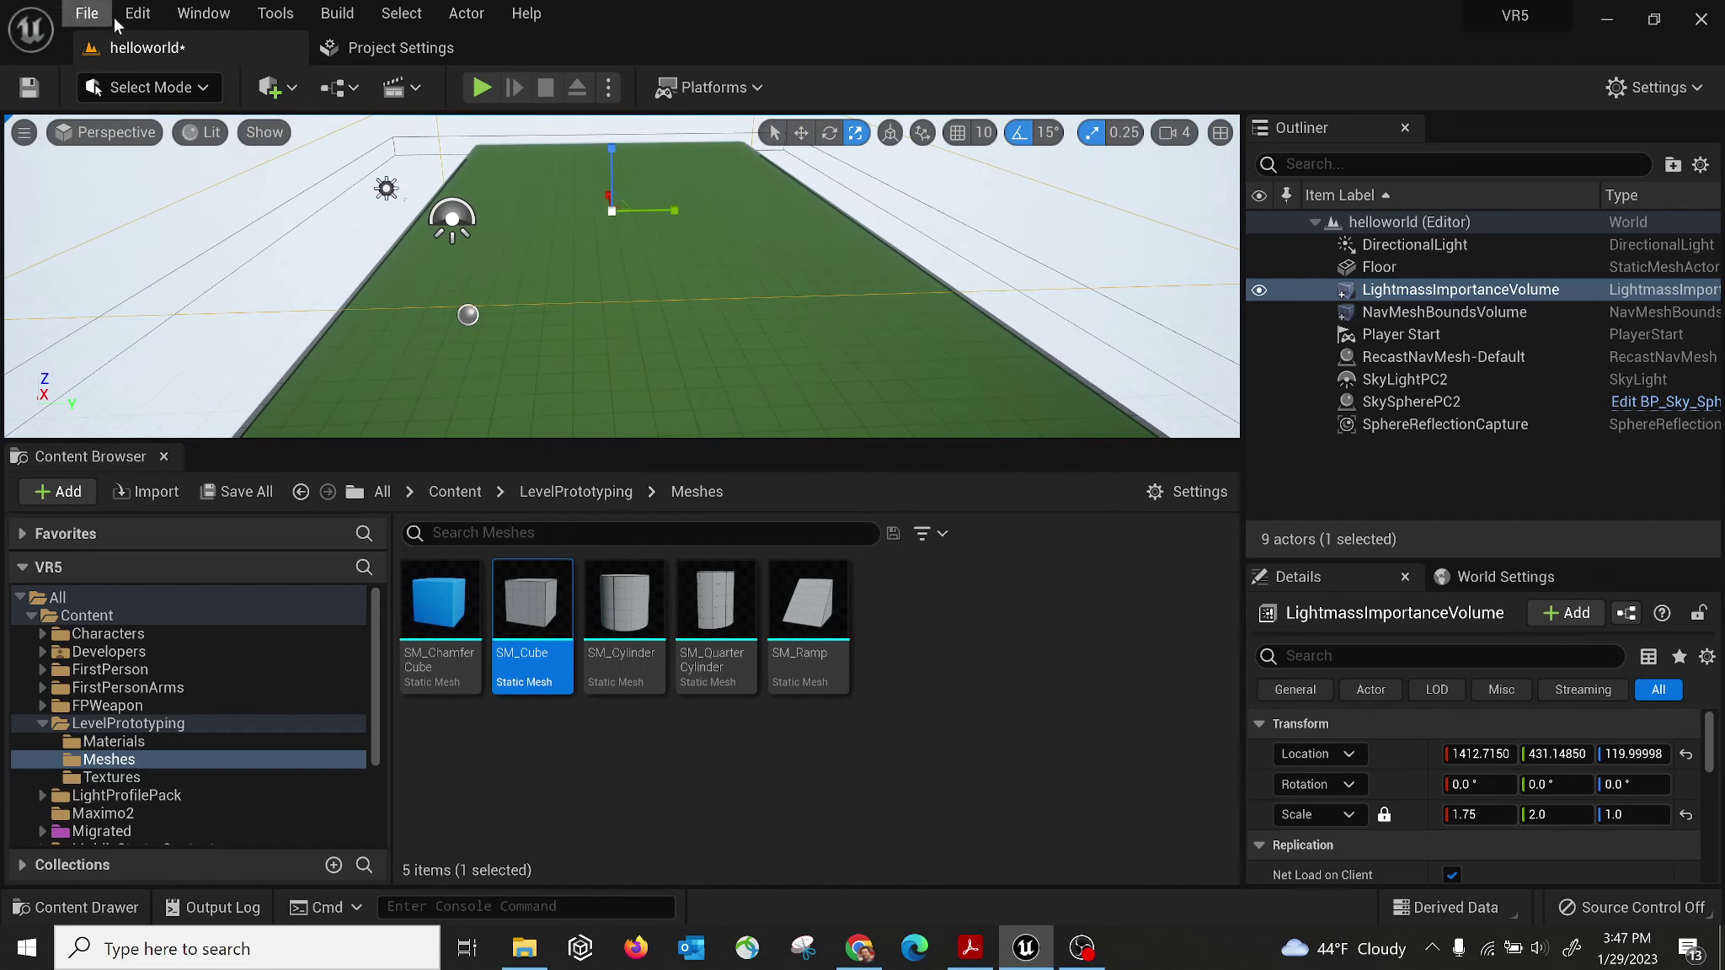
Save all changes to the helloworld level and the project.
{"action": "left_click", "coordinate": [92, 24]}
{"action": "mouse_move", "coordinate": [170, 179]}
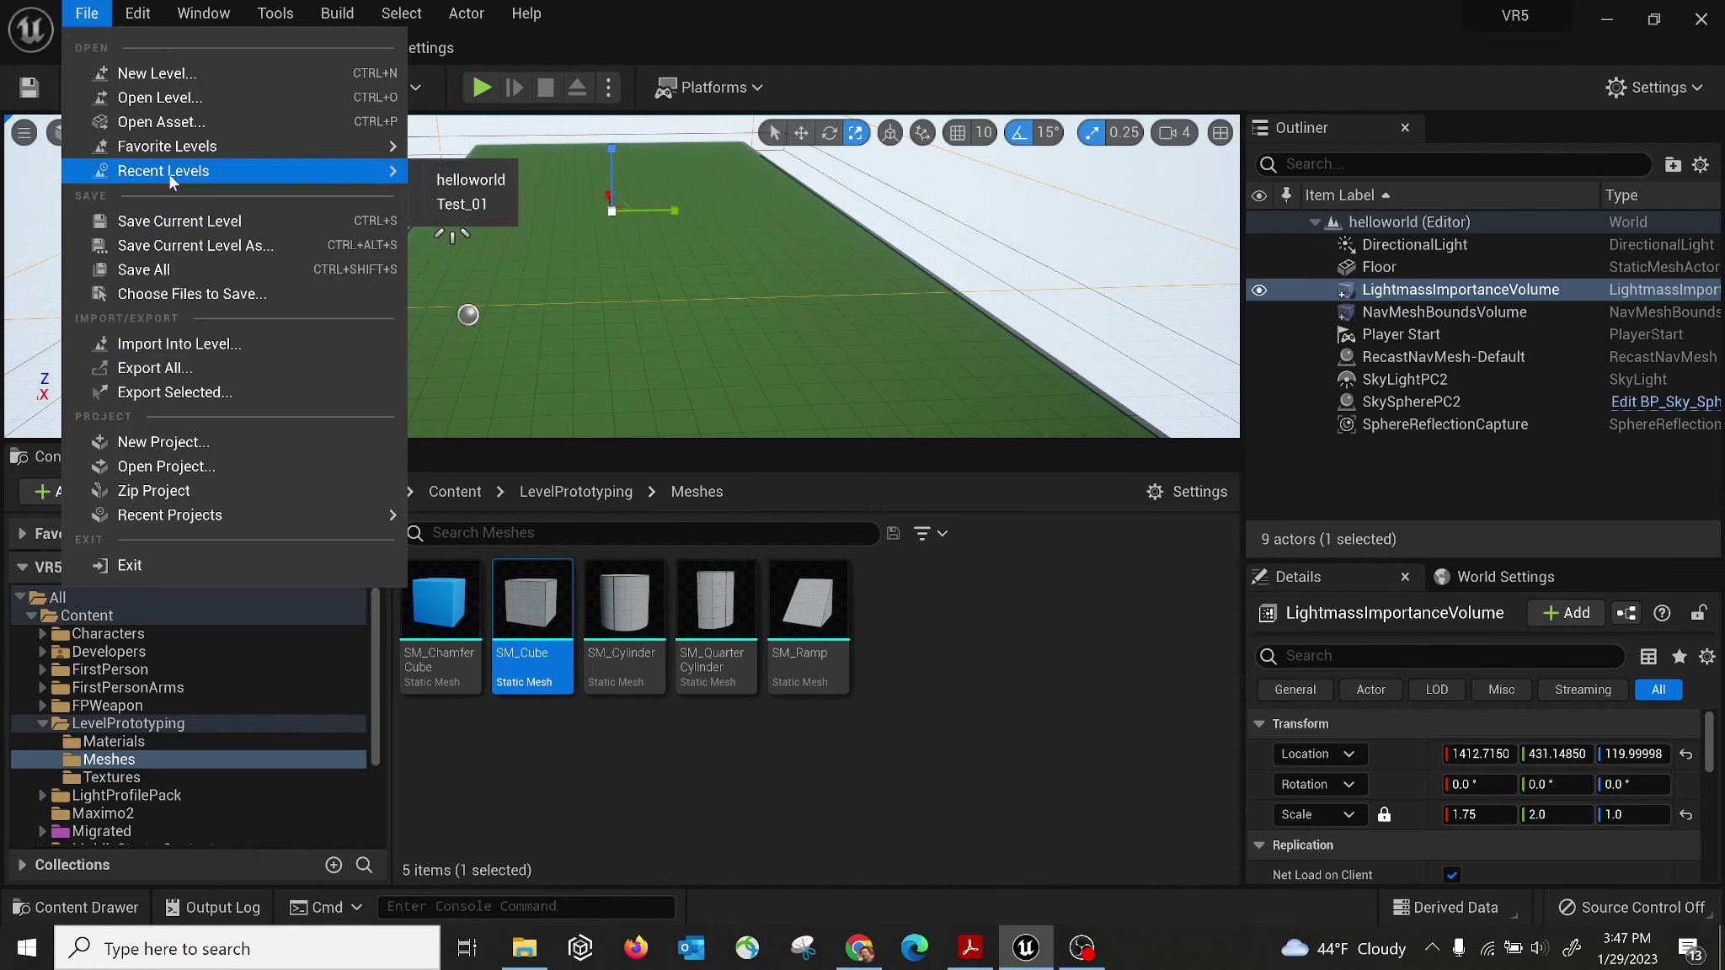
{"action": "left_click", "coordinate": [144, 269]}
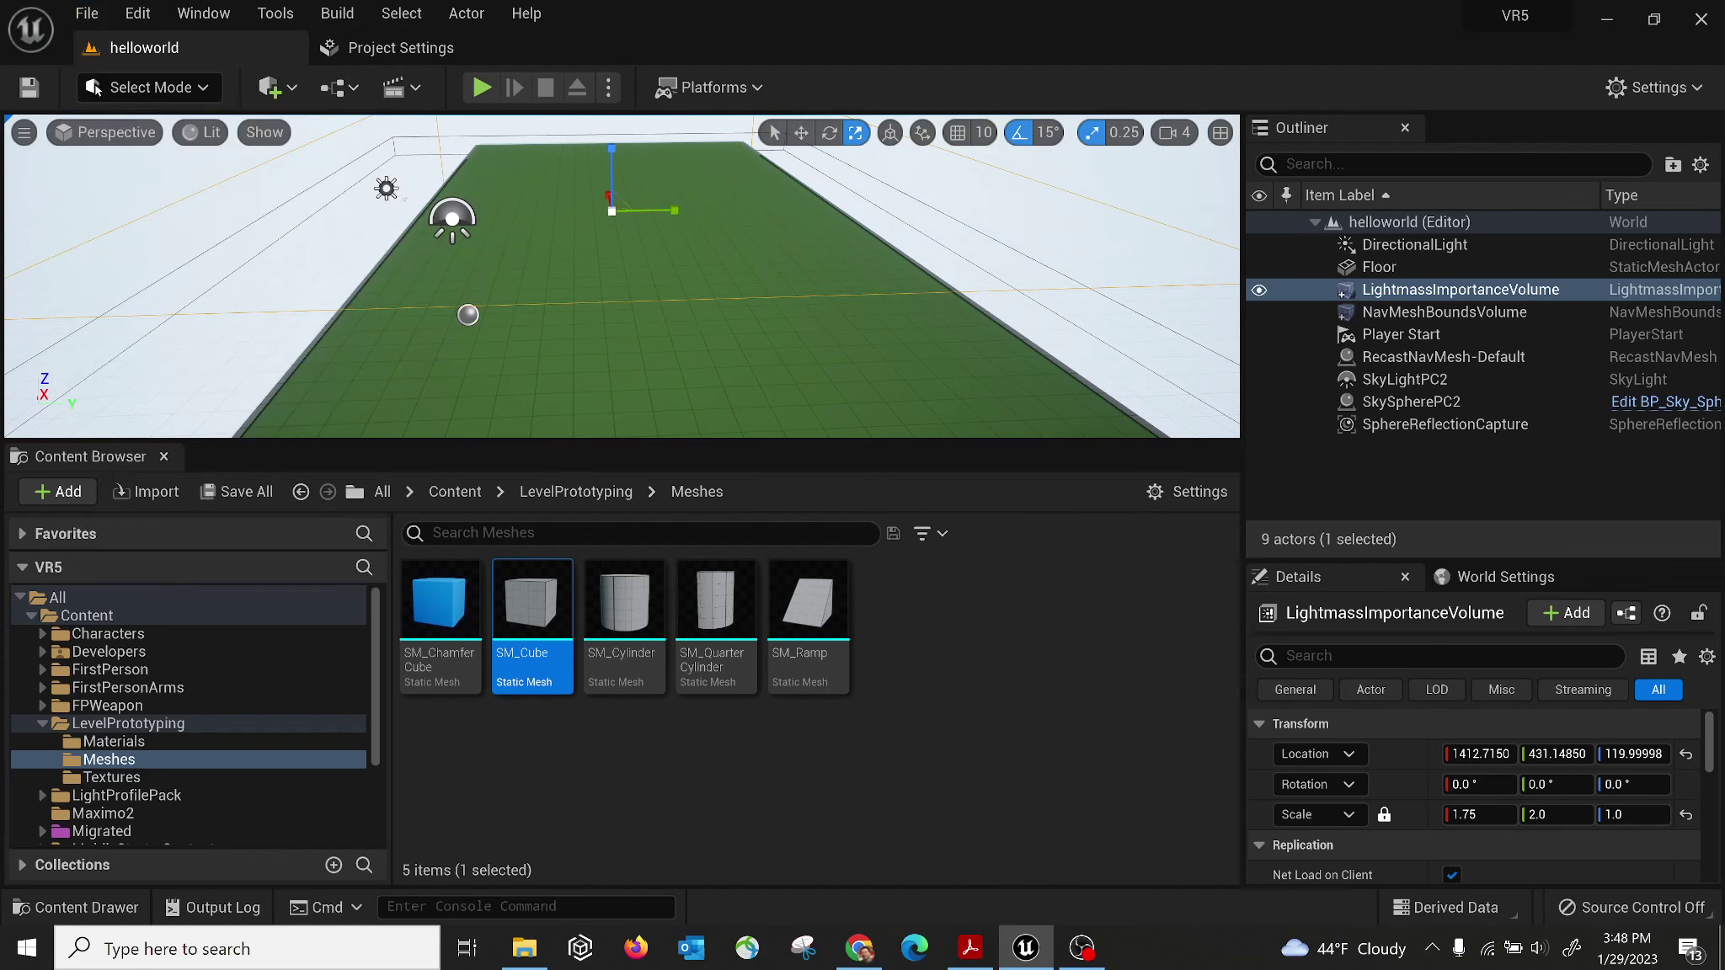
Select the Player Start and frame it in the viewport to examine its position on the floor.
{"action": "left_click", "coordinate": [166, 176]}
{"action": "right_click_drag", "start_coordinate": [607, 288], "coordinate": [606, 288]}
{"action": "key", "text": "w"}
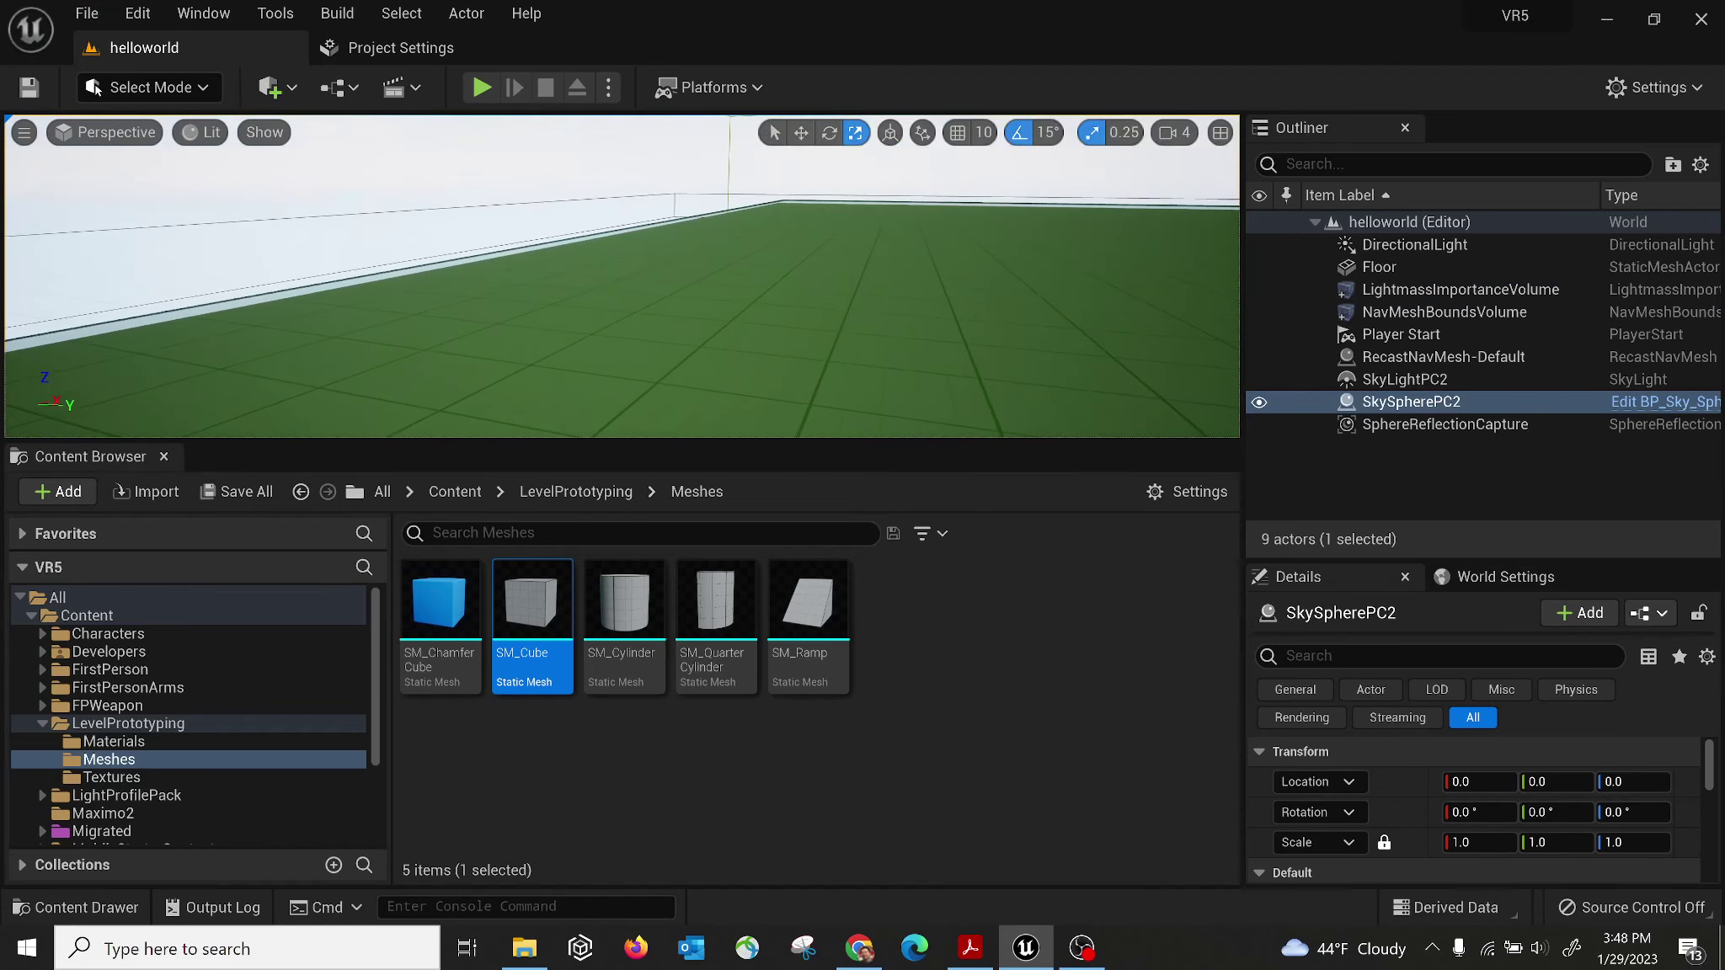
{"action": "right_click_drag", "start_coordinate": [740, 324], "coordinate": [740, 324]}
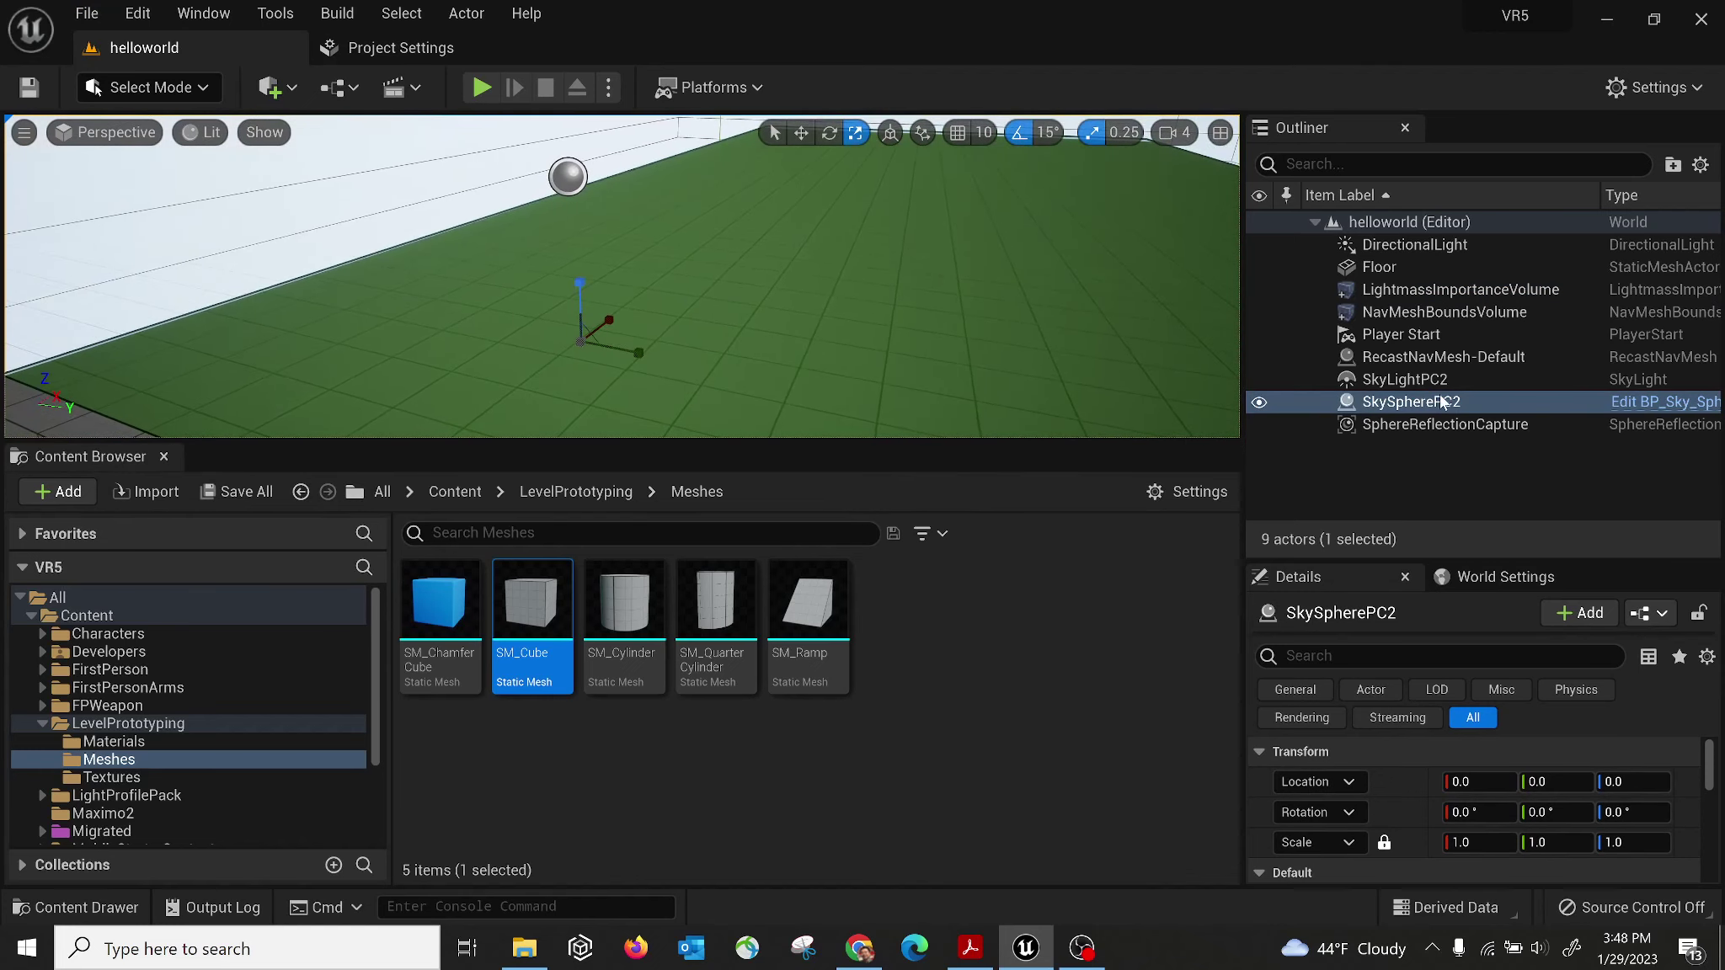
{"action": "left_click", "coordinate": [1416, 339]}
{"action": "key", "text": "f"}
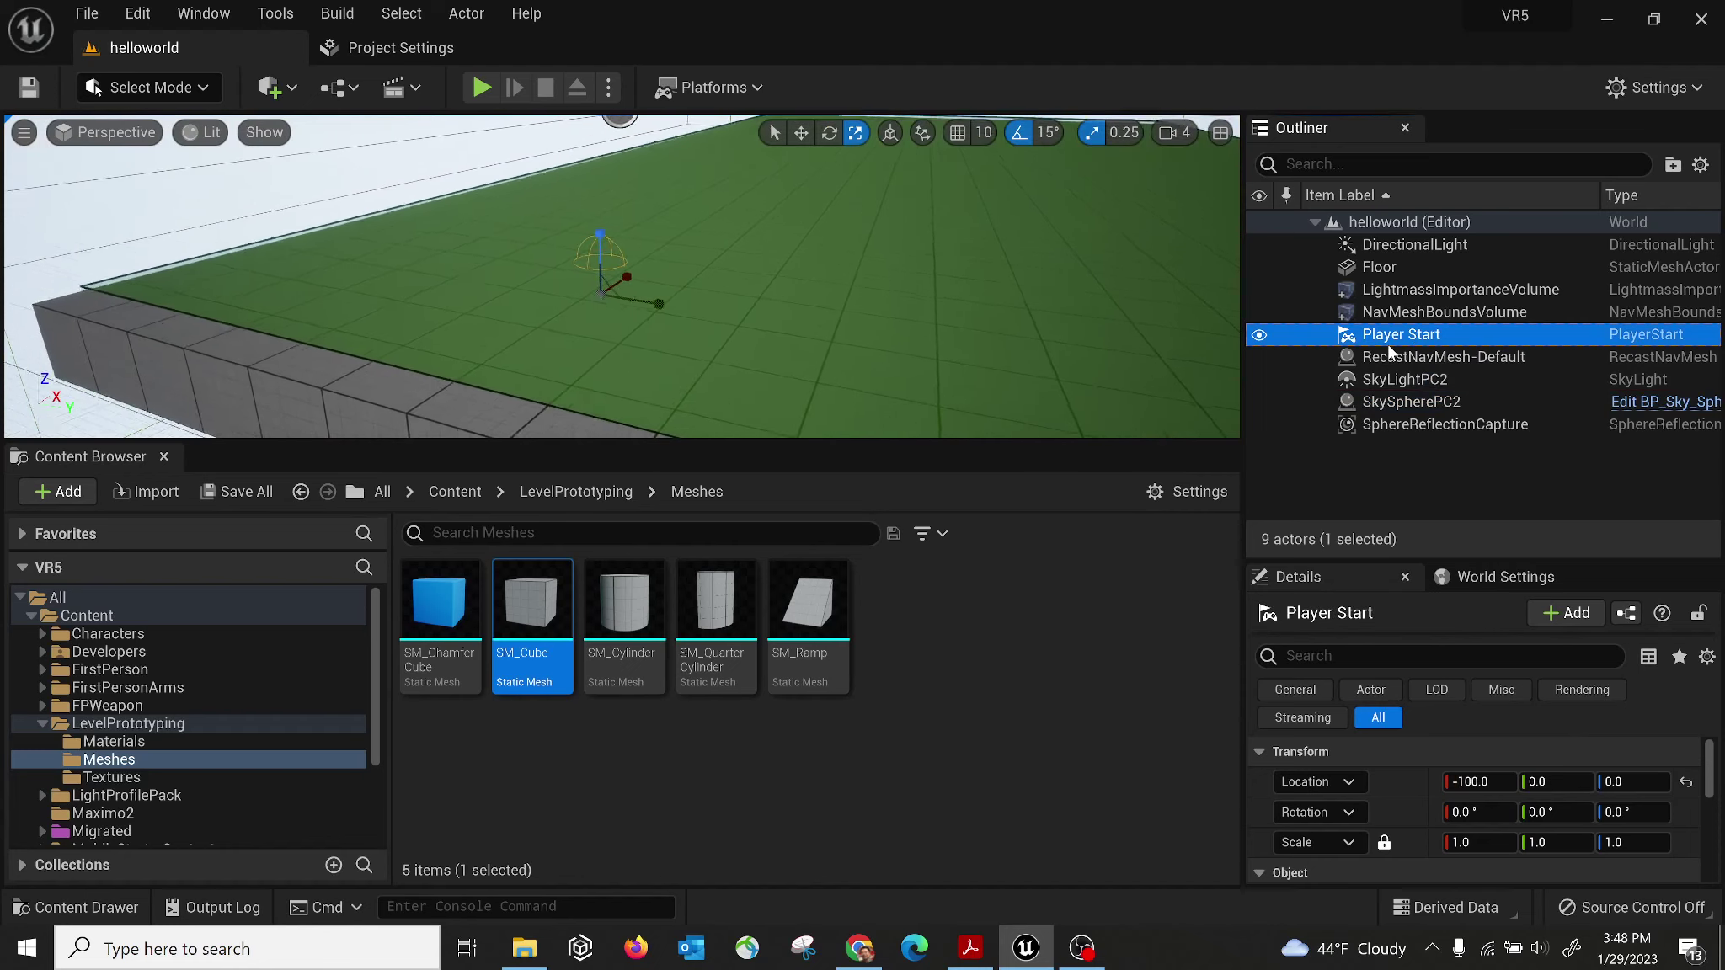
{"action": "right_click_drag", "start_coordinate": [589, 357], "coordinate": [590, 357]}
{"action": "right_click_drag", "start_coordinate": [694, 382], "coordinate": [694, 383]}
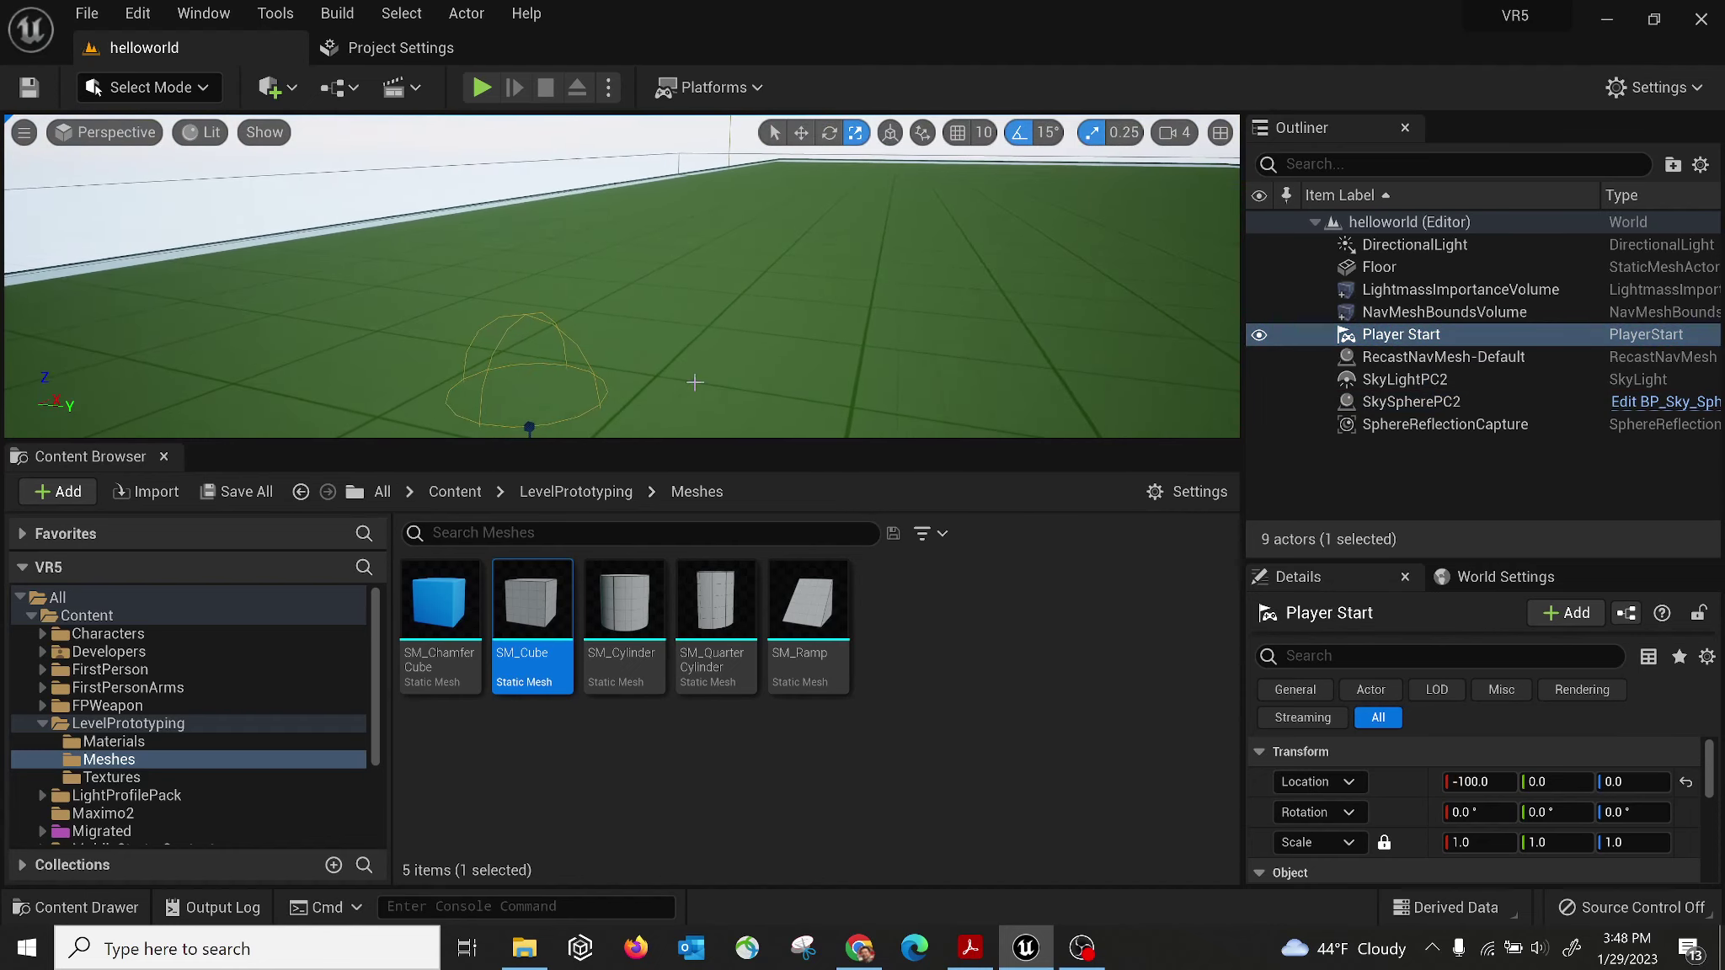
Check the GameMode Override choices in the World Settings and play-test the level with the first-person mode.
{"action": "left_click", "coordinate": [1488, 581]}
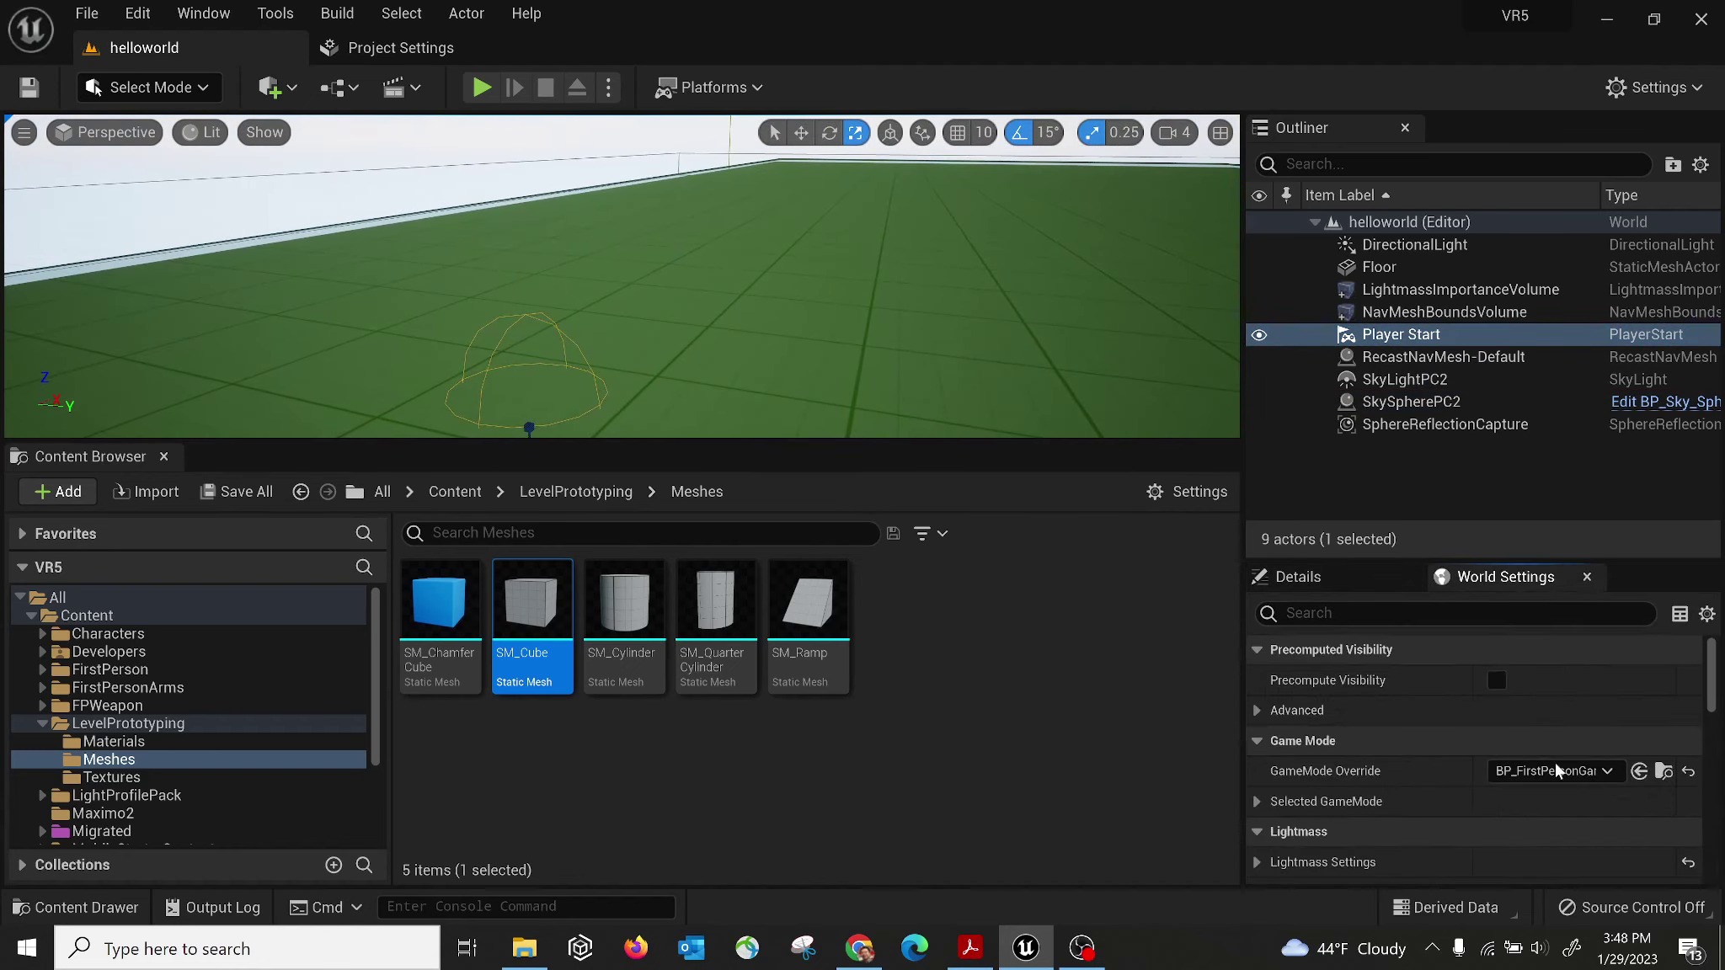
{"action": "left_click", "coordinate": [1547, 771]}
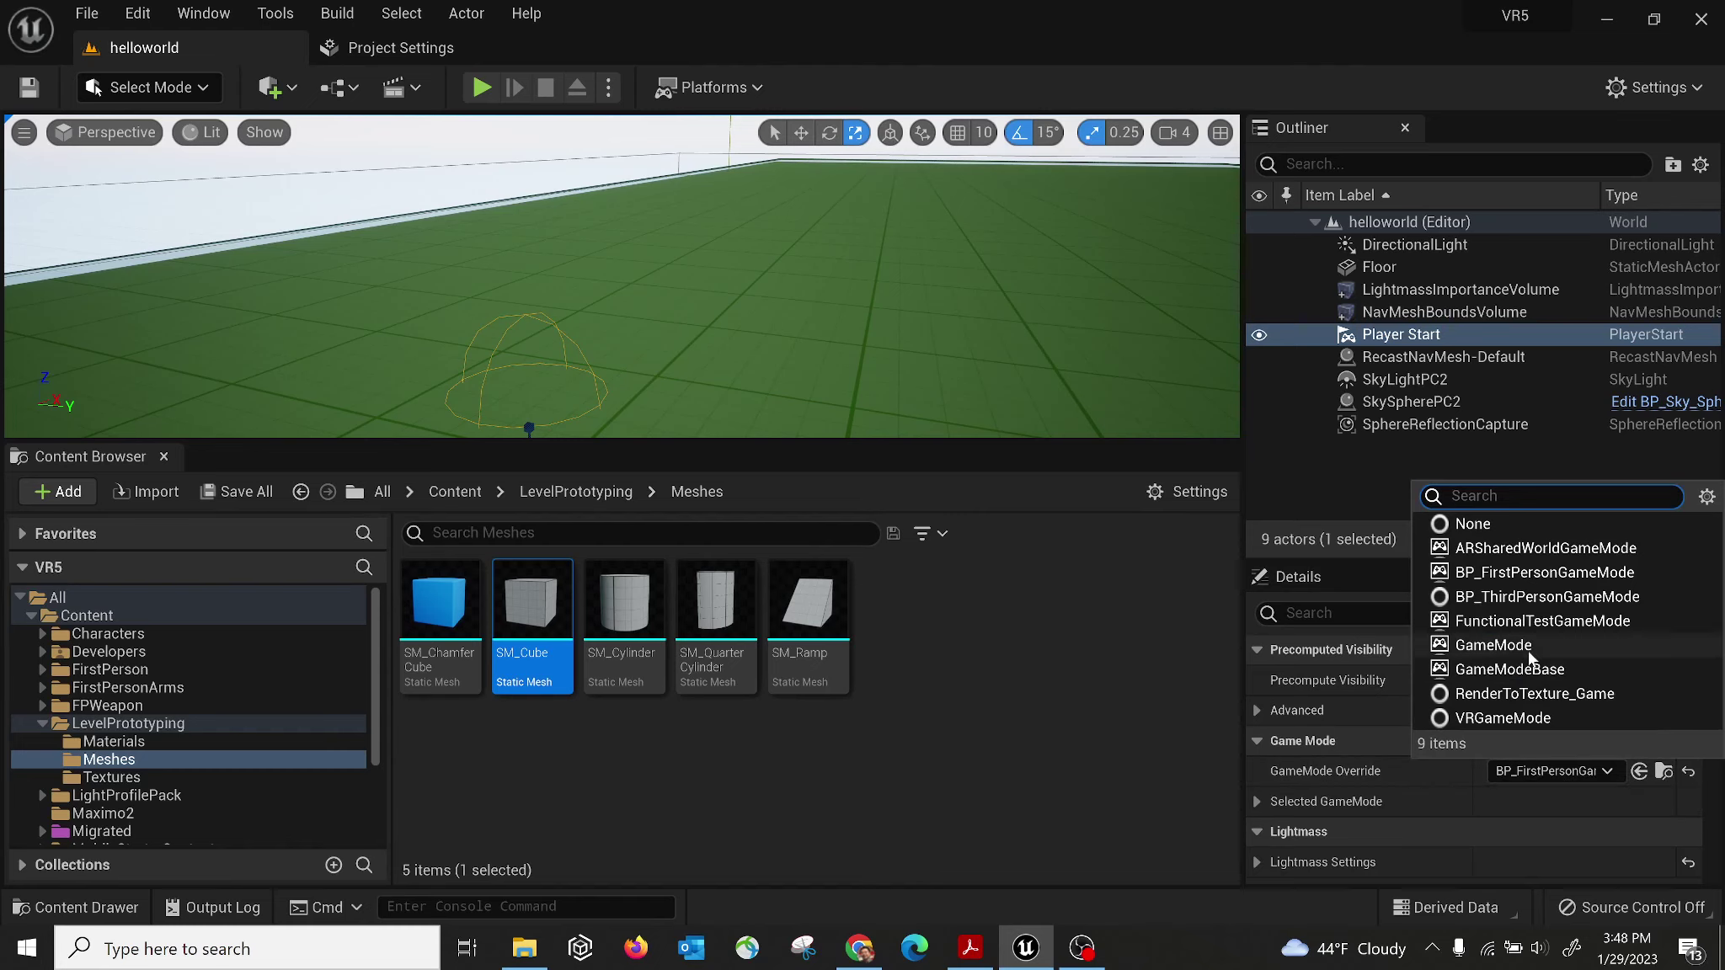
{"action": "left_click", "coordinate": [1531, 768]}
{"action": "left_click", "coordinate": [481, 87]}
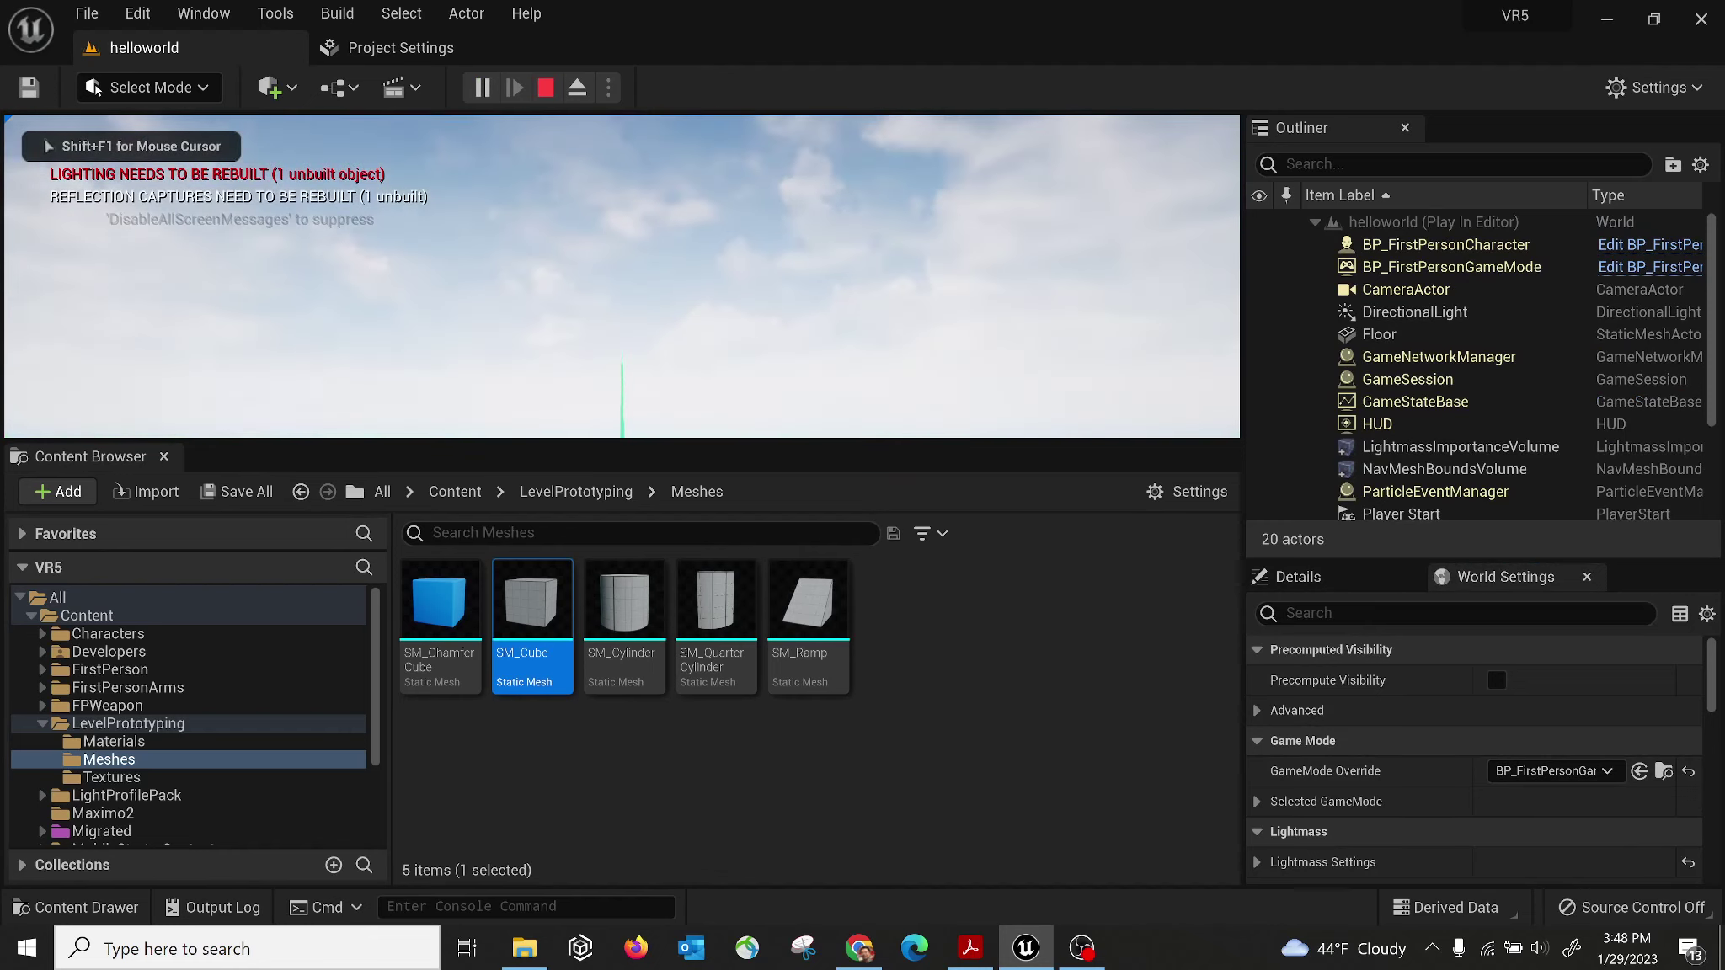
{"action": "key", "text": "Escape"}
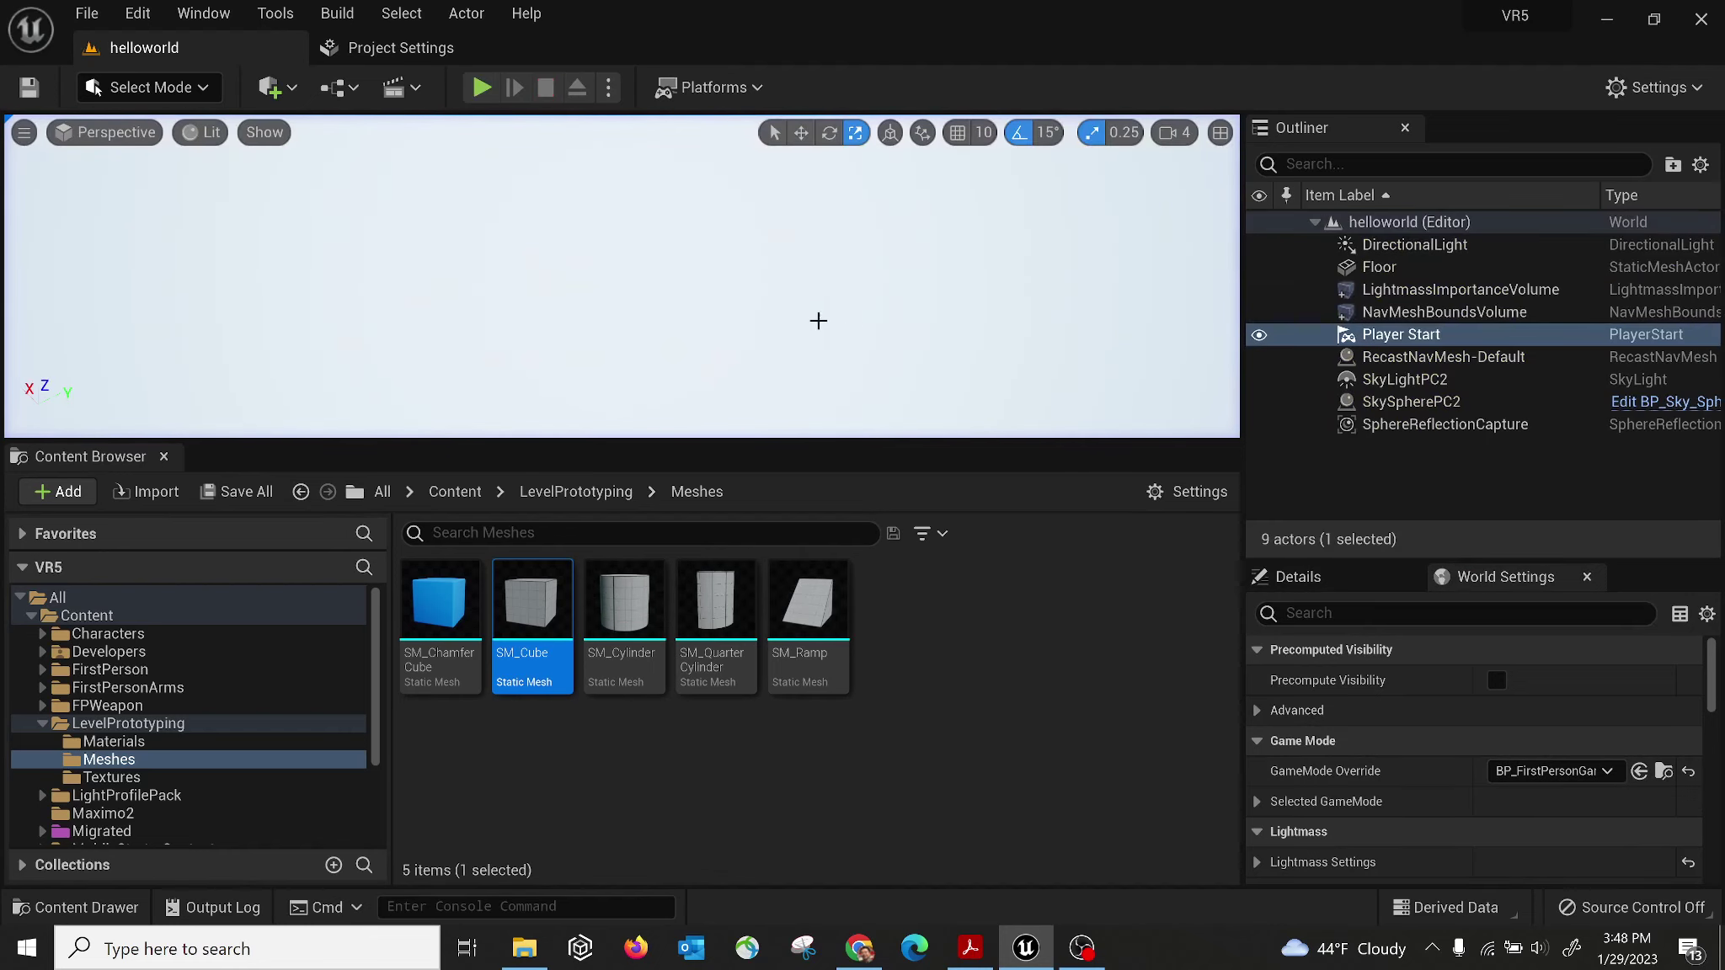
Raise the Player Start clear of the floor surface and play-test the level in first person.
{"action": "double_click", "coordinate": [1347, 337]}
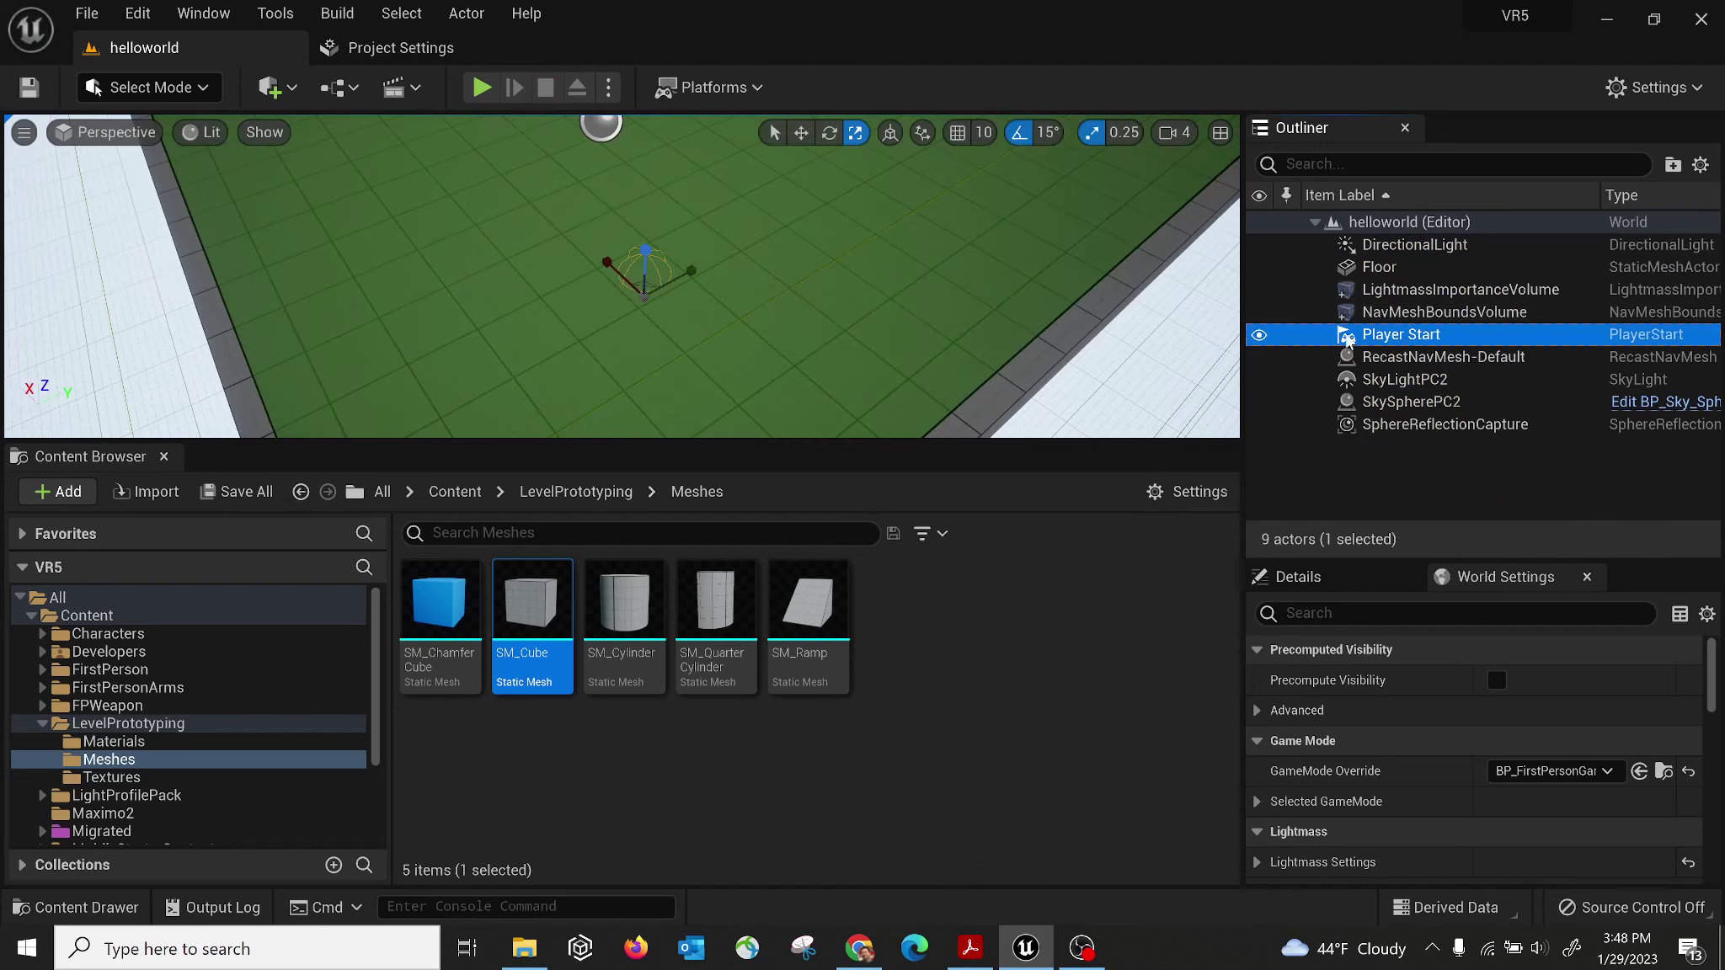
{"action": "right_click_drag", "start_coordinate": [794, 368], "coordinate": [793, 372]}
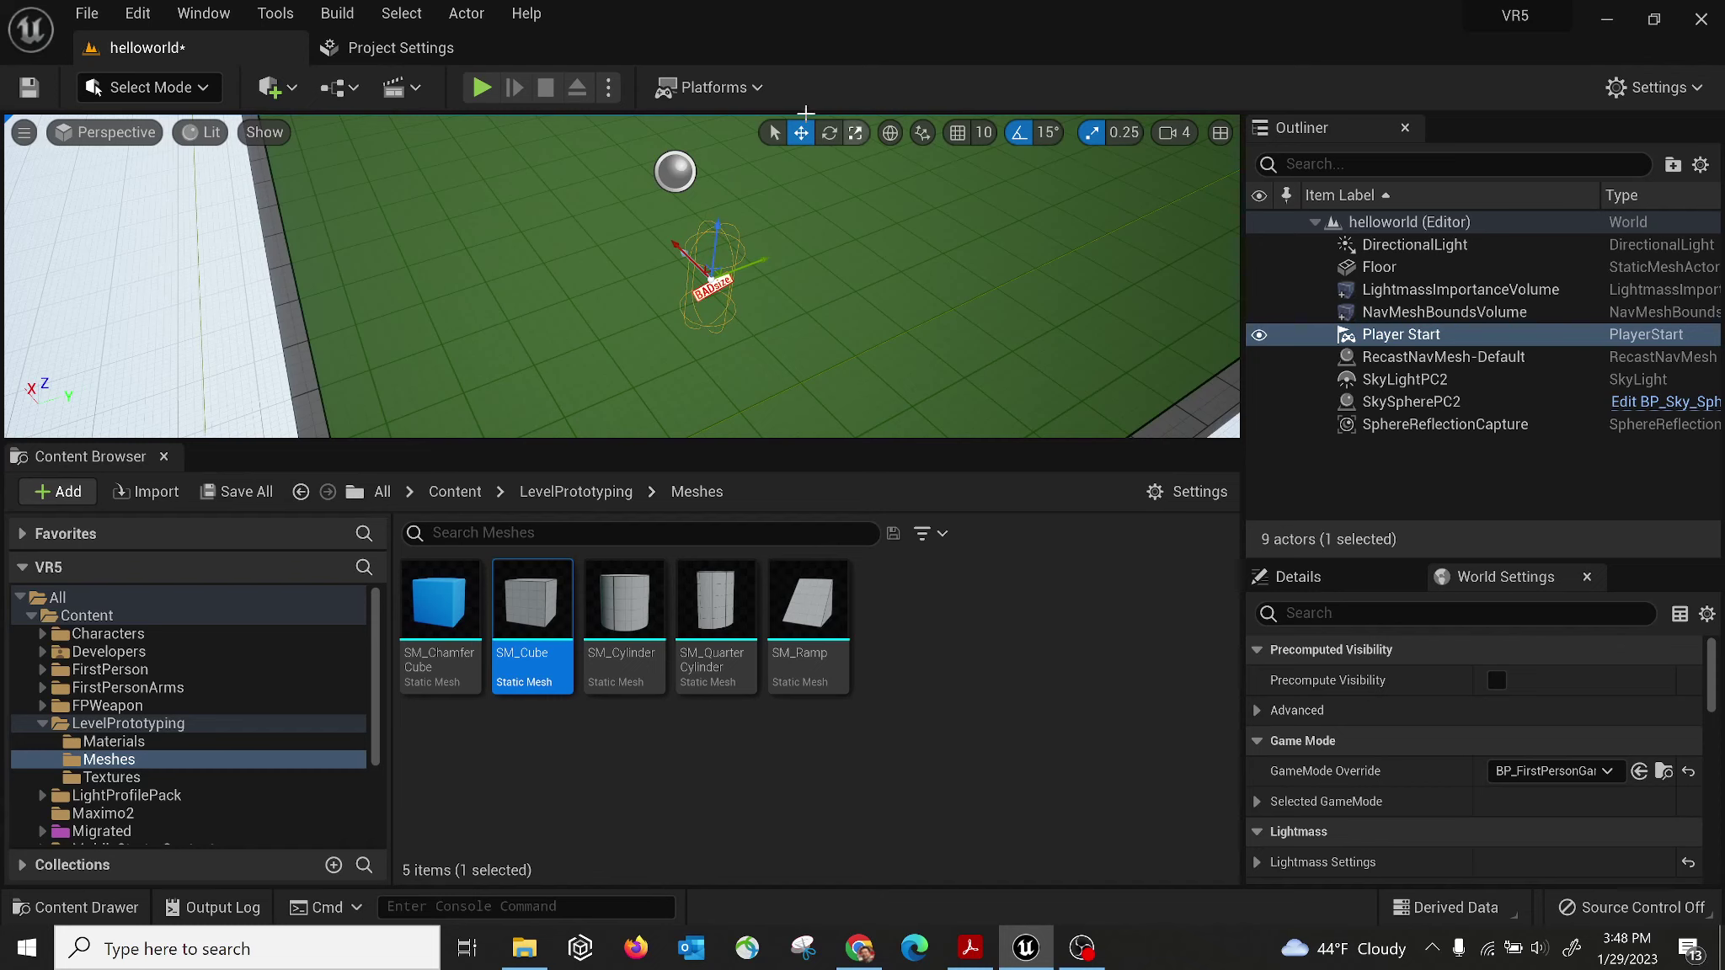
{"action": "left_click", "coordinate": [481, 86]}
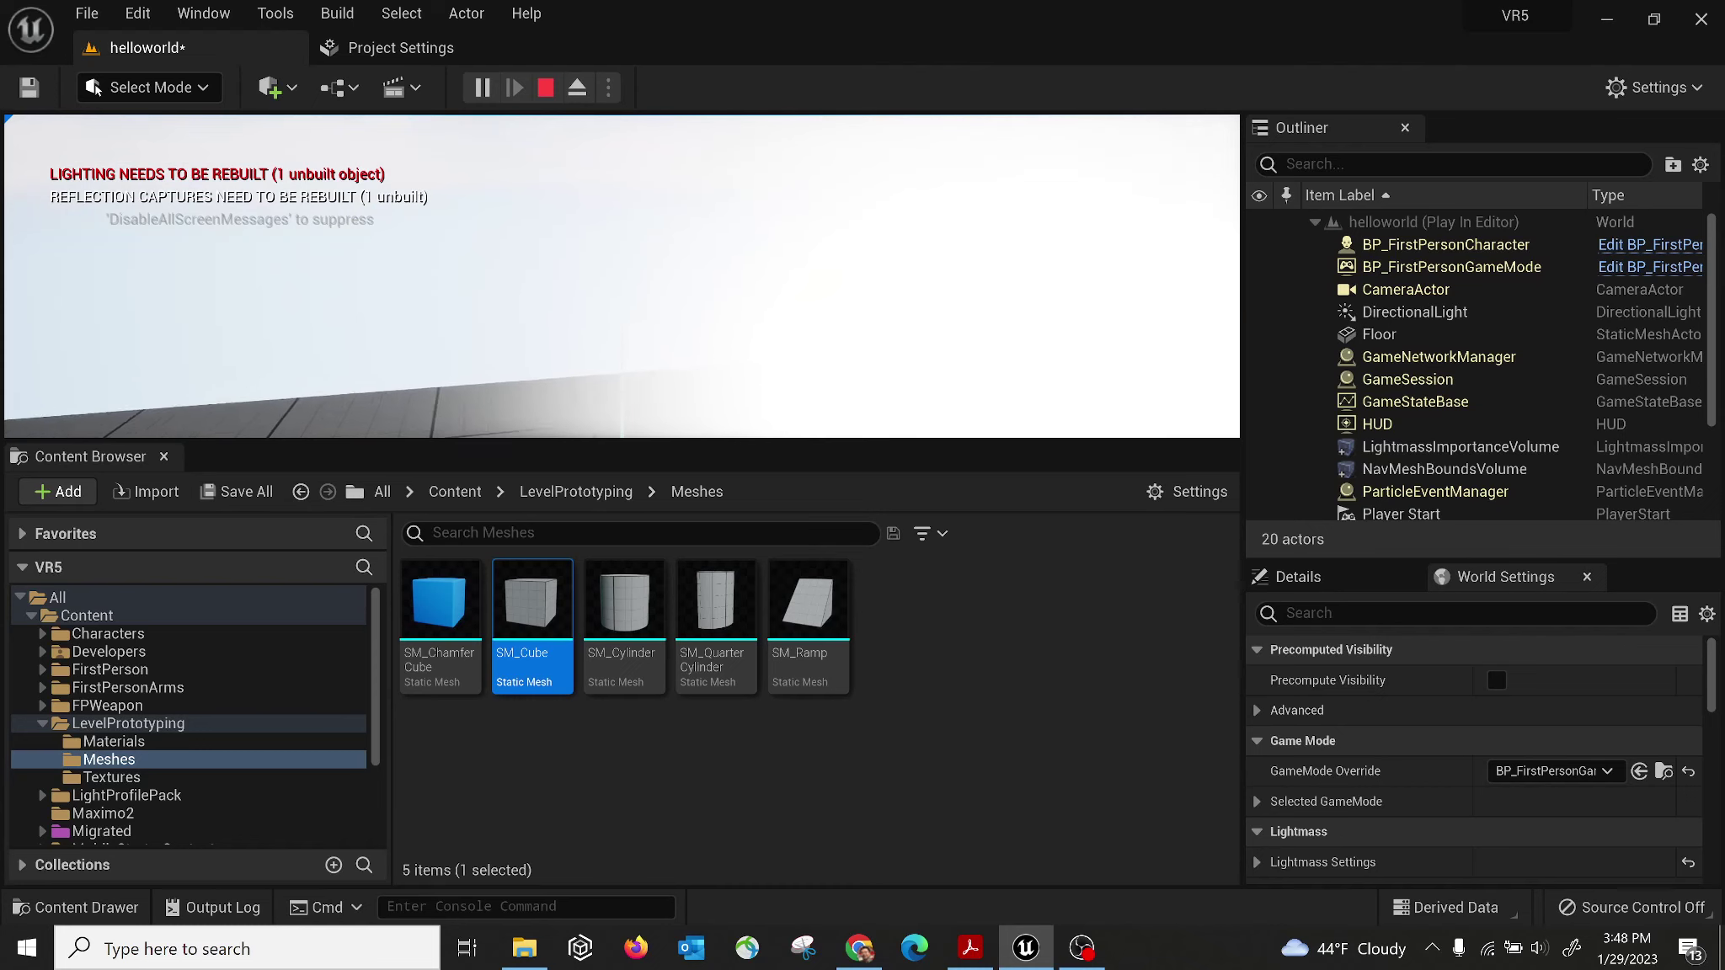
{"action": "key", "text": "Escape"}
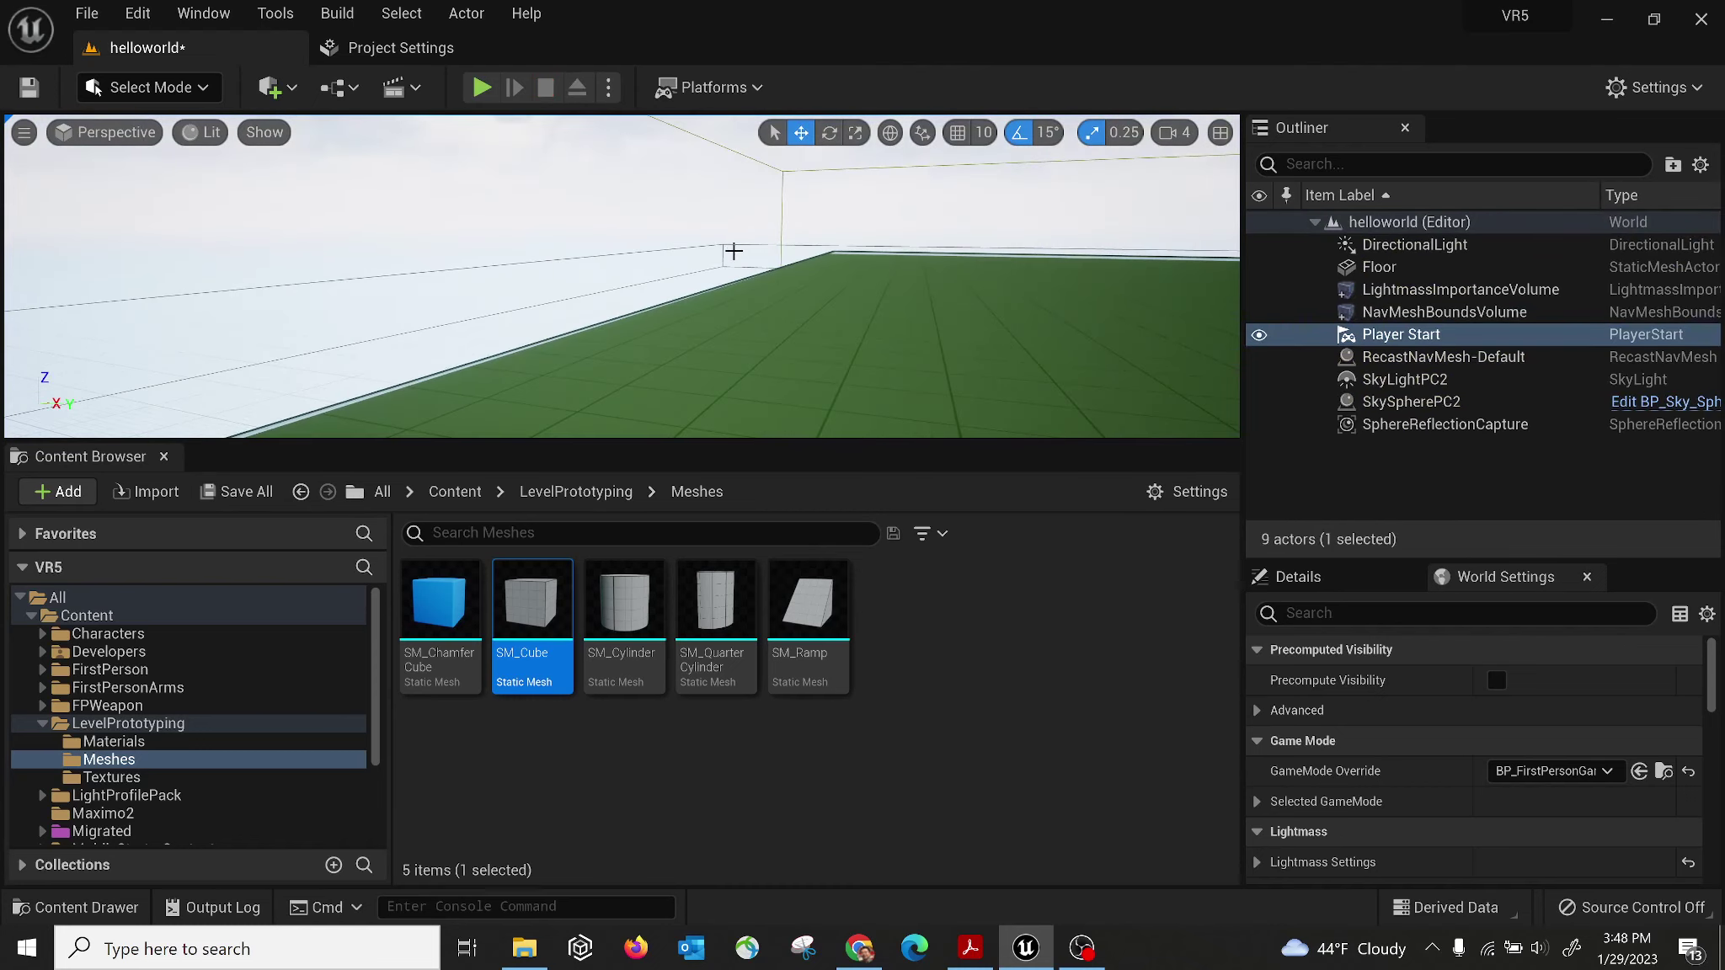
Hide the green navigation mesh display and build the level's reflection captures.
{"action": "right_click_drag", "start_coordinate": [621, 276], "coordinate": [783, 240]}
{"action": "left_click", "coordinate": [572, 261]}
{"action": "right_click_drag", "start_coordinate": [358, 200], "coordinate": [509, 262]}
{"action": "key", "text": "s"}
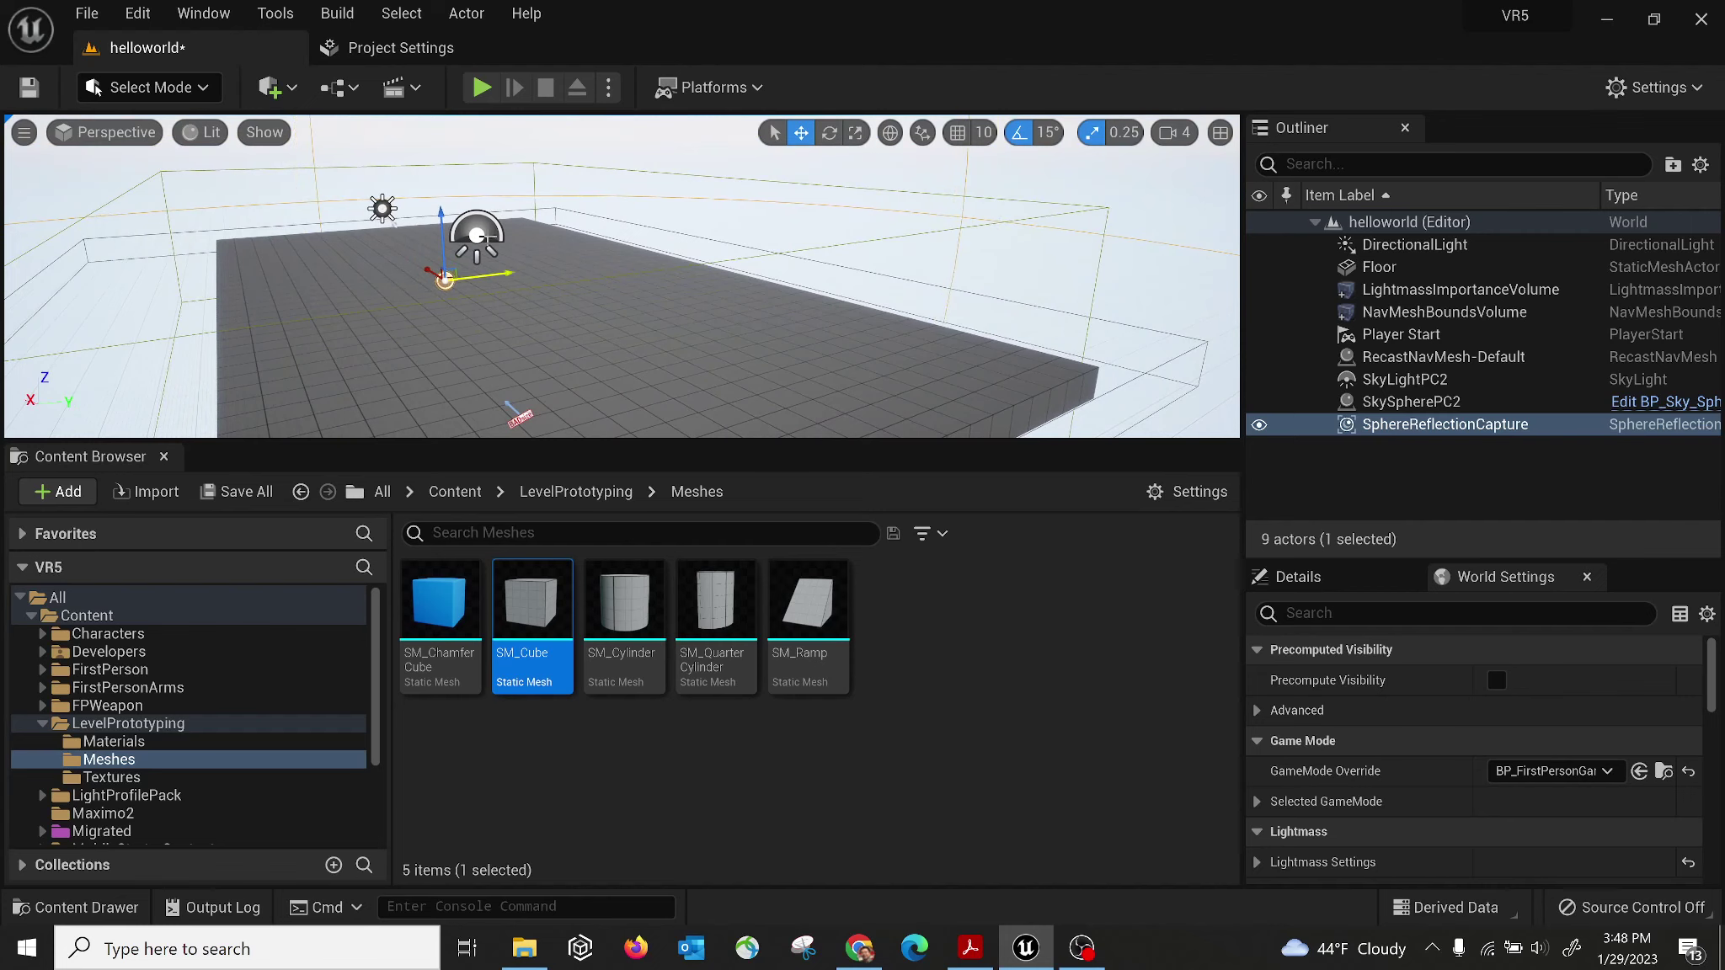
{"action": "left_click", "coordinate": [341, 16]}
{"action": "left_click", "coordinate": [469, 271]}
Play-test the level in first person with the rebuilt reflection captures, and end the session.
{"action": "left_click", "coordinate": [482, 88]}
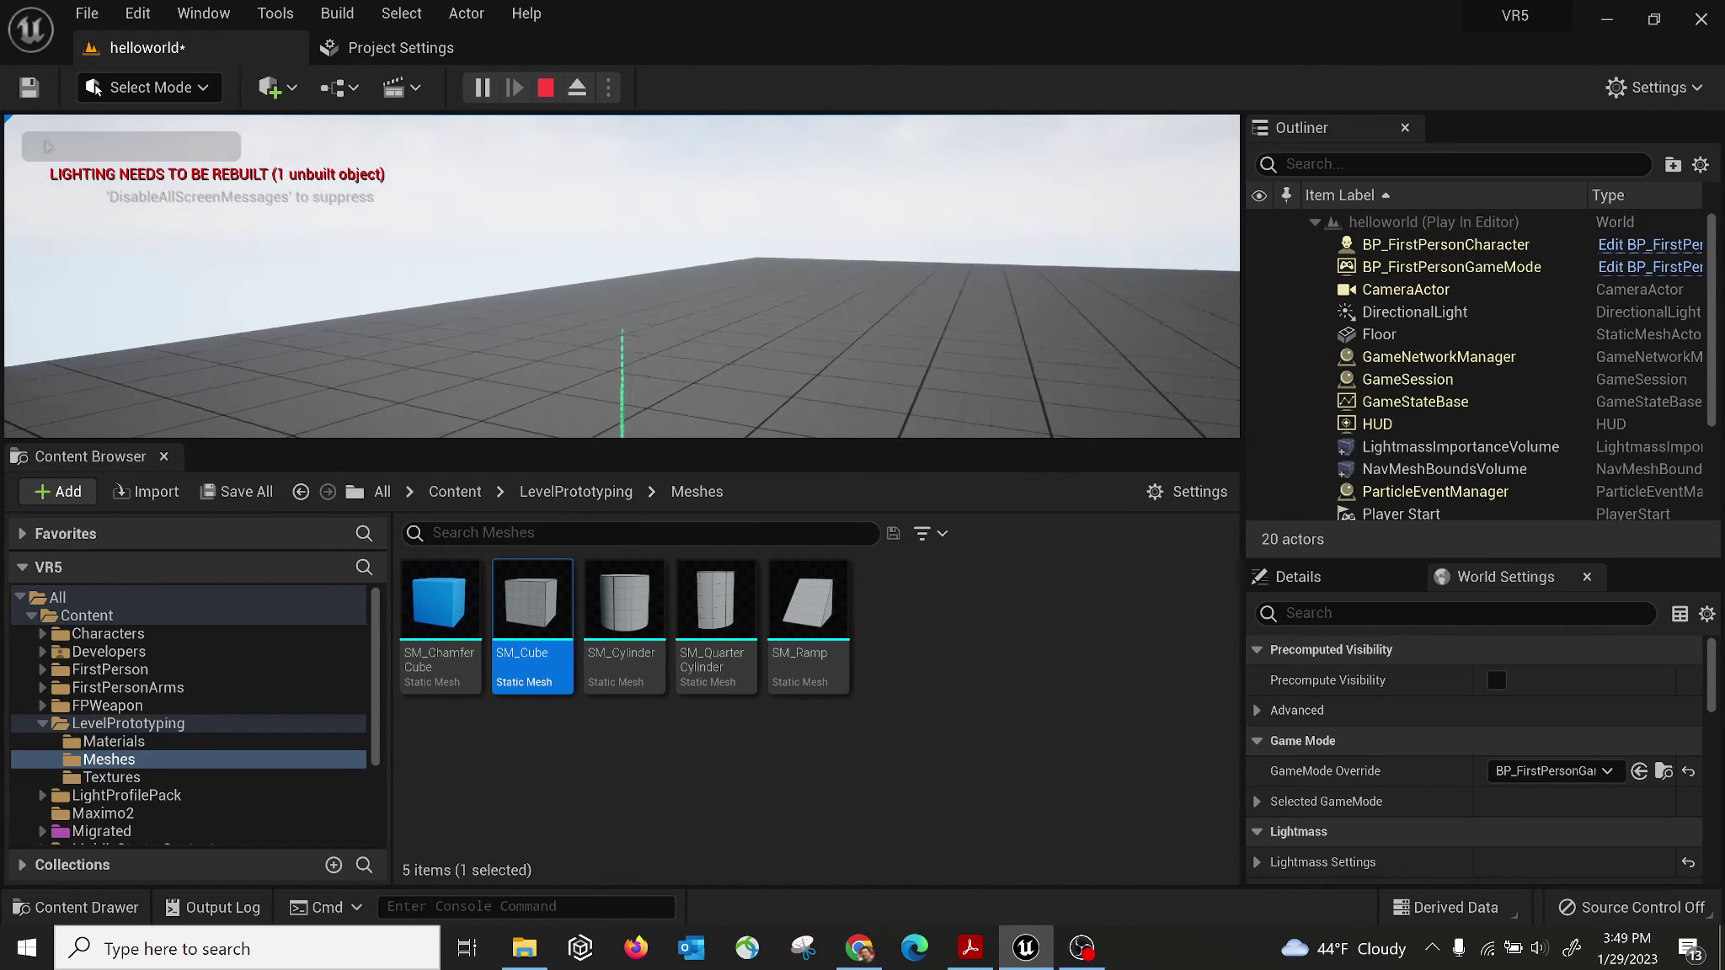
{"action": "key", "text": "shift+F1"}
{"action": "key", "text": "Escape"}
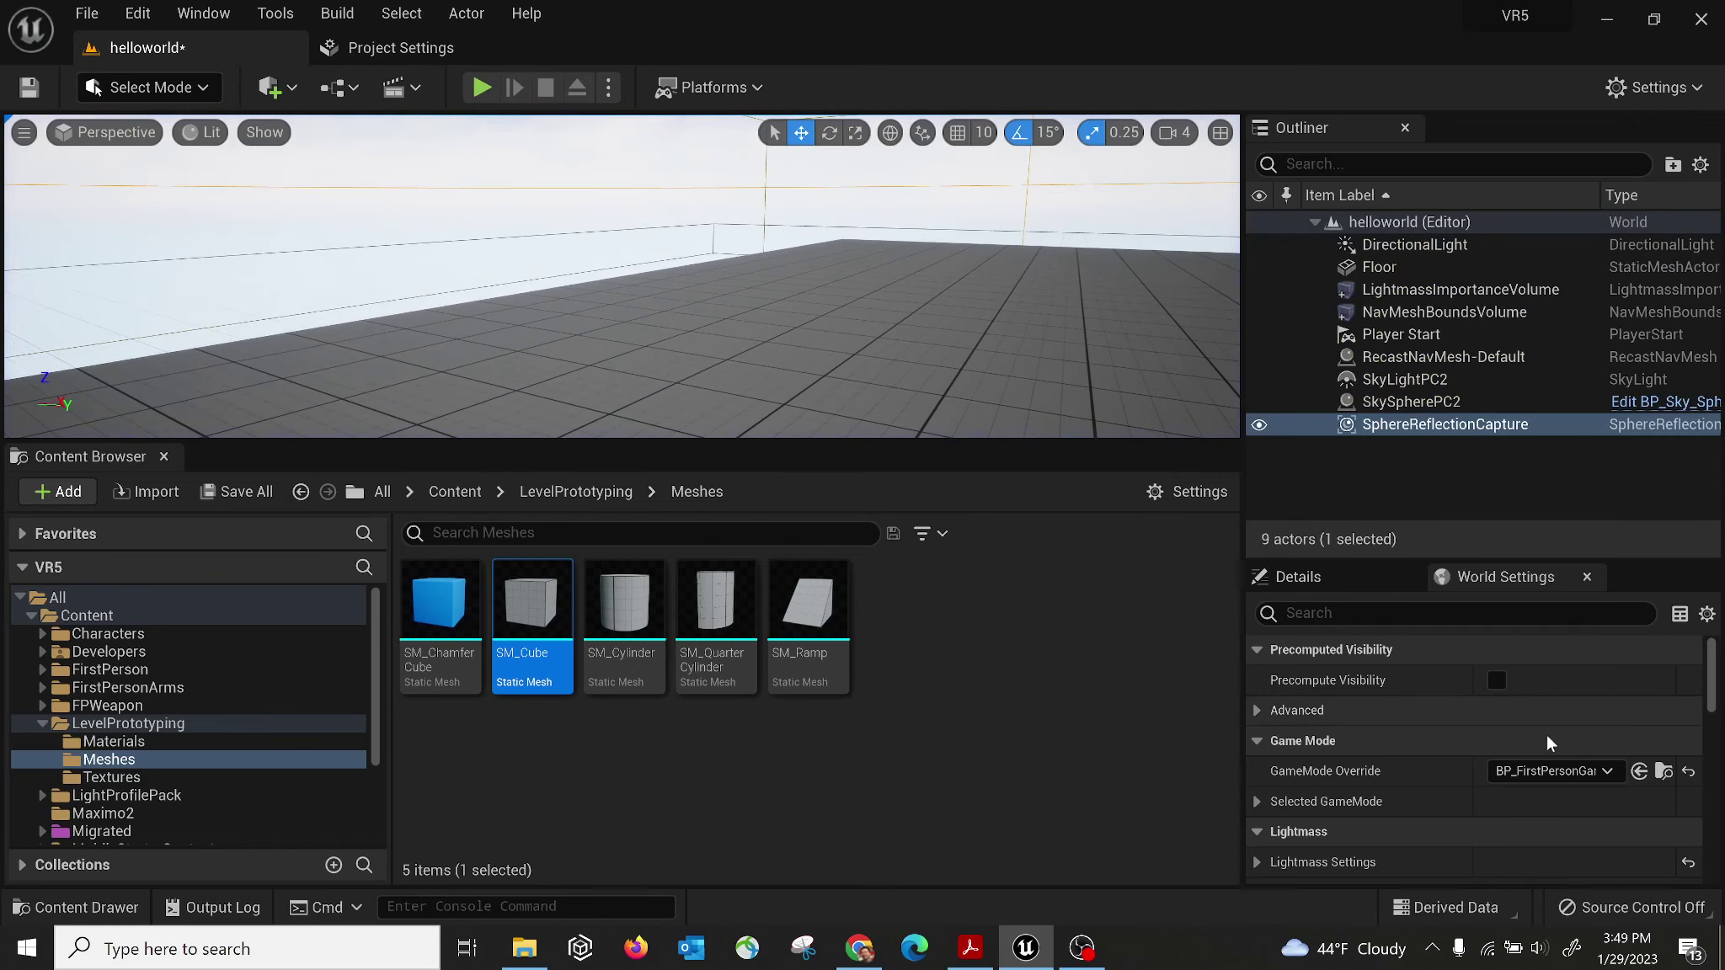
Set the GameMode Override to BP_ThirdPersonGameMode and play-test the level with the third-person character.
{"action": "left_click", "coordinate": [1560, 770]}
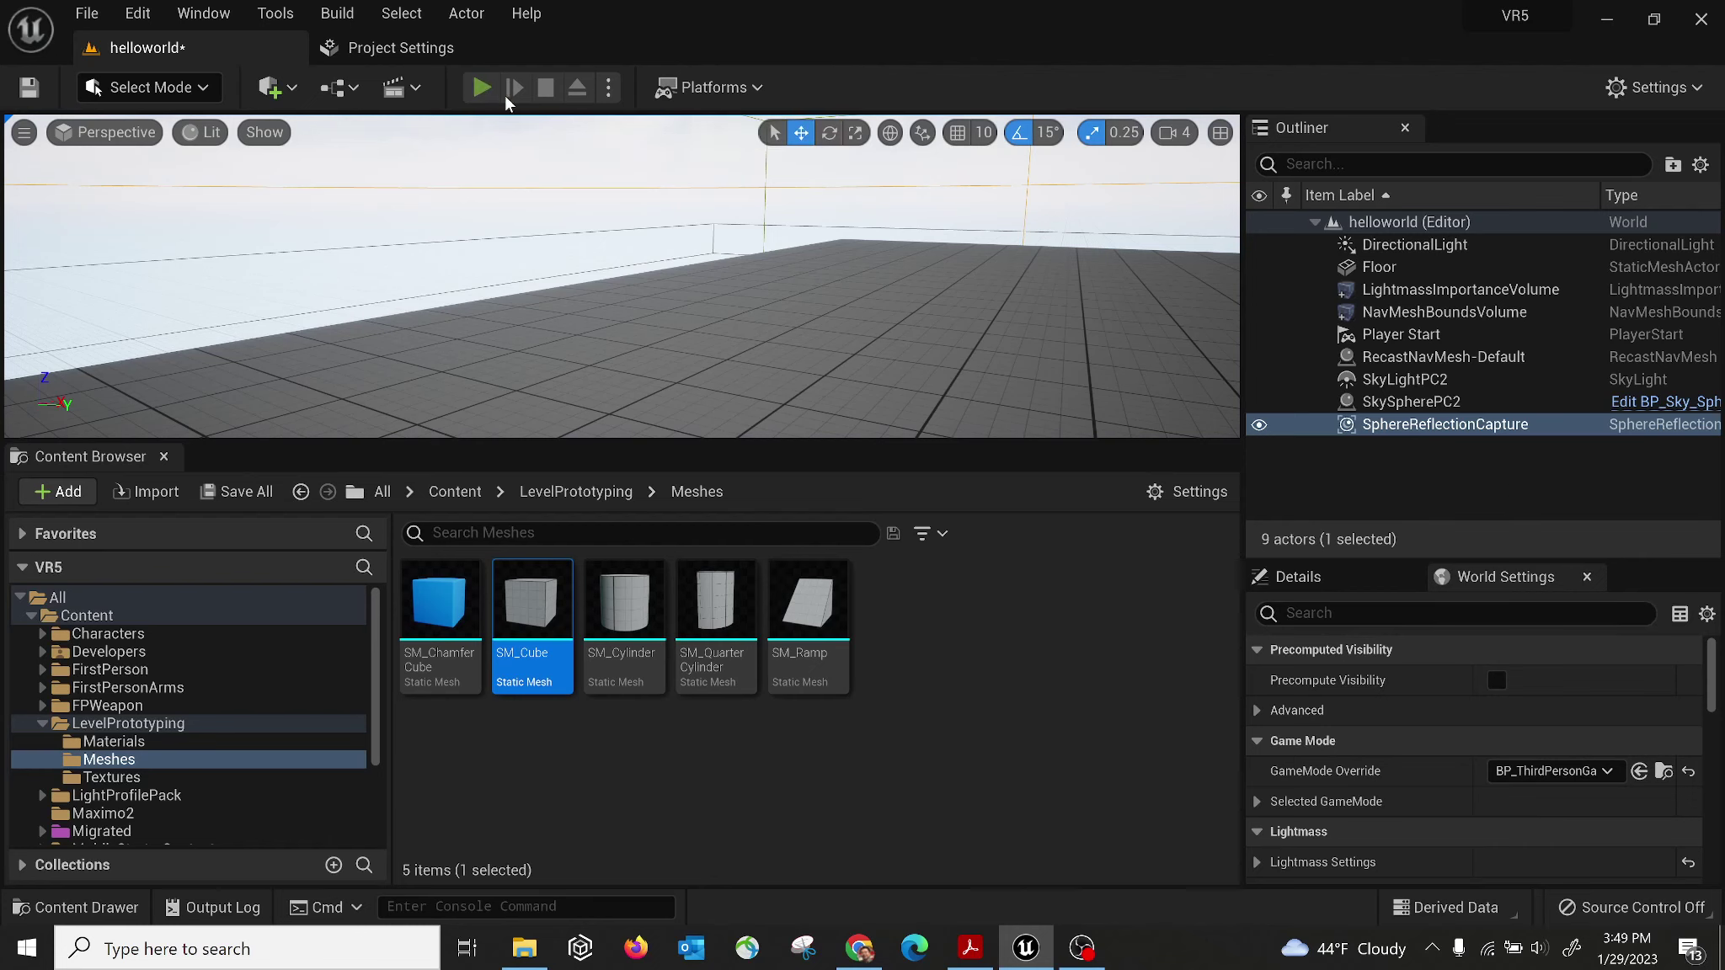
{"action": "left_click", "coordinate": [481, 86]}
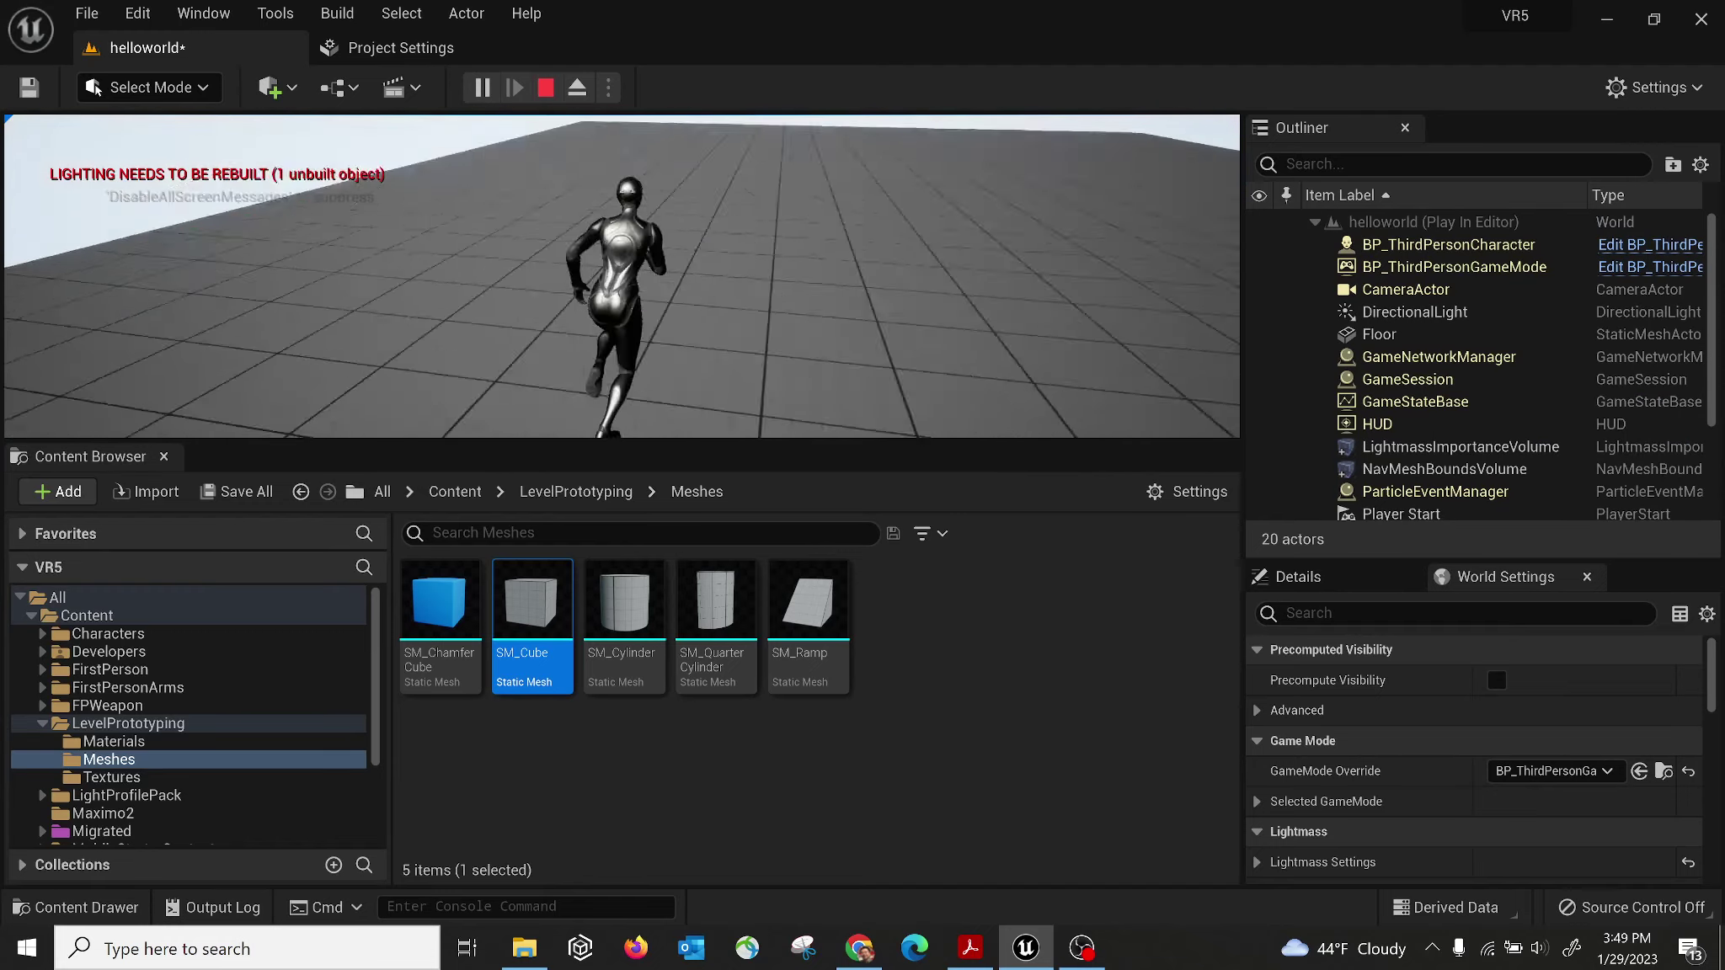
{"action": "key", "text": "Escape"}
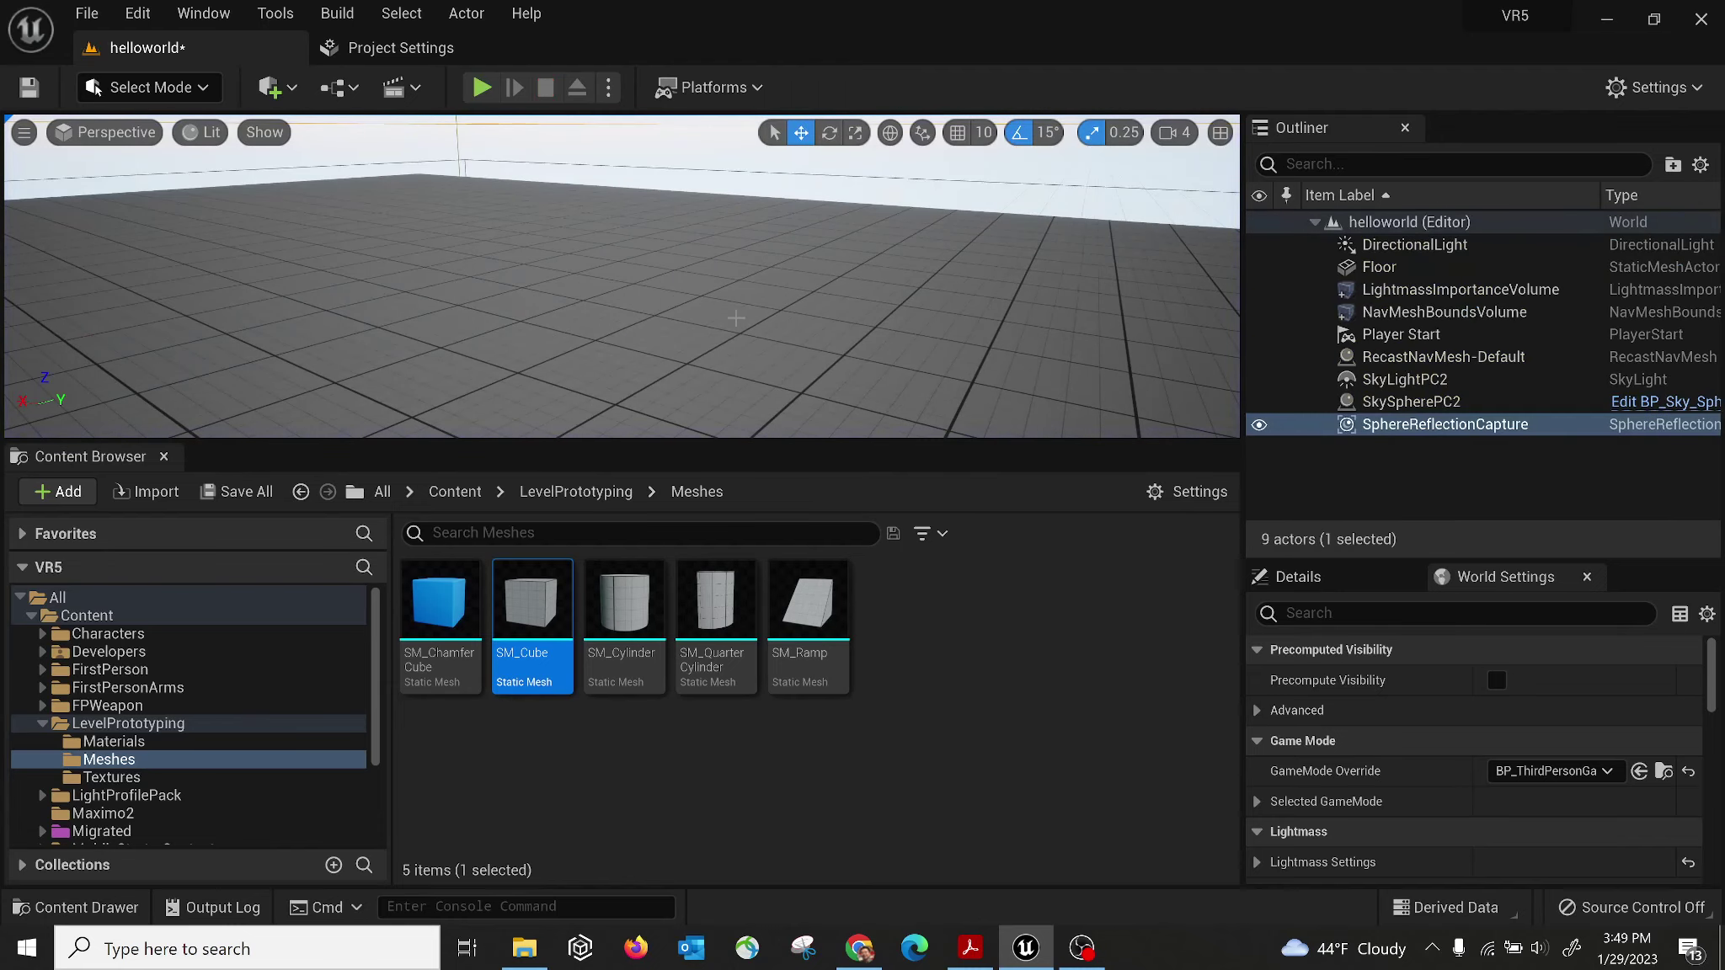
Save the modified helloworld level together with its helloworld_BuiltData asset.
{"action": "right_click_drag", "start_coordinate": [735, 318], "coordinate": [379, 126]}
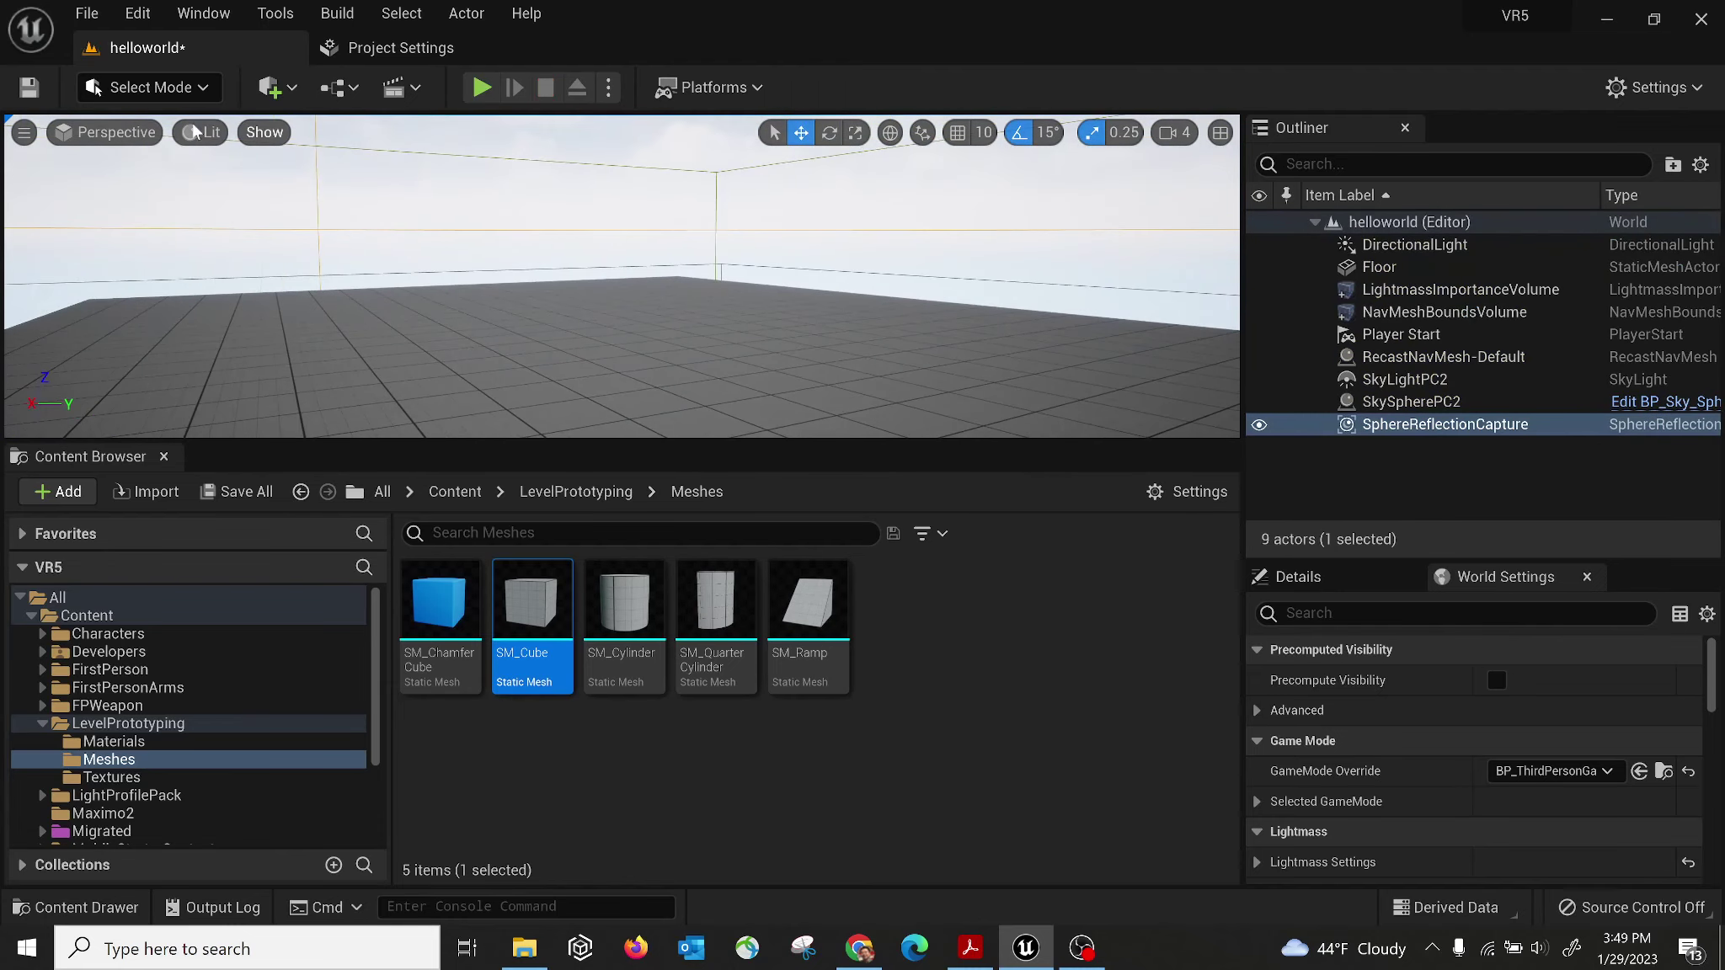
{"action": "right_click_drag", "start_coordinate": [577, 431], "coordinate": [345, 366]}
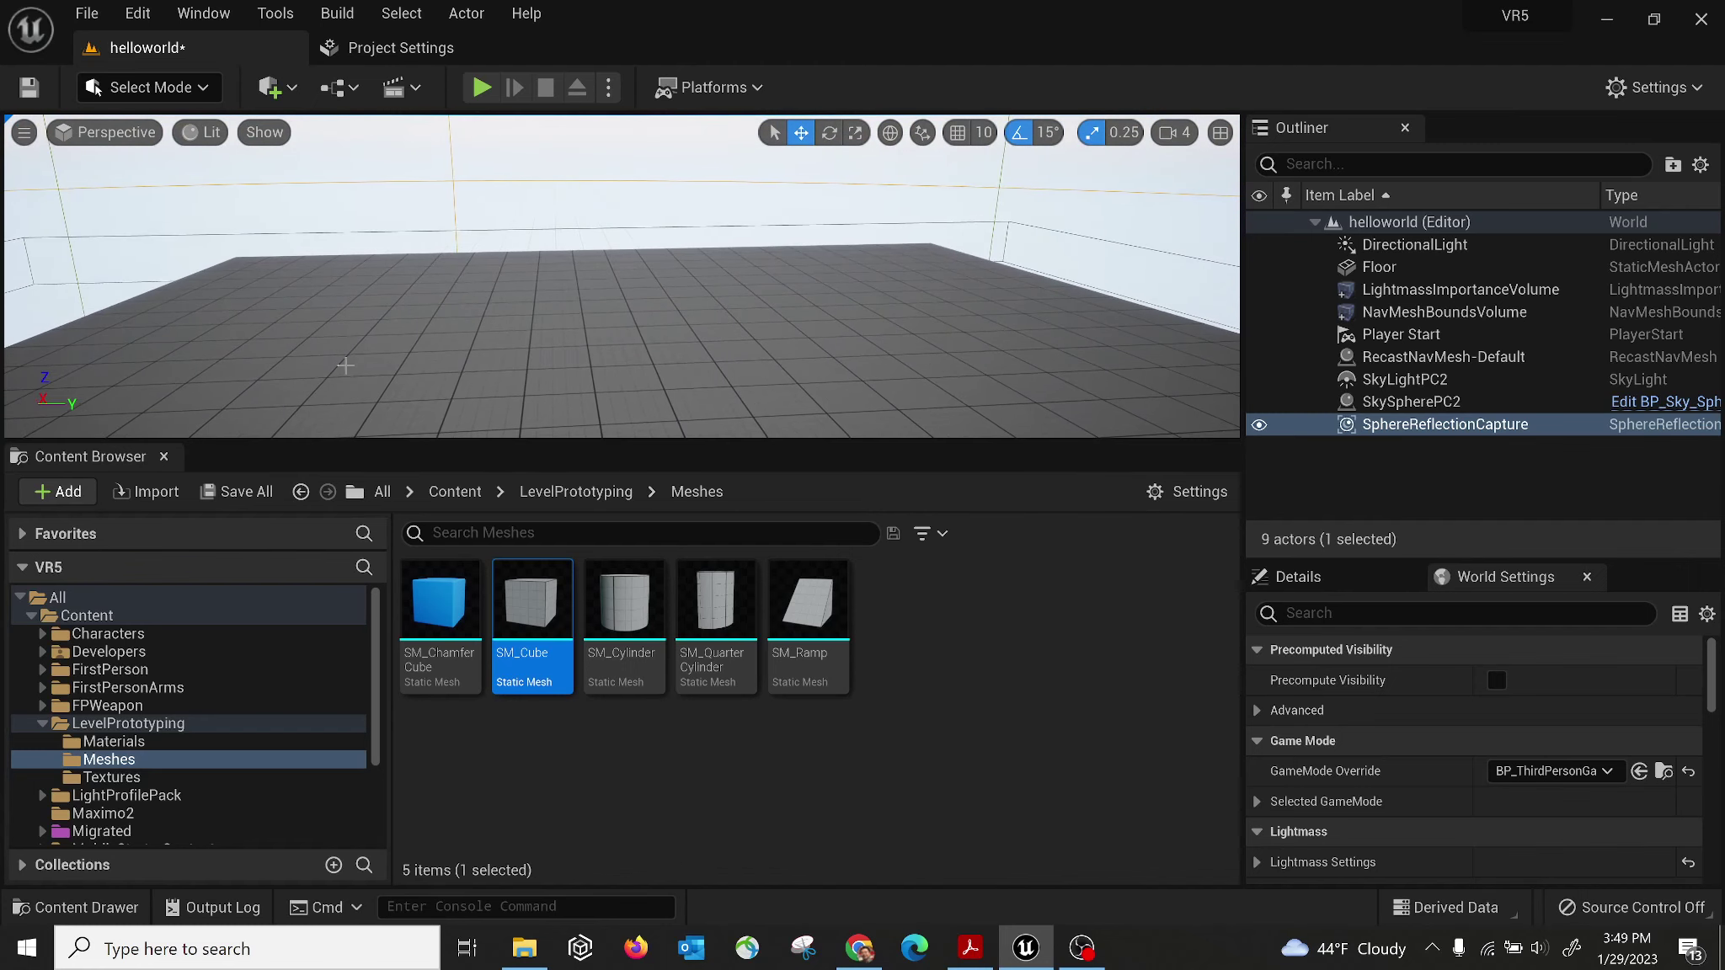
{"action": "left_click", "coordinate": [244, 491]}
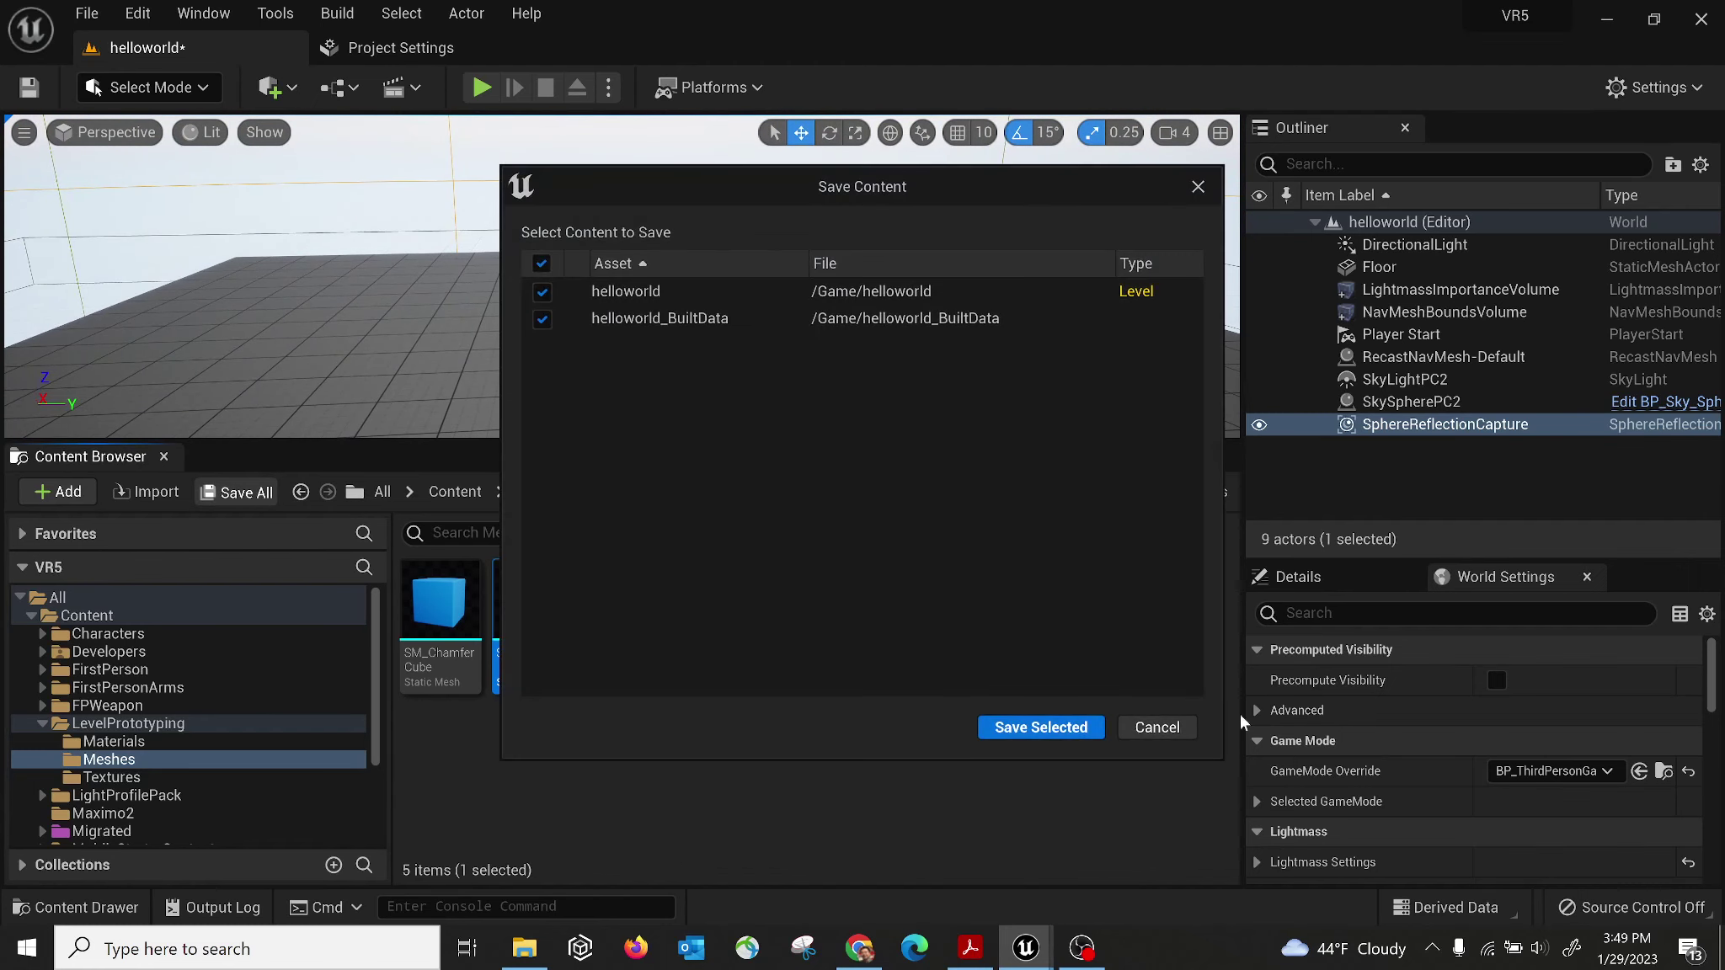
{"action": "left_click", "coordinate": [1041, 727]}
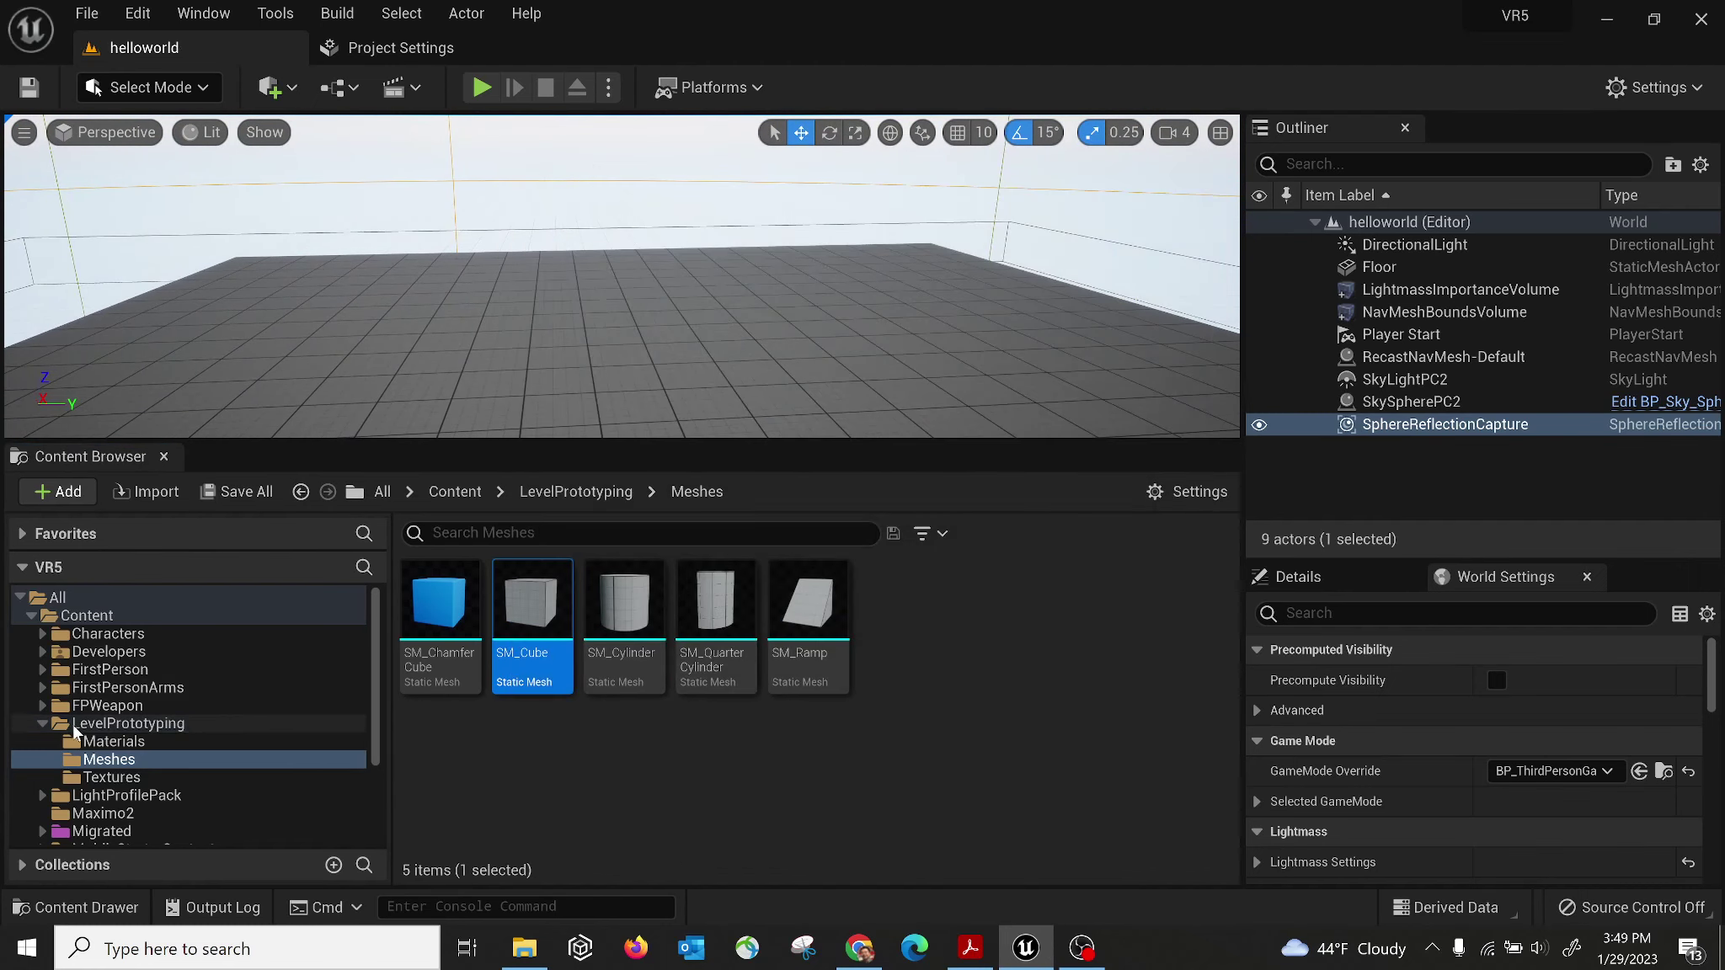
Collapse the LevelPrototyping folder, browse to the Geometries folder inside Twinmotion, and select the Plaster__1_ static mesh.
{"action": "left_click", "coordinate": [44, 724]}
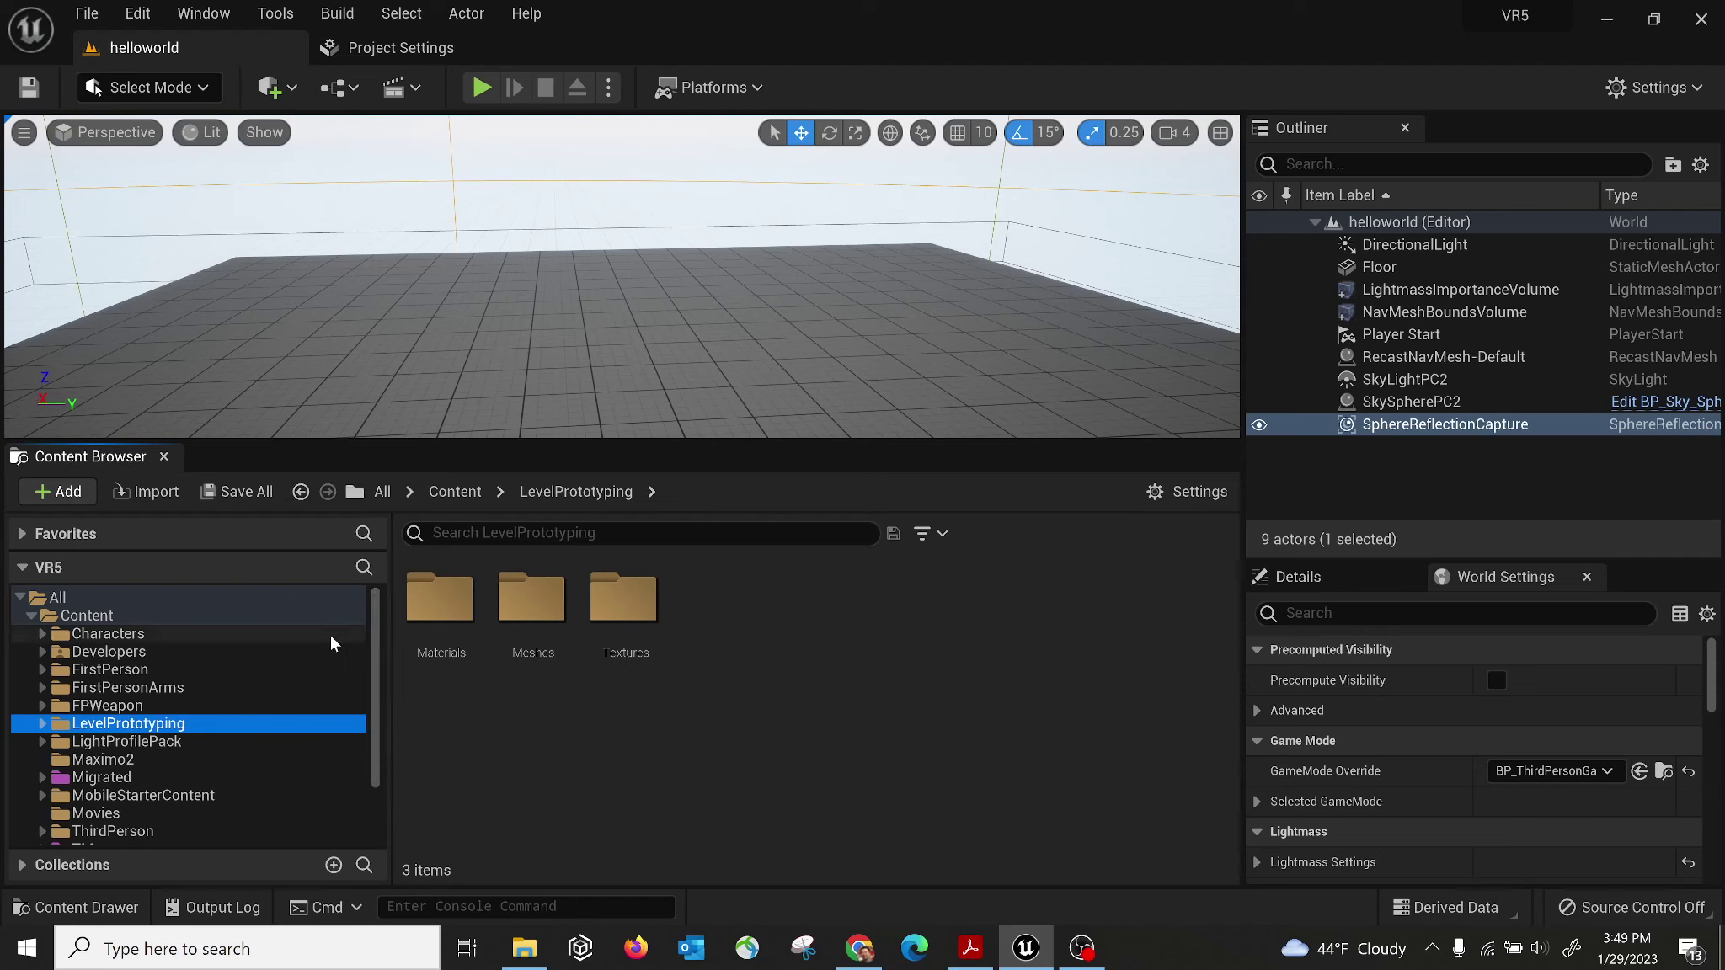
{"action": "scroll", "coordinate": [149, 790], "scroll_direction": "down", "scroll_amount": 2}
{"action": "left_click", "coordinate": [85, 774]}
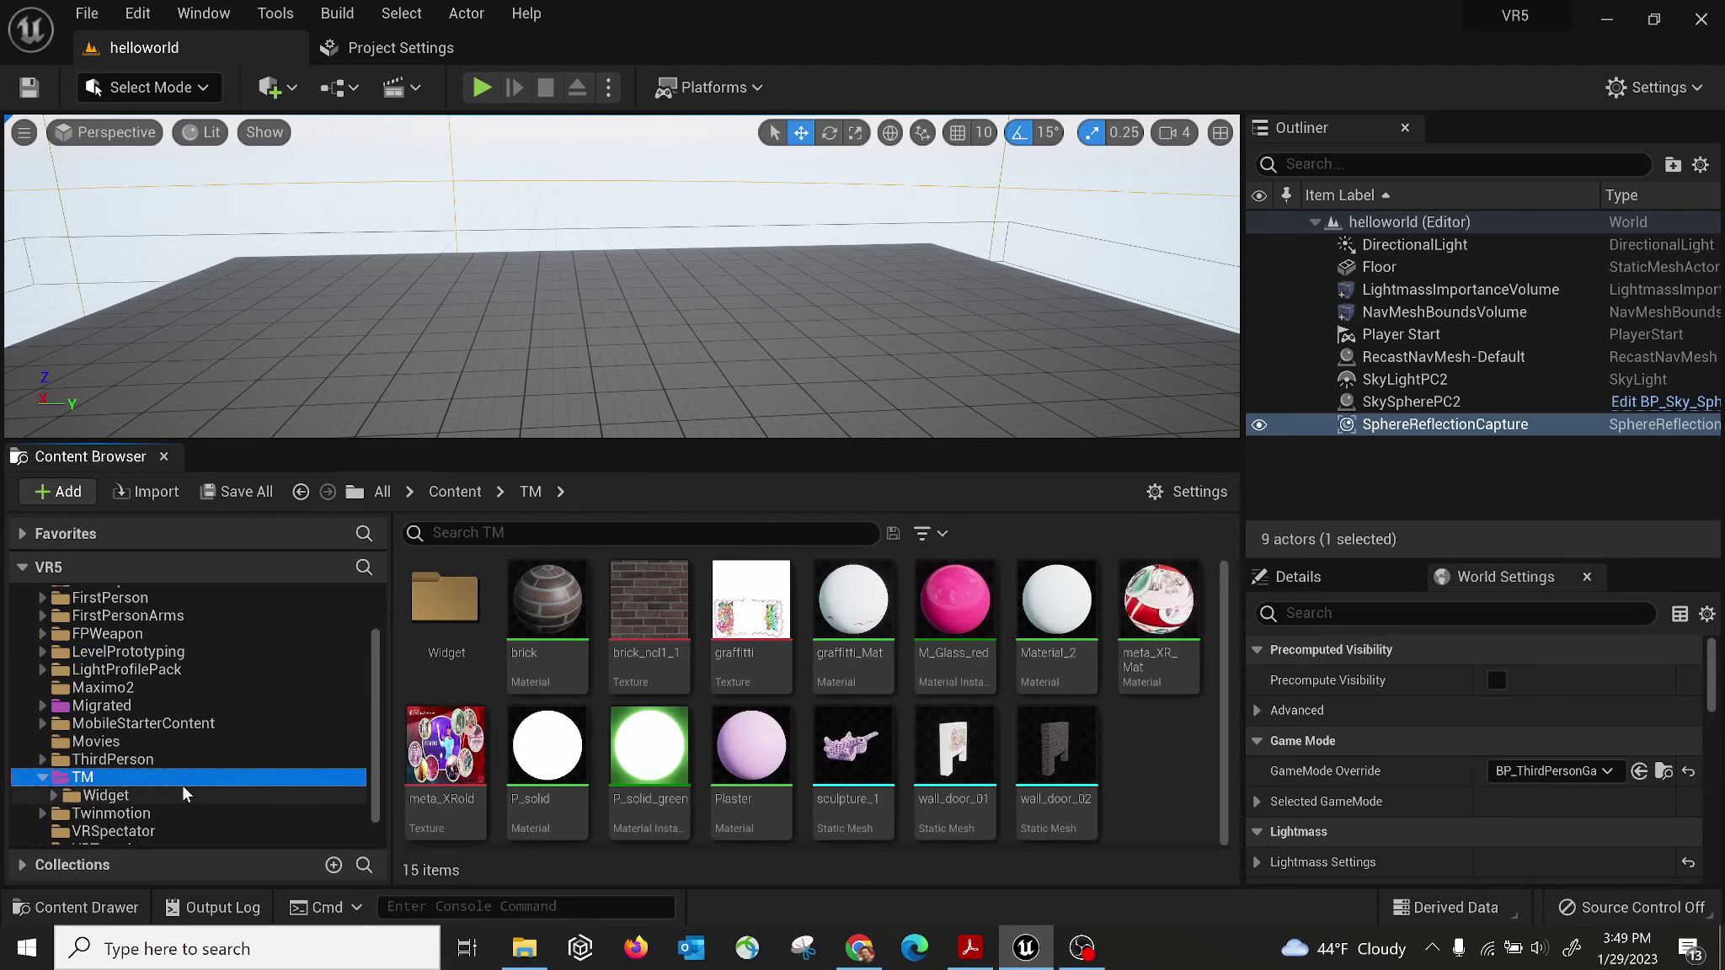
{"action": "scroll", "coordinate": [182, 783], "scroll_direction": "down", "scroll_amount": 1}
{"action": "double_click", "coordinate": [154, 780]}
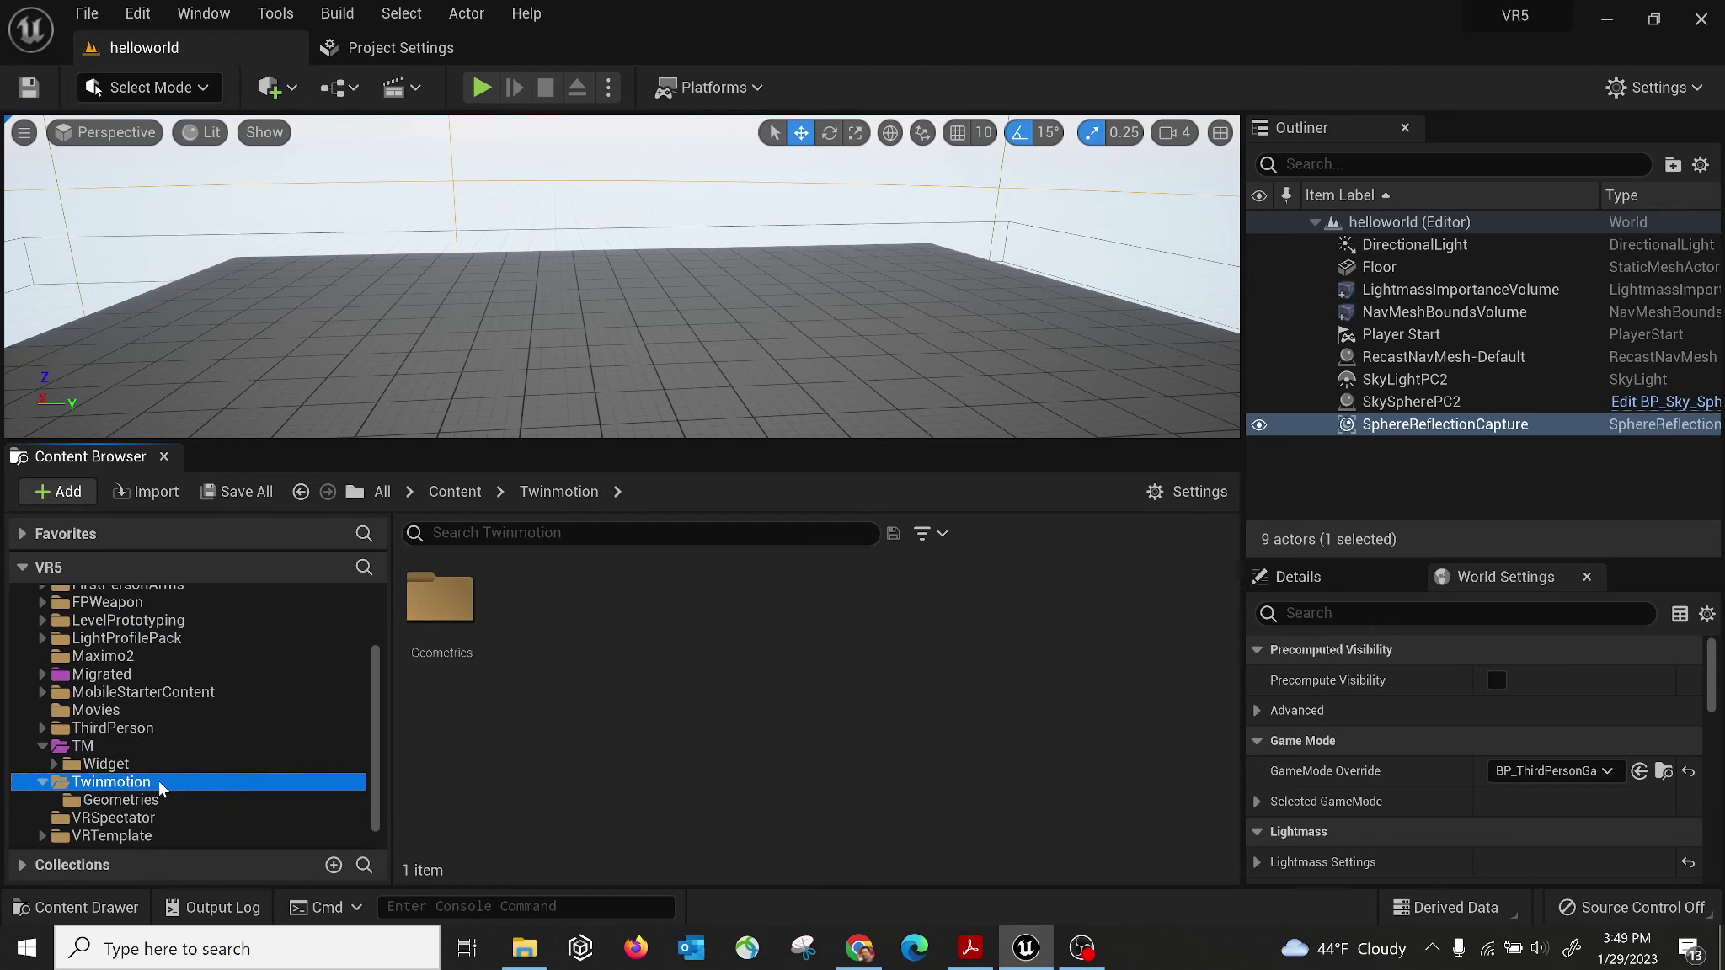
{"action": "left_click", "coordinate": [171, 798]}
{"action": "left_click_drag", "start_coordinate": [439, 611], "coordinate": [751, 300]}
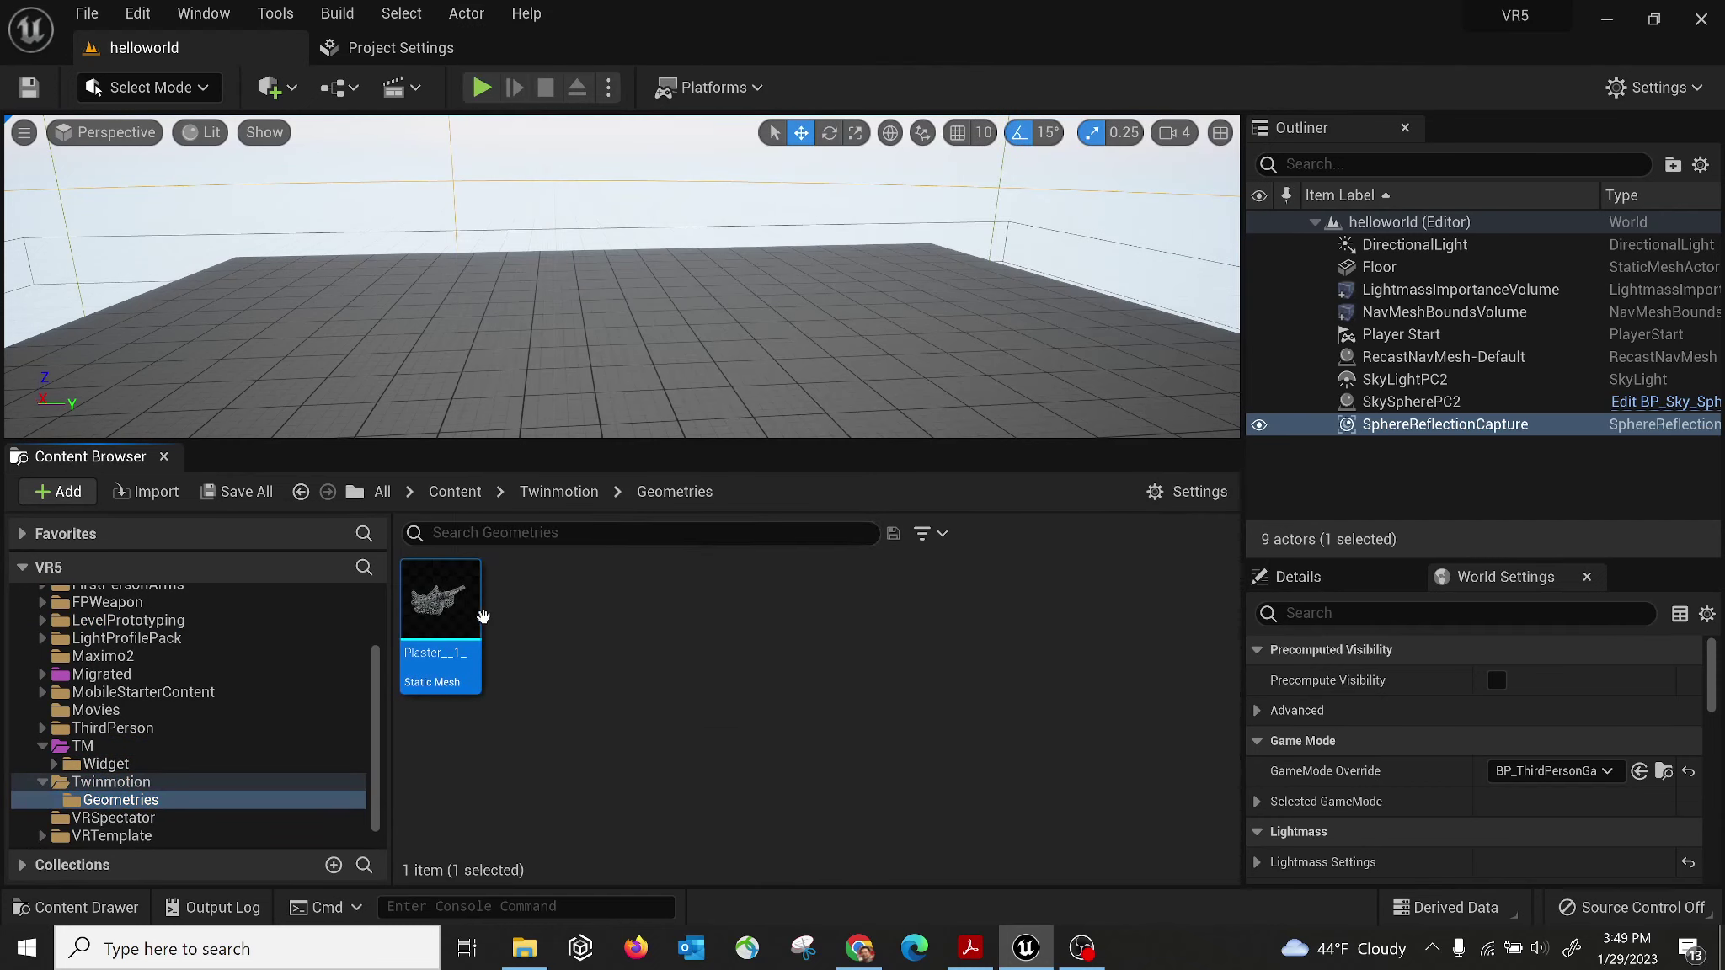
Inspect the Plaster__1_ mesh from several angles and up close in its asset editor, and close the editor.
{"action": "double_click", "coordinate": [449, 615]}
{"action": "left_click_drag", "start_coordinate": [661, 527], "coordinate": [641, 487]}
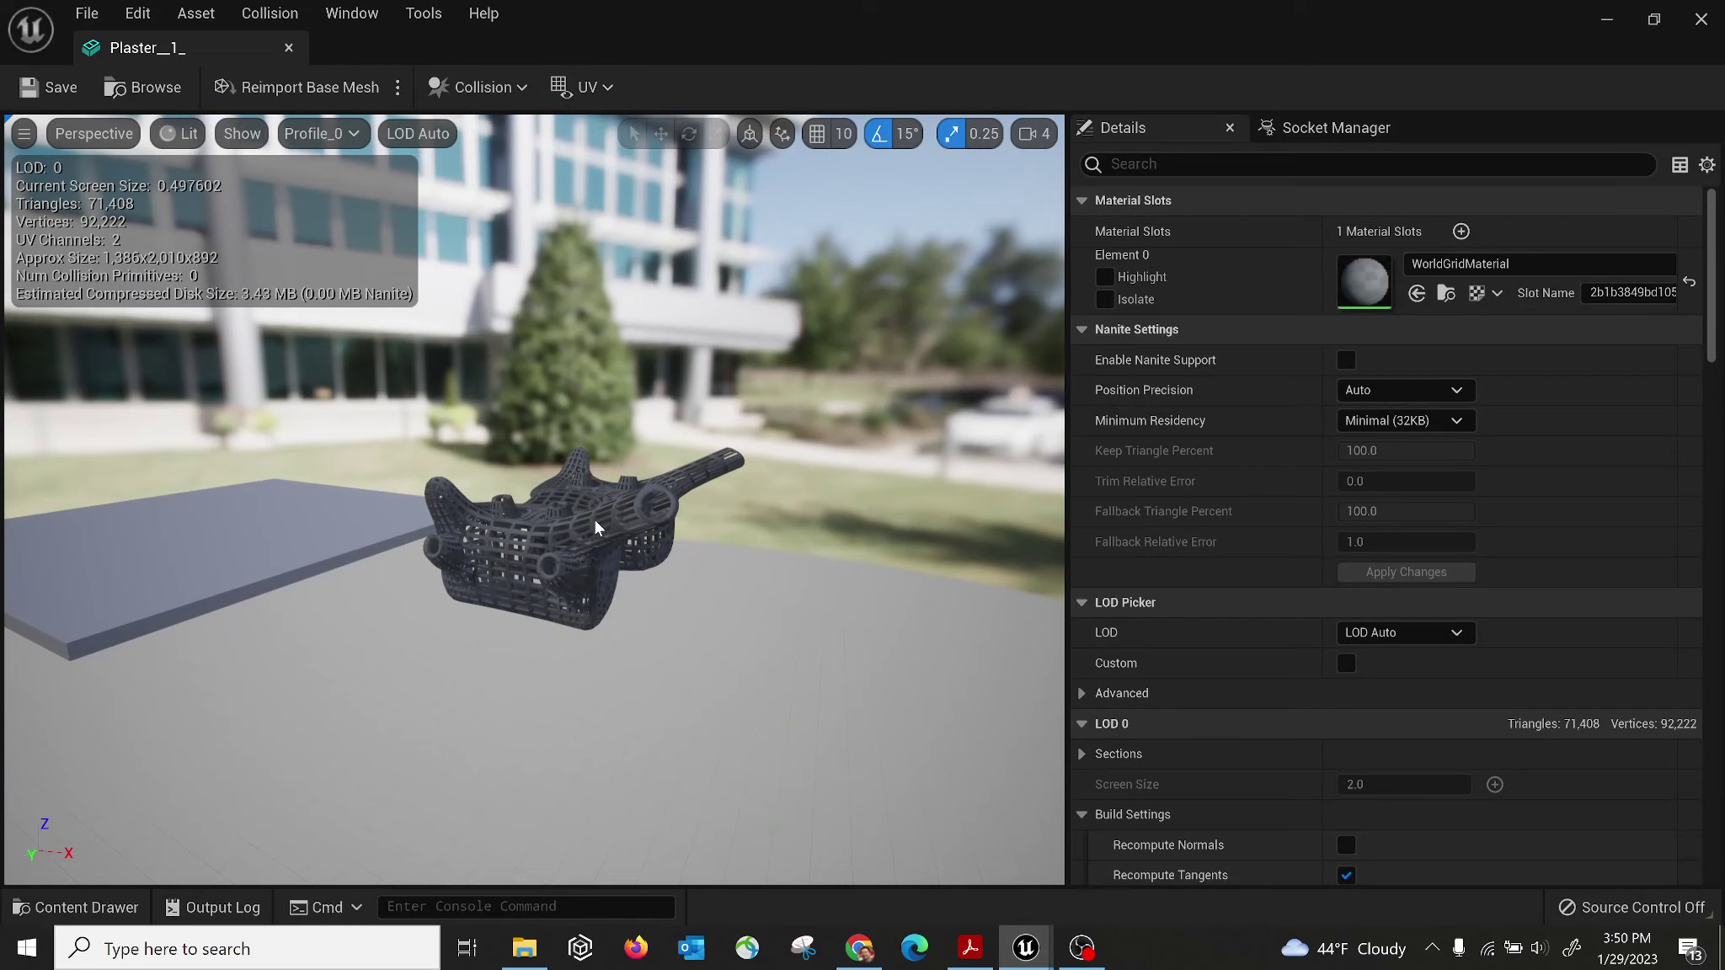
{"action": "left_click_drag", "start_coordinate": [596, 527], "coordinate": [455, 539]}
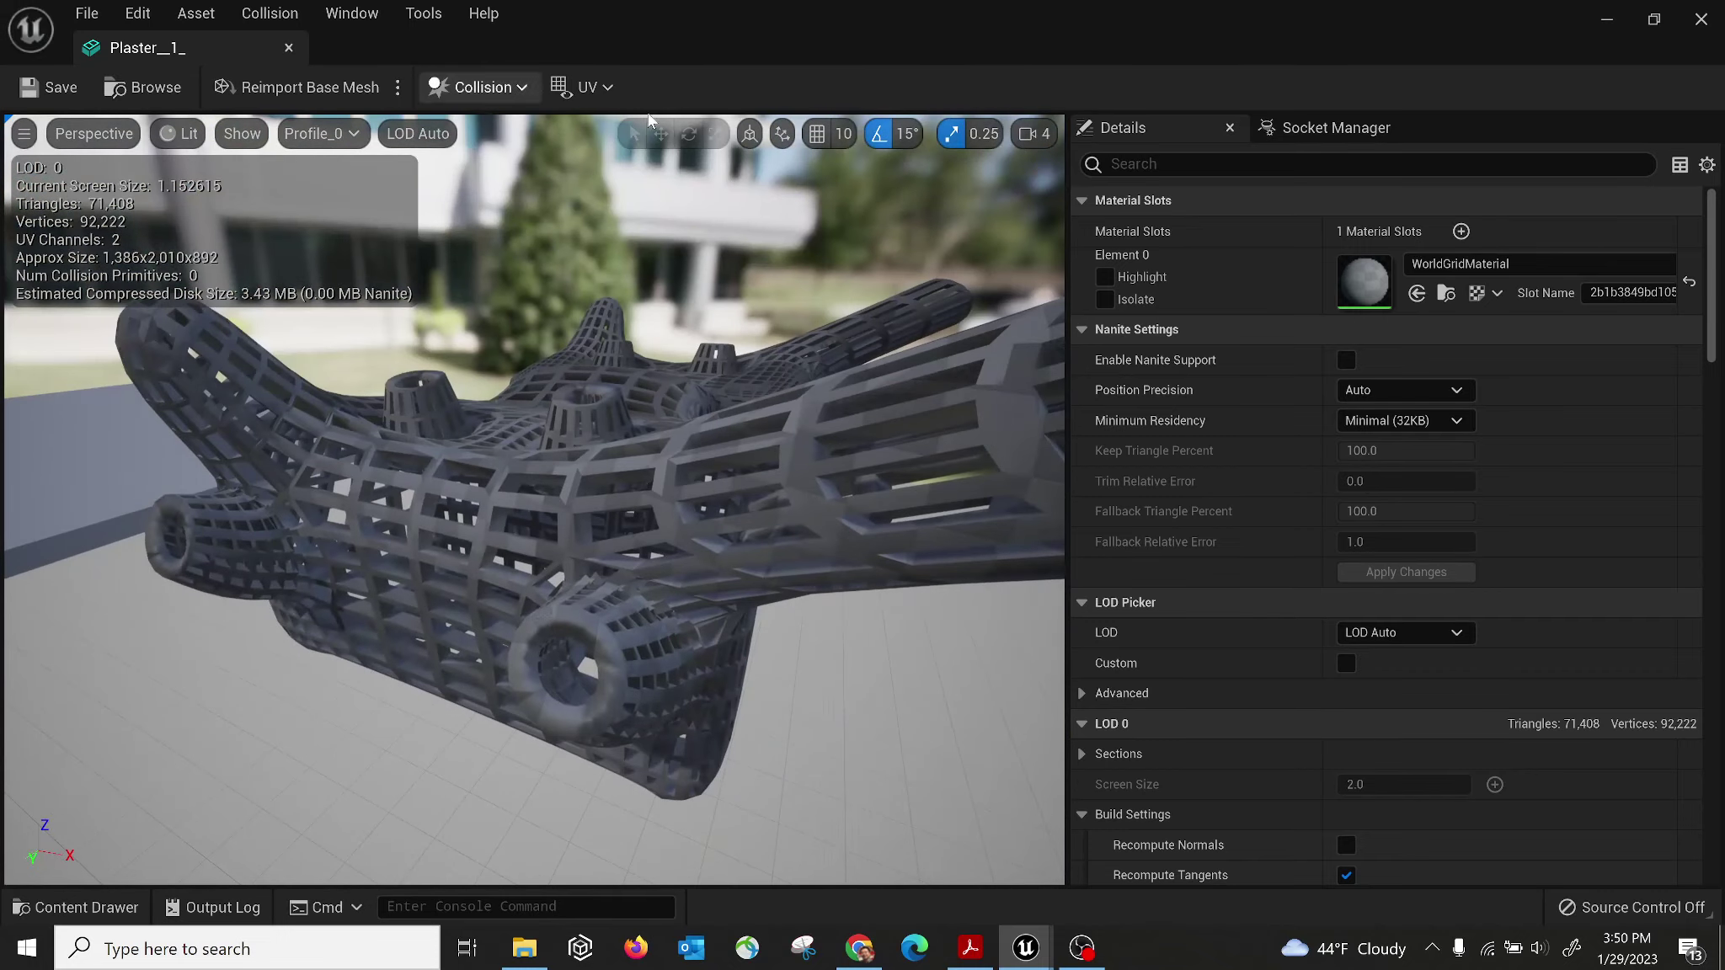
{"action": "left_click", "coordinate": [288, 48]}
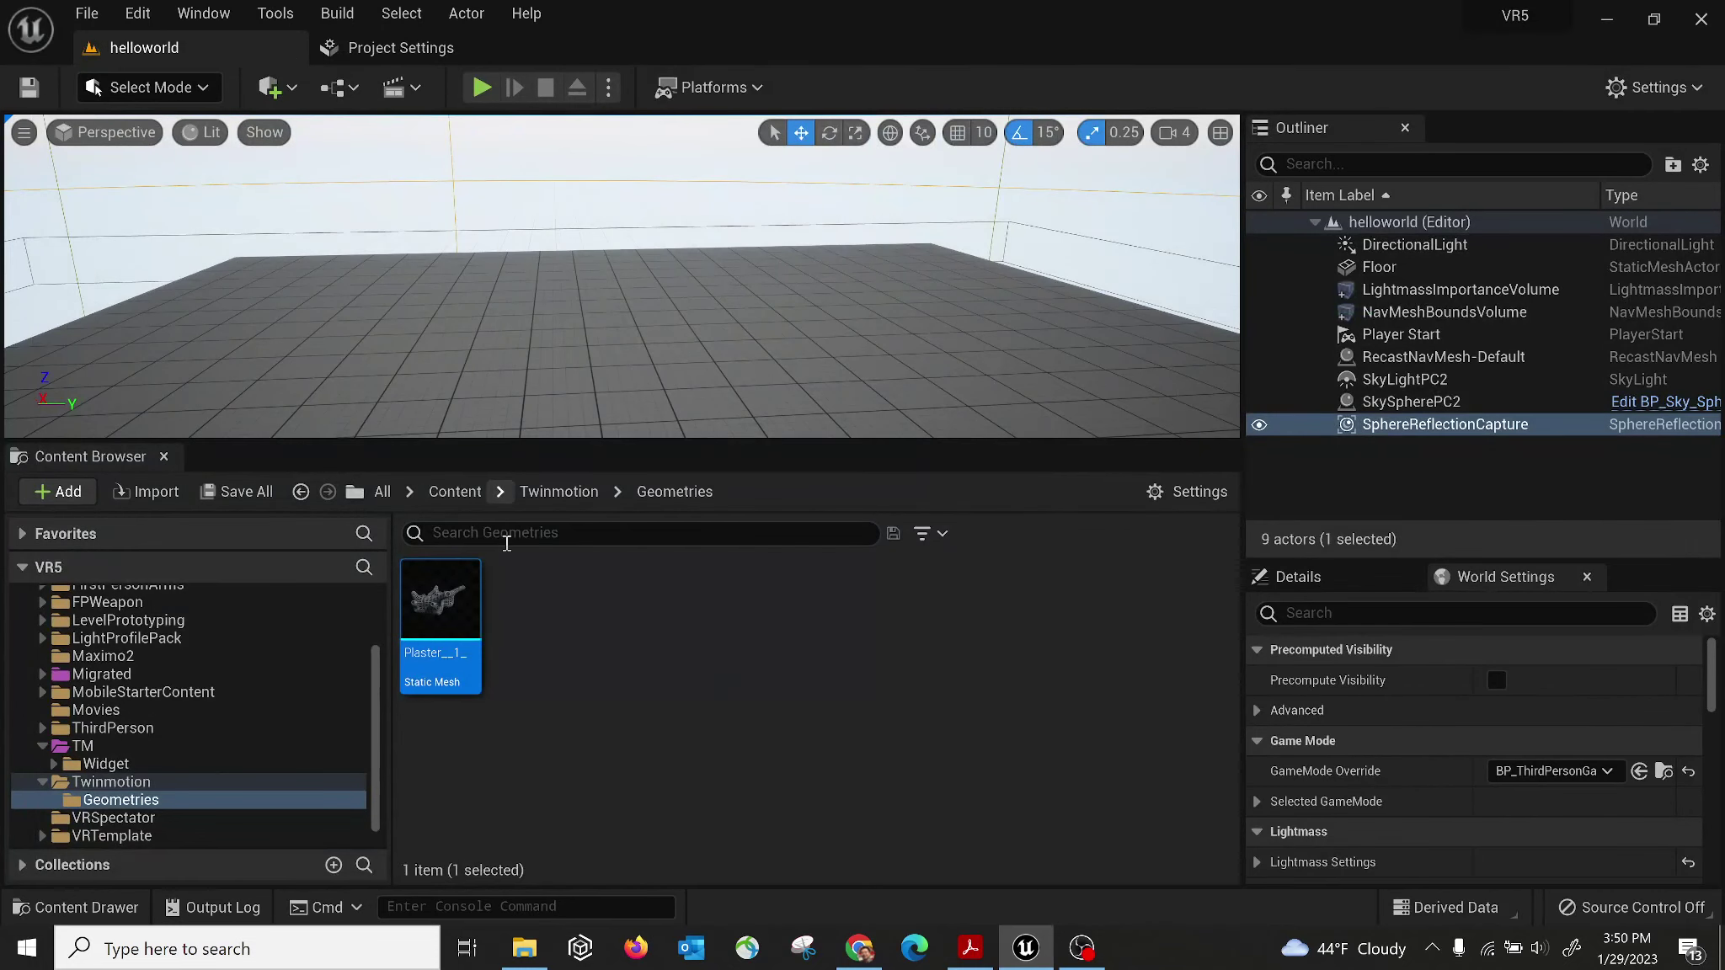
Place the Plaster__1_ mesh in the level and shift it horizontally so it sits over the floor.
{"action": "left_click_drag", "start_coordinate": [439, 600], "coordinate": [520, 401]}
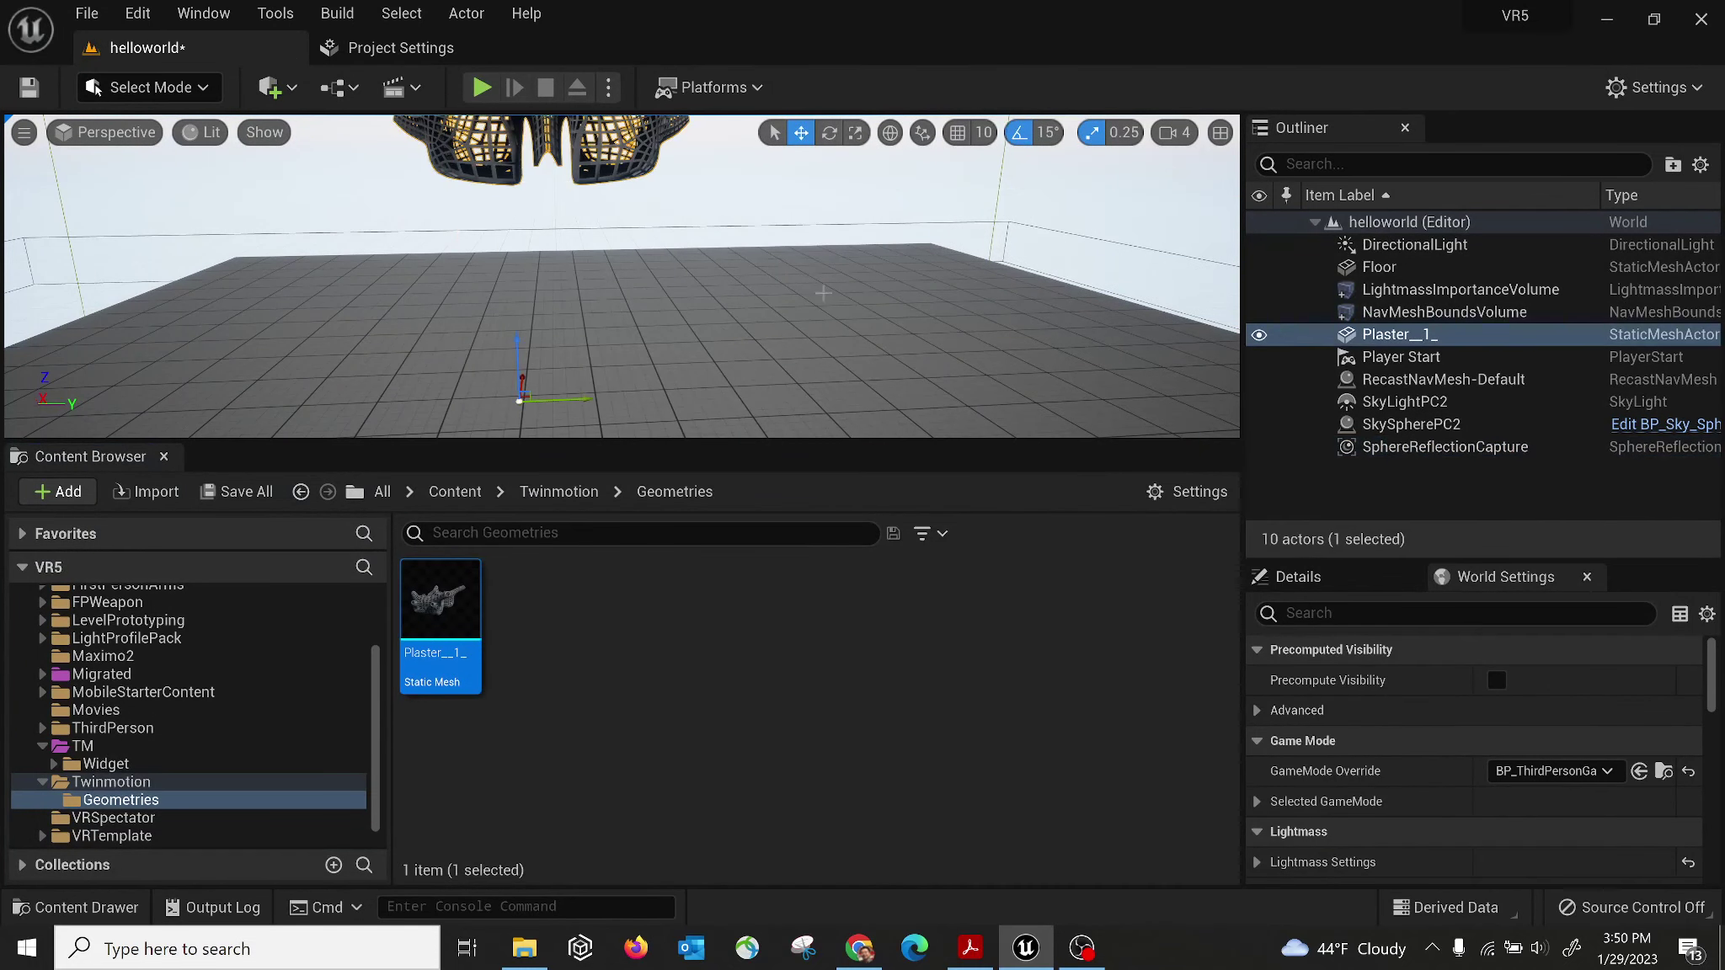
{"action": "right_click_drag", "start_coordinate": [822, 293], "coordinate": [952, 308]}
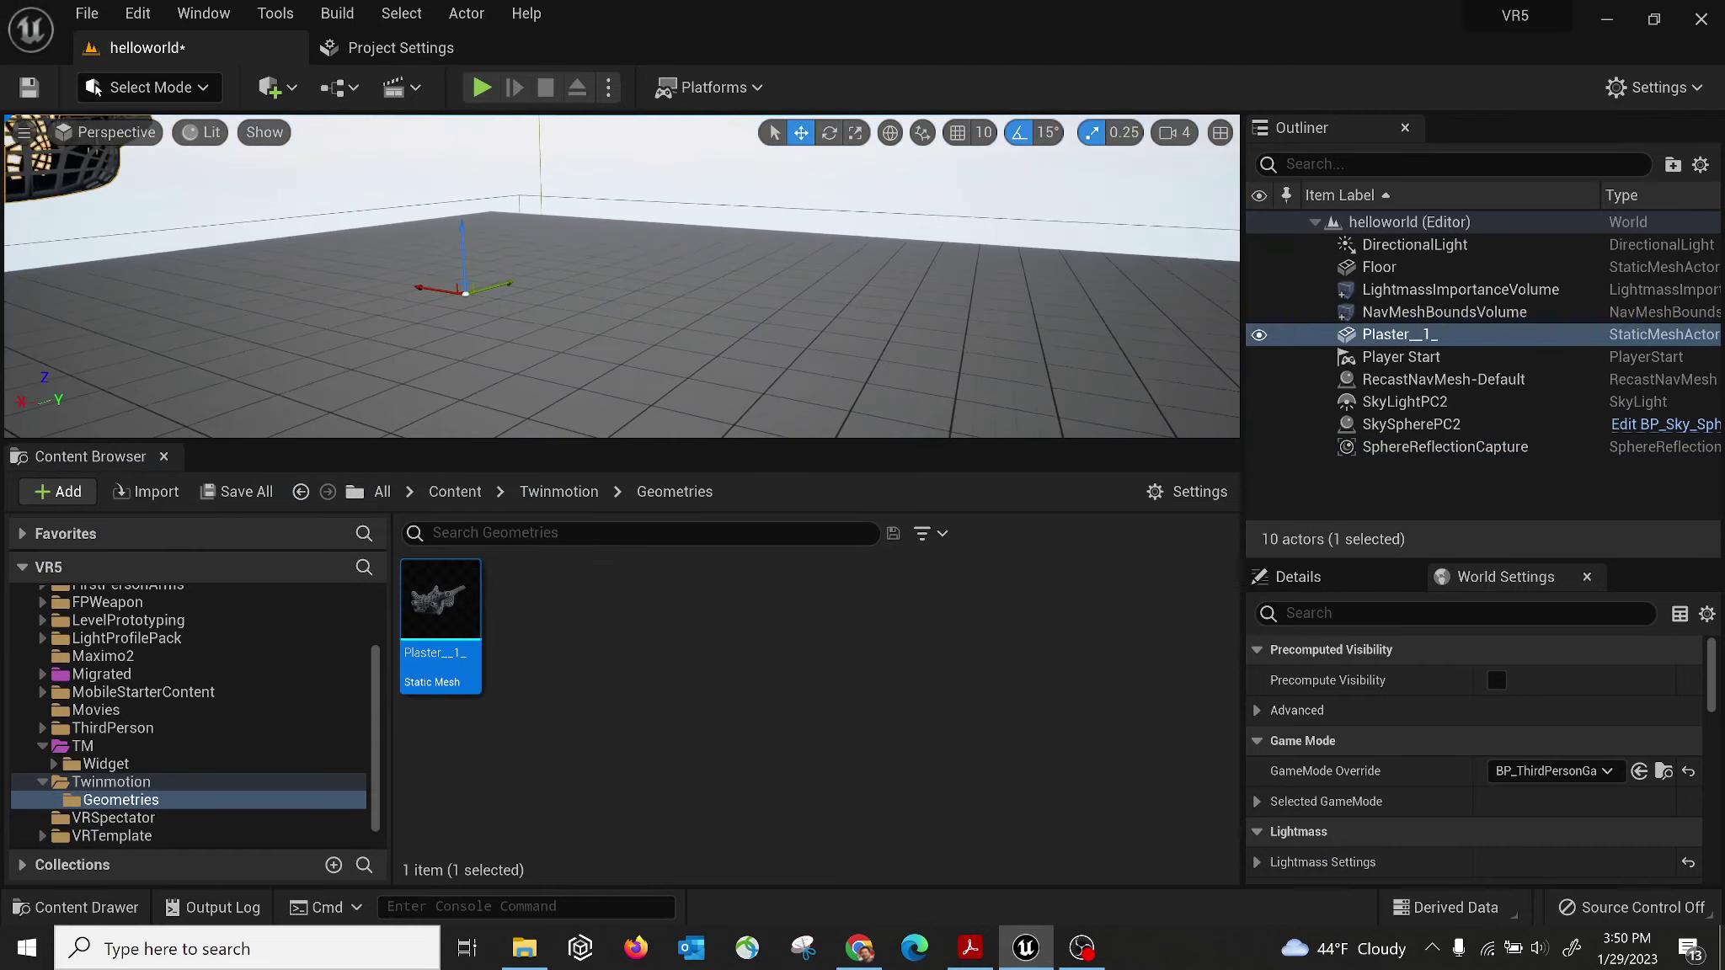
{"action": "scroll", "coordinate": [621, 275], "scroll_direction": "down", "scroll_amount": 5}
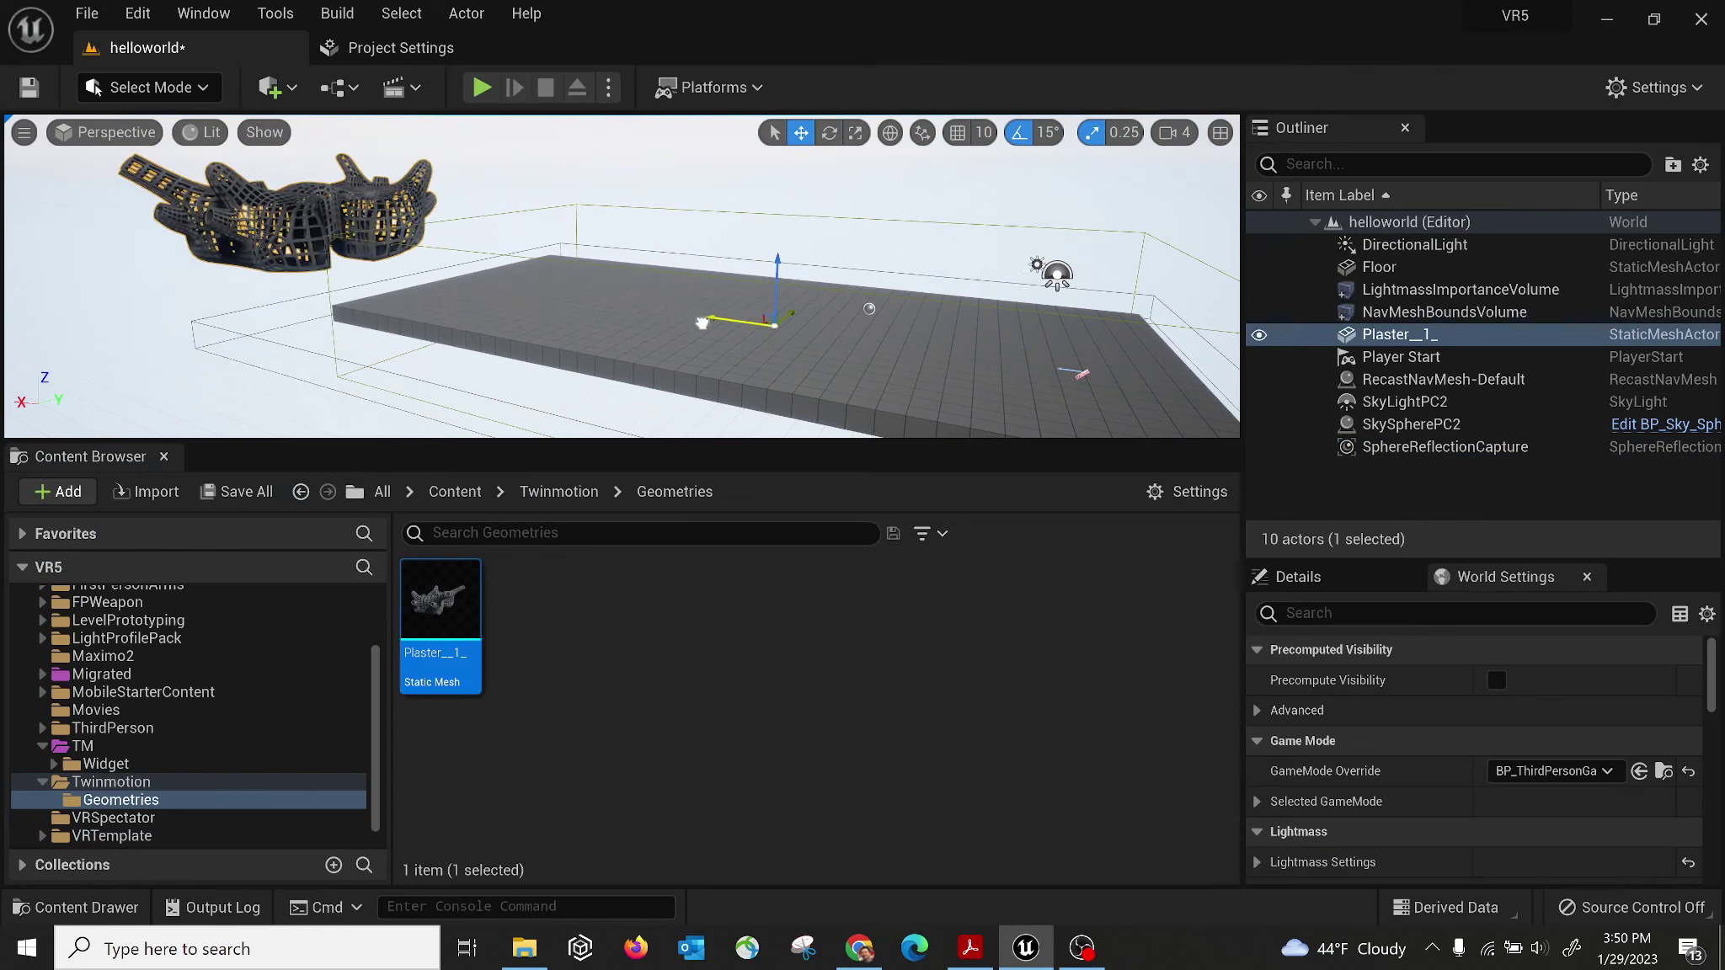
{"action": "right_click_drag", "start_coordinate": [702, 322], "coordinate": [880, 261]}
{"action": "left_click_drag", "start_coordinate": [845, 225], "coordinate": [1077, 229]}
{"action": "mouse_move", "coordinate": [1077, 229]}
{"action": "right_mouse_down"}
{"action": "mouse_move", "coordinate": [981, 206]}
{"action": "mouse_move", "coordinate": [1073, 229]}
{"action": "mouse_move", "coordinate": [1061, 236]}
{"action": "right_mouse_up"}
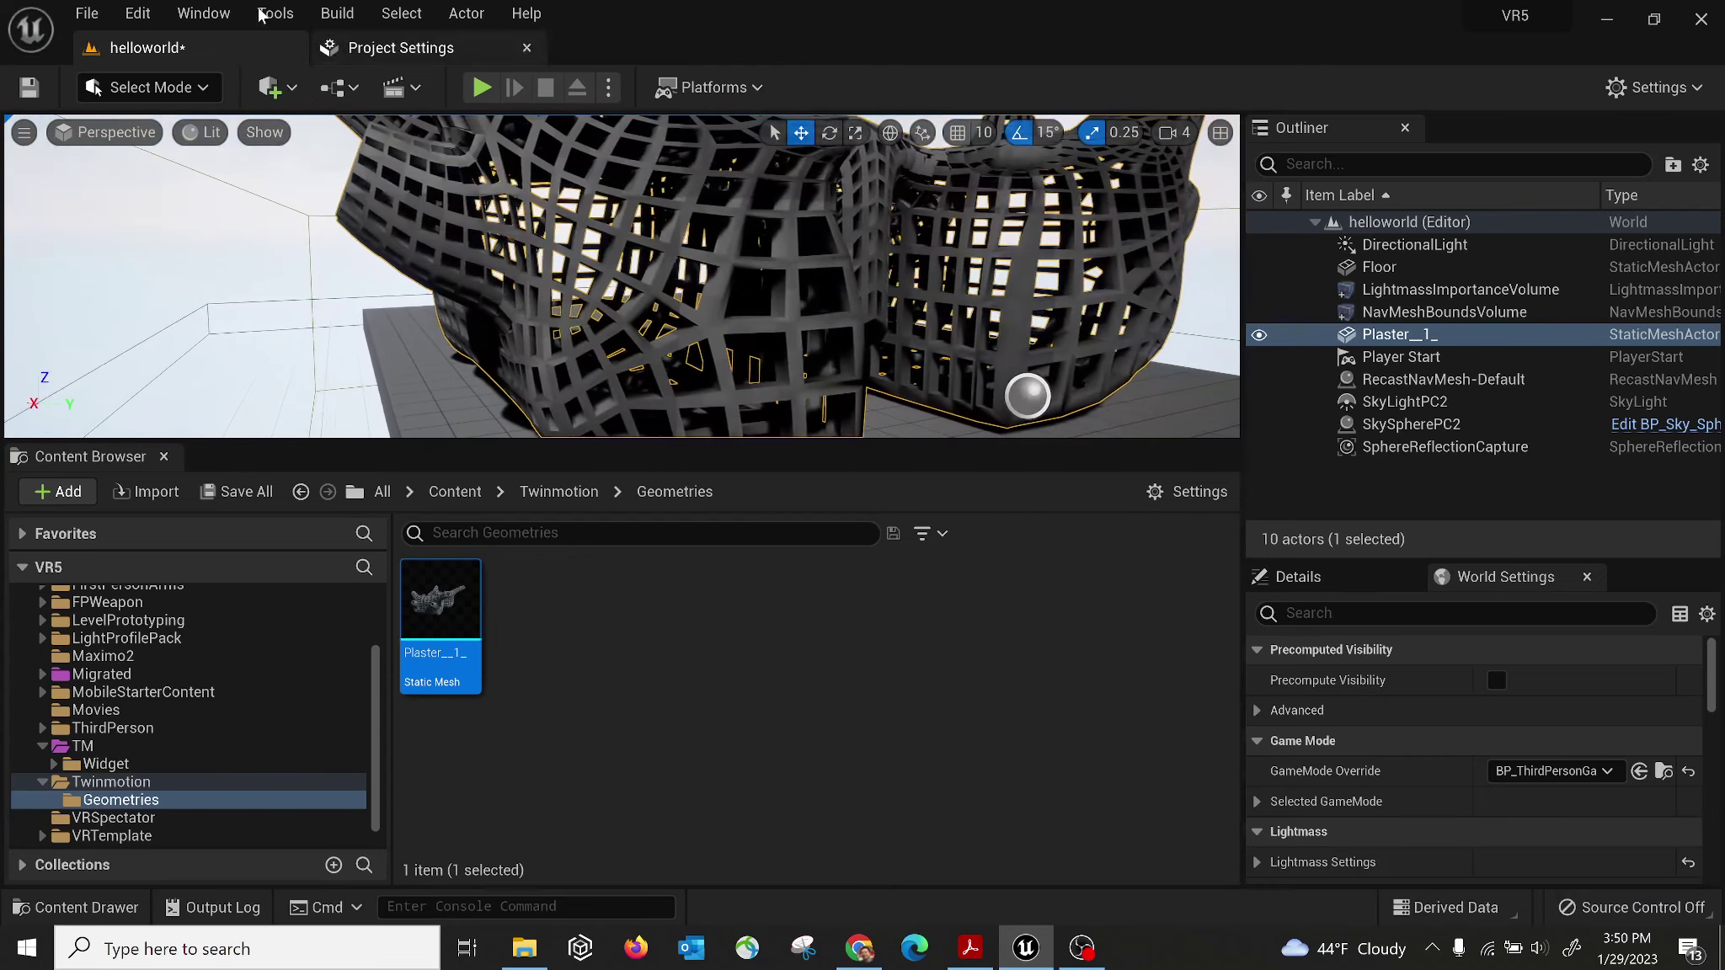
Play-test the level by running the third-person character around the Plaster__1_ mesh, and end the session.
{"action": "left_click", "coordinate": [482, 88]}
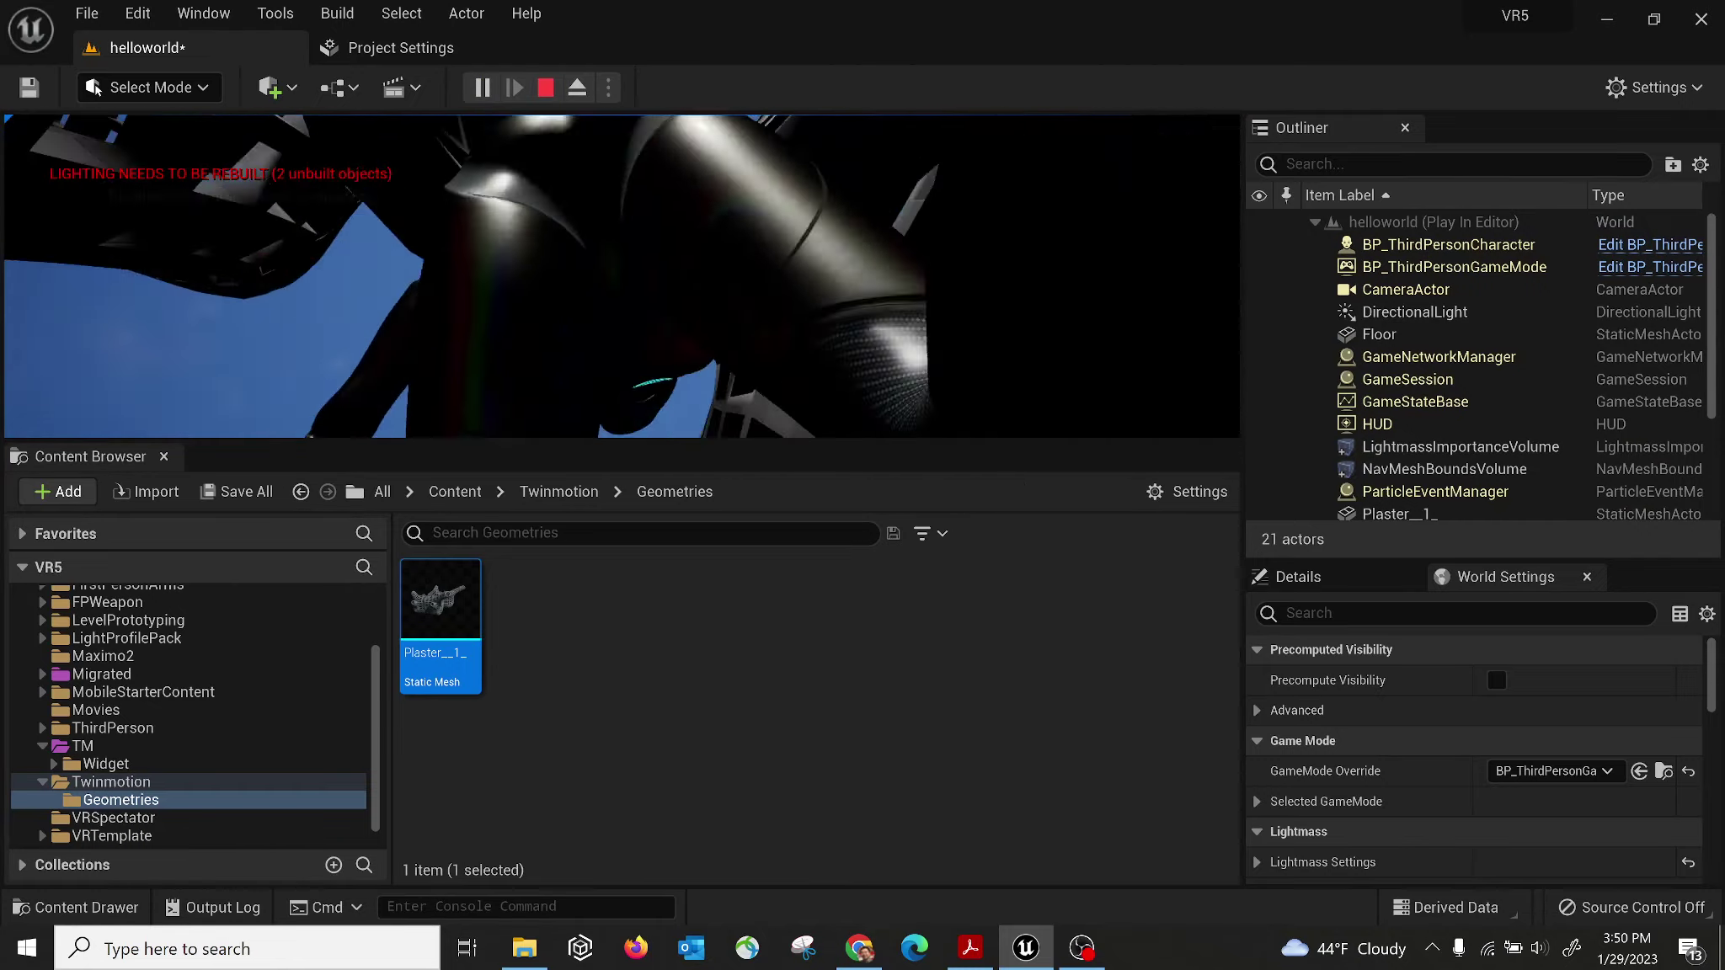
{"action": "key", "text": "w"}
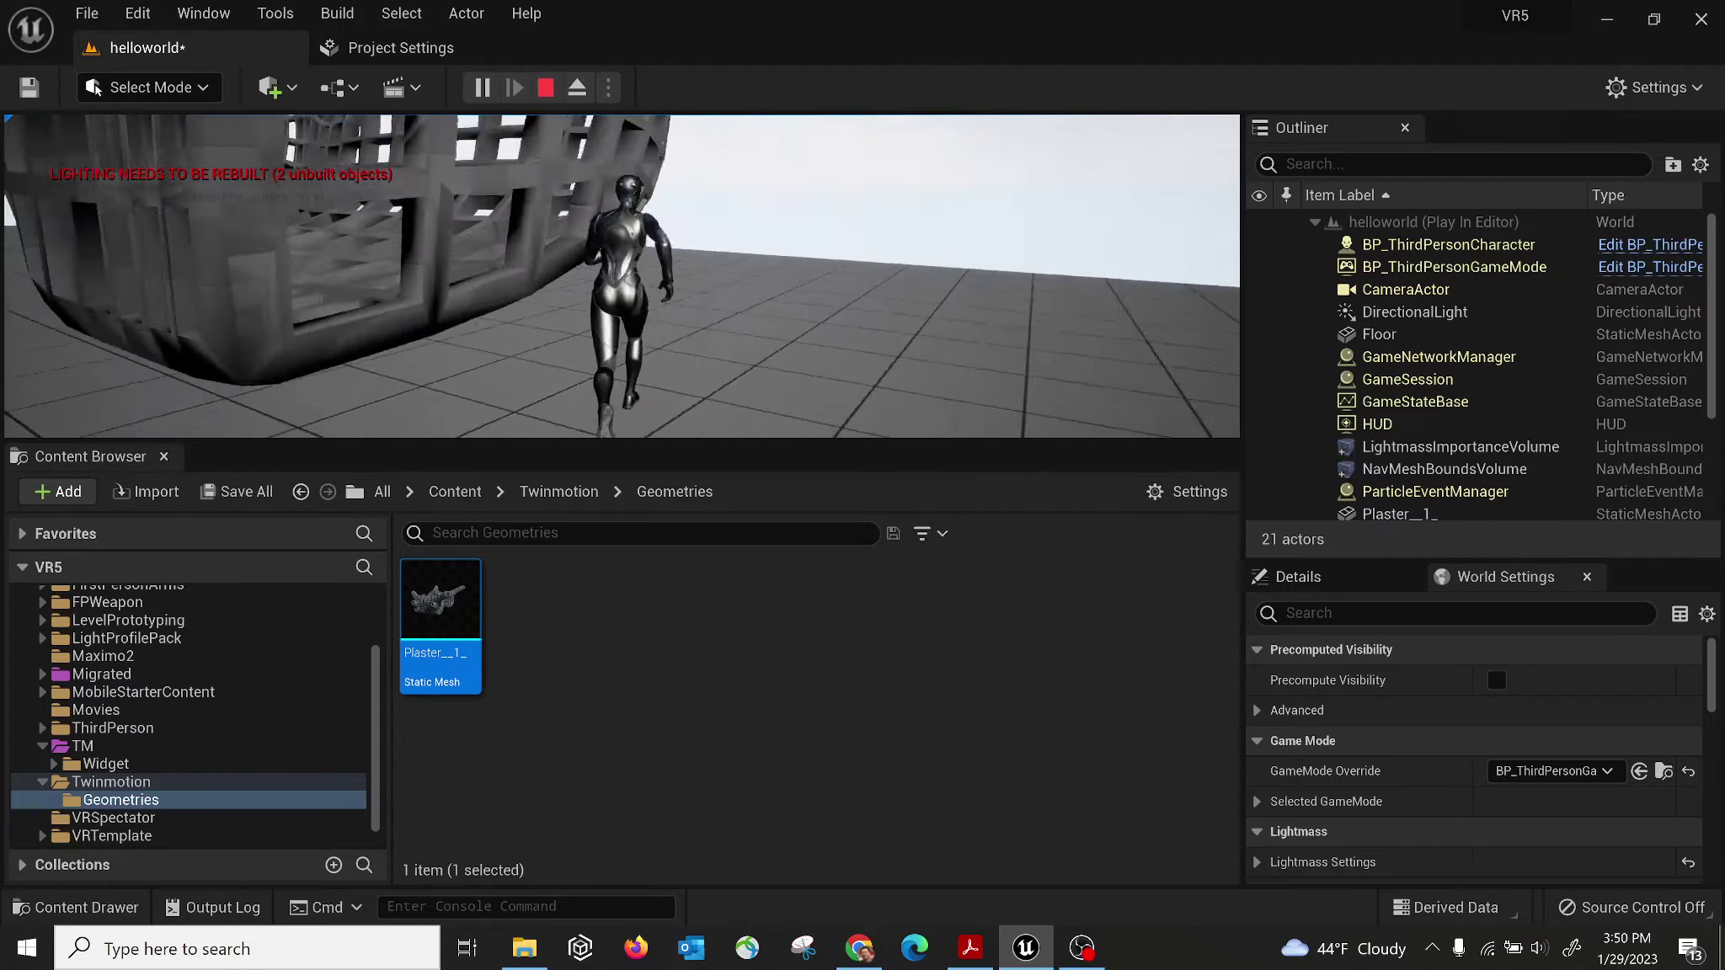
{"action": "key", "text": "a"}
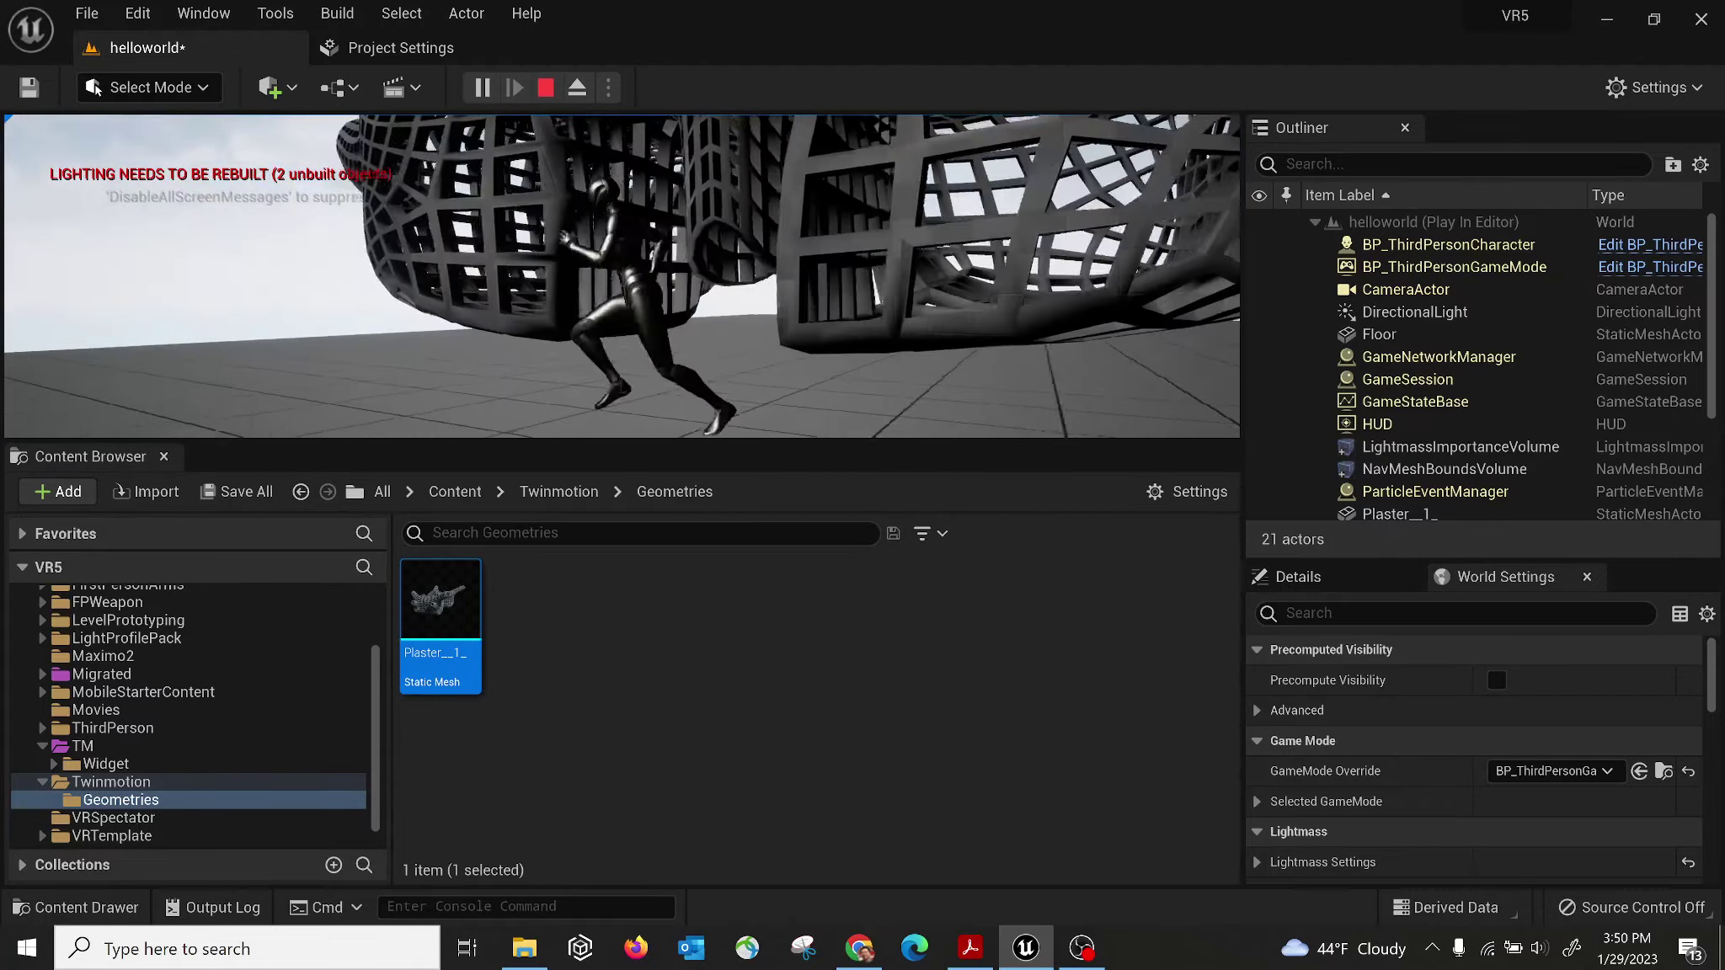
{"action": "key", "text": "Escape"}
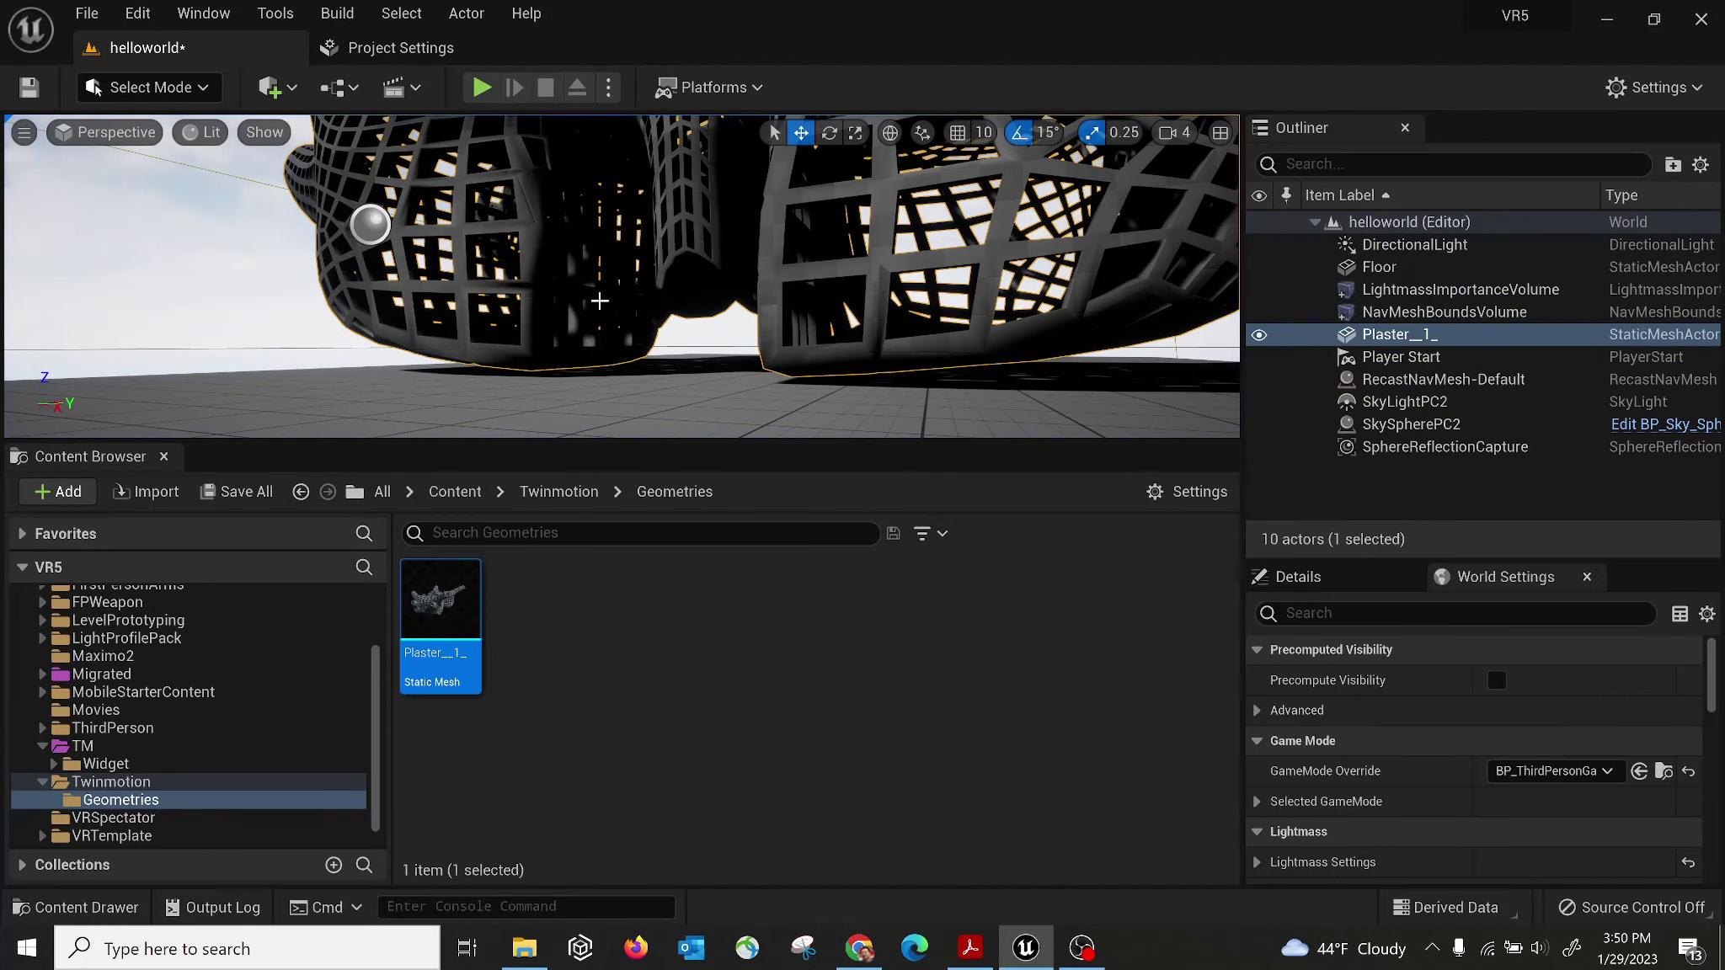
View the placed mesh up close, and open the Plaster__1_ asset to review its Nanite and LOD settings.
{"action": "key", "text": "s"}
{"action": "right_click_drag", "start_coordinate": [599, 301], "coordinate": [627, 278]}
{"action": "key", "text": "w"}
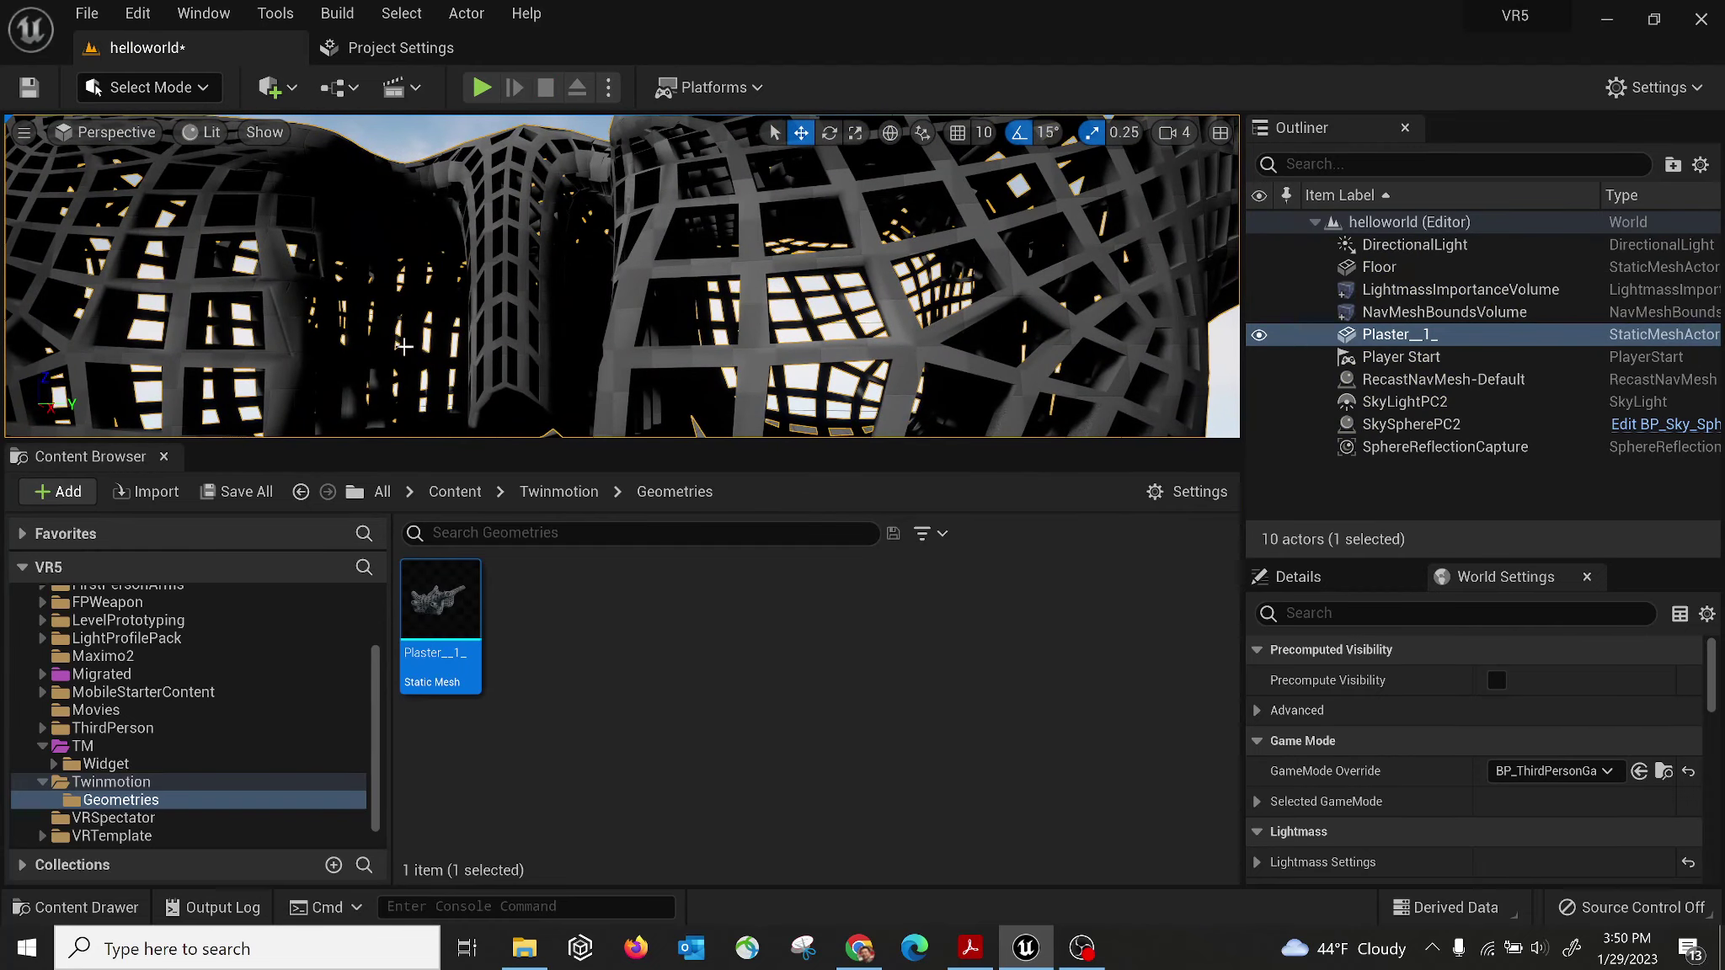
{"action": "double_click", "coordinate": [426, 609]}
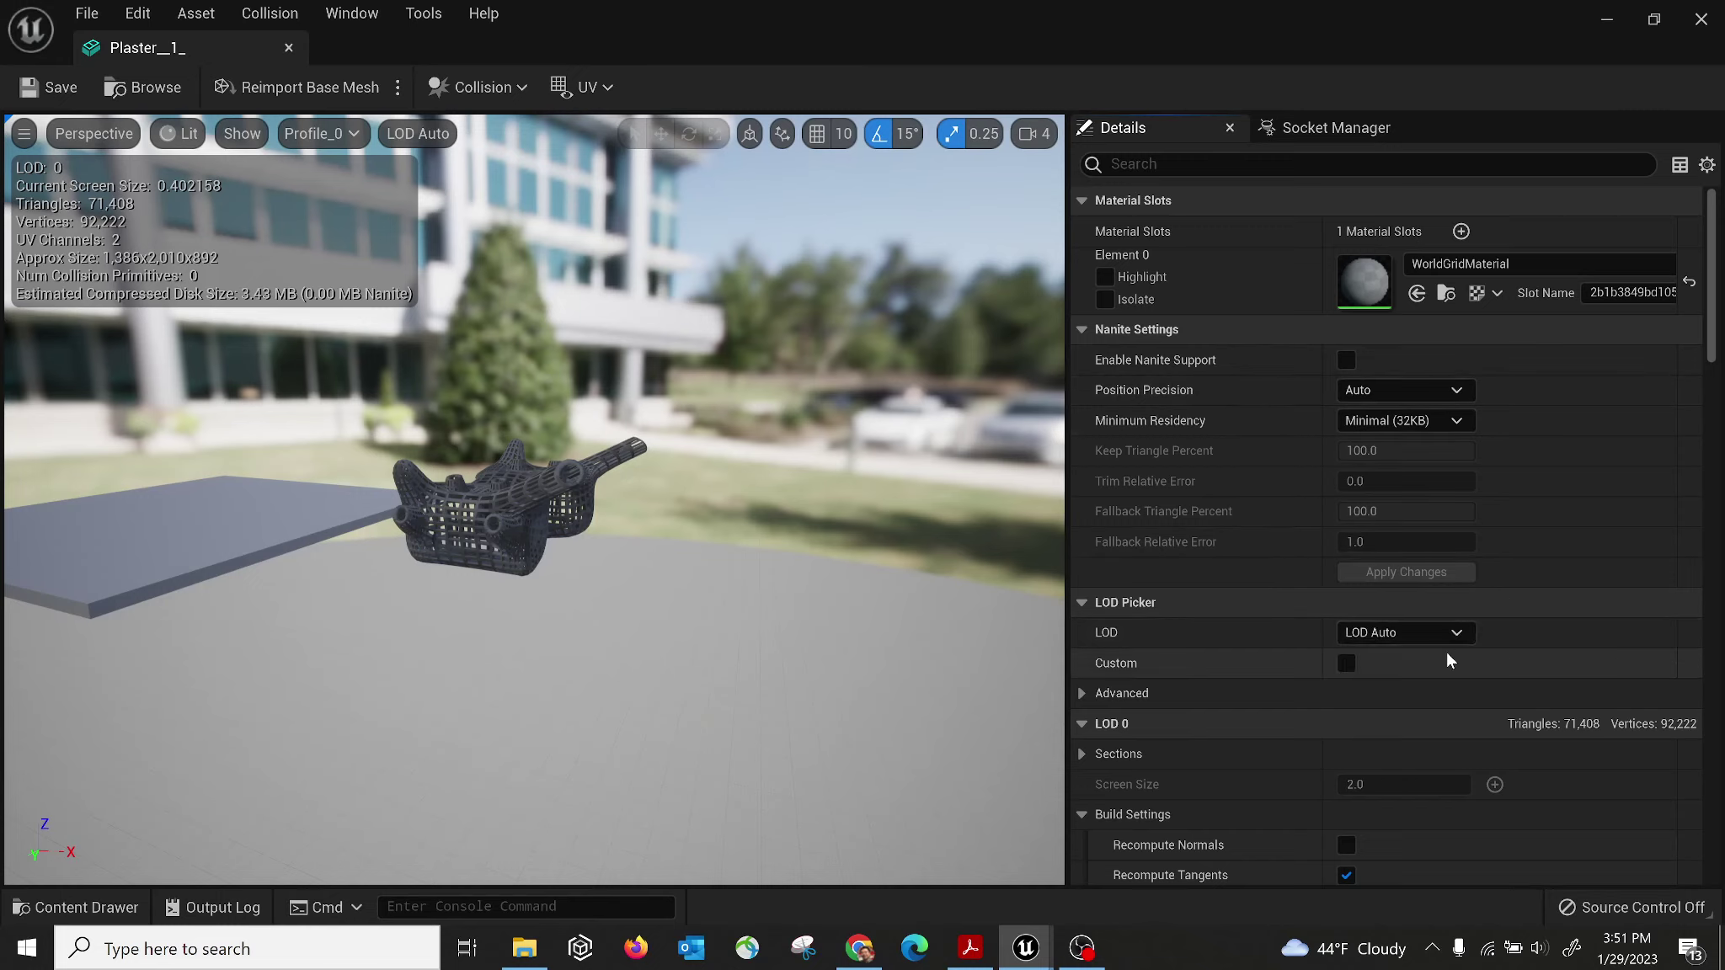
{"action": "scroll", "coordinate": [1446, 662], "scroll_direction": "down", "scroll_amount": 4}
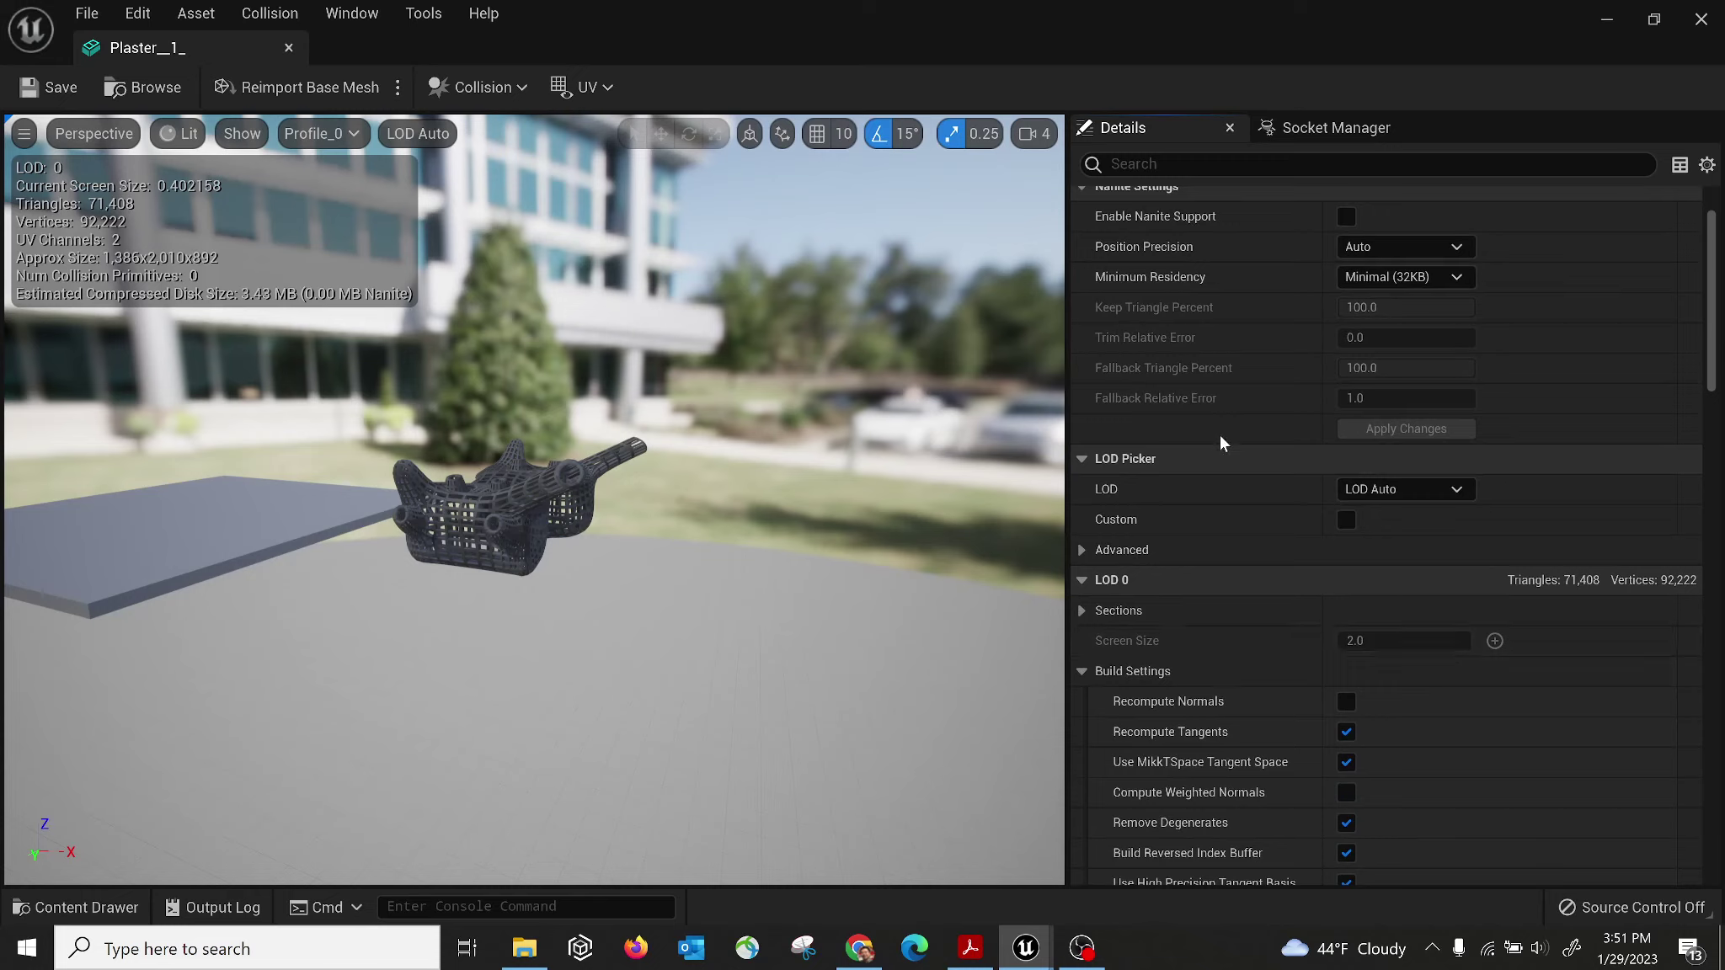
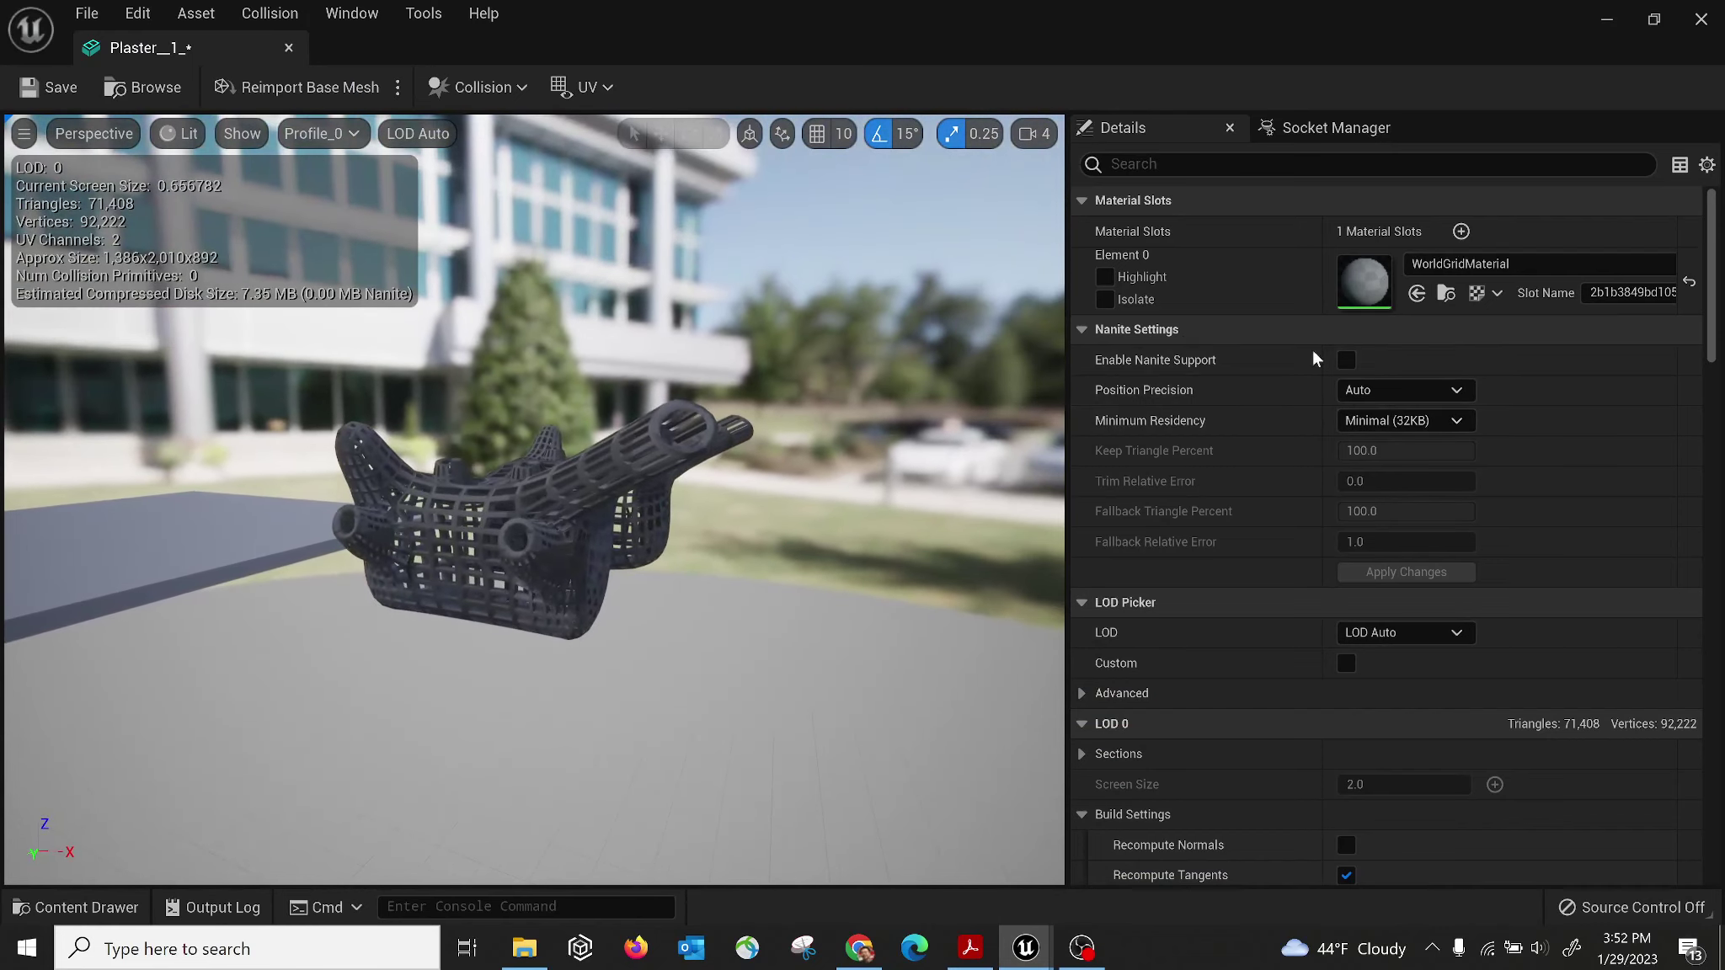
Preview the Plaster__1_ mesh at LOD 2, LOD 1 and LOD 0 to compare the levels of detail.
{"action": "scroll", "coordinate": [1716, 345], "scroll_direction": "down", "scroll_amount": 4}
{"action": "scroll", "coordinate": [1716, 345], "scroll_direction": "up", "scroll_amount": 3}
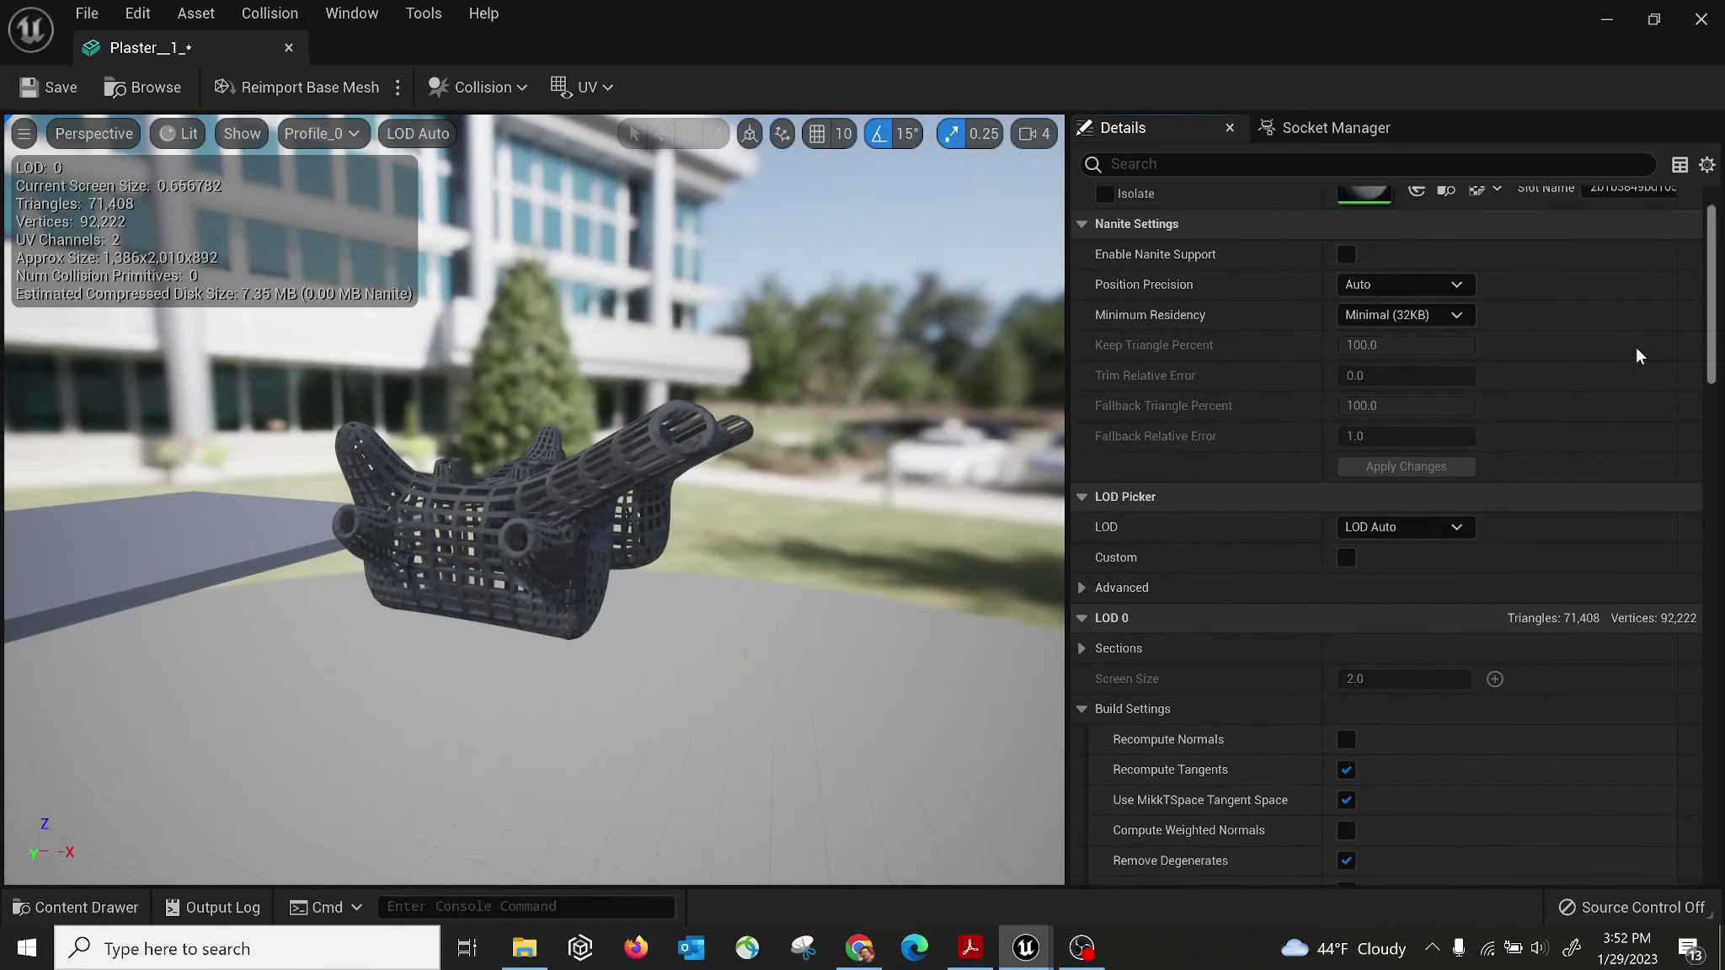
{"action": "left_click", "coordinate": [1409, 531]}
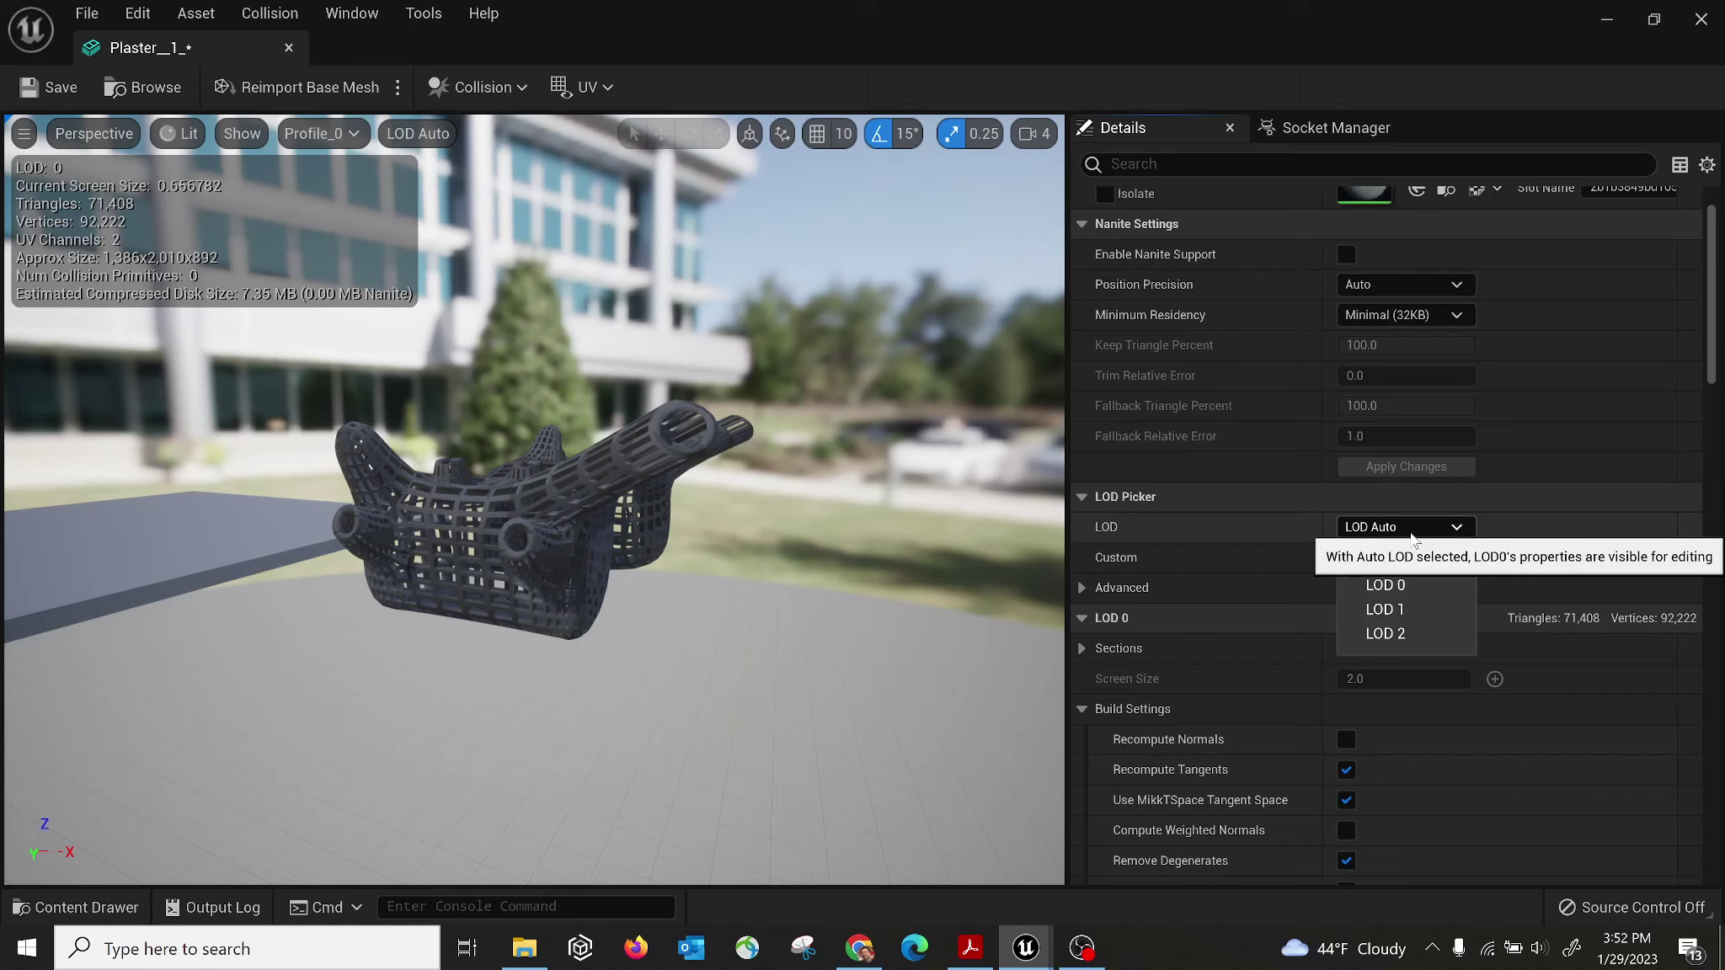
{"action": "left_click", "coordinate": [1386, 634]}
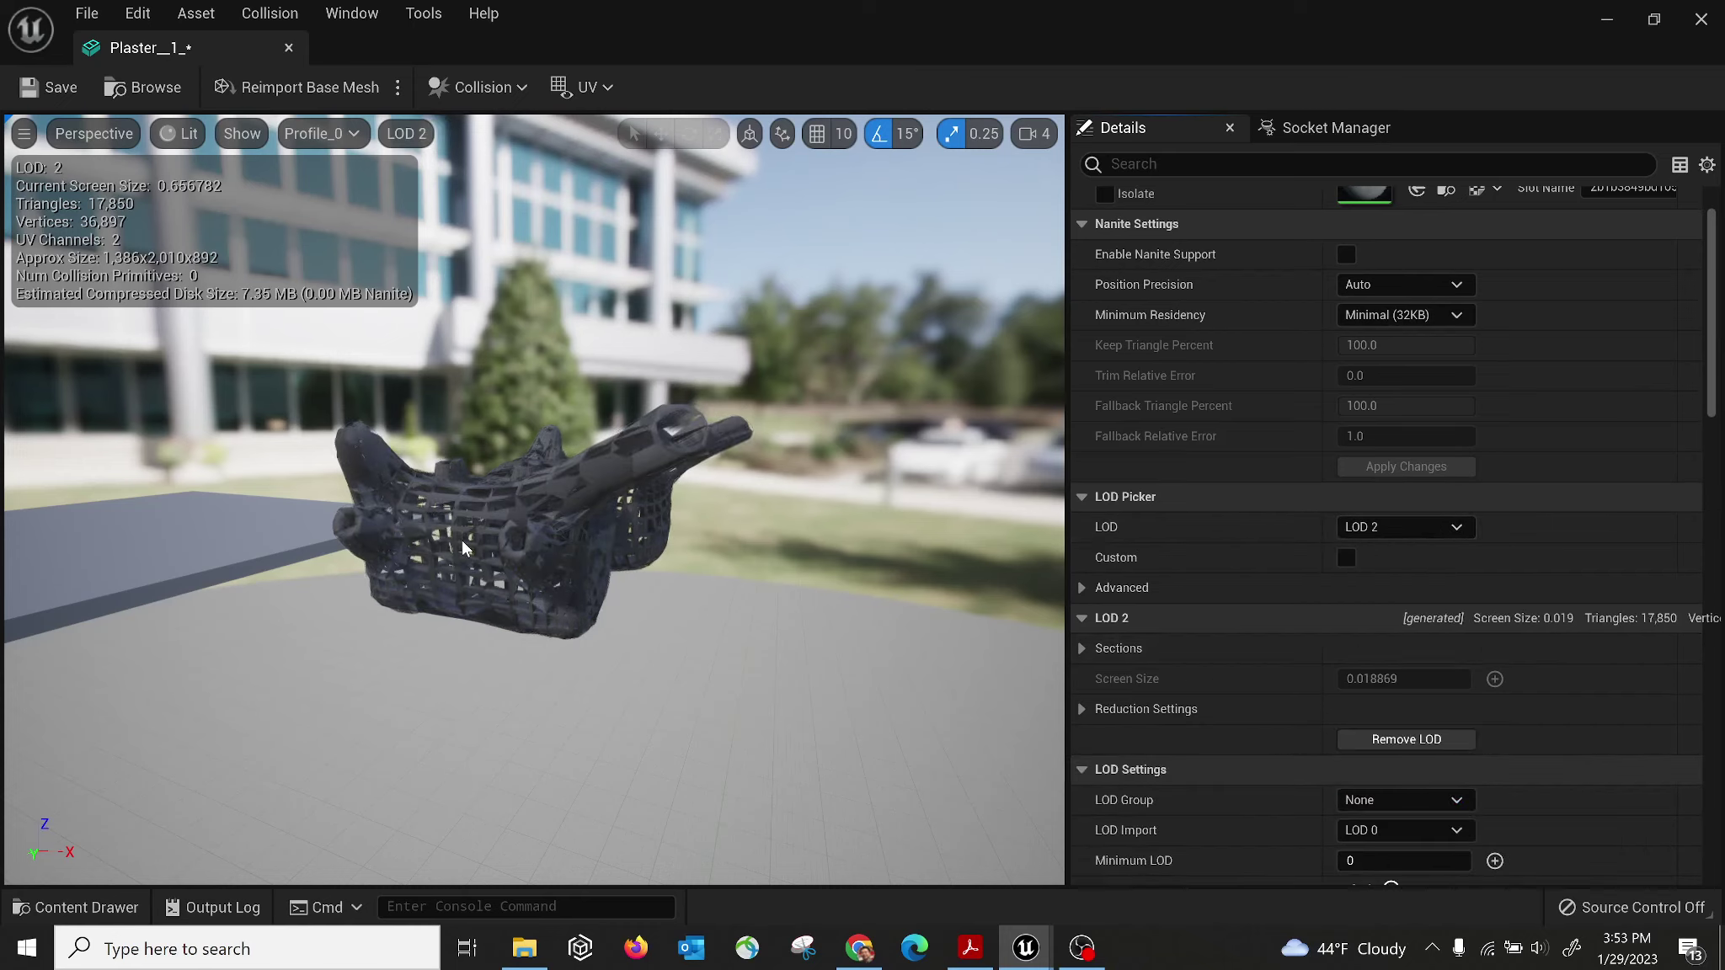
{"action": "scroll", "coordinate": [468, 551], "scroll_direction": "up", "scroll_amount": 5}
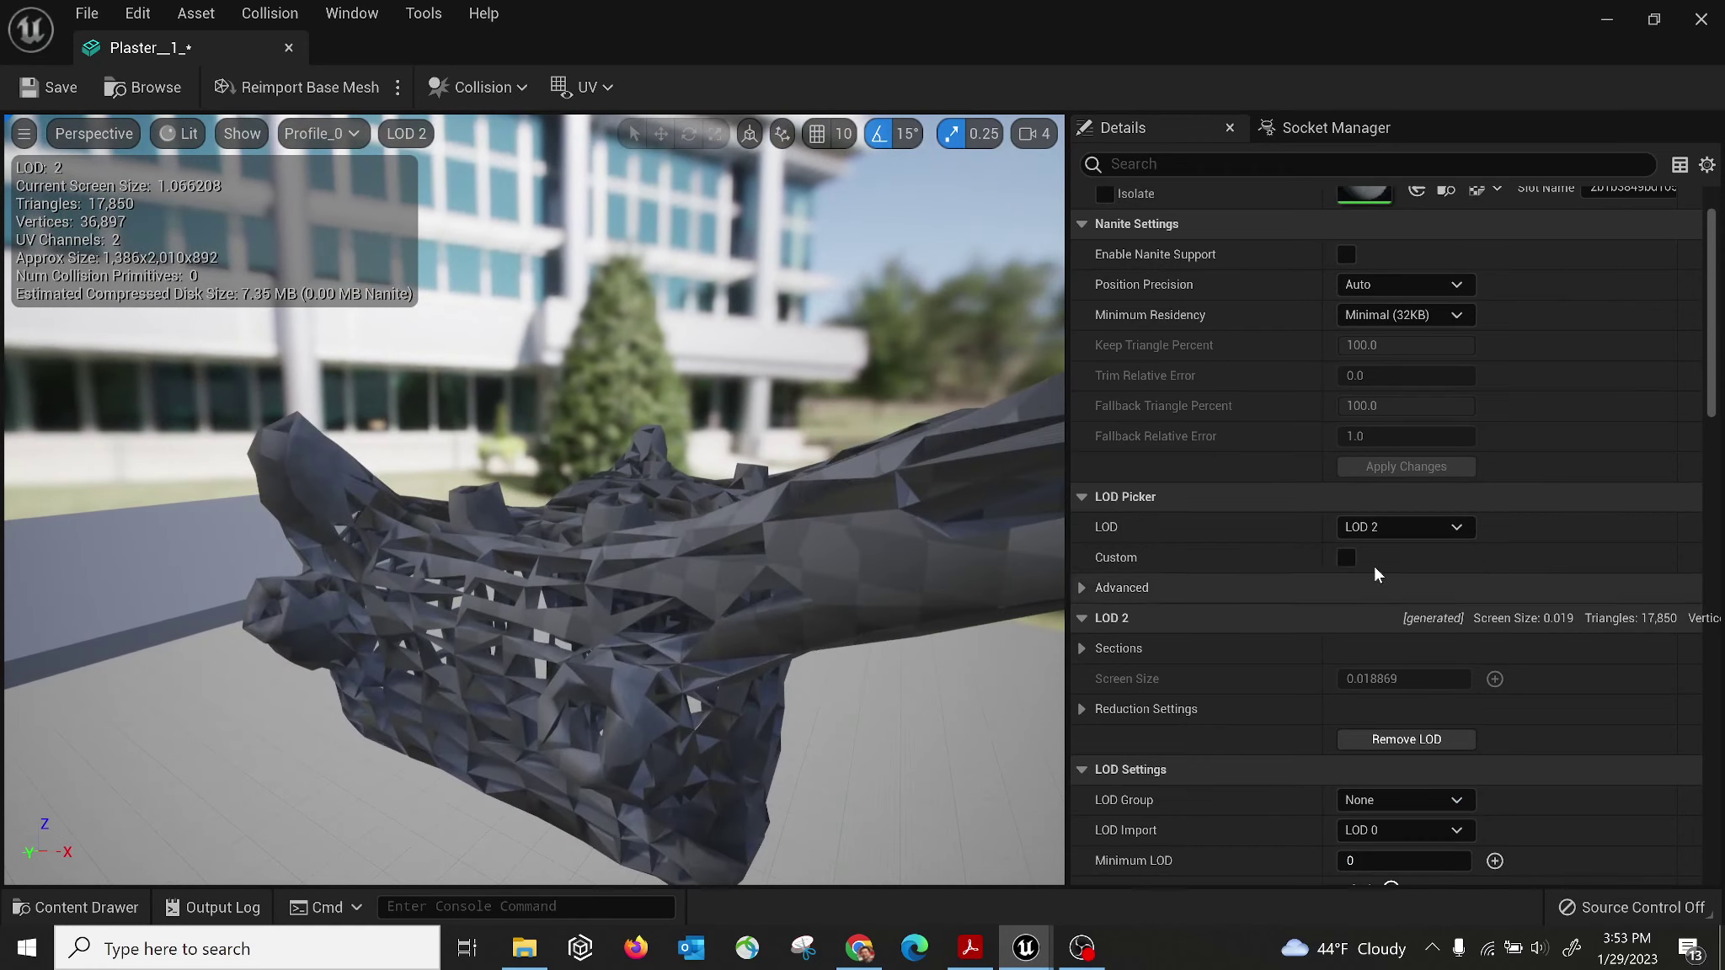
{"action": "left_click", "coordinate": [1378, 526]}
{"action": "left_click", "coordinate": [1372, 623]}
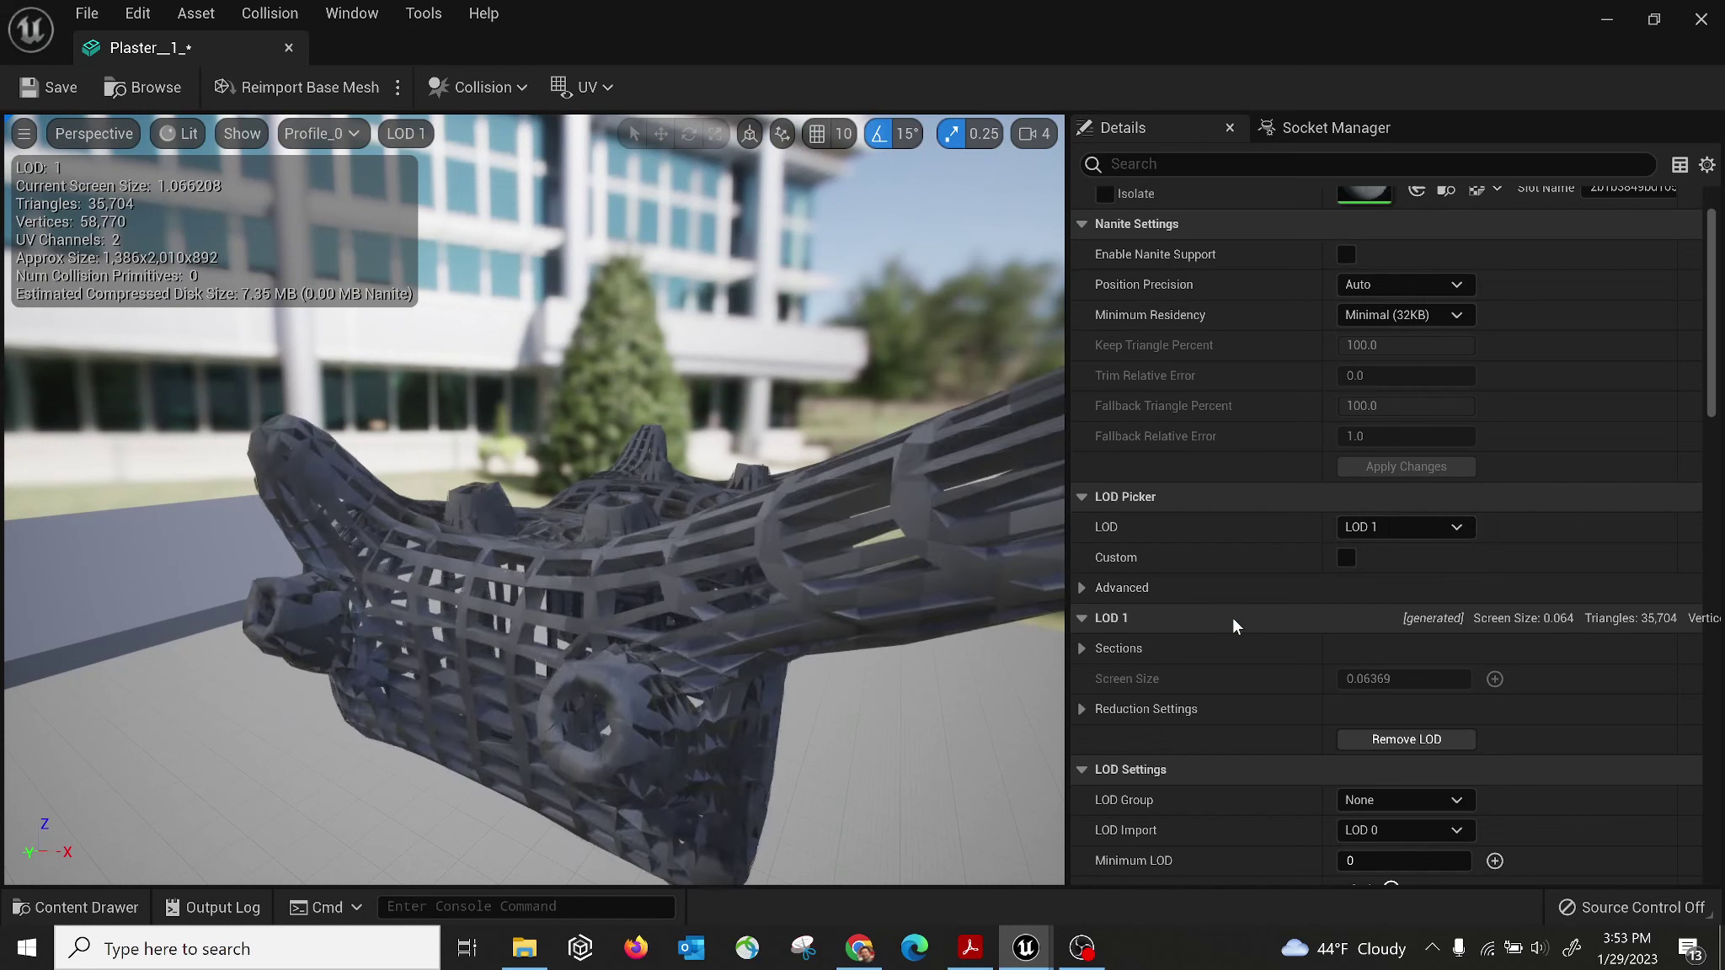
{"action": "left_click", "coordinate": [1419, 528]}
{"action": "left_click", "coordinate": [1393, 587]}
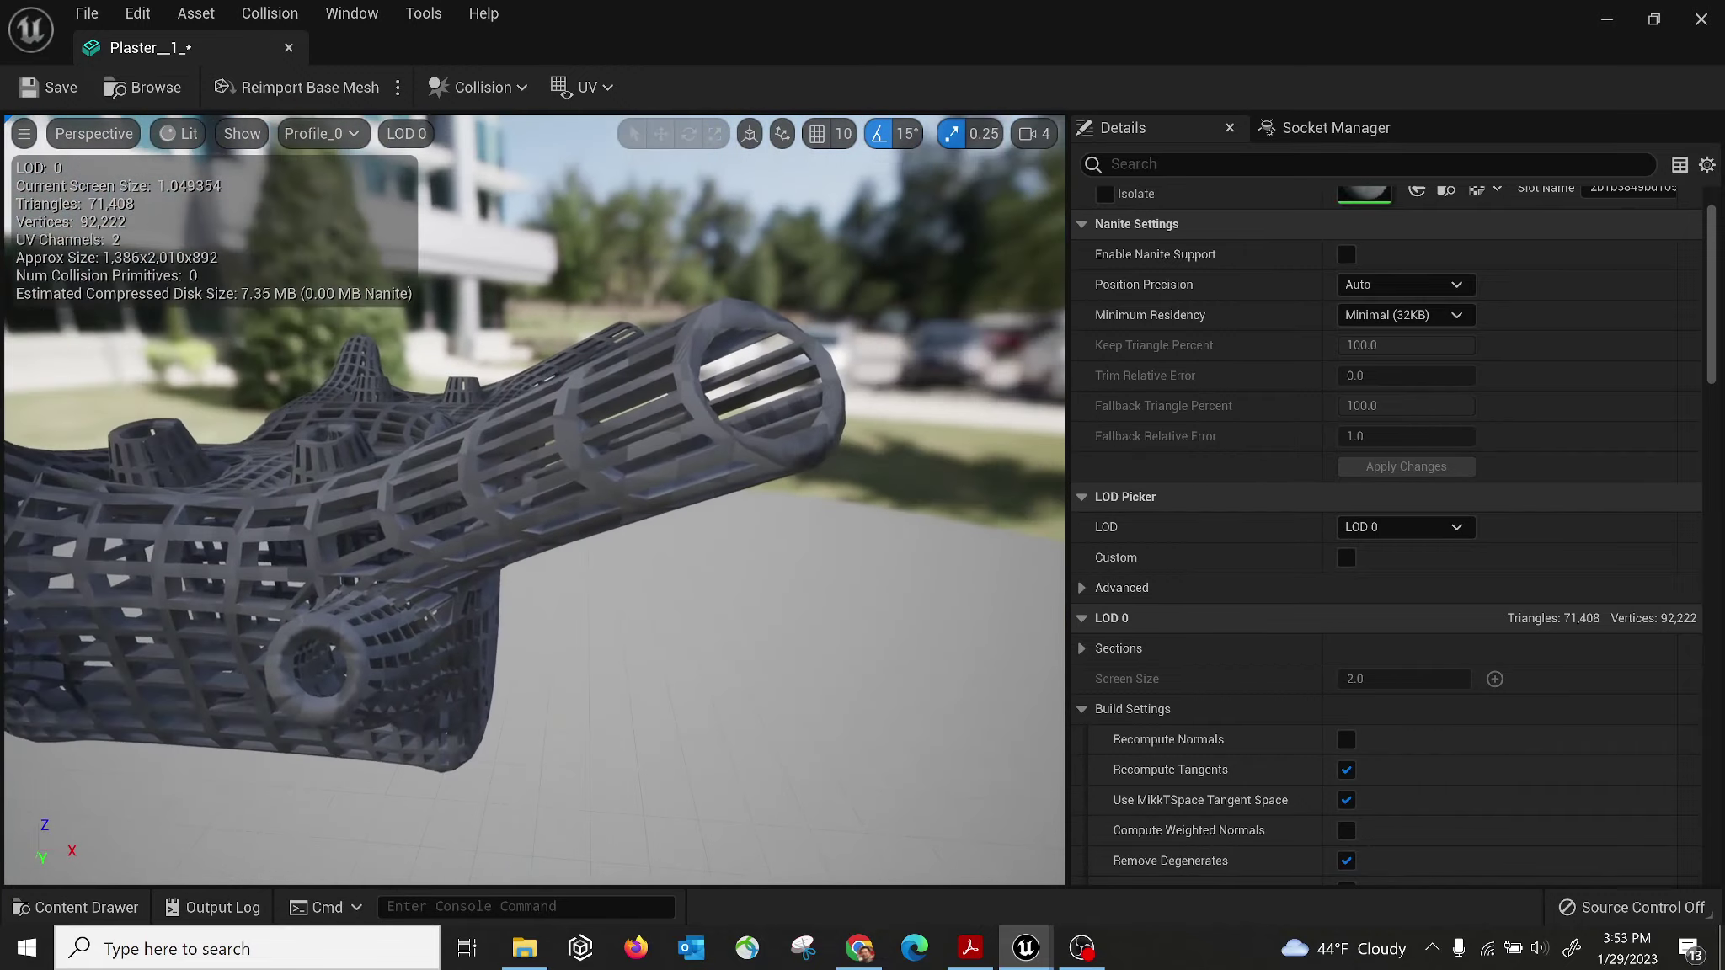
{"action": "left_click_drag", "start_coordinate": [746, 282], "coordinate": [746, 283]}
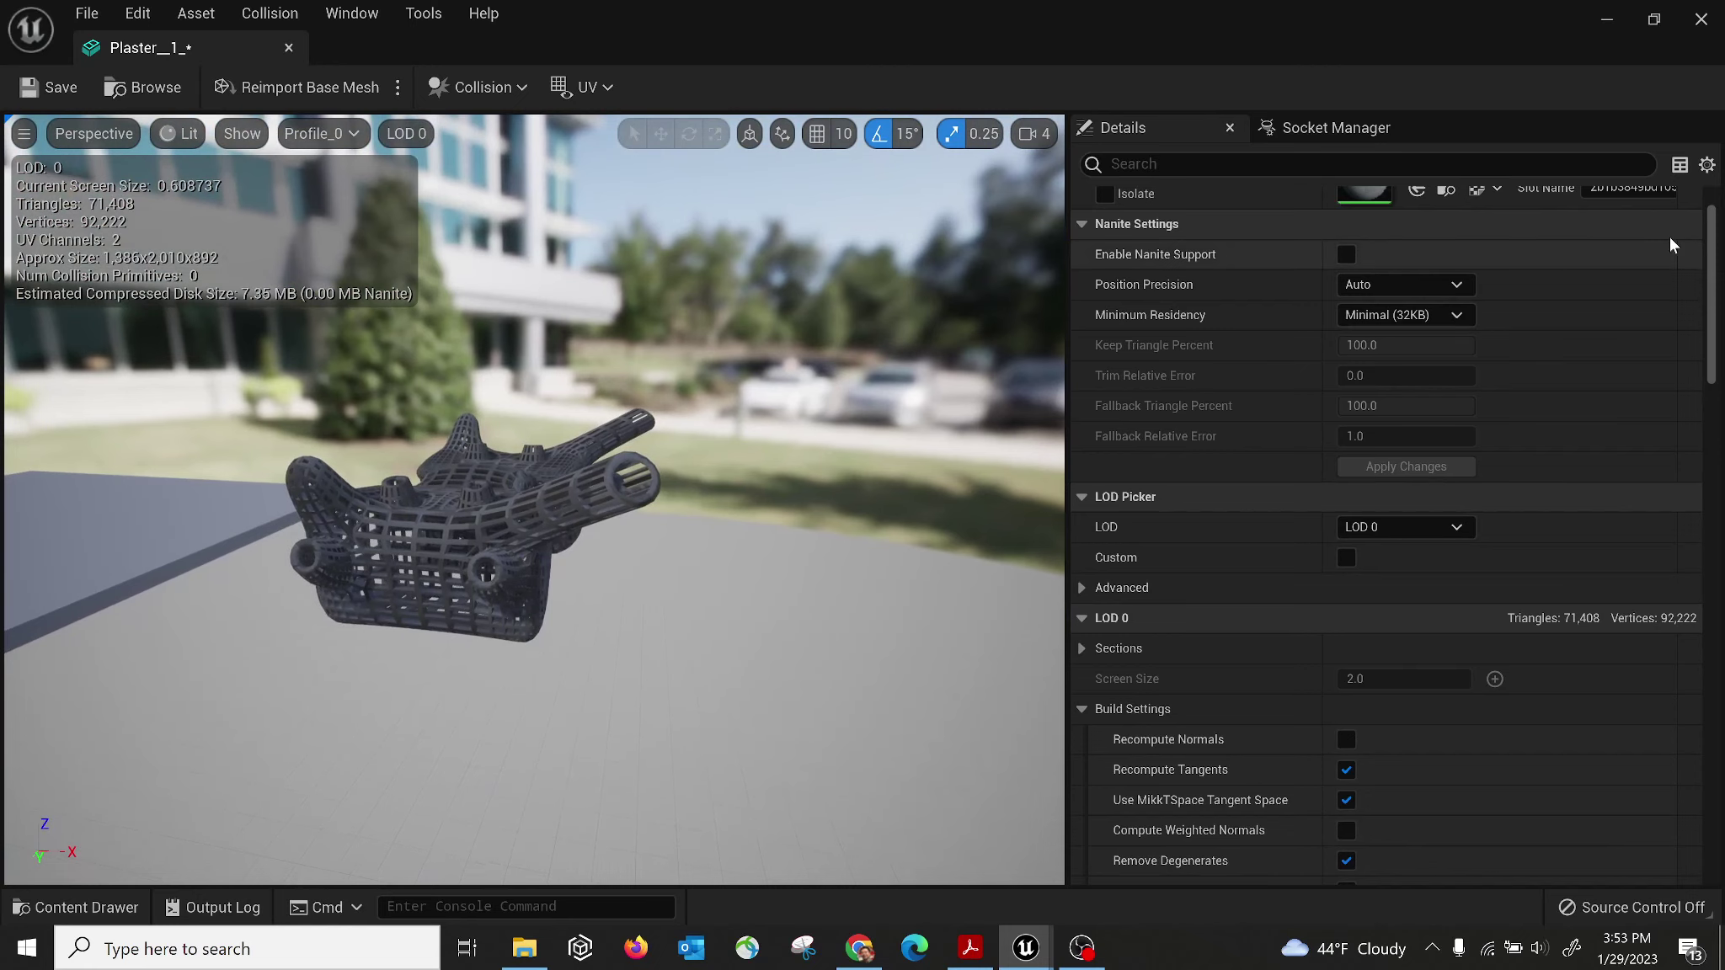
Open the WorldGridMaterial assigned to the mesh's Element 0 and look over its material node graph.
{"action": "left_click_drag", "start_coordinate": [1713, 237], "coordinate": [1712, 215]}
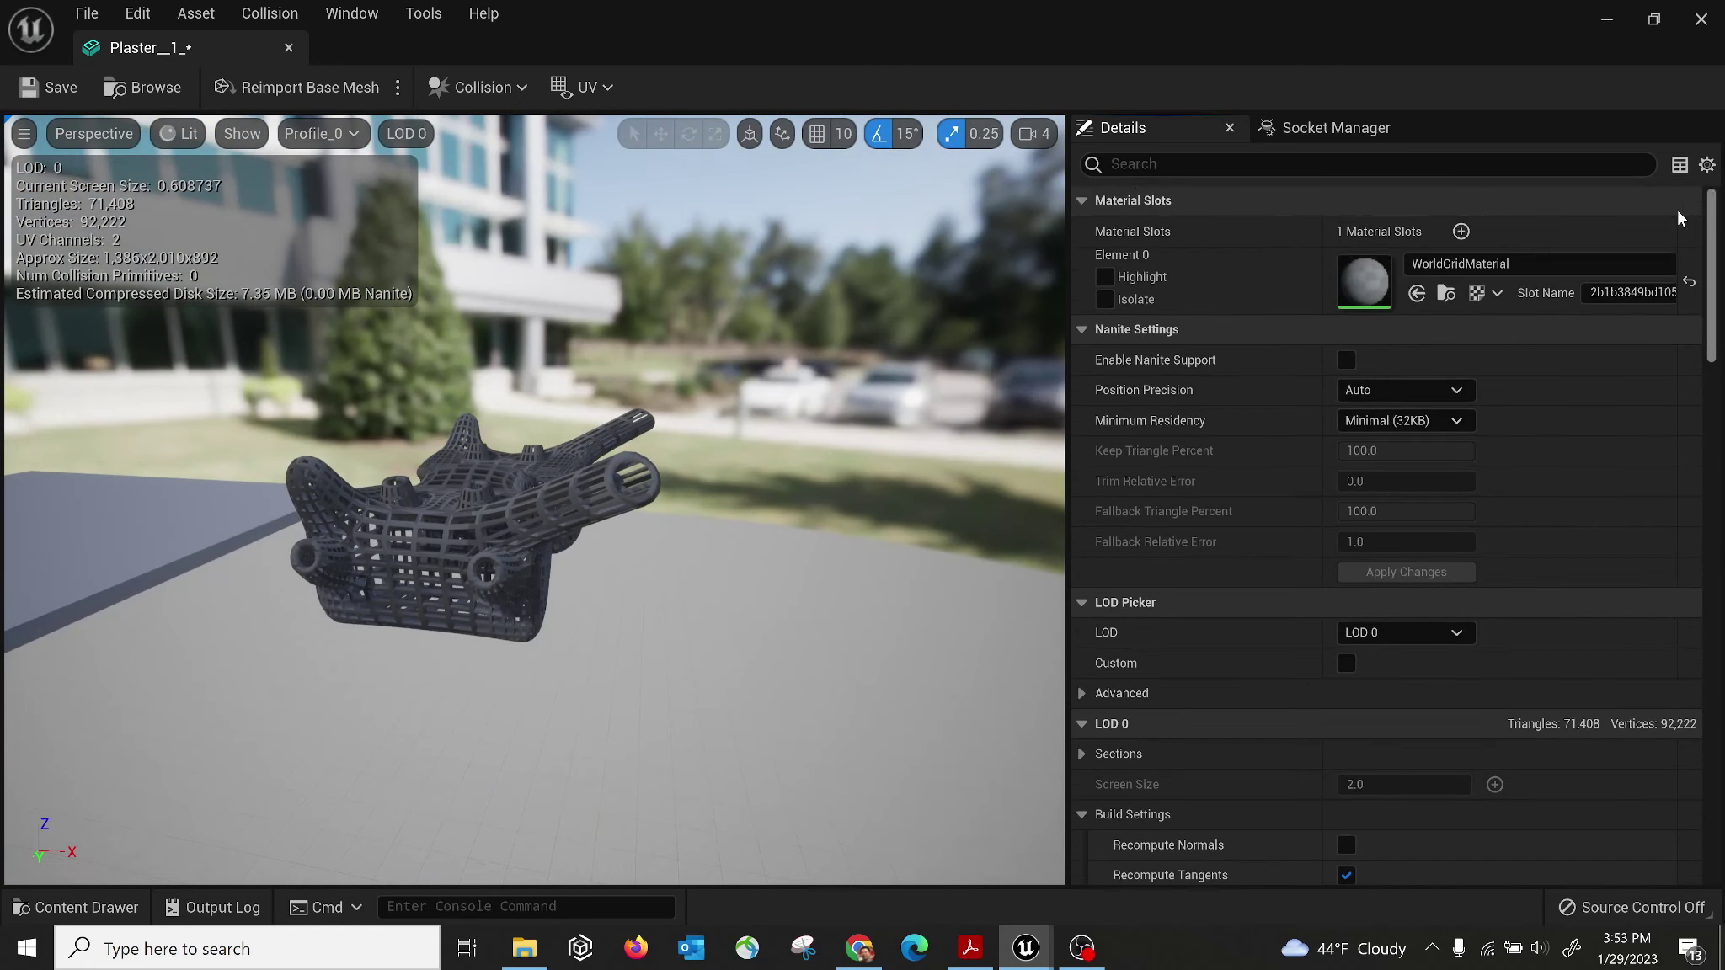
{"action": "double_click", "coordinate": [1381, 296]}
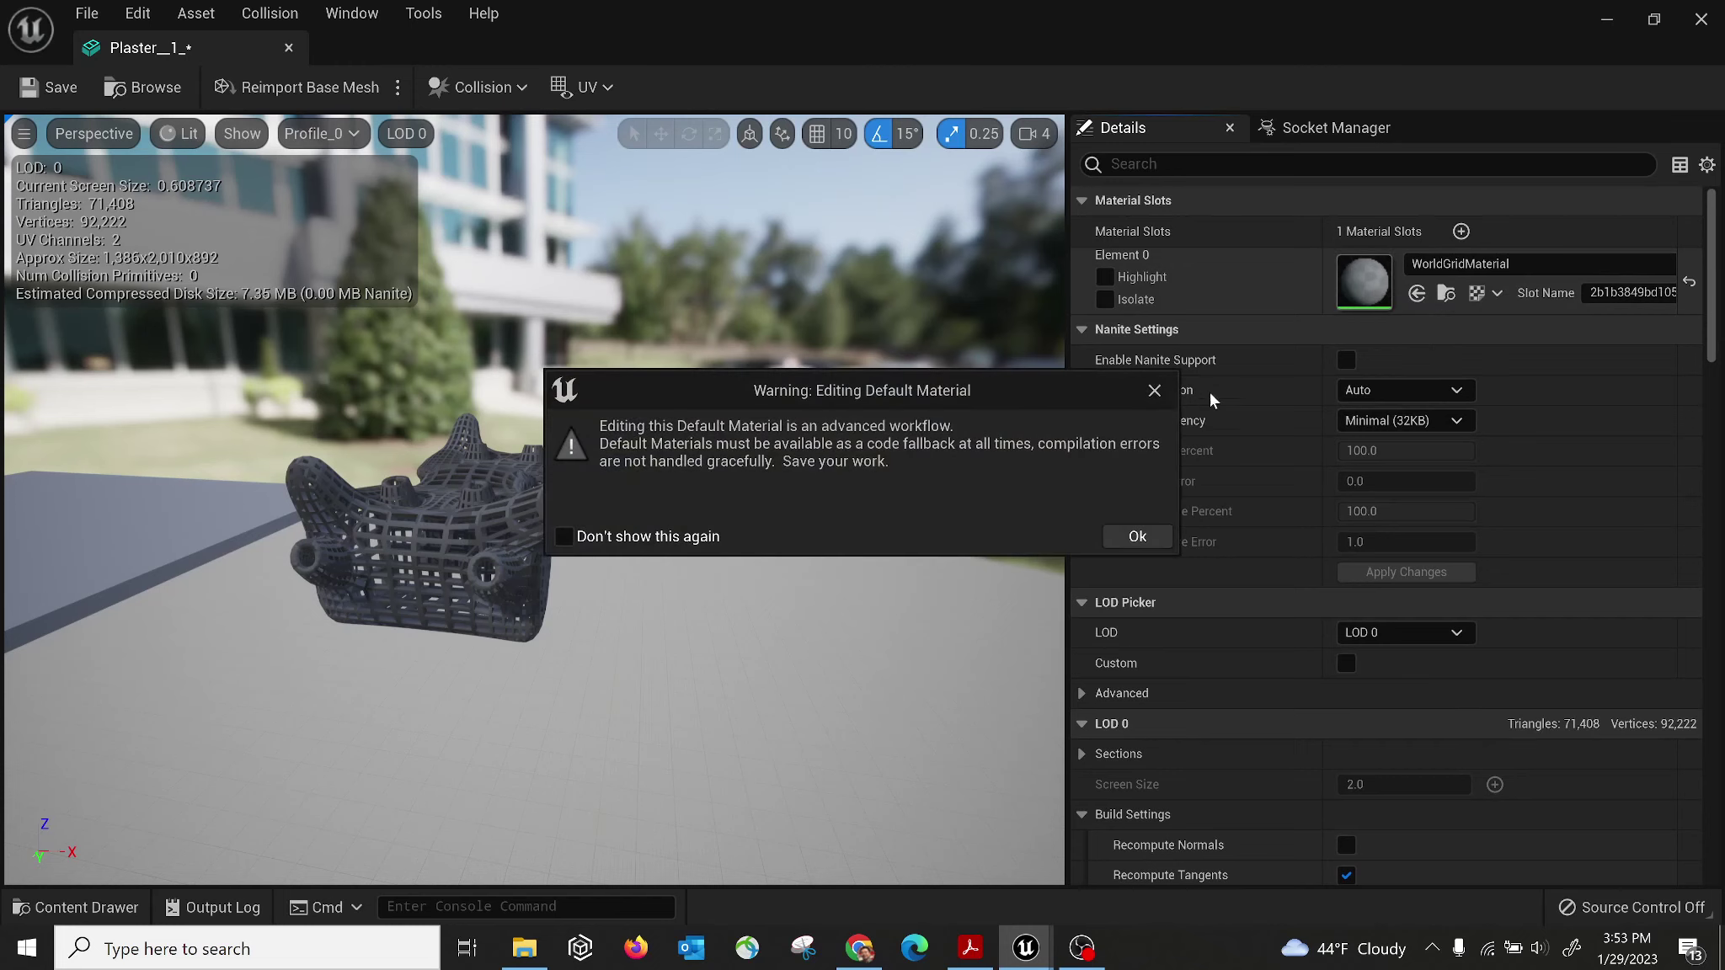
{"action": "left_click", "coordinate": [1163, 390]}
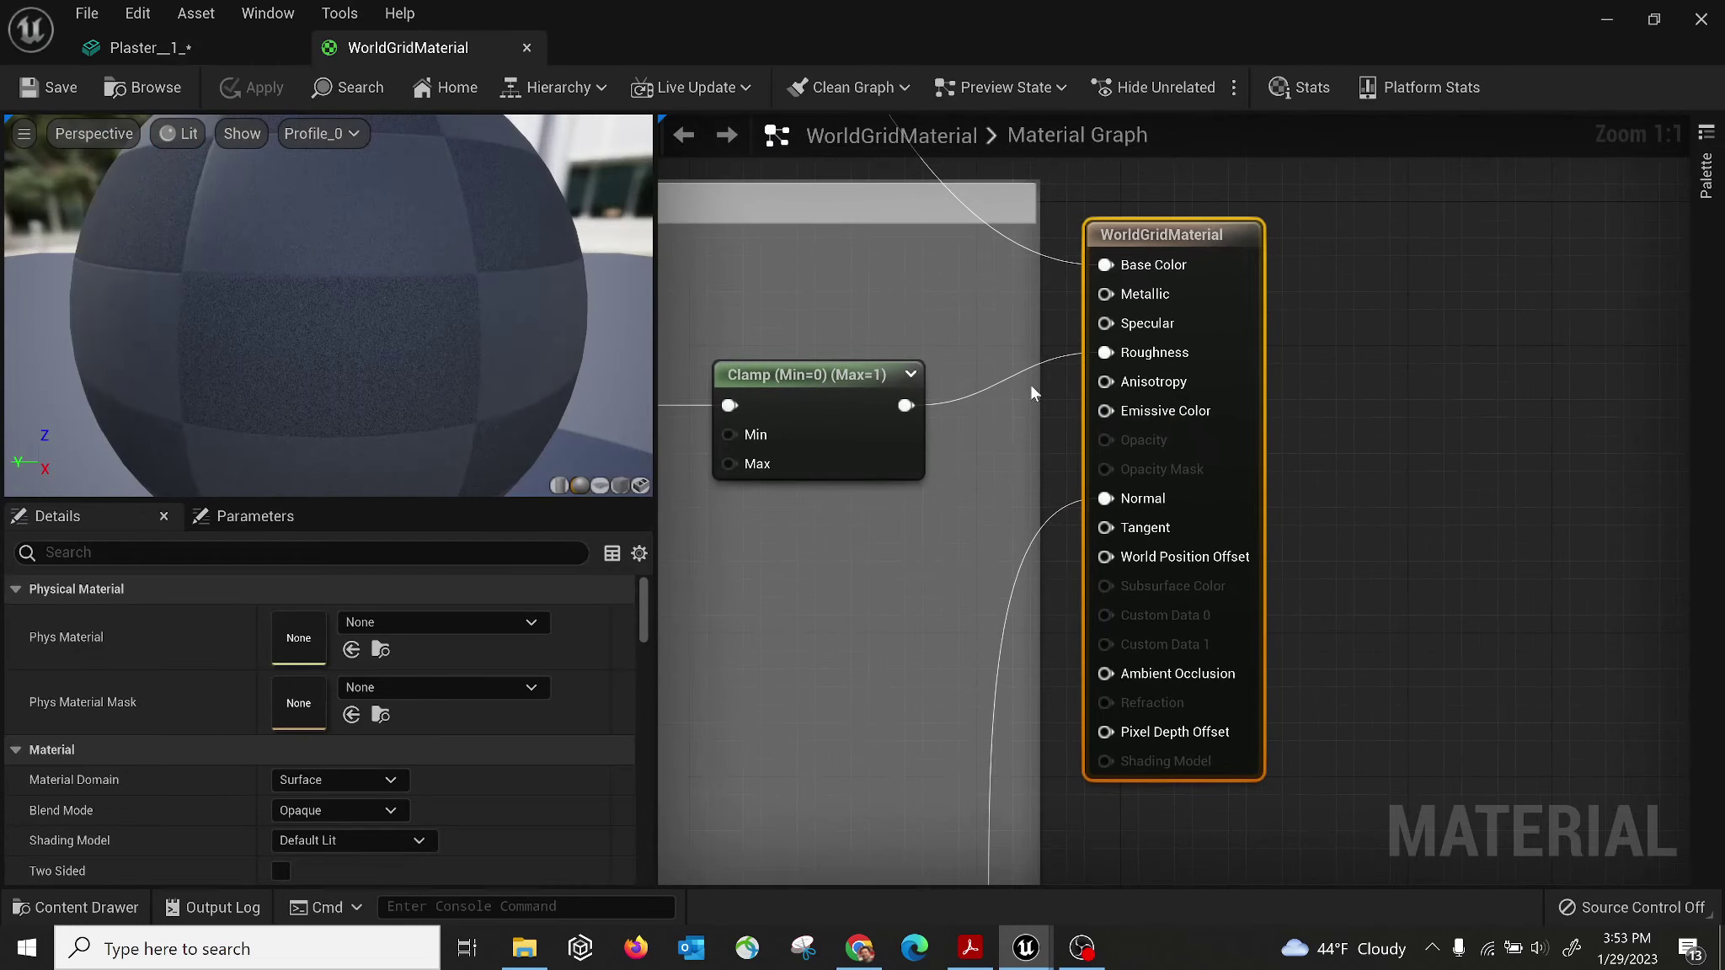
{"action": "scroll", "coordinate": [1031, 386], "scroll_direction": "down", "scroll_amount": 2}
{"action": "scroll", "coordinate": [905, 353], "scroll_direction": "down", "scroll_amount": 2}
{"action": "right_click_drag", "start_coordinate": [904, 353], "coordinate": [1243, 553]}
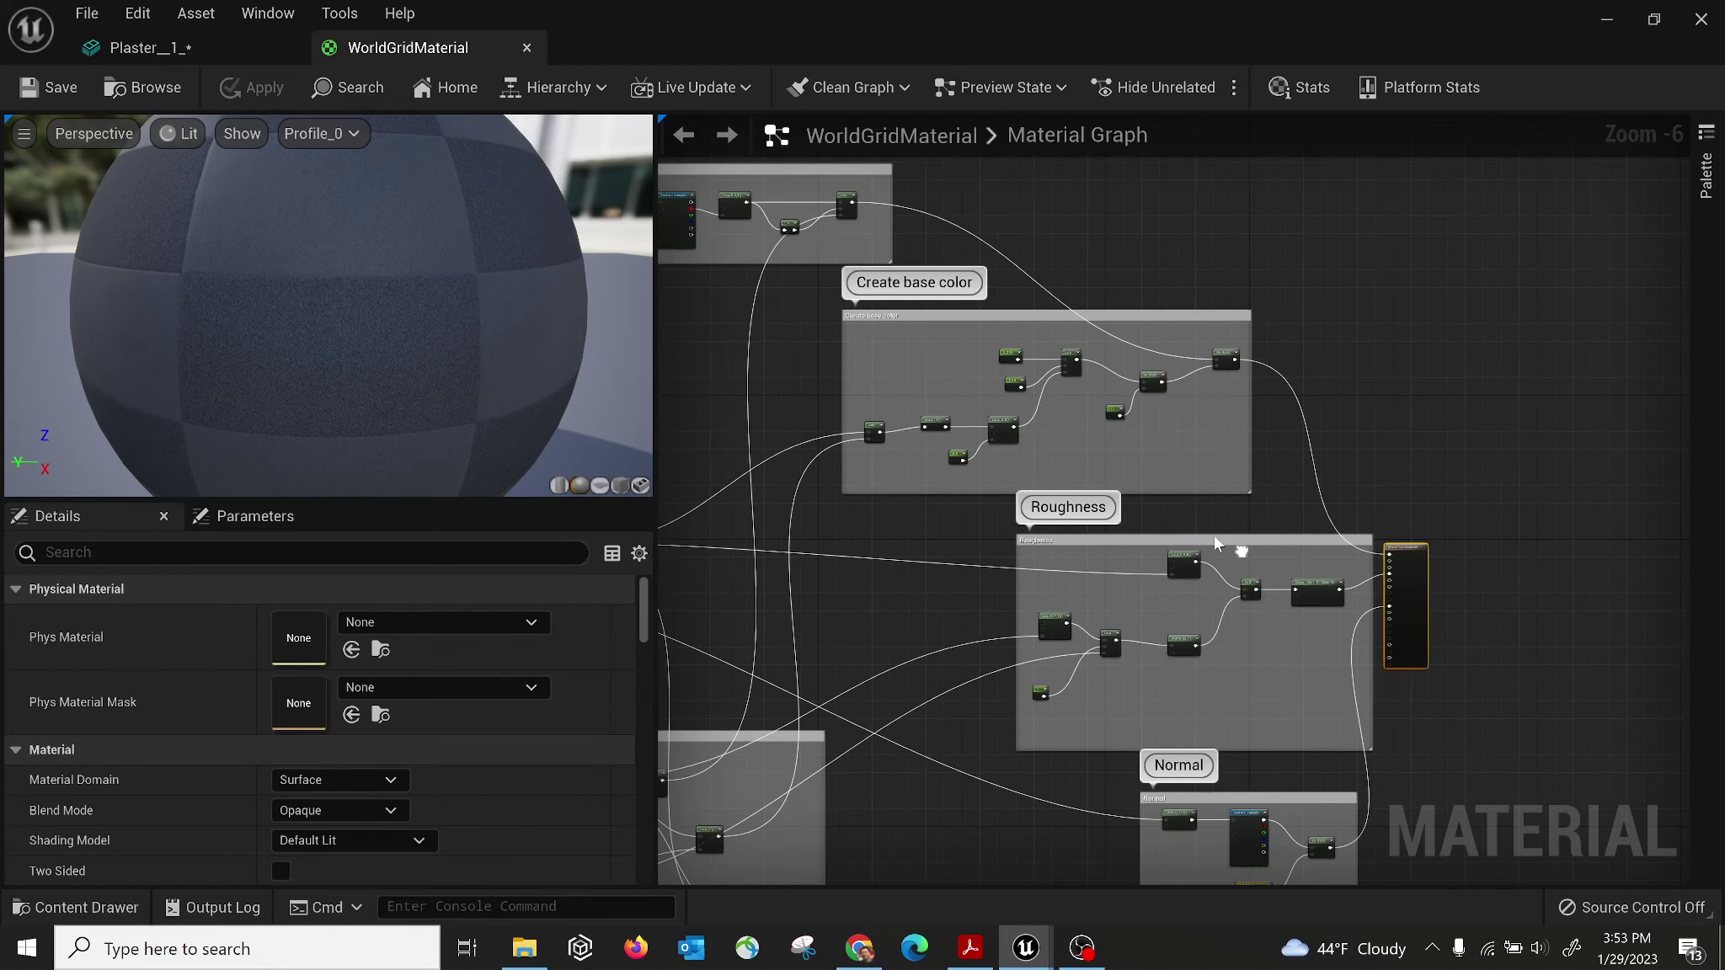
{"action": "right_click_drag", "start_coordinate": [887, 411], "coordinate": [1326, 325]}
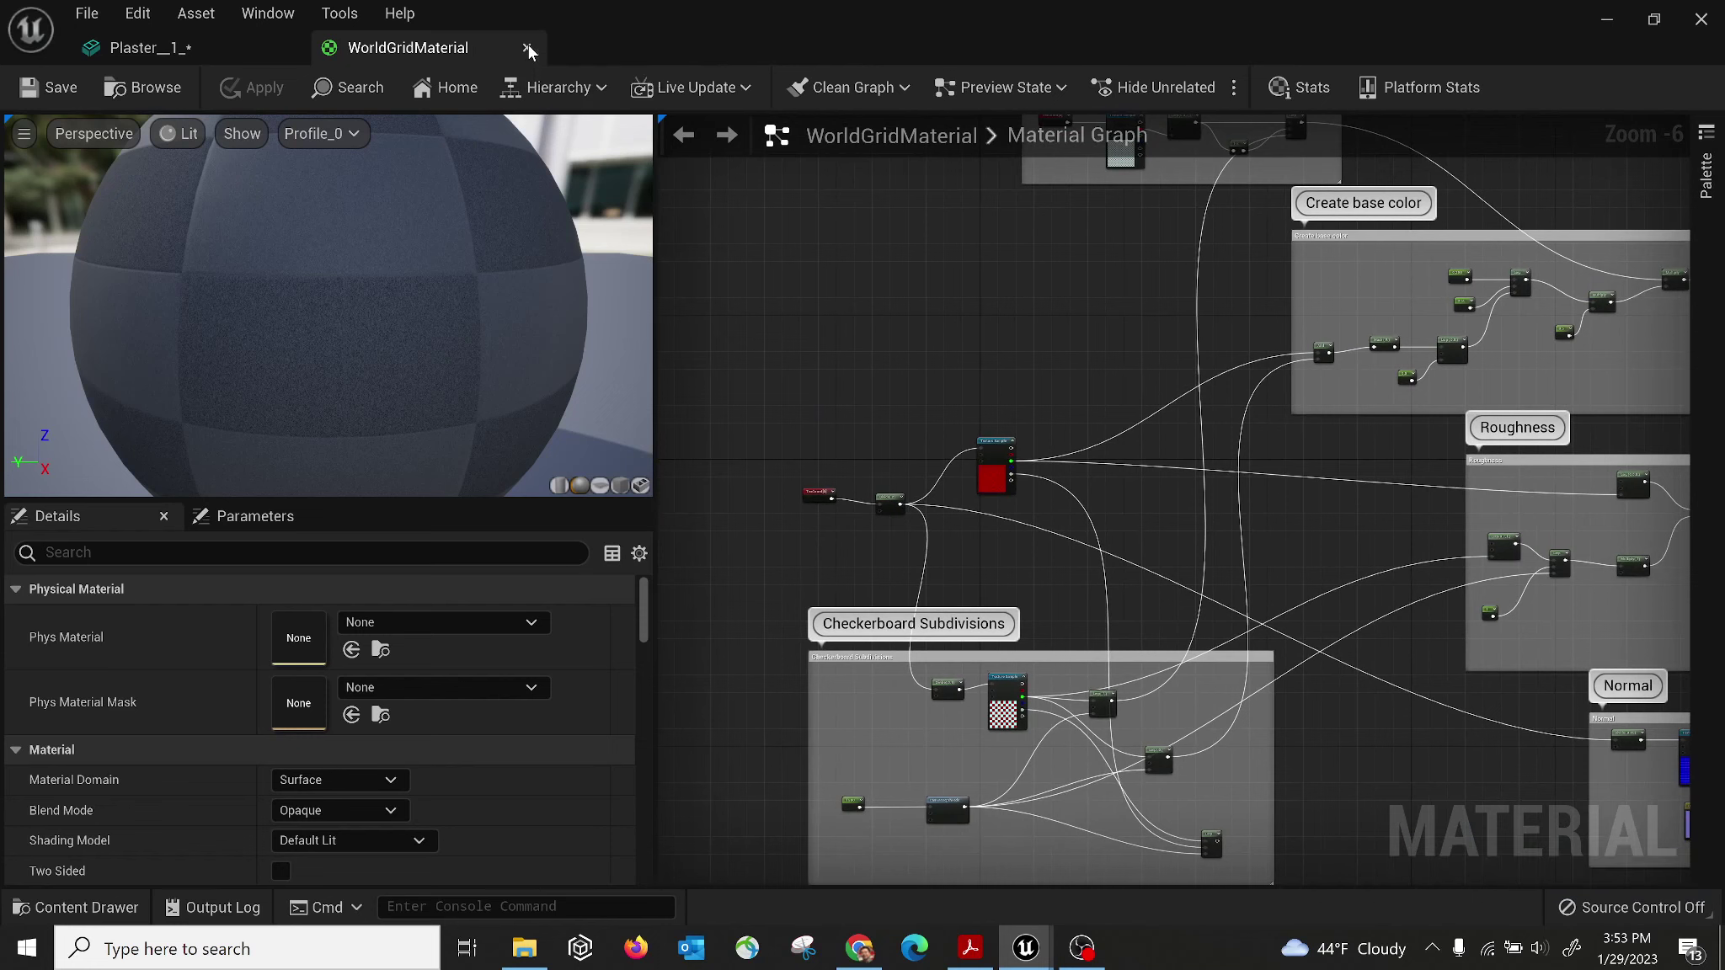
Close the WorldGridMaterial, return to the helloworld level, and save all modified content.
{"action": "left_click", "coordinate": [528, 48]}
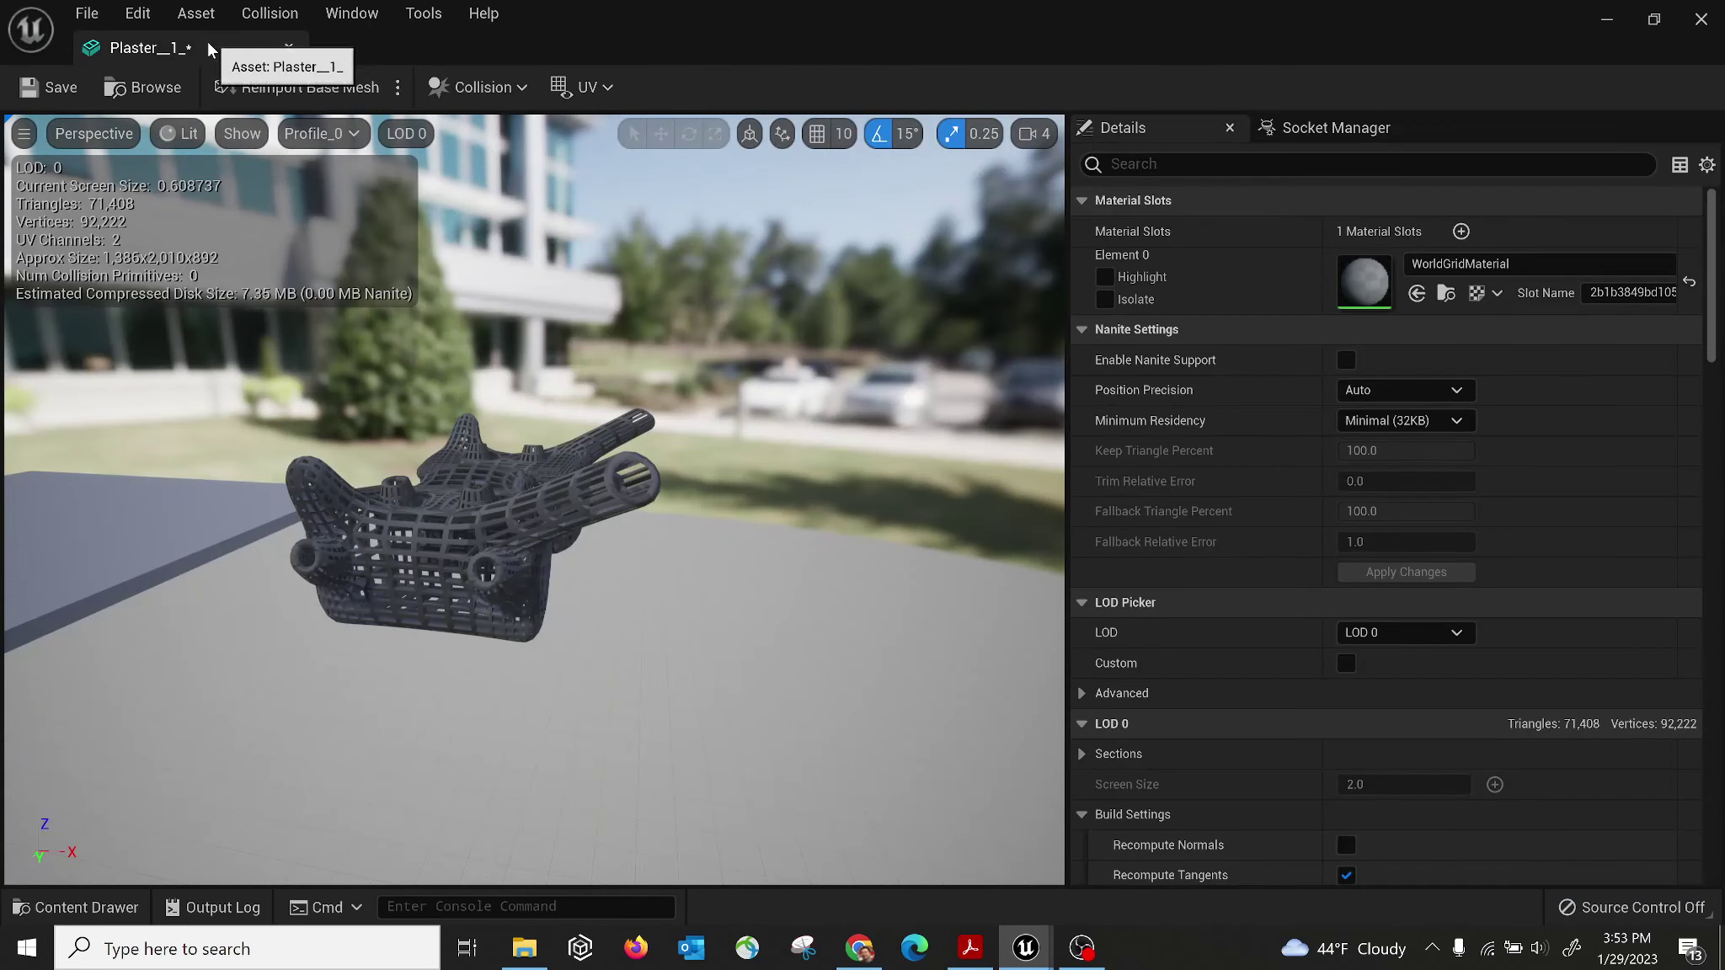
{"action": "left_click_drag", "start_coordinate": [207, 40], "coordinate": [548, 52]}
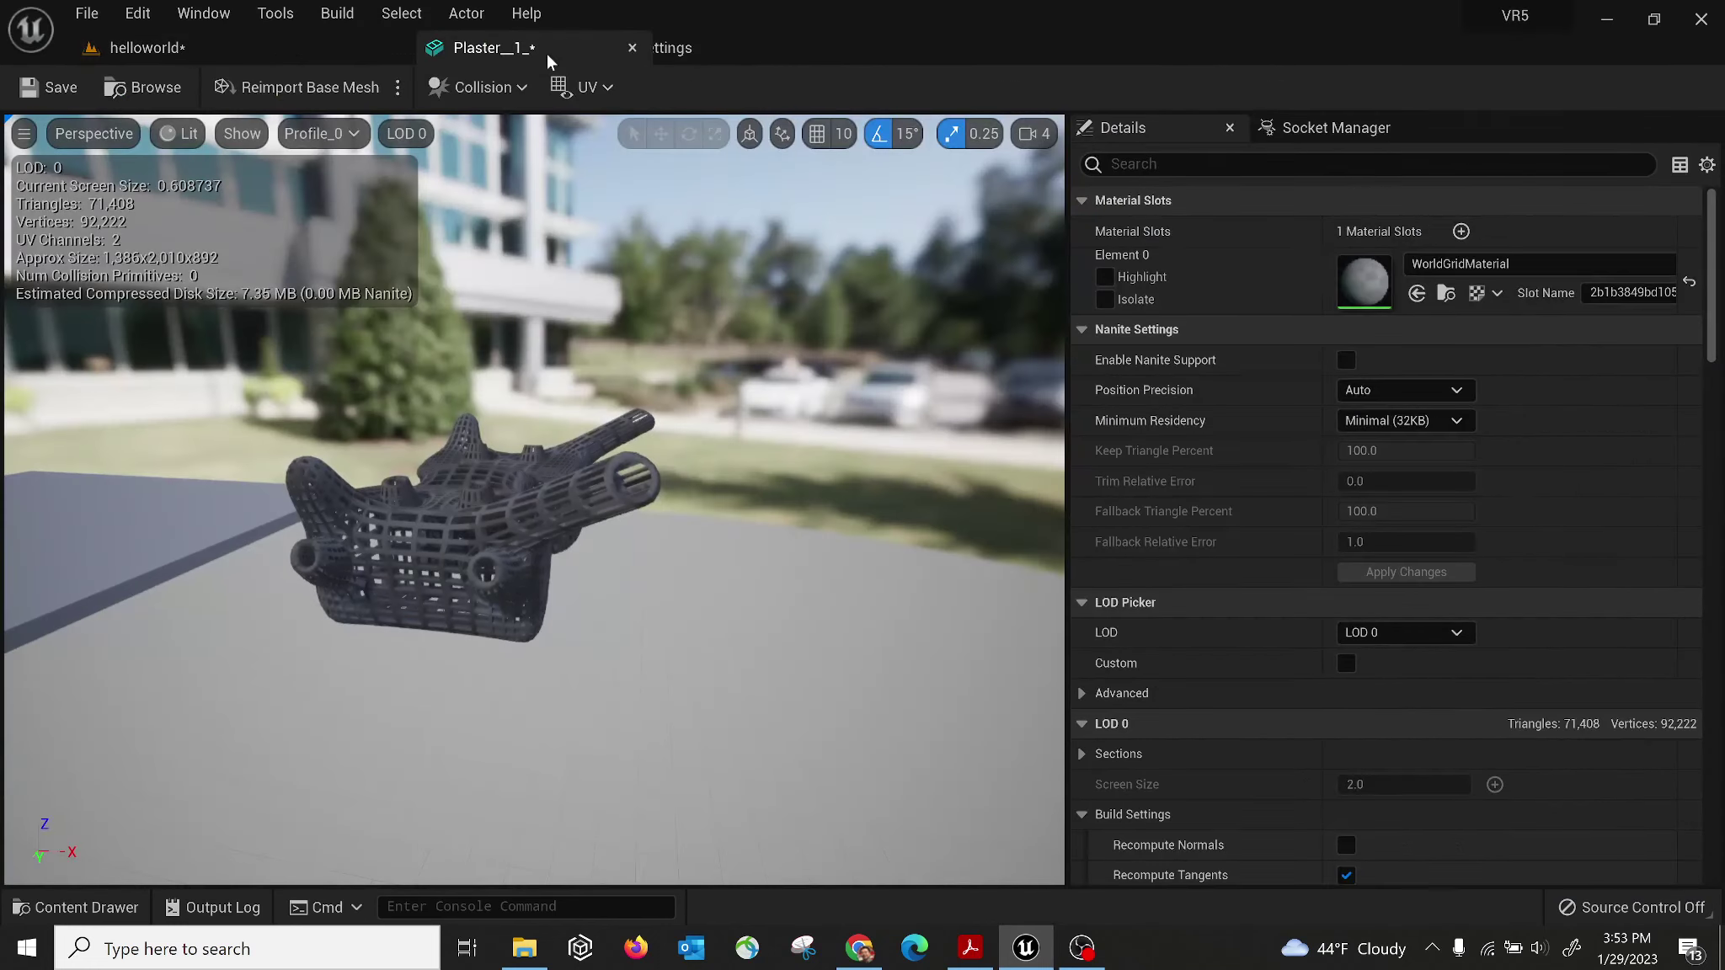
{"action": "left_click", "coordinate": [252, 50]}
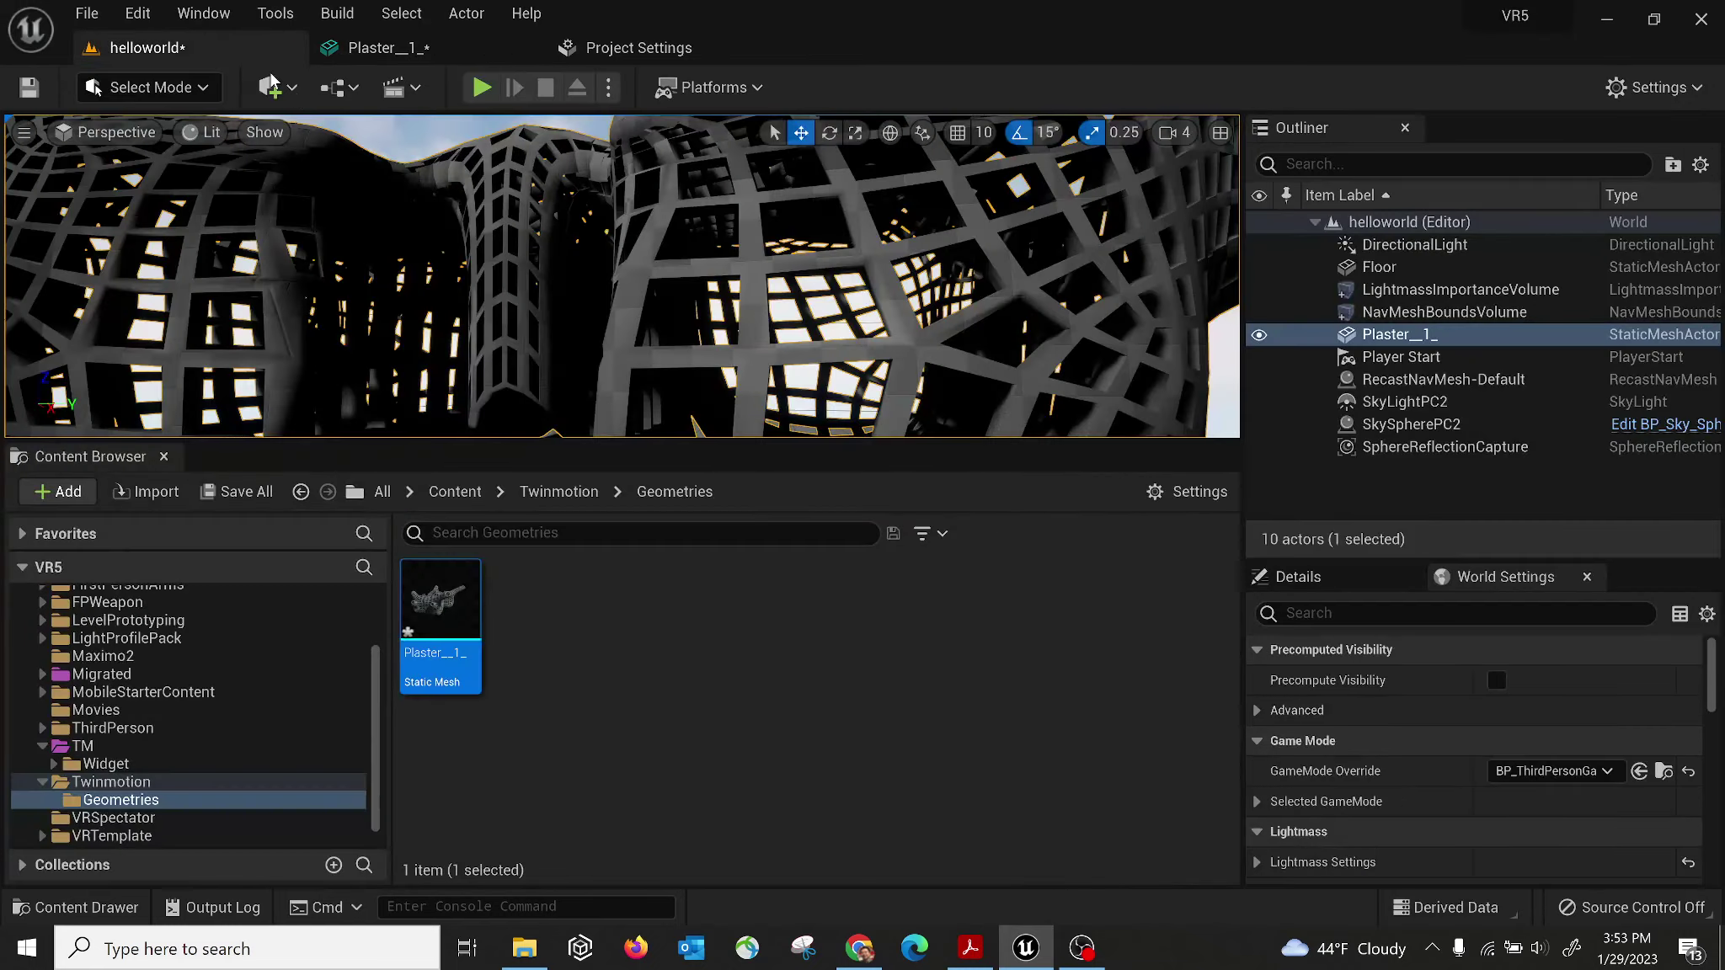
{"action": "left_click", "coordinate": [233, 494]}
{"action": "left_click", "coordinate": [1021, 725]}
Apply the M_Basic_Floor material from MobileStarterContent/Materials to the Plaster__1_ mesh in the level.
{"action": "scroll", "coordinate": [139, 712], "scroll_direction": "up", "scroll_amount": 2}
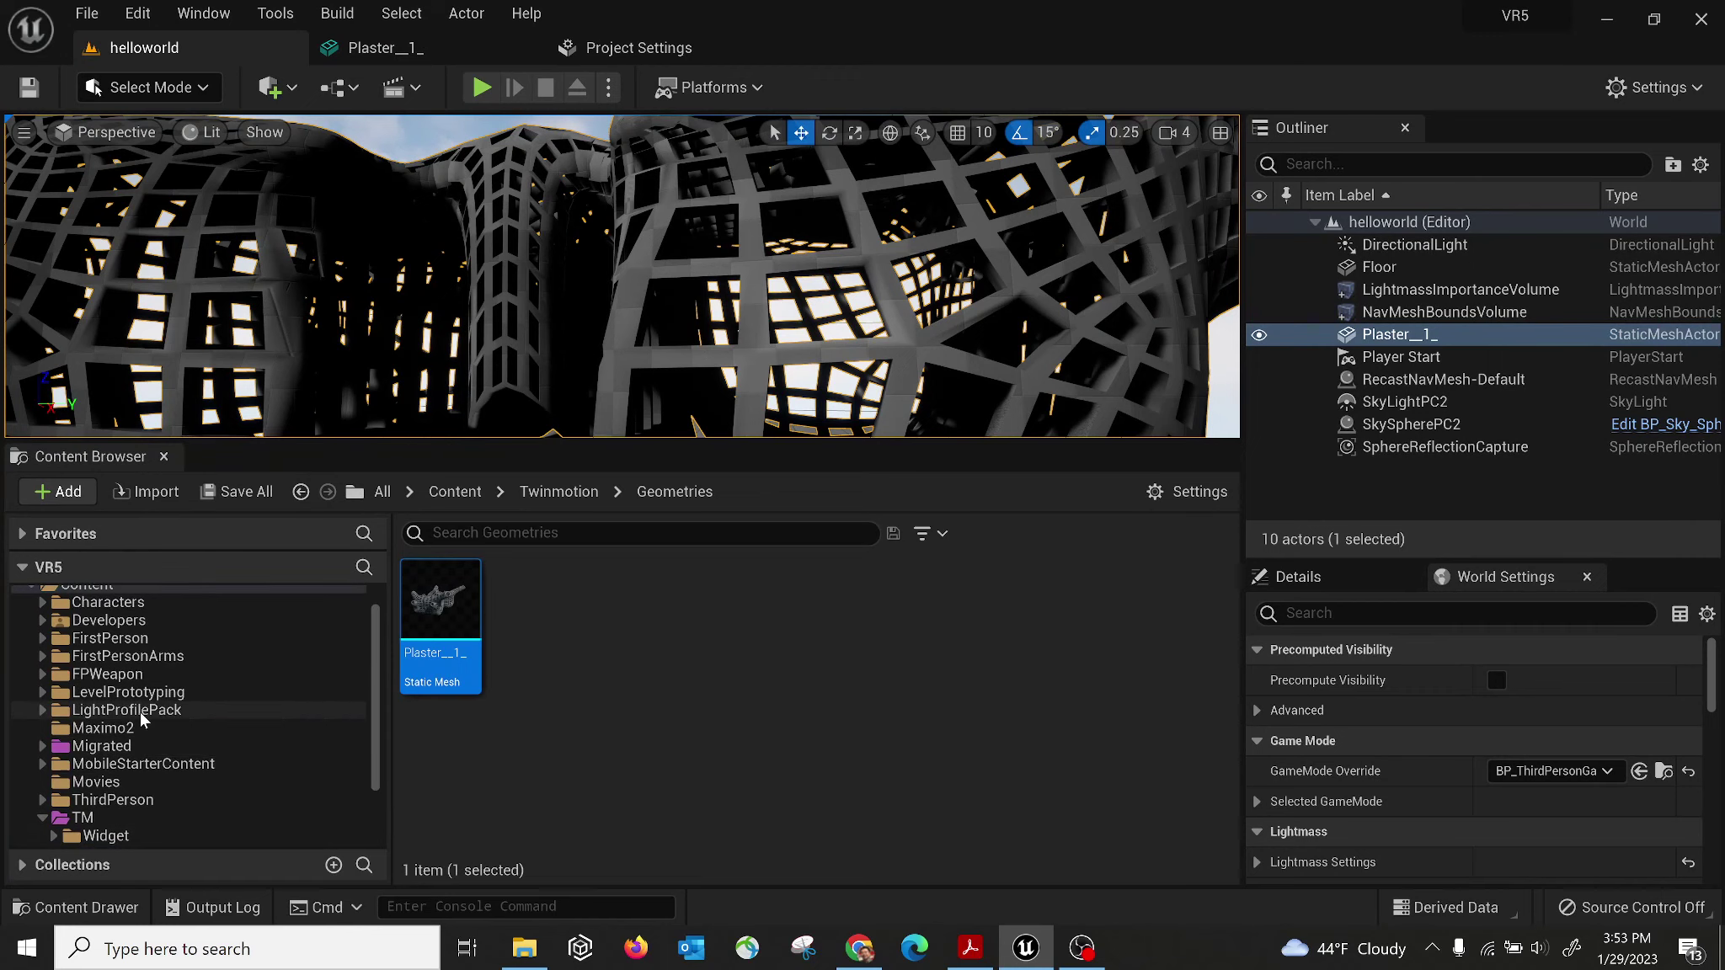
{"action": "scroll", "coordinate": [196, 724], "scroll_direction": "down", "scroll_amount": 1}
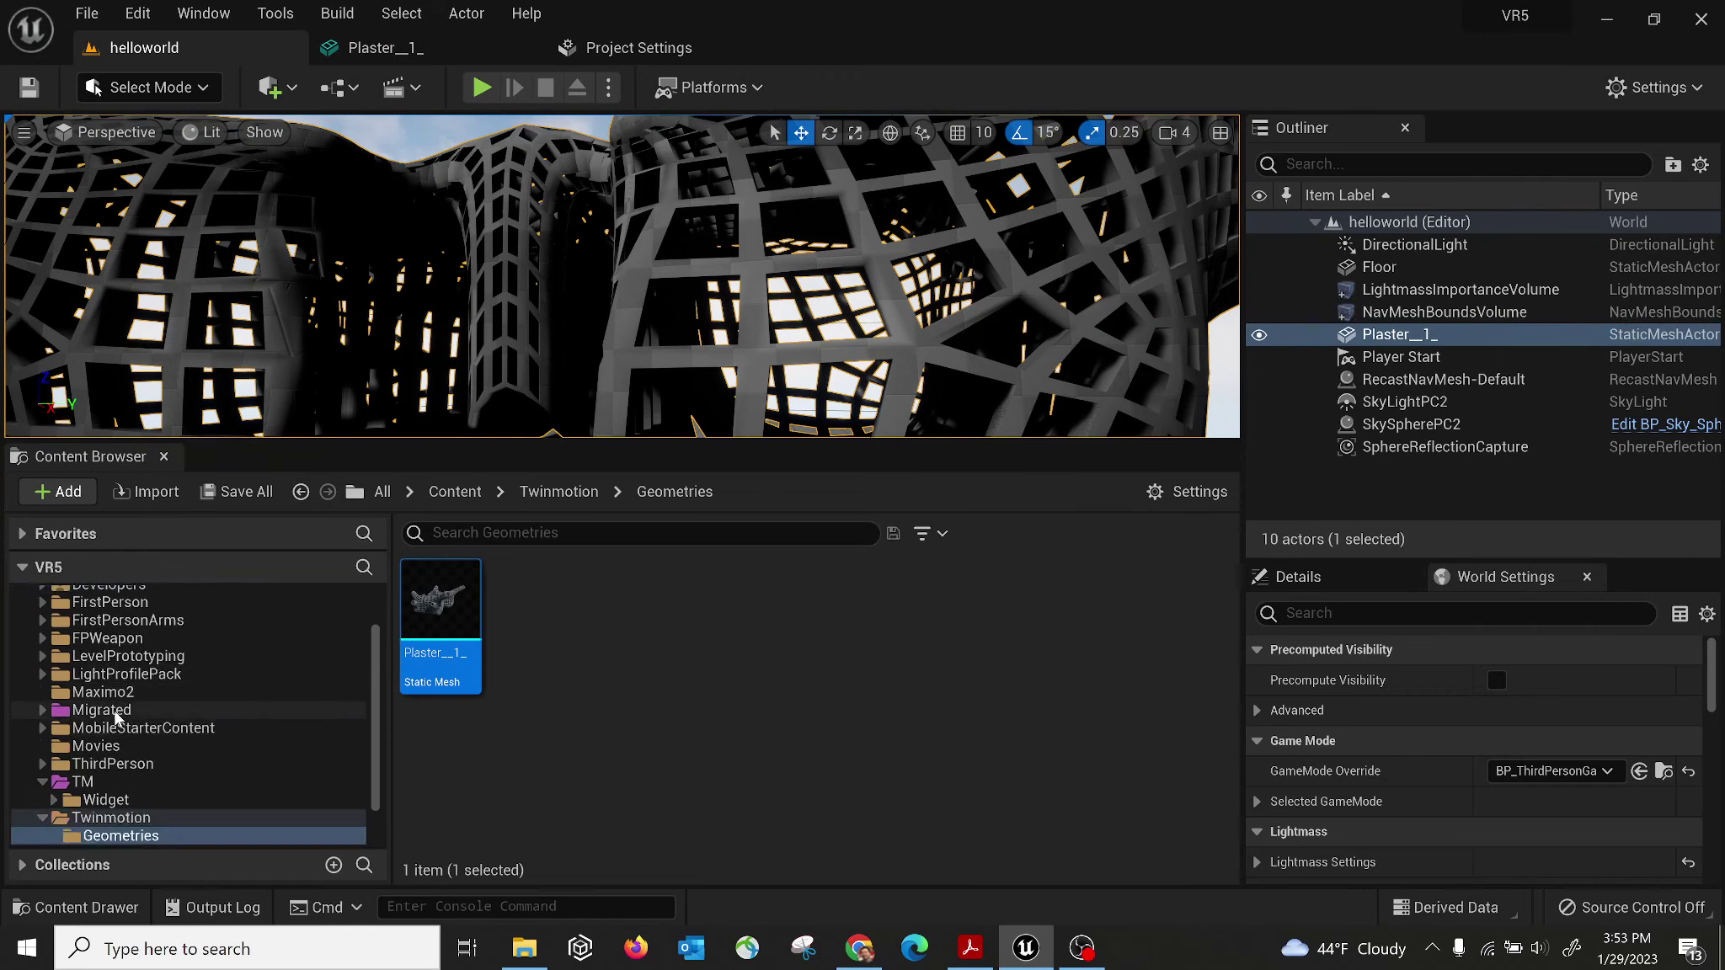
{"action": "scroll", "coordinate": [218, 732], "scroll_direction": "down", "scroll_amount": 2}
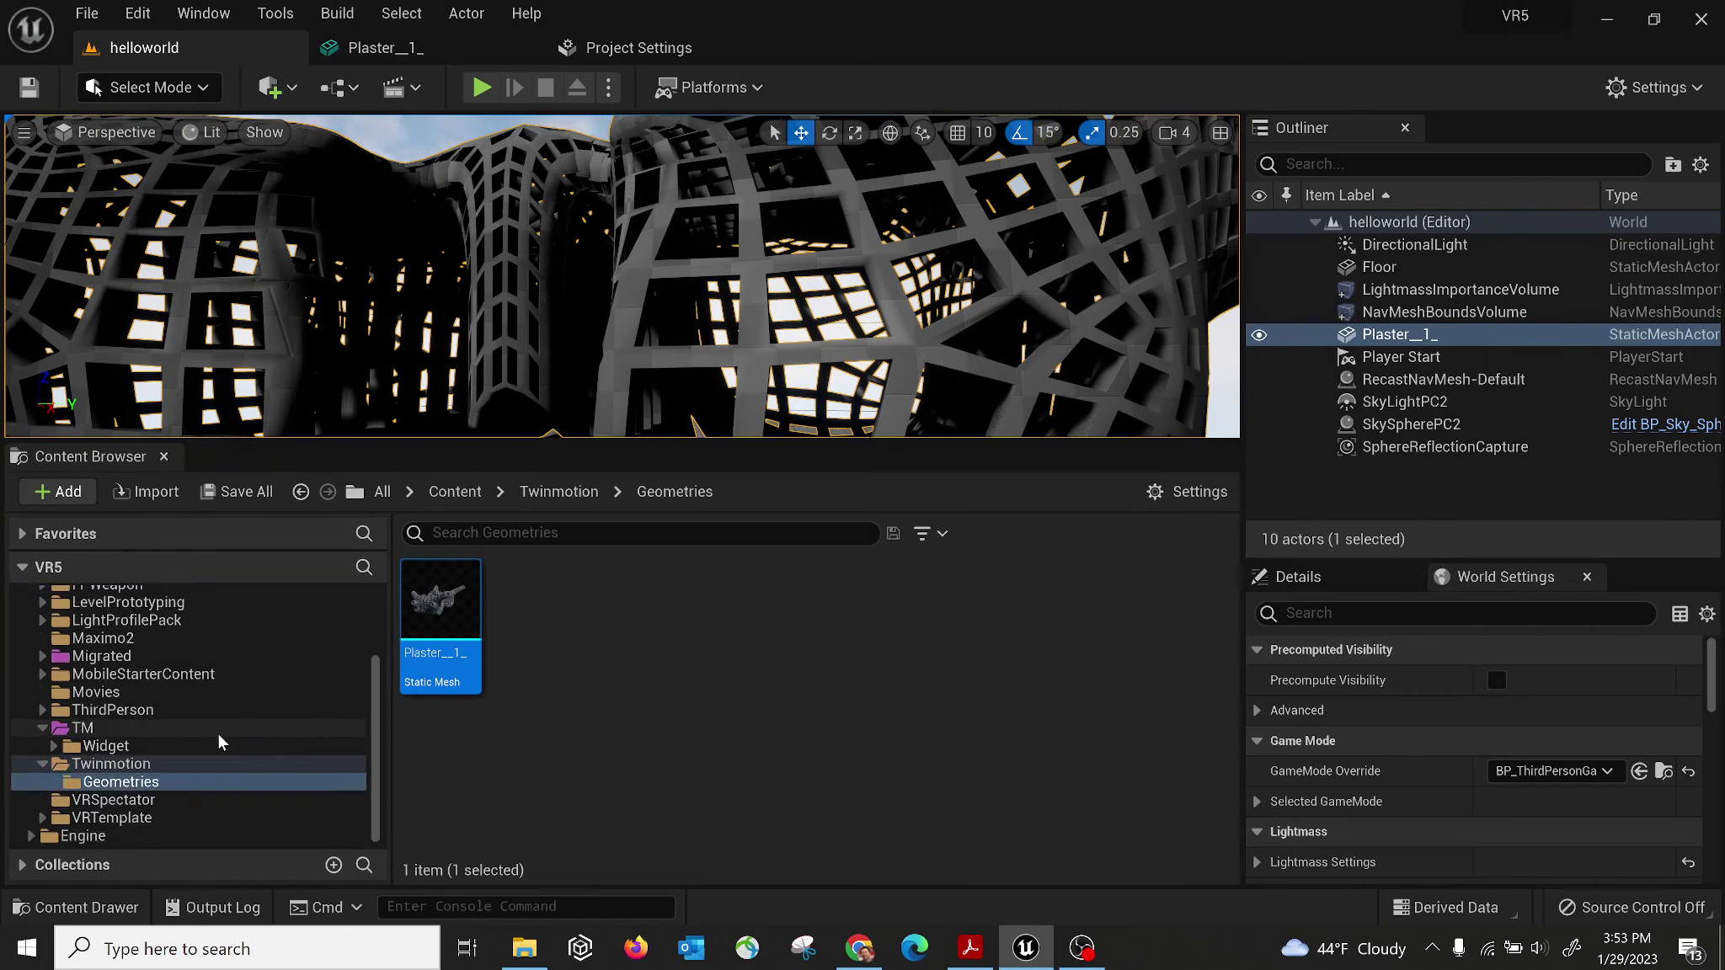
{"action": "double_click", "coordinate": [154, 674]}
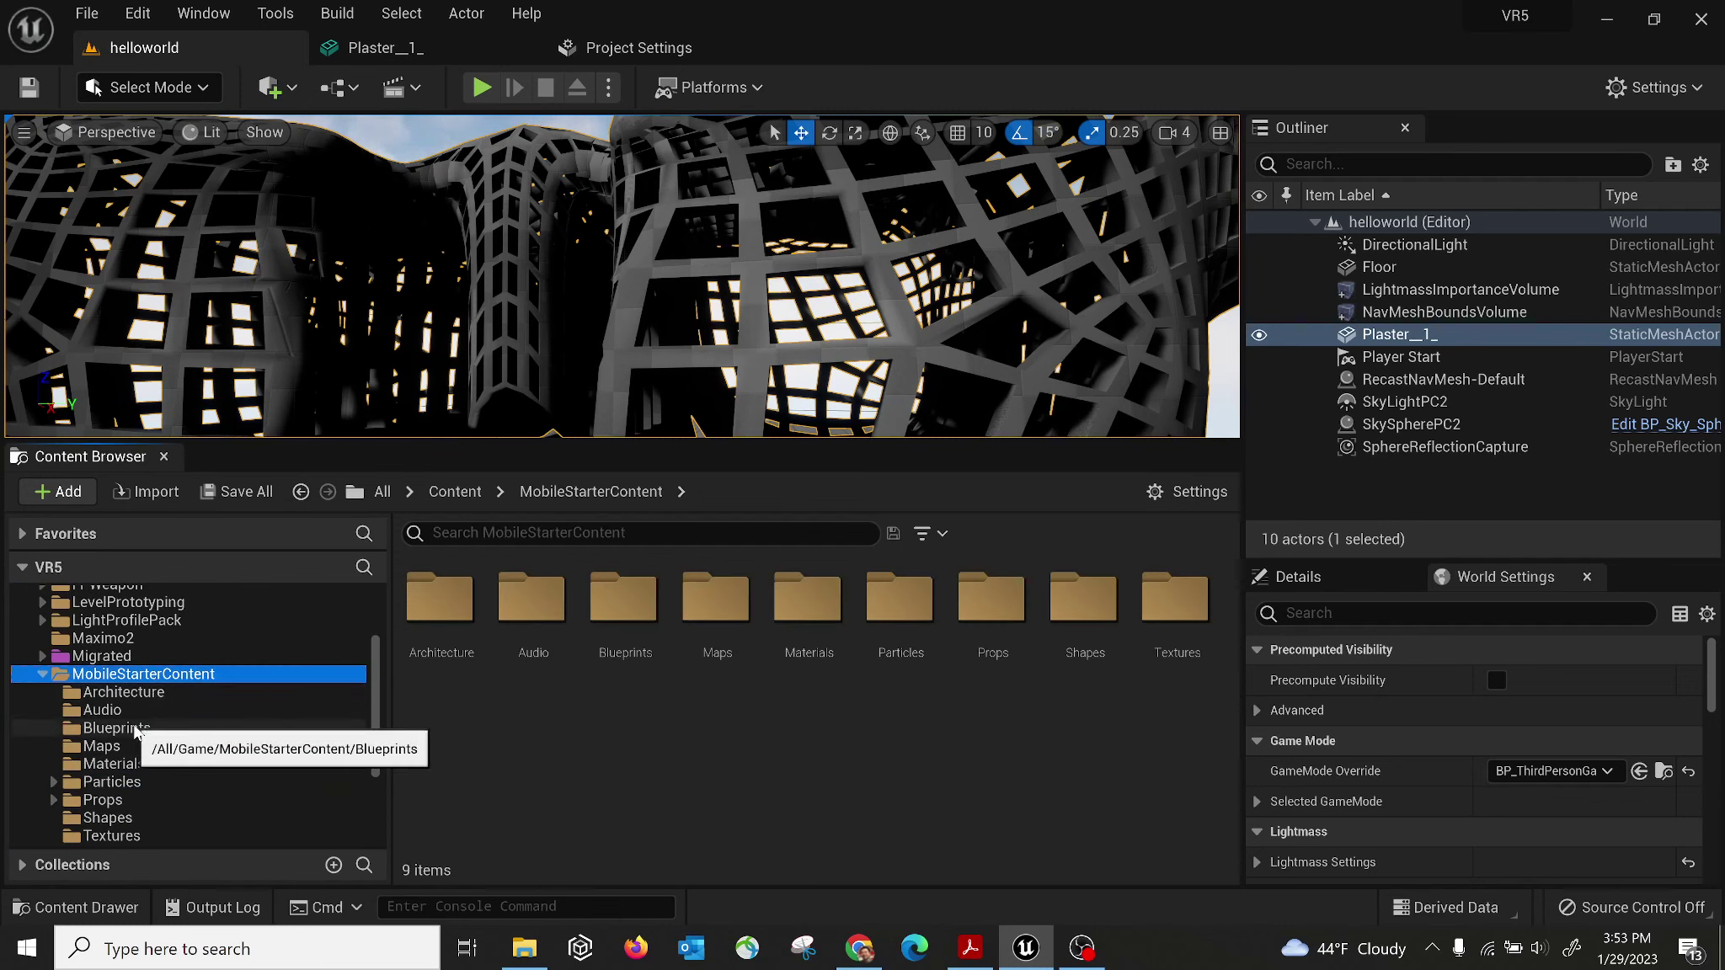
{"action": "left_click", "coordinate": [118, 764]}
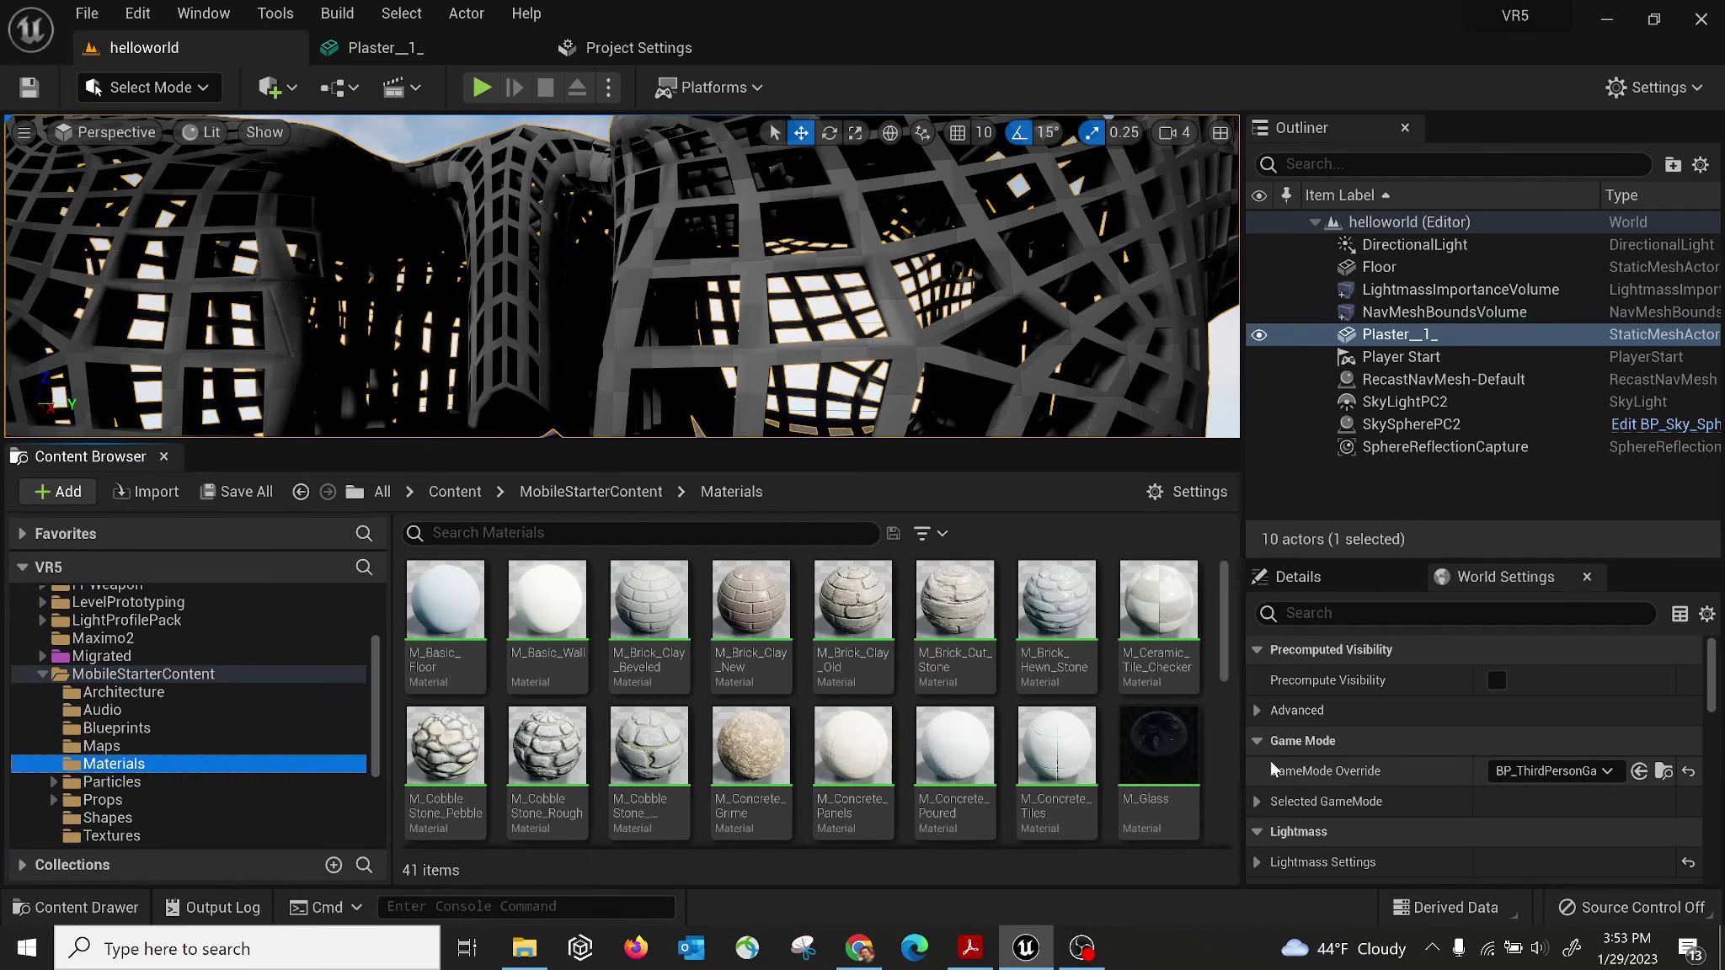
{"action": "left_click", "coordinate": [434, 581]}
{"action": "left_click_drag", "start_coordinate": [447, 590], "coordinate": [530, 367]}
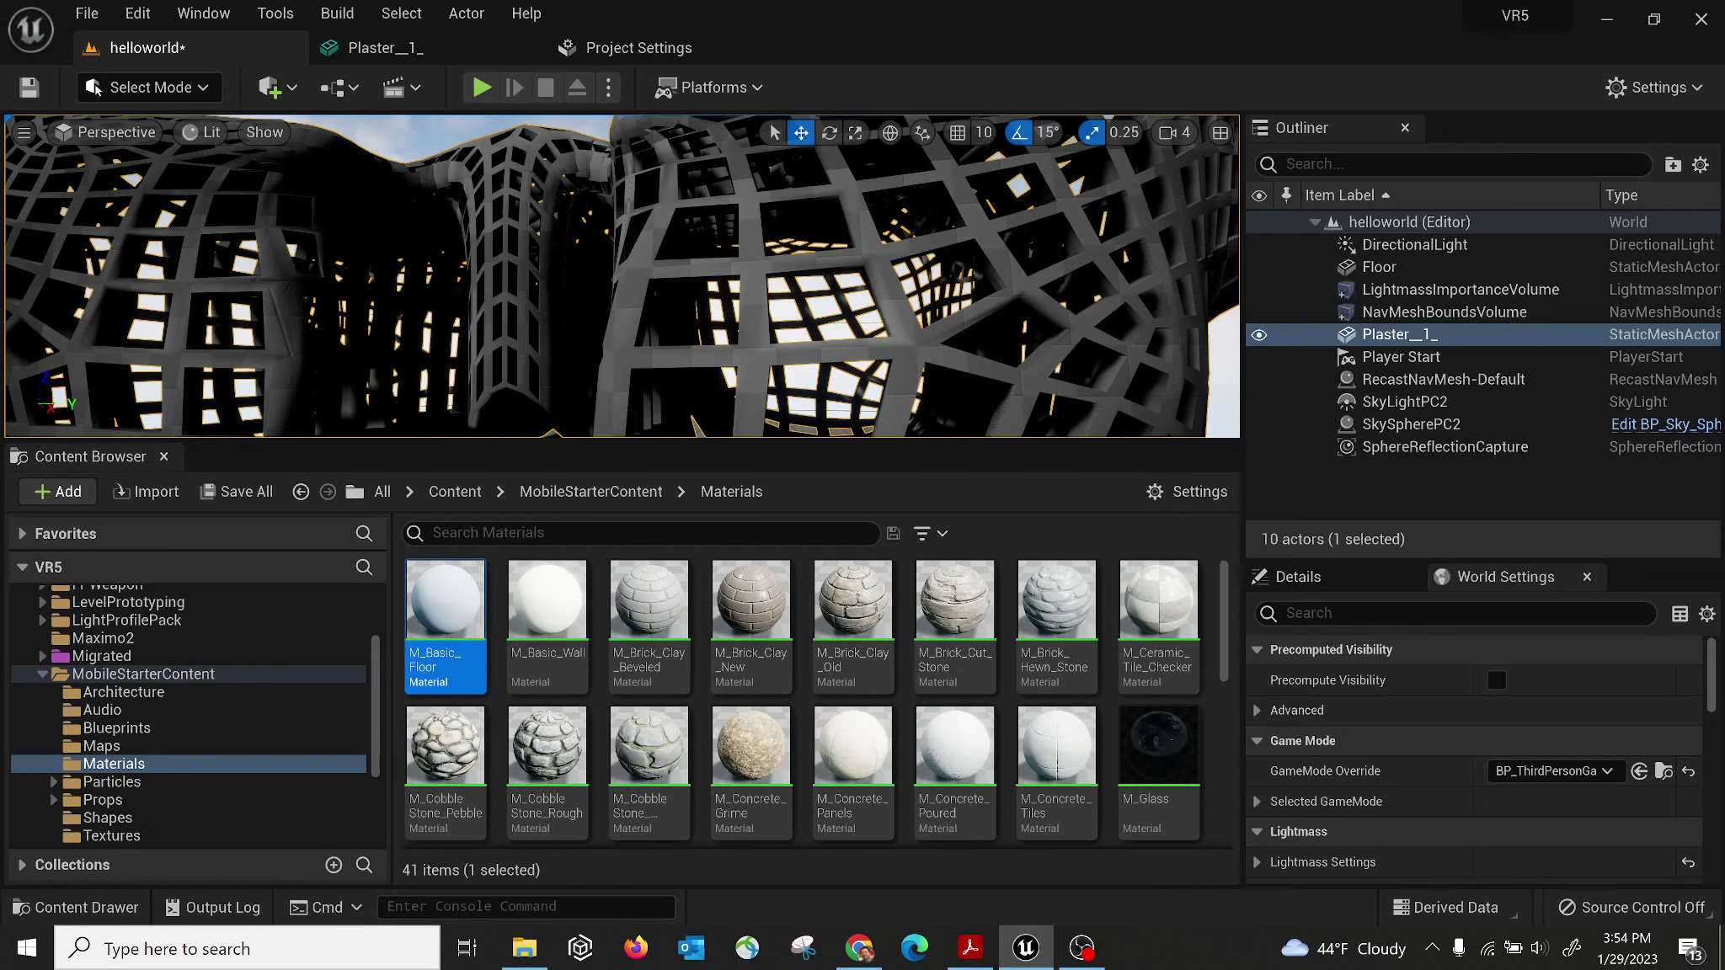
Lower the Plaster__1_ mesh along Z to about -55.88 so that its base sinks into the floor.
{"action": "left_click", "coordinate": [1301, 579]}
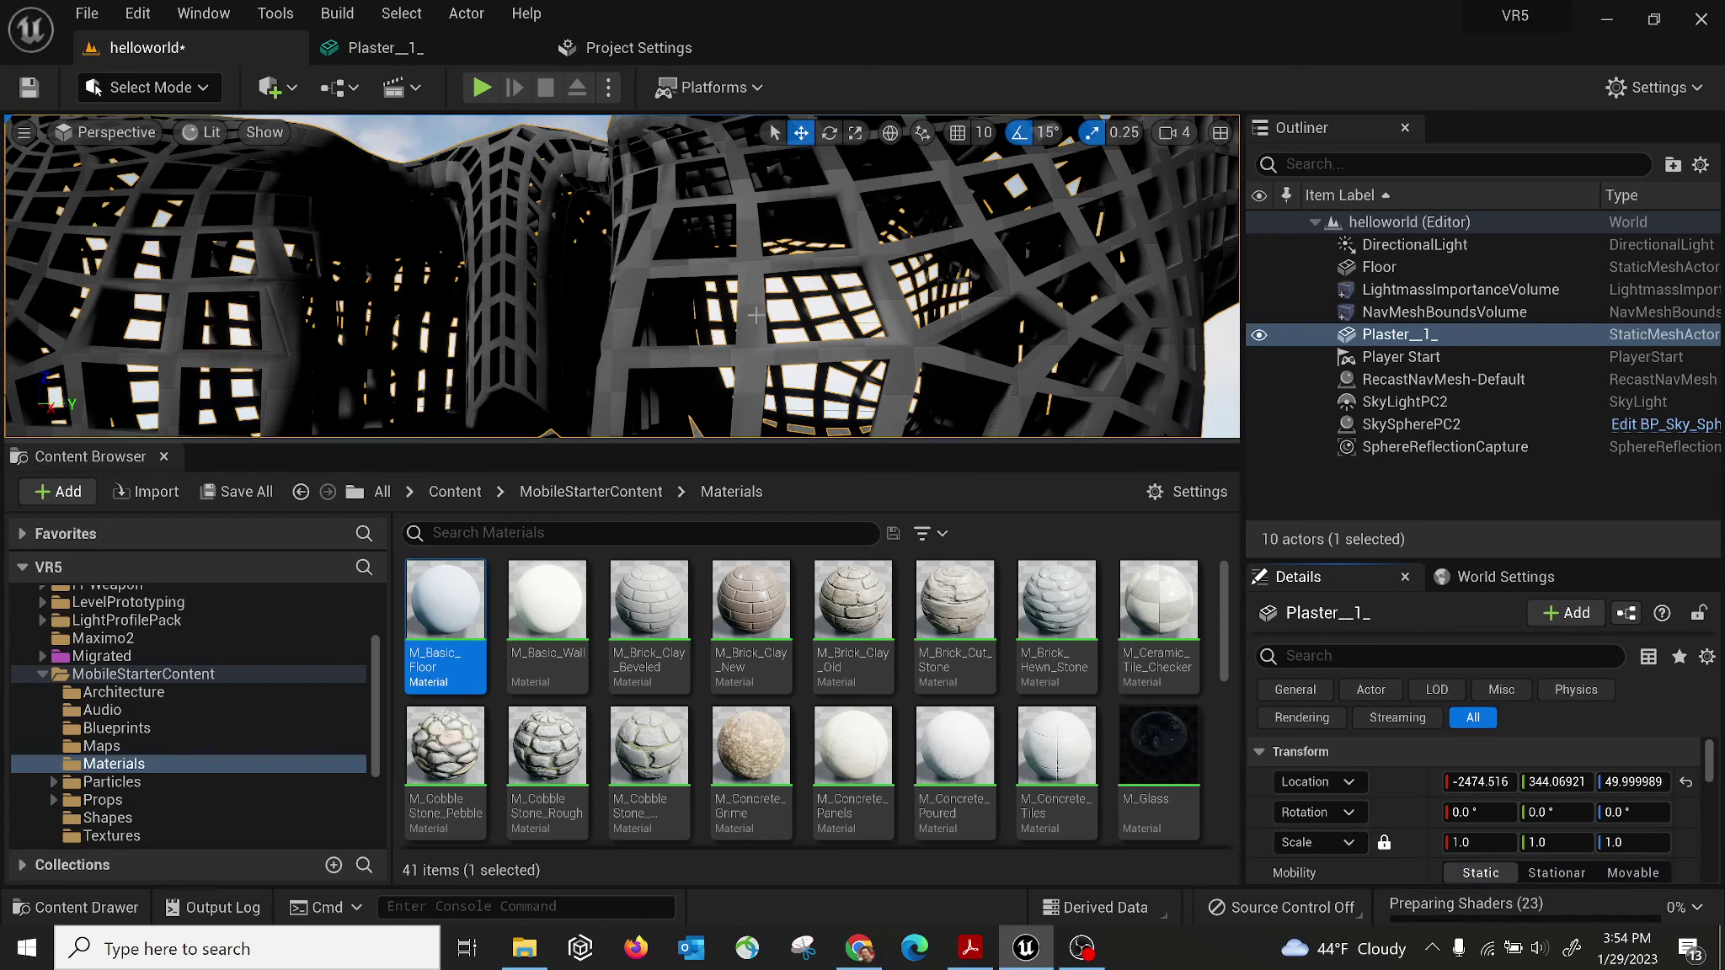
{"action": "right_click_drag", "start_coordinate": [813, 352], "coordinate": [813, 352]}
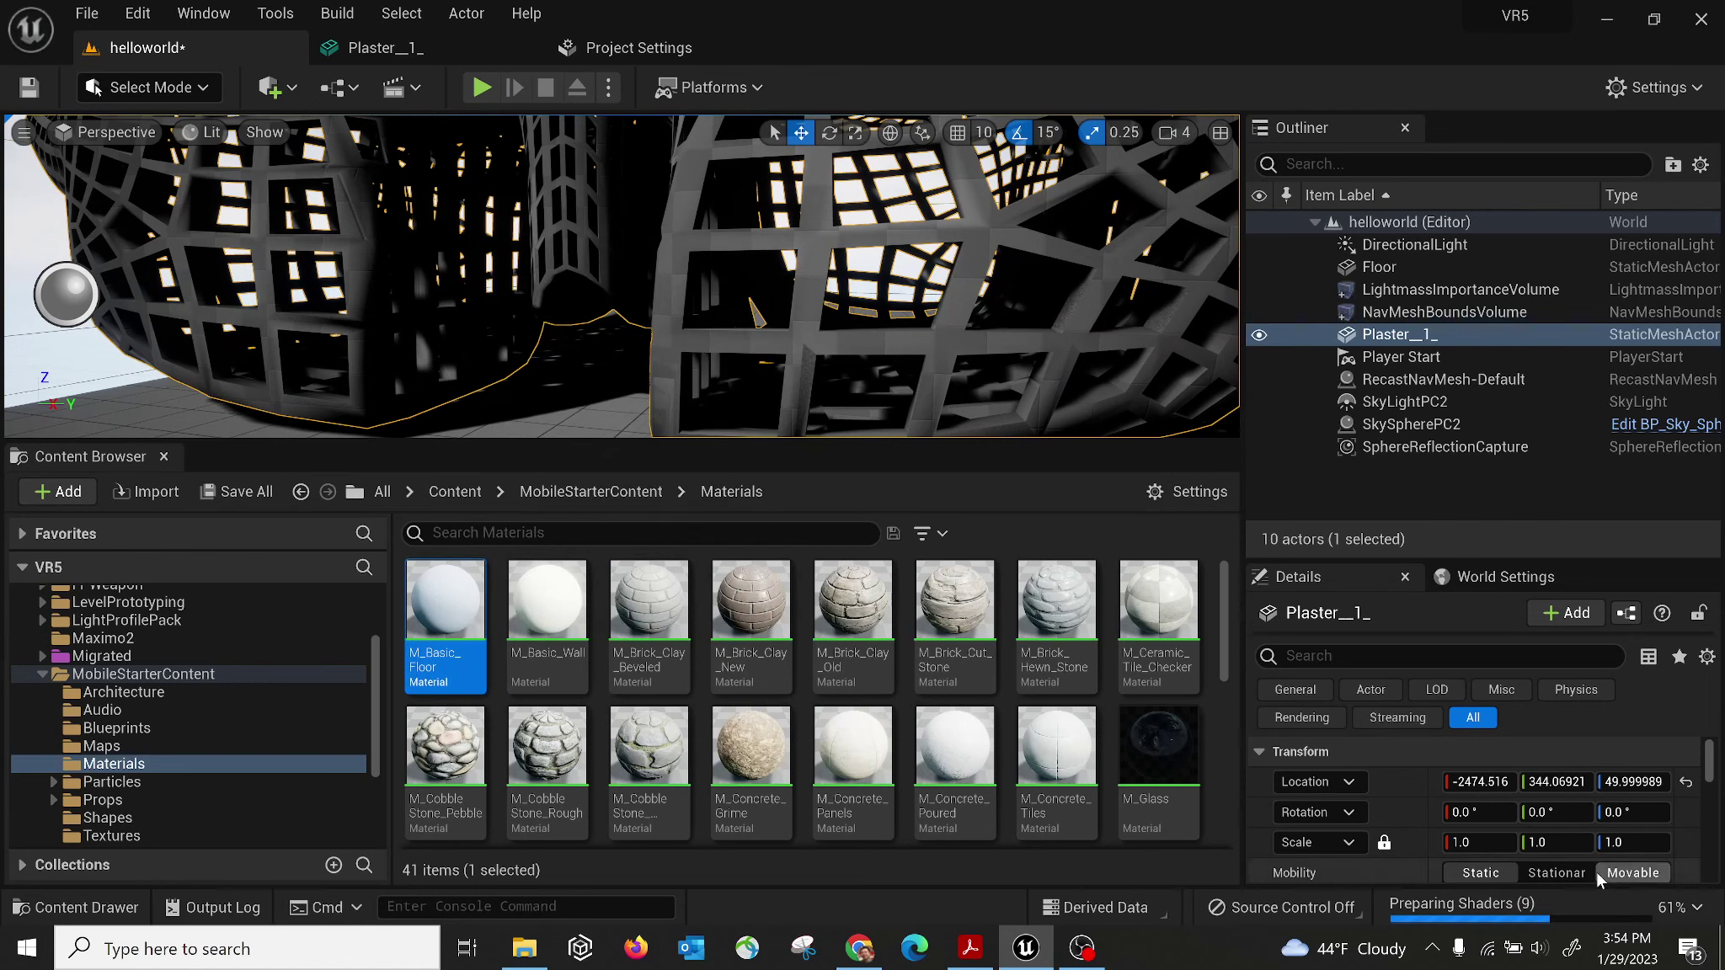
{"action": "left_click", "coordinate": [1556, 872]}
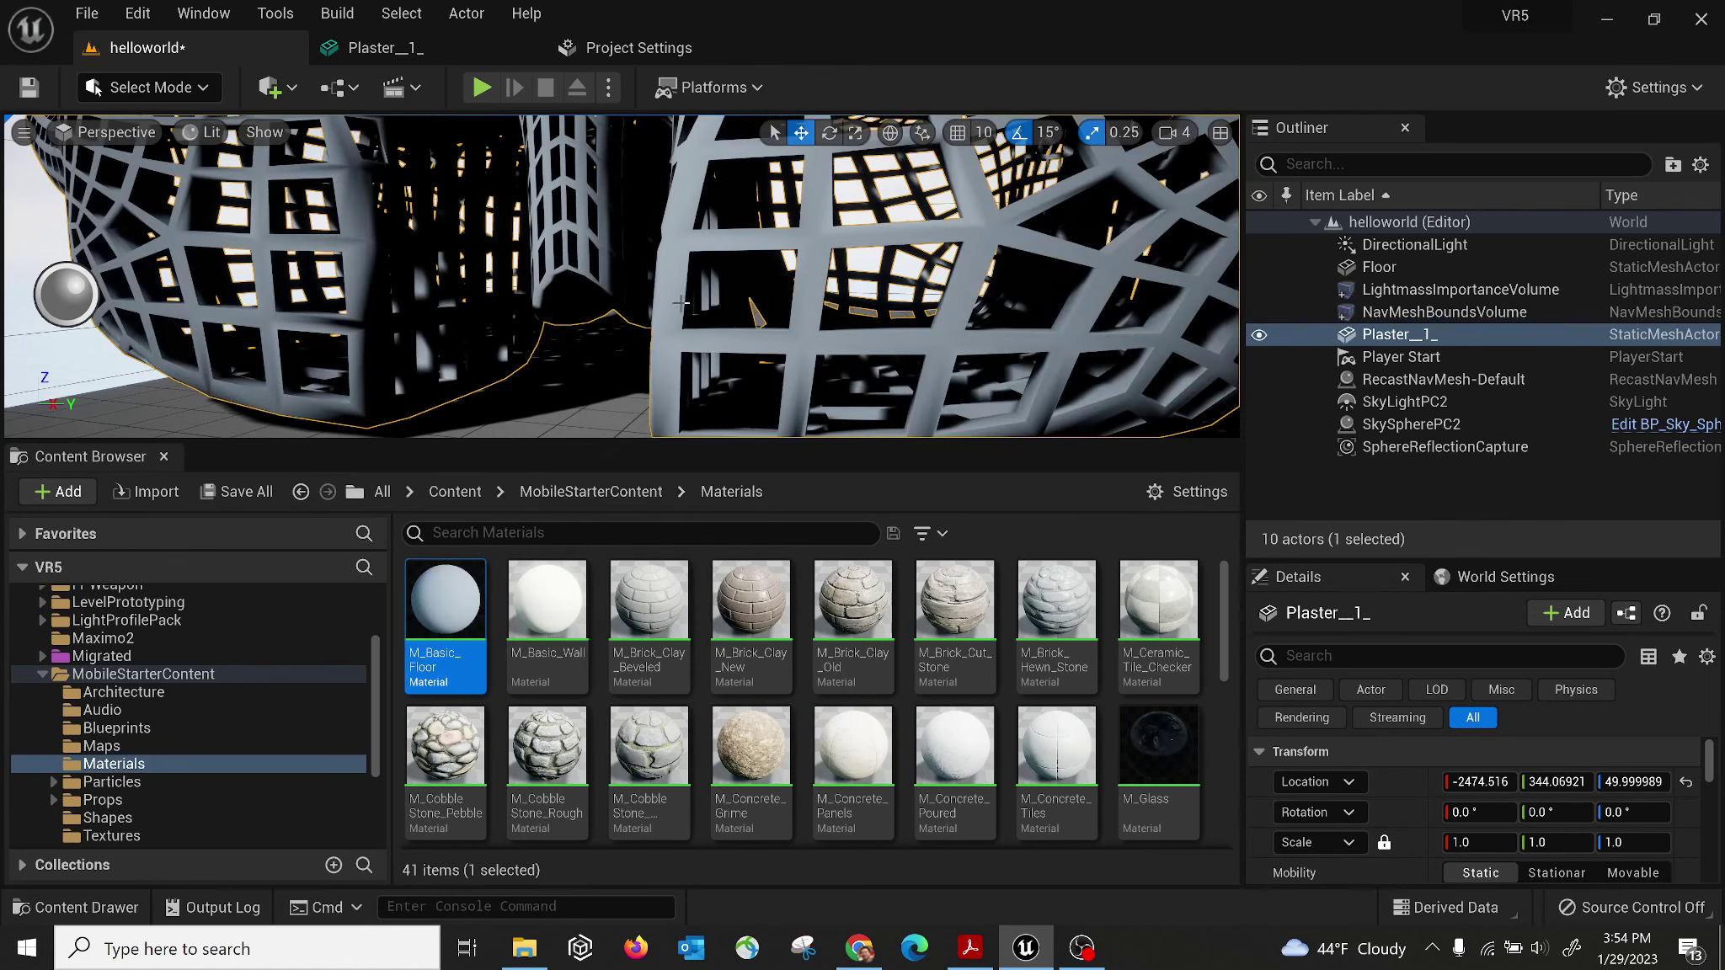
{"action": "right_click_drag", "start_coordinate": [604, 386], "coordinate": [473, 370]}
{"action": "scroll", "coordinate": [400, 360], "scroll_direction": "down", "scroll_amount": 4}
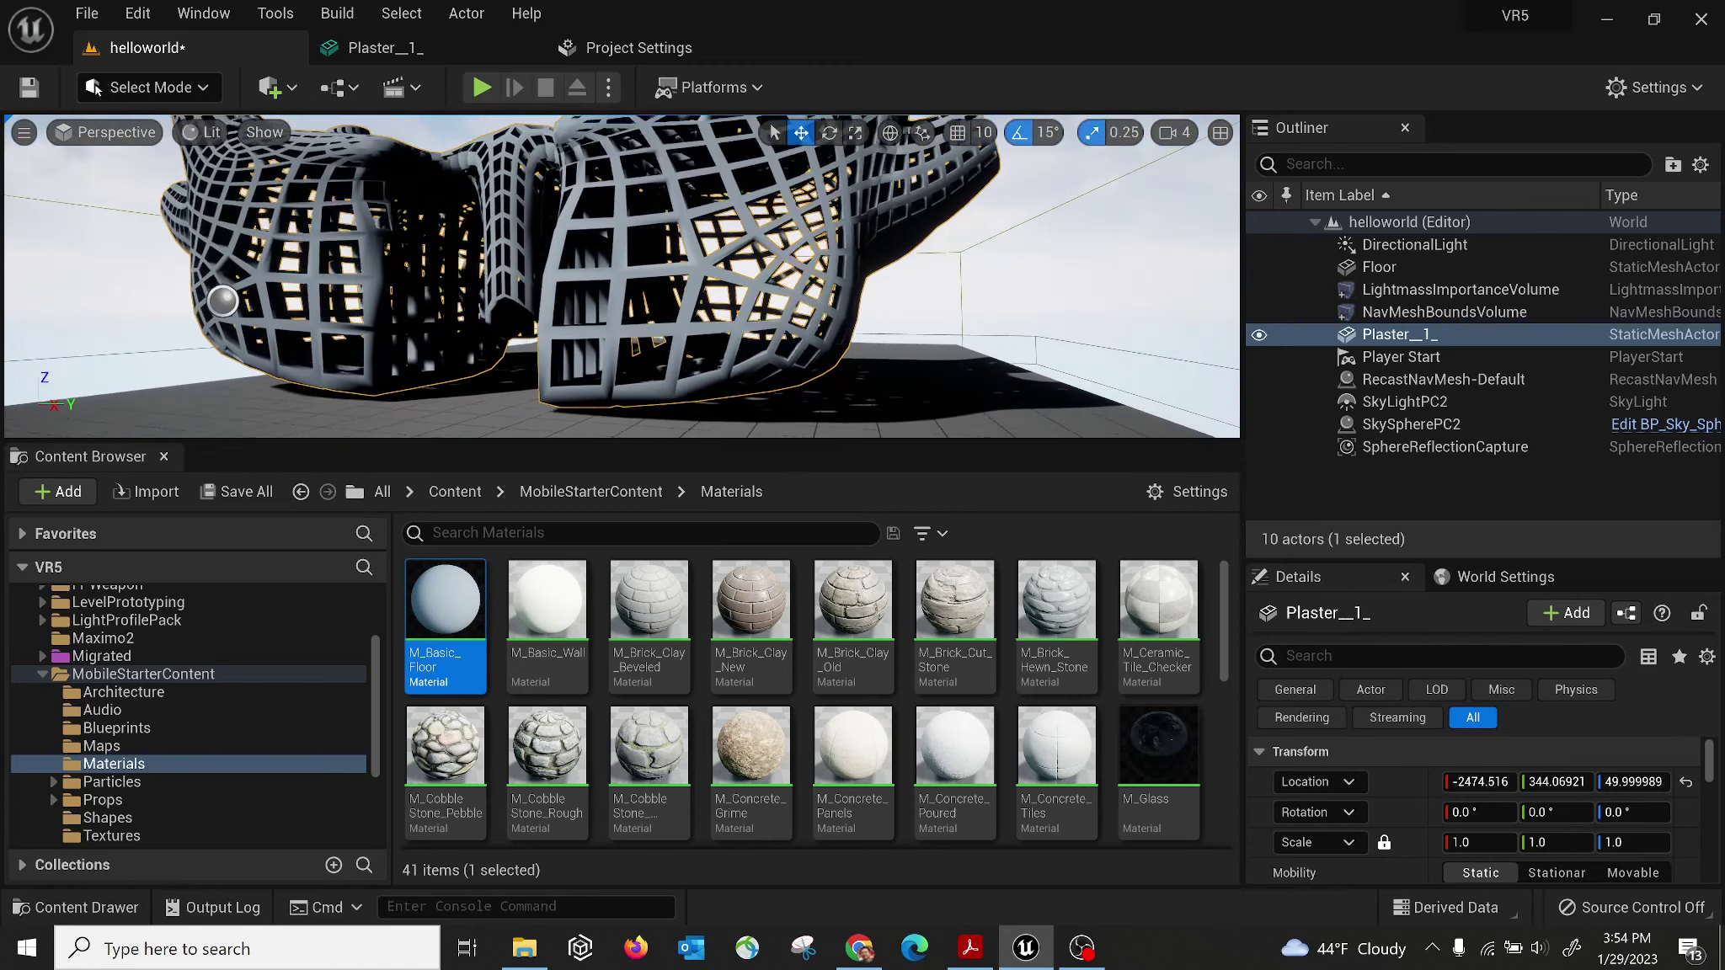
{"action": "right_click_drag", "start_coordinate": [504, 347], "coordinate": [487, 332]}
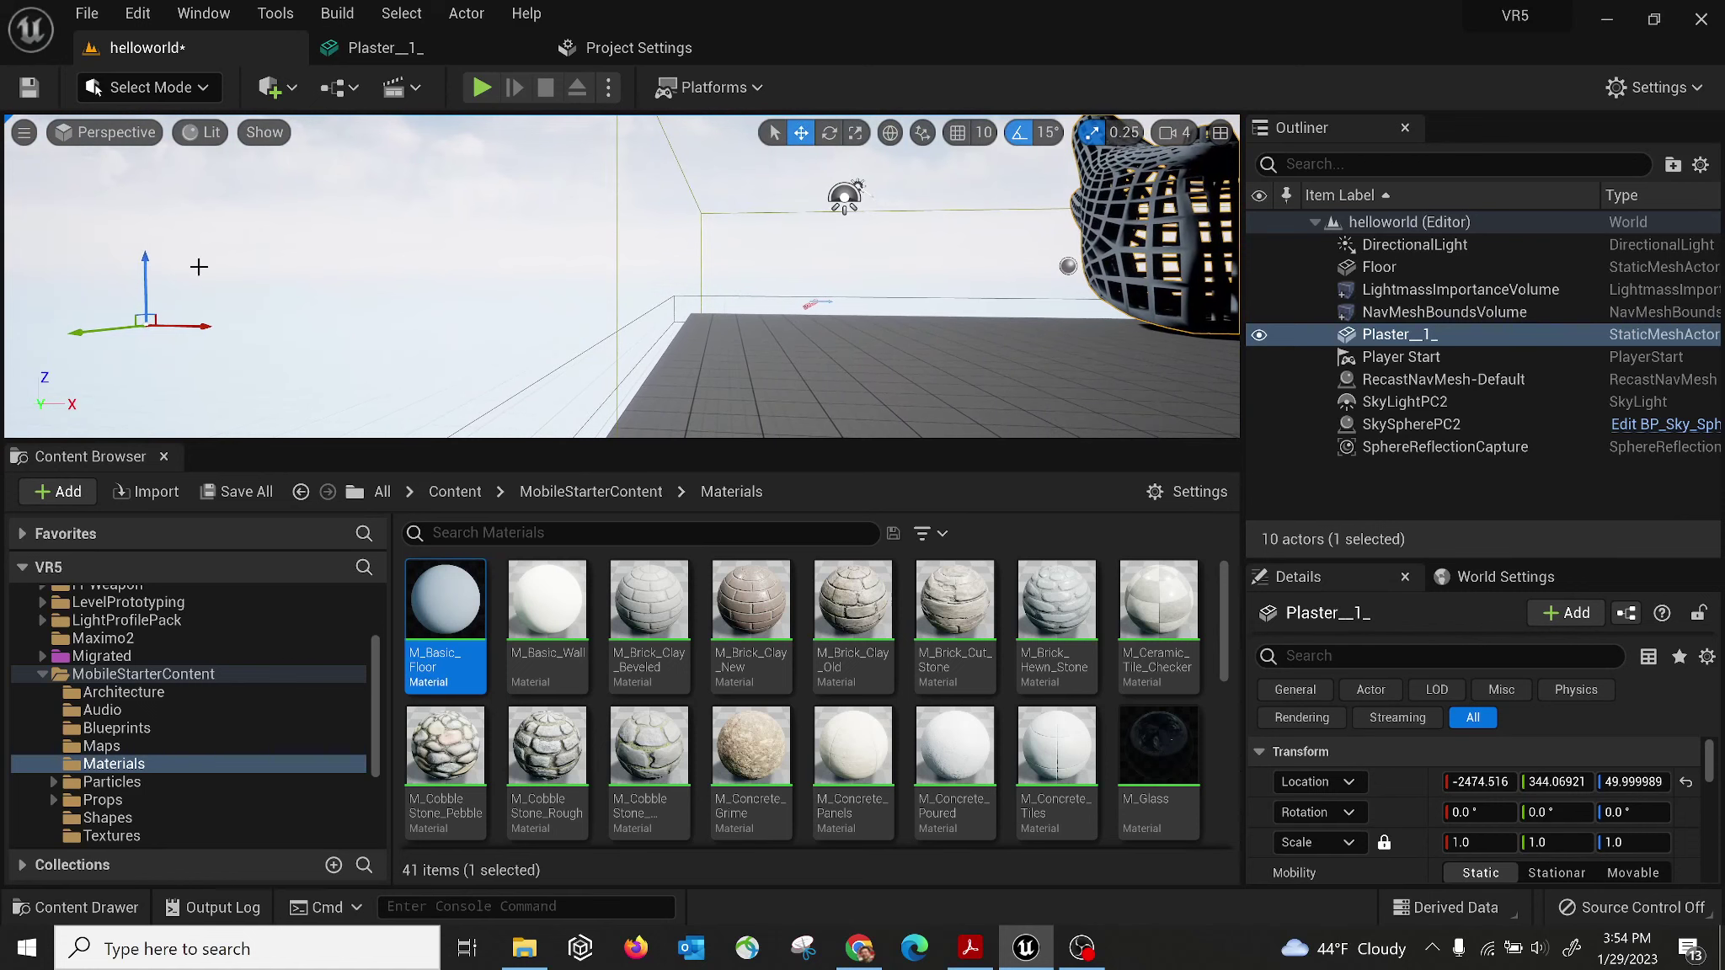
{"action": "left_click_drag", "start_coordinate": [149, 258], "coordinate": [152, 289]}
{"action": "key", "text": "f"}
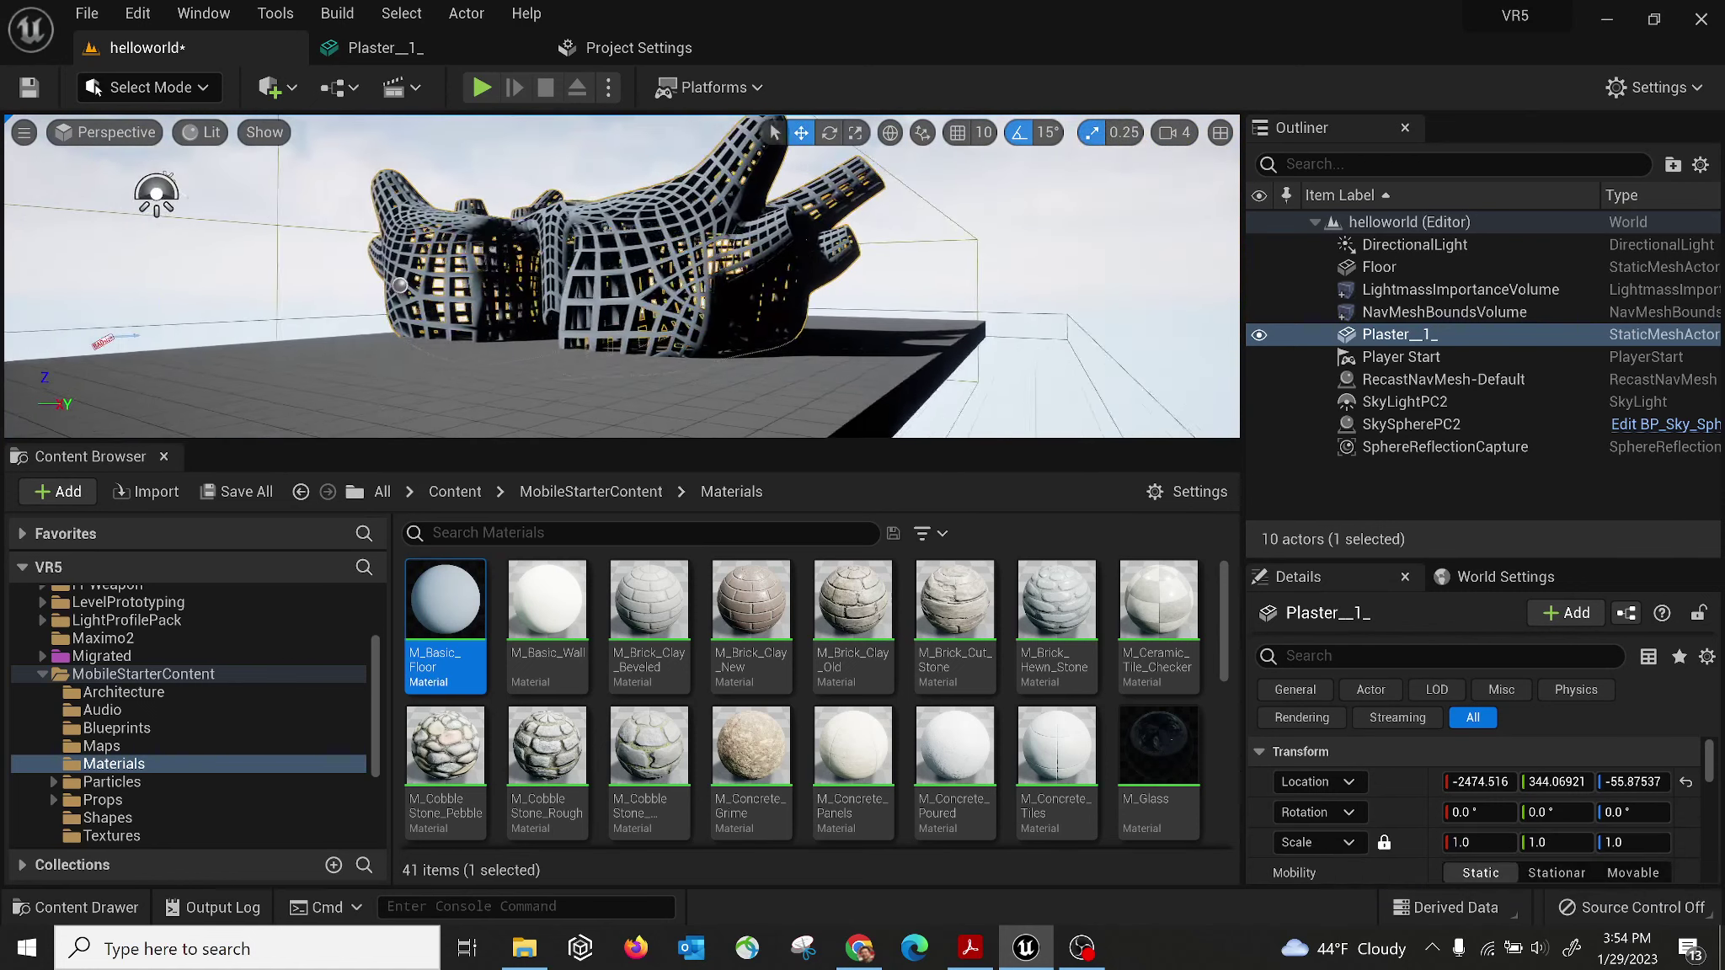
{"action": "right_click_drag", "start_coordinate": [622, 297], "coordinate": [621, 332]}
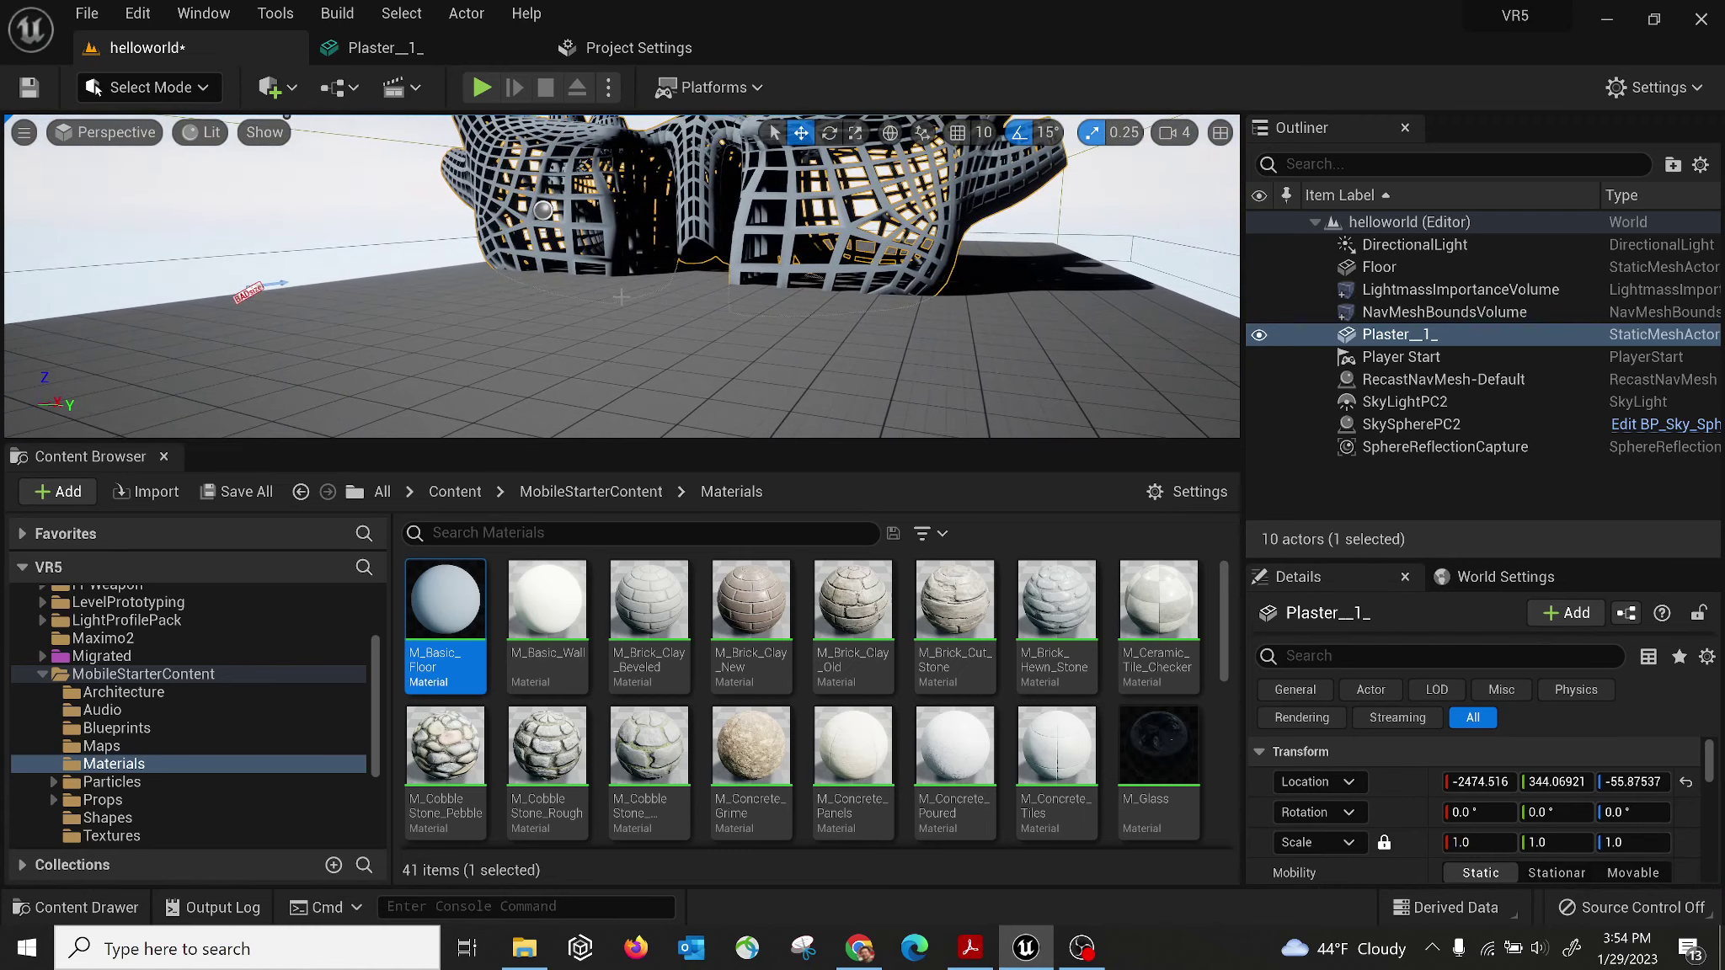
Show the navigation mesh and inspect the walkable areas inside and around the Plaster__1_ mesh.
{"action": "key", "text": "p"}
{"action": "key", "text": "w"}
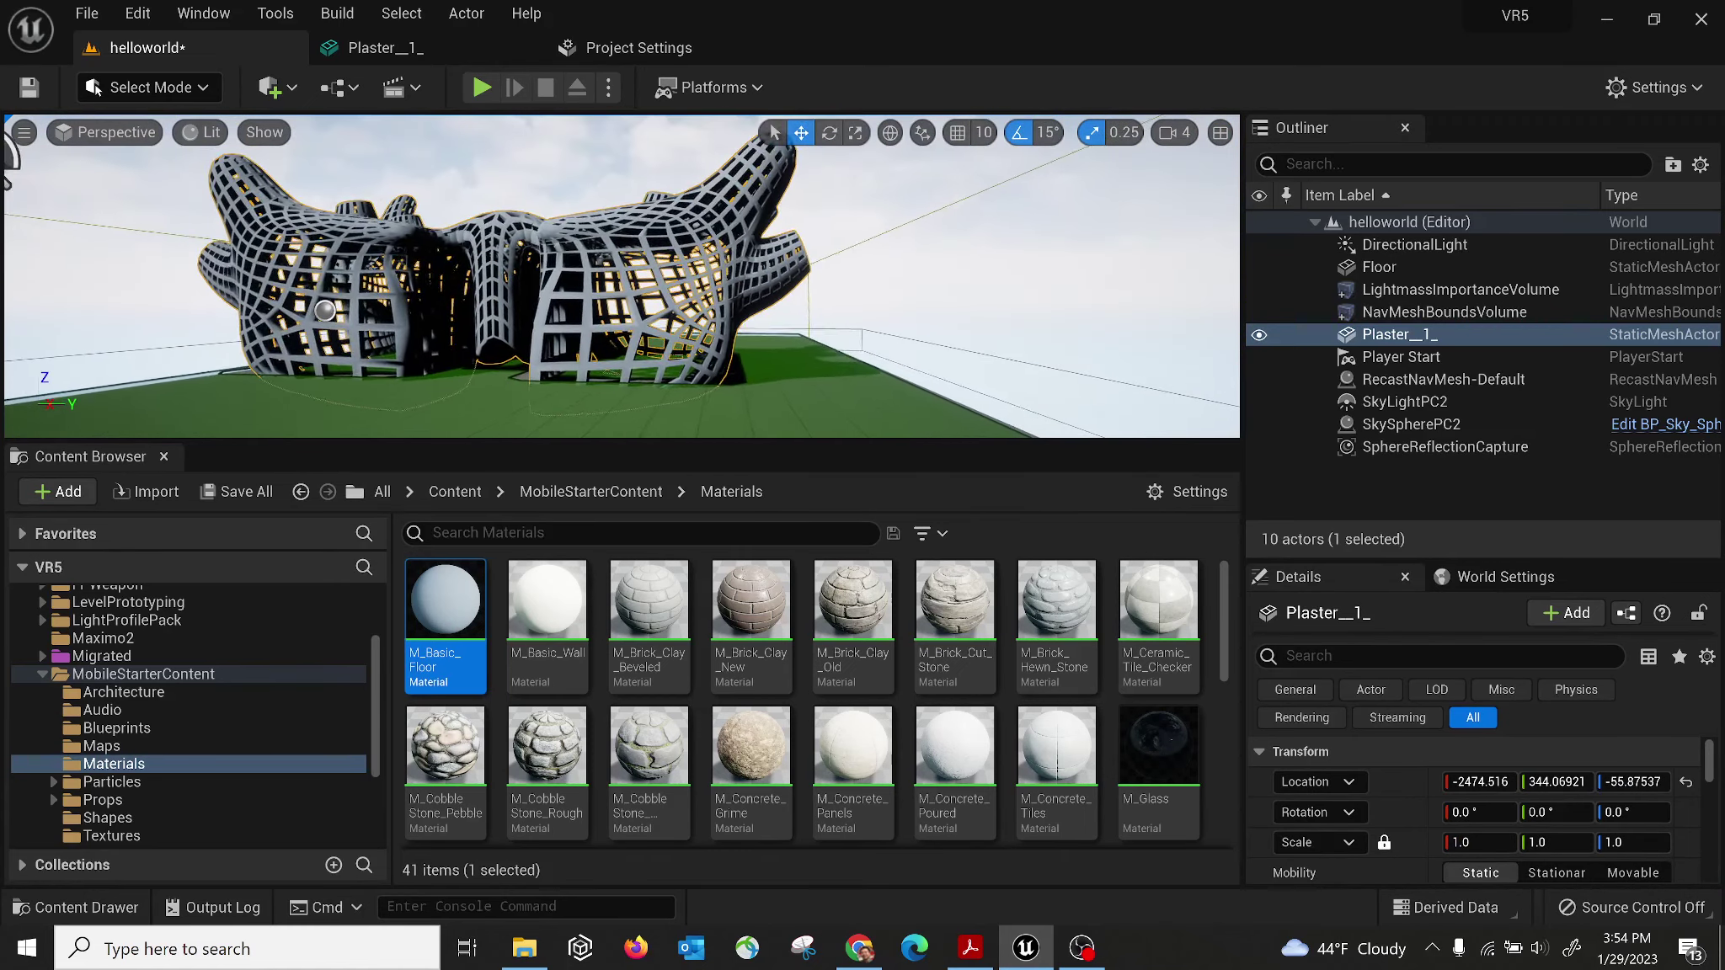
{"action": "key", "text": "w"}
{"action": "right_click_drag", "start_coordinate": [622, 276], "coordinate": [621, 296]}
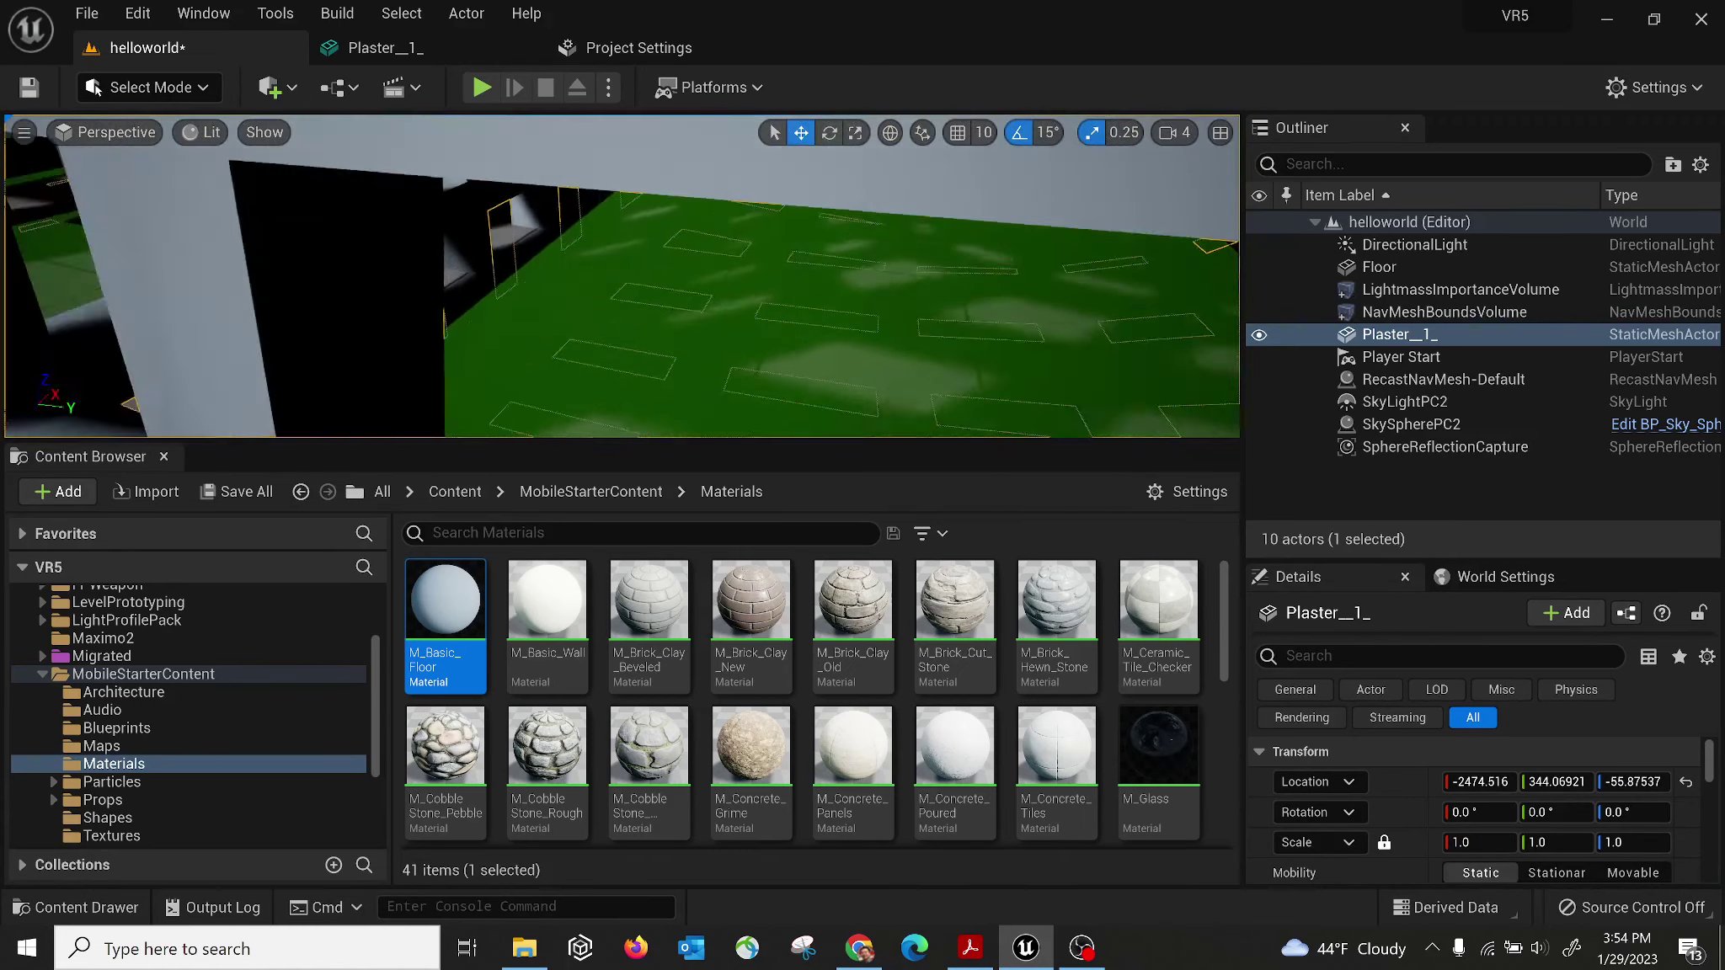
{"action": "mouse_move", "coordinate": [797, 260]}
{"action": "right_mouse_down"}
{"action": "mouse_move", "coordinate": [707, 262]}
{"action": "mouse_move", "coordinate": [798, 259]}
{"action": "right_mouse_up"}
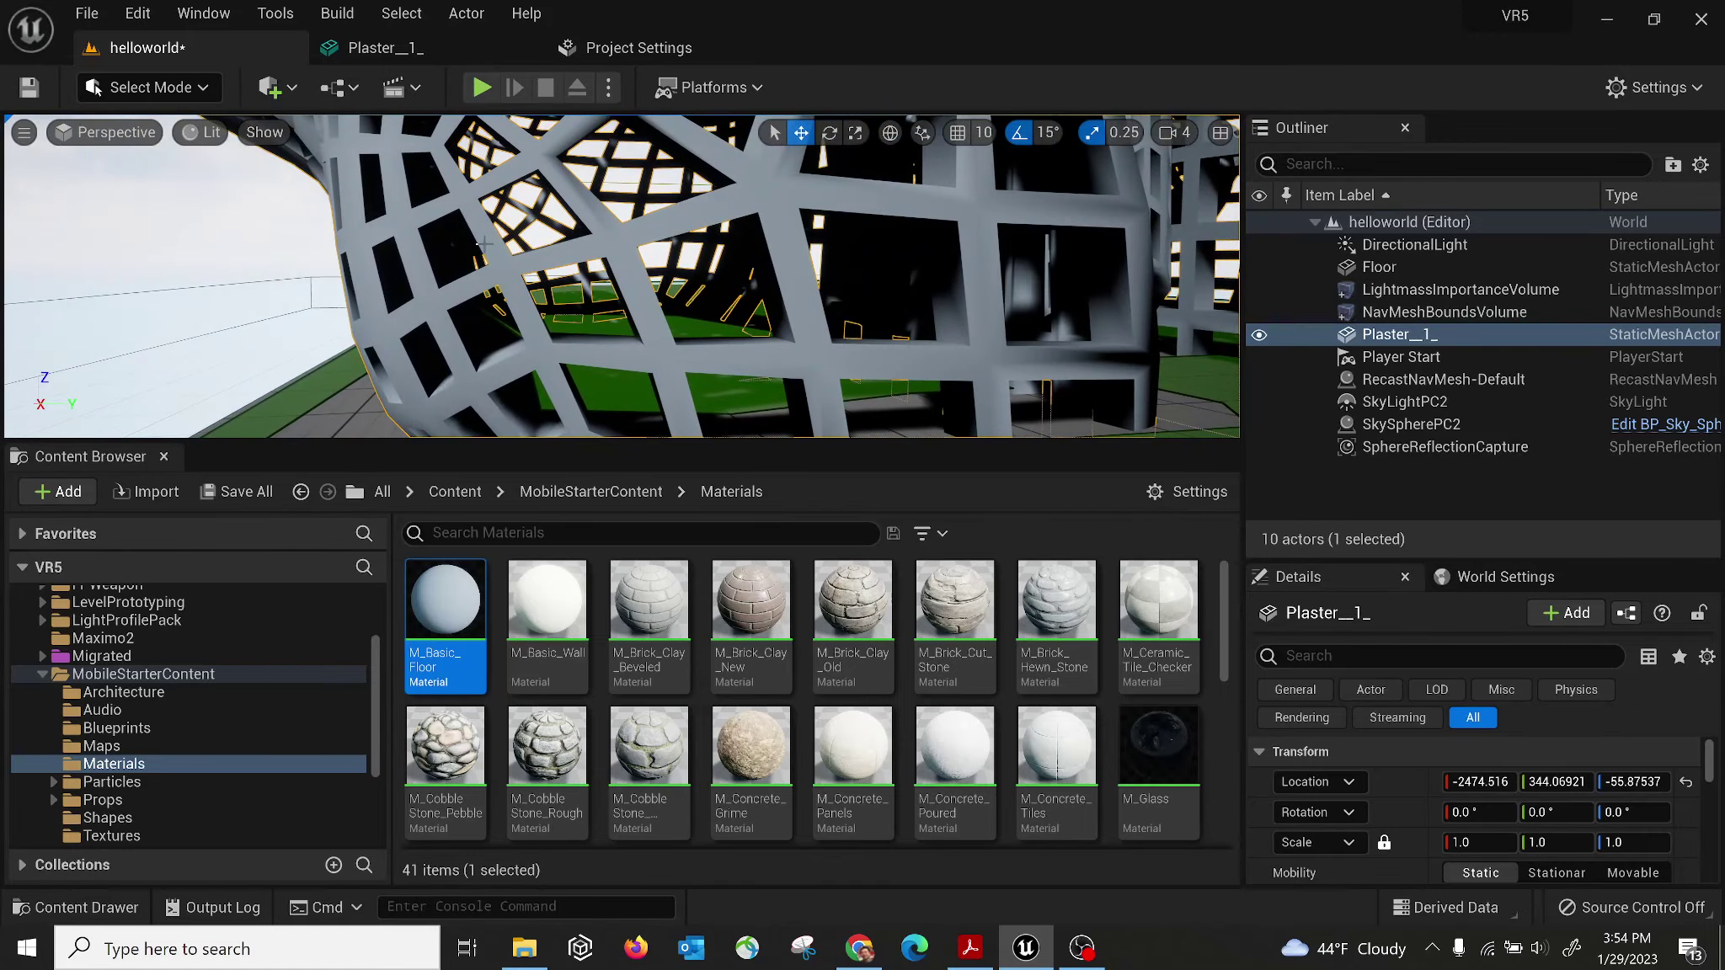
{"action": "mouse_move", "coordinate": [484, 244]}
{"action": "right_mouse_down"}
{"action": "mouse_move", "coordinate": [459, 248]}
{"action": "mouse_move", "coordinate": [484, 244]}
{"action": "right_mouse_up"}
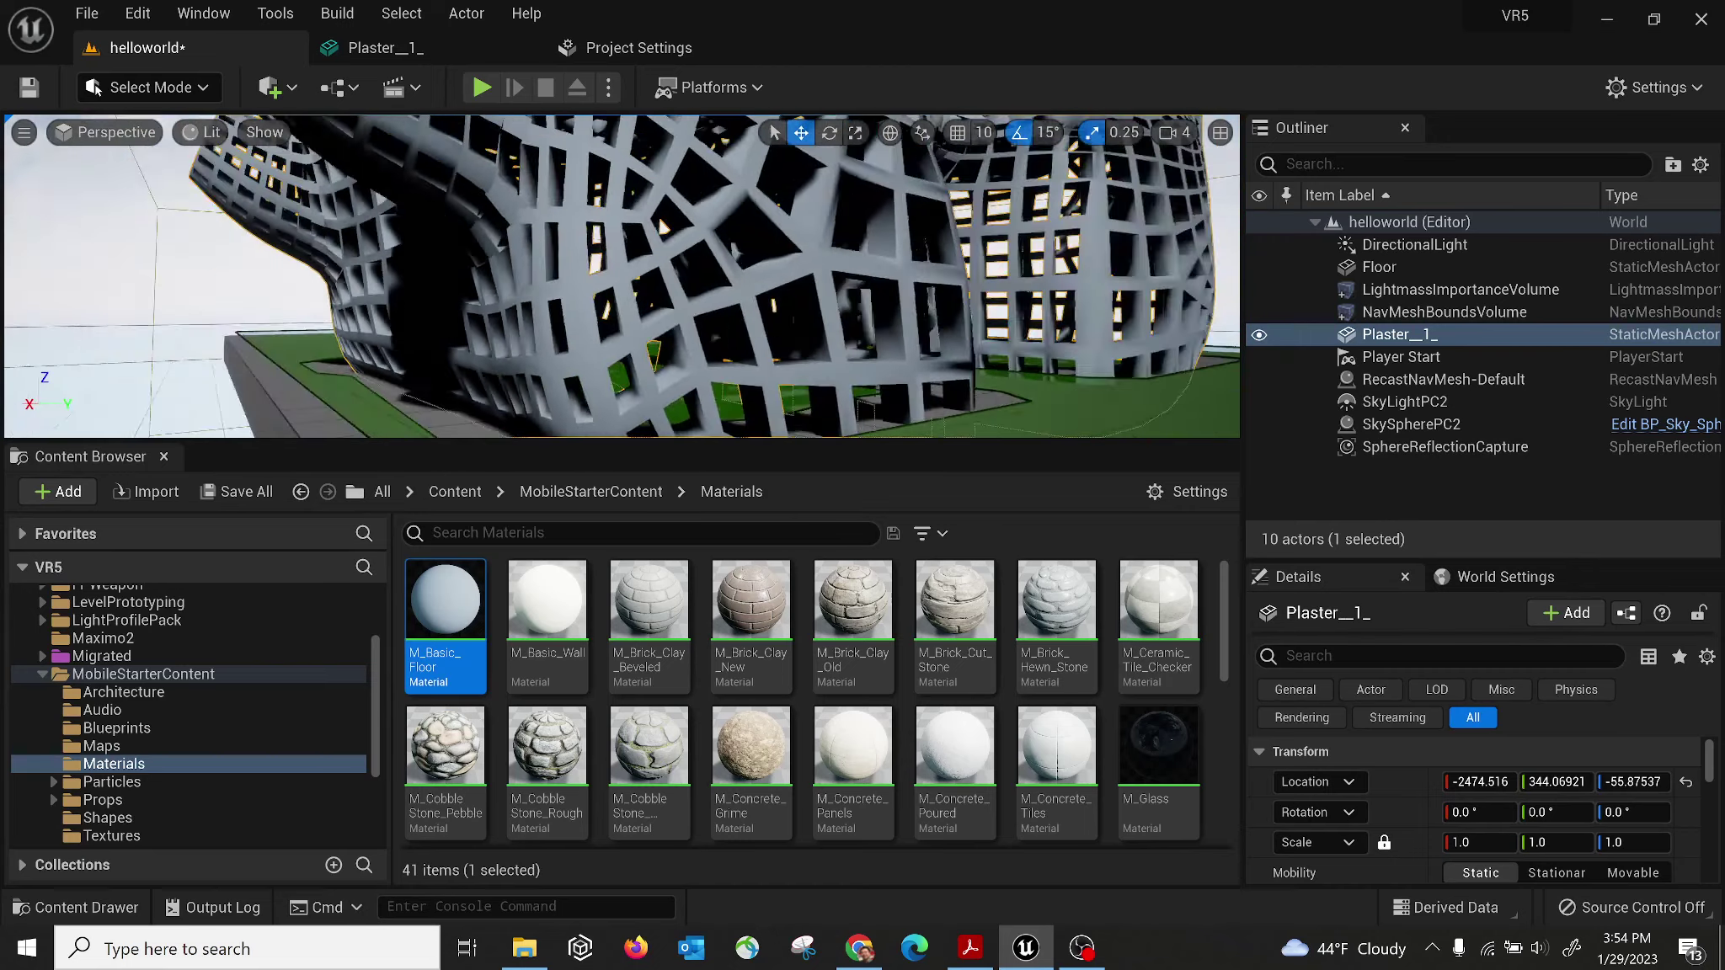
{"action": "right_click_drag", "start_coordinate": [813, 219], "coordinate": [813, 219]}
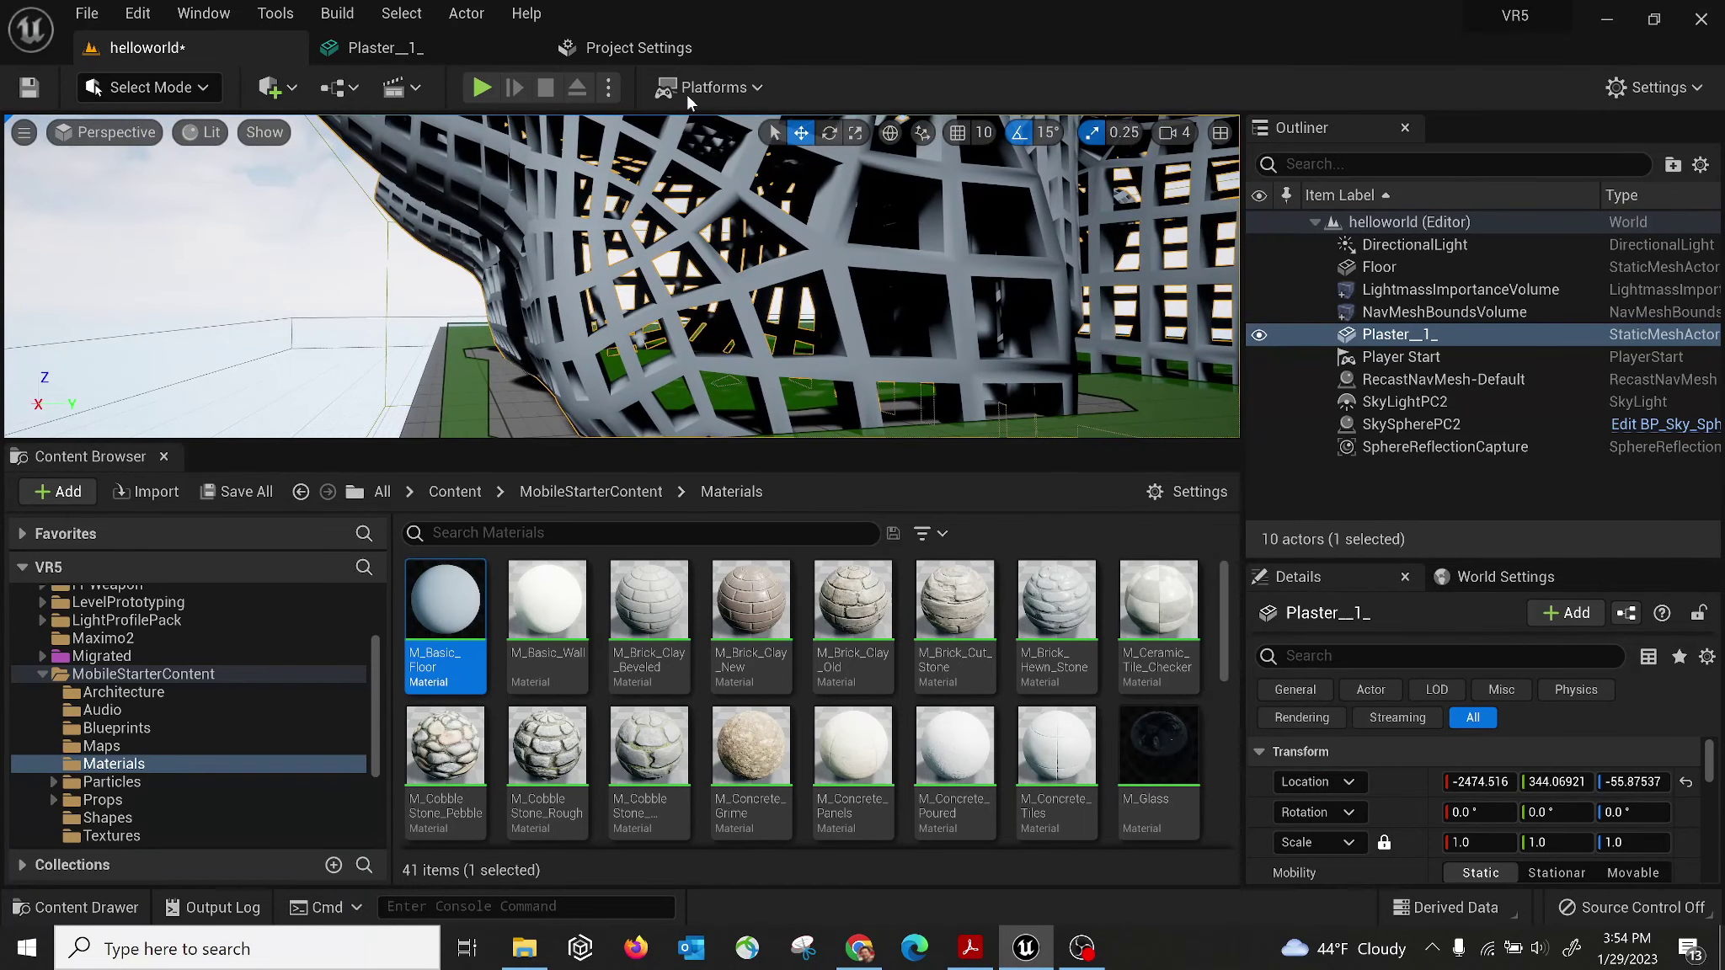
Filter the Plaster__1_ asset's details for "colli" to review its collision complexity, and view the mesh up close.
{"action": "left_click", "coordinate": [395, 48]}
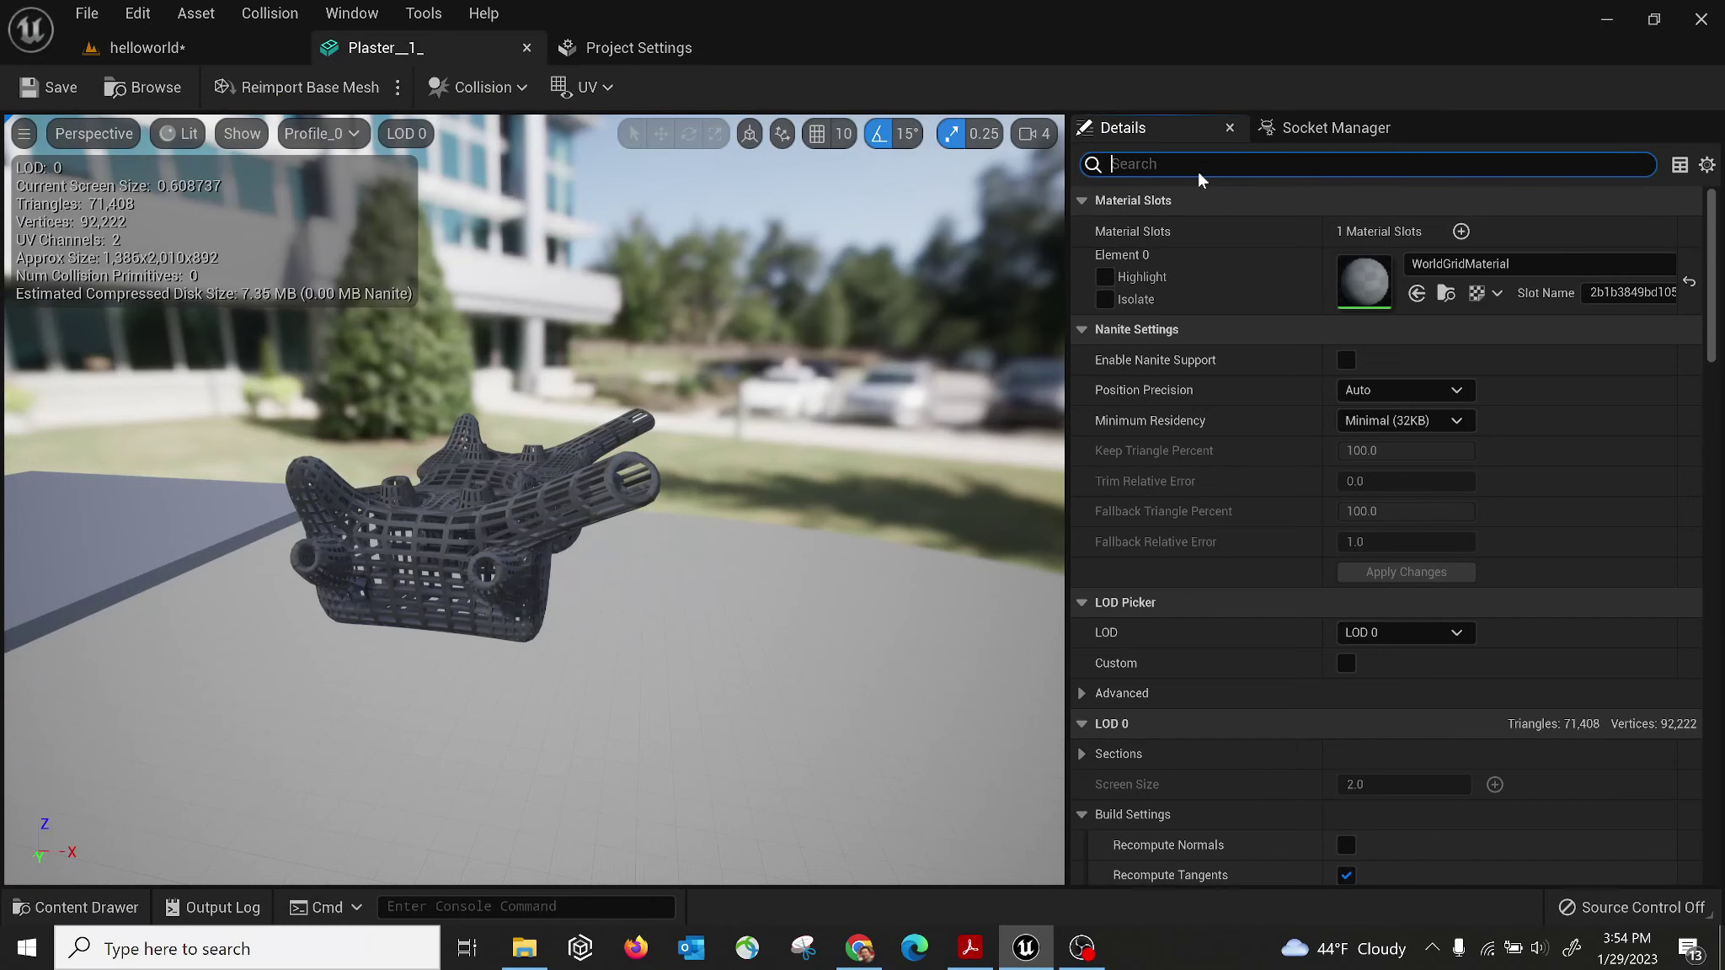
{"action": "type", "text": "colli"}
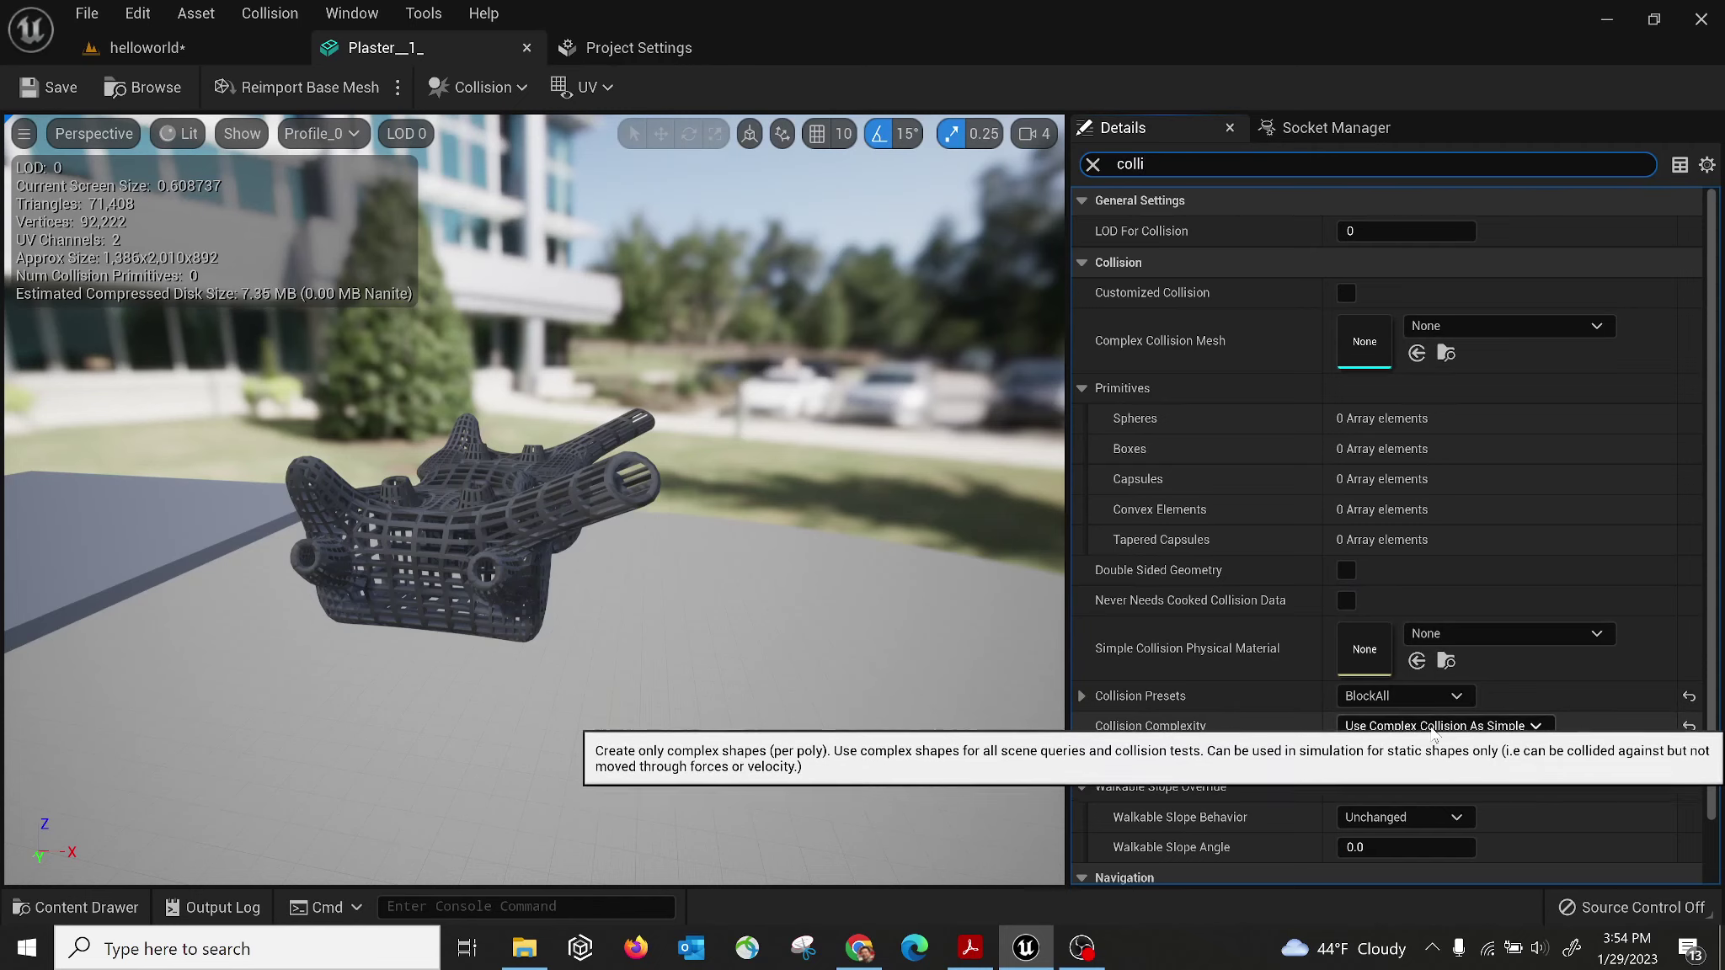
{"action": "right_click_drag", "start_coordinate": [783, 631], "coordinate": [736, 686]}
{"action": "key", "text": "w"}
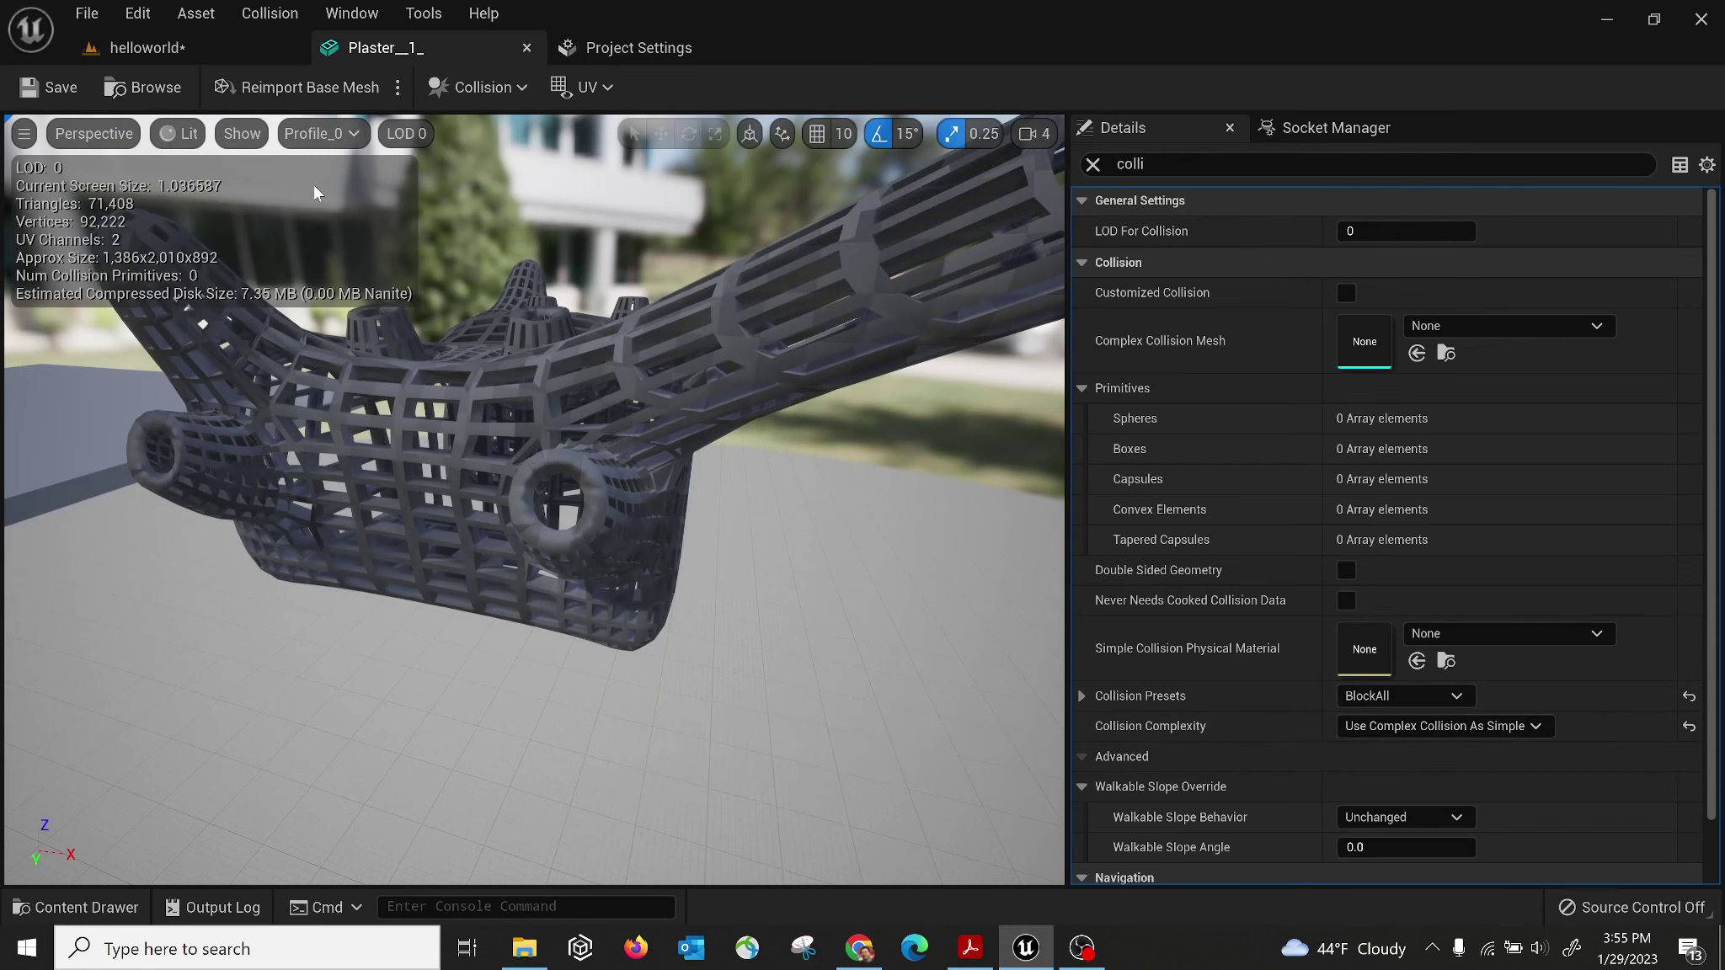
Return to the helloworld level and view the openings and navigation areas of the placed mesh.
{"action": "left_click", "coordinate": [213, 49]}
{"action": "right_click_drag", "start_coordinate": [469, 313], "coordinate": [416, 373]}
{"action": "right_click_drag", "start_coordinate": [731, 360], "coordinate": [741, 459]}
{"action": "right_click_drag", "start_coordinate": [623, 278], "coordinate": [459, 249]}
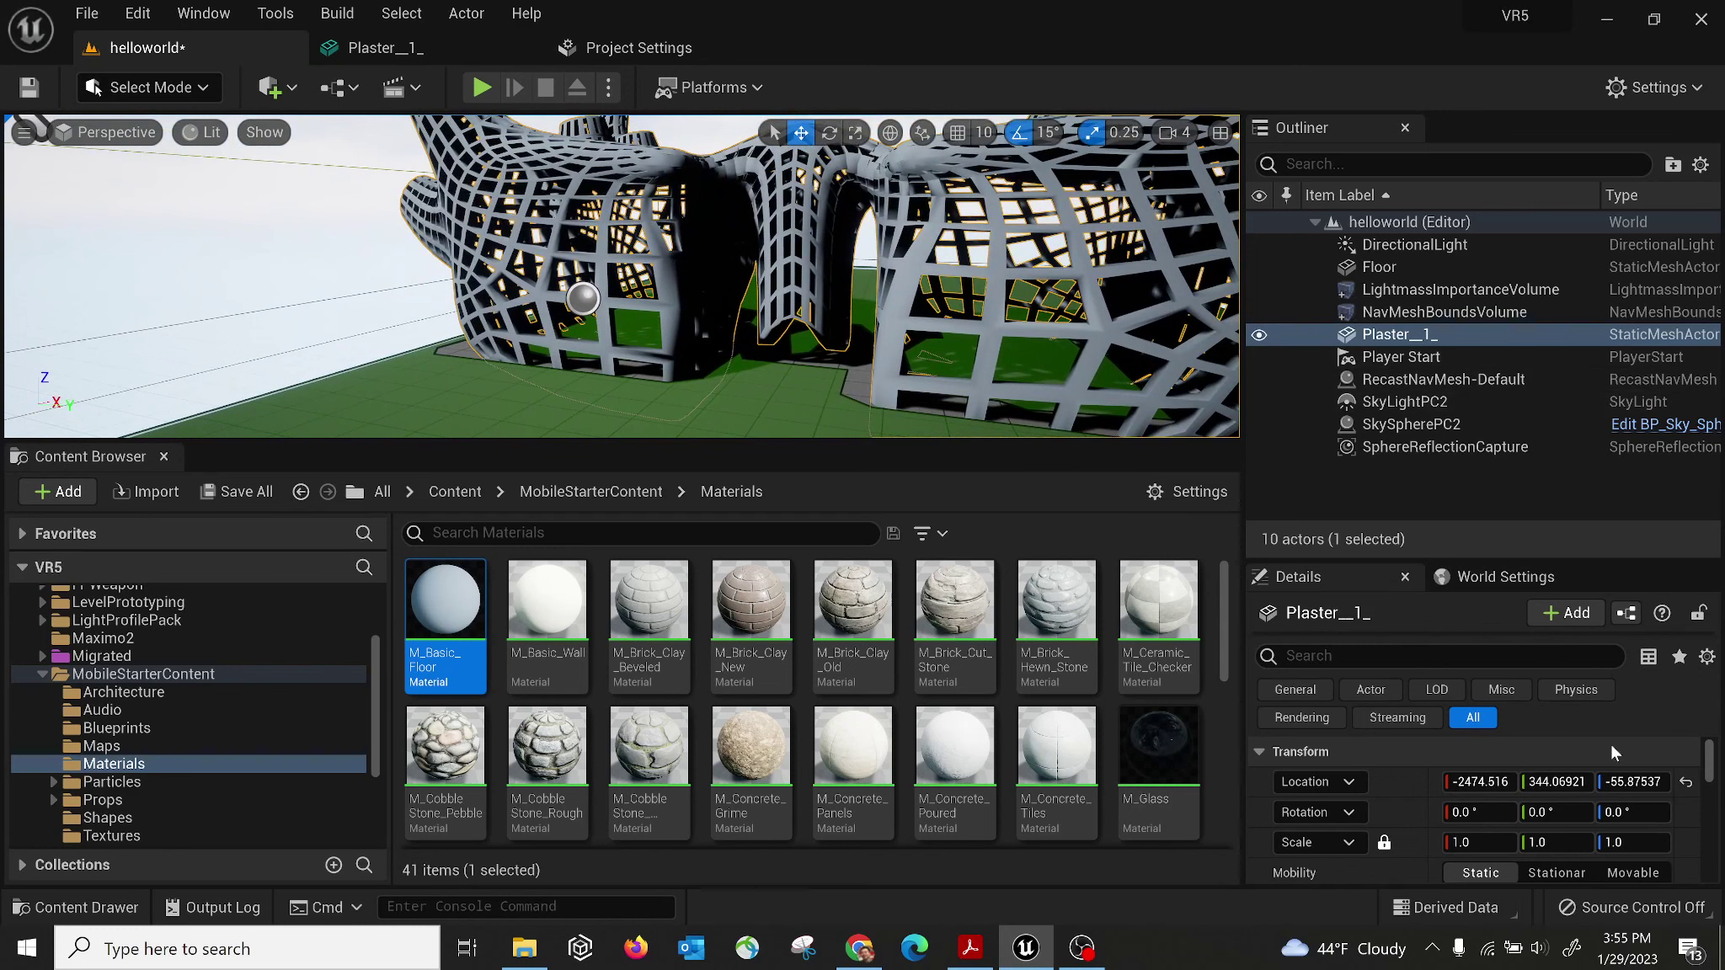
Browse from the placed Plaster__1_ actor to its source asset and open that static mesh for editing.
{"action": "mouse_move", "coordinate": [1713, 768]}
{"action": "left_mouse_down"}
{"action": "mouse_move", "coordinate": [1713, 830]}
{"action": "mouse_move", "coordinate": [1713, 748]}
{"action": "left_mouse_up"}
{"action": "right_click", "coordinate": [1405, 345]}
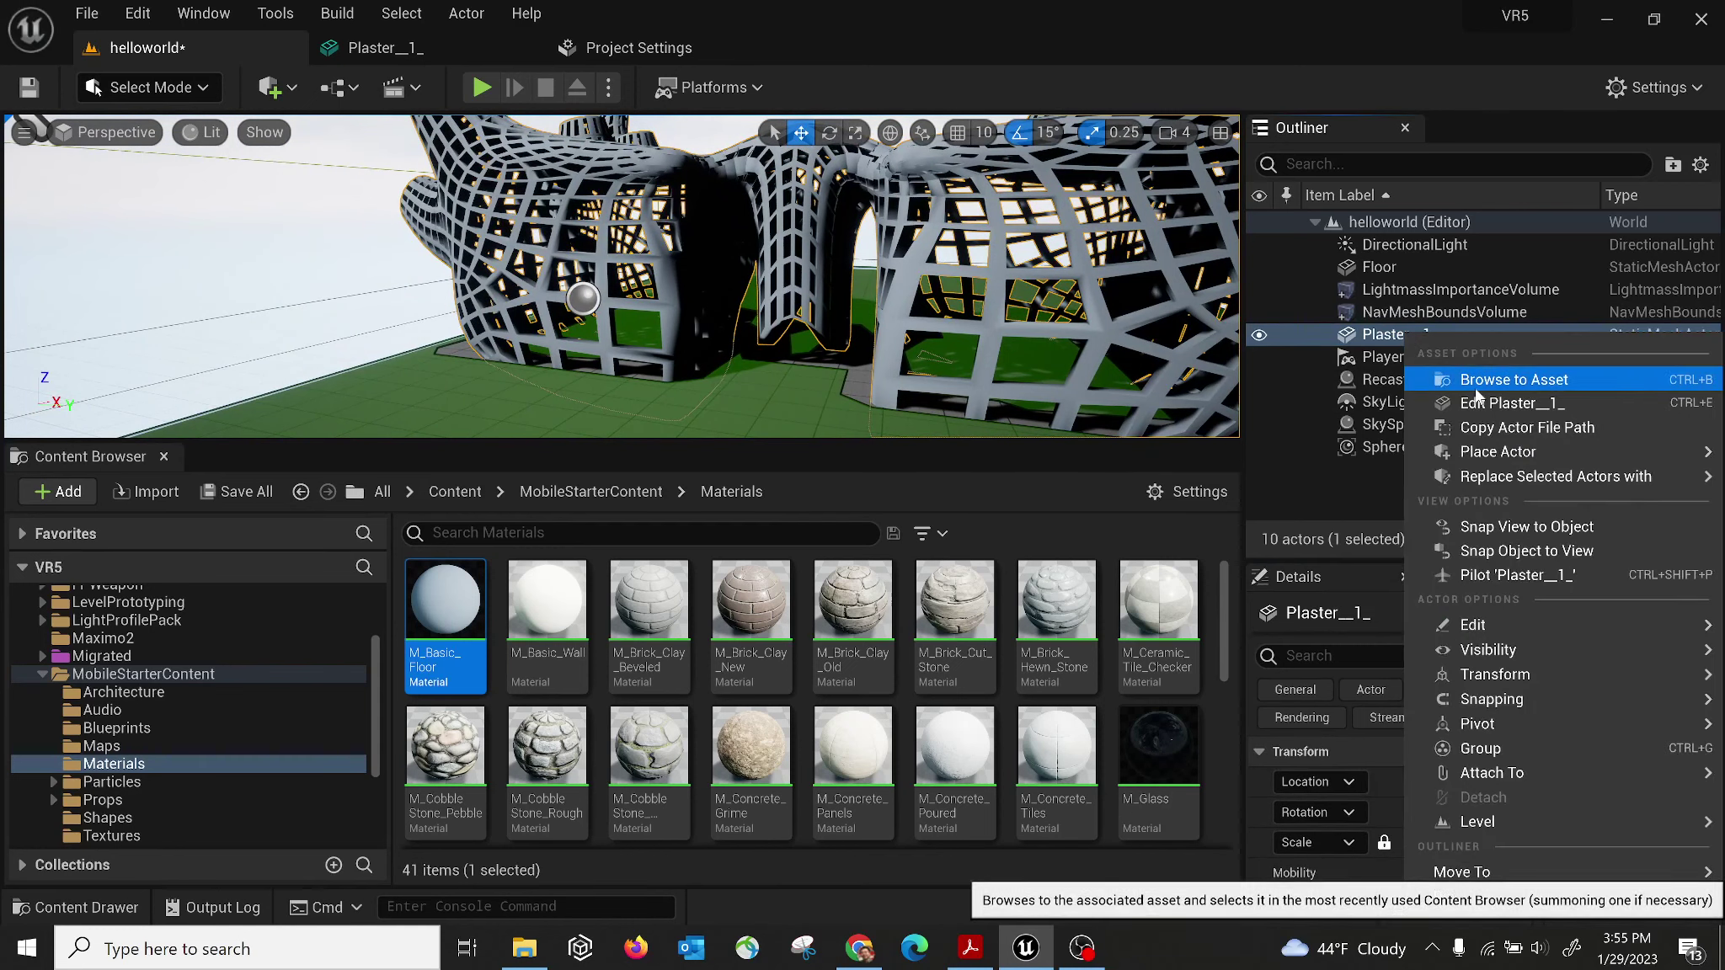
{"action": "left_click", "coordinate": [1450, 377]}
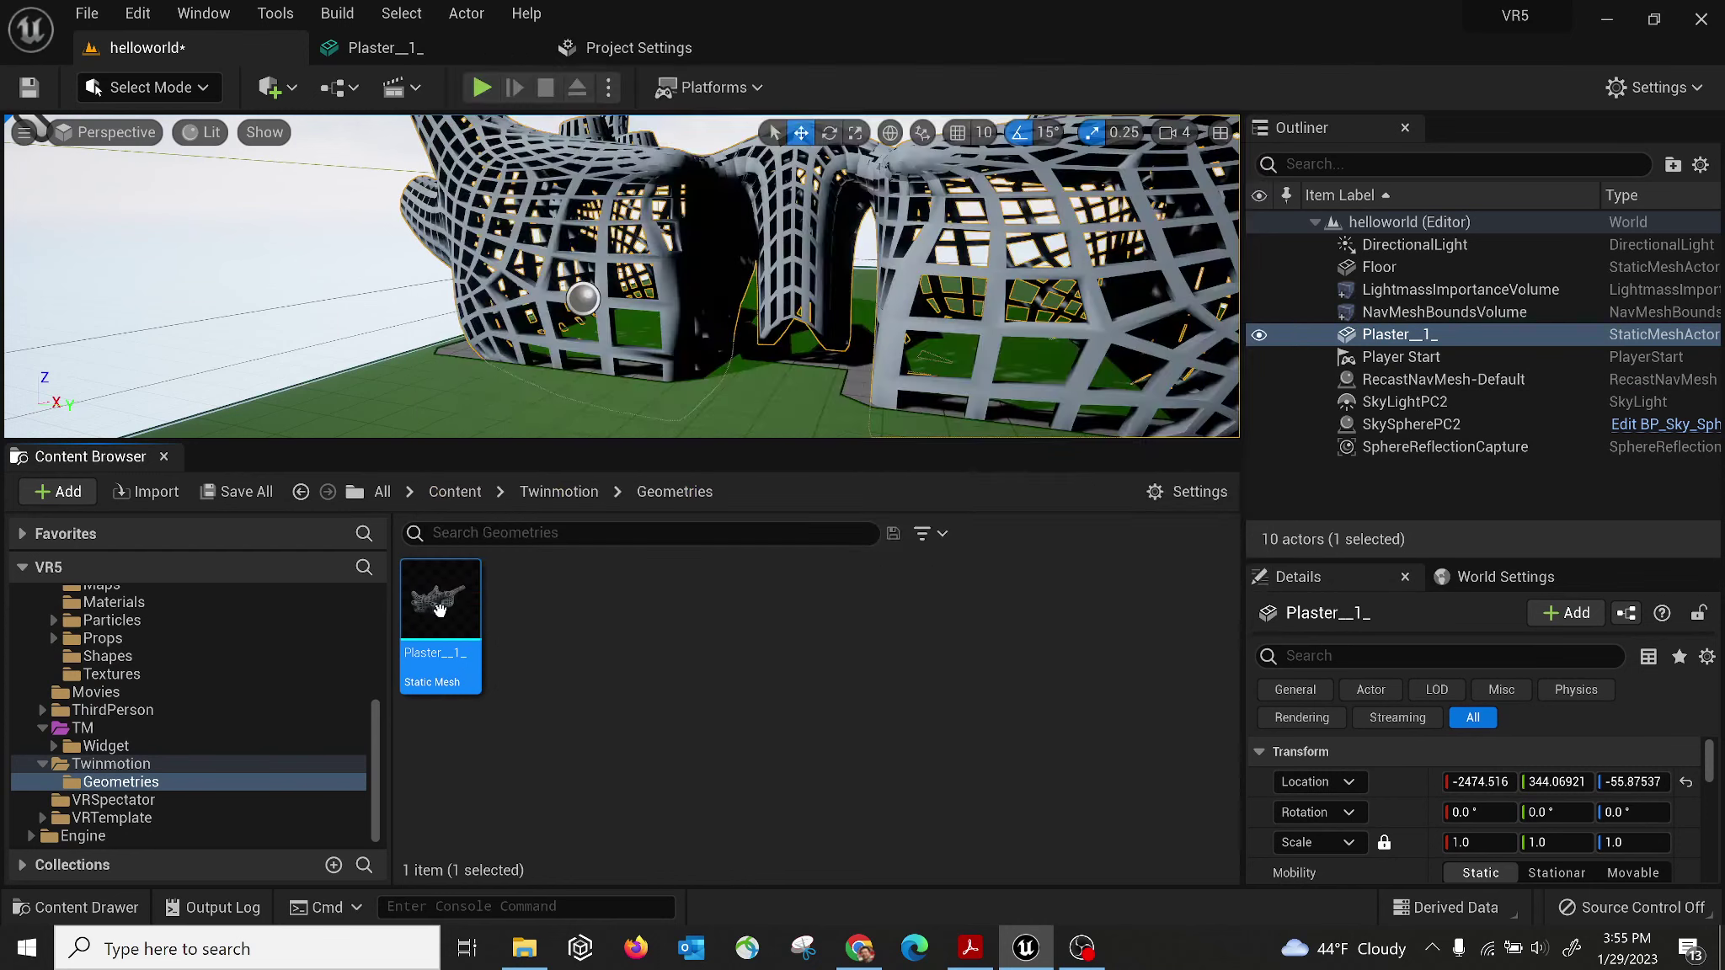
{"action": "double_click", "coordinate": [416, 608]}
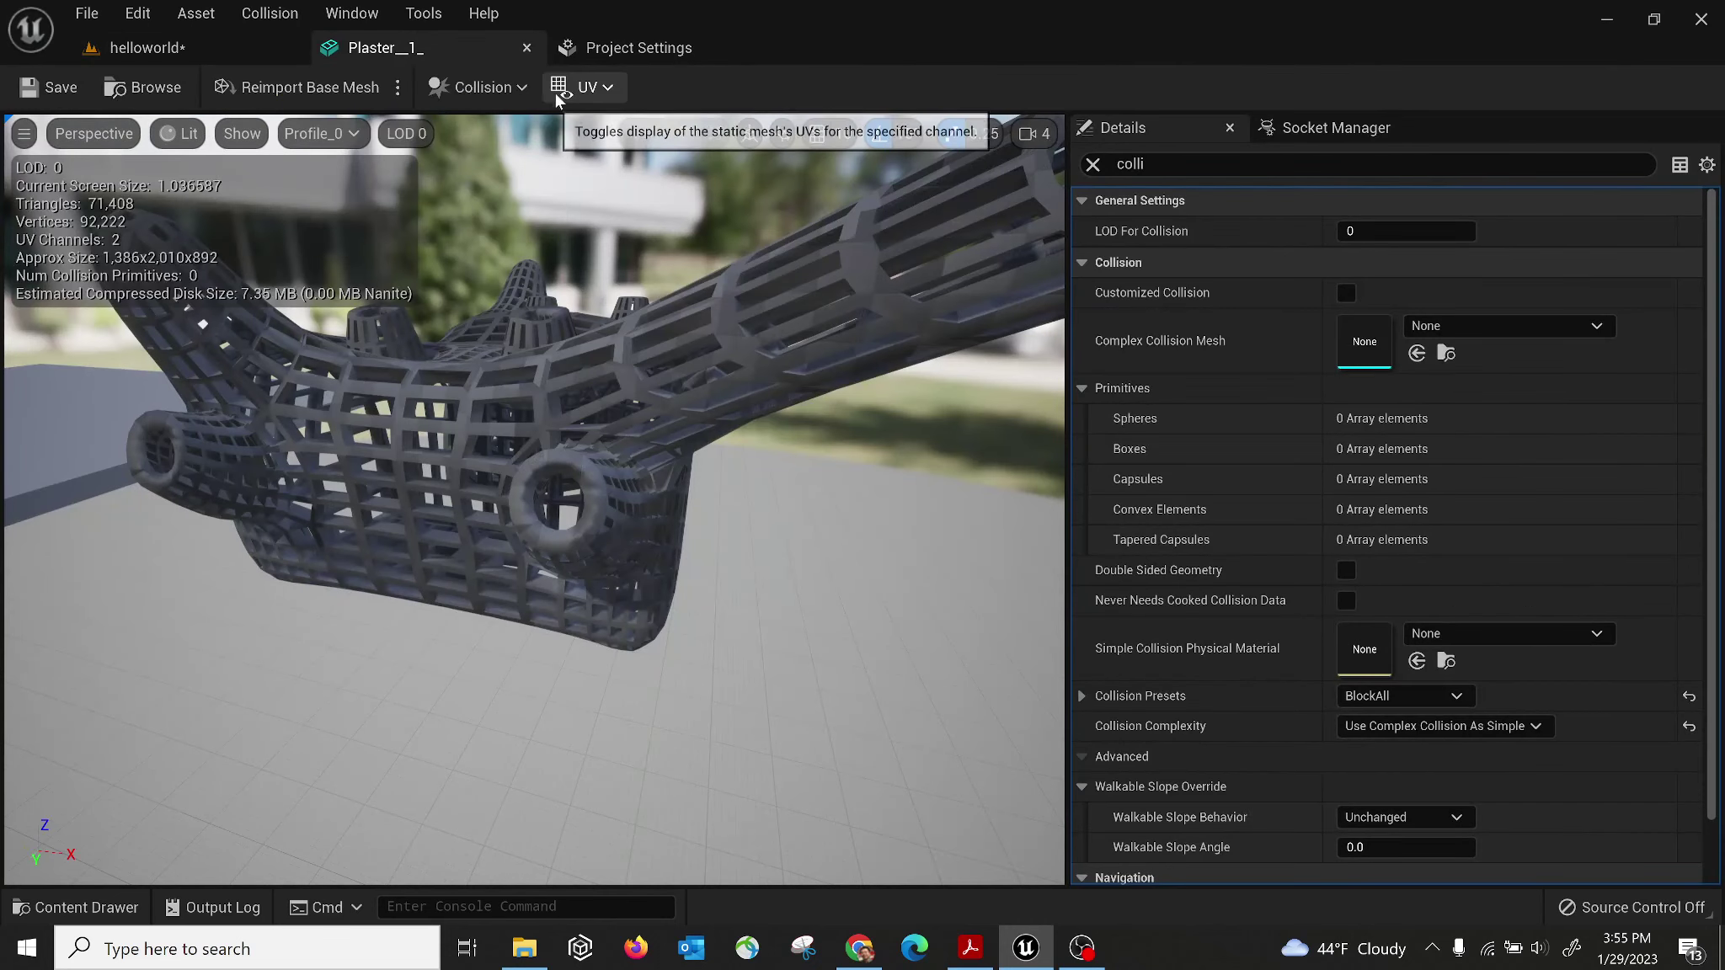
Generate auto convex collision for Plaster__1_ with hull count 4, max hull verts 16 and hull precision 100000, and inspect the hulls.
{"action": "left_click", "coordinate": [522, 87]}
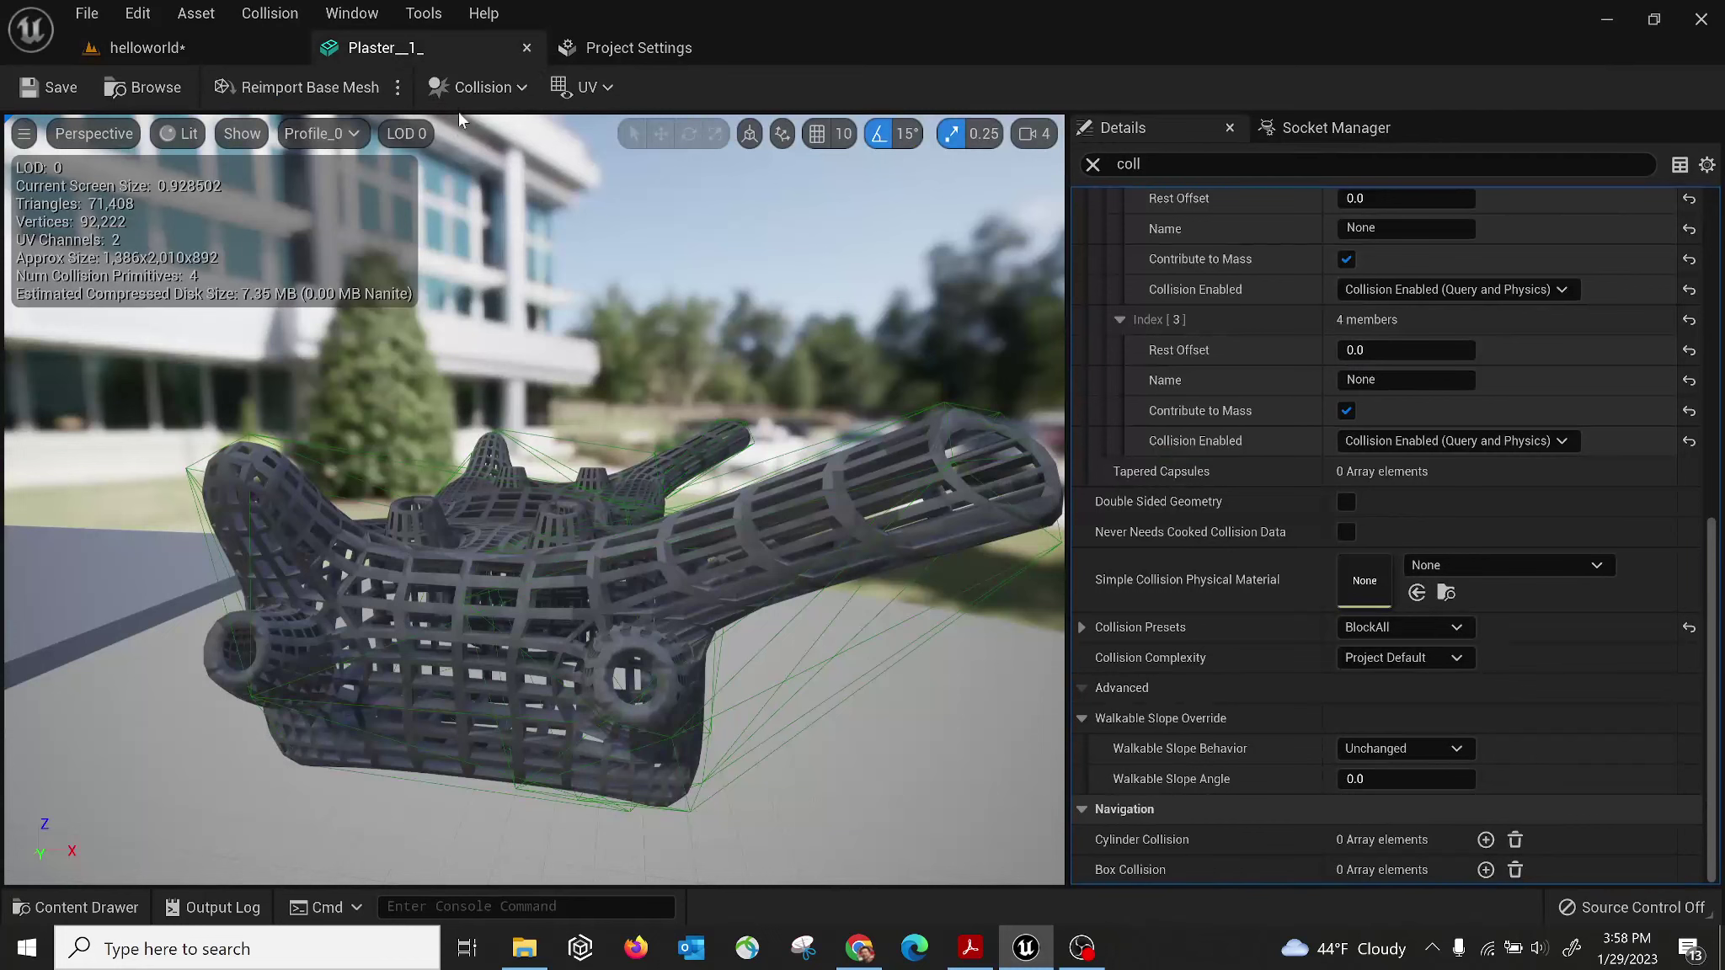
{"action": "left_click", "coordinate": [481, 87]}
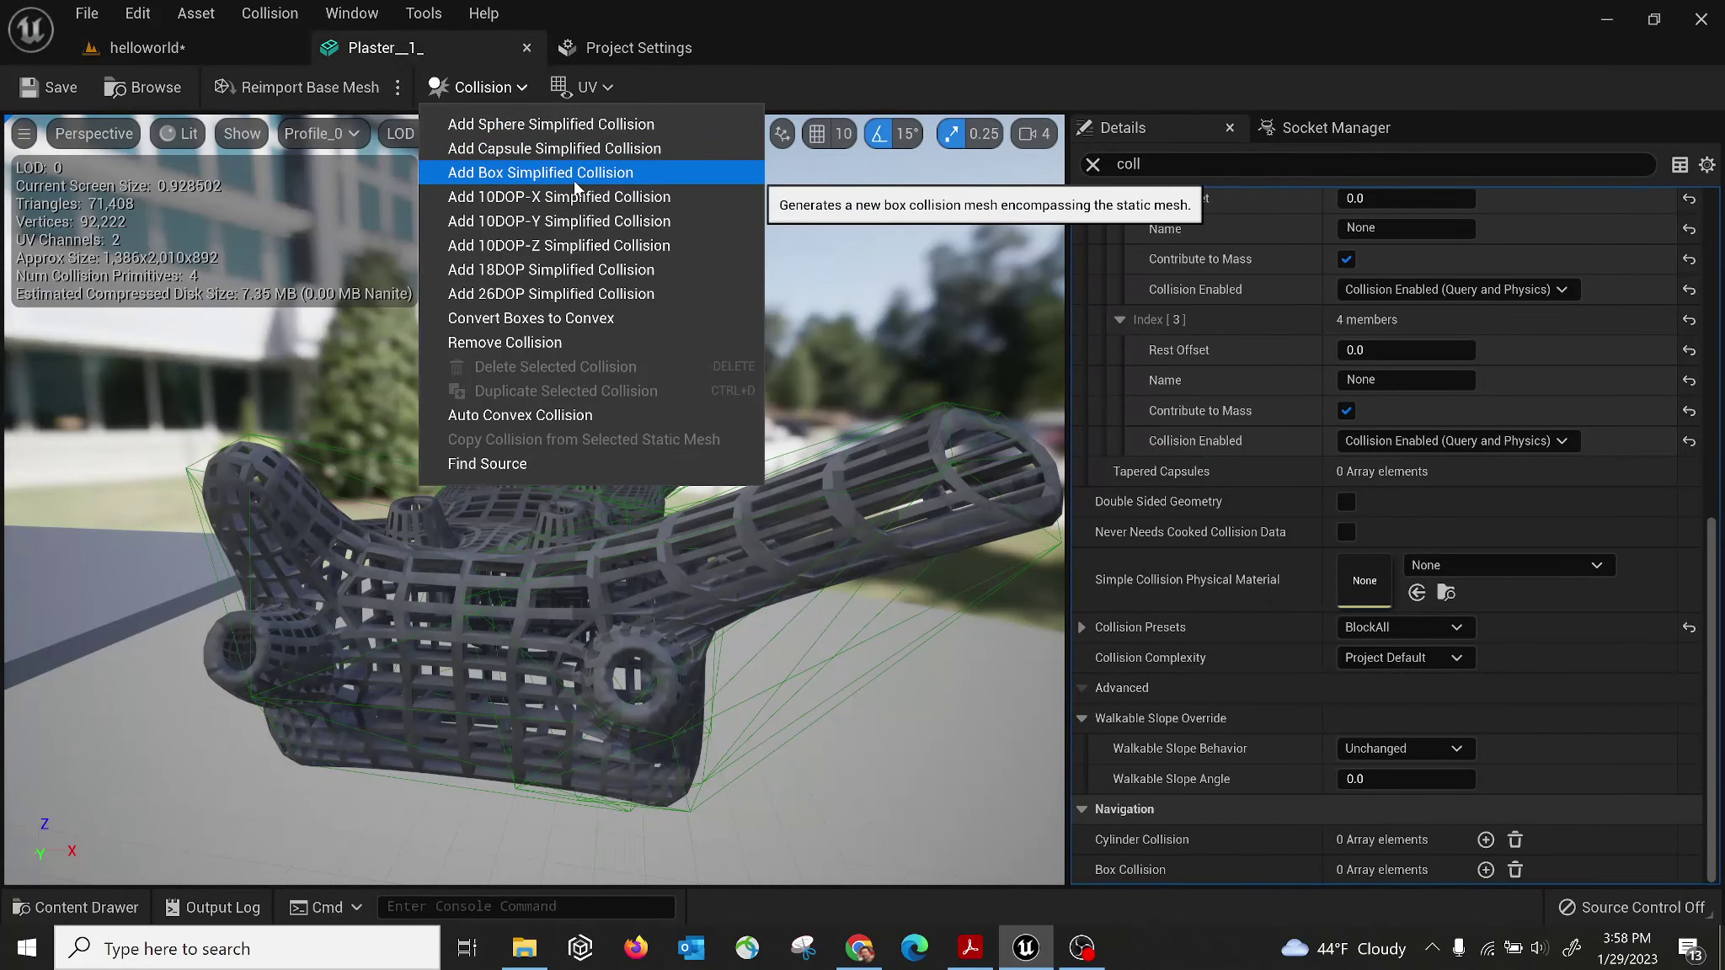
{"action": "left_click", "coordinate": [556, 416]}
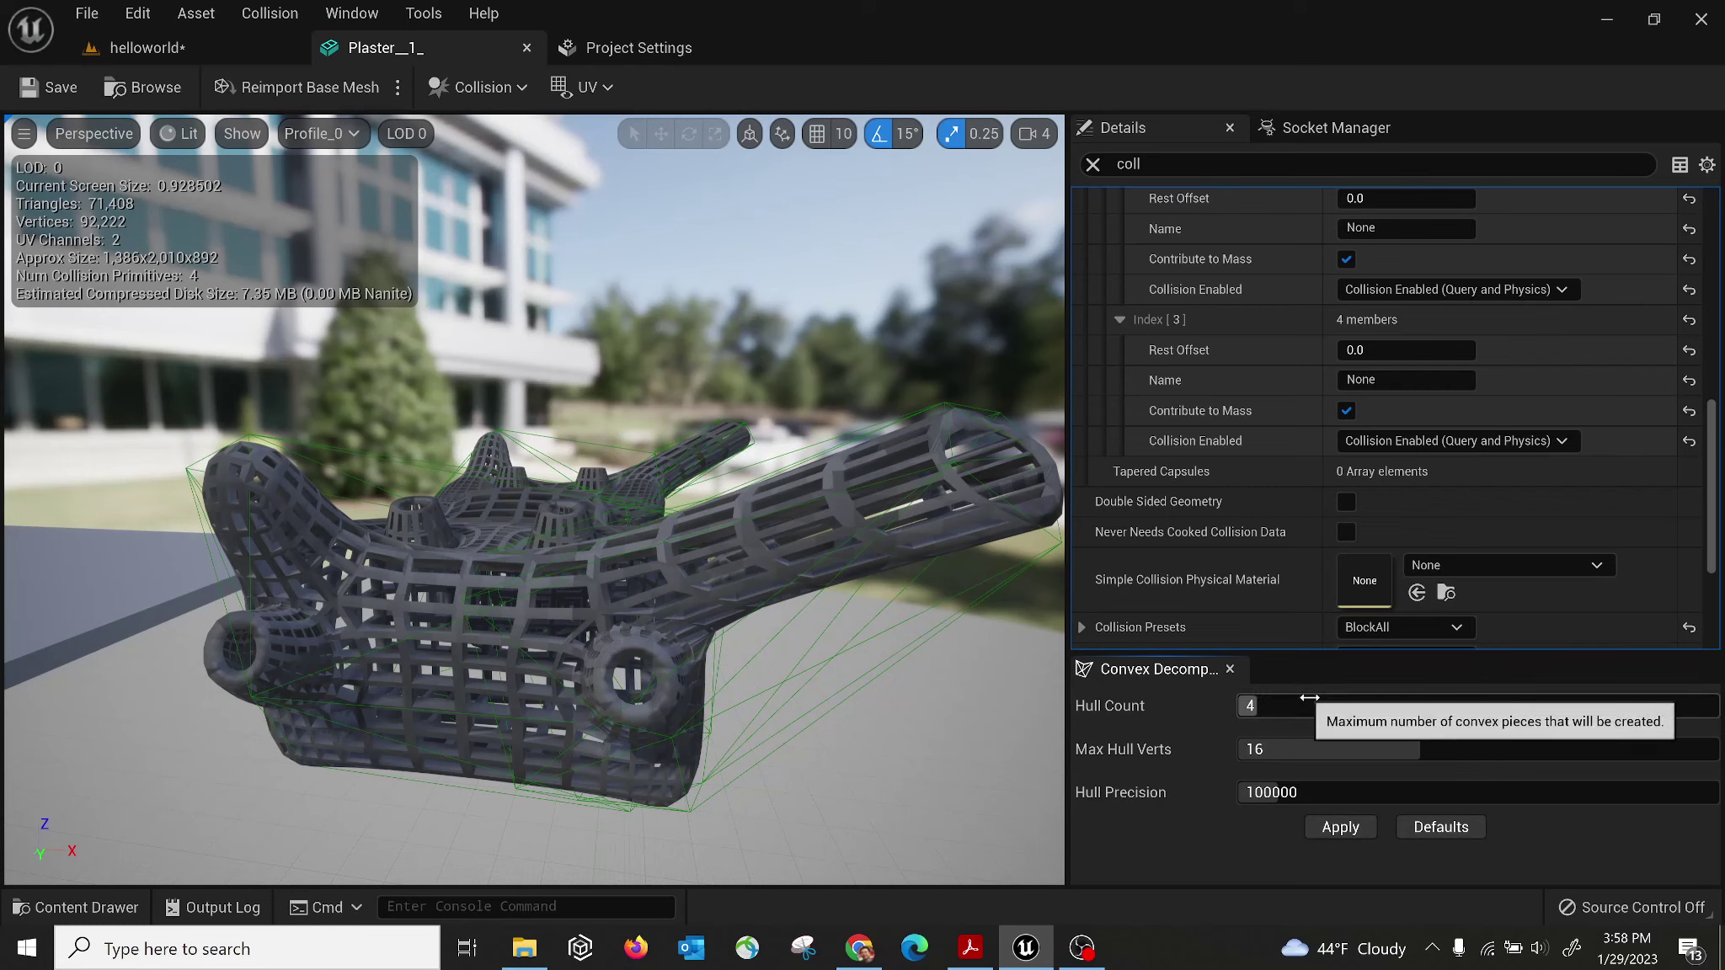
{"action": "left_click_drag", "start_coordinate": [679, 541], "coordinate": [648, 551]}
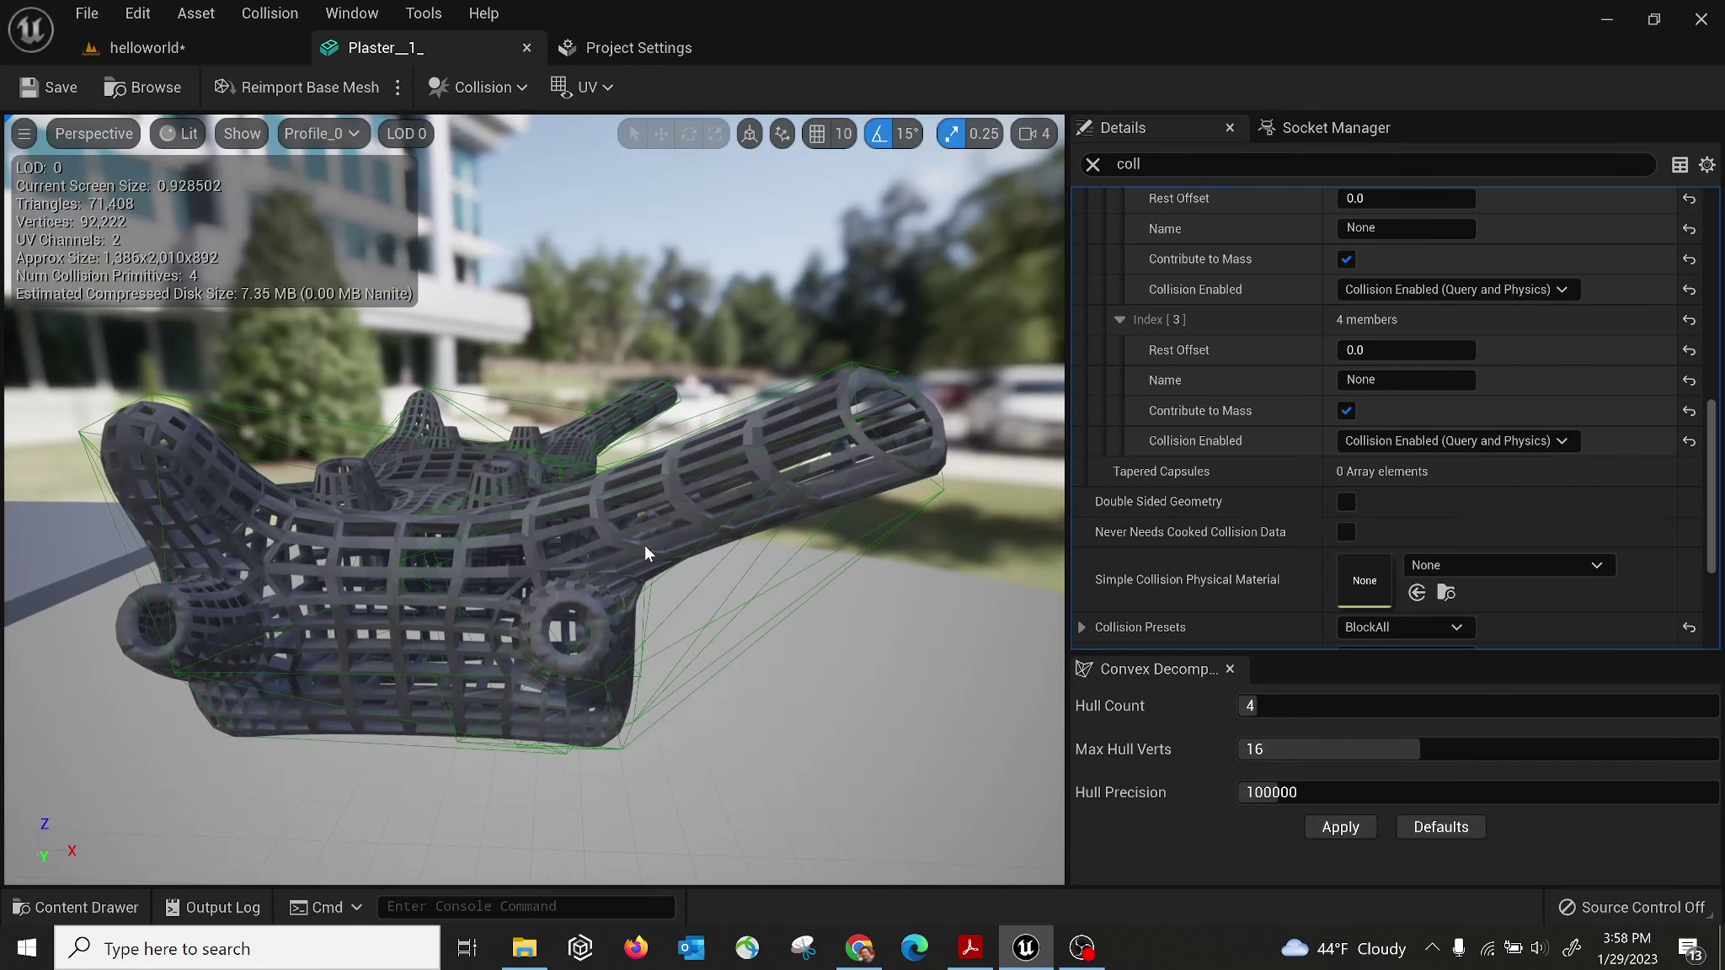
{"action": "left_click", "coordinate": [1329, 829]}
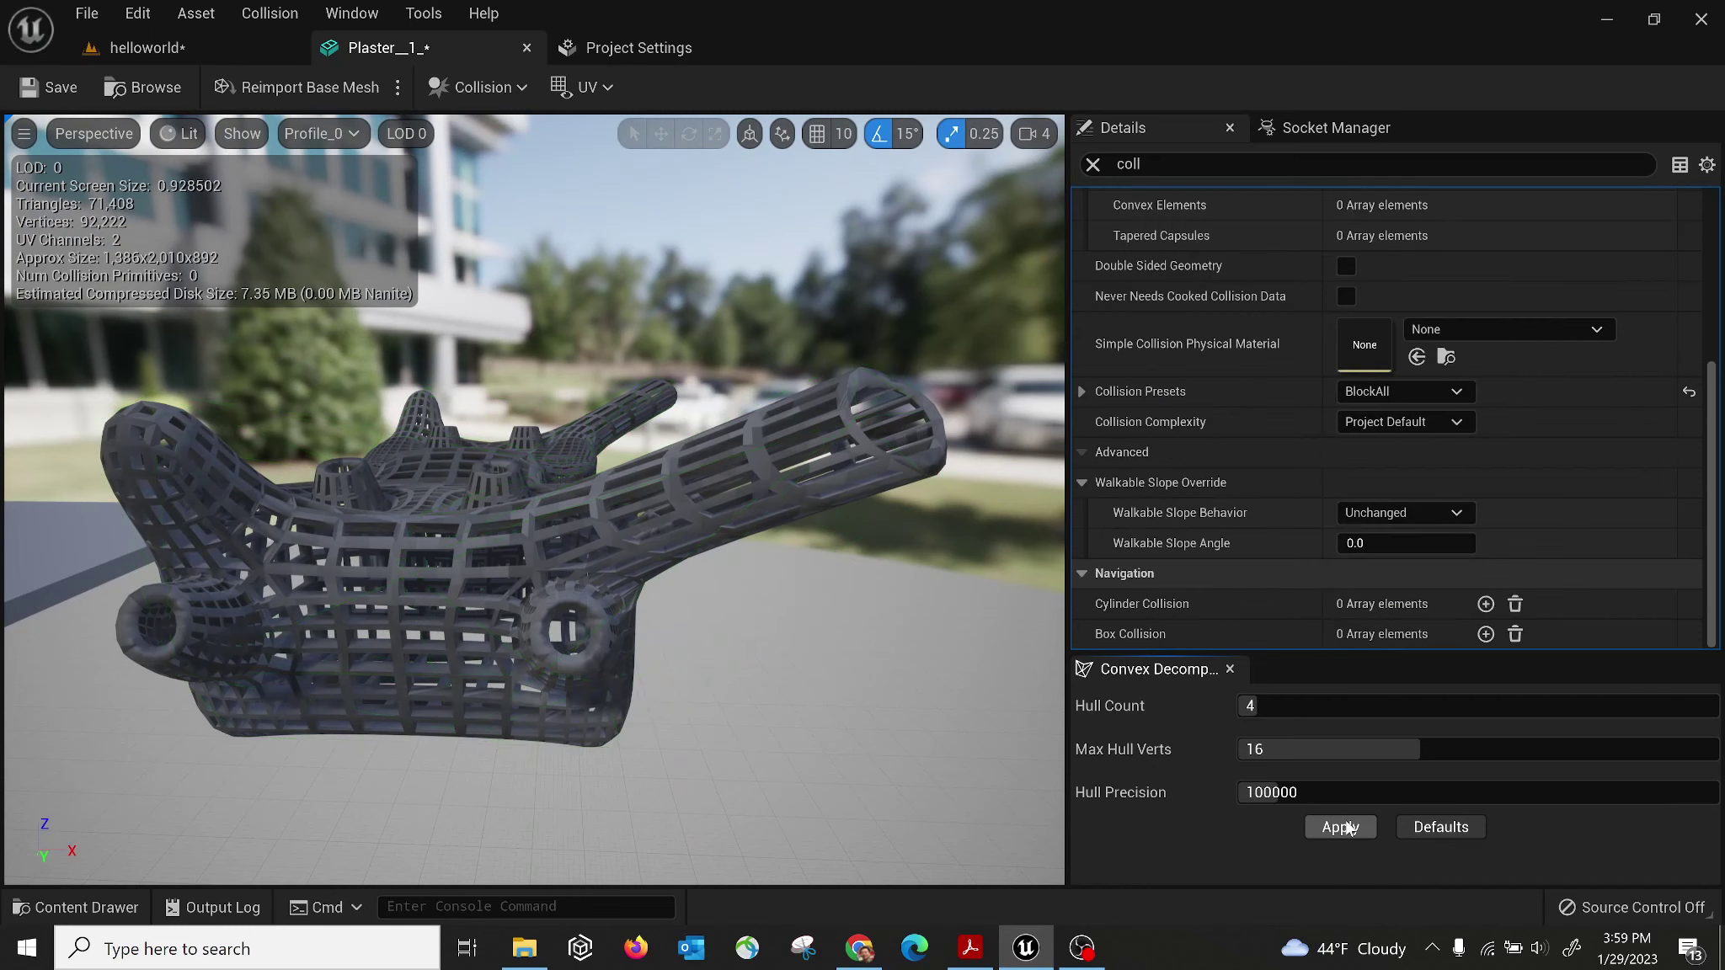
{"action": "left_click_drag", "start_coordinate": [903, 563], "coordinate": [902, 564]}
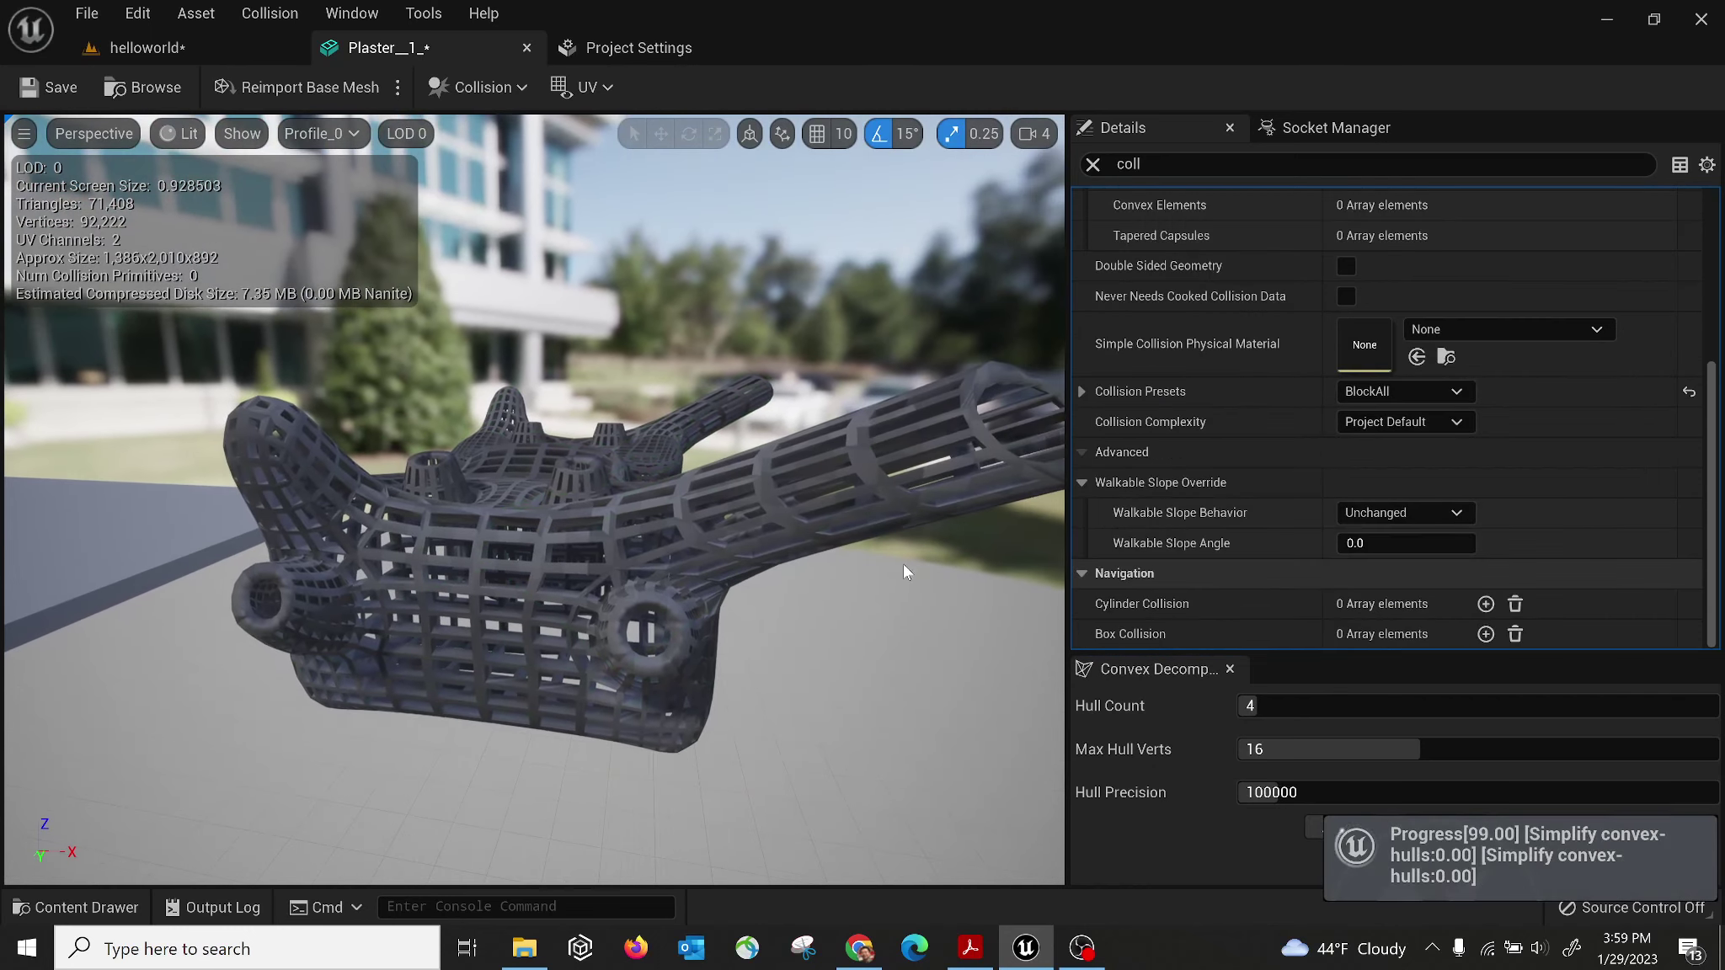
{"action": "left_click_drag", "start_coordinate": [781, 523], "coordinate": [782, 523]}
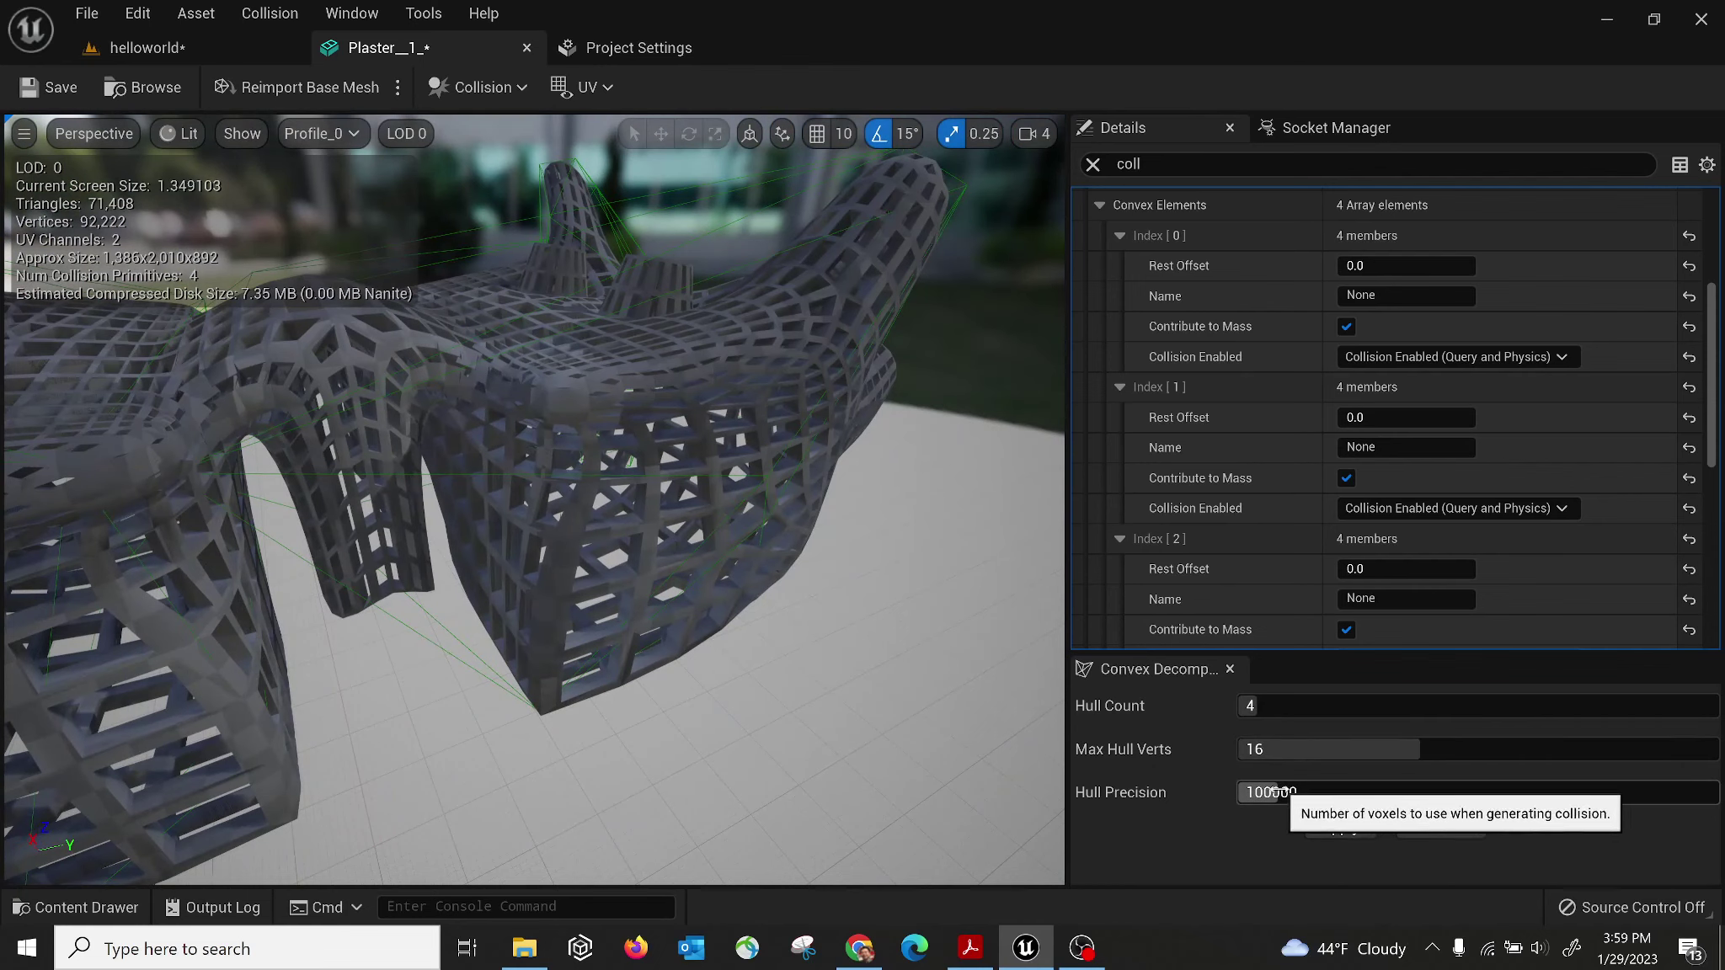
Check the convex hulls around Plaster__1_ from other angles, then clear the details filter and close the Convex Decomposition settings.
{"action": "left_click_drag", "start_coordinate": [647, 567], "coordinate": [347, 417]}
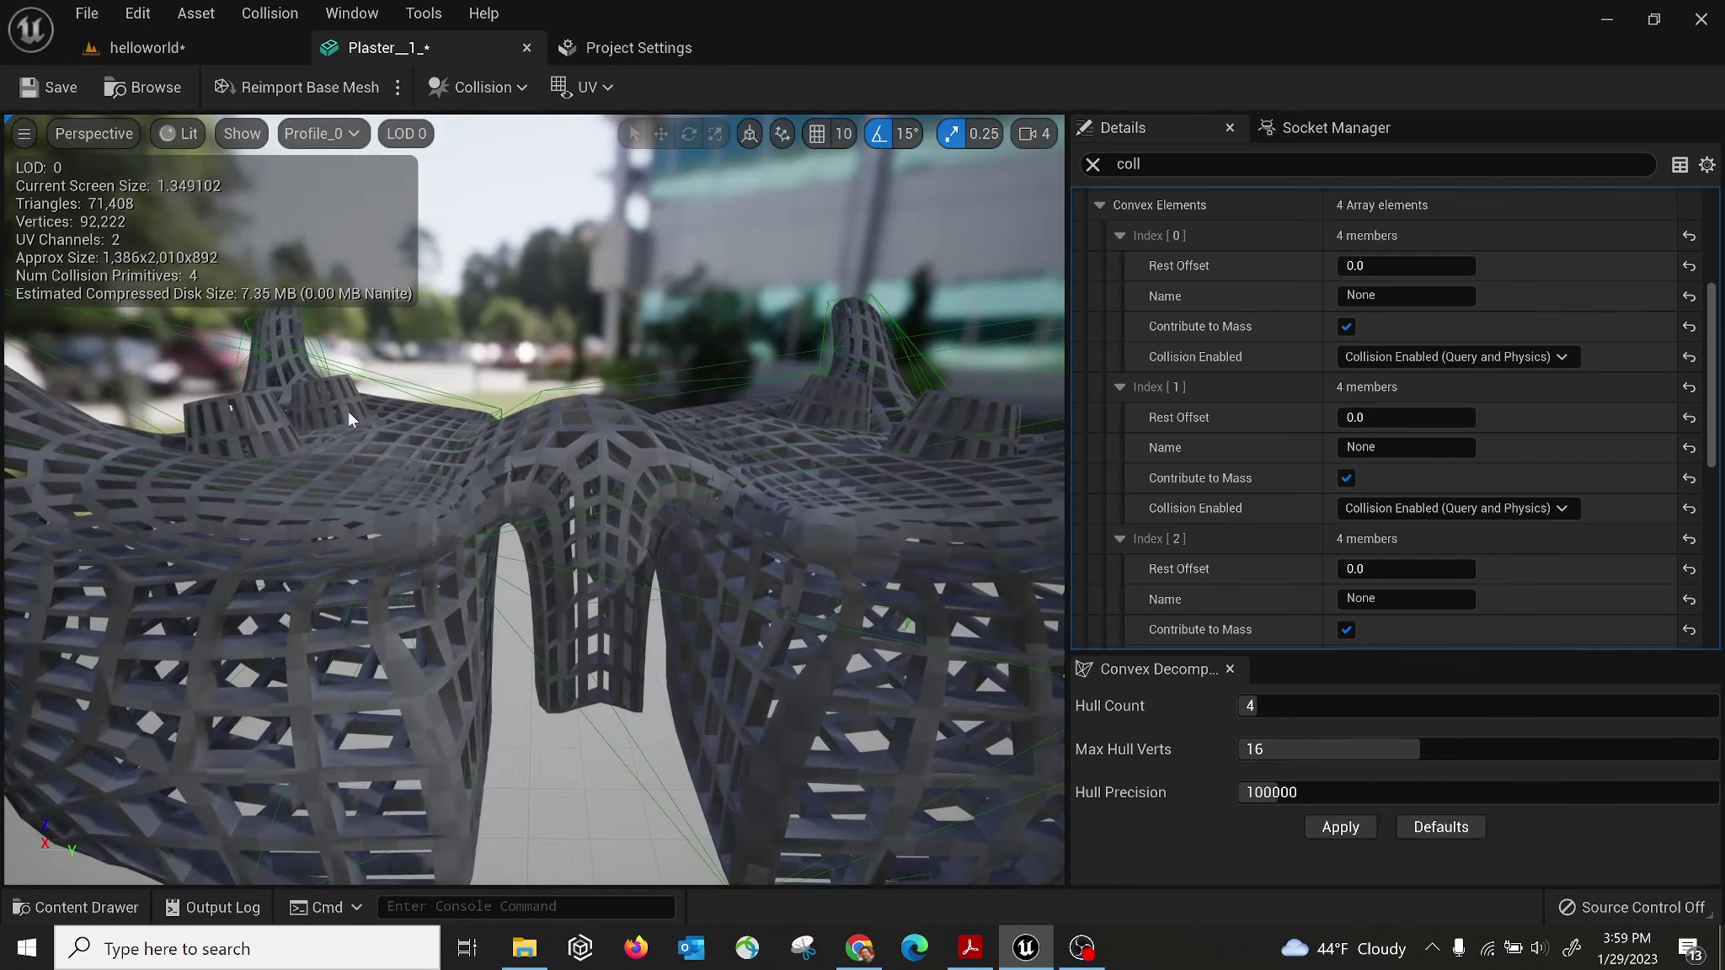
{"action": "left_click_drag", "start_coordinate": [644, 637], "coordinate": [787, 625]}
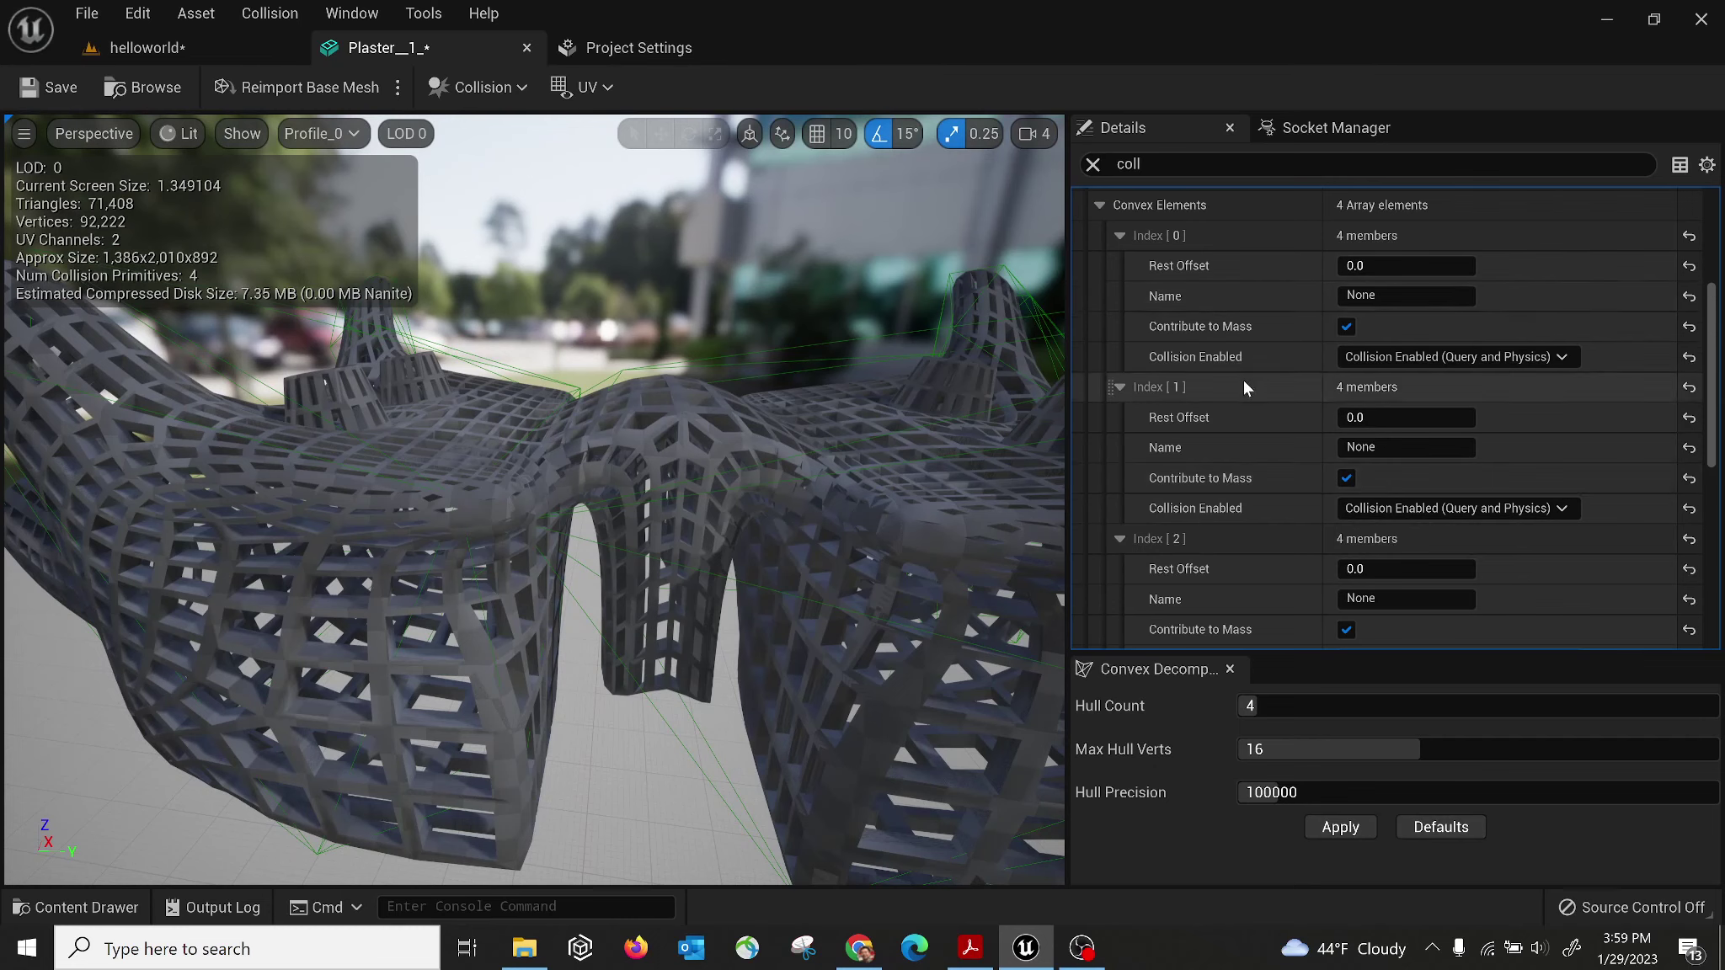
{"action": "scroll", "coordinate": [1242, 379], "scroll_direction": "up", "scroll_amount": 2}
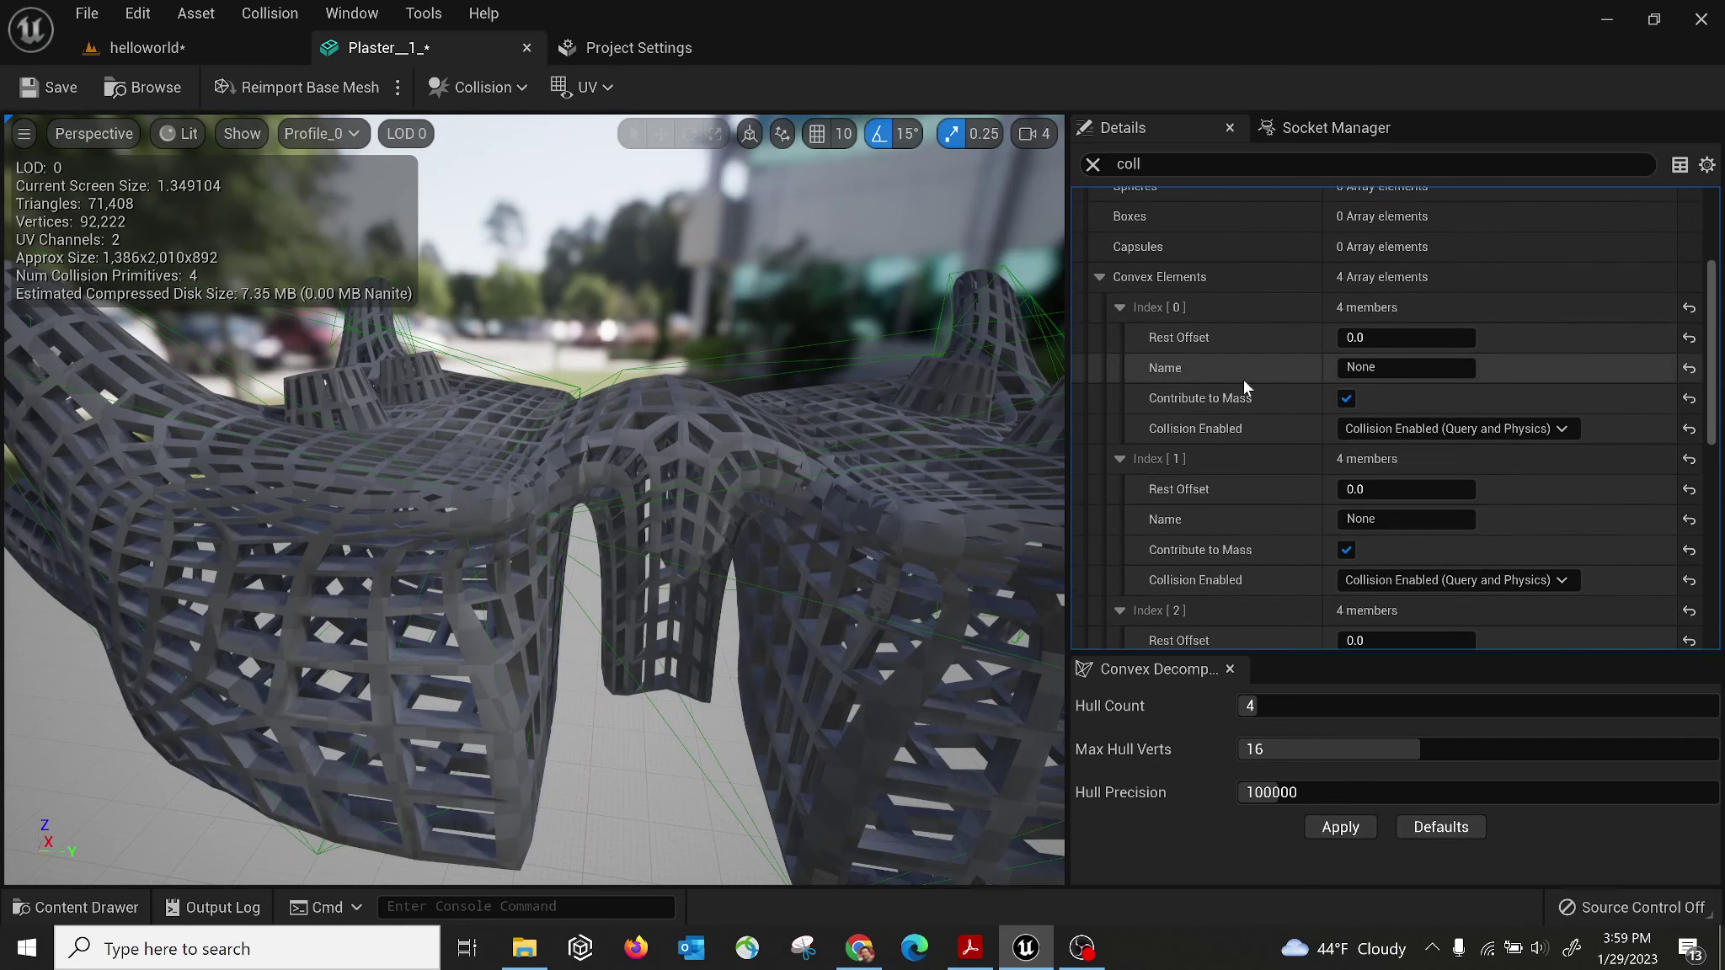
{"action": "left_click", "coordinate": [1093, 165]}
{"action": "left_click", "coordinate": [1228, 669]}
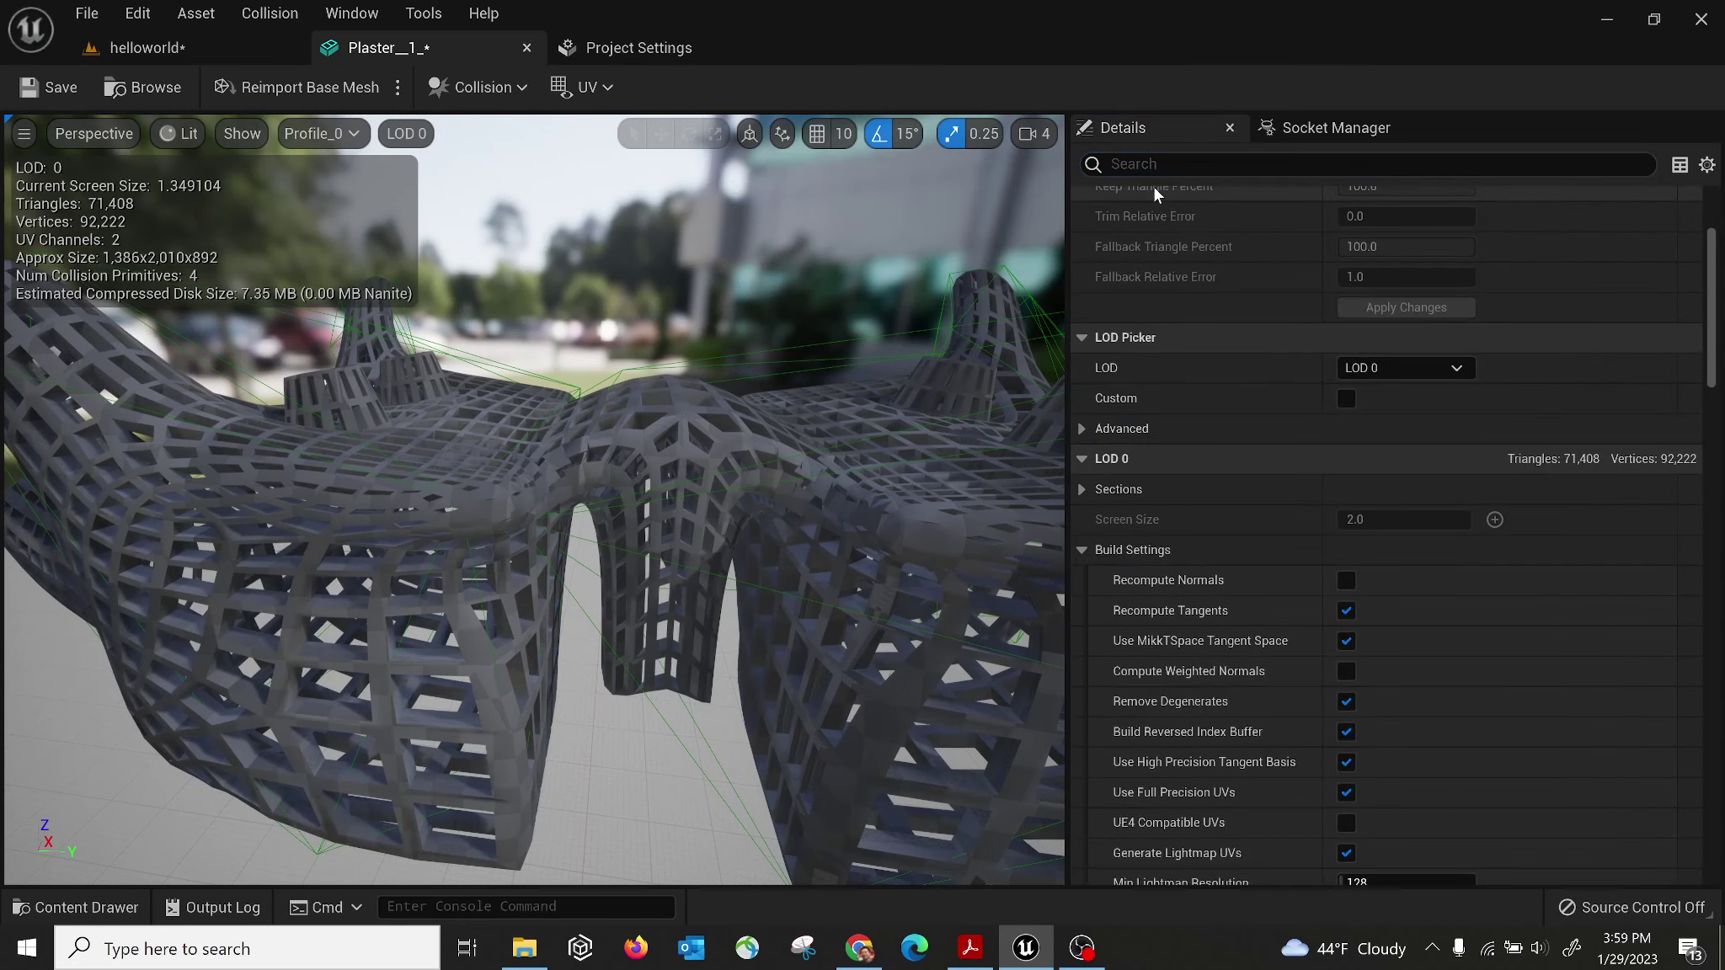
Filter the mesh details for "colli", set Plaster__1_'s Collision Complexity to Project Default, and save the mesh.
{"action": "type", "text": "coll"}
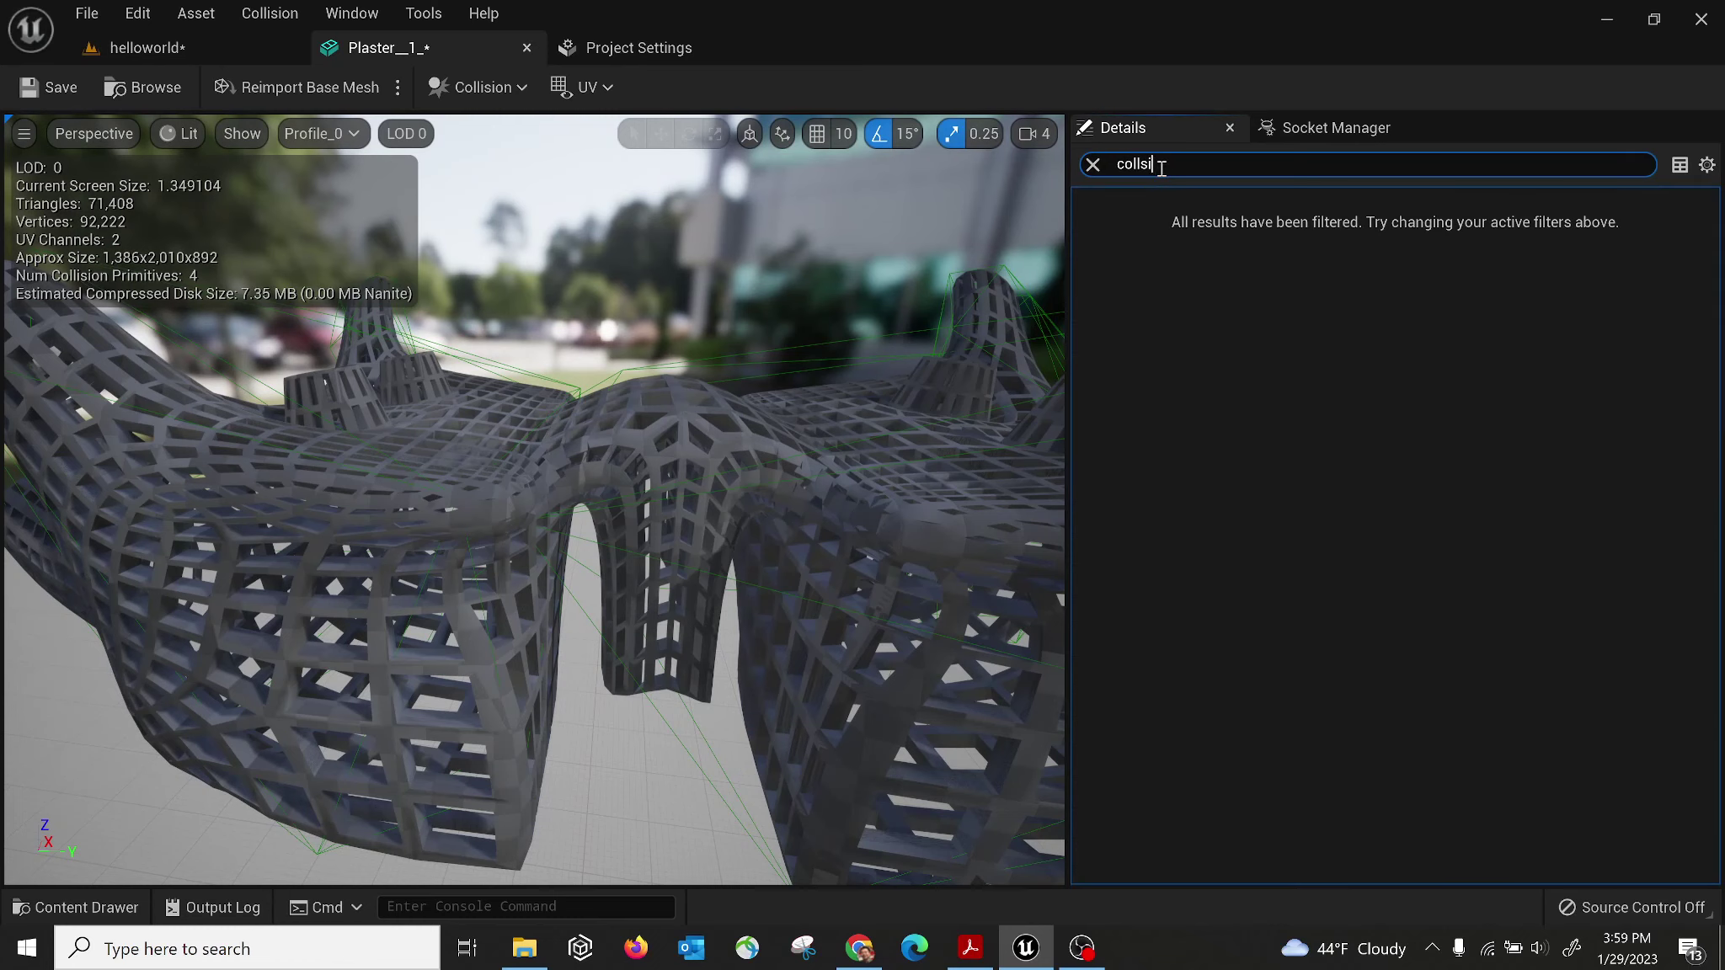
{"action": "type", "text": "i"}
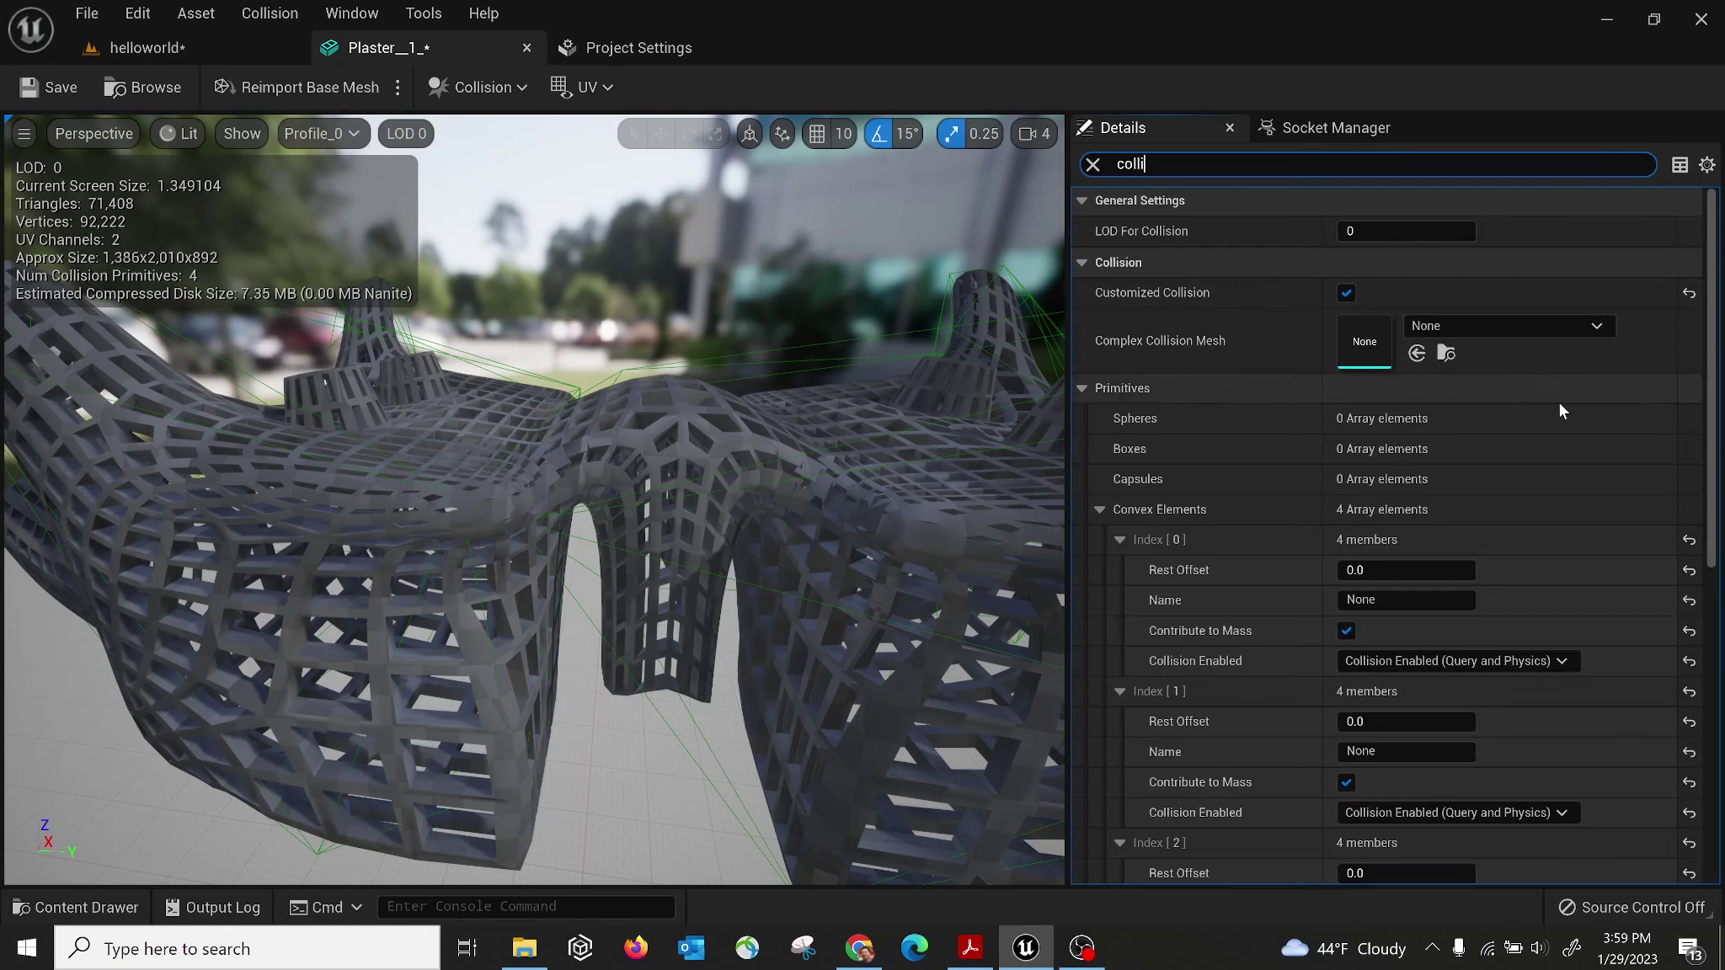
{"action": "left_click_drag", "start_coordinate": [1713, 449], "coordinate": [1718, 768]}
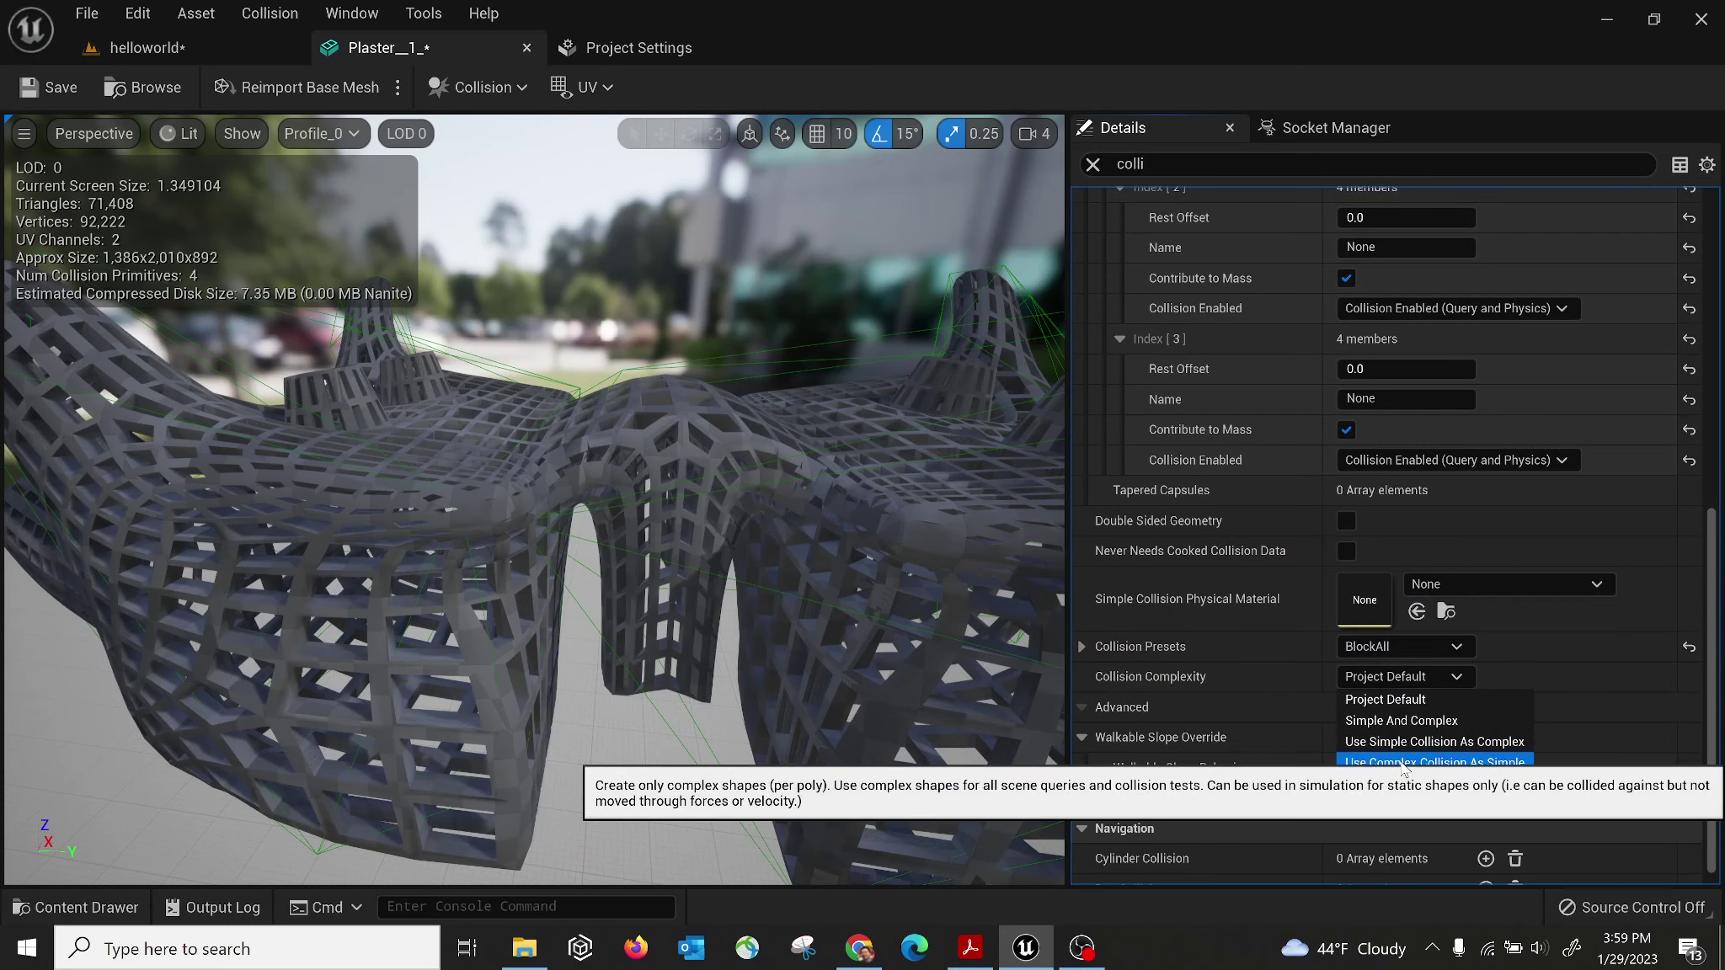
{"action": "left_click", "coordinate": [1396, 702]}
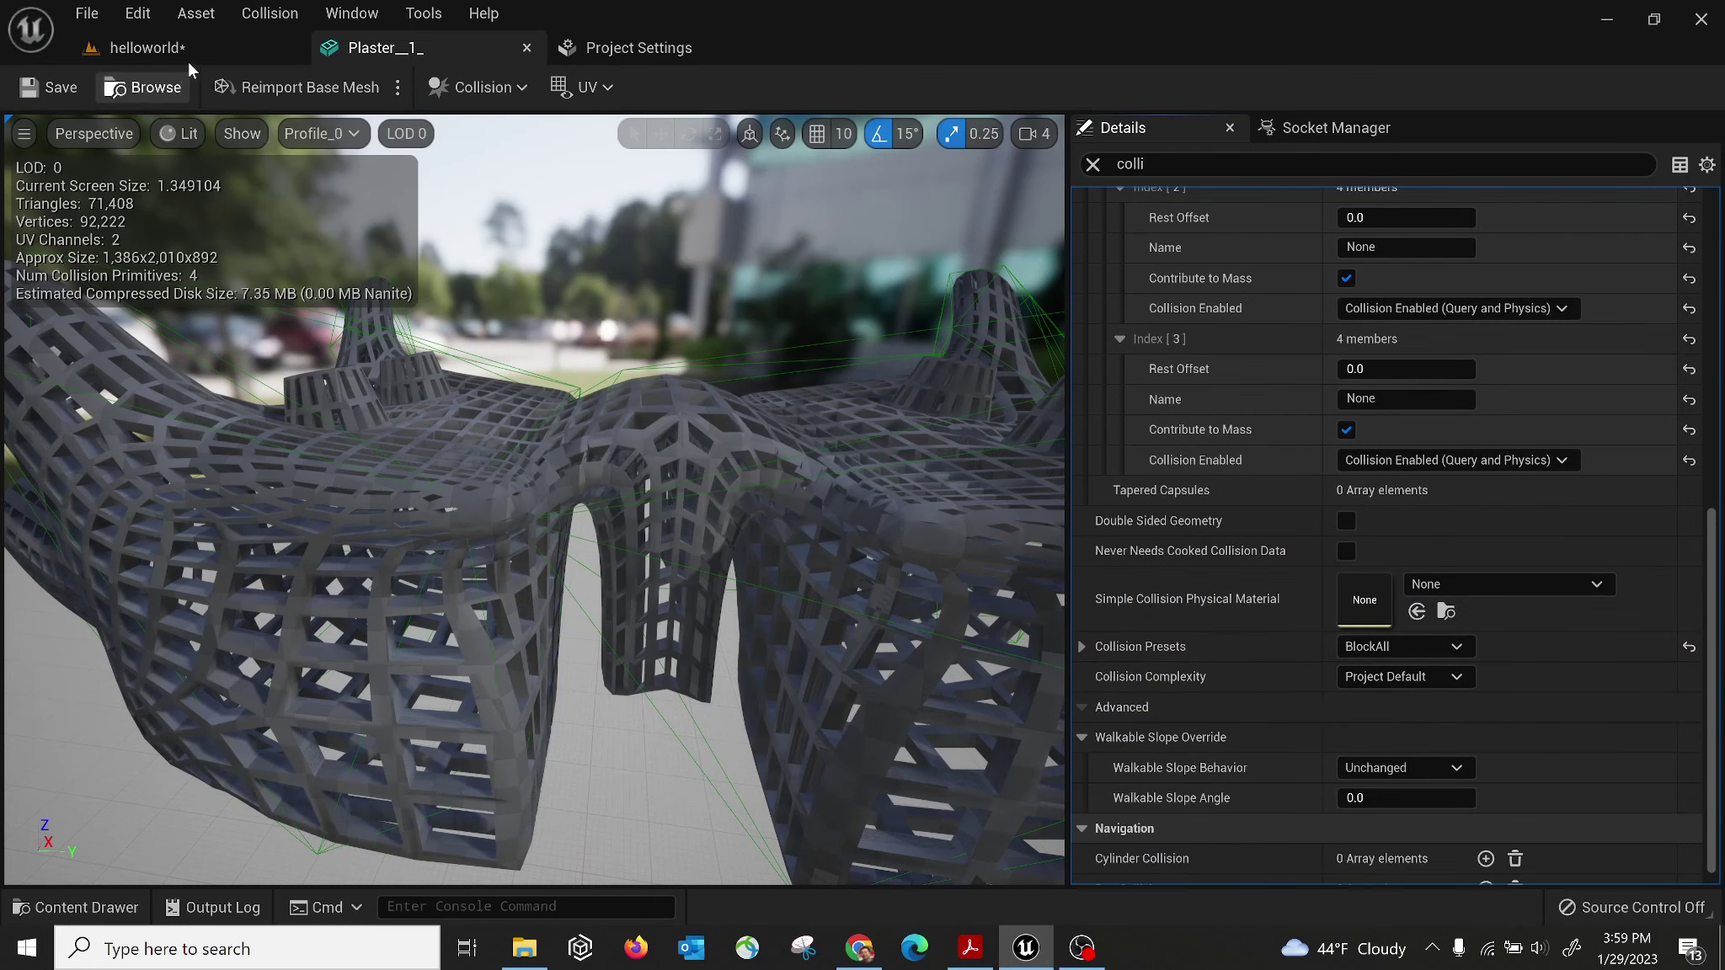
Return to the helloworld level, display Collision in the viewport, and examine the hull lines and navigation area around the placed mesh.
{"action": "left_click", "coordinate": [148, 48]}
{"action": "mouse_move", "coordinate": [209, 123]}
{"action": "right_mouse_down"}
{"action": "mouse_move", "coordinate": [244, 160]}
{"action": "mouse_move", "coordinate": [208, 123]}
{"action": "right_mouse_up"}
{"action": "left_click", "coordinate": [265, 132]}
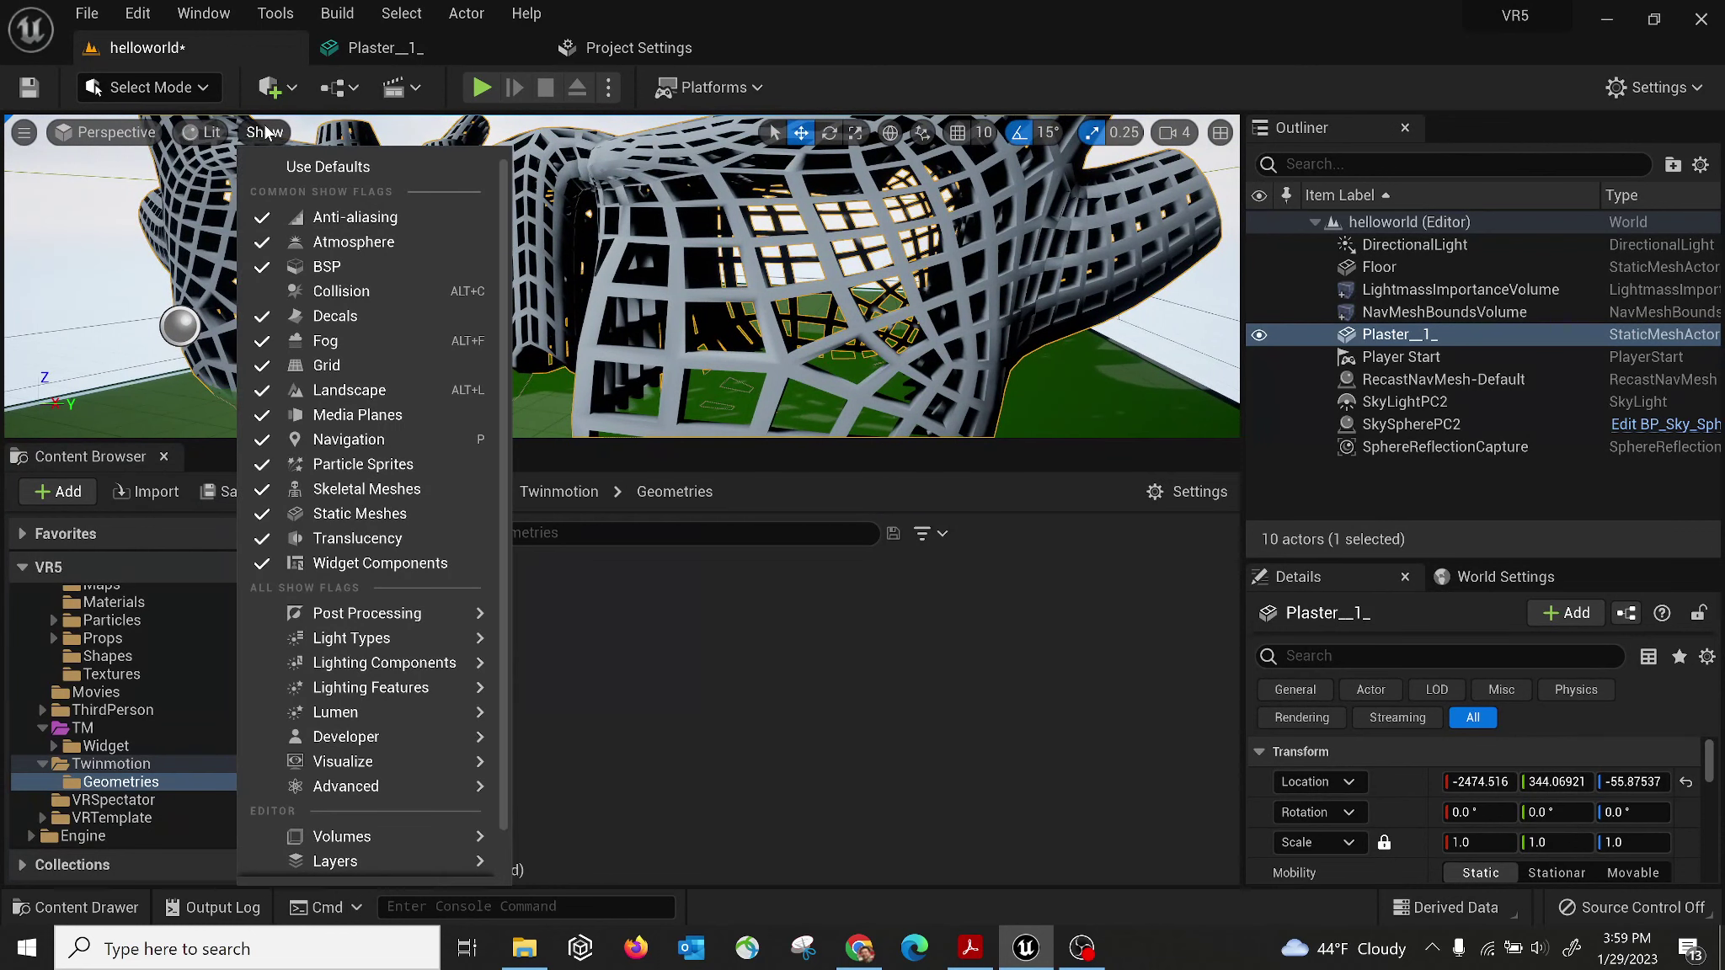
{"action": "left_click", "coordinate": [324, 297]}
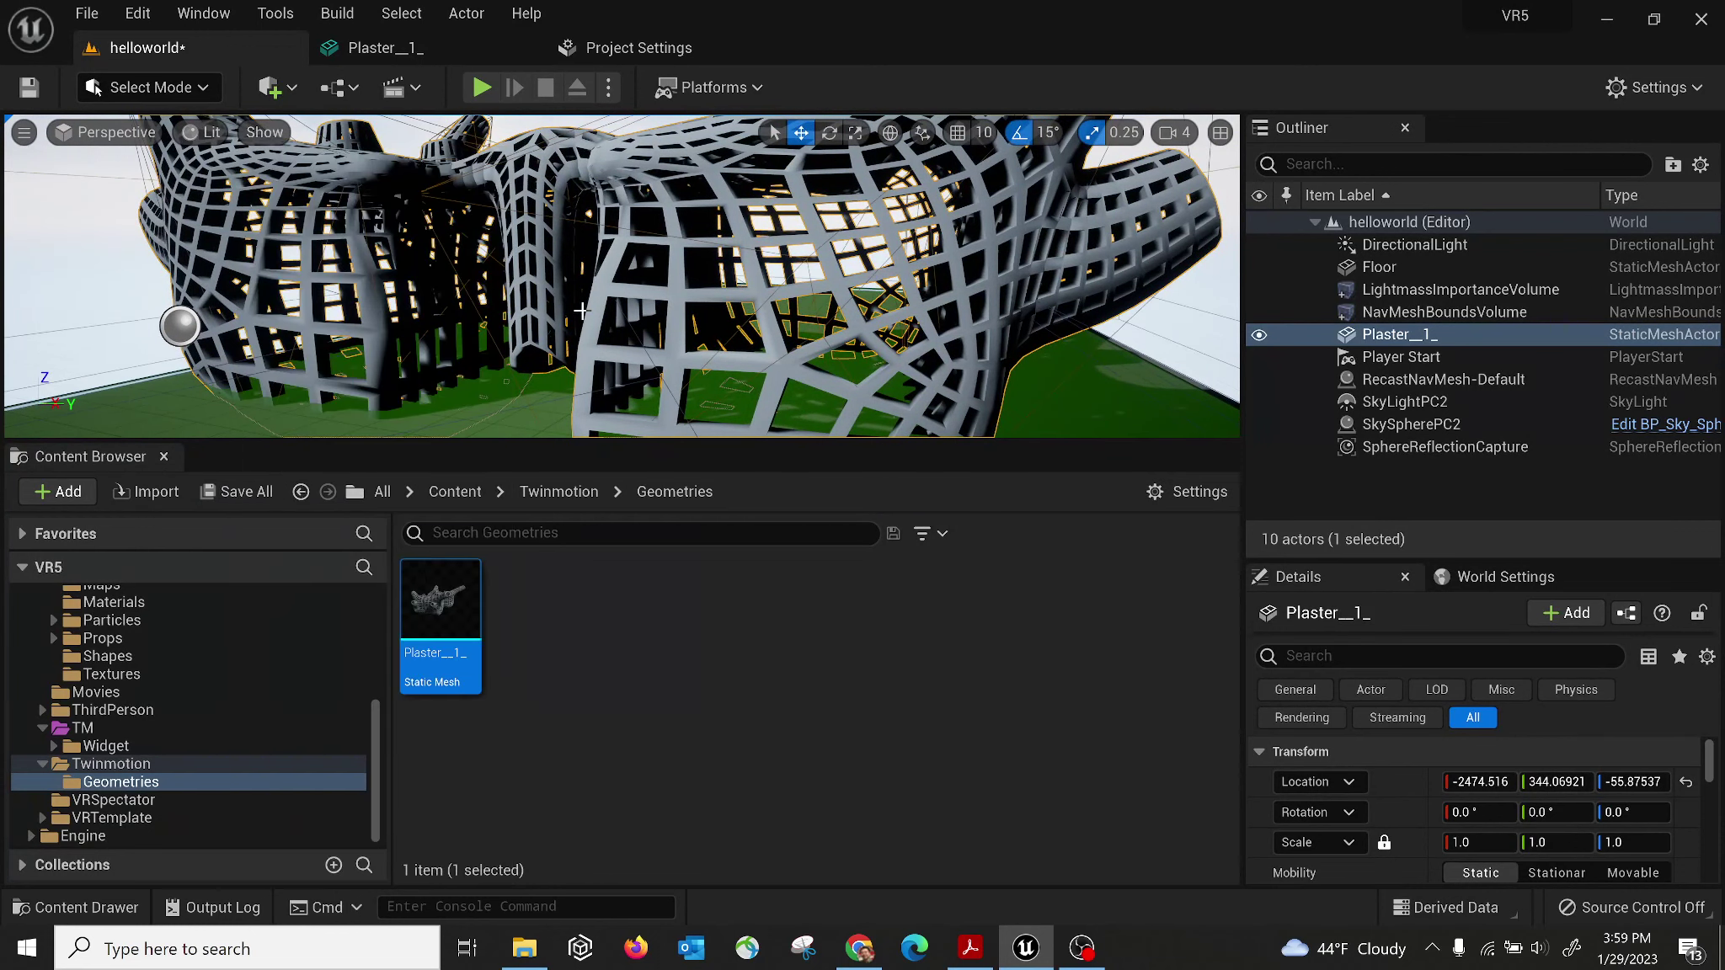
{"action": "right_click_drag", "start_coordinate": [581, 310], "coordinate": [375, 218]}
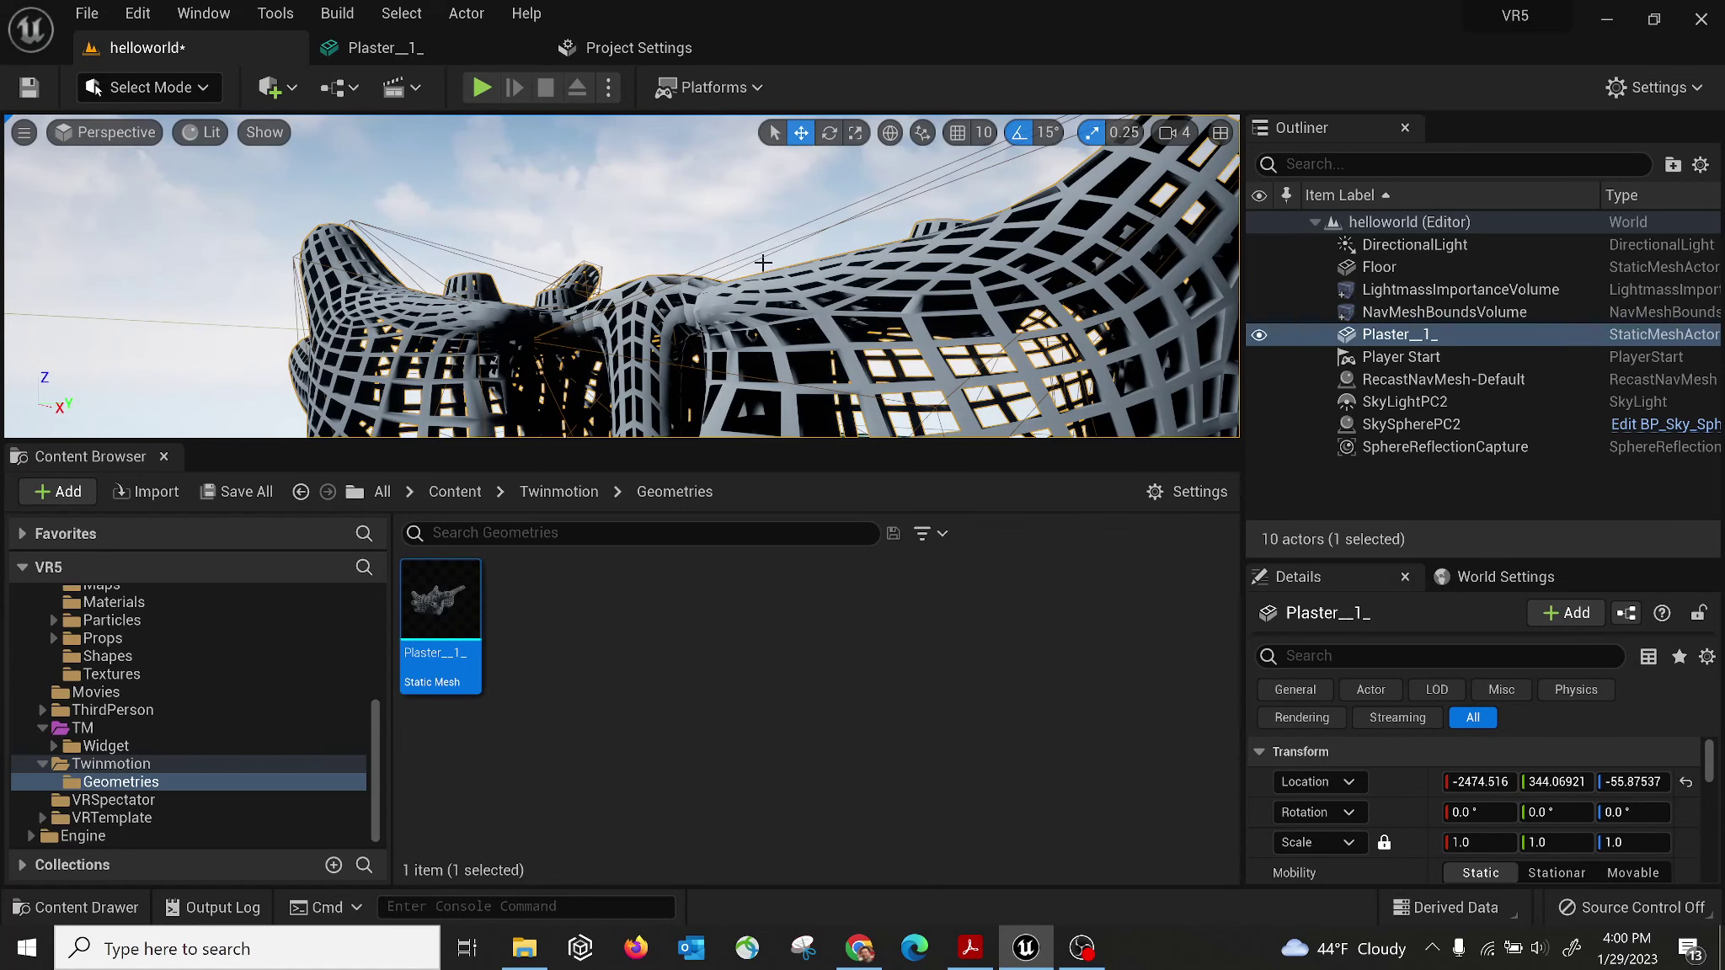
{"action": "right_click_drag", "start_coordinate": [428, 306], "coordinate": [497, 306]}
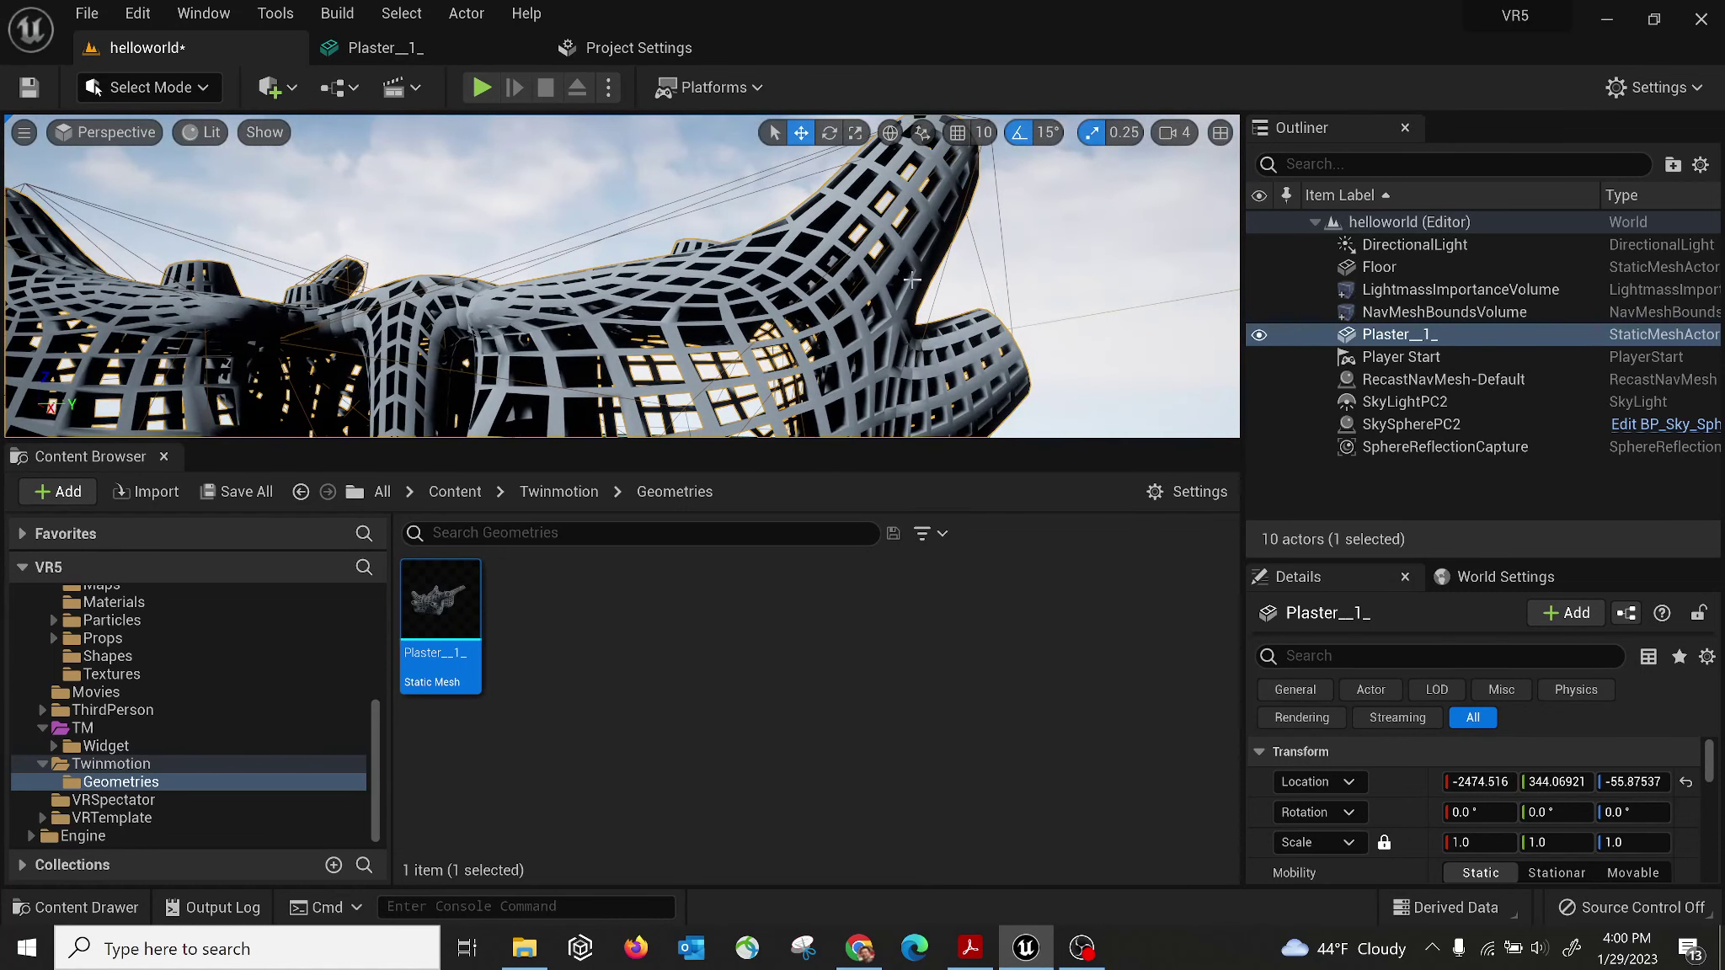
{"action": "right_click_drag", "start_coordinate": [291, 126], "coordinate": [402, 156]}
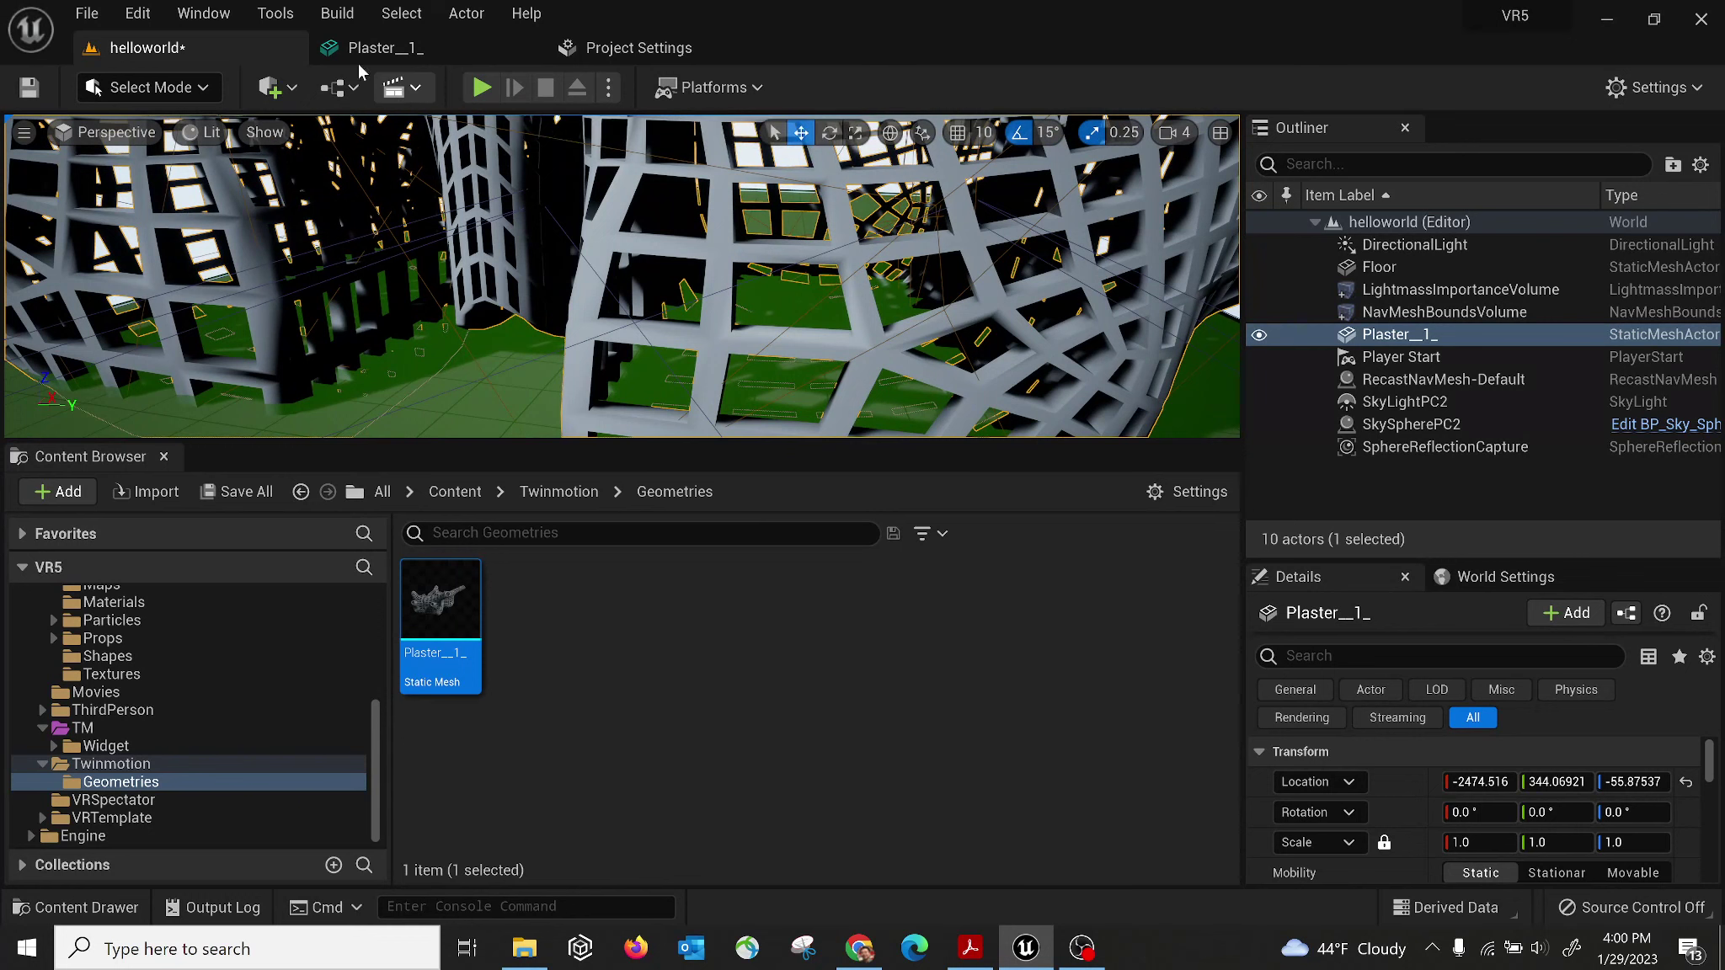
Hide the Collision display in the level viewport and save all modified content.
{"action": "left_click", "coordinate": [264, 133]}
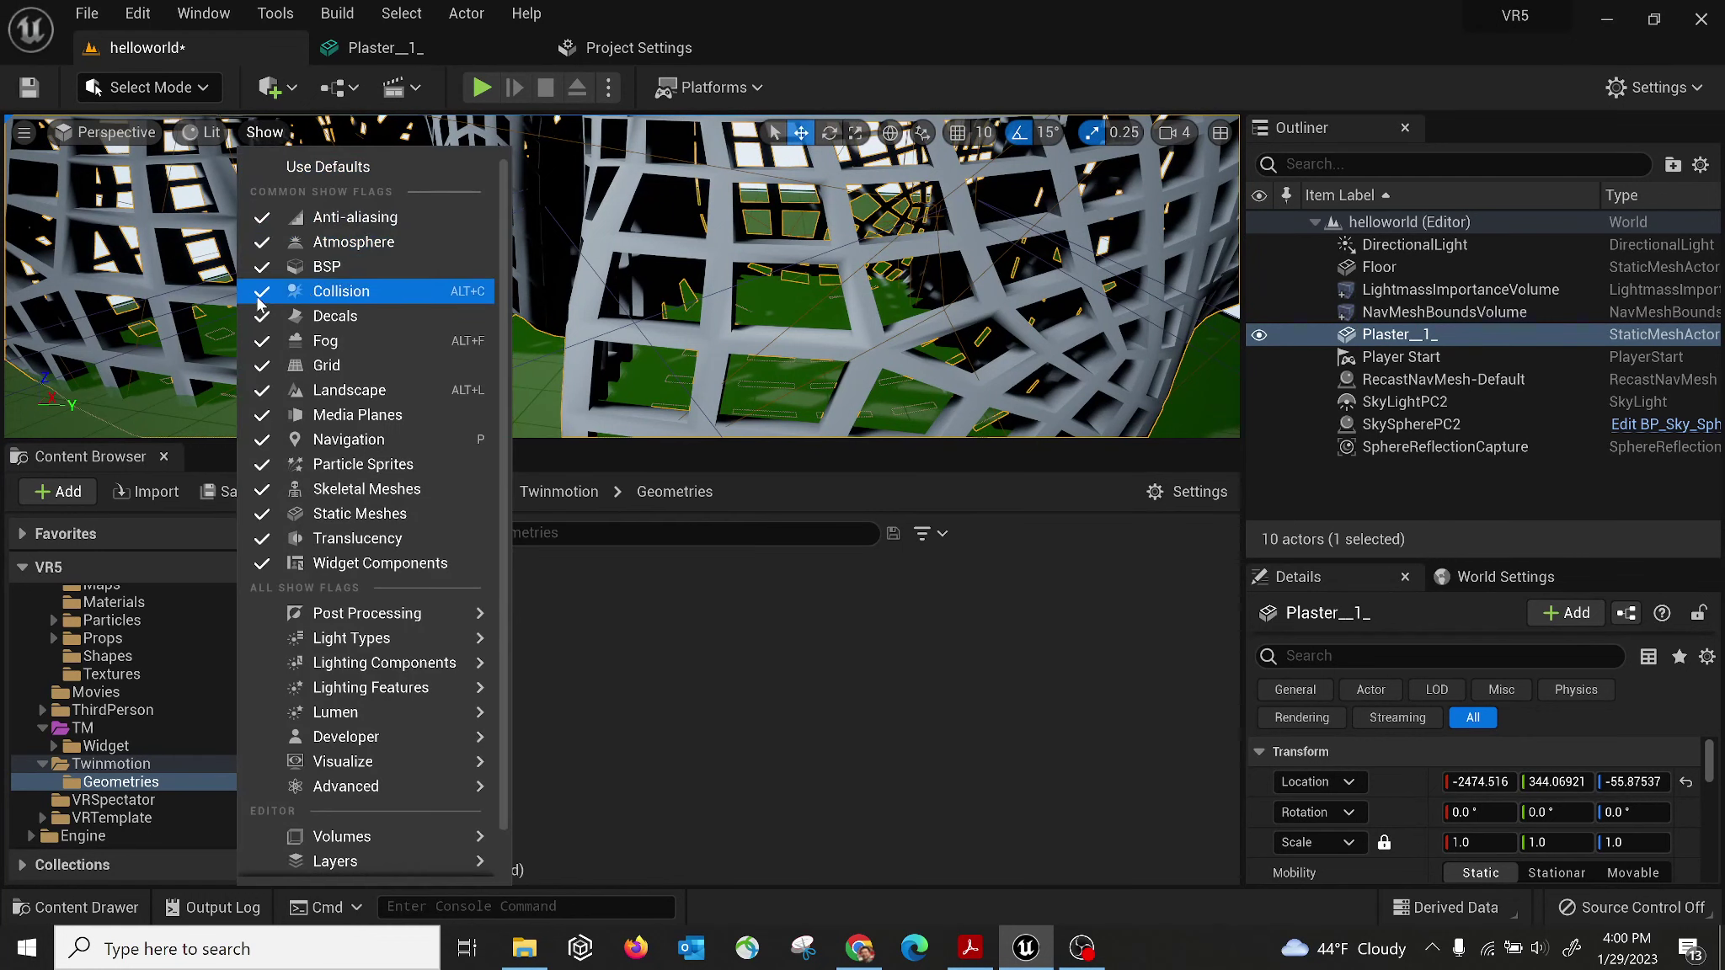
{"action": "right_click_drag", "start_coordinate": [687, 323], "coordinate": [687, 323]}
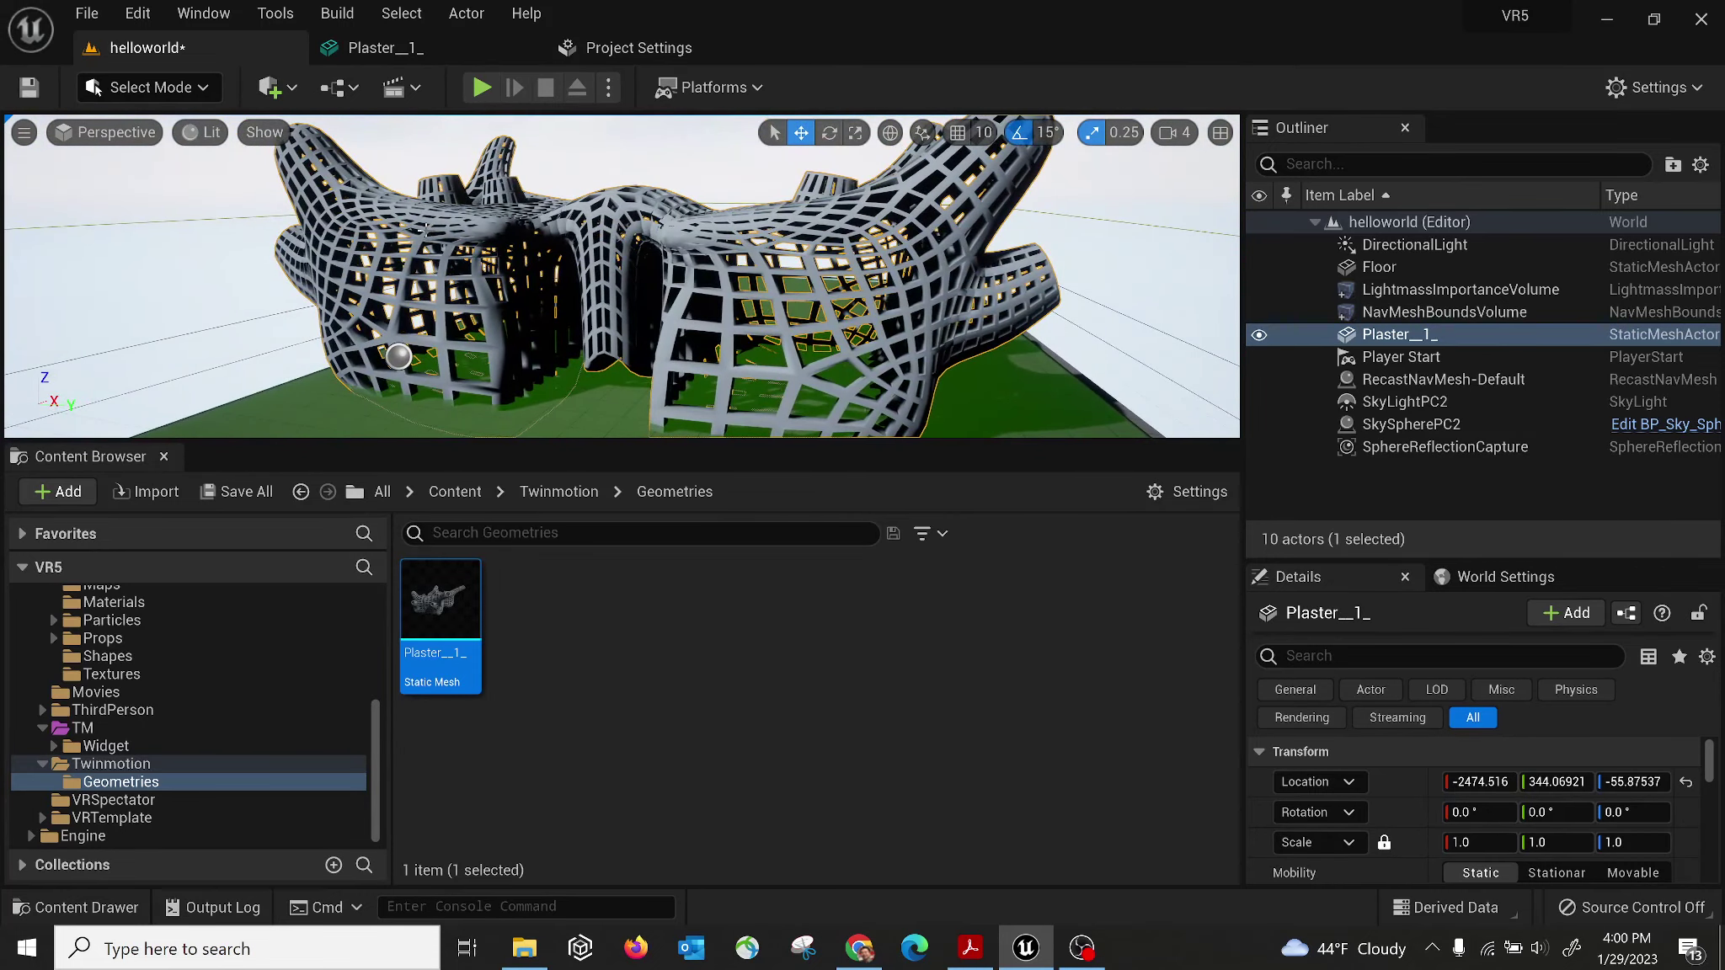
{"action": "left_click", "coordinate": [264, 494]}
{"action": "left_click", "coordinate": [1024, 726]}
{"action": "right_click_drag", "start_coordinate": [691, 308], "coordinate": [690, 308]}
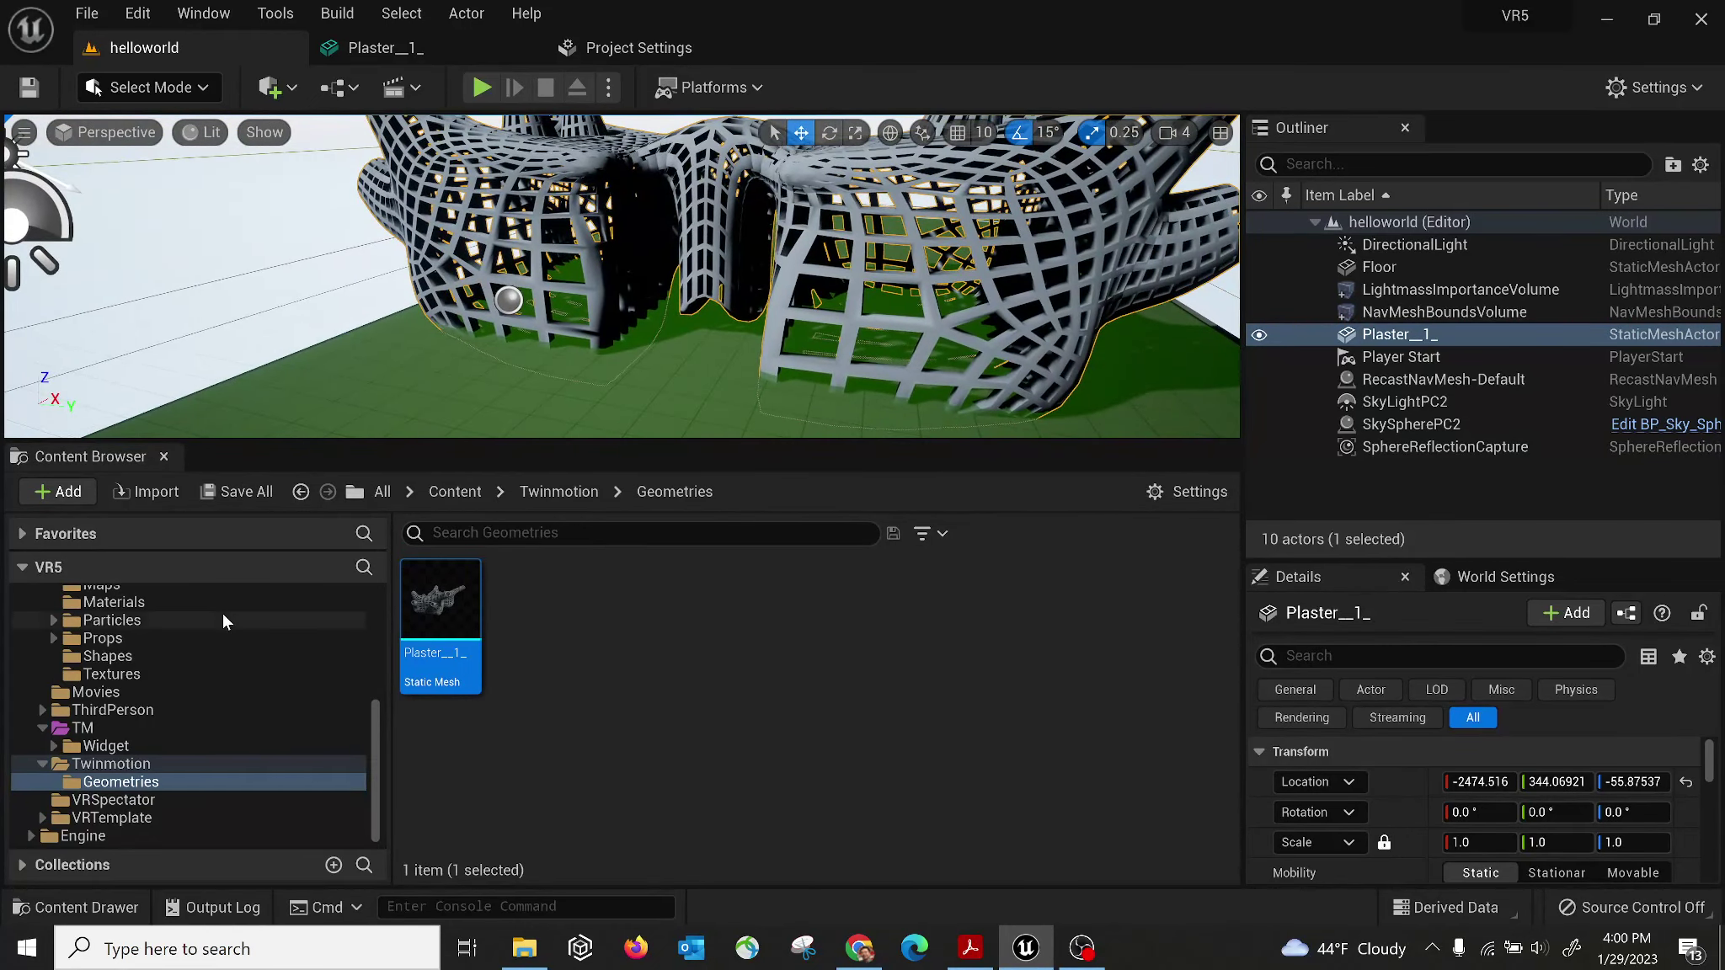
Open the Migrated content folder and go to its static meshes of cutout people.
{"action": "left_click_drag", "start_coordinate": [375, 739], "coordinate": [365, 681]}
{"action": "double_click", "coordinate": [125, 641]}
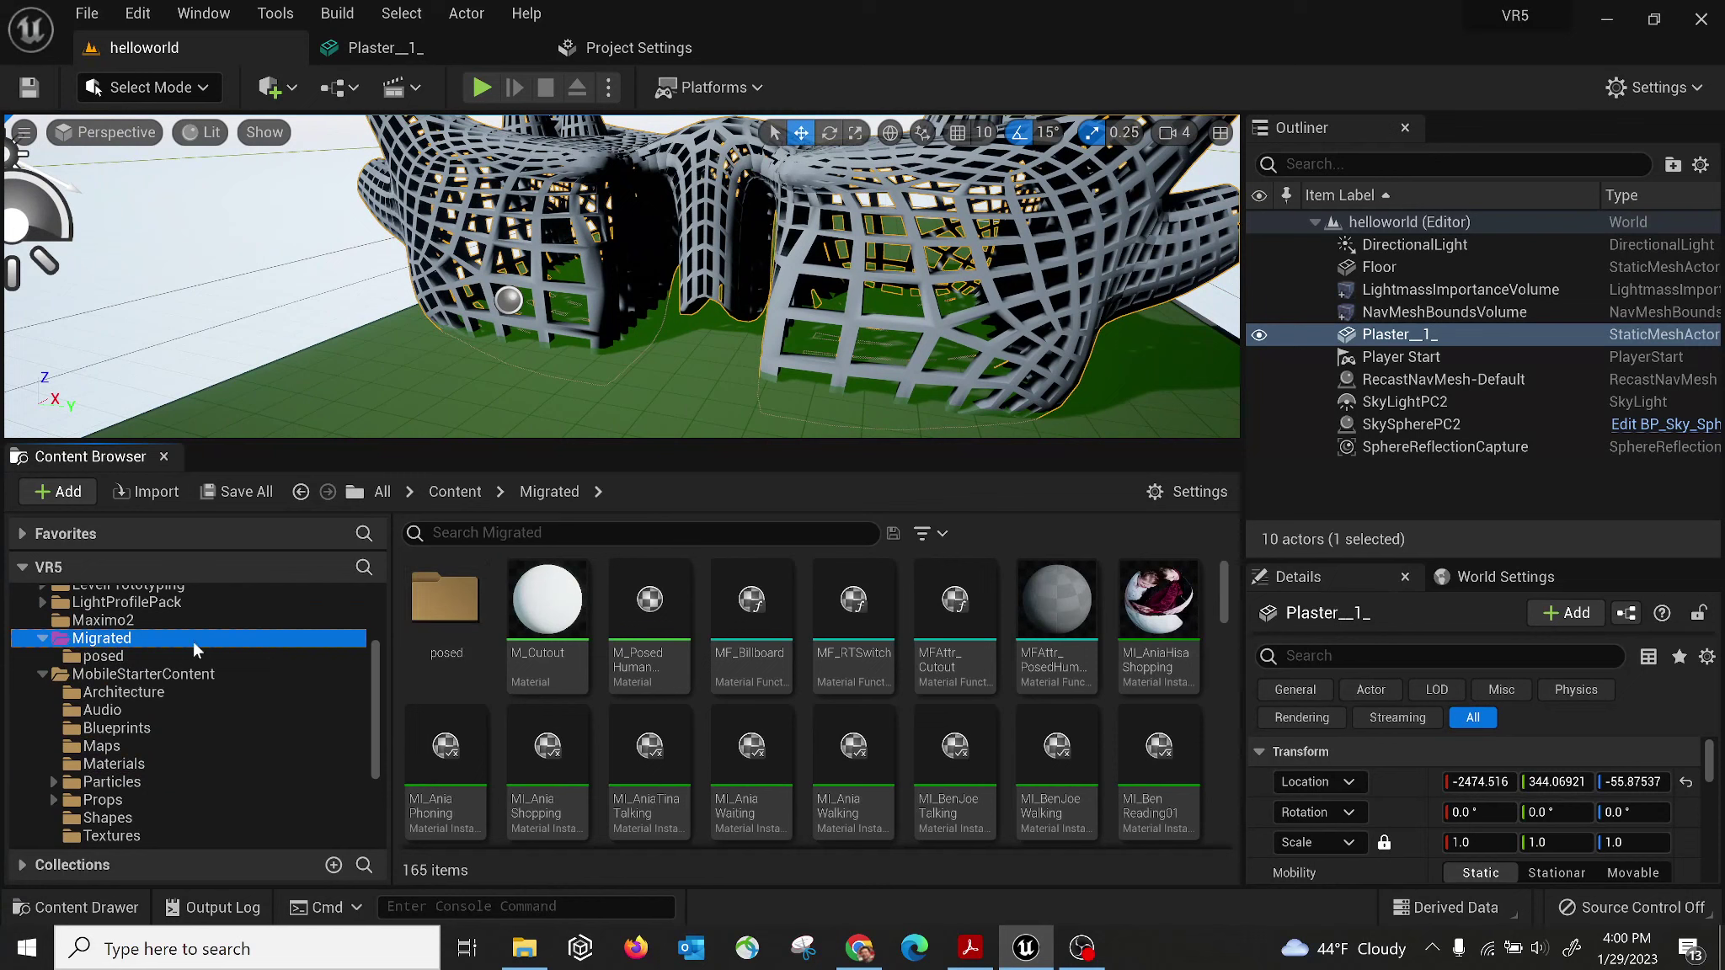
{"action": "mouse_move", "coordinate": [1225, 591]}
{"action": "left_mouse_down"}
{"action": "mouse_move", "coordinate": [1229, 605]}
{"action": "mouse_move", "coordinate": [1231, 585]}
{"action": "left_mouse_up"}
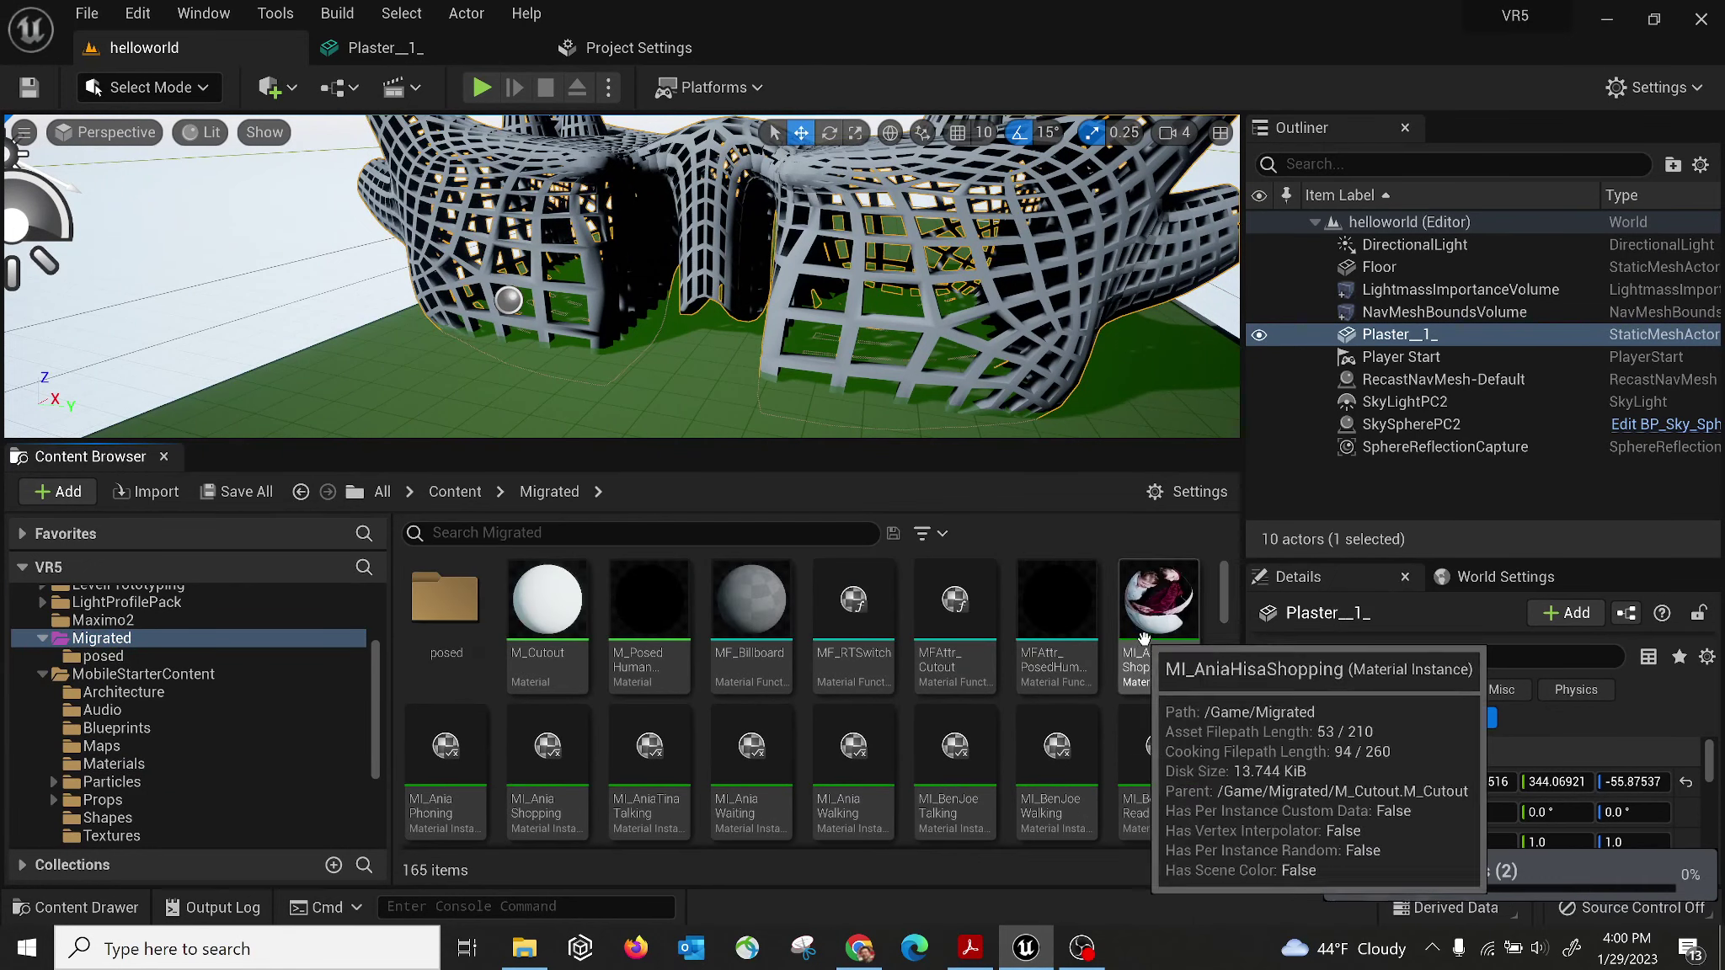
{"action": "scroll", "coordinate": [1002, 740], "scroll_direction": "down", "scroll_amount": 15}
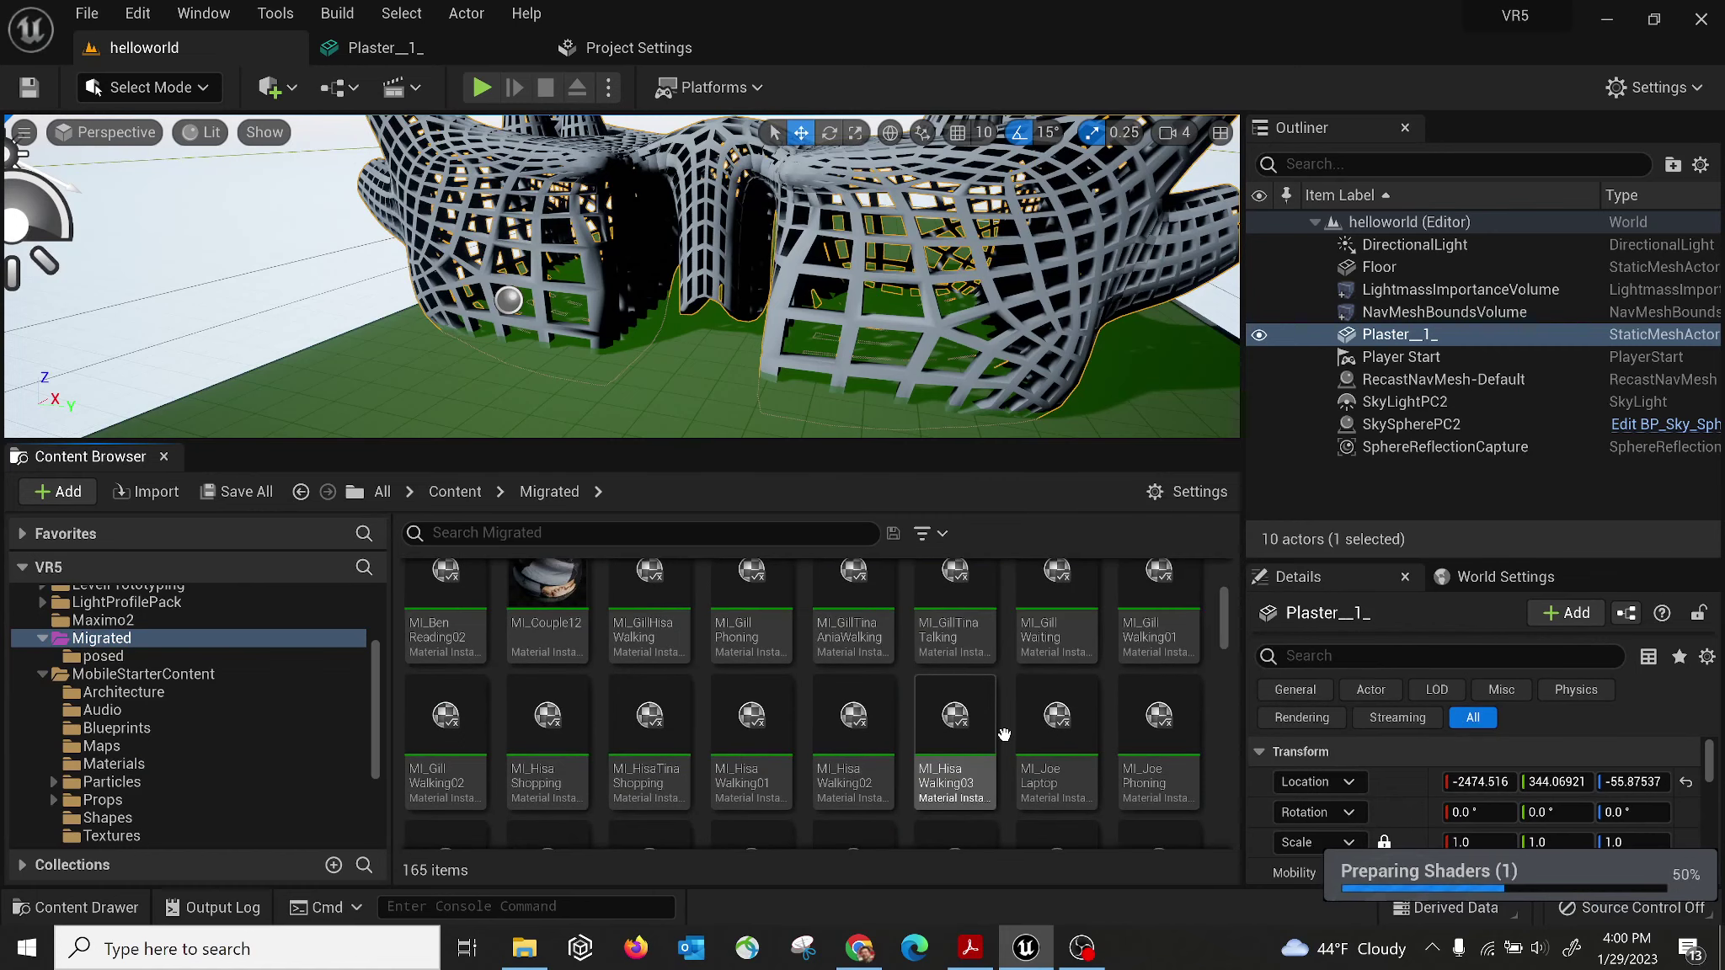
{"action": "scroll", "coordinate": [881, 707], "scroll_direction": "down", "scroll_amount": 3}
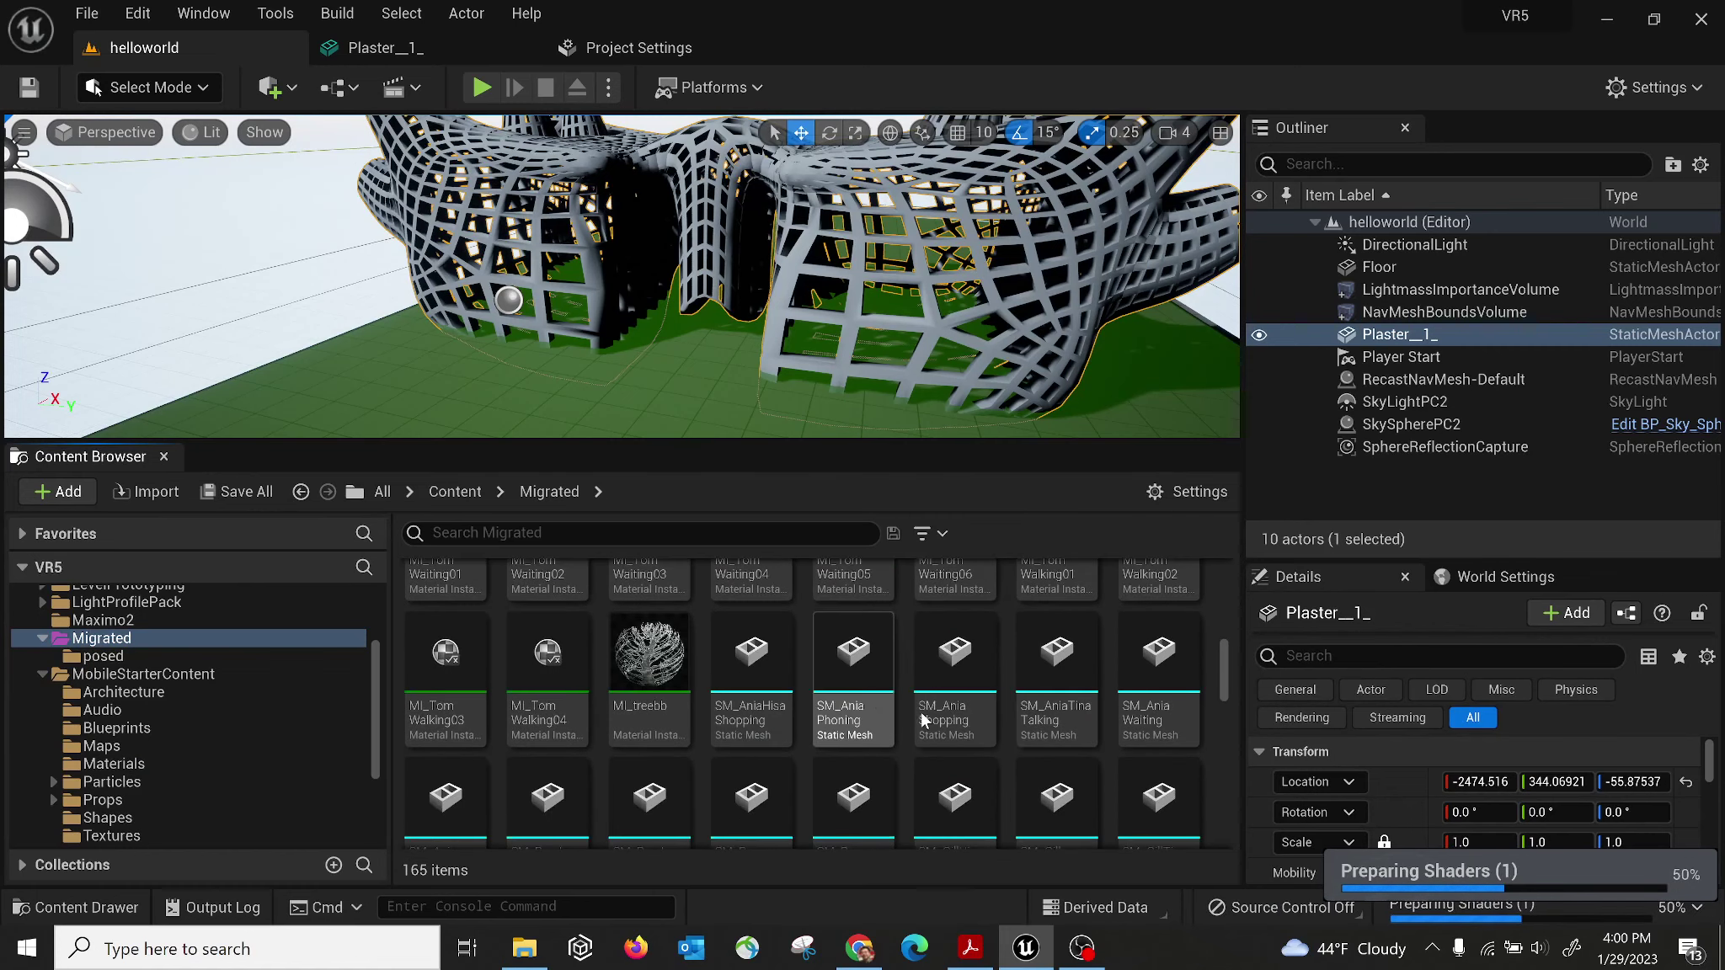
Place SM_AniaHisaShopping, SM_AniaPhoning, SM_AniaShopping, SM_AniaTinaTalking and SM_AniaWaiting on the floor in front of the lattice structure.
{"action": "left_click", "coordinate": [751, 628]}
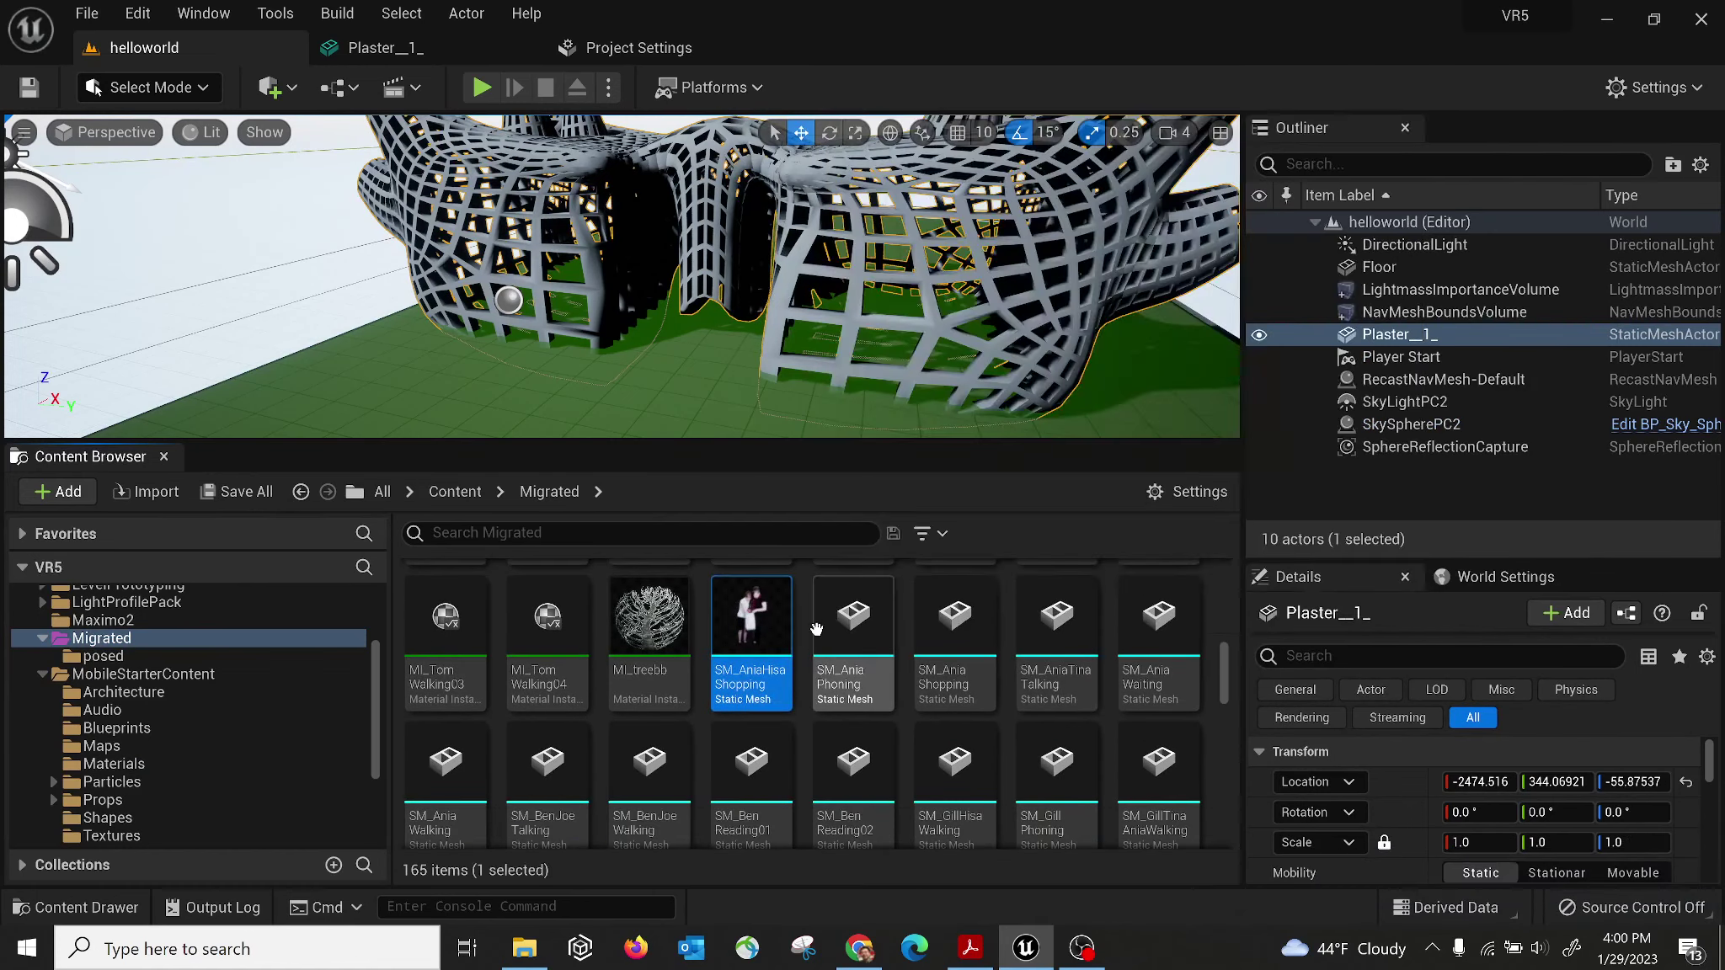
{"action": "left_click_drag", "start_coordinate": [741, 636], "coordinate": [452, 406]}
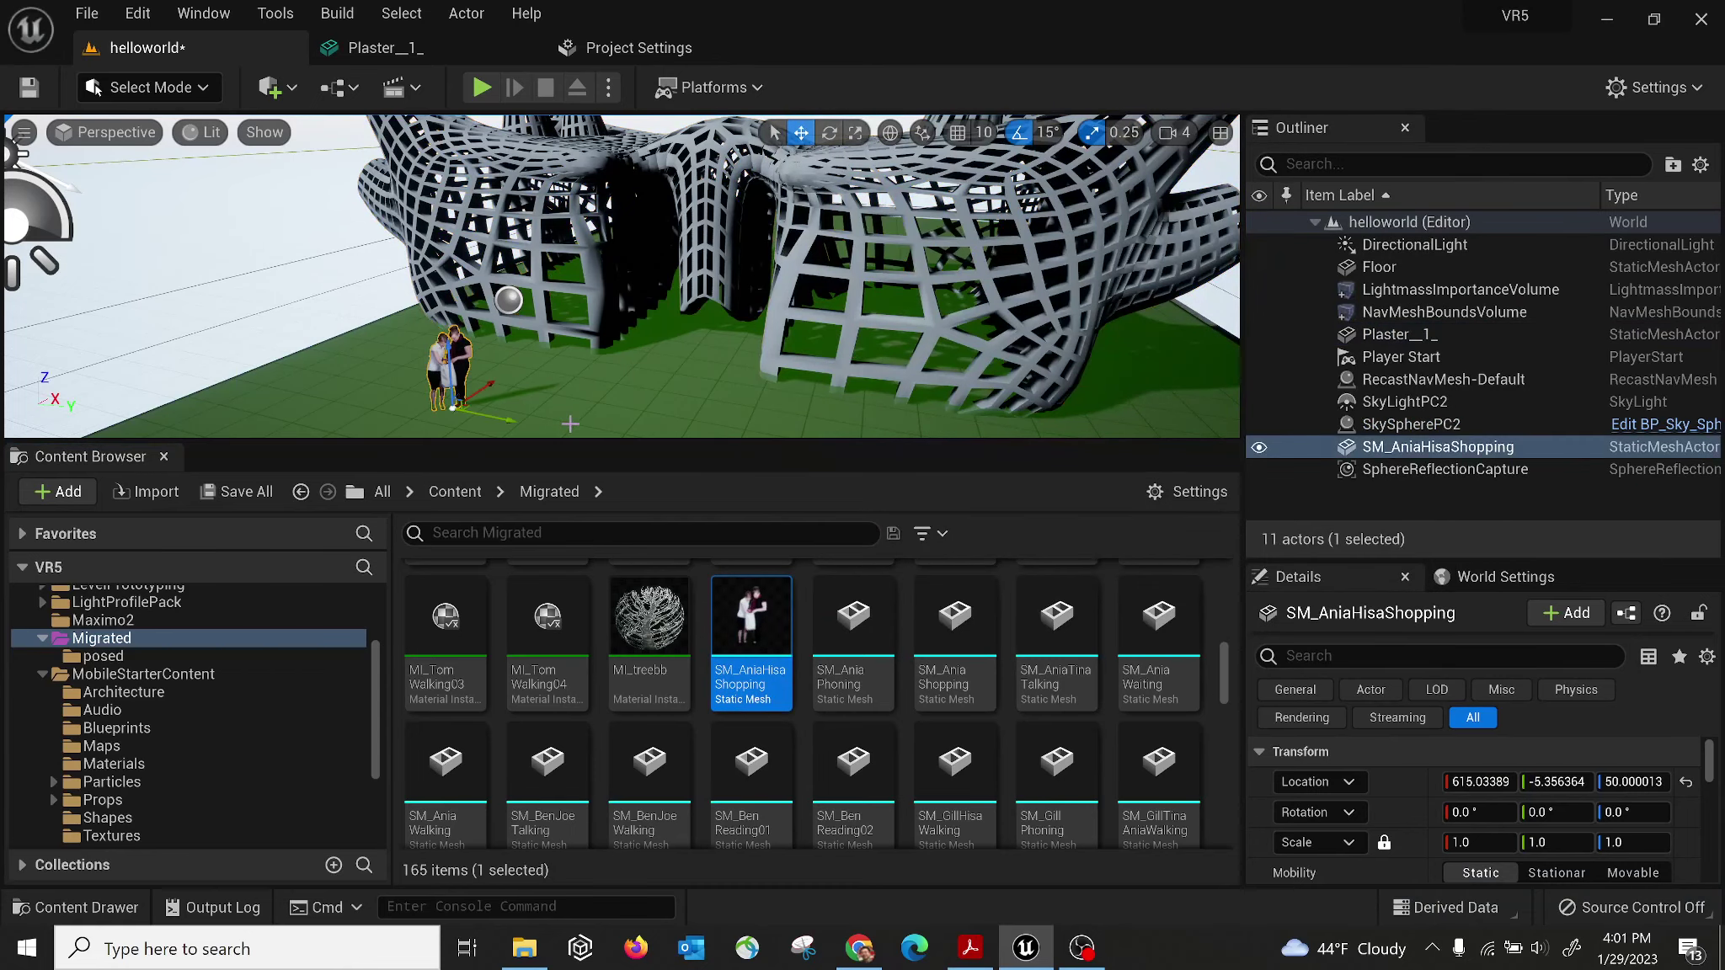
{"action": "left_click_drag", "start_coordinate": [853, 623], "coordinate": [589, 406]}
{"action": "right_click_drag", "start_coordinate": [794, 413], "coordinate": [884, 434]}
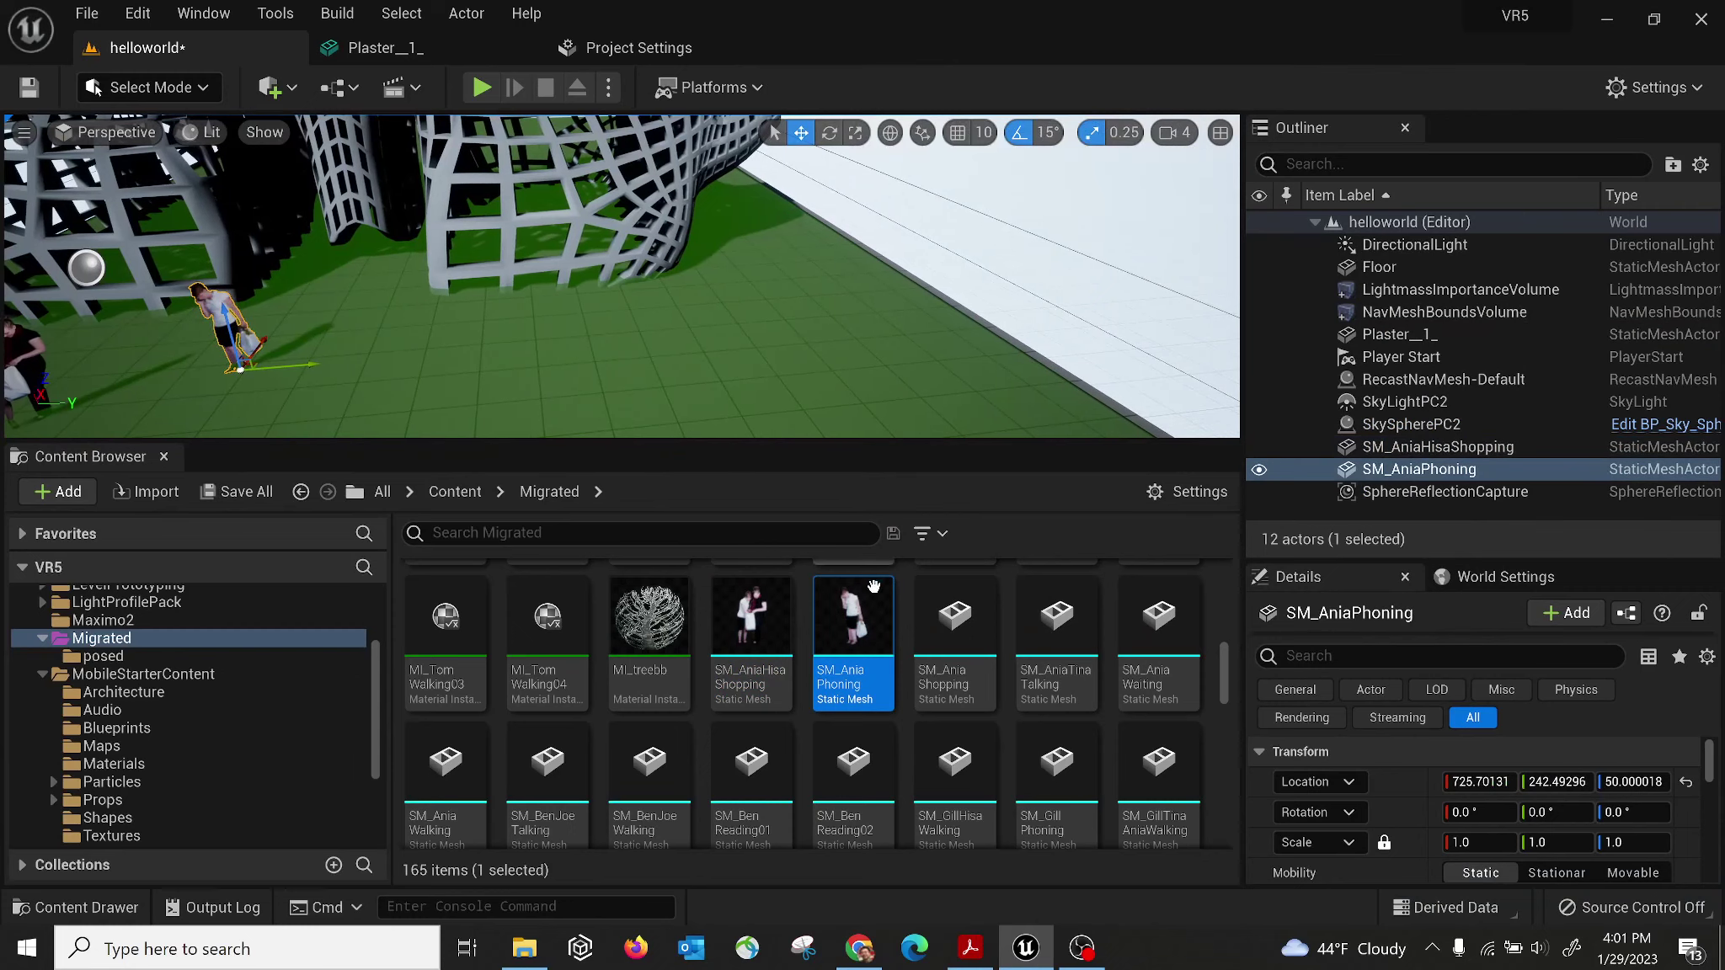
{"action": "left_click_drag", "start_coordinate": [946, 613], "coordinate": [703, 374]}
{"action": "left_click", "coordinate": [1057, 619]}
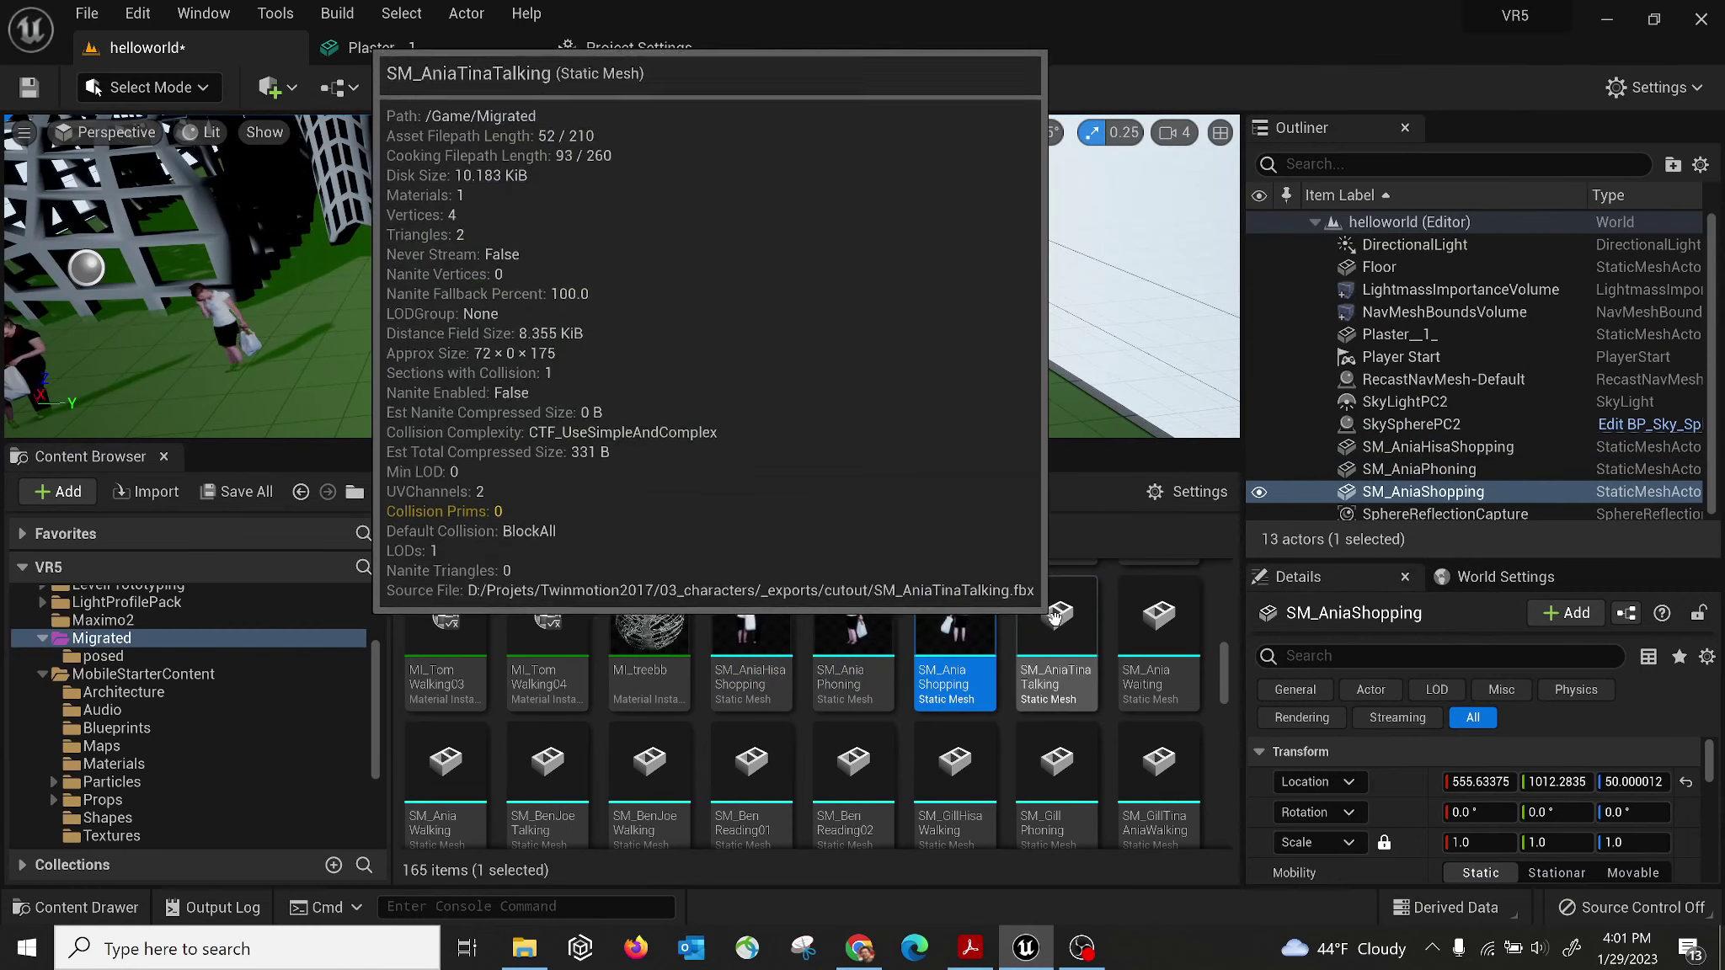
{"action": "left_click_drag", "start_coordinate": [1057, 619], "coordinate": [872, 398]}
{"action": "left_click_drag", "start_coordinate": [1158, 619], "coordinate": [623, 370]}
{"action": "right_click_drag", "start_coordinate": [624, 370], "coordinate": [581, 371]}
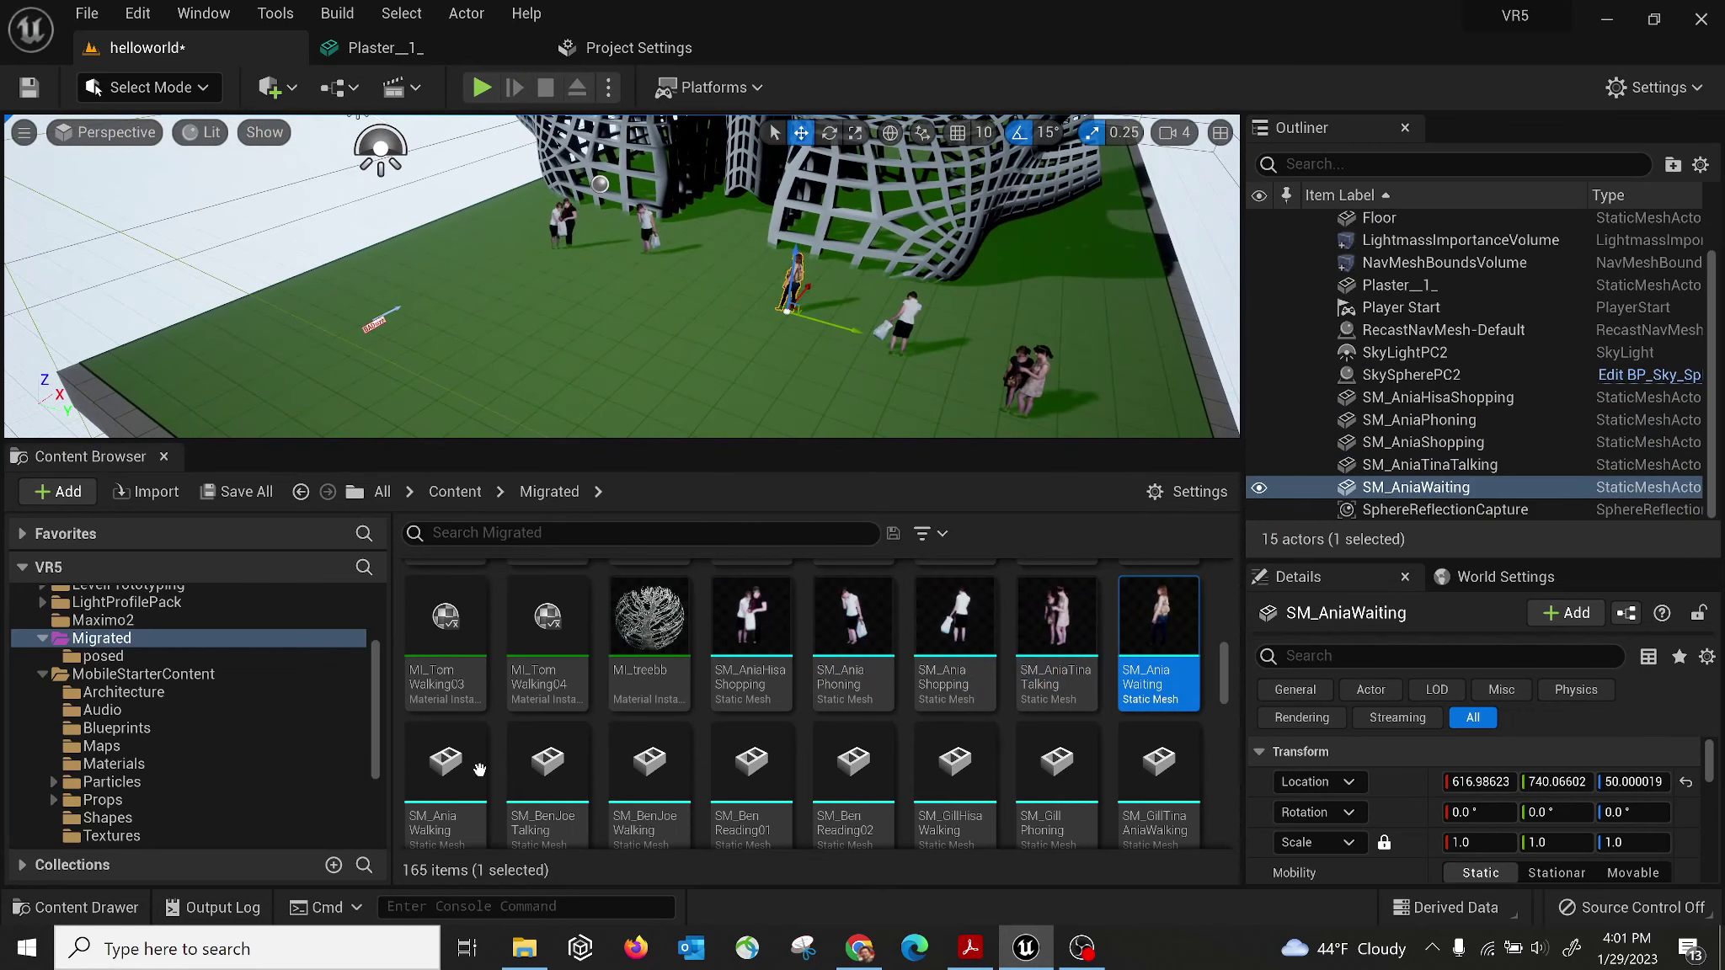
Add SM_AniaWalking, SM_BenJoeTalking, SM_BenJoeWalking, SM_BenReading01 and SM_BenReading02 to the floor in front of the structure.
{"action": "left_click_drag", "start_coordinate": [479, 769], "coordinate": [457, 411]}
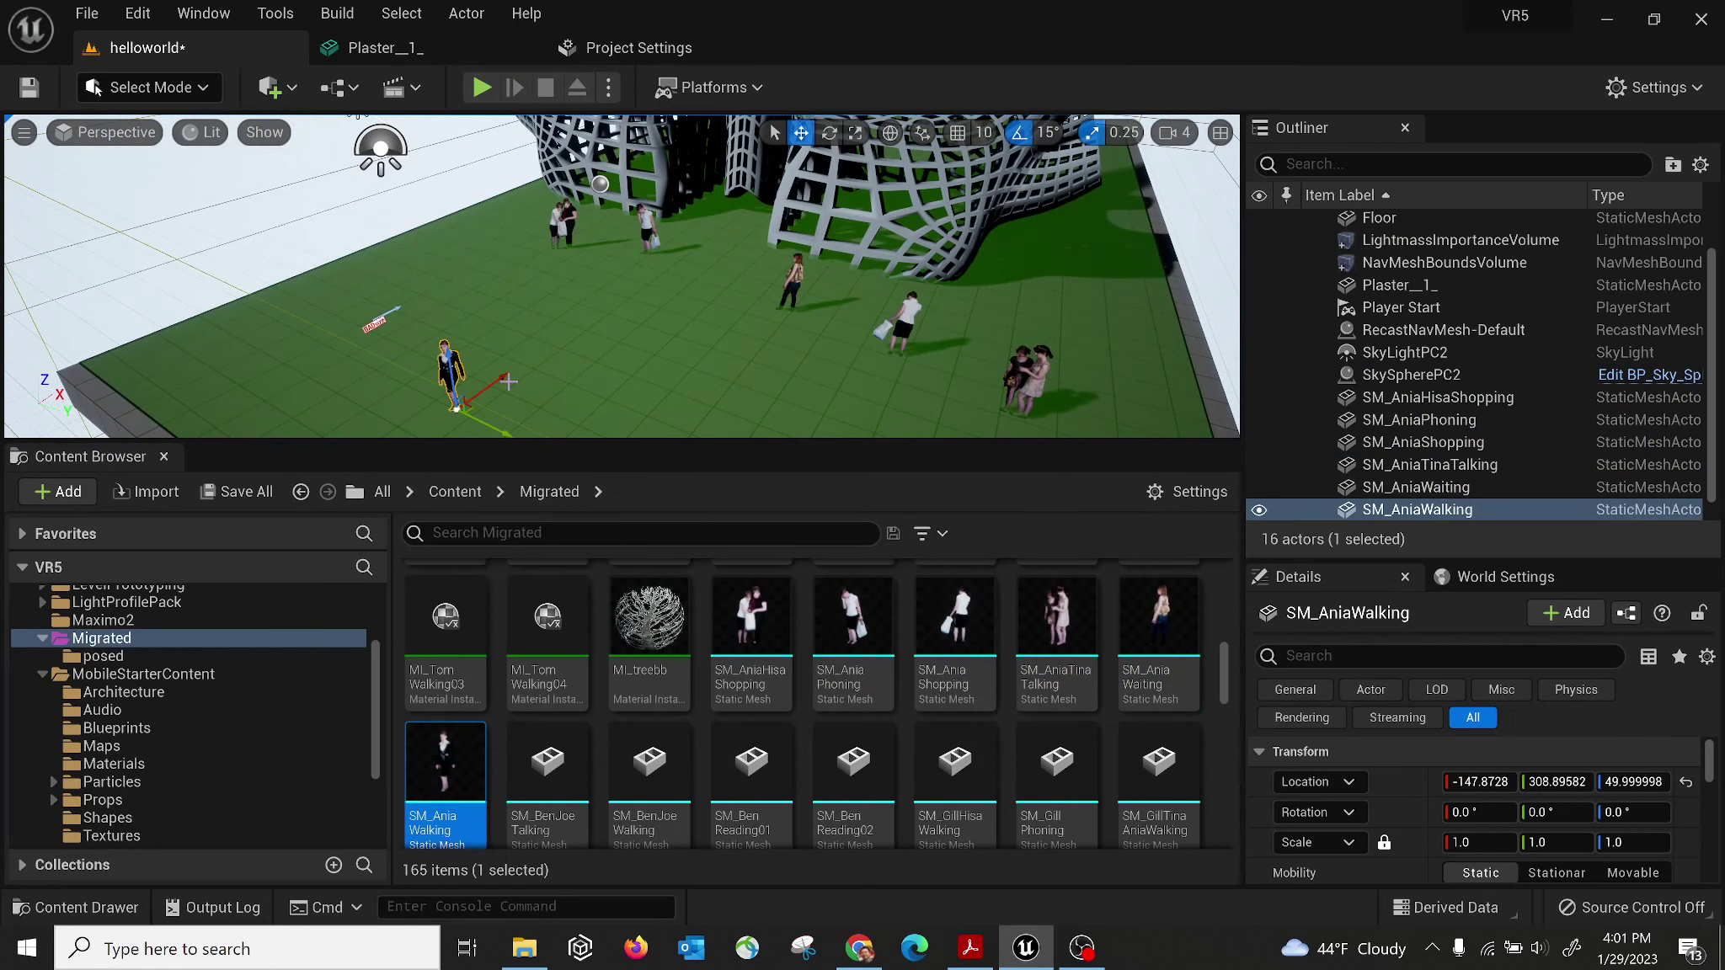
{"action": "left_click_drag", "start_coordinate": [547, 762], "coordinate": [657, 358]}
{"action": "left_click_drag", "start_coordinate": [651, 767], "coordinate": [787, 358]}
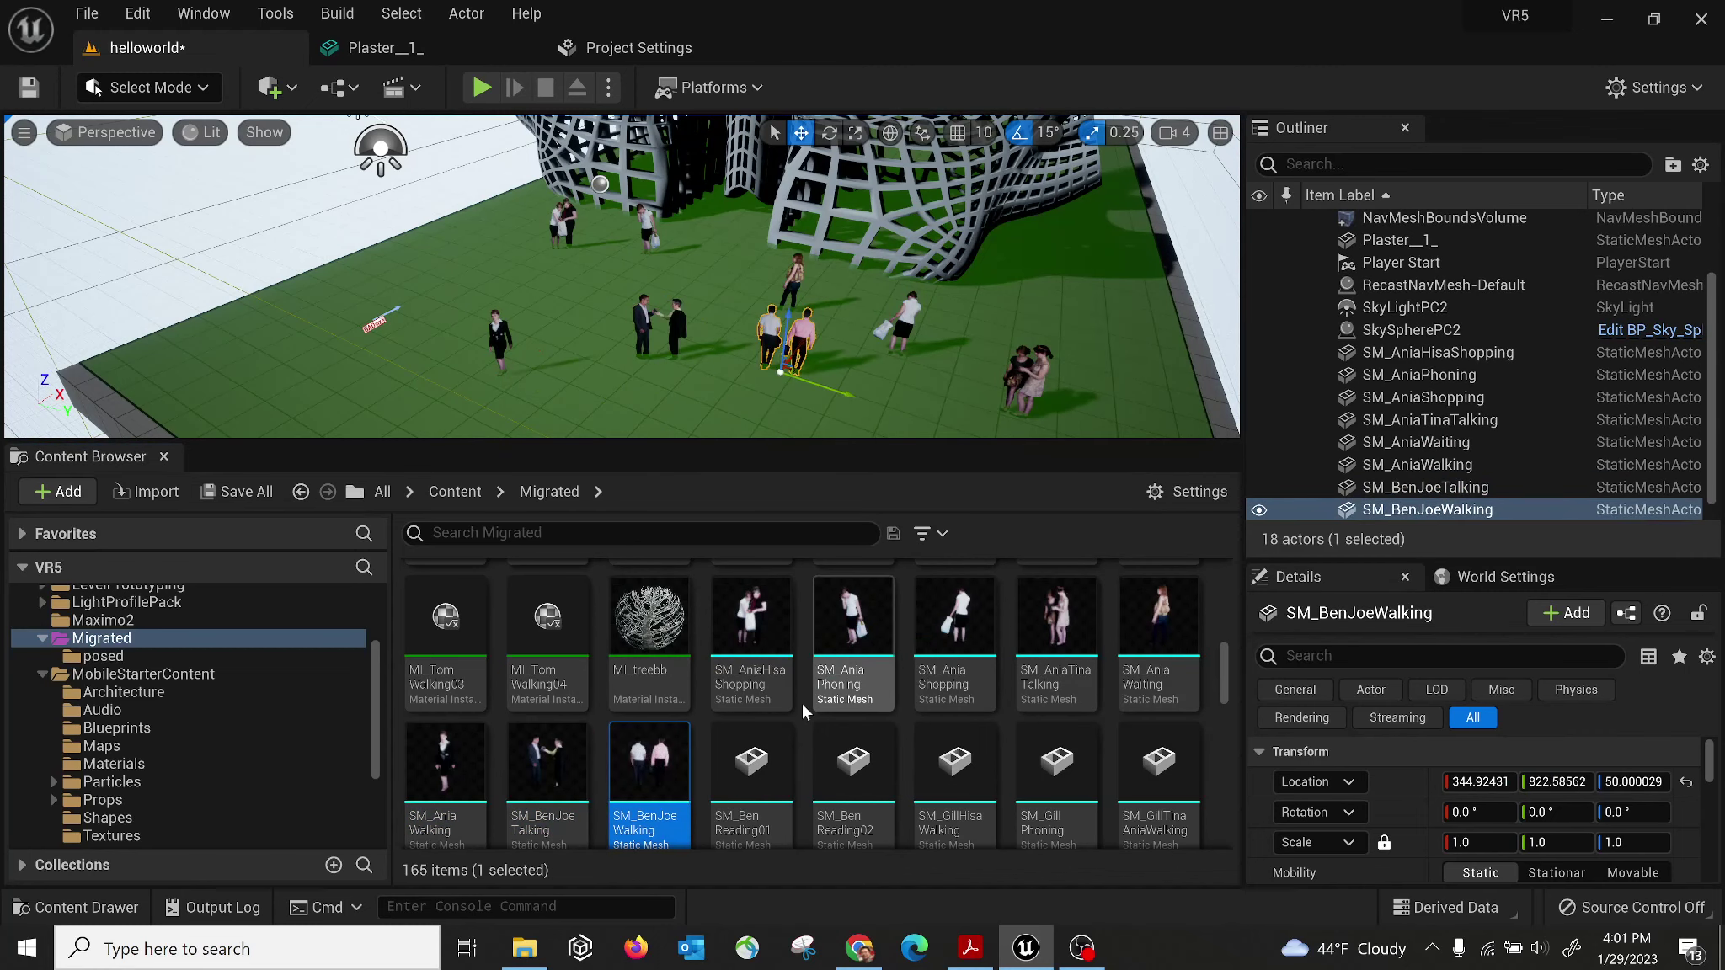
{"action": "left_click_drag", "start_coordinate": [749, 762], "coordinate": [876, 421]}
{"action": "left_click_drag", "start_coordinate": [860, 744], "coordinate": [1068, 321]}
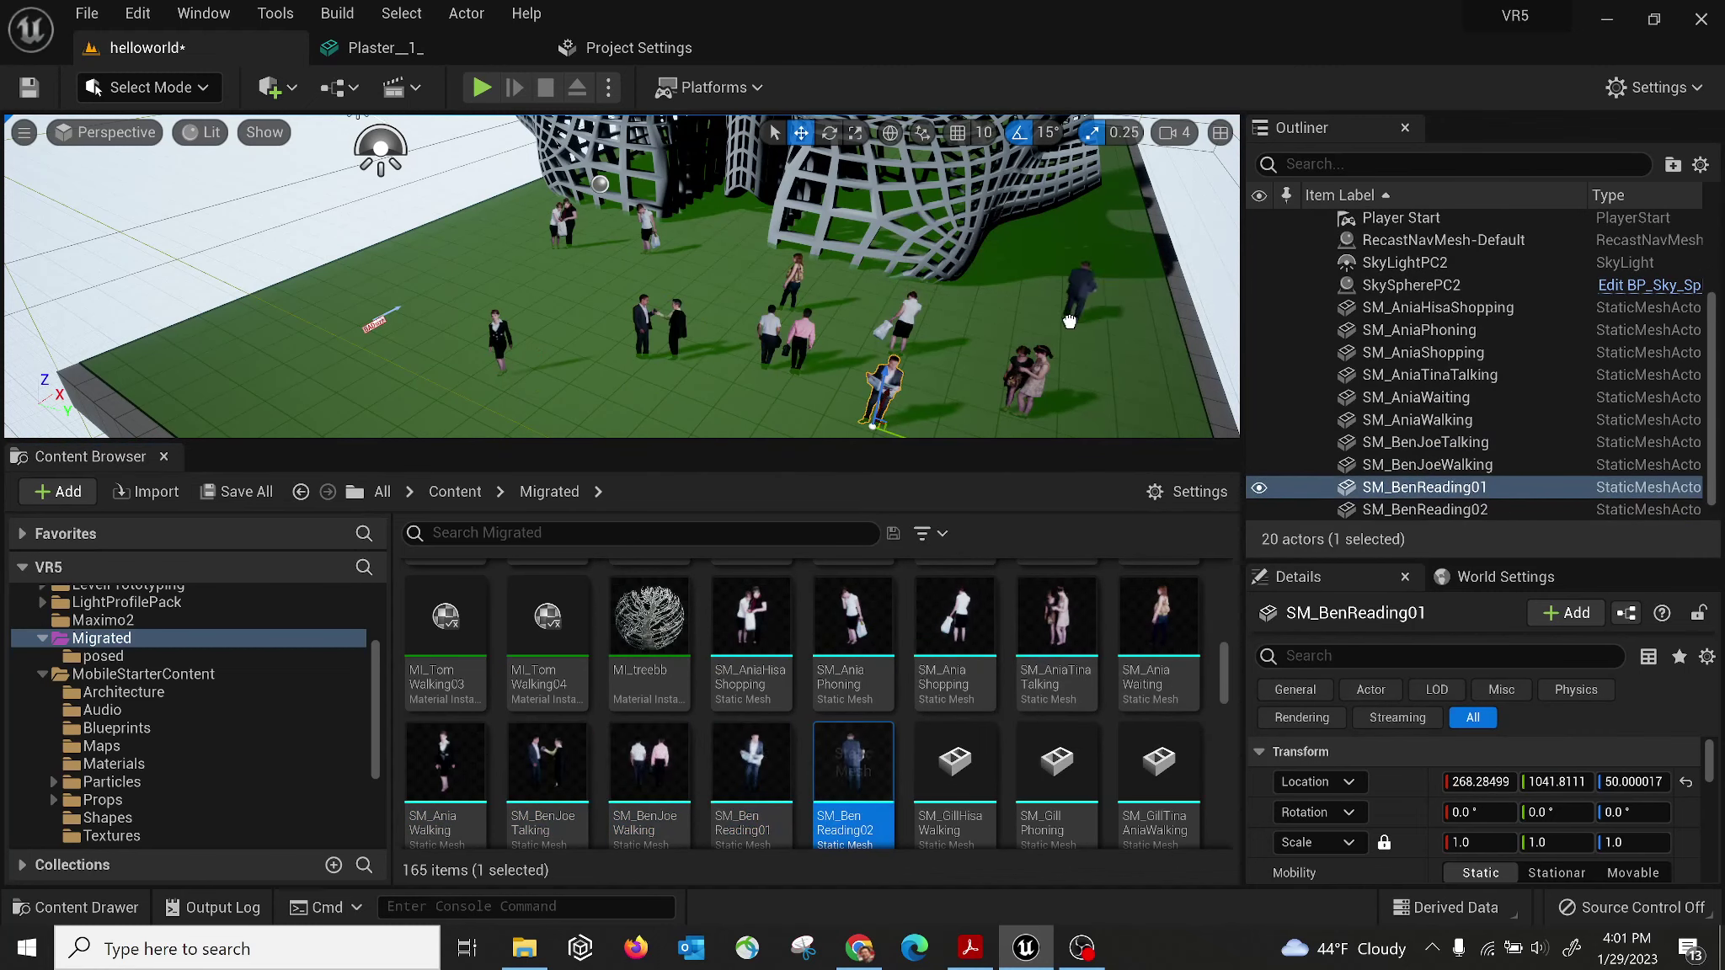
{"action": "right_click_drag", "start_coordinate": [1082, 294], "coordinate": [867, 218]}
Place SM_GillHisaWalking, SM_GillPhoning and SM_GillTinaAniaWalking on the floor around the structure.
{"action": "left_click_drag", "start_coordinate": [954, 760], "coordinate": [743, 366]}
{"action": "left_click_drag", "start_coordinate": [1052, 758], "coordinate": [535, 354]}
{"action": "left_click", "coordinate": [1160, 766]}
{"action": "left_click_drag", "start_coordinate": [1160, 766], "coordinate": [337, 363]}
{"action": "right_click_drag", "start_coordinate": [337, 364], "coordinate": [371, 357]}
{"action": "scroll", "coordinate": [532, 741], "scroll_direction": "down", "scroll_amount": 2}
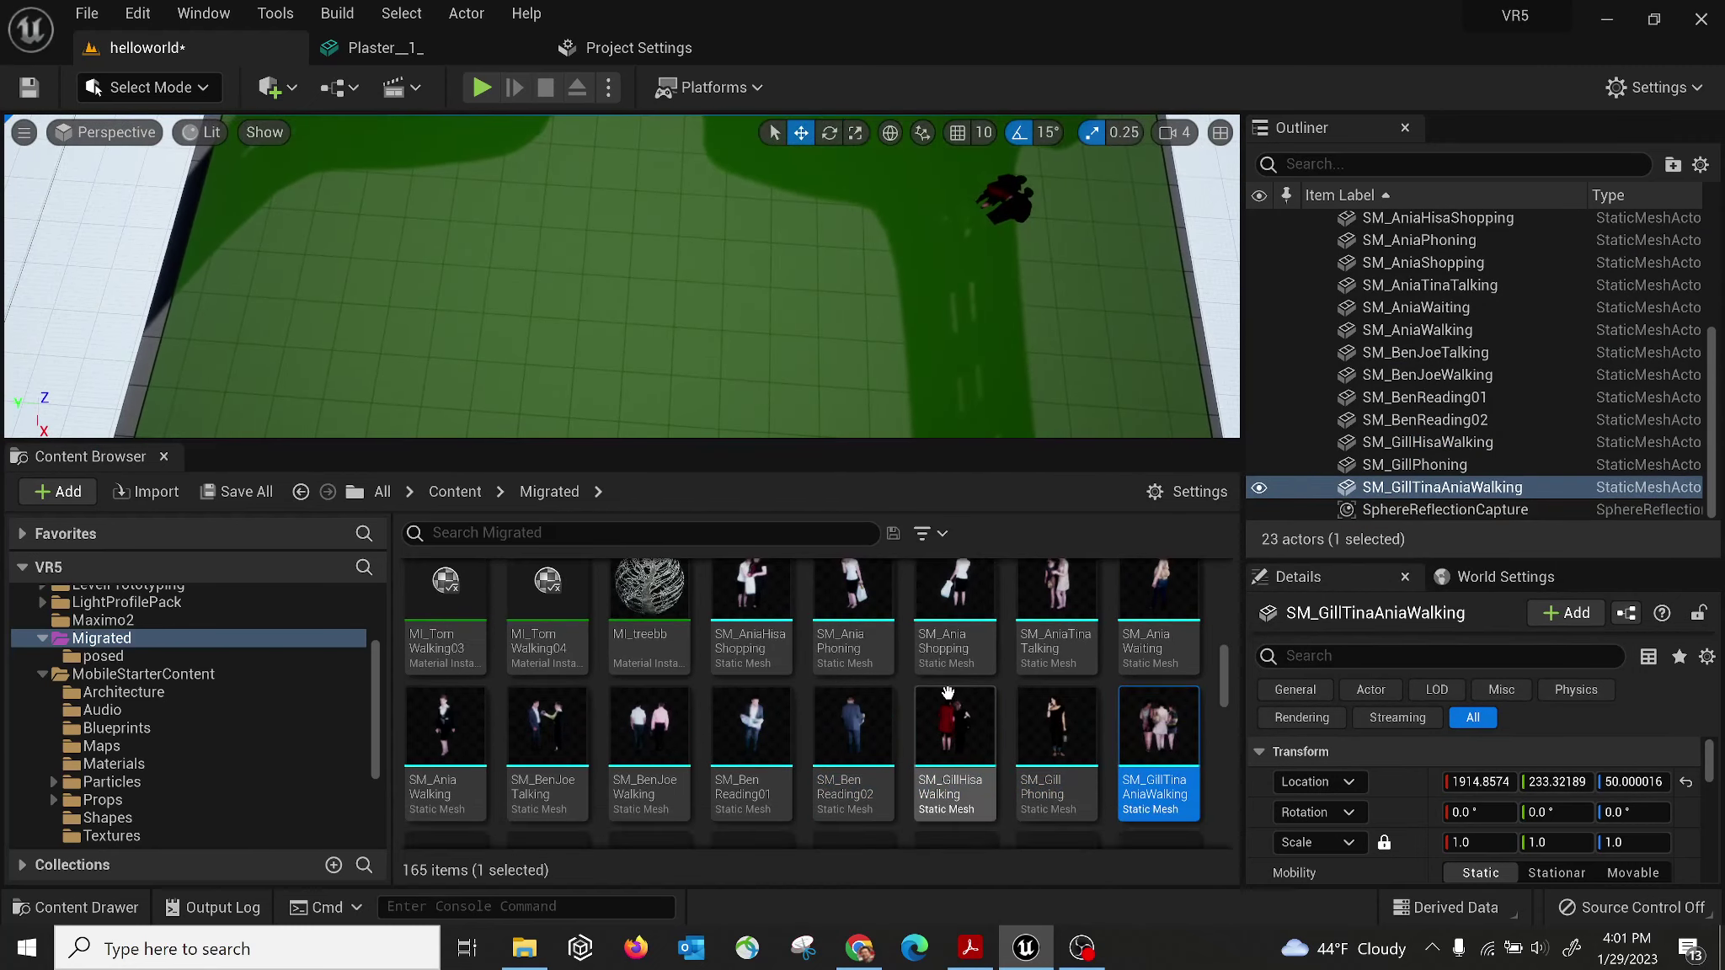
Place SM_GillTinaTalking, SM_GillWaiting, SM_GillWalking01 and SM_GillWalking02 spaced apart on the open floor area.
{"action": "left_click_drag", "start_coordinate": [451, 732], "coordinate": [423, 282]}
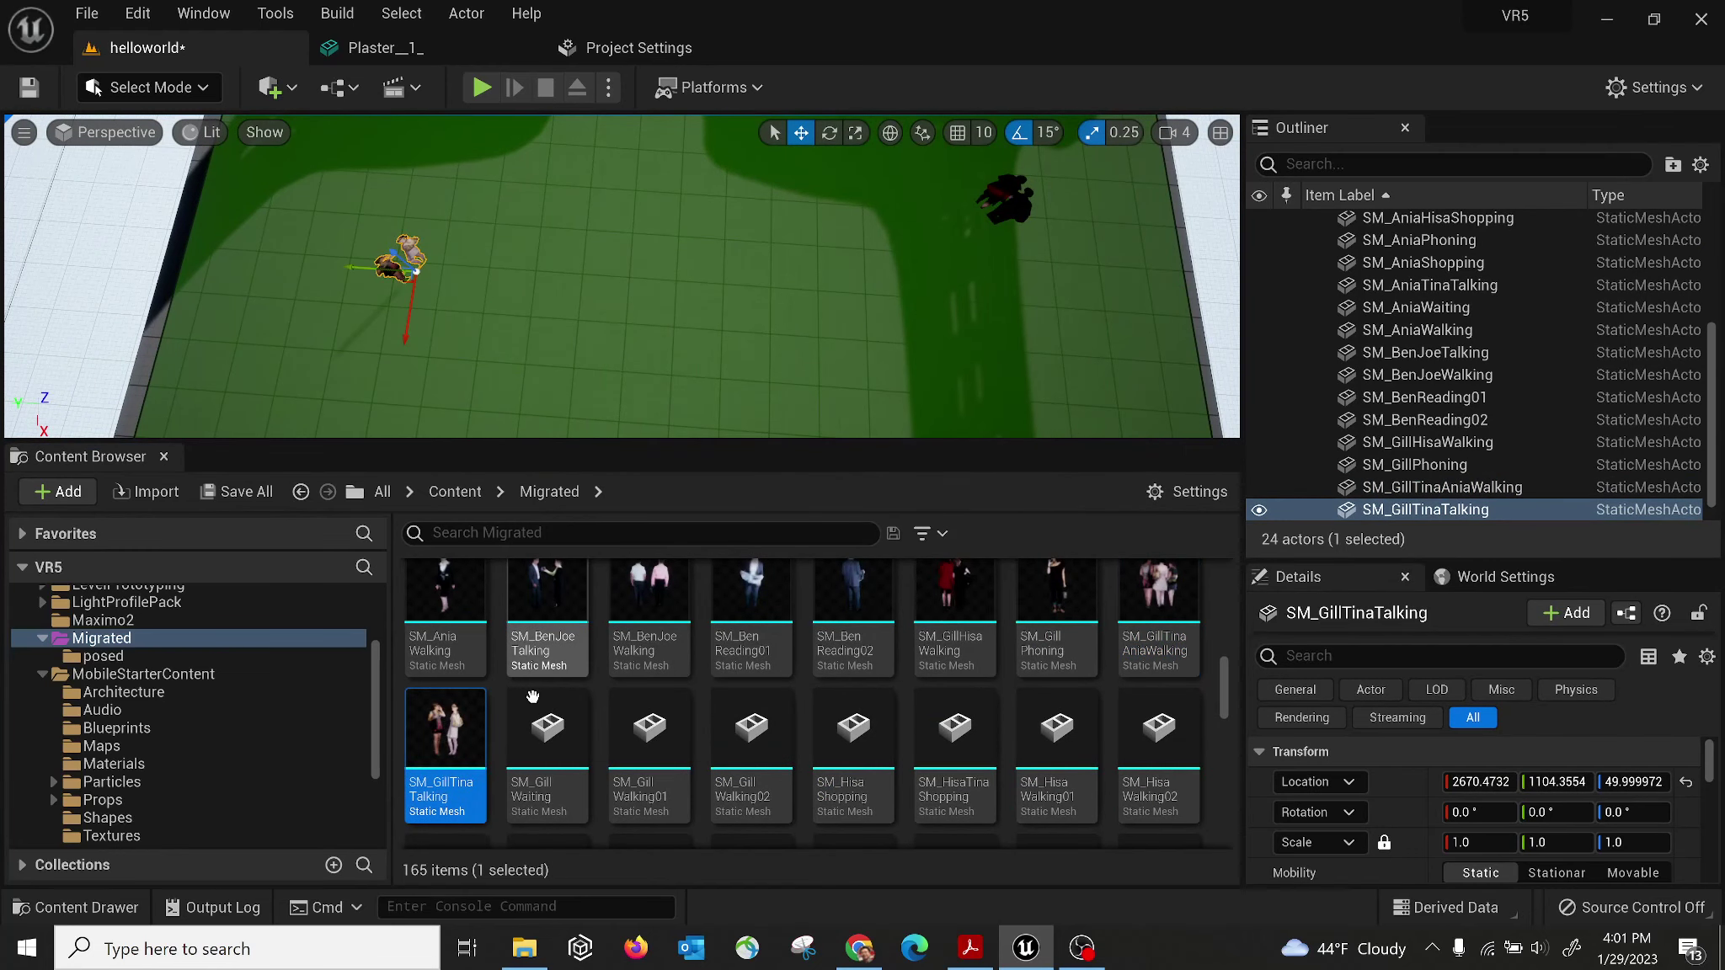
{"action": "left_click_drag", "start_coordinate": [532, 696], "coordinate": [568, 337]}
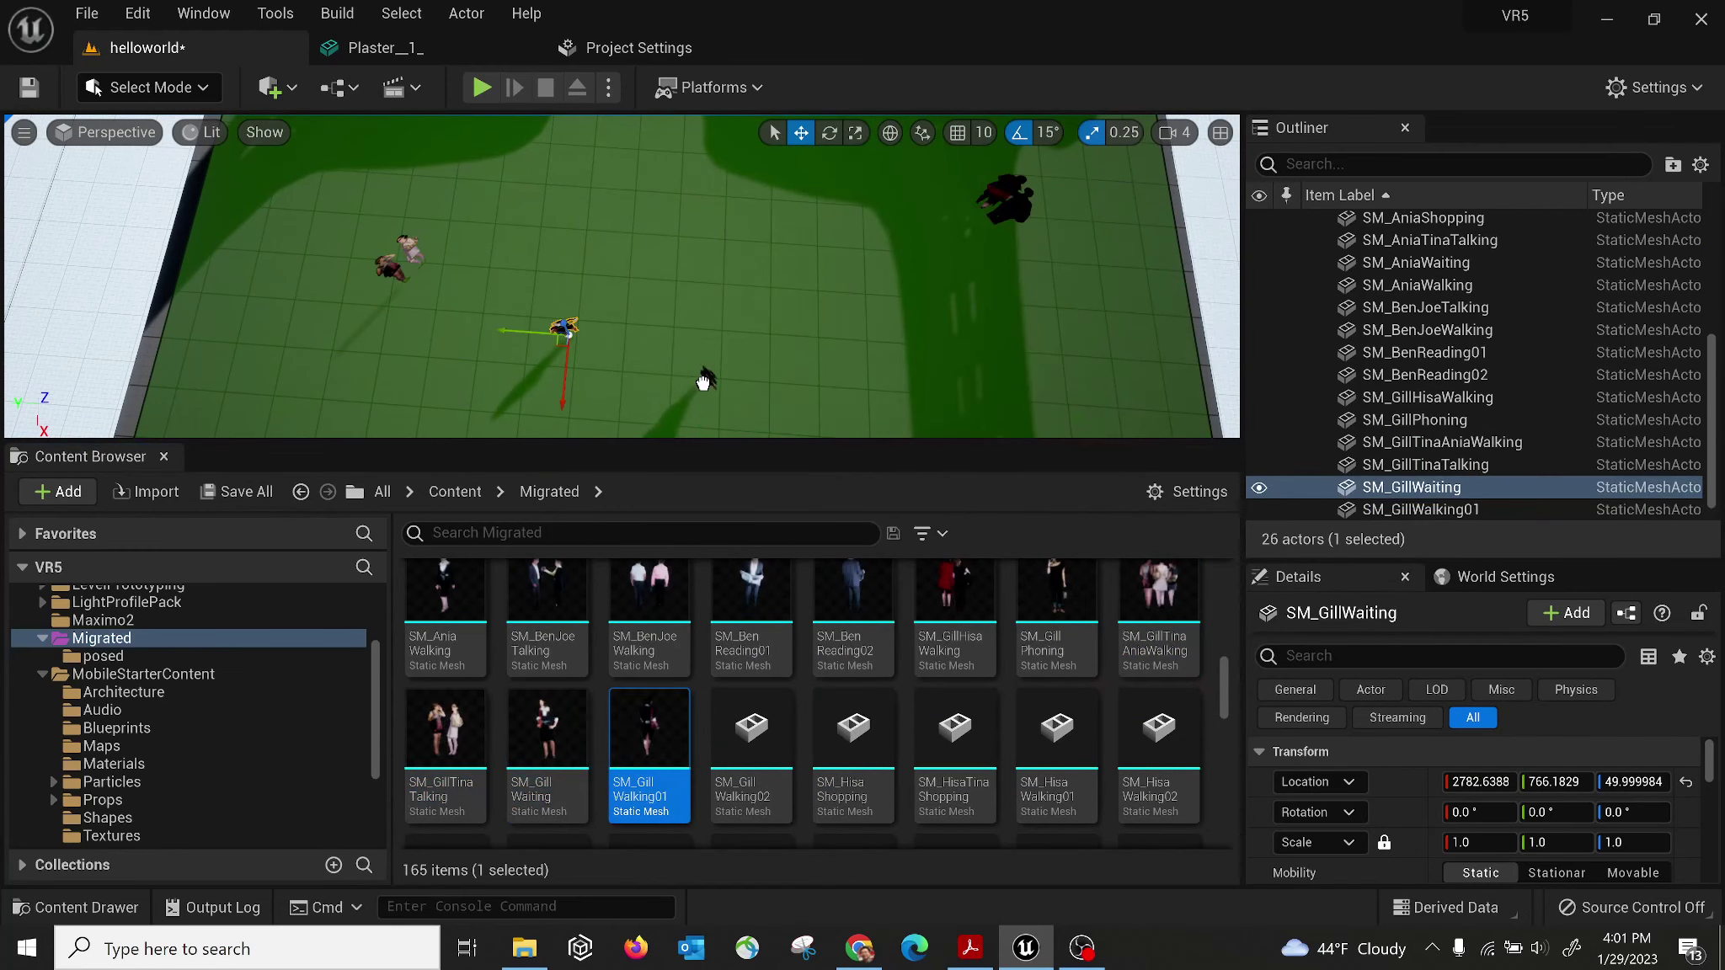
{"action": "left_click_drag", "start_coordinate": [703, 383], "coordinate": [705, 383]}
{"action": "mouse_move", "coordinate": [705, 383]}
{"action": "right_mouse_down"}
{"action": "mouse_move", "coordinate": [704, 350]}
{"action": "mouse_move", "coordinate": [704, 404]}
{"action": "mouse_move", "coordinate": [700, 295]}
{"action": "mouse_move", "coordinate": [699, 371]}
{"action": "right_mouse_up"}
{"action": "left_click_drag", "start_coordinate": [751, 733], "coordinate": [640, 352]}
Add SM_HisaShopping and SM_HisaTinaShopping to the level and move the view into the structure.
{"action": "left_click_drag", "start_coordinate": [852, 731], "coordinate": [823, 366]}
{"action": "right_click_drag", "start_coordinate": [823, 366], "coordinate": [901, 362]}
{"action": "left_click_drag", "start_coordinate": [954, 731], "coordinate": [788, 404]}
{"action": "key", "text": "w"}
{"action": "right_click_drag", "start_coordinate": [787, 404], "coordinate": [893, 371]}
Place SM_HisaWalking01 and SM_HisaWalking02 on the floor inside the lattice structure.
{"action": "left_click", "coordinate": [1057, 728]}
{"action": "left_click_drag", "start_coordinate": [1056, 728], "coordinate": [749, 420]}
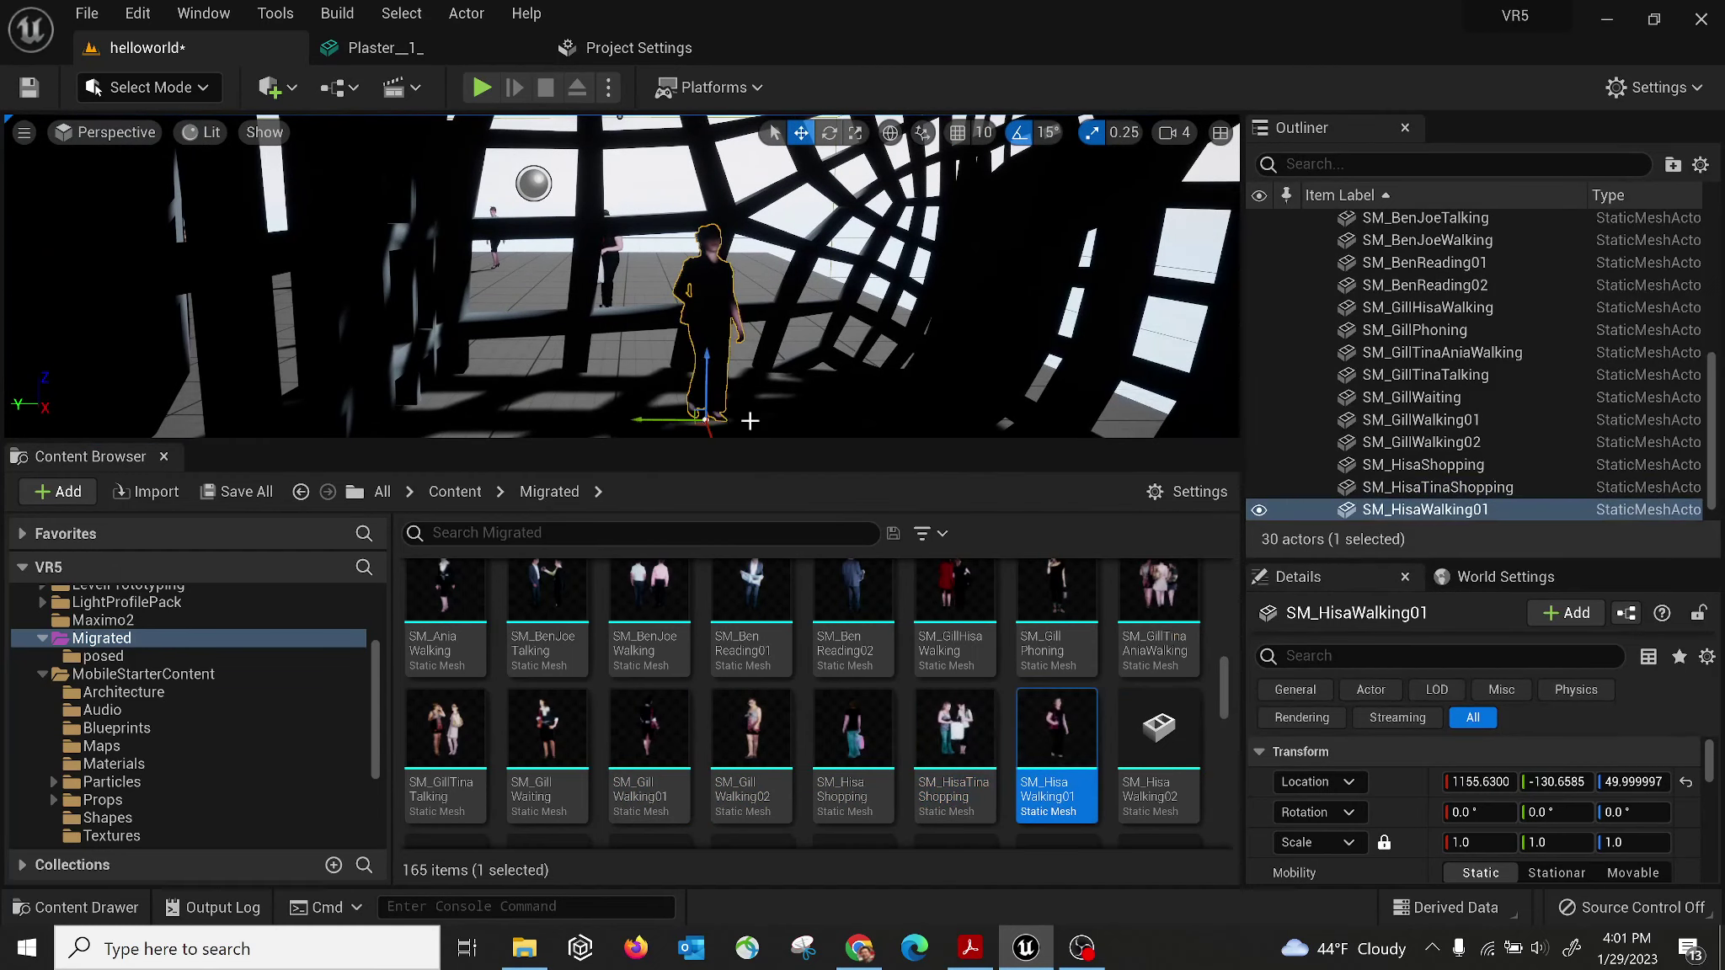
{"action": "right_click_drag", "start_coordinate": [749, 420], "coordinate": [674, 411]}
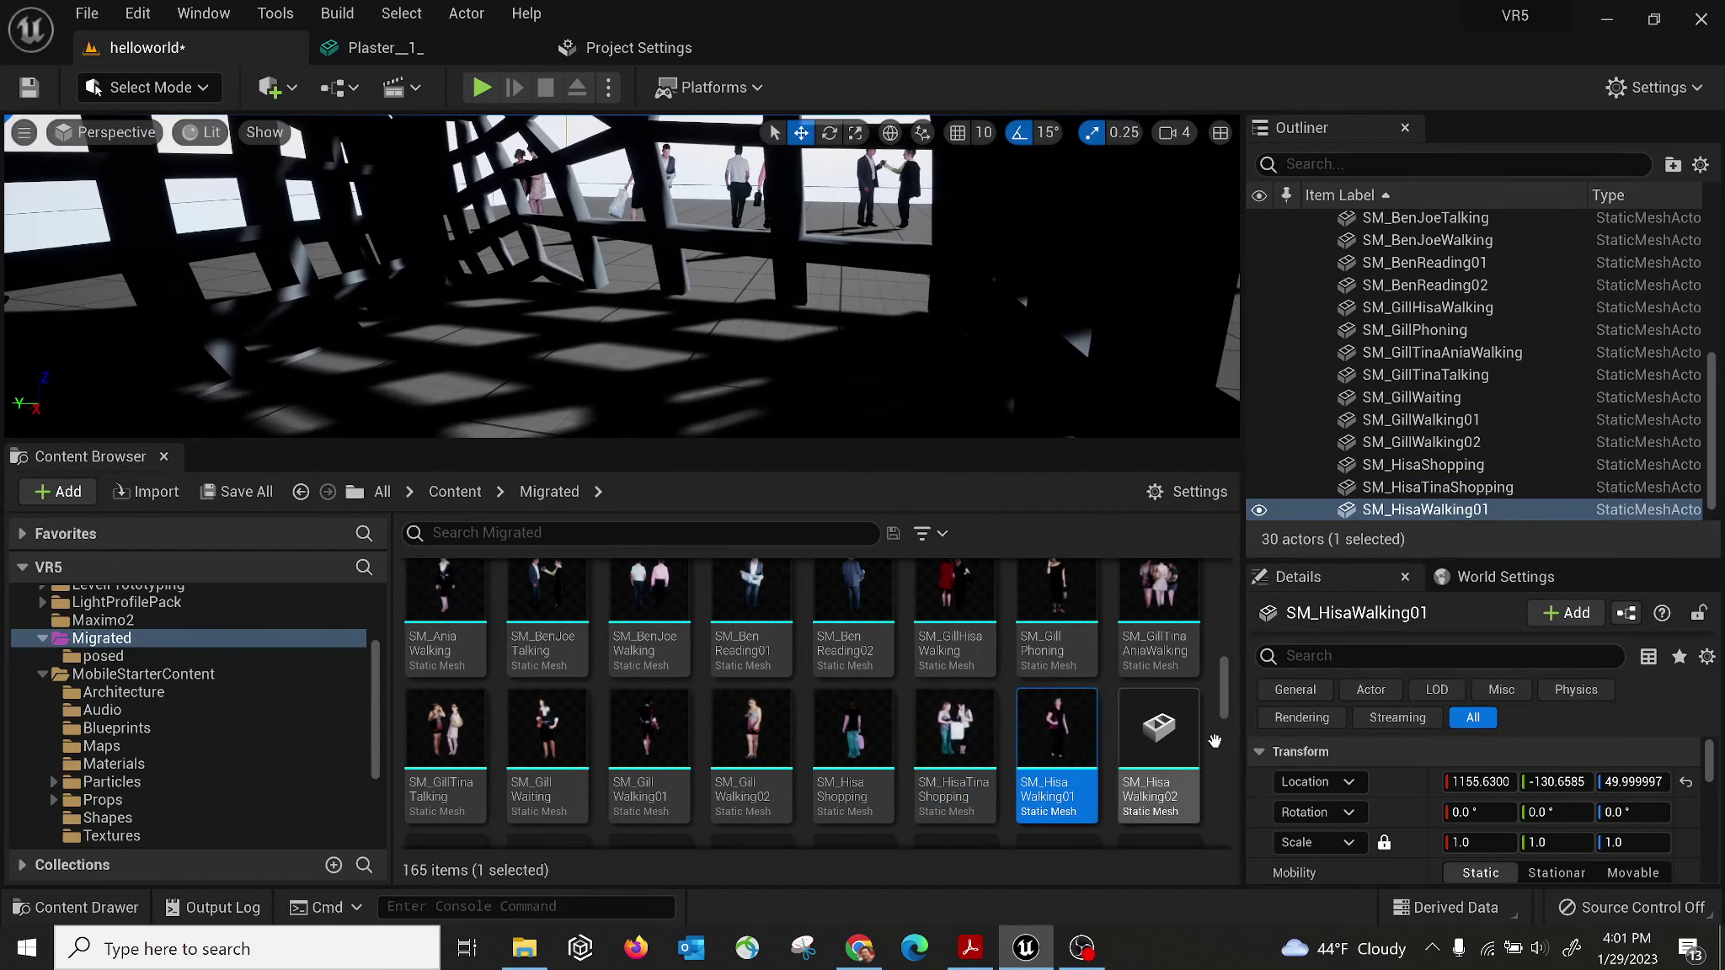
{"action": "left_click", "coordinate": [1158, 728]}
{"action": "left_click_drag", "start_coordinate": [1158, 728], "coordinate": [636, 383]}
{"action": "right_click_drag", "start_coordinate": [636, 383], "coordinate": [903, 313]}
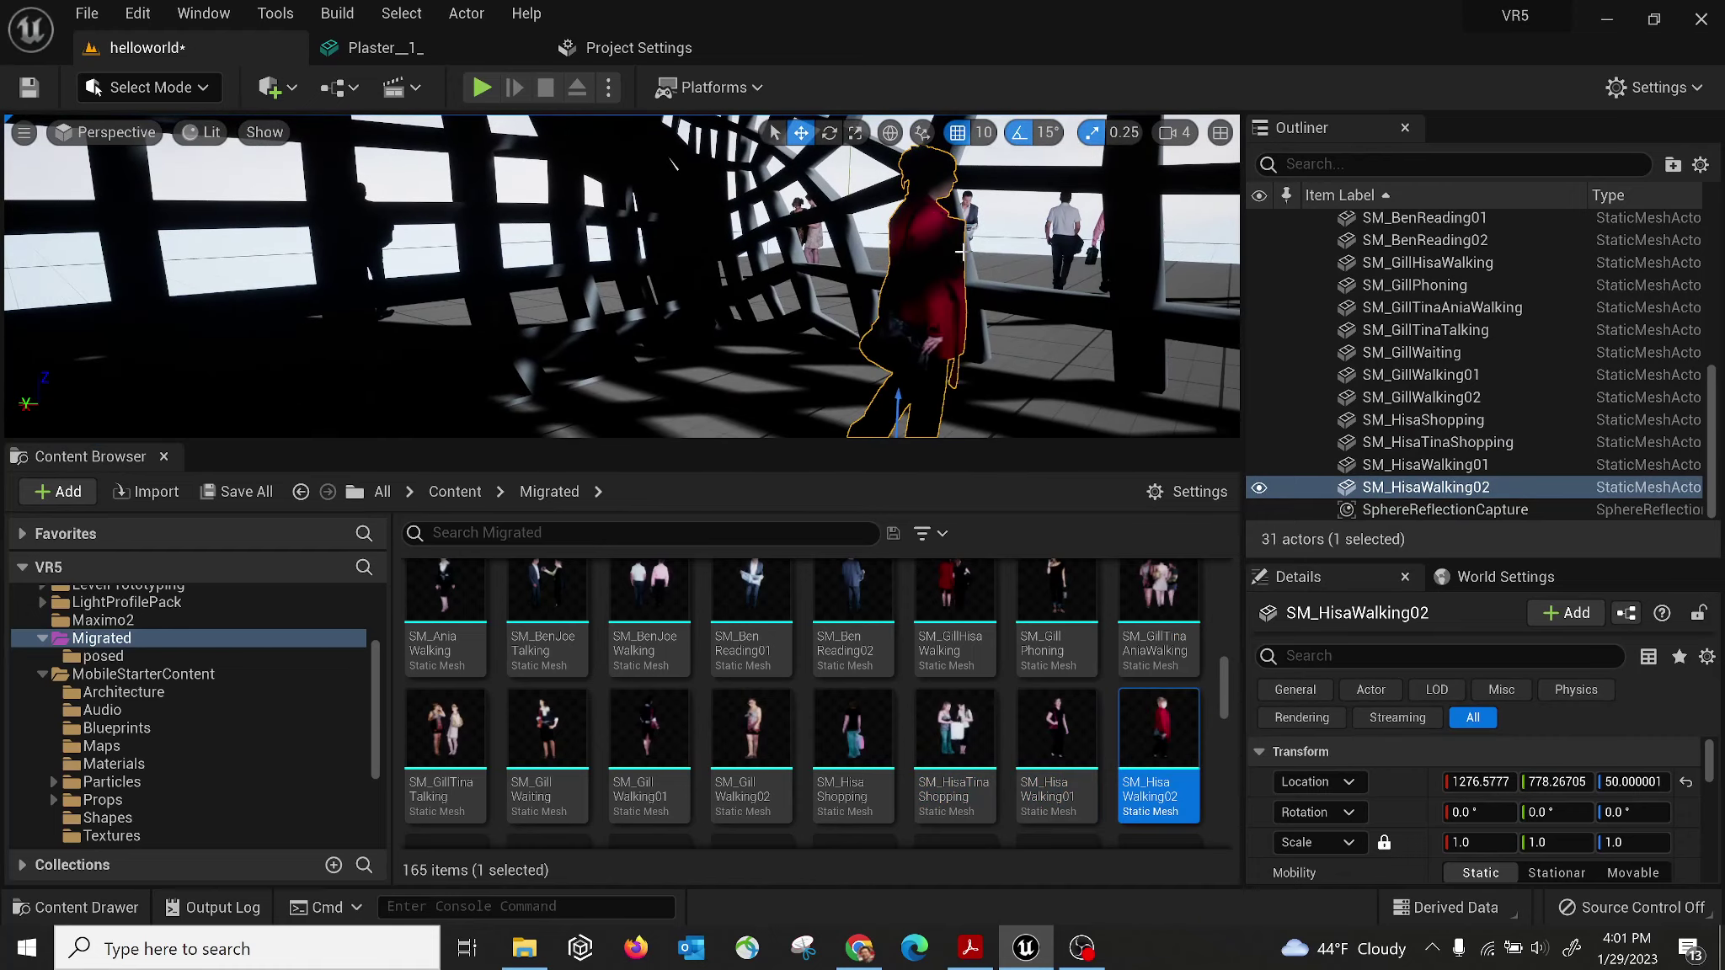
{"action": "right_click_drag", "start_coordinate": [960, 251], "coordinate": [876, 319]}
{"action": "scroll", "coordinate": [502, 768], "scroll_direction": "down", "scroll_amount": 1}
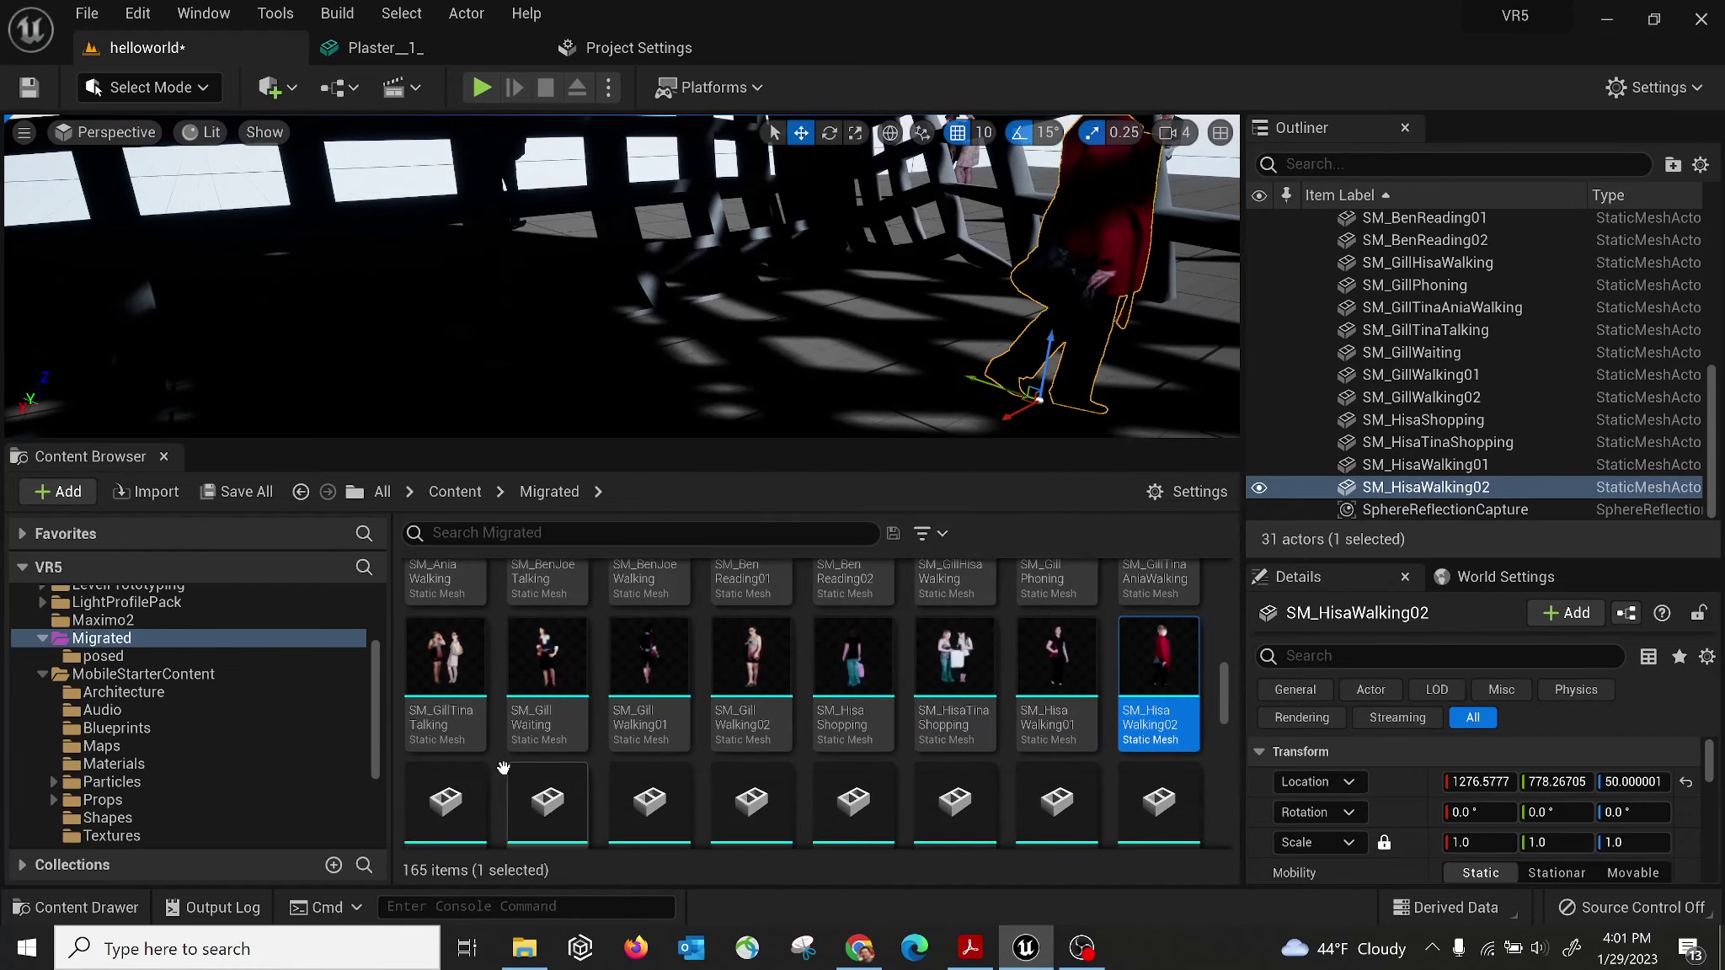
Place SM_HisaWalking03 on the floor inside the lattice structure at about 1350, 860, 50.
{"action": "left_click_drag", "start_coordinate": [444, 800], "coordinate": [688, 384]}
{"action": "left_click_drag", "start_coordinate": [816, 375], "coordinate": [817, 375]}
{"action": "right_click_drag", "start_coordinate": [817, 376], "coordinate": [969, 311]}
{"action": "right_click_drag", "start_coordinate": [817, 252], "coordinate": [913, 333]}
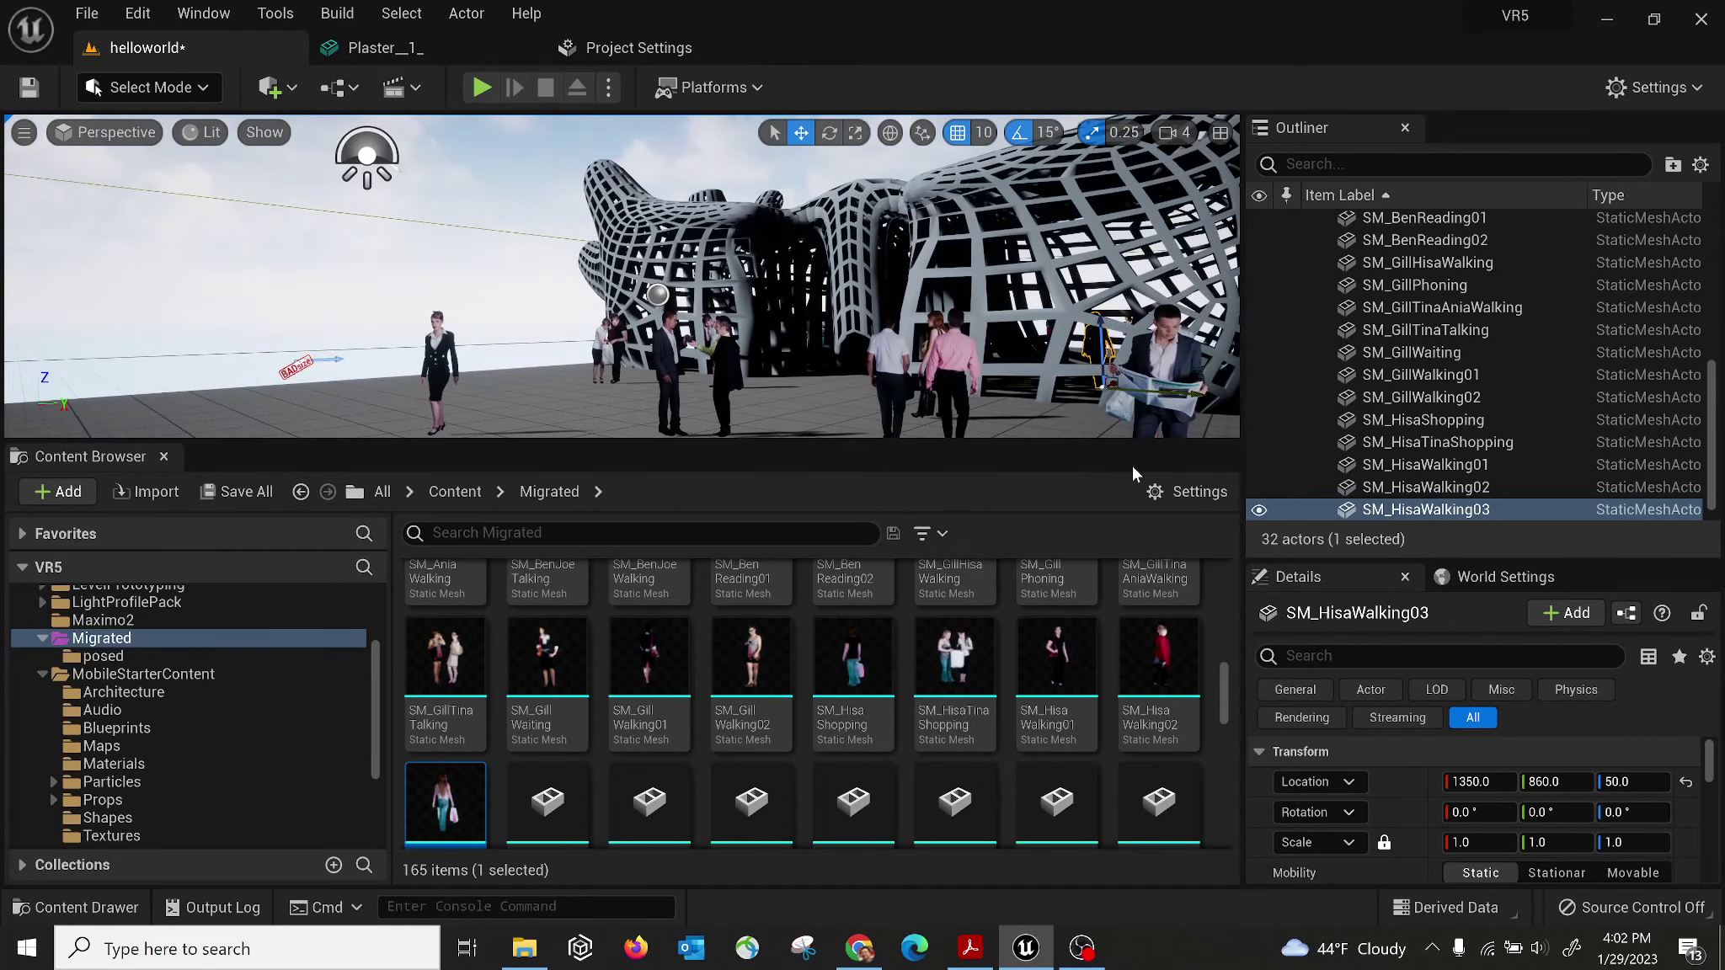
Examine the SM_treebb mesh from the Migrated folder, along with its MI_treebb material and treebb color map texture.
{"action": "left_click_drag", "start_coordinate": [1226, 690], "coordinate": [1224, 743]}
{"action": "left_click", "coordinate": [954, 611]}
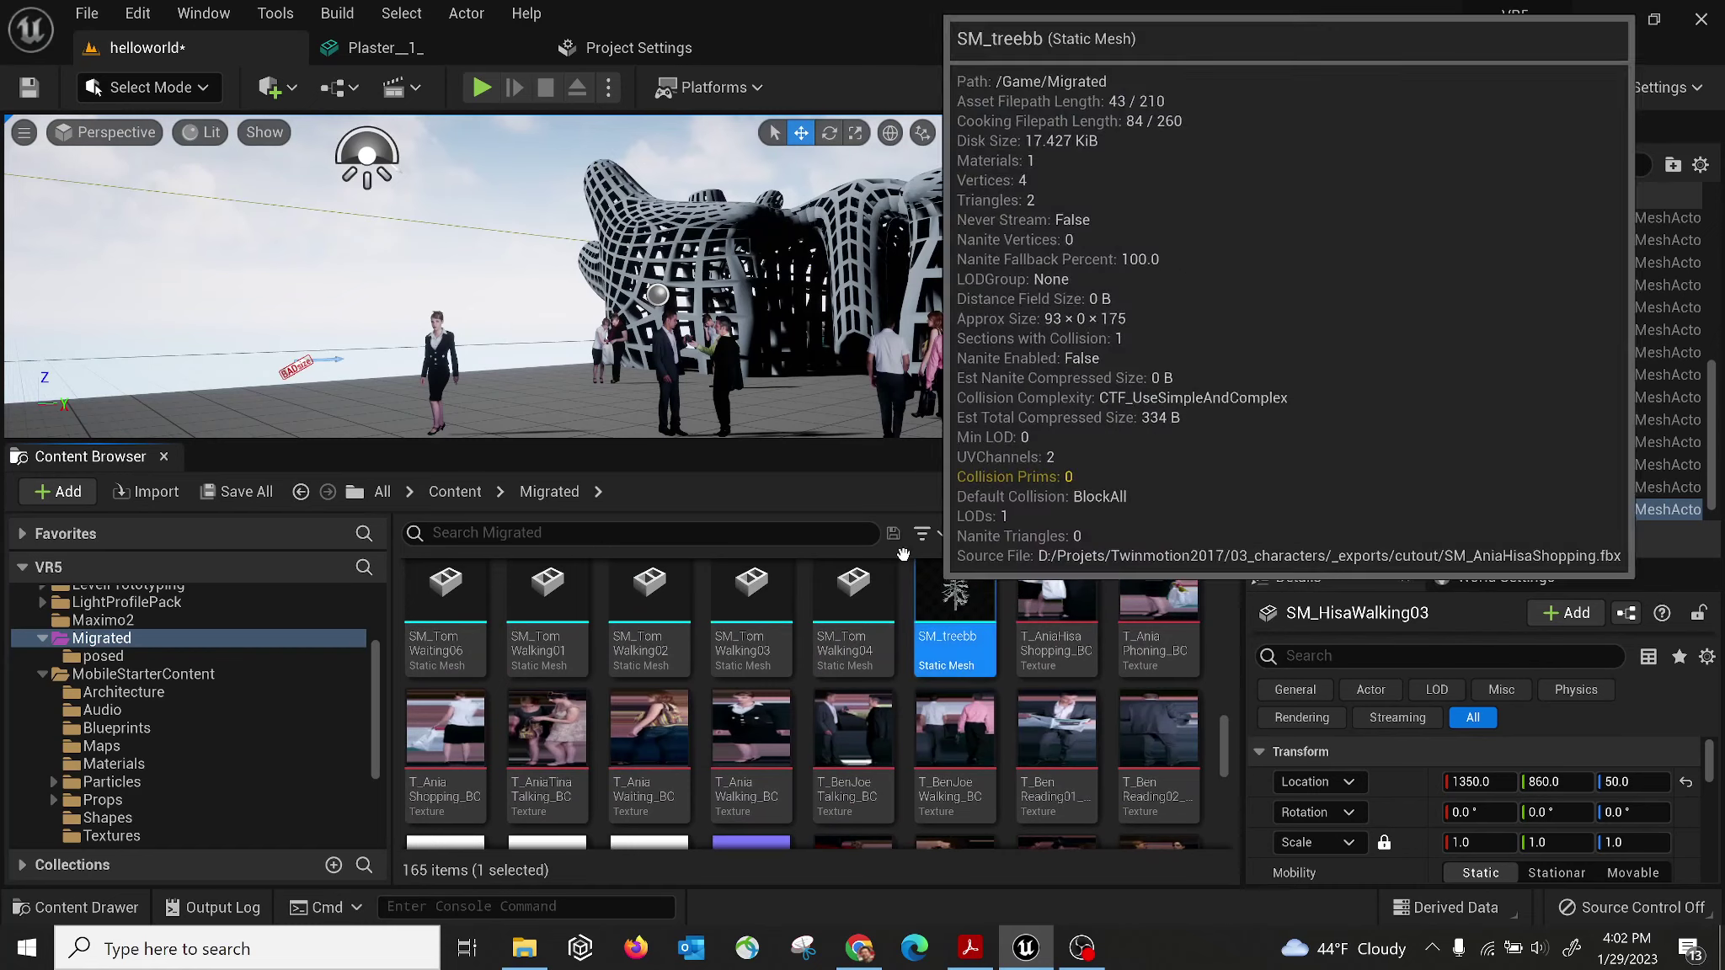
{"action": "double_click", "coordinate": [953, 594]}
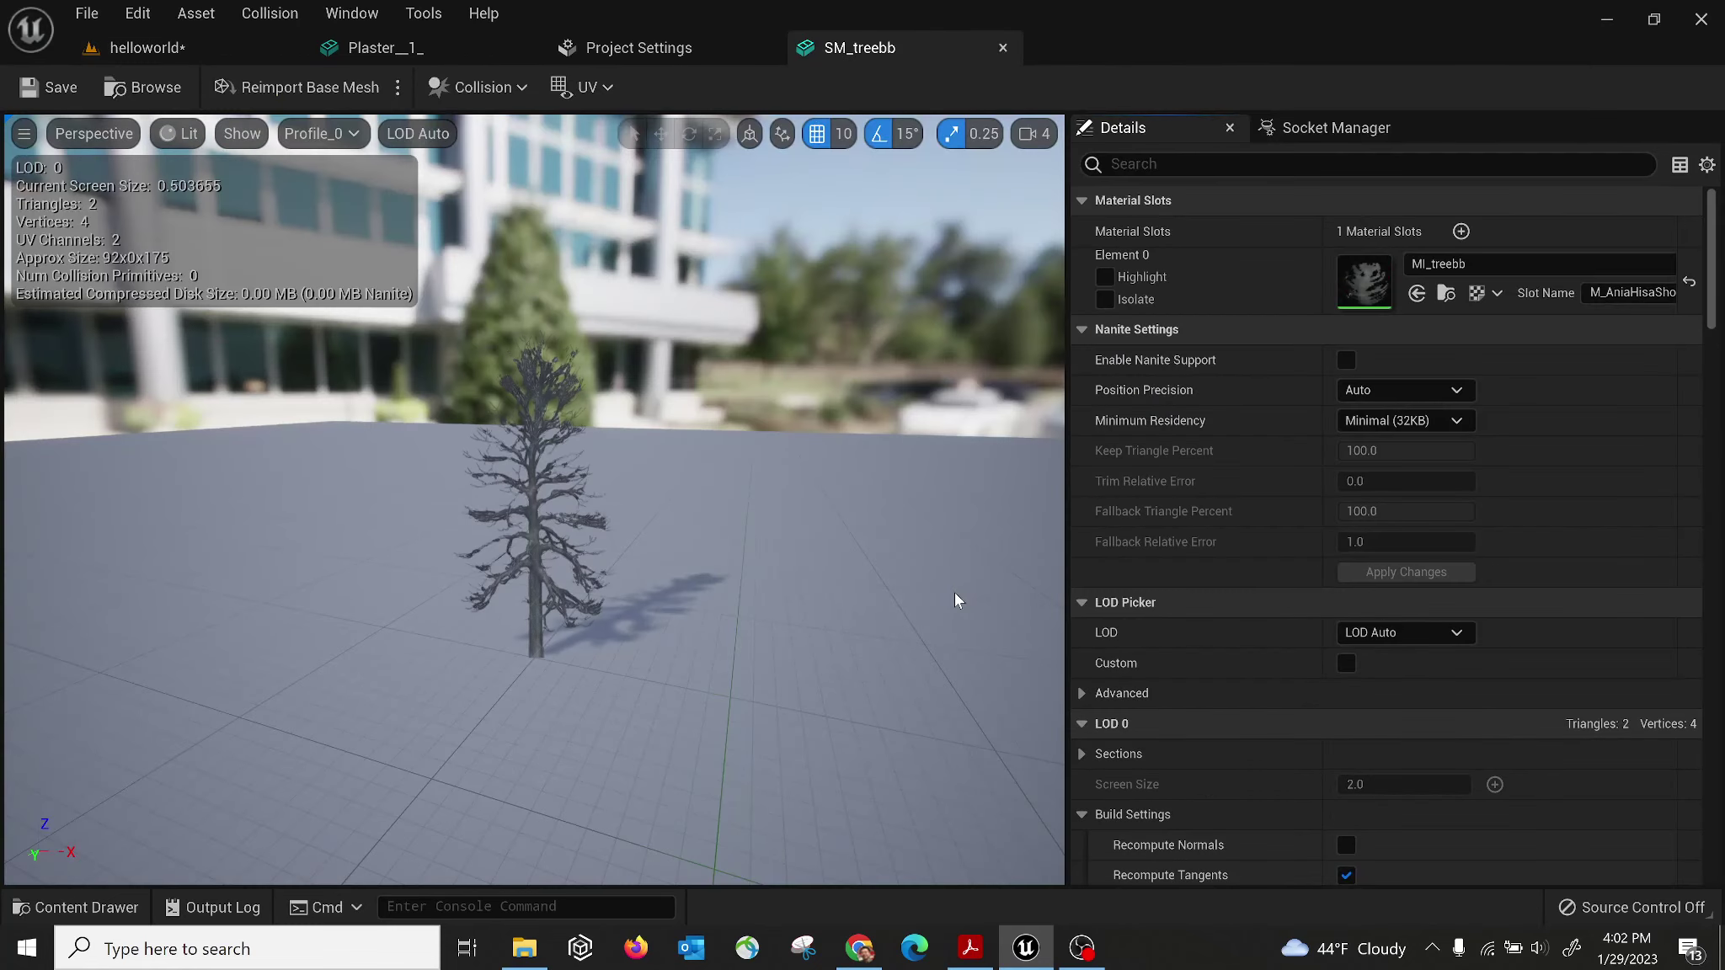
{"action": "left_click_drag", "start_coordinate": [600, 492], "coordinate": [597, 438]}
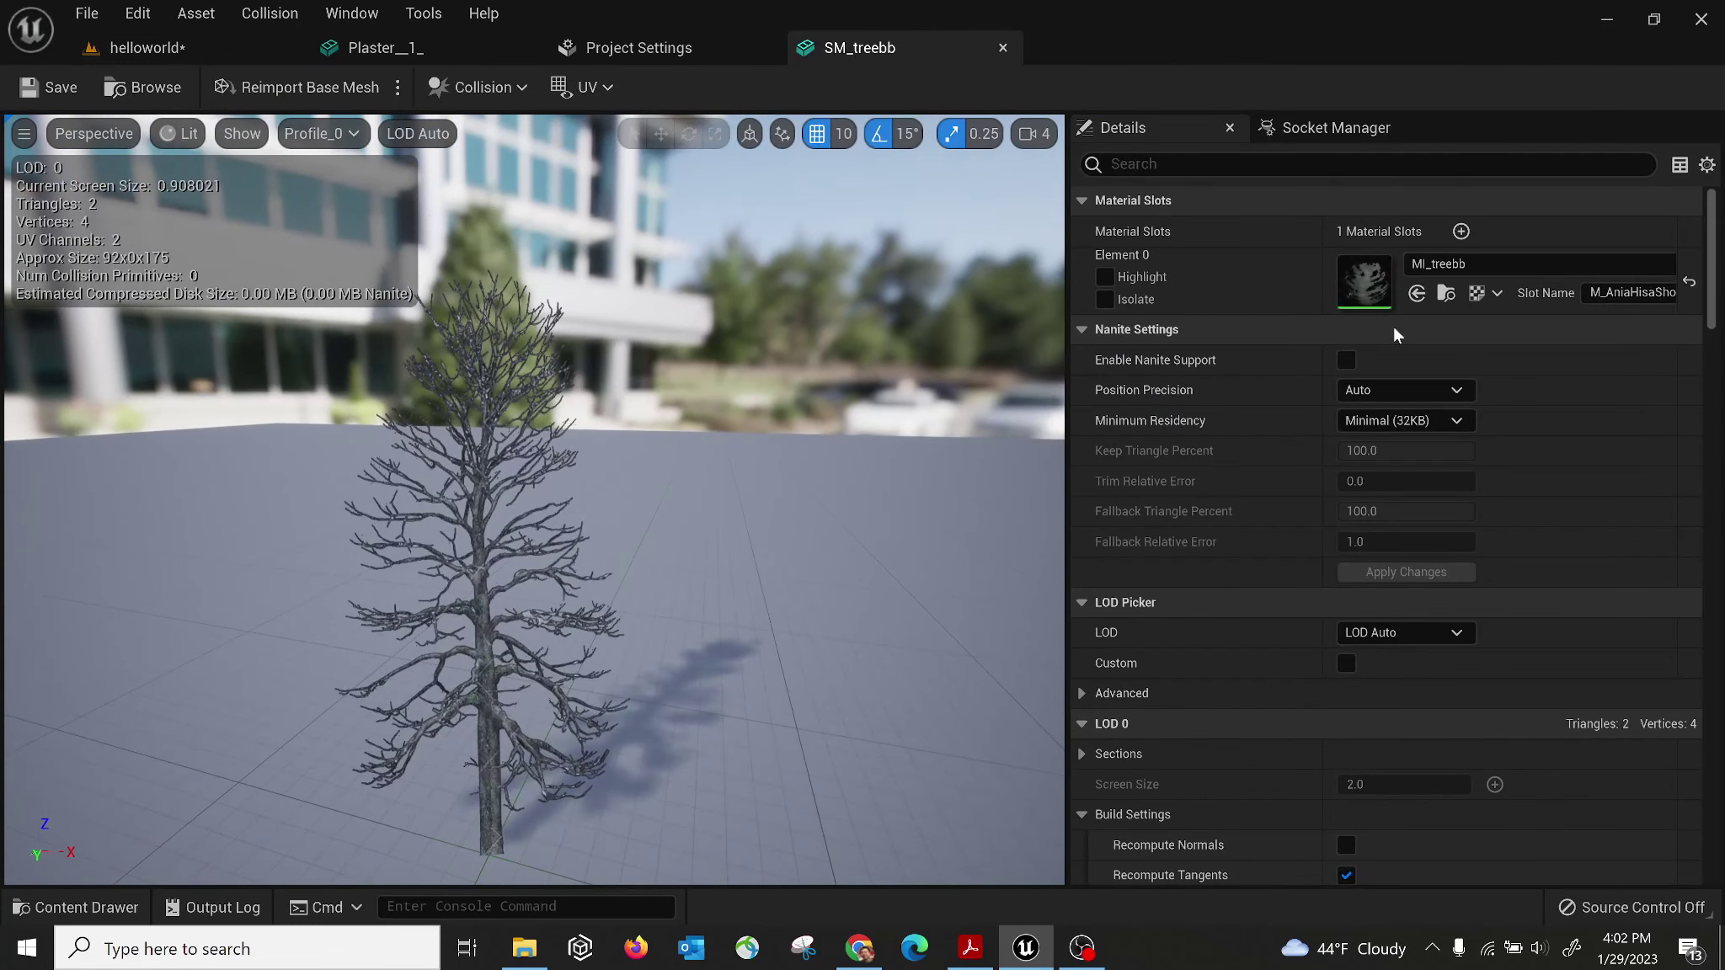
{"action": "double_click", "coordinate": [1359, 288]}
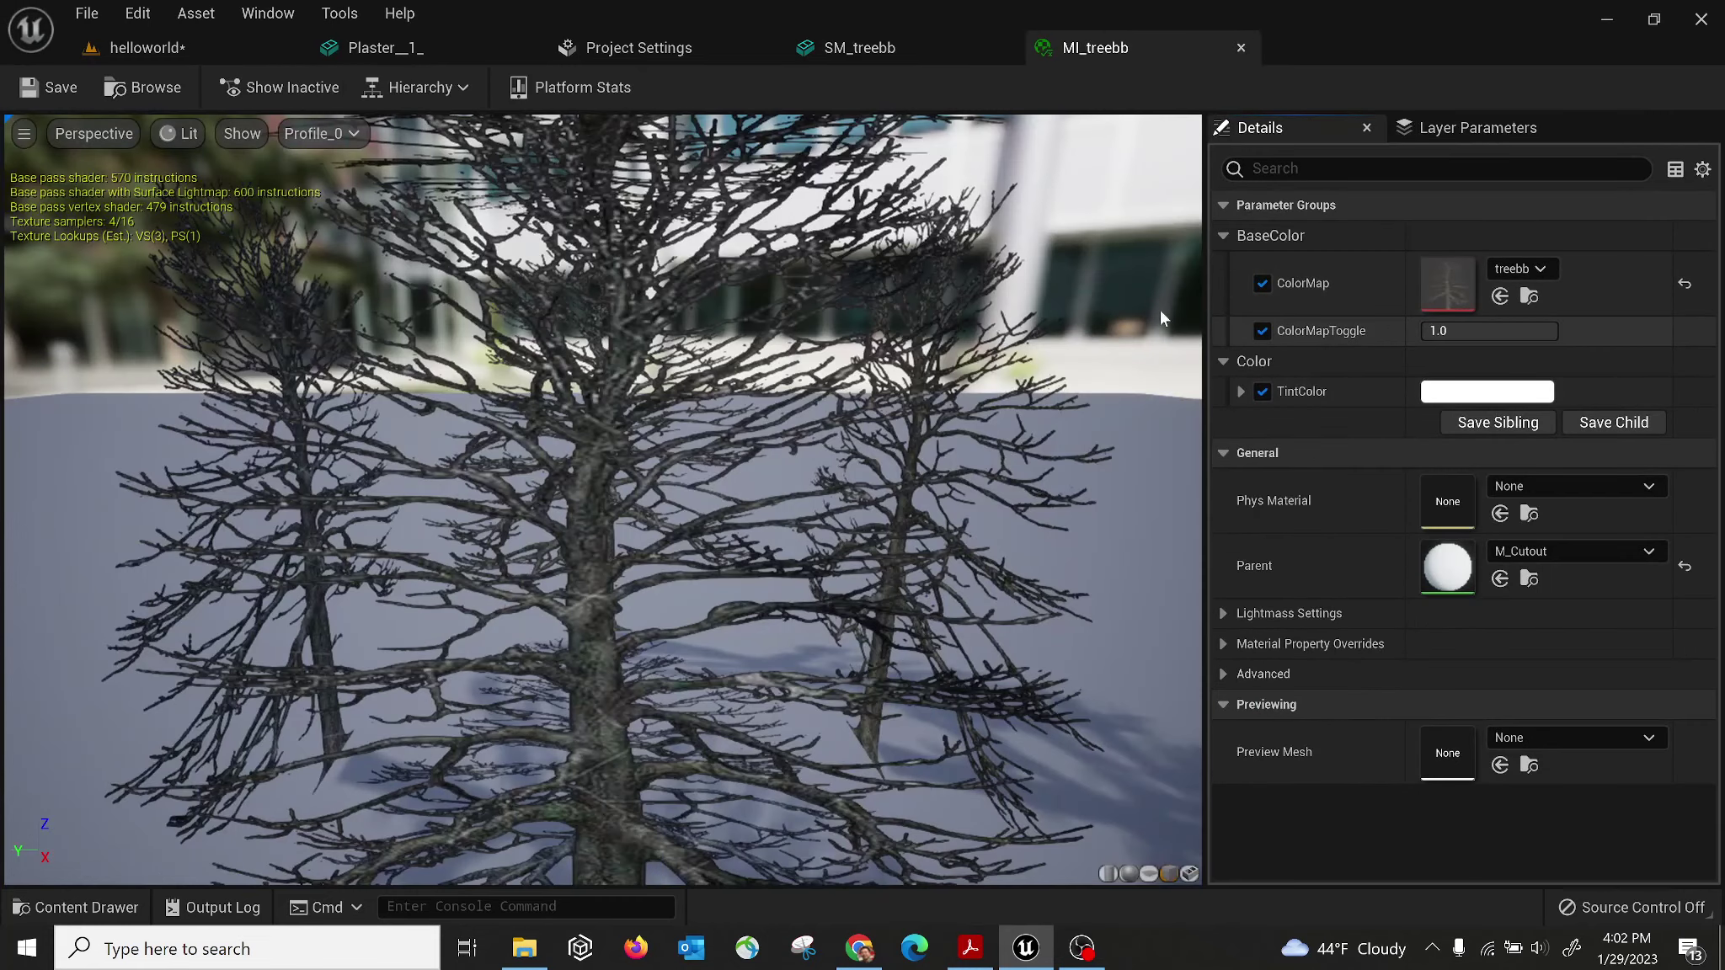
{"action": "double_click", "coordinate": [1439, 269]}
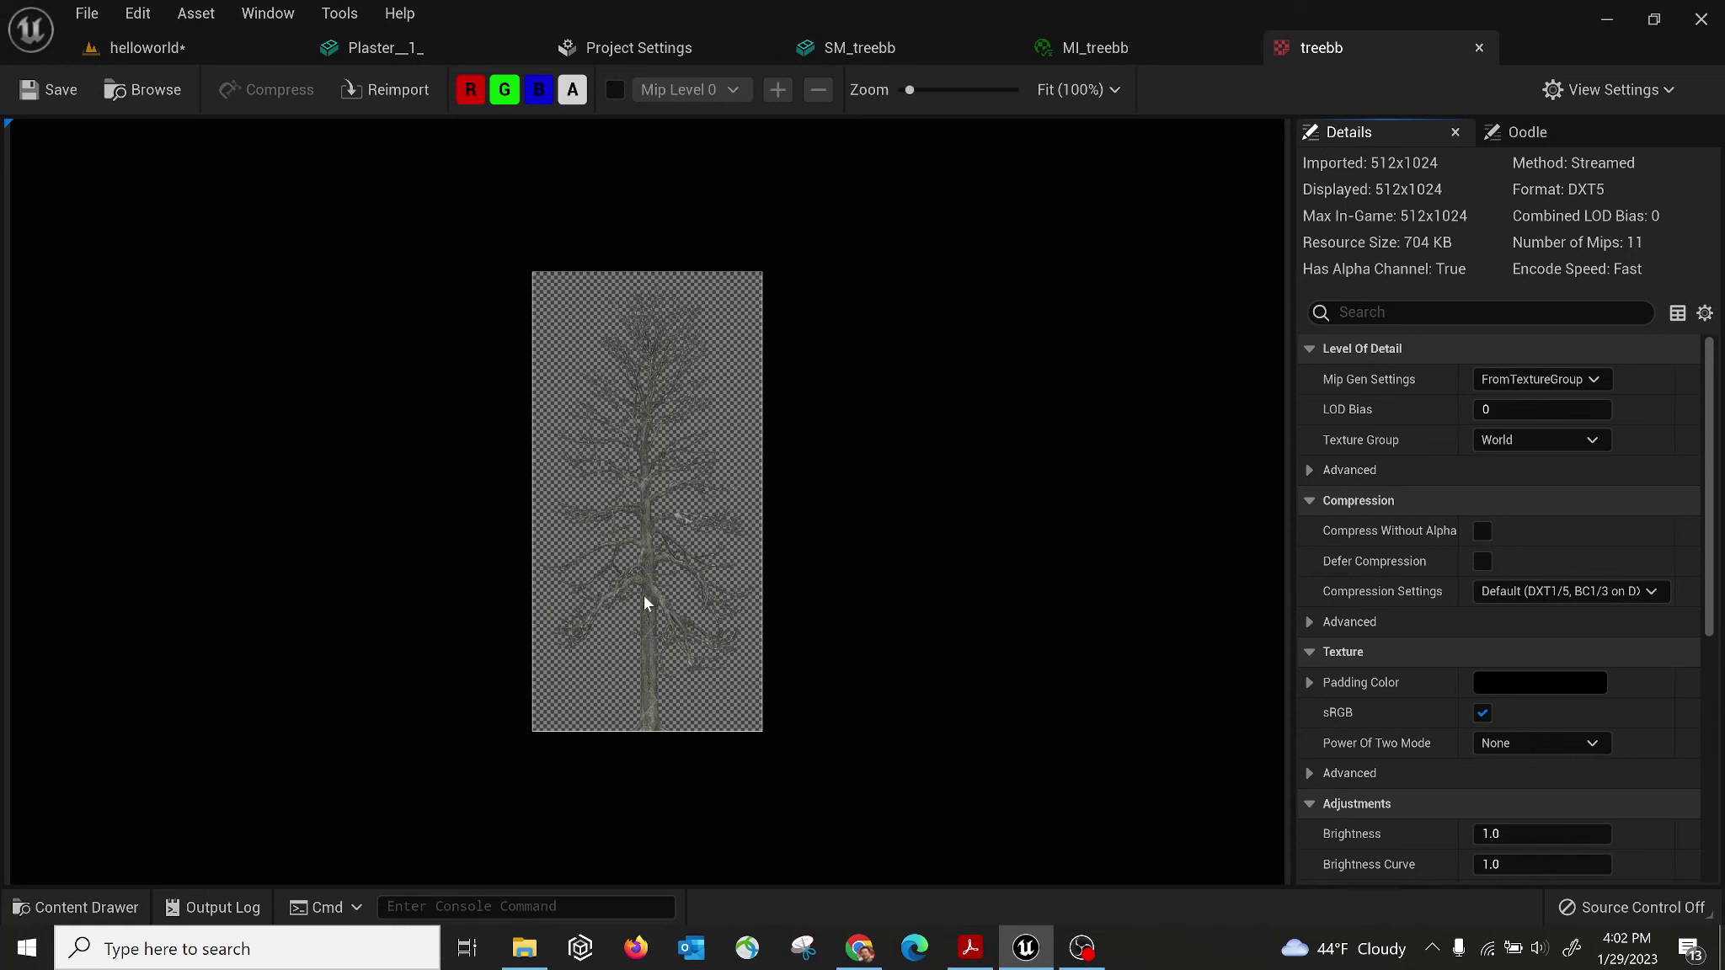
{"action": "scroll", "coordinate": [610, 505], "scroll_direction": "up", "scroll_amount": 6}
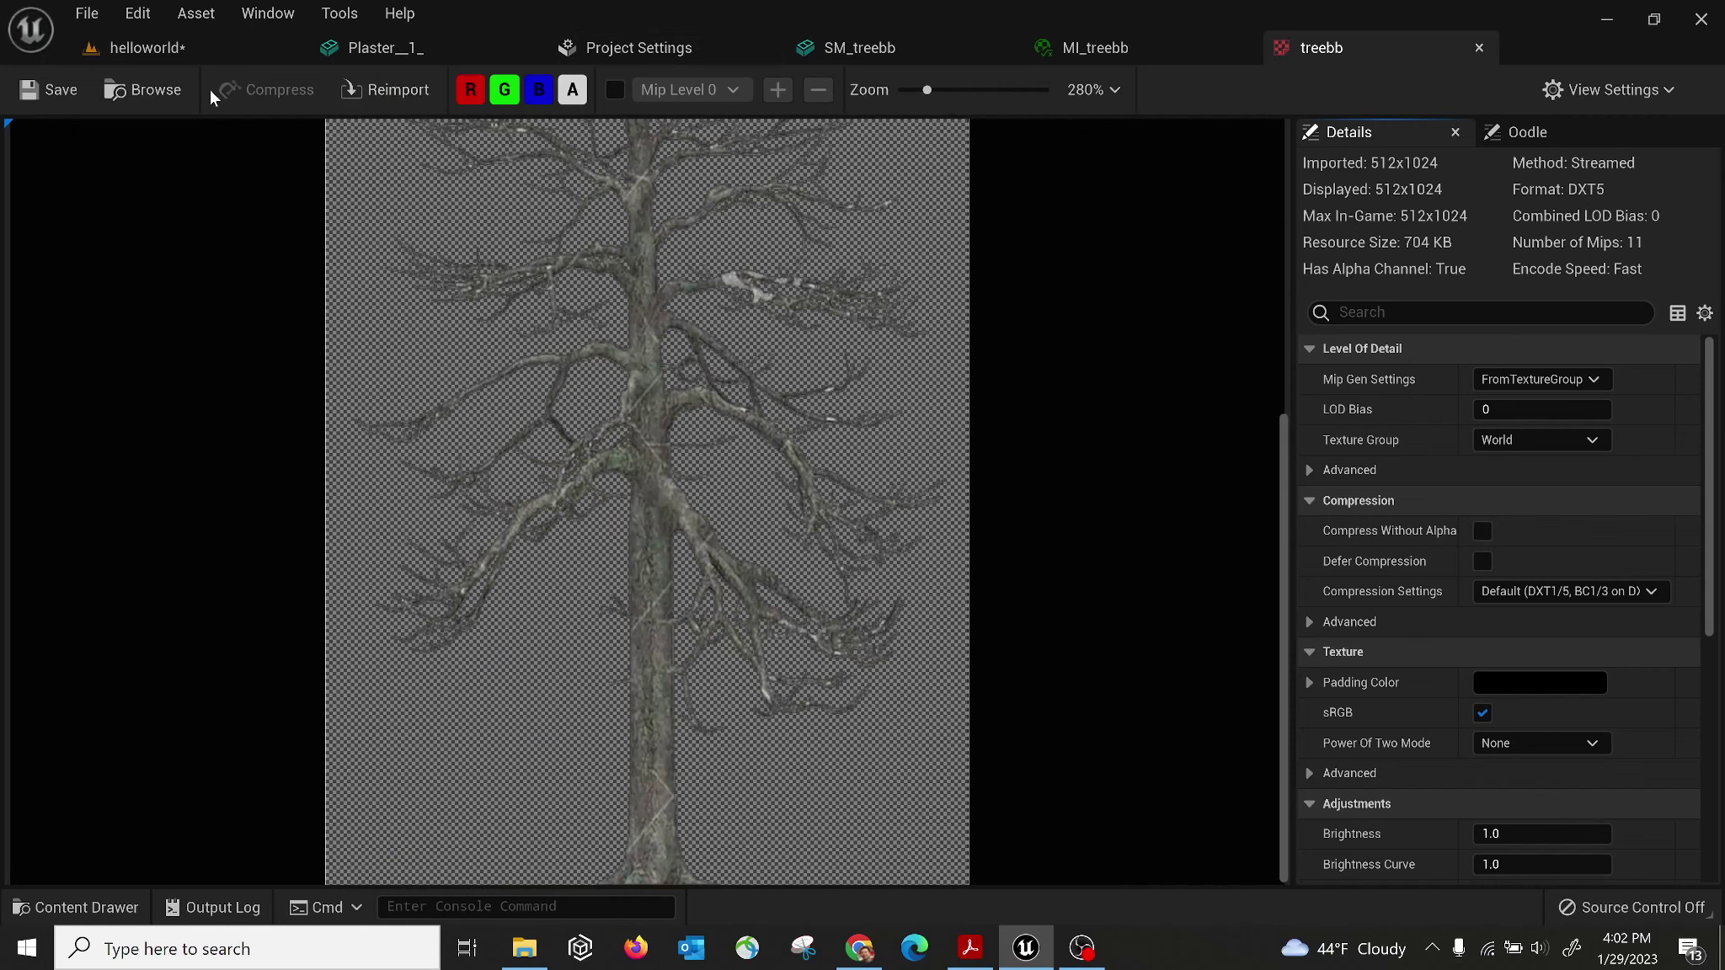
Place SM_treebb on the helloworld level's floor in front of the structure at about 340, 20, 50 and scale it uniformly to 5.
{"action": "left_click", "coordinate": [177, 51]}
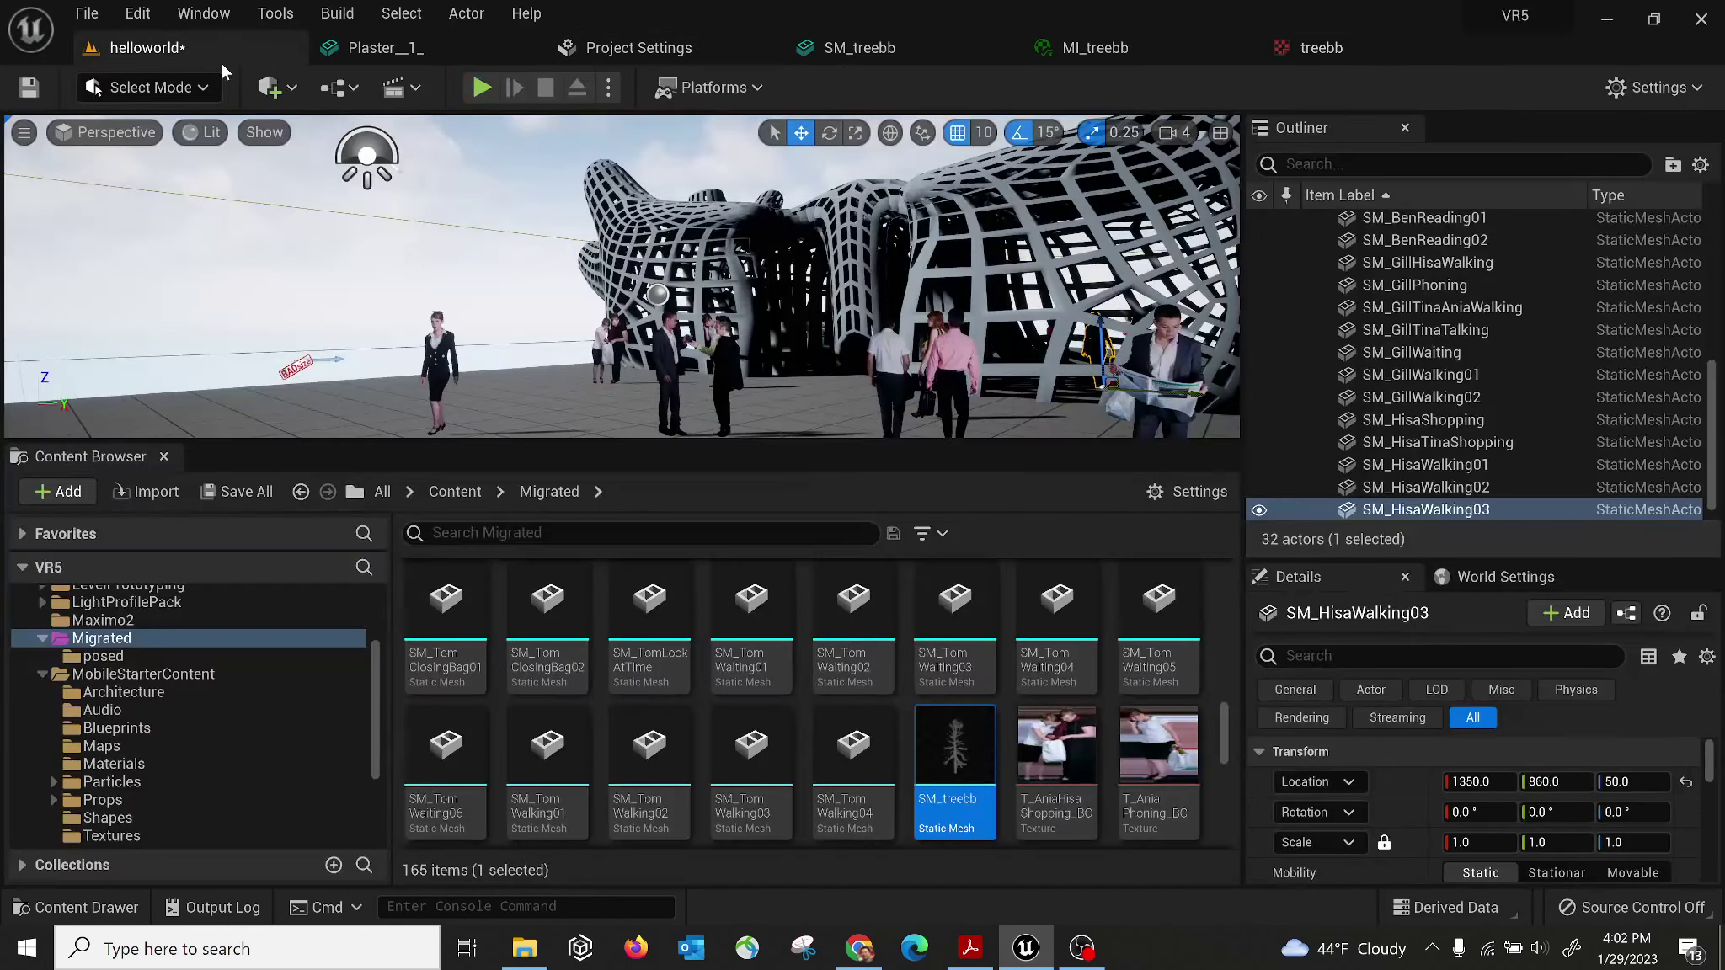
{"action": "left_click_drag", "start_coordinate": [948, 752], "coordinate": [523, 393]}
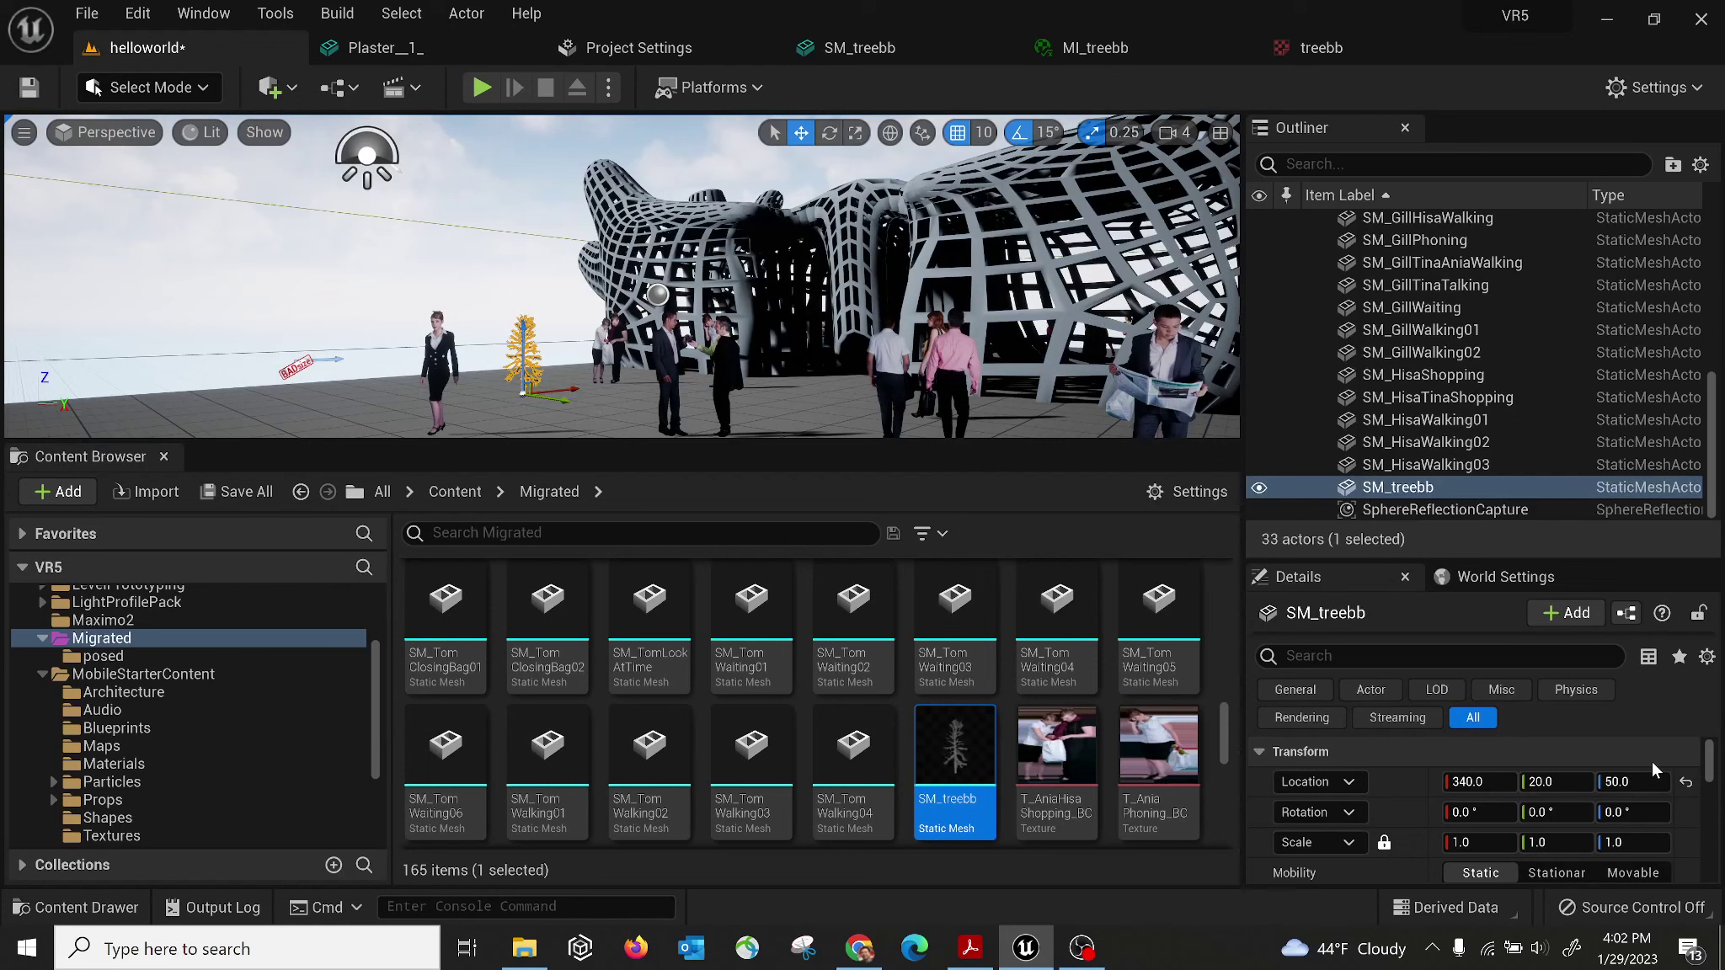
{"action": "left_click", "coordinate": [1495, 838]}
{"action": "type", "text": "5"}
{"action": "key", "text": "Return"}
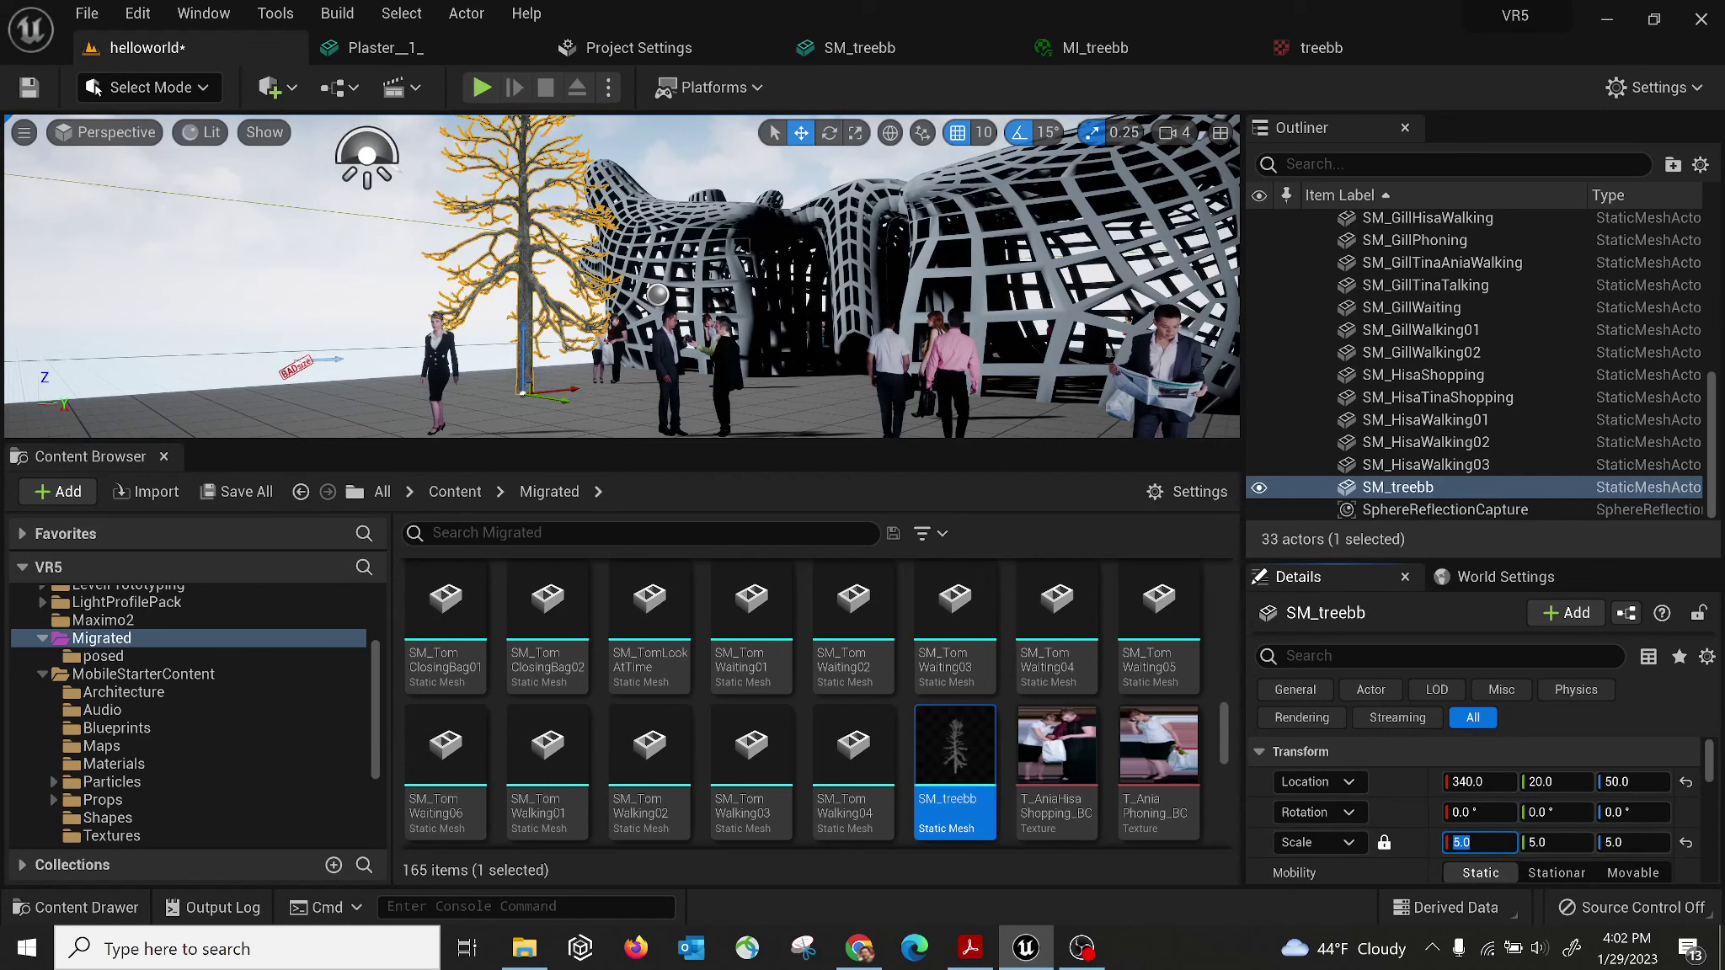
{"action": "right_click_drag", "start_coordinate": [514, 124], "coordinate": [515, 122]}
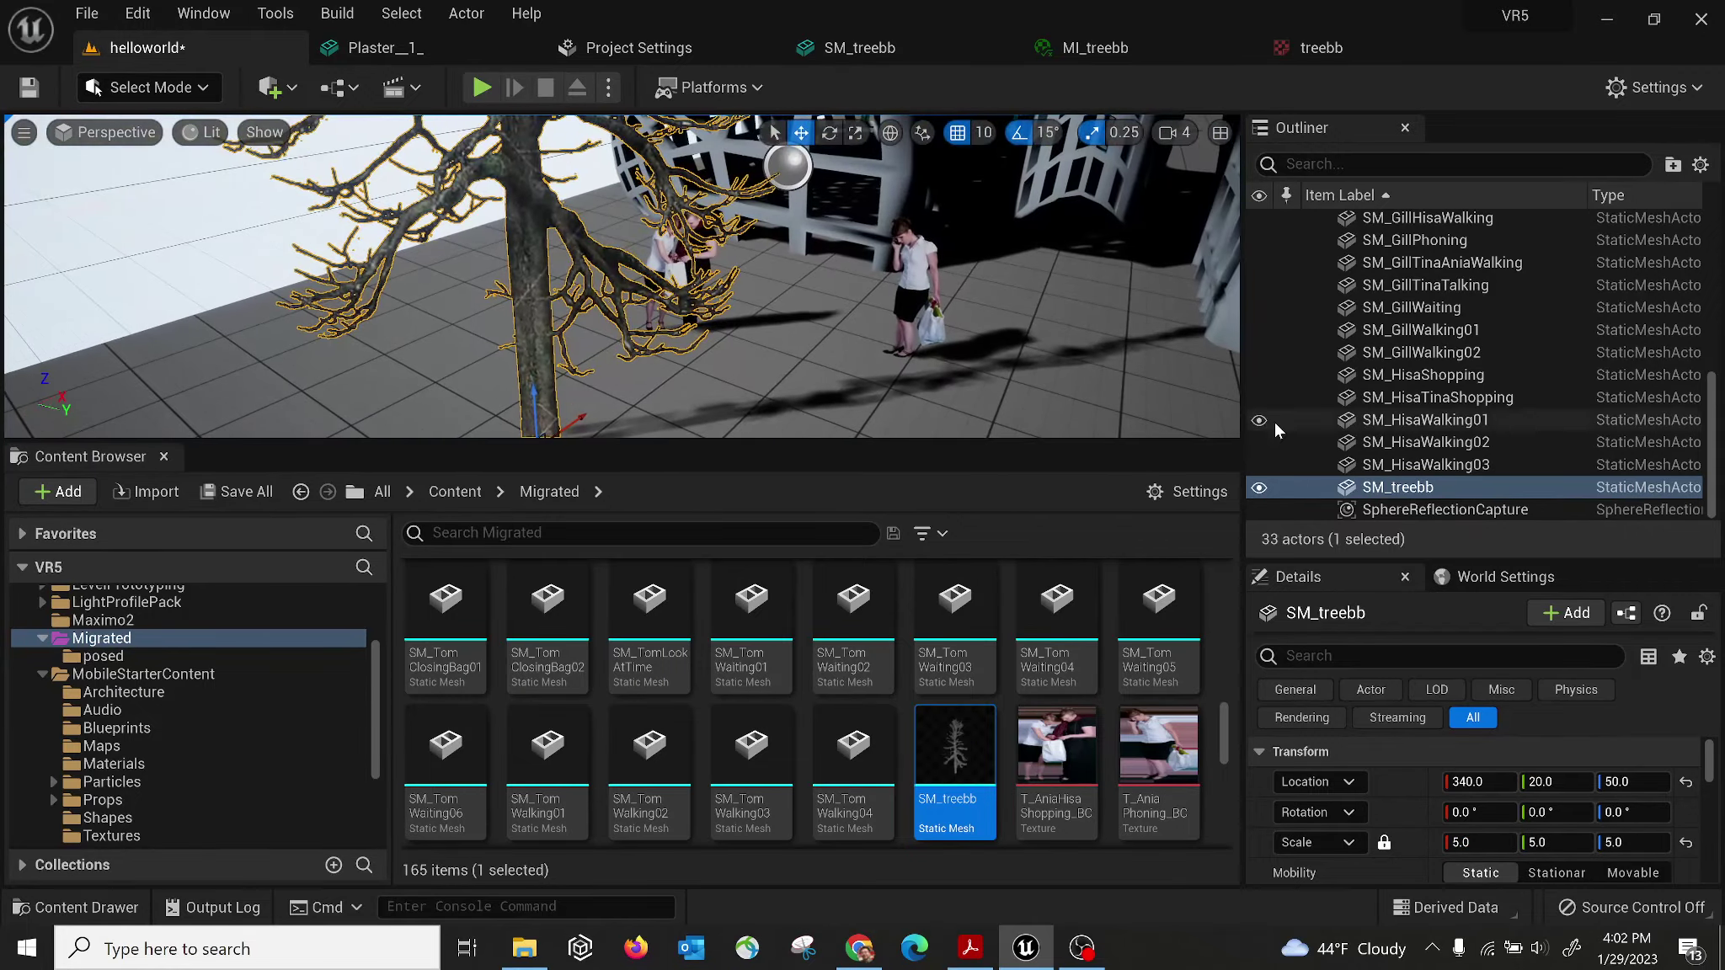
Play-test the level in third person, walking among the people and the tree.
{"action": "left_click", "coordinate": [481, 86]}
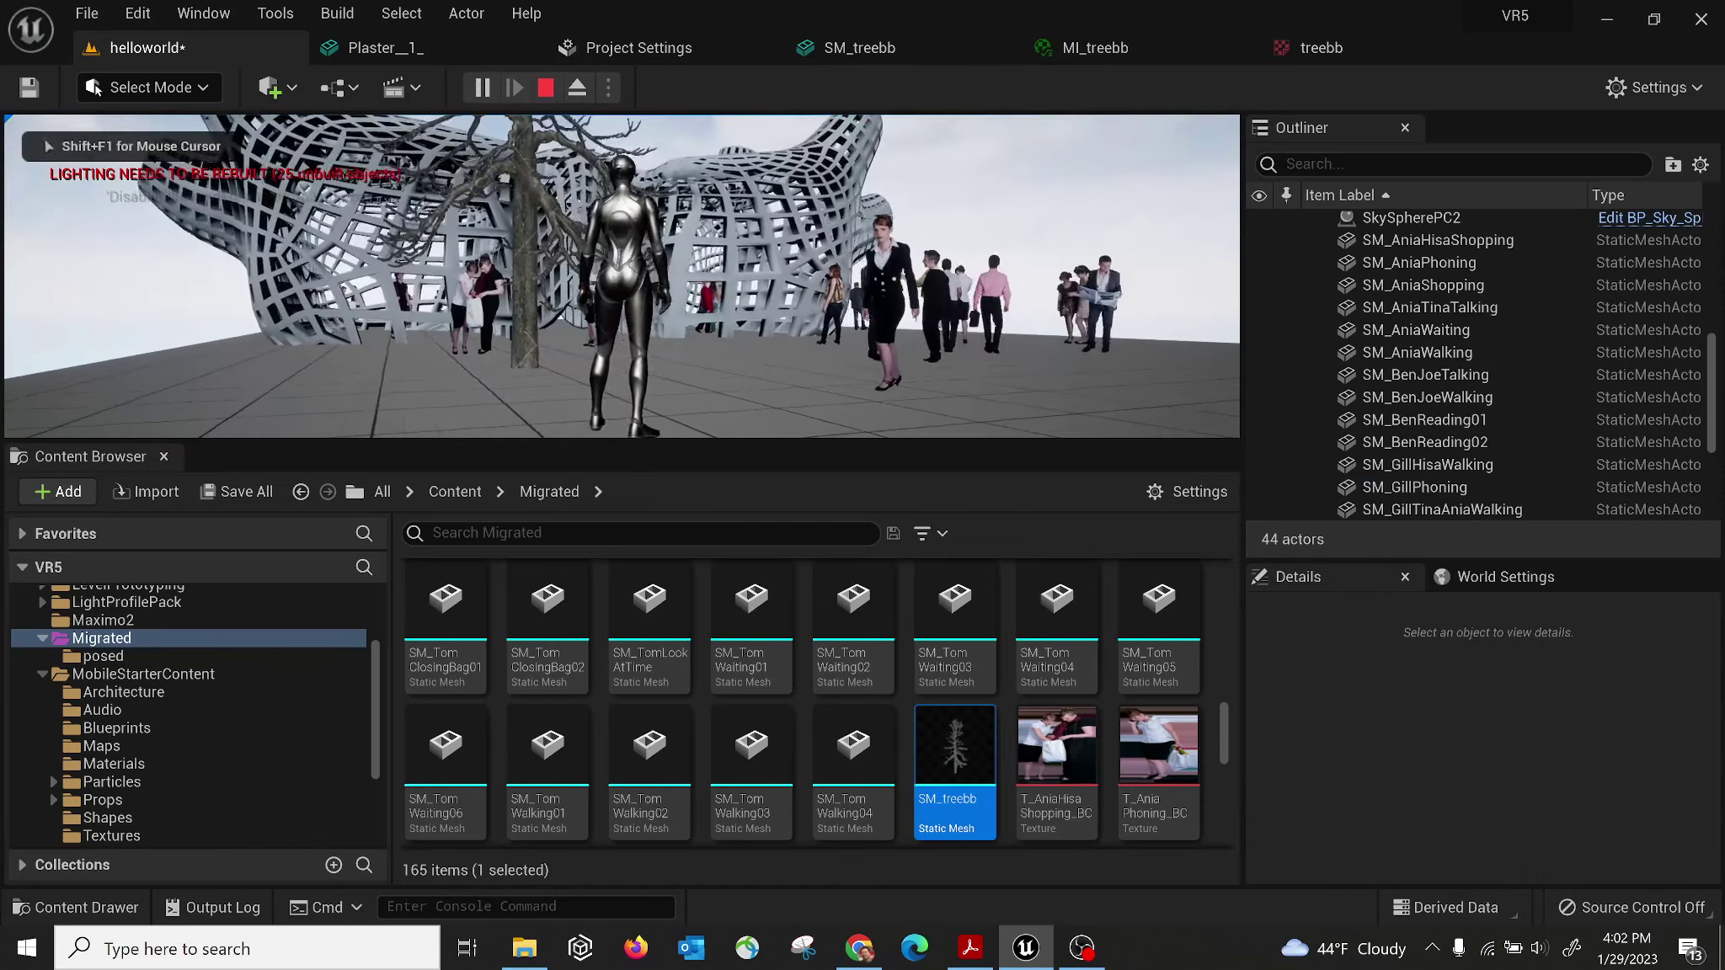
{"action": "key", "text": "w"}
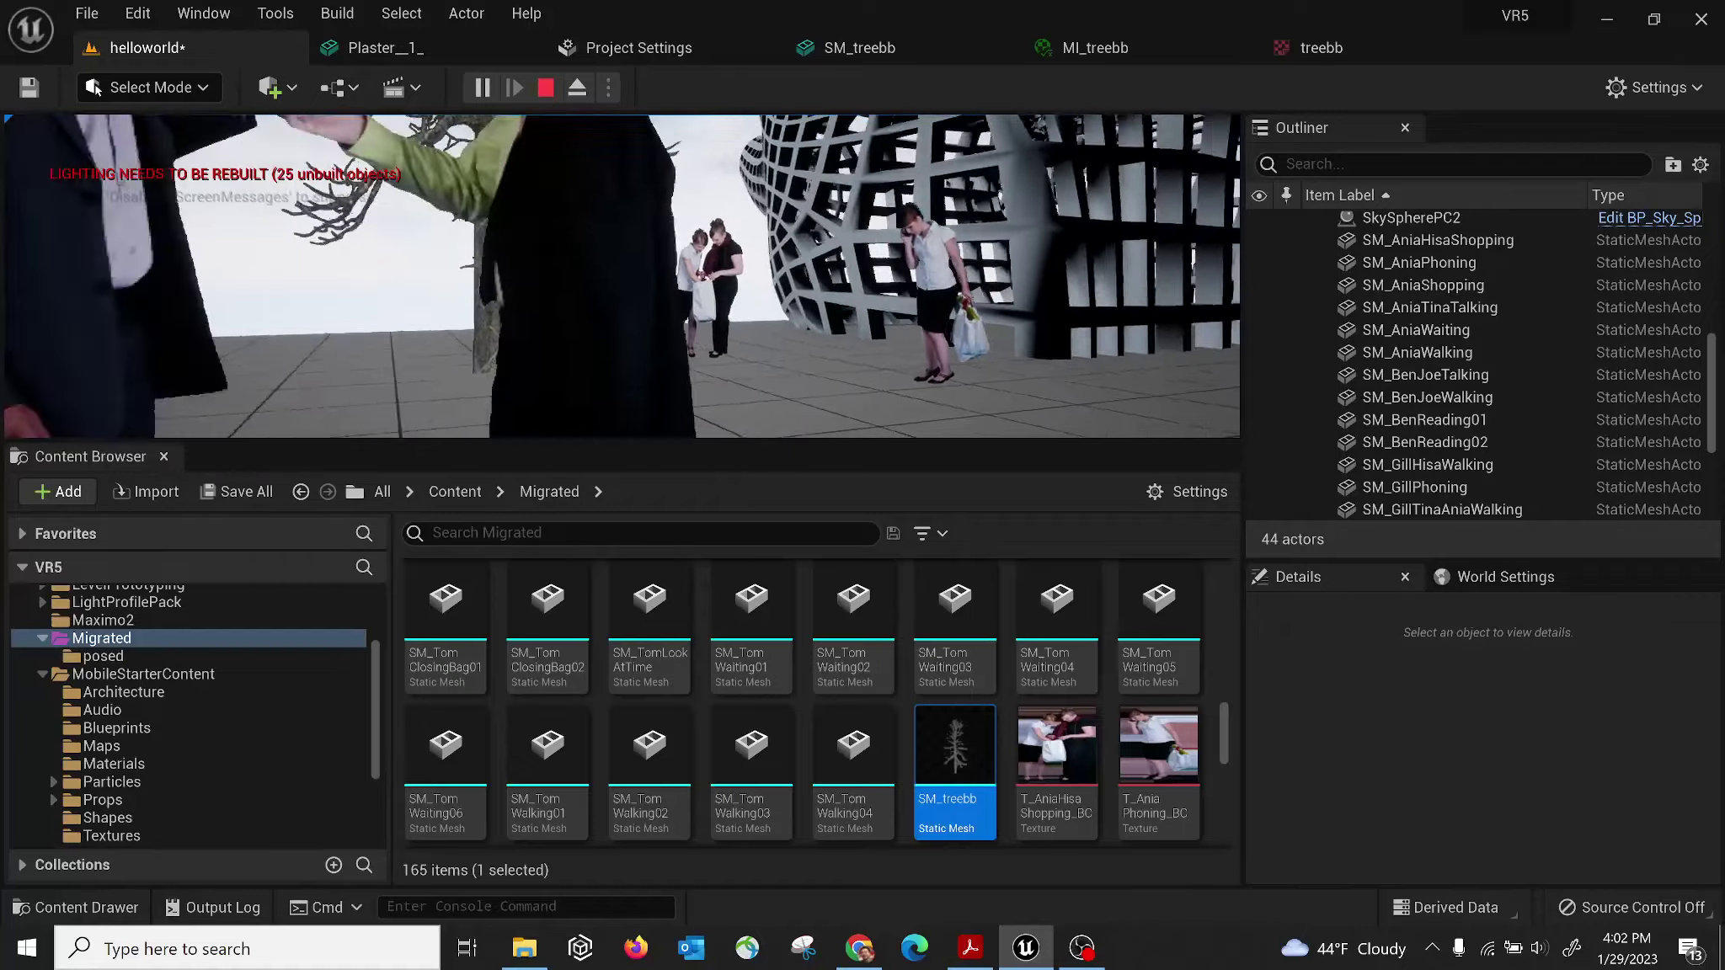
{"action": "key", "text": "Escape"}
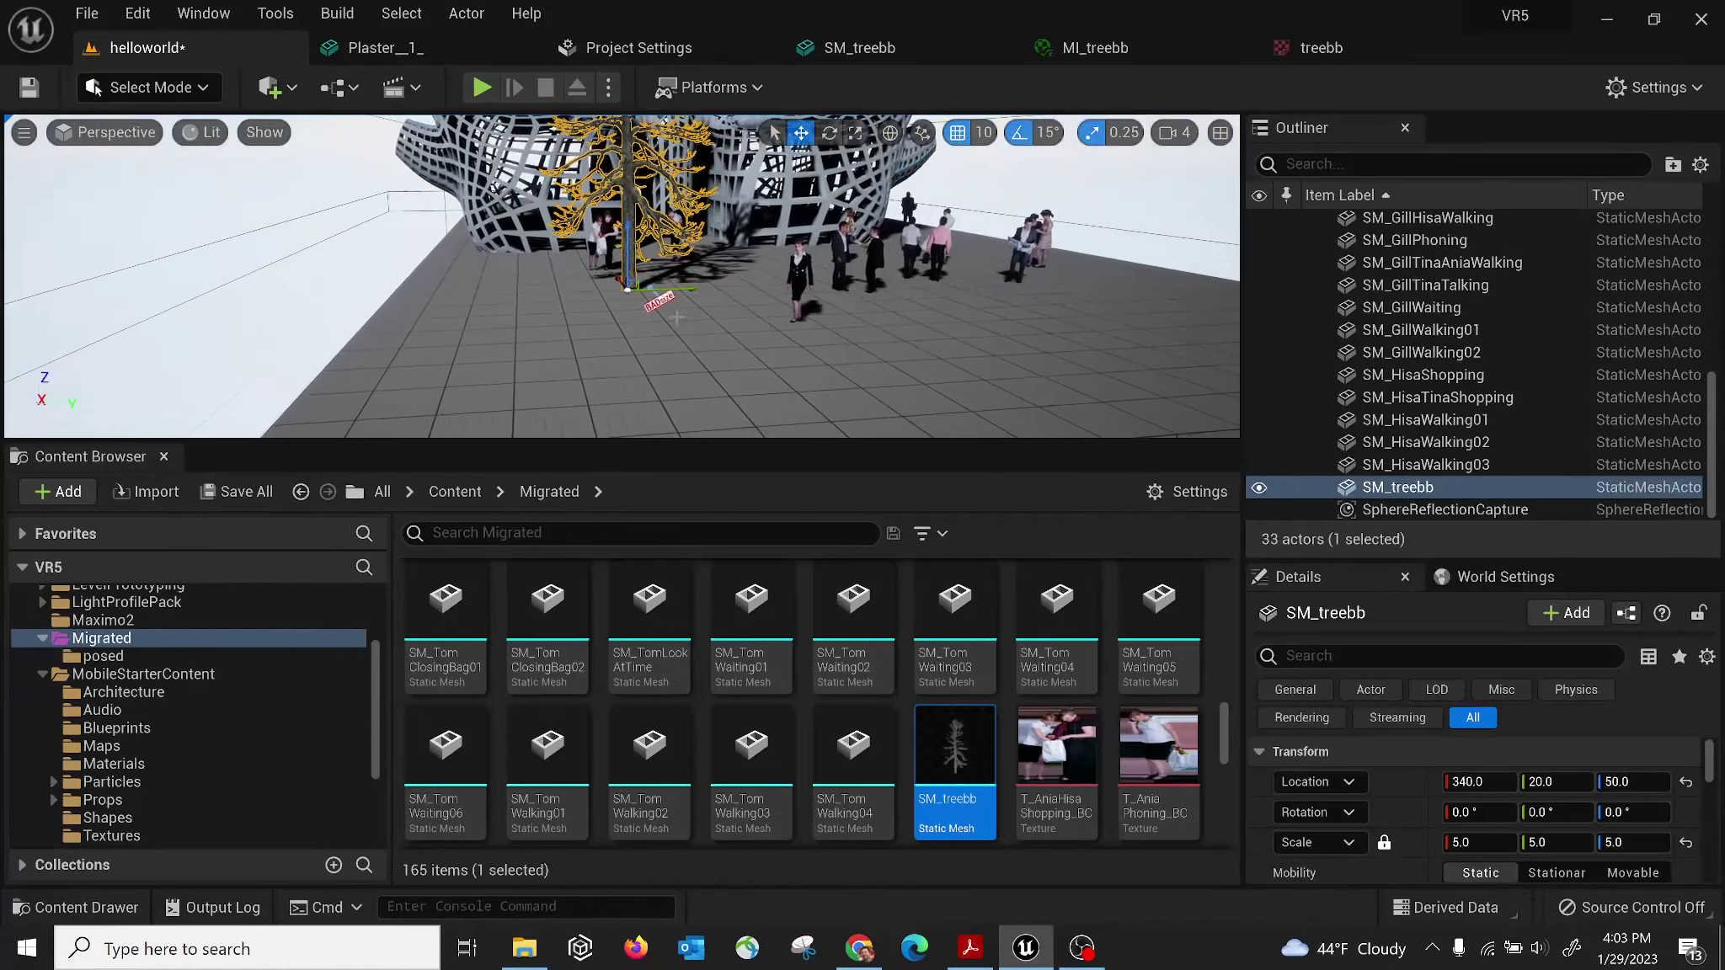
Move the Player Start farther from the tree to X -220 and raise it to about Z 200.25.
{"action": "left_click", "coordinate": [675, 332]}
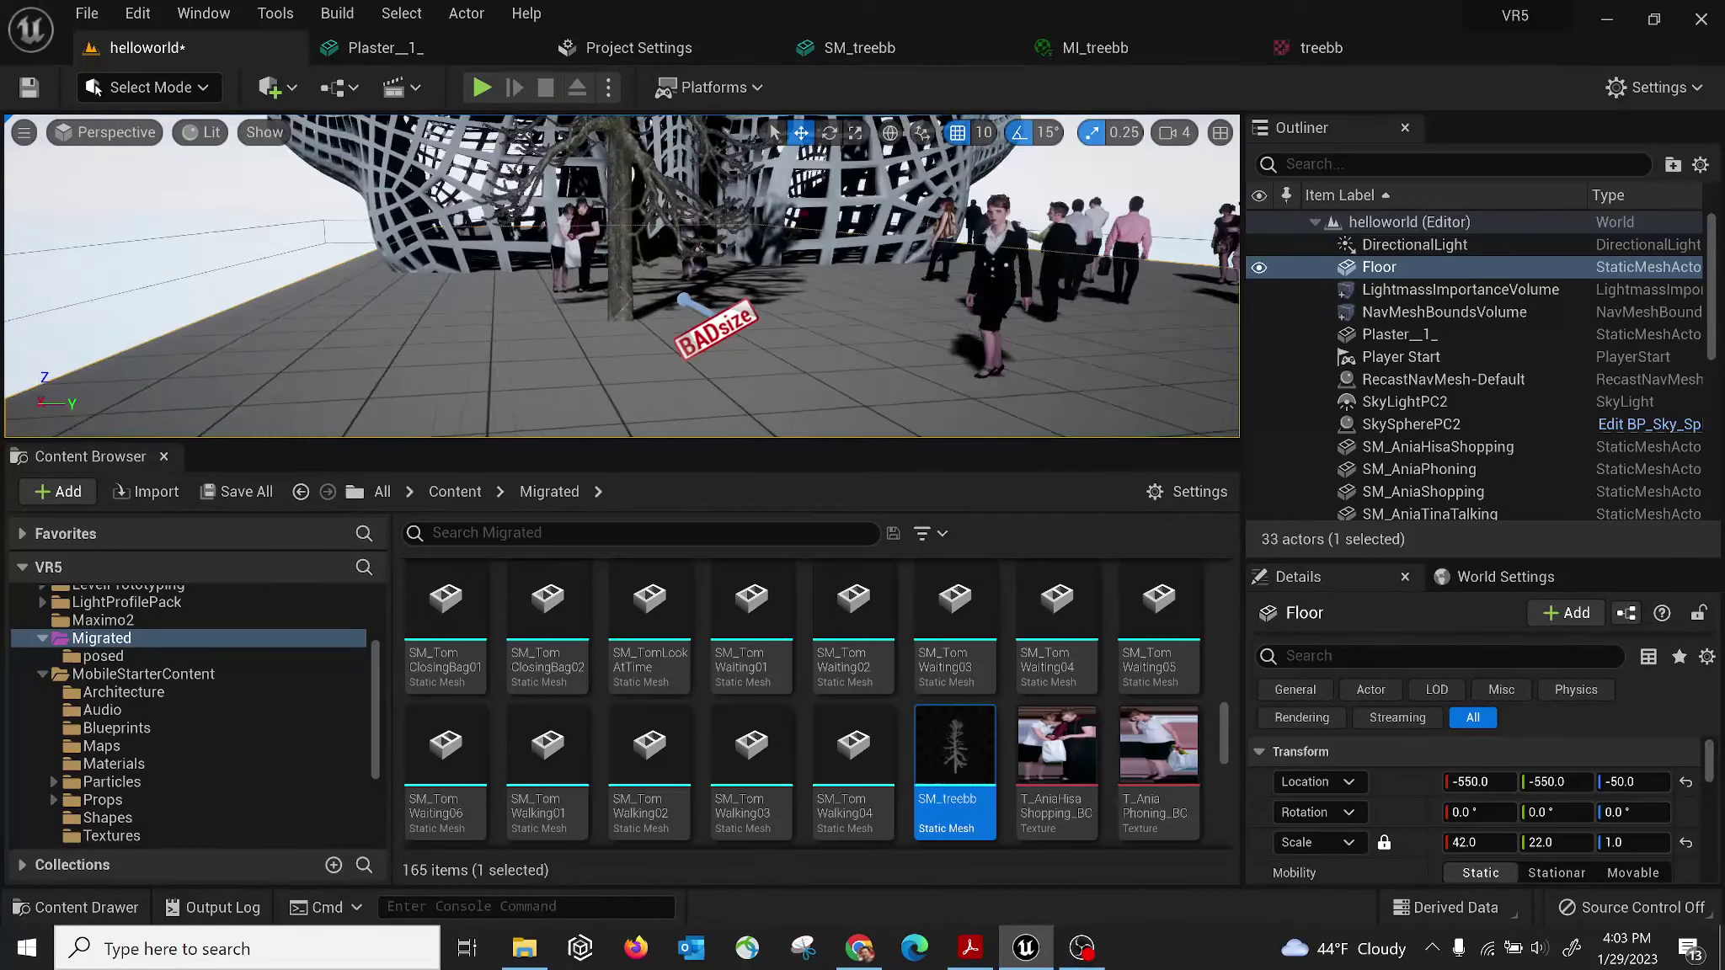
{"action": "left_click", "coordinate": [802, 335]}
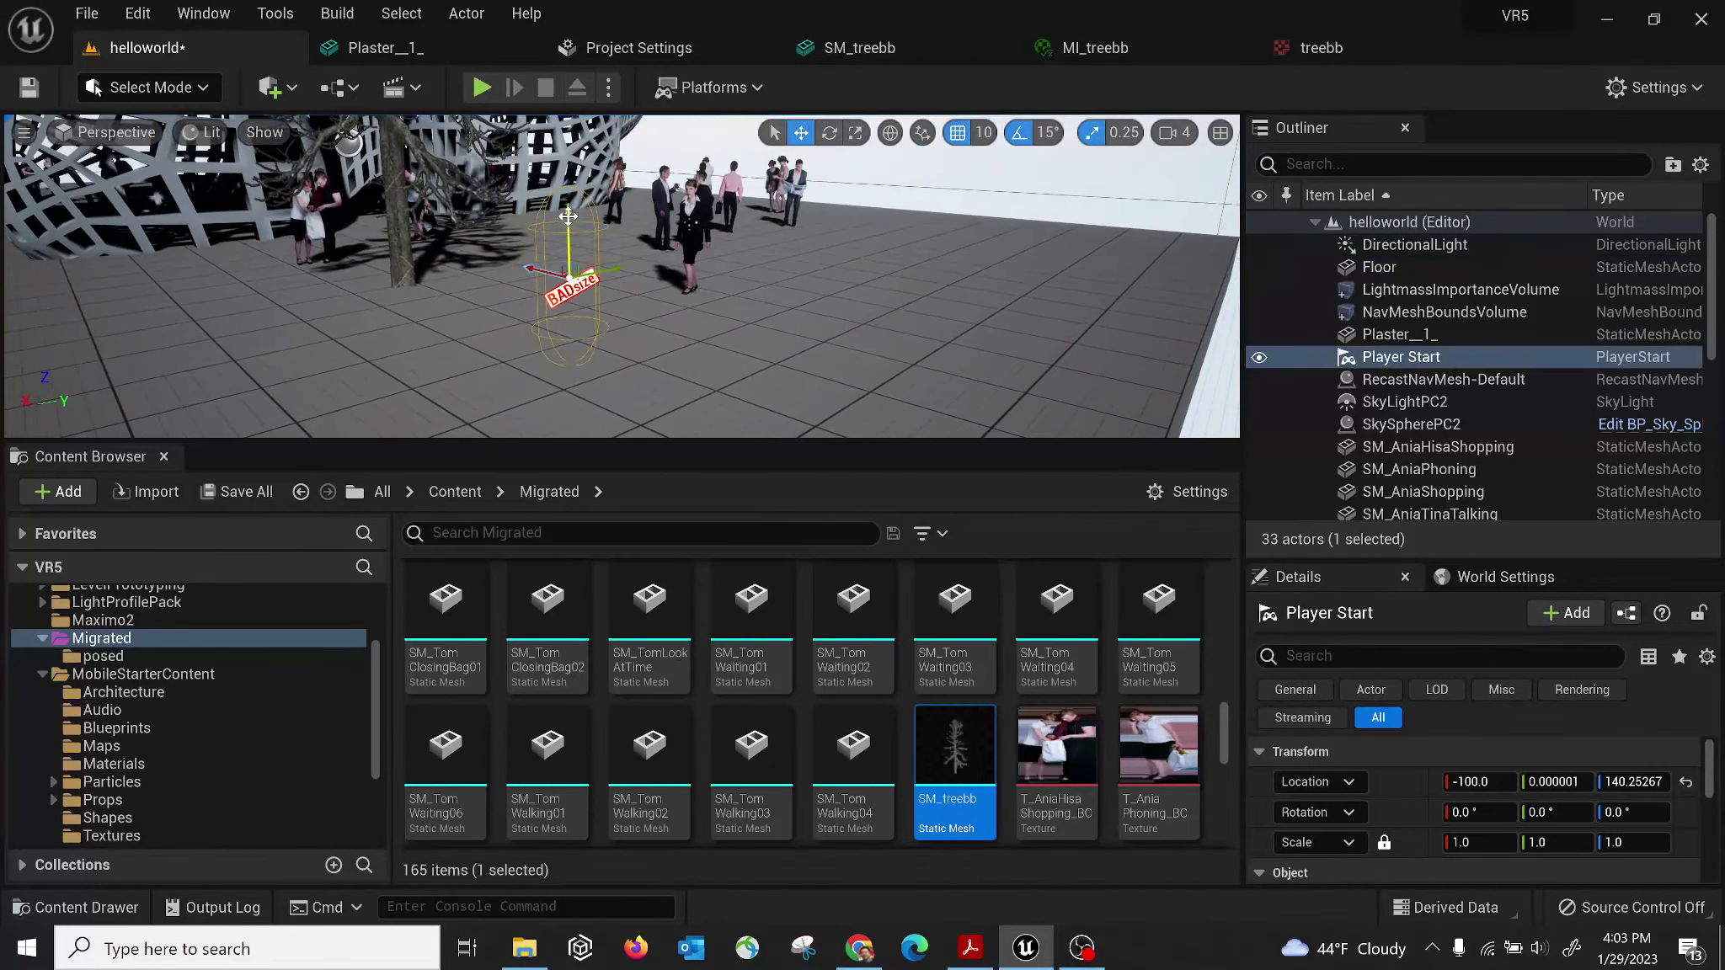
{"action": "right_click_drag", "start_coordinate": [678, 236], "coordinate": [741, 246]}
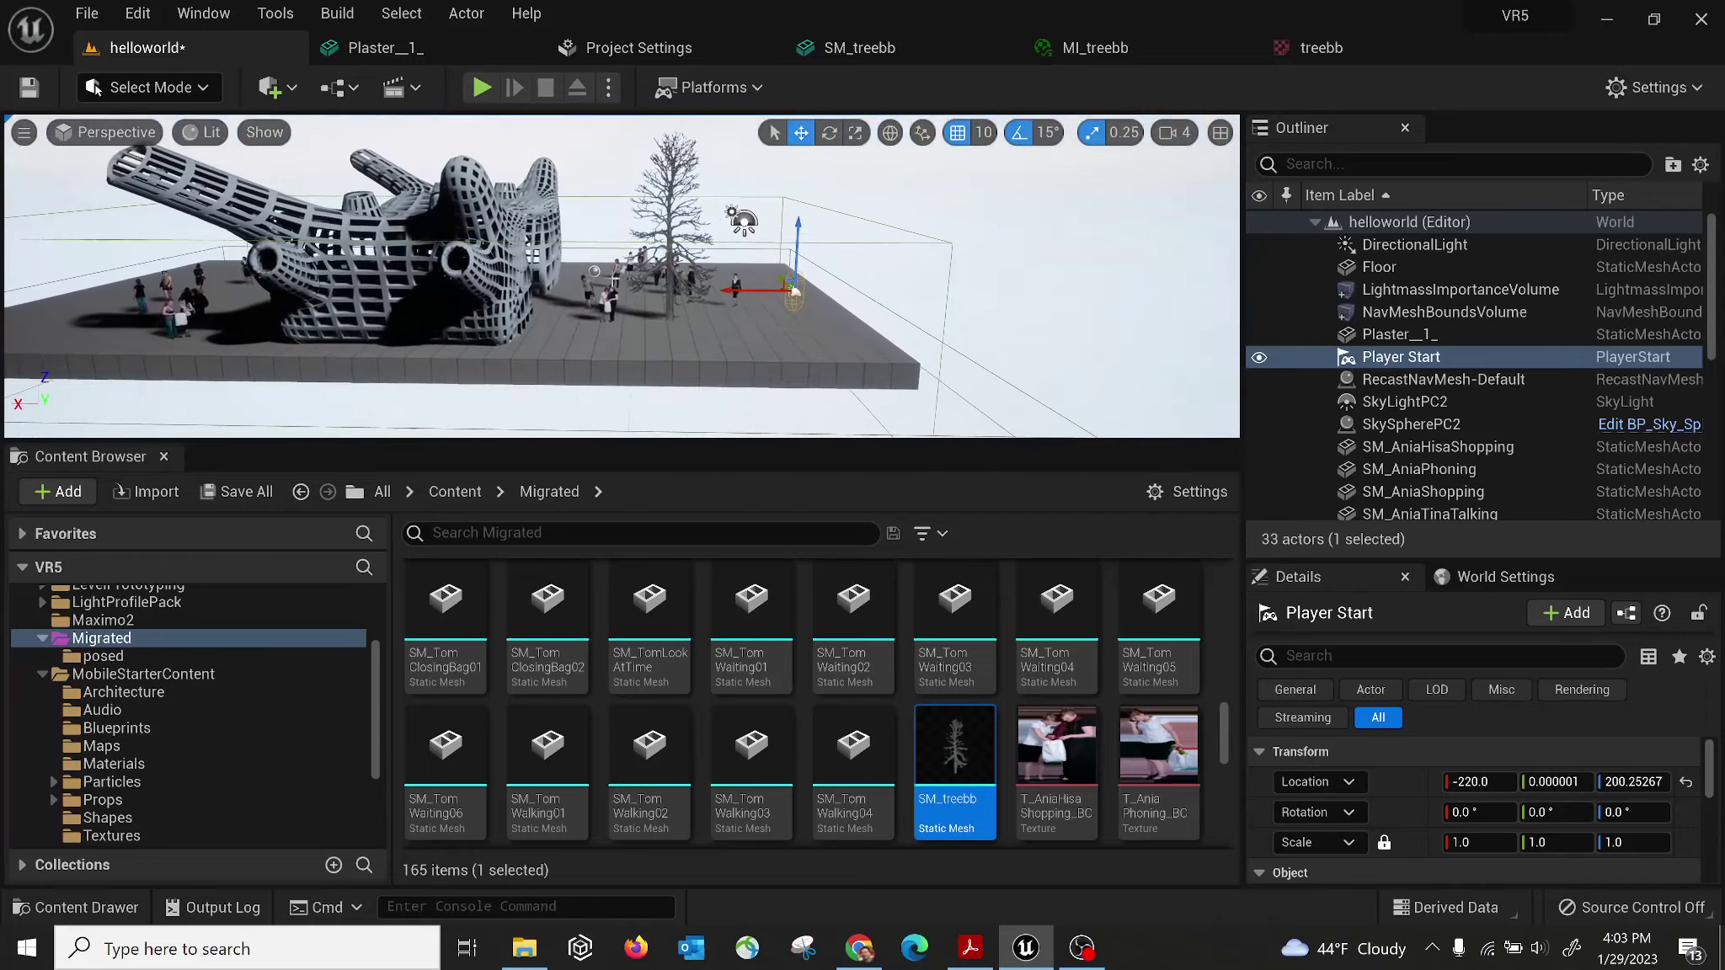
Duplicate the SM_treebb tree five times, spreading the copies over the floor around the structure.
{"action": "left_click", "coordinate": [671, 235]}
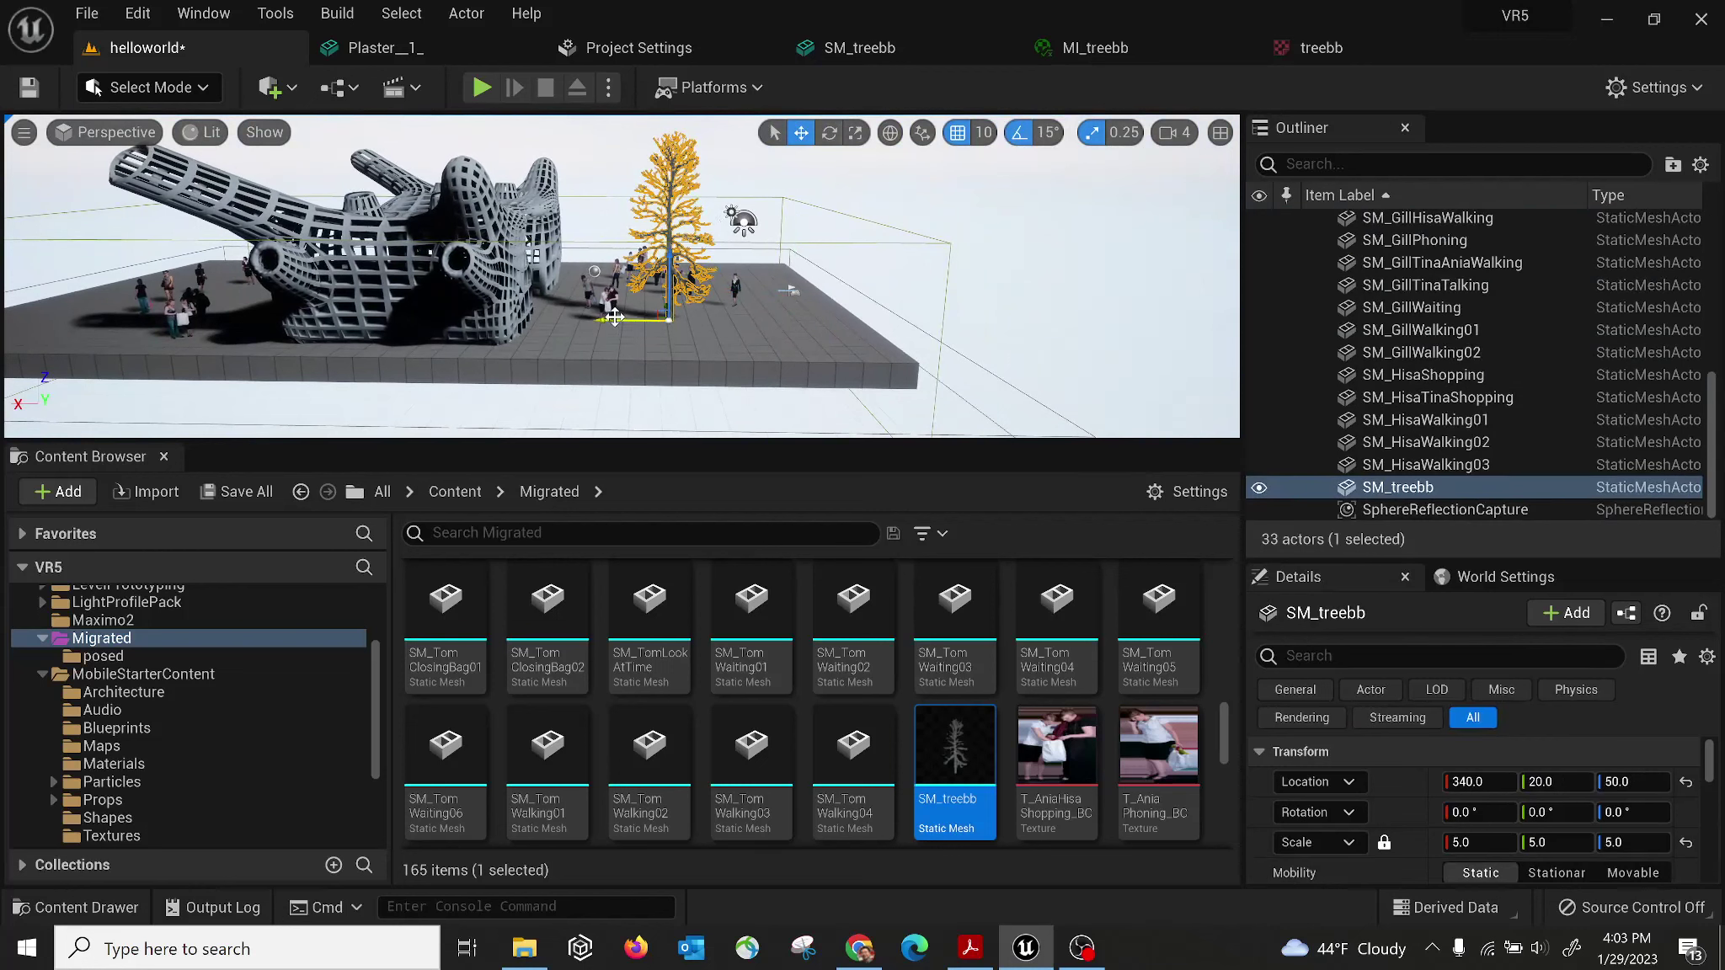
{"action": "left_click_drag", "start_coordinate": [615, 320], "coordinate": [54, 326], "text": "alt"}
{"action": "right_click_drag", "start_coordinate": [252, 295], "coordinate": [206, 289]}
{"action": "key", "text": "w"}
{"action": "left_click_drag", "start_coordinate": [476, 284], "coordinate": [824, 294], "text": "alt"}
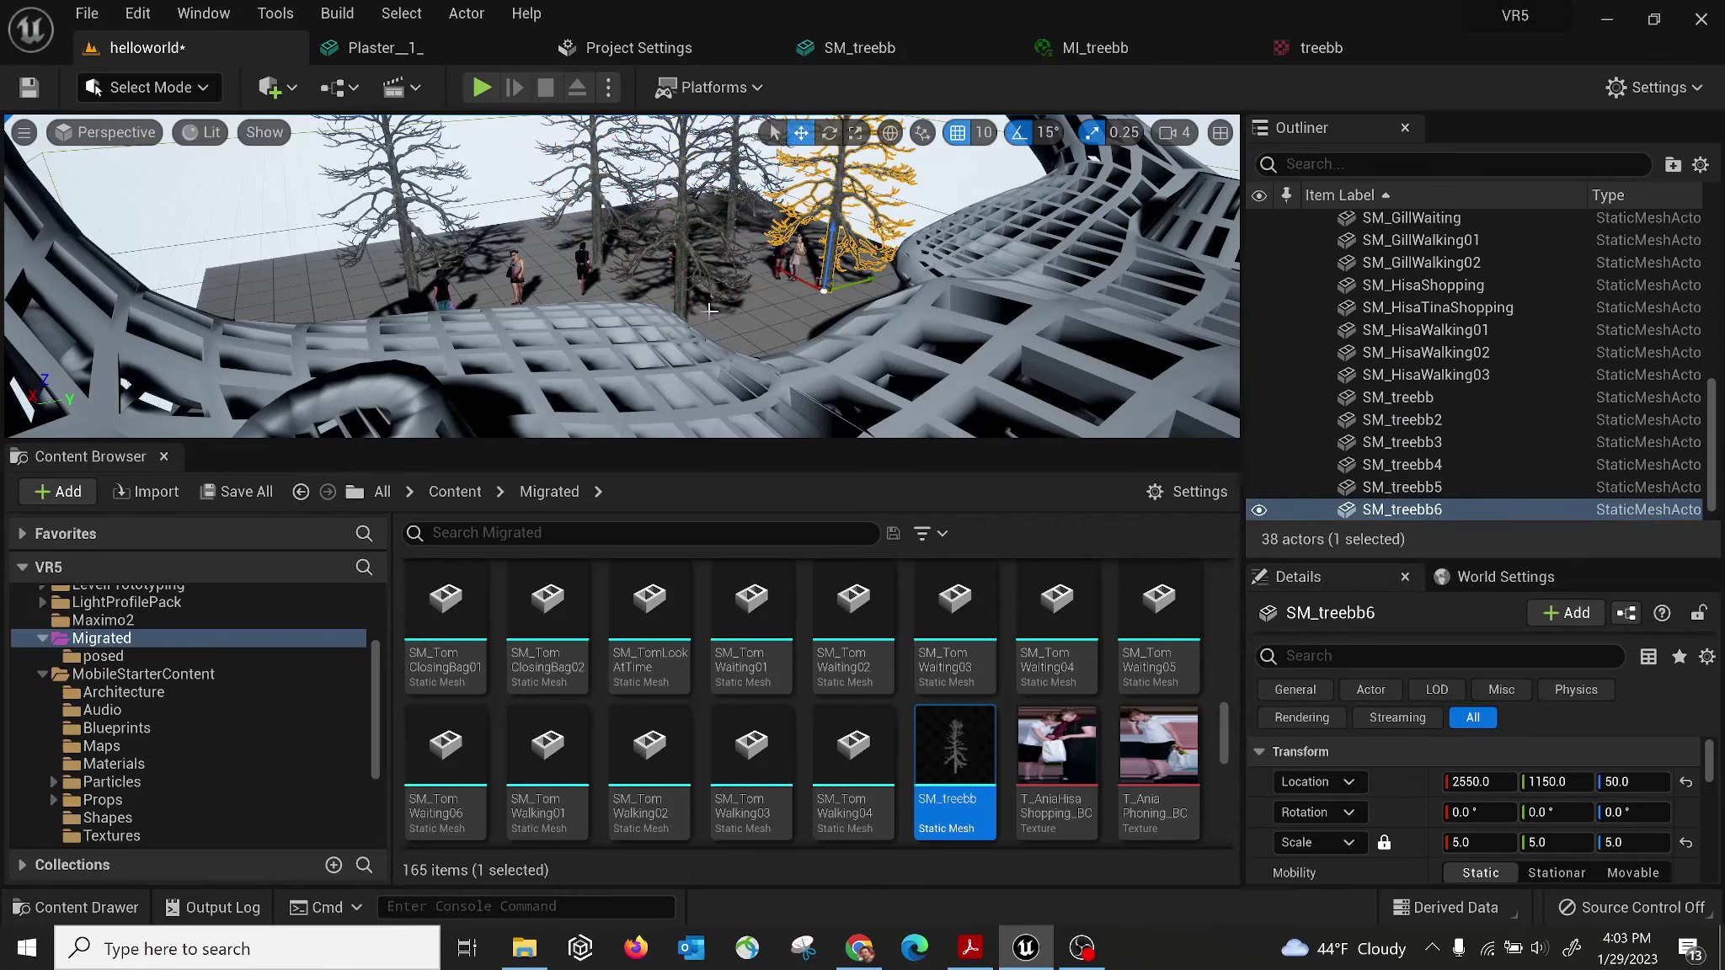
Add three more tree copies, on the opposite side of the structure and near the Player Start.
{"action": "mouse_move", "coordinate": [710, 310]}
{"action": "right_mouse_down"}
{"action": "mouse_move", "coordinate": [729, 314]}
{"action": "mouse_move", "coordinate": [678, 317]}
{"action": "right_mouse_up"}
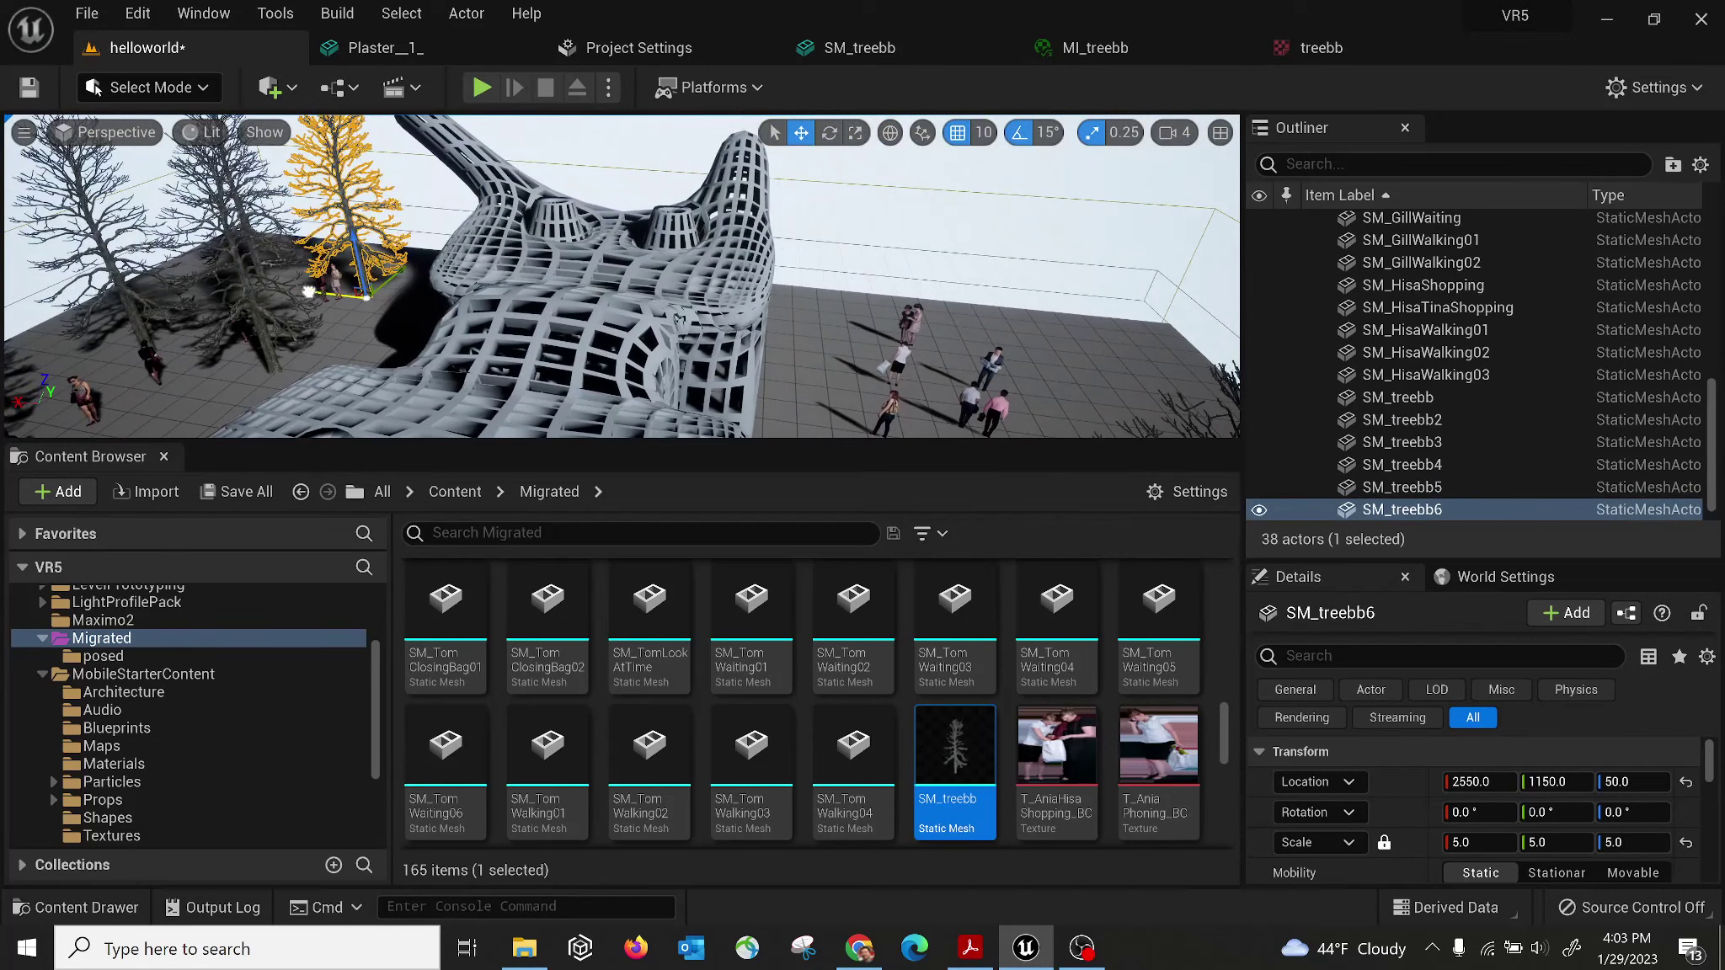
{"action": "left_click_drag", "start_coordinate": [341, 296], "coordinate": [1045, 371], "text": "alt"}
{"action": "right_click_drag", "start_coordinate": [1044, 371], "coordinate": [943, 388]}
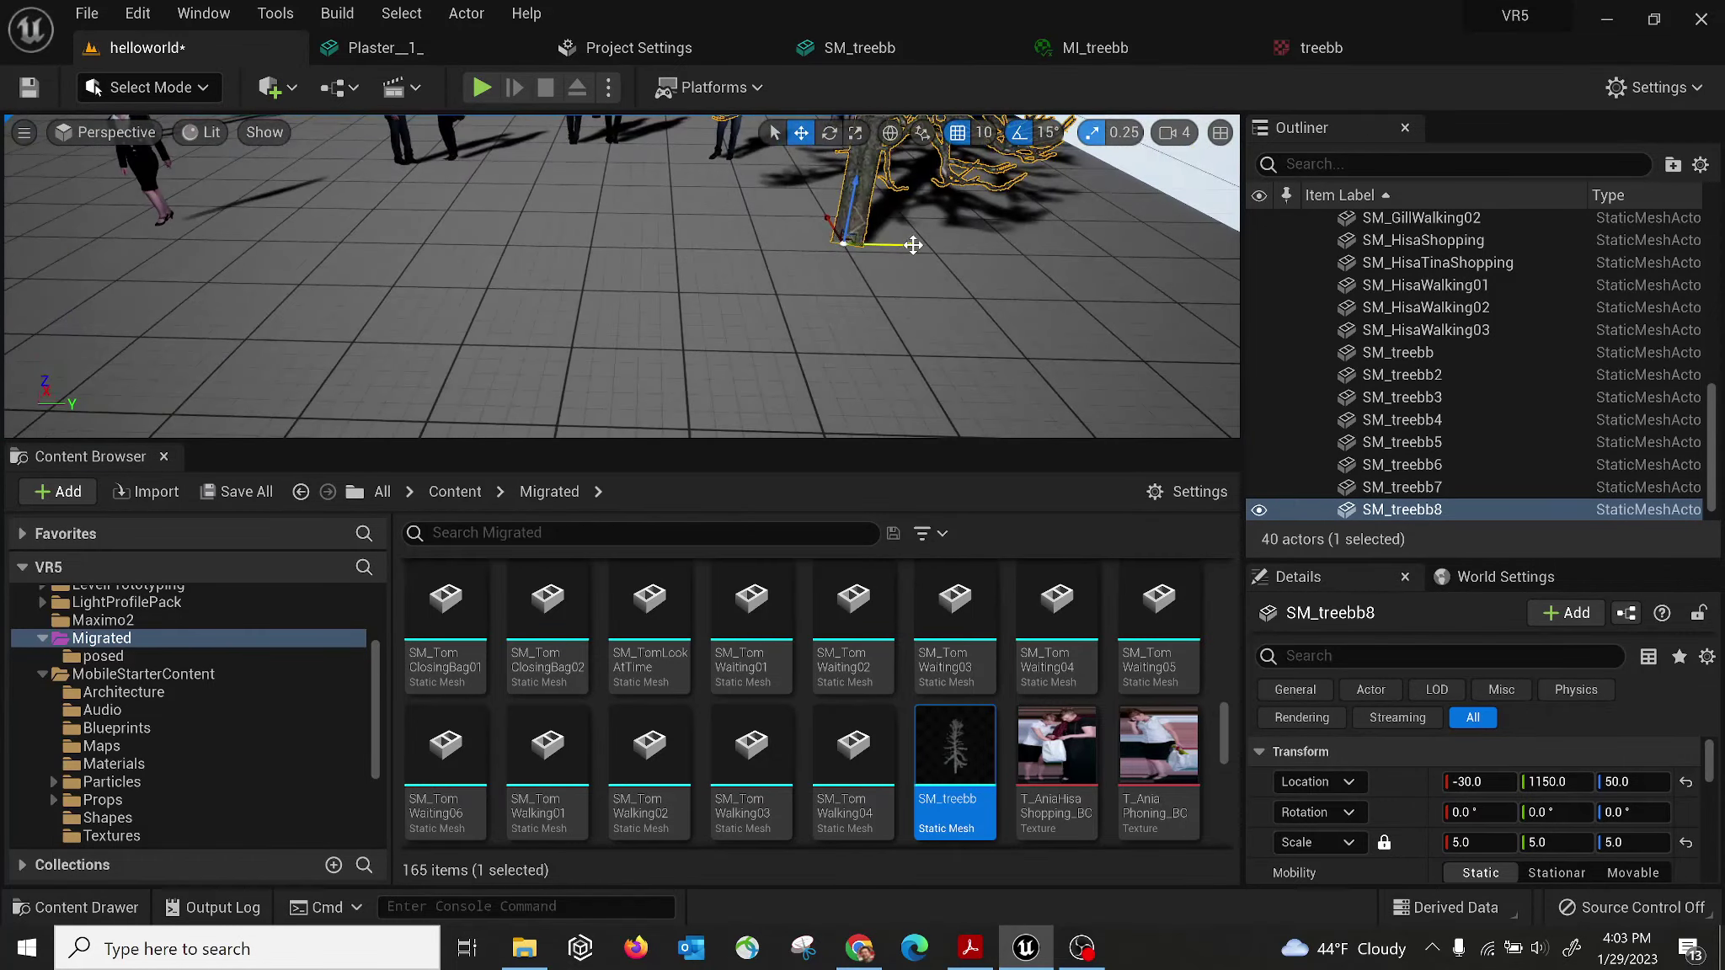
{"action": "left_click_drag", "start_coordinate": [913, 245], "coordinate": [79, 268], "text": "alt"}
{"action": "right_click_drag", "start_coordinate": [54, 255], "coordinate": [56, 221]}
Briefly test-play the level and set the world's GameMode Override to BP_FirstPersonGameMode.
{"action": "left_click", "coordinate": [482, 89]}
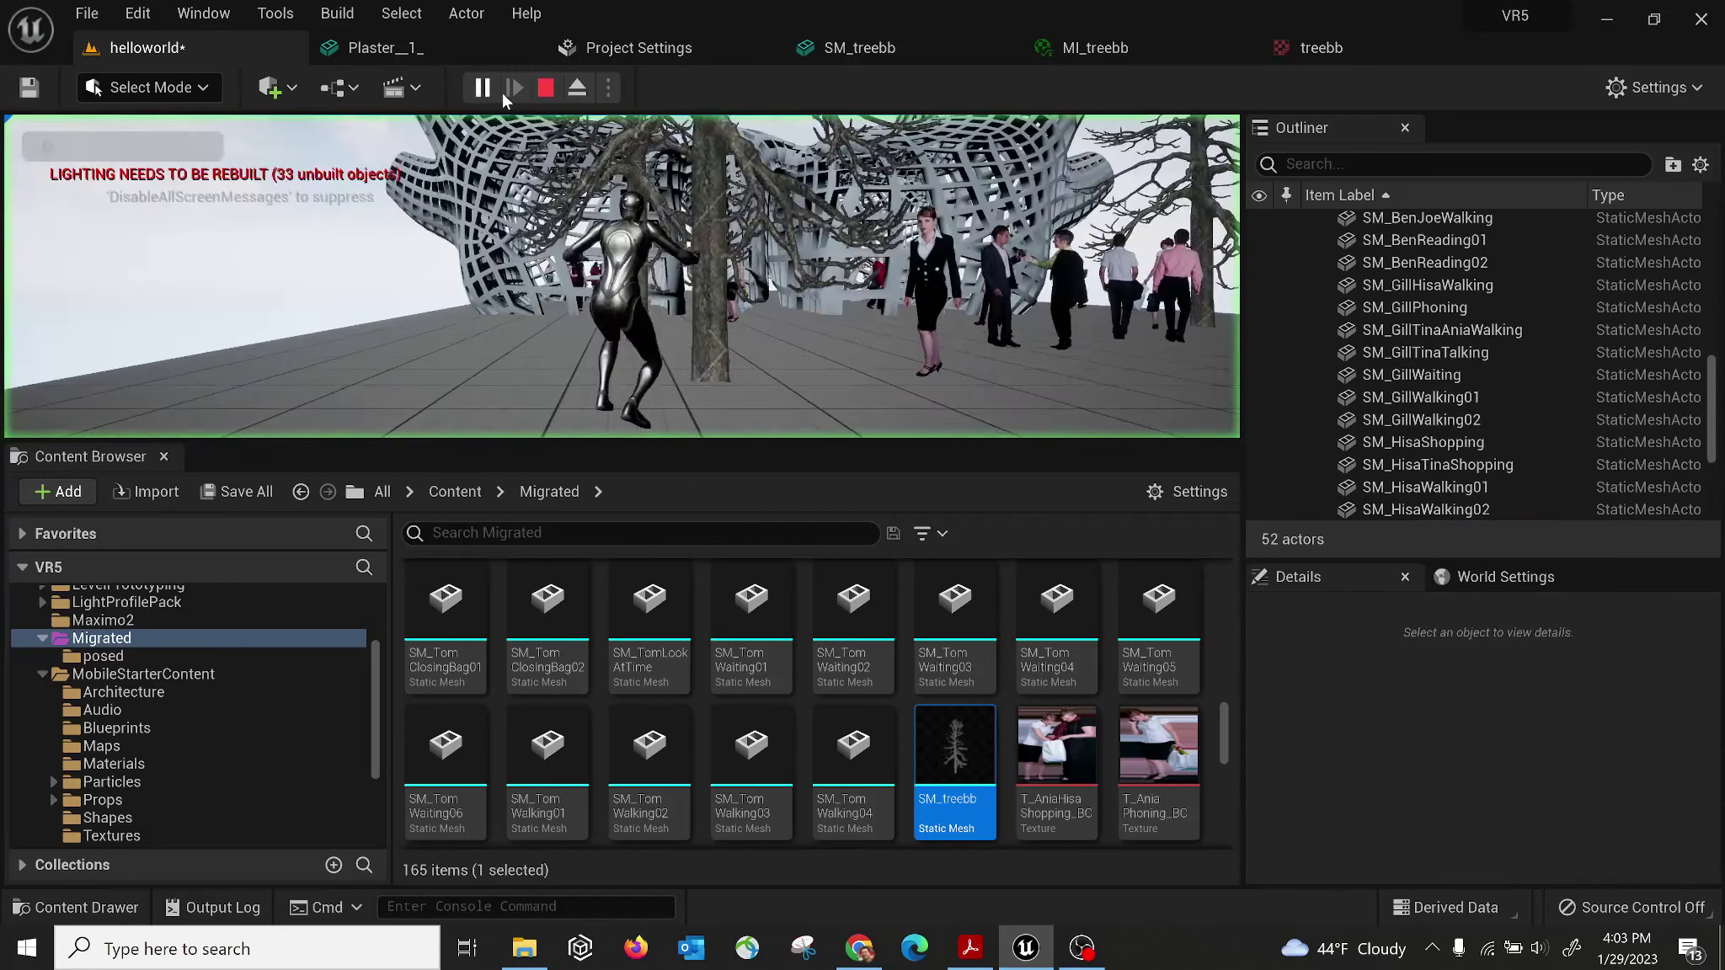
{"action": "key", "text": "Escape"}
{"action": "left_click", "coordinate": [1507, 578]}
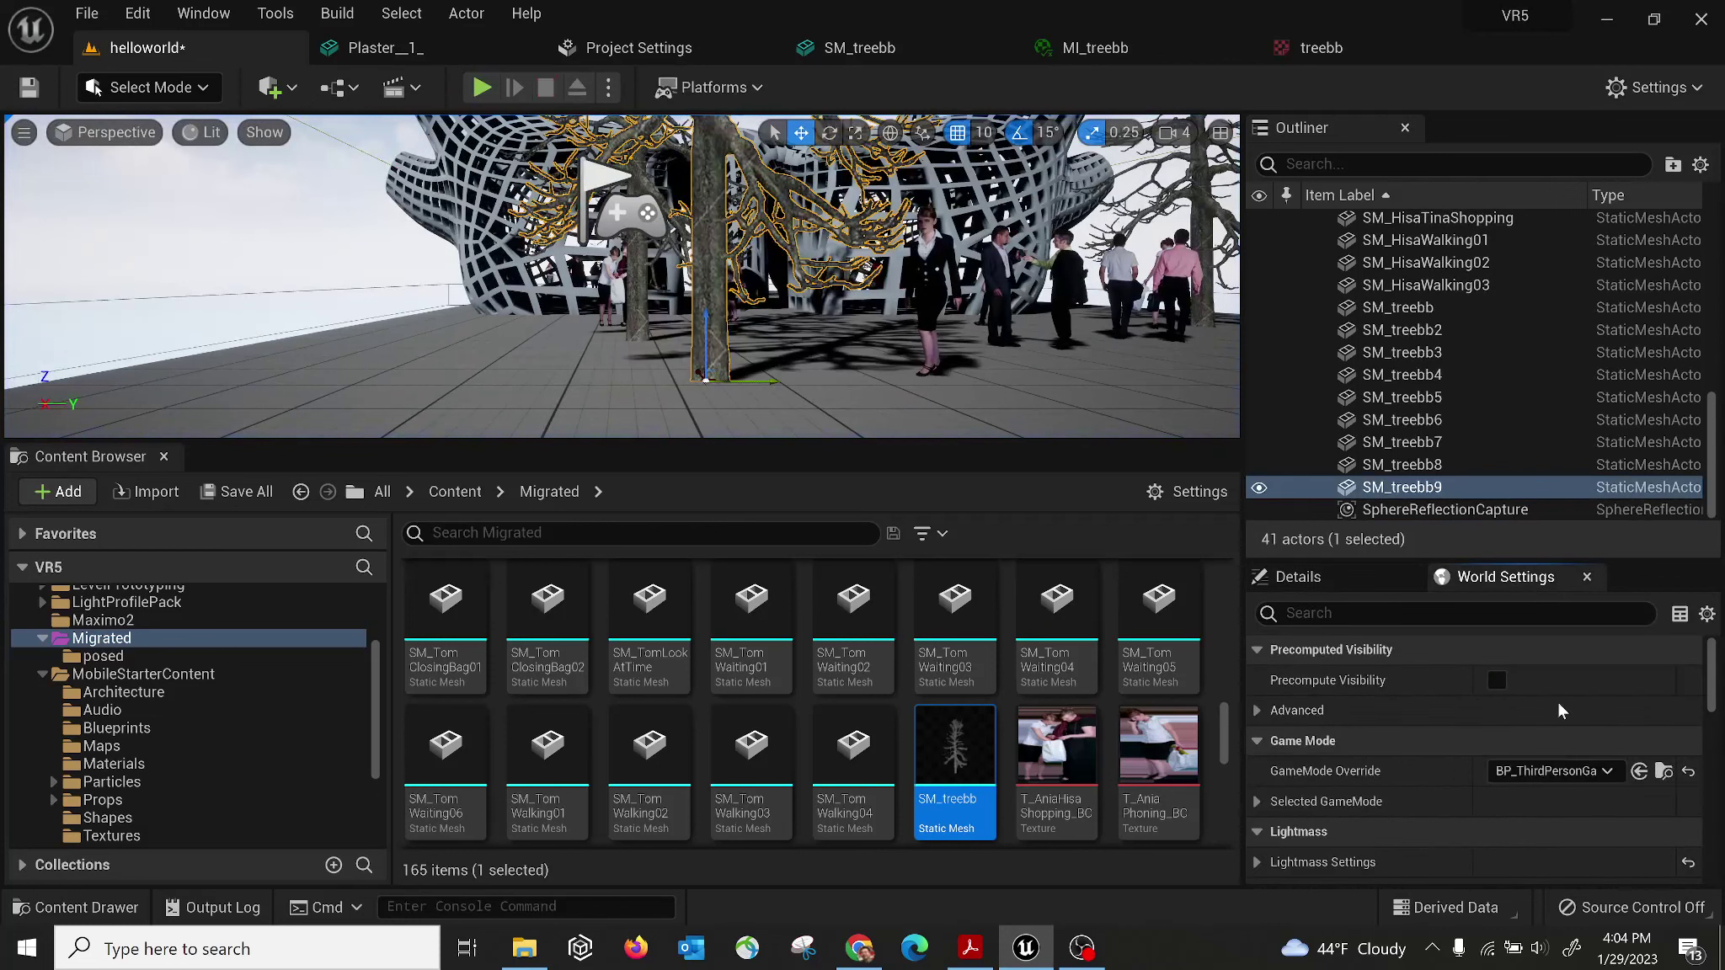
{"action": "left_click", "coordinate": [1552, 770]}
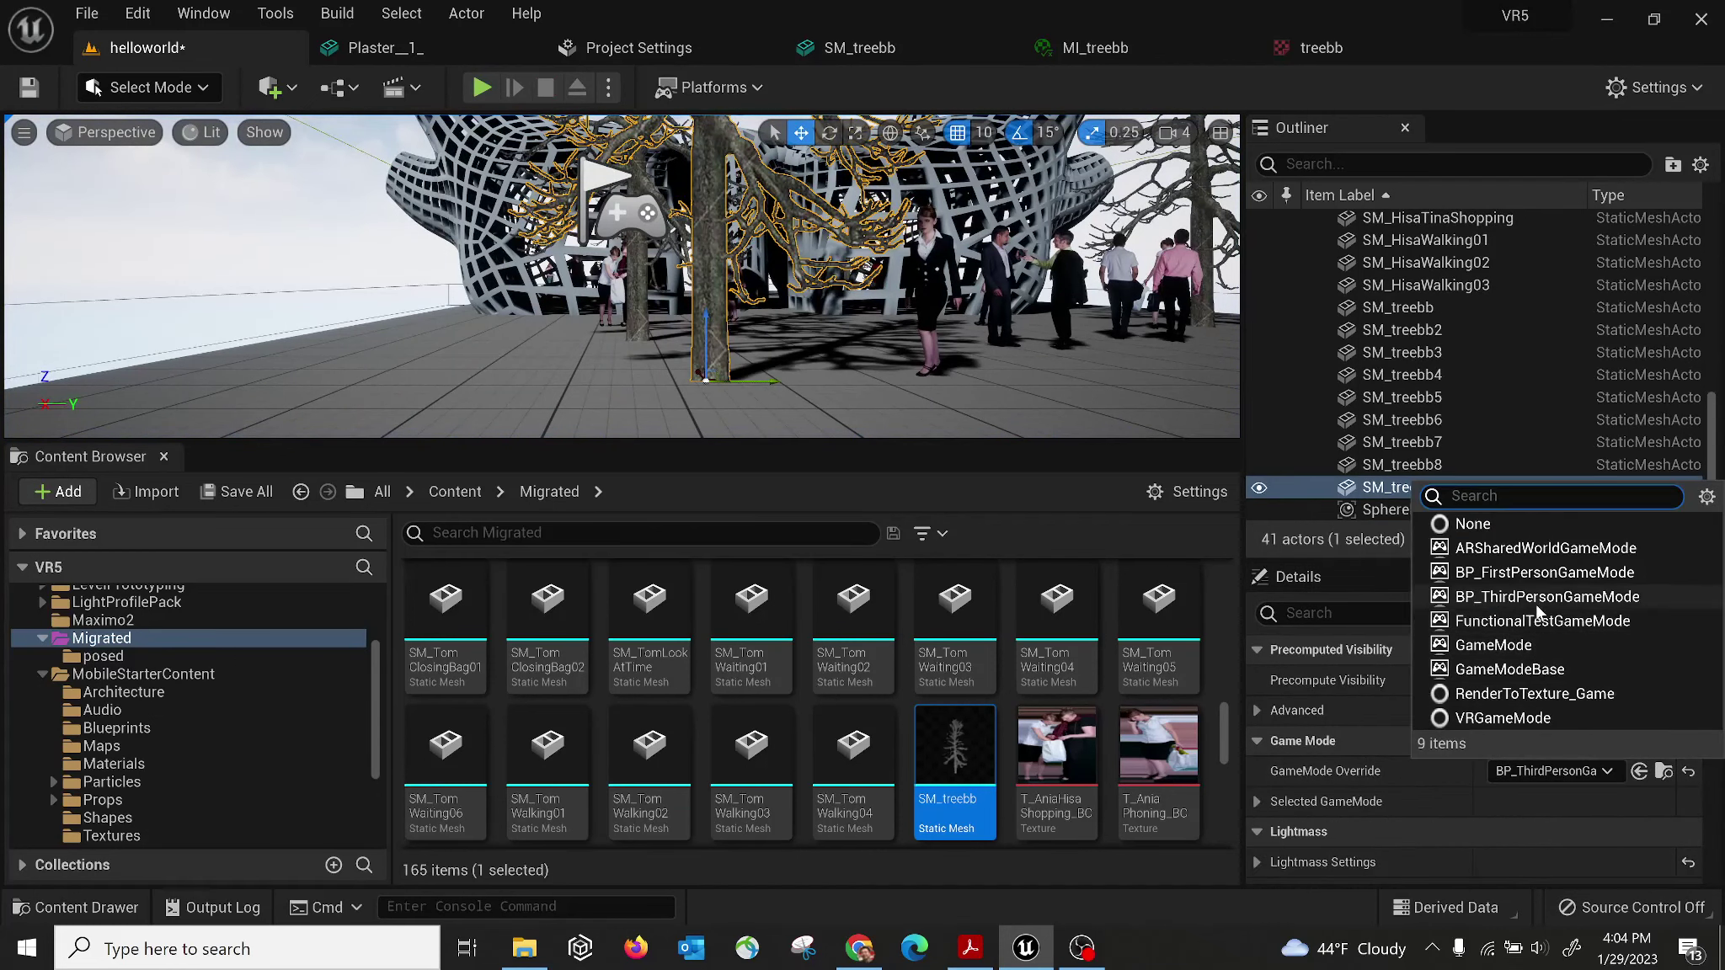
{"action": "left_click", "coordinate": [1538, 574]}
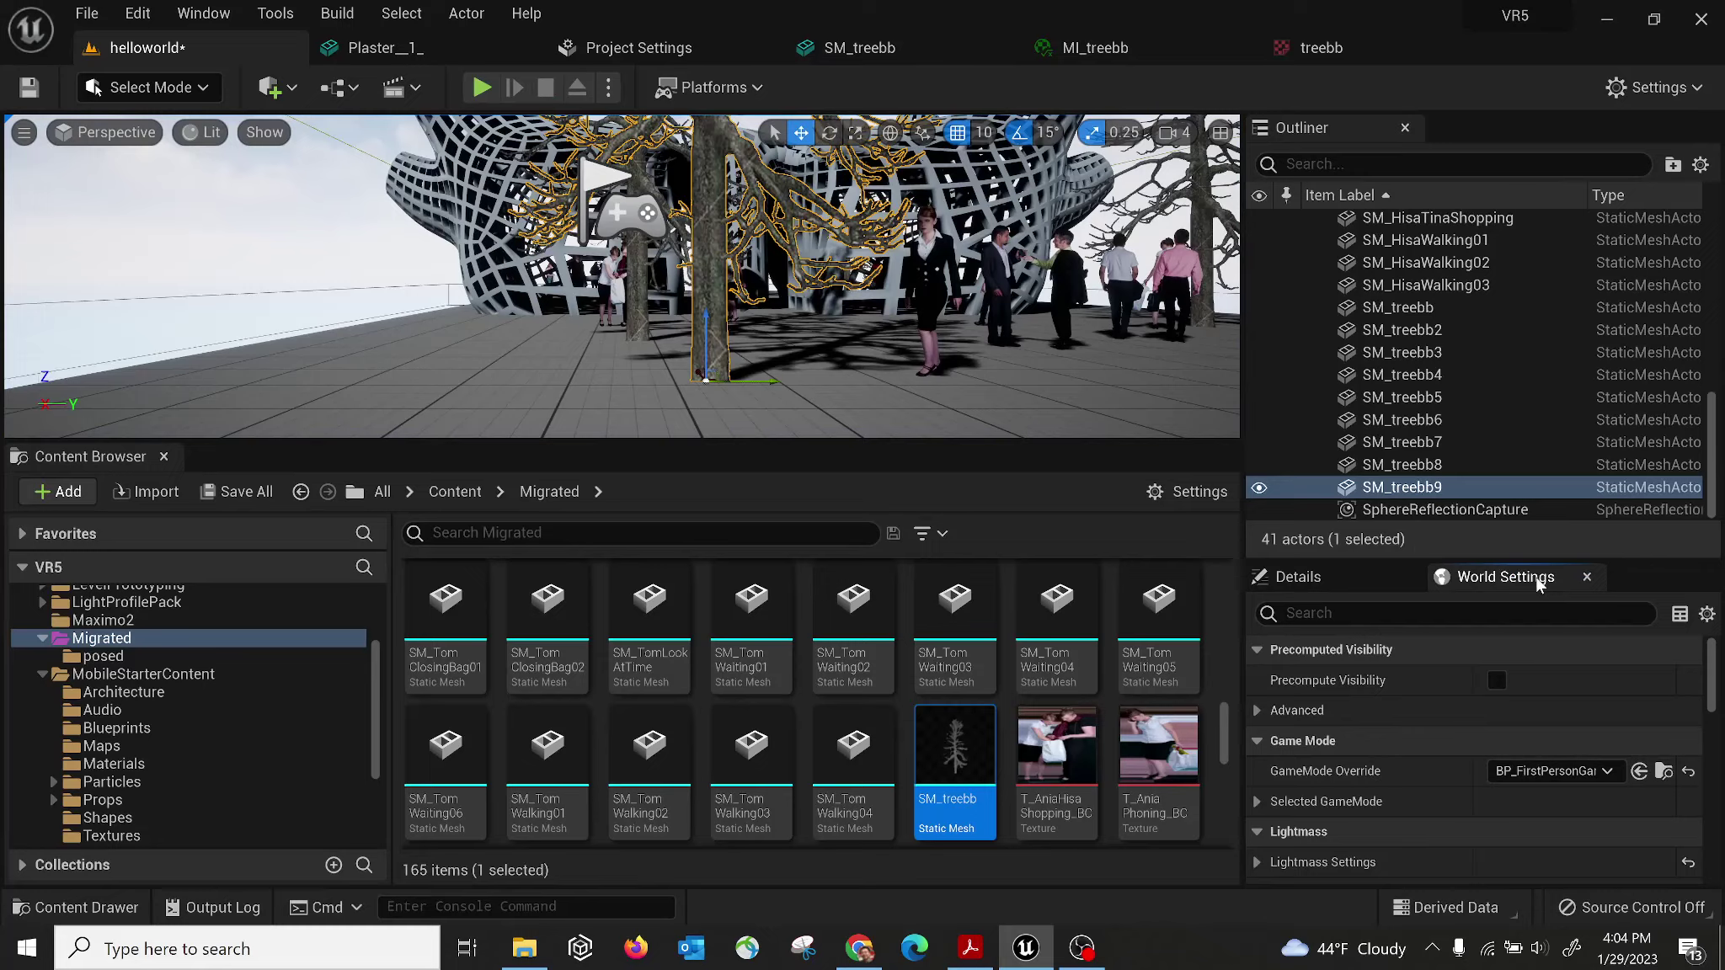
Play-test the level in first person, walking past the trees and people toward the lattice structure.
{"action": "left_click", "coordinate": [480, 87]}
{"action": "key", "text": "w"}
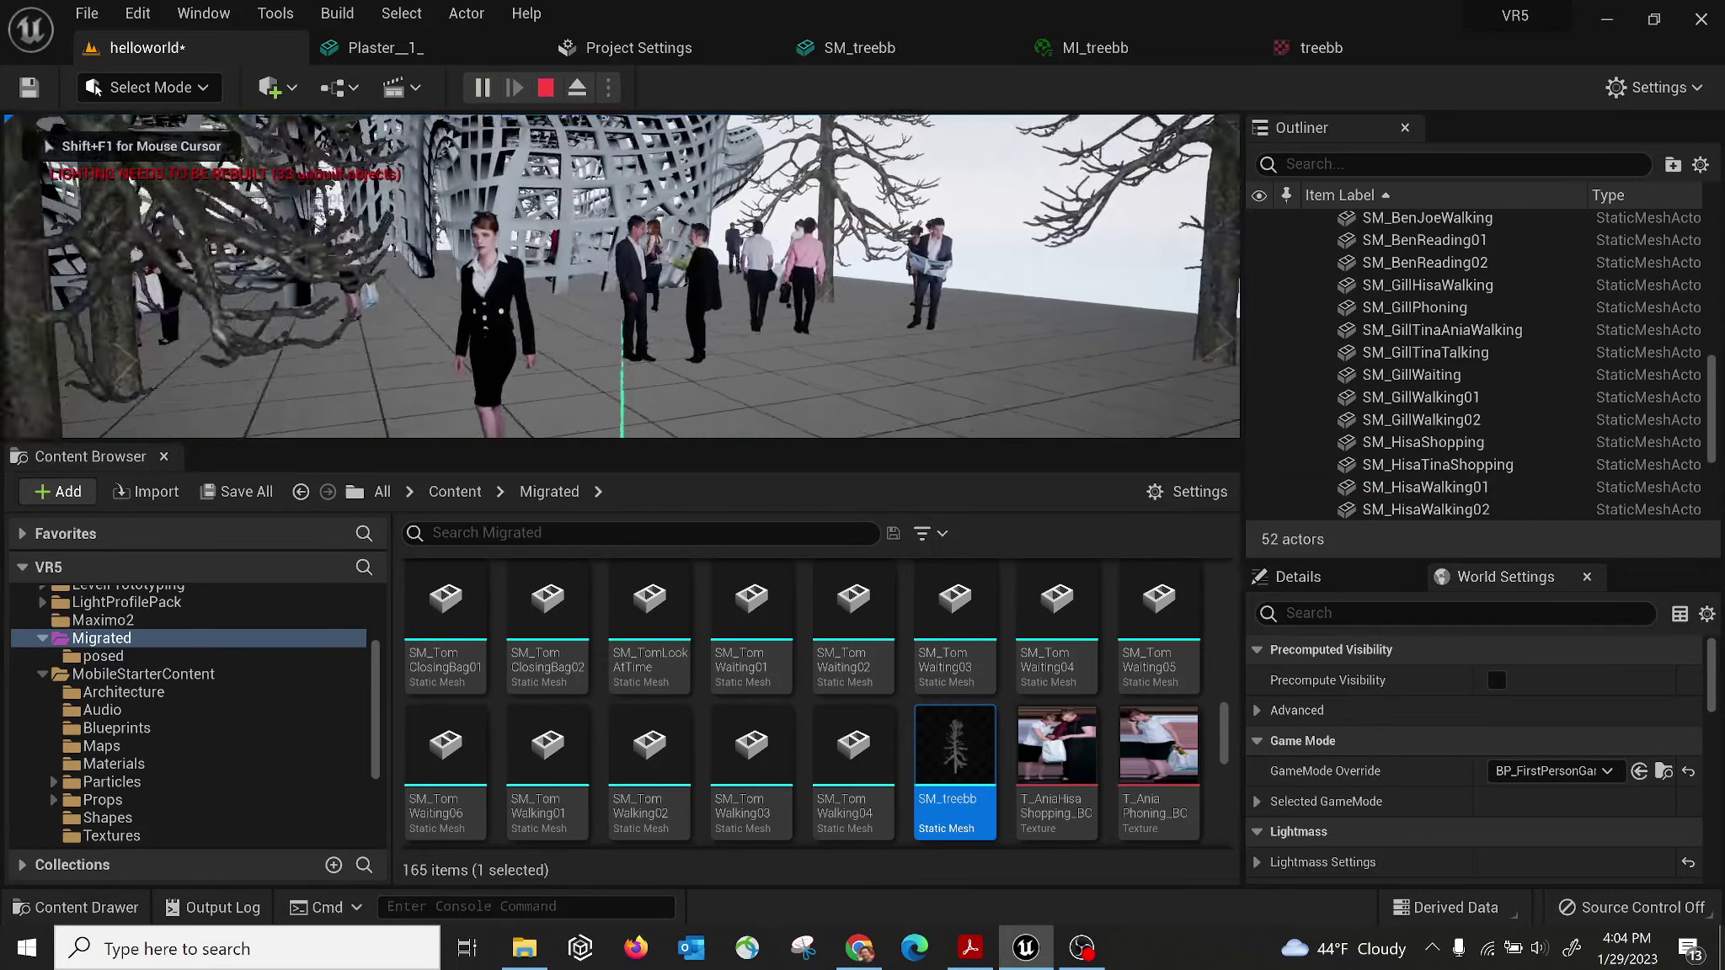
{"action": "key", "text": "w"}
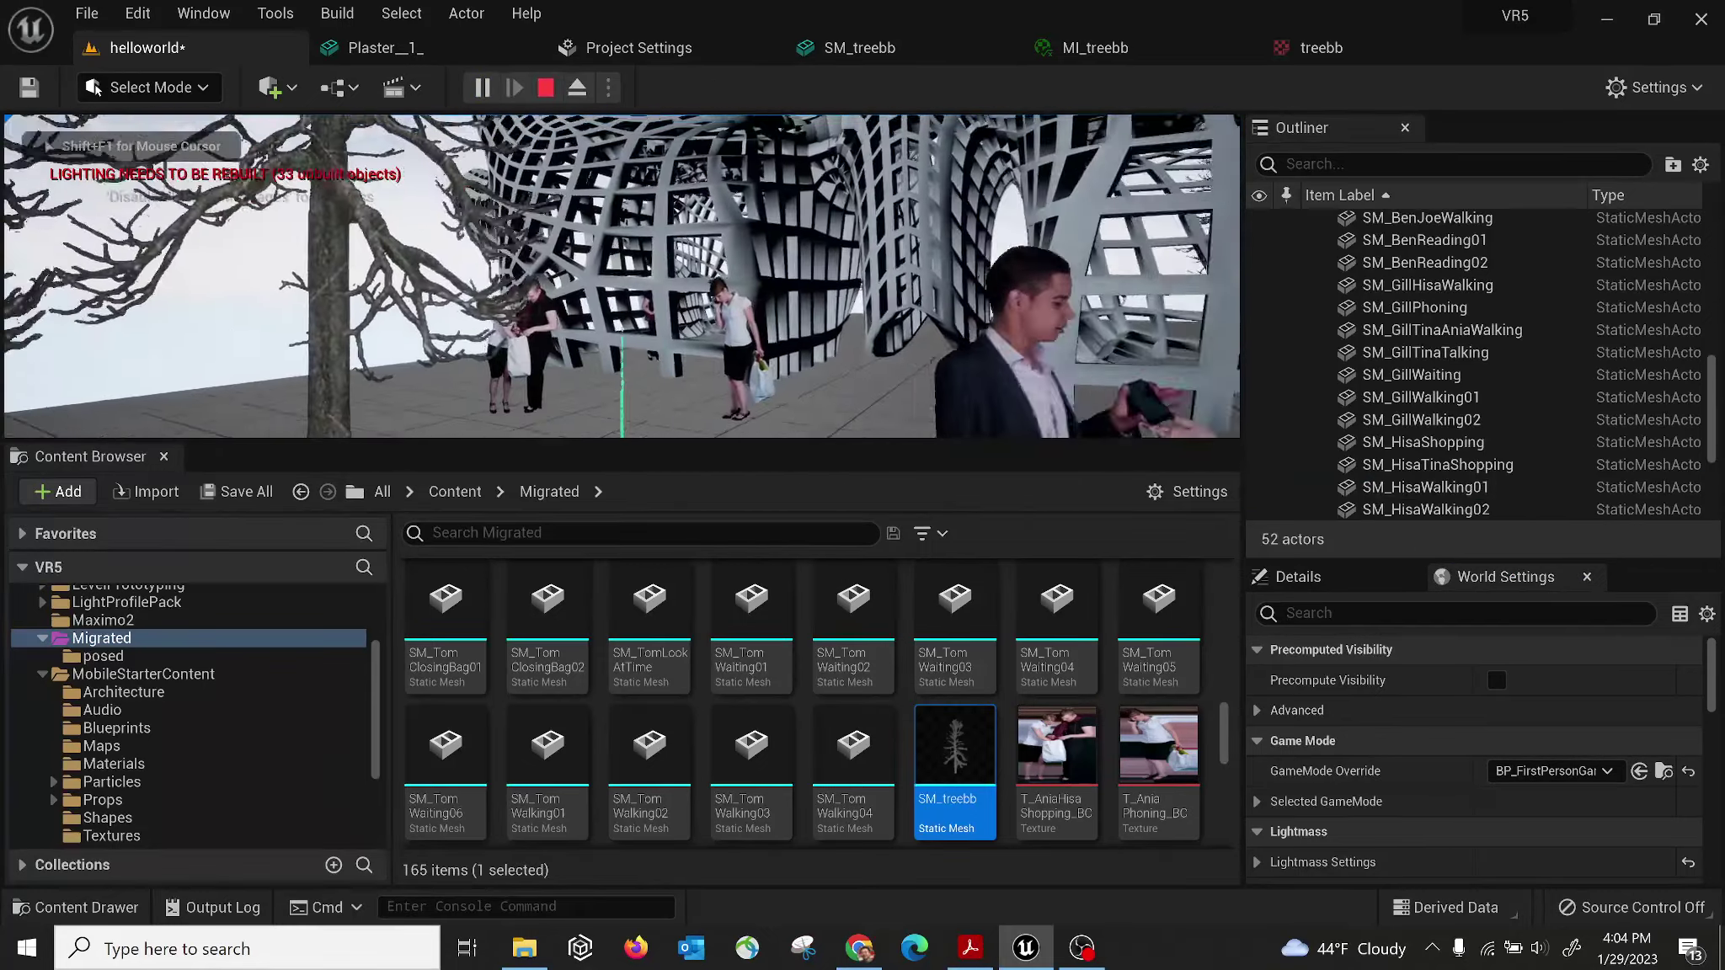
{"action": "key", "text": "w"}
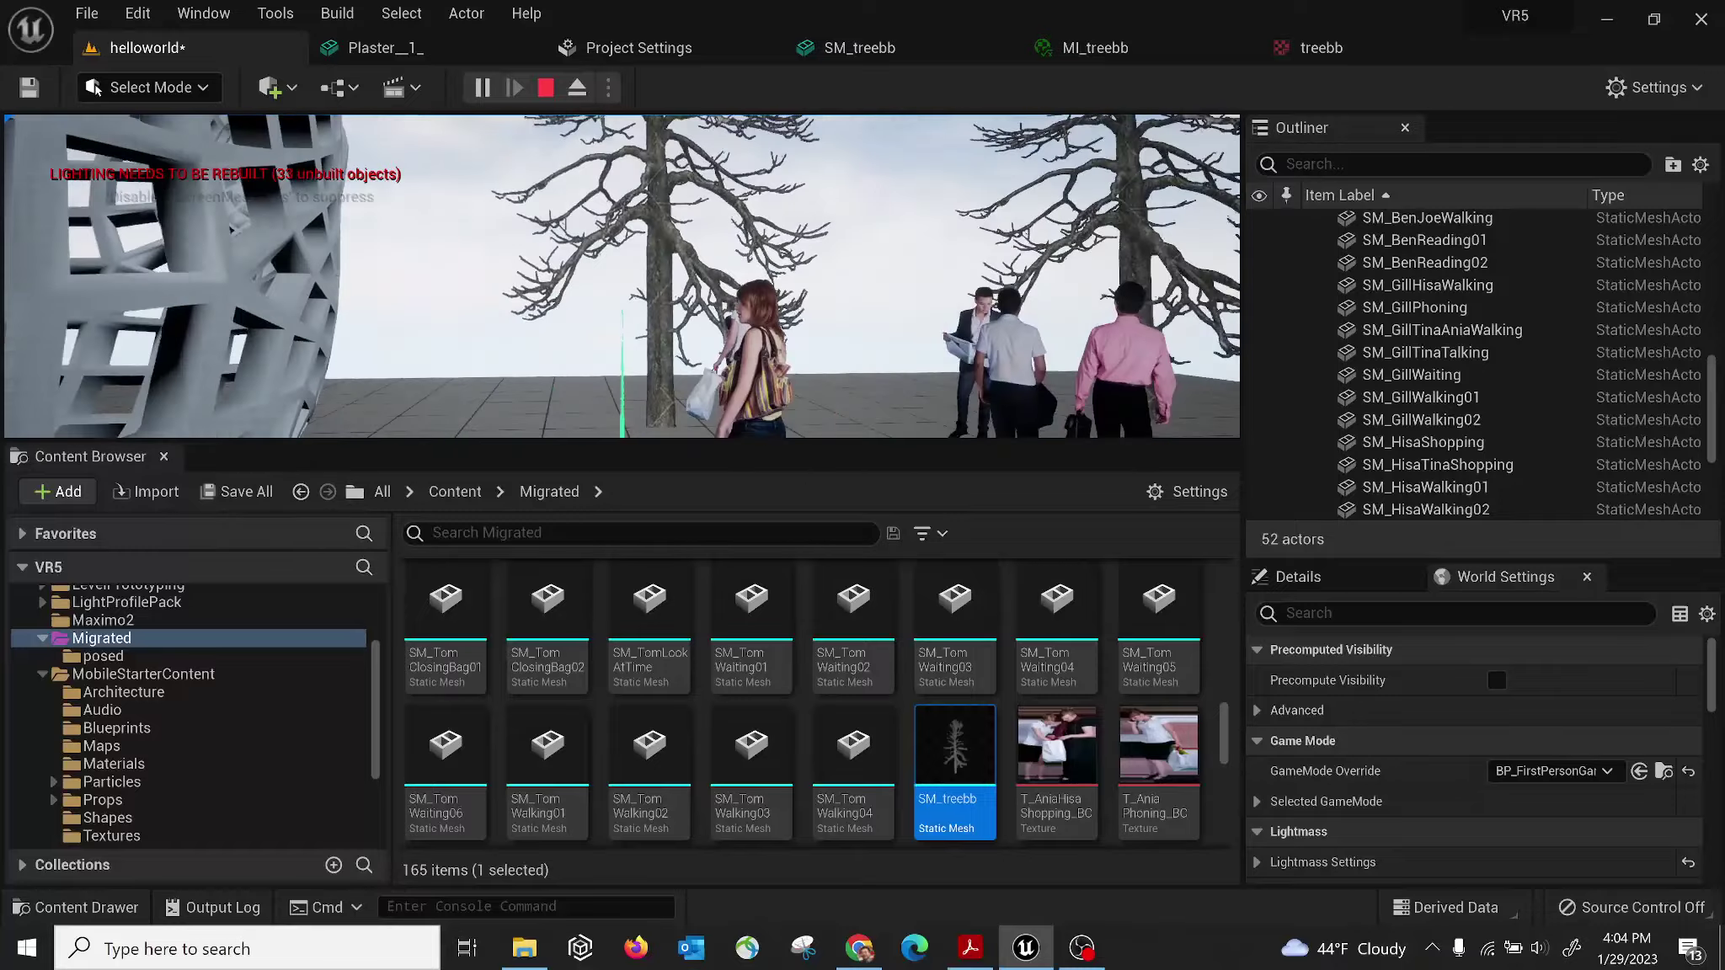
{"action": "key", "text": "w"}
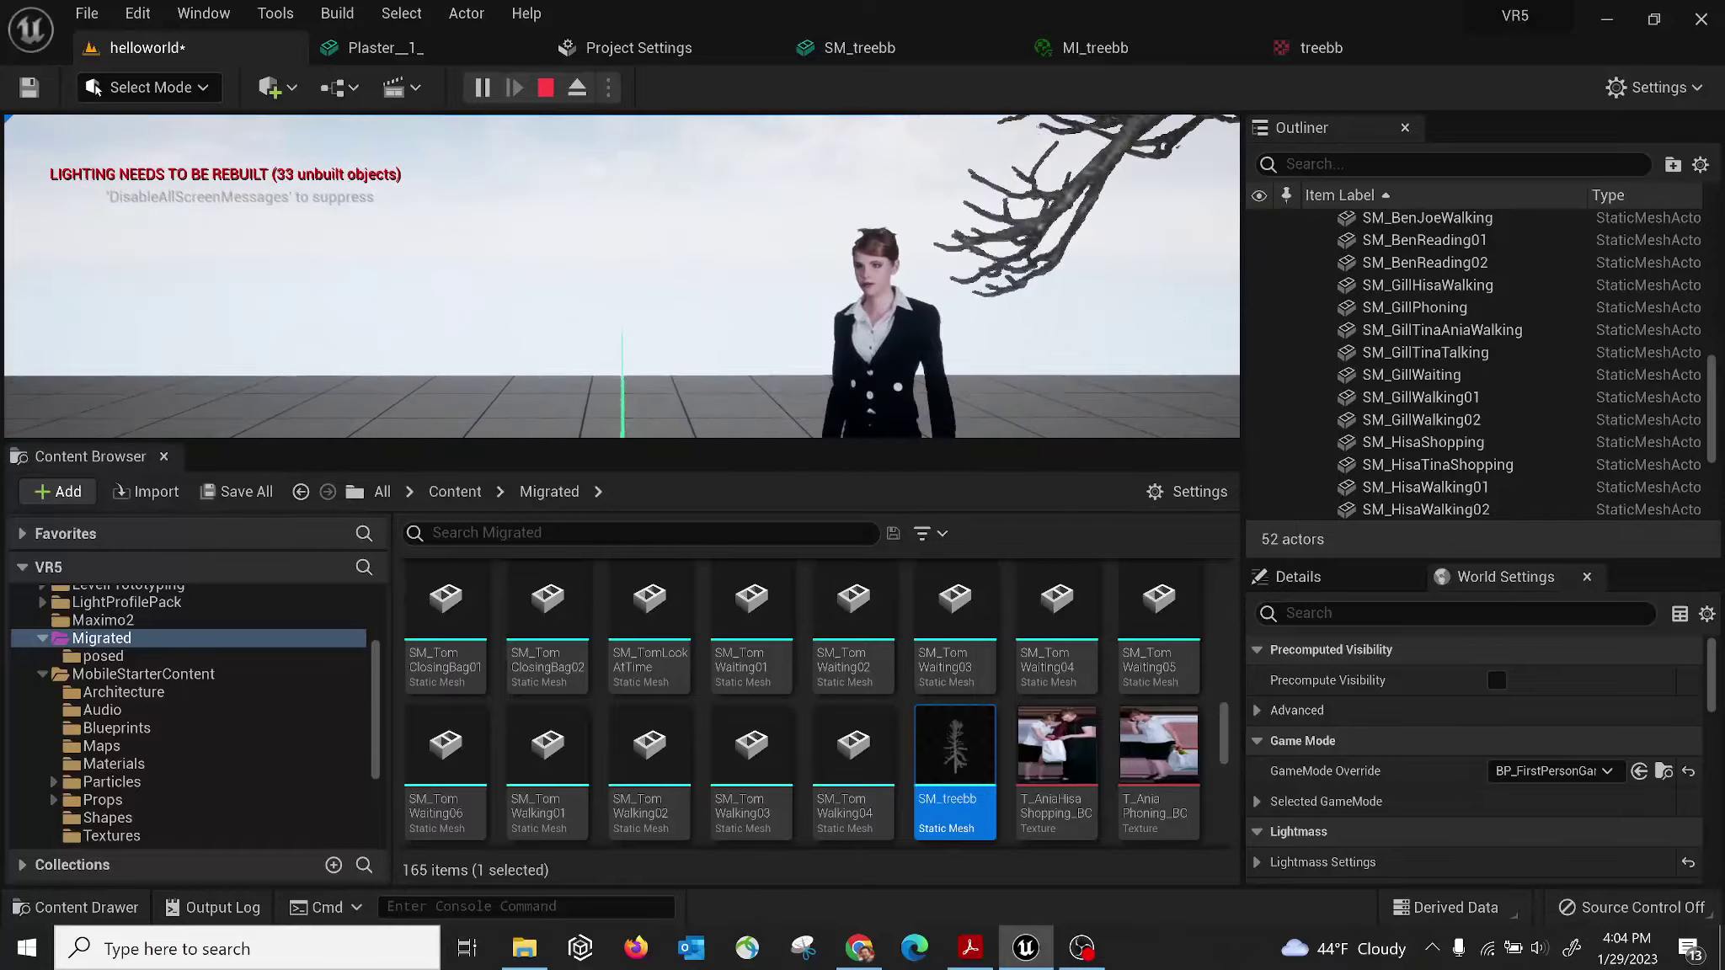
{"action": "key", "text": "w"}
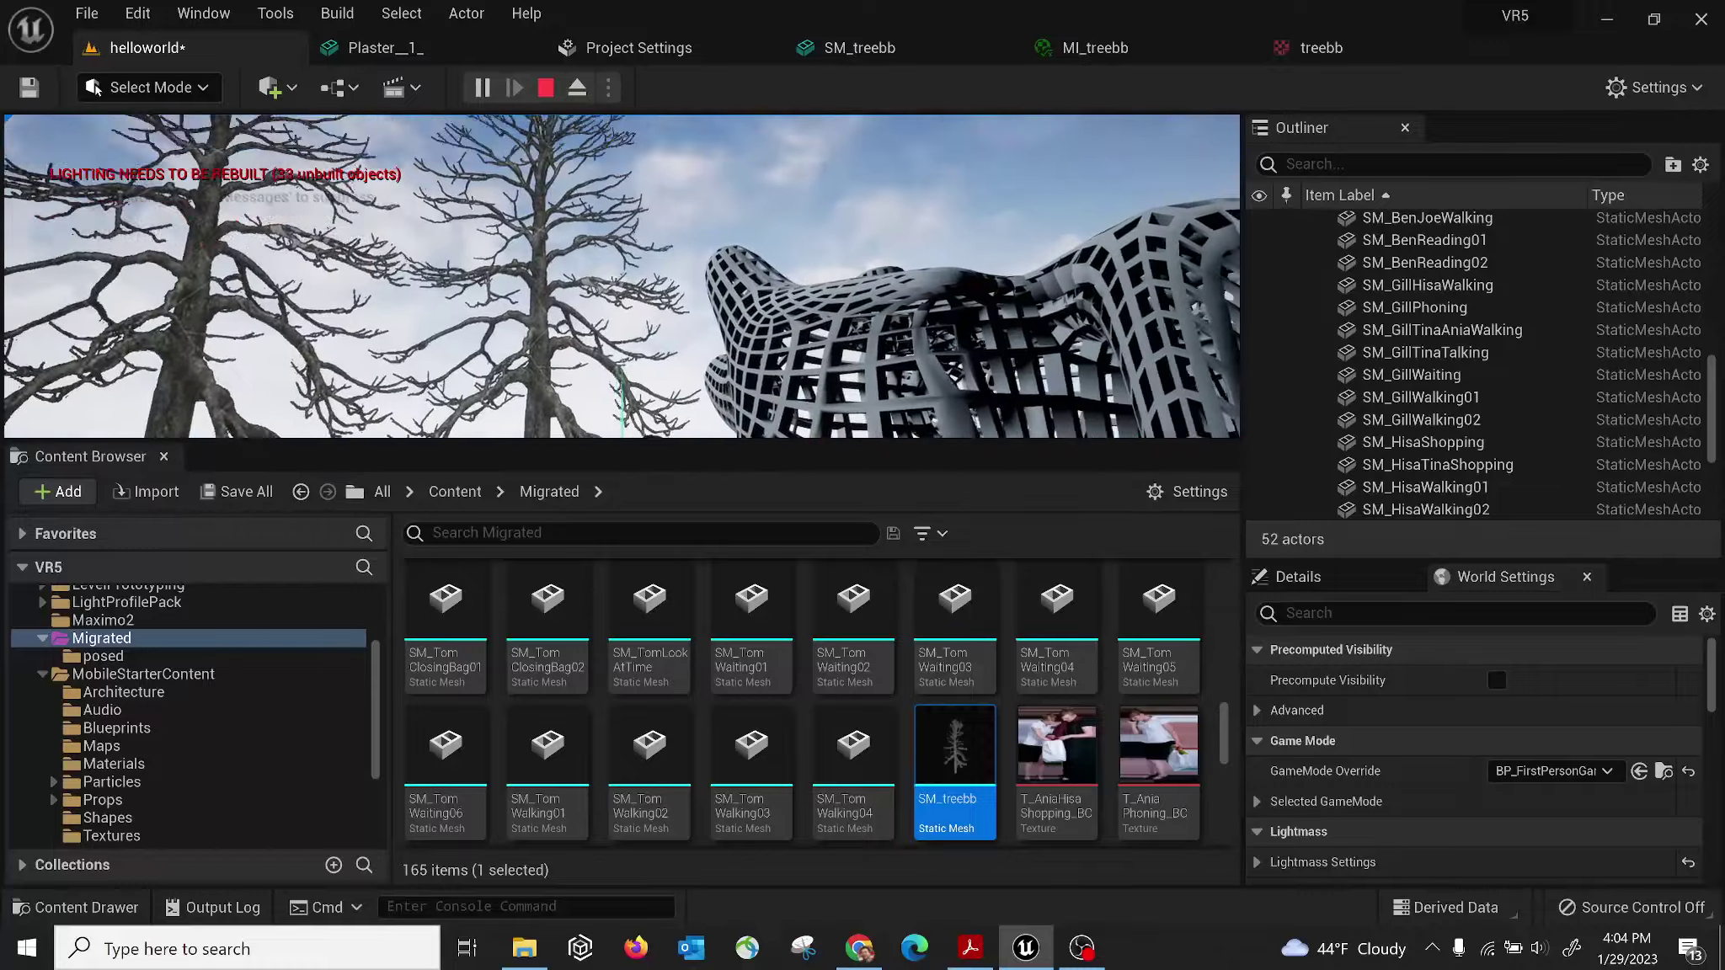
{"action": "key", "text": "w"}
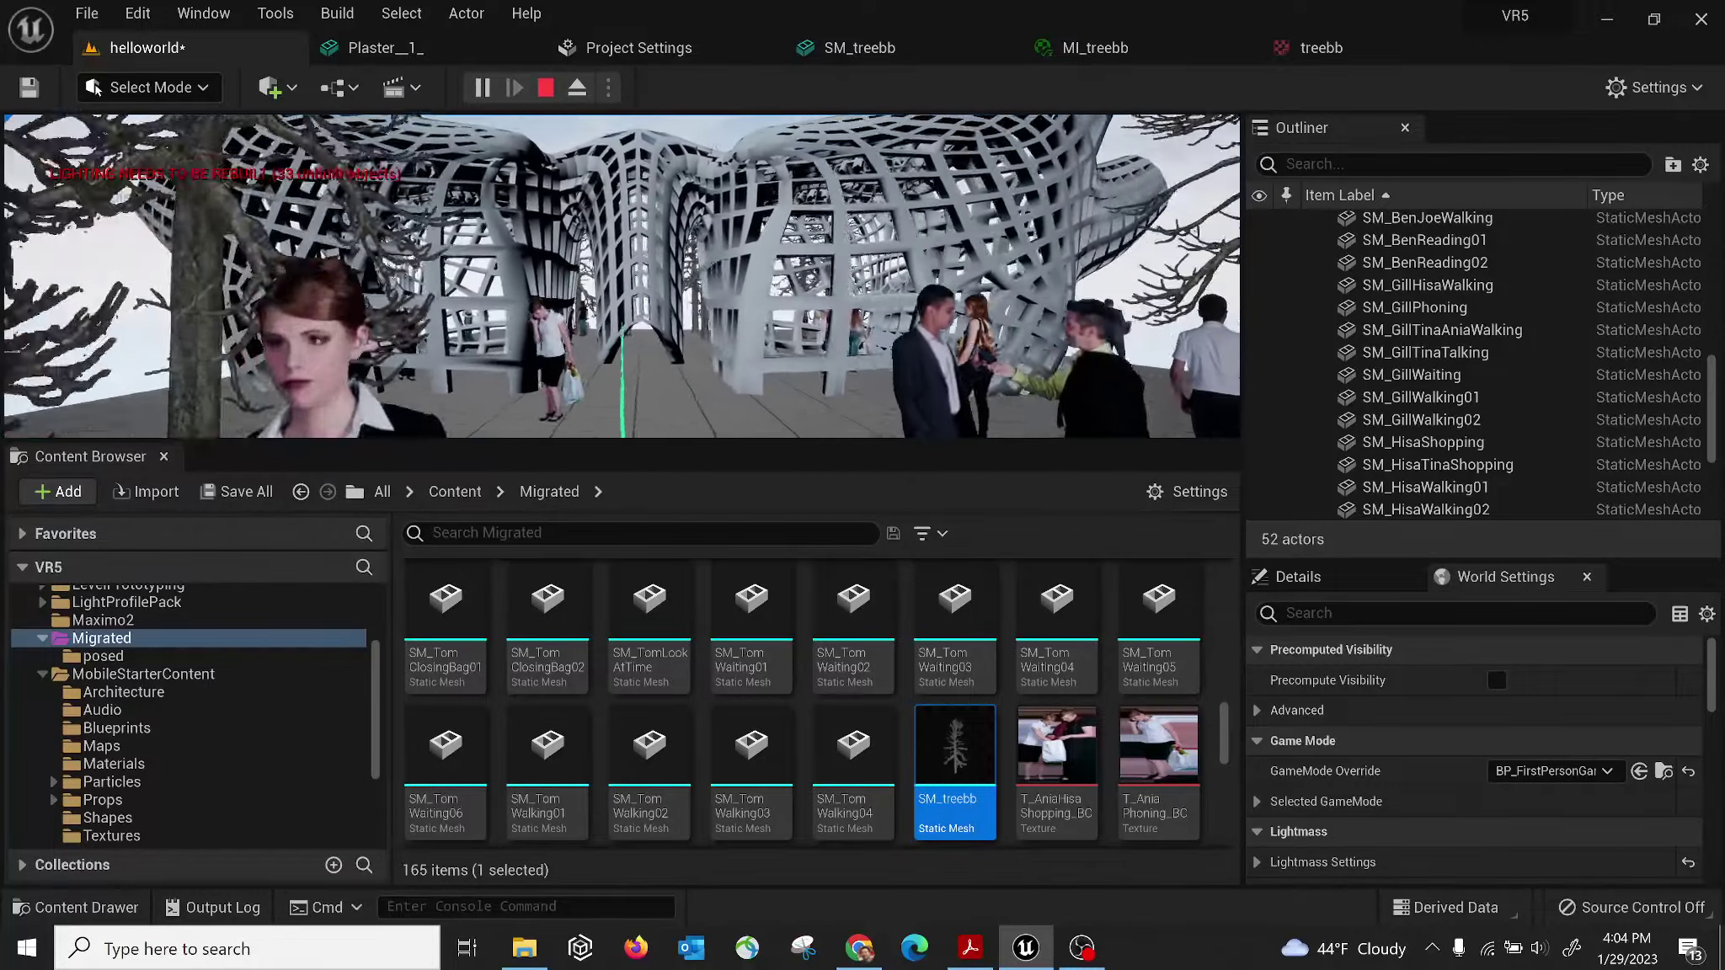
{"action": "key", "text": "w"}
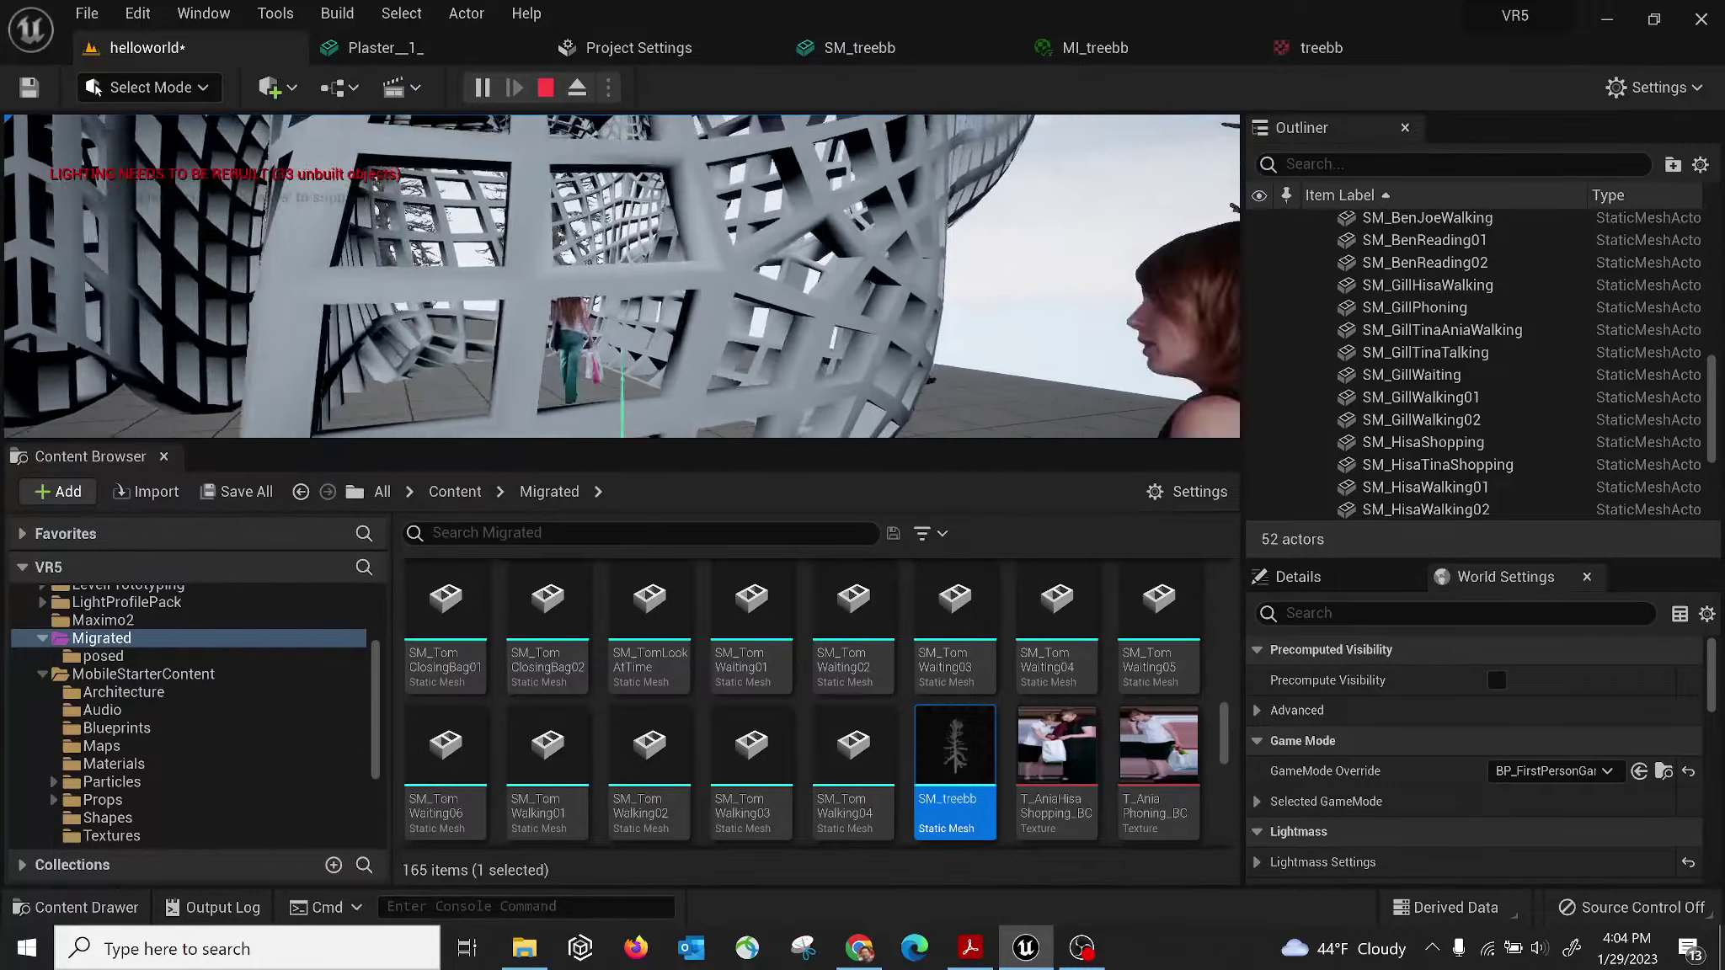
{"action": "key", "text": "Escape"}
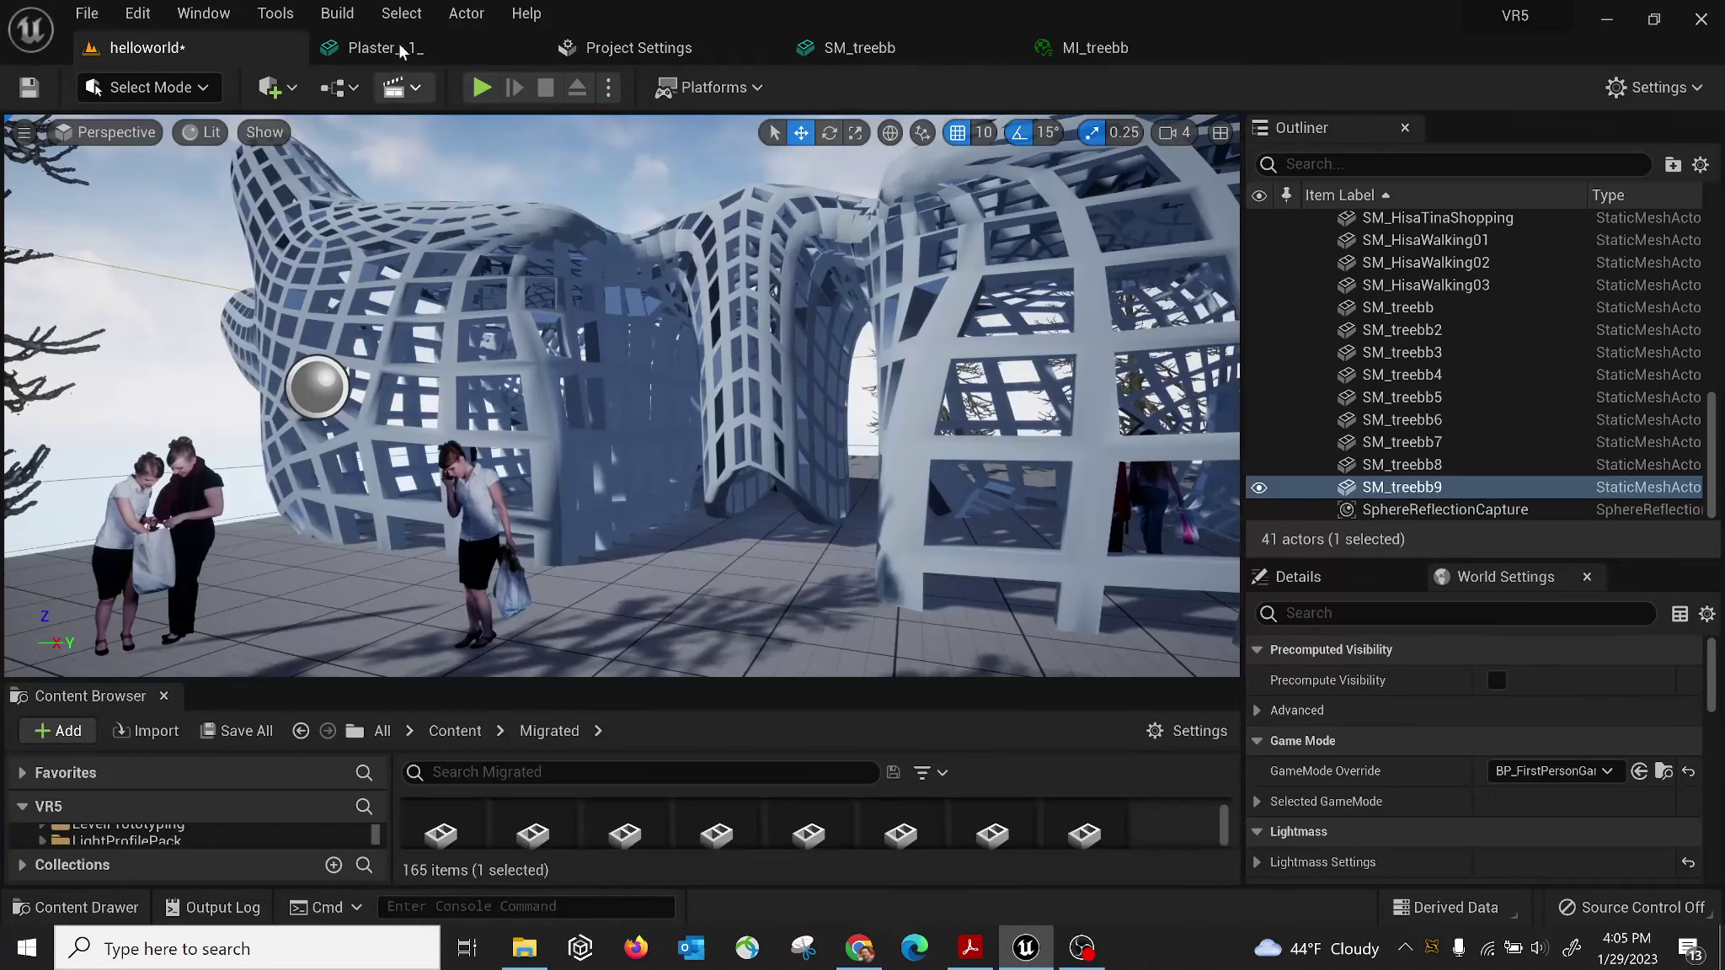
Review the quality levels offered for the lighting build.
{"action": "left_click", "coordinate": [338, 15]}
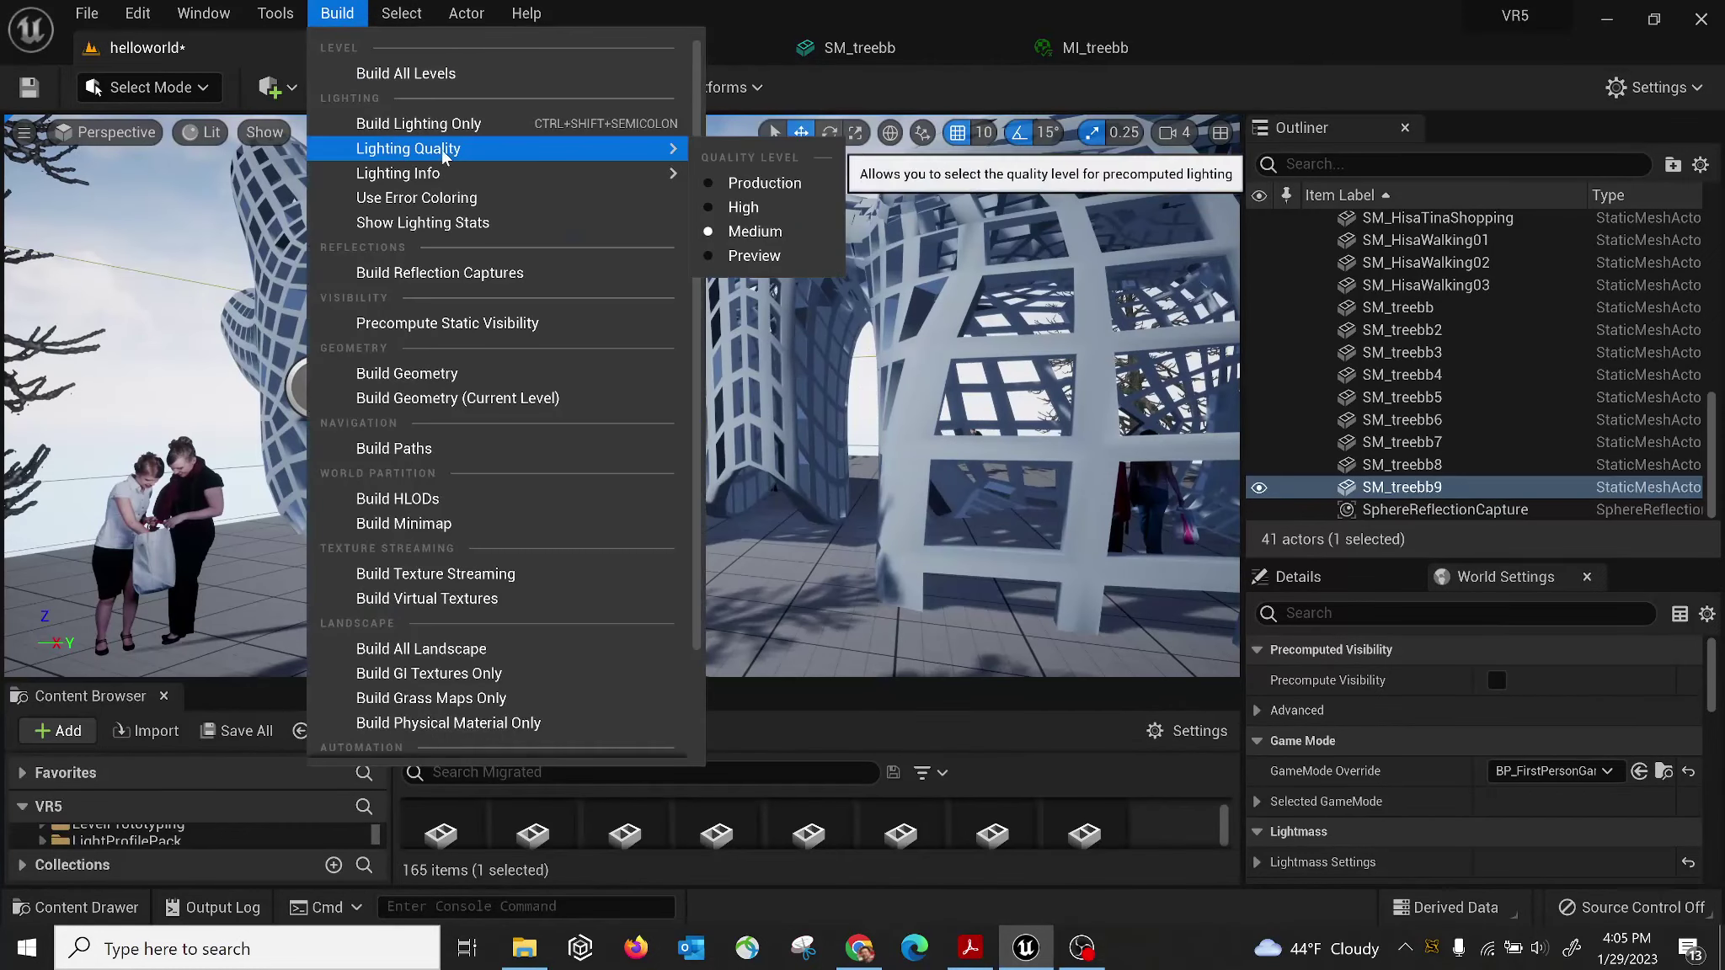
{"action": "mouse_move", "coordinate": [635, 147]}
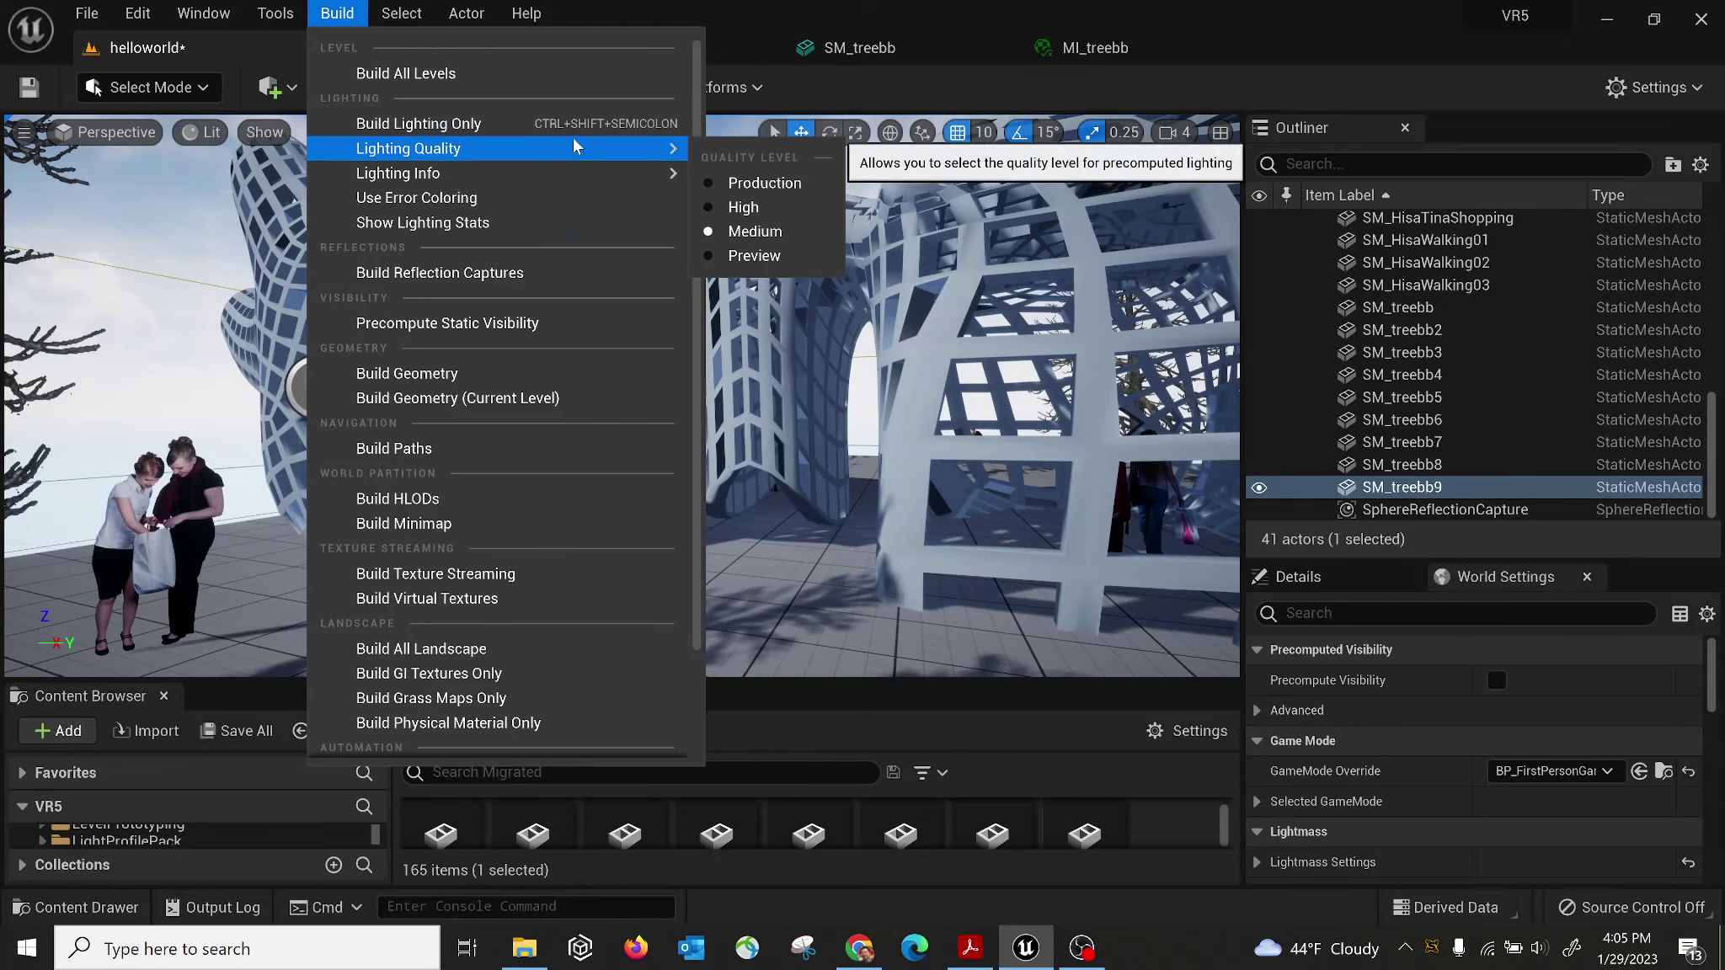
{"action": "double_click", "coordinate": [840, 16]}
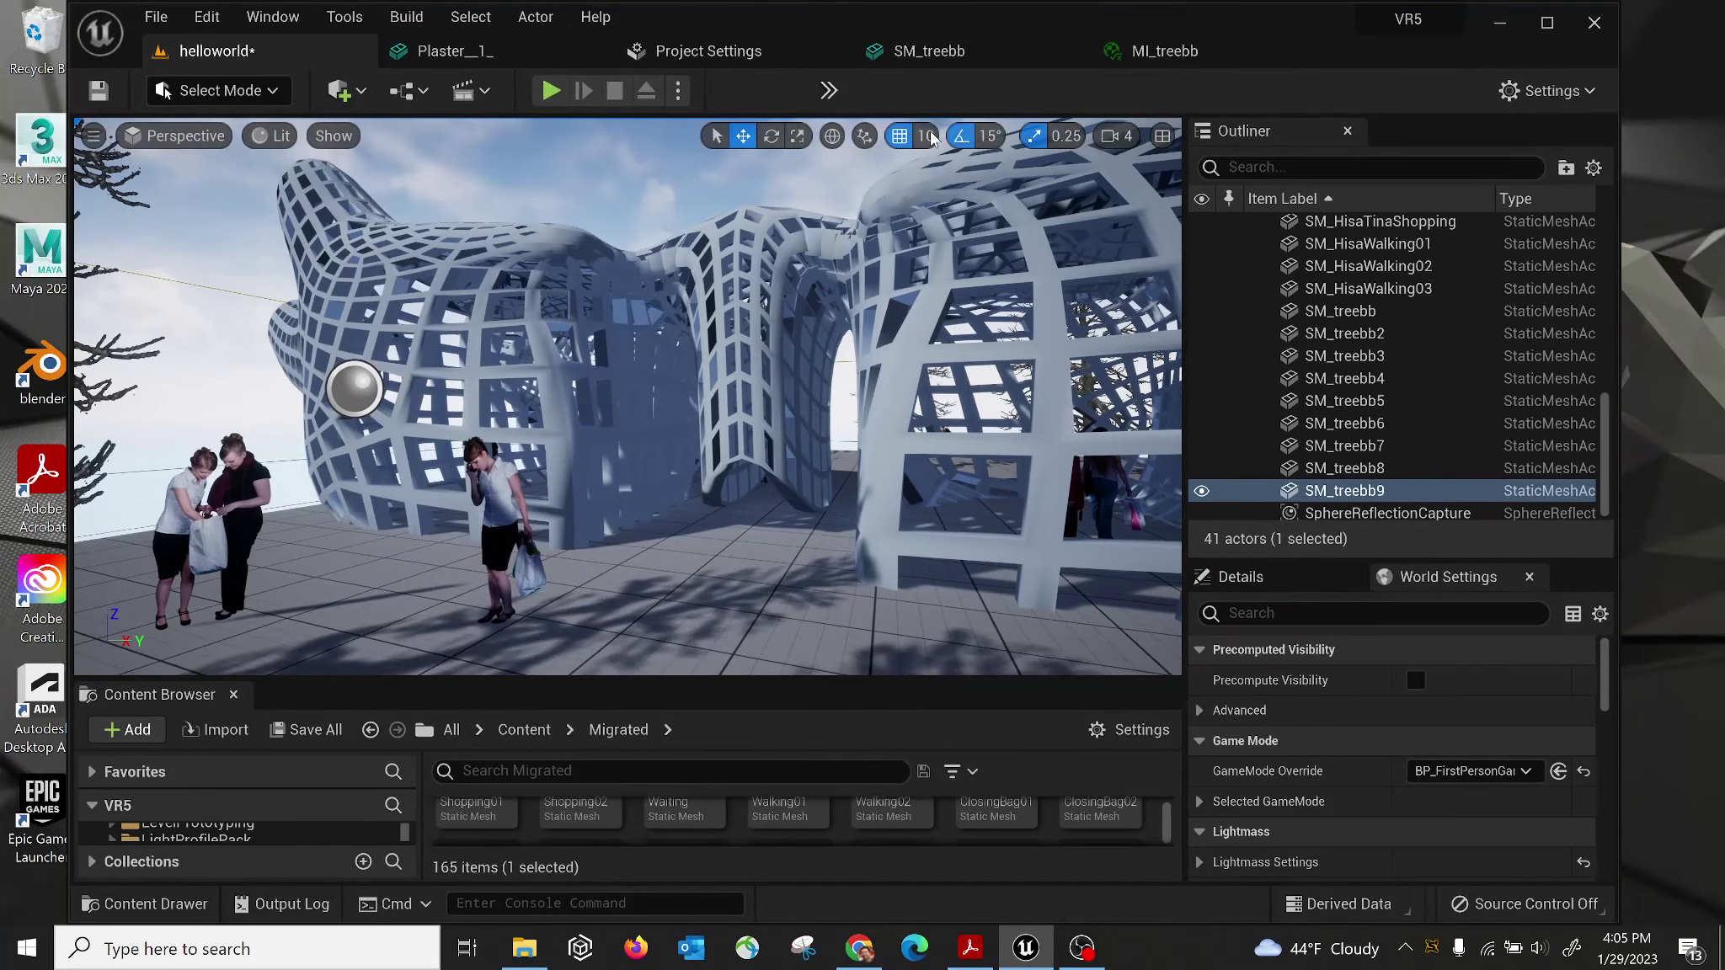
{"action": "left_click", "coordinate": [1548, 23]}
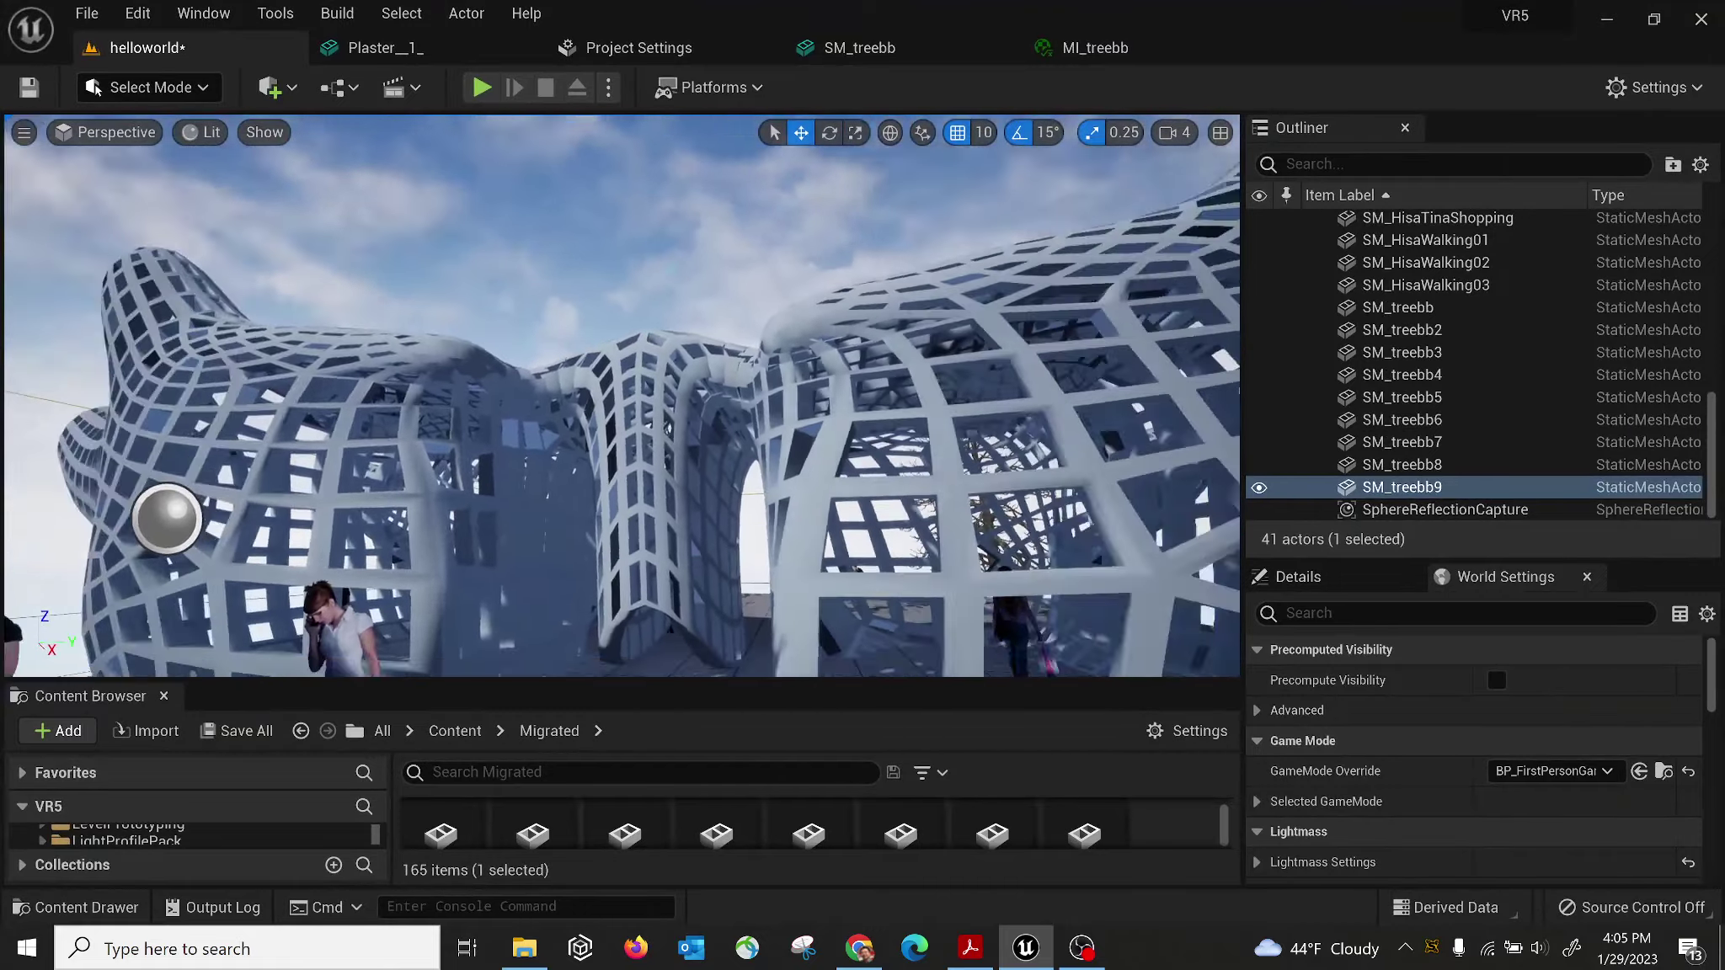
Select the Plaster__1_ structure in the level and check its mobility setting.
{"action": "right_click_drag", "start_coordinate": [622, 396], "coordinate": [546, 363]}
{"action": "left_click", "coordinate": [546, 362]}
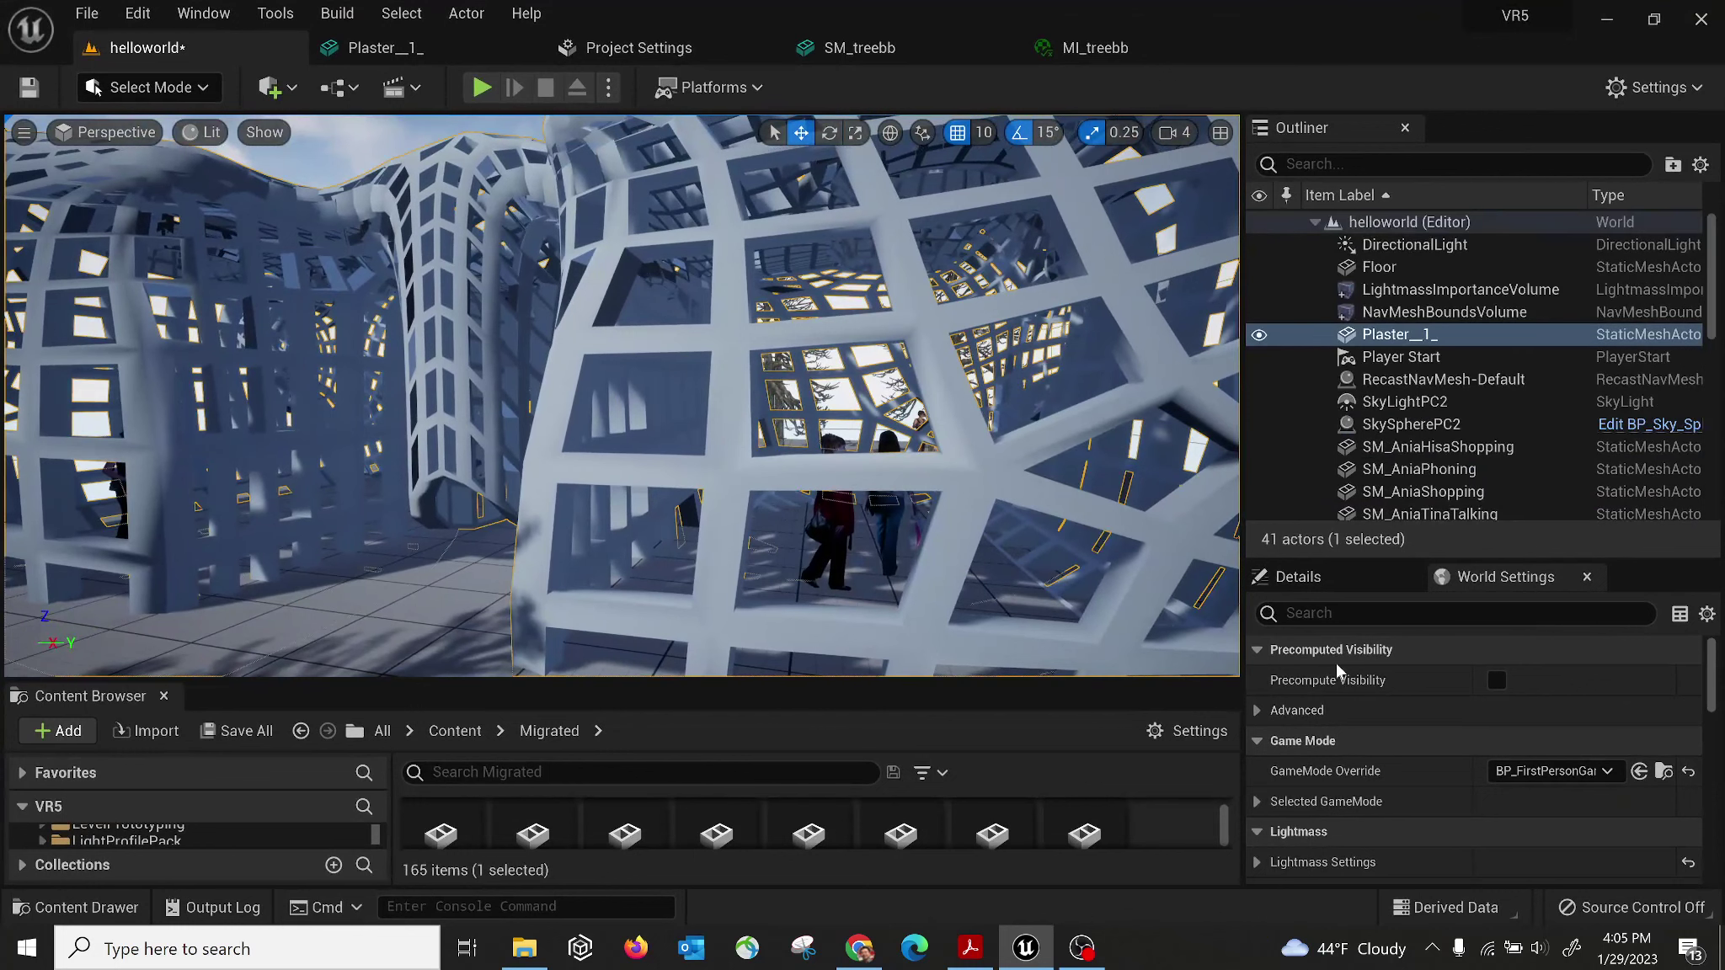
{"action": "left_click", "coordinate": [1297, 576]}
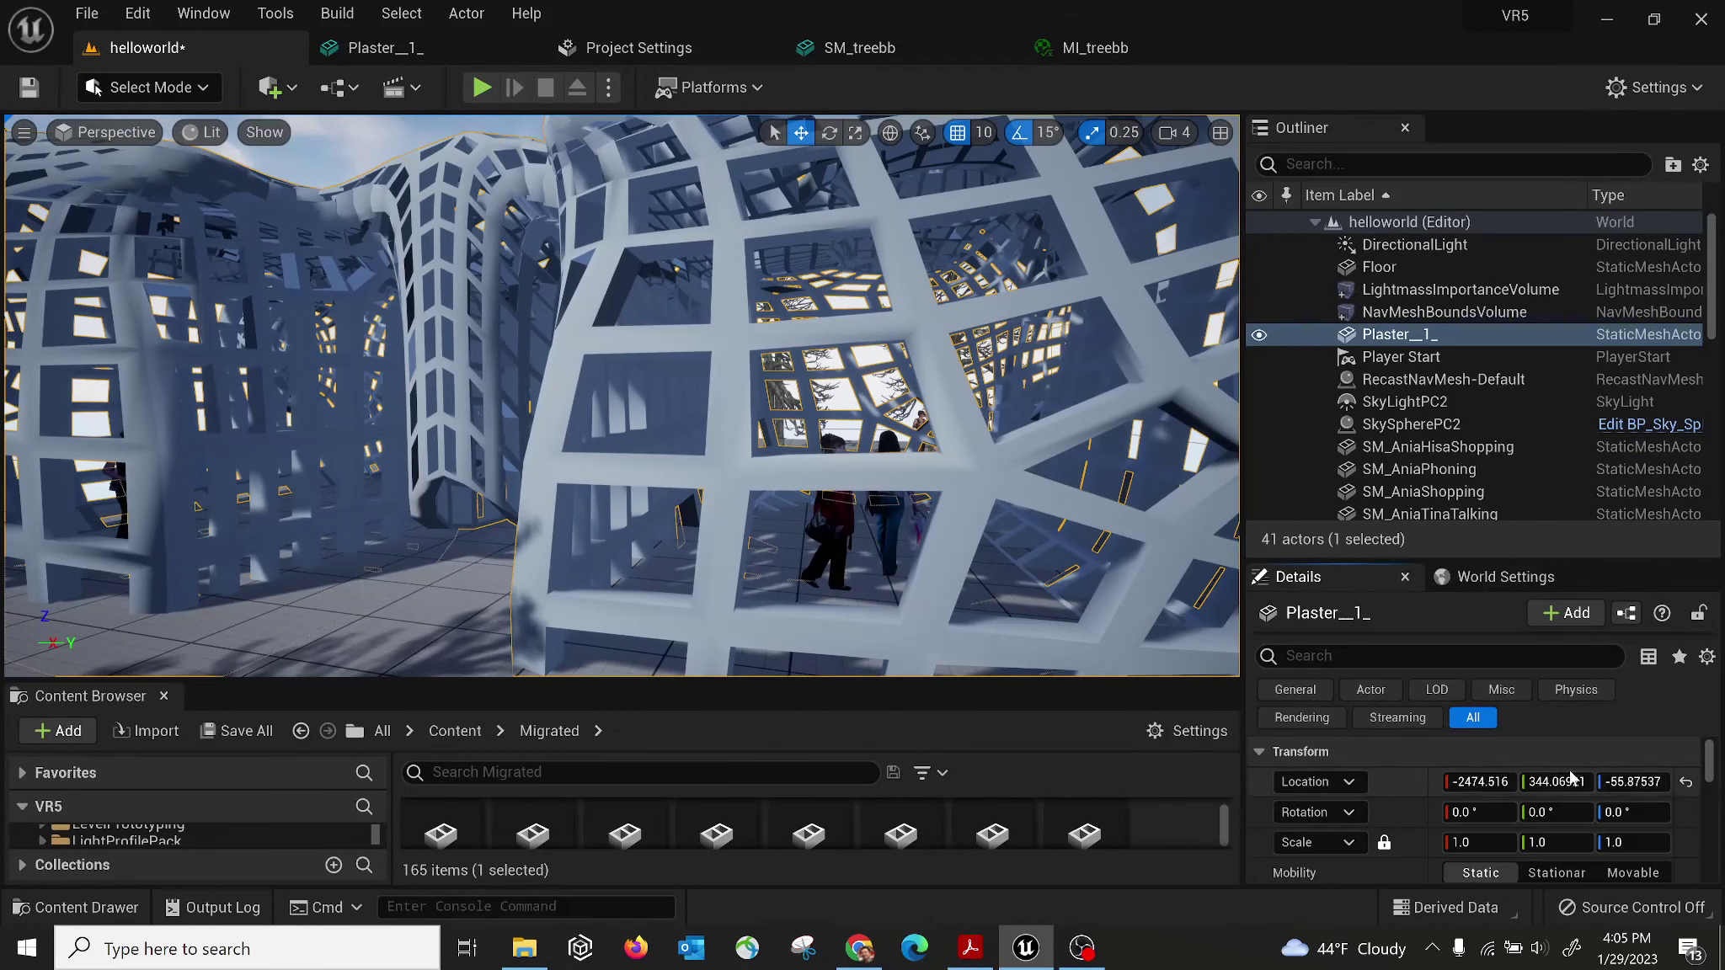
{"action": "scroll", "coordinate": [1711, 762], "scroll_direction": "down", "scroll_amount": 5}
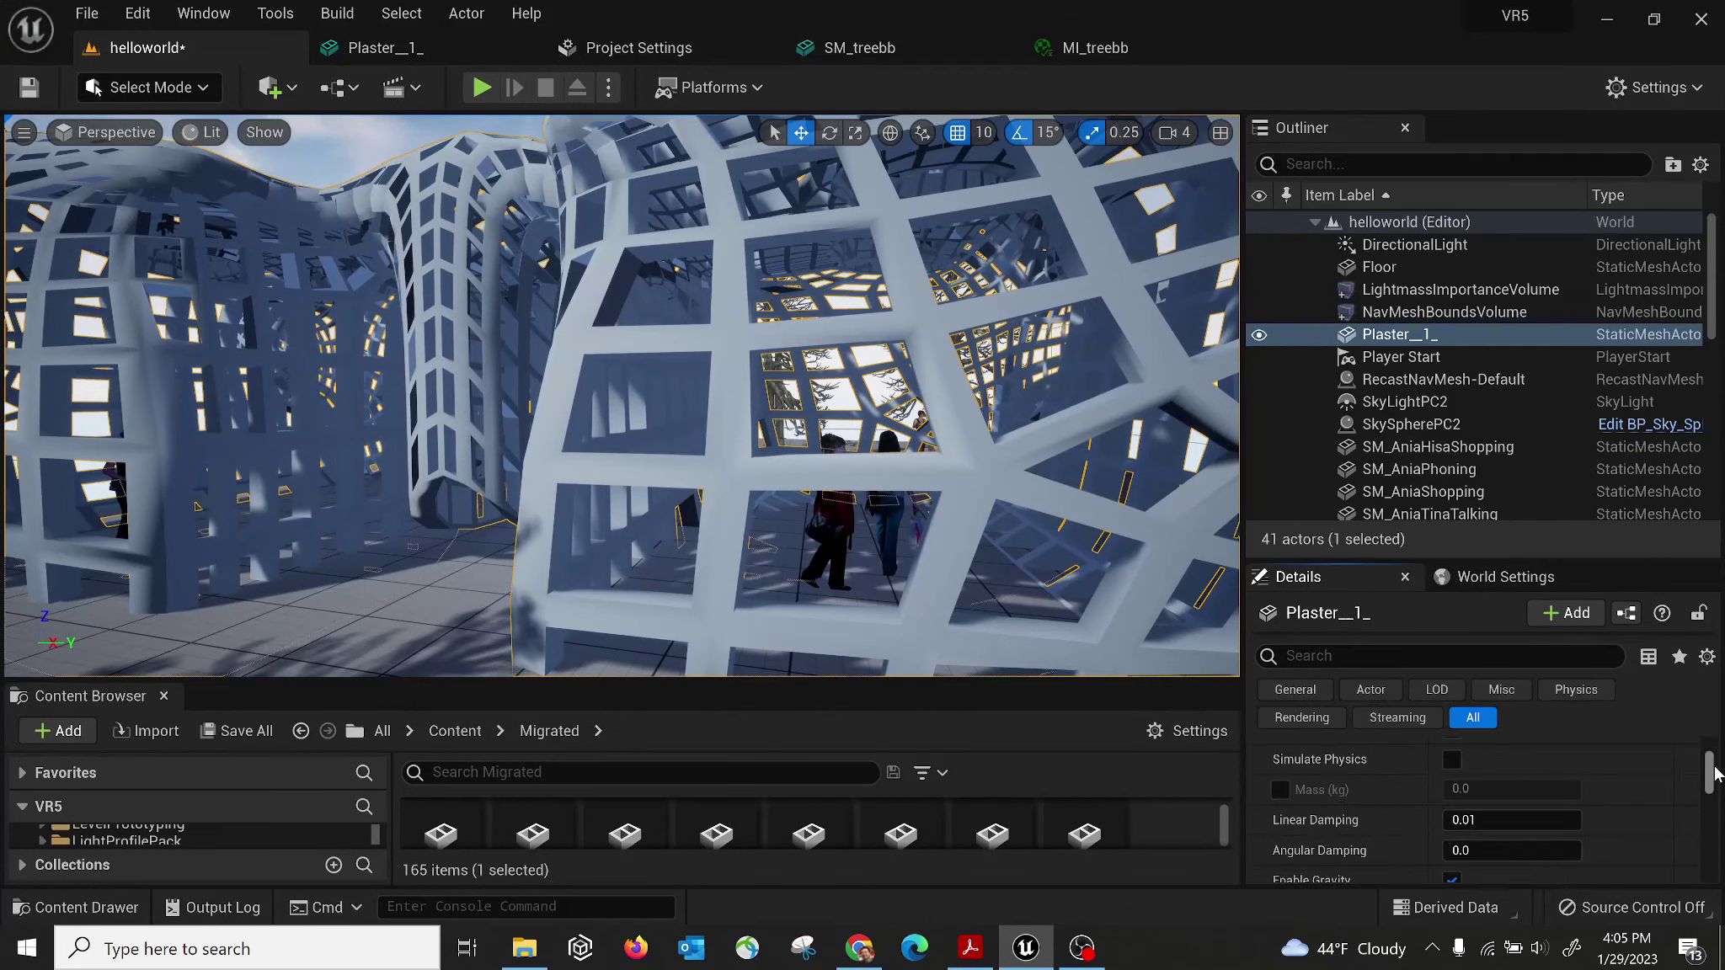
{"action": "scroll", "coordinate": [1712, 755], "scroll_direction": "up", "scroll_amount": 5}
{"action": "scroll", "coordinate": [1713, 745], "scroll_direction": "down", "scroll_amount": 1}
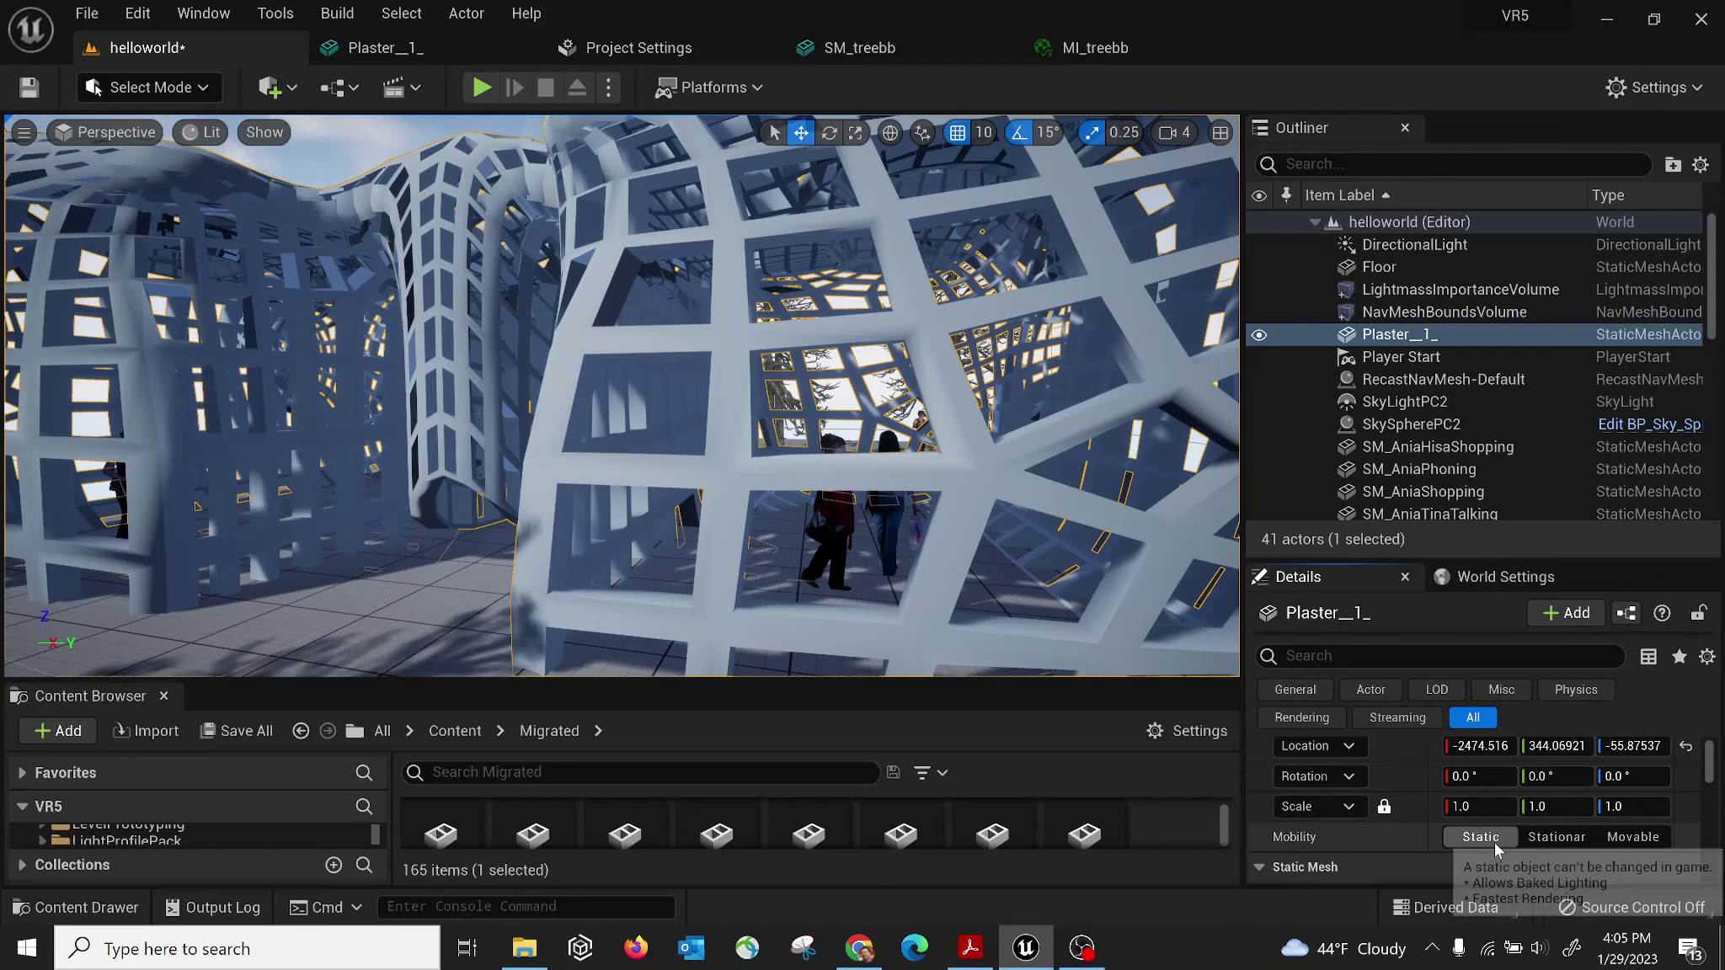
Locate the Plaster__1_ structure's mesh asset in the project content and open it in the static mesh editor.
{"action": "right_click_drag", "start_coordinate": [572, 390], "coordinate": [613, 350]}
{"action": "key", "text": "w"}
{"action": "key", "text": "s"}
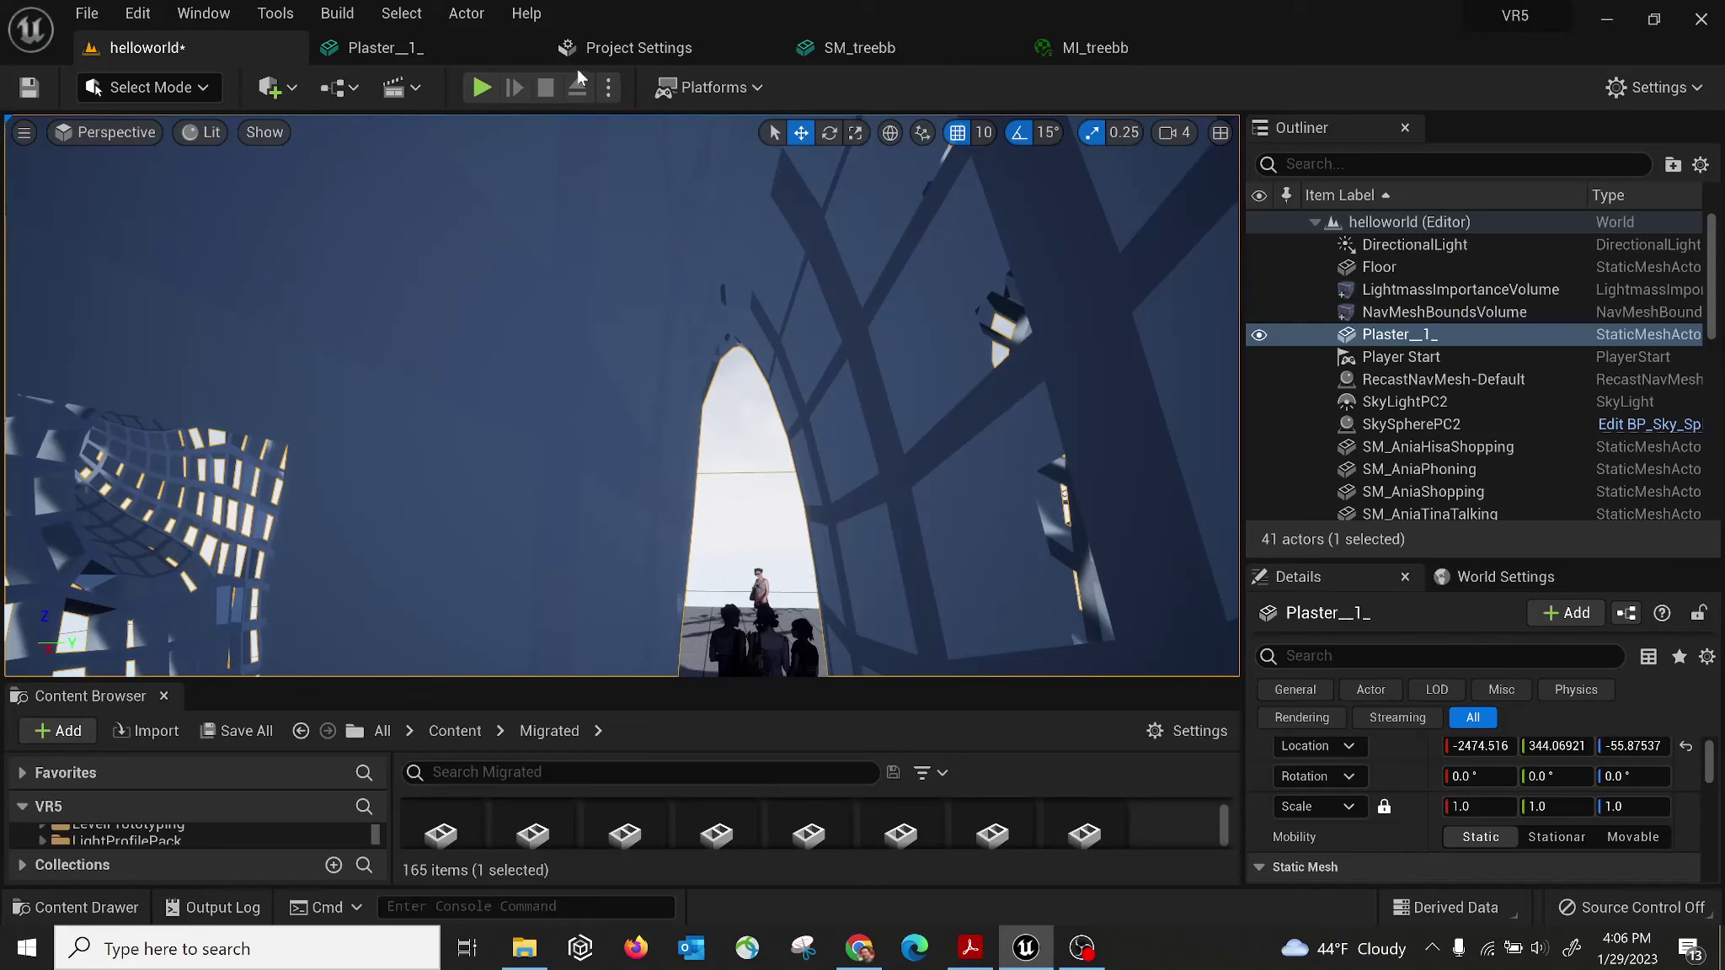
{"action": "right_click", "coordinate": [750, 270]}
{"action": "left_click", "coordinate": [852, 317]}
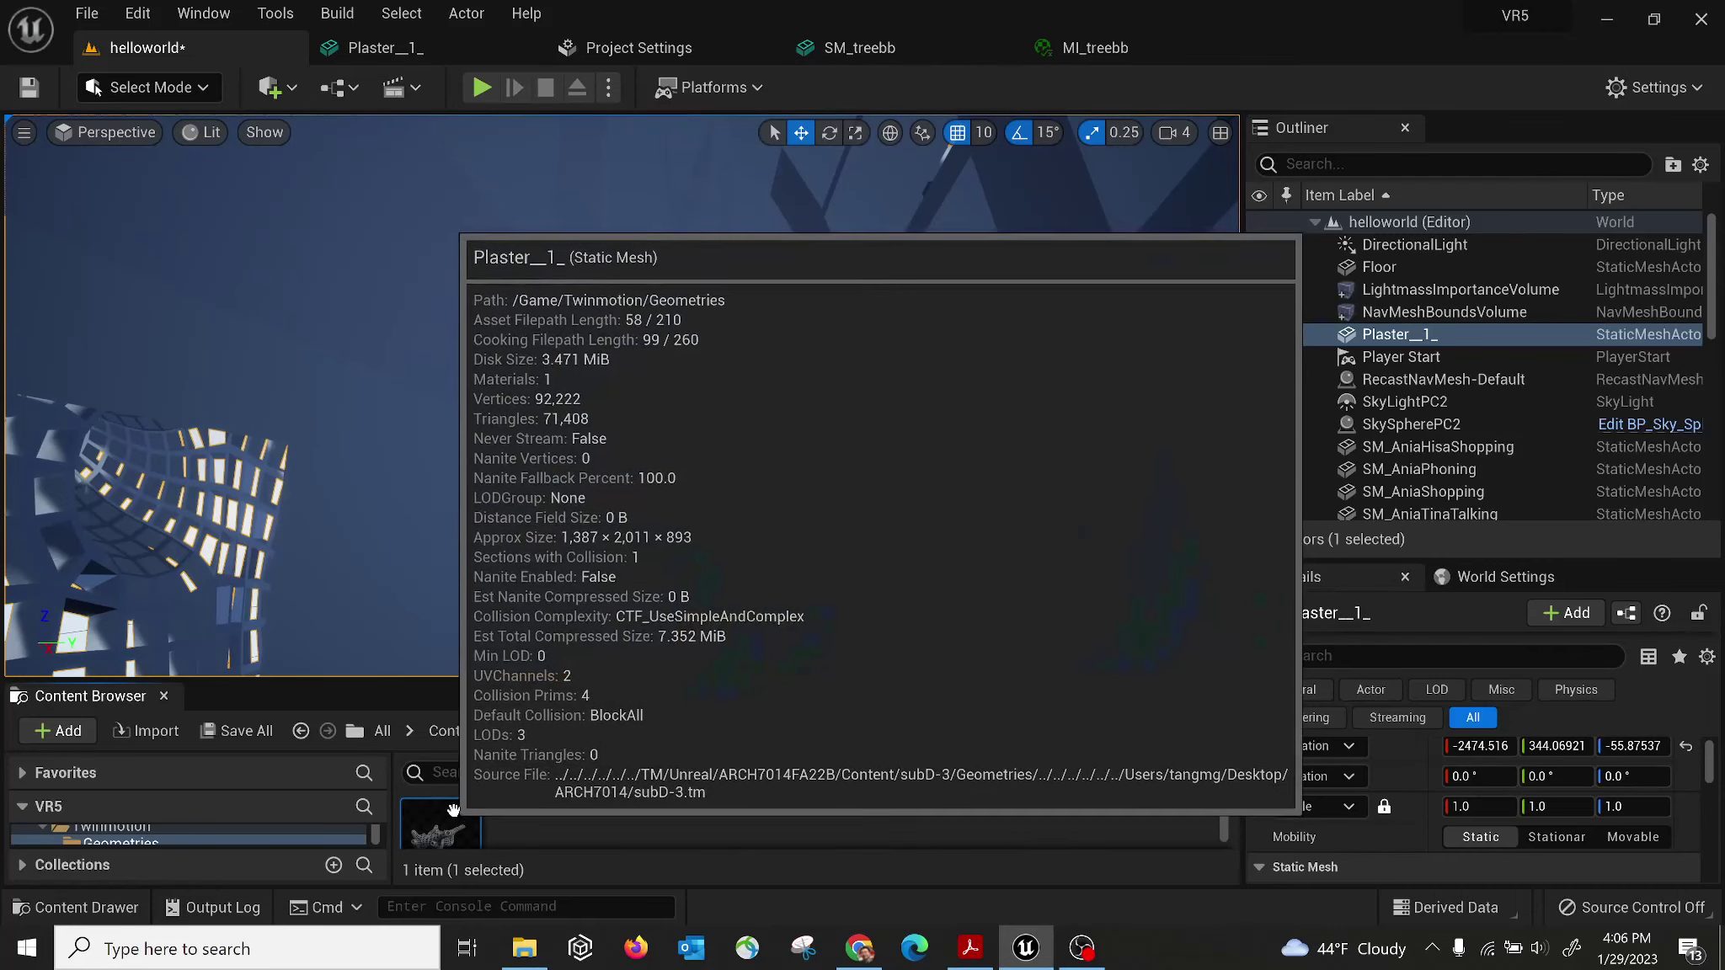
{"action": "double_click", "coordinate": [453, 810]}
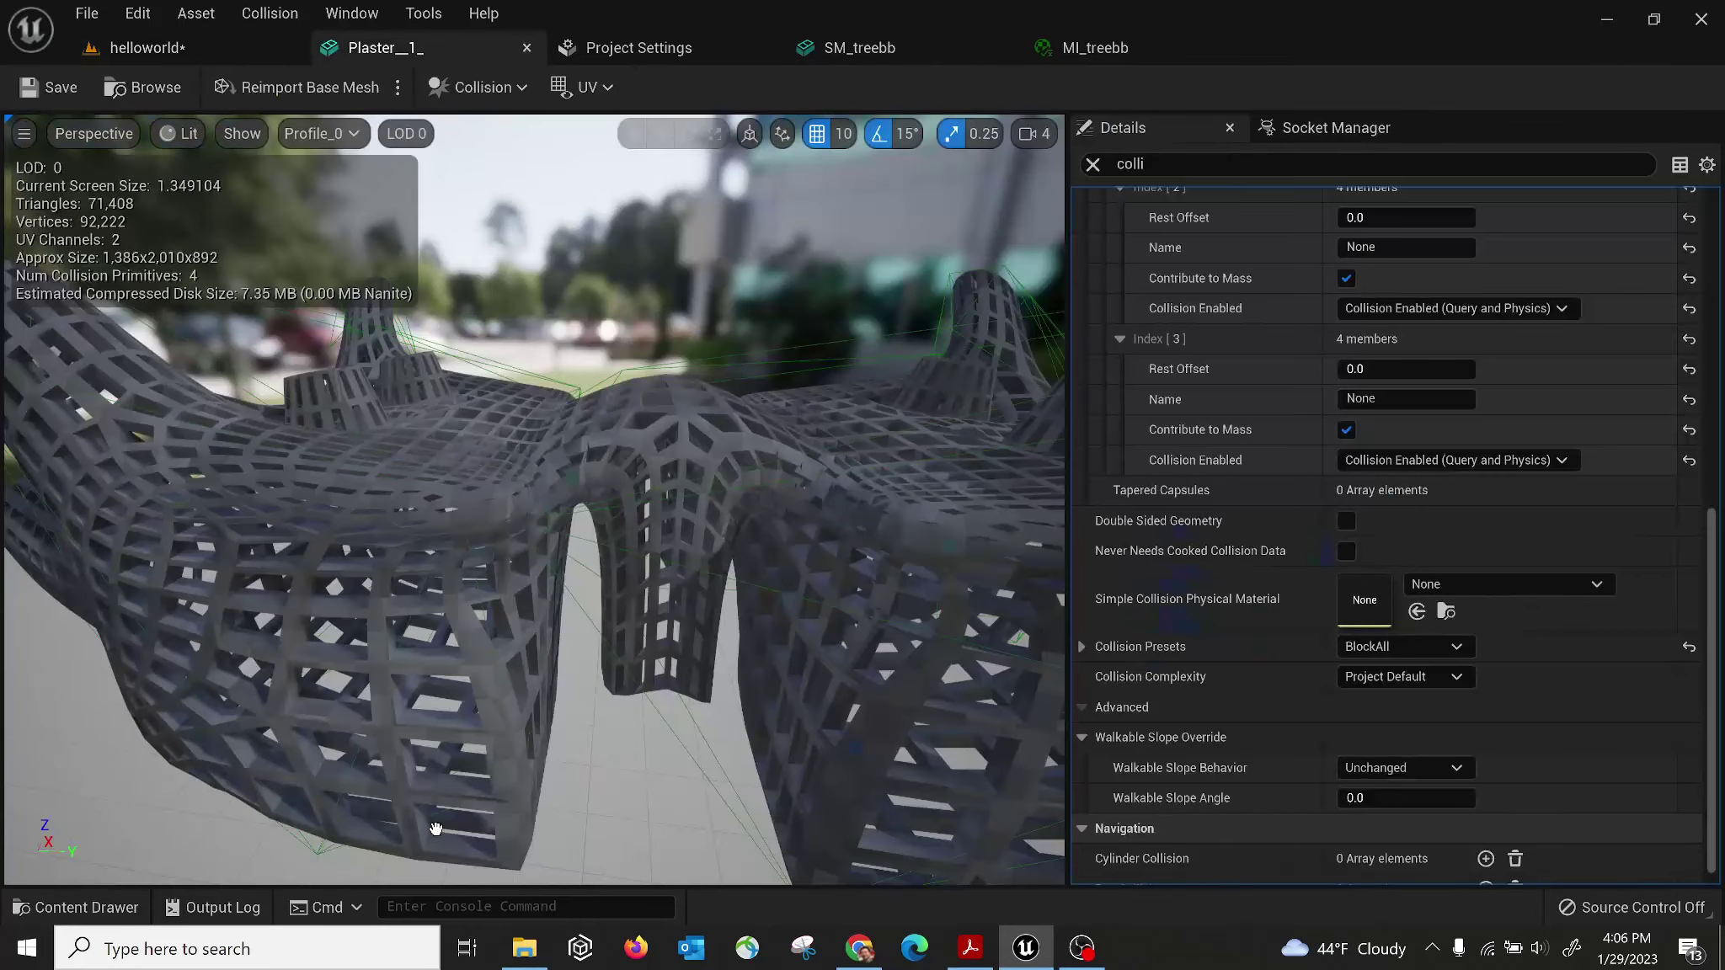
Display UV Channel 1 of the Plaster__1_ mesh and examine its layout.
{"action": "left_click", "coordinate": [600, 90]}
{"action": "left_click", "coordinate": [640, 187]}
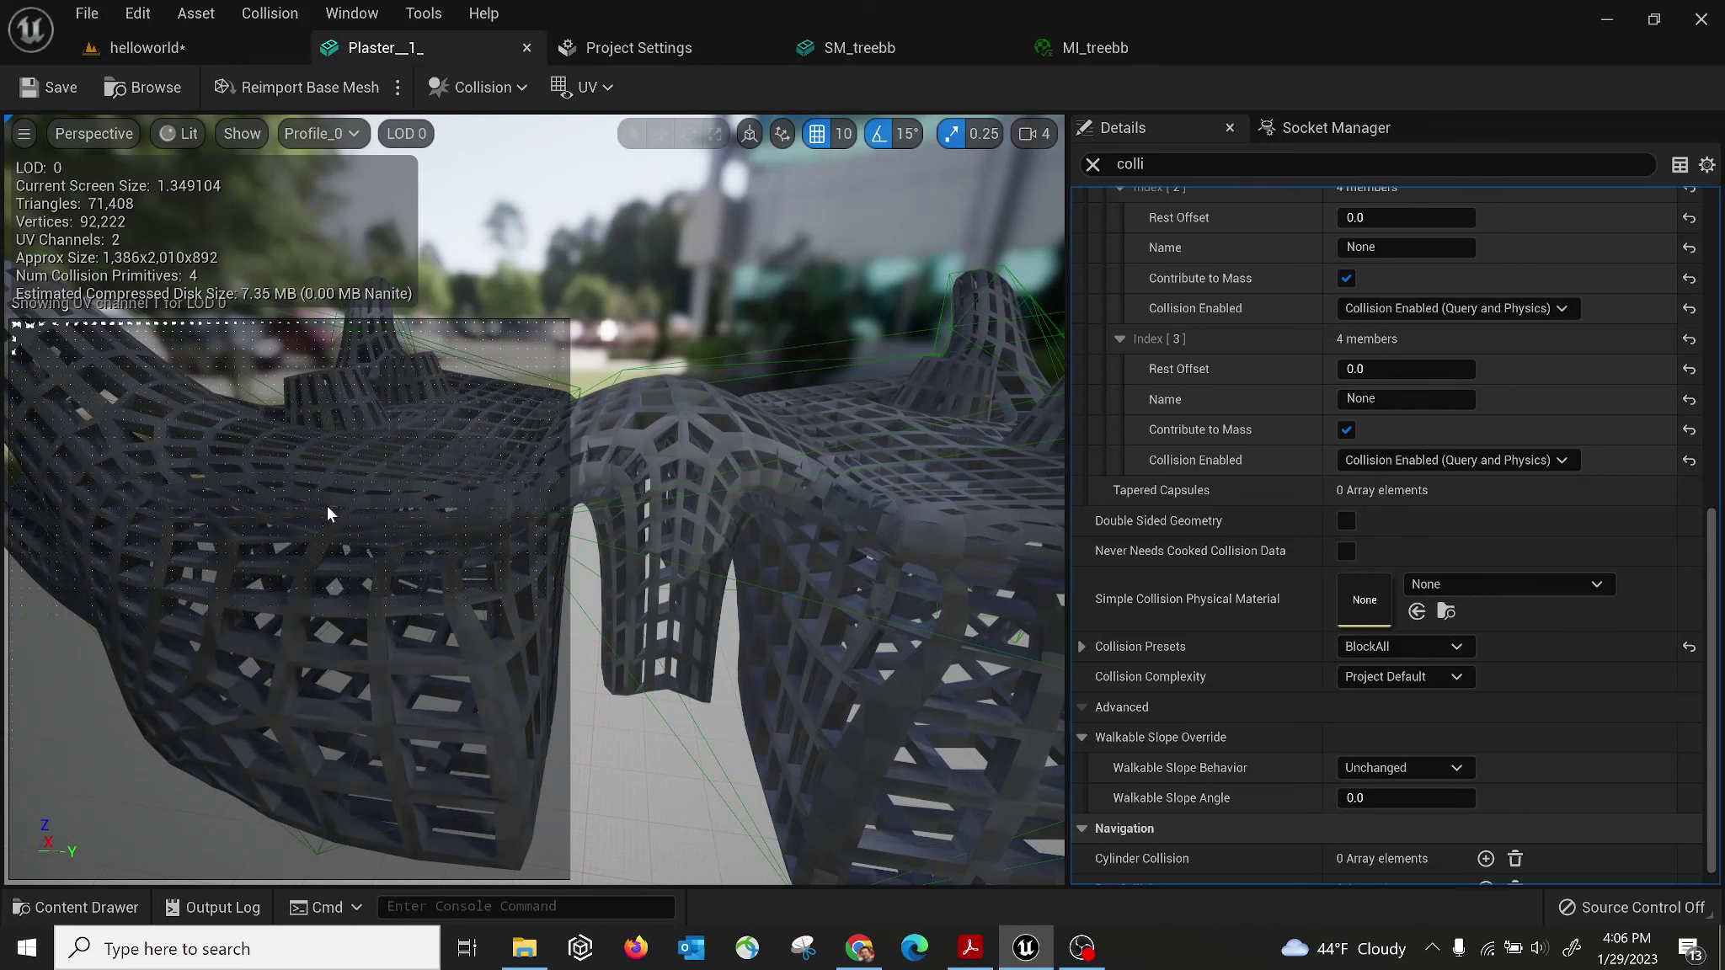
{"action": "scroll", "coordinate": [352, 482], "scroll_direction": "up", "scroll_amount": 7}
{"action": "scroll", "coordinate": [367, 482], "scroll_direction": "down", "scroll_amount": 4}
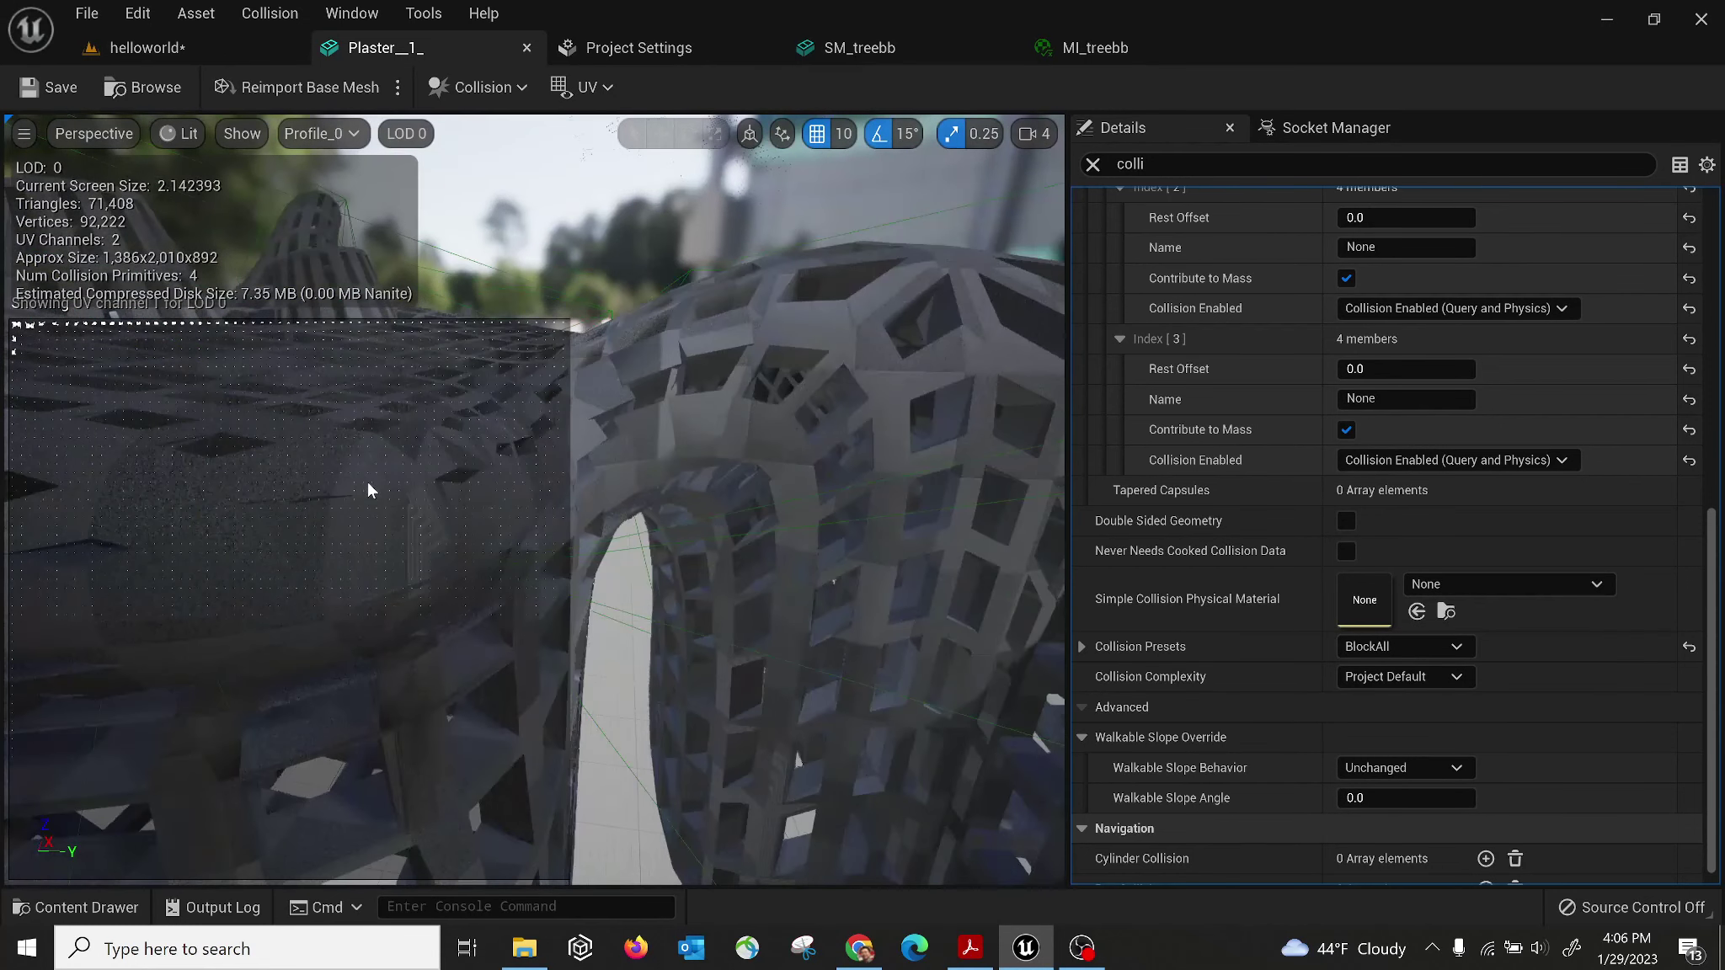
Display the mesh's UV Channel 0 for comparison and look over the available LOD and collision options.
{"action": "left_click", "coordinate": [407, 134]}
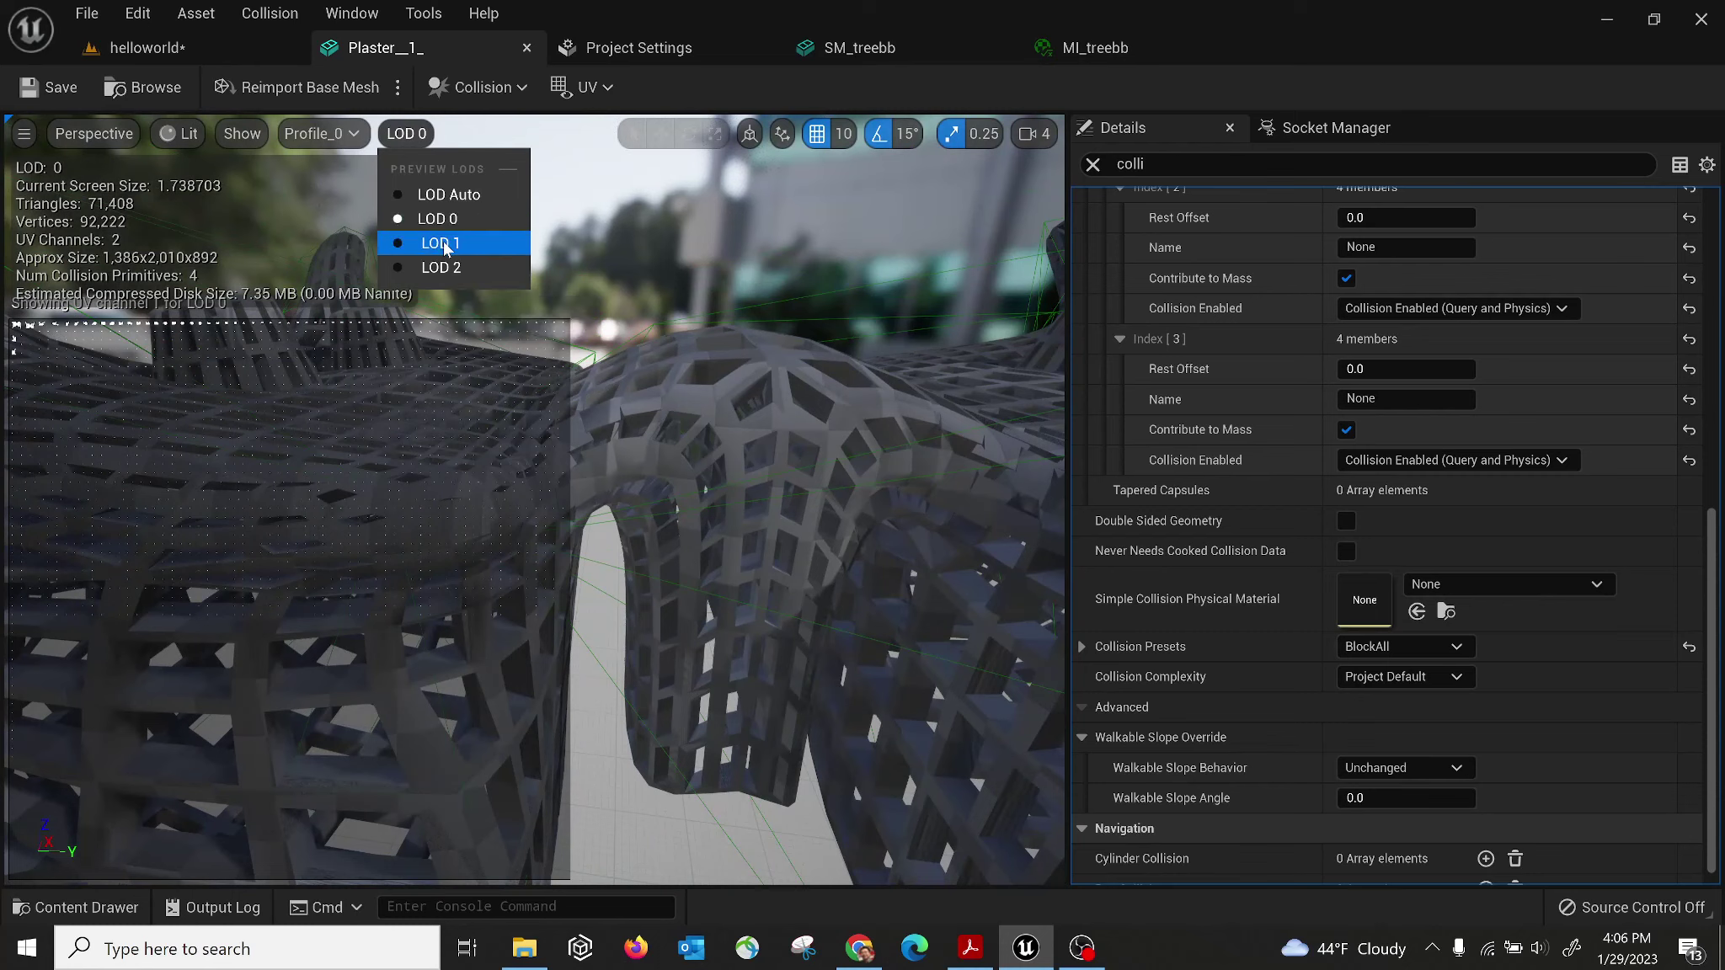
{"action": "left_click", "coordinate": [616, 93]}
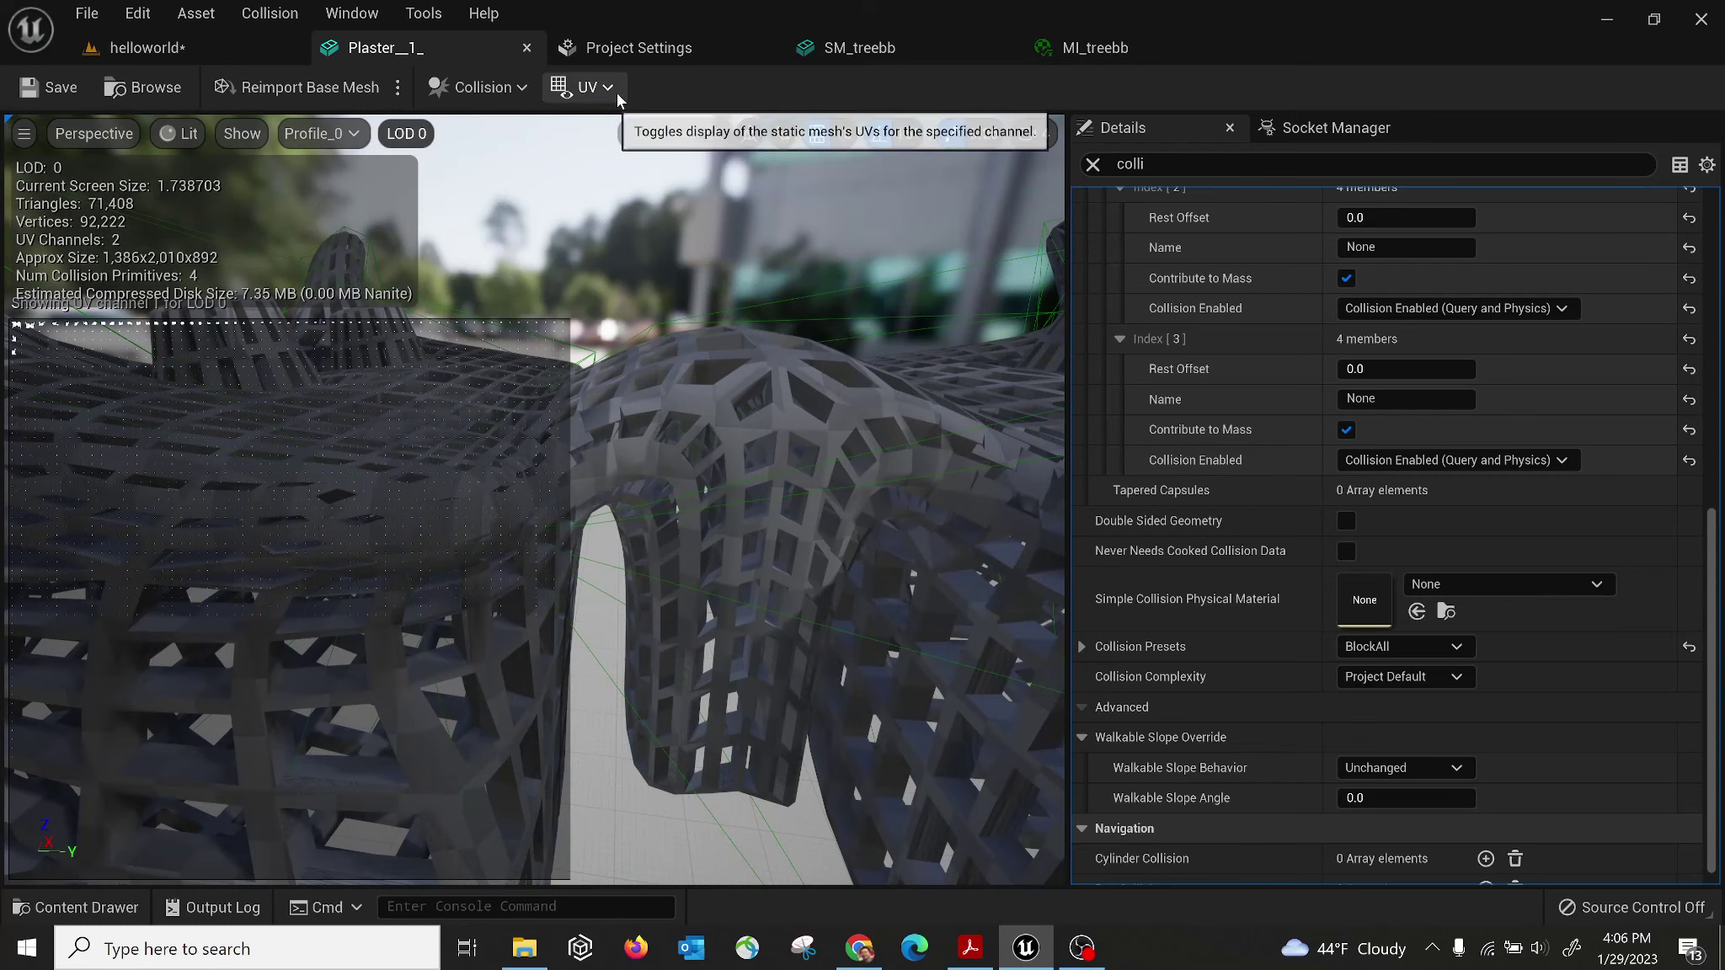
{"action": "left_click", "coordinate": [616, 92]}
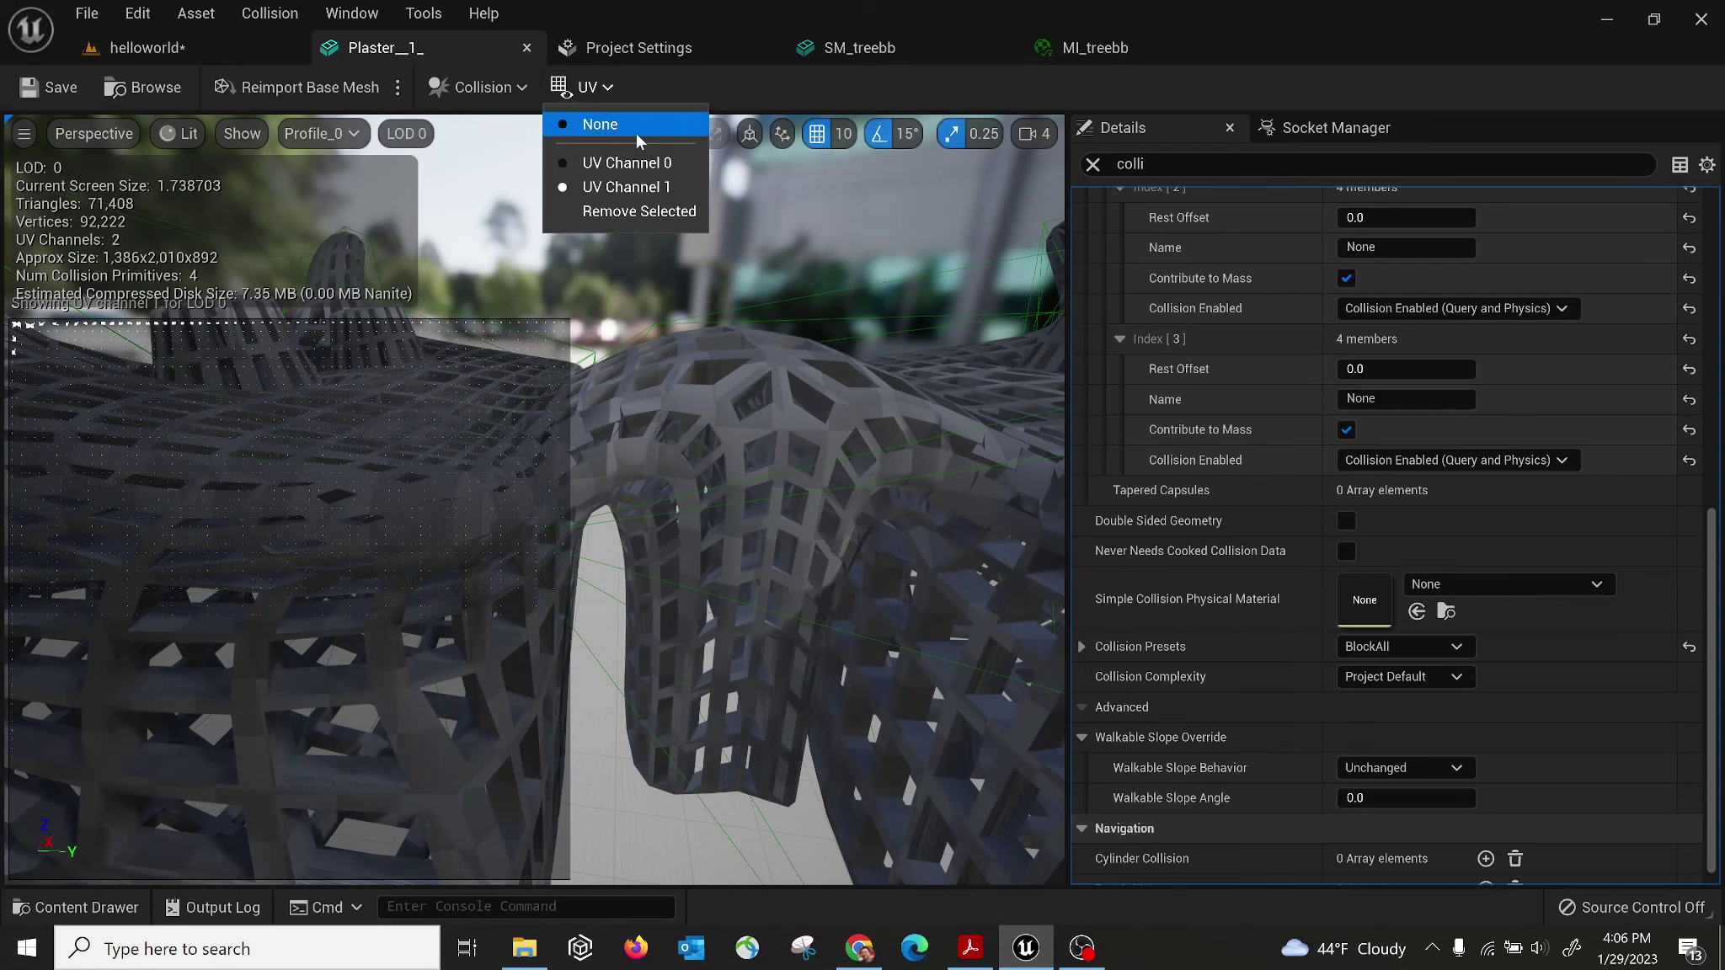
{"action": "left_click", "coordinate": [640, 164]}
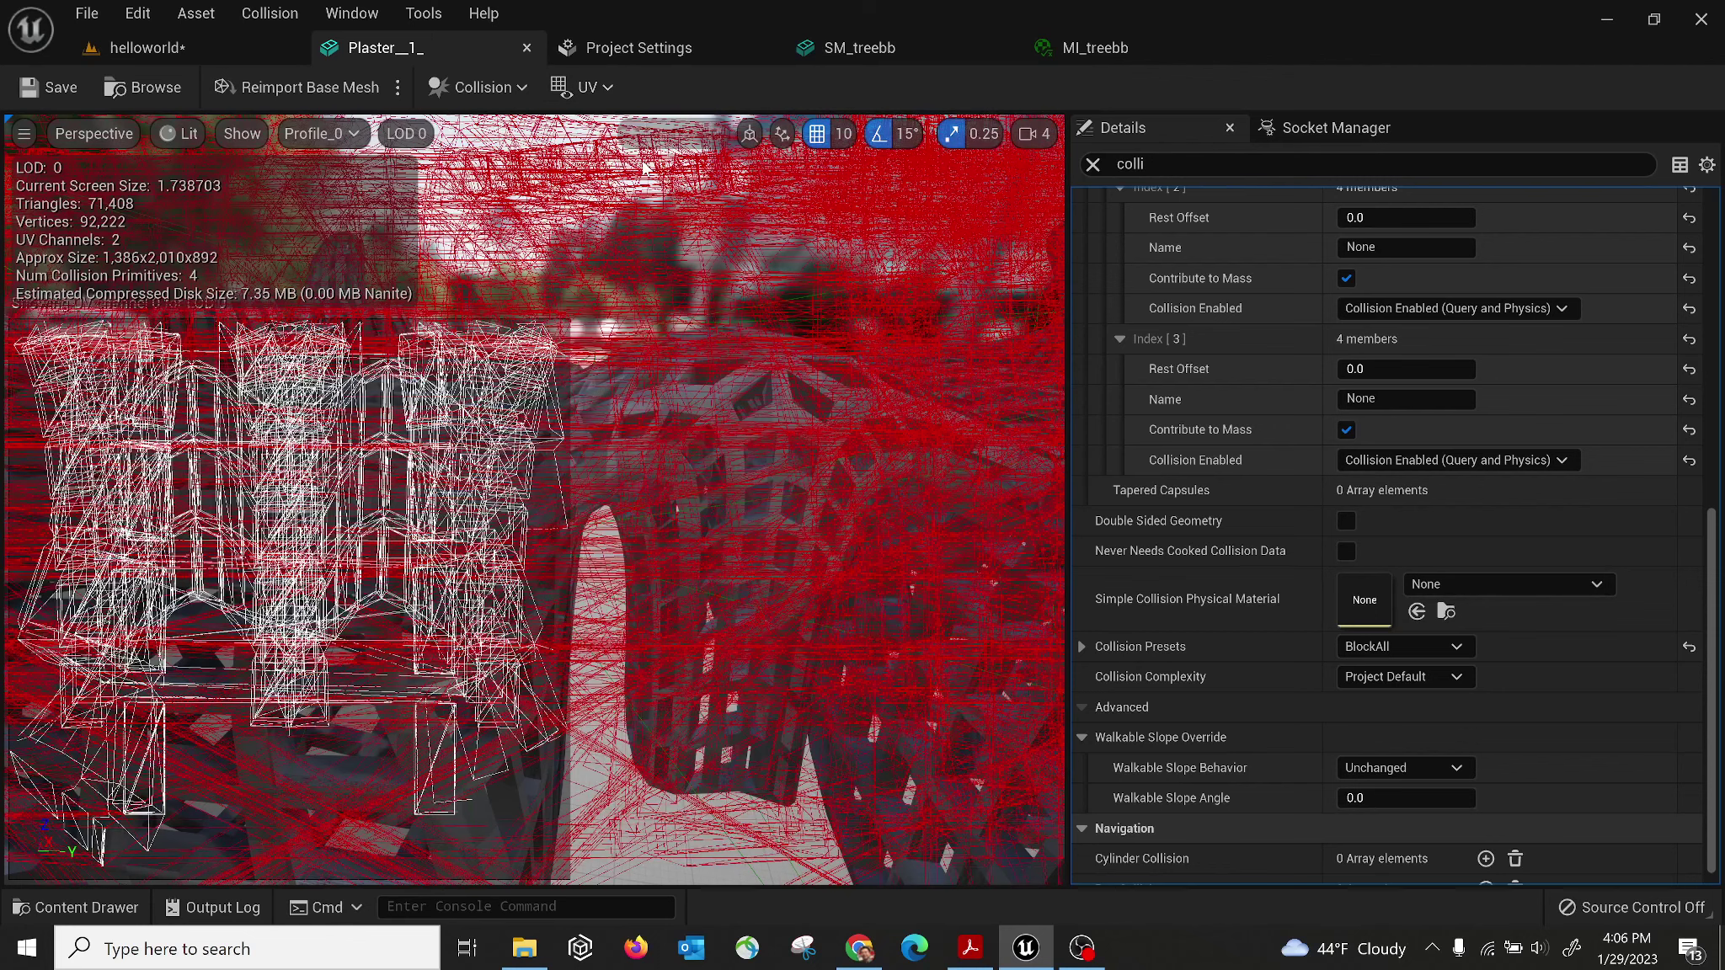
{"action": "left_click", "coordinate": [415, 135]}
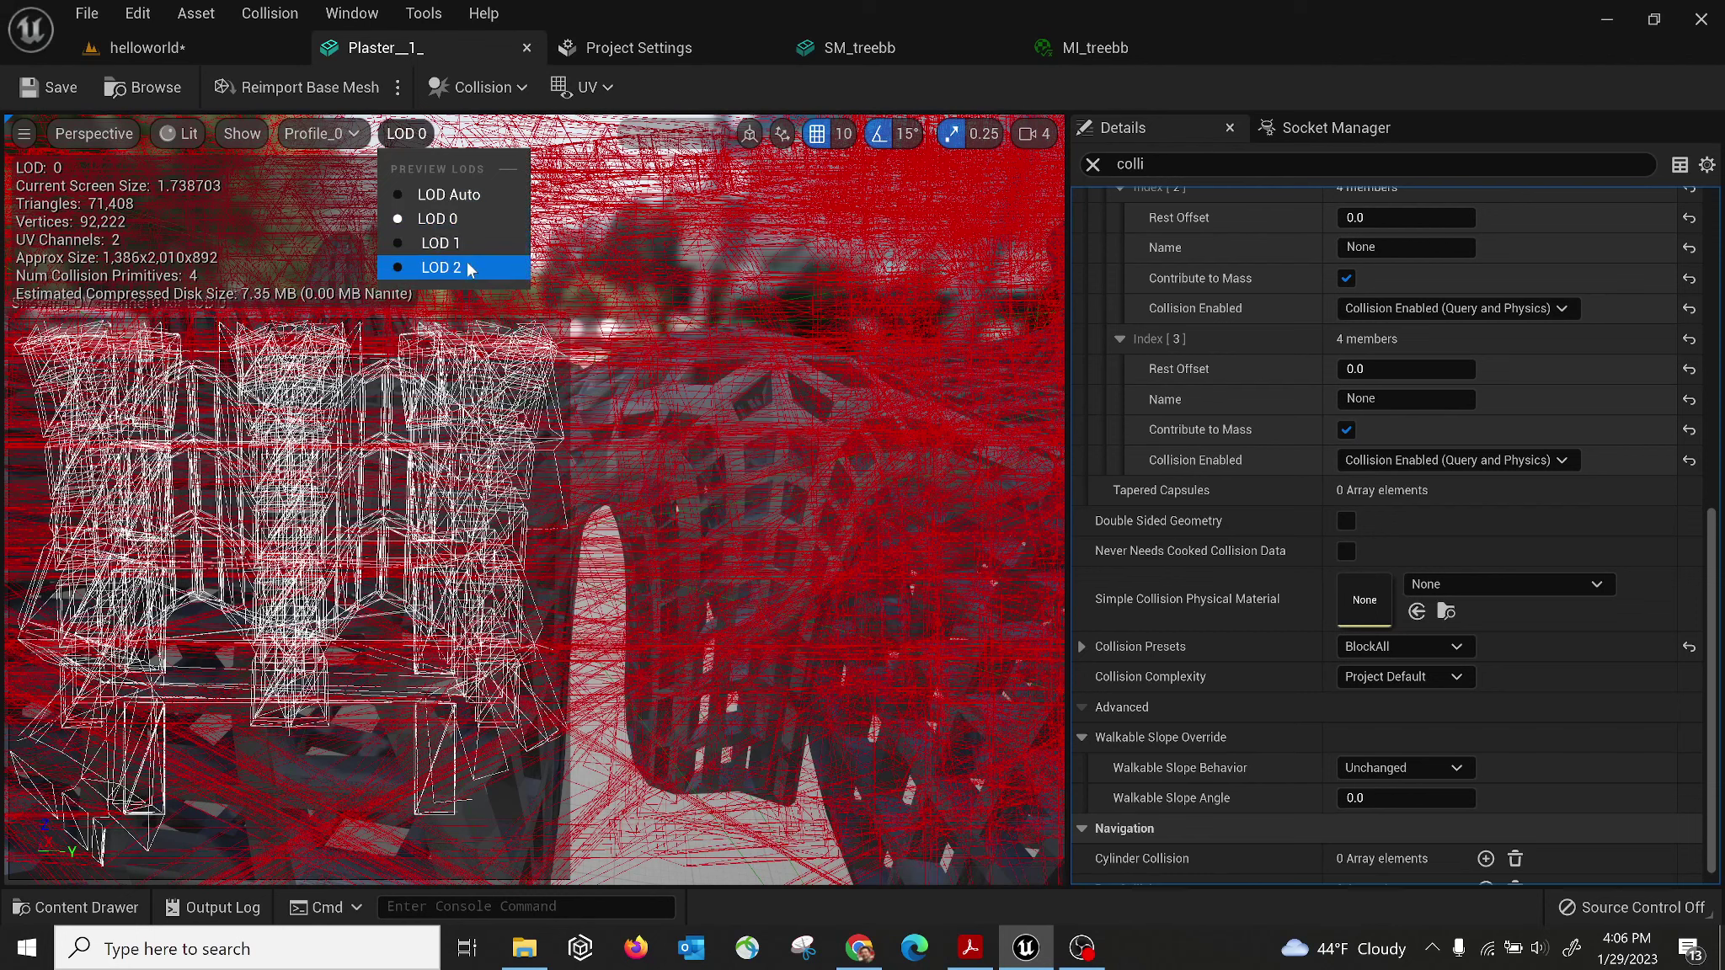
{"action": "left_click", "coordinate": [524, 87]}
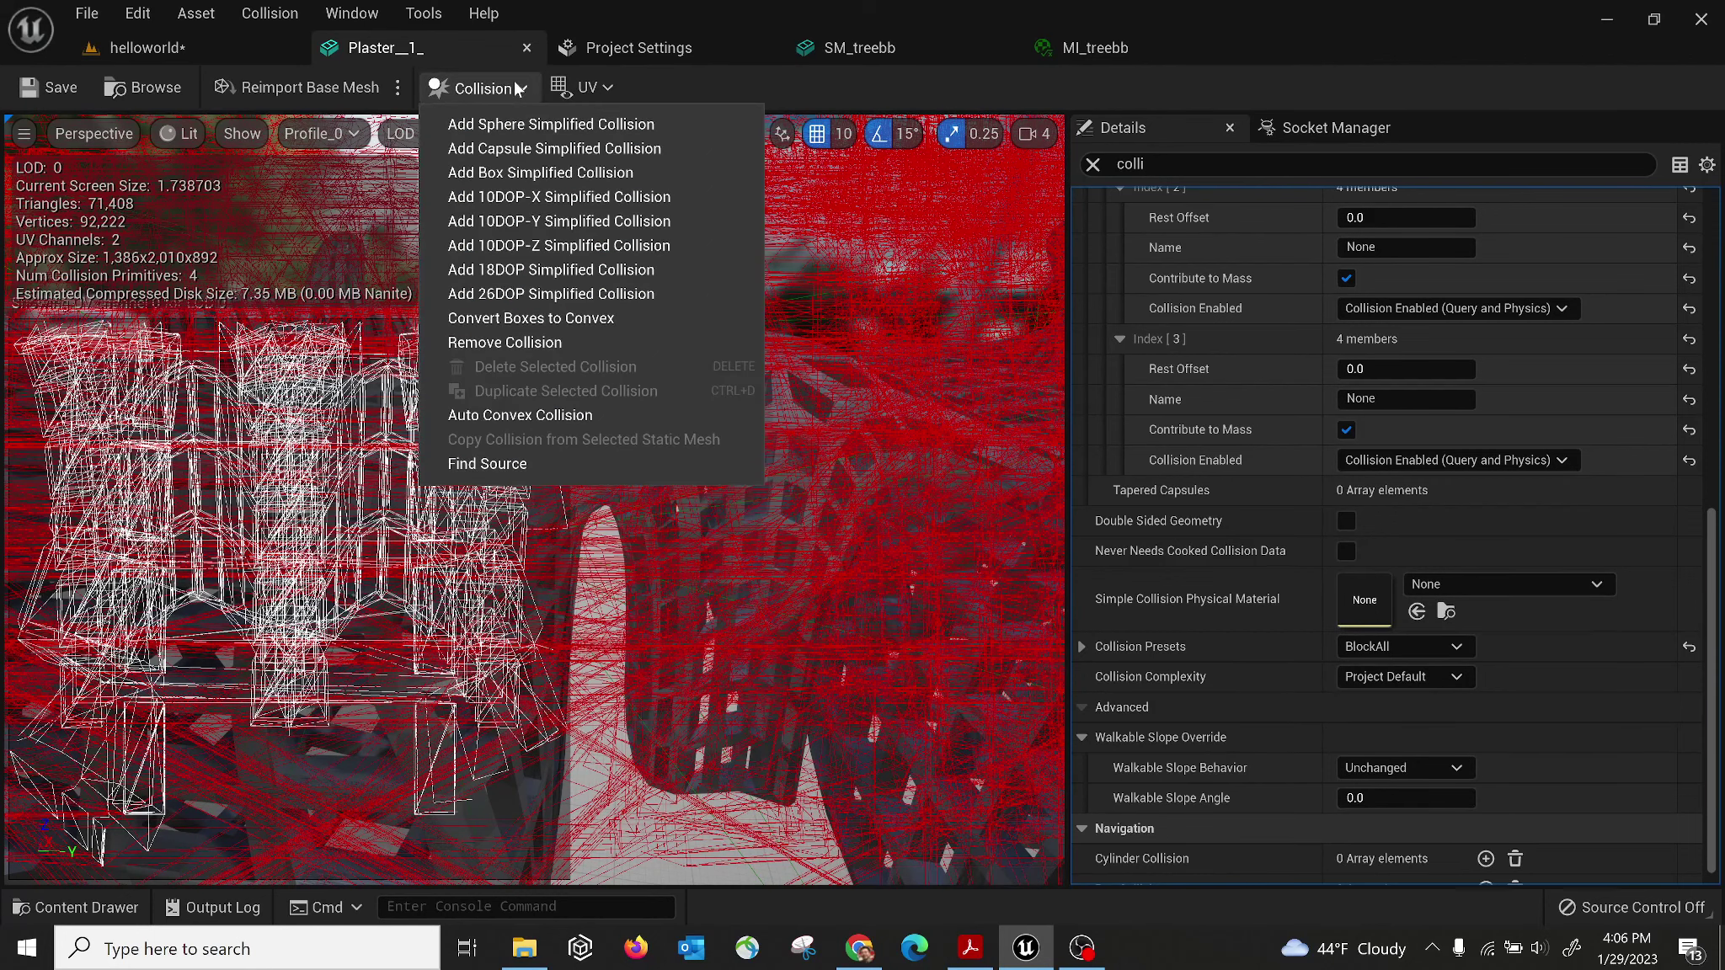
Show UV Channel 1 of the mesh again and turn the UV display off.
{"action": "left_click", "coordinate": [585, 87]}
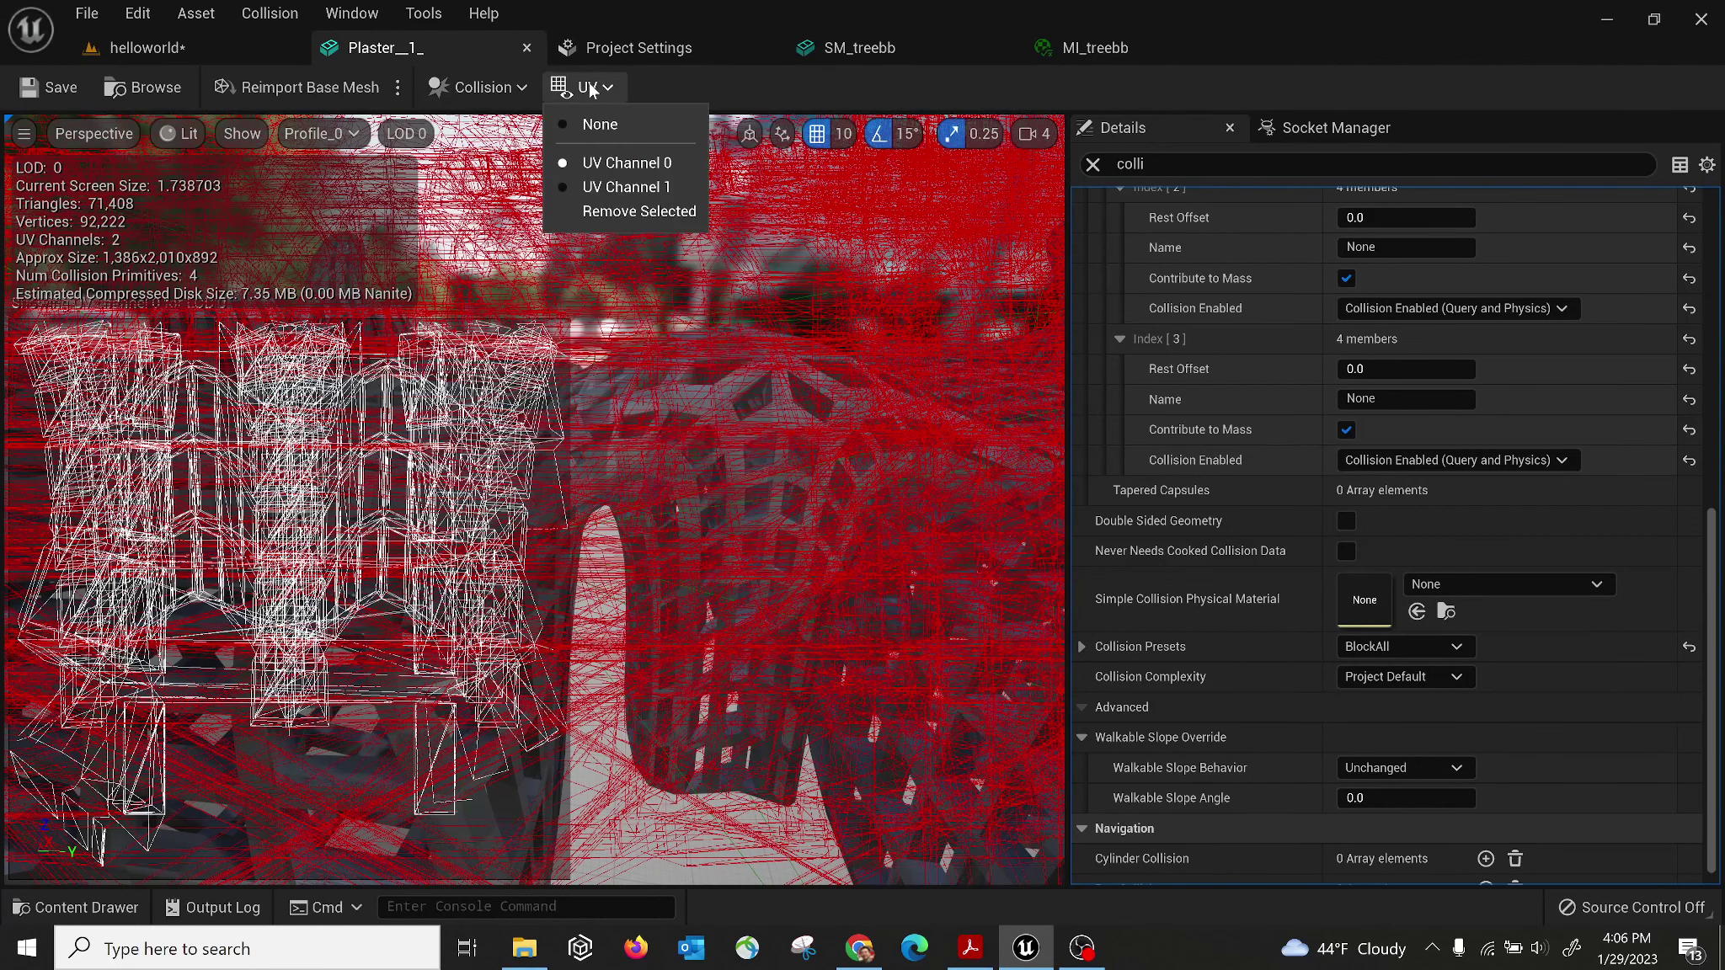
{"action": "left_click", "coordinate": [629, 187]}
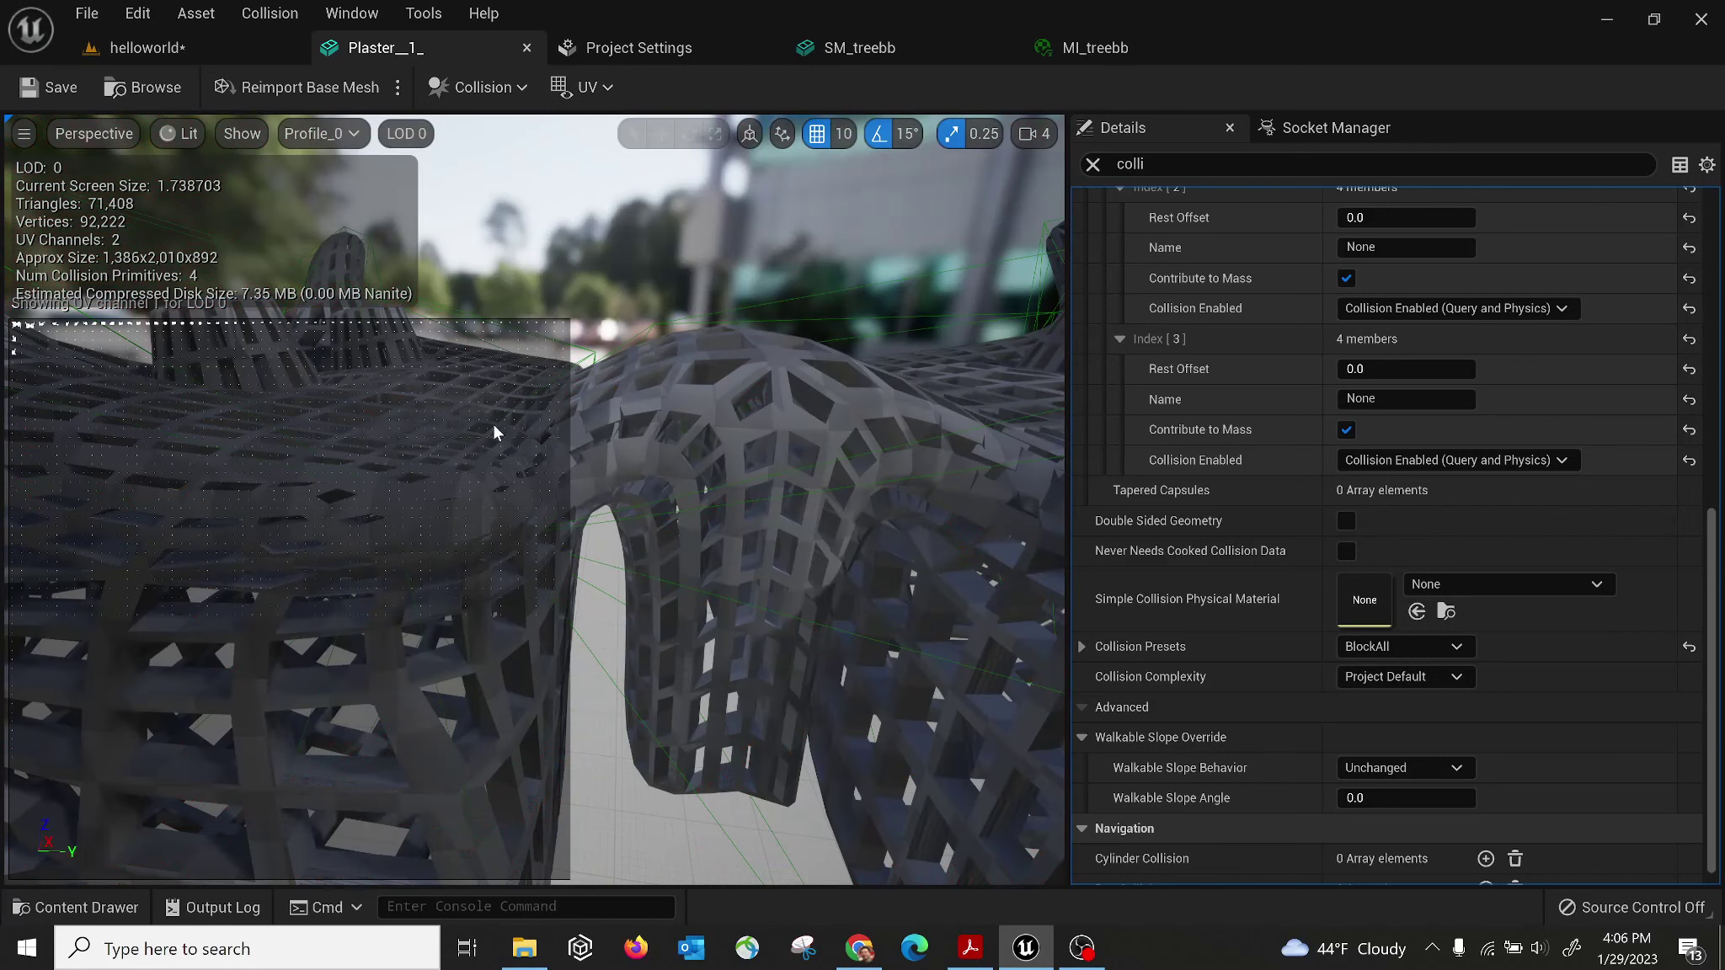
{"action": "left_click", "coordinate": [587, 87]}
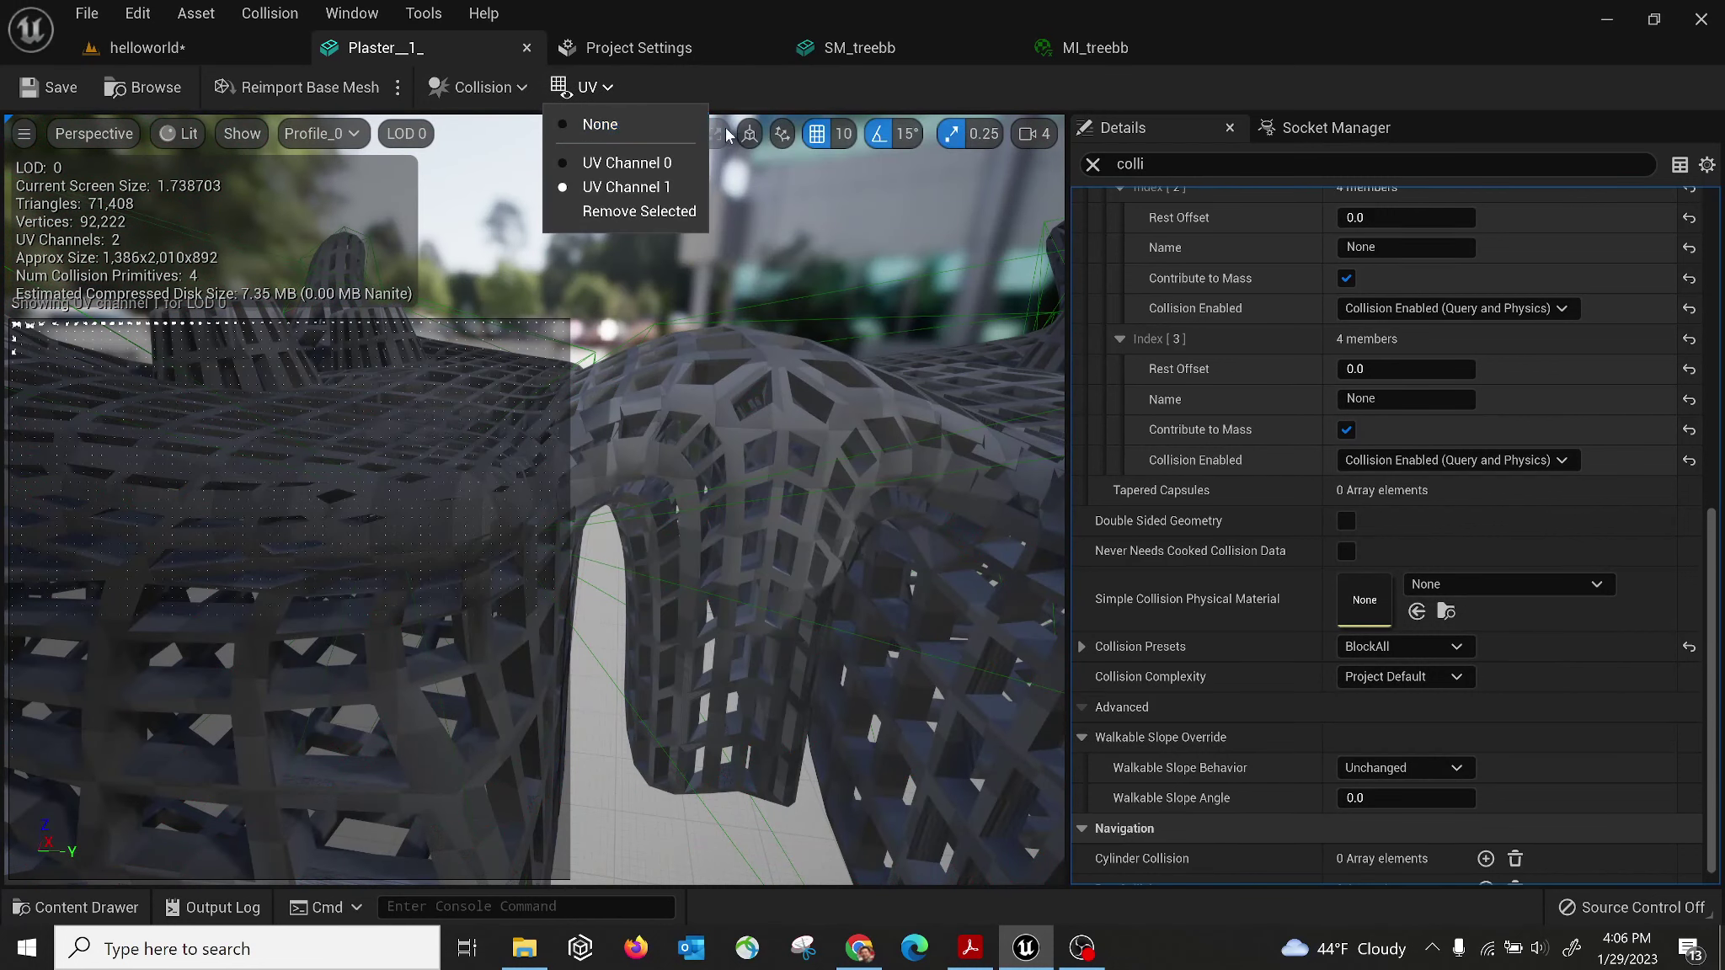
{"action": "left_click", "coordinate": [599, 125]}
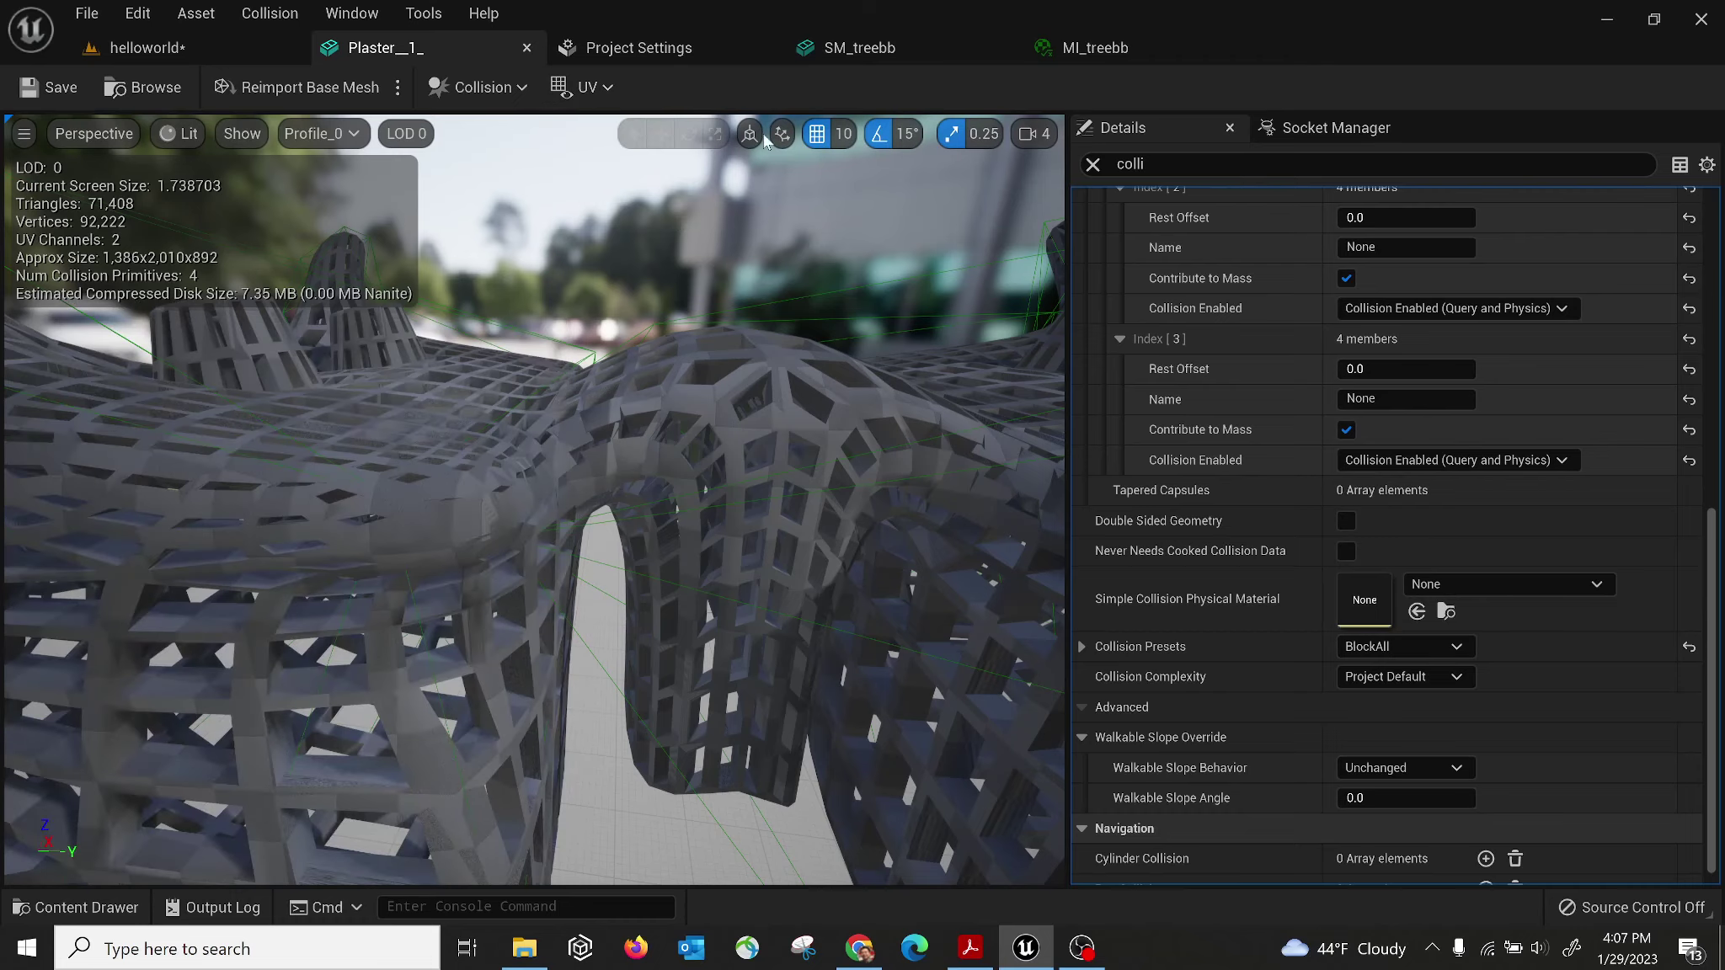
Return to the helloworld level and add a point light in front of the lattice structure.
{"action": "left_click", "coordinate": [169, 48]}
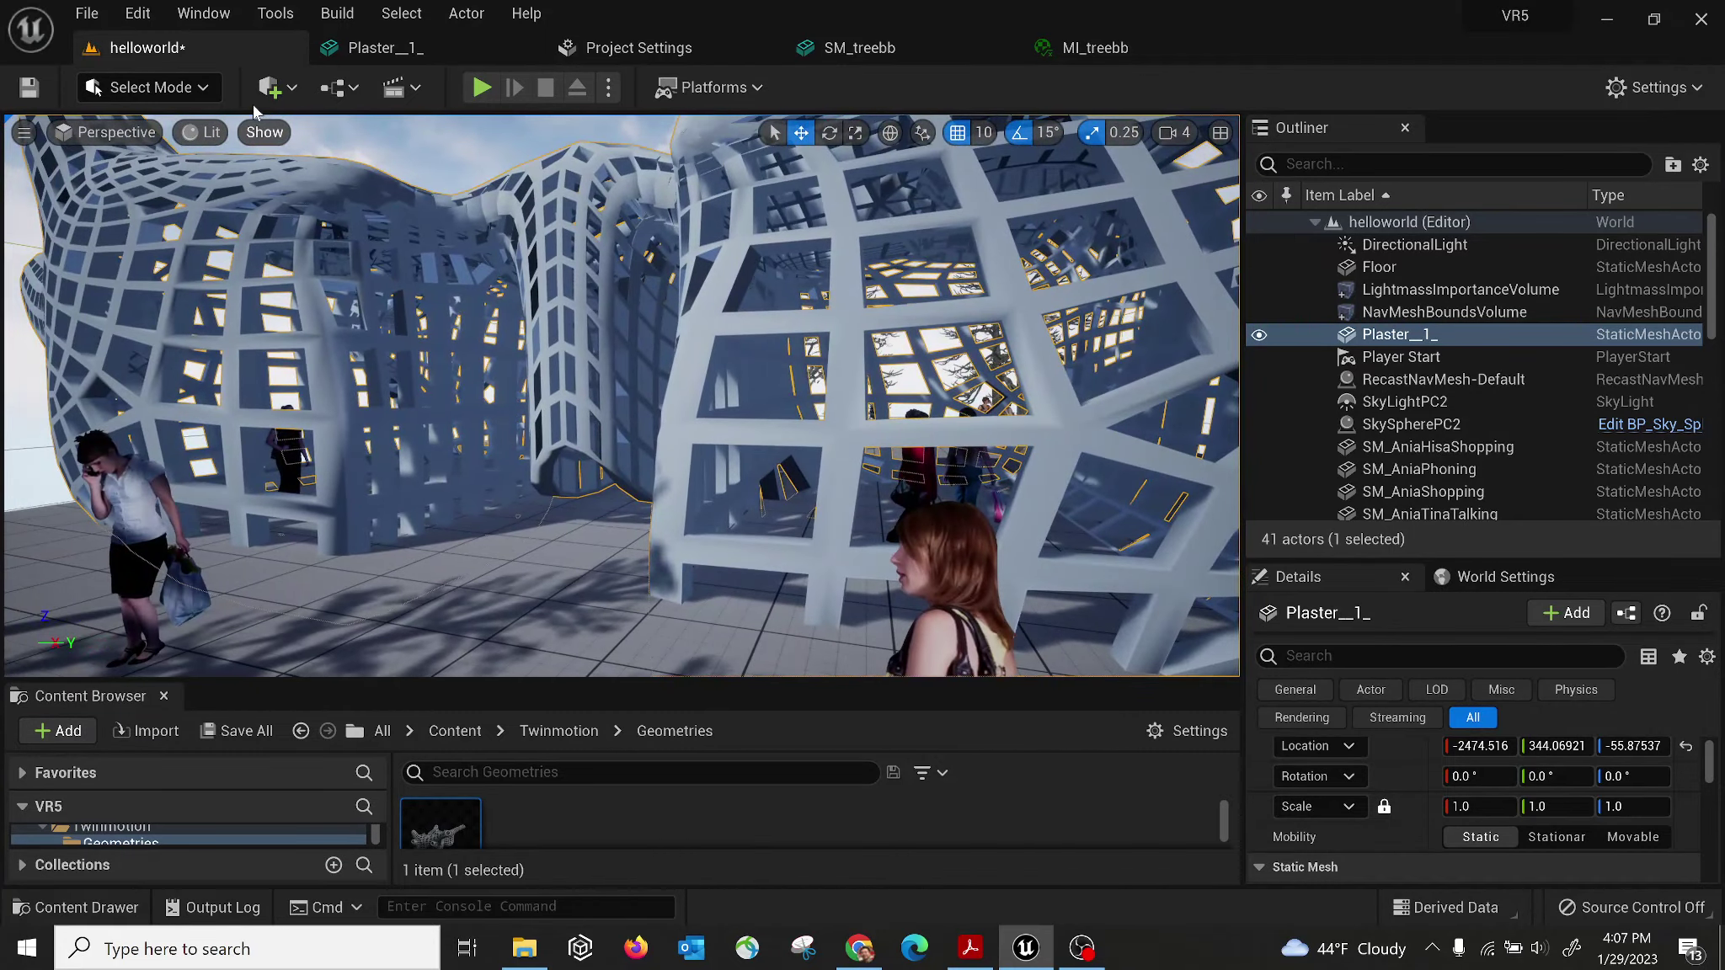
{"action": "left_click", "coordinate": [24, 132]}
{"action": "mouse_move", "coordinate": [272, 128]}
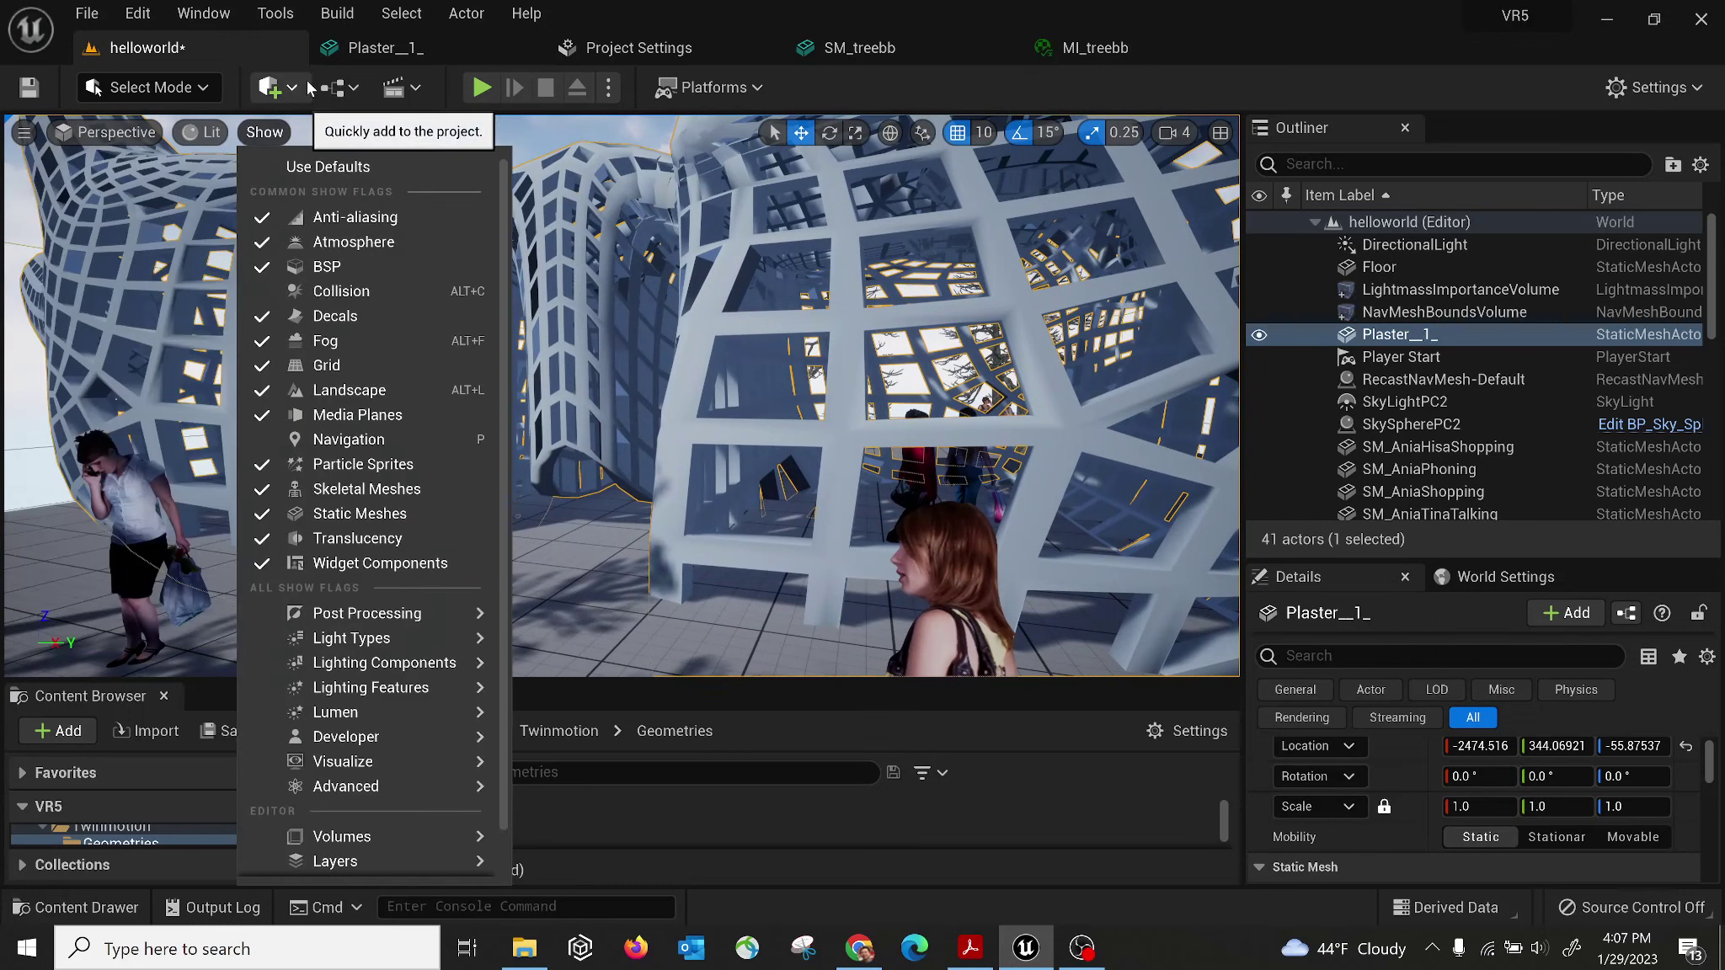
{"action": "left_click", "coordinate": [295, 88]}
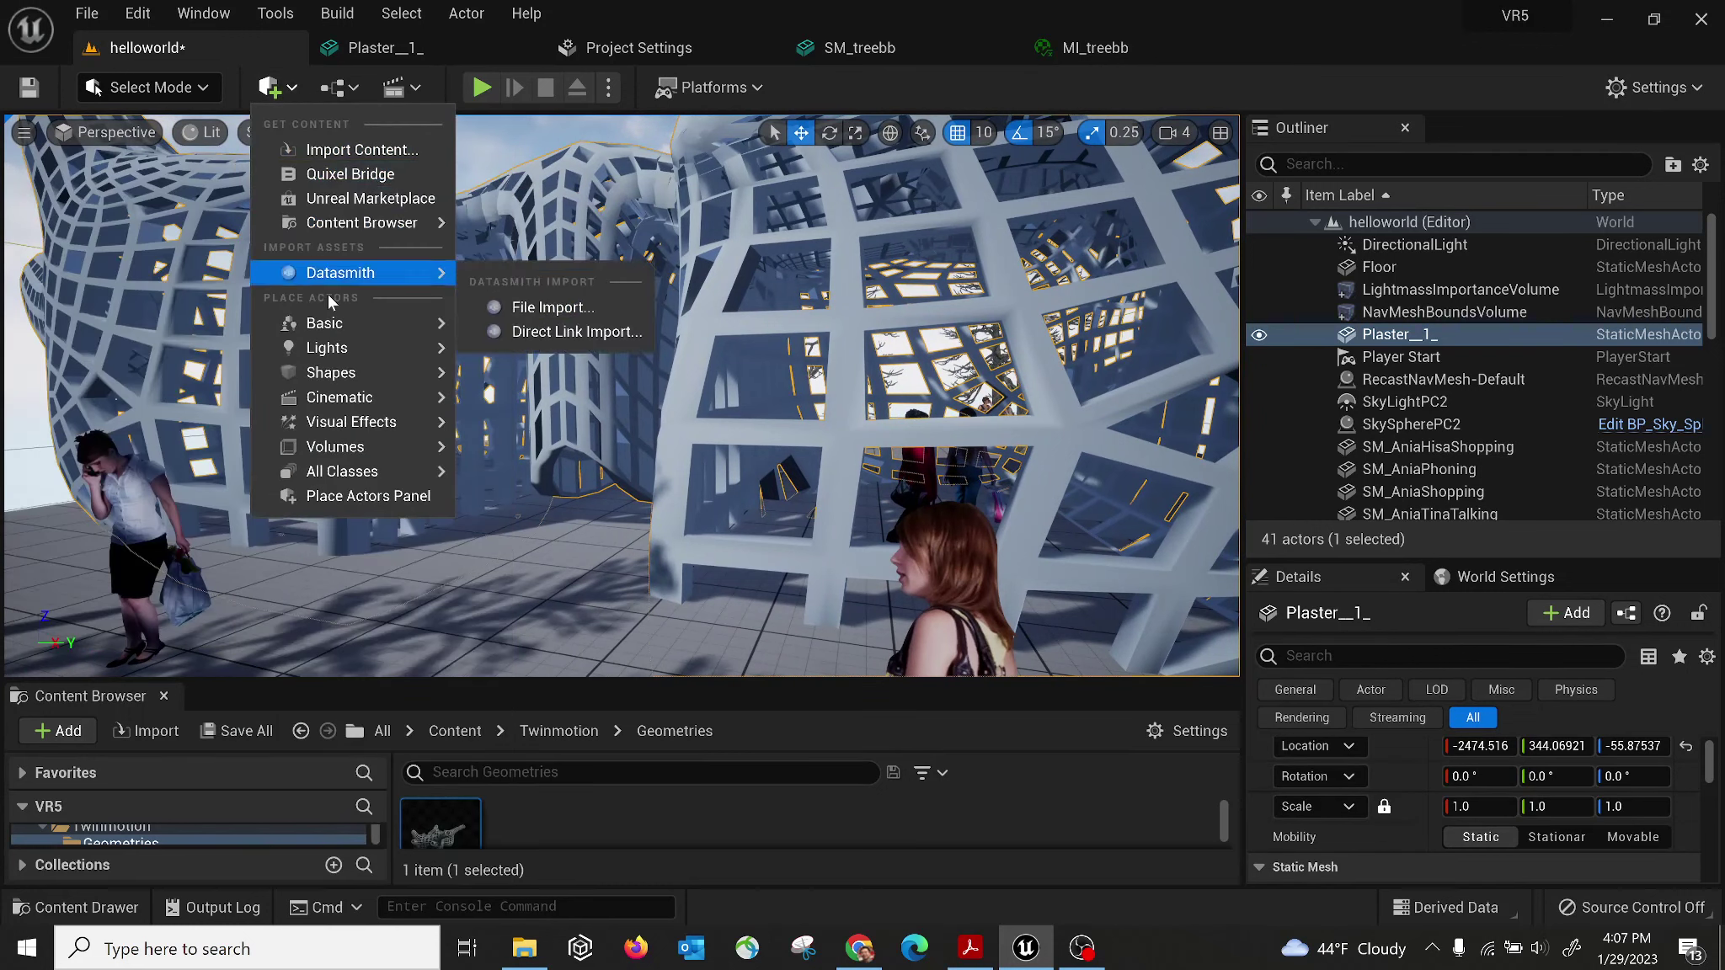
{"action": "mouse_move", "coordinate": [326, 346]}
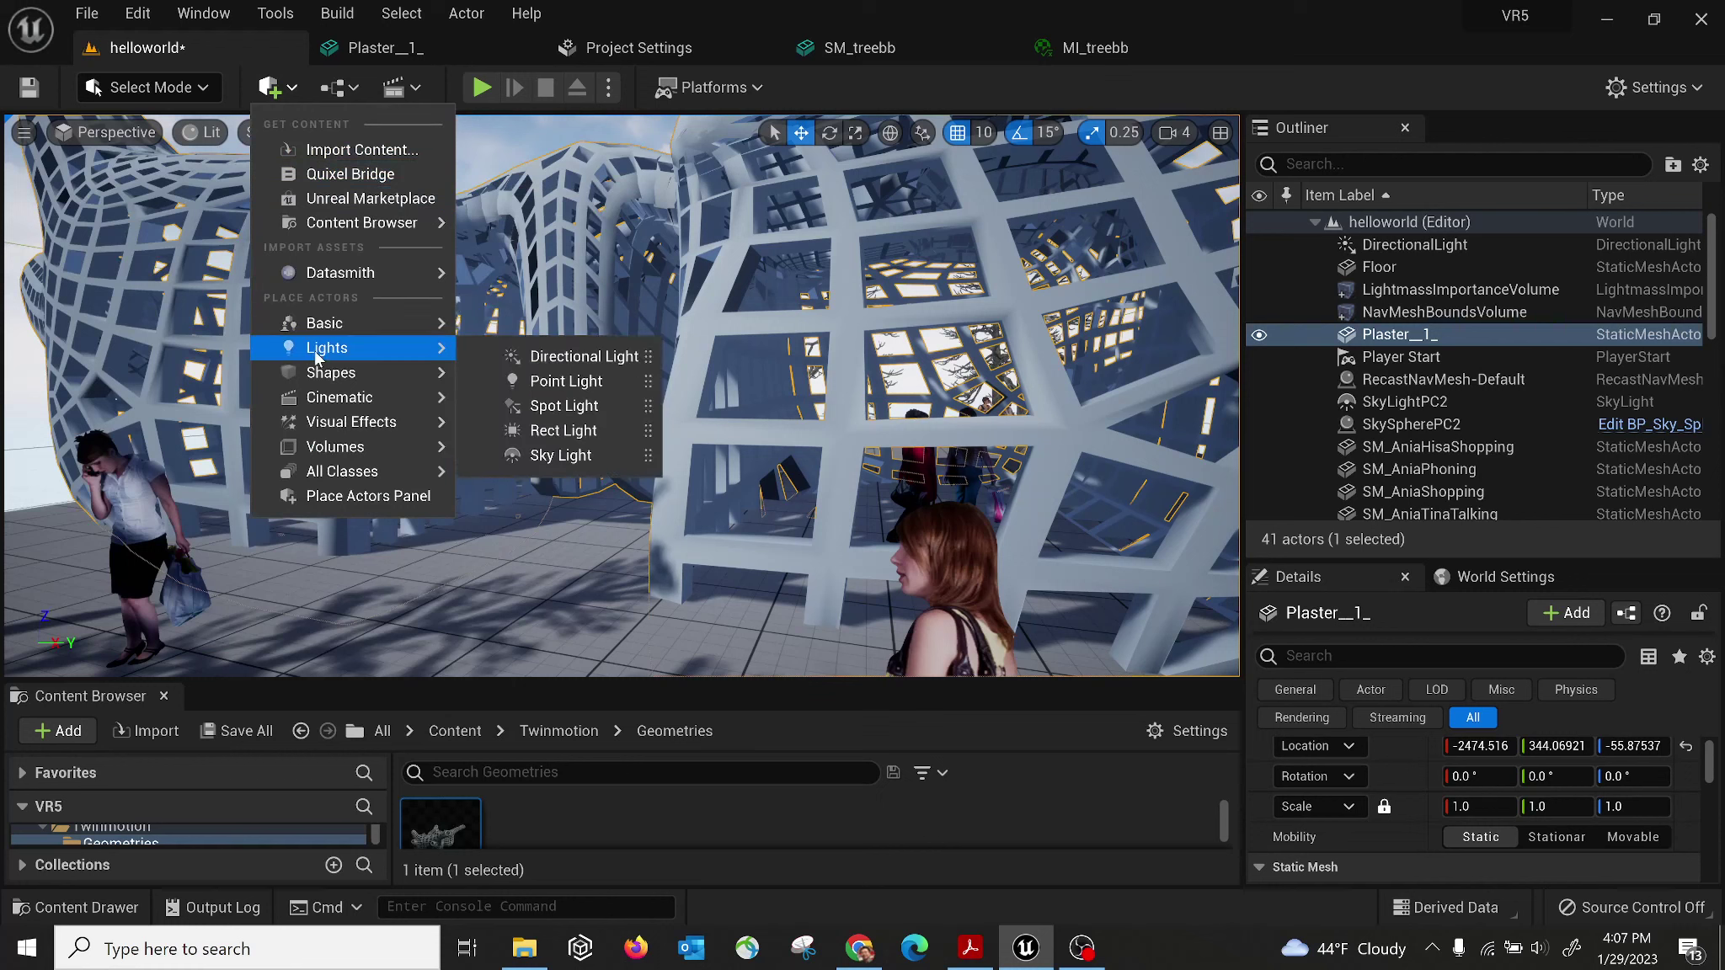
{"action": "left_click", "coordinate": [565, 380]}
{"action": "right_click_drag", "start_coordinate": [651, 431], "coordinate": [649, 455]}
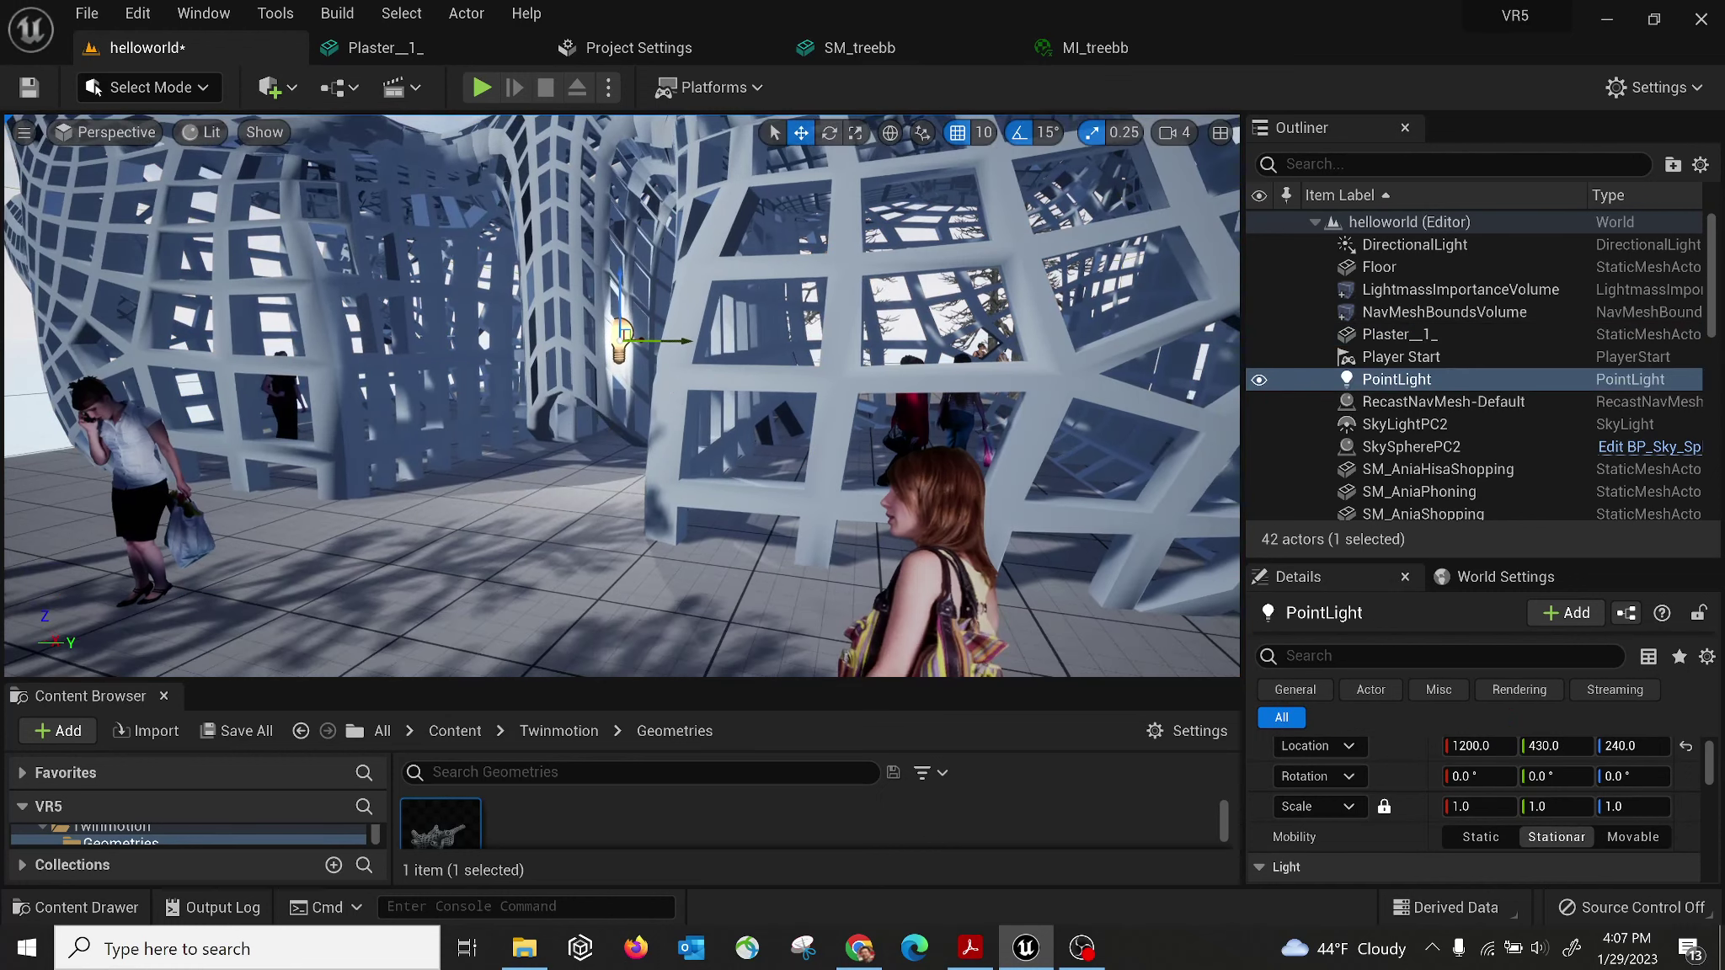
Move the point light to the structure's central opening and raise it, at about X 1030, Y 350, Z 350.
{"action": "left_click_drag", "start_coordinate": [687, 338], "coordinate": [635, 339]}
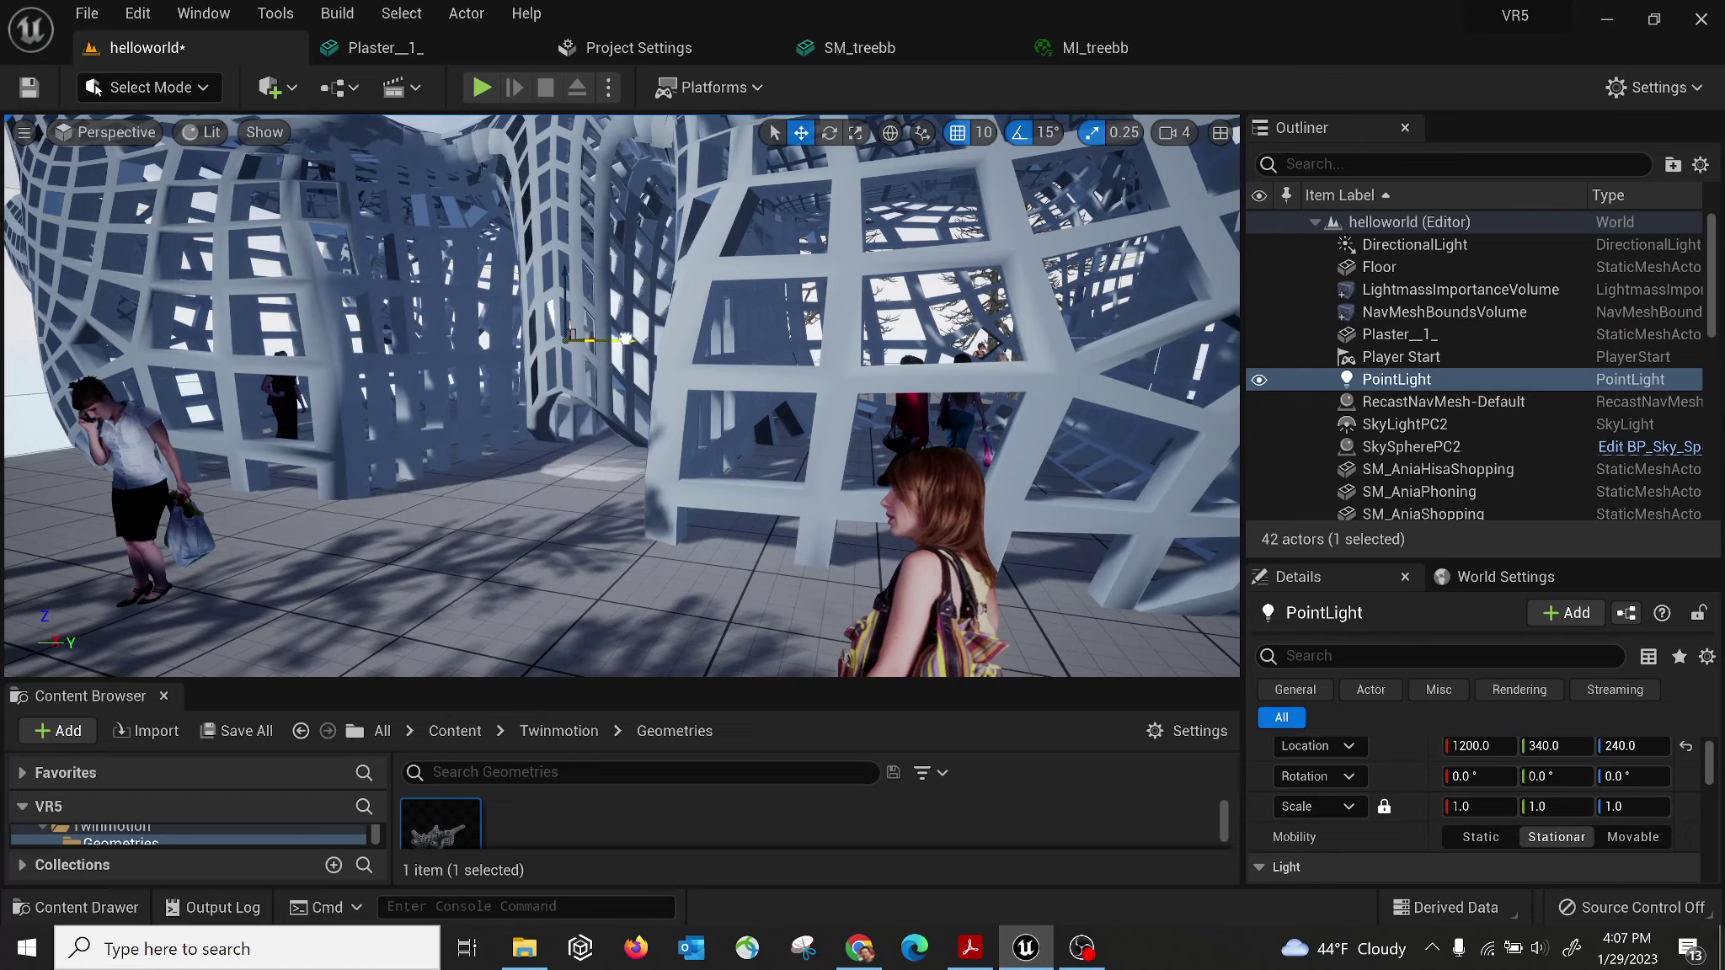
{"action": "right_click_drag", "start_coordinate": [635, 340], "coordinate": [716, 366]}
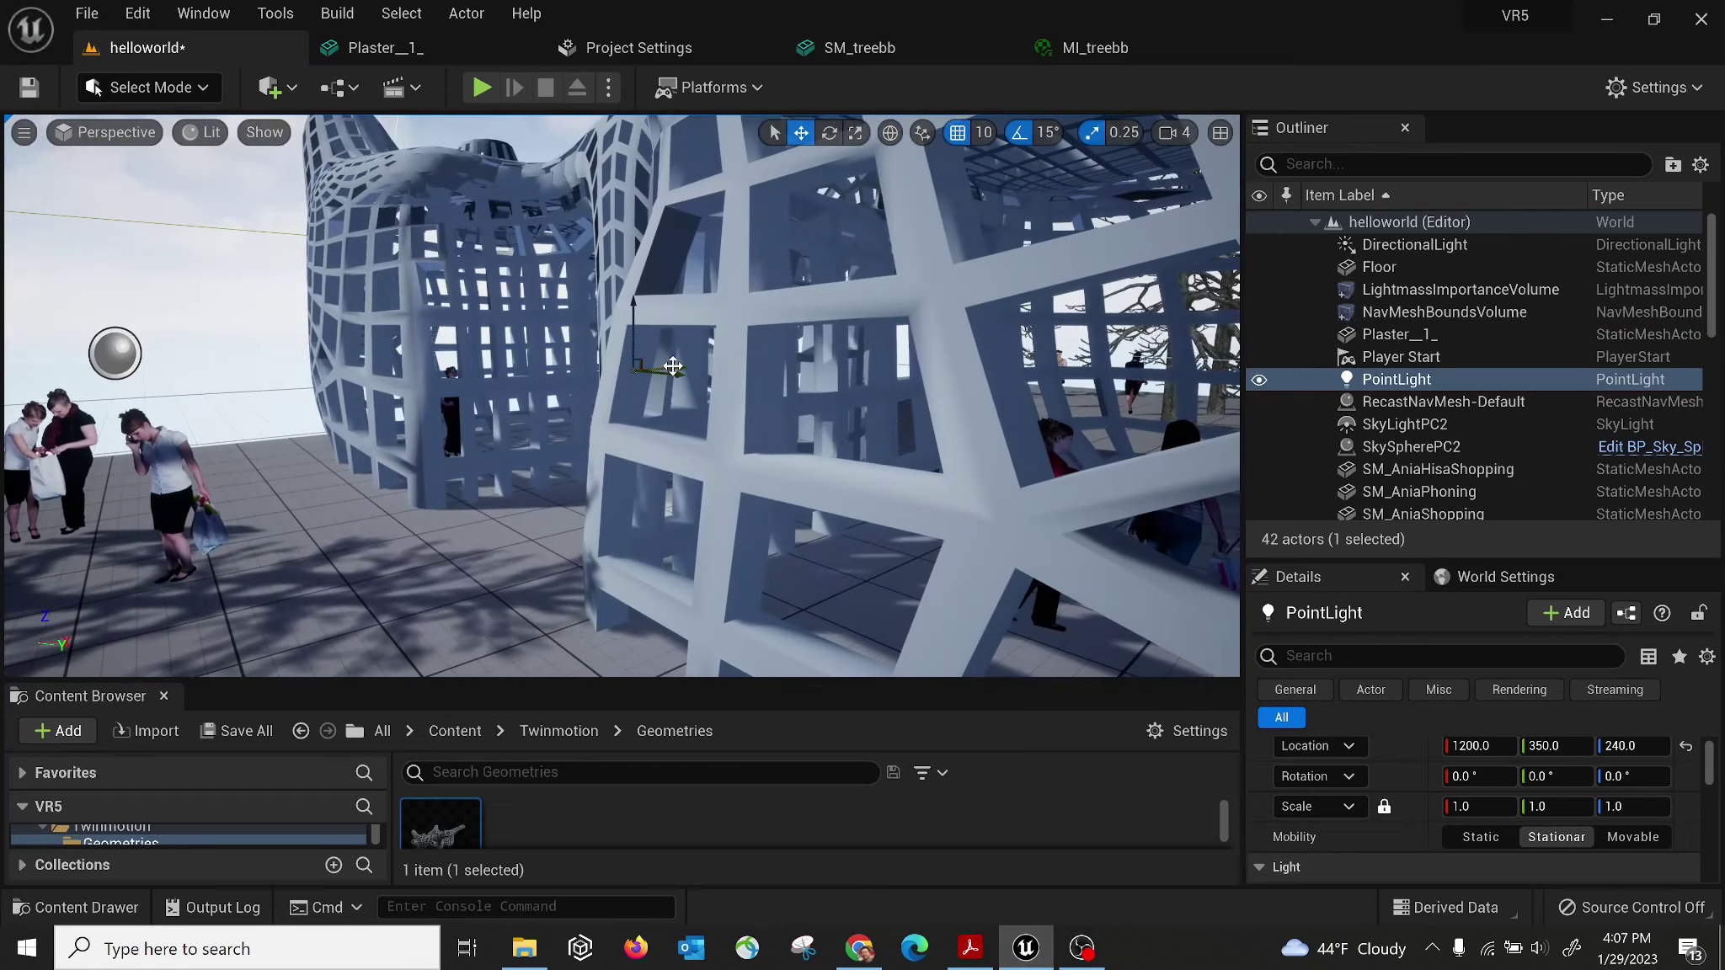
{"action": "left_click_drag", "start_coordinate": [720, 374], "coordinate": [561, 381]}
{"action": "right_click_drag", "start_coordinate": [562, 381], "coordinate": [518, 393]}
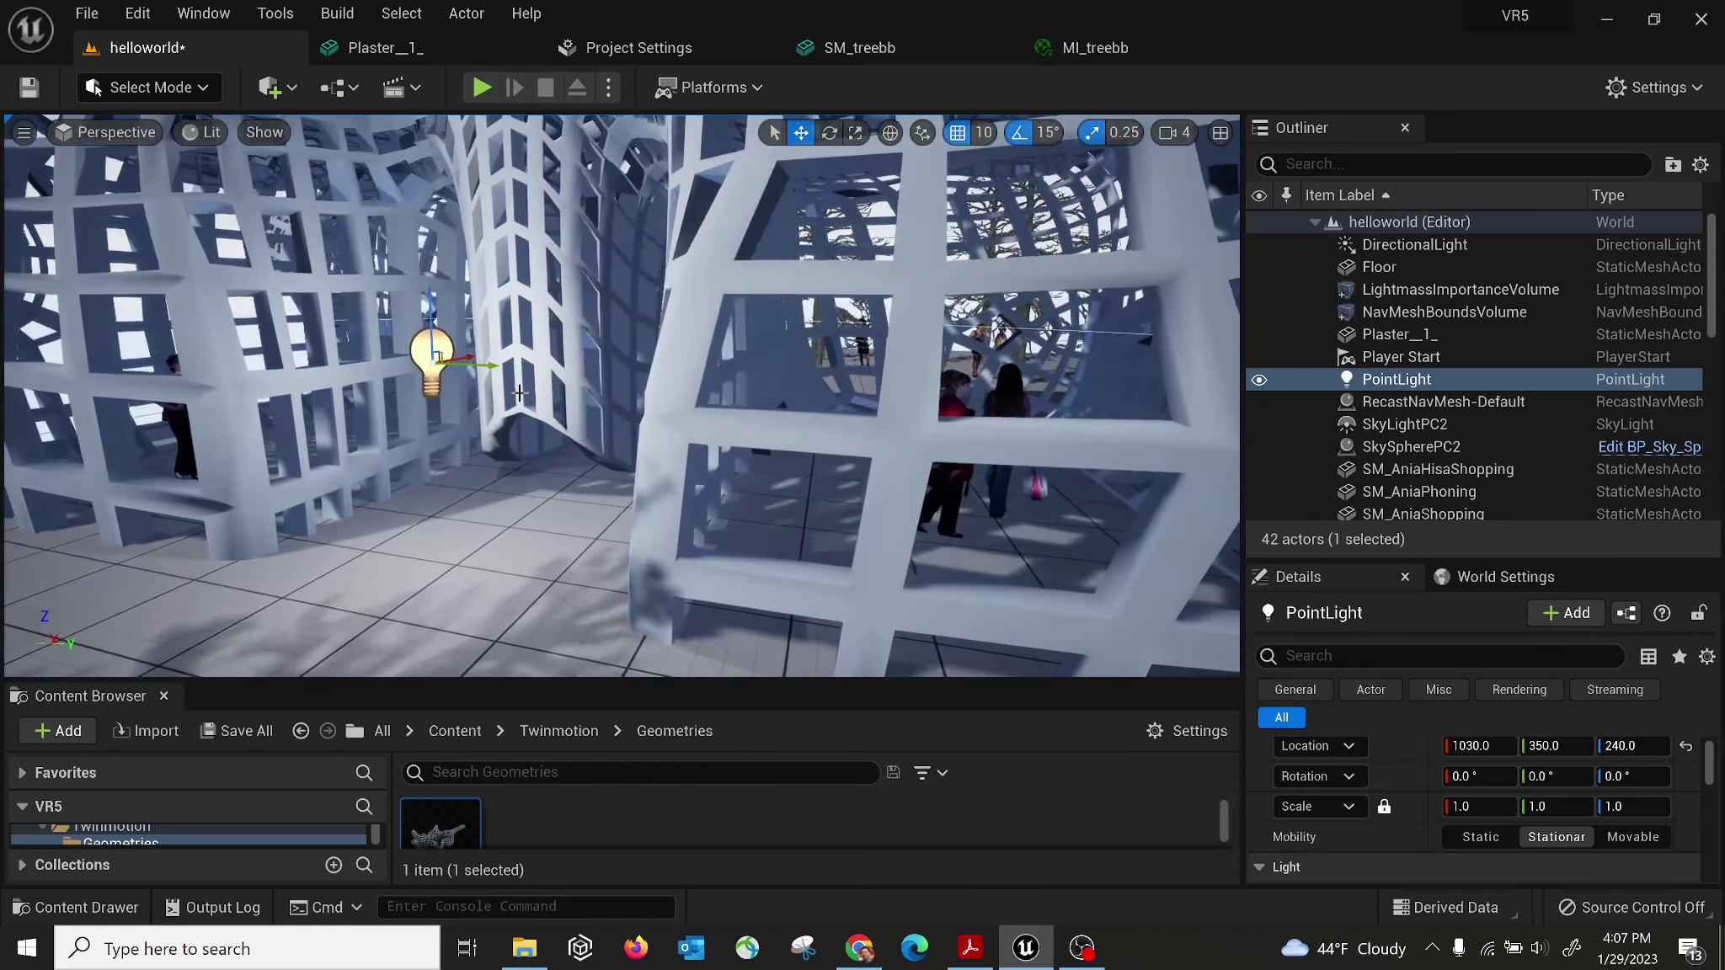
{"action": "left_click_drag", "start_coordinate": [430, 310], "coordinate": [442, 160]}
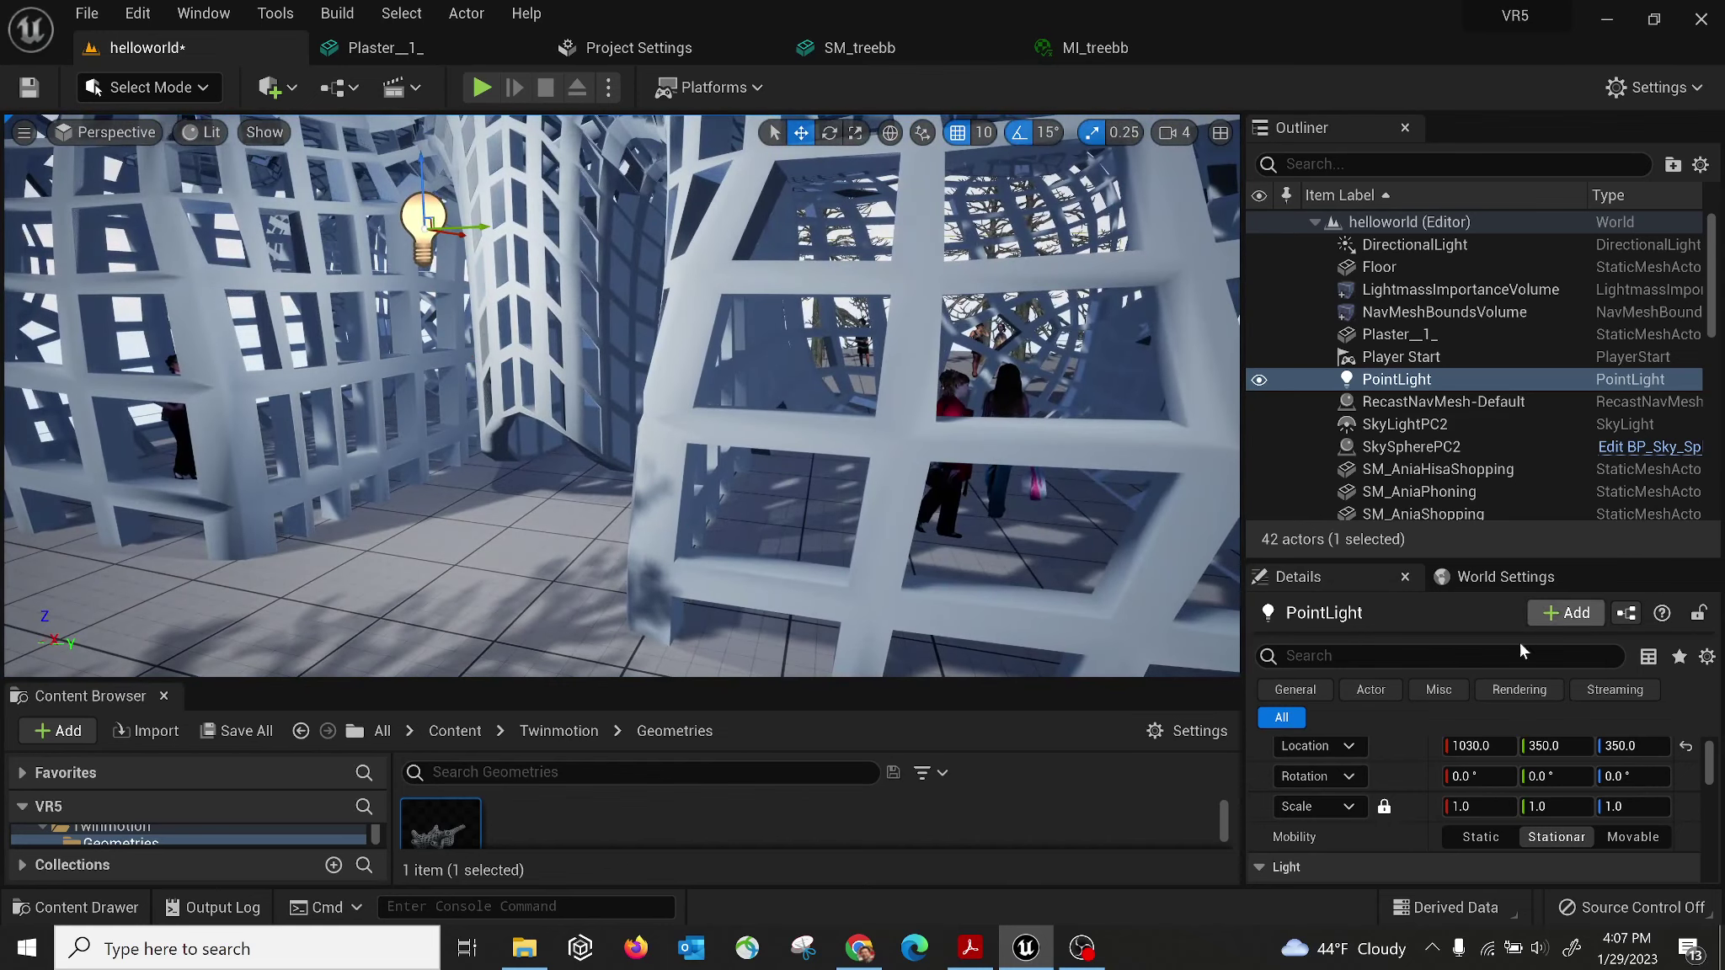
Set the point light's mobility to Static.
{"action": "scroll", "coordinate": [1587, 761], "scroll_direction": "down", "scroll_amount": 2}
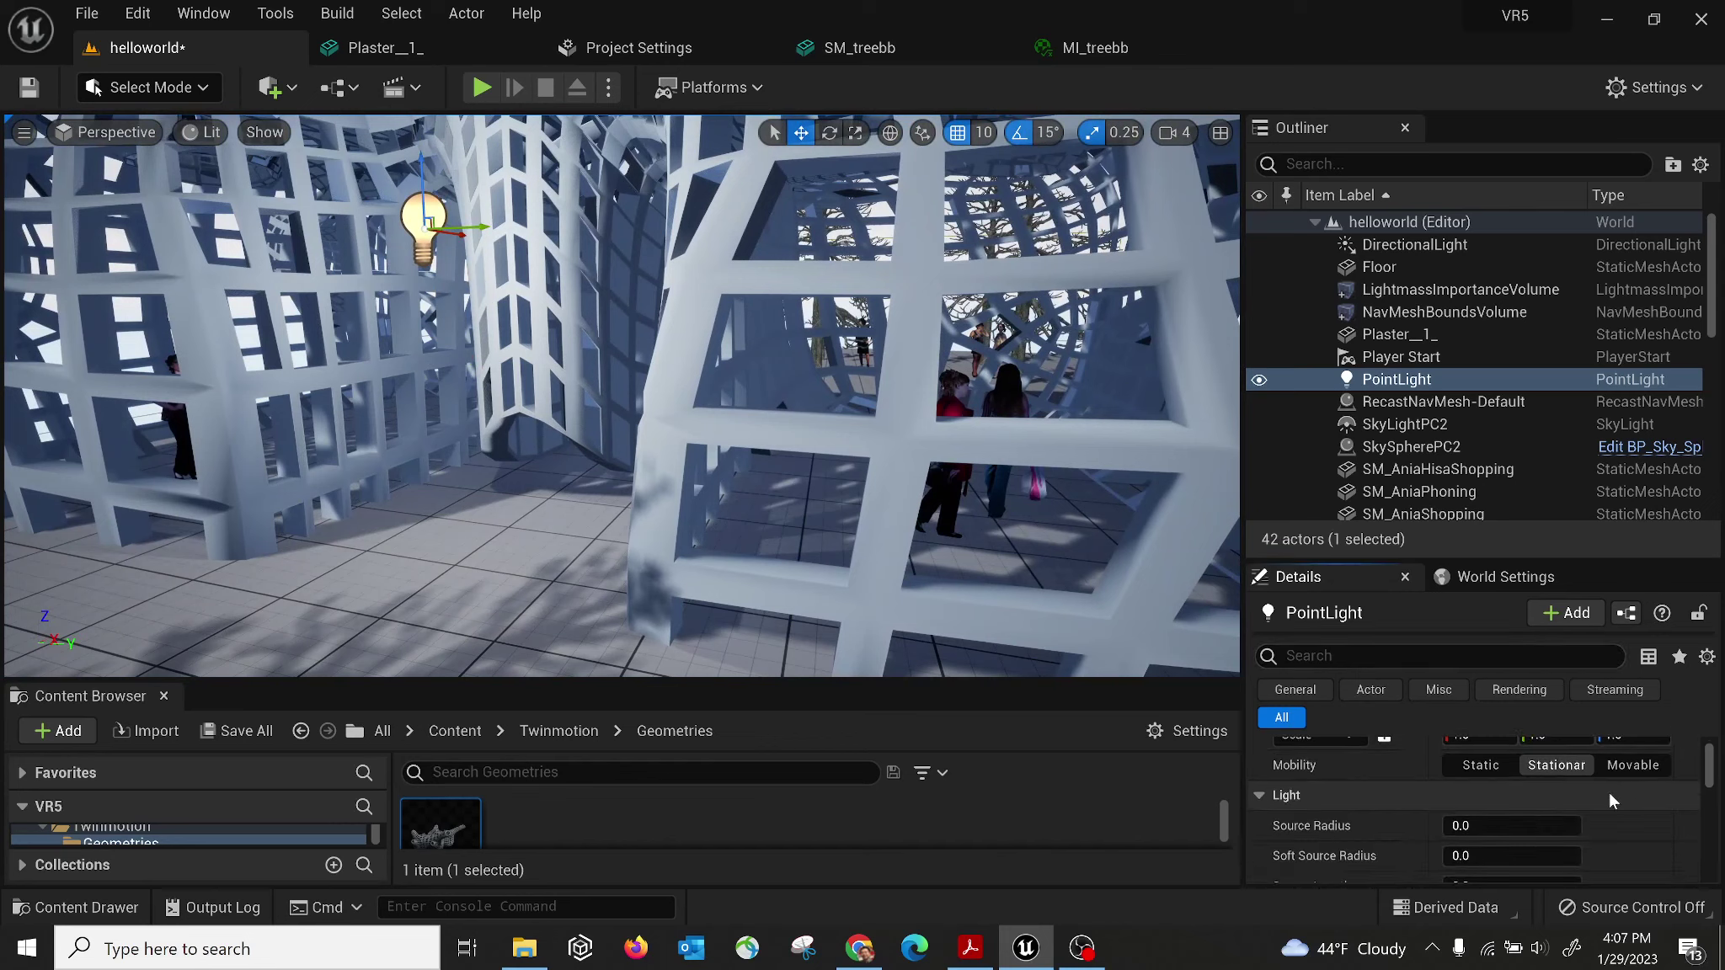
{"action": "left_click", "coordinate": [1461, 767]}
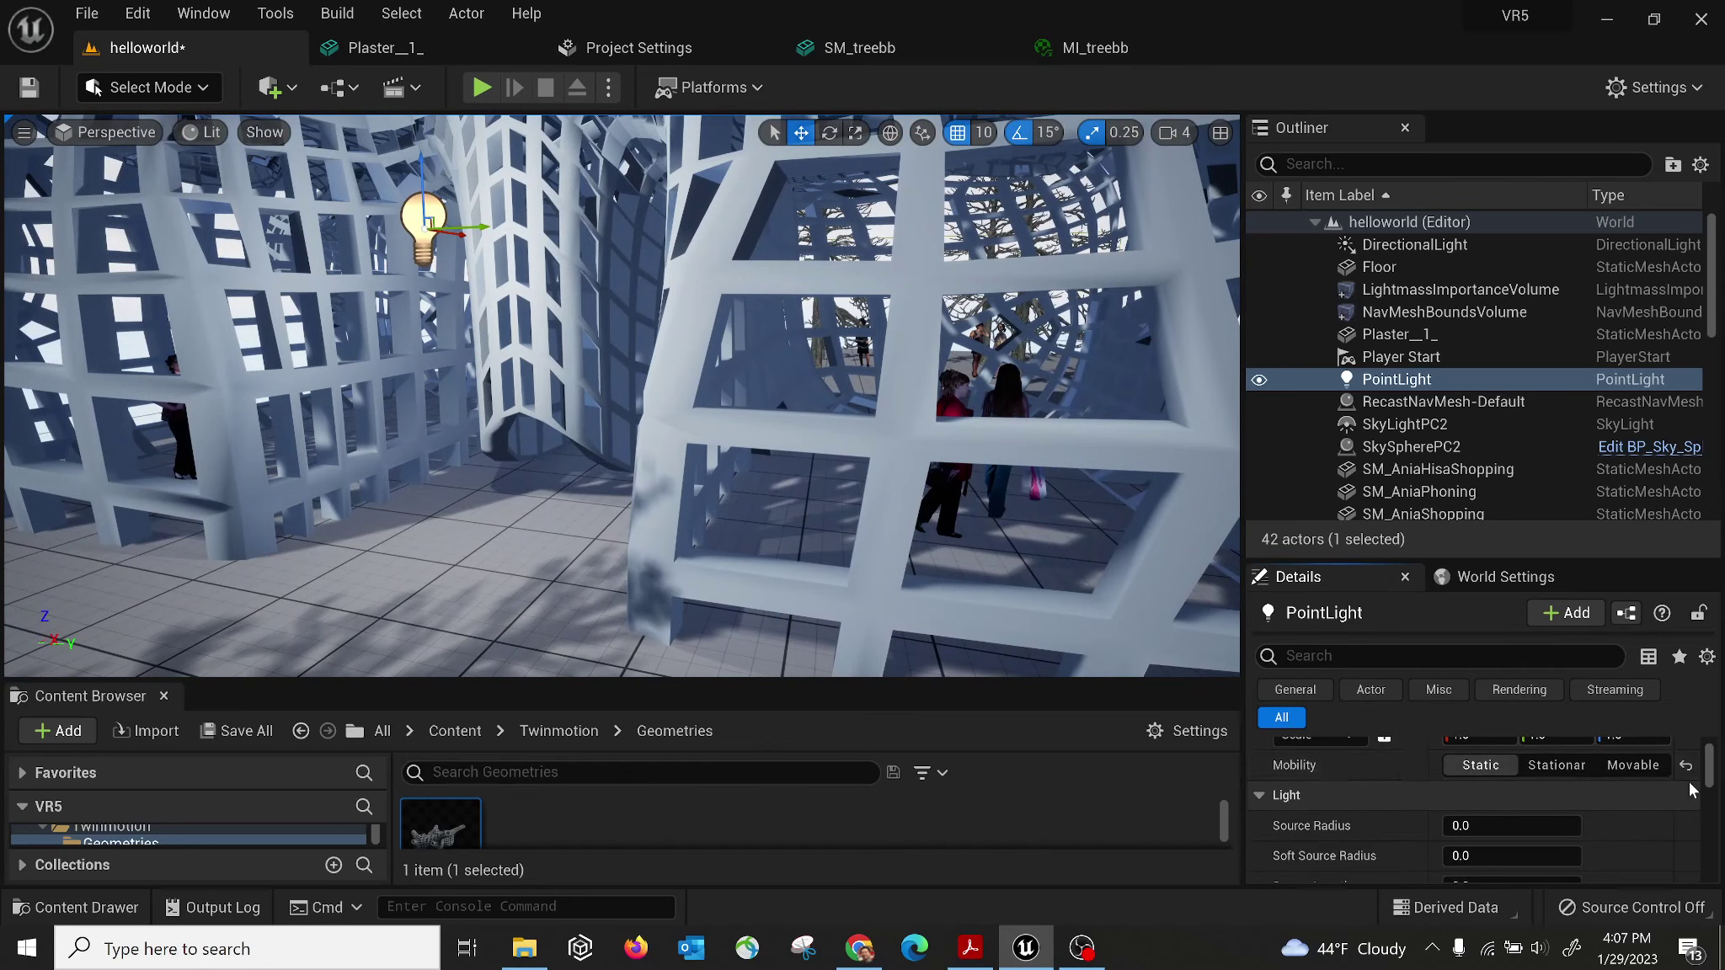
{"action": "scroll", "coordinate": [1643, 787], "scroll_direction": "down", "scroll_amount": 4}
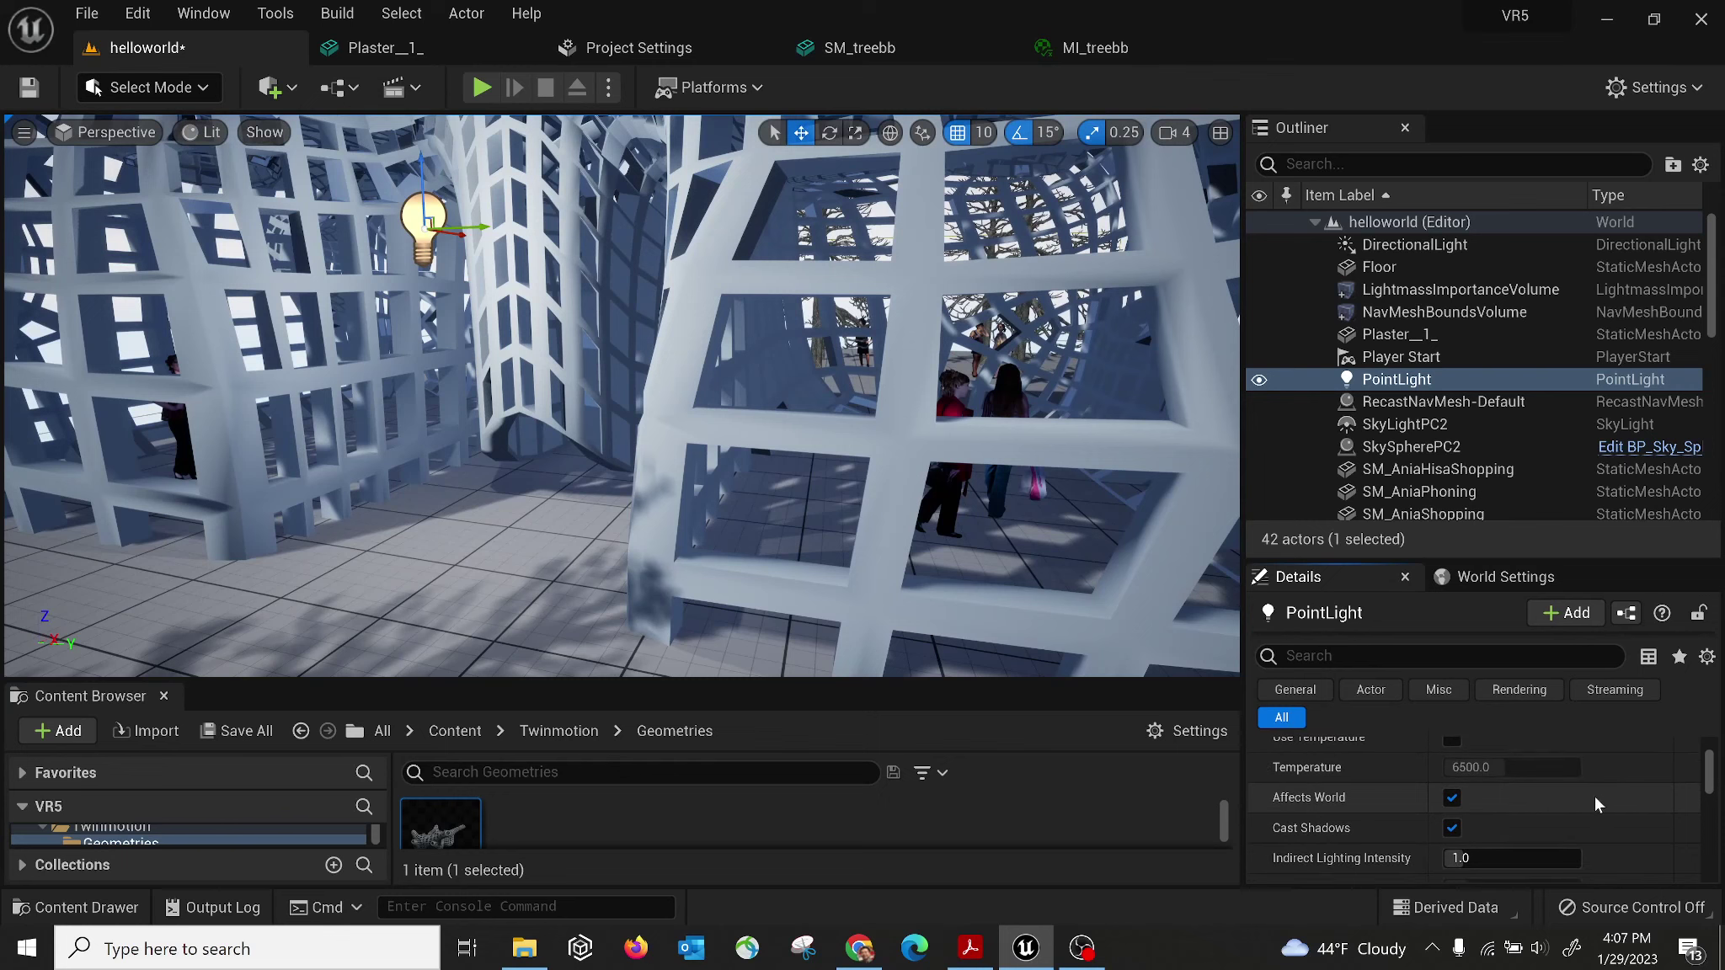
Change the point light's color from white to a pinkish purple and view its effect on the structure.
{"action": "scroll", "coordinate": [1554, 767], "scroll_direction": "up", "scroll_amount": 1}
{"action": "left_click_drag", "start_coordinate": [1469, 558], "coordinate": [1470, 396]}
{"action": "right_click_drag", "start_coordinate": [572, 376], "coordinate": [594, 398]}
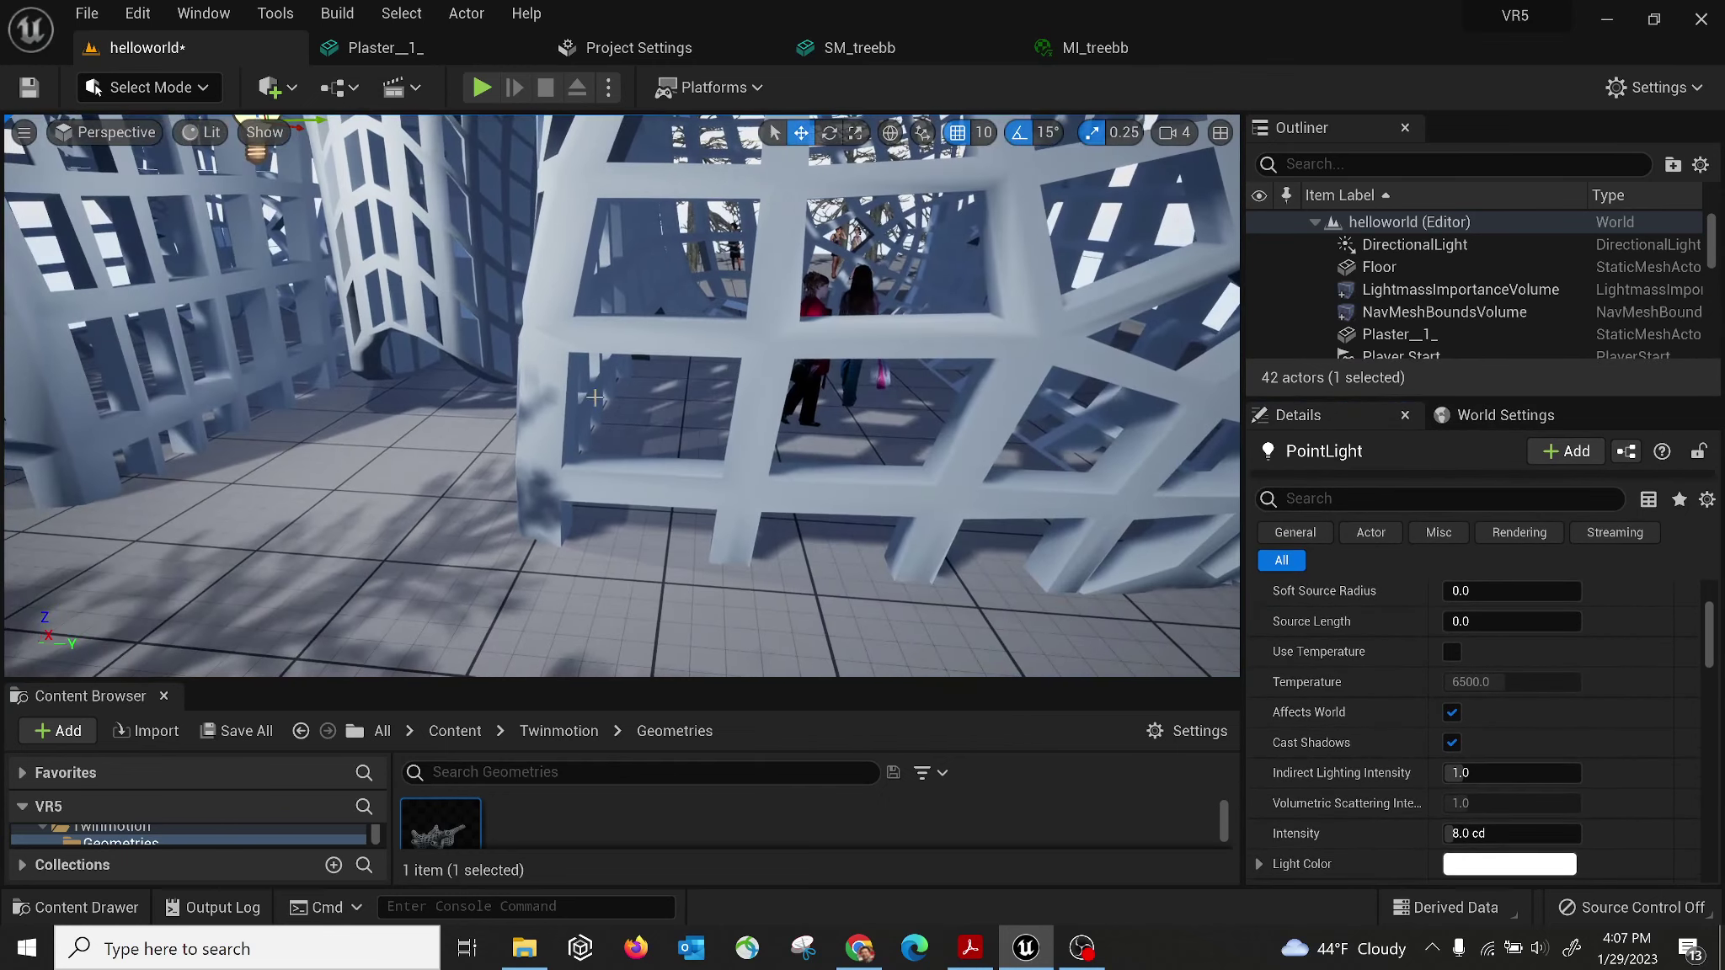
{"action": "left_click", "coordinate": [1482, 867]}
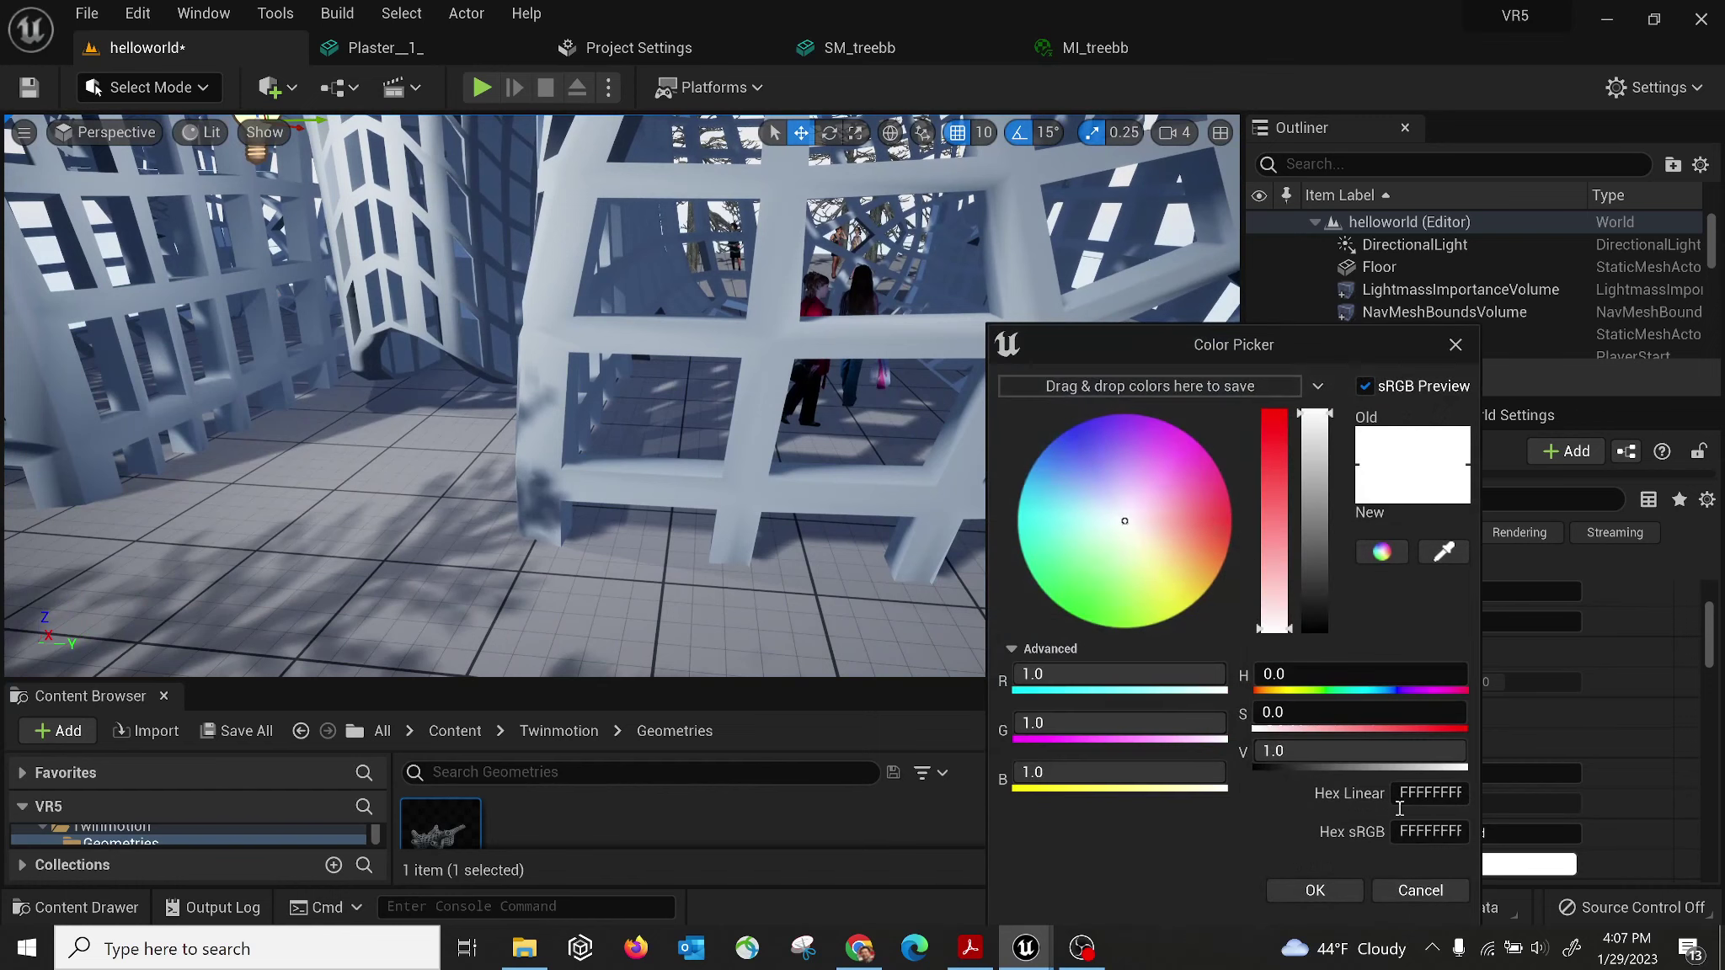
{"action": "left_click_drag", "start_coordinate": [1183, 454], "coordinate": [1151, 437]}
{"action": "left_click", "coordinate": [1456, 346]}
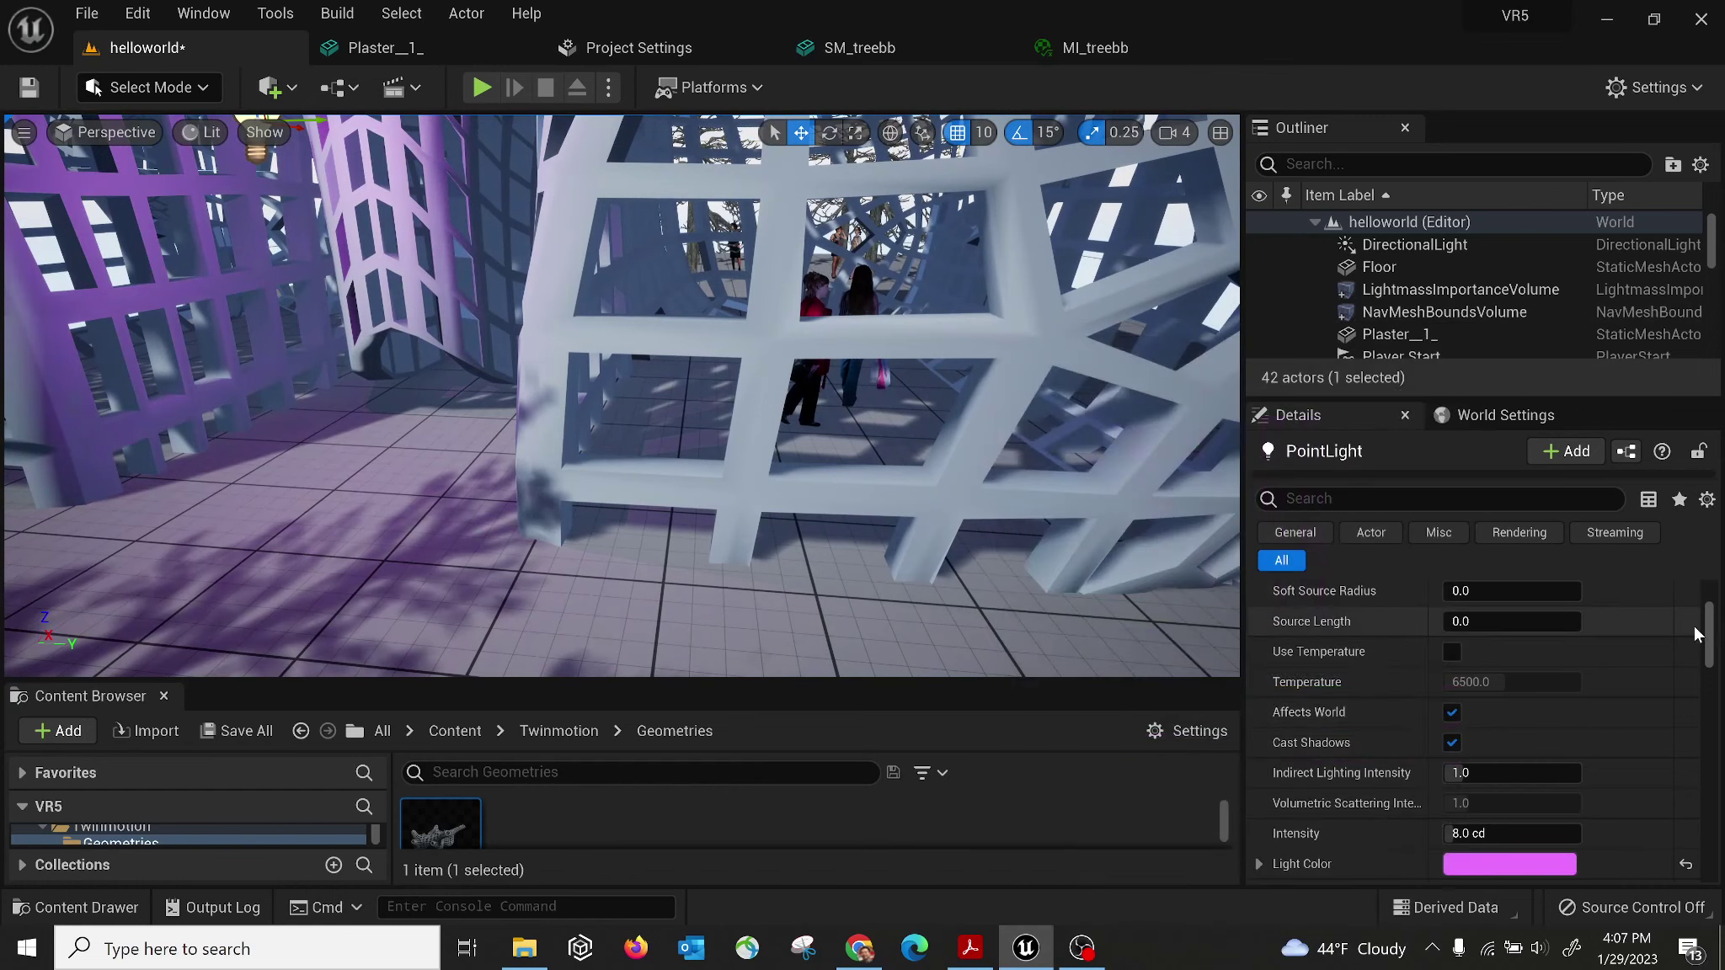
{"action": "right_click_drag", "start_coordinate": [622, 396], "coordinate": [513, 377]}
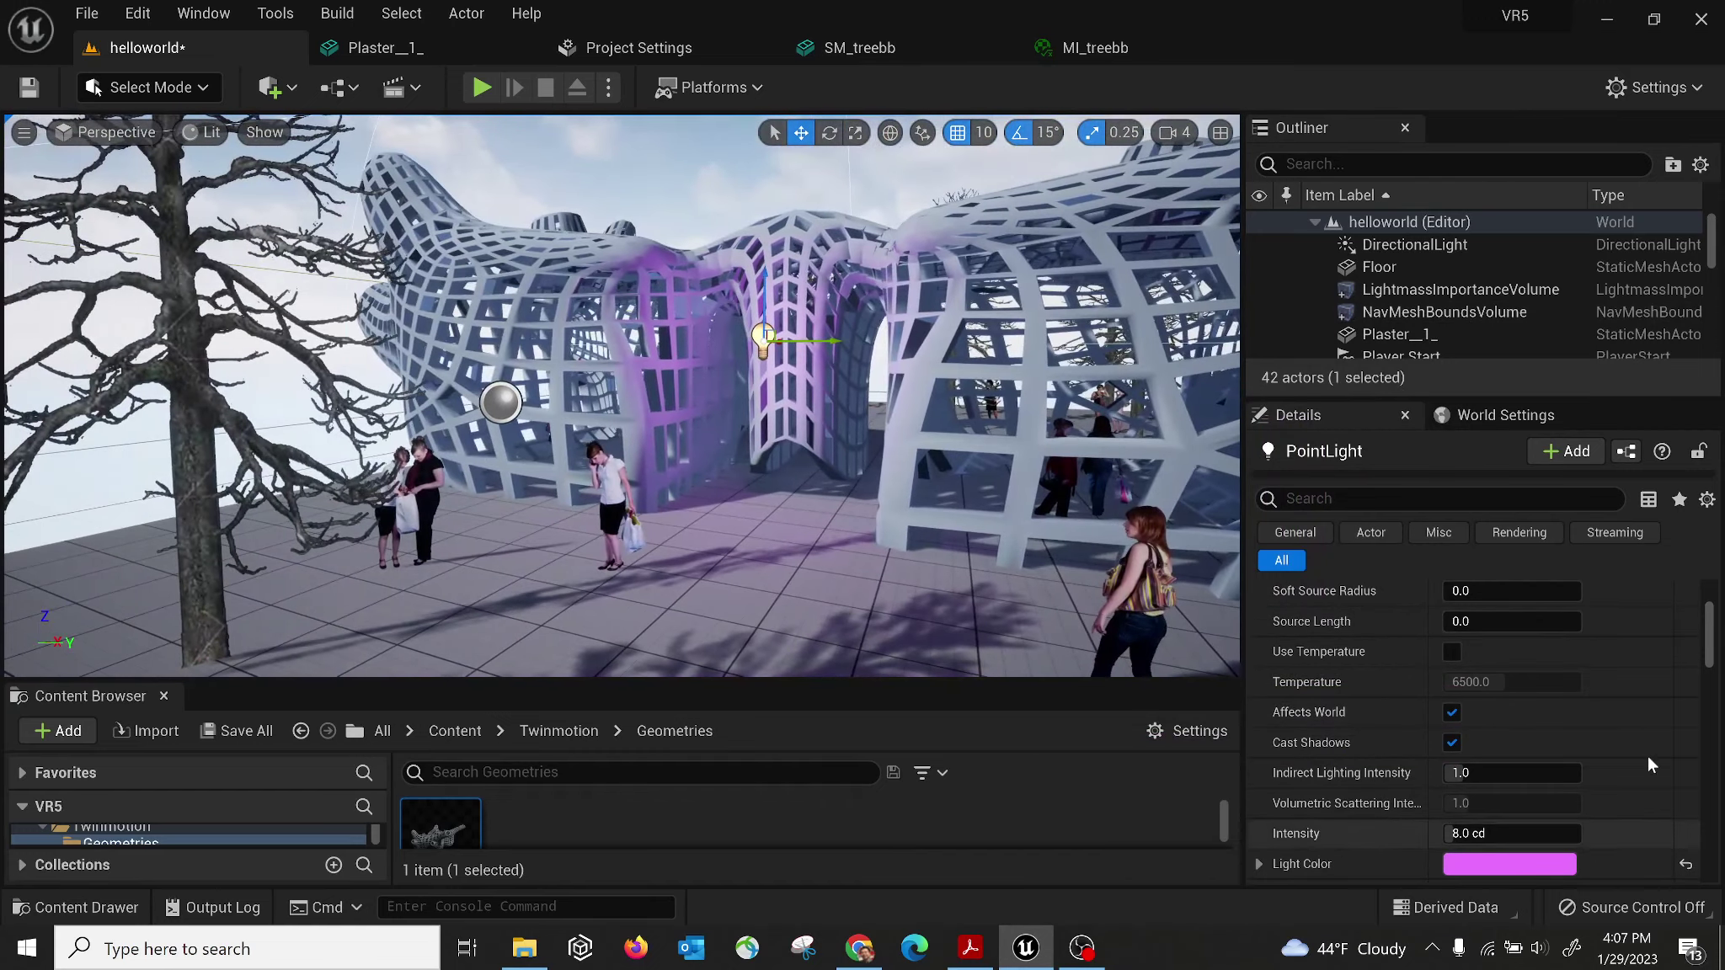
Assign the Arrow_Star light profile as the point light's IES texture and review its light settings, including intensity.
{"action": "left_click_drag", "start_coordinate": [1711, 633], "coordinate": [1713, 775]}
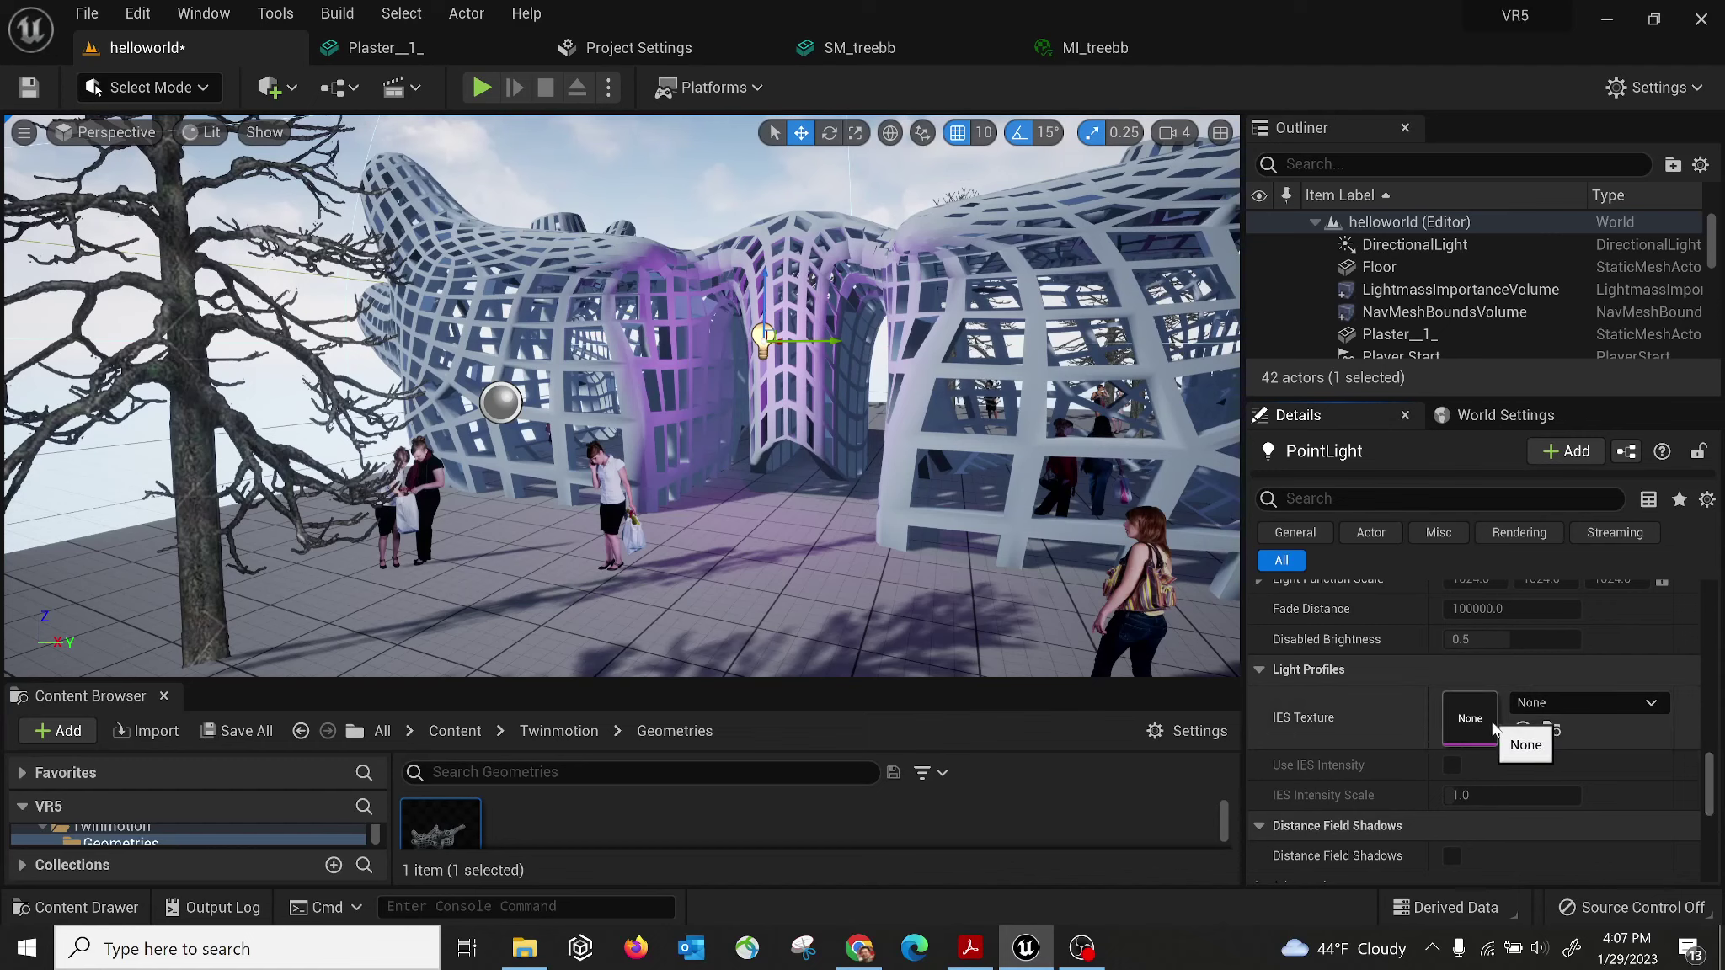
{"action": "left_click", "coordinate": [1572, 712]}
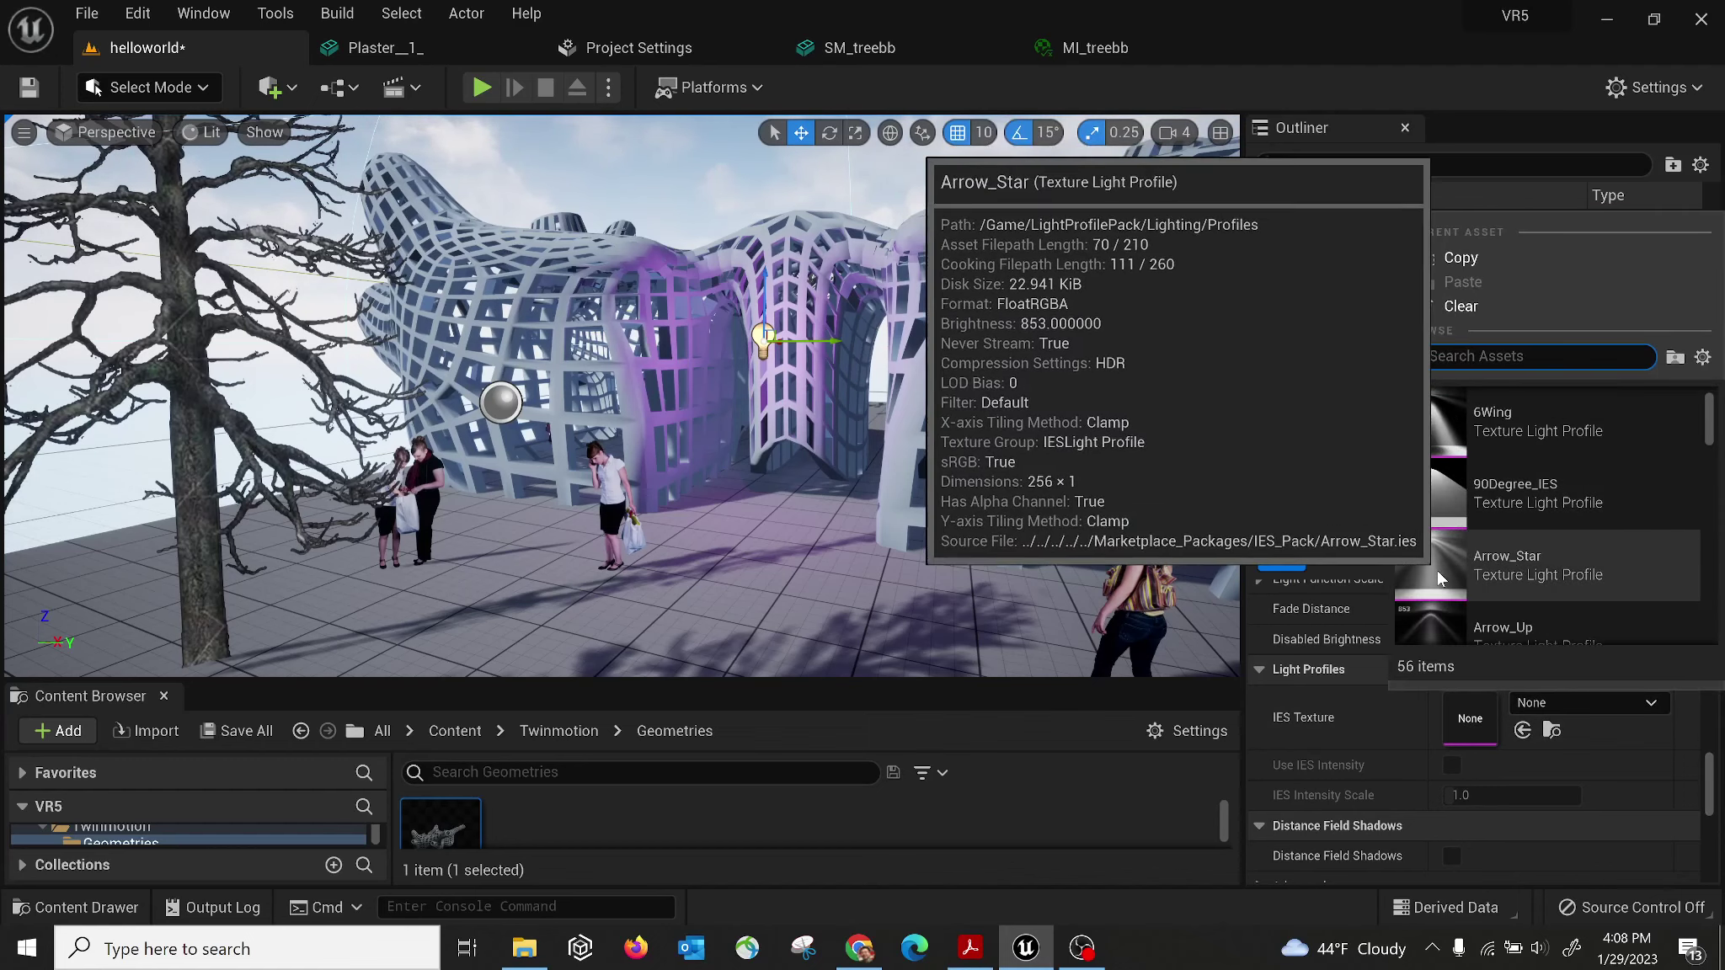
{"action": "left_click", "coordinate": [1436, 570]}
{"action": "left_click_drag", "start_coordinate": [835, 432], "coordinate": [834, 337]}
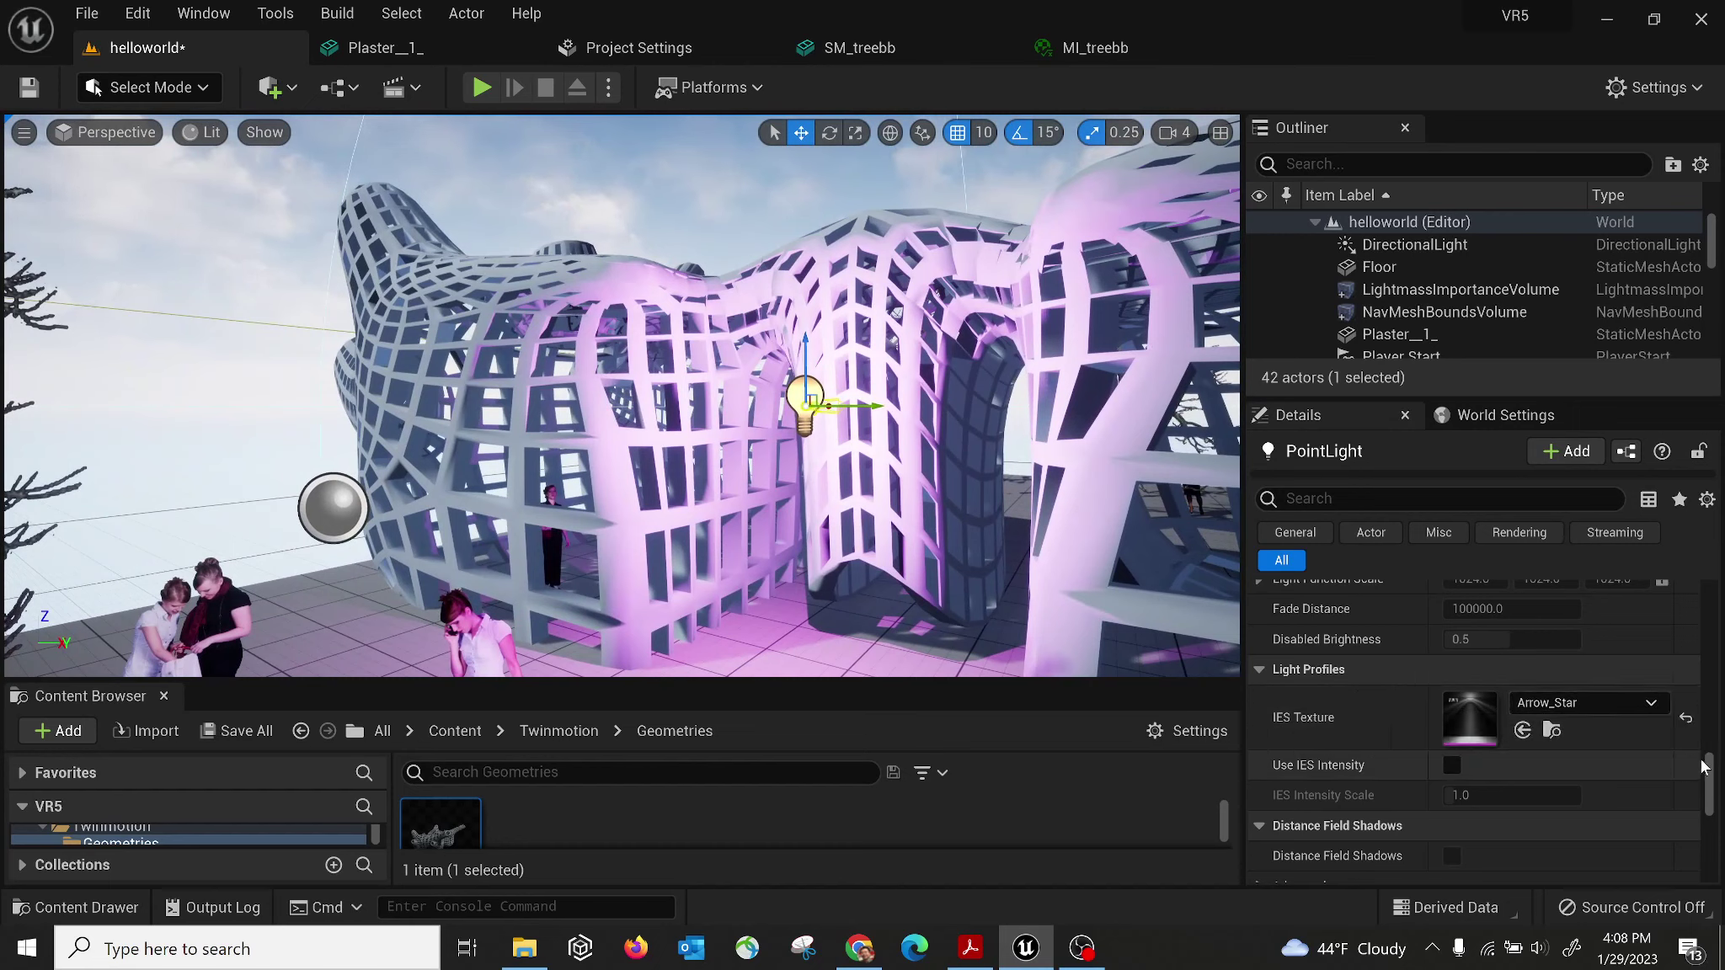
{"action": "left_click_drag", "start_coordinate": [1709, 772], "coordinate": [1713, 556]}
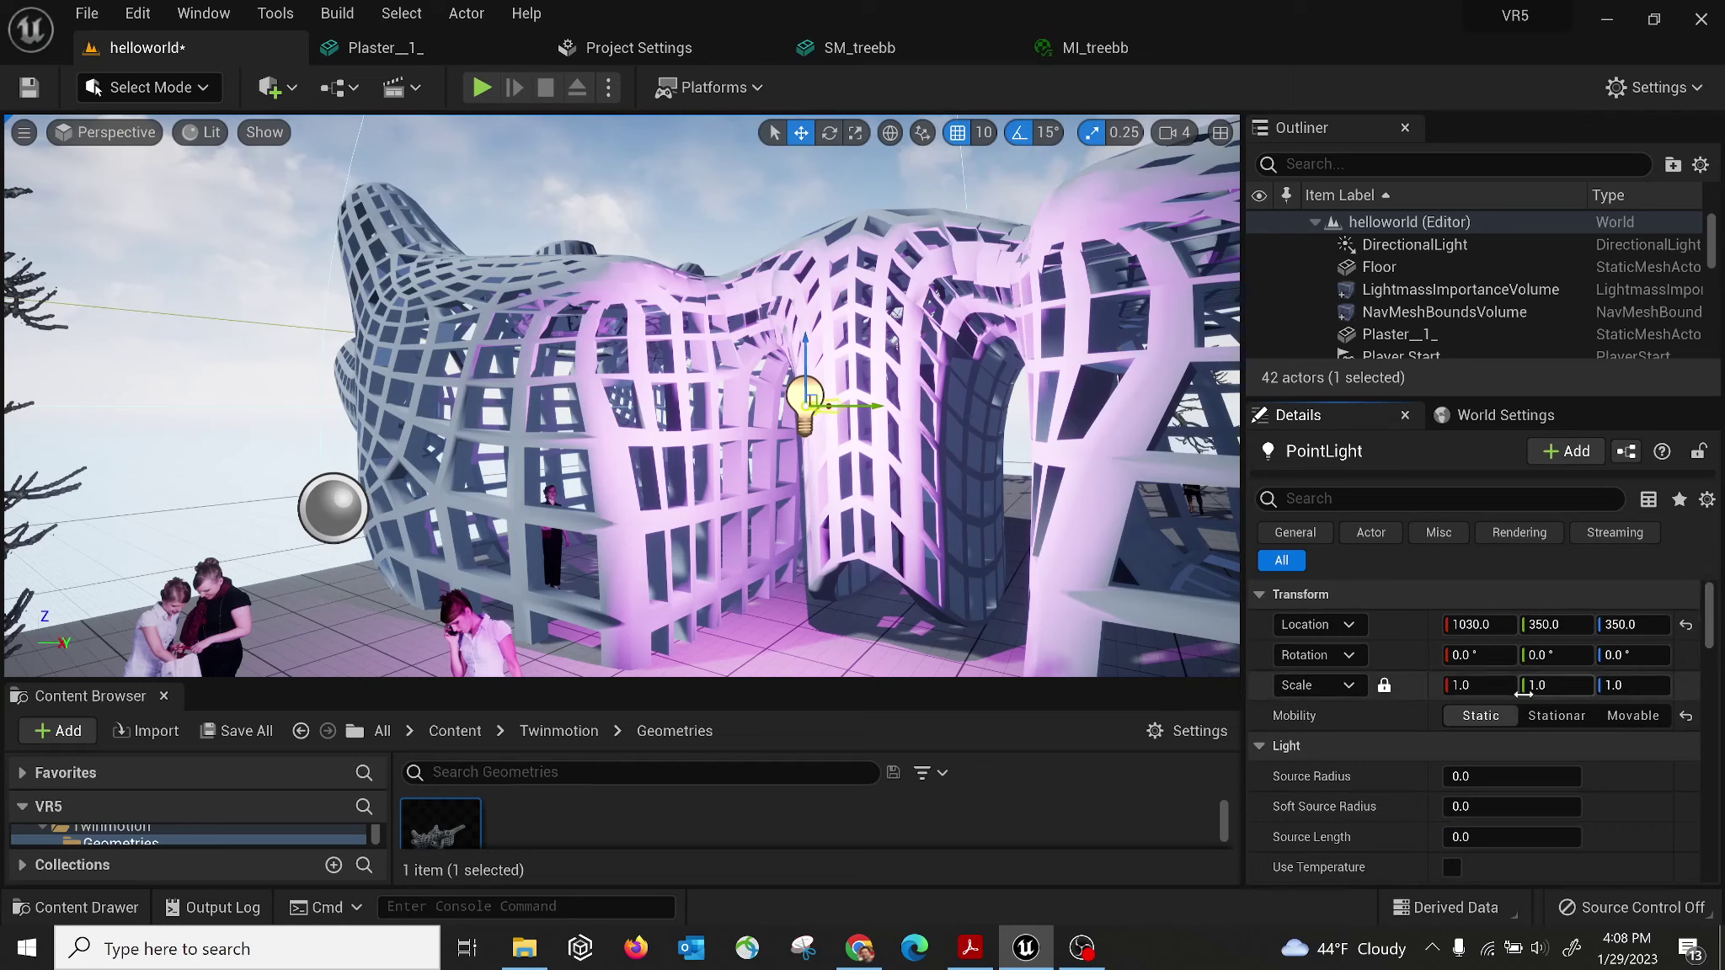
{"action": "scroll", "coordinate": [1524, 692], "scroll_direction": "down", "scroll_amount": 3}
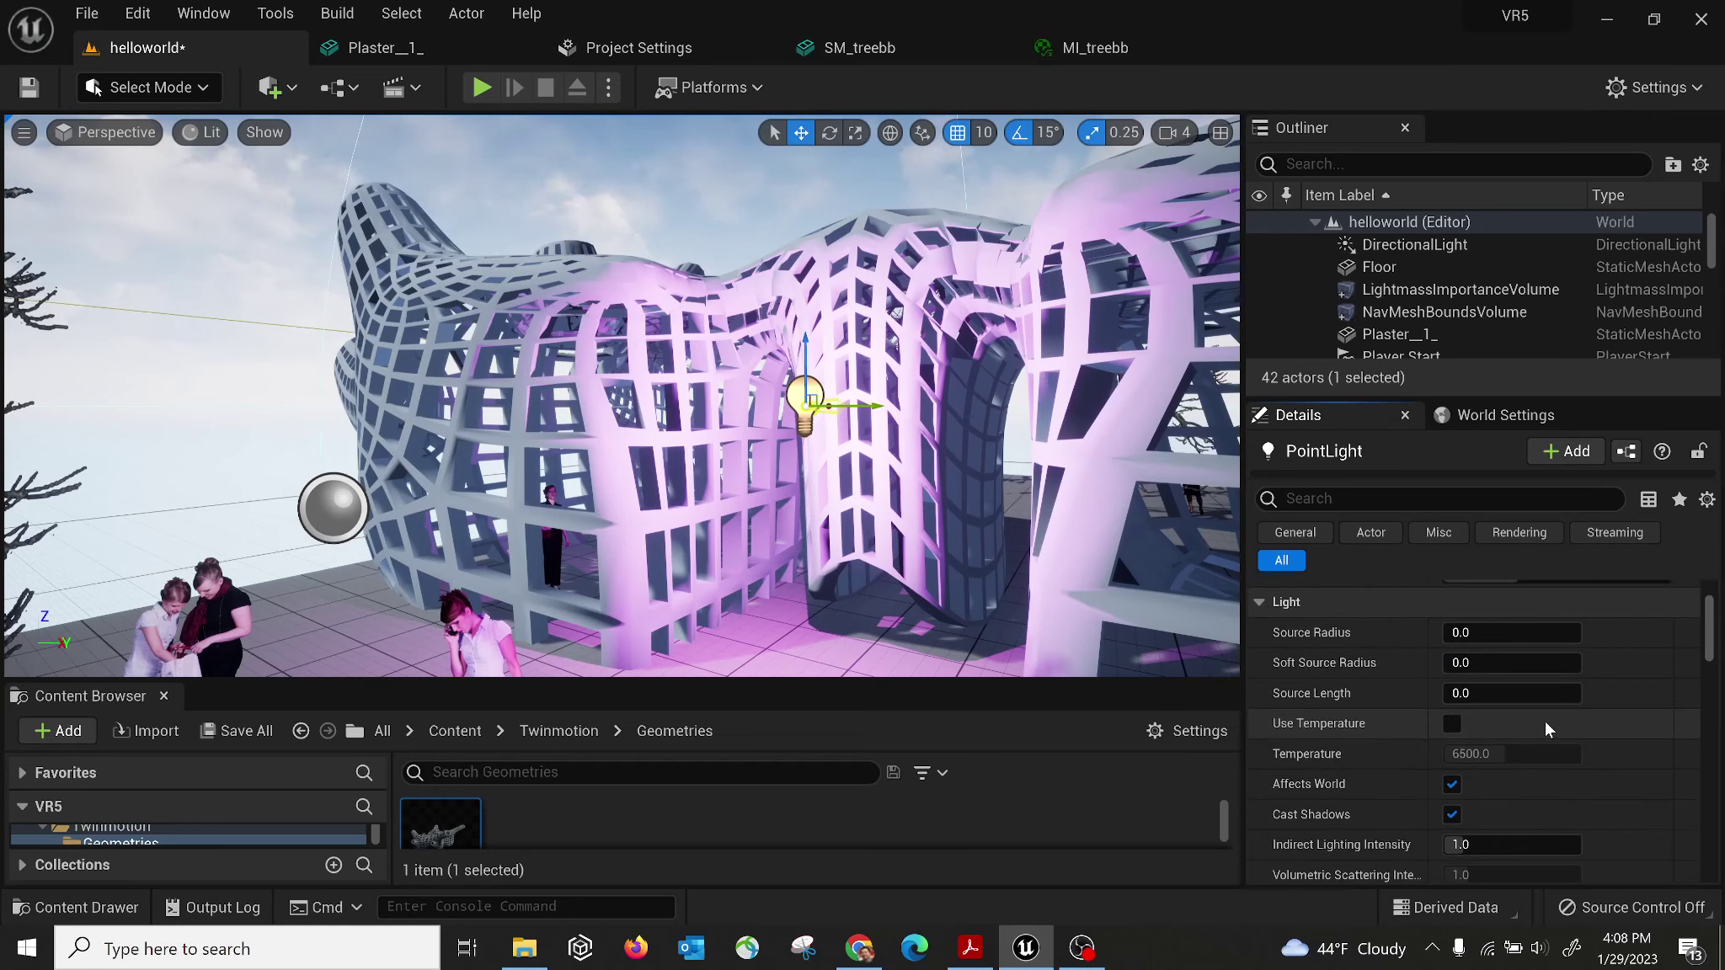
{"action": "scroll", "coordinate": [1546, 723], "scroll_direction": "down", "scroll_amount": 2}
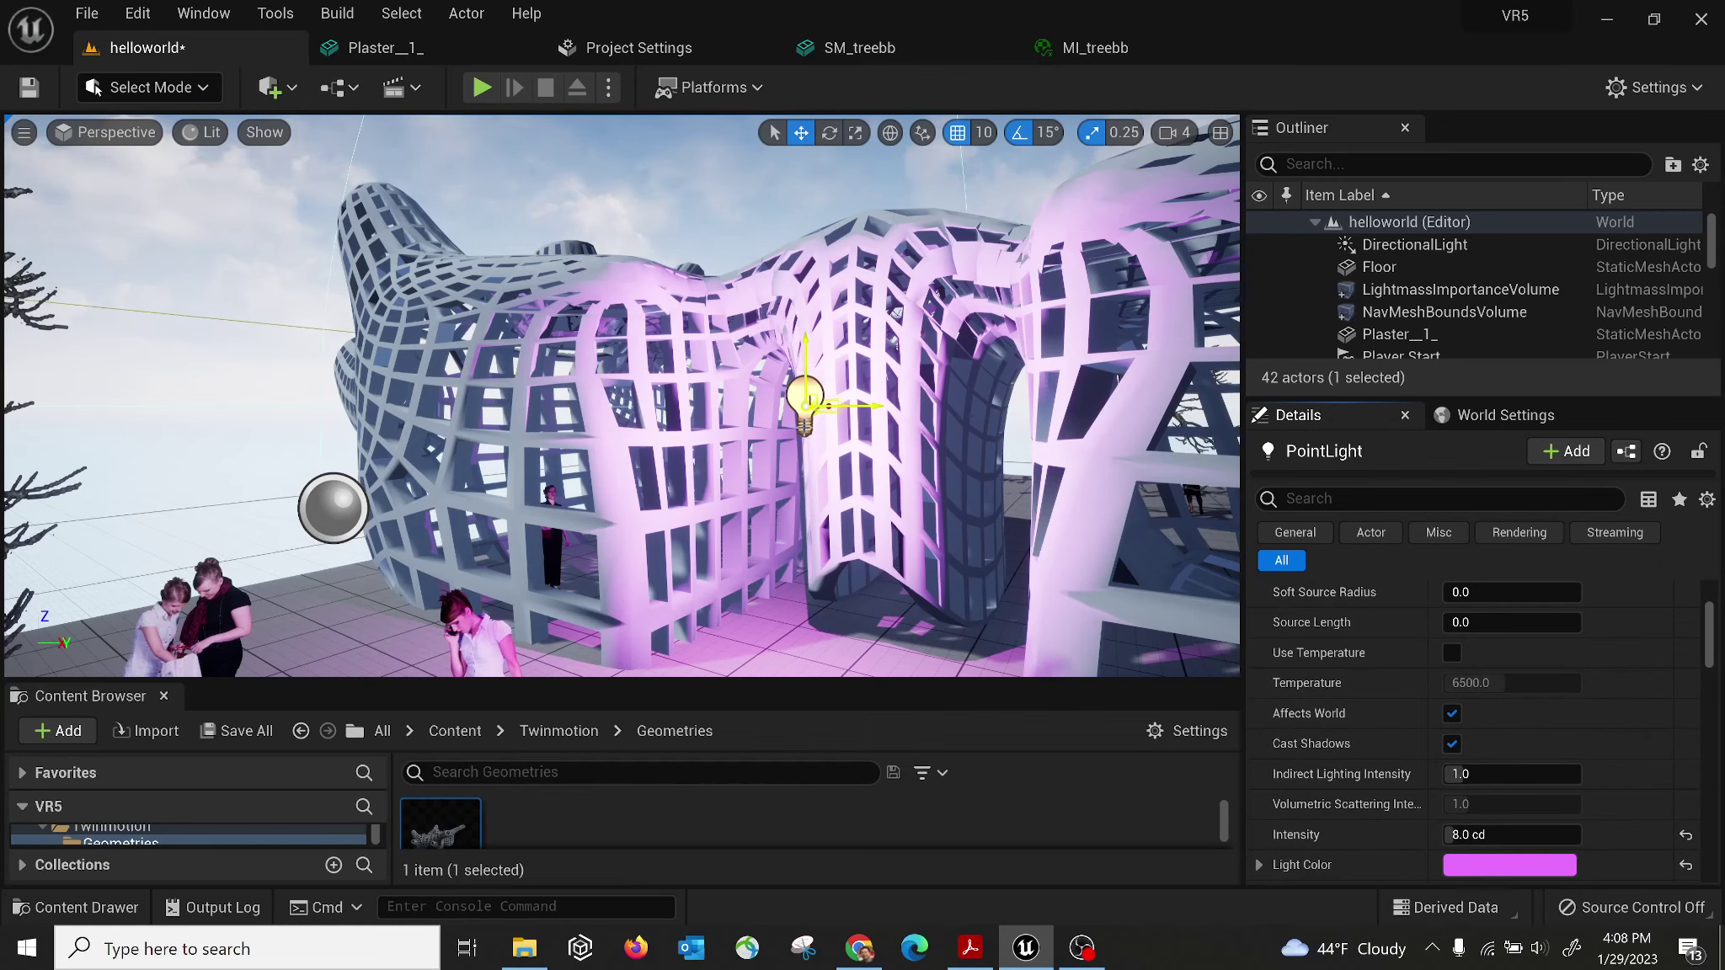
{"action": "right_click_drag", "start_coordinate": [739, 505], "coordinate": [739, 505]}
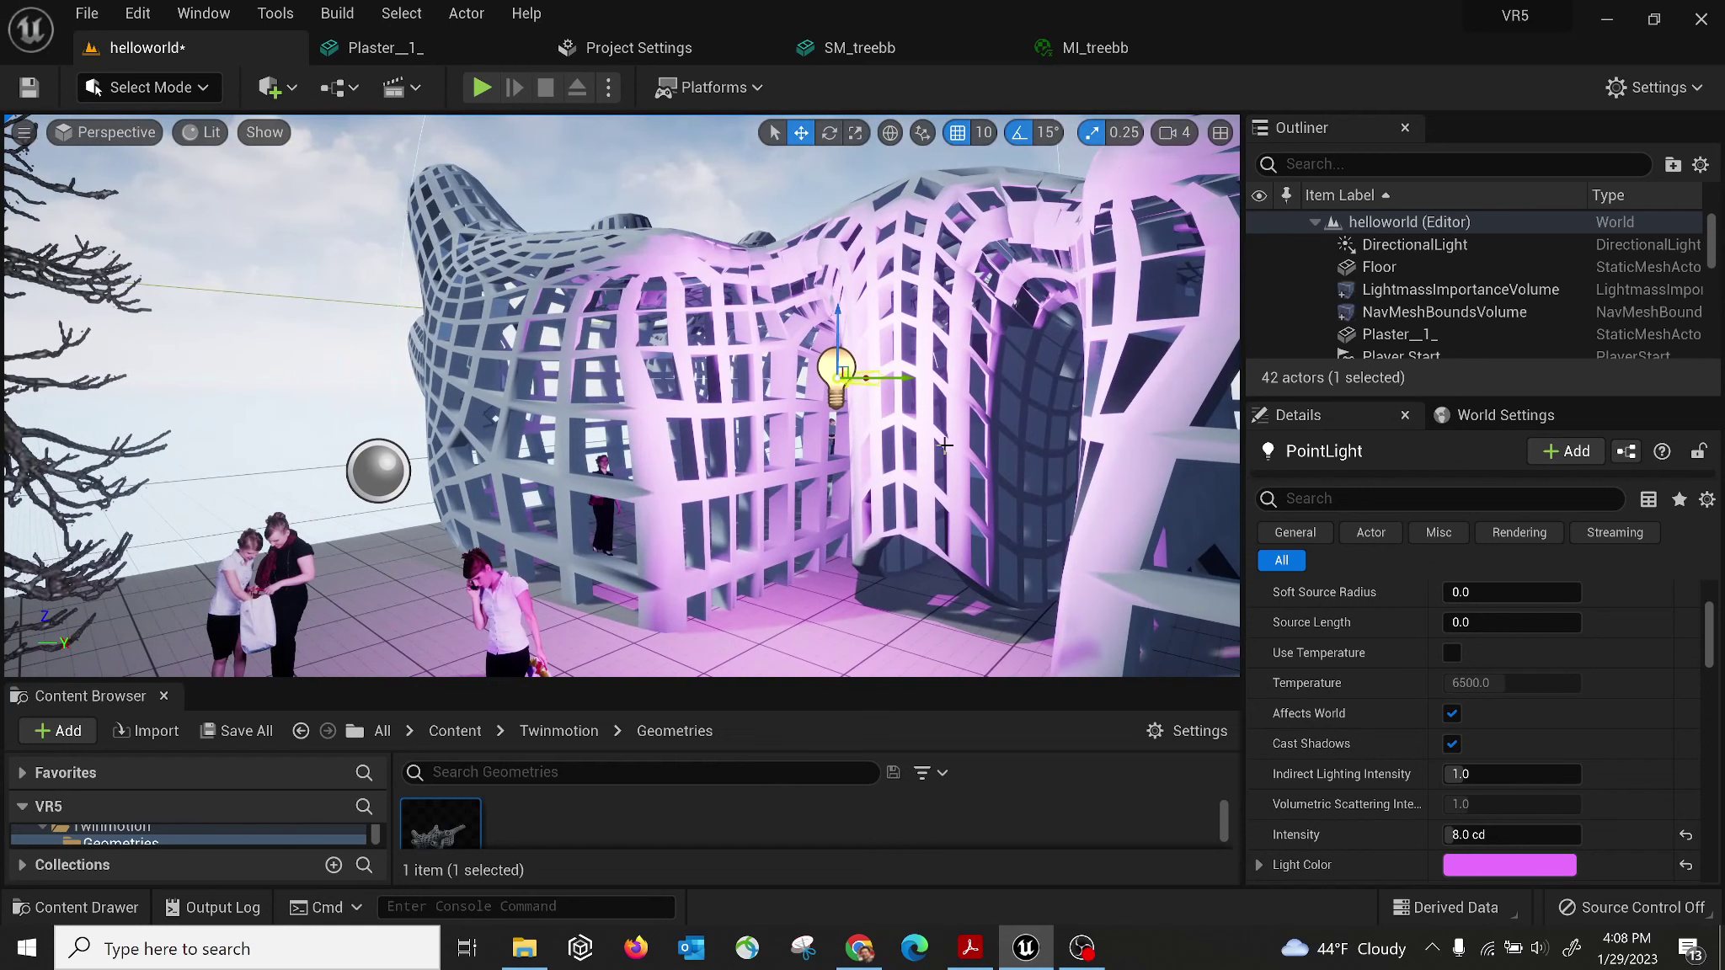
Delete the point light and add a spot light in front of the lattice structure.
{"action": "key", "text": "Delete"}
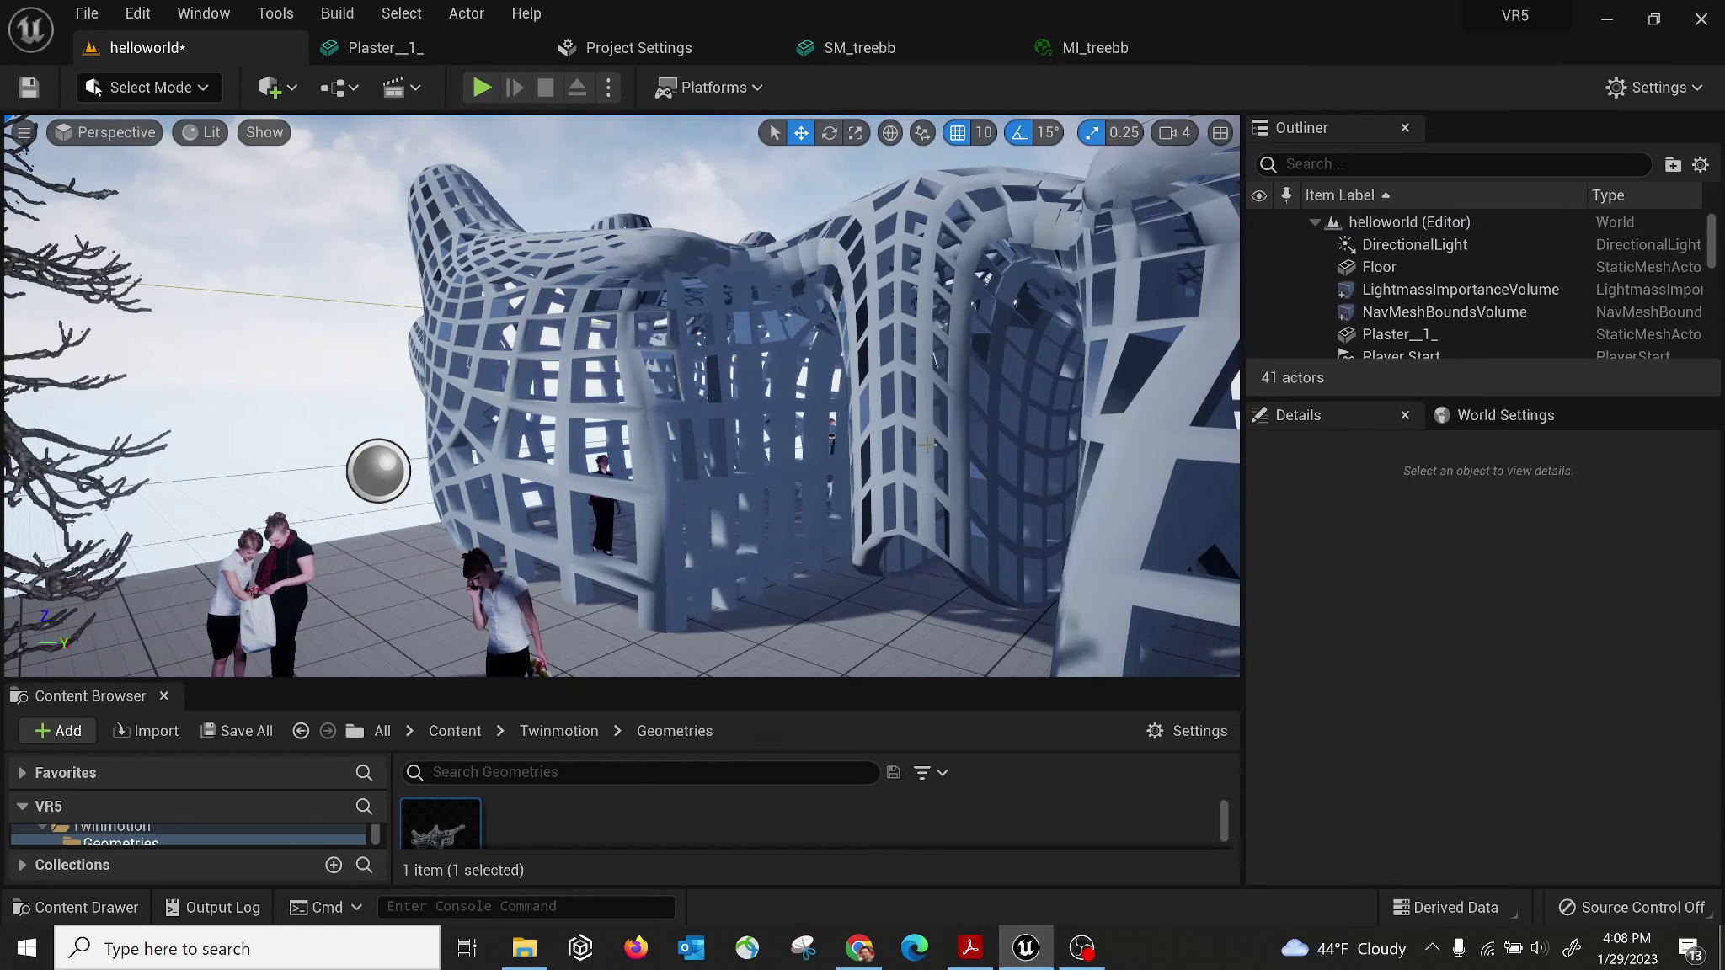
{"action": "left_click", "coordinate": [195, 138]}
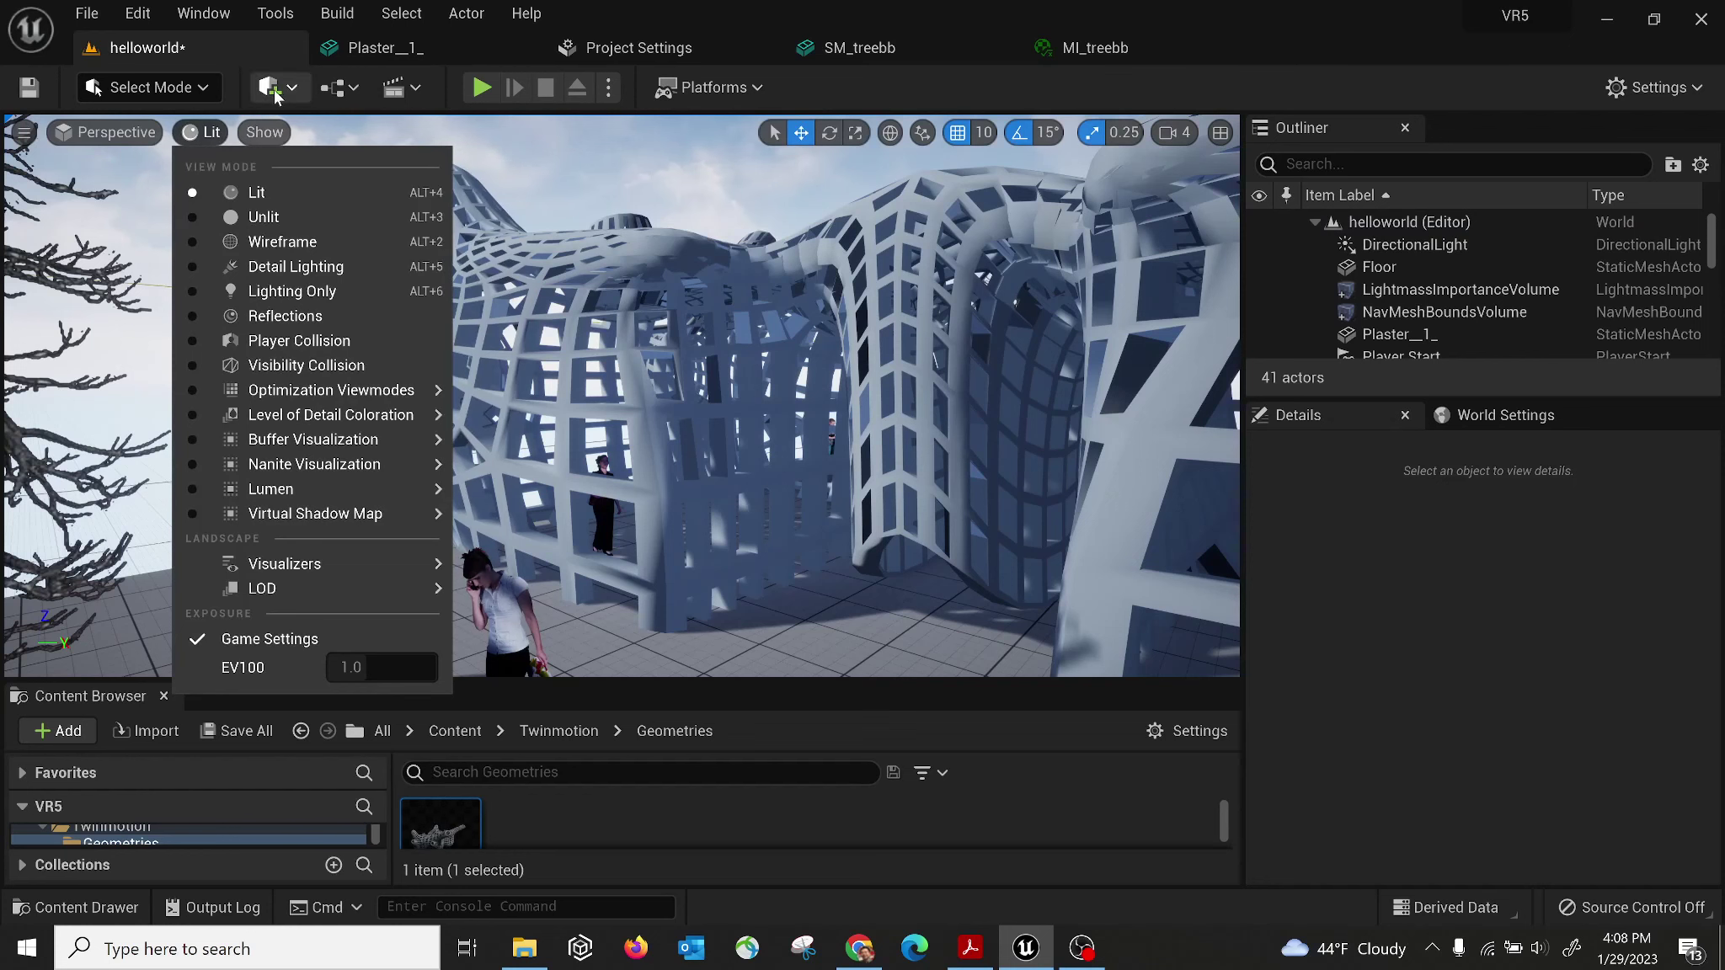
{"action": "left_click", "coordinate": [274, 91]}
{"action": "mouse_move", "coordinate": [376, 342]}
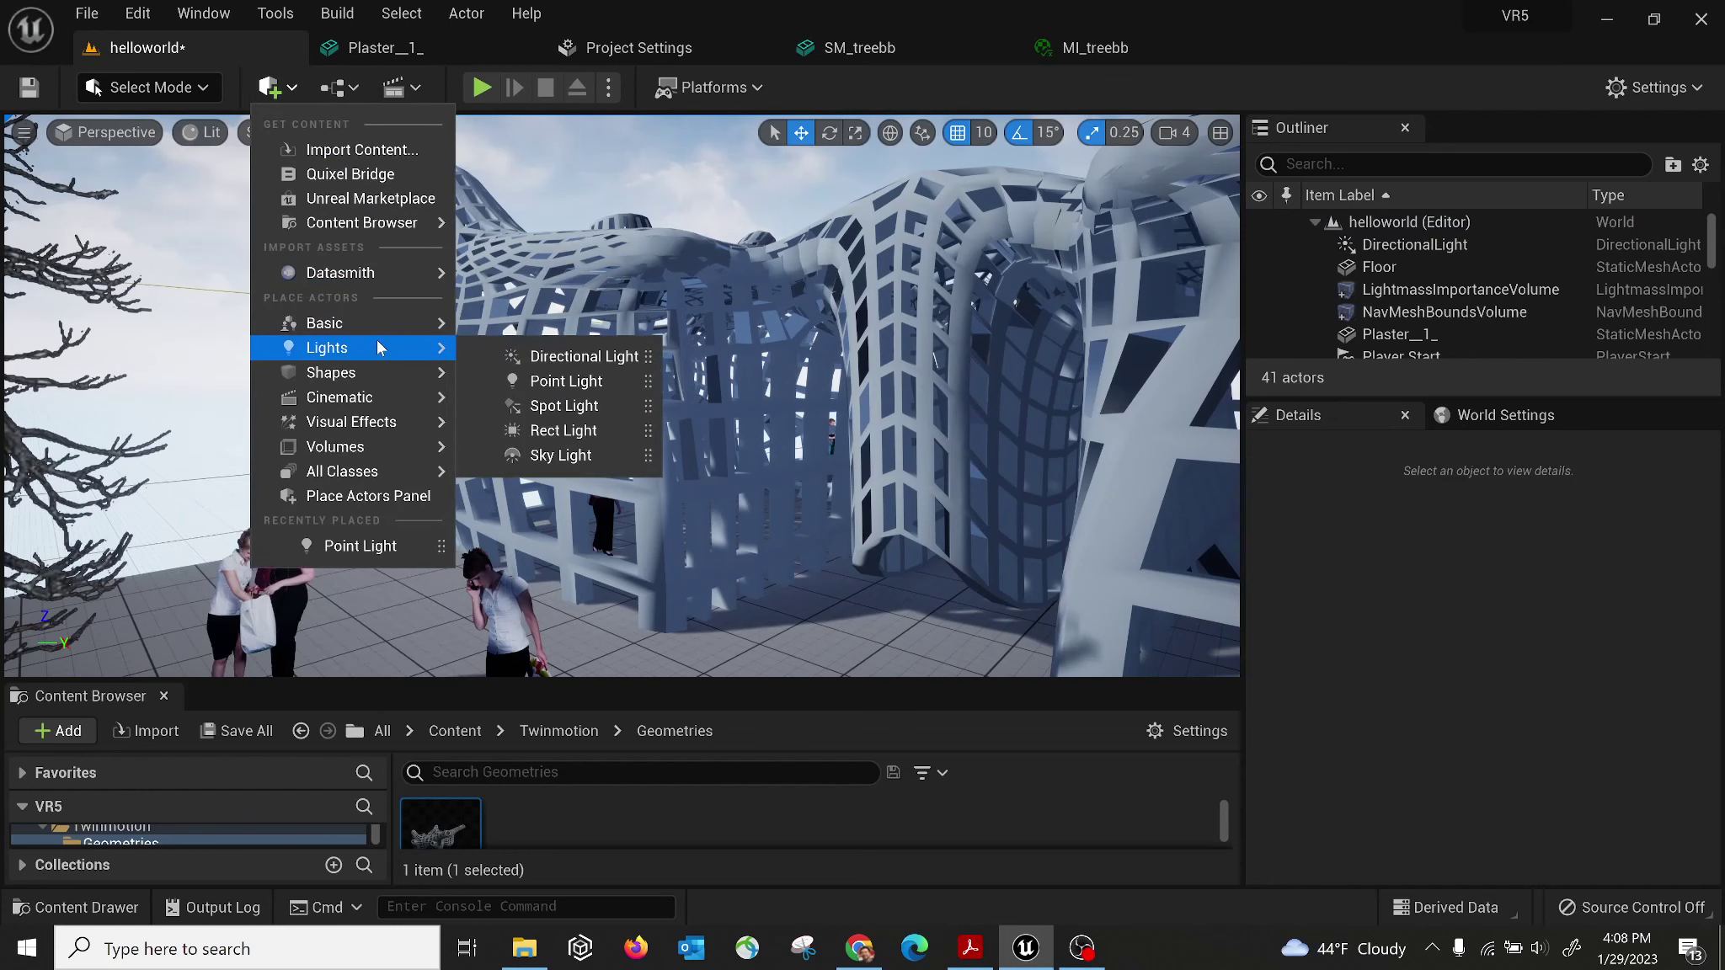
{"action": "left_click", "coordinate": [569, 406]}
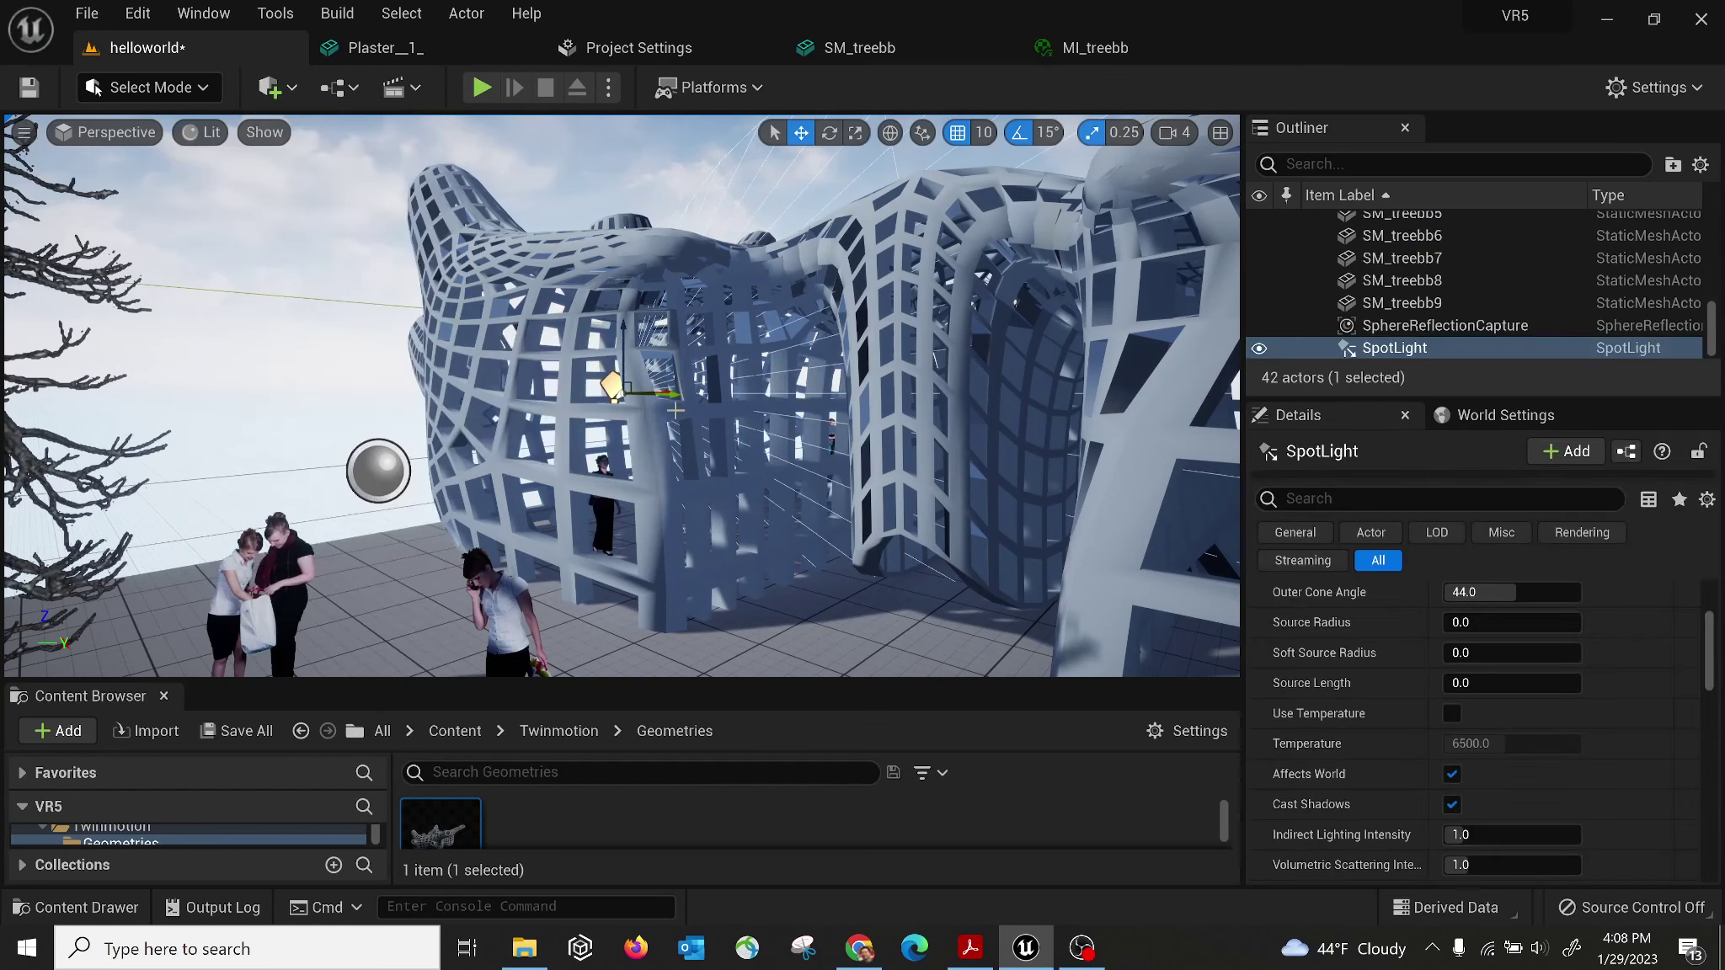
Move the spot light across to the structure's central opening, at about X 1030, Y 370, Z 330.
{"action": "scroll", "coordinate": [624, 430], "scroll_direction": "up", "scroll_amount": 6}
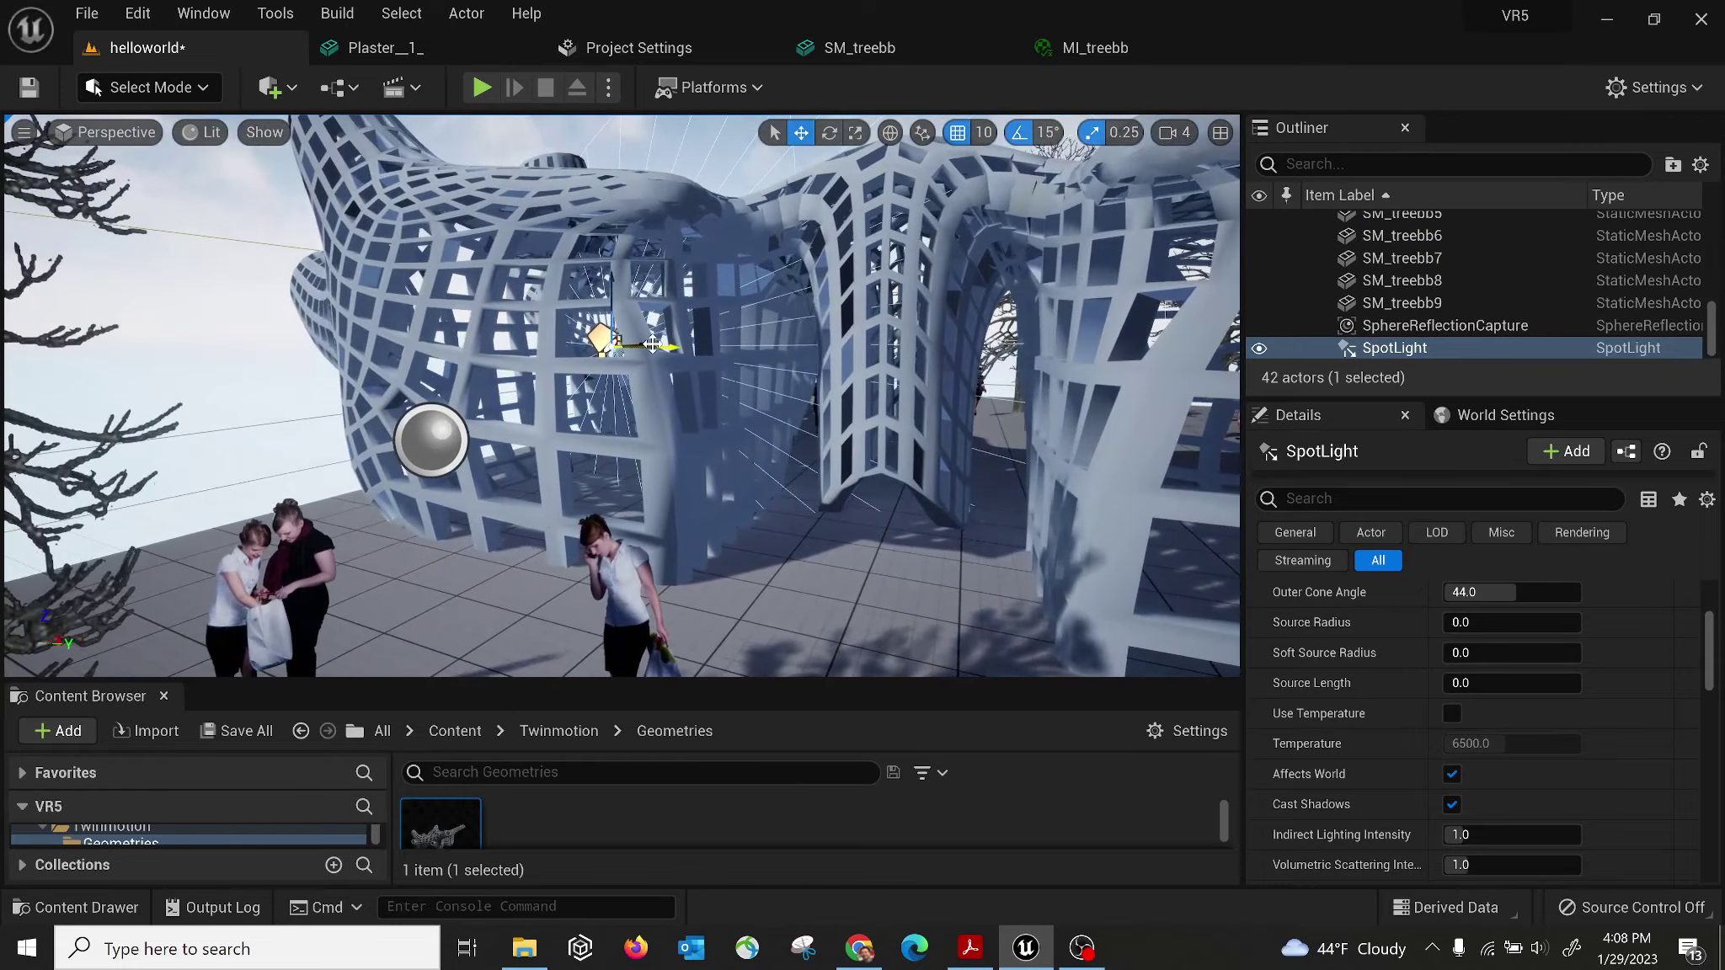
{"action": "left_click_drag", "start_coordinate": [678, 347], "coordinate": [958, 397]}
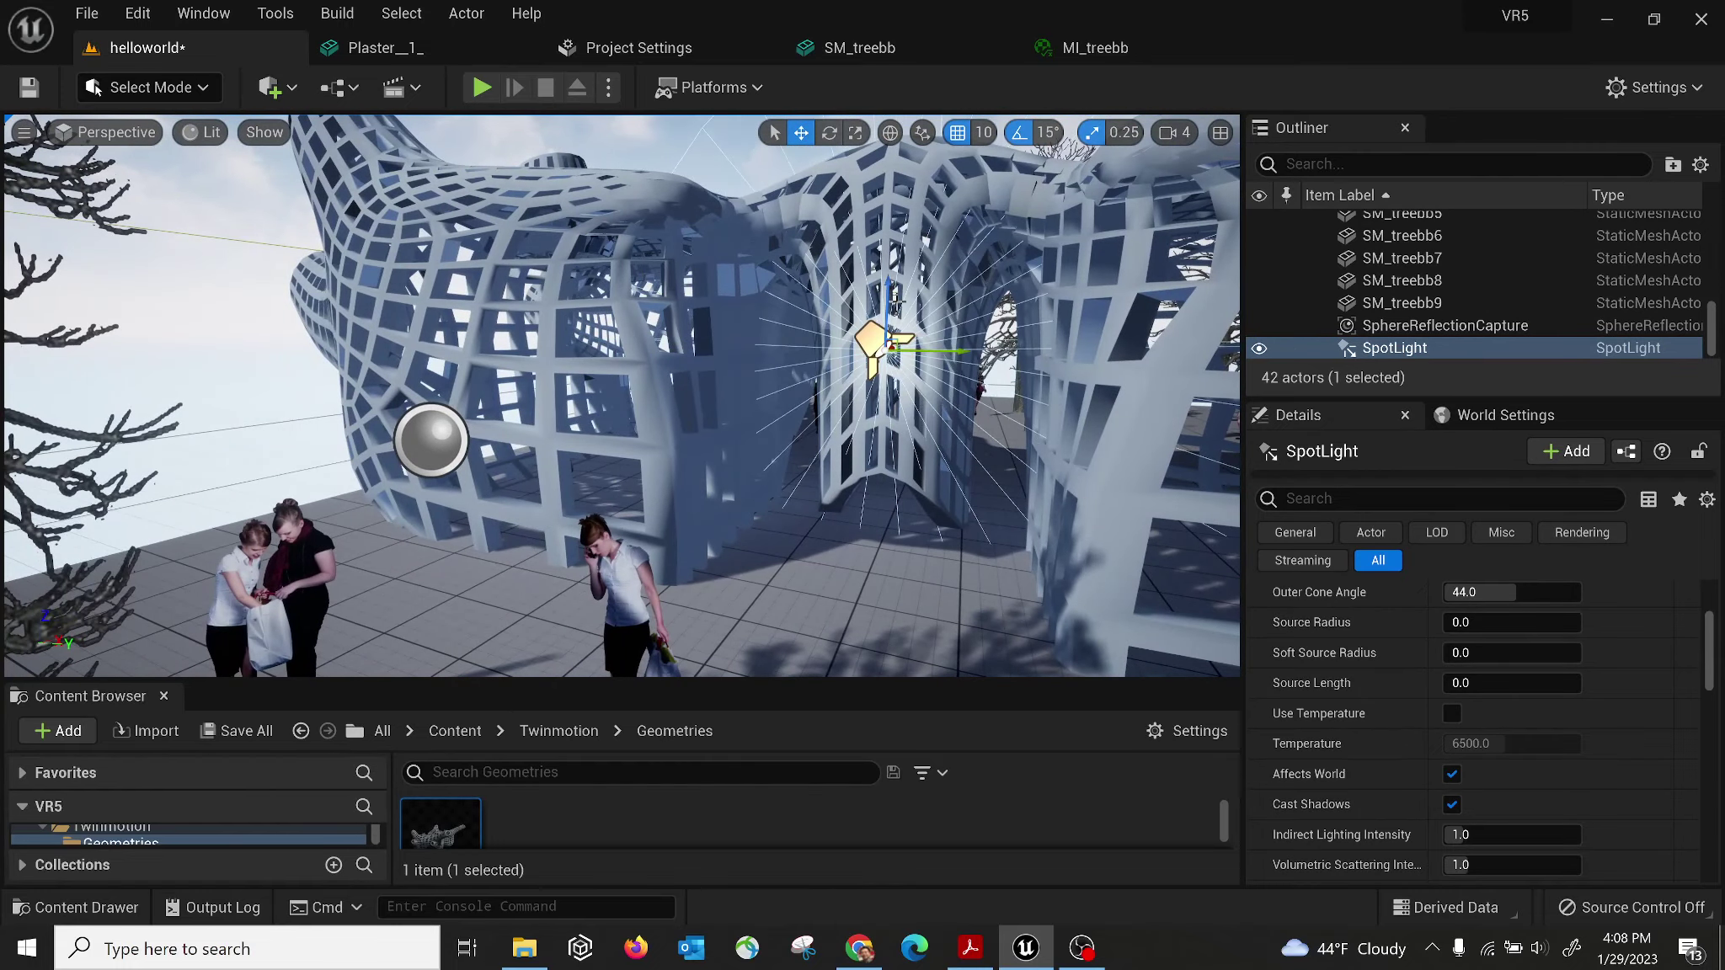
{"action": "scroll", "coordinate": [891, 276], "scroll_direction": "up", "scroll_amount": 3}
Rotate the spot light to about -75° on Y so it aims down at the floor, with its mobility set to Static.
{"action": "left_click_drag", "start_coordinate": [882, 316], "coordinate": [353, 323], "text": "alt"}
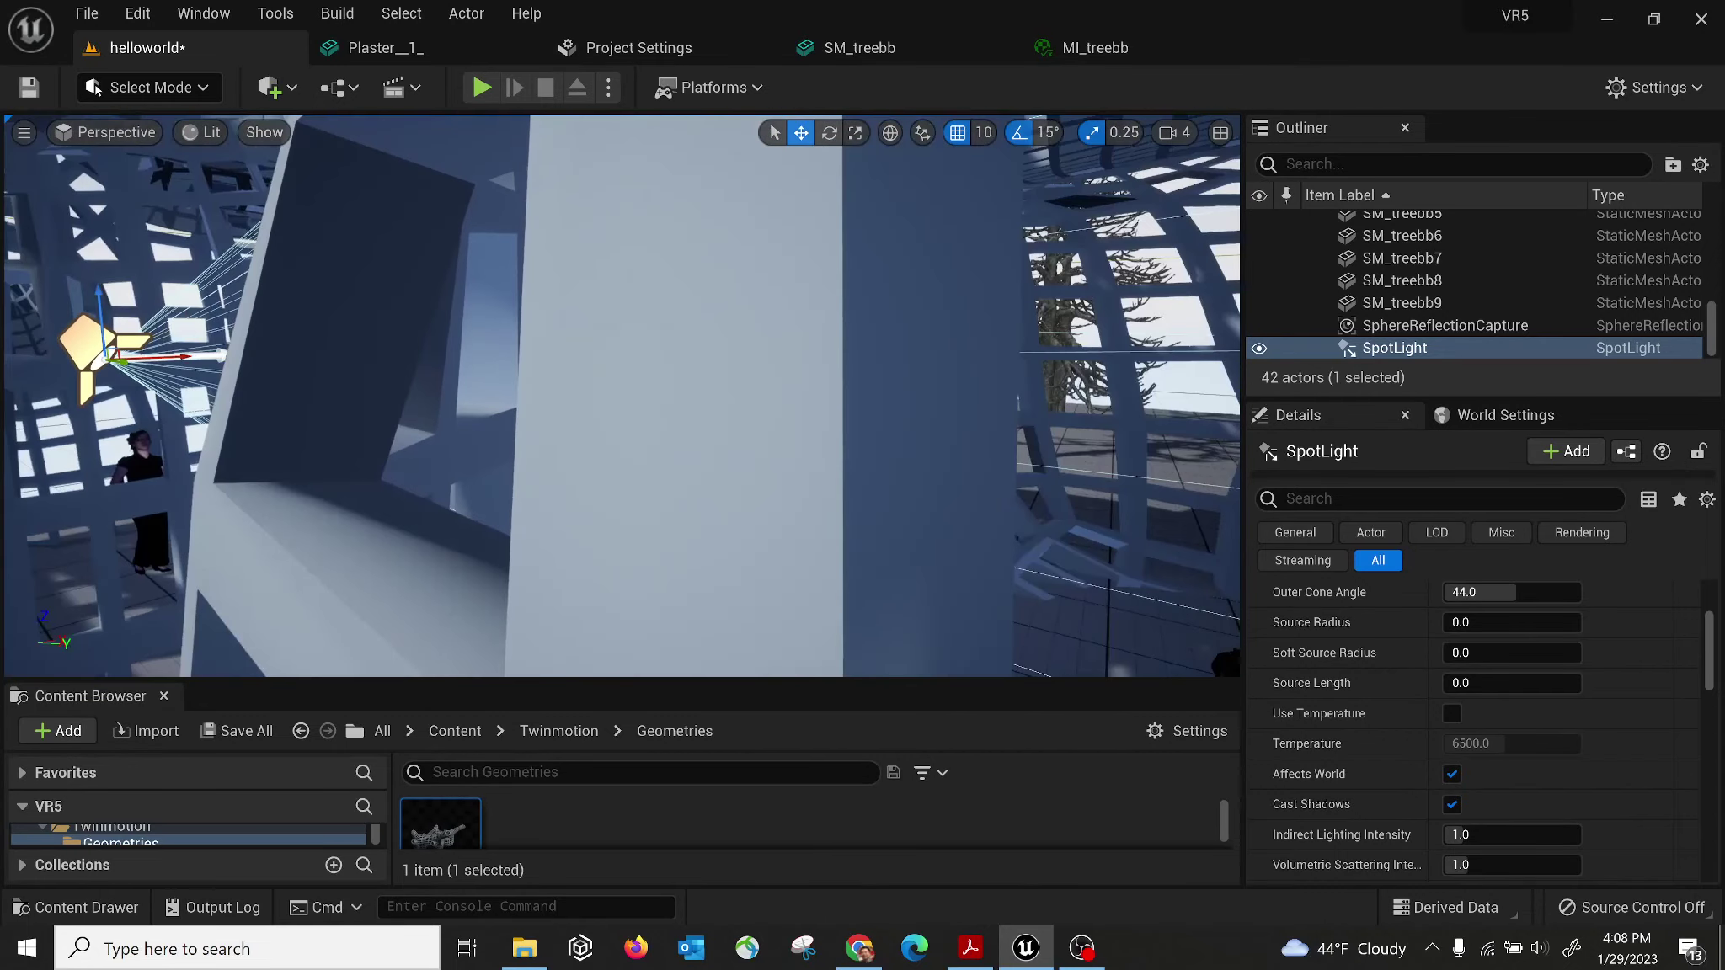
{"action": "left_click_drag", "start_coordinate": [59, 237], "coordinate": [158, 497]}
{"action": "key", "text": "f"}
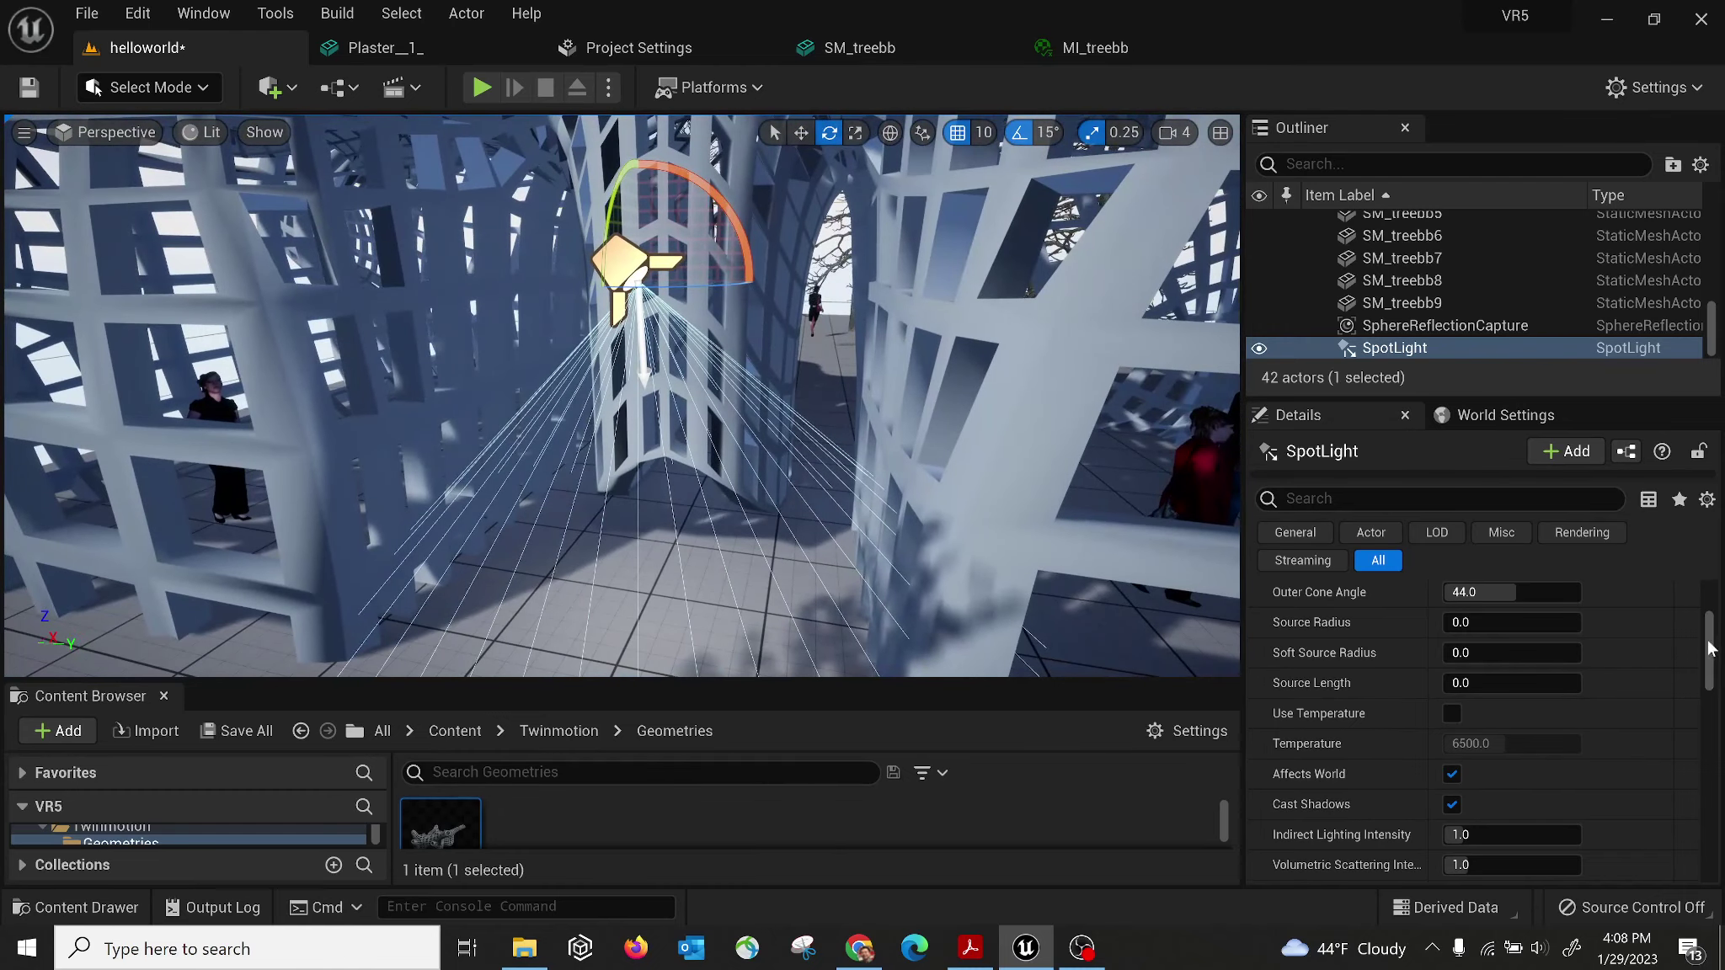
{"action": "scroll", "coordinate": [1712, 640], "scroll_direction": "up", "scroll_amount": 3}
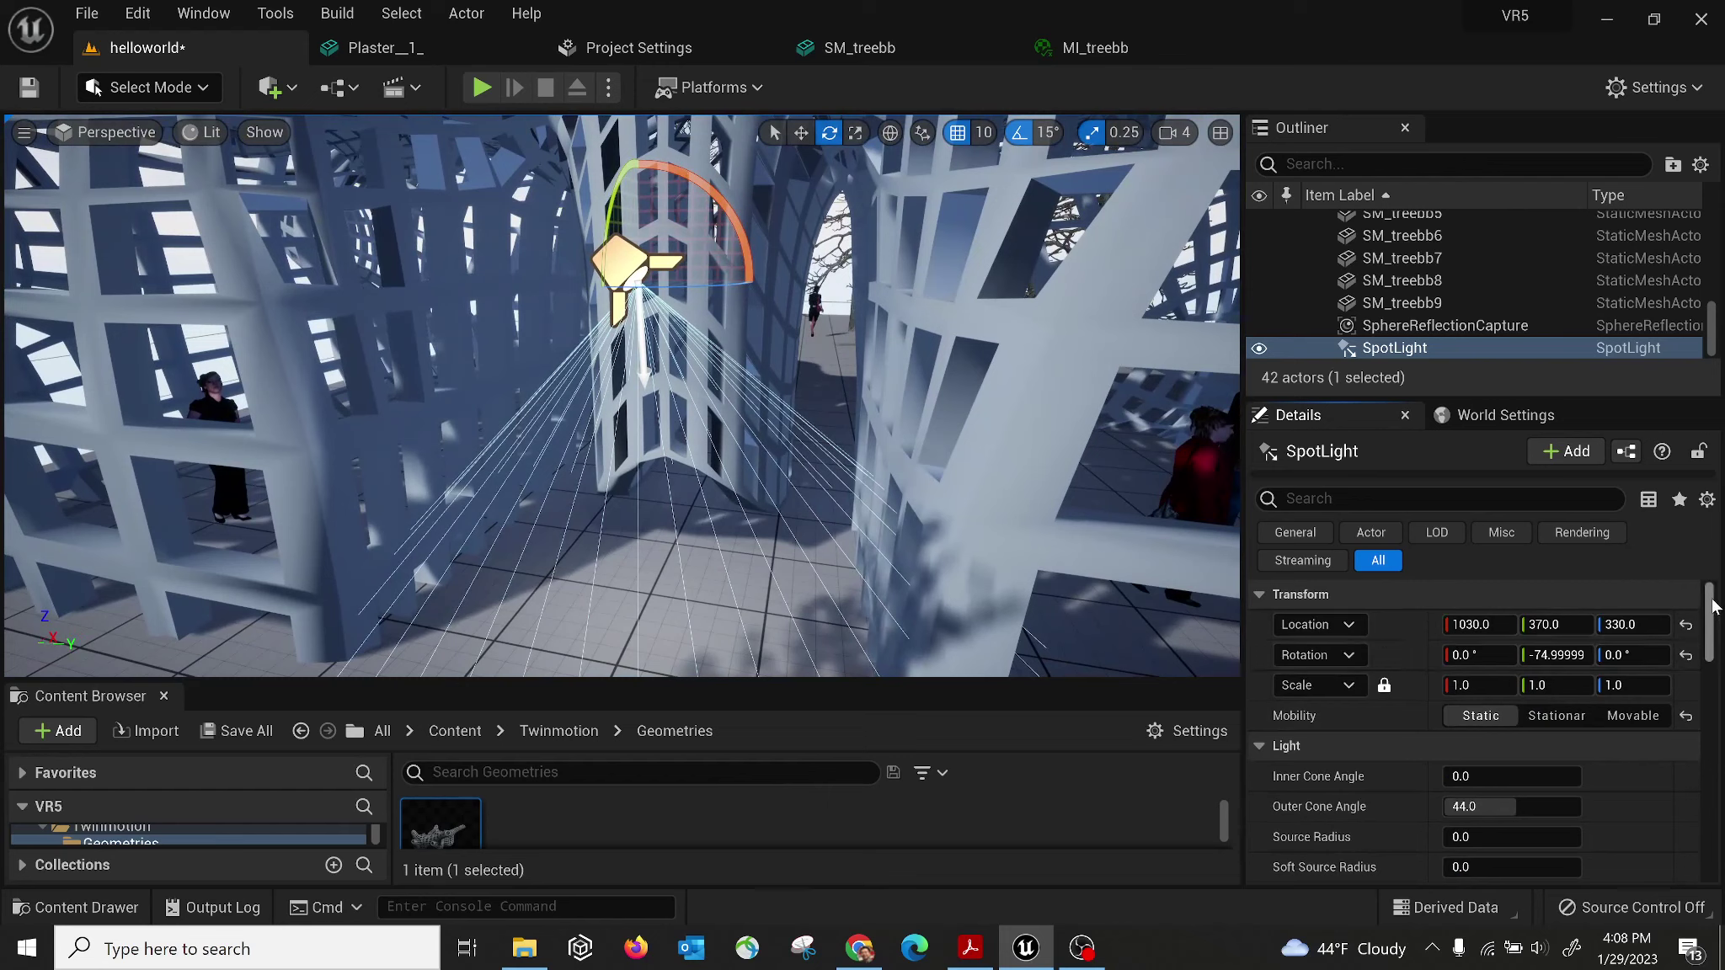
Try the 6Wing and Arrow_Star light profiles as the spot light's IES texture.
{"action": "scroll", "coordinate": [1712, 605], "scroll_direction": "down", "scroll_amount": 10}
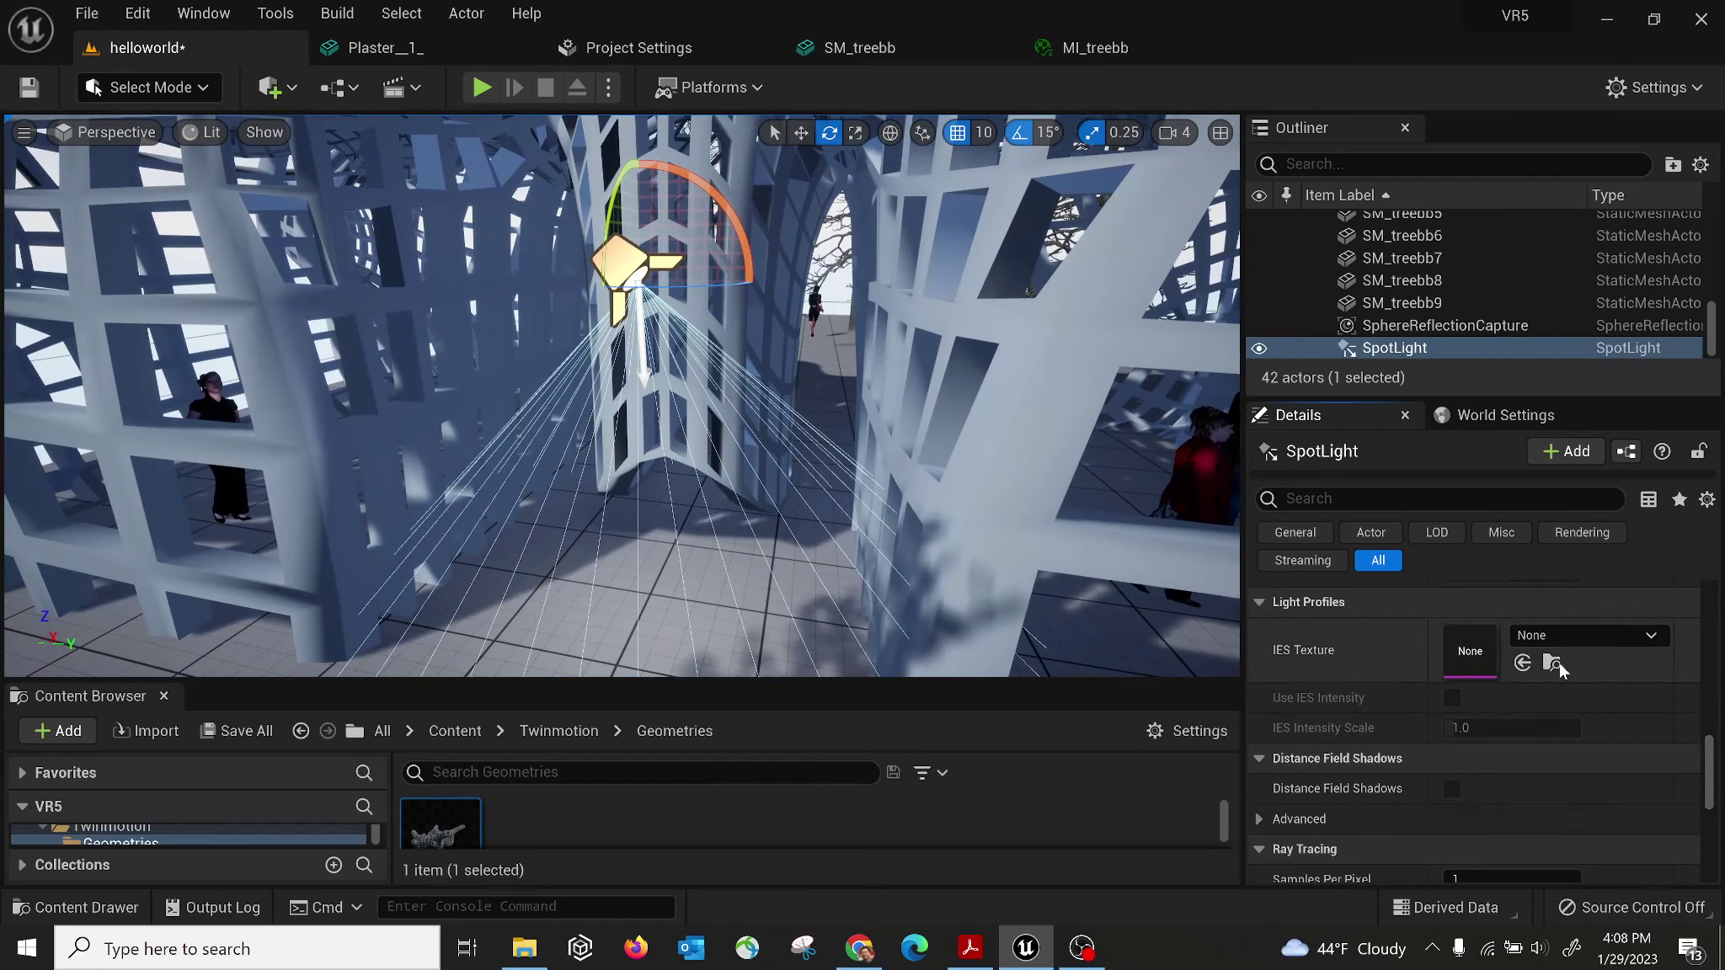
{"action": "left_click", "coordinate": [1562, 637]}
{"action": "key", "text": "Escape"}
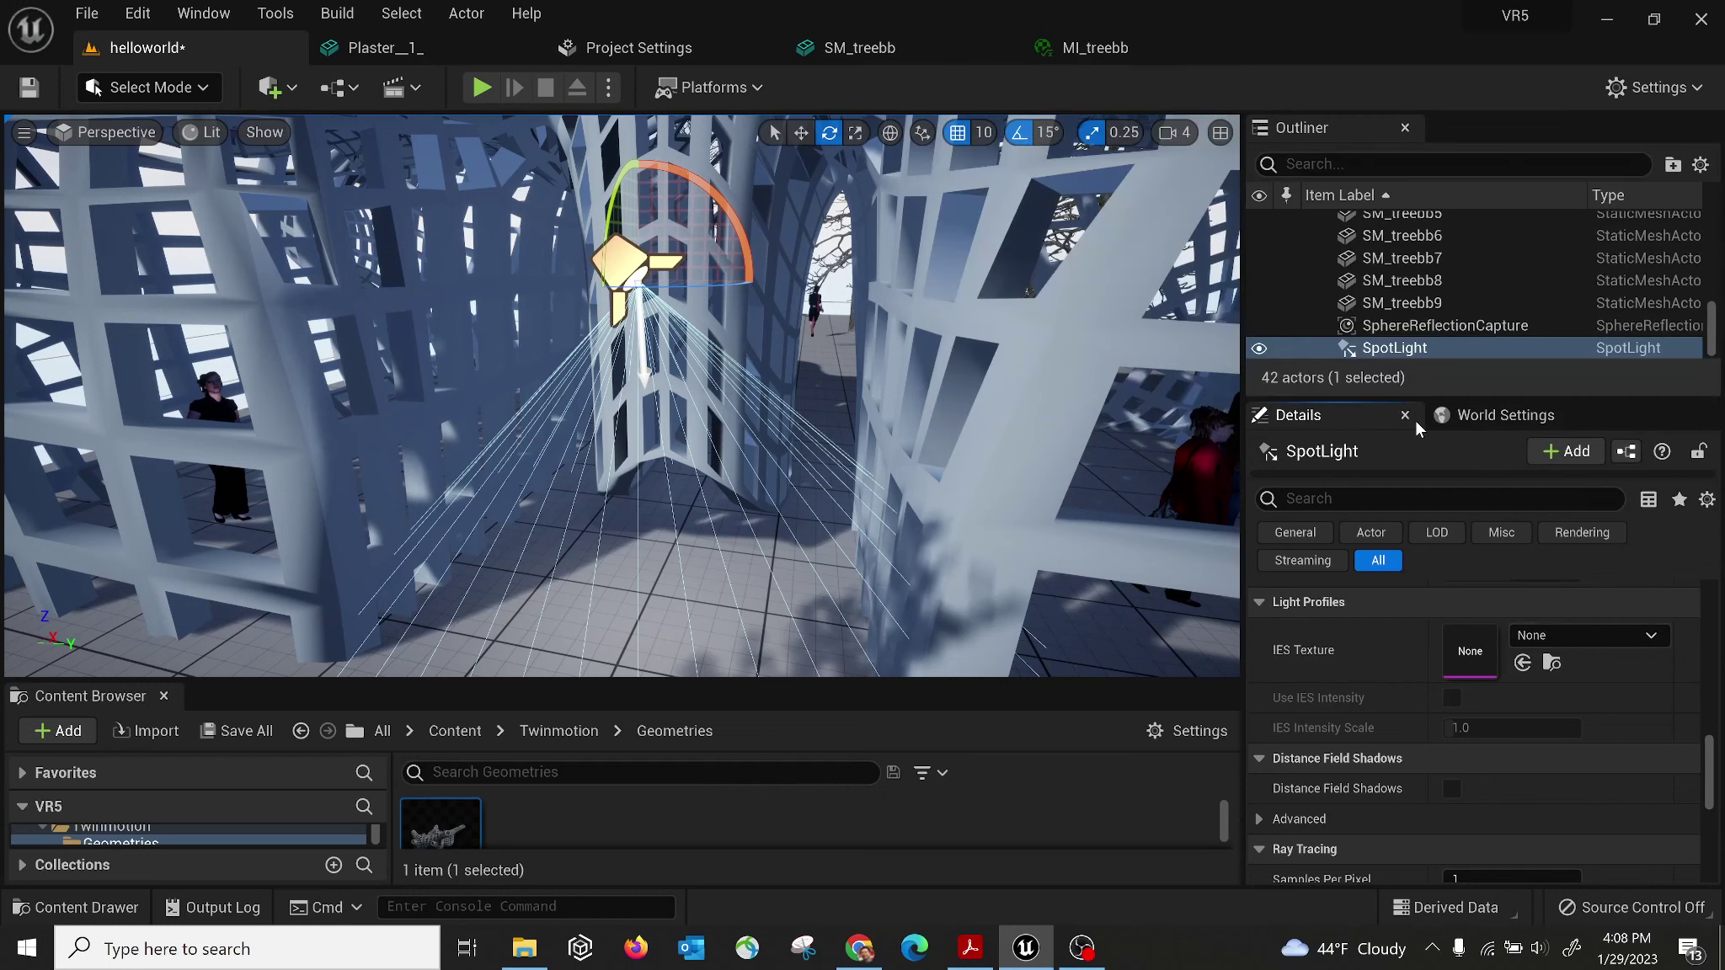
{"action": "right_click_drag", "start_coordinate": [597, 501], "coordinate": [673, 543]}
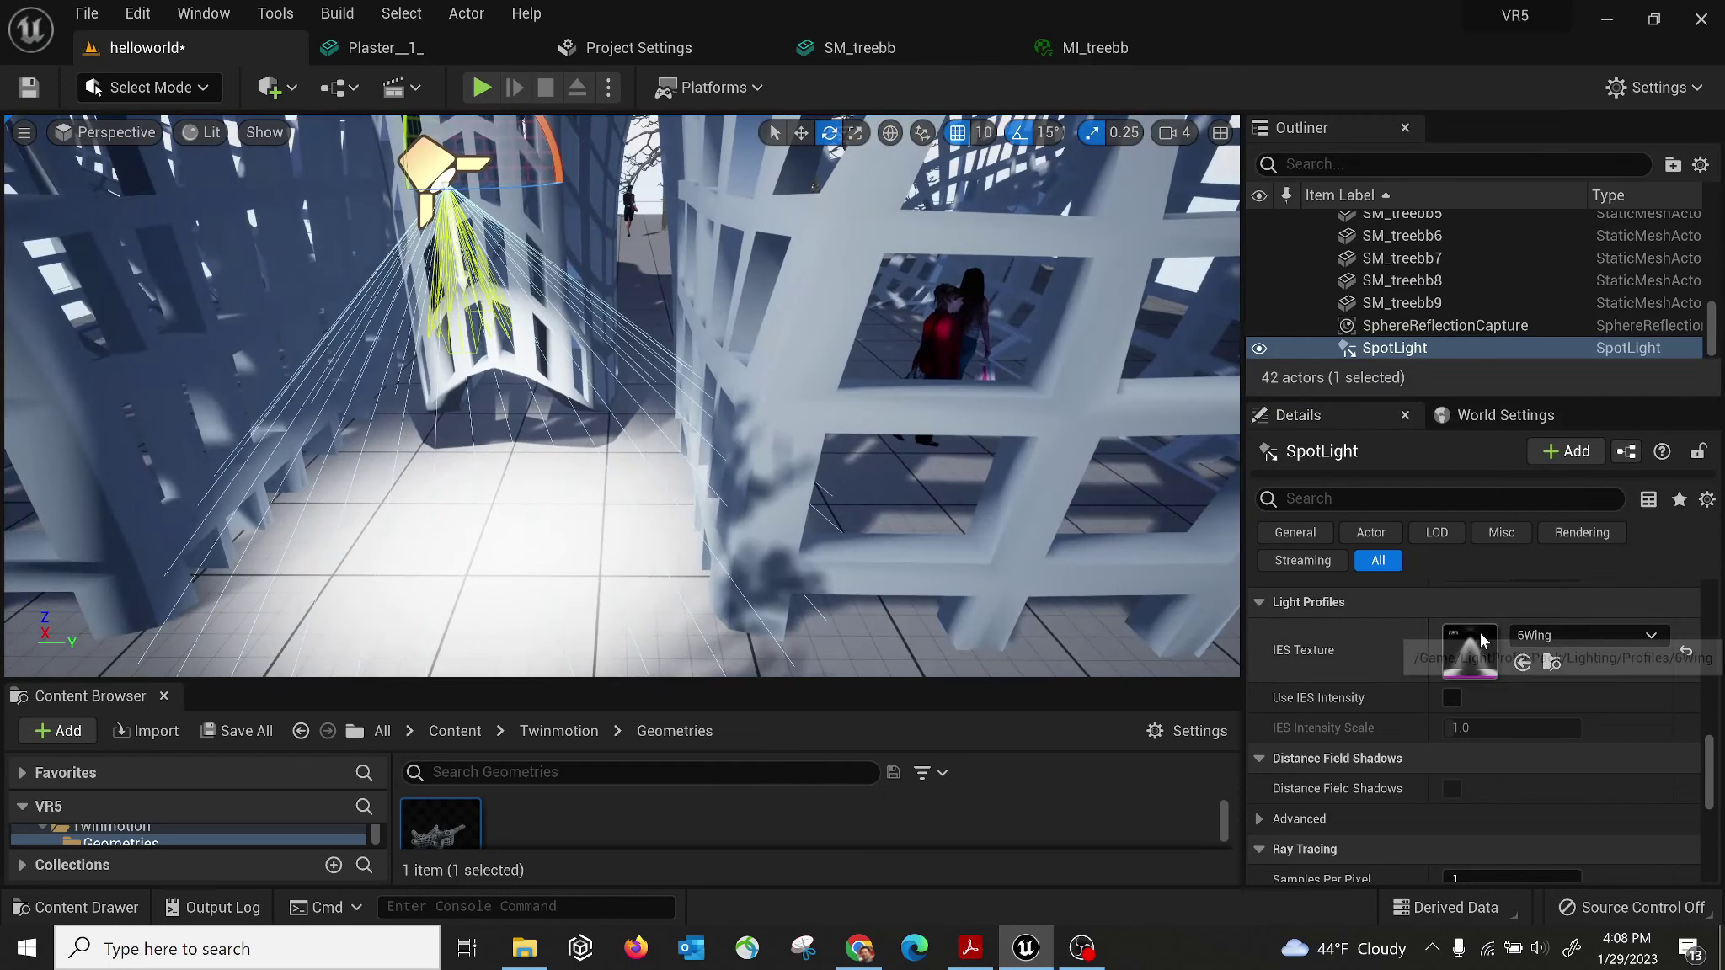
{"action": "left_click", "coordinate": [1574, 636]}
{"action": "scroll", "coordinate": [1549, 539], "scroll_direction": "down", "scroll_amount": 1}
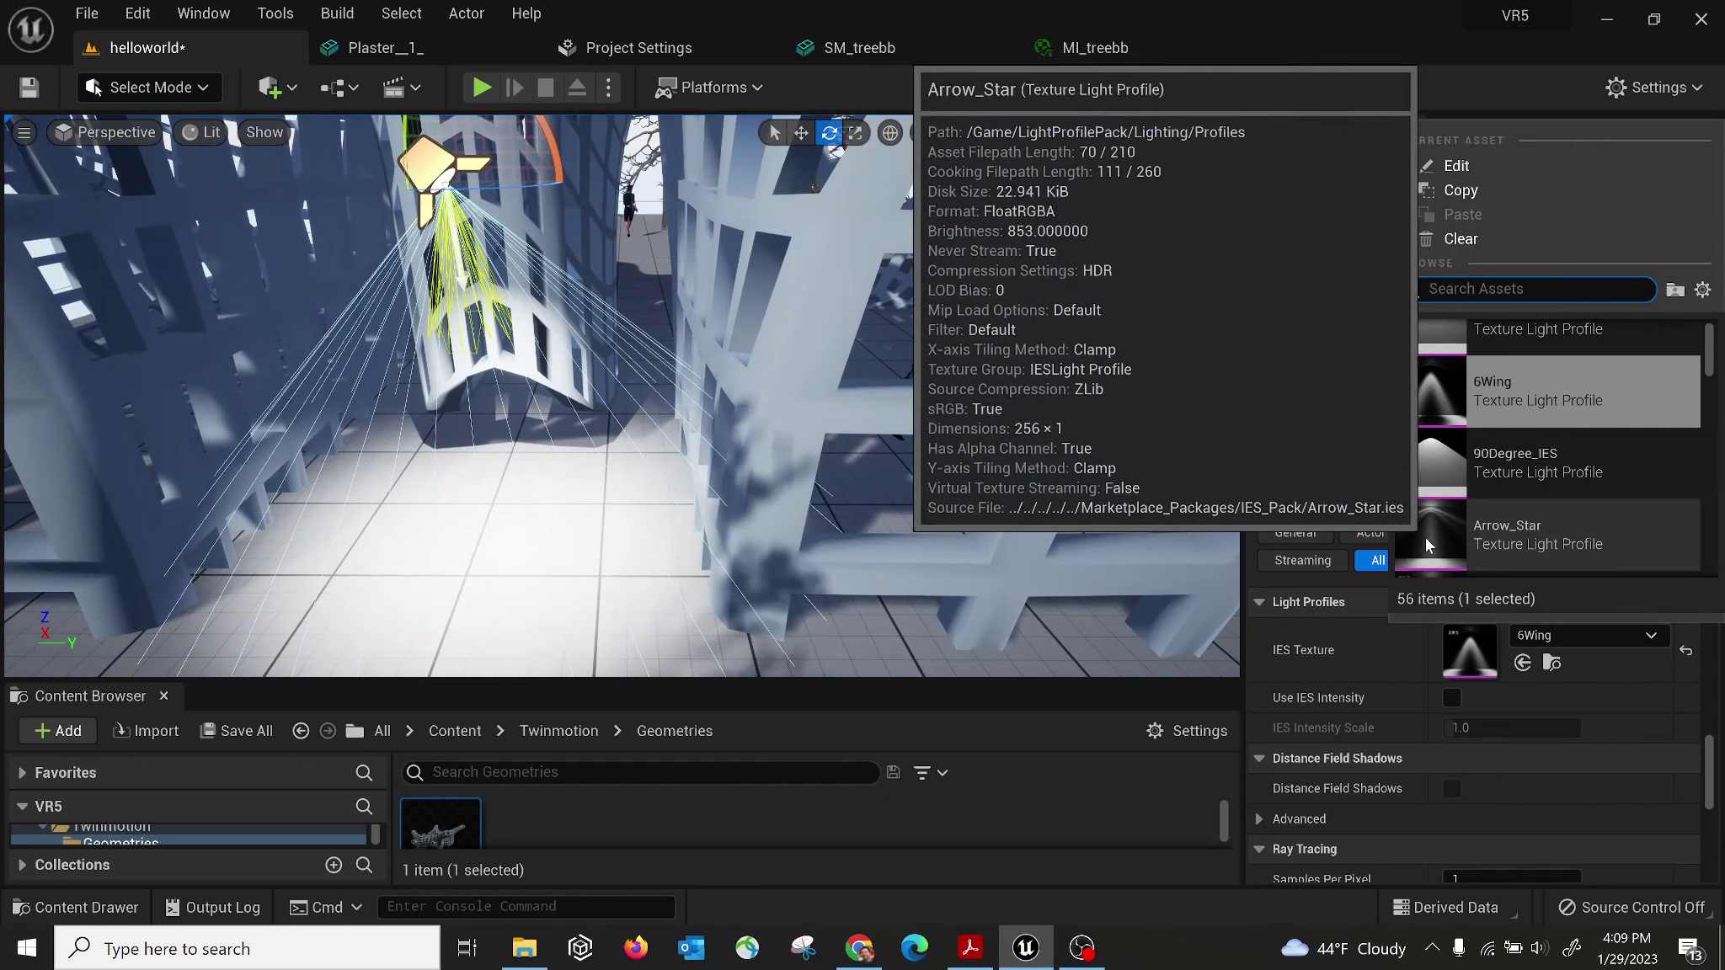
{"action": "left_click", "coordinate": [1425, 543]}
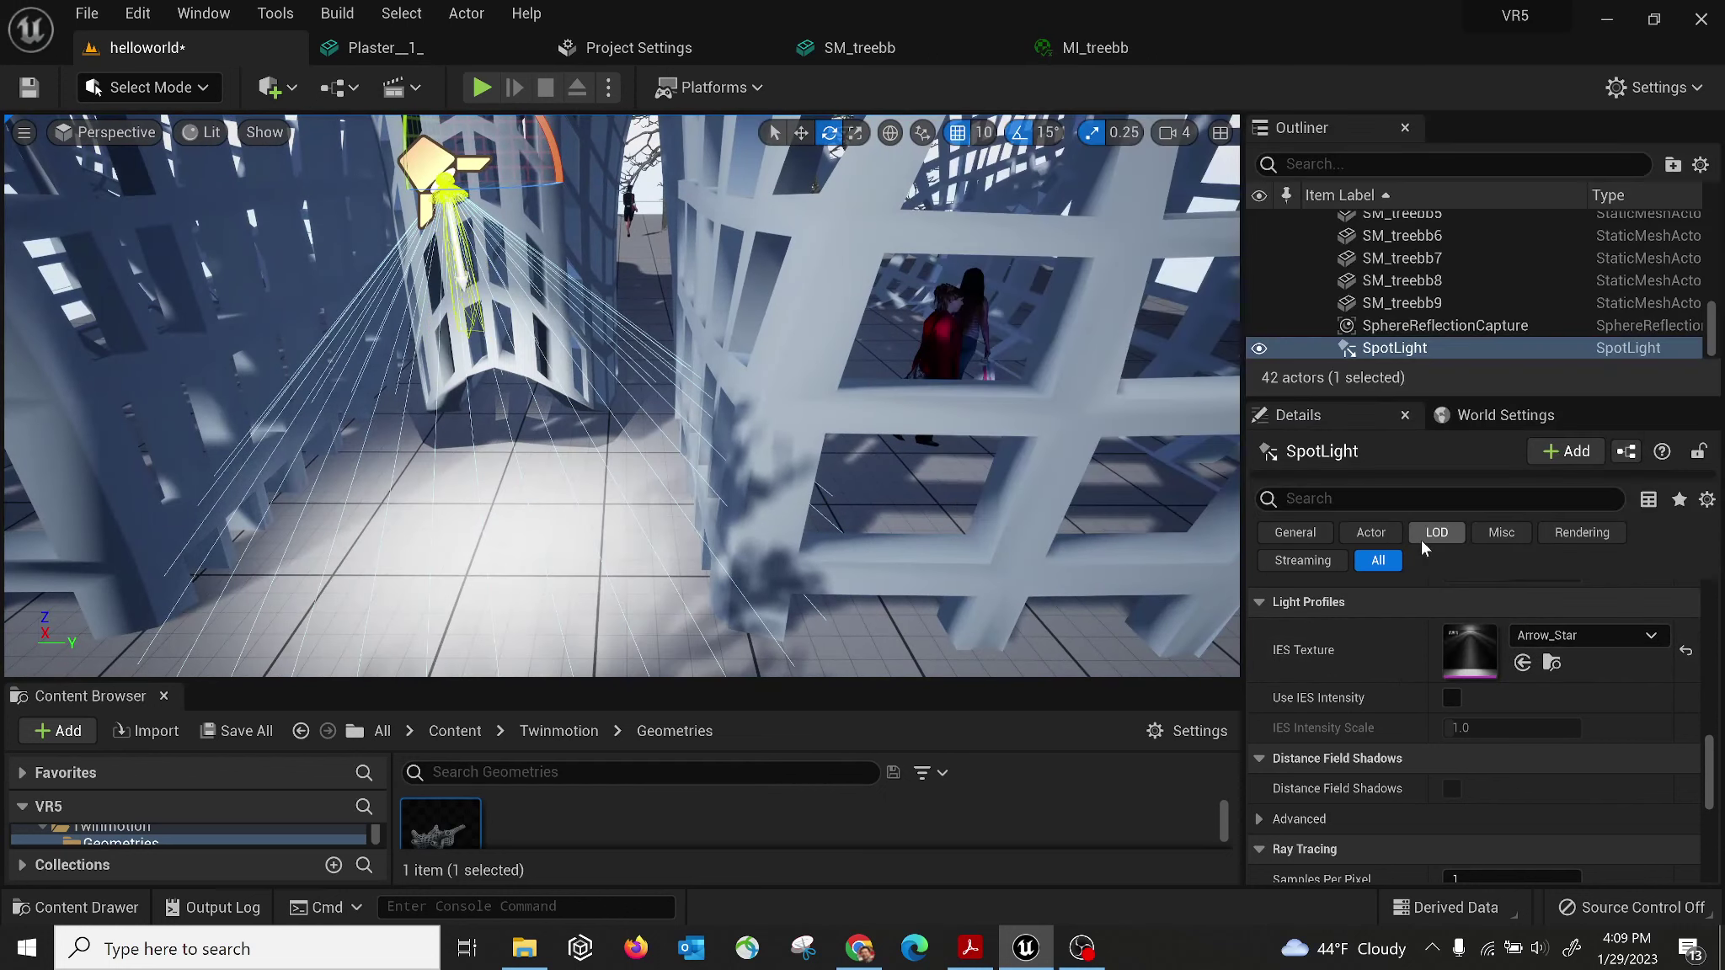
Assign the Beam light profile as the spot light's IES texture.
{"action": "left_click", "coordinate": [1601, 635]}
{"action": "scroll", "coordinate": [1554, 547], "scroll_direction": "down", "scroll_amount": 3}
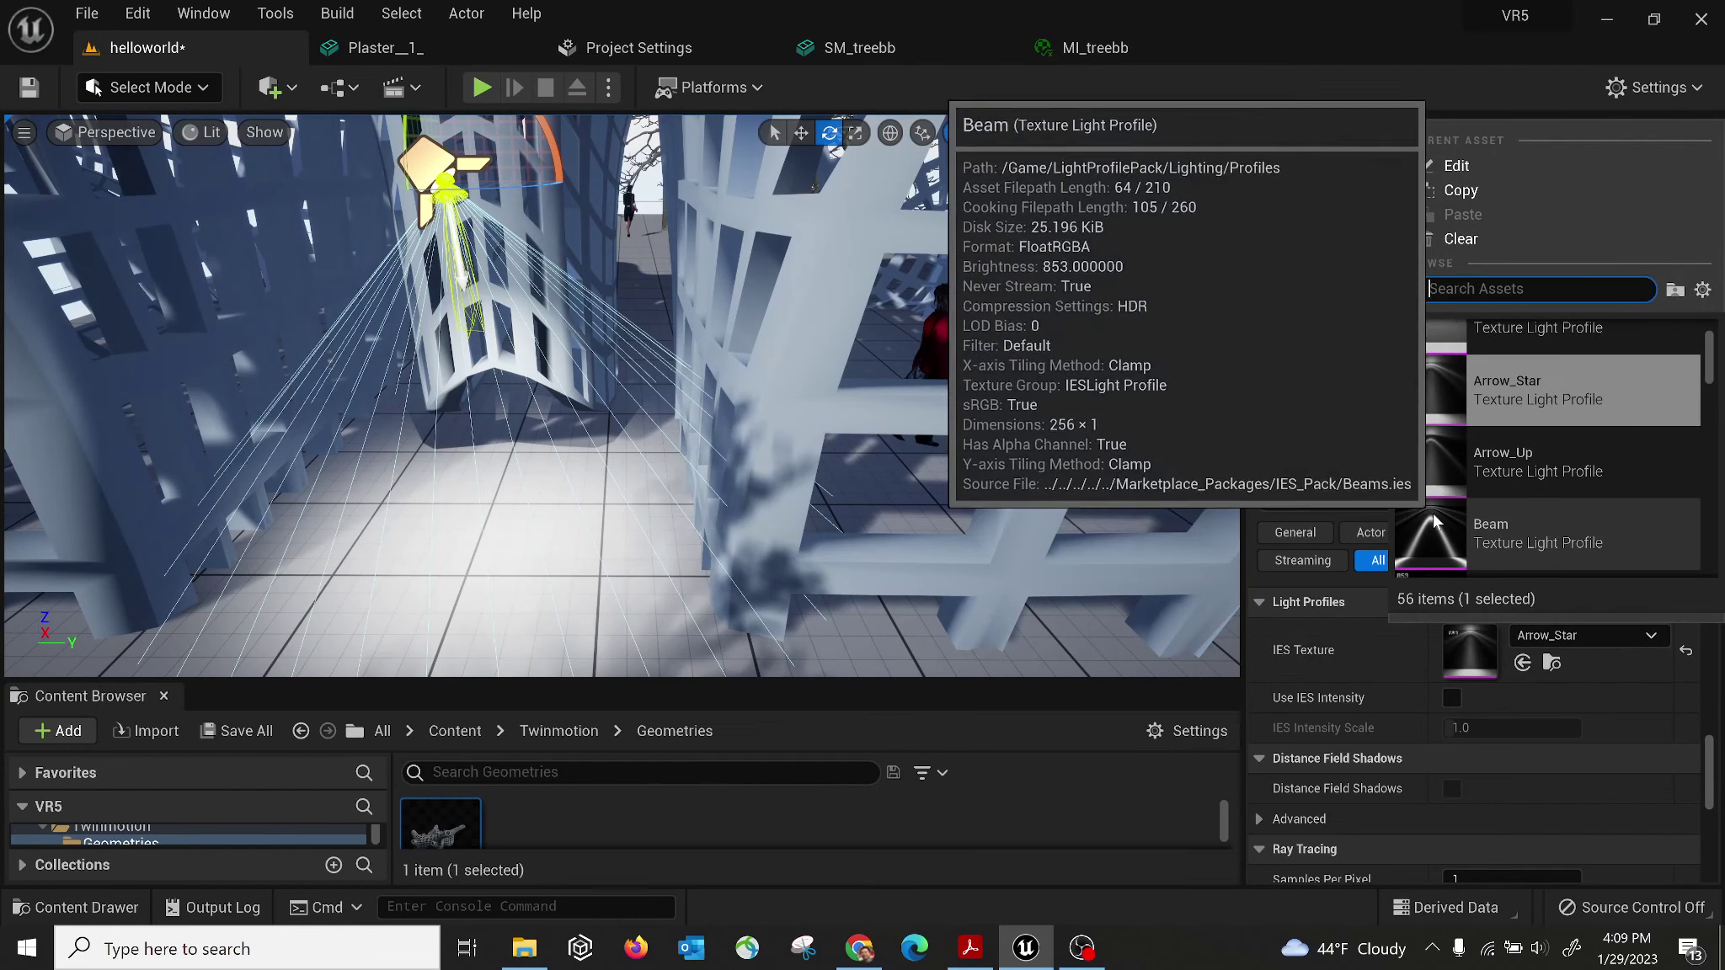
{"action": "left_click", "coordinate": [1434, 527]}
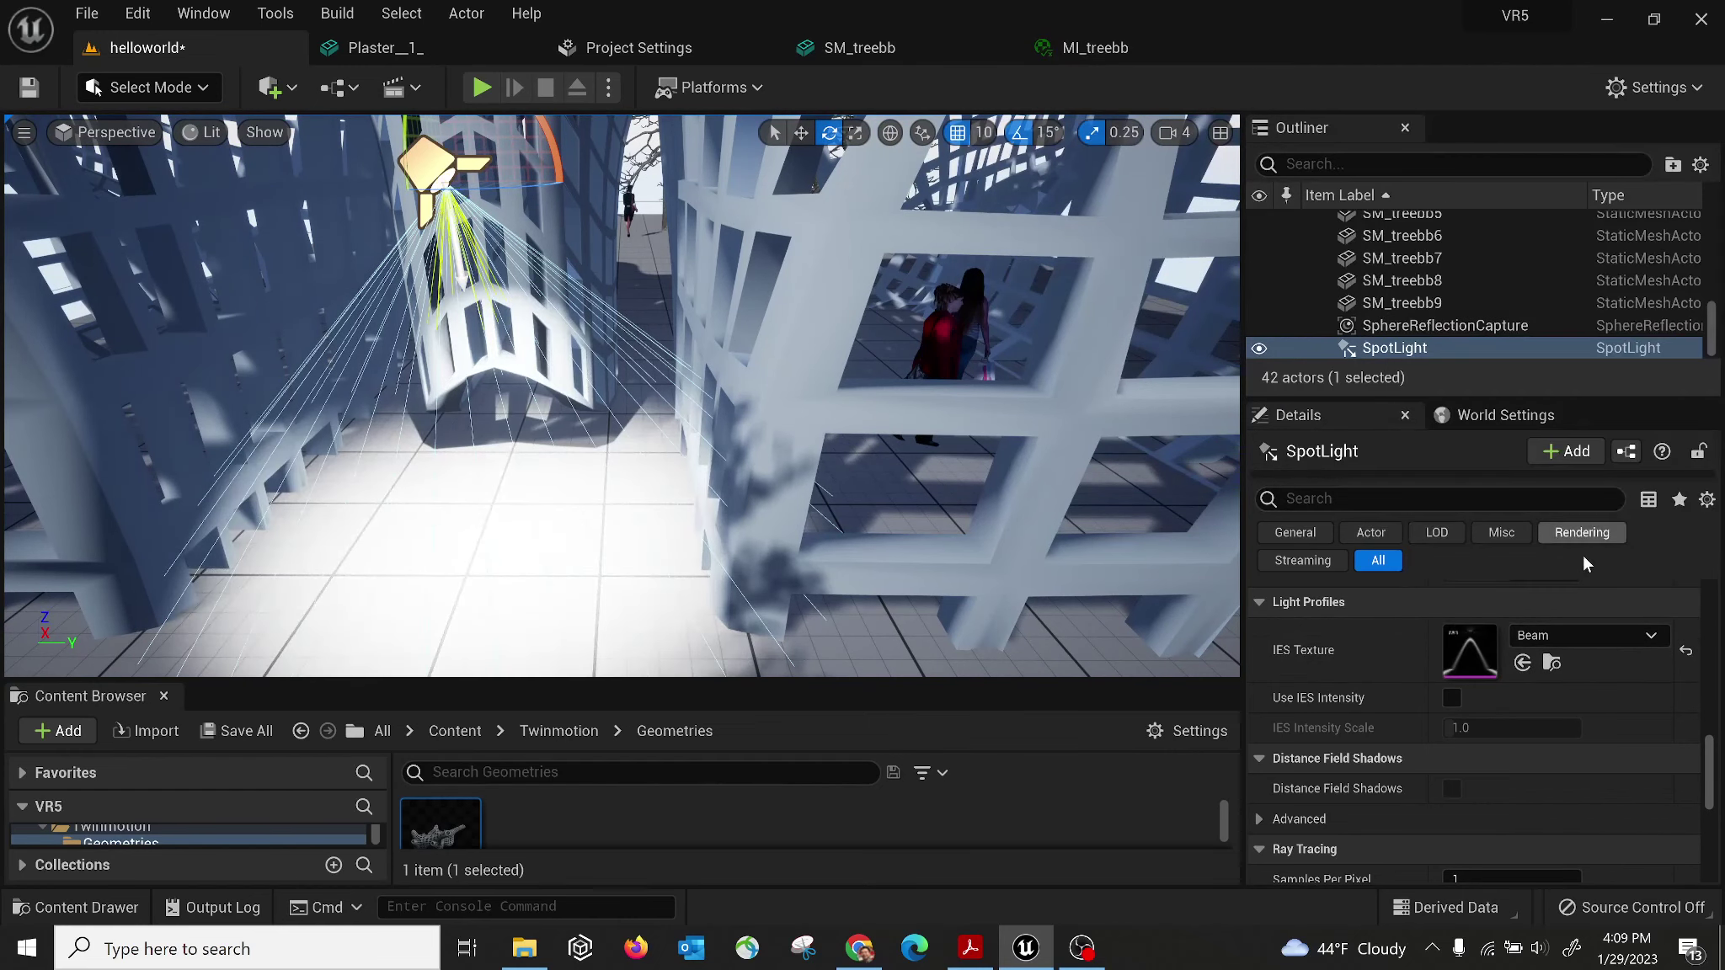
Apply the Arrow_Up light profile as the spotlight's IES texture and raise the spotlight to the top of the entrance arch.
{"action": "left_click", "coordinate": [1636, 638]}
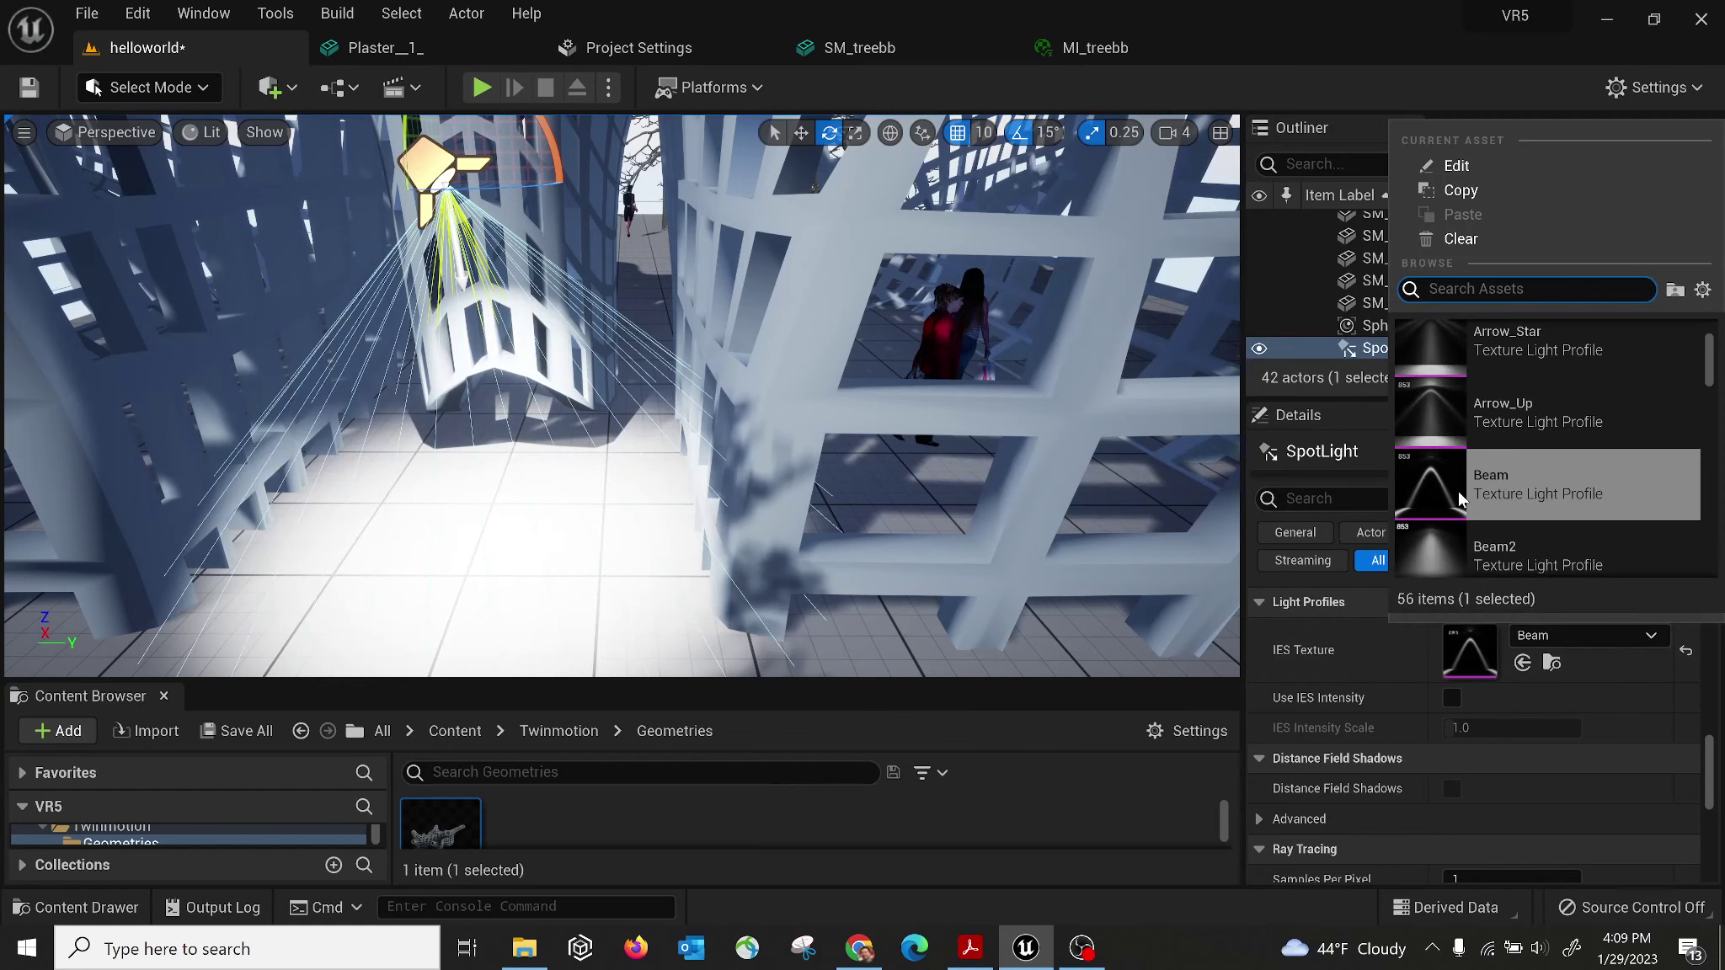
{"action": "left_click", "coordinate": [1515, 413]}
{"action": "scroll", "coordinate": [635, 494], "scroll_direction": "down", "scroll_amount": 10}
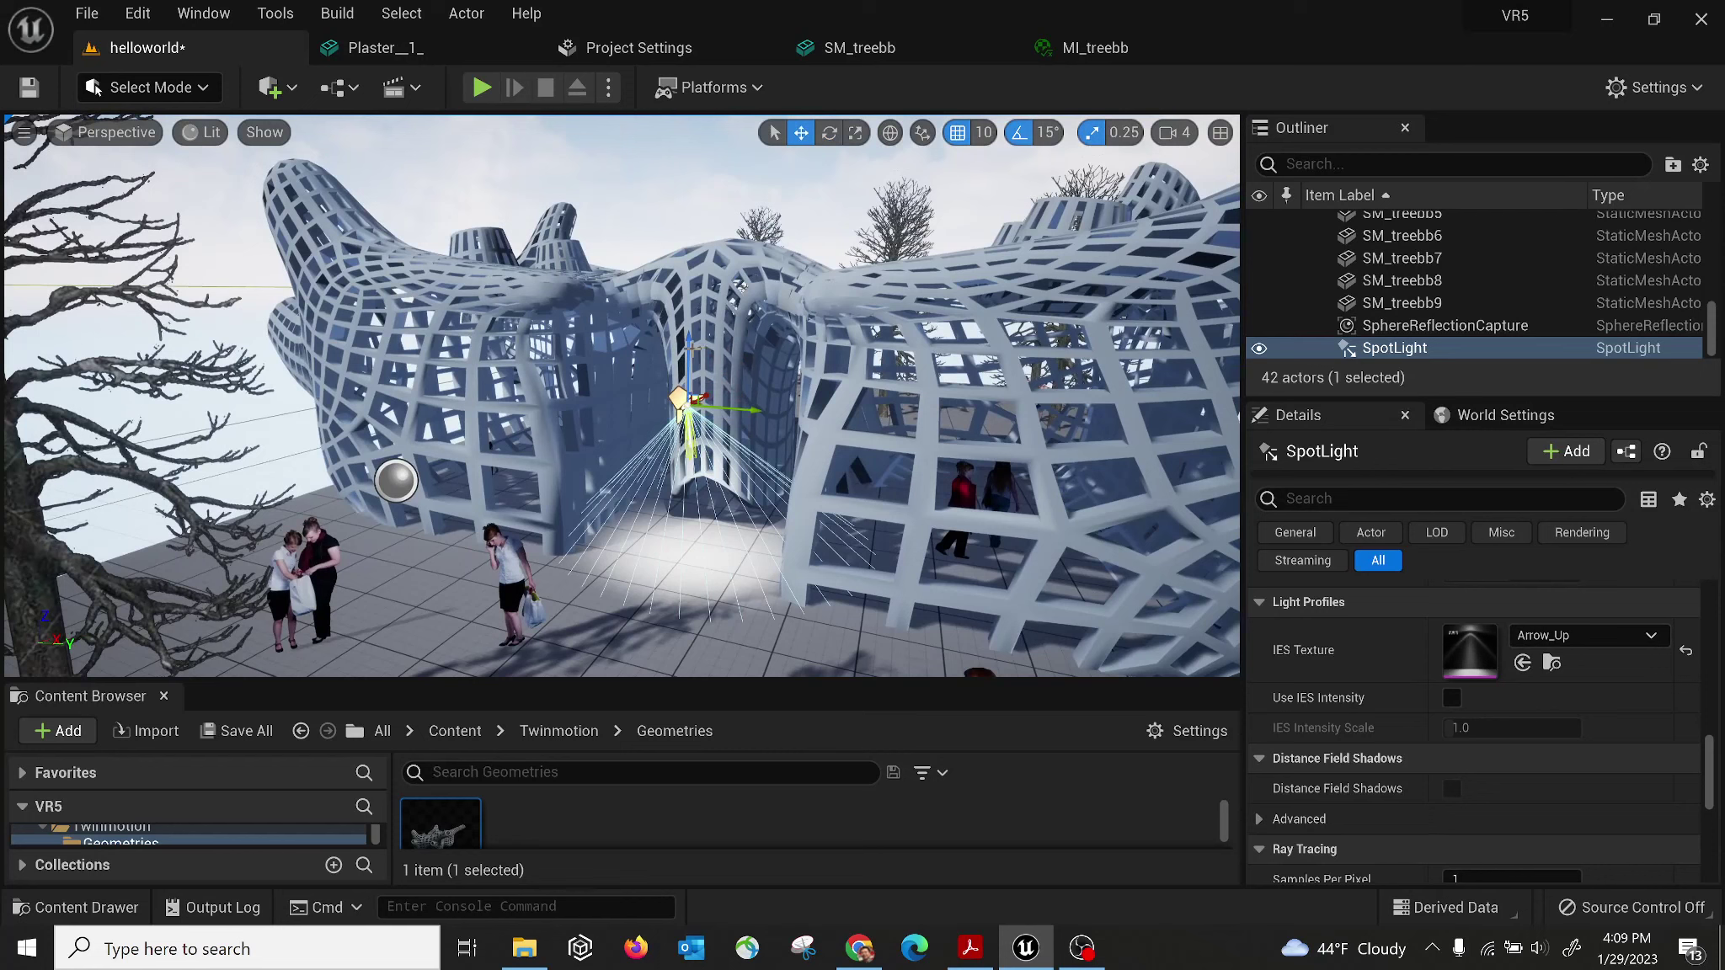
{"action": "left_click_drag", "start_coordinate": [690, 347], "coordinate": [690, 238]}
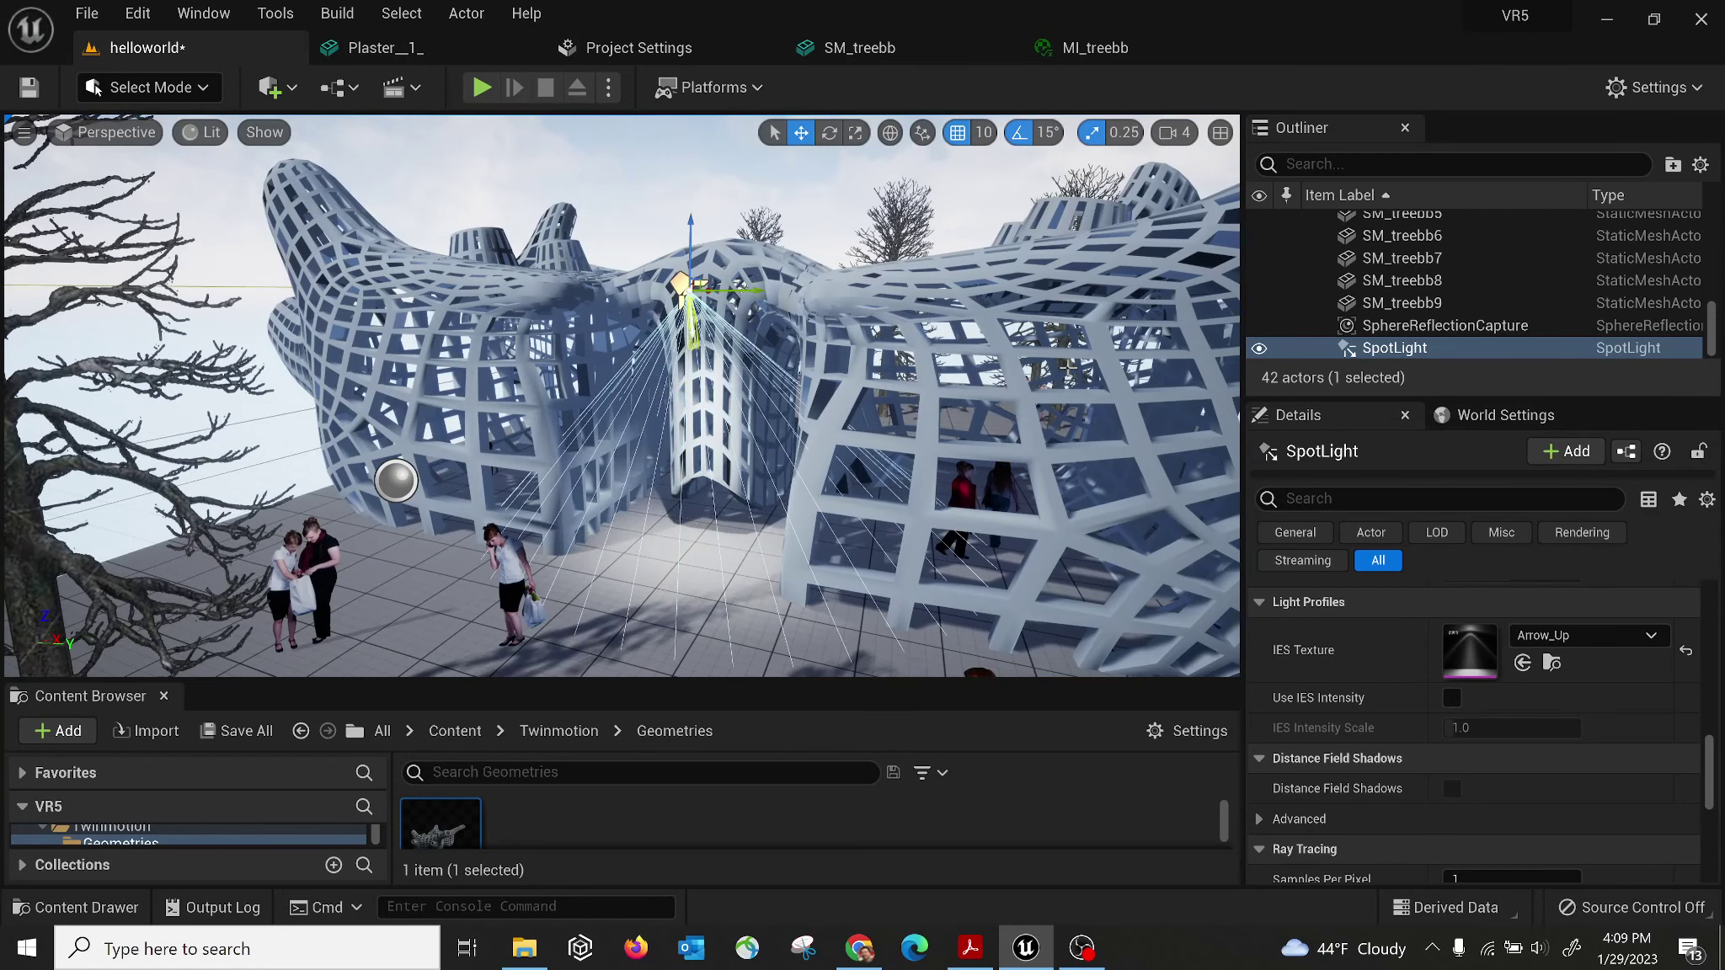
Set the spotlight's light color to a light purple, about hex sRGB E394FF.
{"action": "scroll", "coordinate": [1711, 775], "scroll_direction": "up", "scroll_amount": 5}
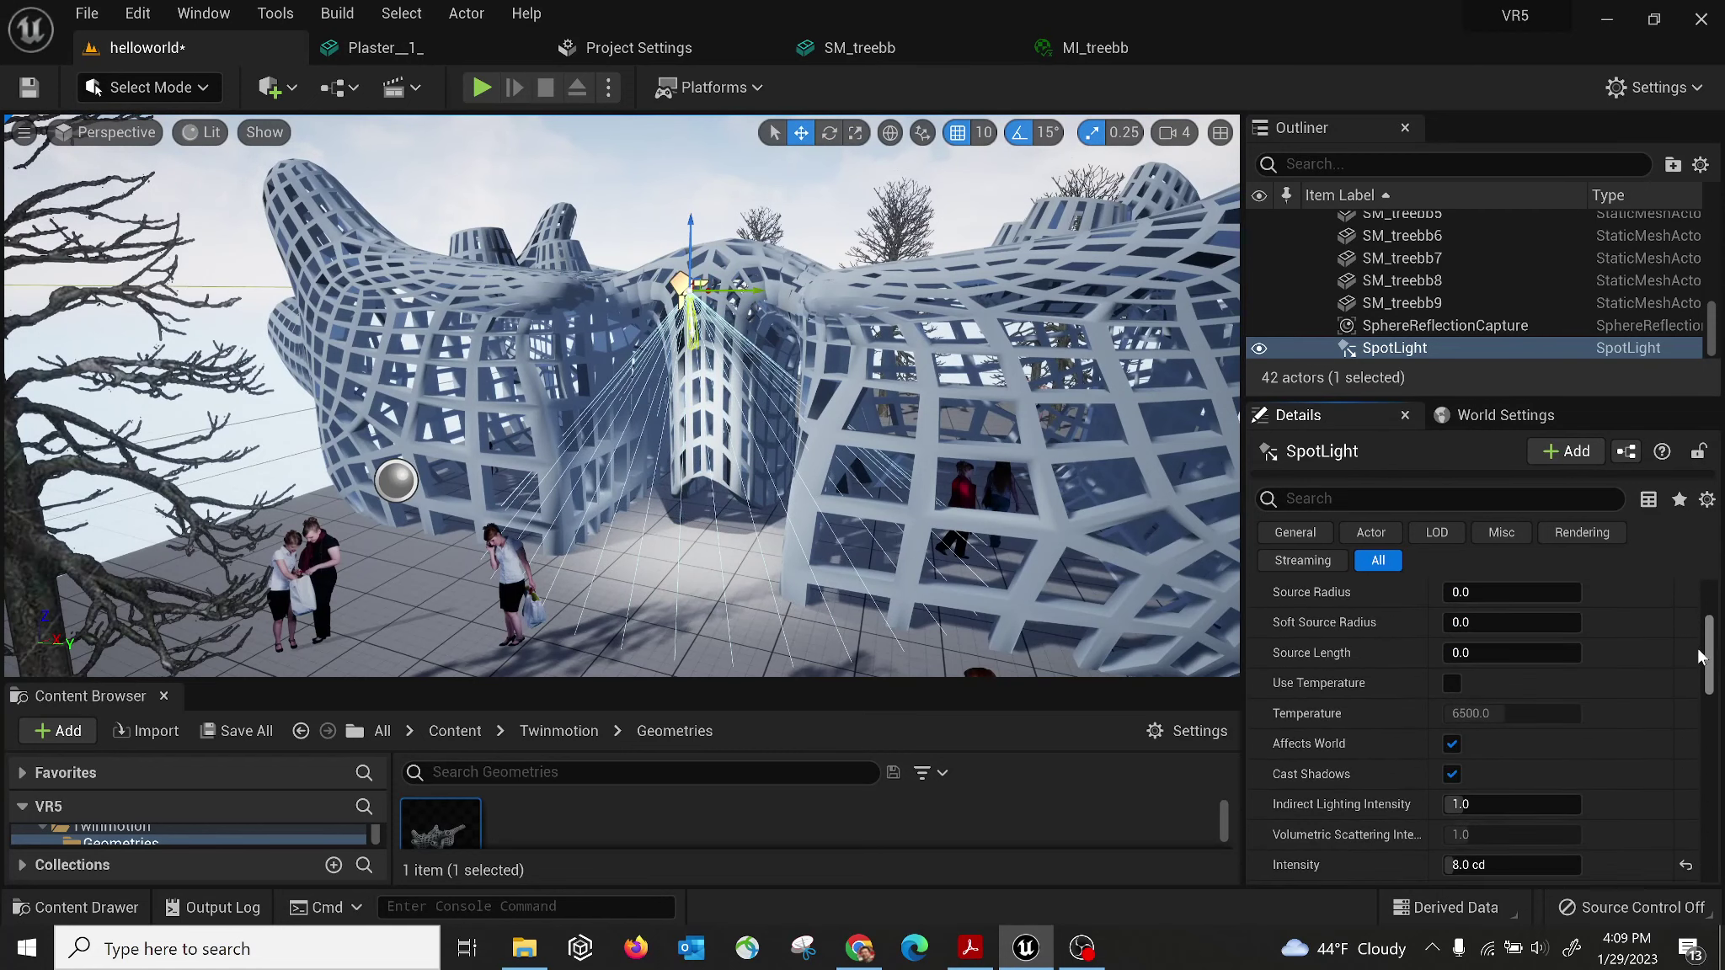
{"action": "left_click", "coordinate": [1500, 789]}
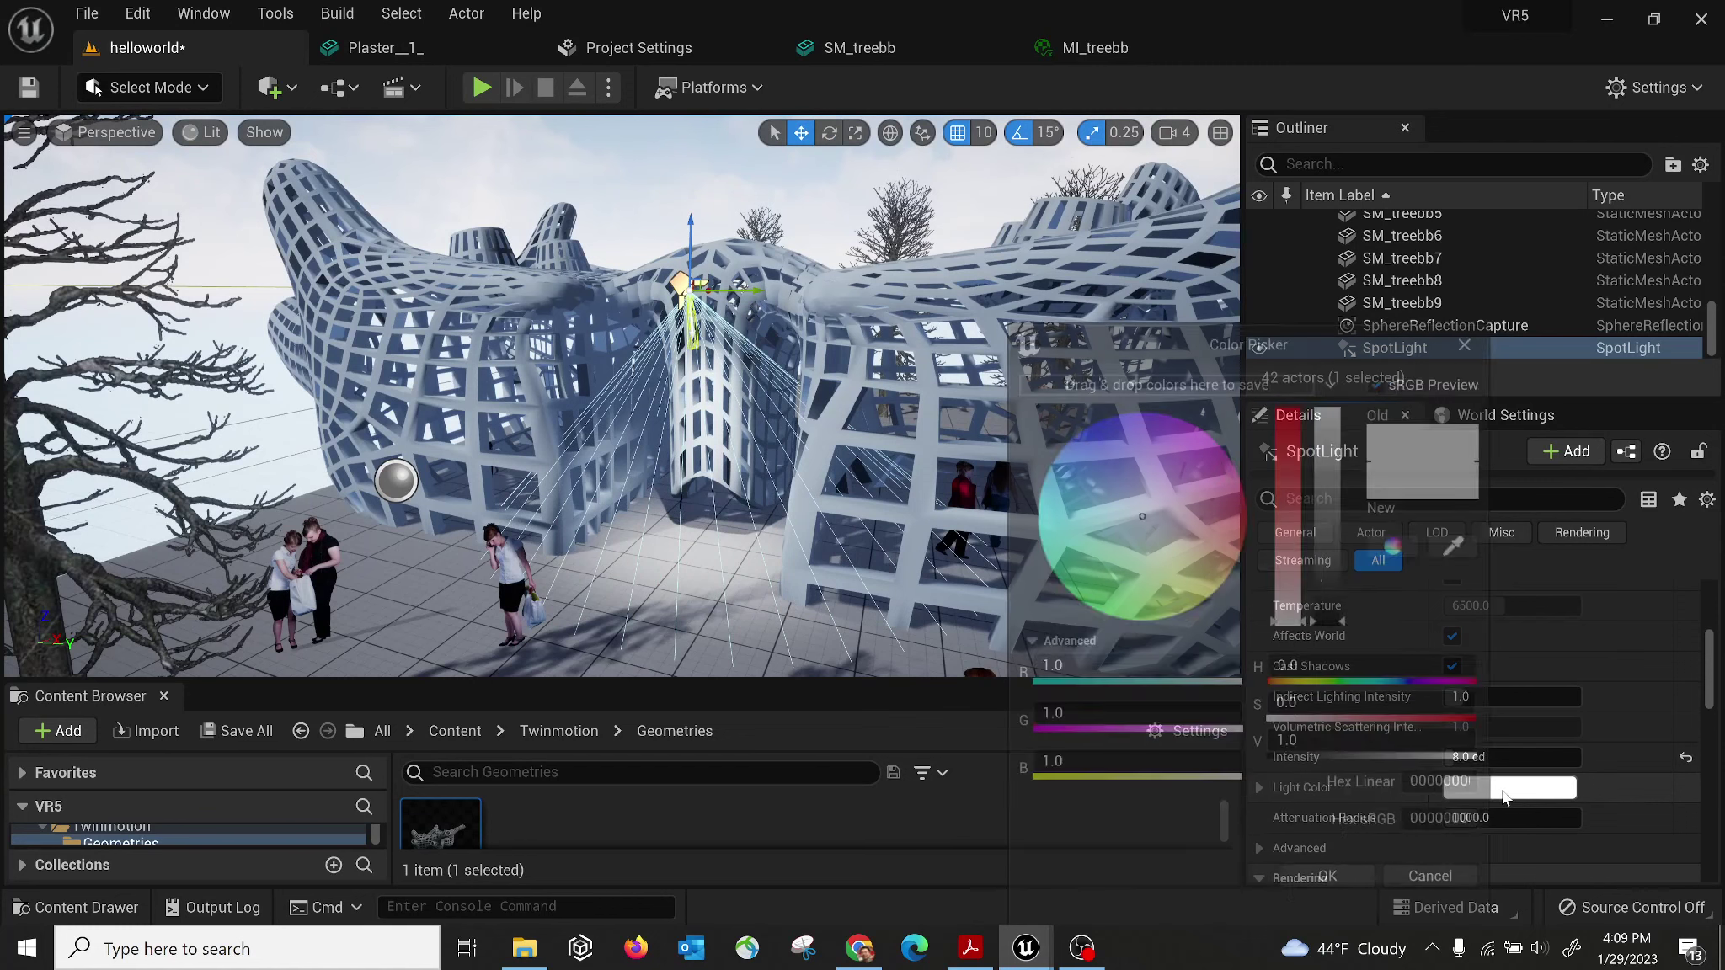
{"action": "left_click", "coordinate": [1172, 462]}
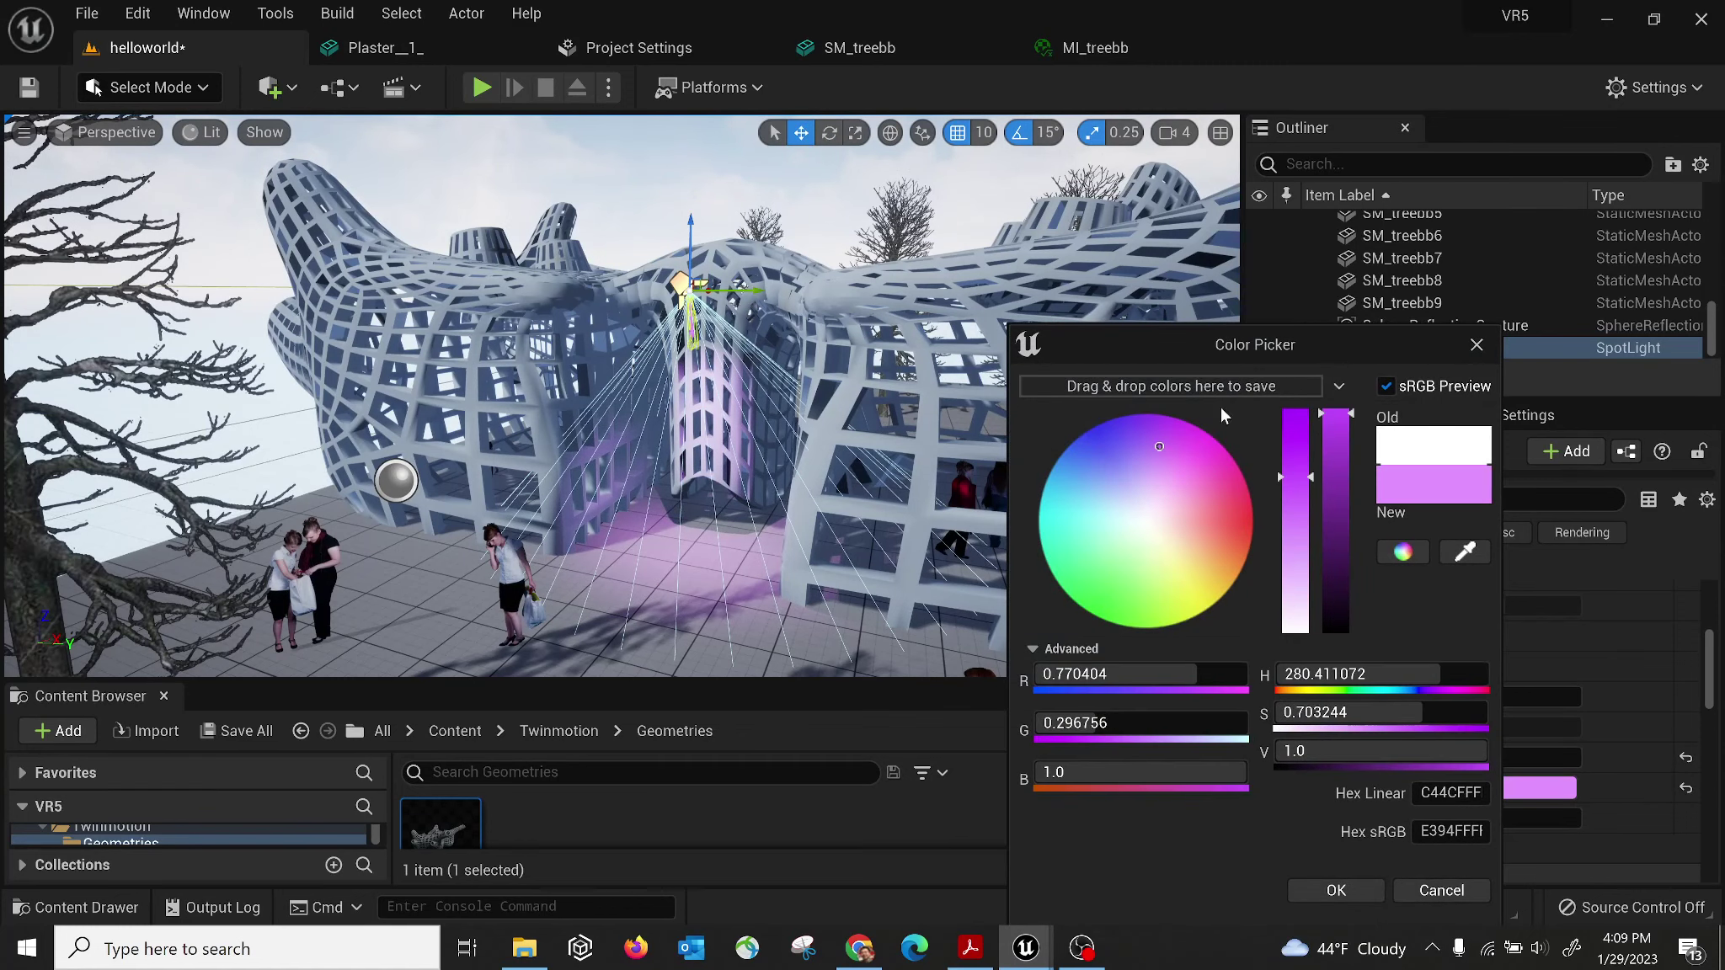
{"action": "left_click", "coordinate": [1475, 346]}
Save all modified content of the helloworld level, including its built data.
{"action": "right_click_drag", "start_coordinate": [892, 404], "coordinate": [762, 429]}
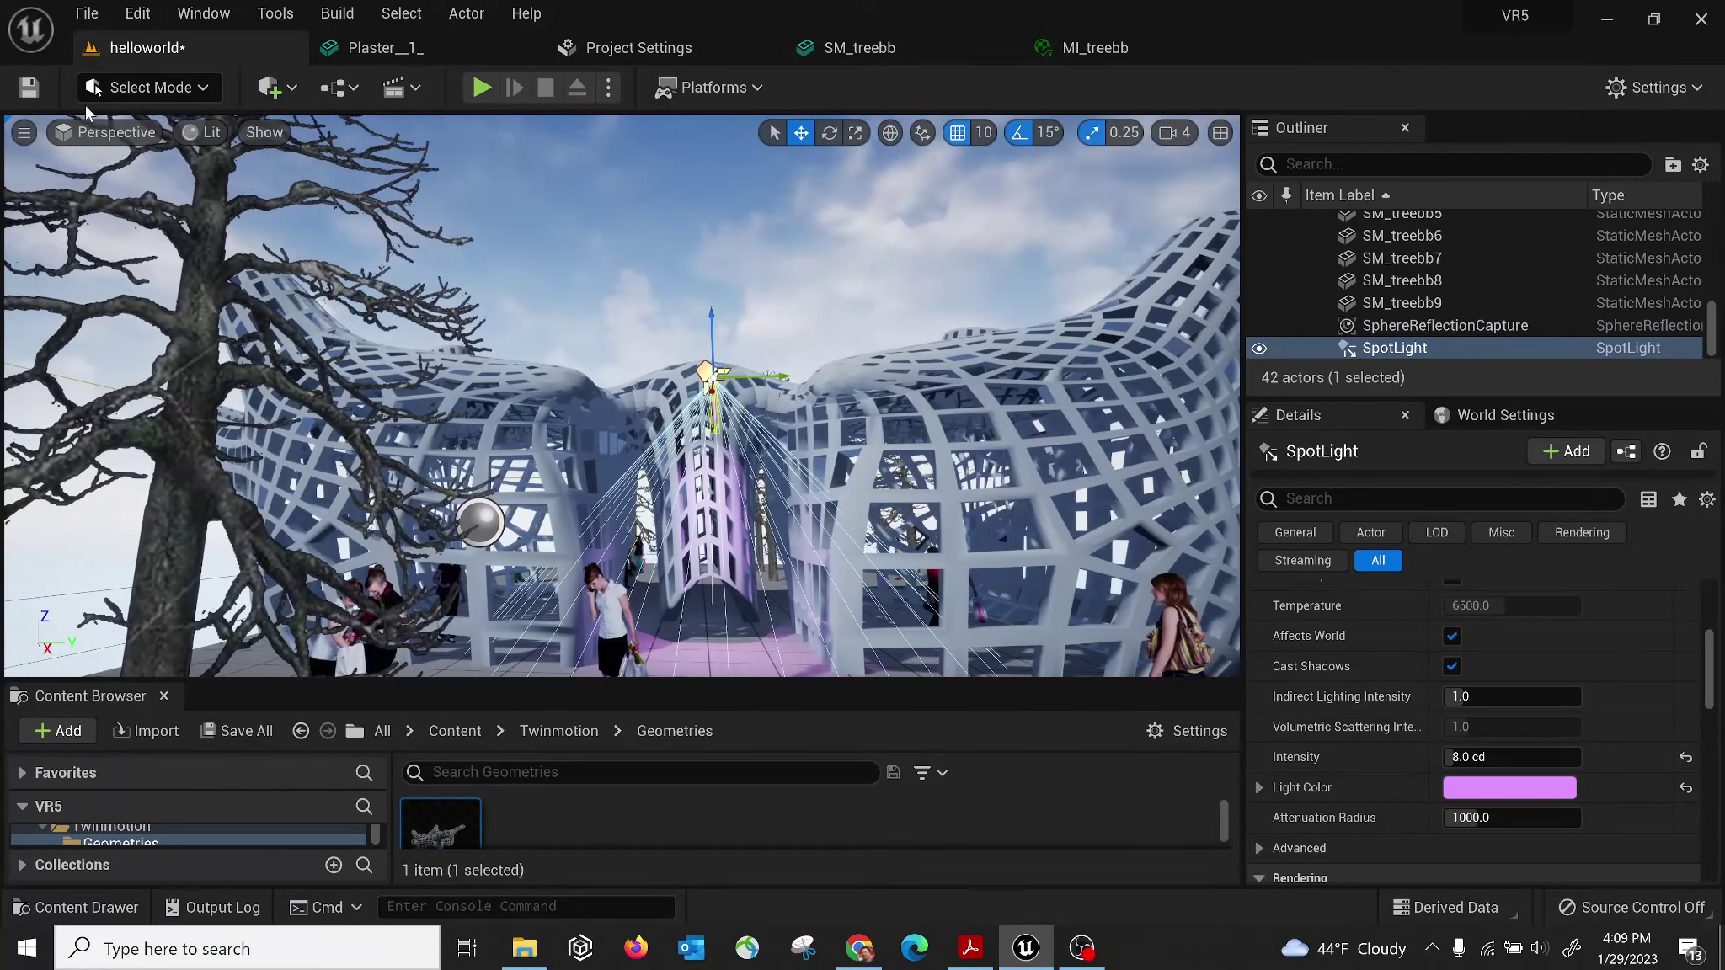
{"action": "left_click", "coordinate": [242, 732]}
{"action": "left_click", "coordinate": [1039, 723]}
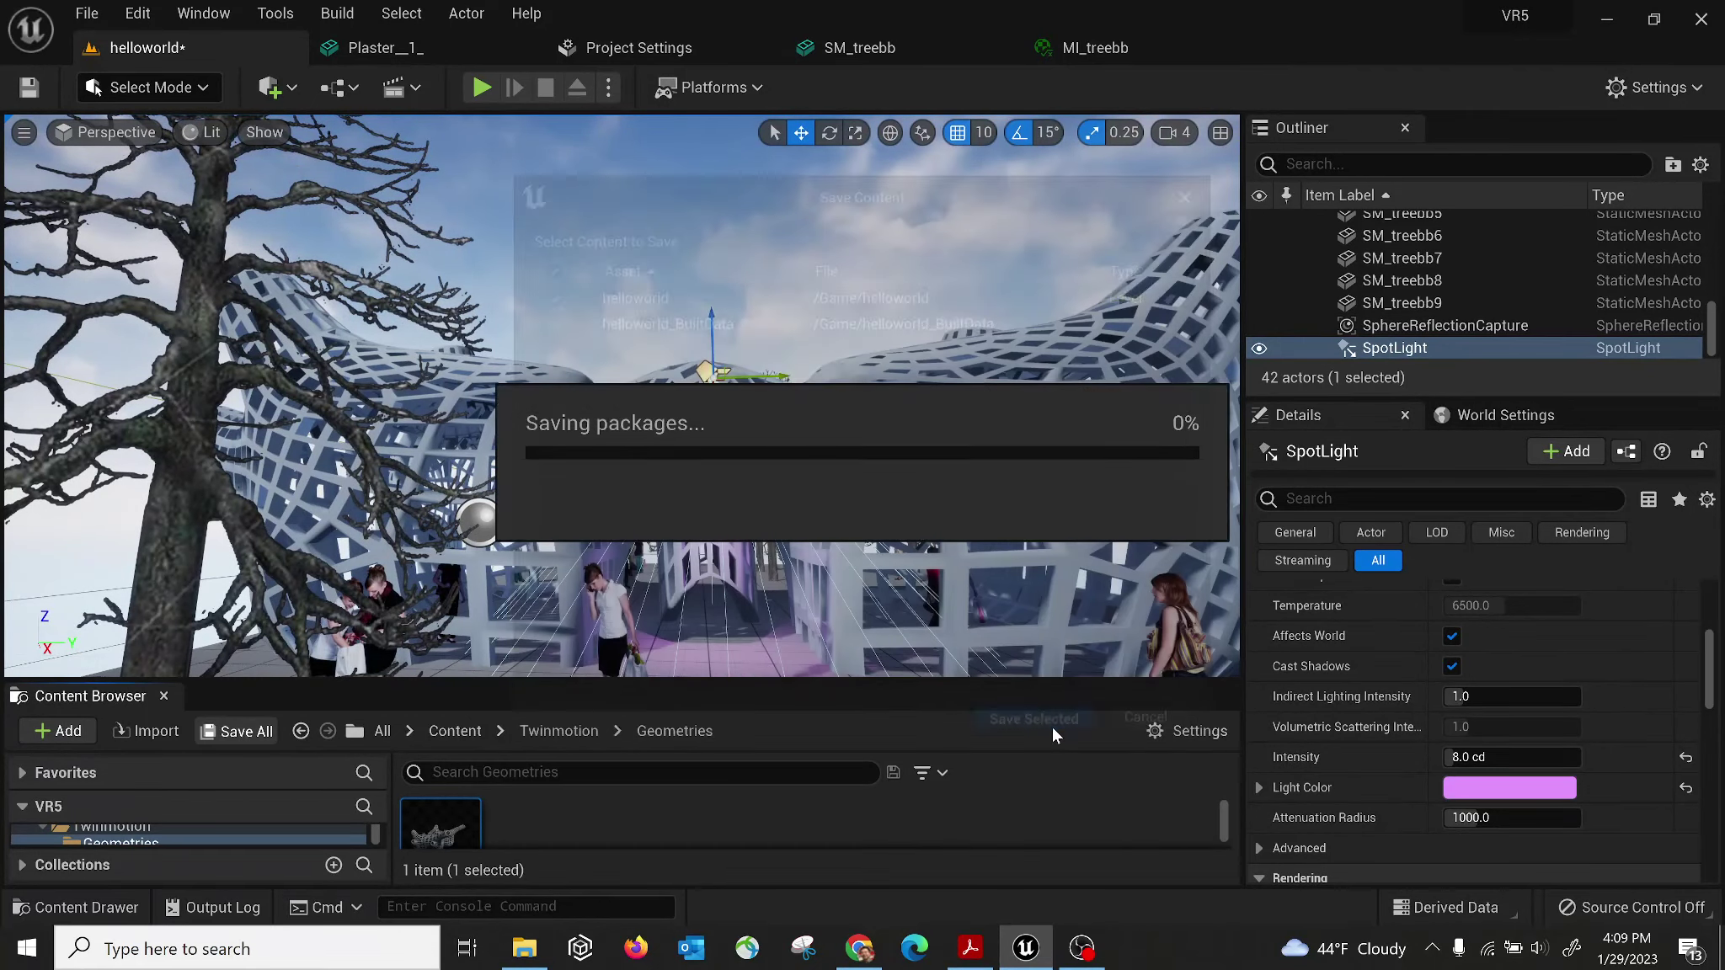
Play the level and walk towards the lattice pavilion to inspect the purple spotlight, and stop the preview.
{"action": "left_click", "coordinate": [482, 88]}
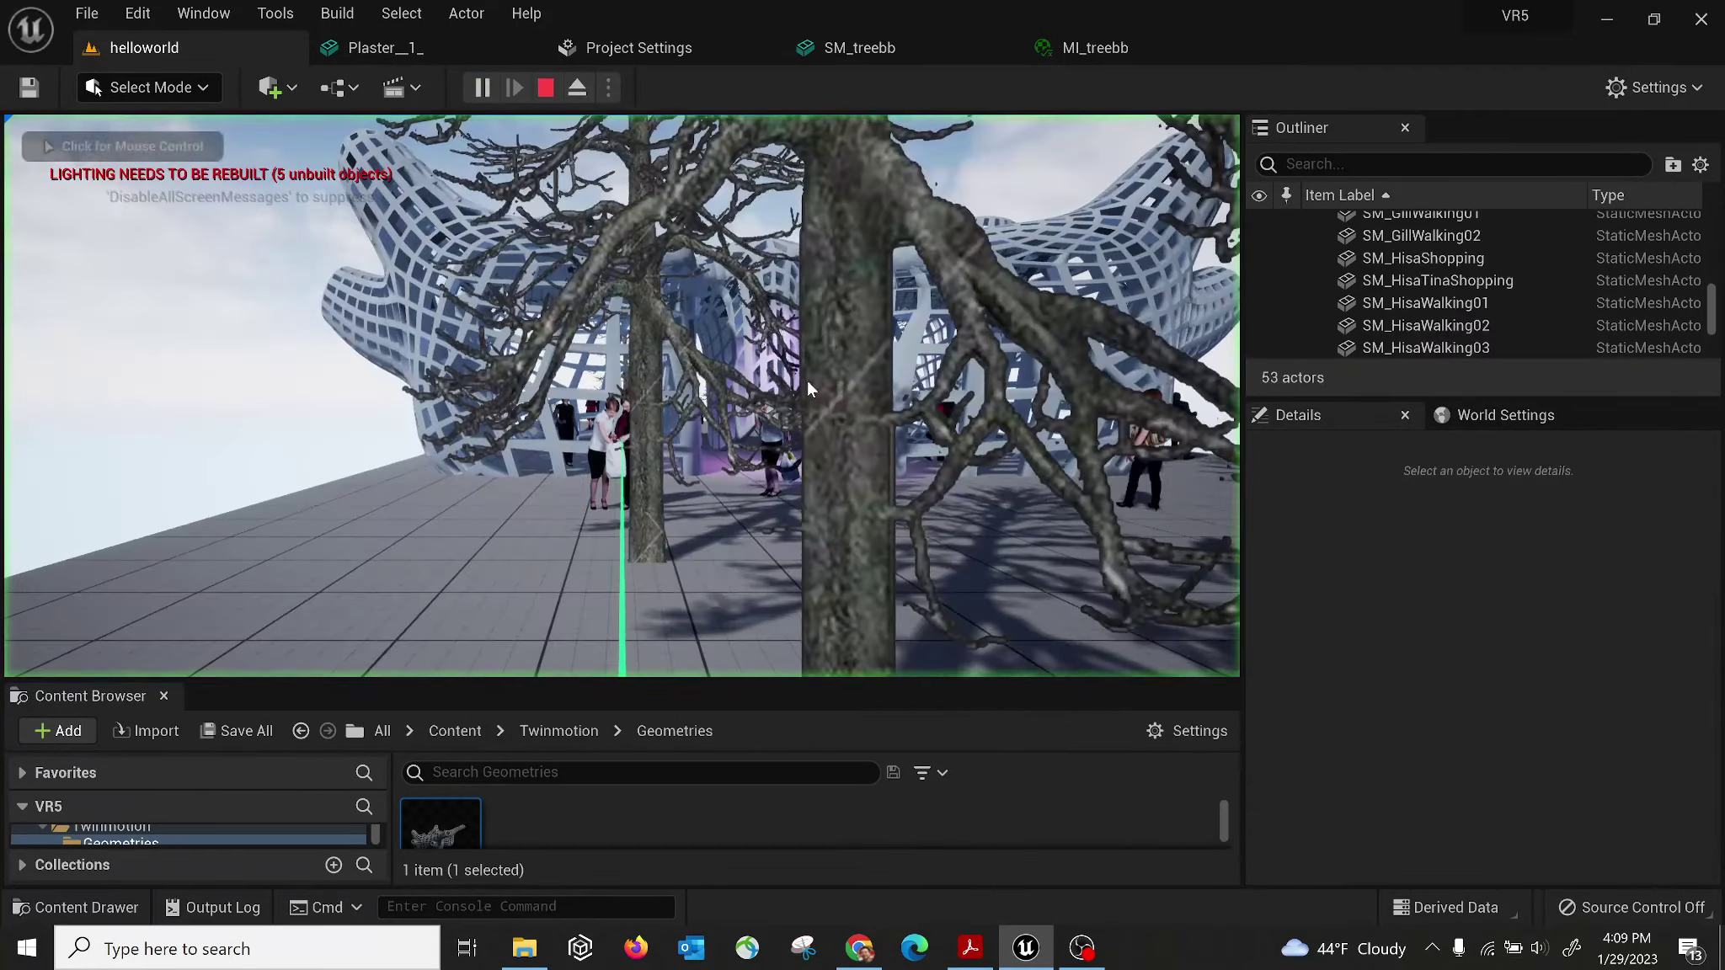
{"action": "key", "text": "w"}
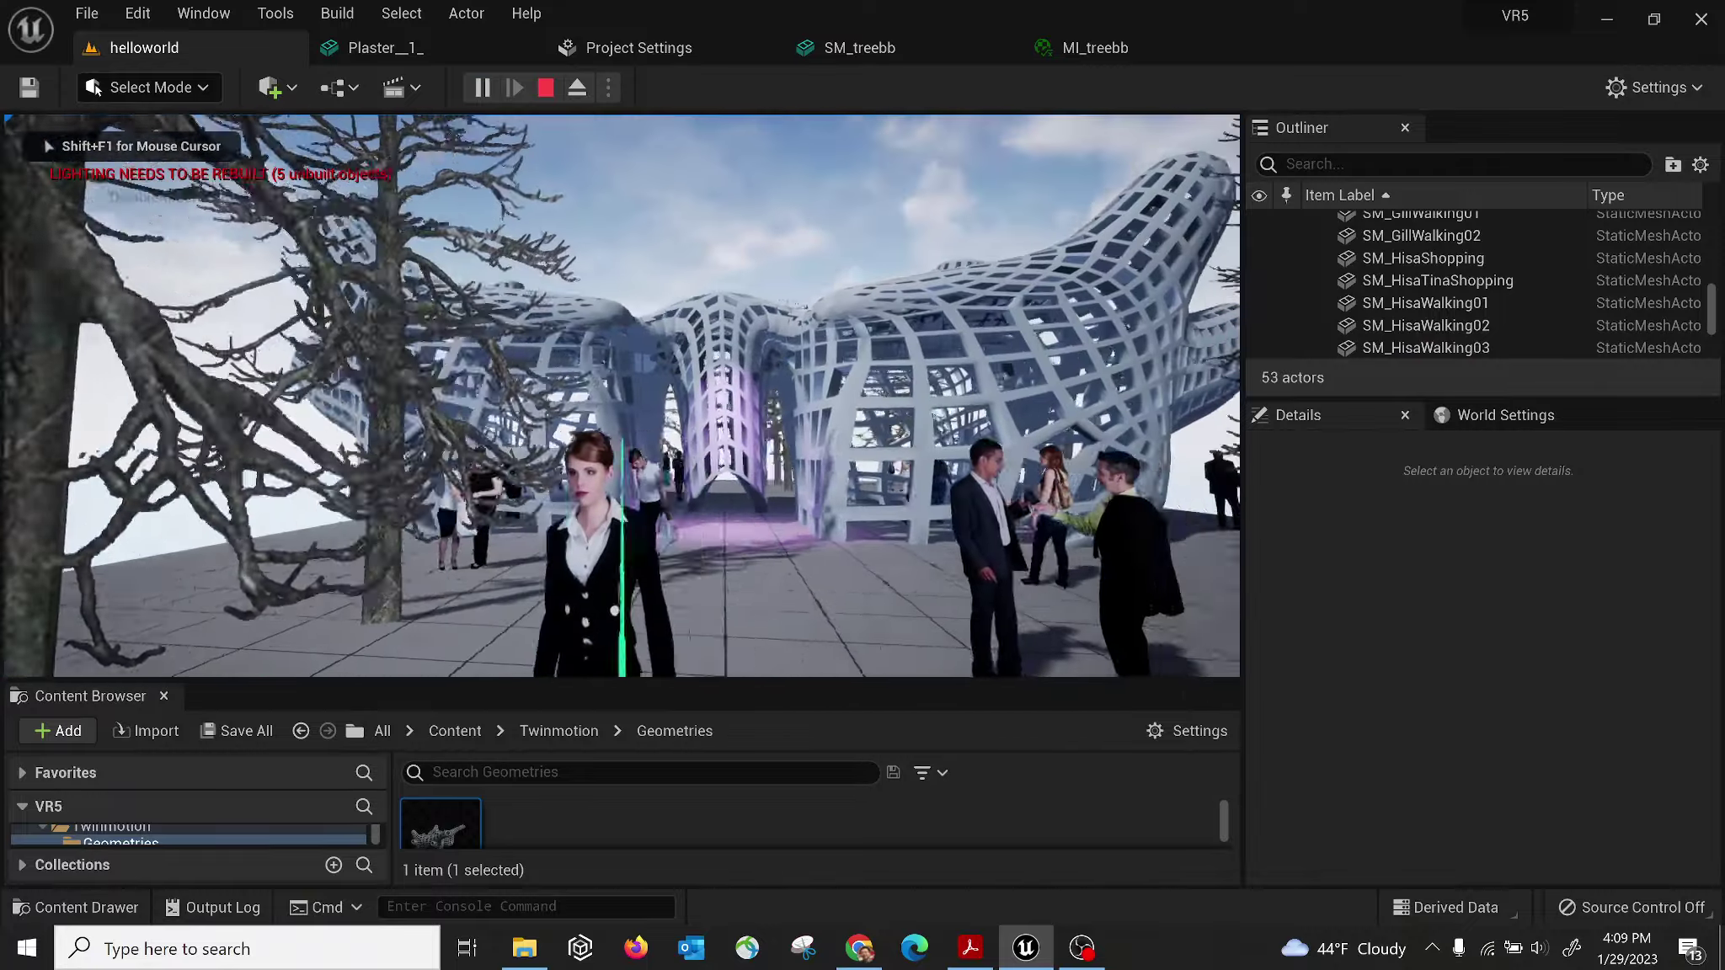
{"action": "key", "text": "w"}
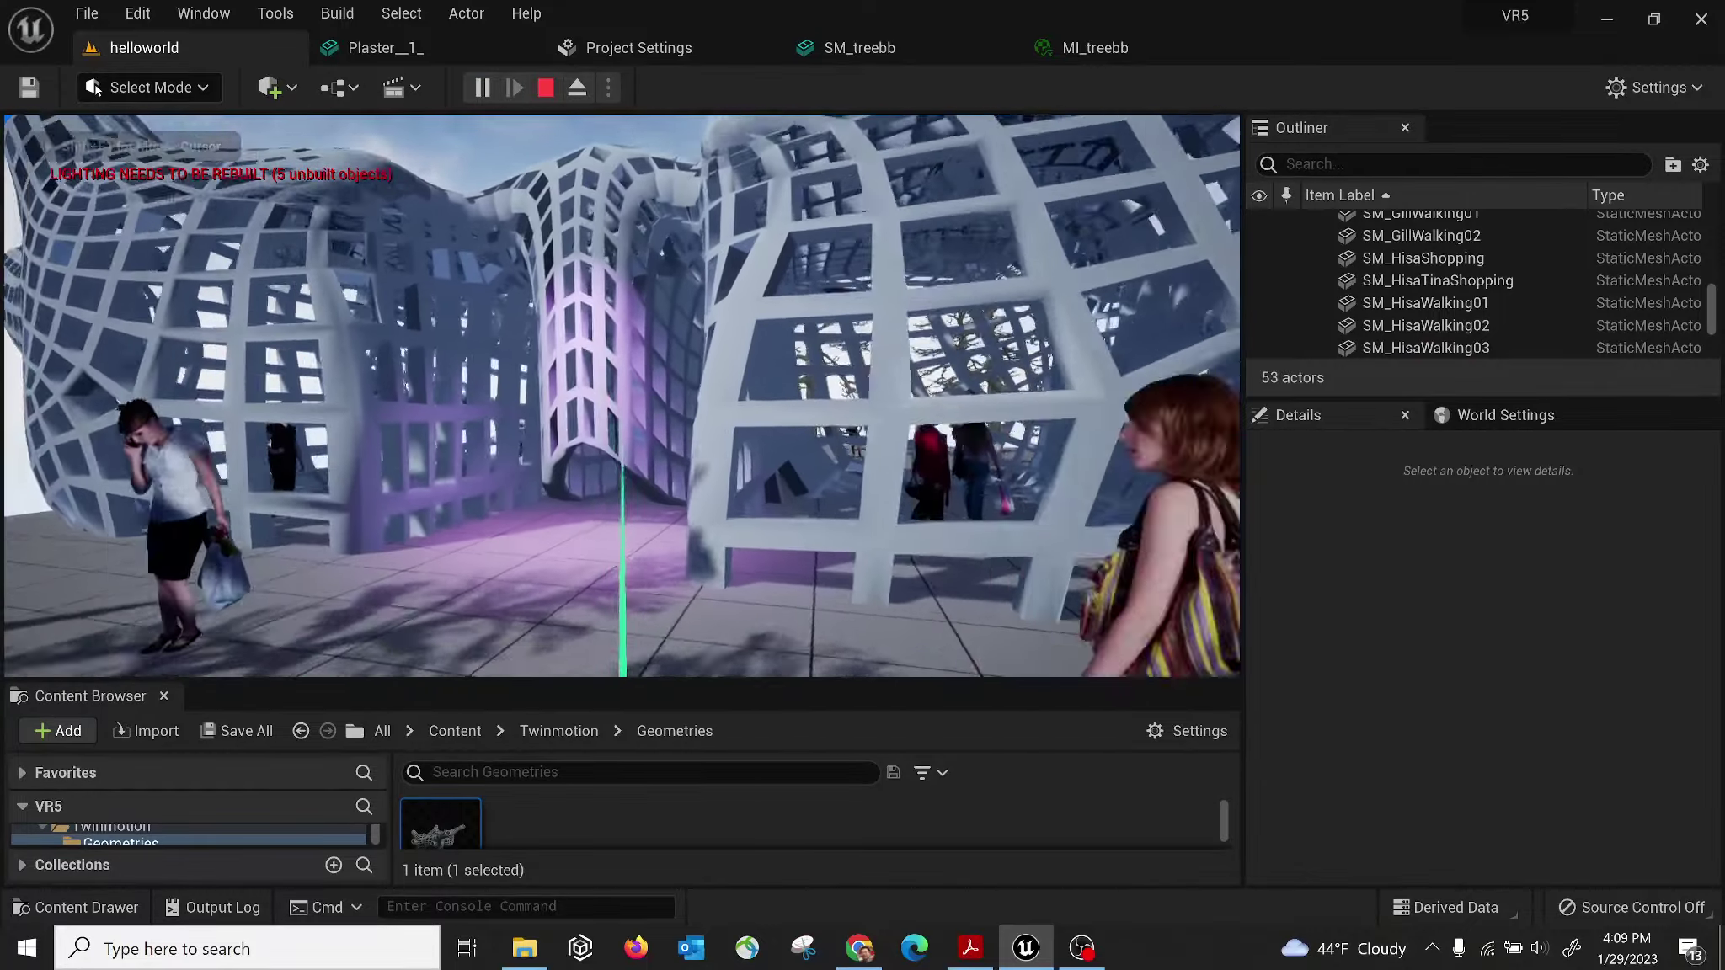
{"action": "key", "text": "w"}
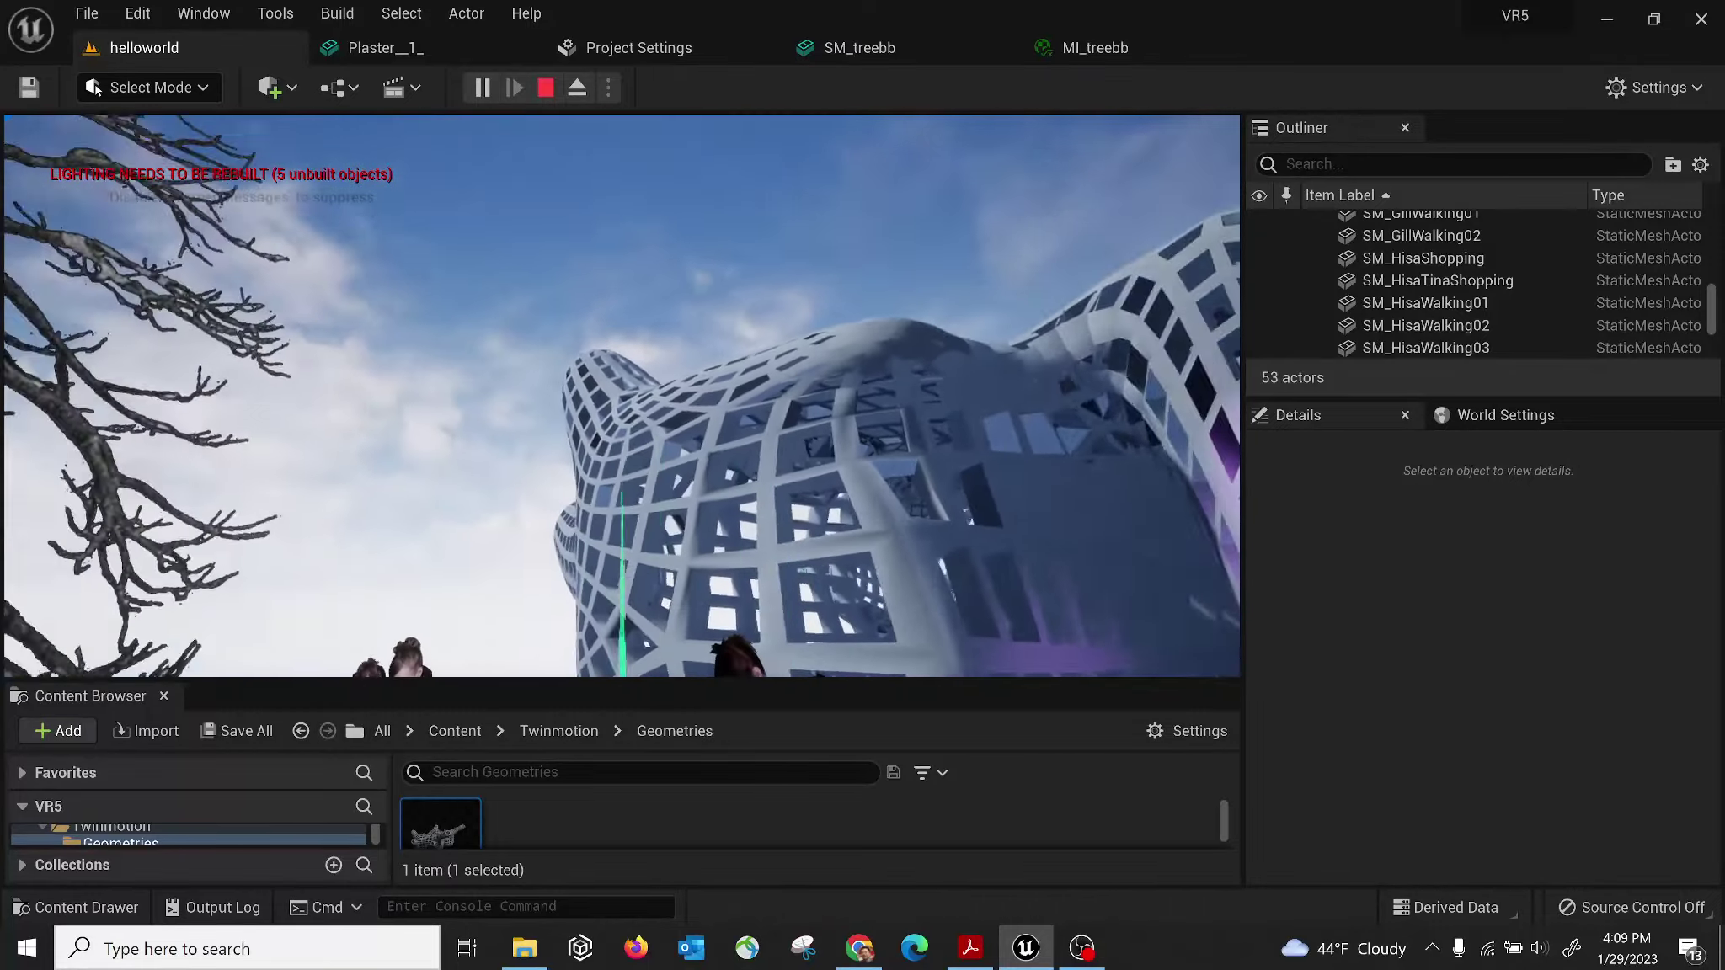
{"action": "key", "text": "Escape"}
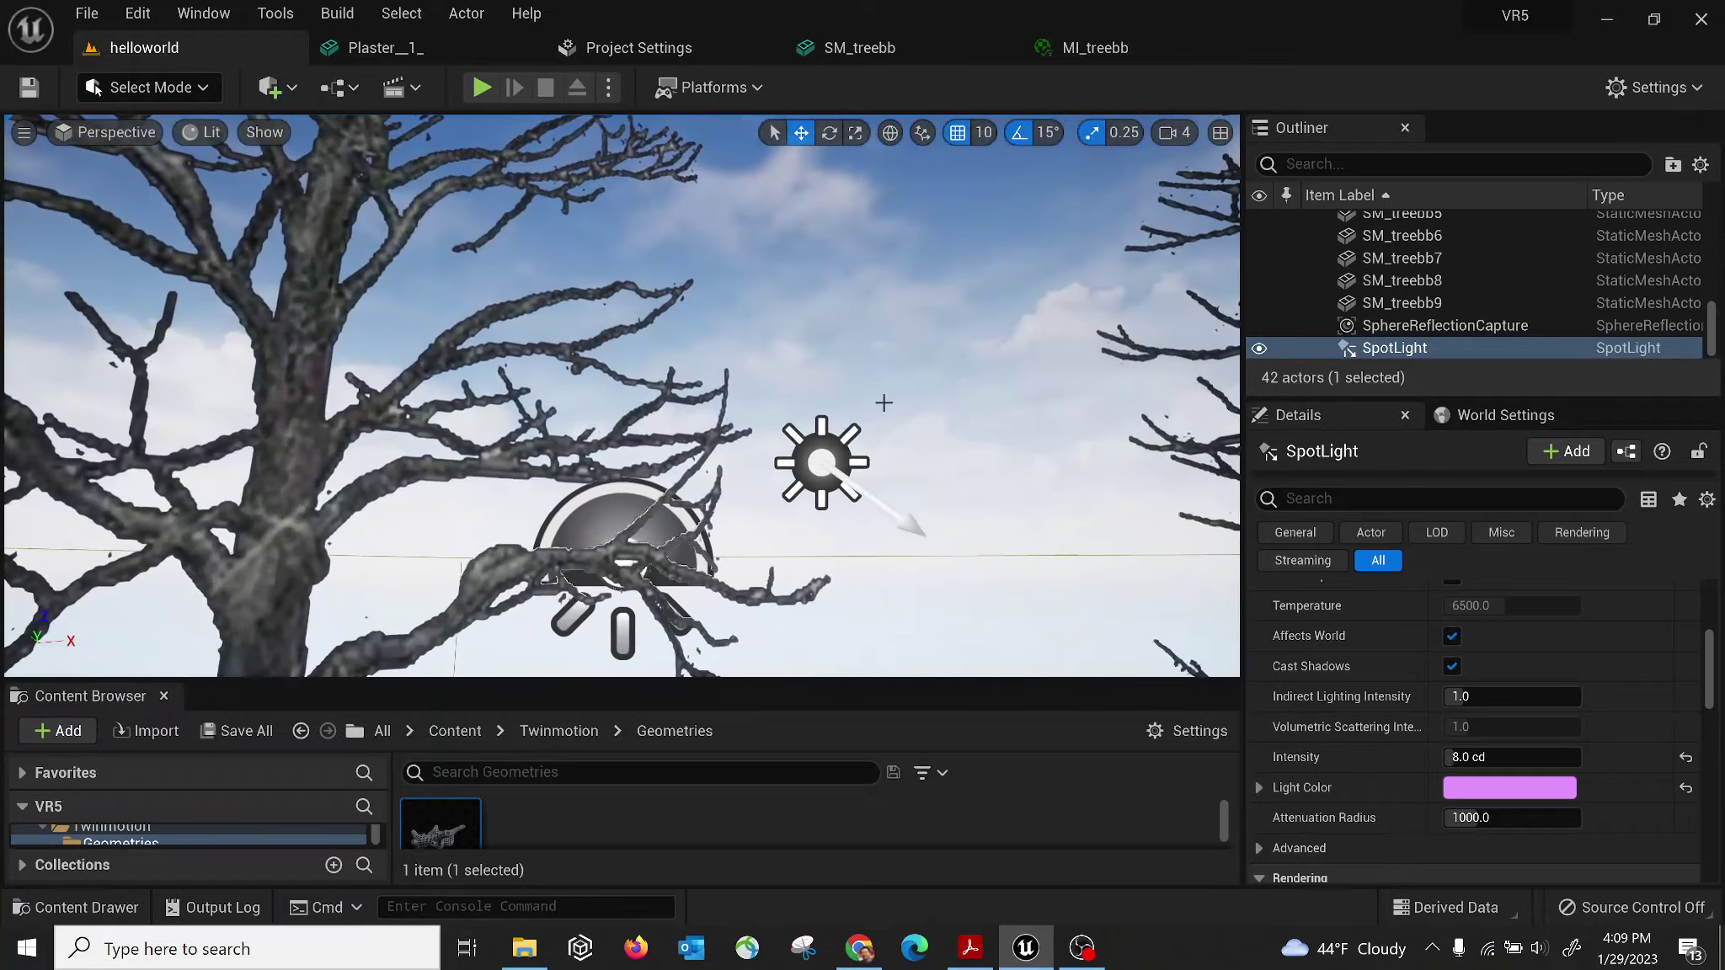
Rotate the directional light to a low sun angle and refresh the material of SkySpherePC2.
{"action": "left_click", "coordinate": [832, 456]}
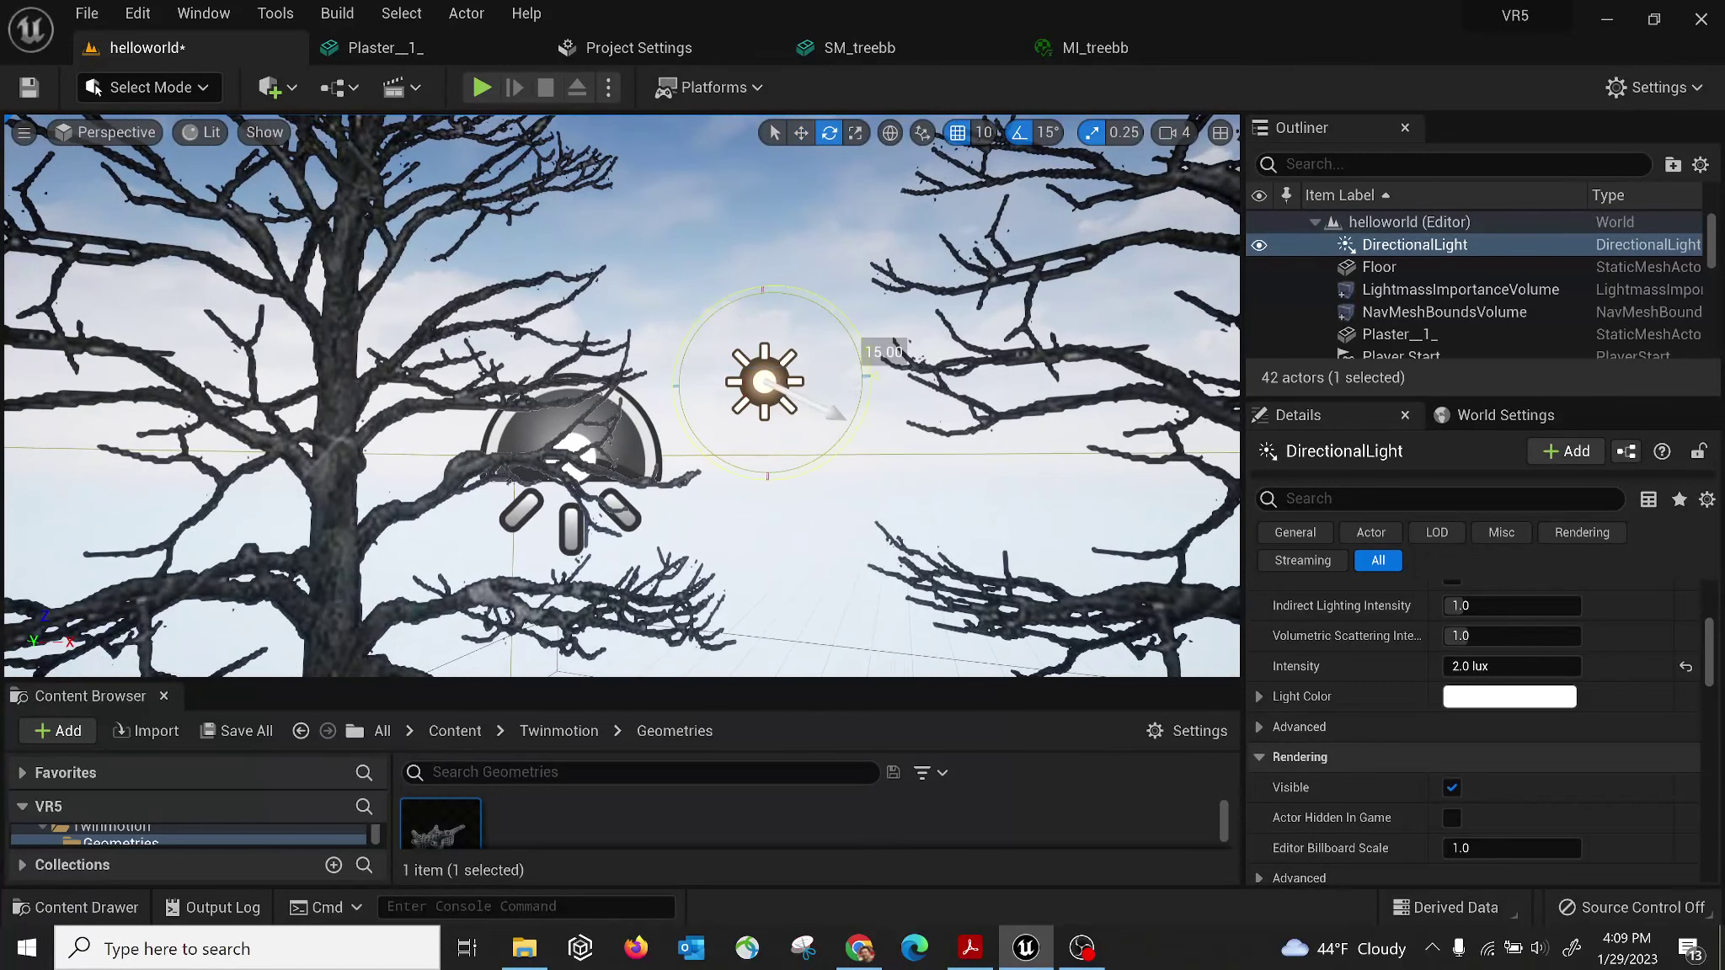
{"action": "mouse_move", "coordinate": [1035, 319]}
{"action": "right_mouse_down"}
{"action": "mouse_move", "coordinate": [1087, 346]}
{"action": "mouse_move", "coordinate": [1153, 327]}
{"action": "mouse_move", "coordinate": [1036, 319]}
{"action": "right_mouse_up"}
{"action": "left_click", "coordinate": [1041, 274]}
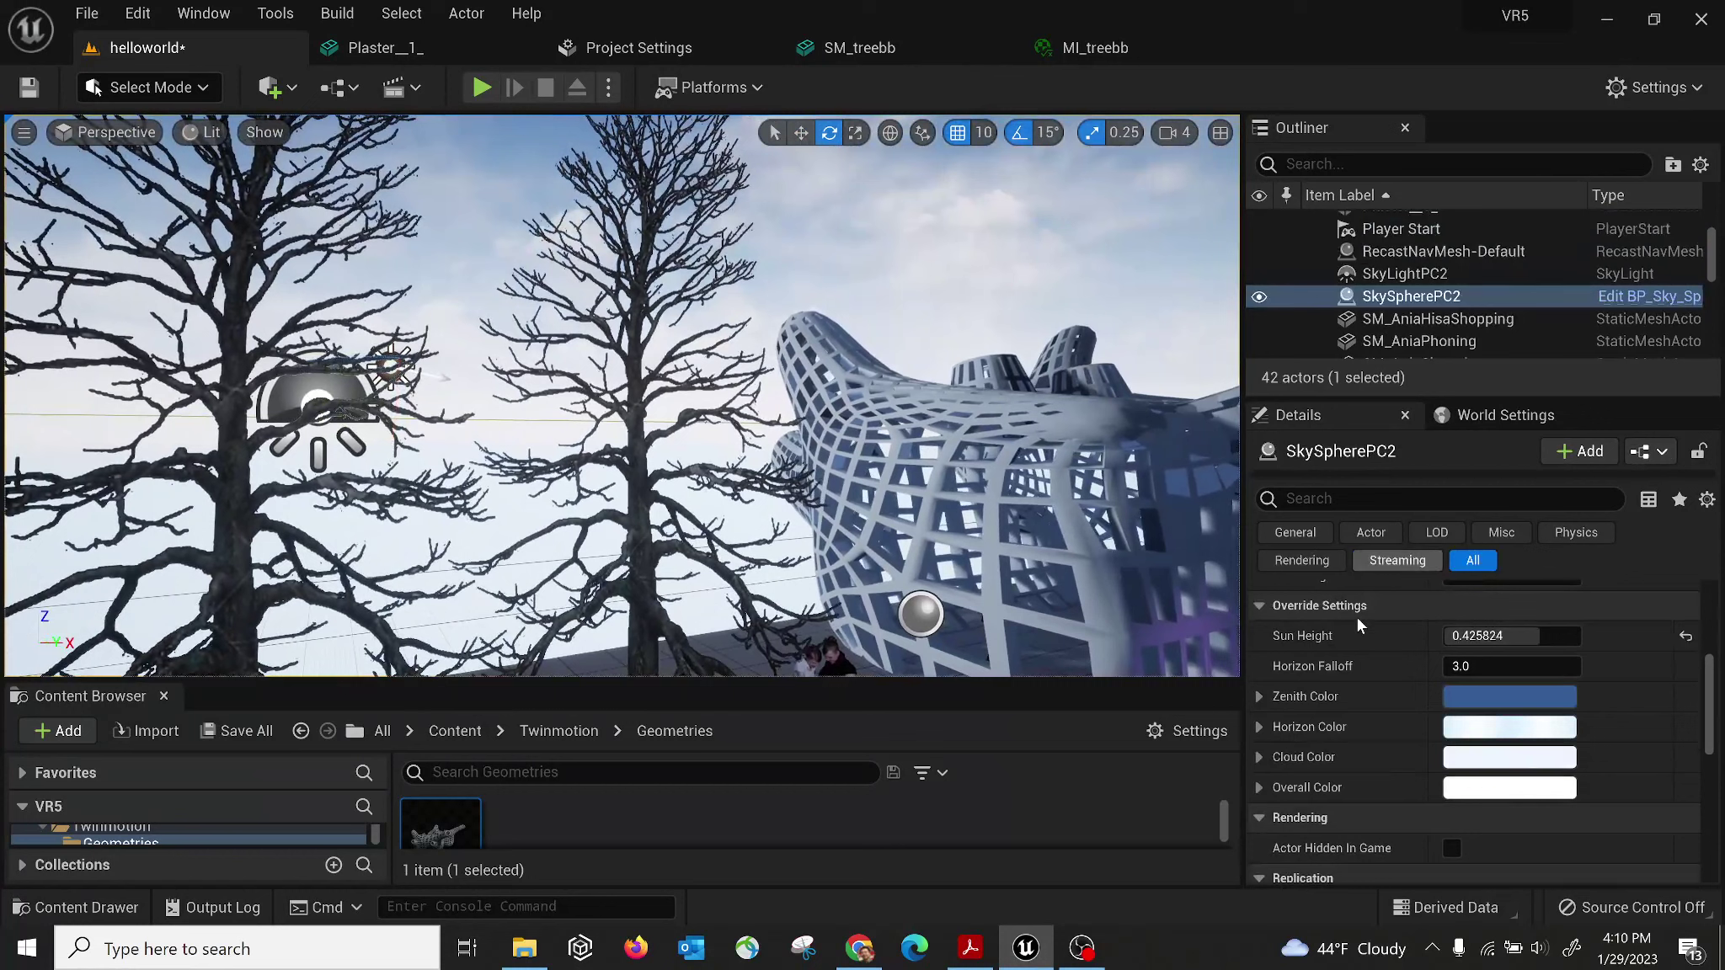
{"action": "left_click_drag", "start_coordinate": [1710, 703], "coordinate": [1708, 640]}
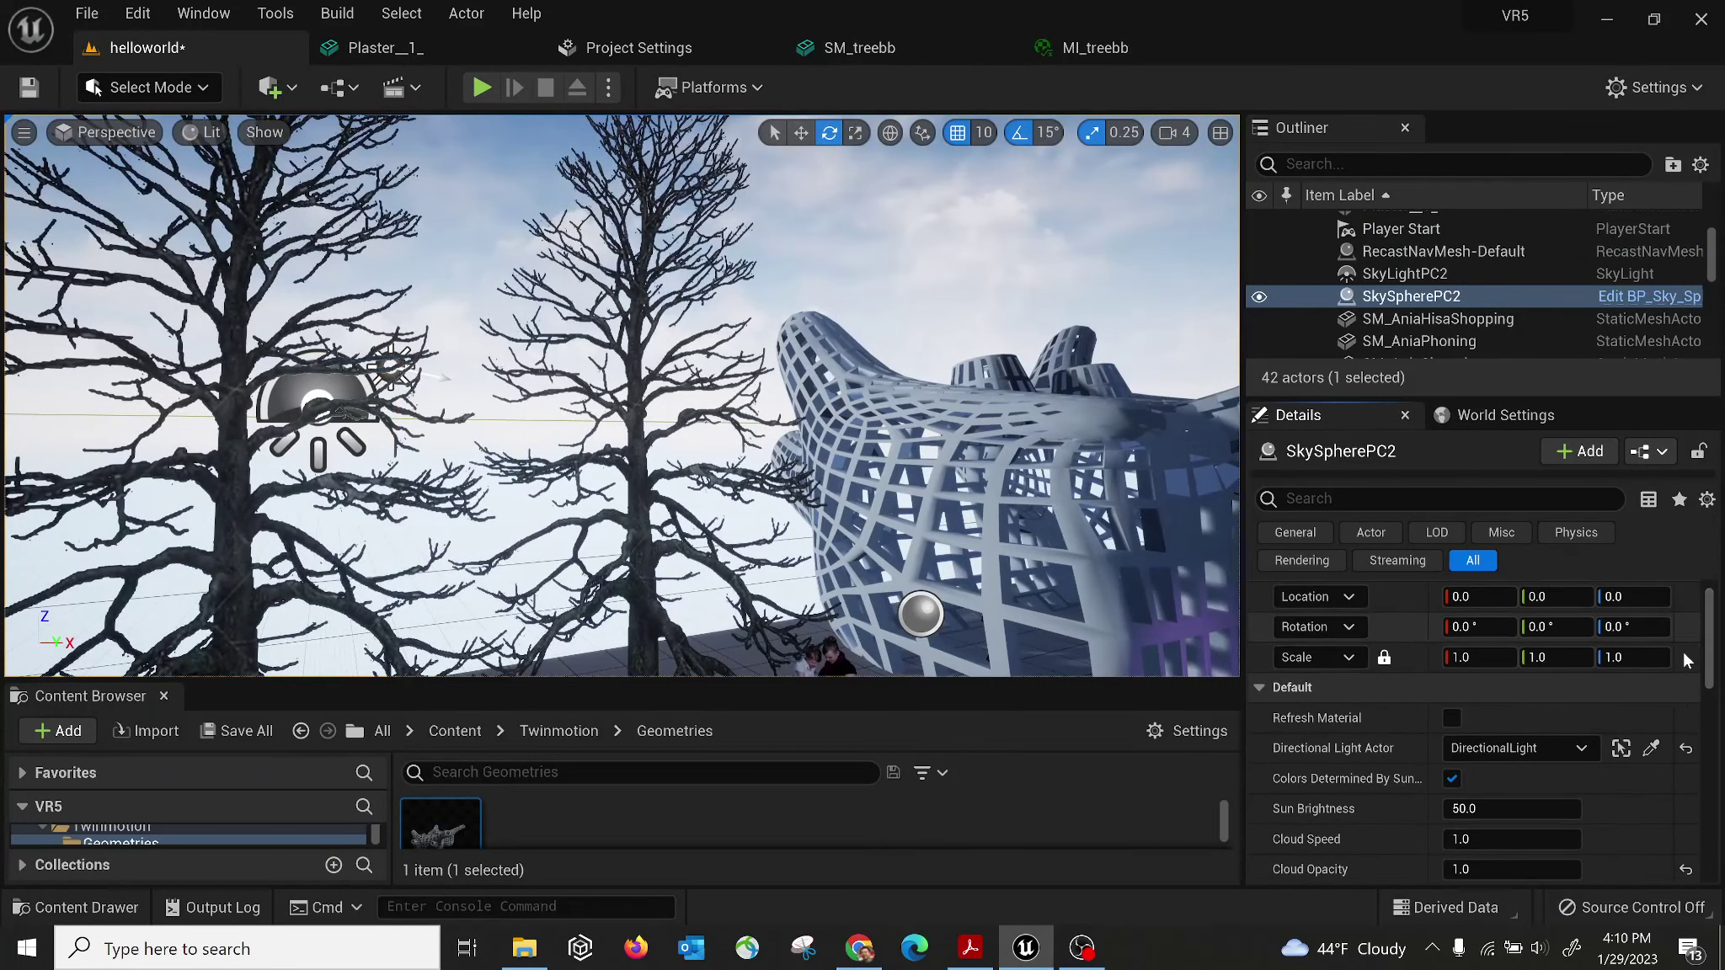
{"action": "left_click", "coordinate": [1452, 718]}
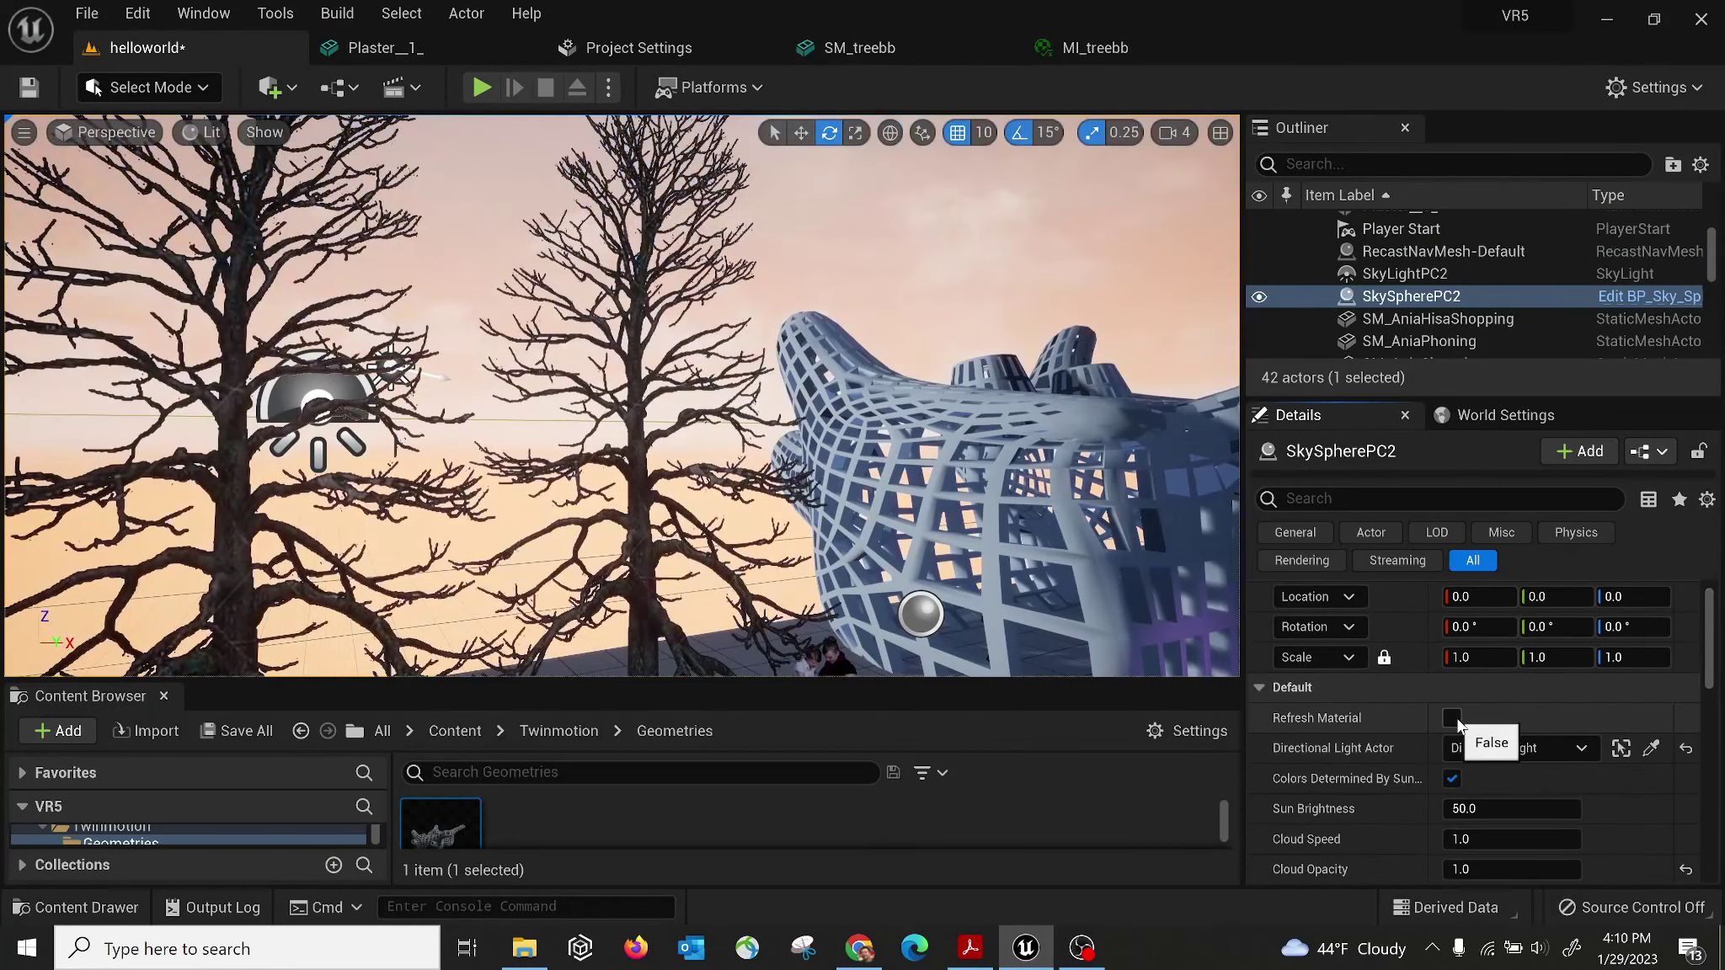
Play the level again and walk up to the pavilion to examine the changed sky and lighting, and stop the preview.
{"action": "right_click_drag", "start_coordinate": [617, 379], "coordinate": [846, 387]}
{"action": "left_click", "coordinate": [481, 88]}
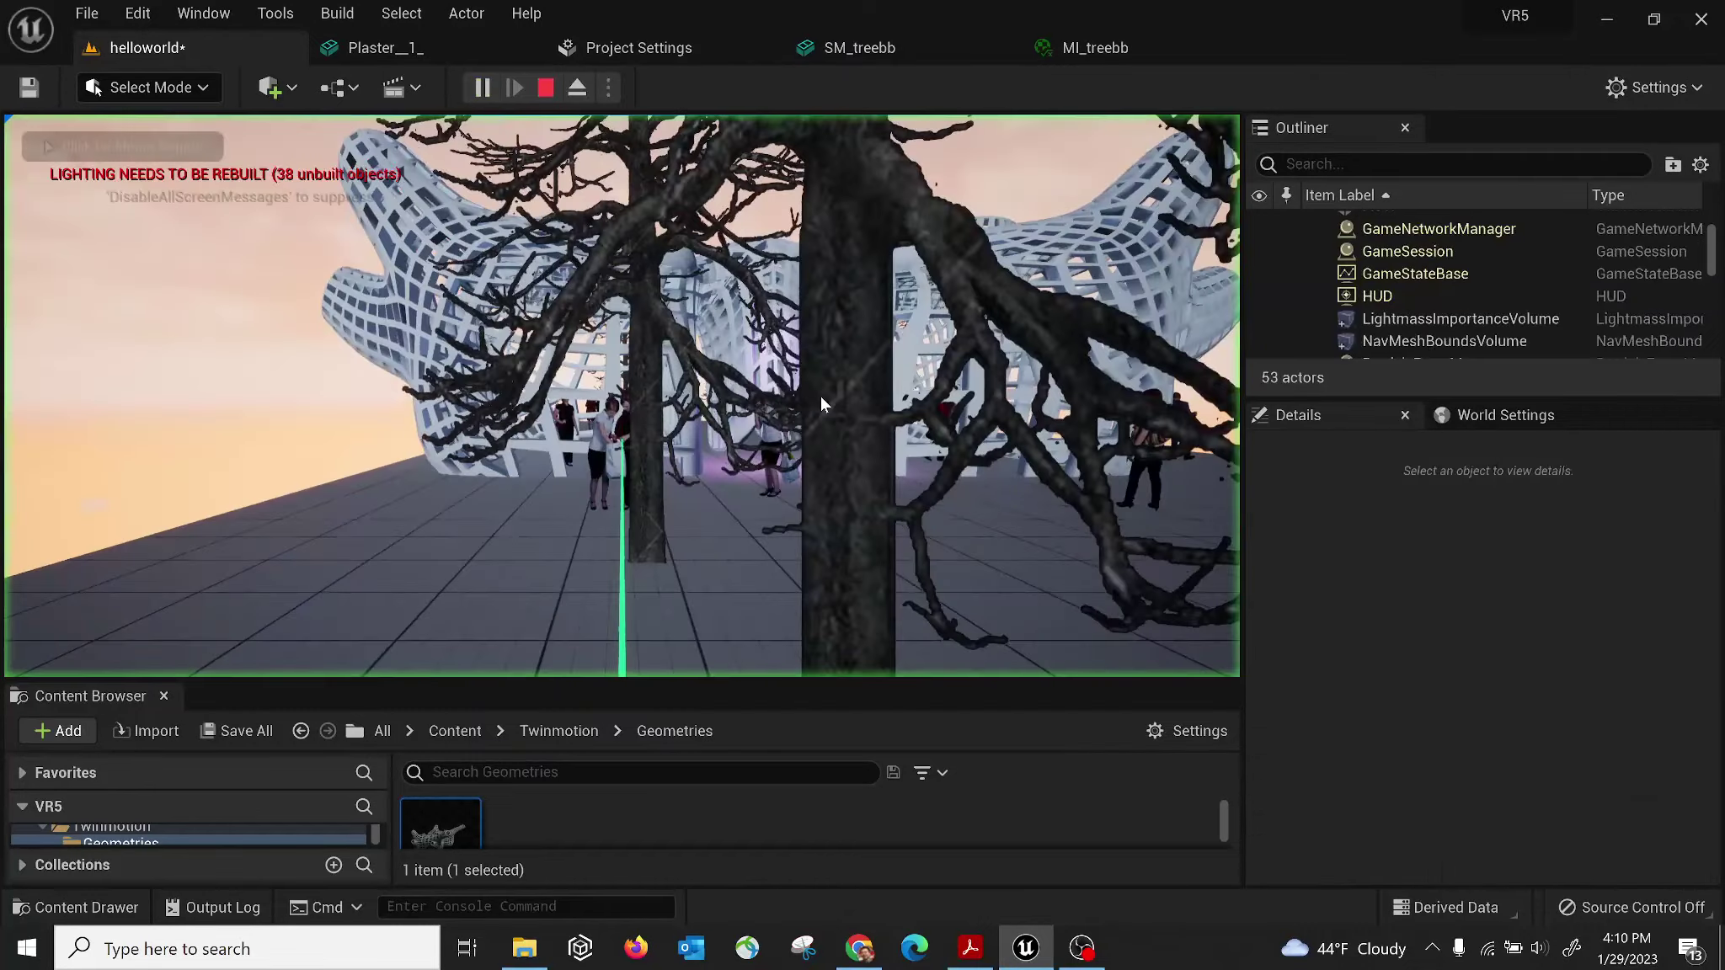
{"action": "key", "text": "w"}
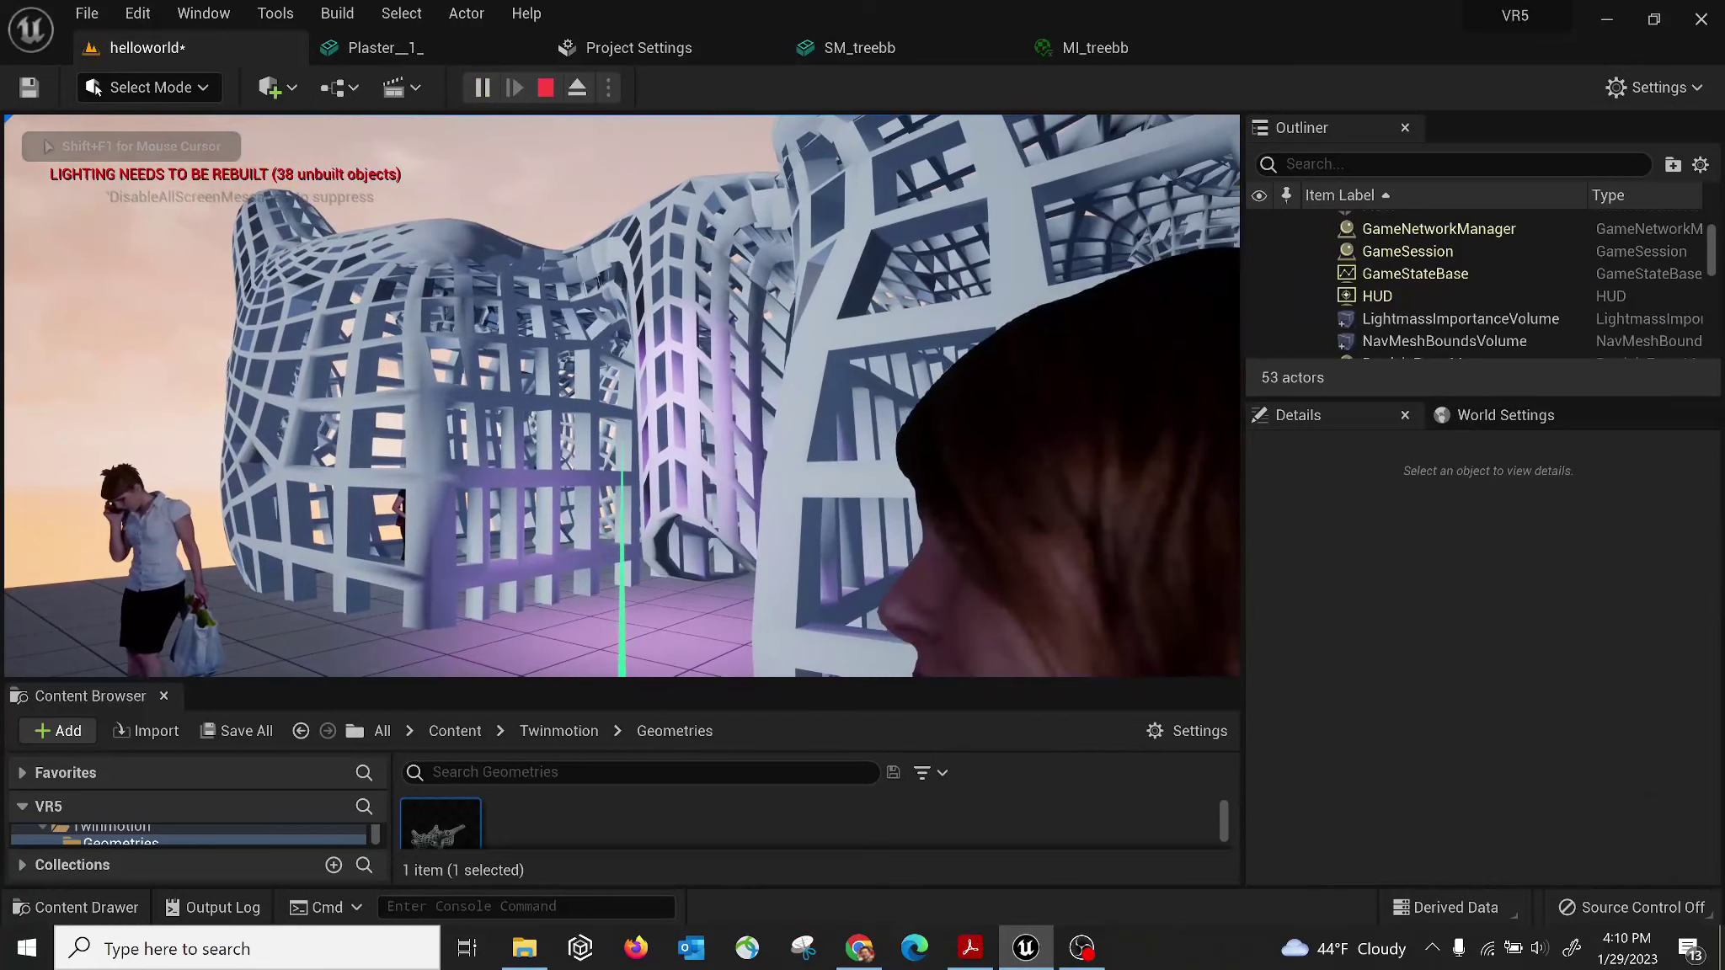
{"action": "key", "text": "Escape"}
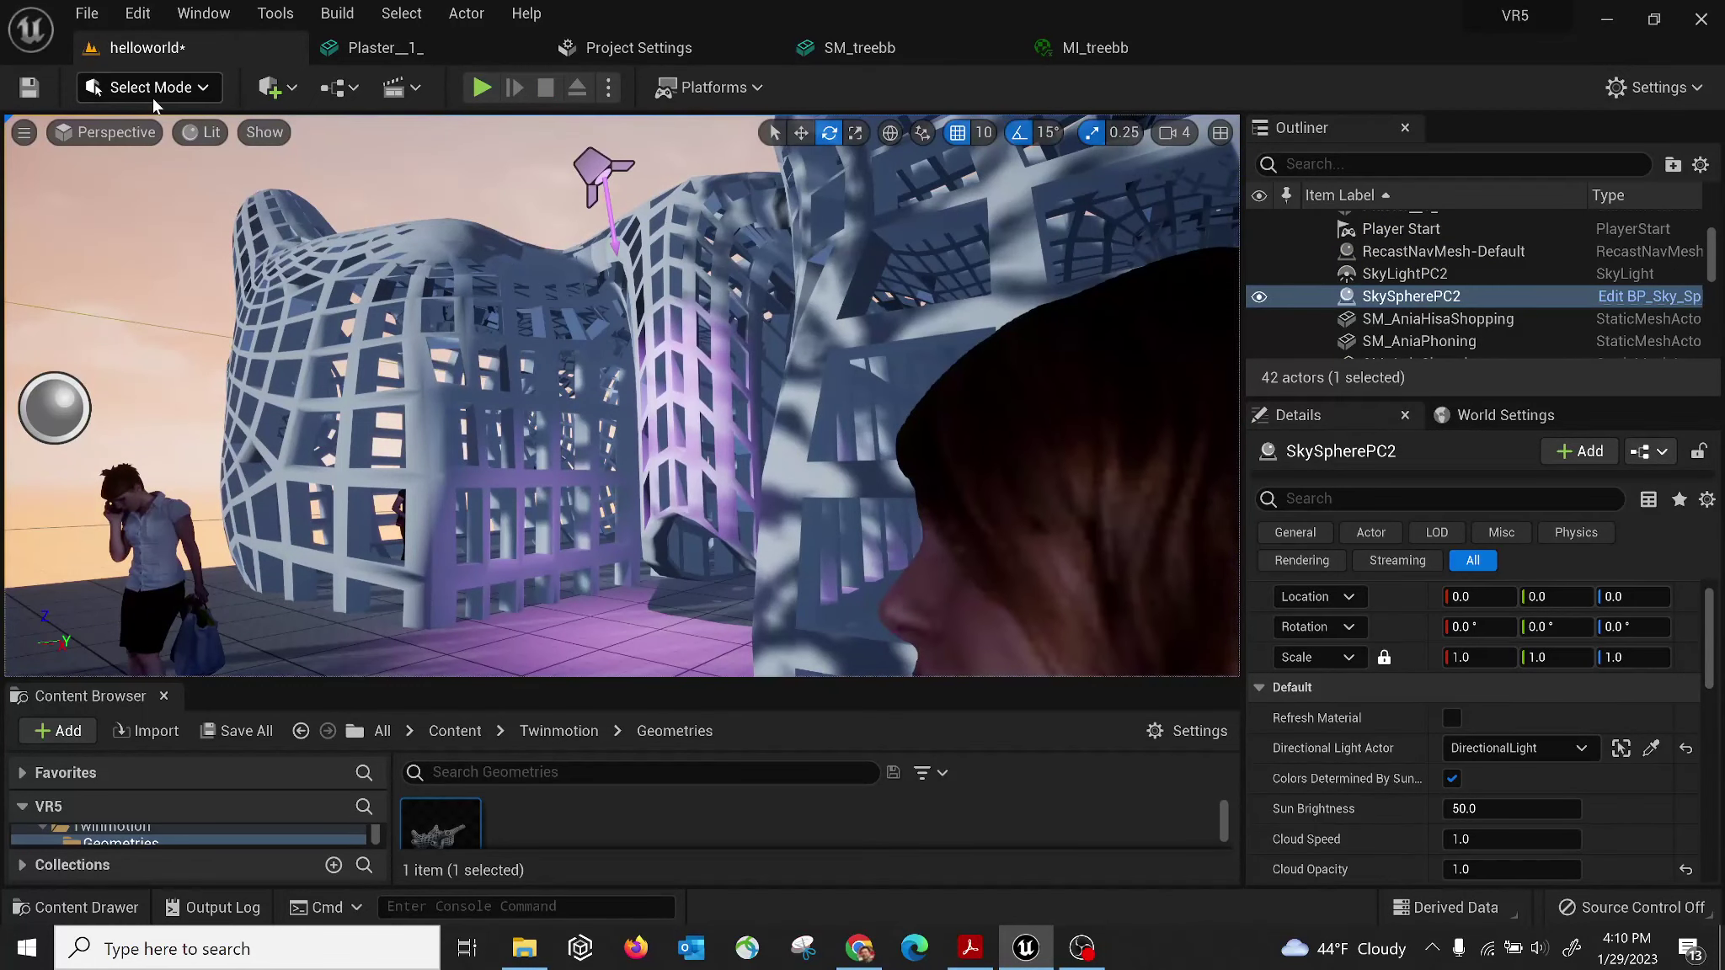
Save the helloworld level and rebuild only its lighting.
{"action": "left_click", "coordinate": [237, 729]}
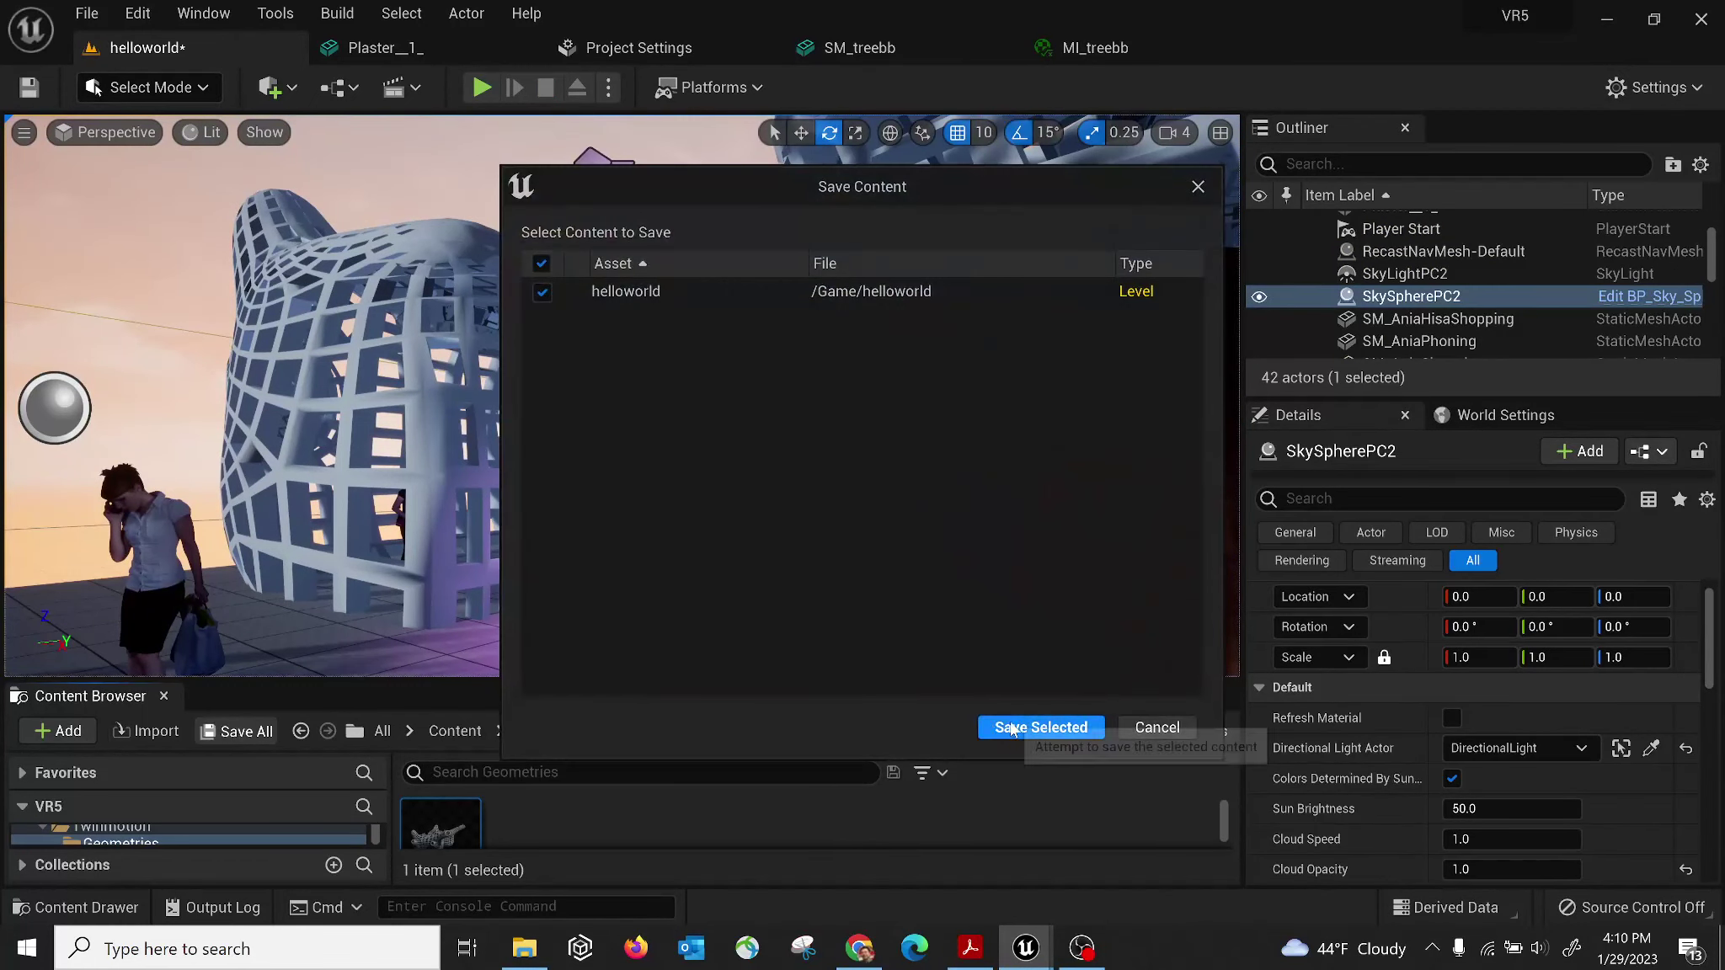
{"action": "left_click", "coordinate": [1040, 724]}
{"action": "left_click", "coordinate": [401, 13]}
{"action": "left_click", "coordinate": [337, 13]}
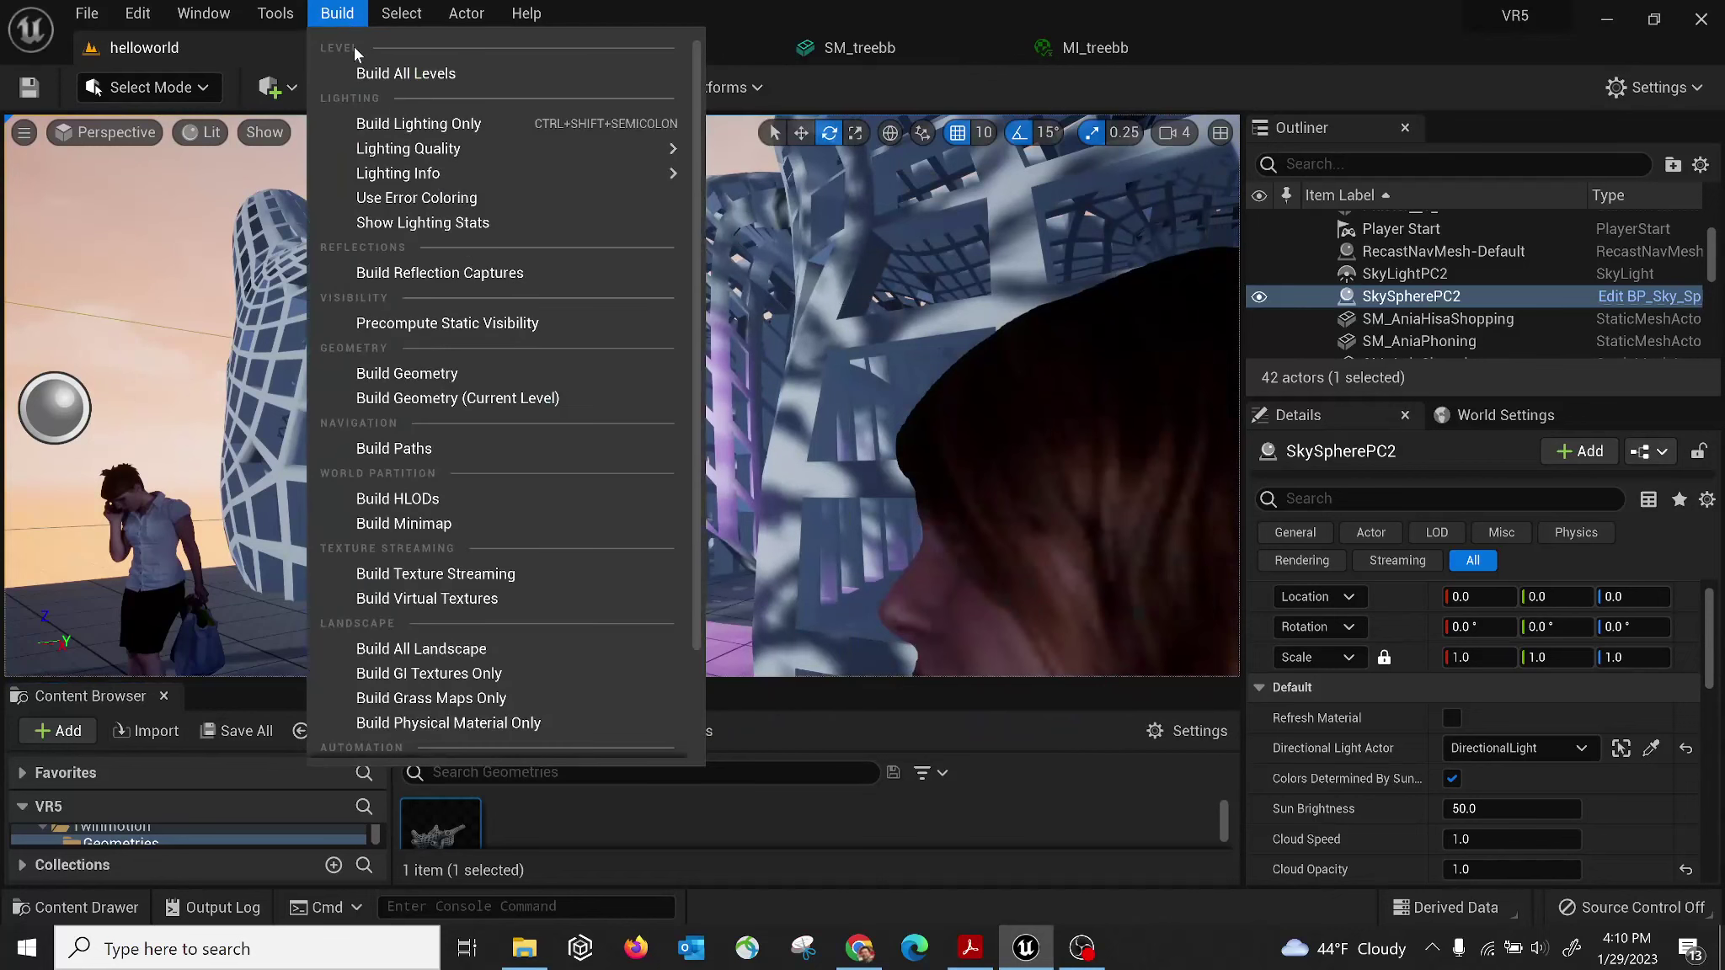
{"action": "left_click", "coordinate": [381, 123]}
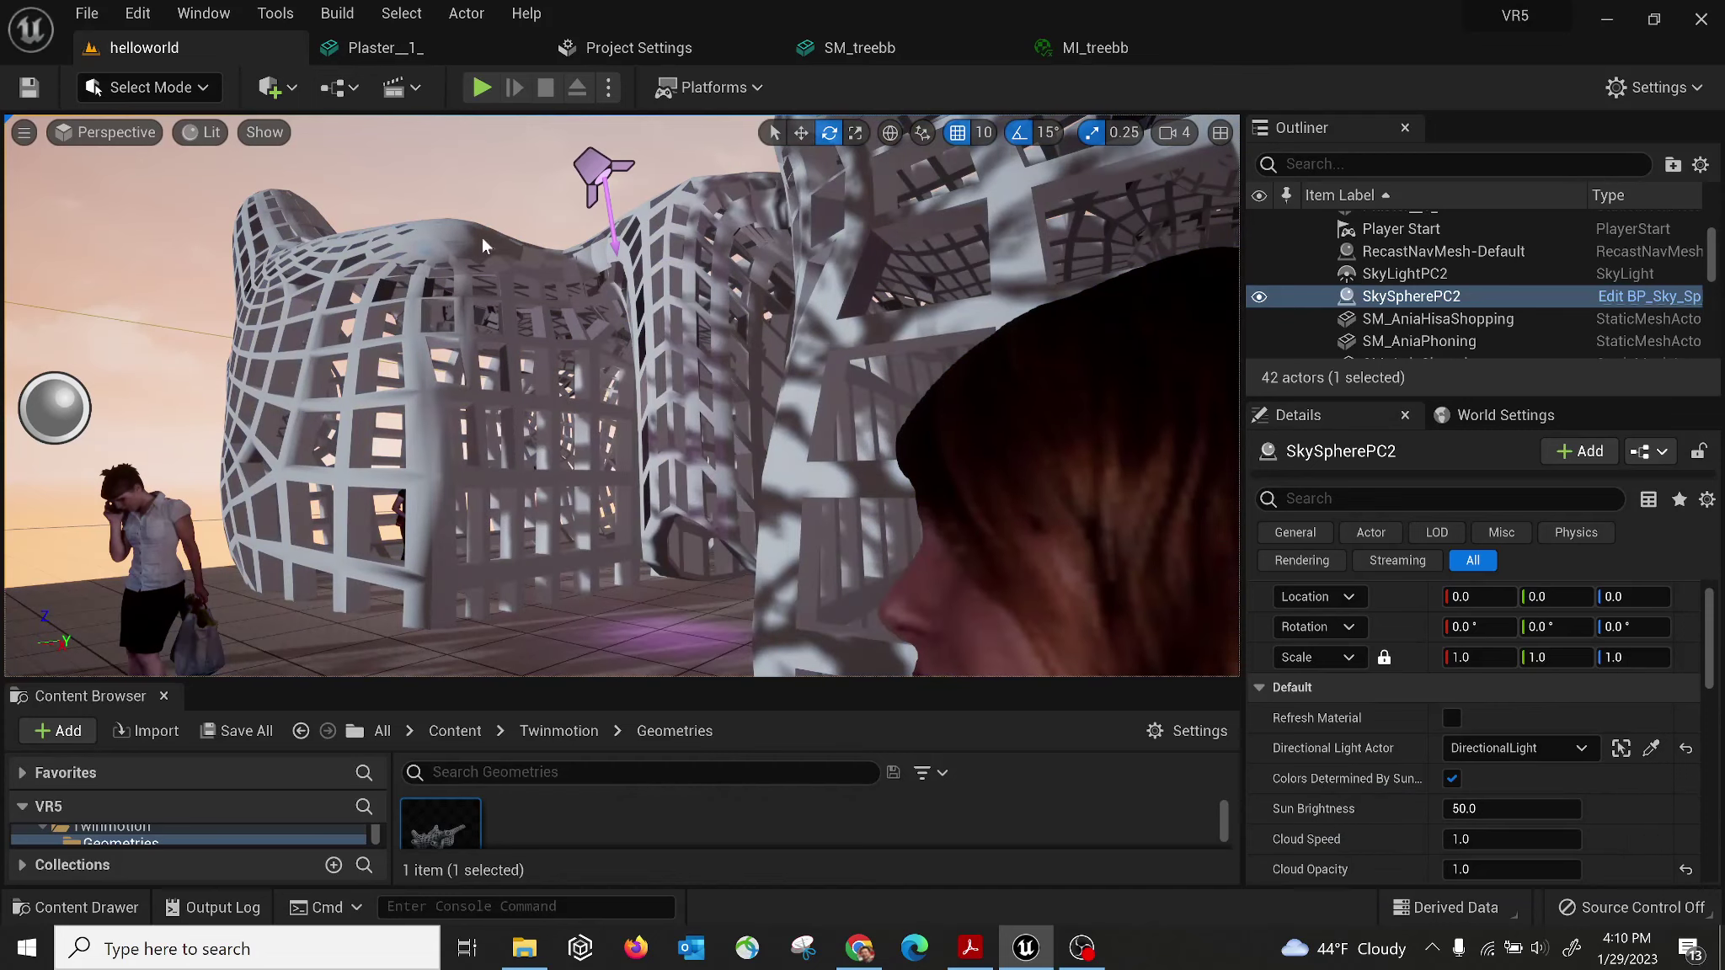
Delete the two trees that stand in front of the lattice pavilion, including SM_treebb.
{"action": "mouse_move", "coordinate": [483, 238]}
{"action": "right_mouse_down"}
{"action": "mouse_move", "coordinate": [493, 228]}
{"action": "mouse_move", "coordinate": [459, 211]}
{"action": "mouse_move", "coordinate": [438, 220]}
{"action": "mouse_move", "coordinate": [497, 238]}
{"action": "right_mouse_up"}
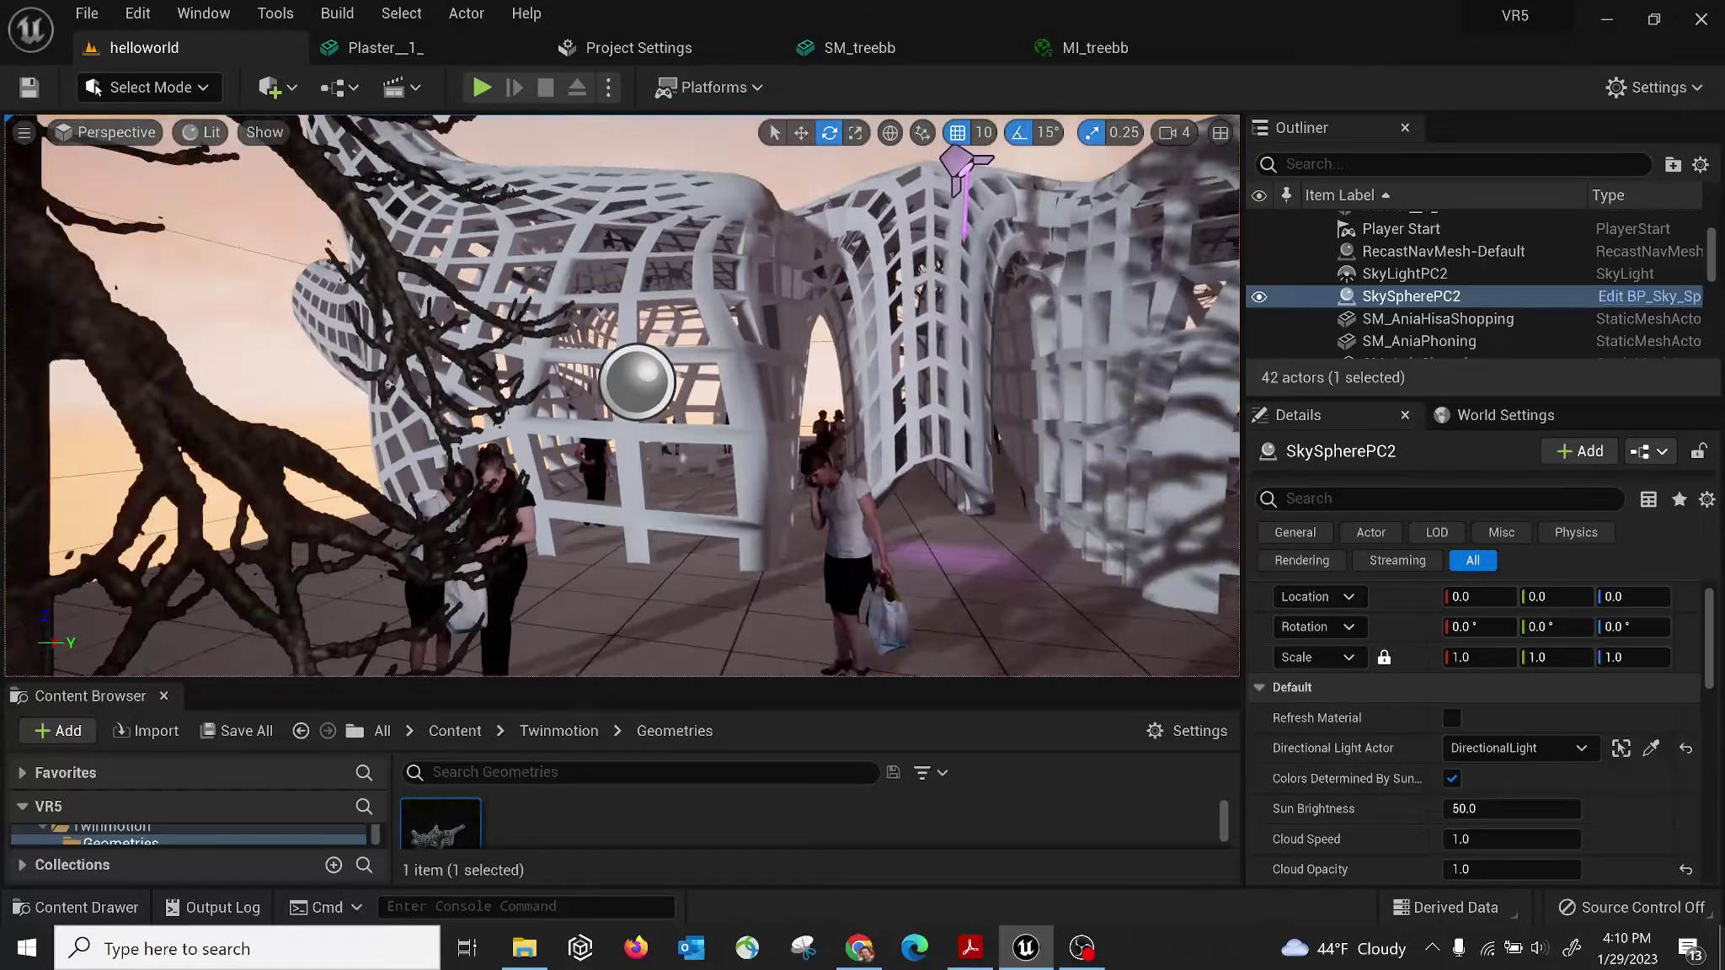
{"action": "right_click_drag", "start_coordinate": [497, 328], "coordinate": [494, 339]}
{"action": "left_click", "coordinate": [494, 339]}
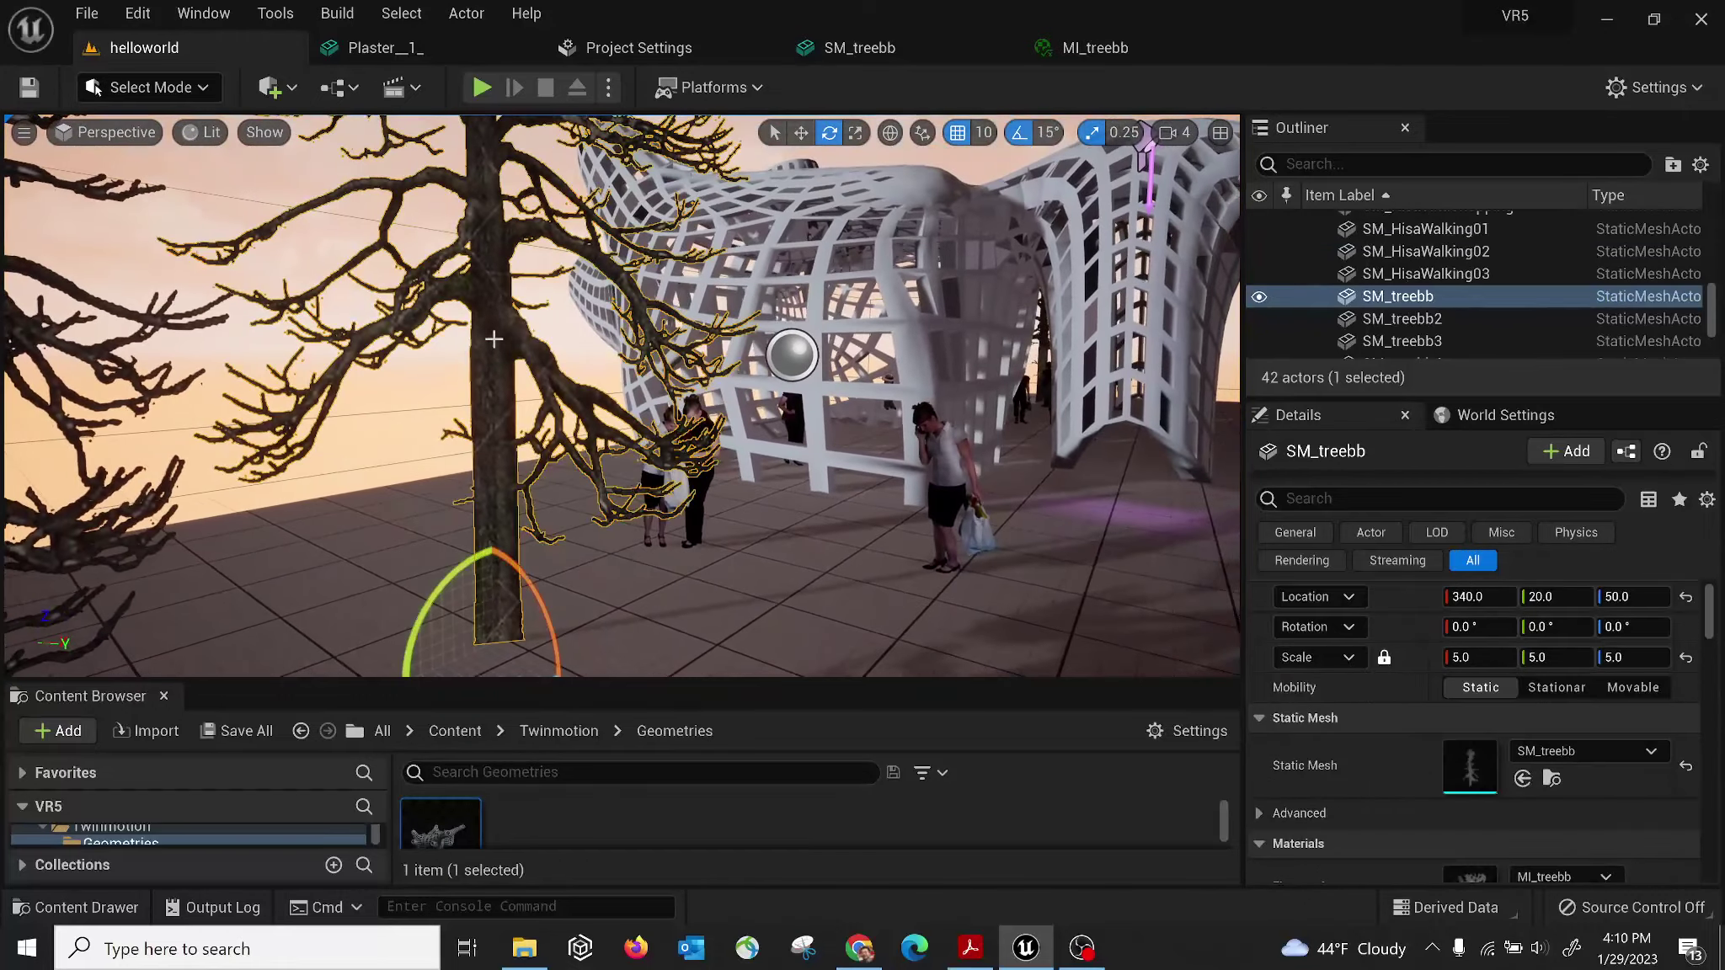
{"action": "key", "text": "Delete"}
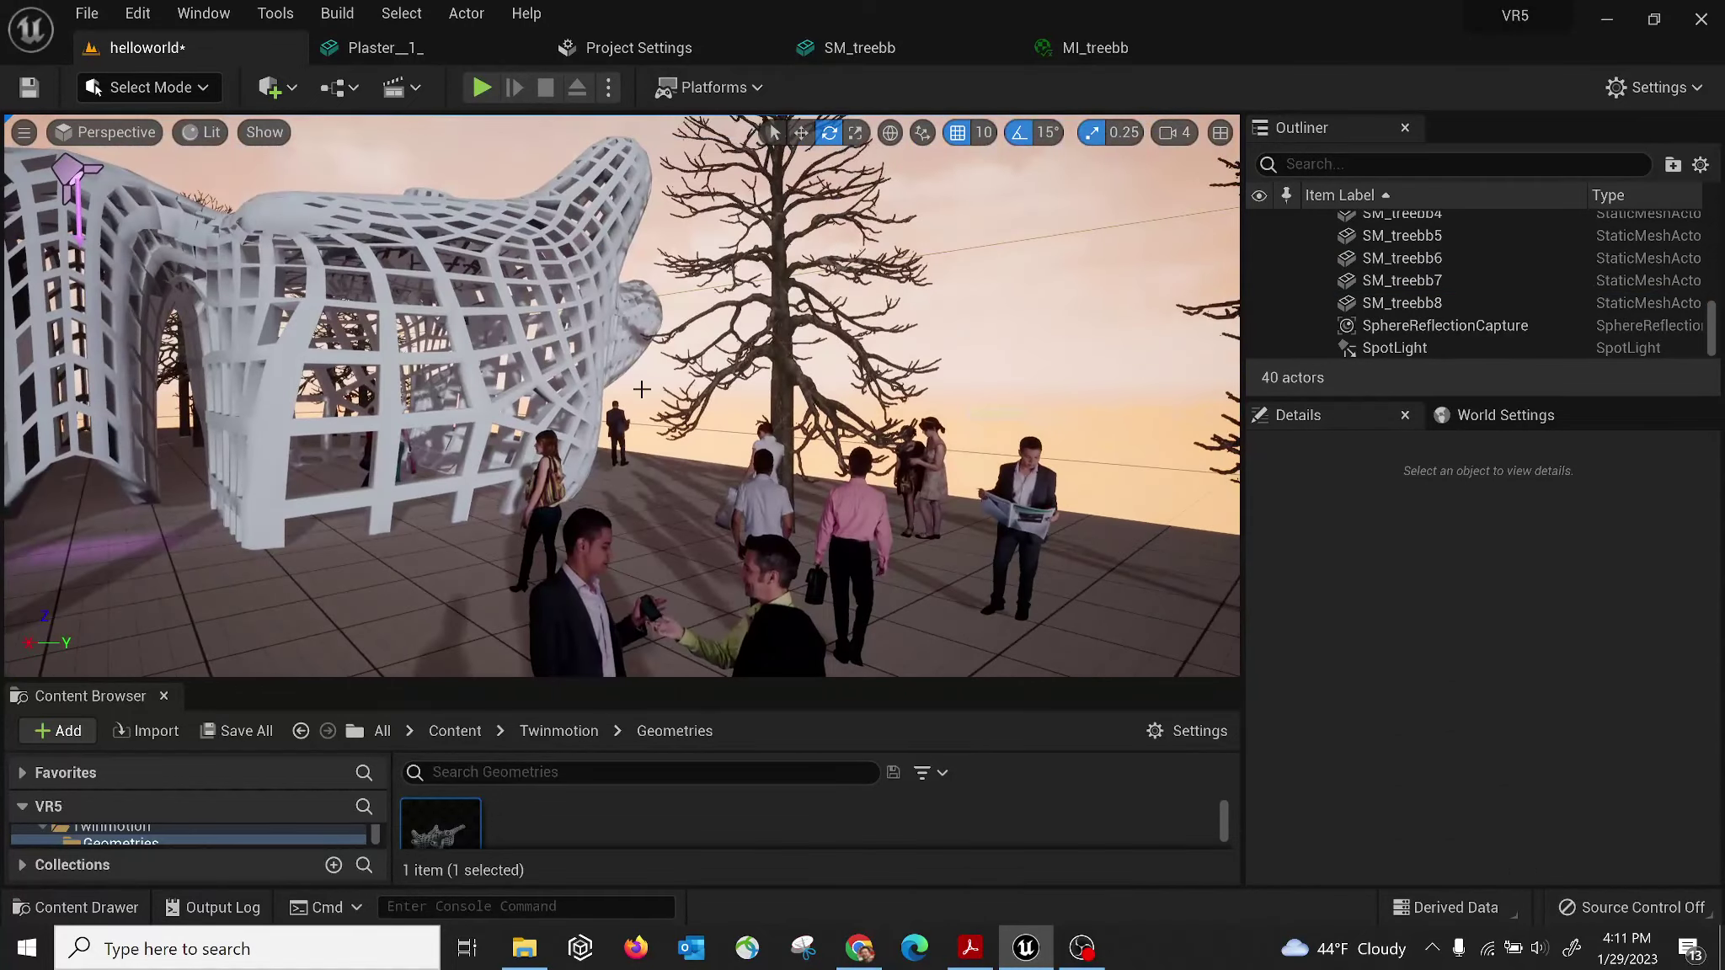
Enlarge the Content Browser and show the level assets in the project's main Content folder.
{"action": "mouse_move", "coordinate": [641, 389]}
{"action": "right_mouse_down"}
{"action": "mouse_move", "coordinate": [597, 392]}
{"action": "mouse_move", "coordinate": [634, 386]}
{"action": "right_mouse_up"}
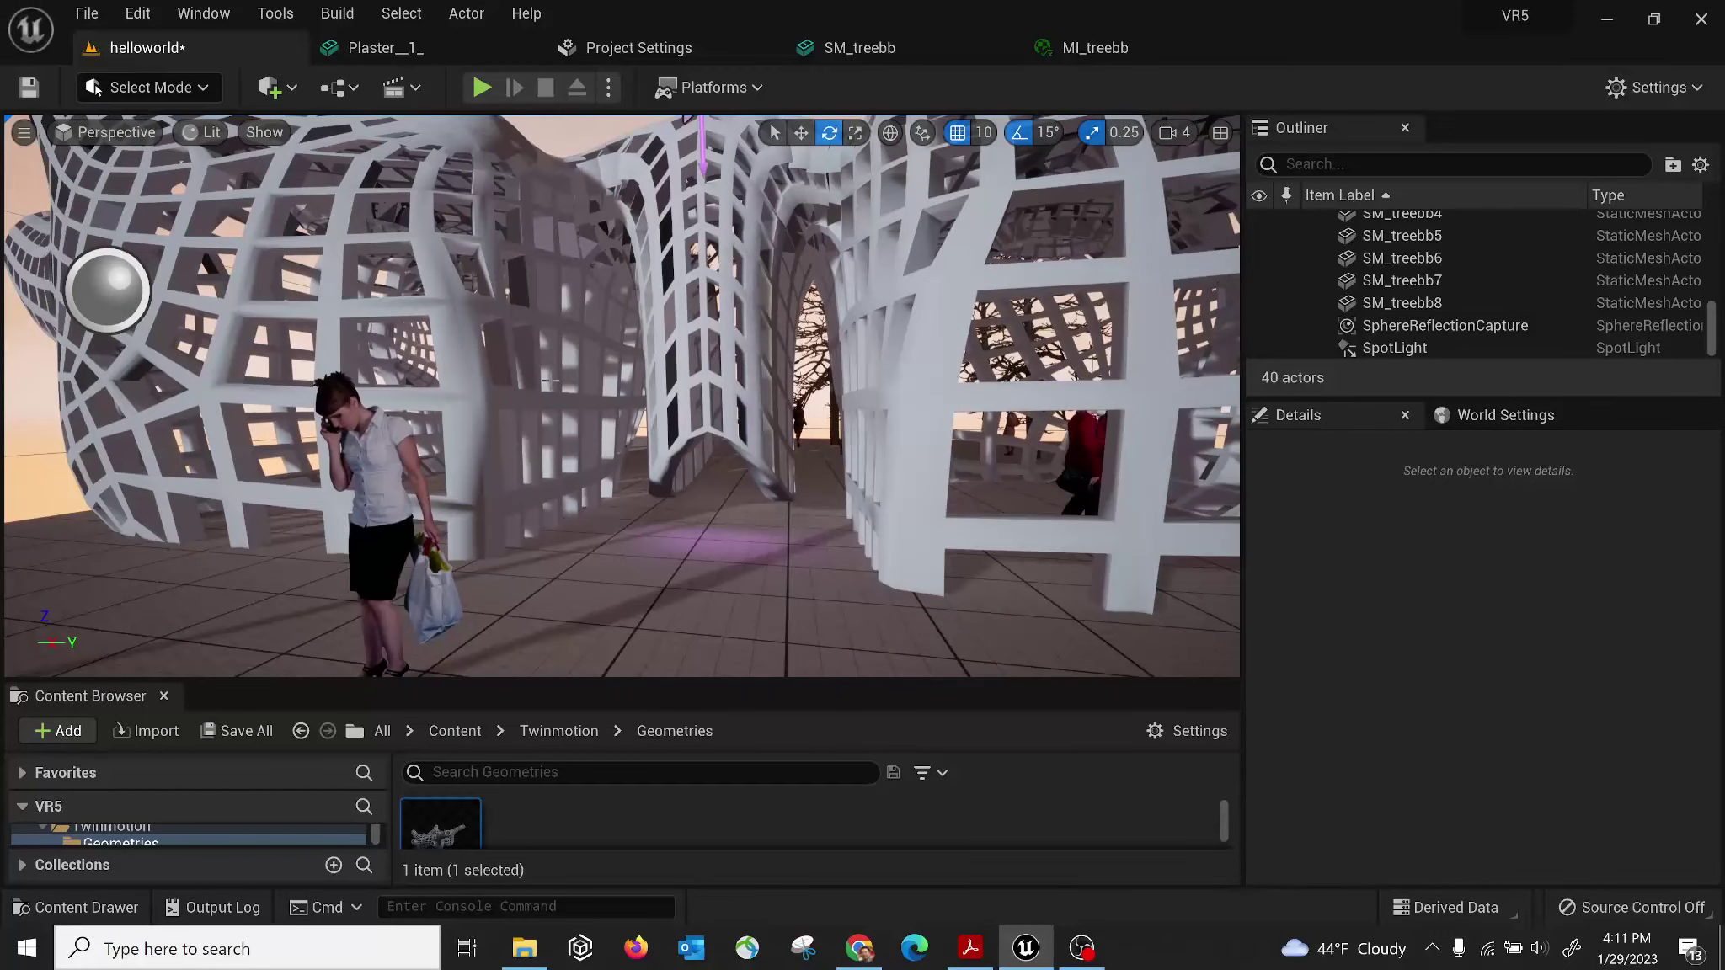
{"action": "left_click_drag", "start_coordinate": [587, 685], "coordinate": [581, 512]}
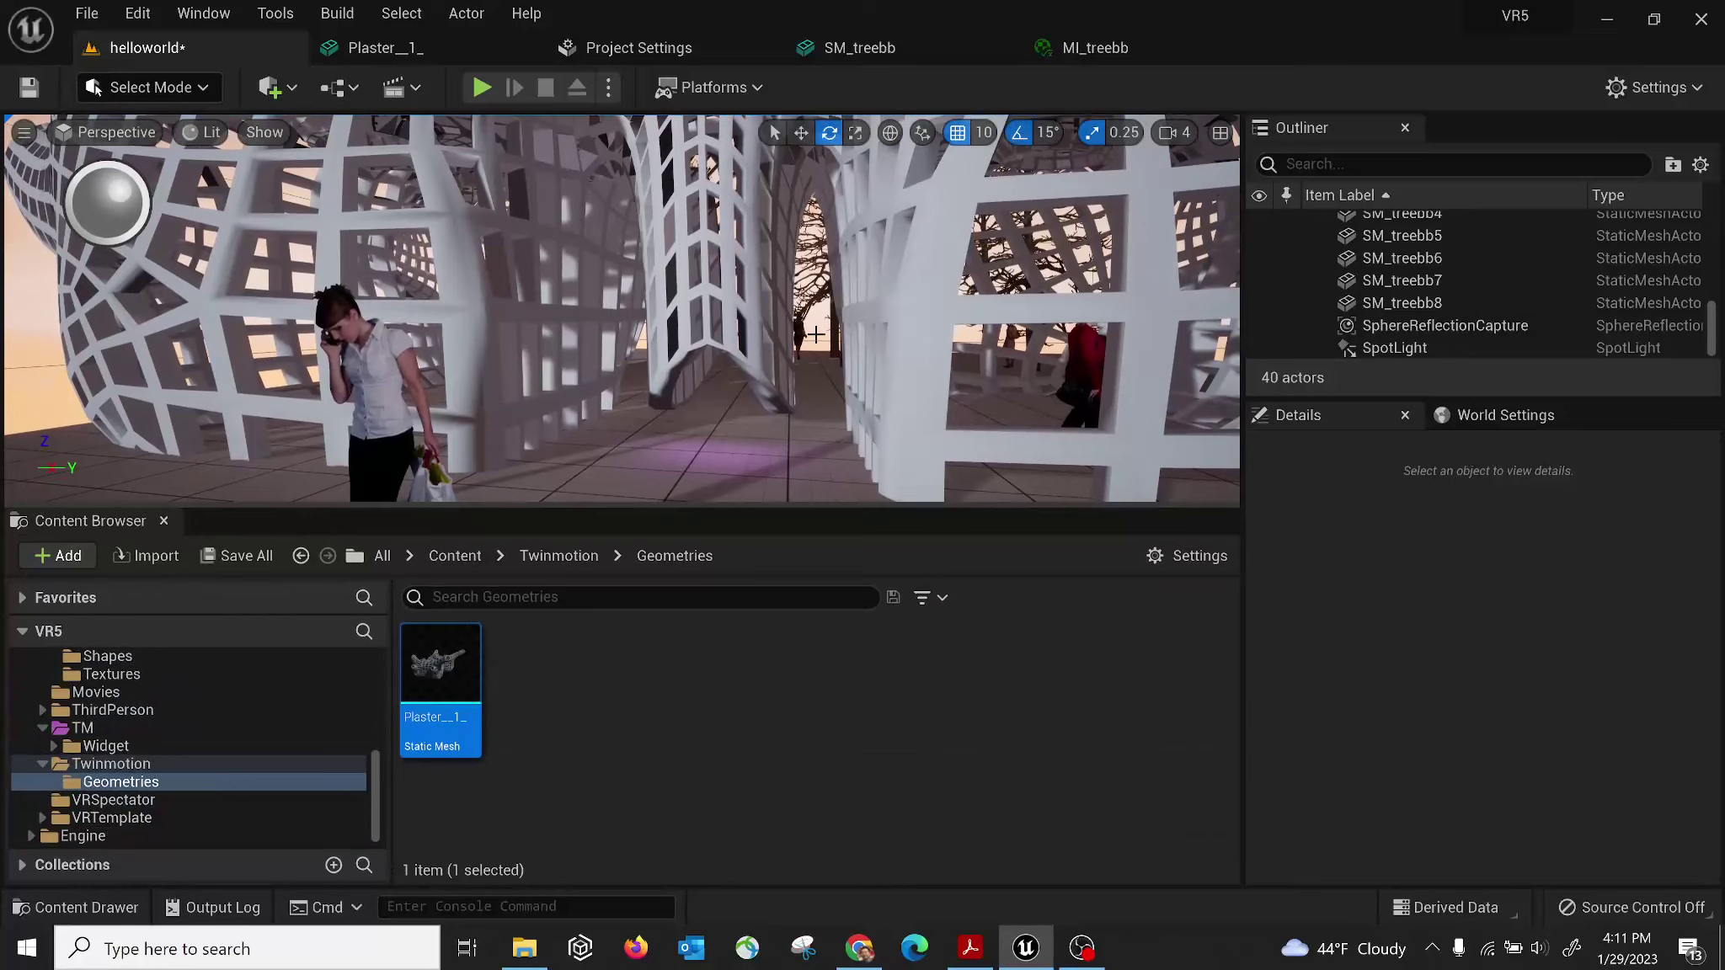
{"action": "right_click_drag", "start_coordinate": [815, 334], "coordinate": [815, 334]}
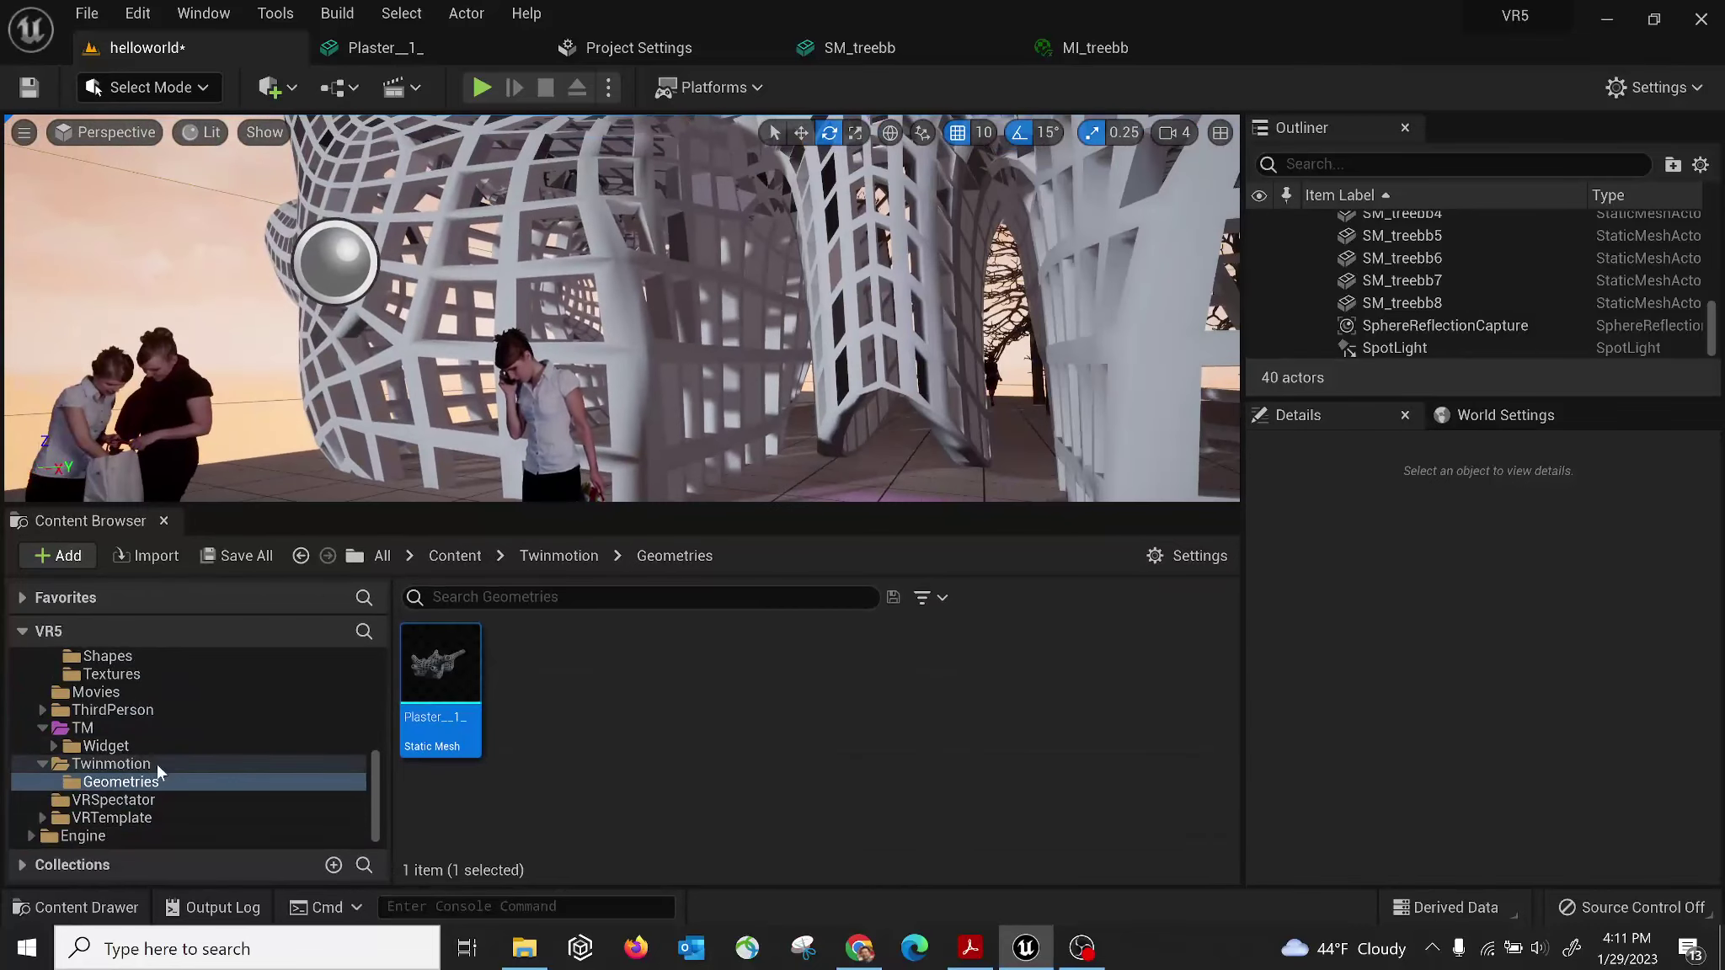
{"action": "scroll", "coordinate": [272, 775], "scroll_direction": "up", "scroll_amount": 5}
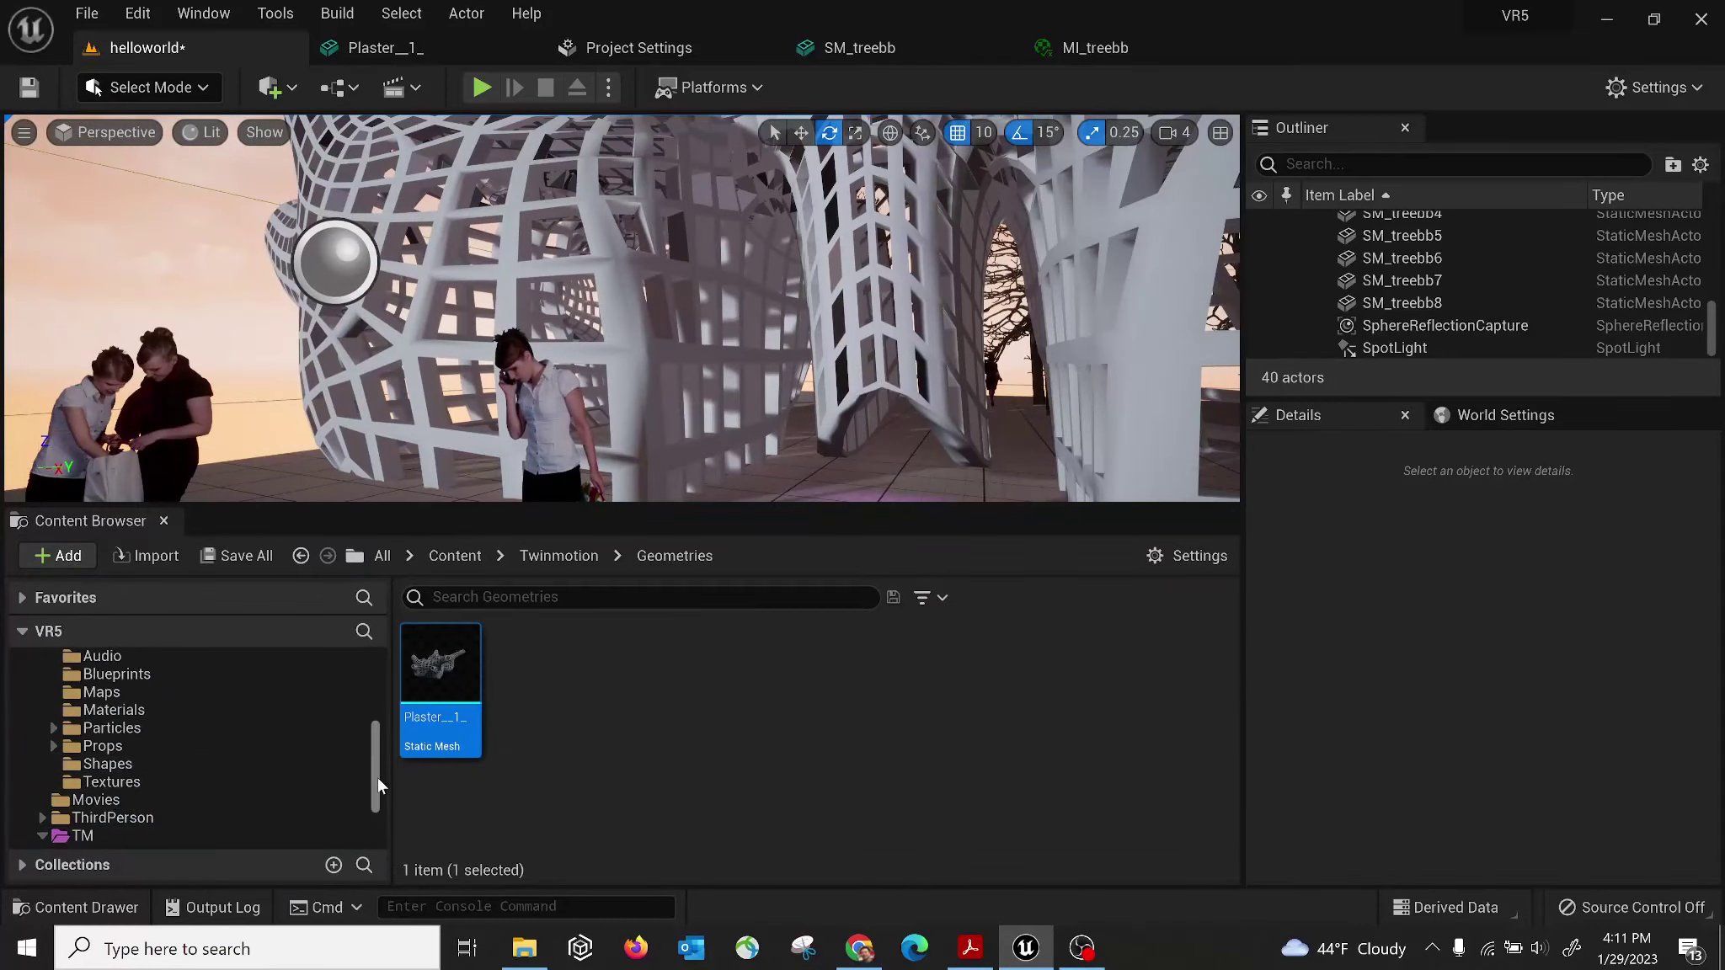
{"action": "left_click_drag", "start_coordinate": [376, 770], "coordinate": [387, 699]}
{"action": "left_click", "coordinate": [87, 679]}
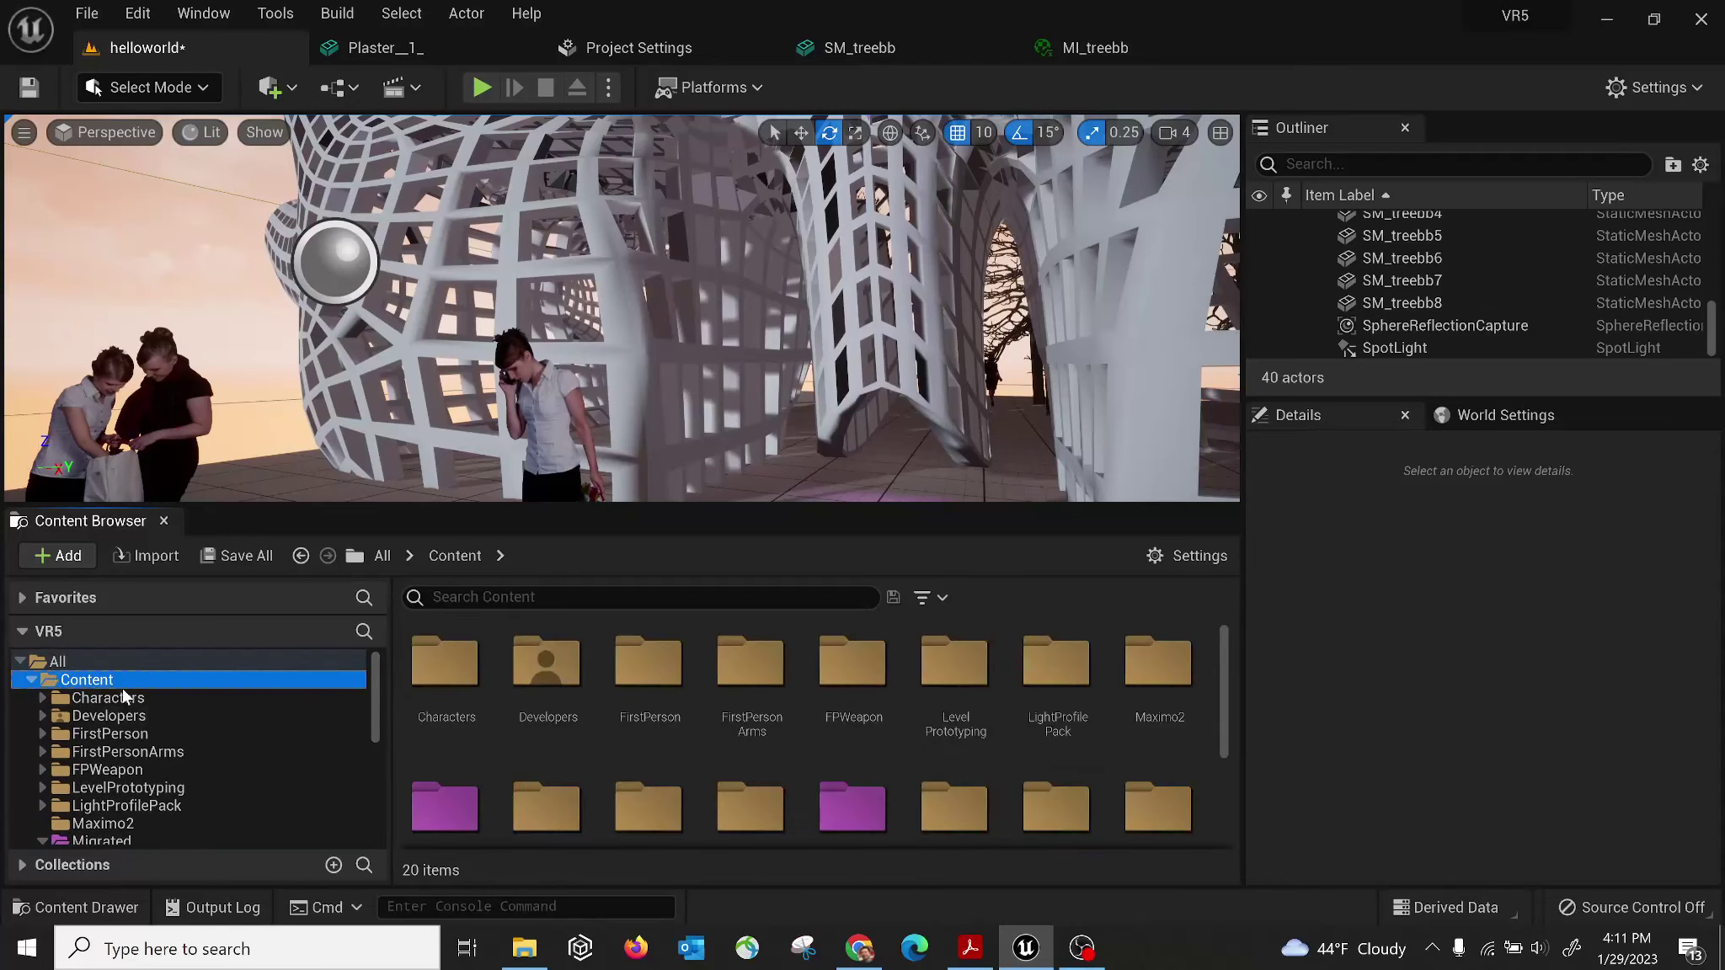
{"action": "scroll", "coordinate": [796, 725], "scroll_direction": "down", "scroll_amount": 4}
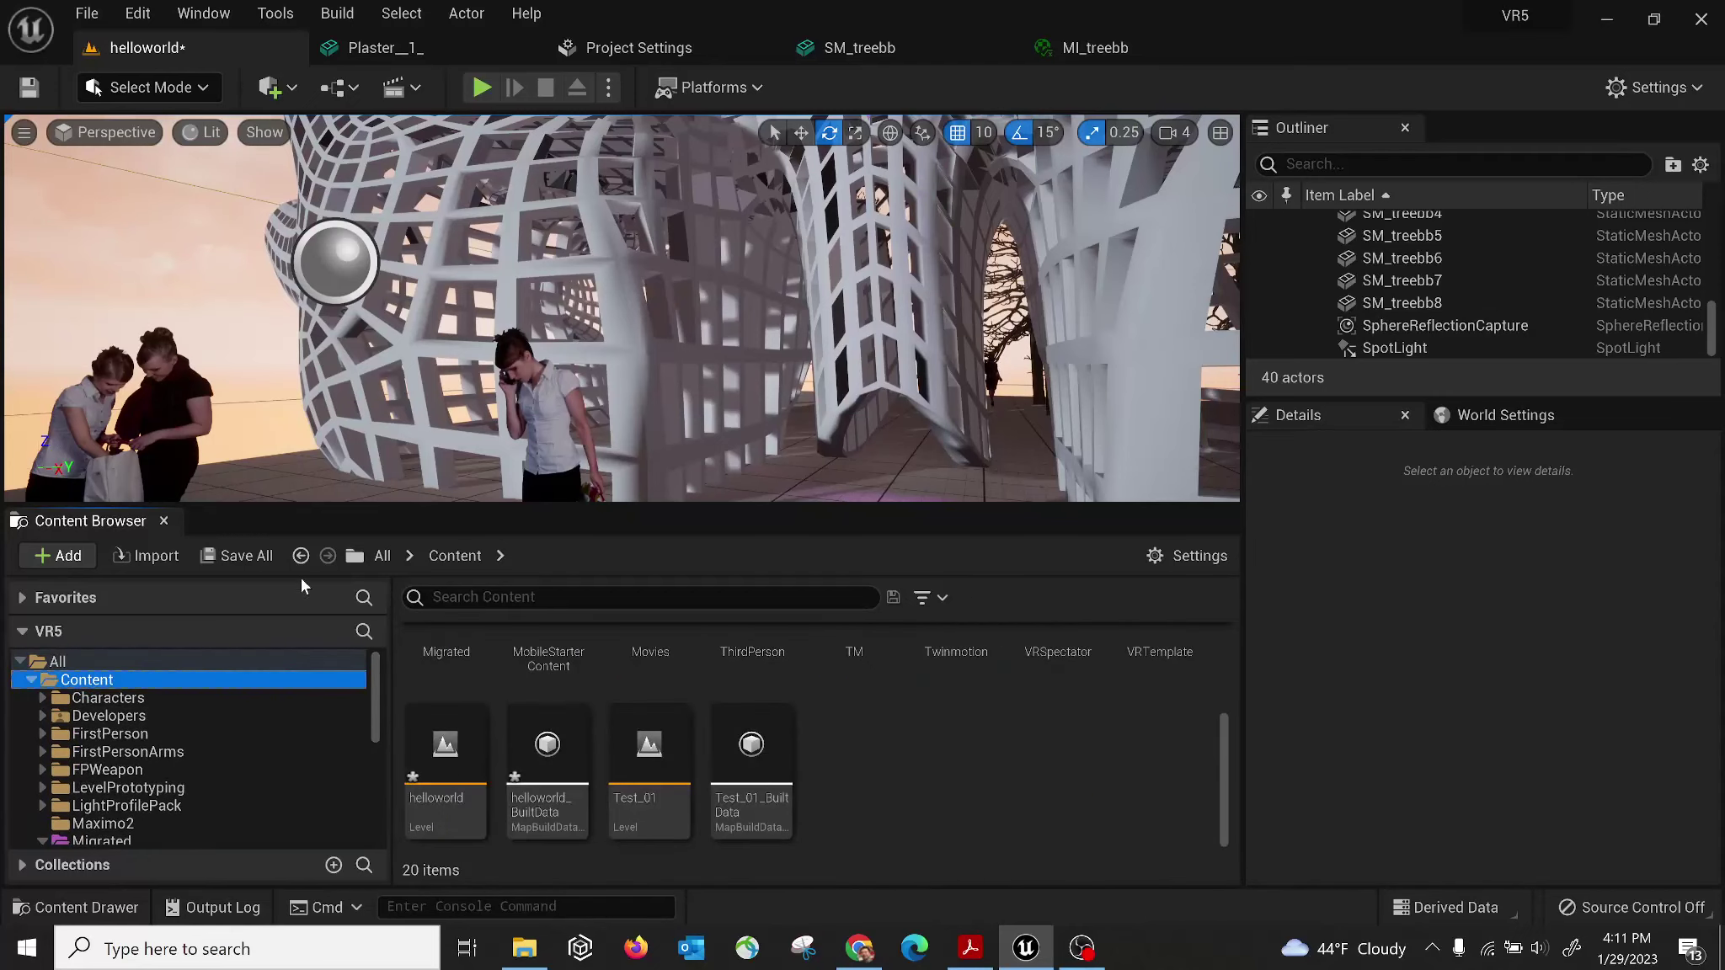
Save the changed helloworld level and open the Test_01 level.
{"action": "left_click", "coordinate": [240, 556]}
{"action": "left_click", "coordinate": [1000, 725]}
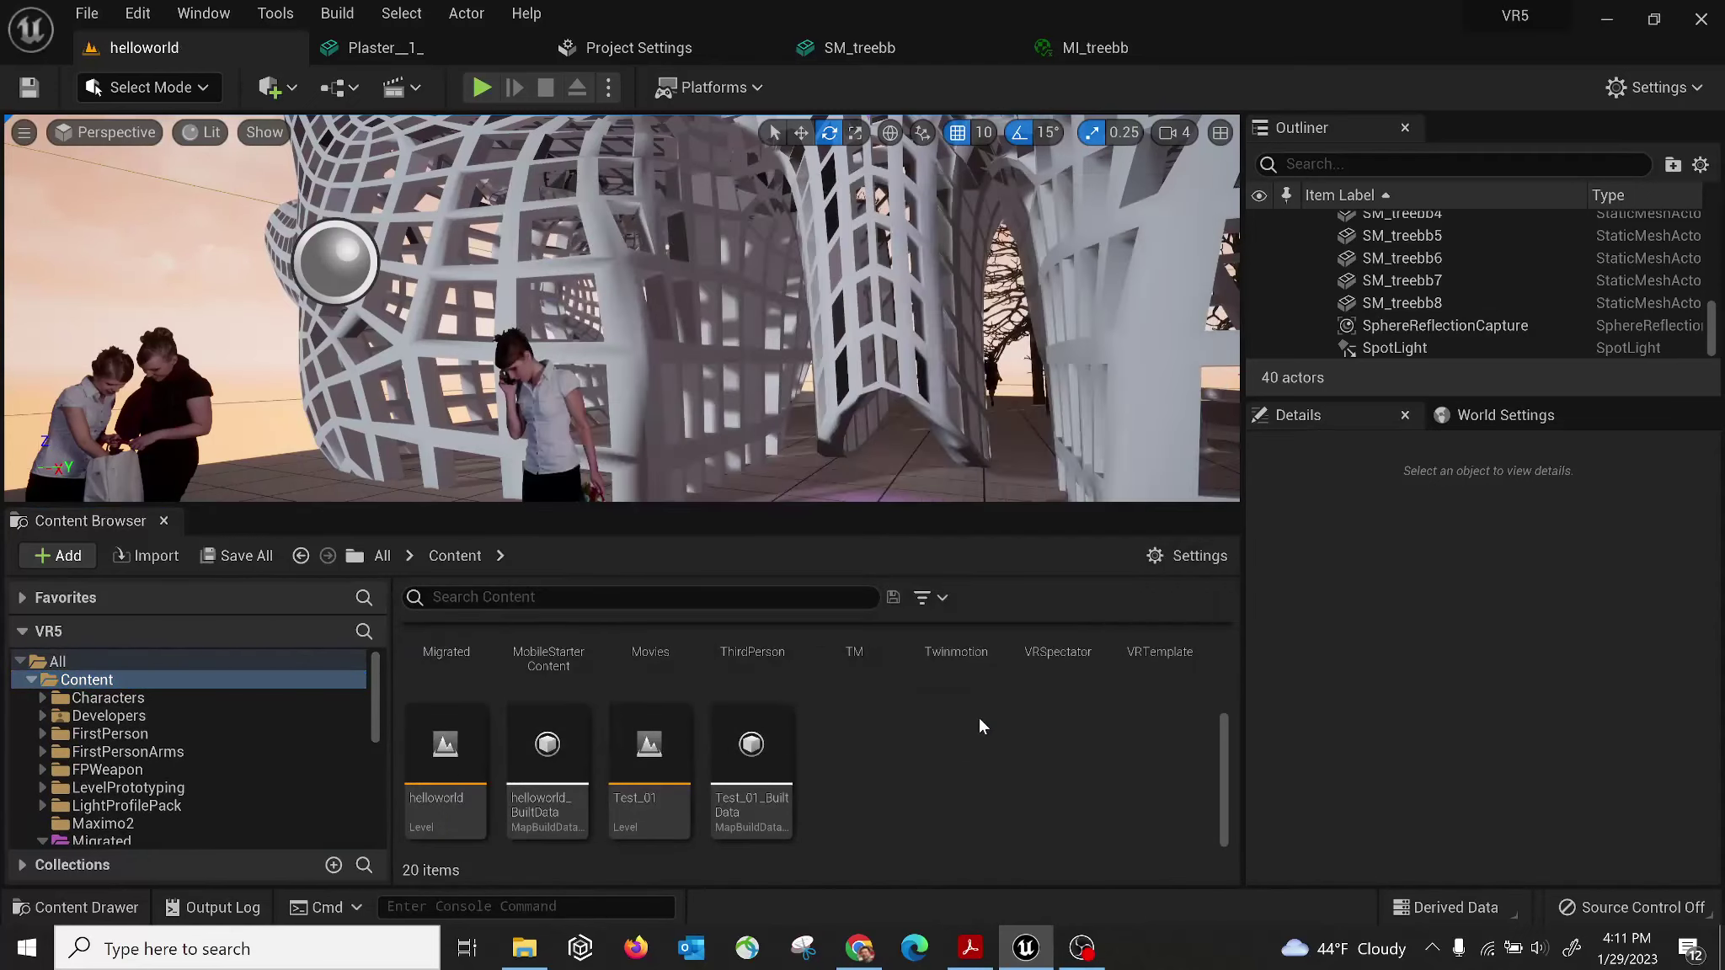
{"action": "left_click", "coordinate": [638, 748]}
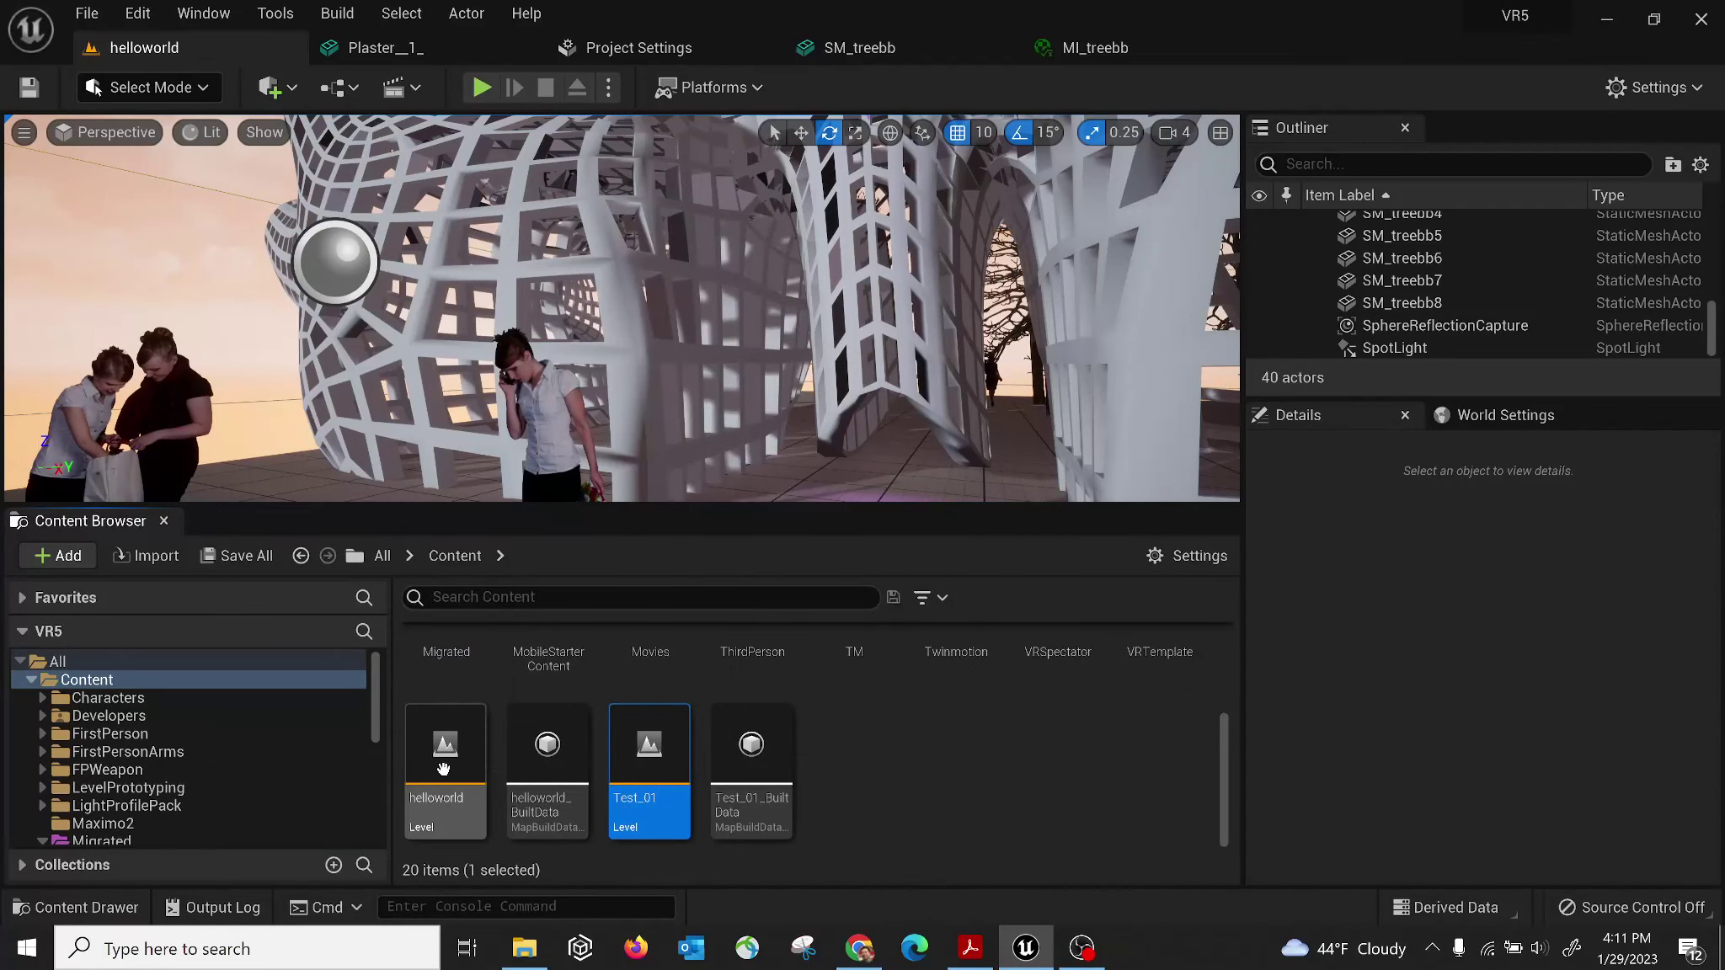
{"action": "double_click", "coordinate": [646, 745]}
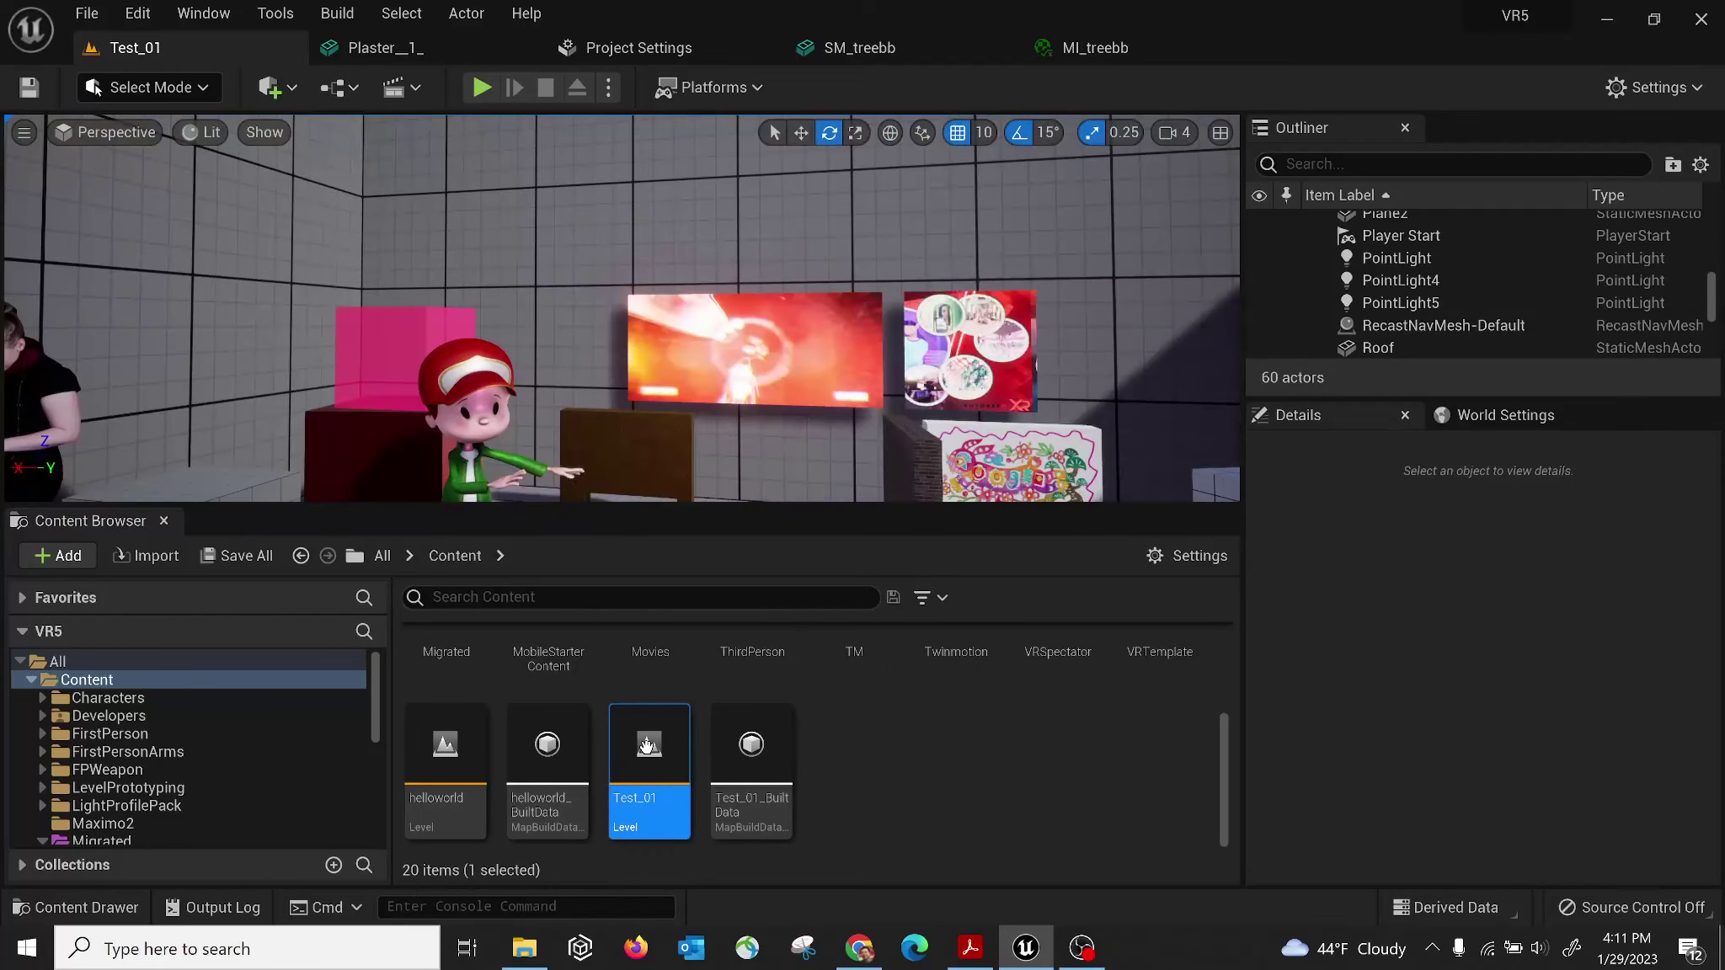
Locate the asset of the First Page billboard actor in the project content and open the widget_billboard blueprint for editing.
{"action": "right_click_drag", "start_coordinate": [621, 308], "coordinate": [404, 269]}
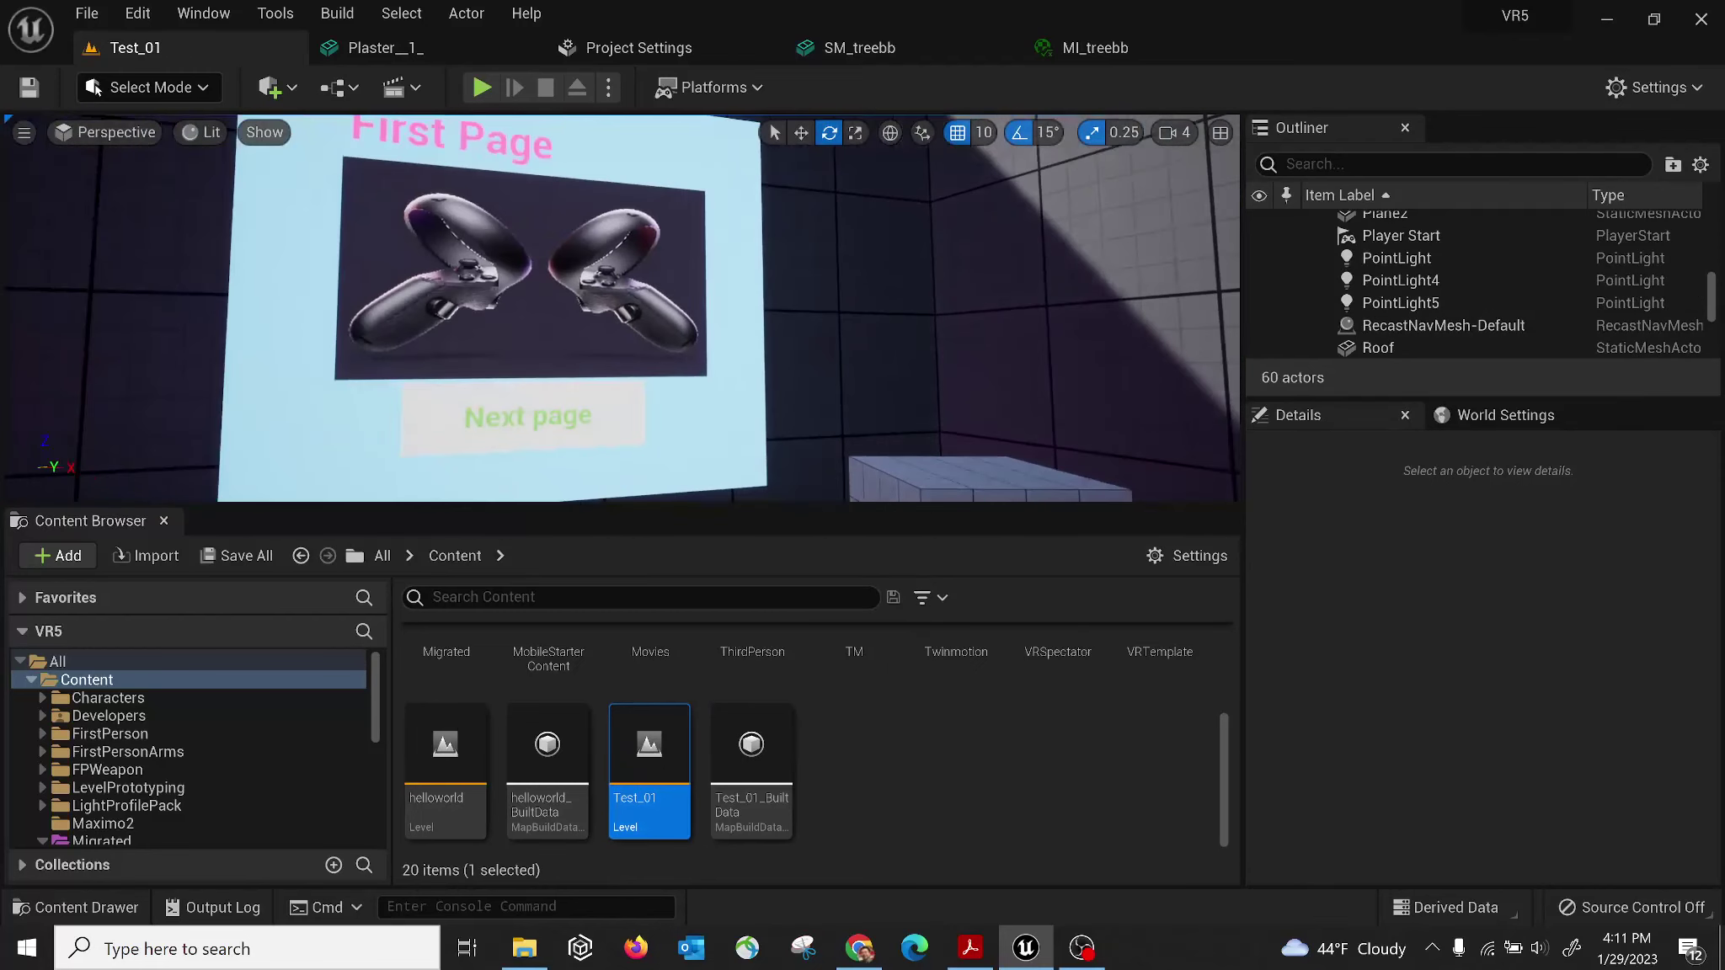
{"action": "left_click", "coordinate": [634, 363]}
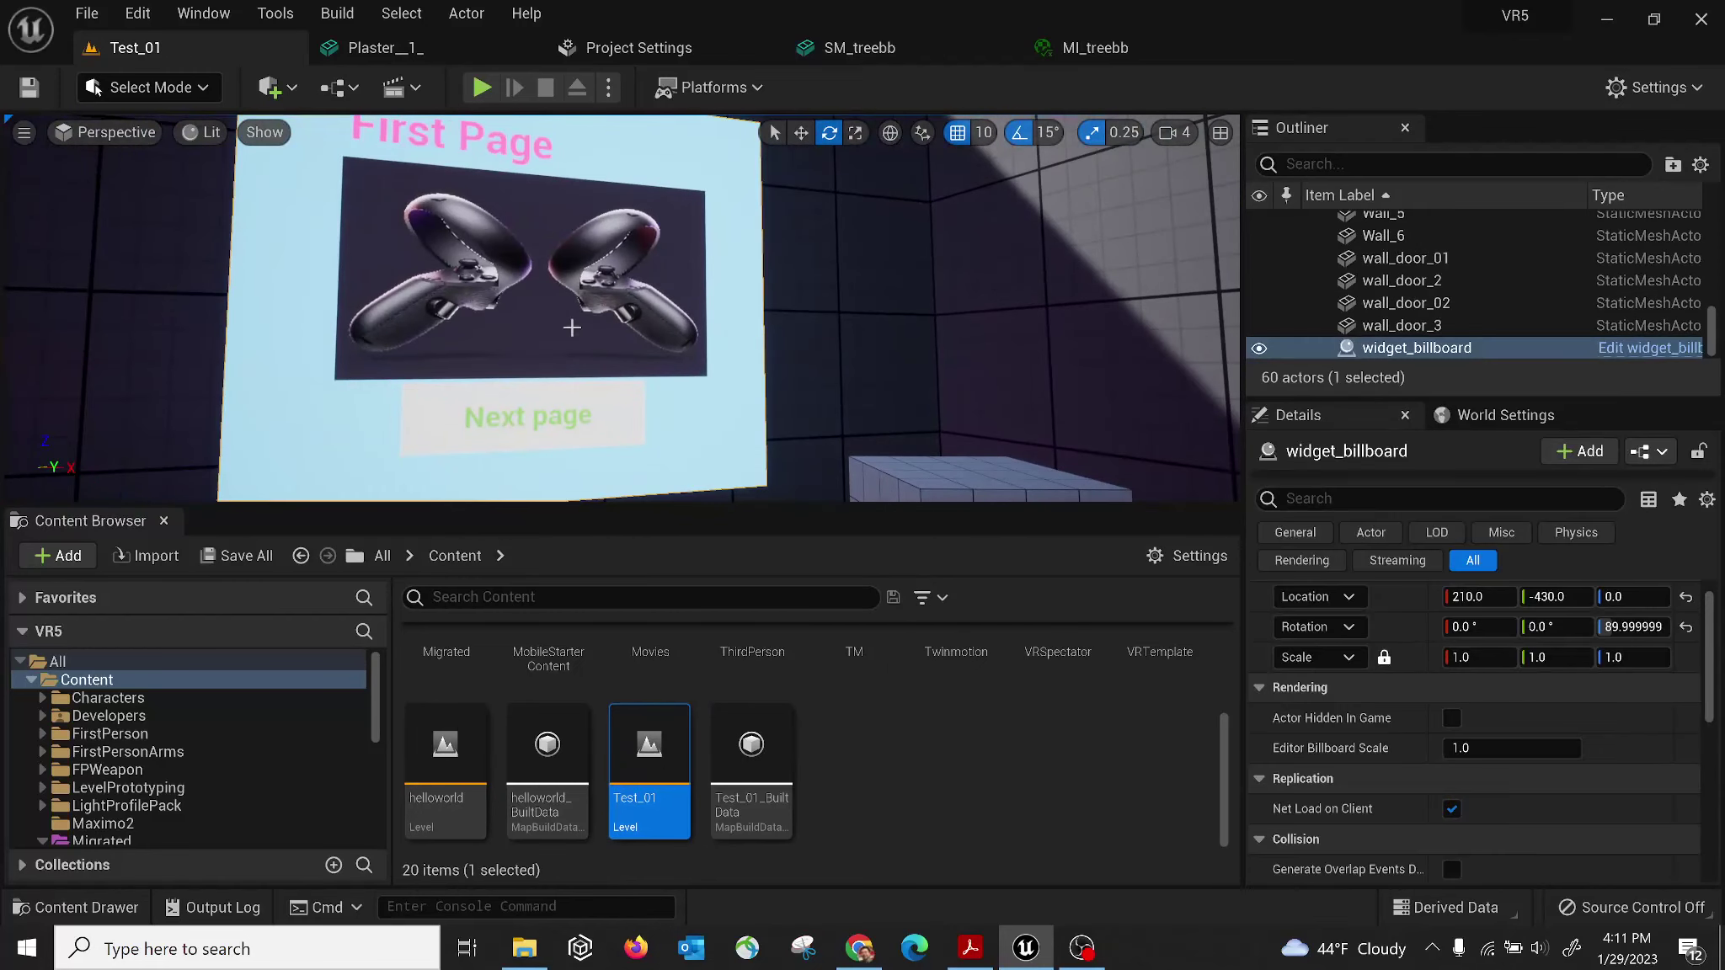
{"action": "right_click", "coordinate": [1422, 350]}
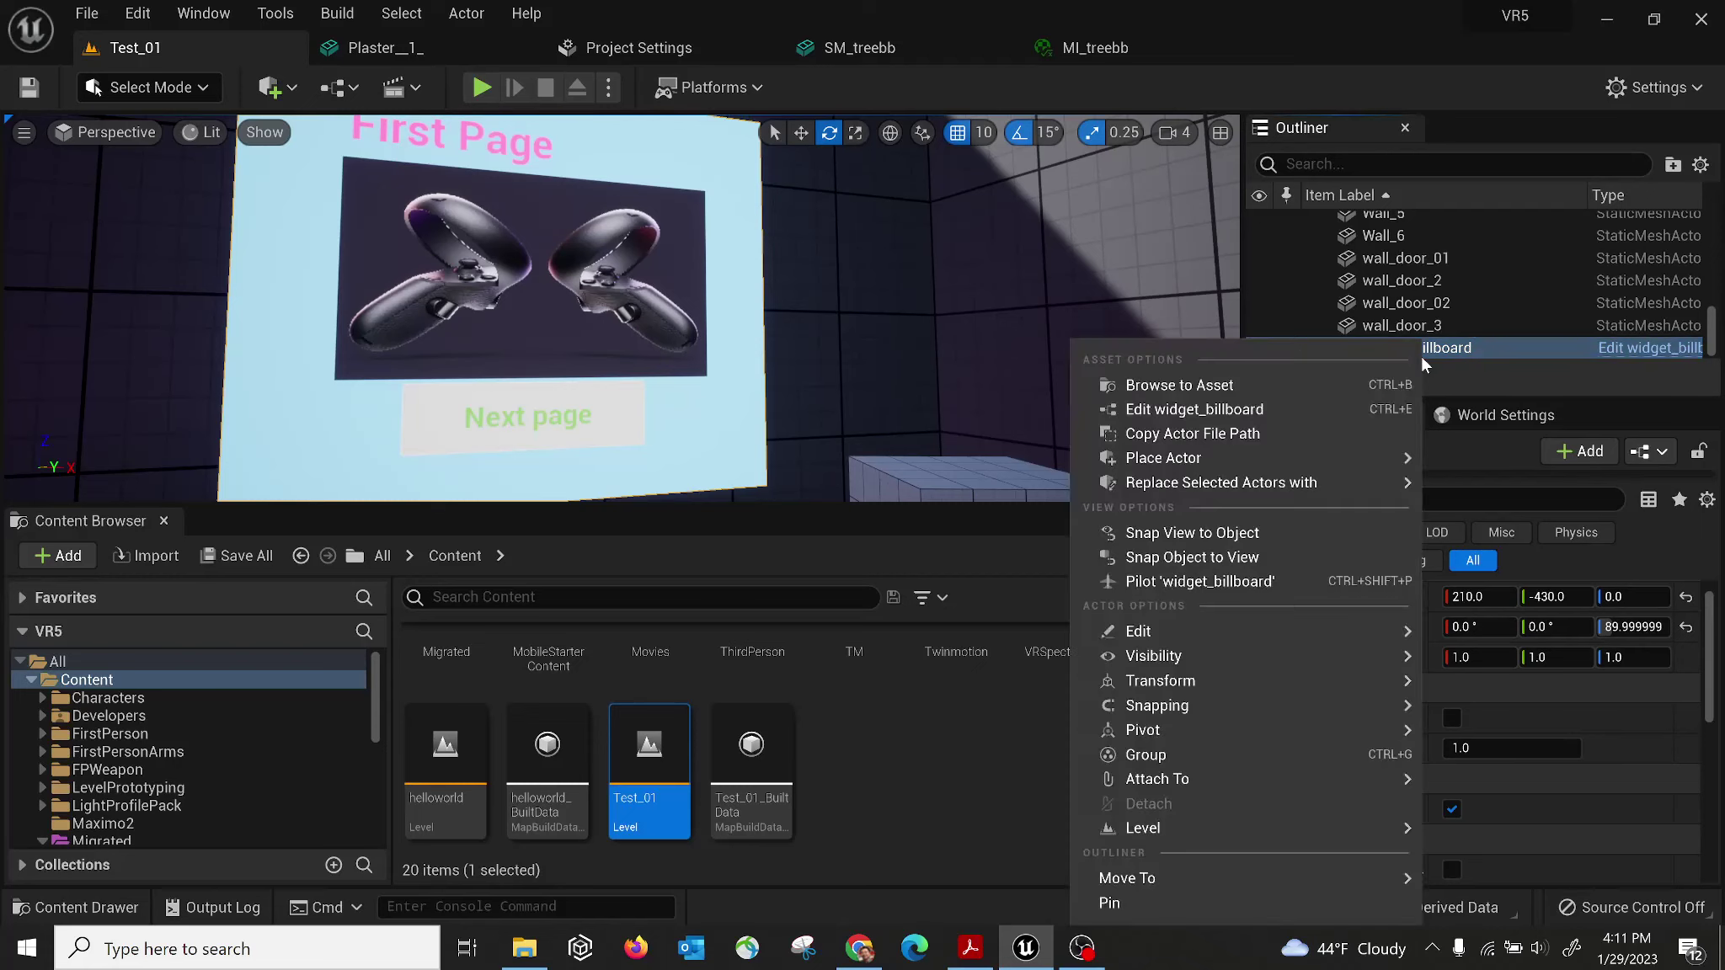
{"action": "left_click", "coordinate": [1265, 384]}
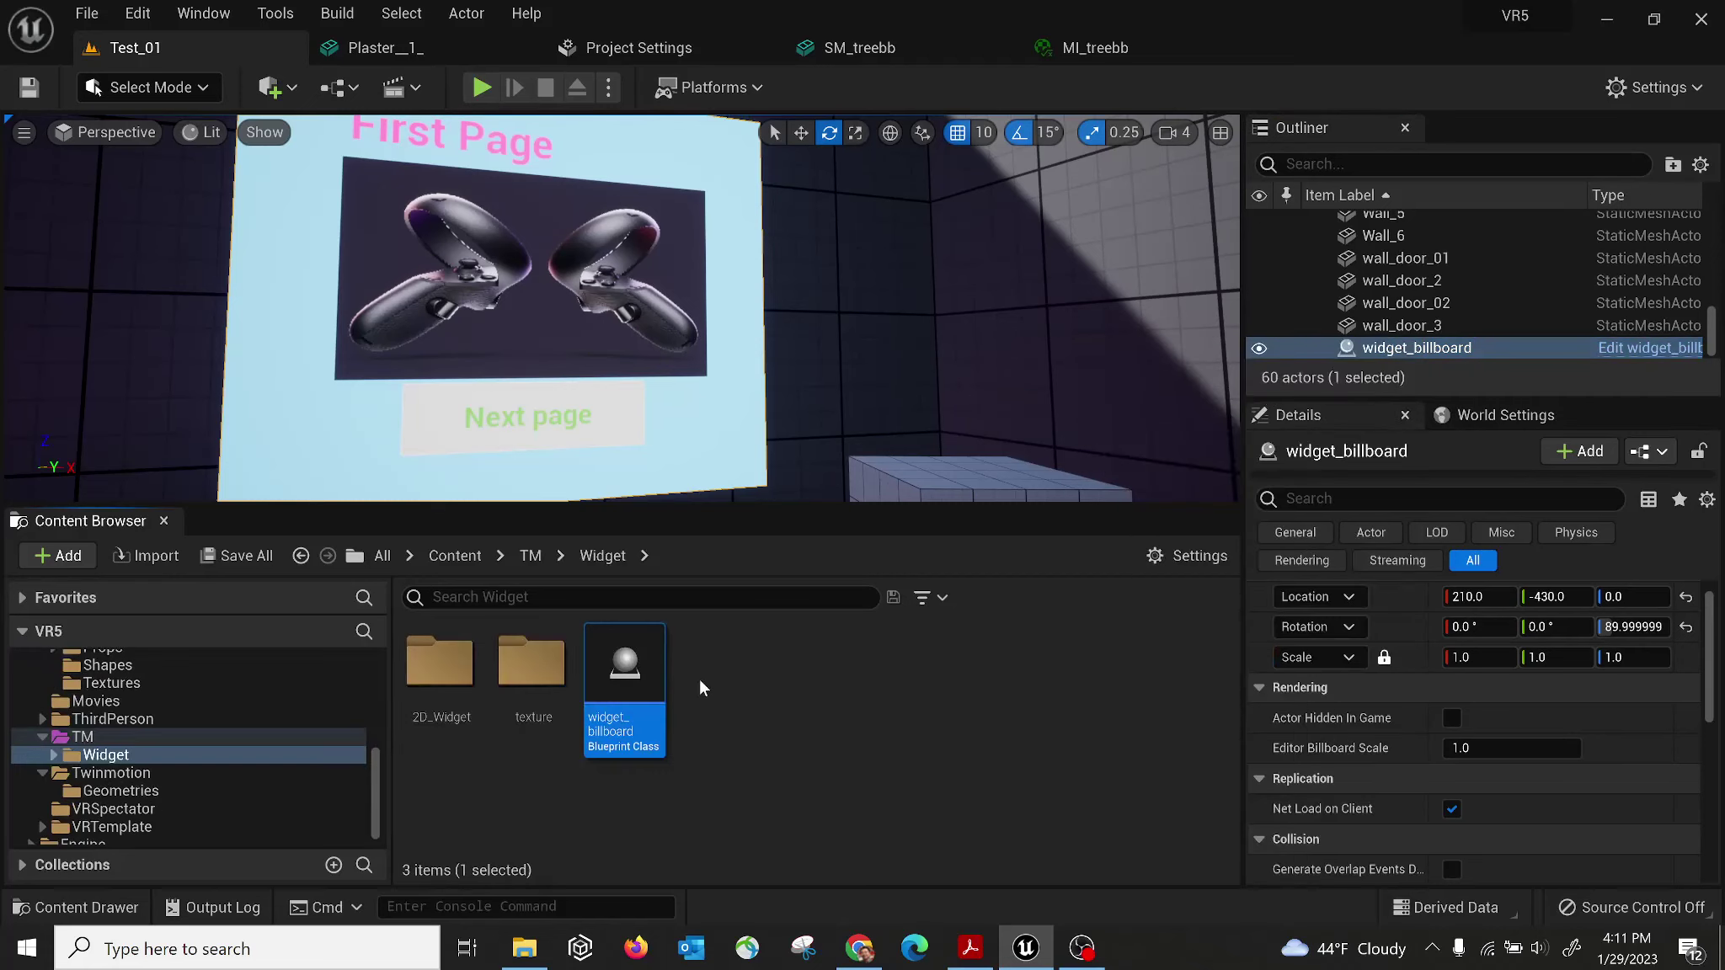
{"action": "mouse_move", "coordinate": [621, 664]}
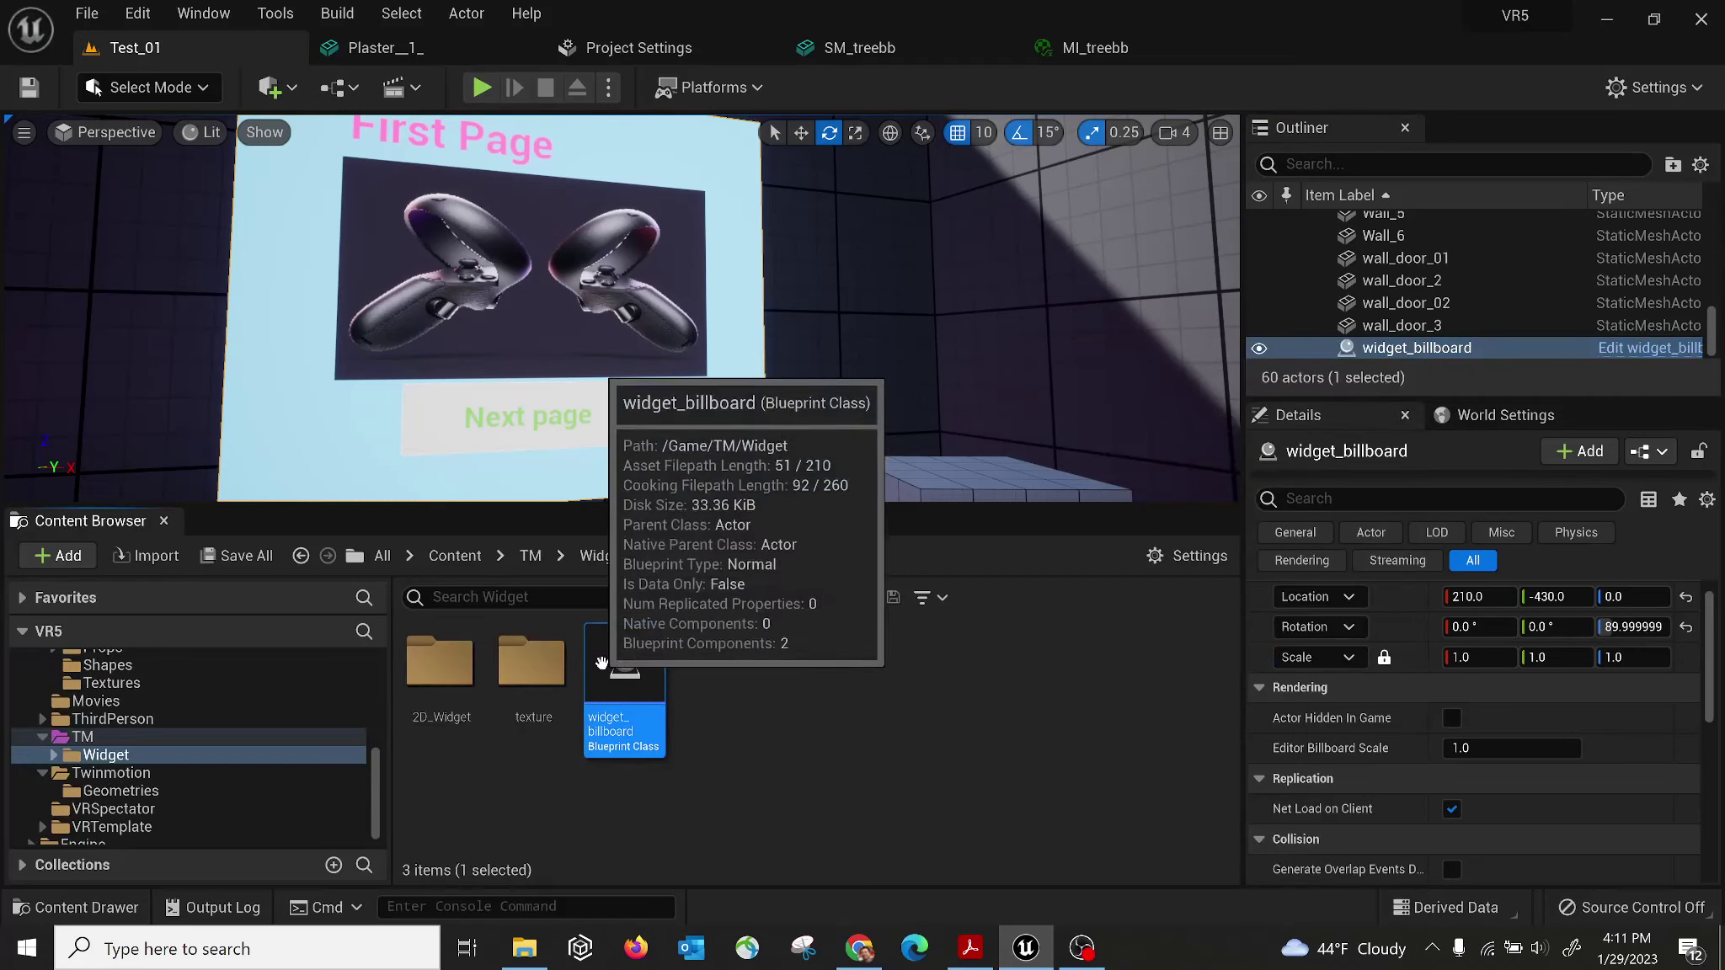
{"action": "double_click", "coordinate": [631, 715]}
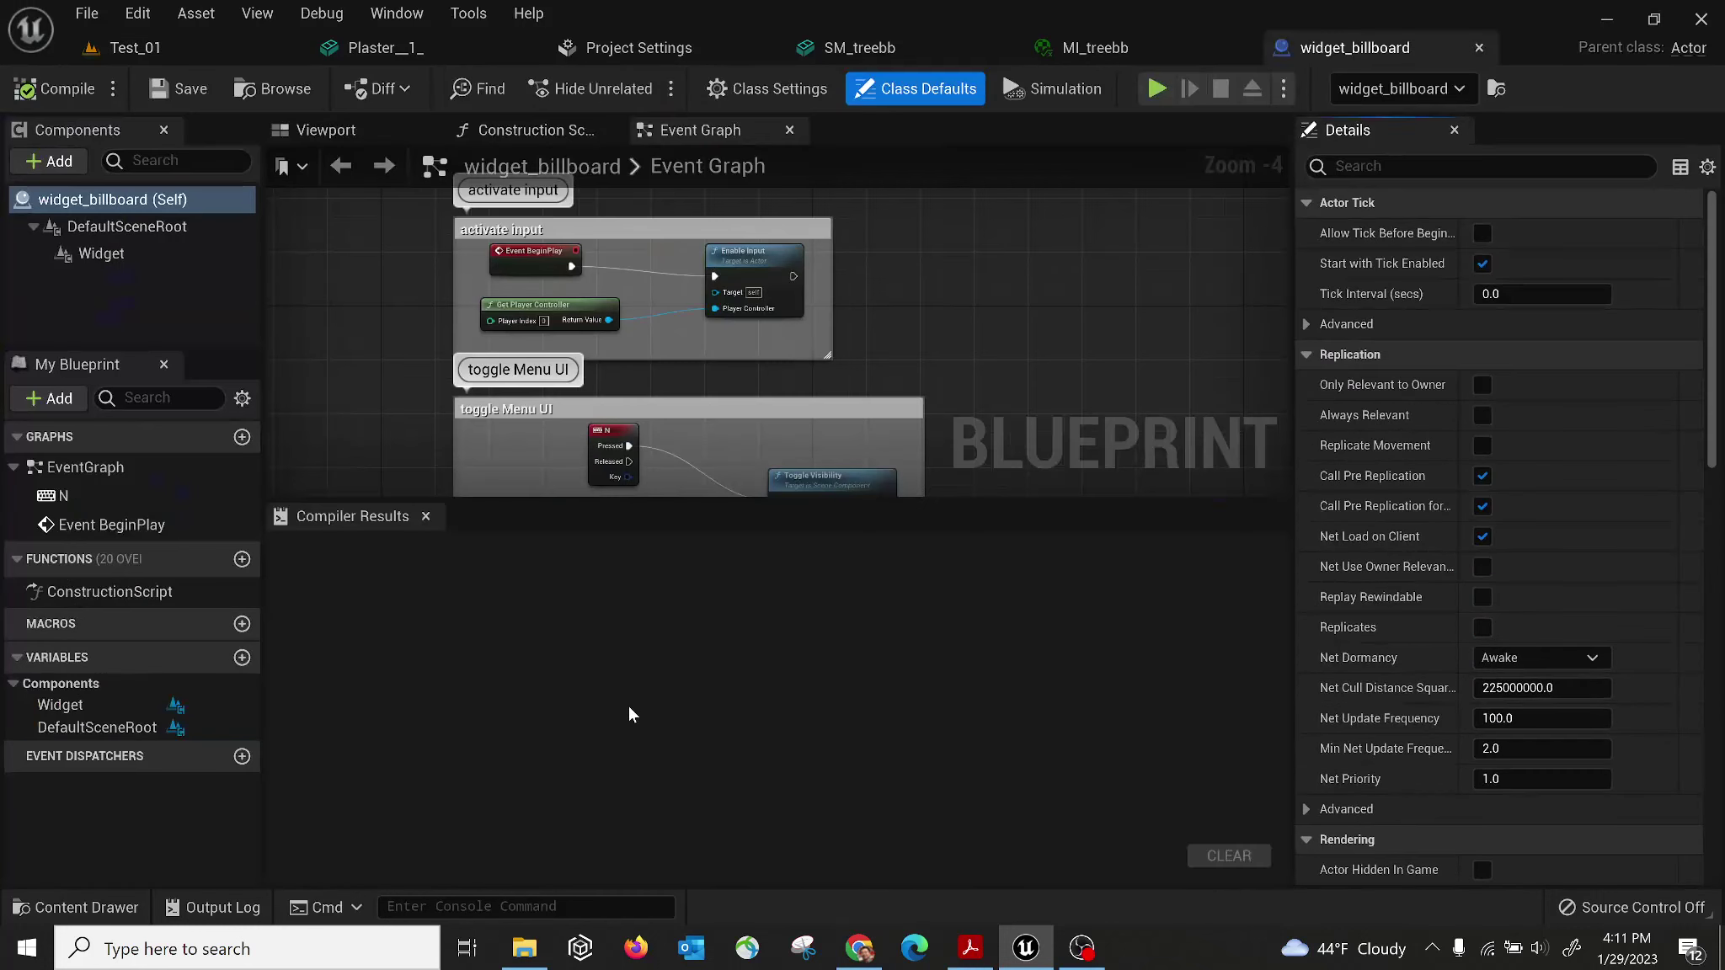
Show the widget_billboard blueprint in its 3D view and inspect the Widget component's settings, including its widget class.
{"action": "left_click", "coordinate": [343, 133]}
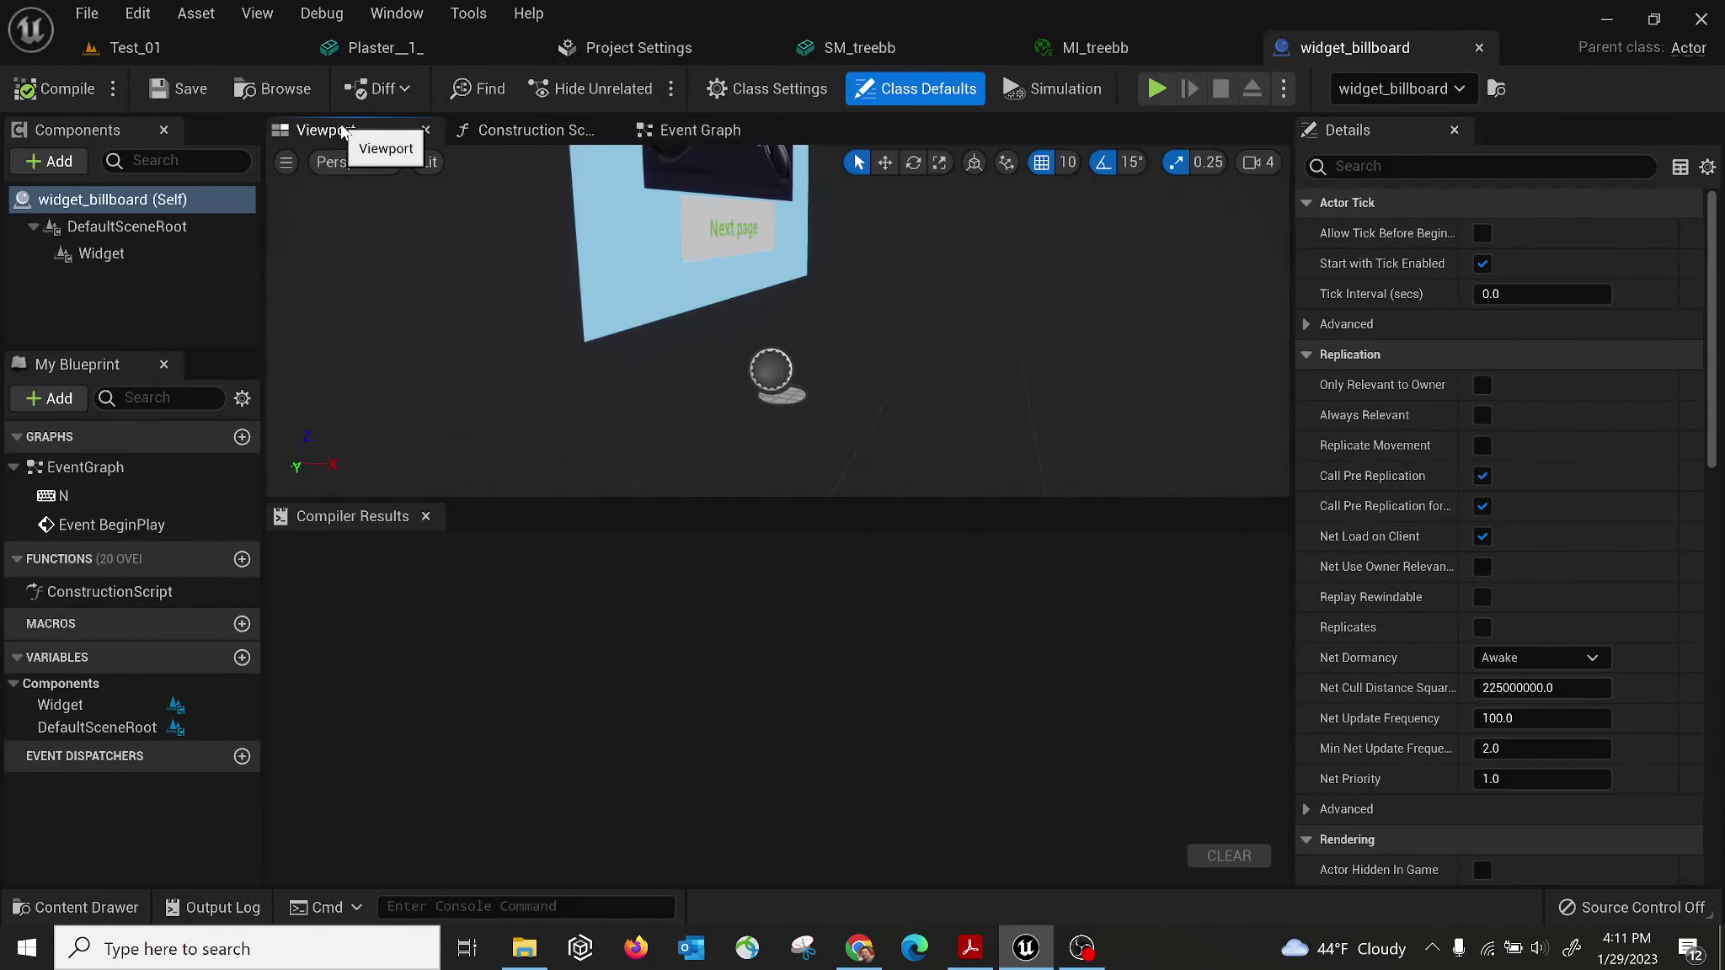
{"action": "left_click_drag", "start_coordinate": [518, 308], "coordinate": [517, 278]}
{"action": "left_click", "coordinate": [636, 309]}
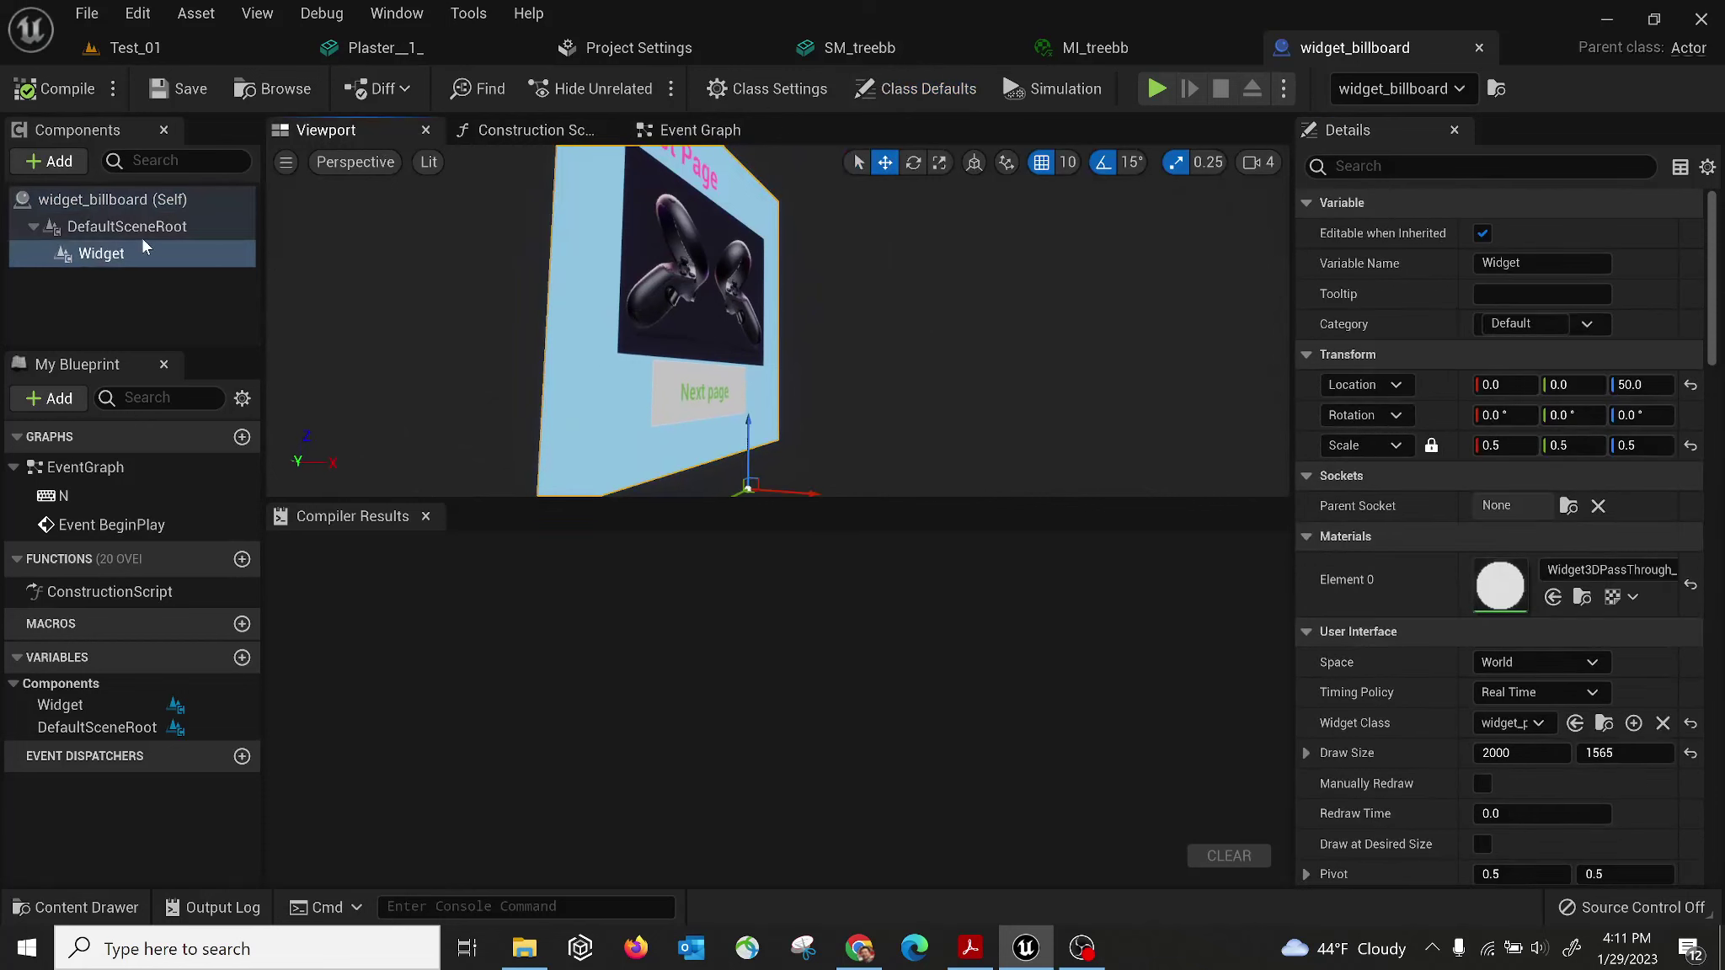
{"action": "left_click", "coordinate": [131, 226]}
{"action": "left_click", "coordinate": [135, 253]}
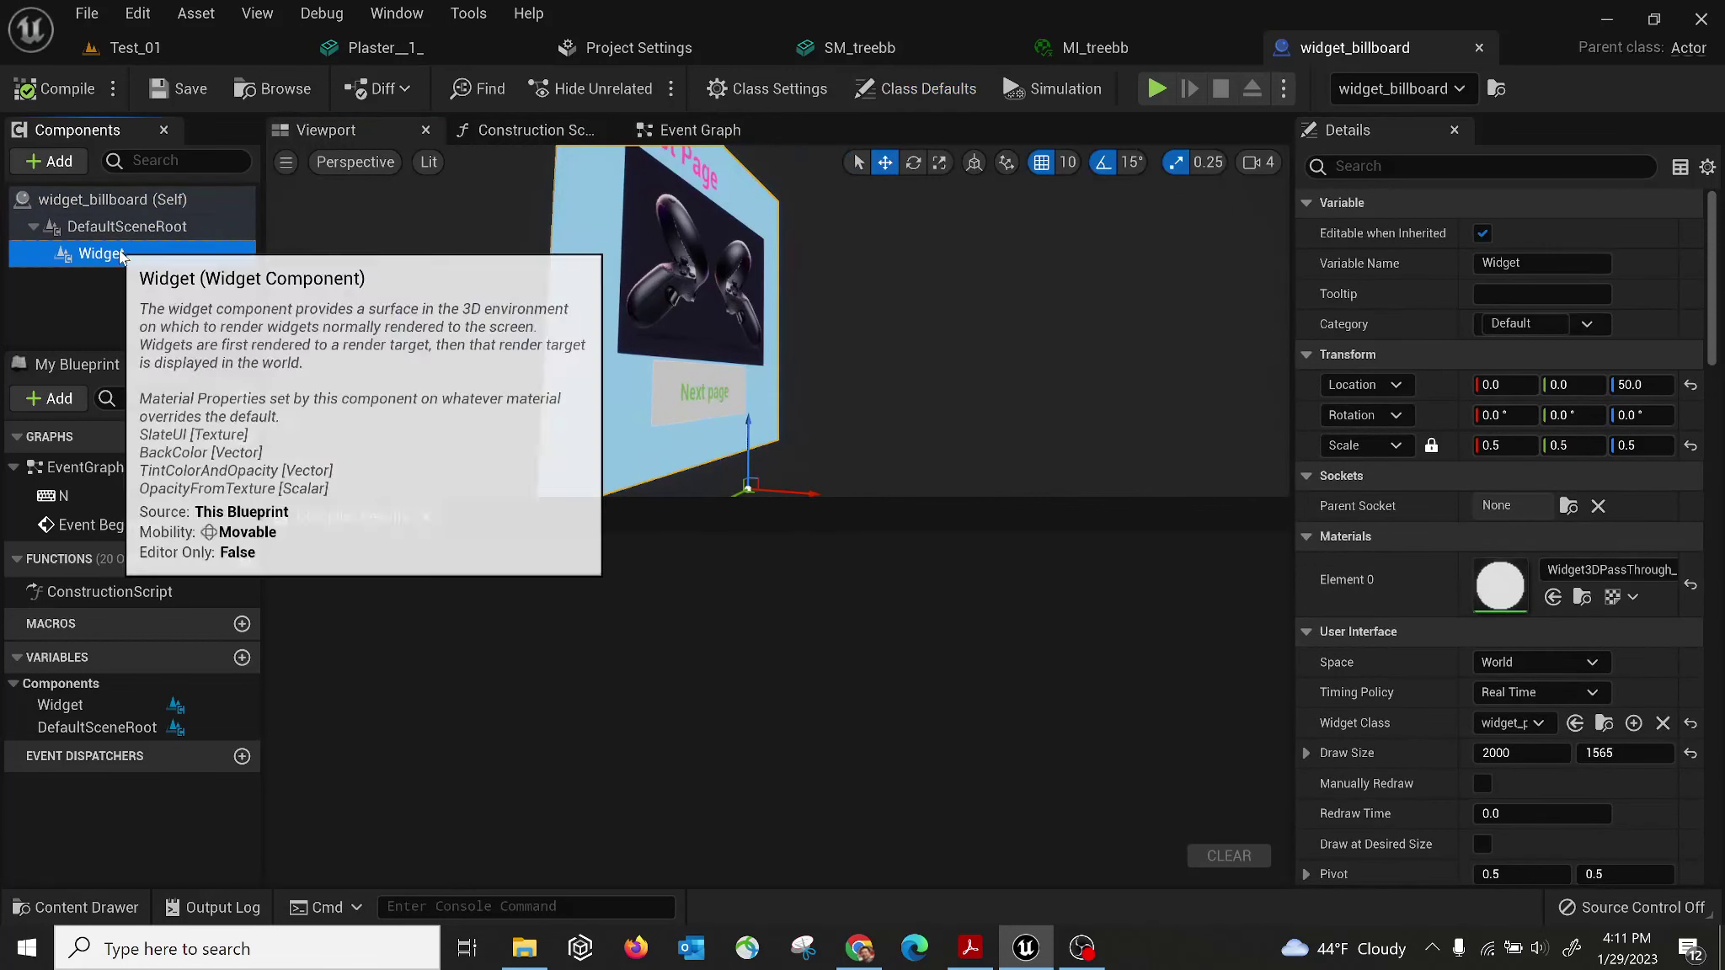
{"action": "right_click_drag", "start_coordinate": [1001, 350], "coordinate": [970, 366]}
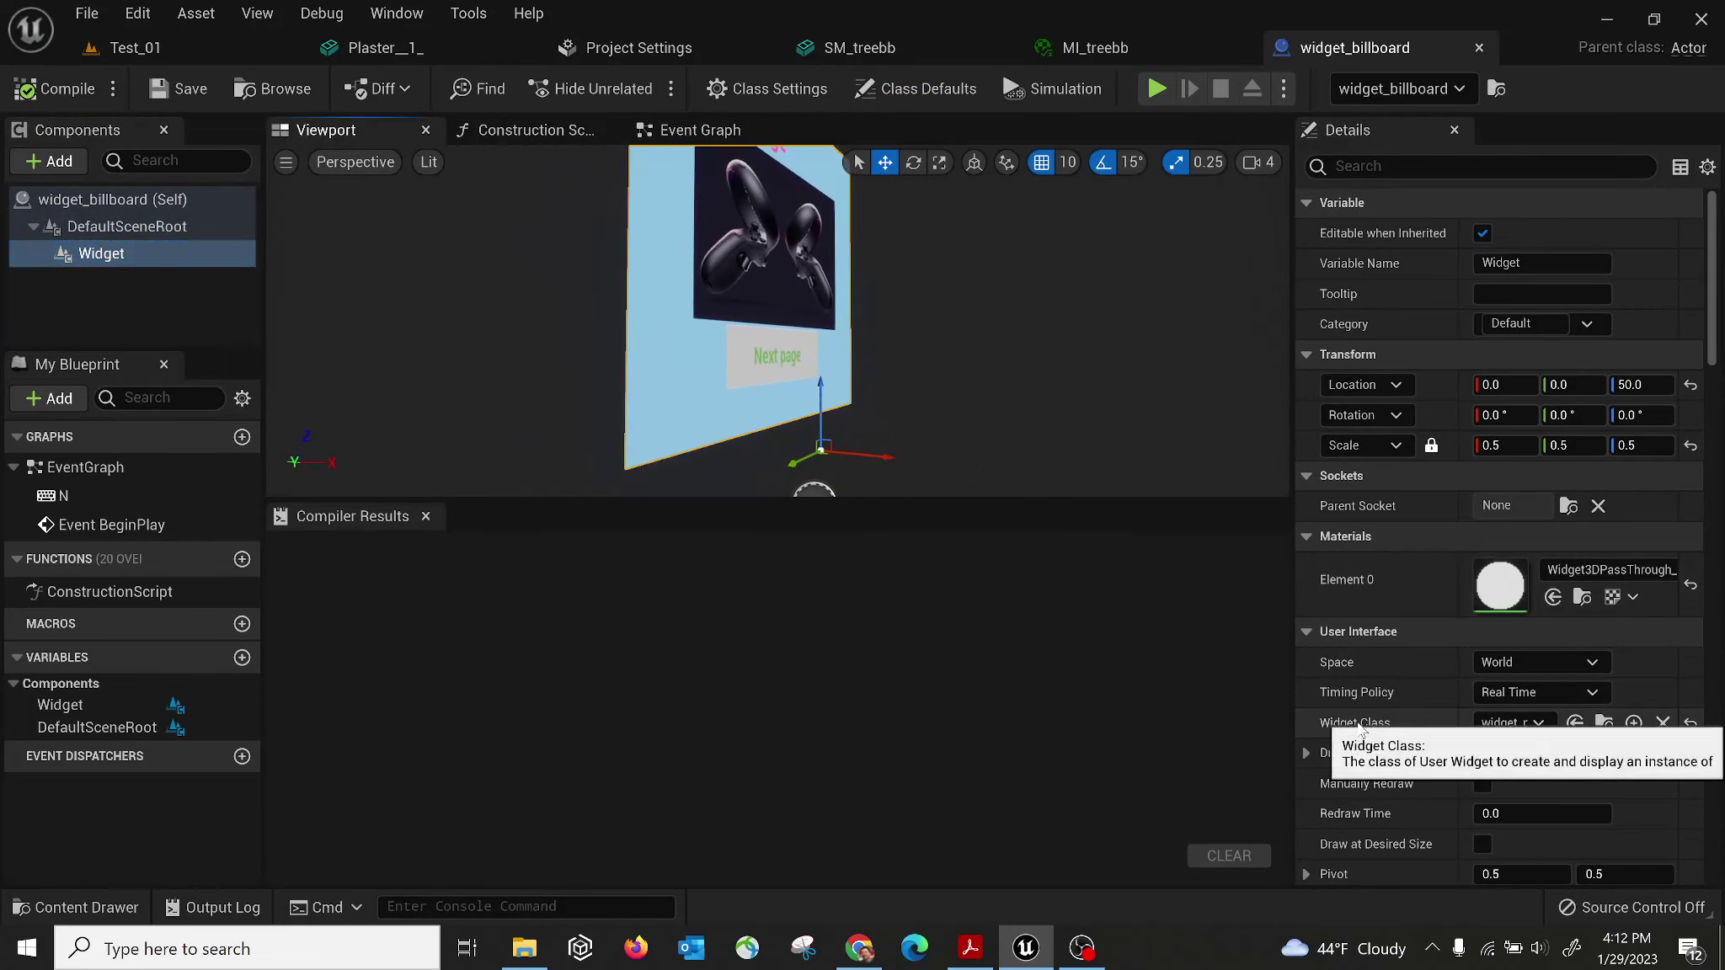
Open widget_p1, the Widget component's assigned class, and inspect its canvas panel, border, texts, Button_to_next and image.
{"action": "left_click", "coordinate": [1604, 722]}
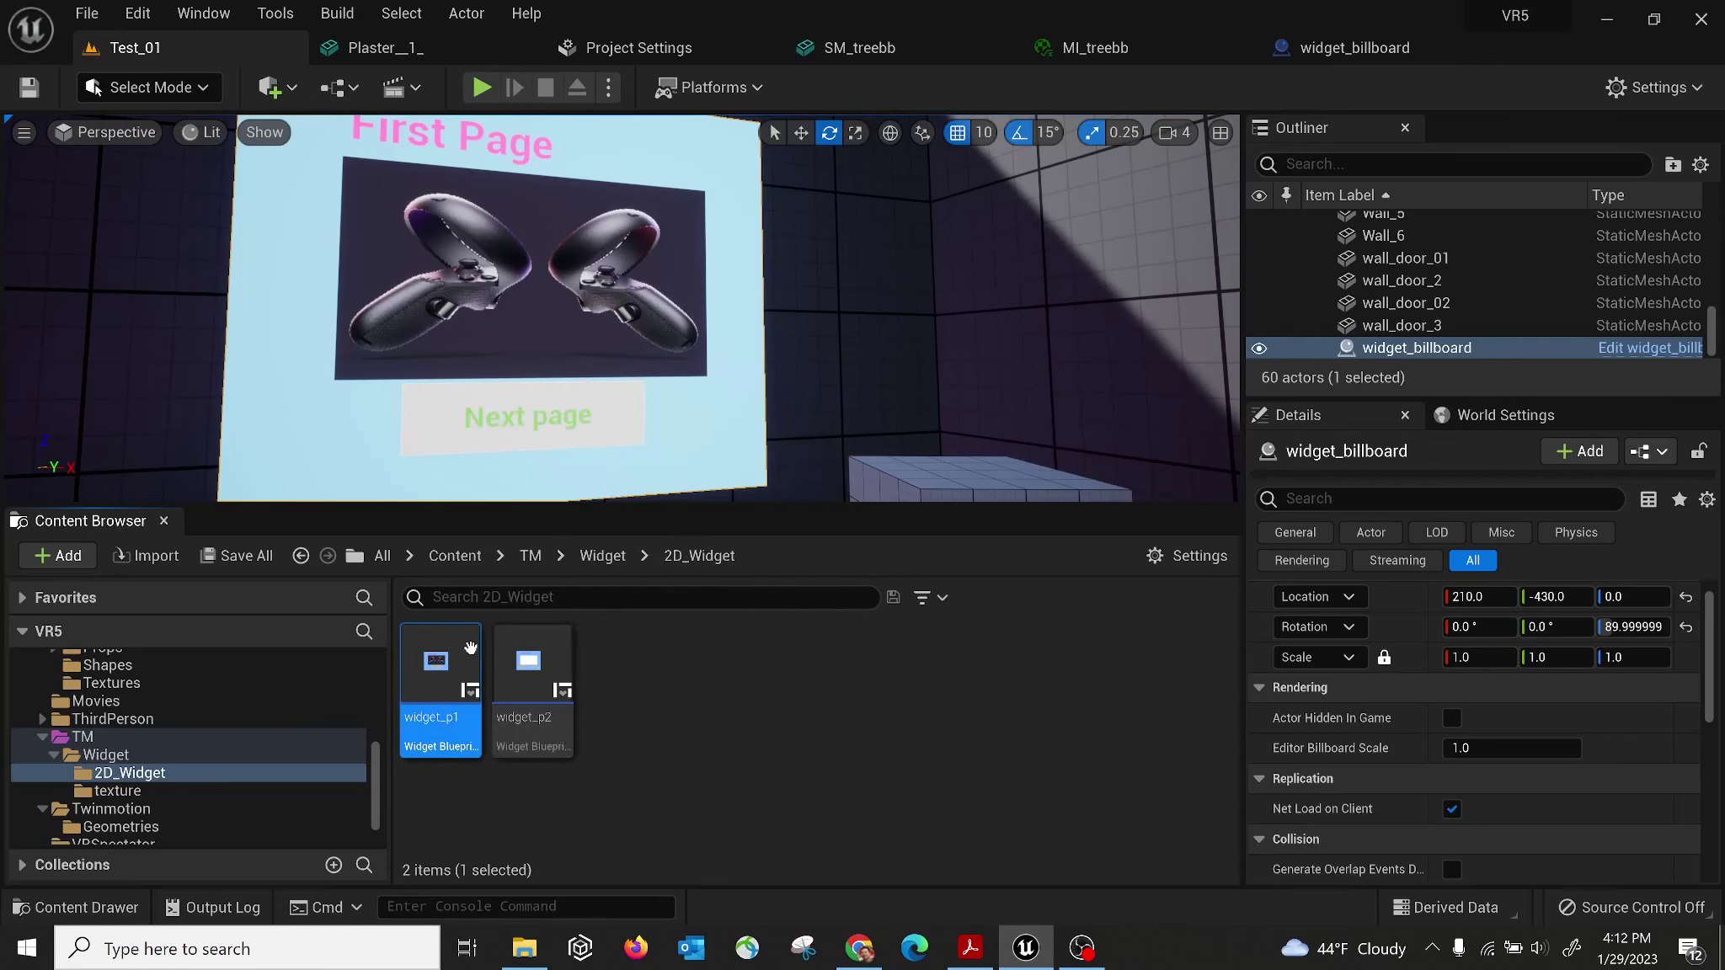
{"action": "double_click", "coordinate": [453, 676]}
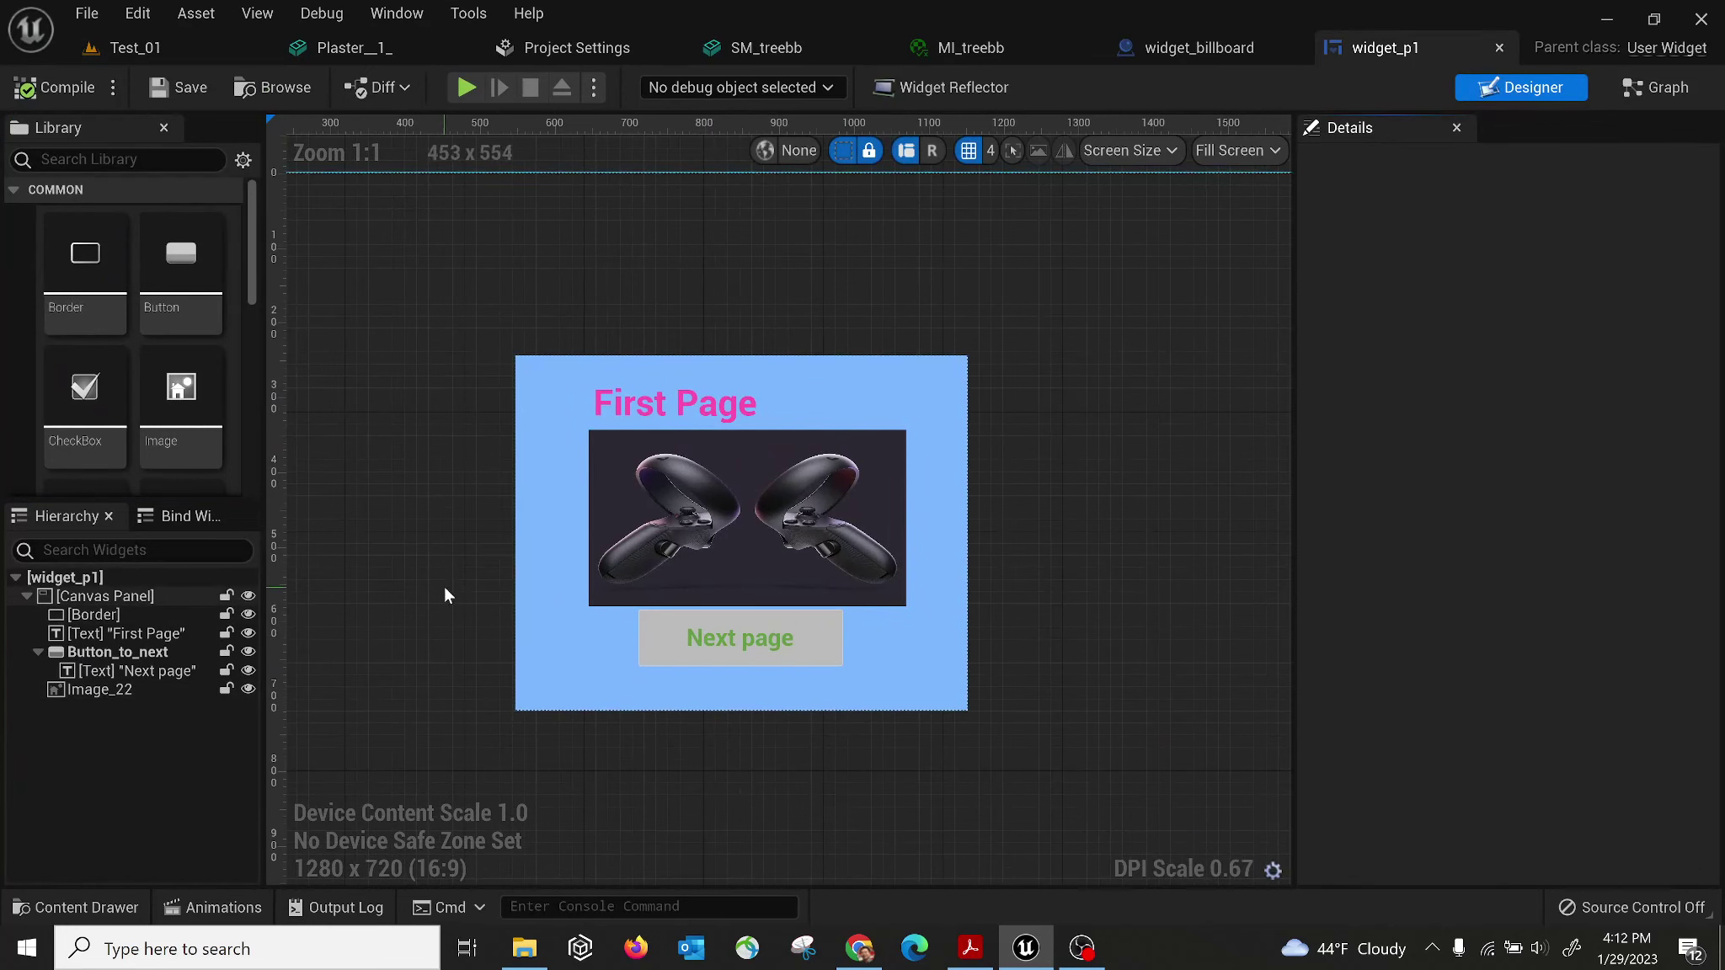
{"action": "left_click", "coordinate": [93, 596]}
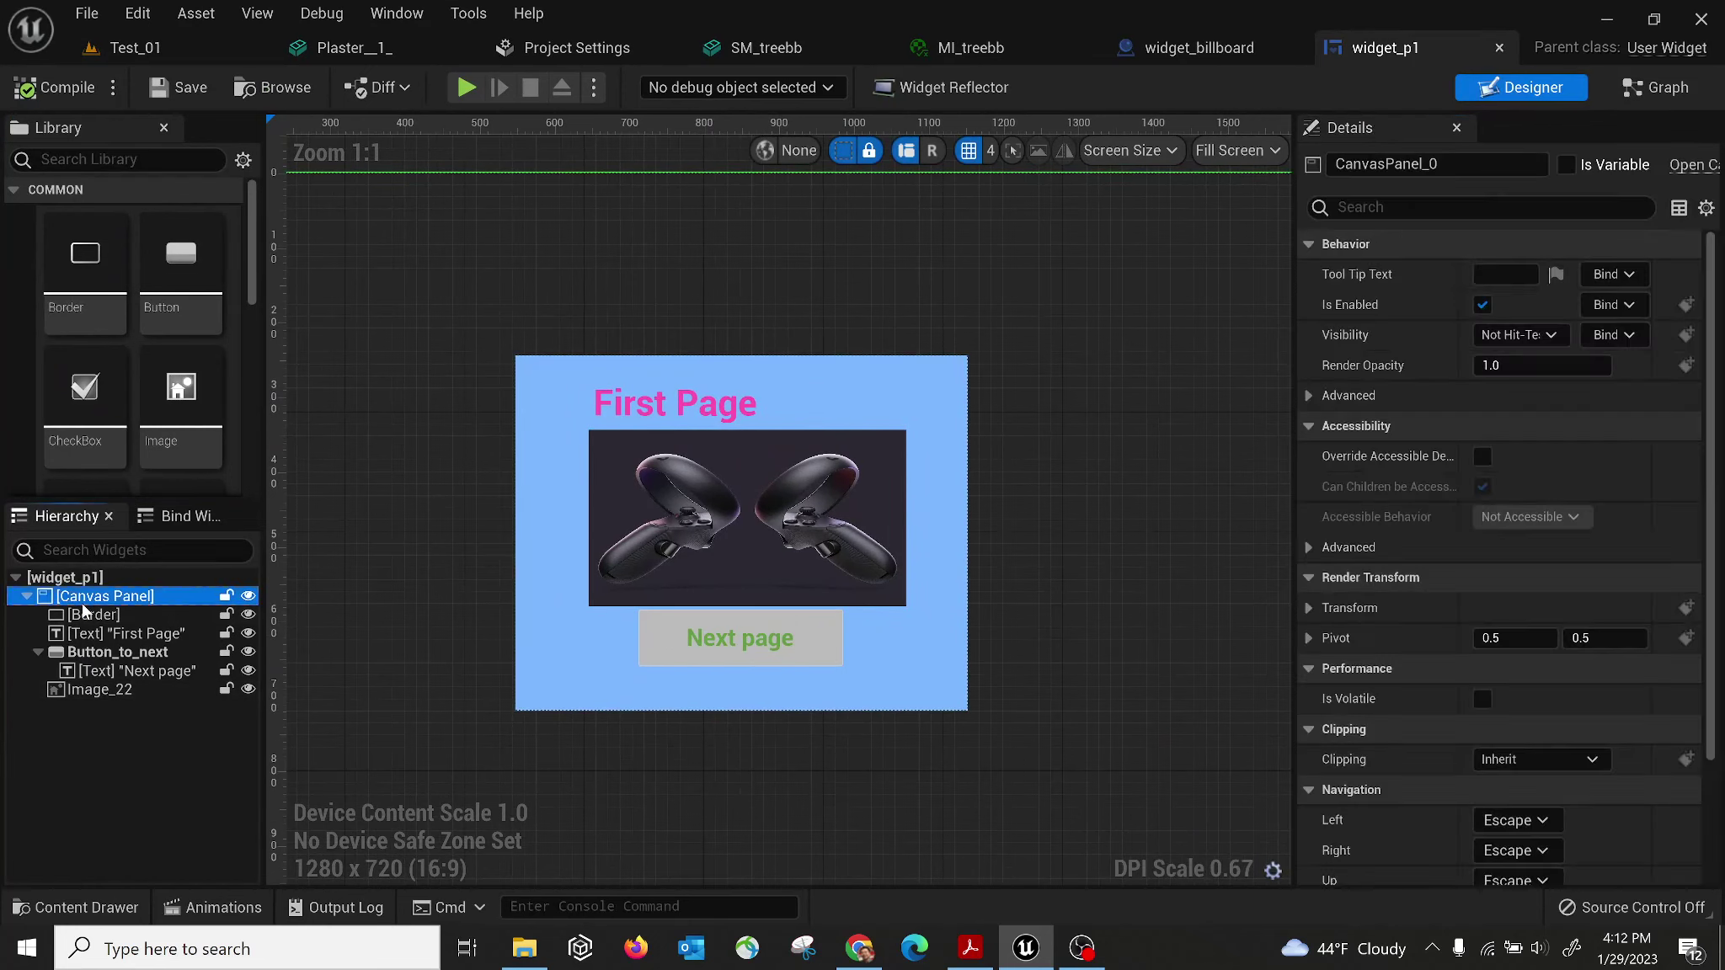
{"action": "left_click", "coordinate": [93, 615]}
{"action": "left_click", "coordinate": [135, 633]}
{"action": "left_click", "coordinate": [156, 652]}
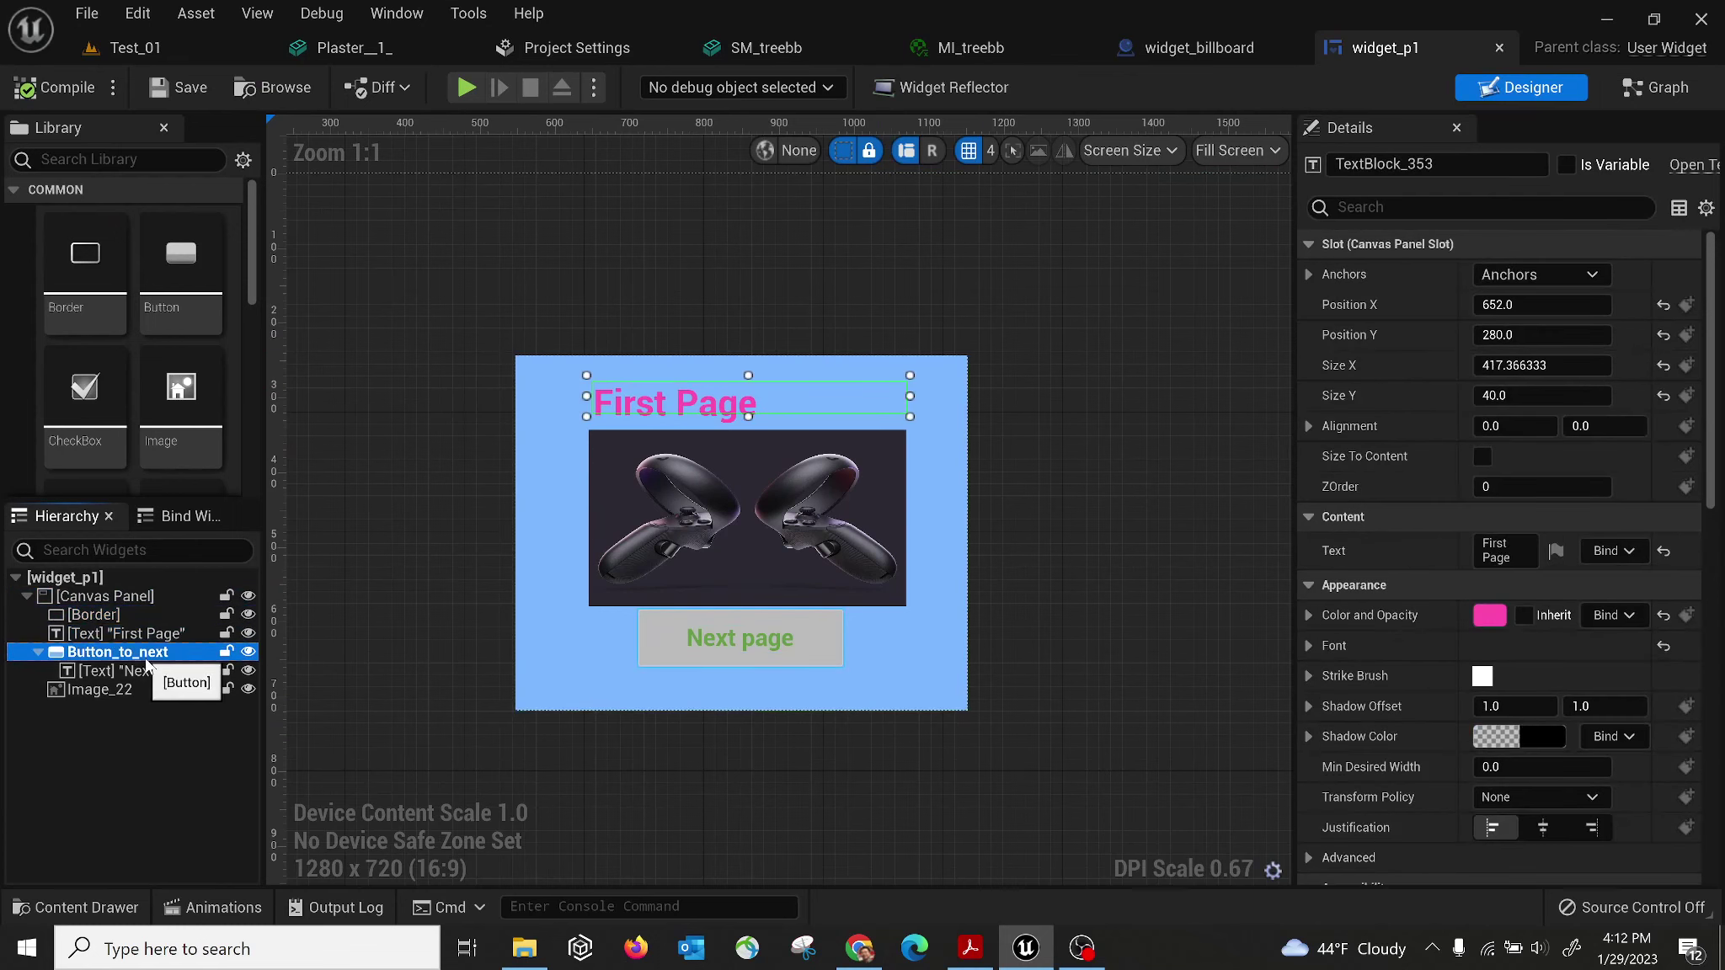
{"action": "left_click", "coordinate": [155, 672]}
{"action": "left_click", "coordinate": [130, 690]}
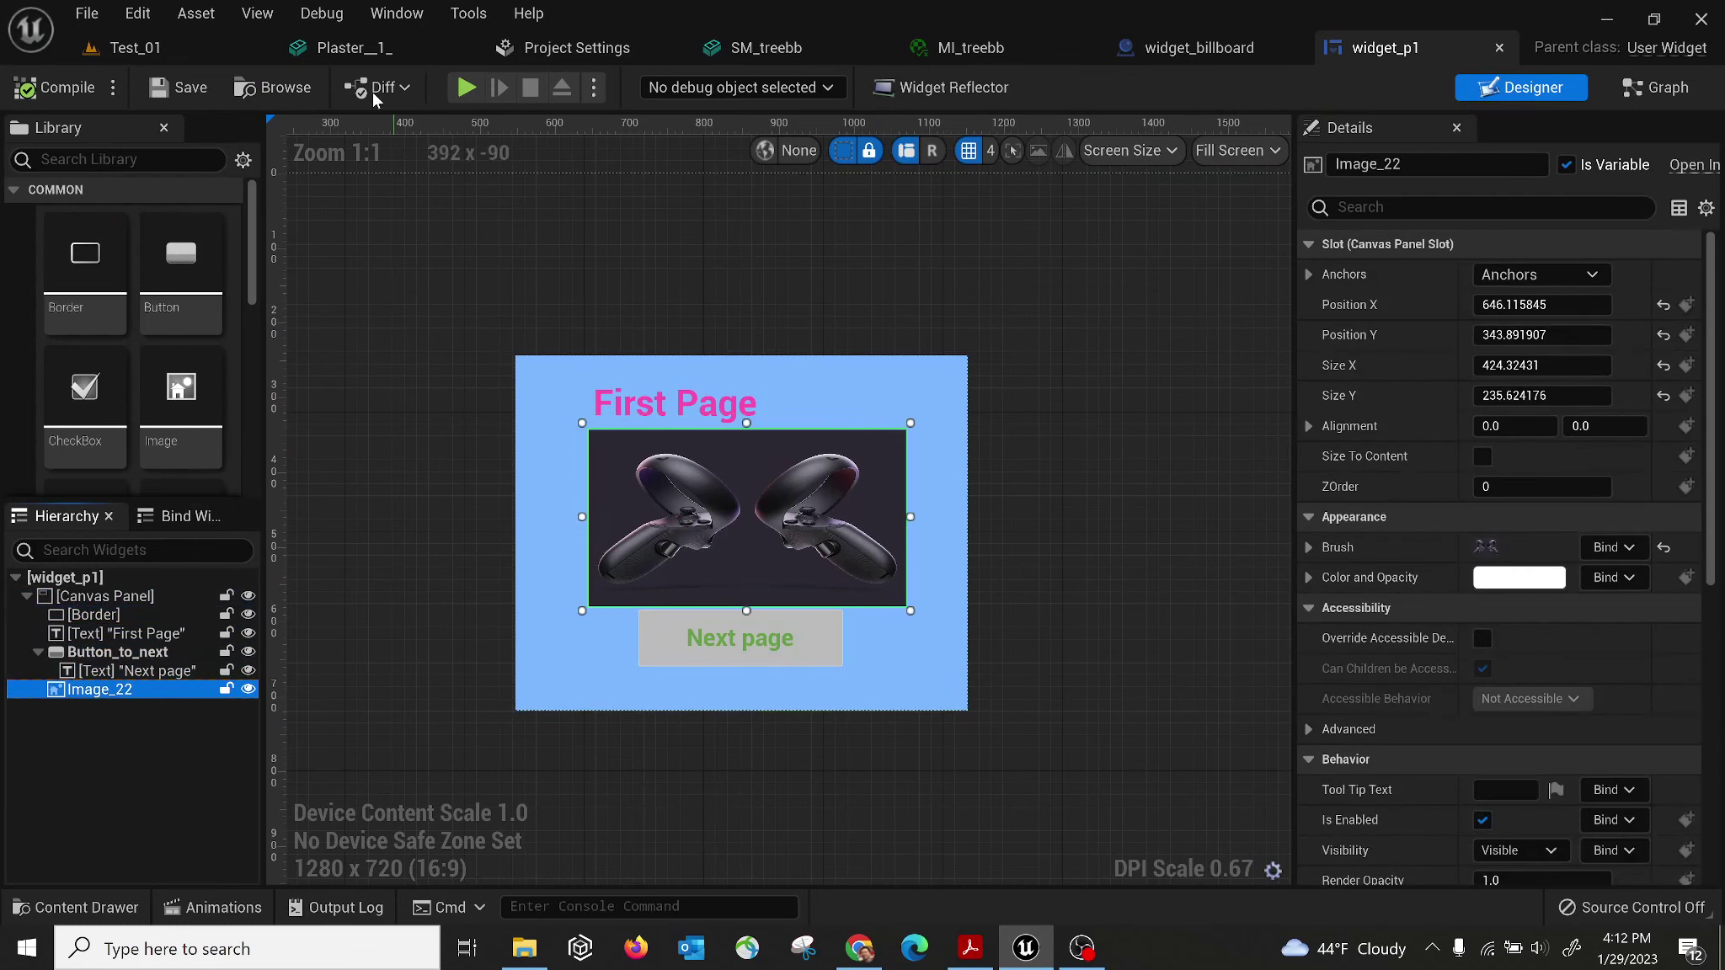
Open the widget_p2 blueprint from the 2D_Widget folder and inspect the Back and start buttons on the Second Page layout.
{"action": "left_click", "coordinate": [193, 48]}
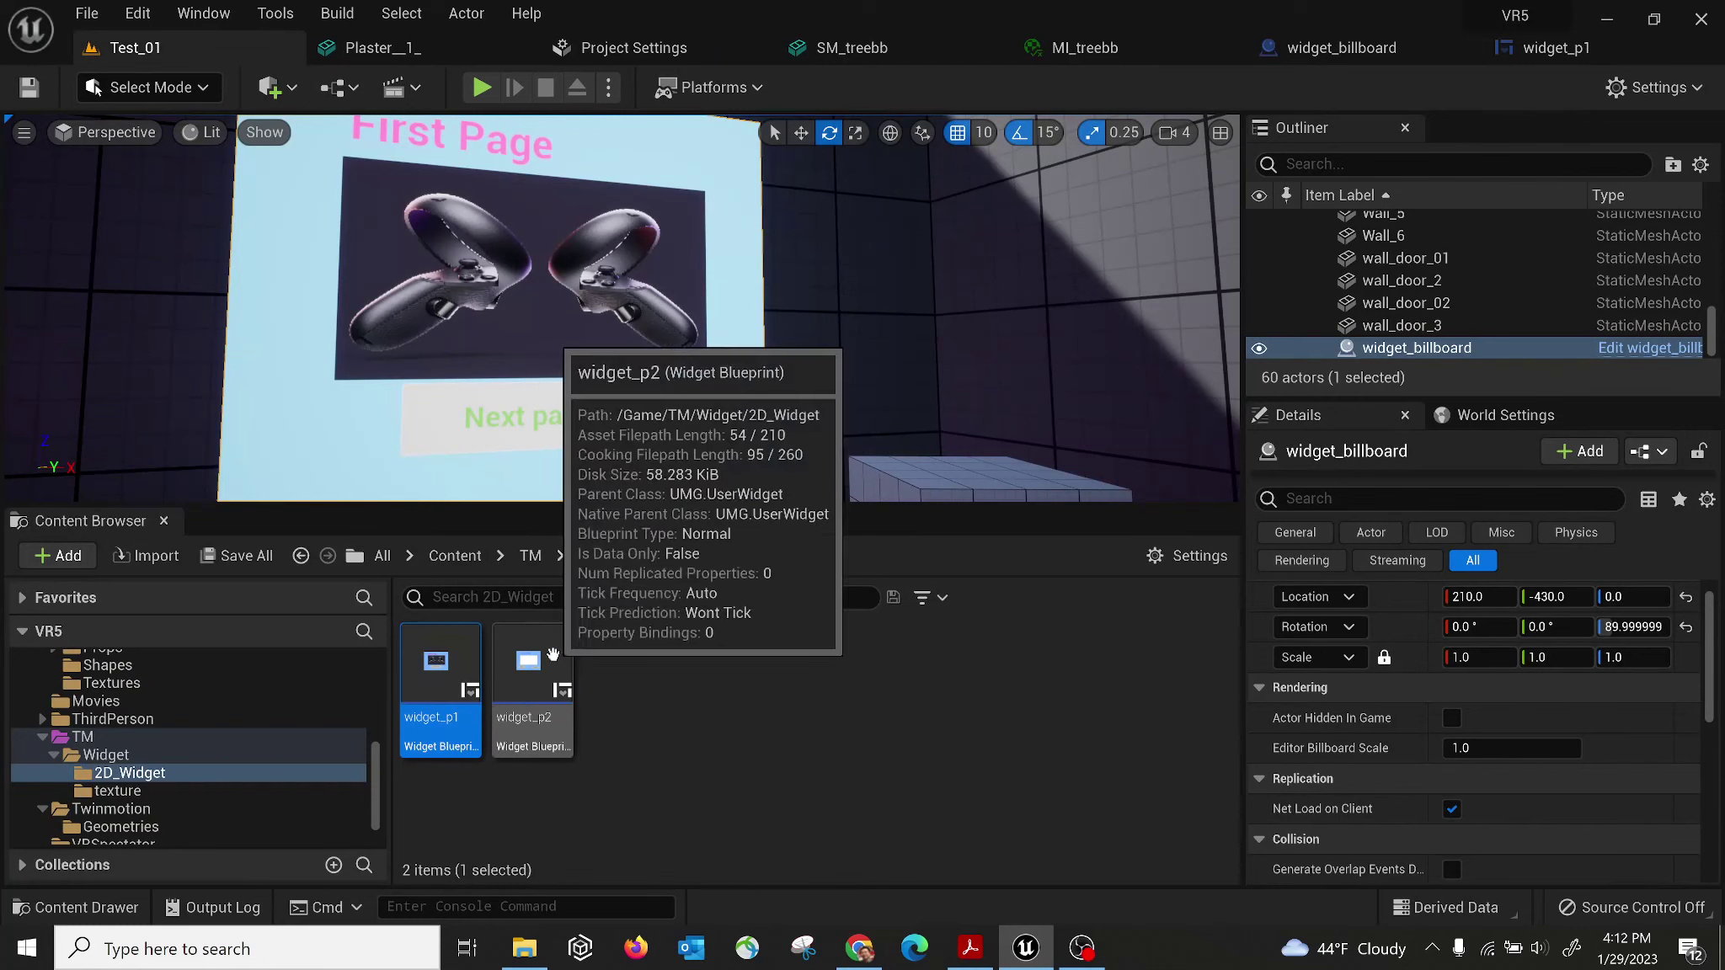
{"action": "double_click", "coordinate": [532, 669]}
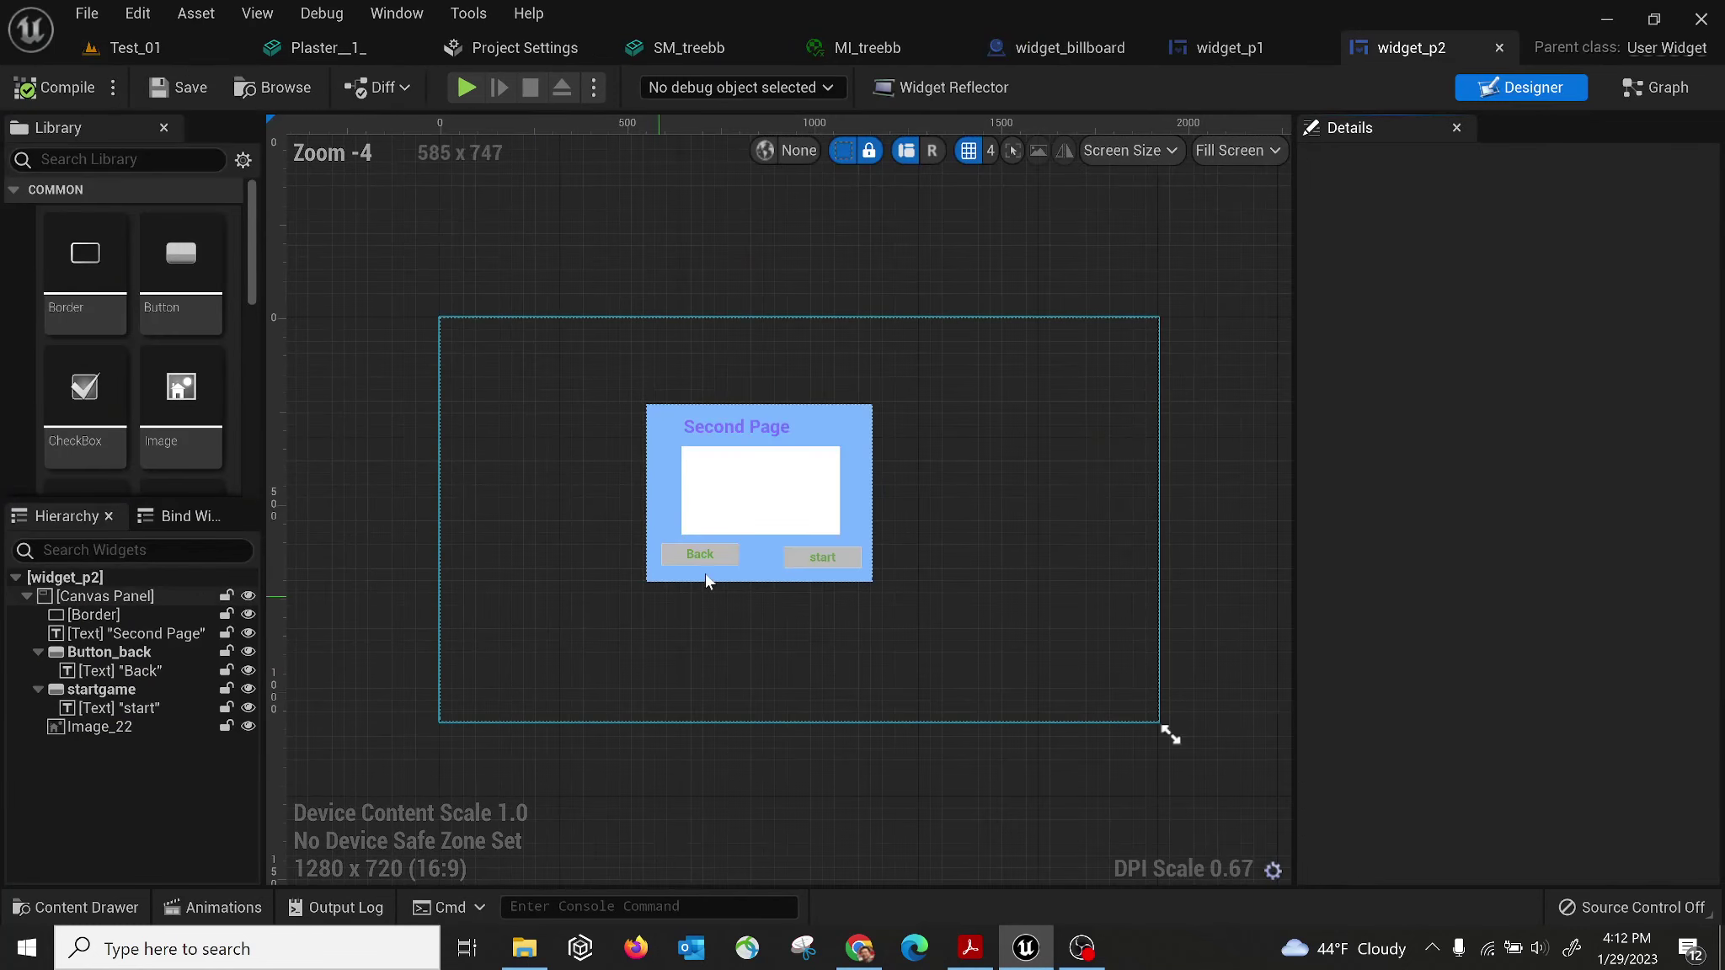
{"action": "scroll", "coordinate": [736, 552], "scroll_direction": "up", "scroll_amount": 5}
{"action": "right_click_drag", "start_coordinate": [402, 314], "coordinate": [430, 379]}
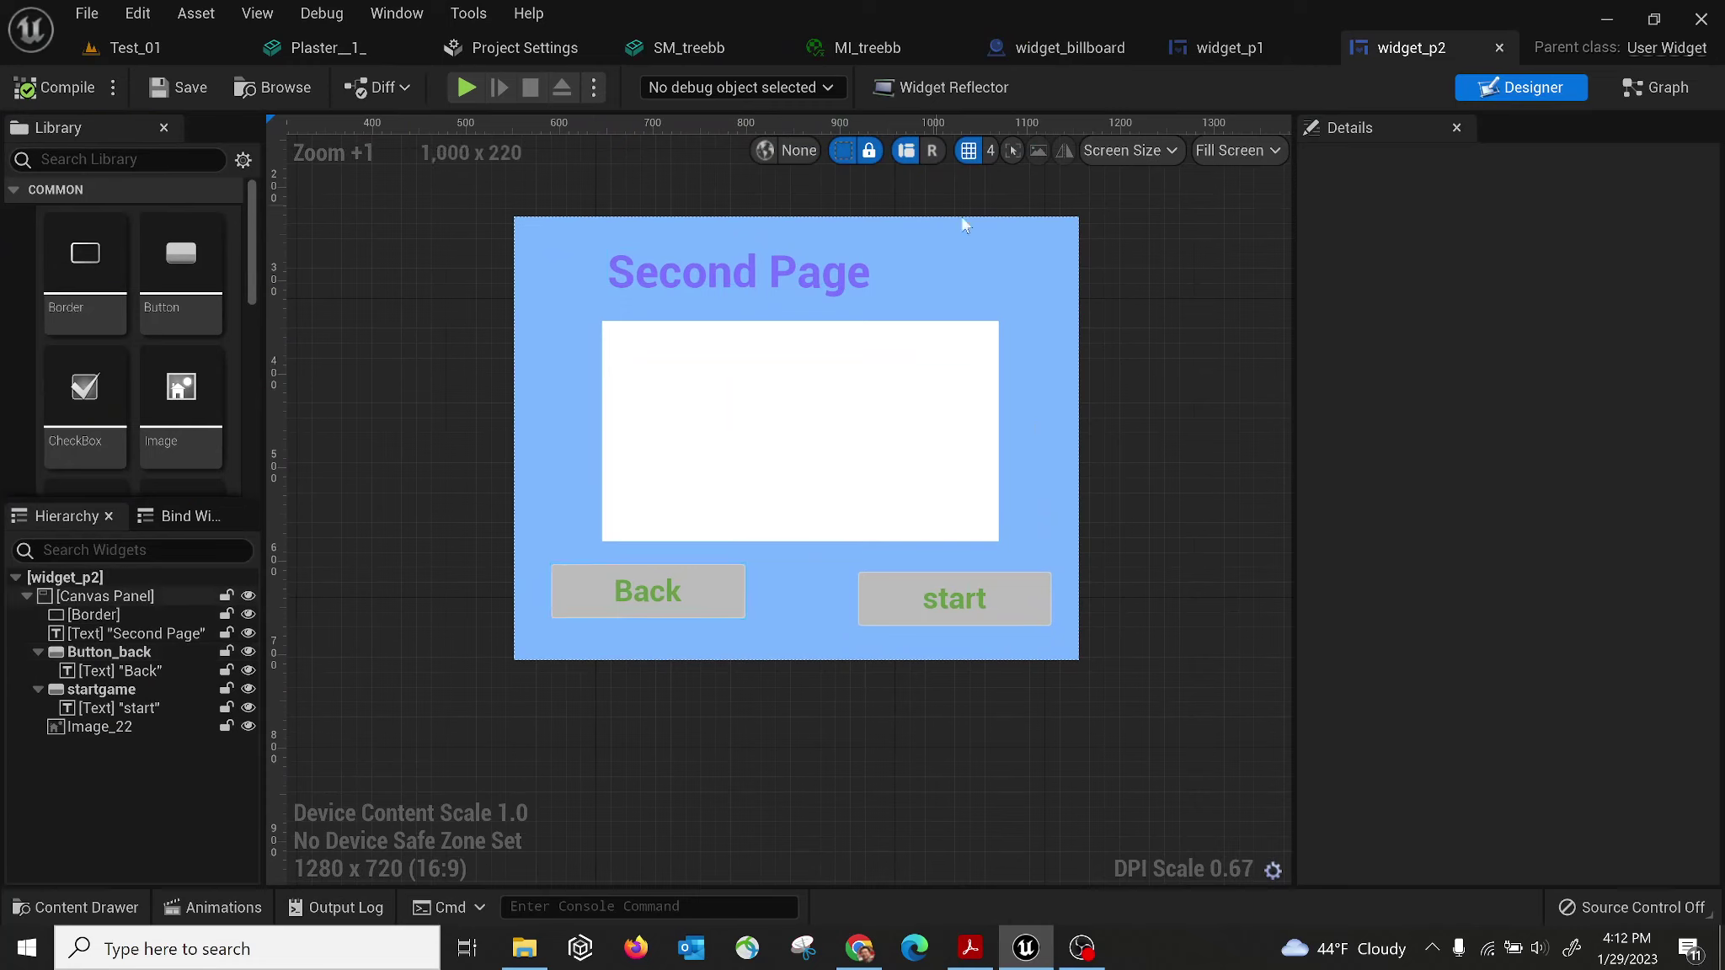
{"action": "left_click", "coordinate": [889, 599]}
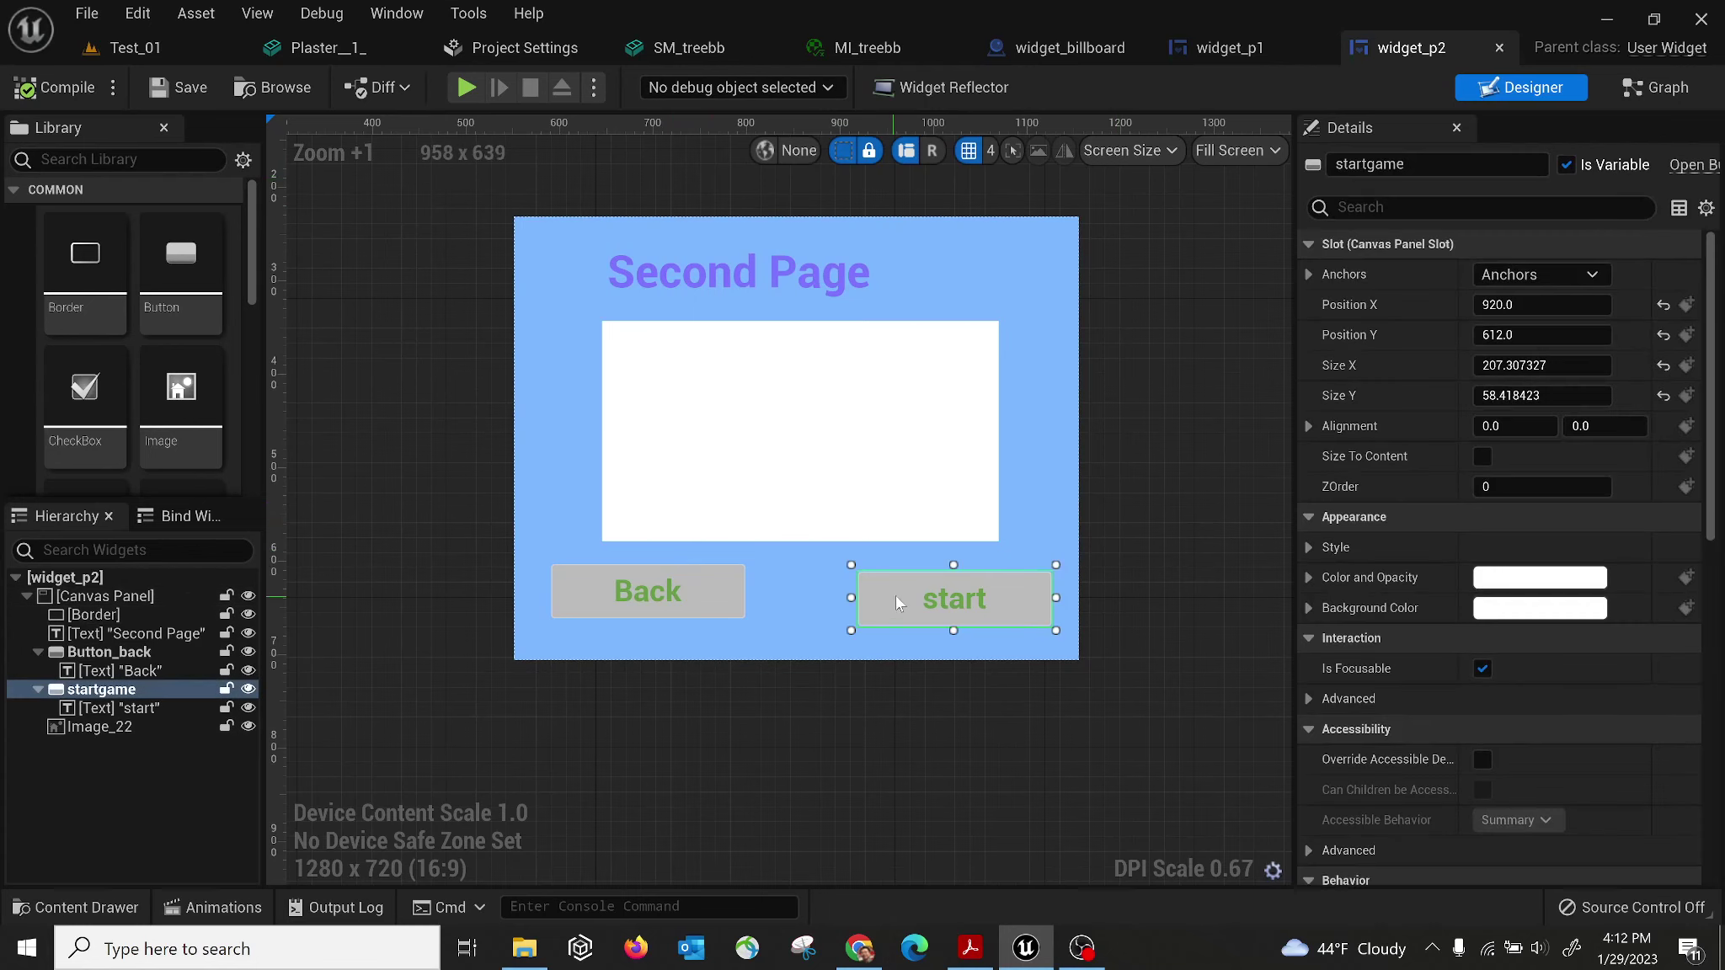
{"action": "left_click", "coordinate": [595, 579]}
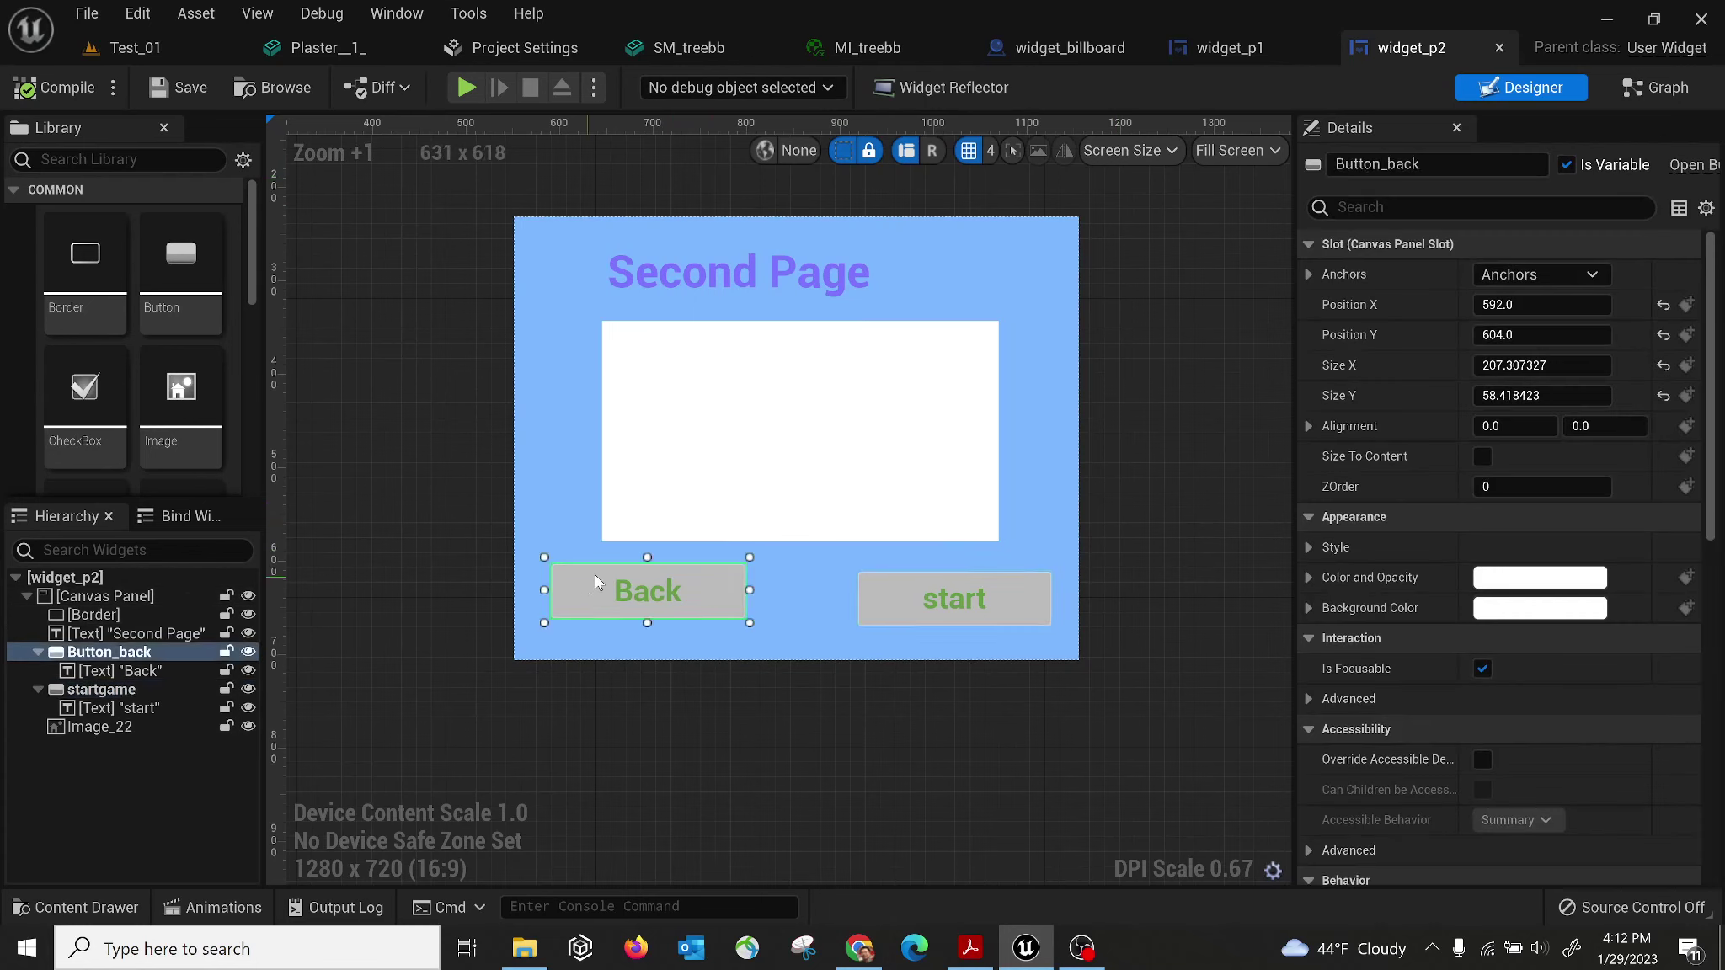
{"action": "left_click", "coordinate": [899, 601]}
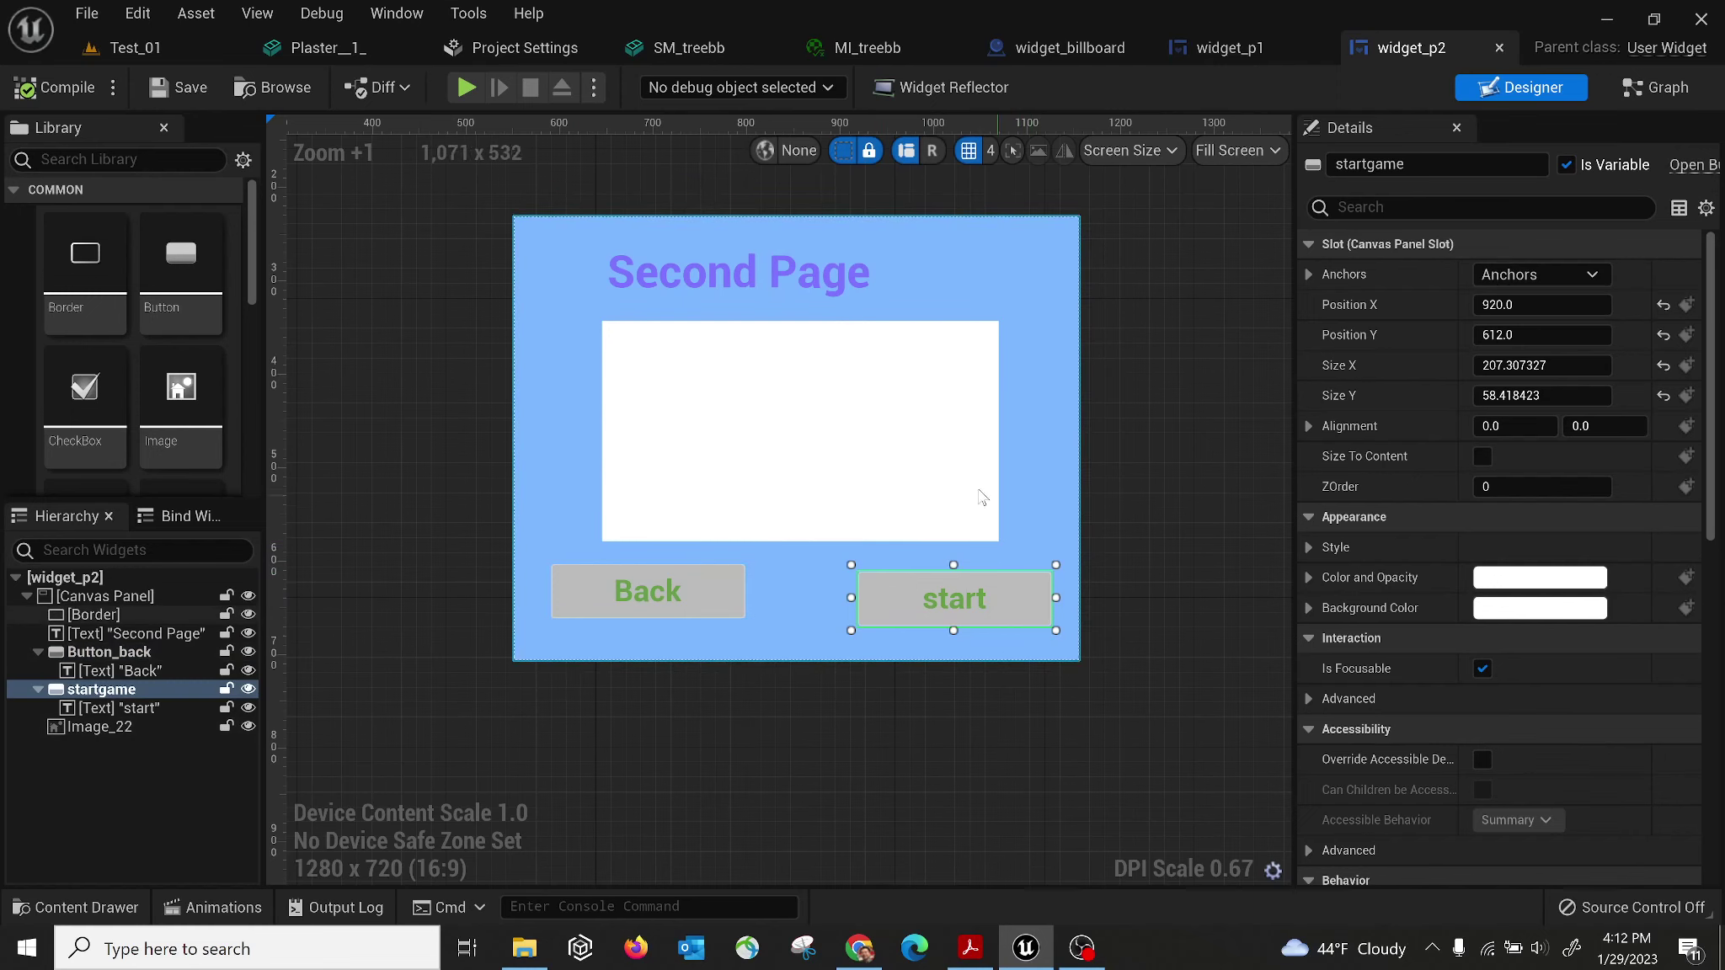
Review the available events of widget_p1's Next page button and show the widget's event graph.
{"action": "left_click", "coordinate": [1231, 49]}
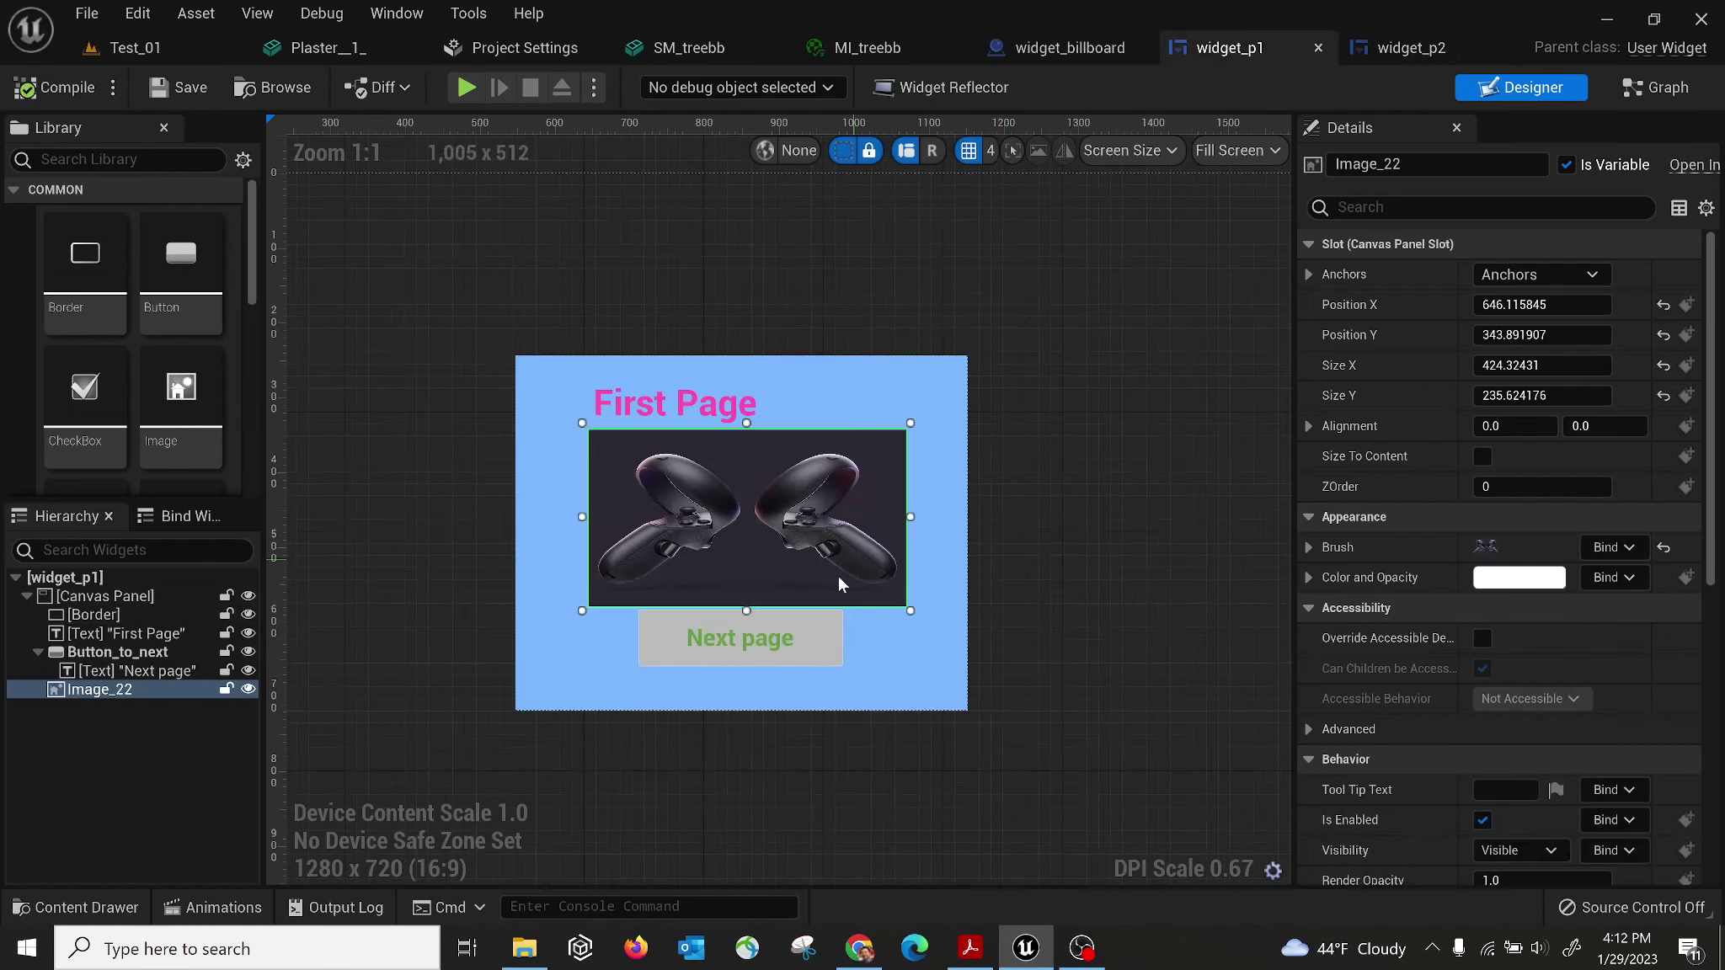
{"action": "left_click", "coordinate": [732, 643]}
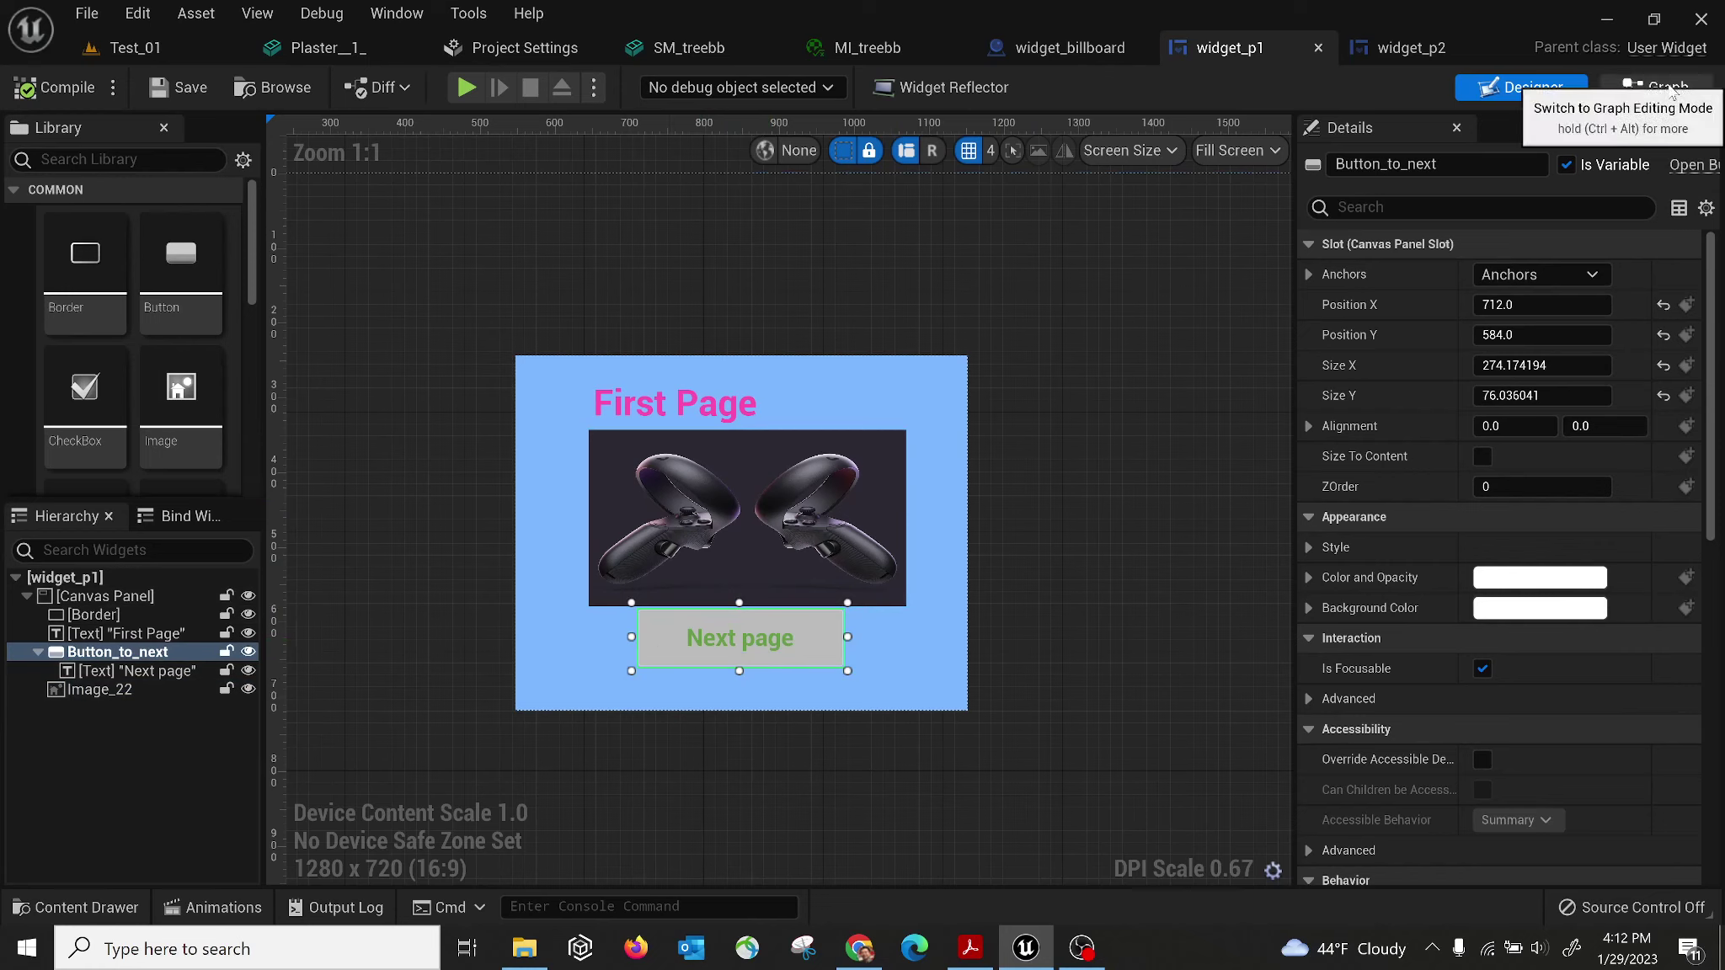
{"action": "left_click_drag", "start_coordinate": [1712, 244], "coordinate": [1695, 625]}
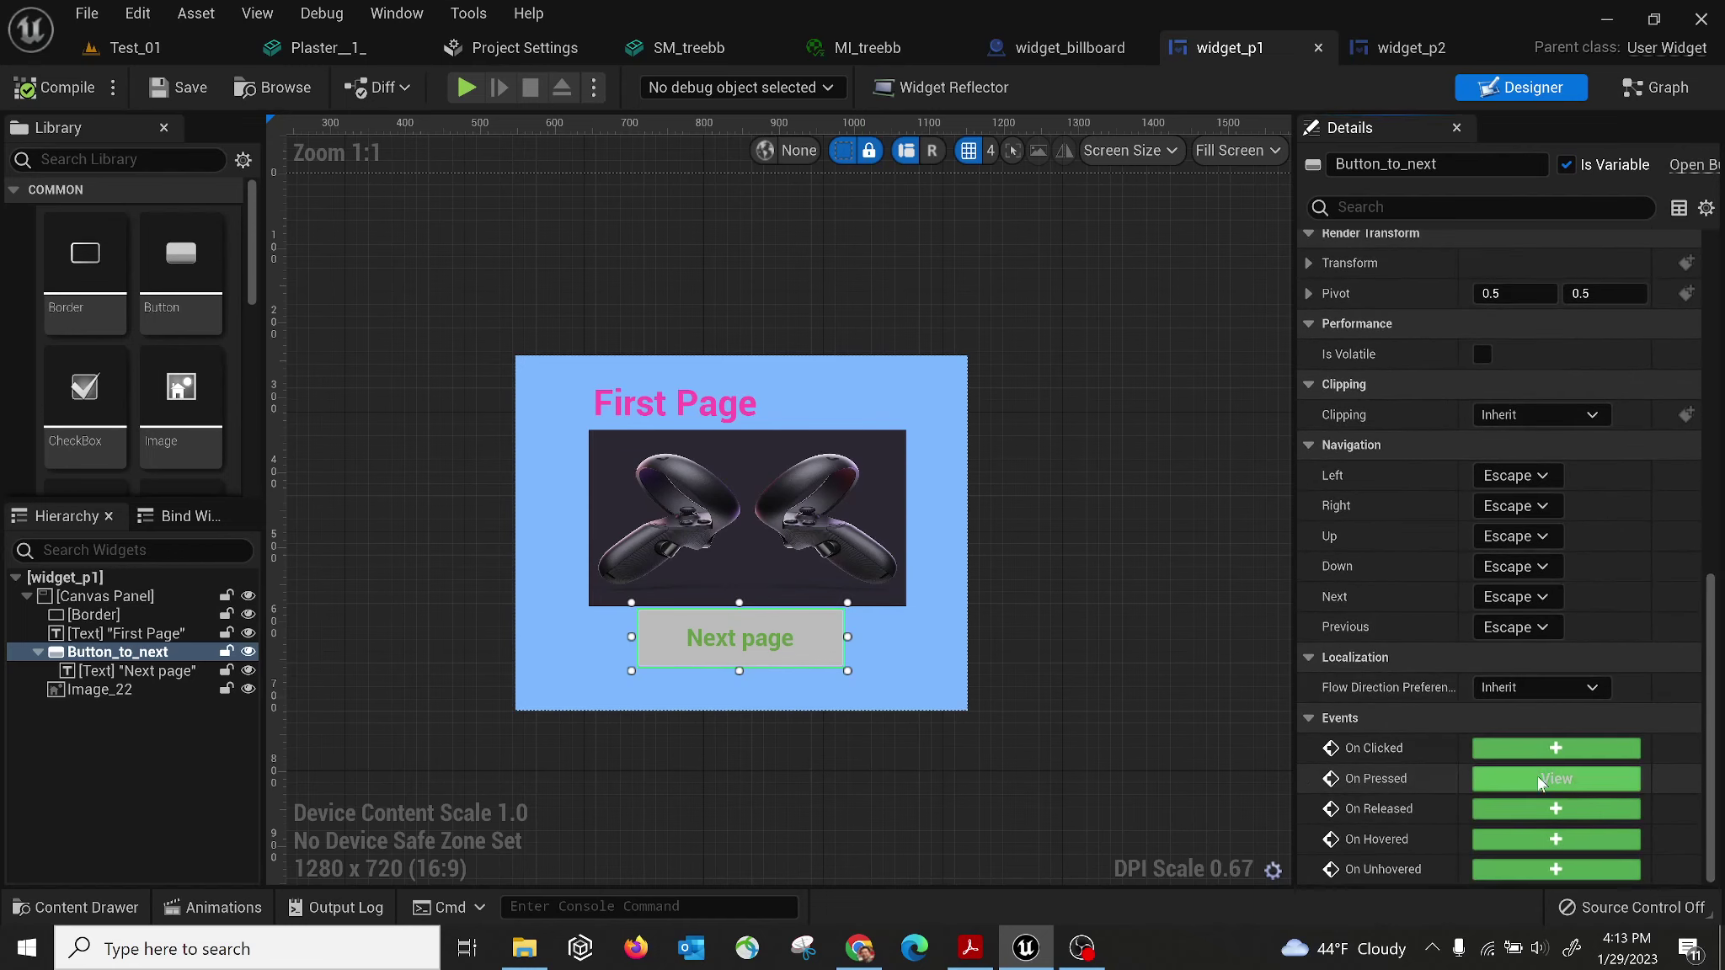
{"action": "left_click", "coordinate": [1653, 87]}
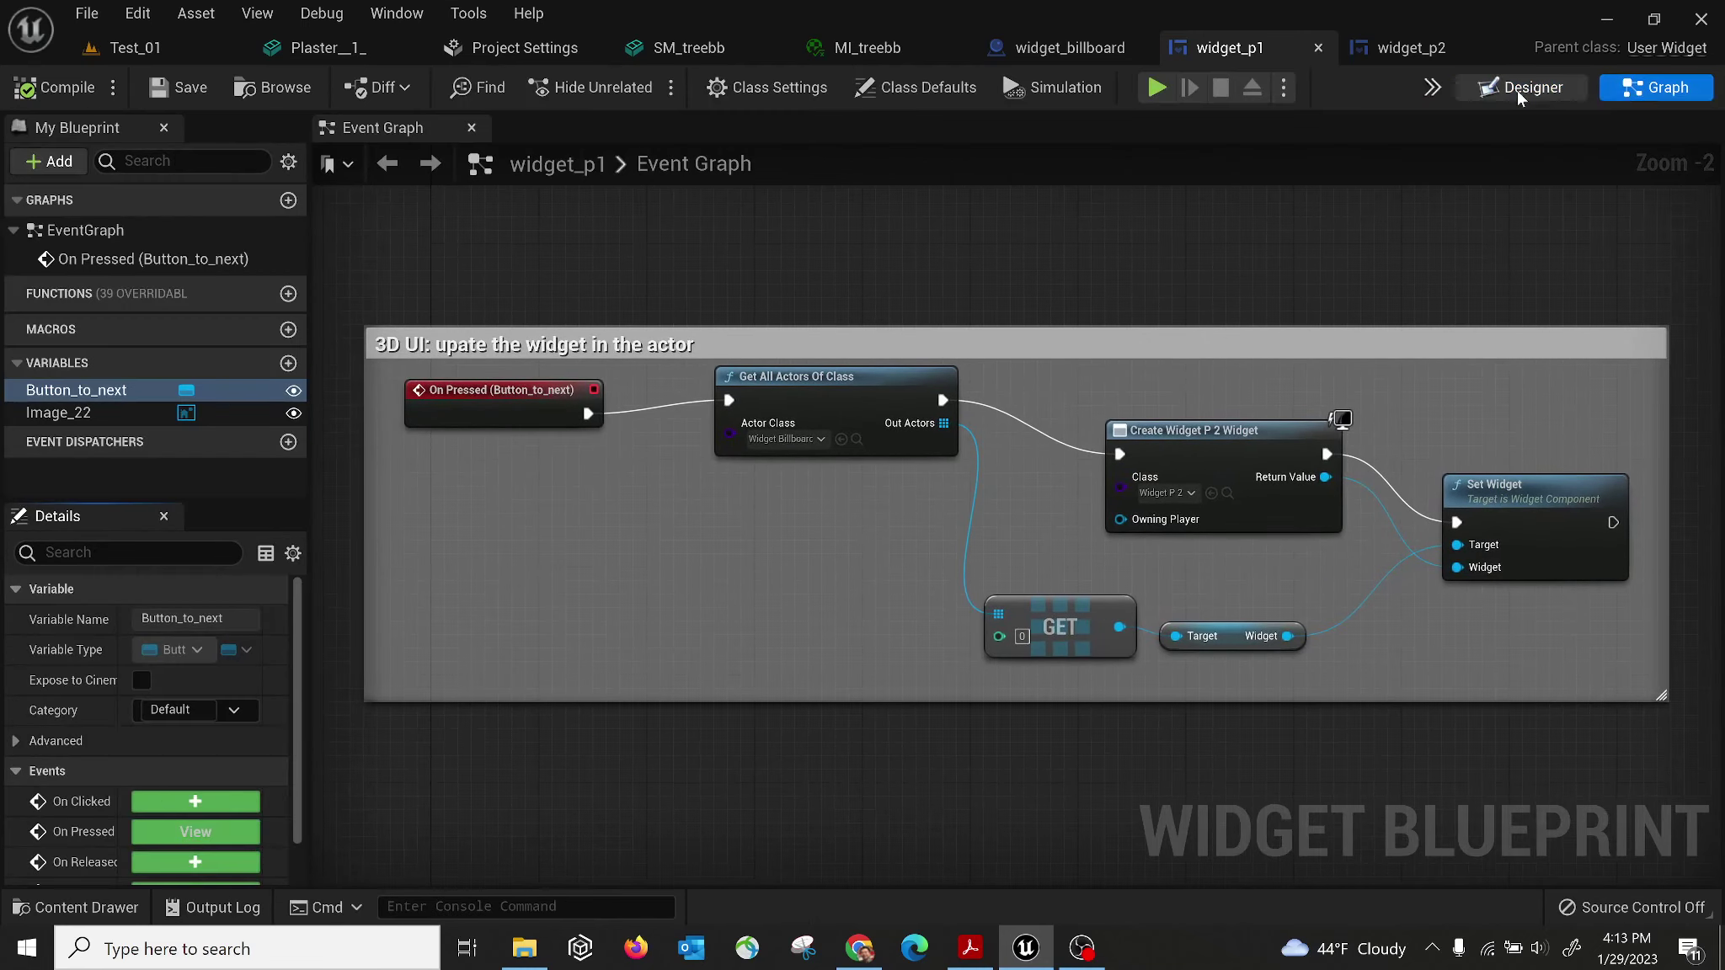
View the On Pressed event of Button_to_next from widget_p1's layout and examine its node chain, including Get All Actors Of Class.
{"action": "left_click", "coordinate": [1518, 89]}
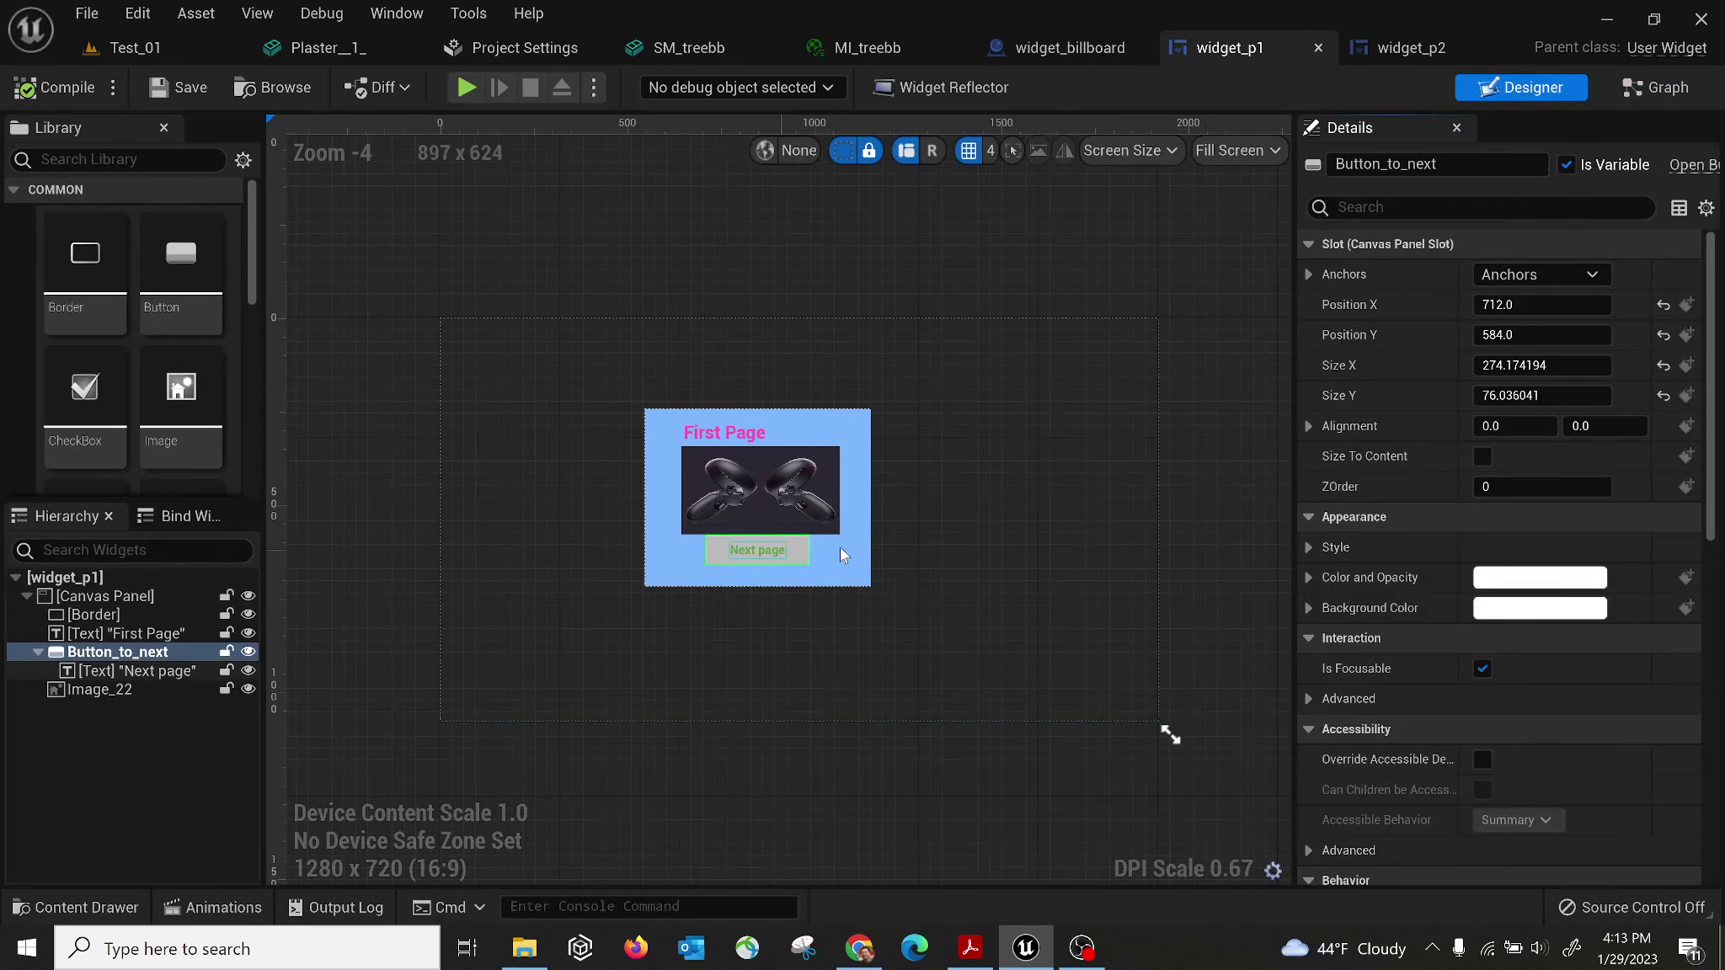
{"action": "left_click", "coordinate": [804, 548]}
{"action": "scroll", "coordinate": [1560, 713], "scroll_direction": "down", "scroll_amount": 2}
{"action": "scroll", "coordinate": [1561, 713], "scroll_direction": "down", "scroll_amount": 20}
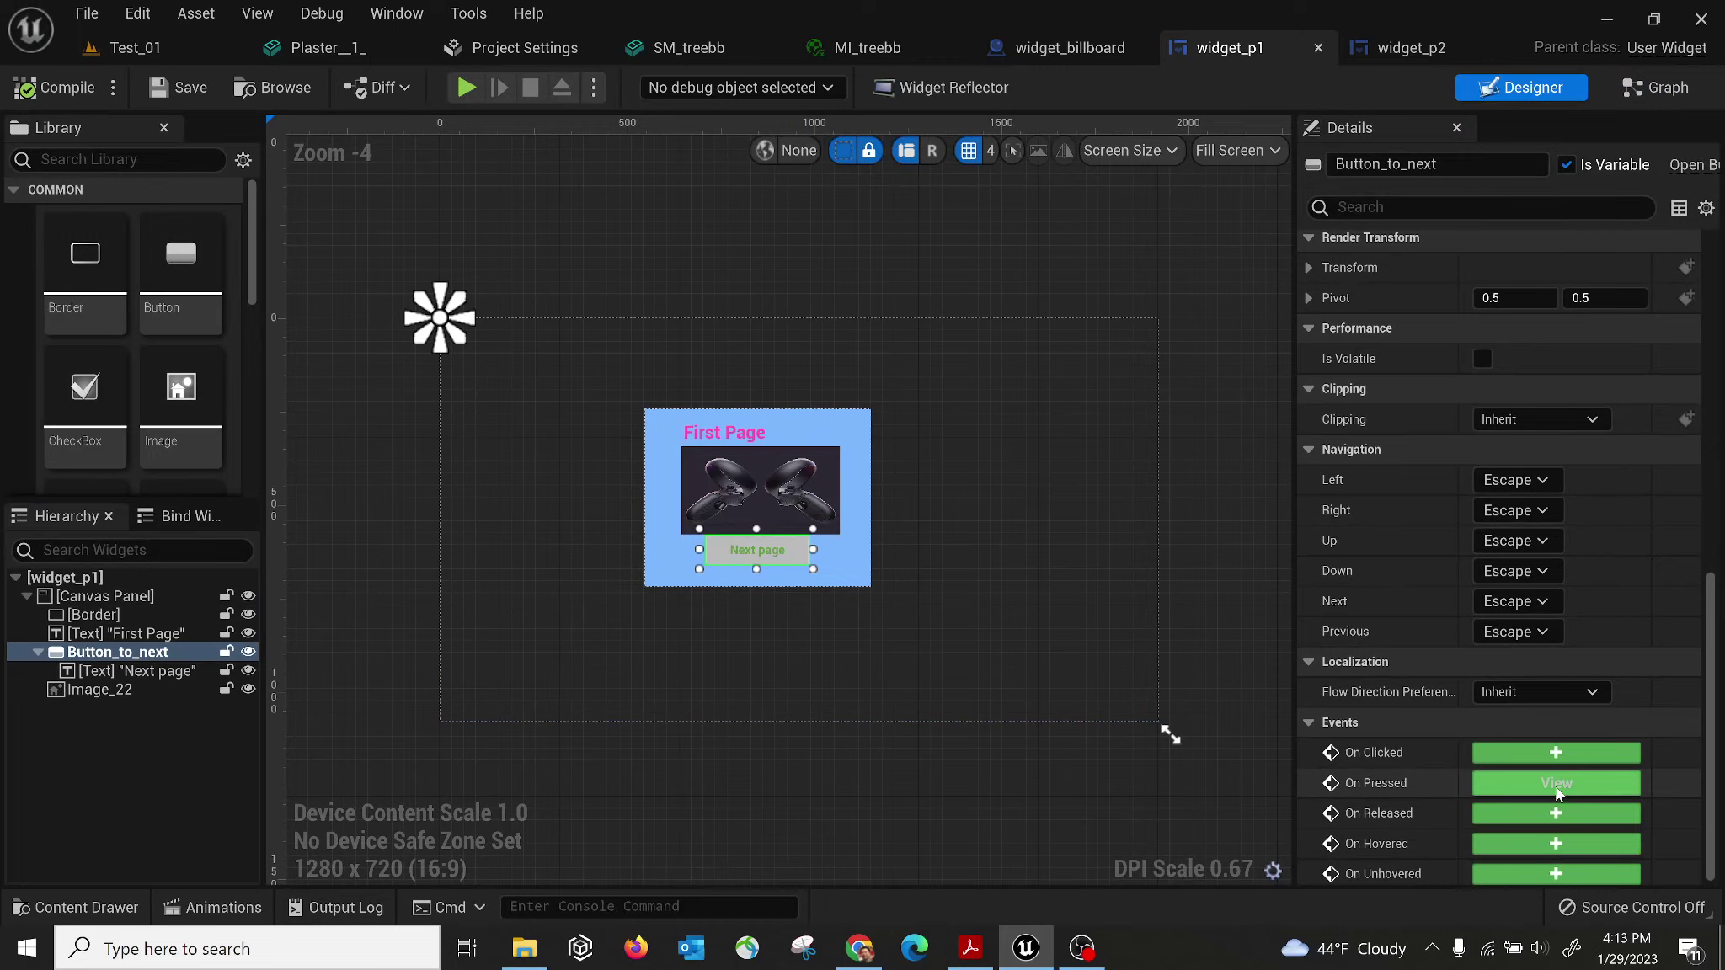
{"action": "left_click", "coordinate": [1585, 788]}
{"action": "right_click_drag", "start_coordinate": [1071, 320], "coordinate": [537, 204]}
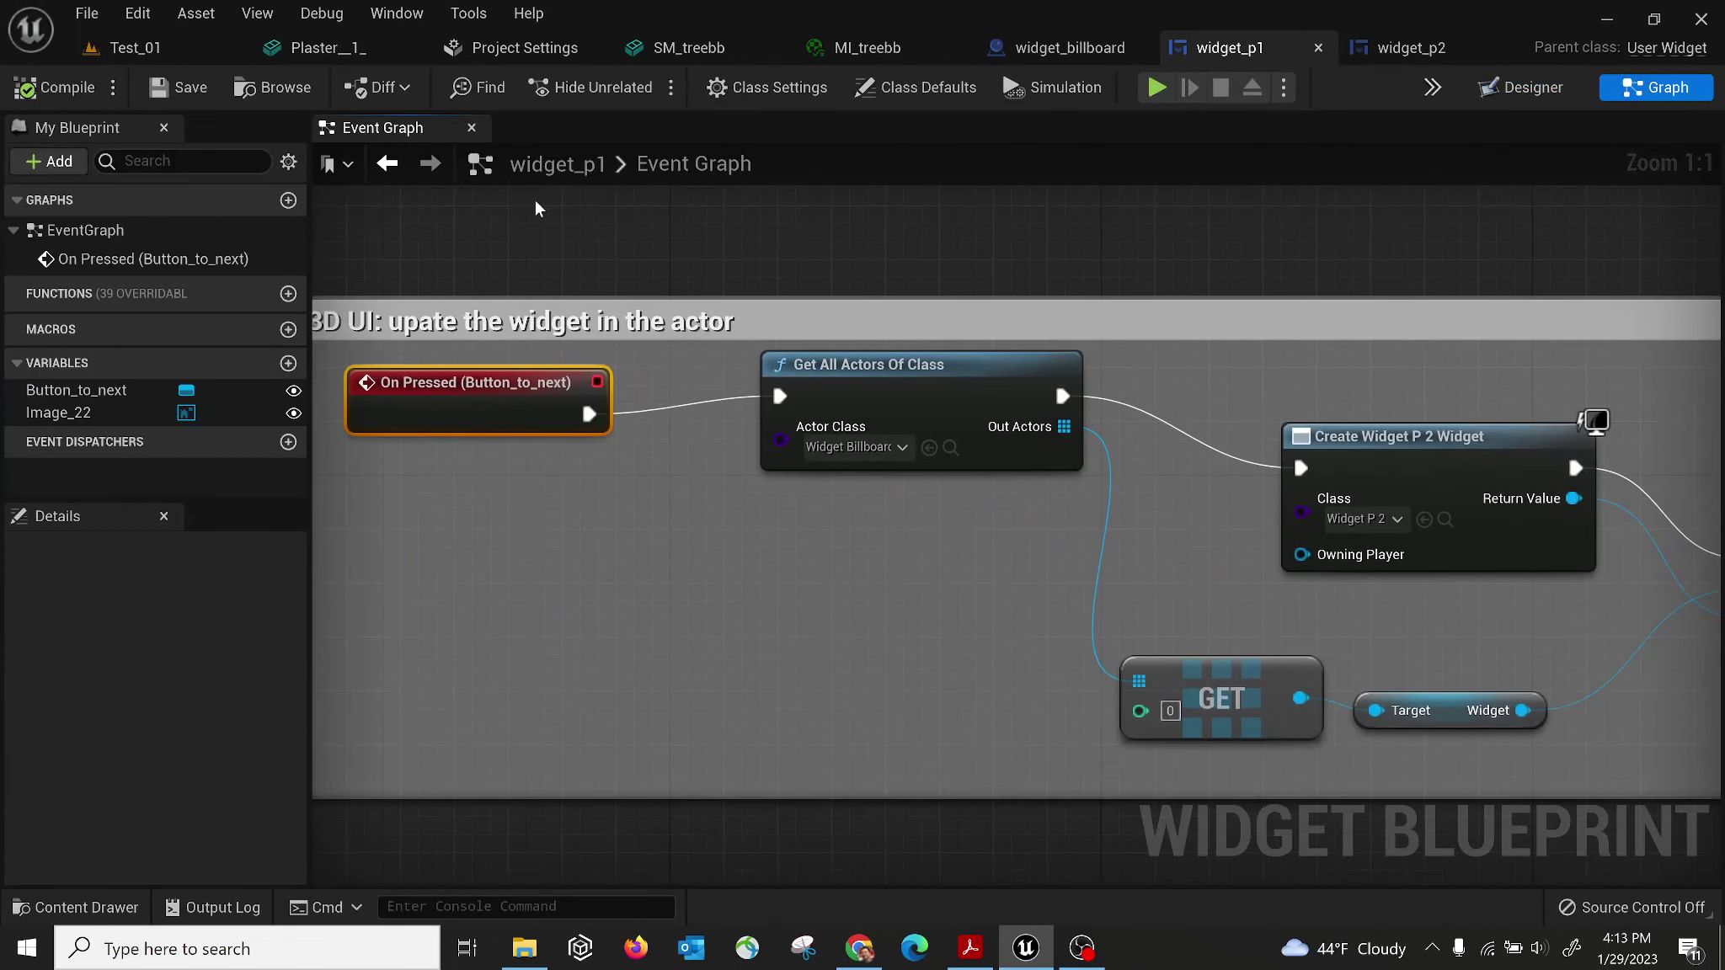
{"action": "right_click_drag", "start_coordinate": [546, 453], "coordinate": [680, 467]}
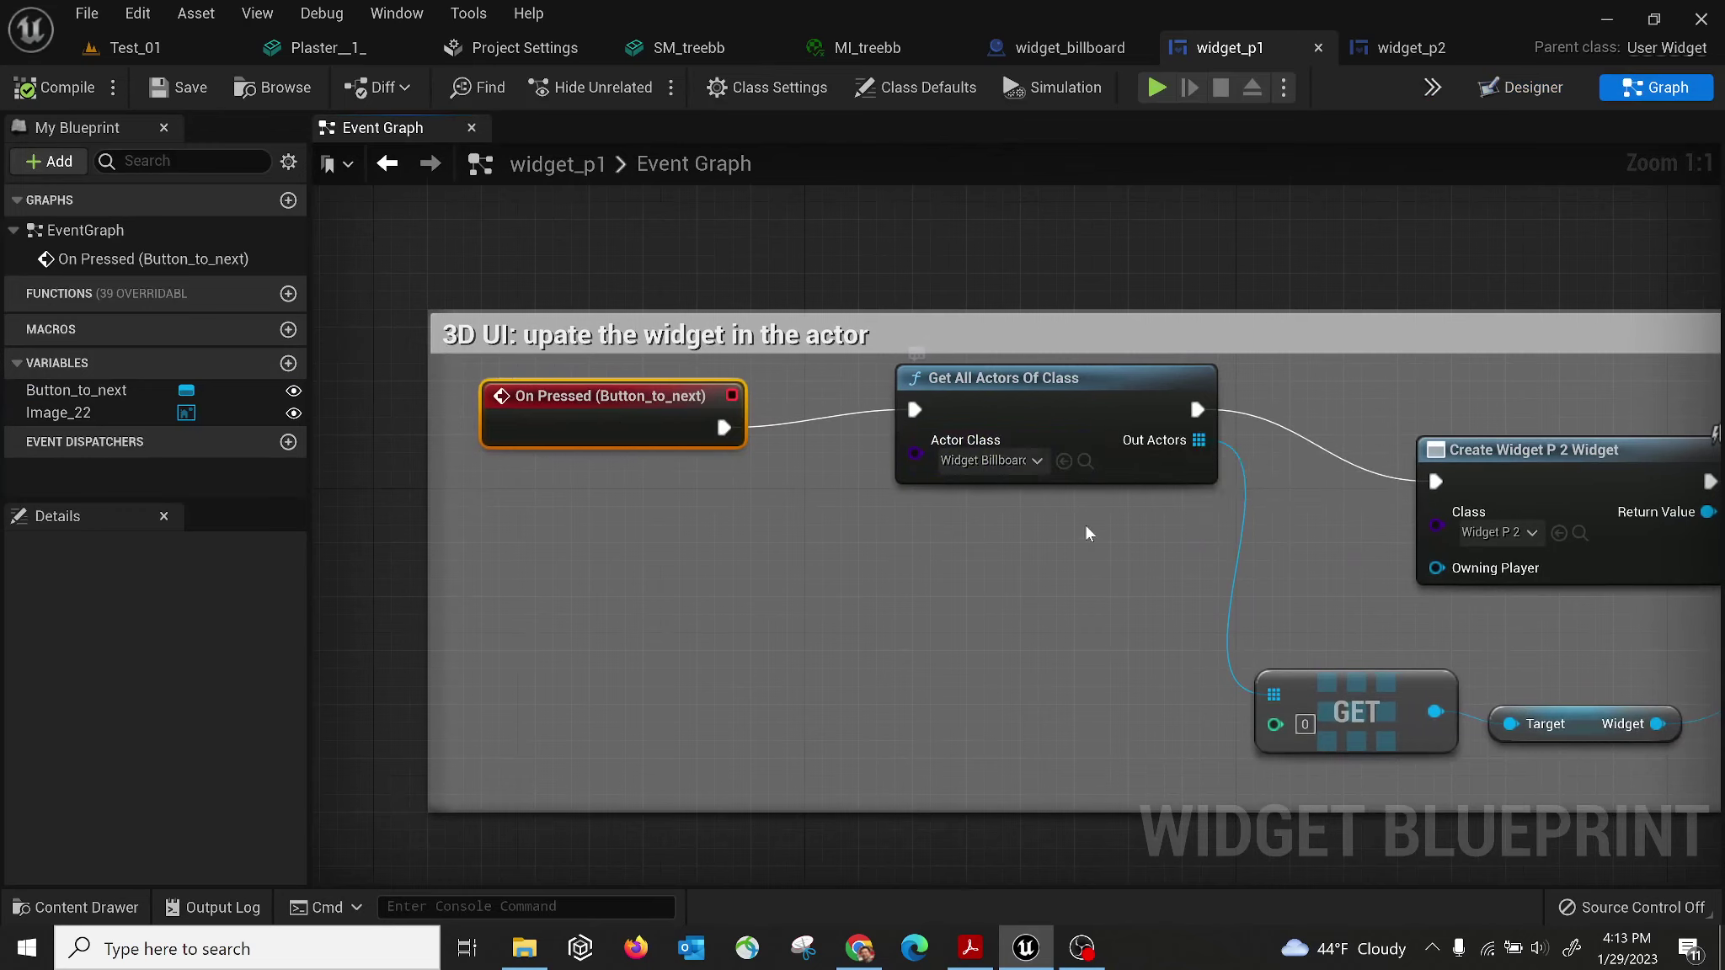
{"action": "right_click_drag", "start_coordinate": [1083, 528], "coordinate": [797, 500]}
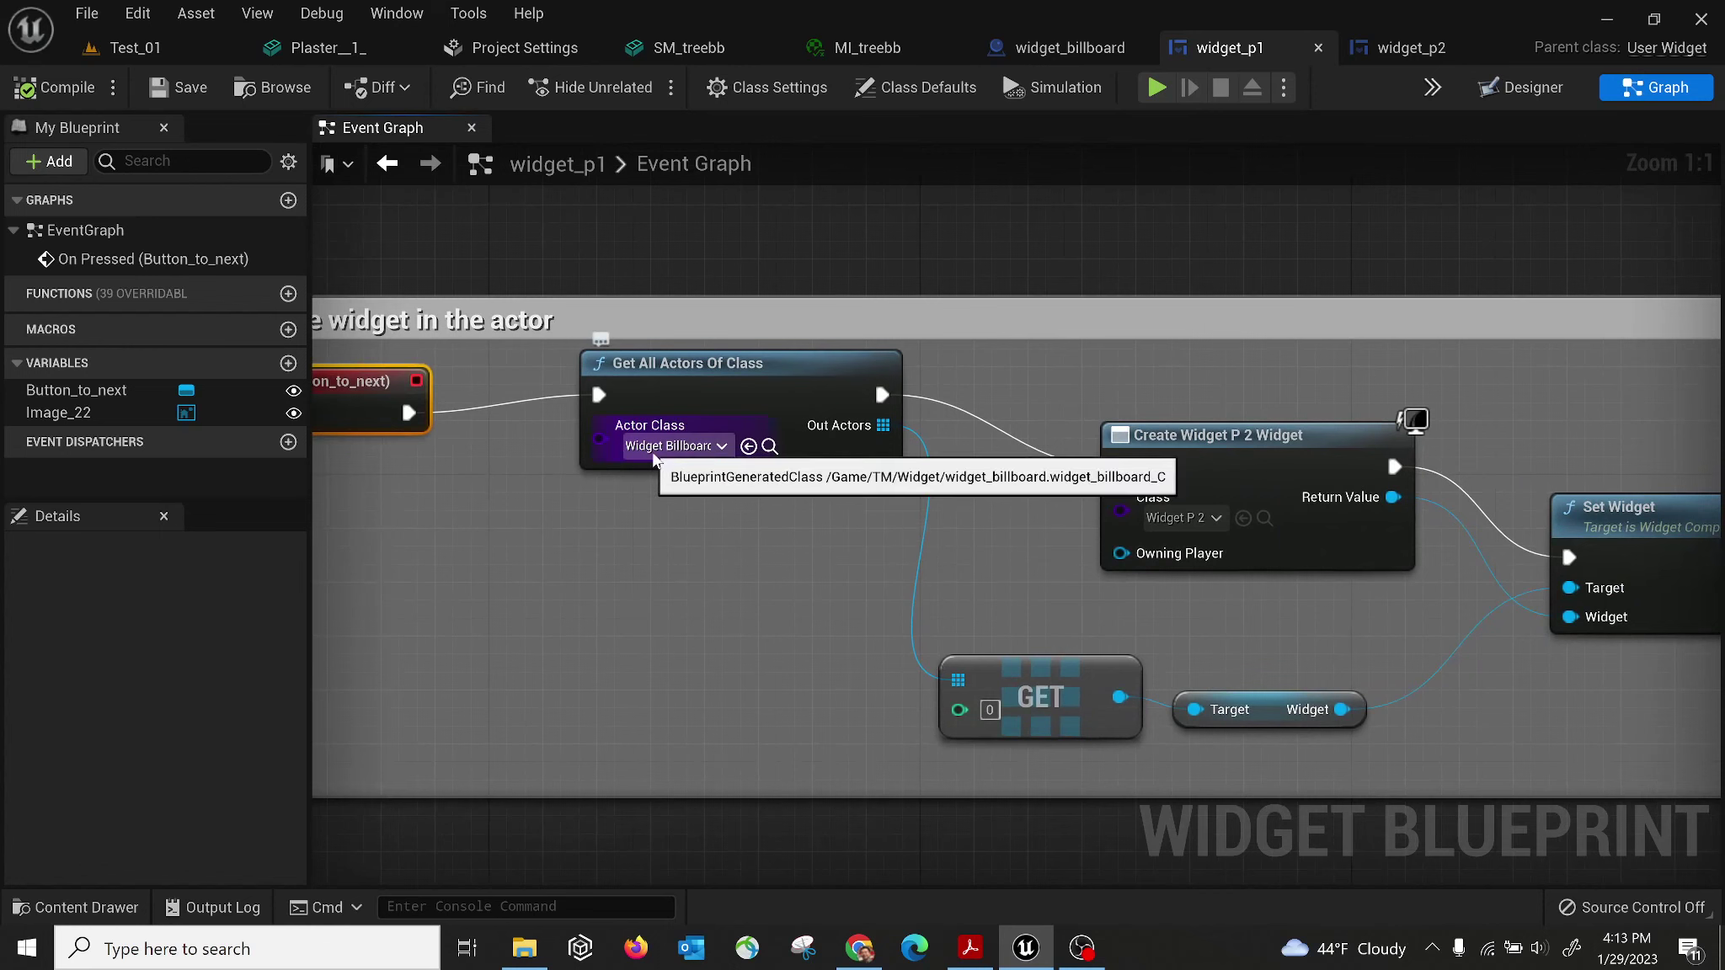
Check the widget_billboard actor's details in the Test_01 level, then return to widget_p1's event graph.
{"action": "left_click", "coordinate": [145, 47]}
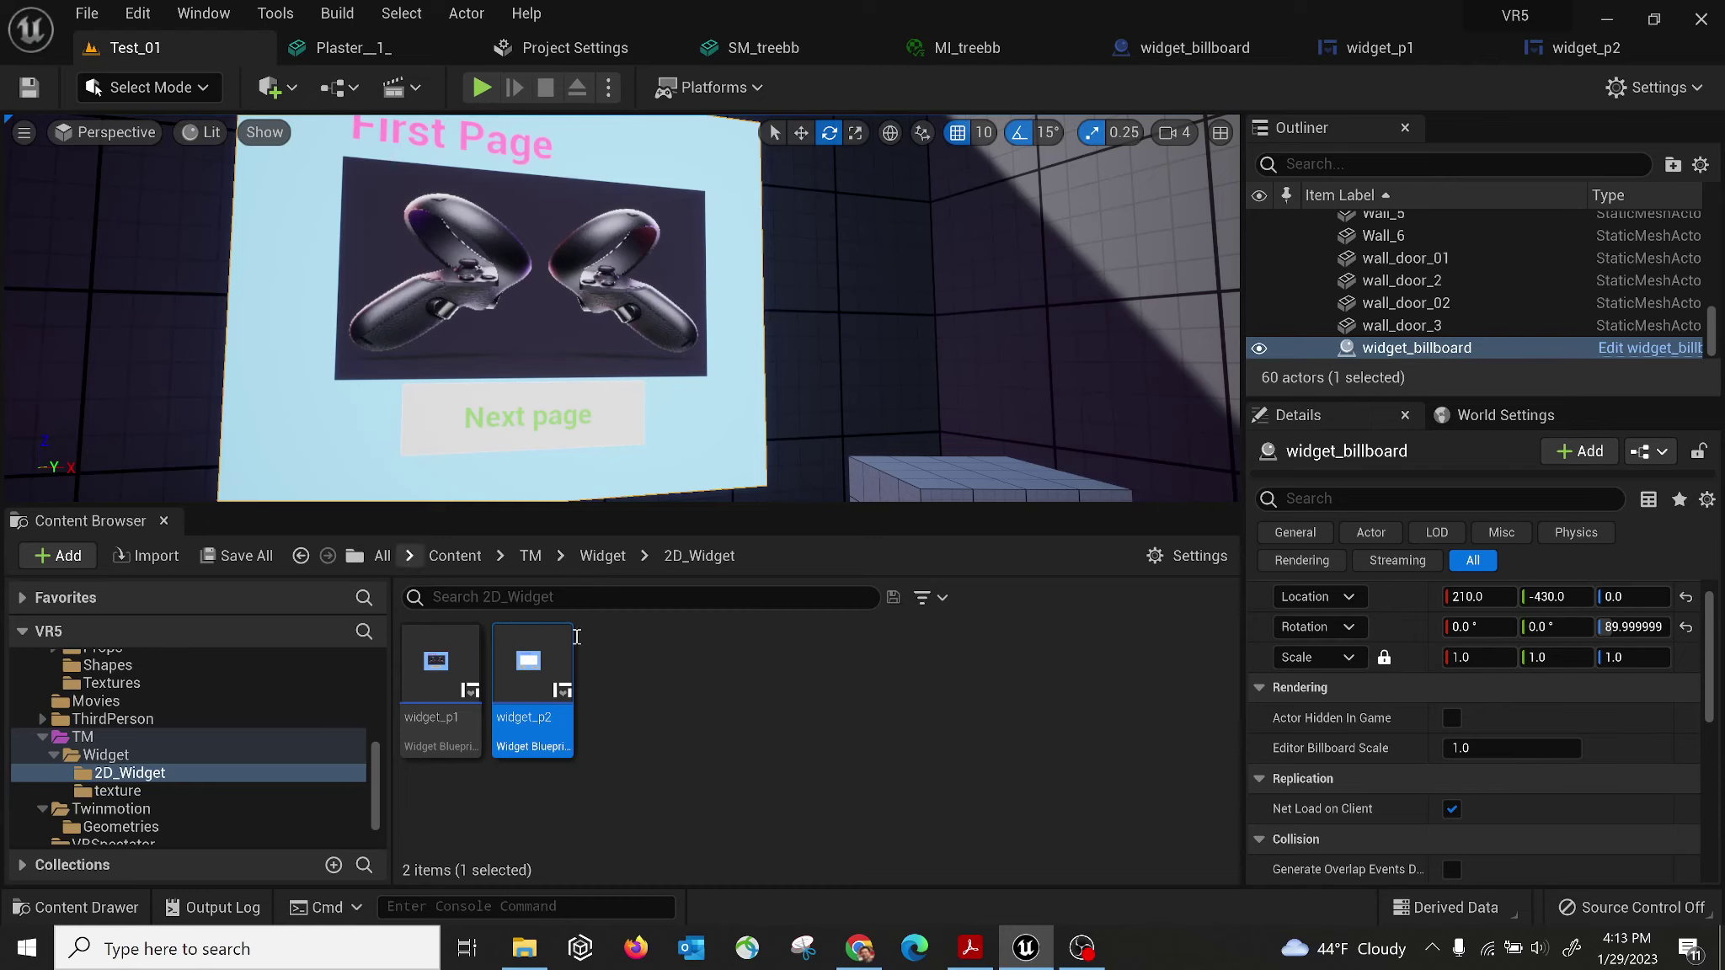
{"action": "left_click", "coordinate": [1423, 347]}
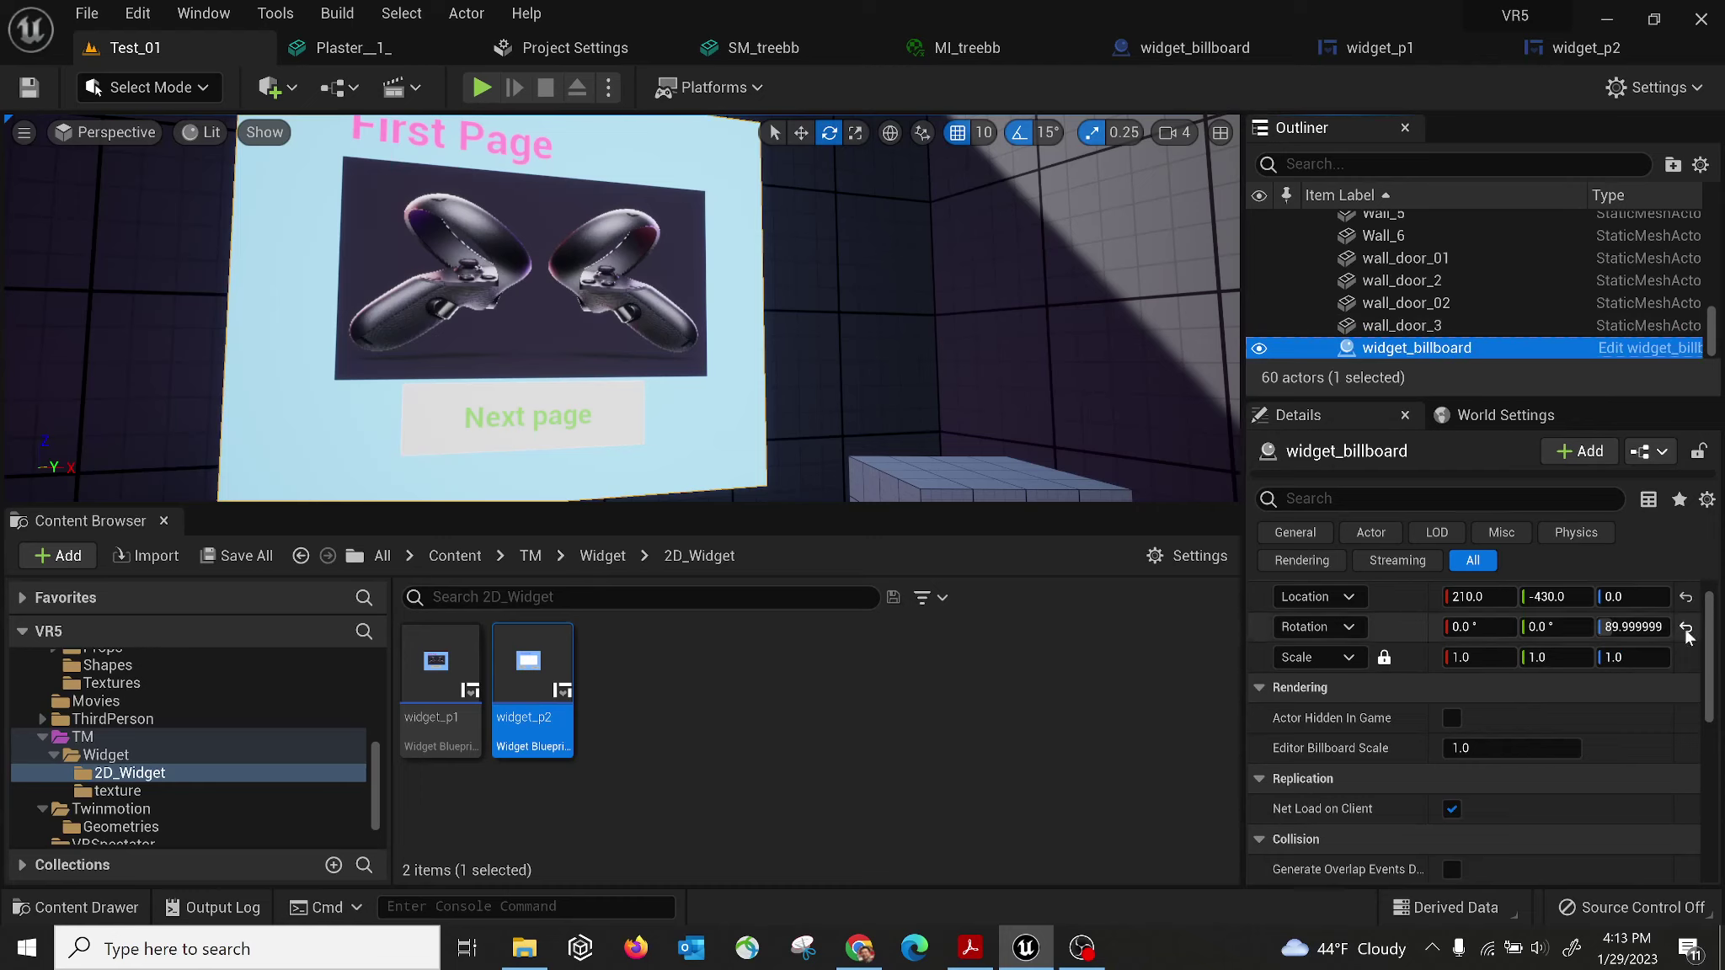
{"action": "mouse_move", "coordinate": [1712, 629]}
{"action": "left_mouse_down"}
{"action": "mouse_move", "coordinate": [1714, 677]}
{"action": "mouse_move", "coordinate": [1715, 596]}
{"action": "left_mouse_up"}
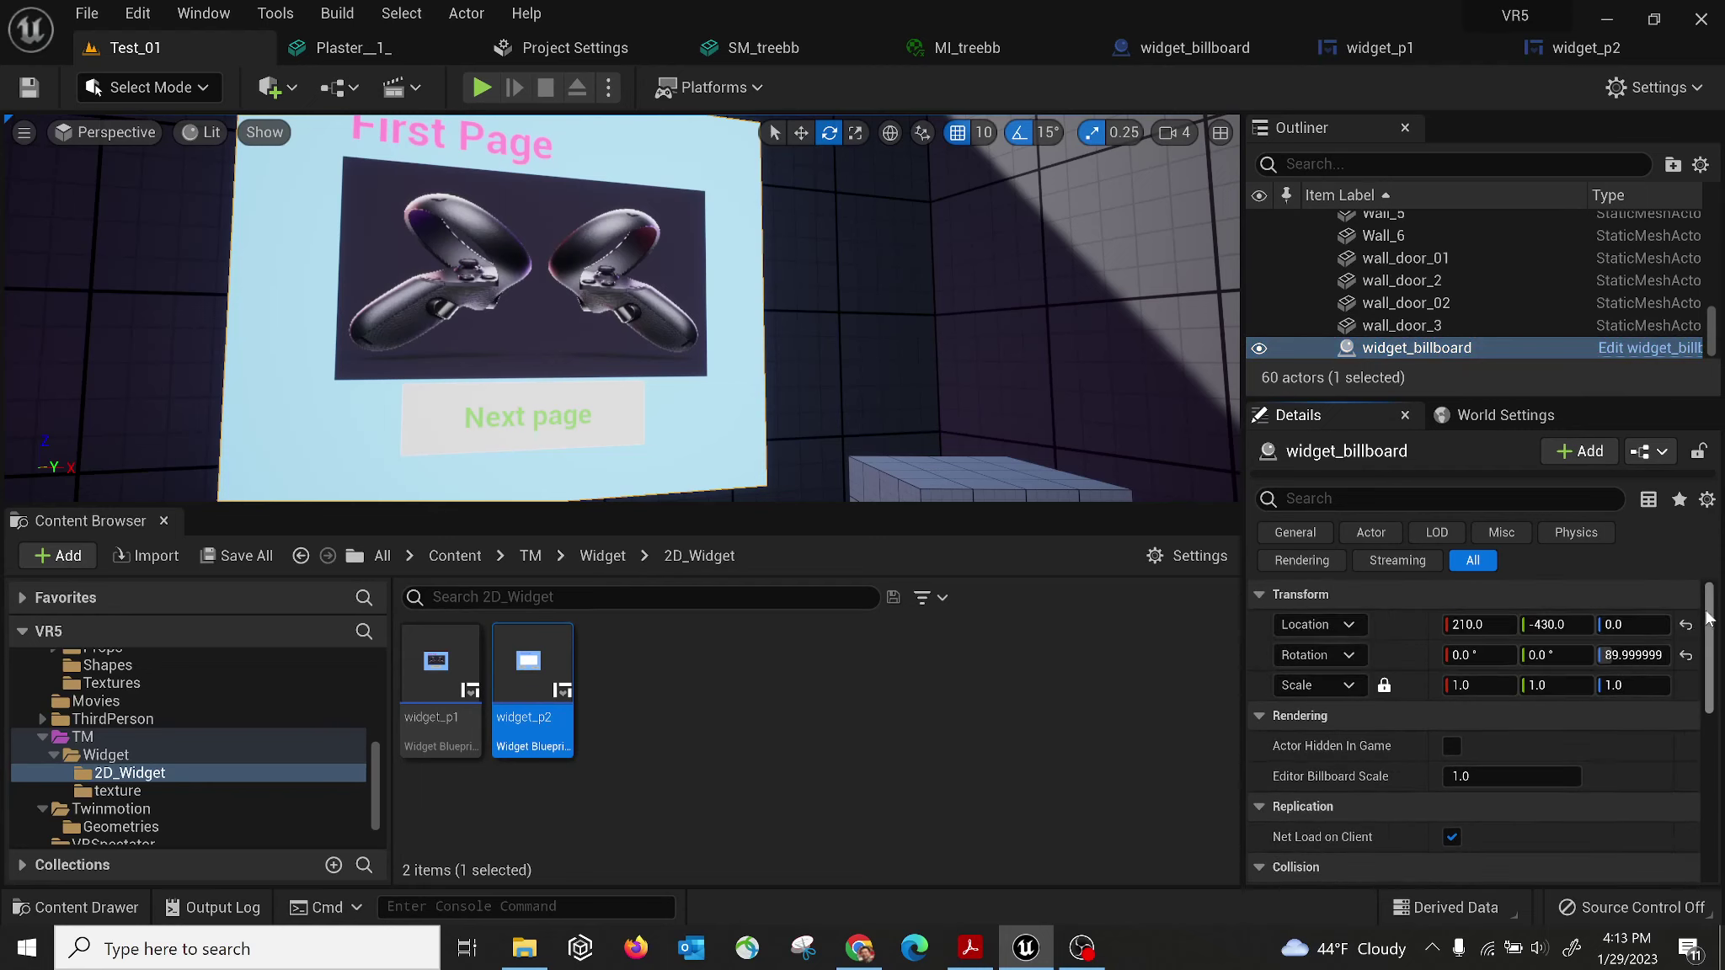
{"action": "left_click_drag", "start_coordinate": [1709, 614], "coordinate": [1722, 577]}
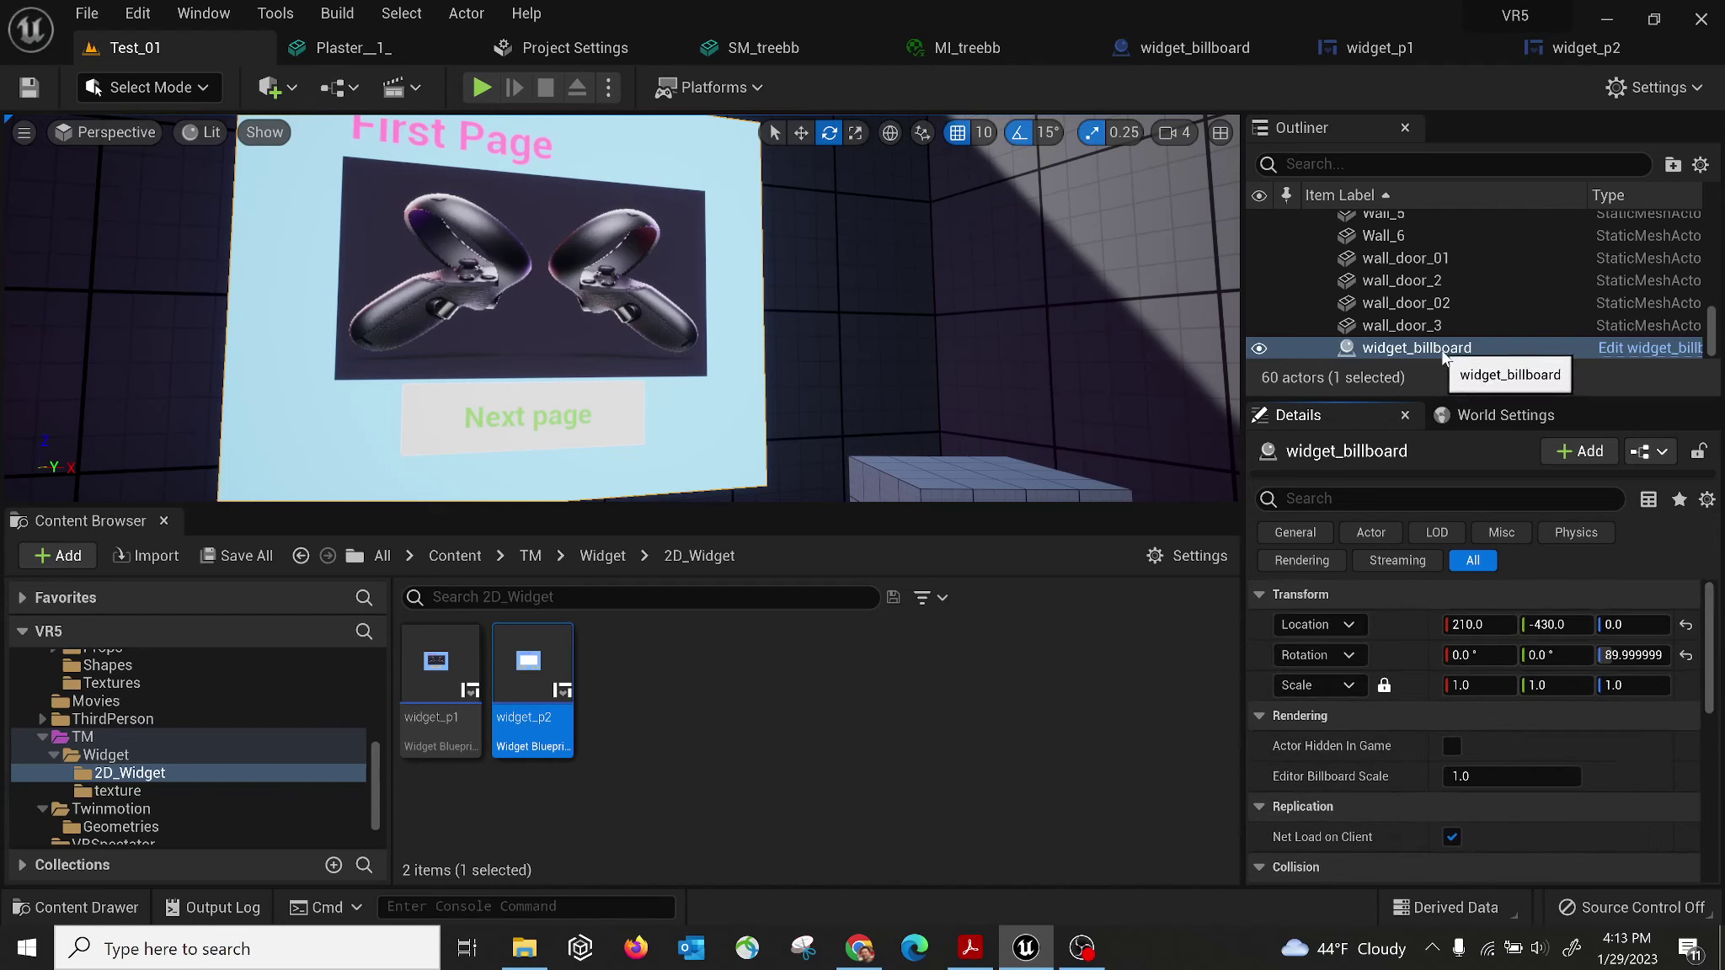
{"action": "left_click", "coordinate": [1359, 49]}
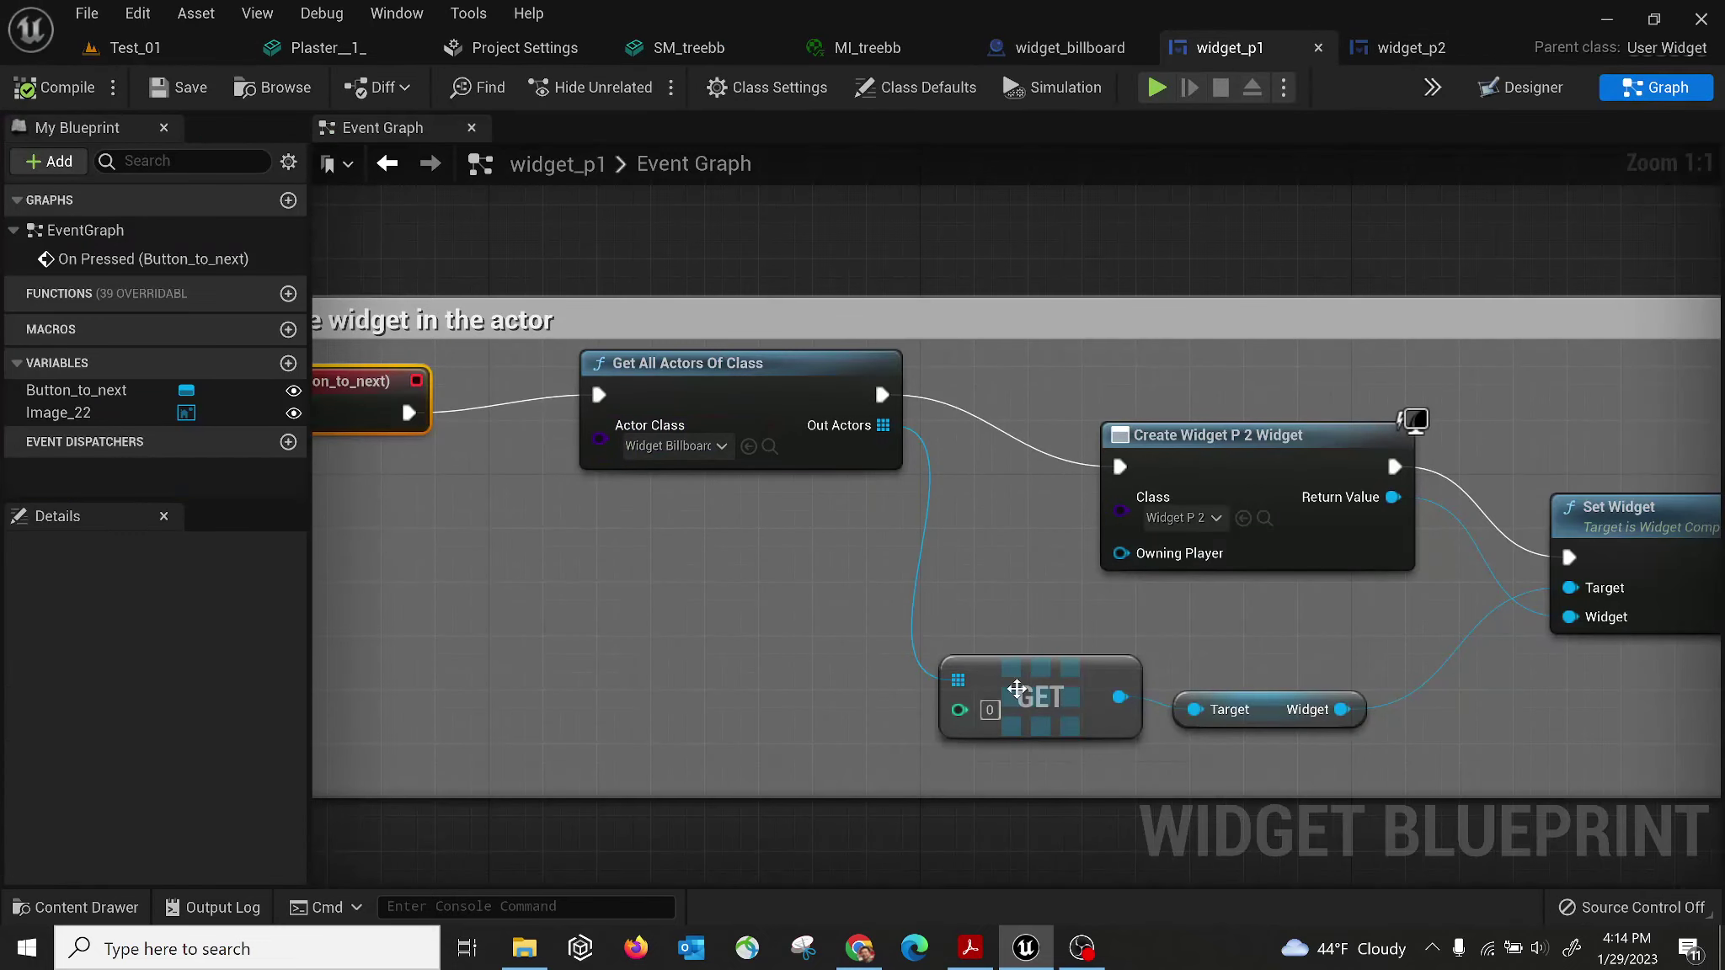
Examine the rest of widget_p1's page-switch node chain, from the Get node and Create Widget P 2 Widget to Set Widget.
{"action": "right_click_drag", "start_coordinate": [1035, 597], "coordinate": [634, 499]}
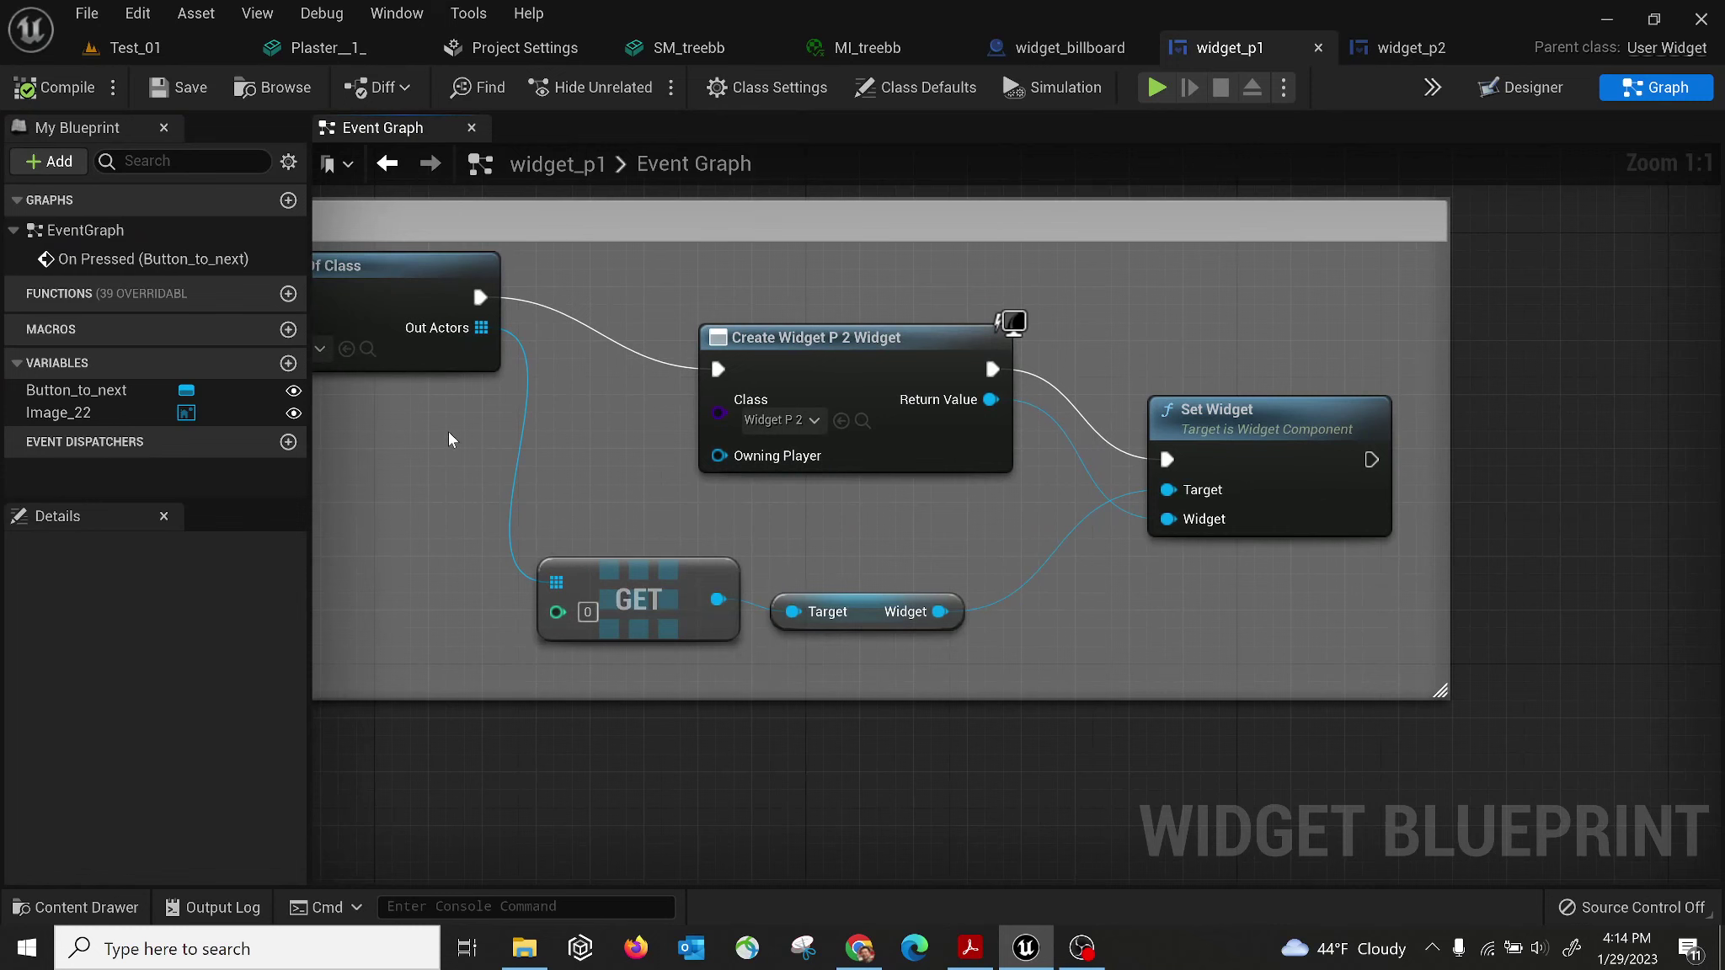
{"action": "right_click_drag", "start_coordinate": [448, 438], "coordinate": [778, 506]}
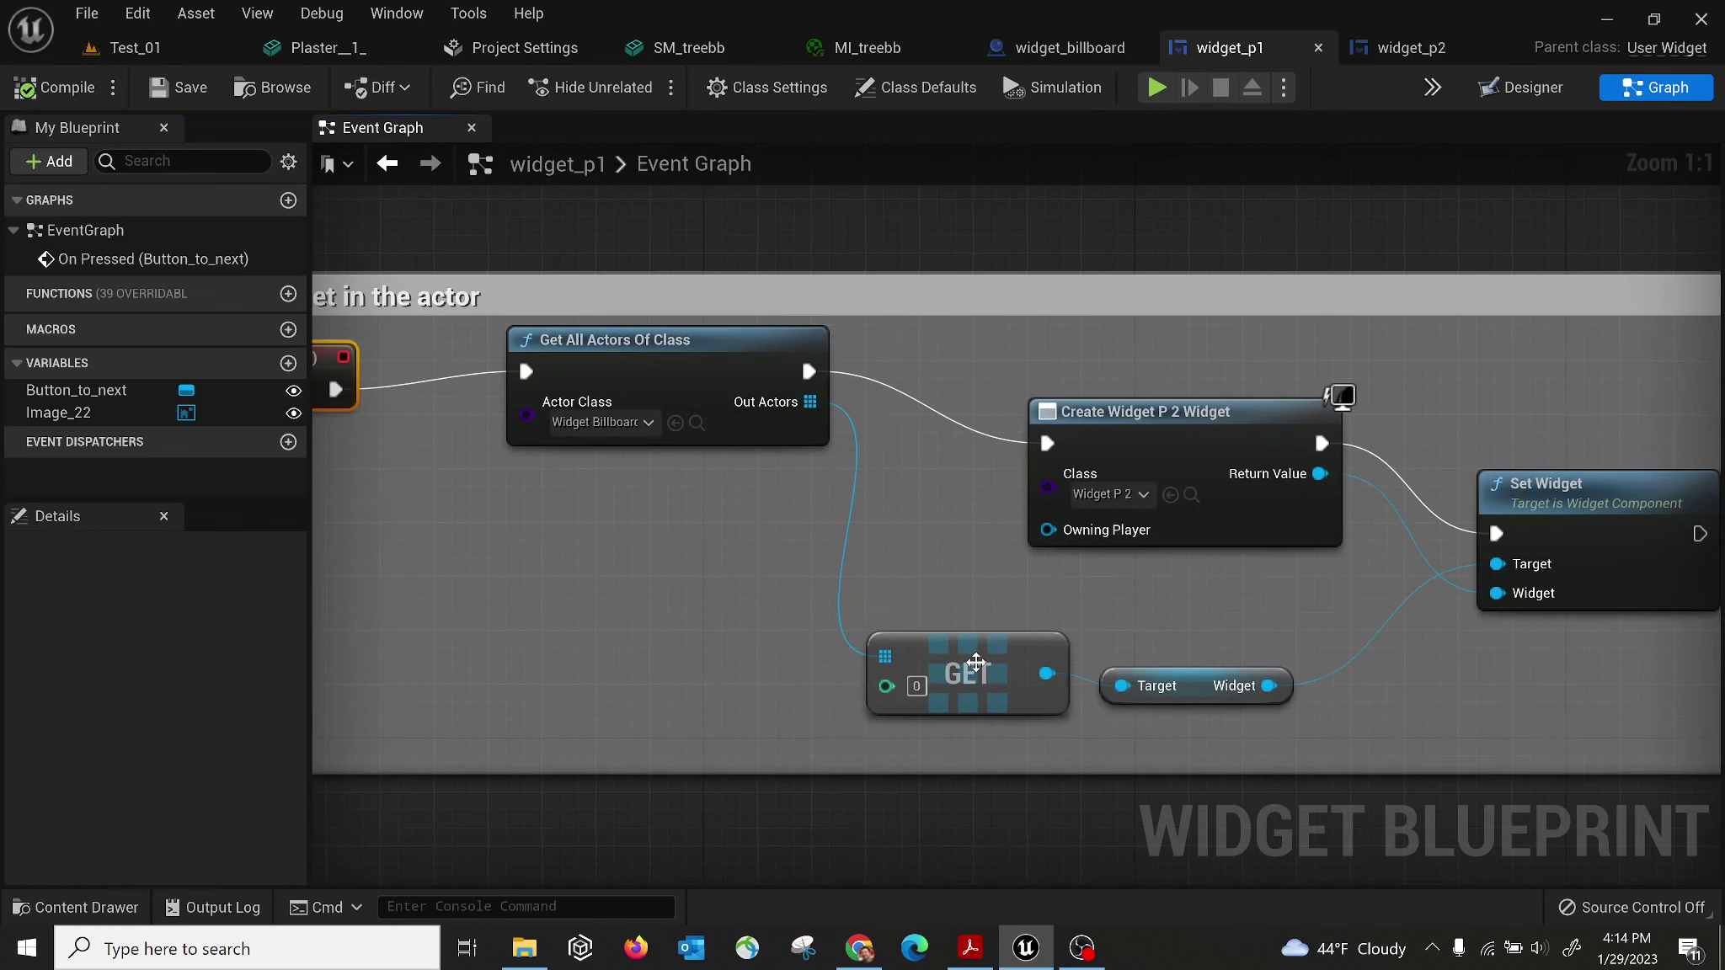
{"action": "right_click_drag", "start_coordinate": [1254, 662], "coordinate": [973, 643]}
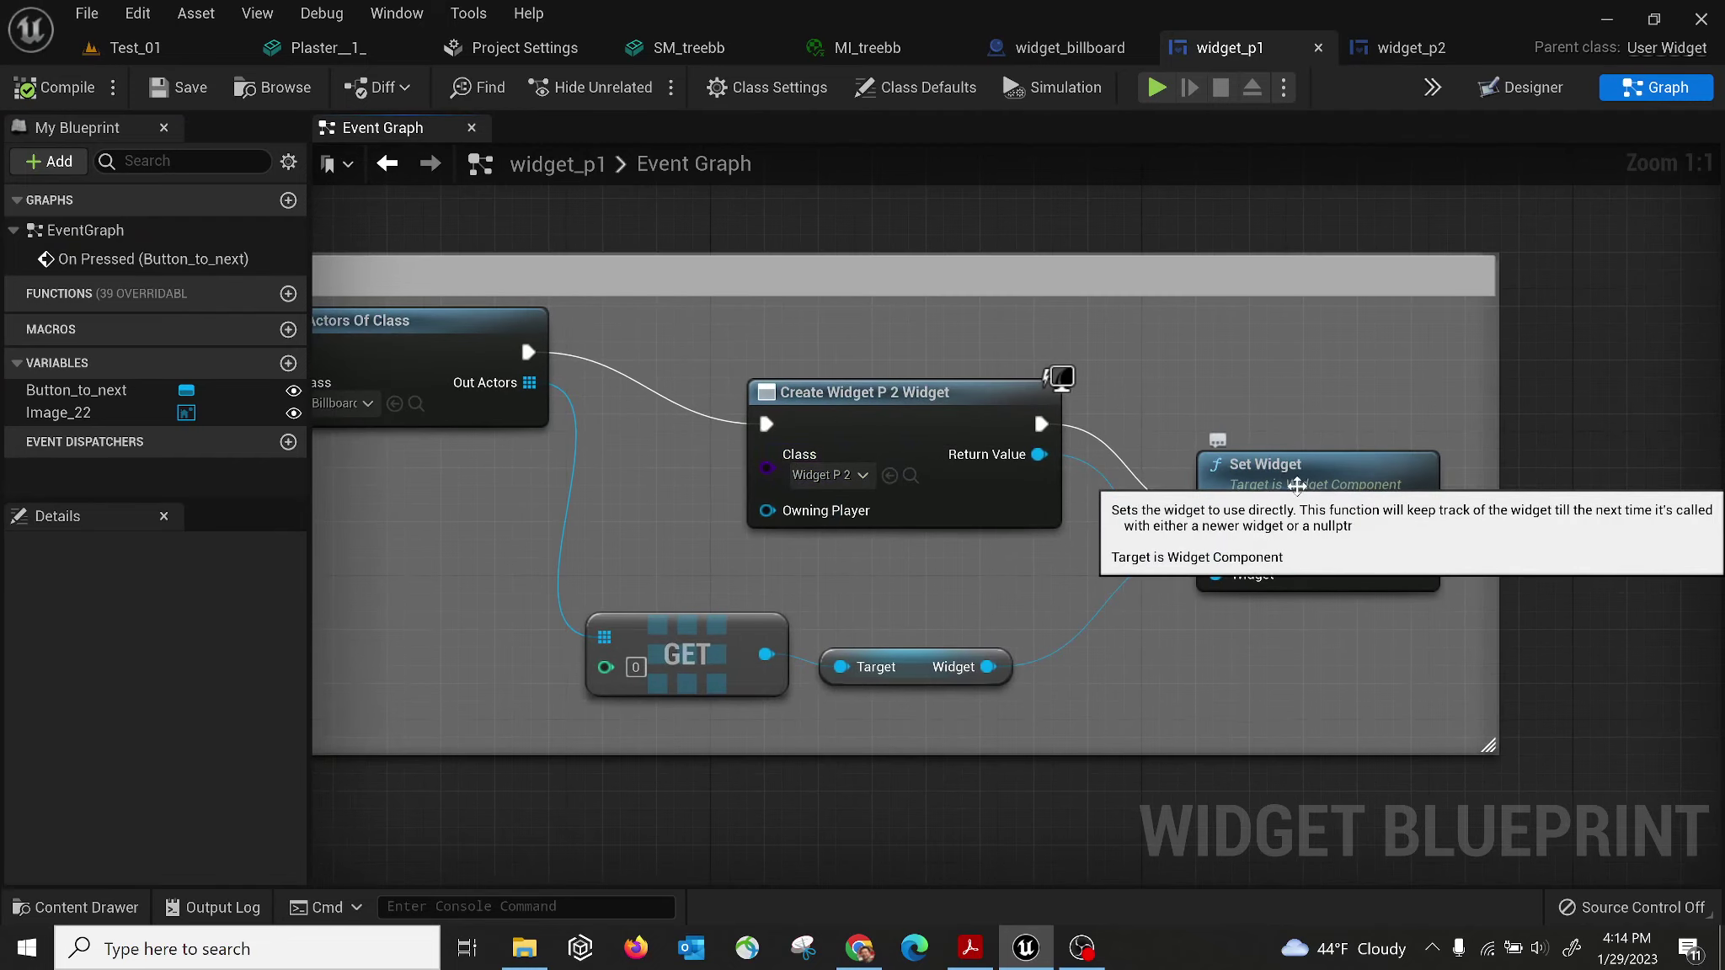
{"action": "left_click", "coordinate": [1293, 483]}
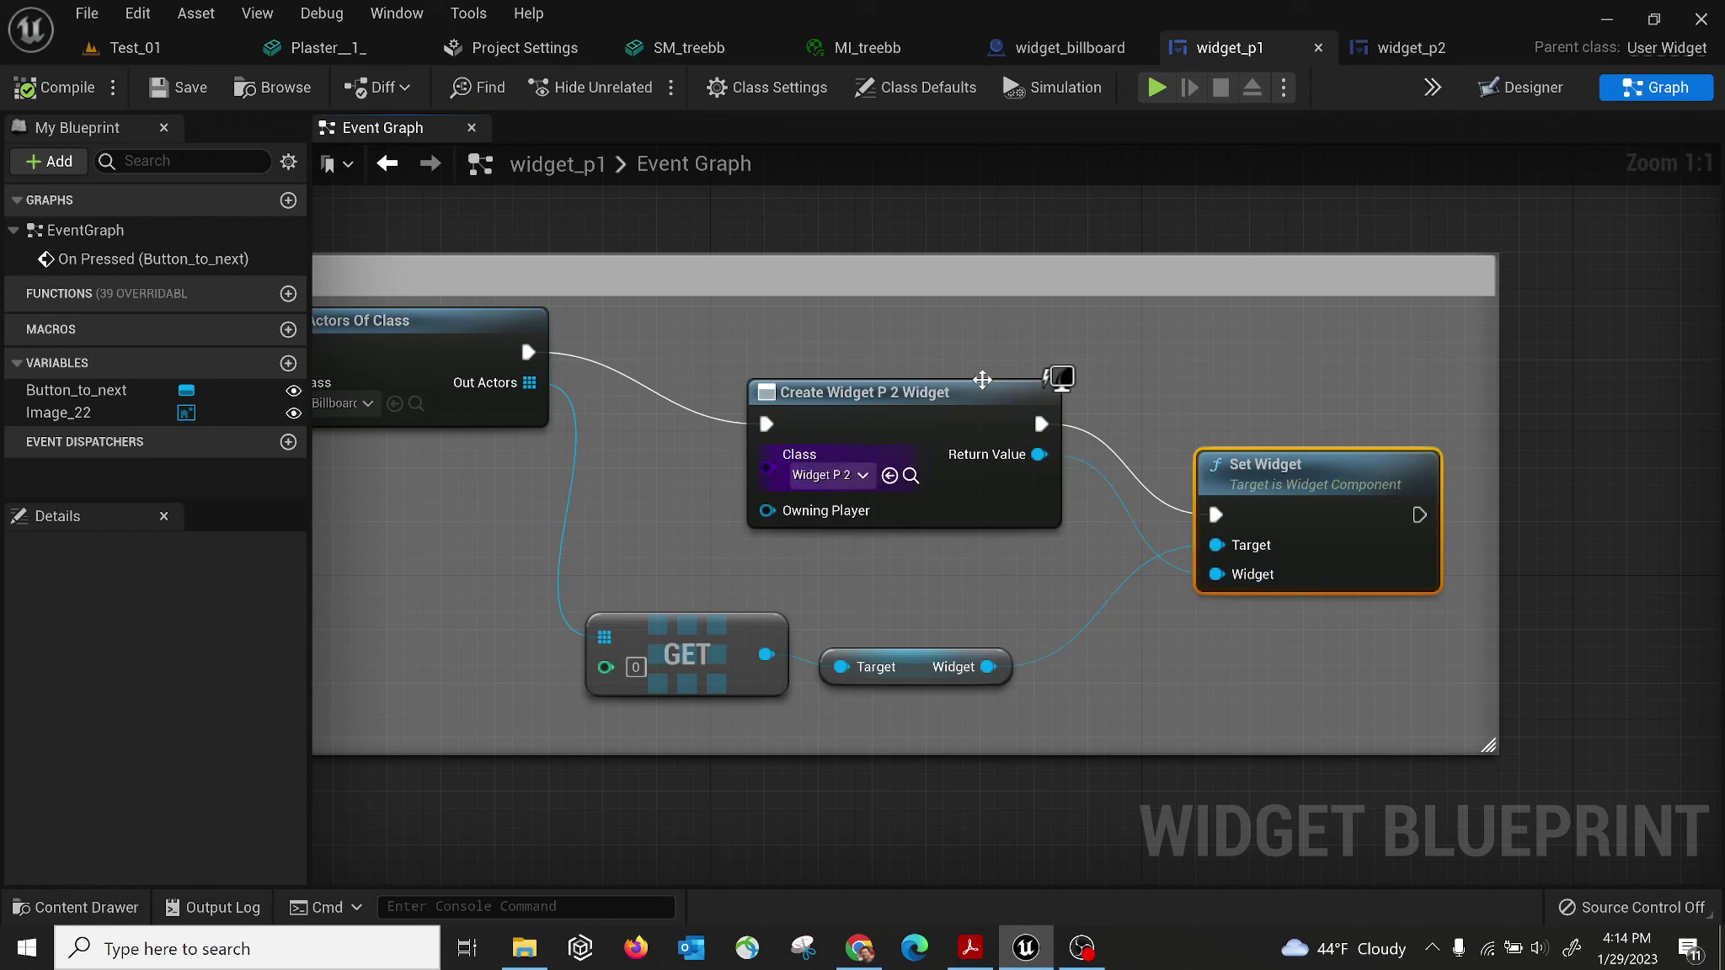
Play-test the Test_01 level by switching the billboard to its second page, and stop the play session.
{"action": "left_click", "coordinate": [152, 52]}
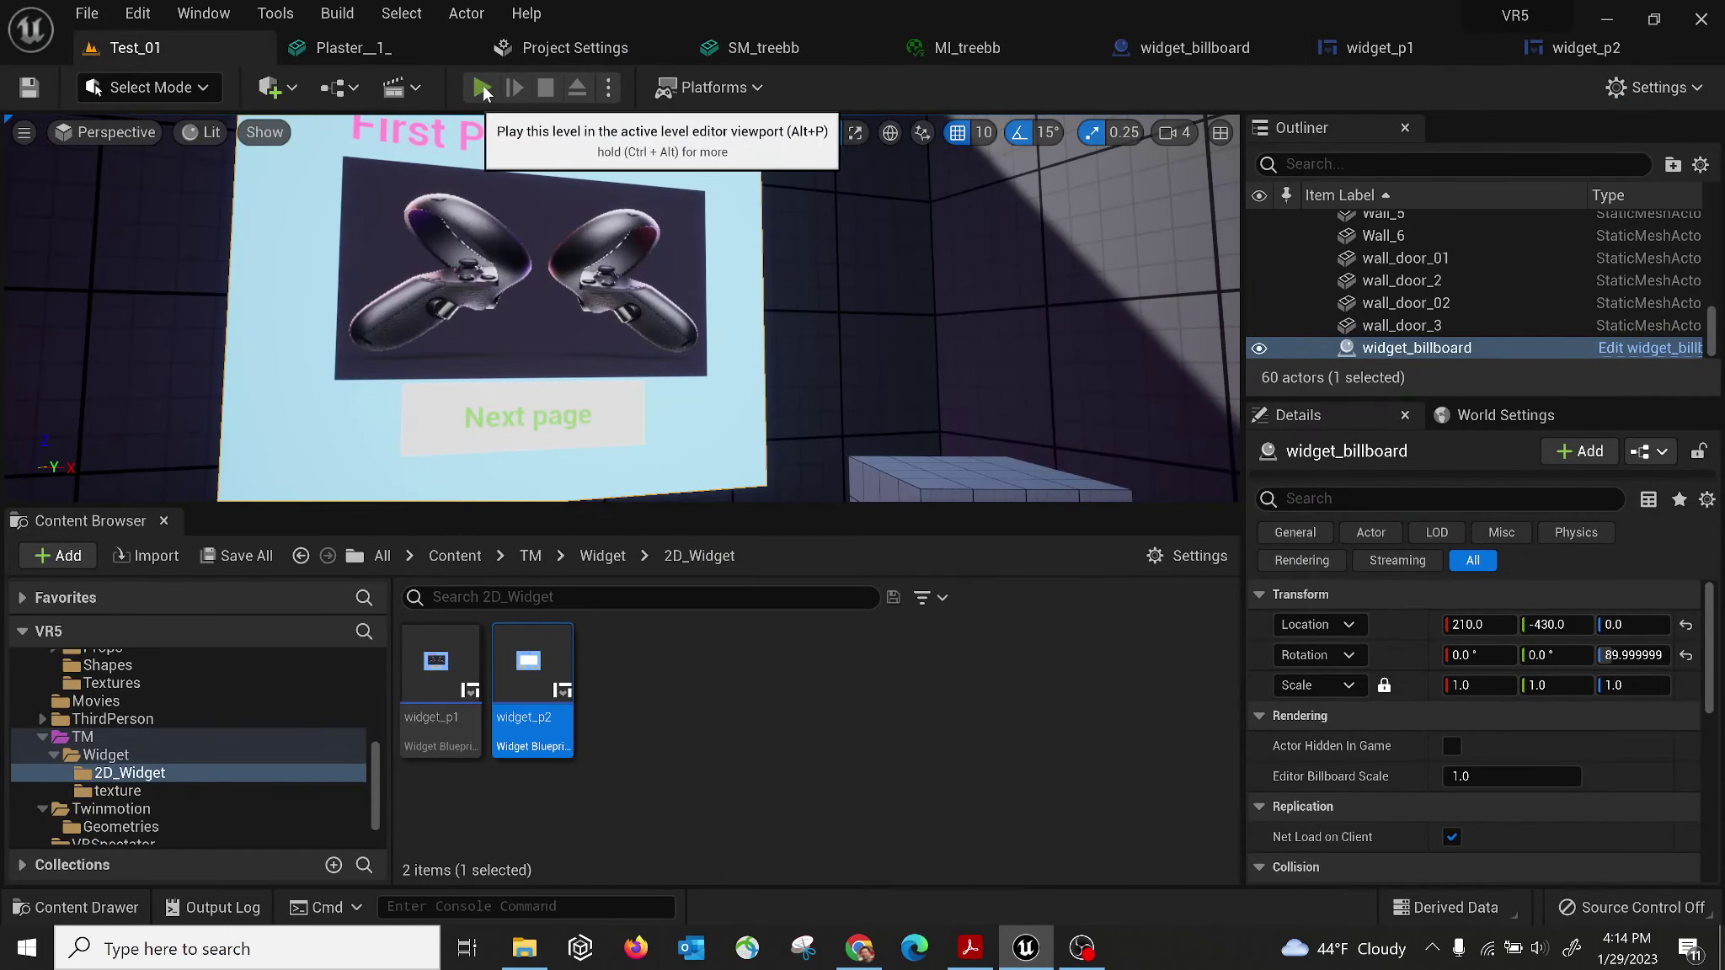
{"action": "left_click", "coordinate": [484, 87]}
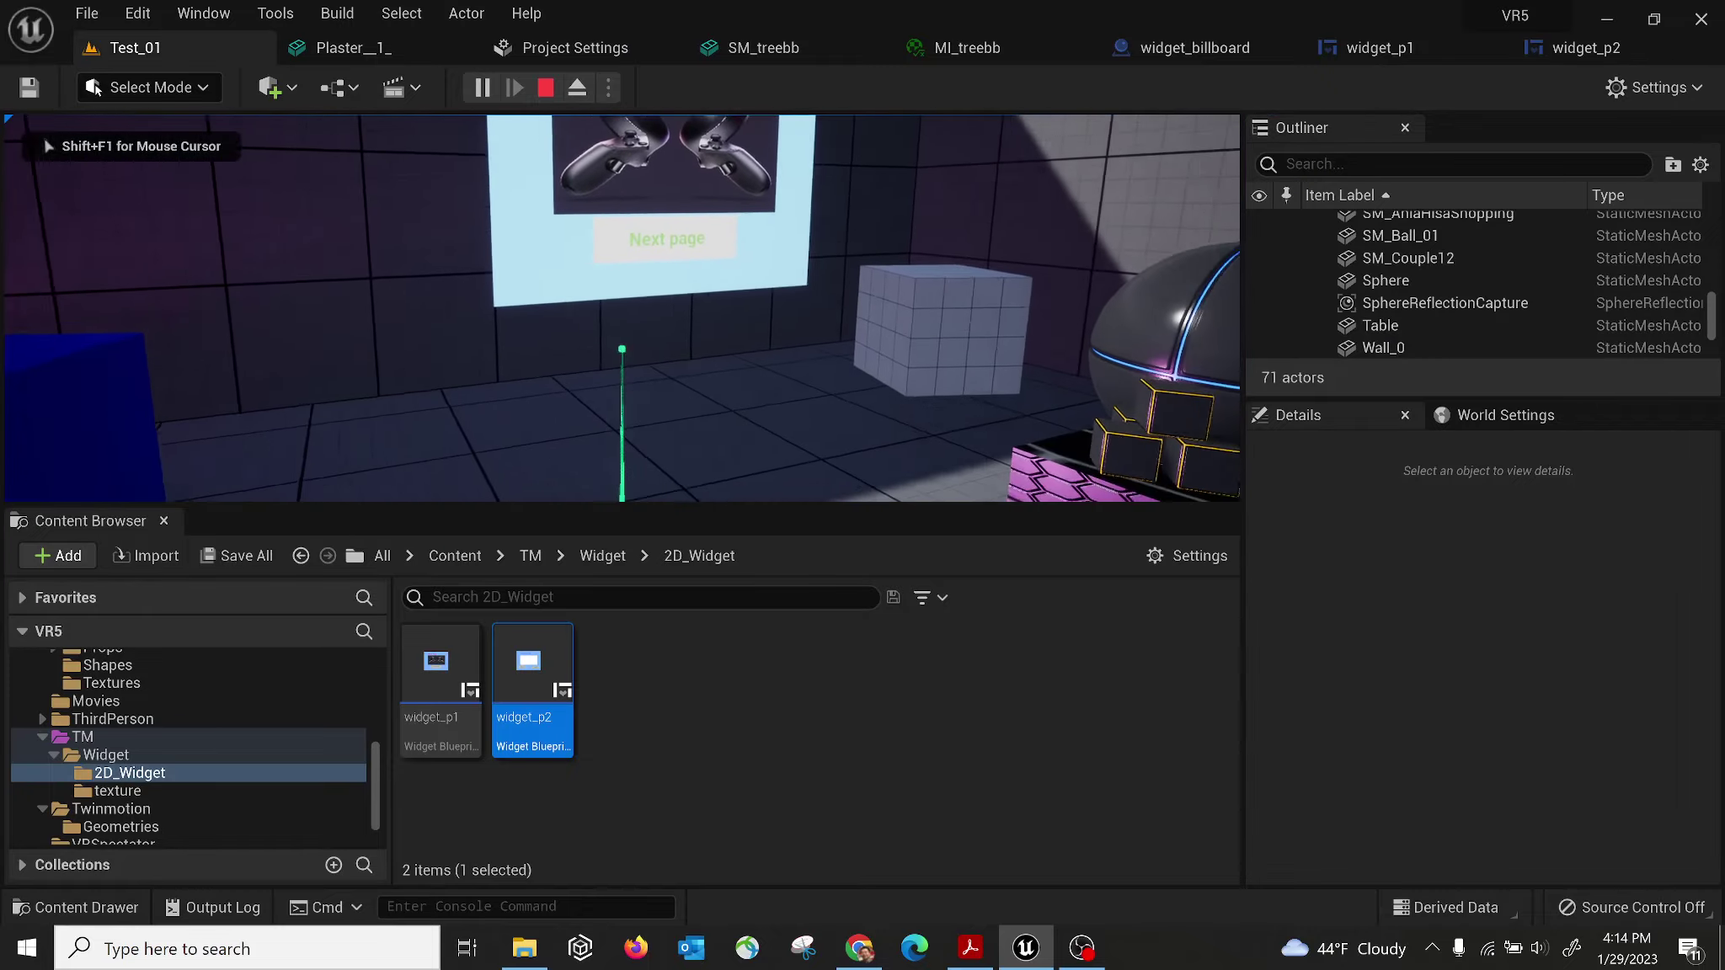
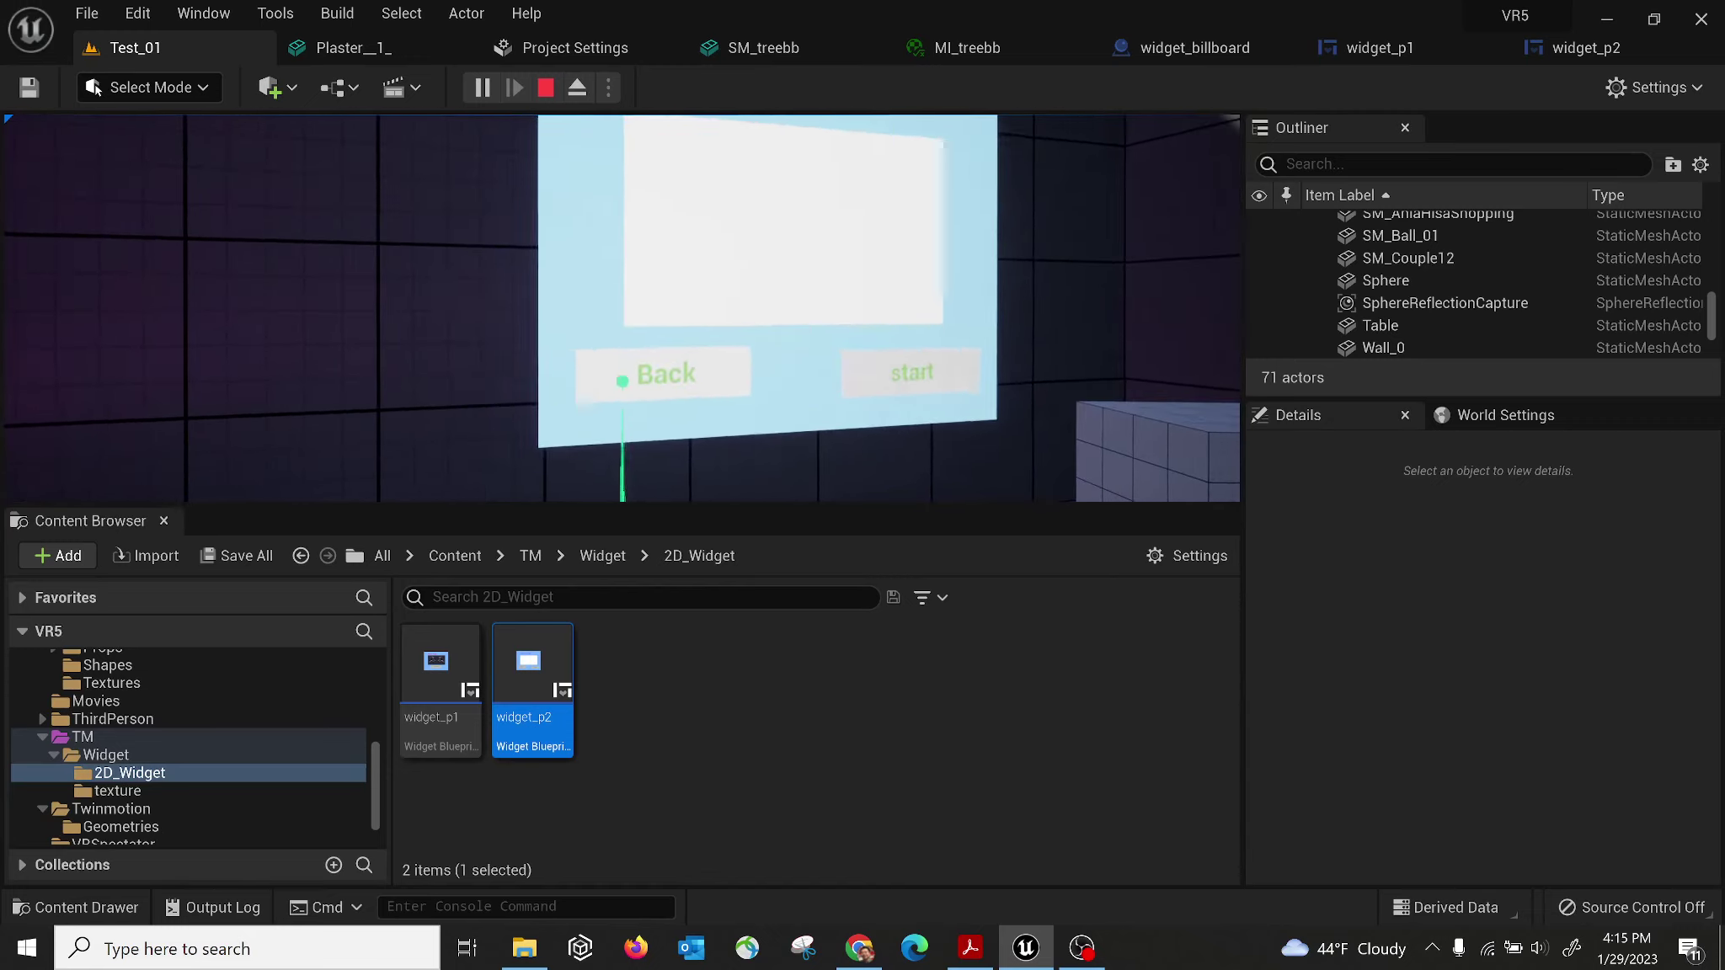
{"action": "key", "text": "Escape"}
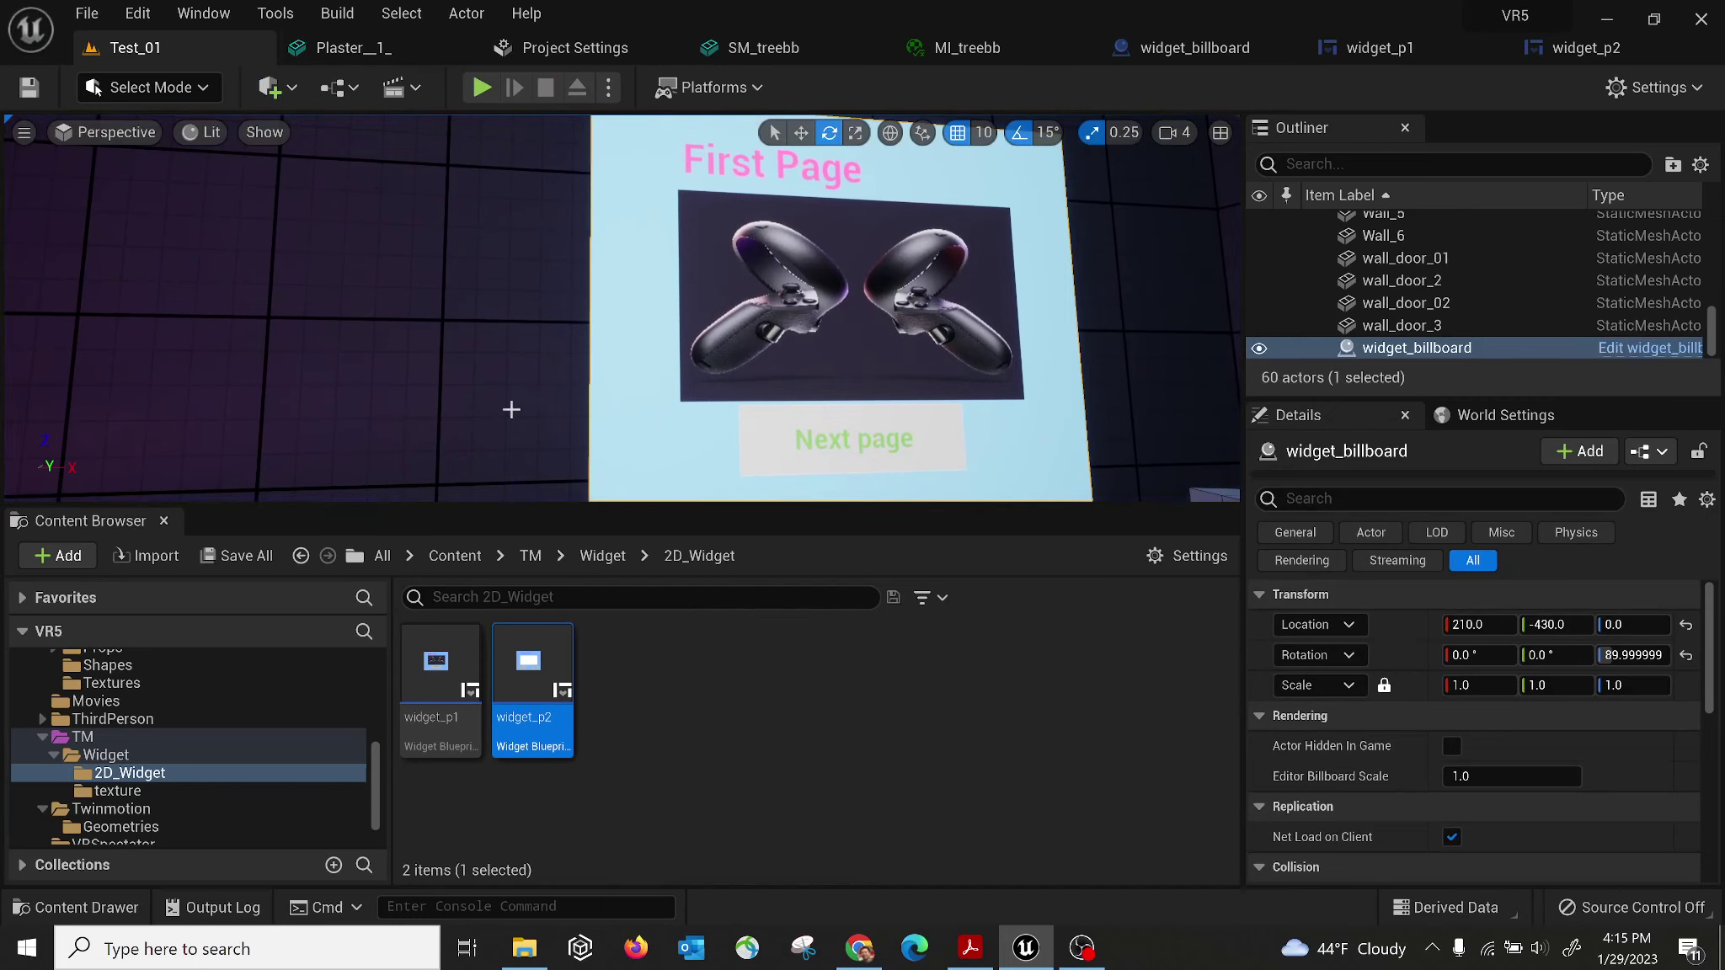
Open widget_p2, select the Back button, and examine its On Pressed node chain in the event graph.
{"action": "double_click", "coordinate": [539, 684]}
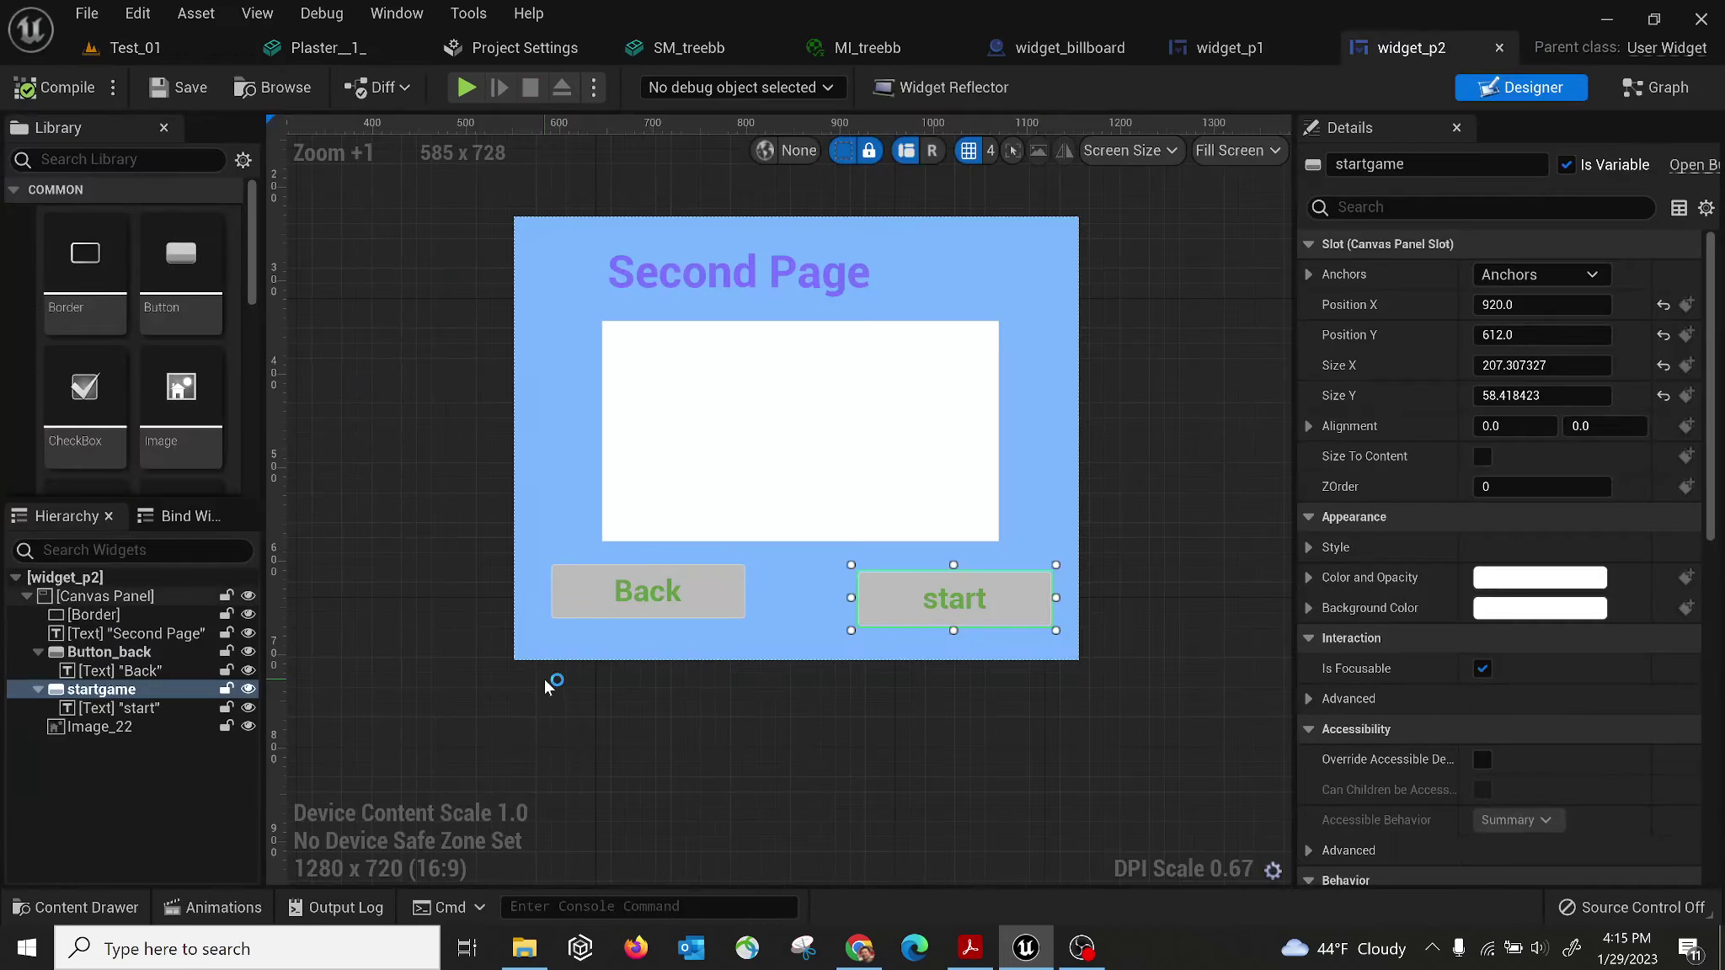
{"action": "left_click", "coordinate": [572, 595]}
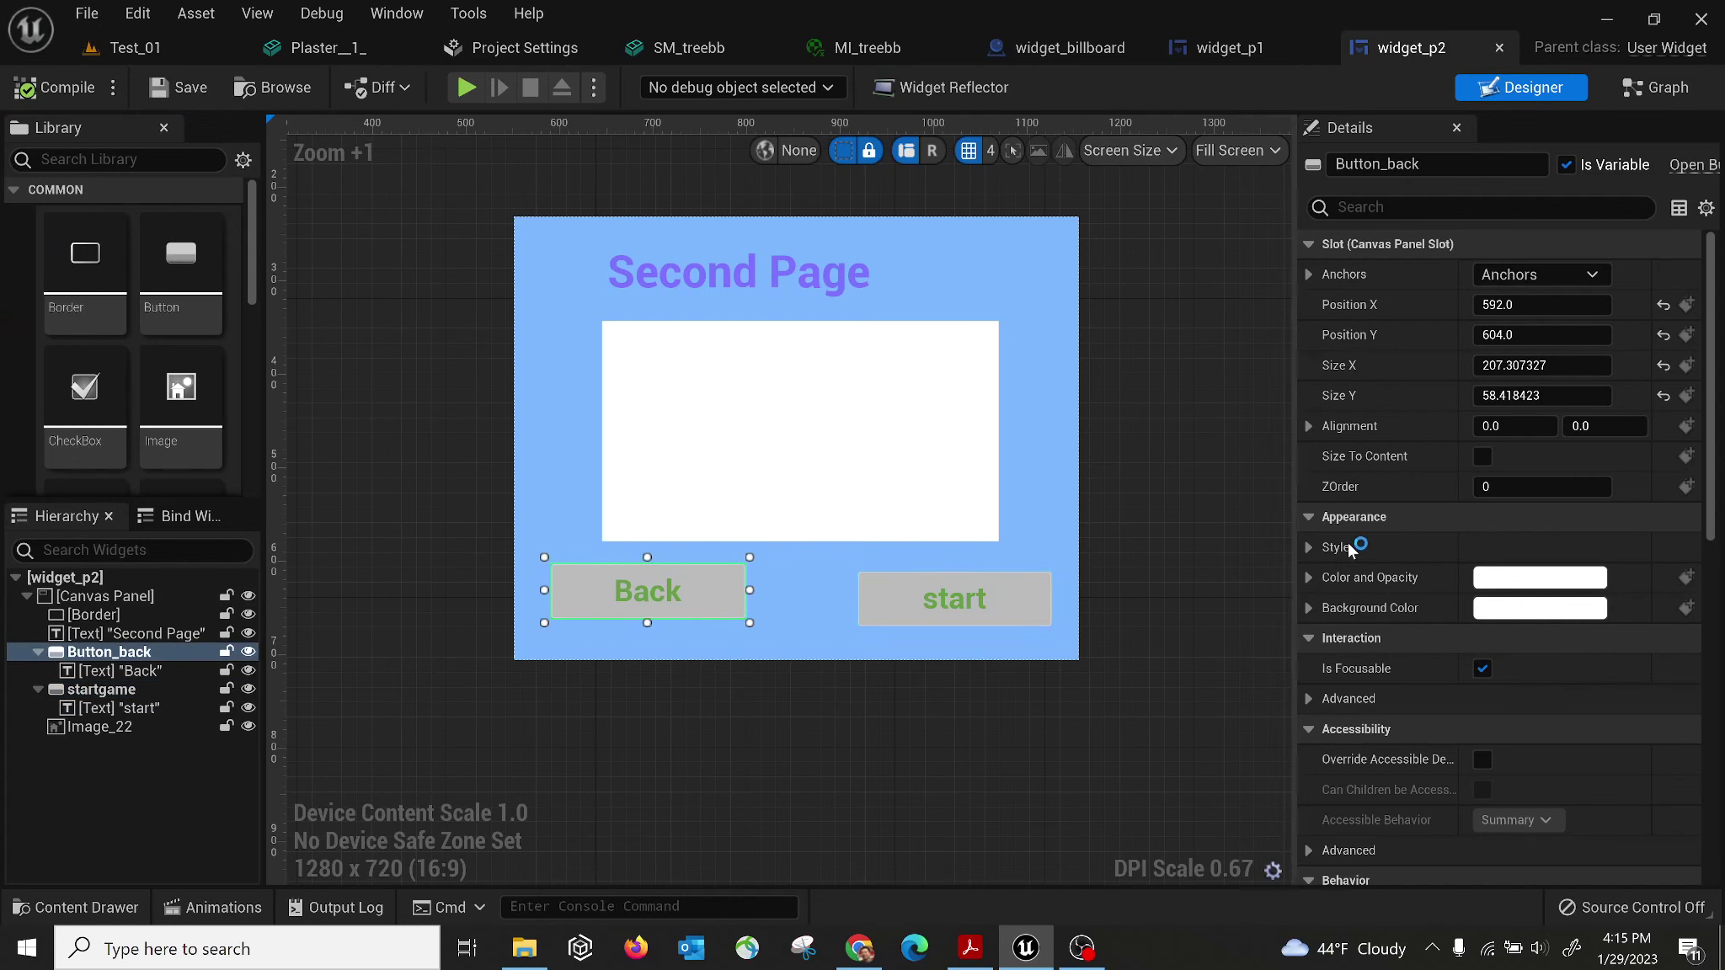
{"action": "left_click", "coordinate": [1667, 91]}
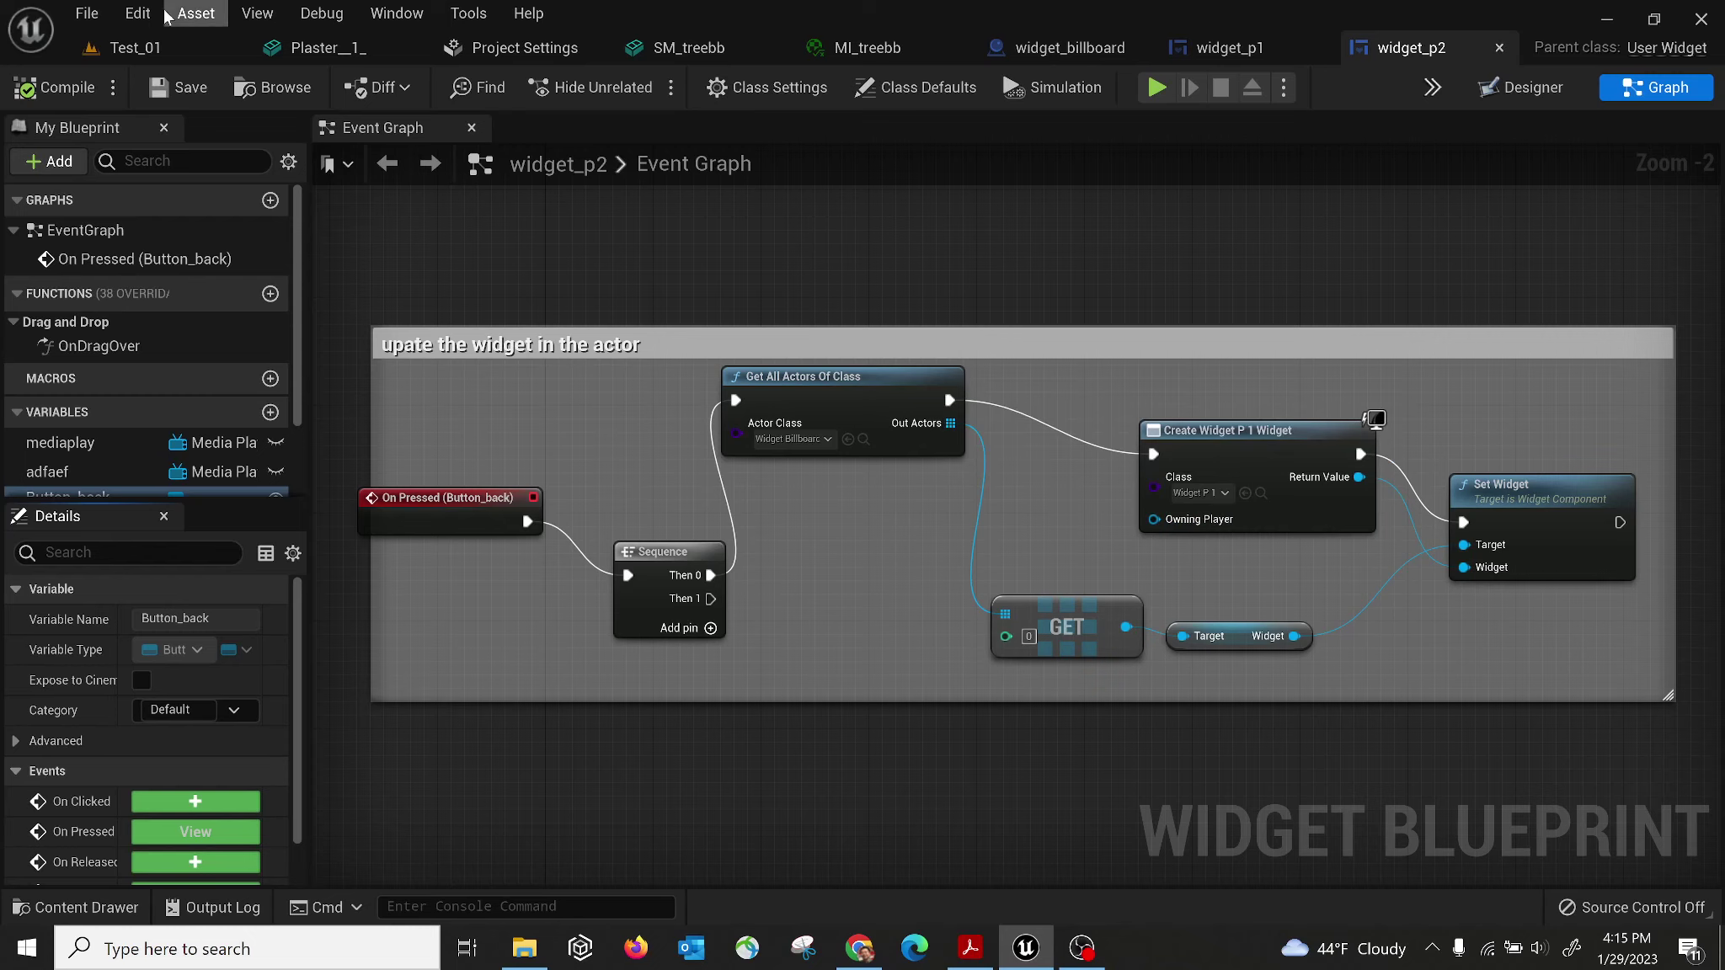
{"action": "left_click", "coordinate": [172, 52]}
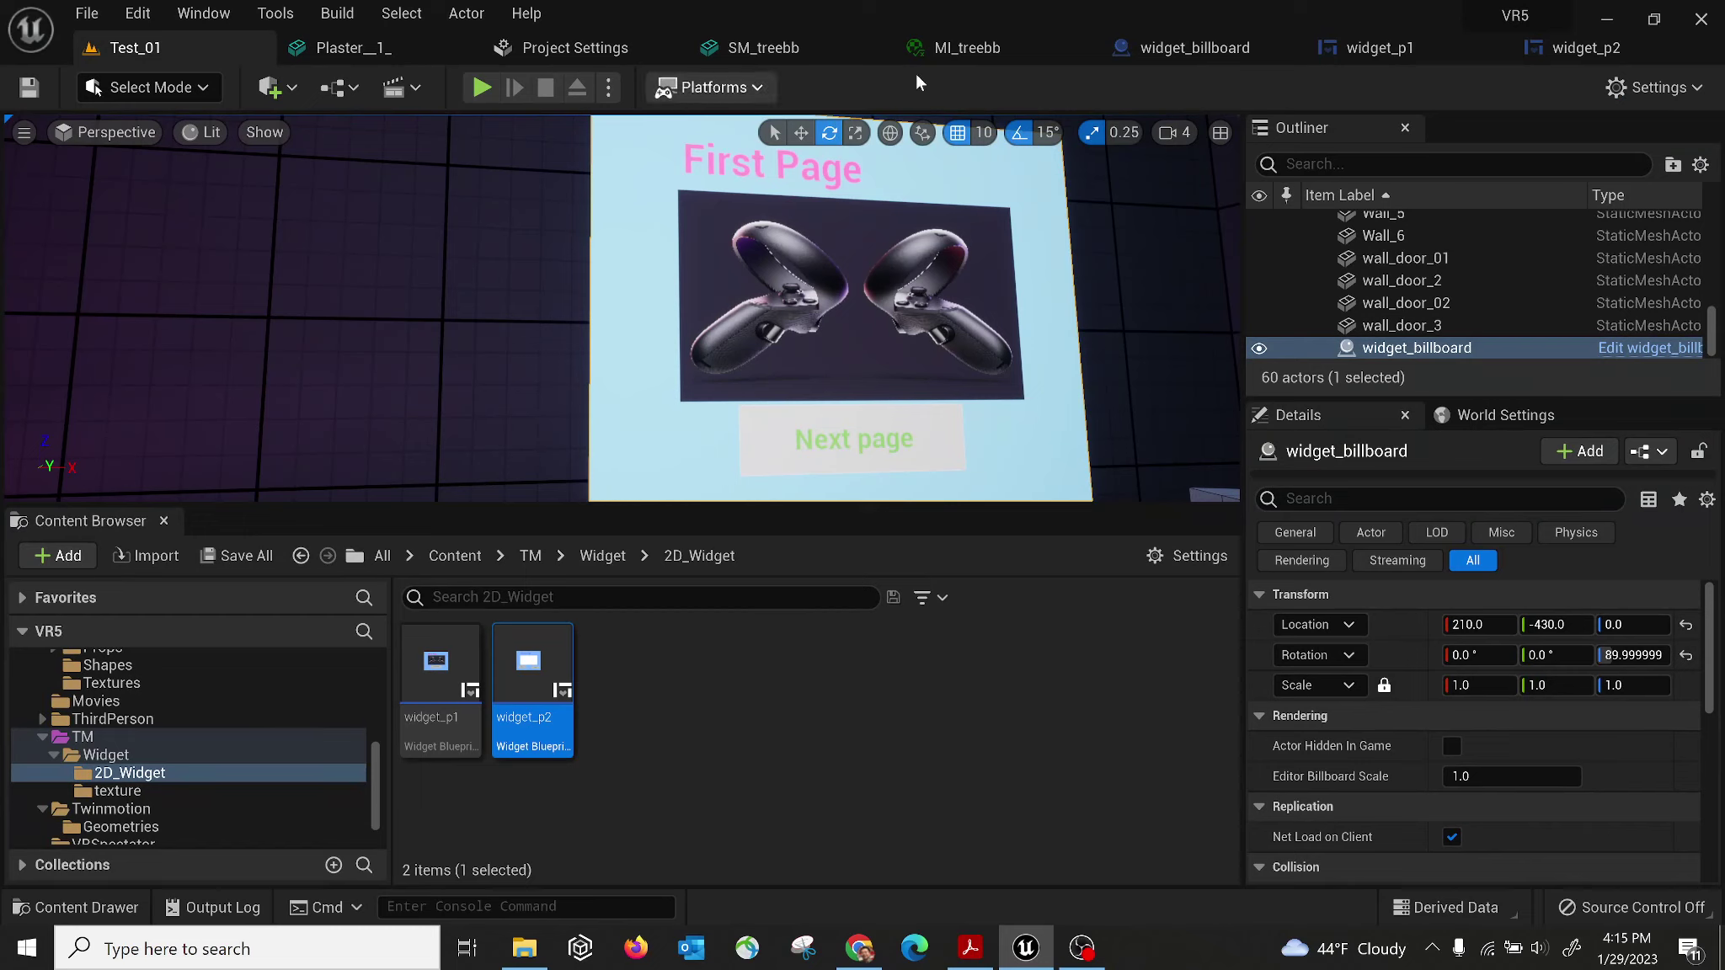
{"action": "left_click", "coordinate": [1611, 51]}
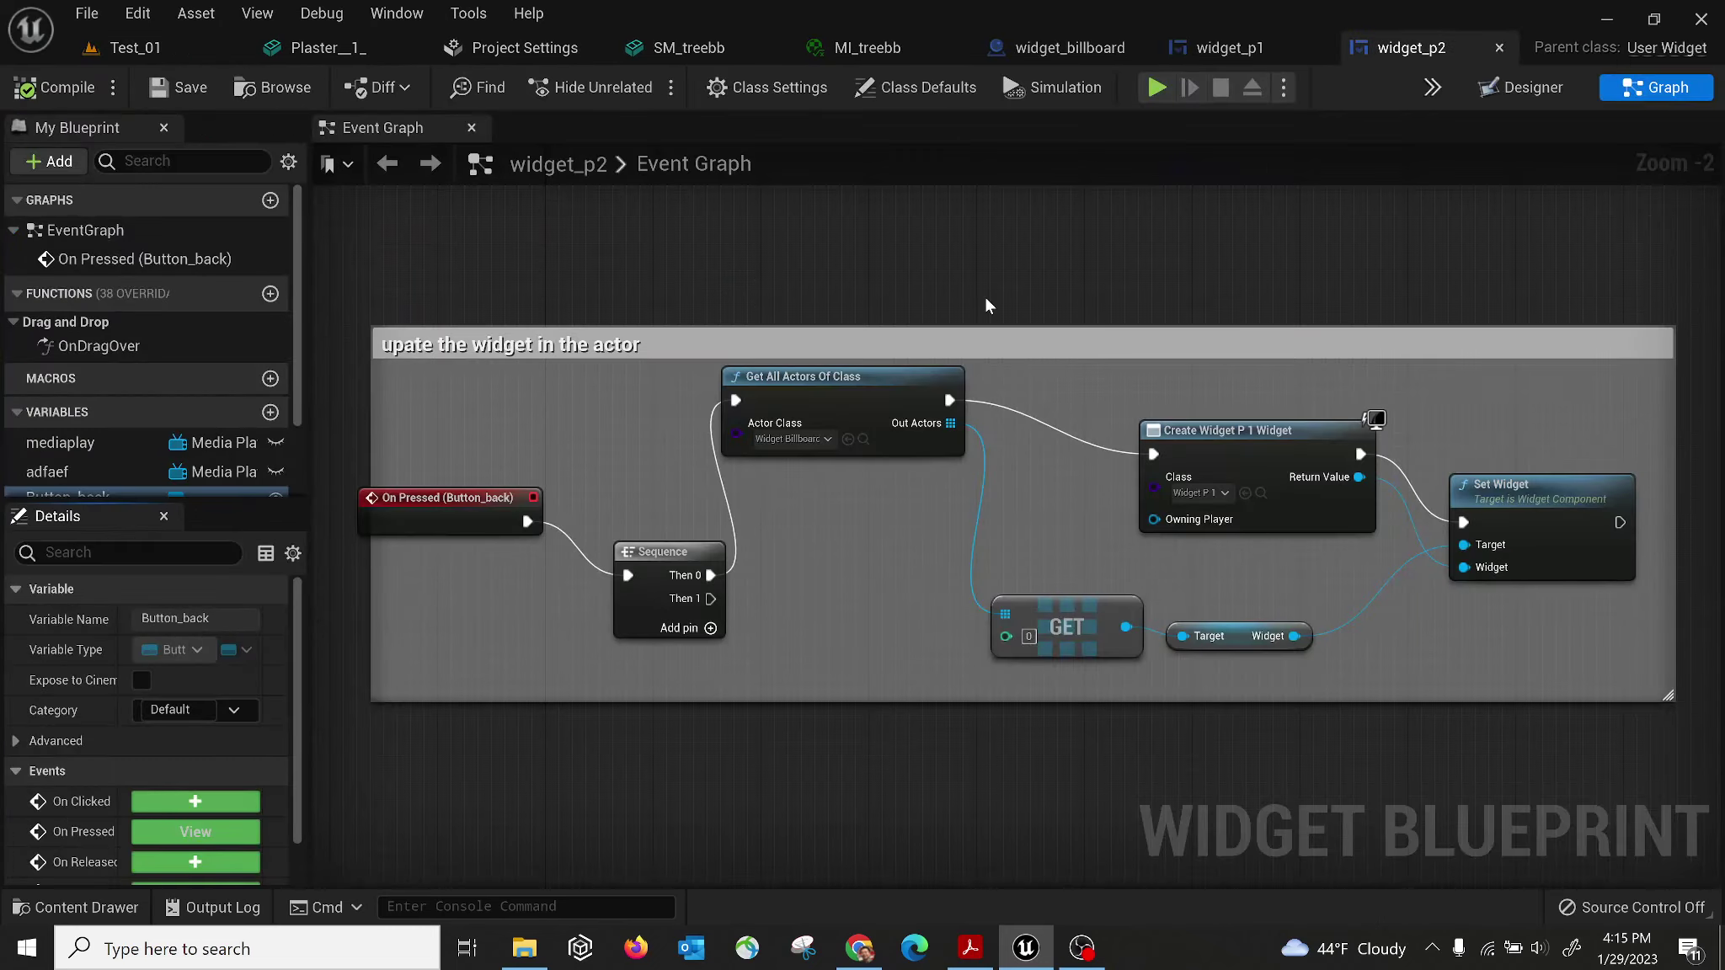
Add an On Pressed event for the startgame button from widget_p2's layout.
{"action": "left_click", "coordinate": [1509, 92]}
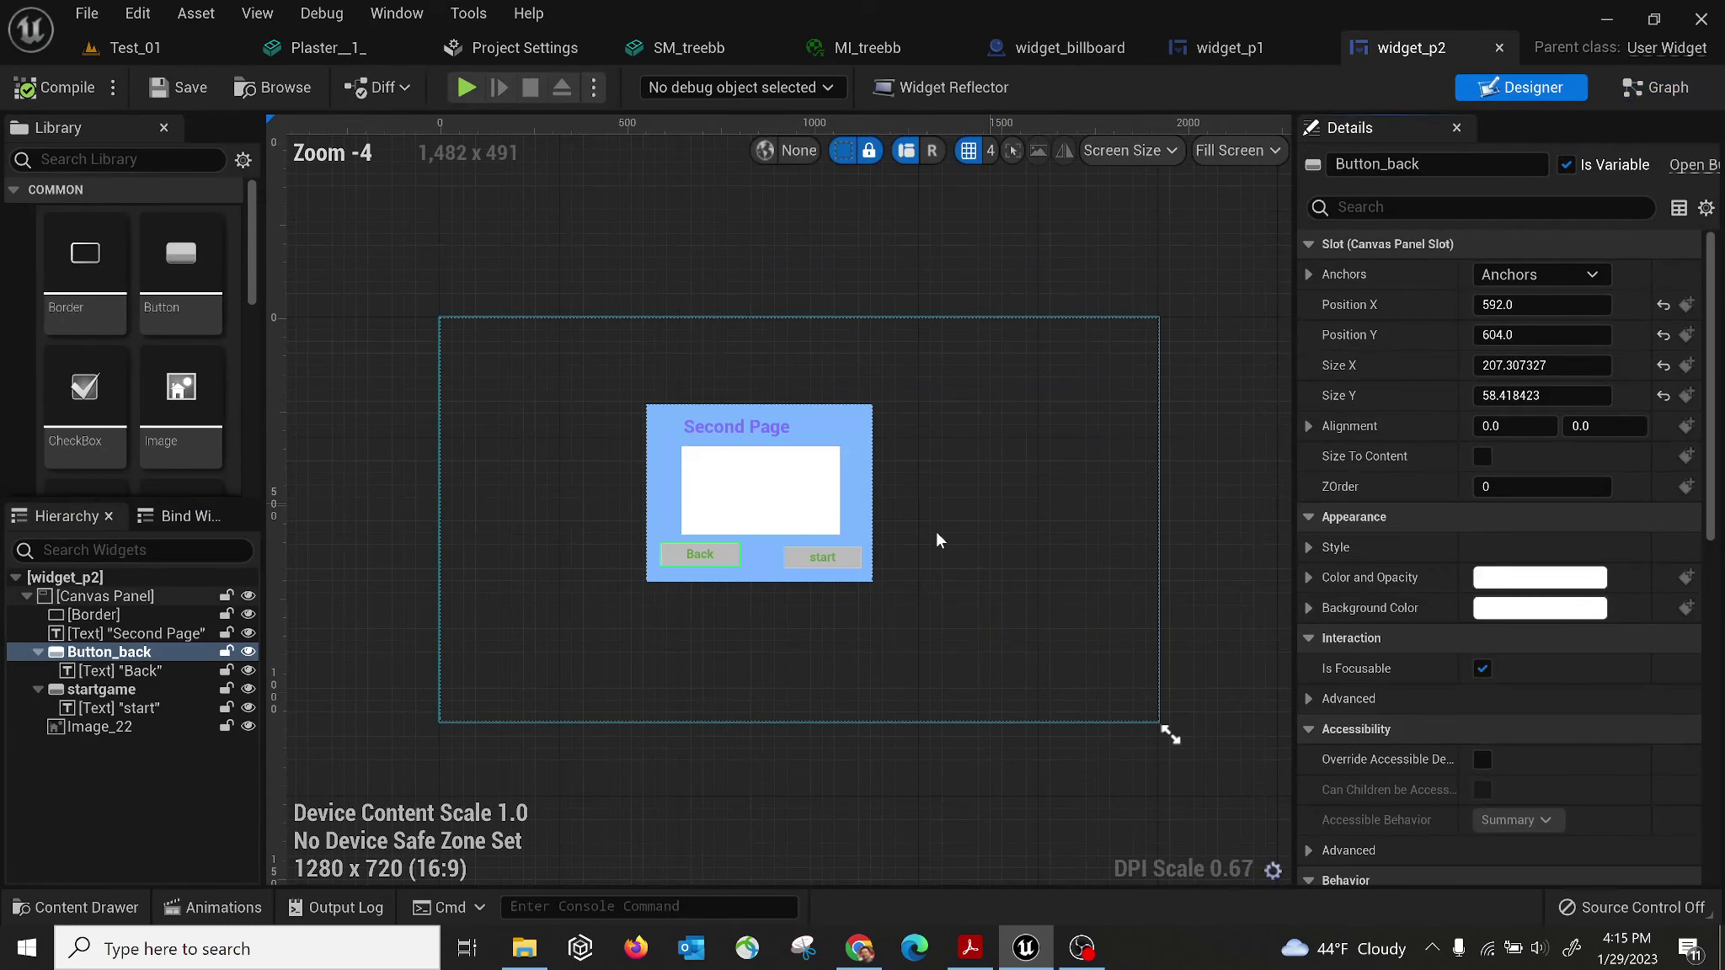
{"action": "left_click", "coordinate": [851, 551]}
{"action": "scroll", "coordinate": [845, 554], "scroll_direction": "up", "scroll_amount": 3}
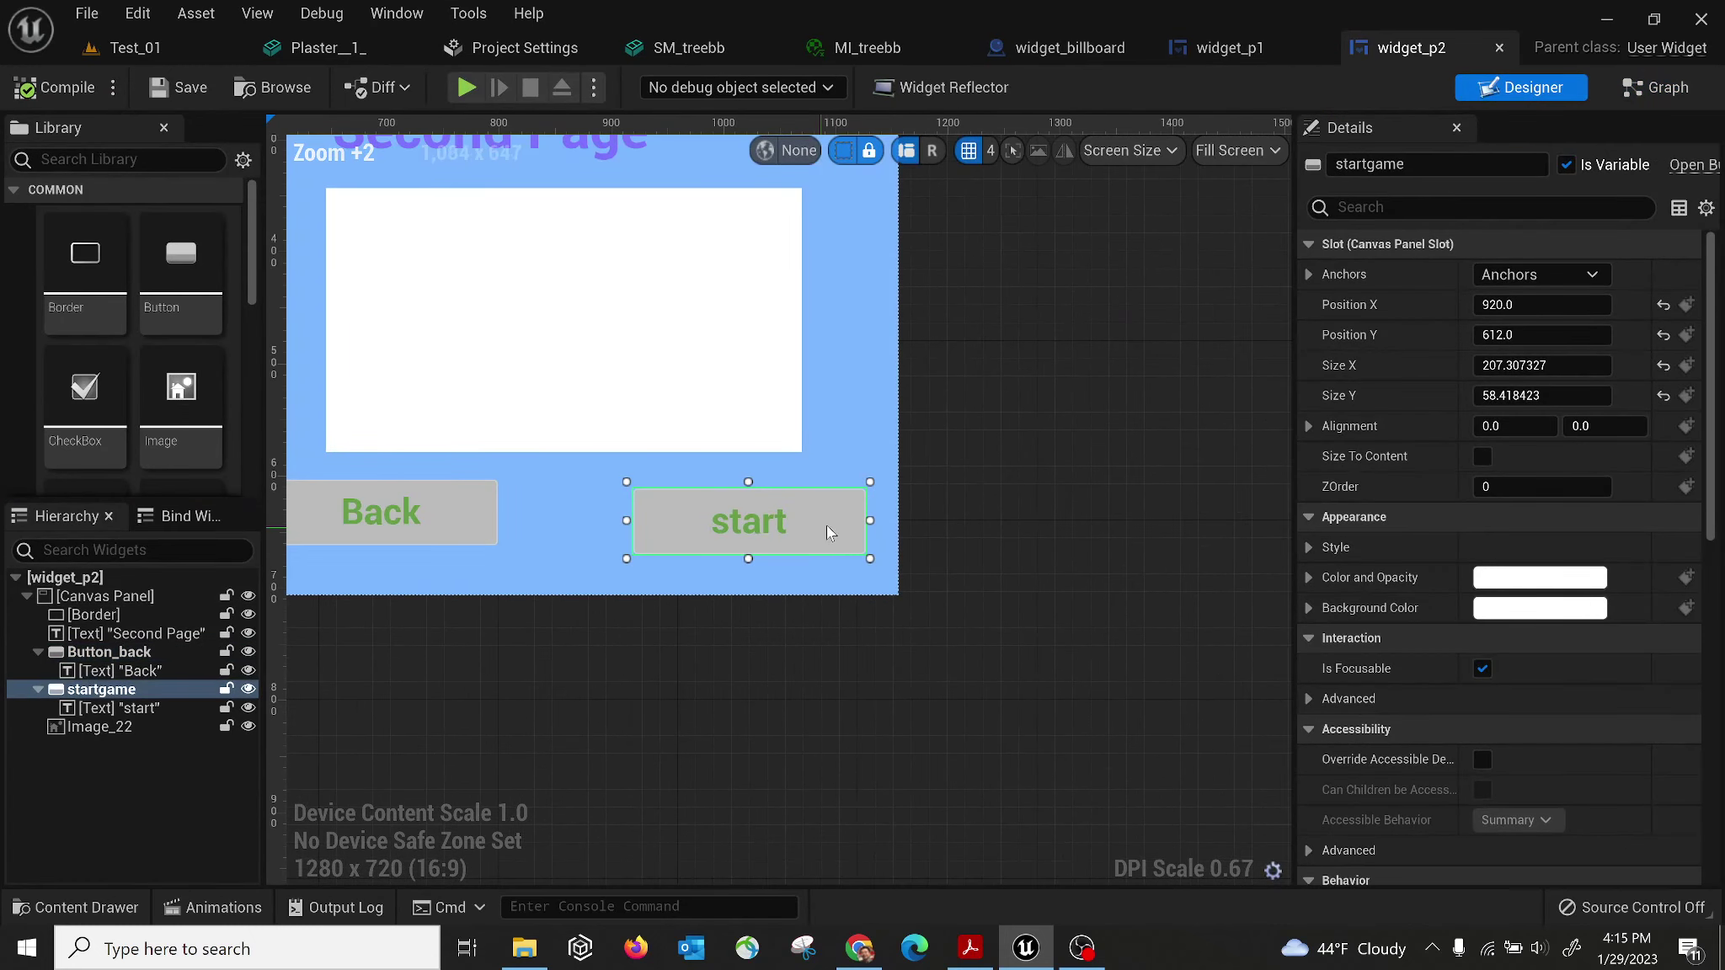
{"action": "scroll", "coordinate": [1701, 665], "scroll_direction": "down", "scroll_amount": 10}
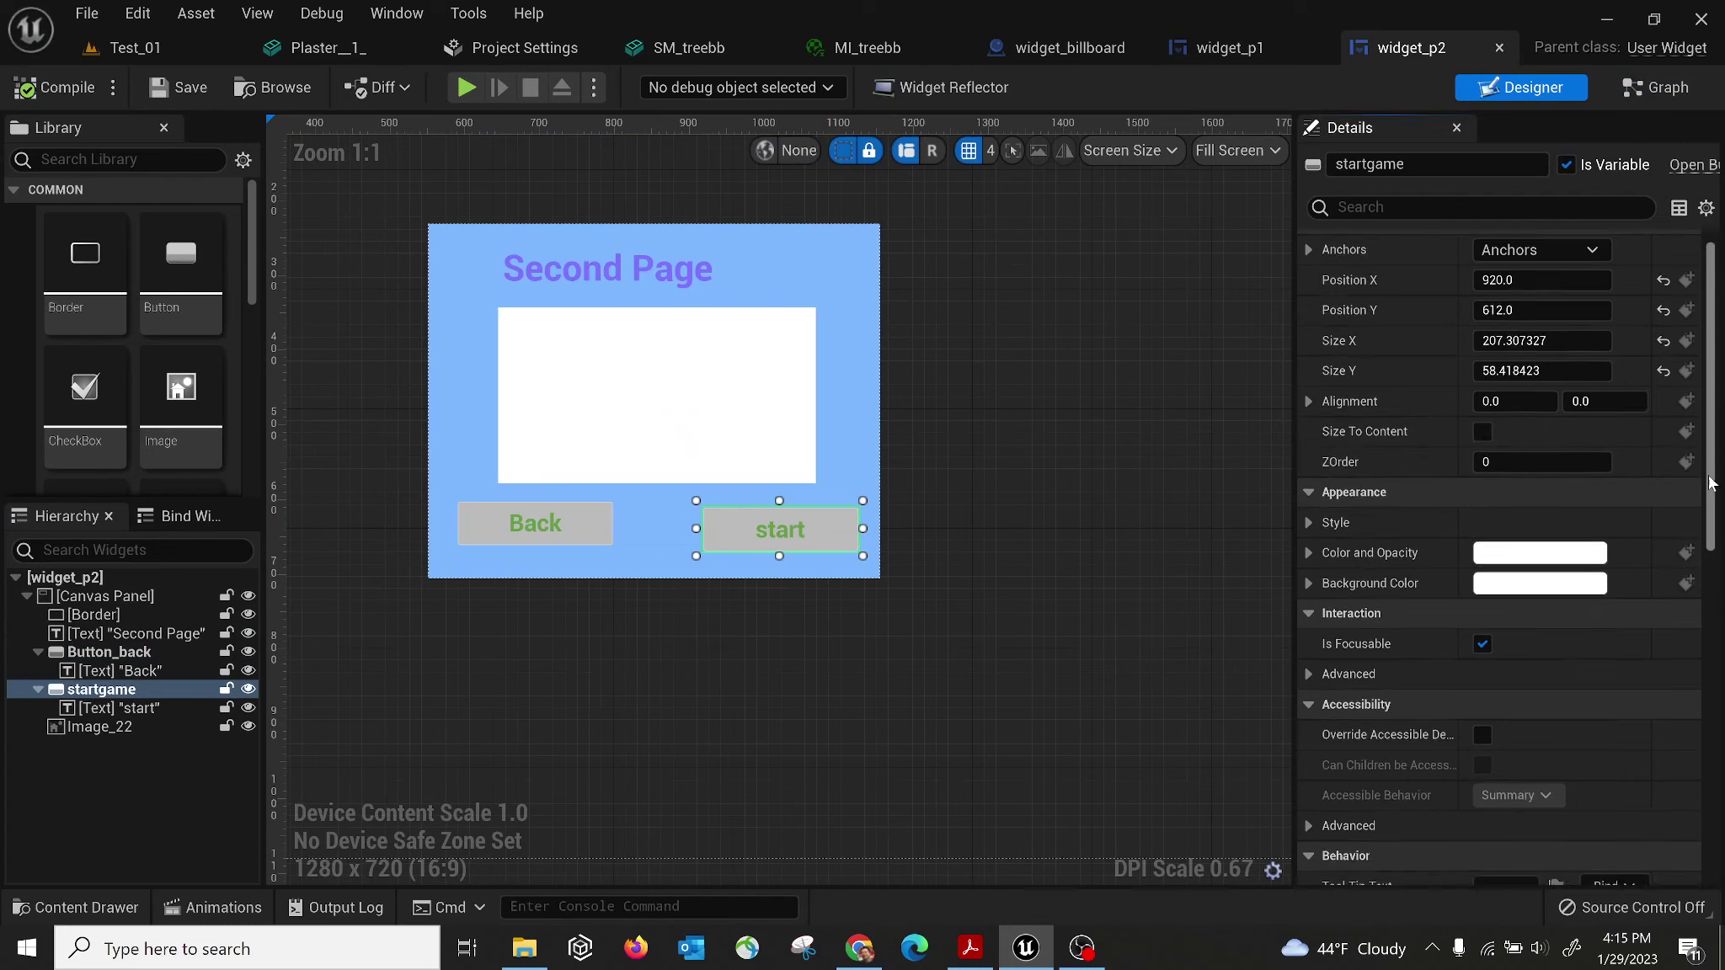
{"action": "scroll", "coordinate": [1705, 767], "scroll_direction": "down", "scroll_amount": 3}
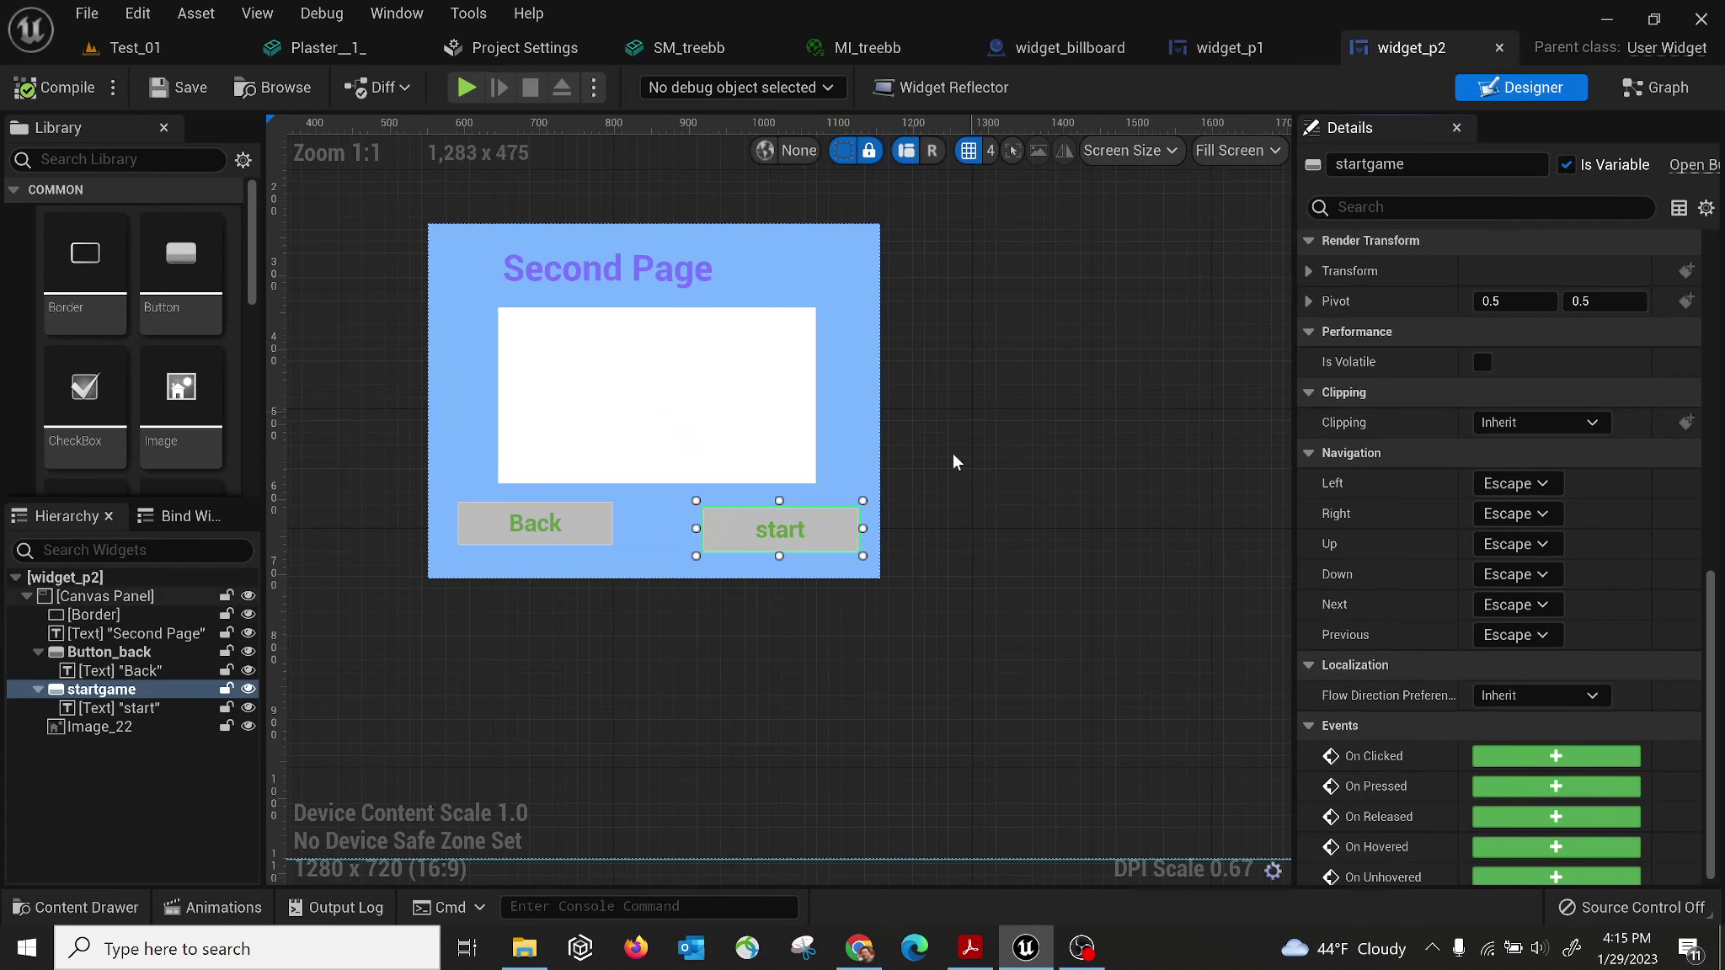
{"action": "left_click", "coordinate": [1535, 786]}
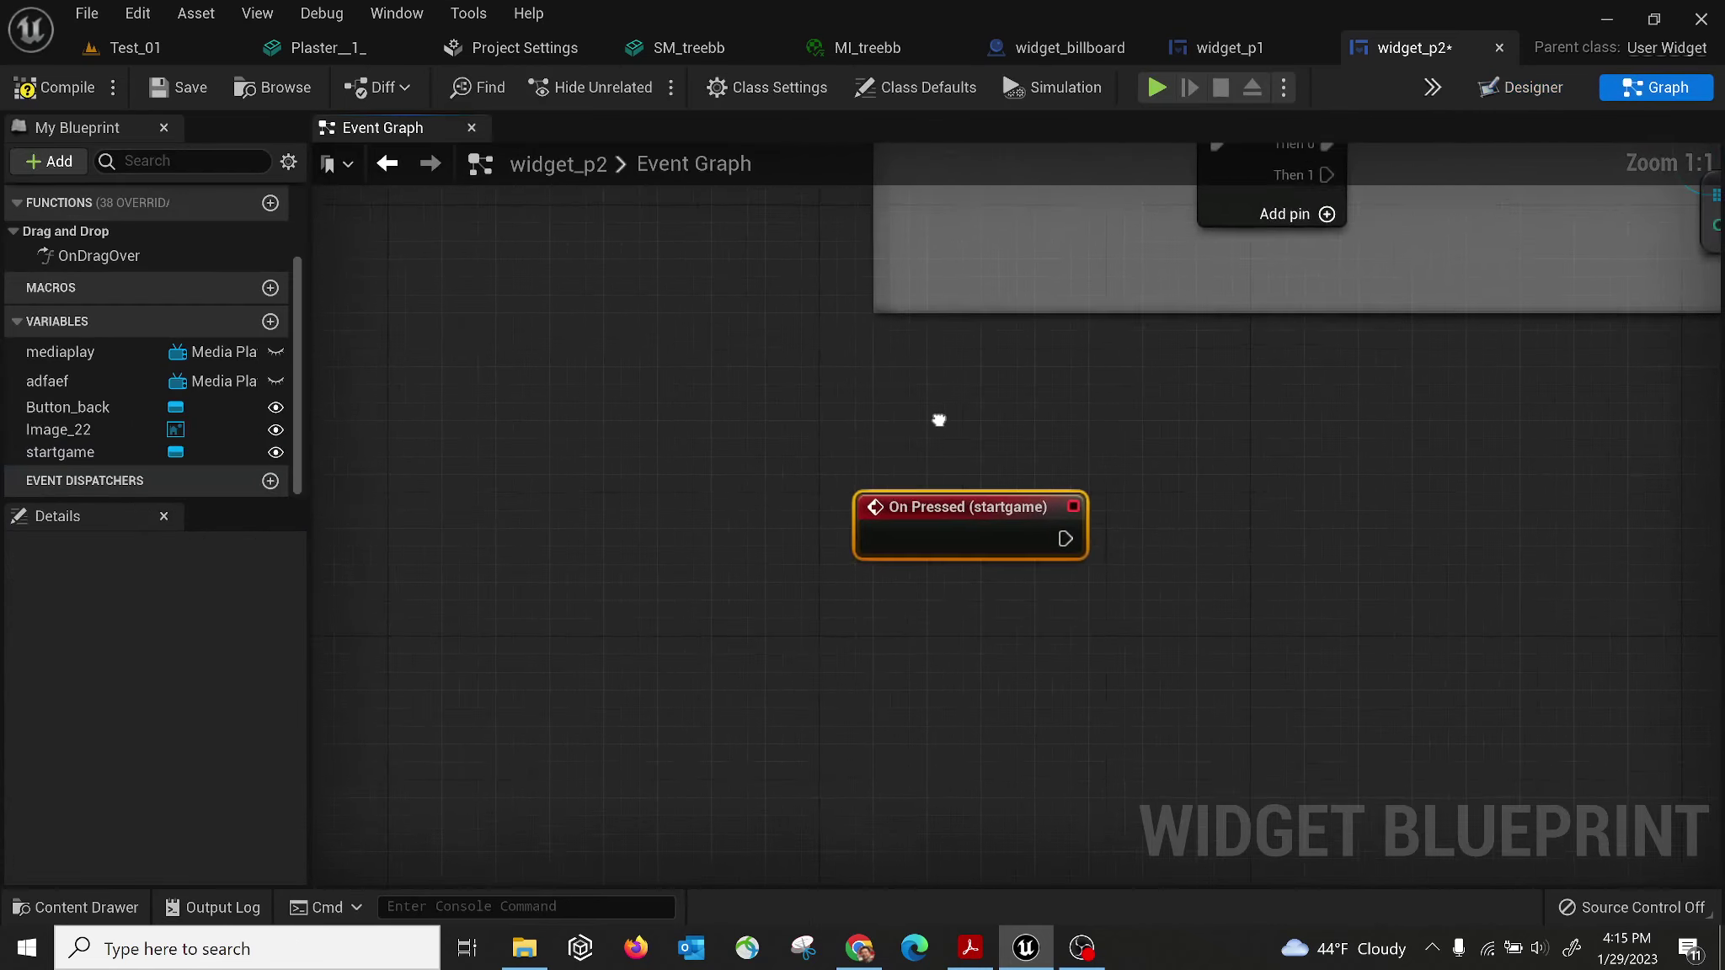
Connect a new Open Level (by Name) node to the On Pressed (startgame) event and place it beside the event.
{"action": "right_click_drag", "start_coordinate": [939, 419], "coordinate": [555, 611]}
{"action": "left_click_drag", "start_coordinate": [681, 729], "coordinate": [973, 703]}
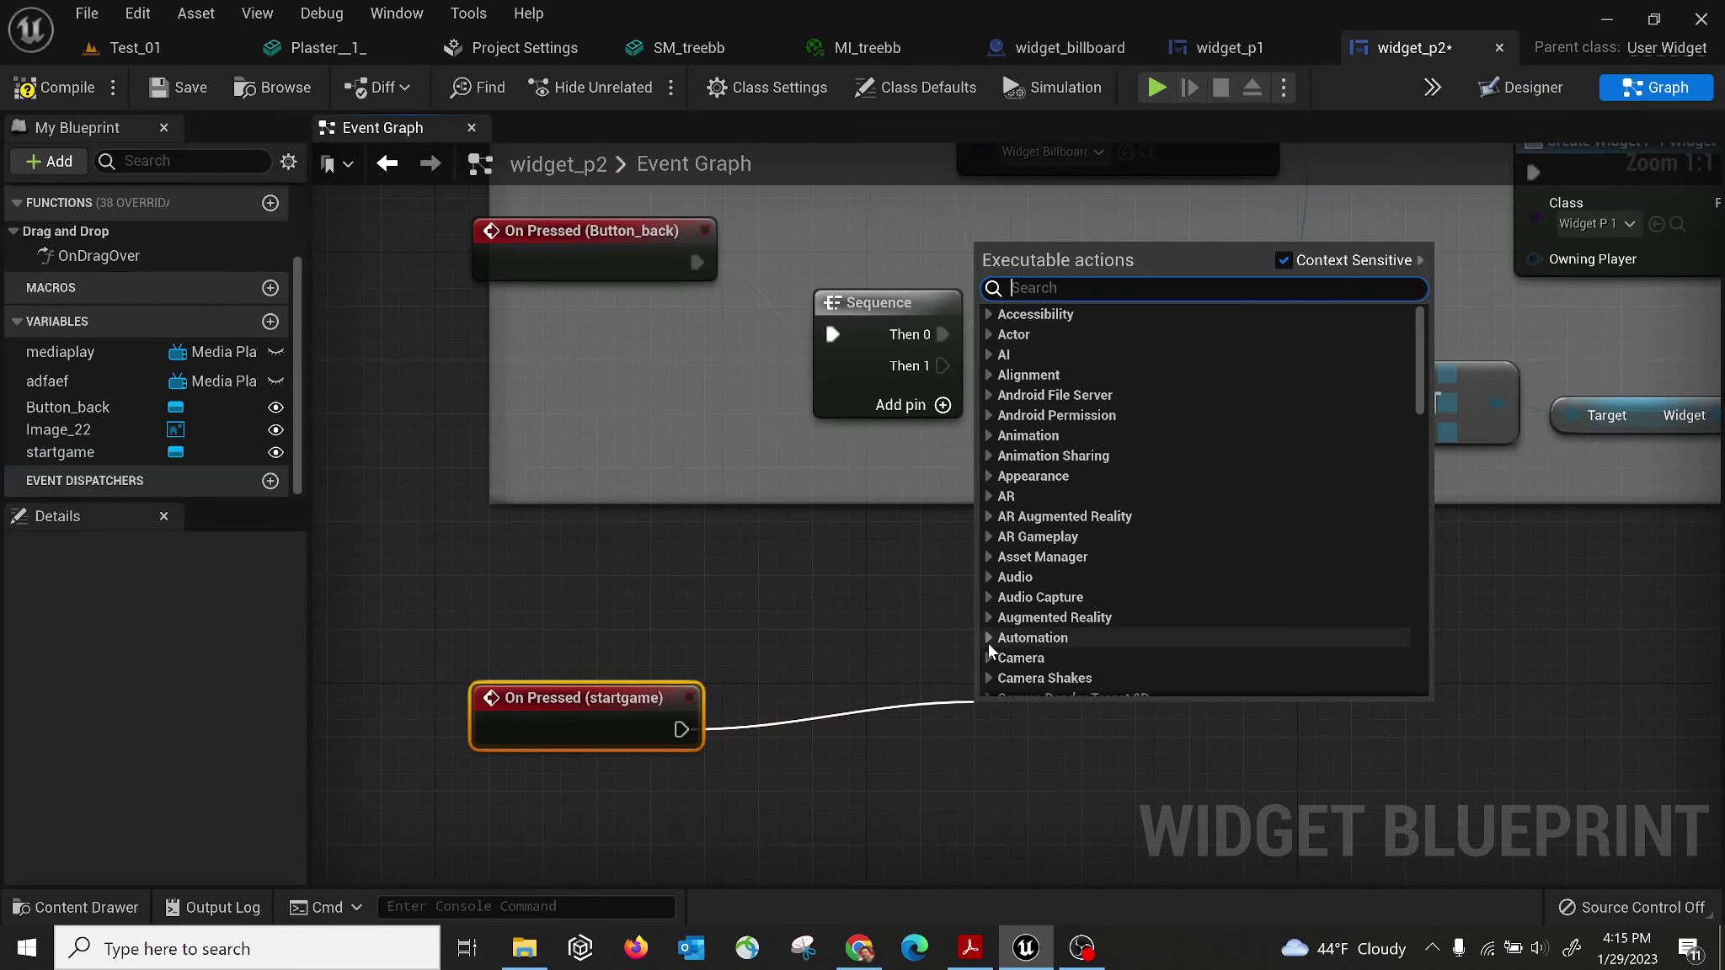
{"action": "type", "text": "open"}
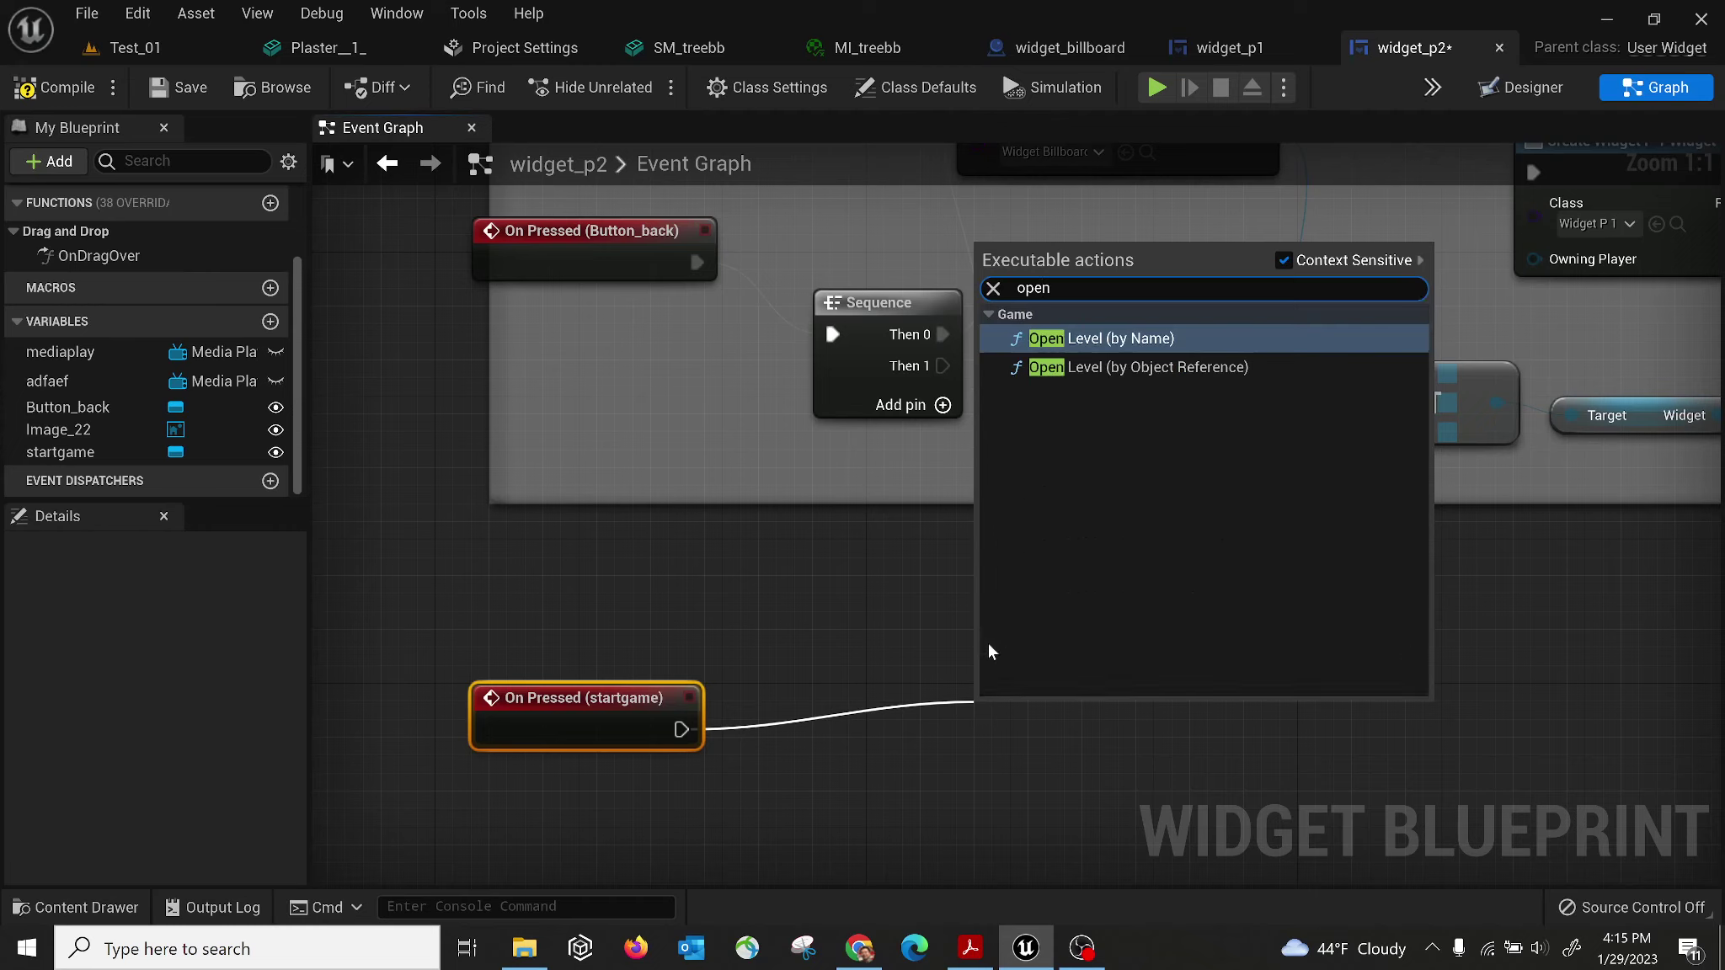
{"action": "left_click", "coordinate": [1136, 341]}
{"action": "left_click_drag", "start_coordinate": [1080, 722], "coordinate": [991, 657]}
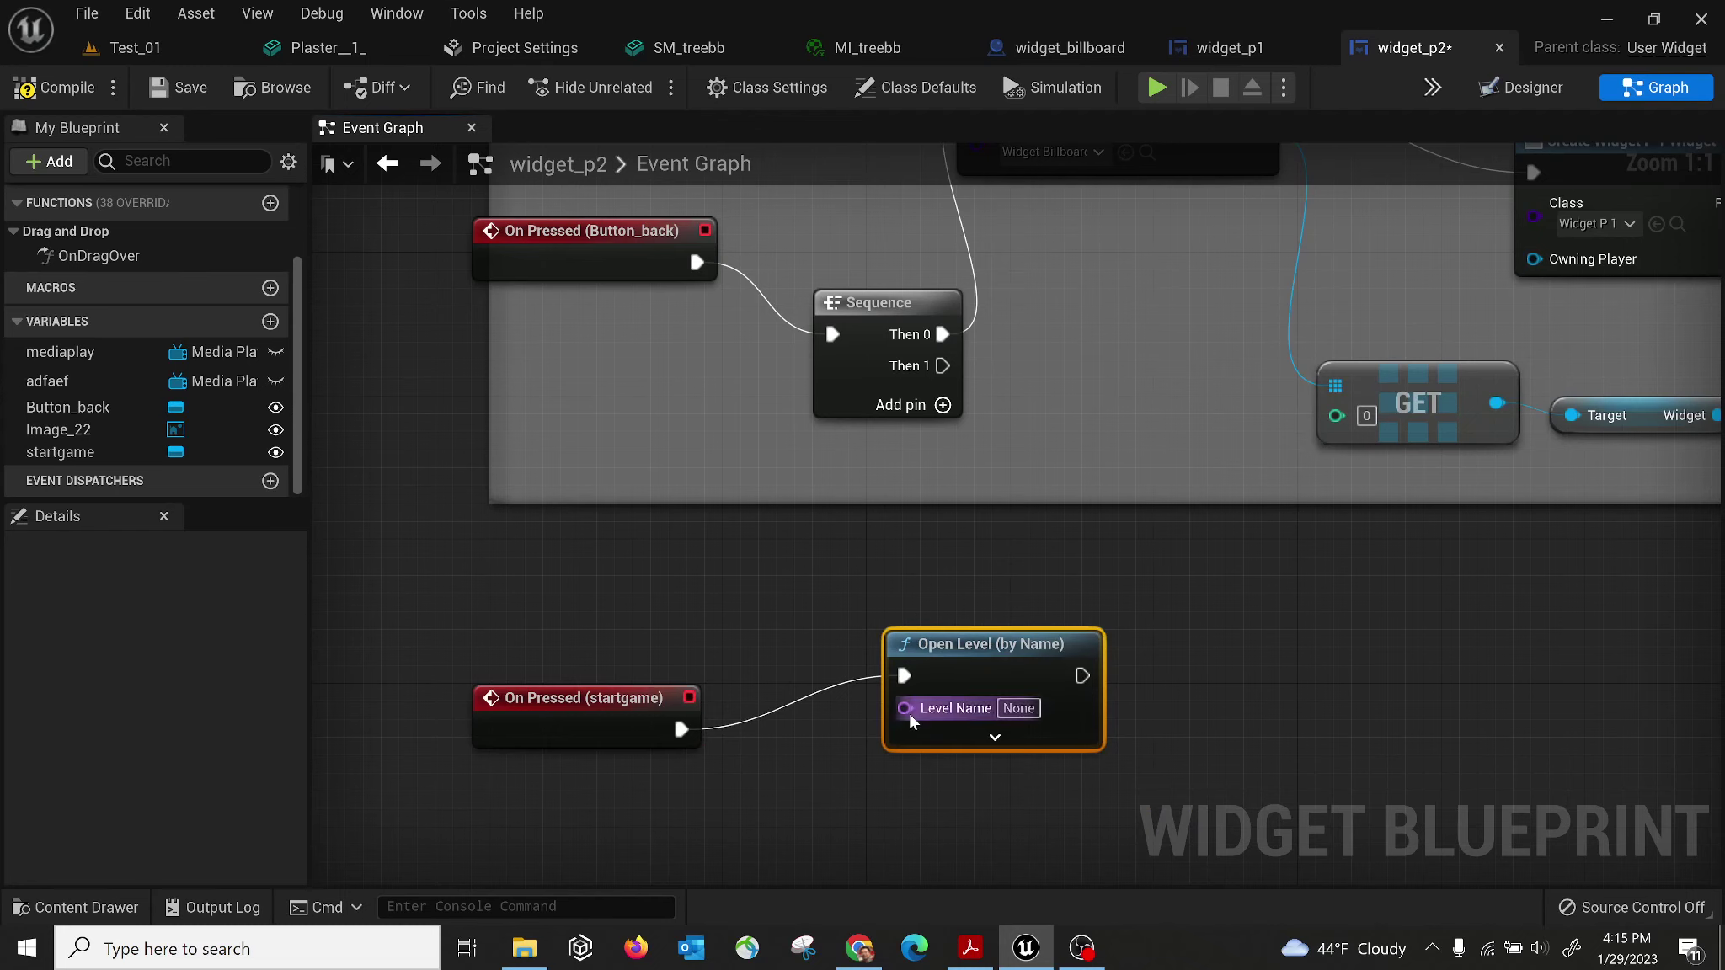
Set the Open Level node's Level Name to helloworld, checking the level assets in the Content folder, and compile and save widget_p2.
{"action": "left_click", "coordinate": [1019, 709]}
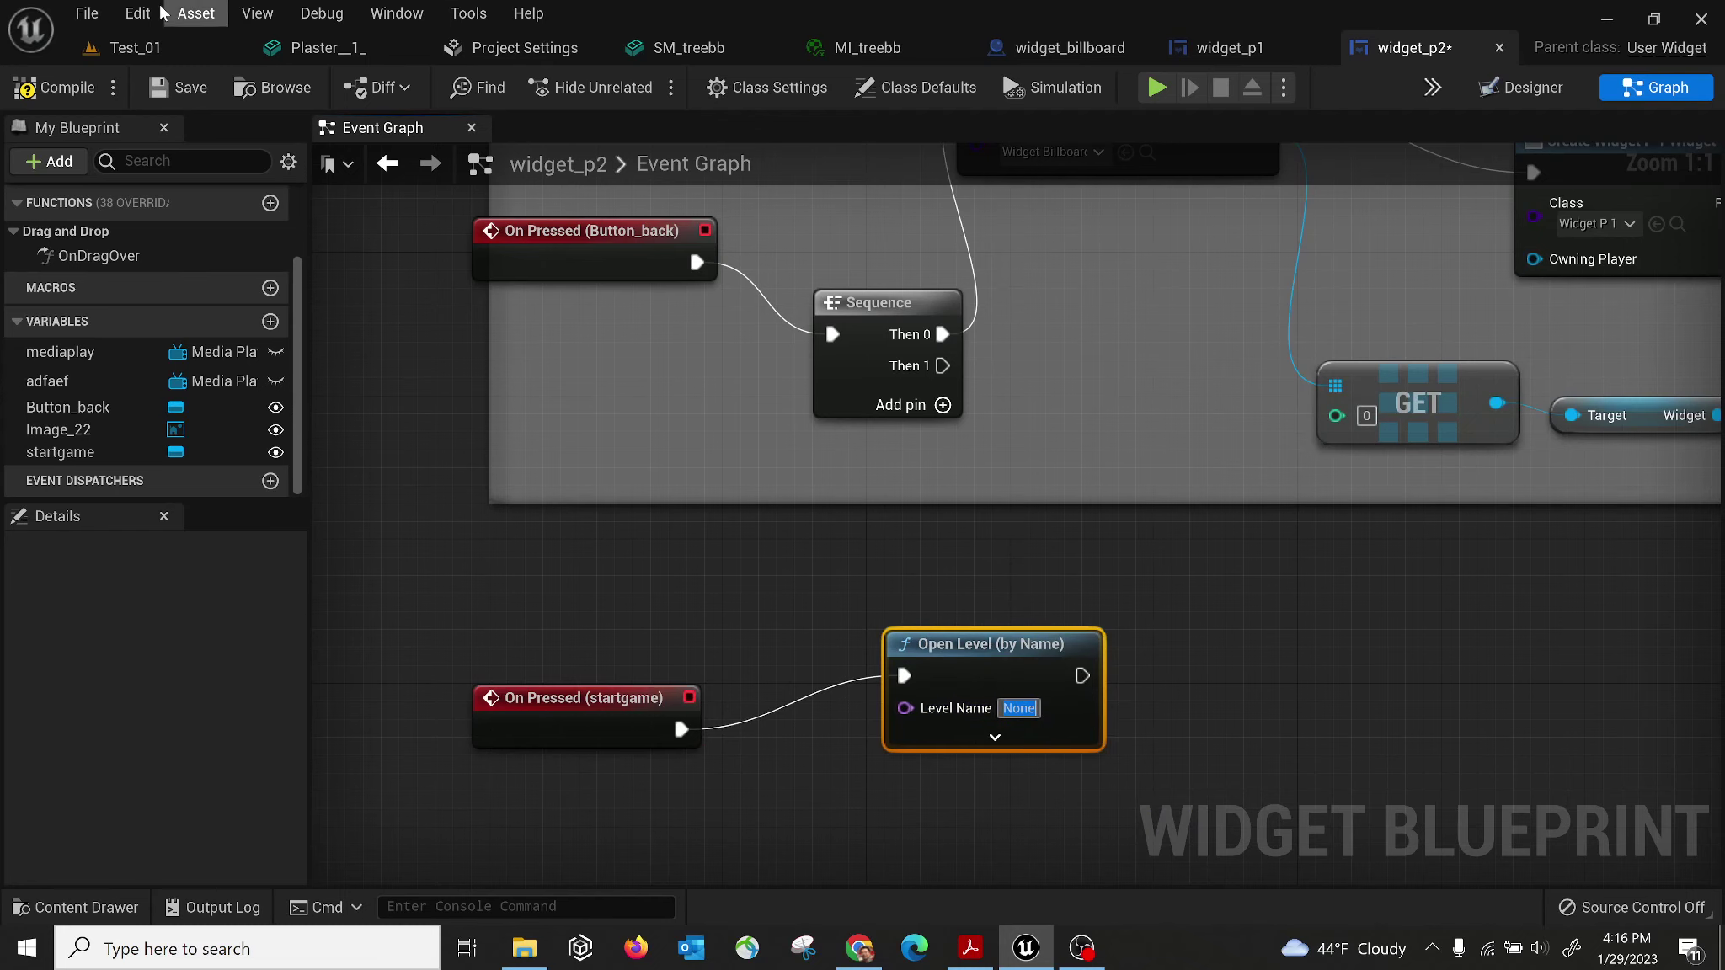
{"action": "left_click", "coordinate": [172, 51]}
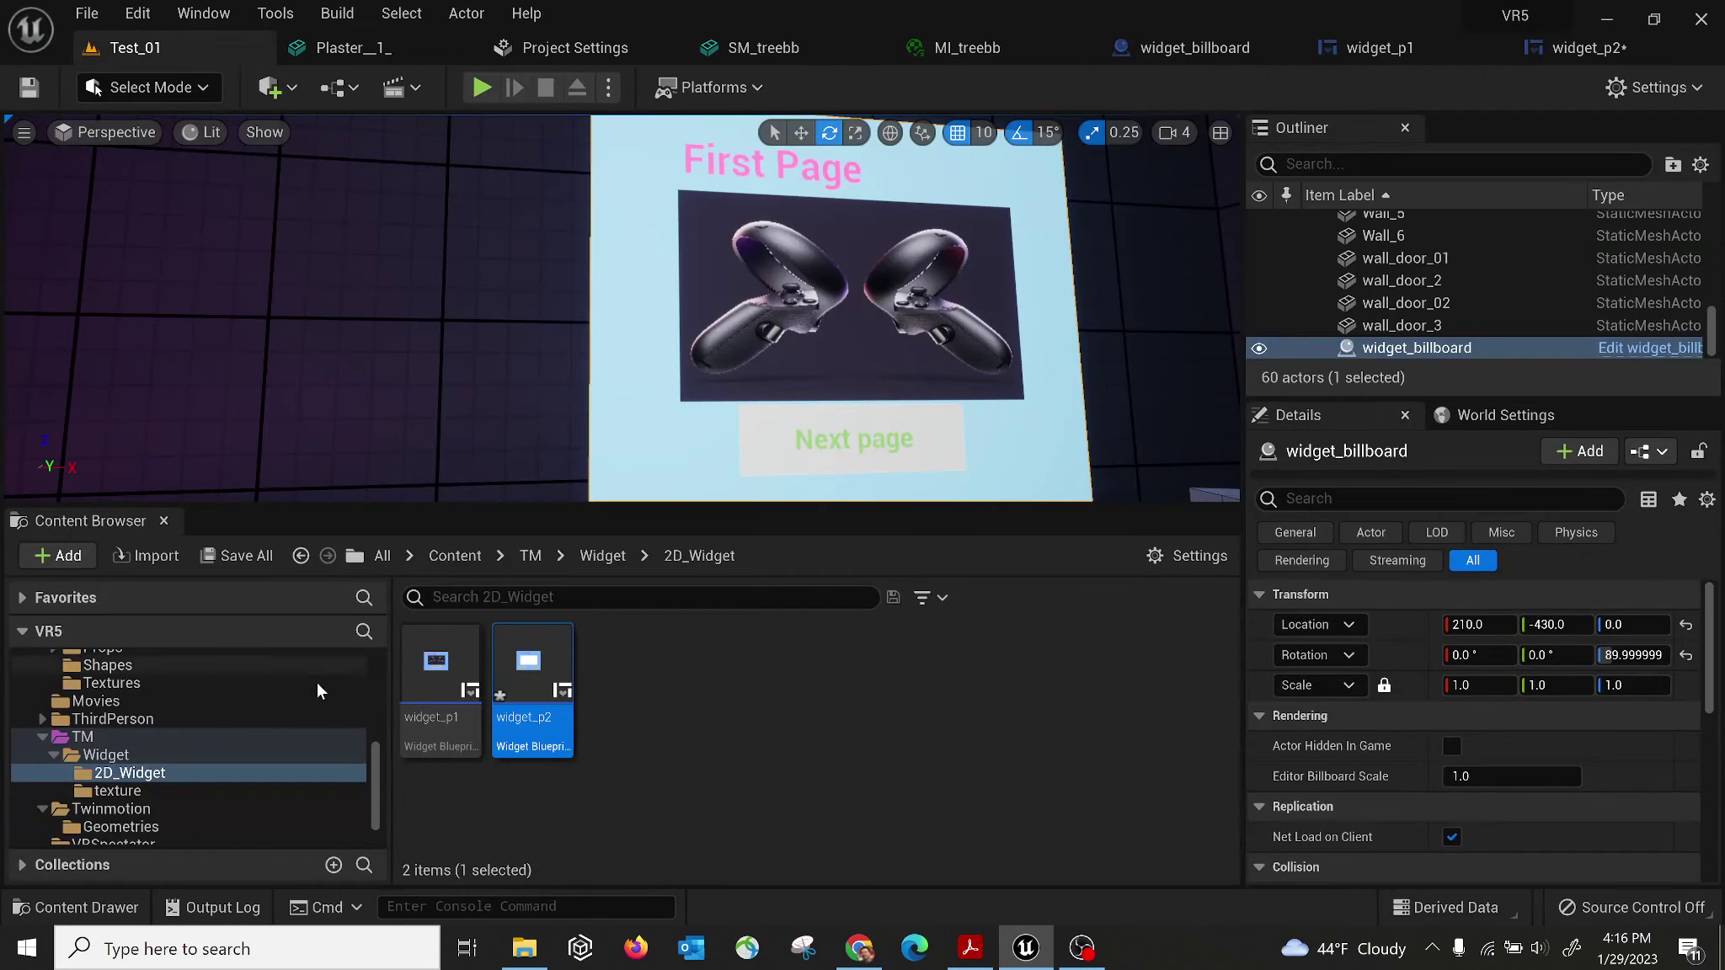
{"action": "scroll", "coordinate": [374, 752], "scroll_direction": "up", "scroll_amount": 10}
{"action": "left_click", "coordinate": [159, 678]}
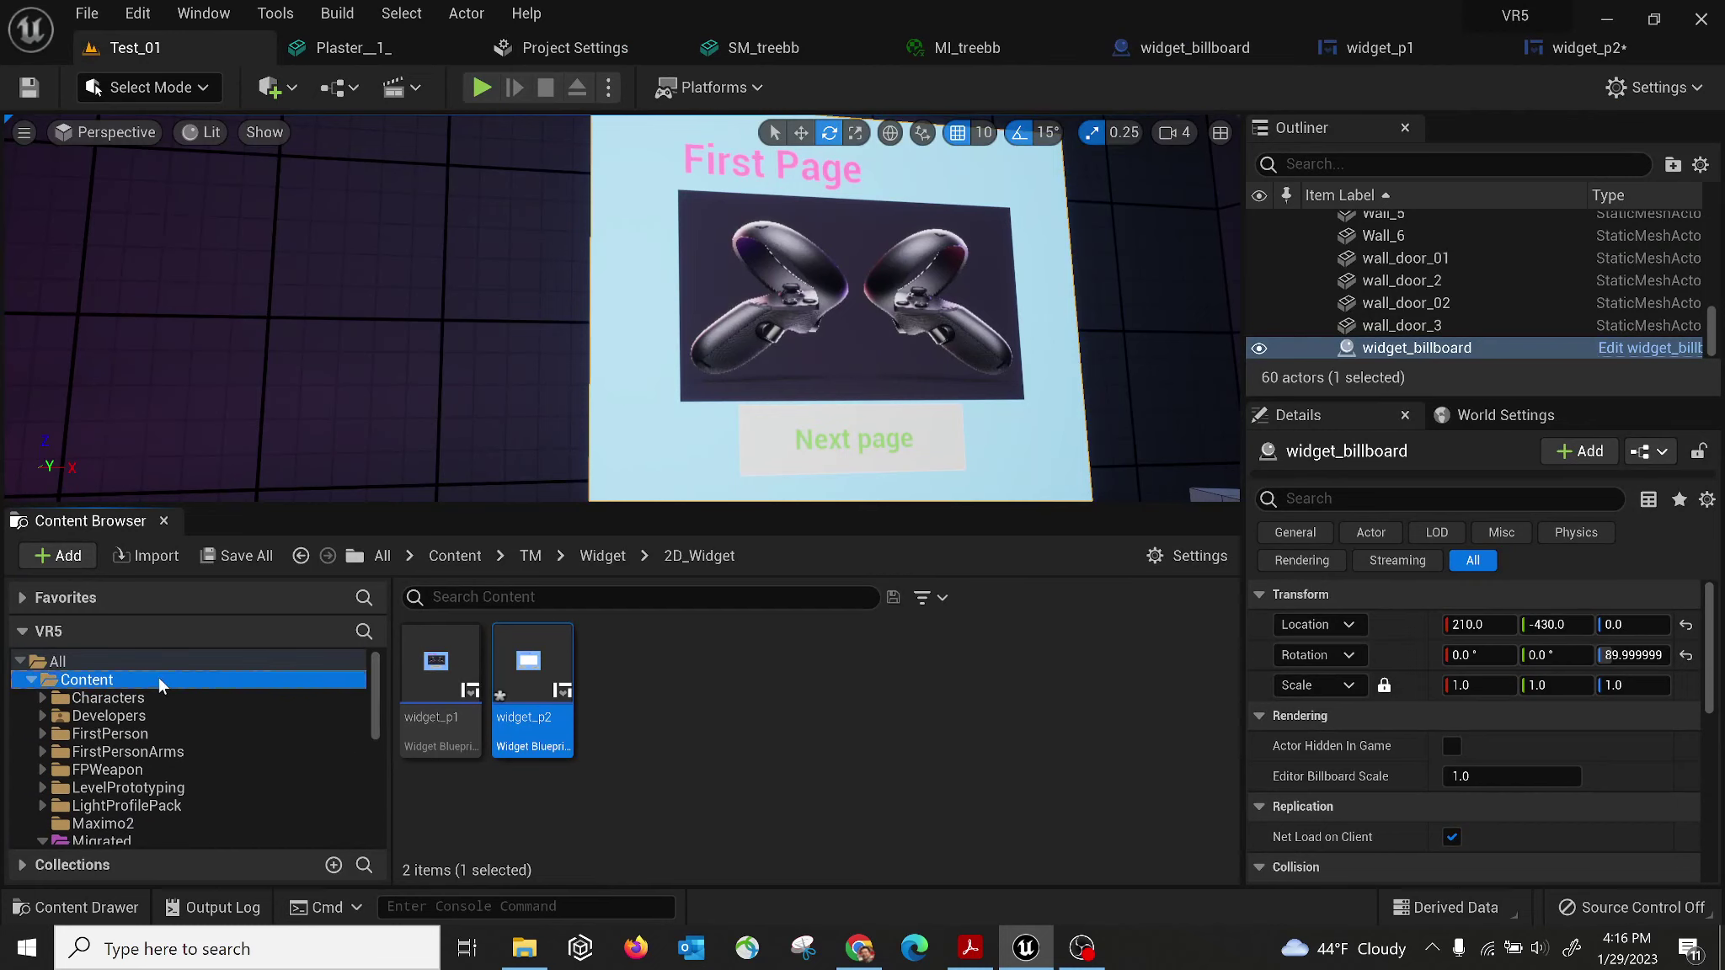
{"action": "scroll", "coordinate": [591, 699], "scroll_direction": "down", "scroll_amount": 3}
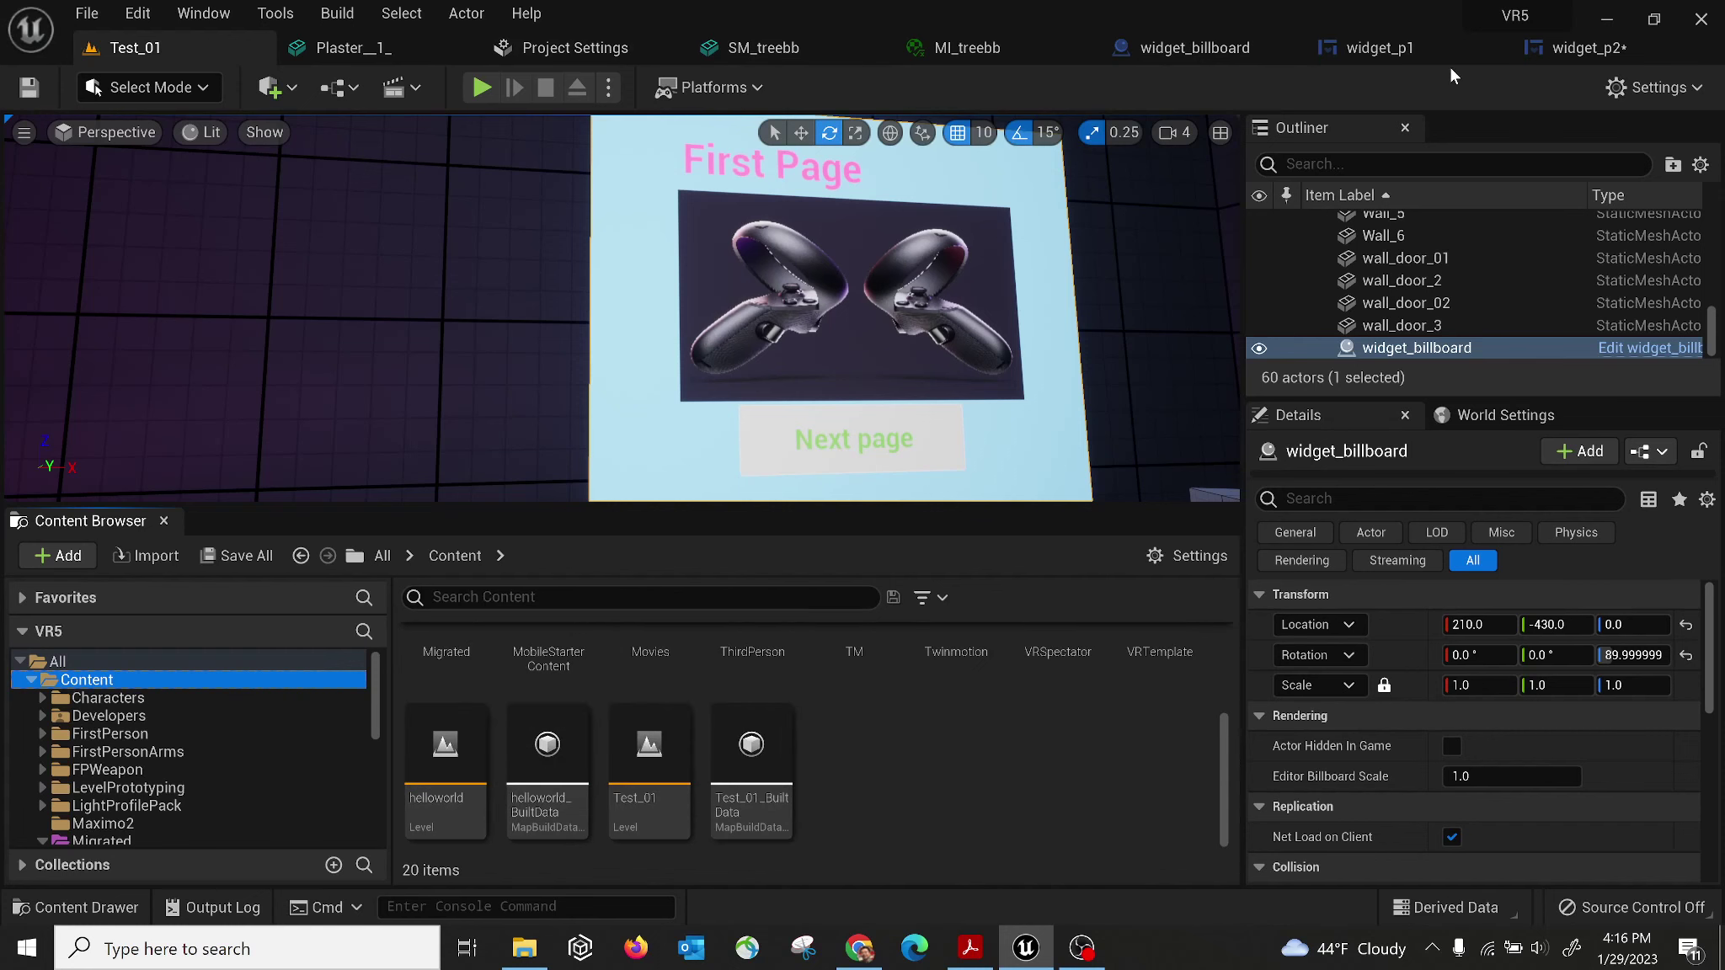
{"action": "left_click", "coordinate": [1587, 49]}
{"action": "left_click", "coordinate": [1012, 714]}
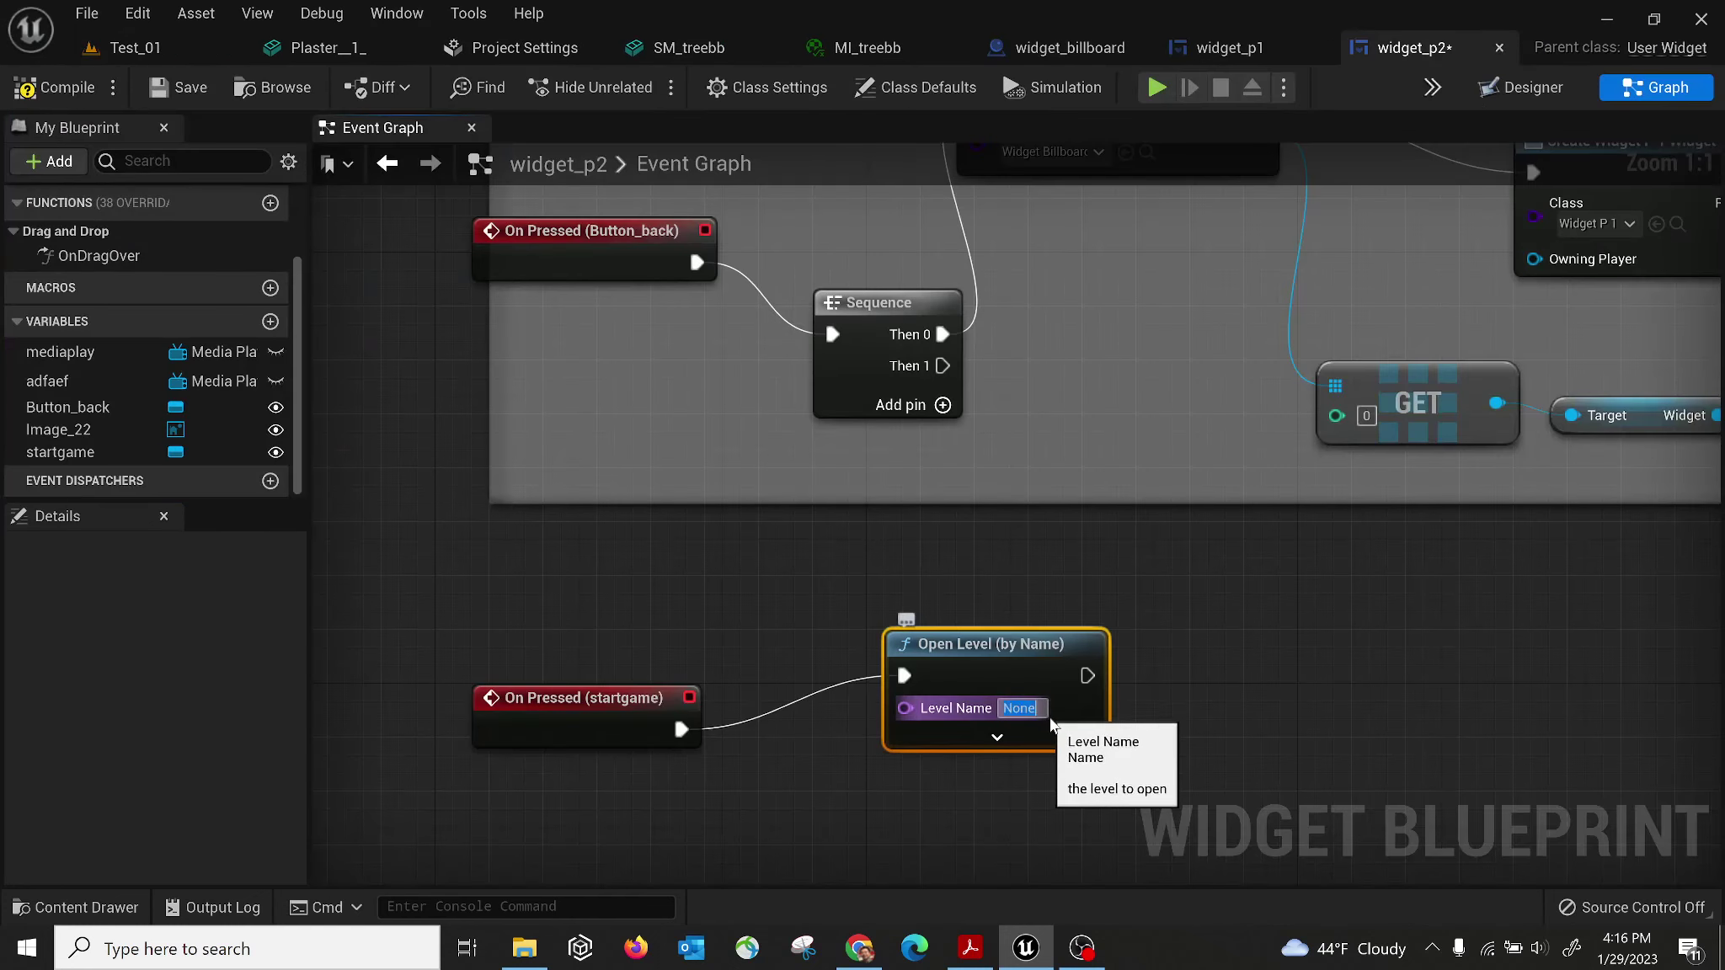
{"action": "type", "text": "hellow"}
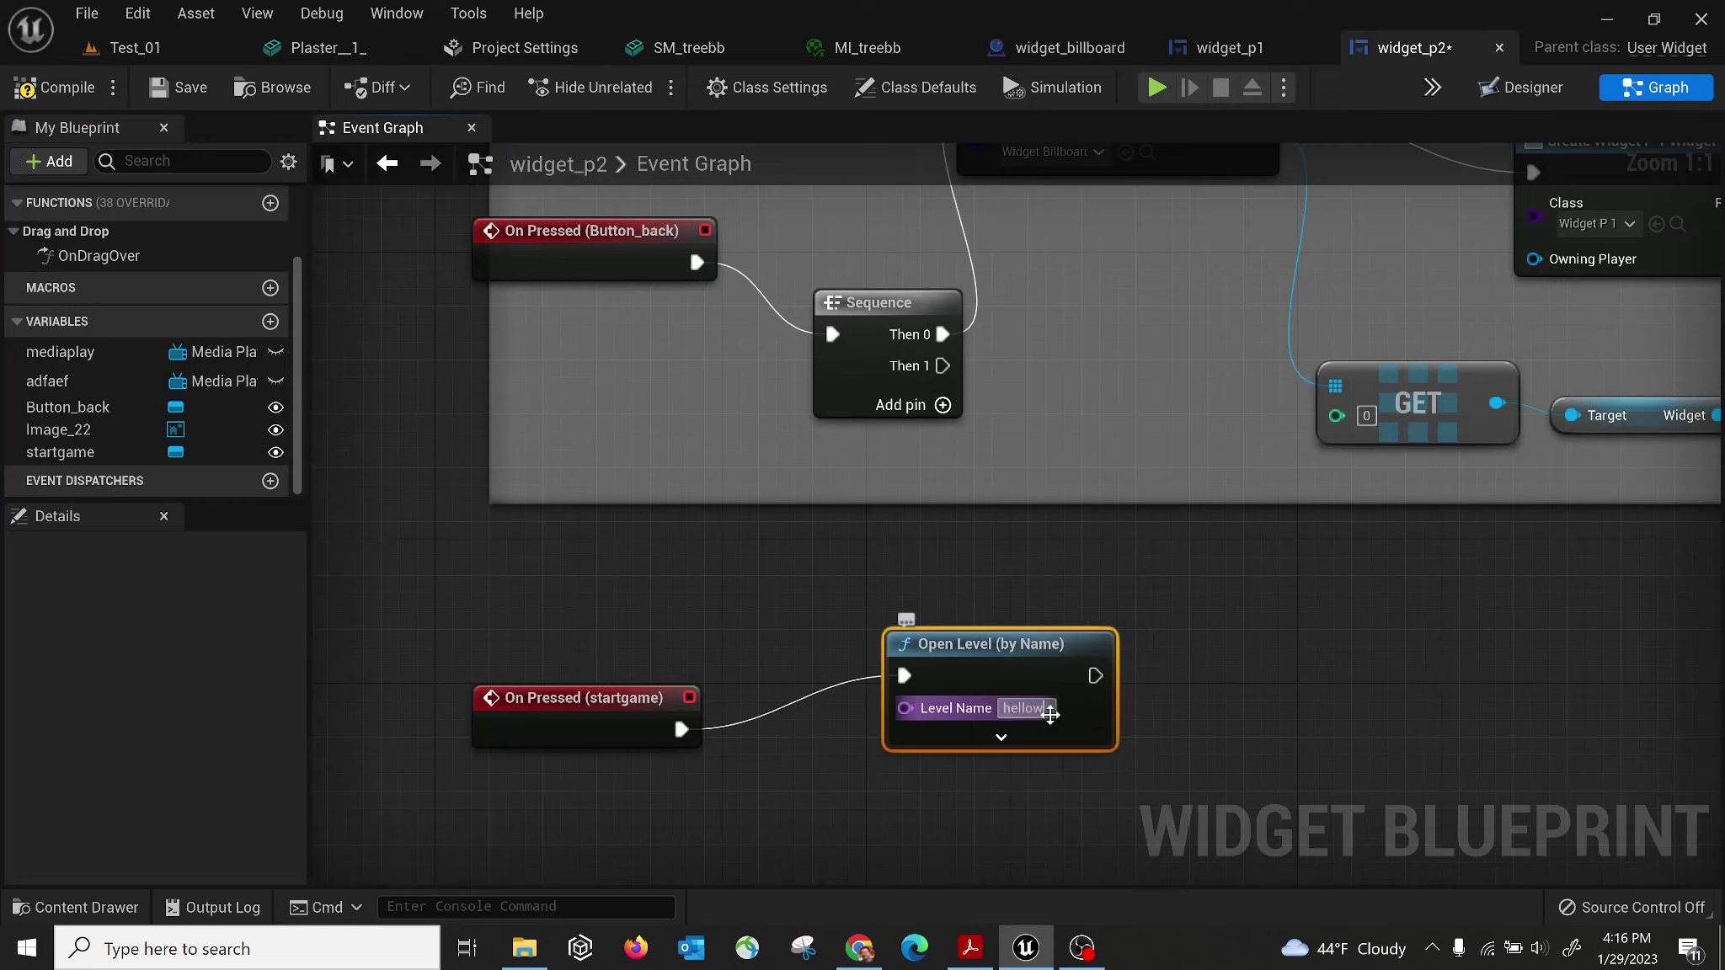
{"action": "type", "text": "orld"}
{"action": "key", "text": "Return"}
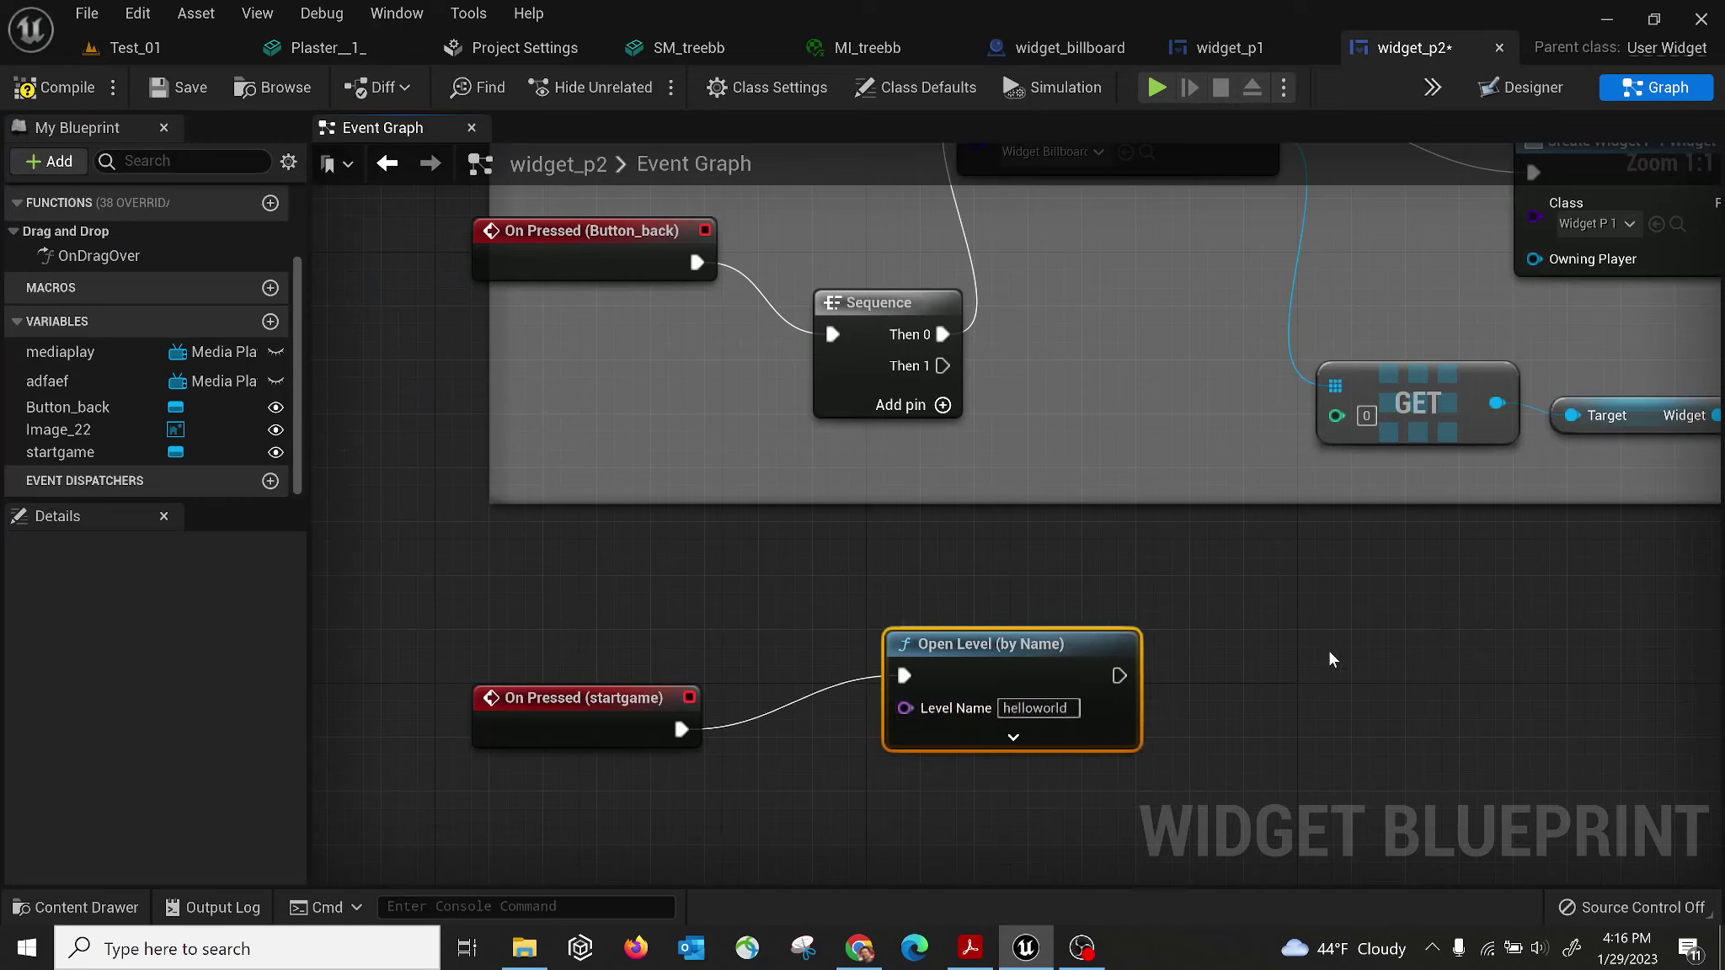
{"action": "left_click", "coordinate": [52, 91]}
{"action": "left_click", "coordinate": [187, 87]}
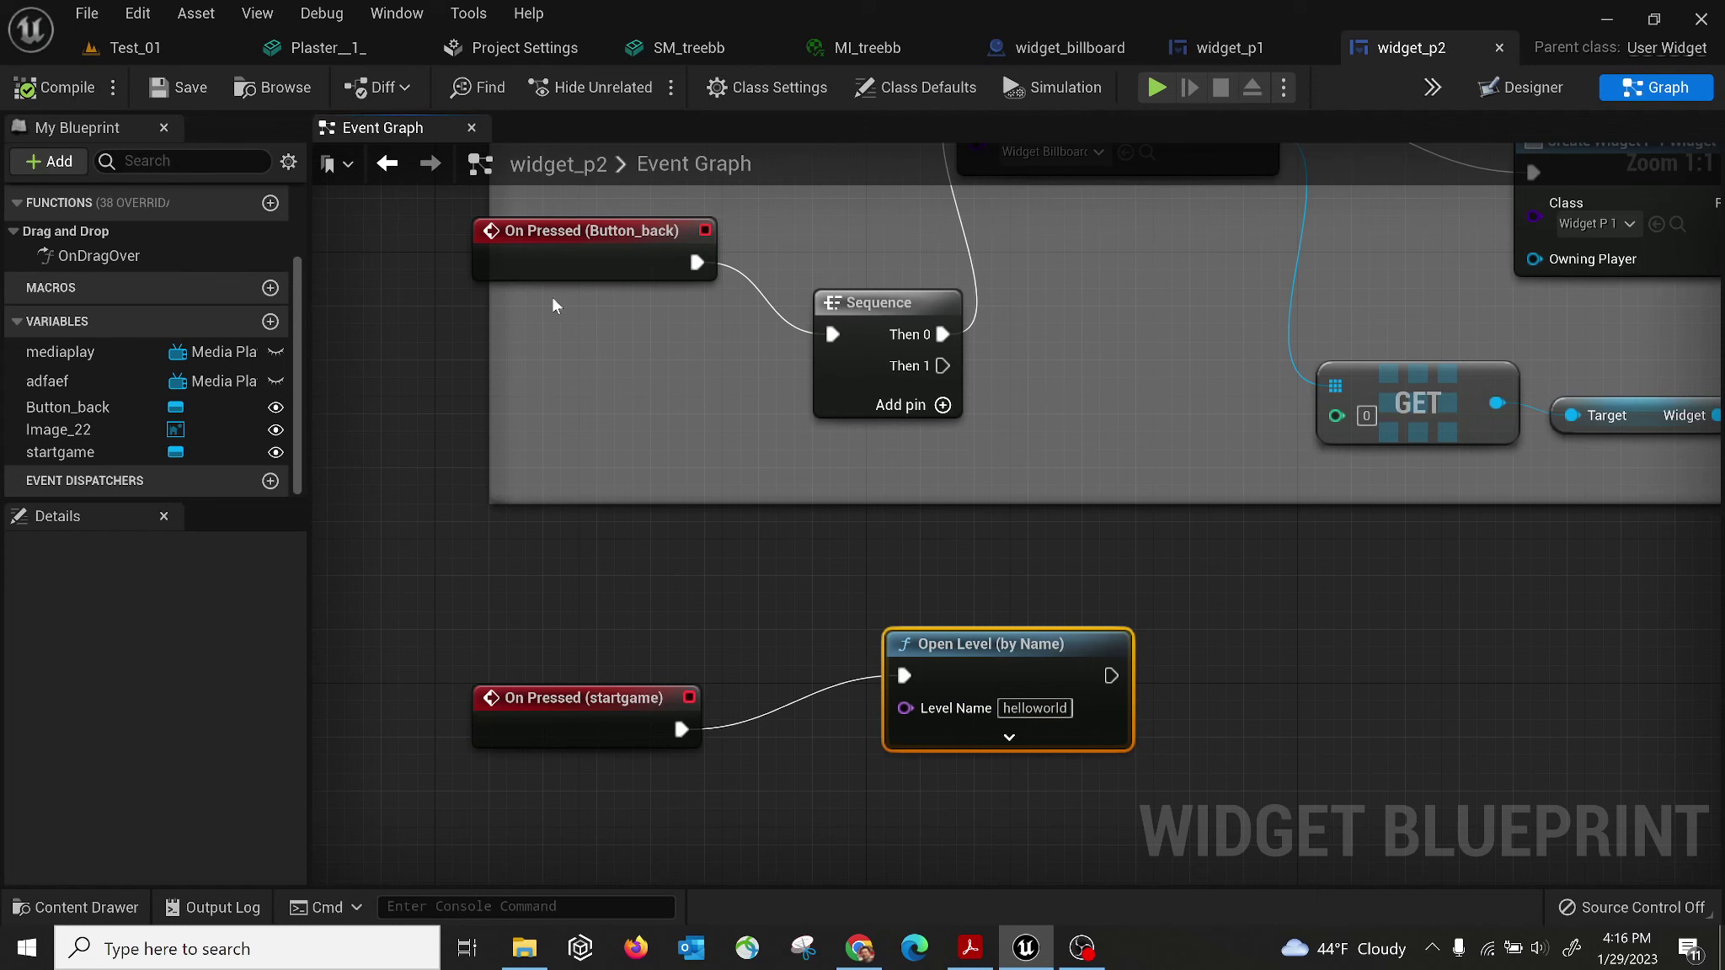
Play-test Test_01 by going to the billboard's second page and launching helloworld with its start button, and stop the play session.
{"action": "left_click", "coordinate": [159, 50]}
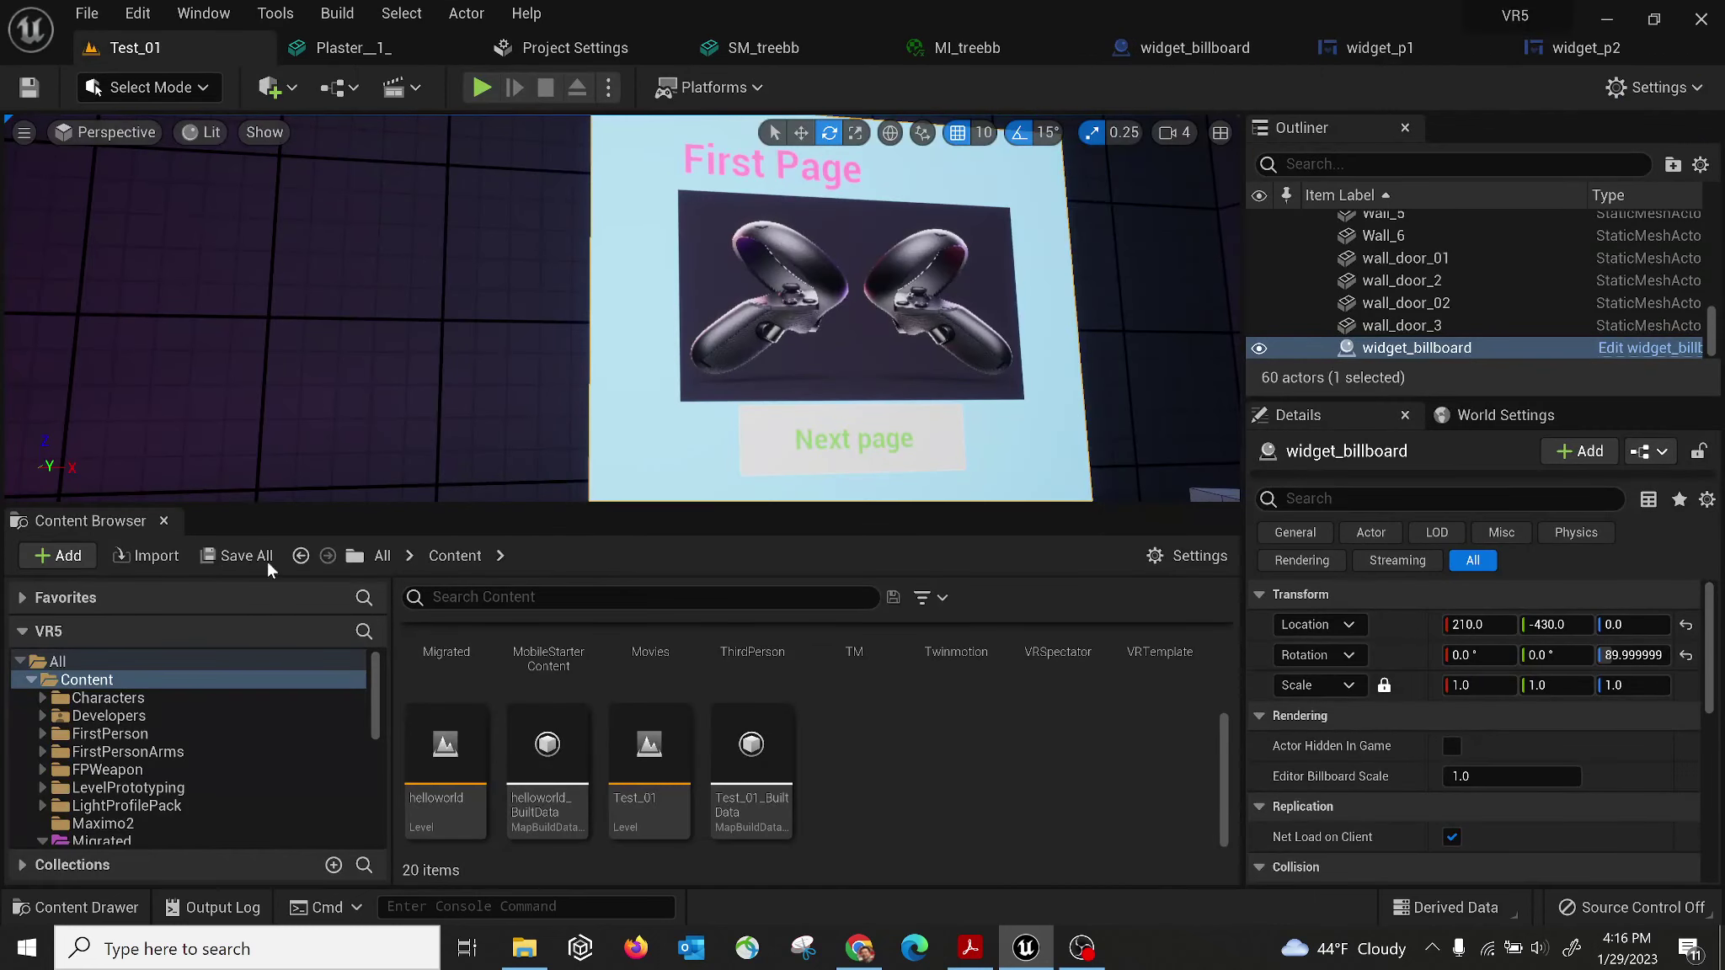
{"action": "left_click", "coordinate": [480, 87]}
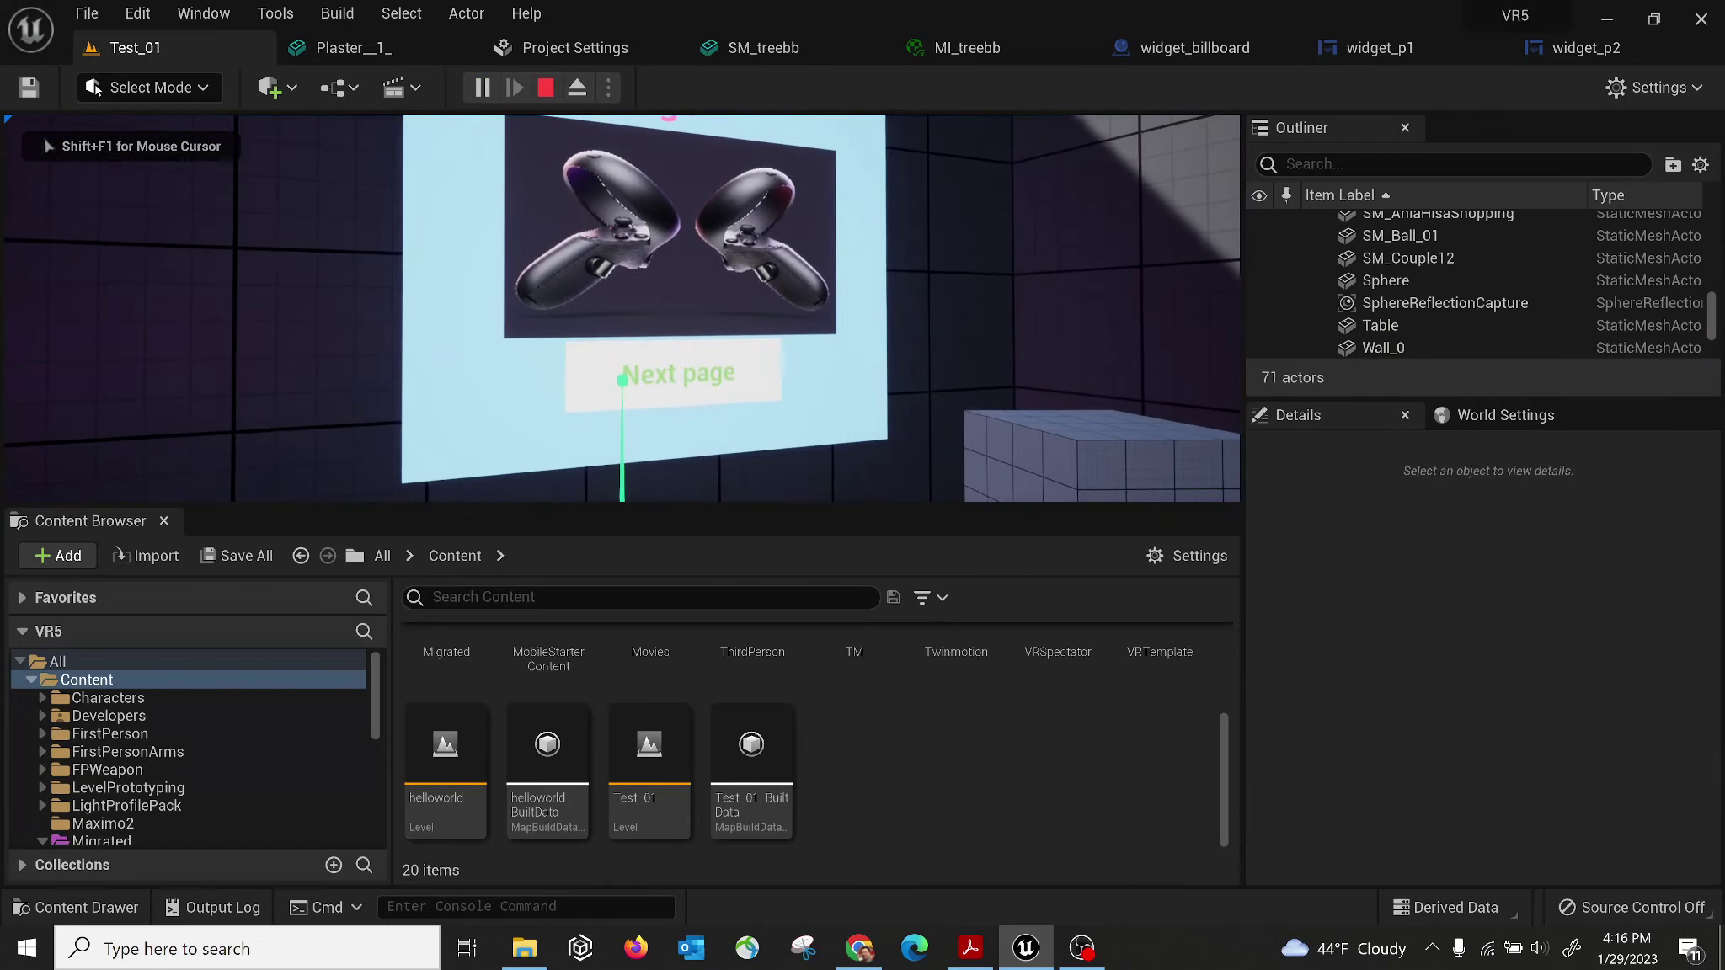
{"action": "left_click", "coordinate": [621, 378]}
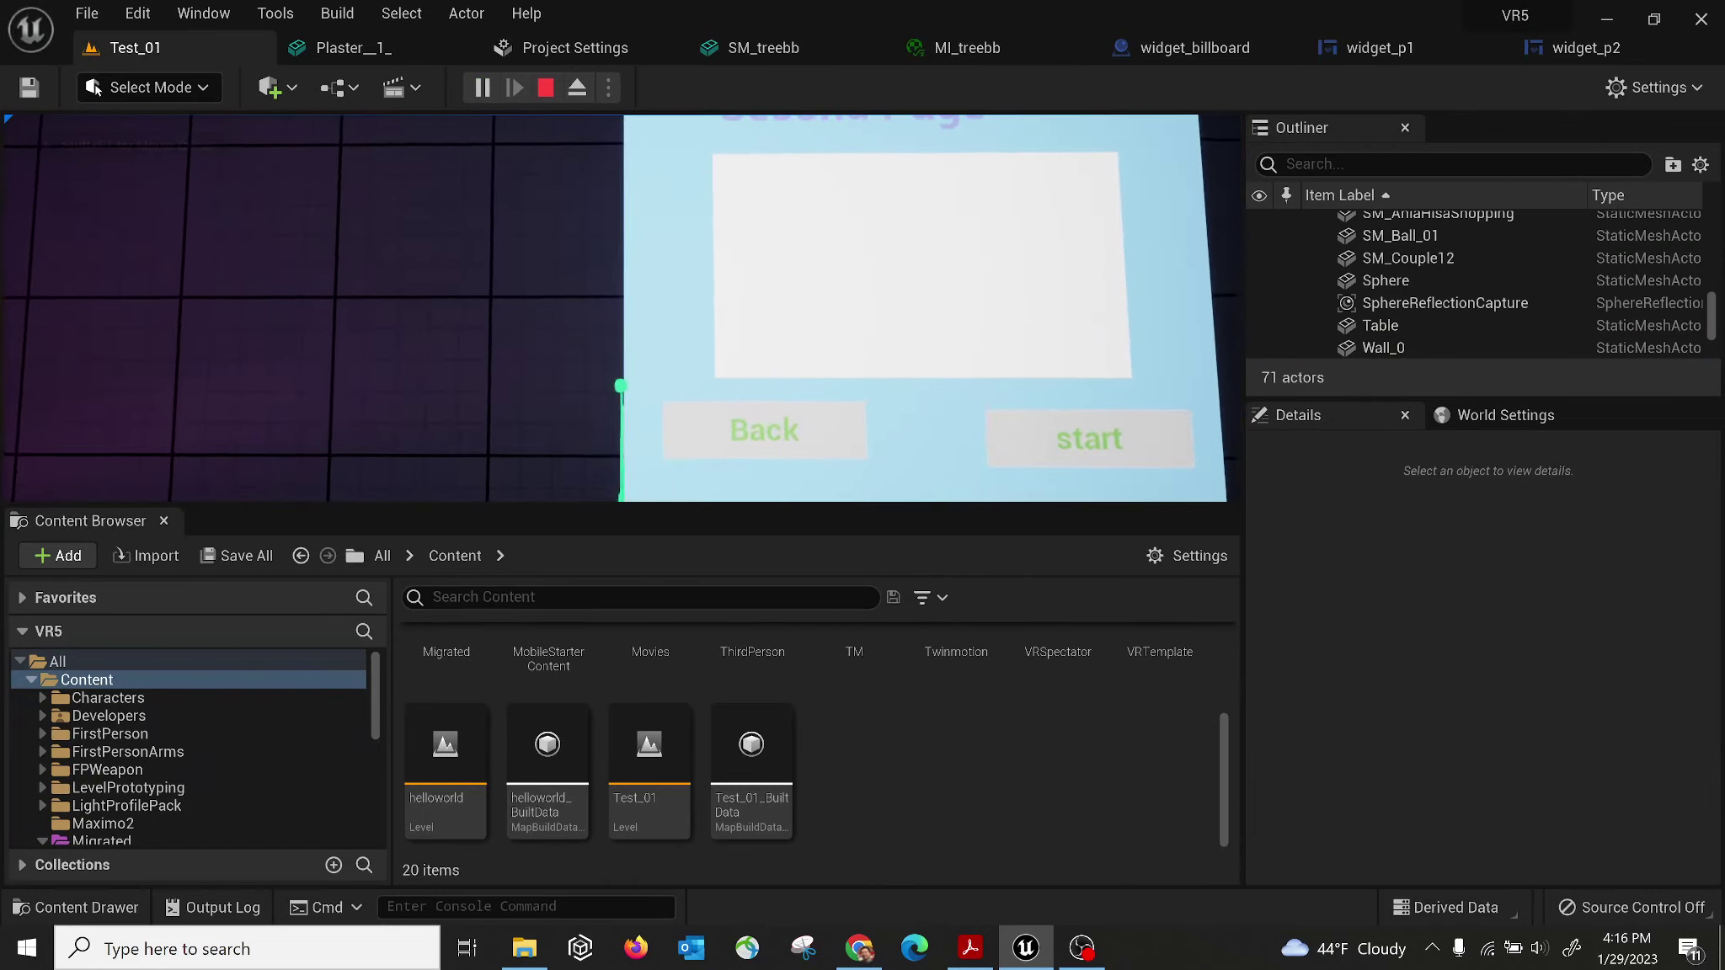
{"action": "left_click", "coordinate": [622, 384]}
{"action": "left_click", "coordinate": [621, 376]}
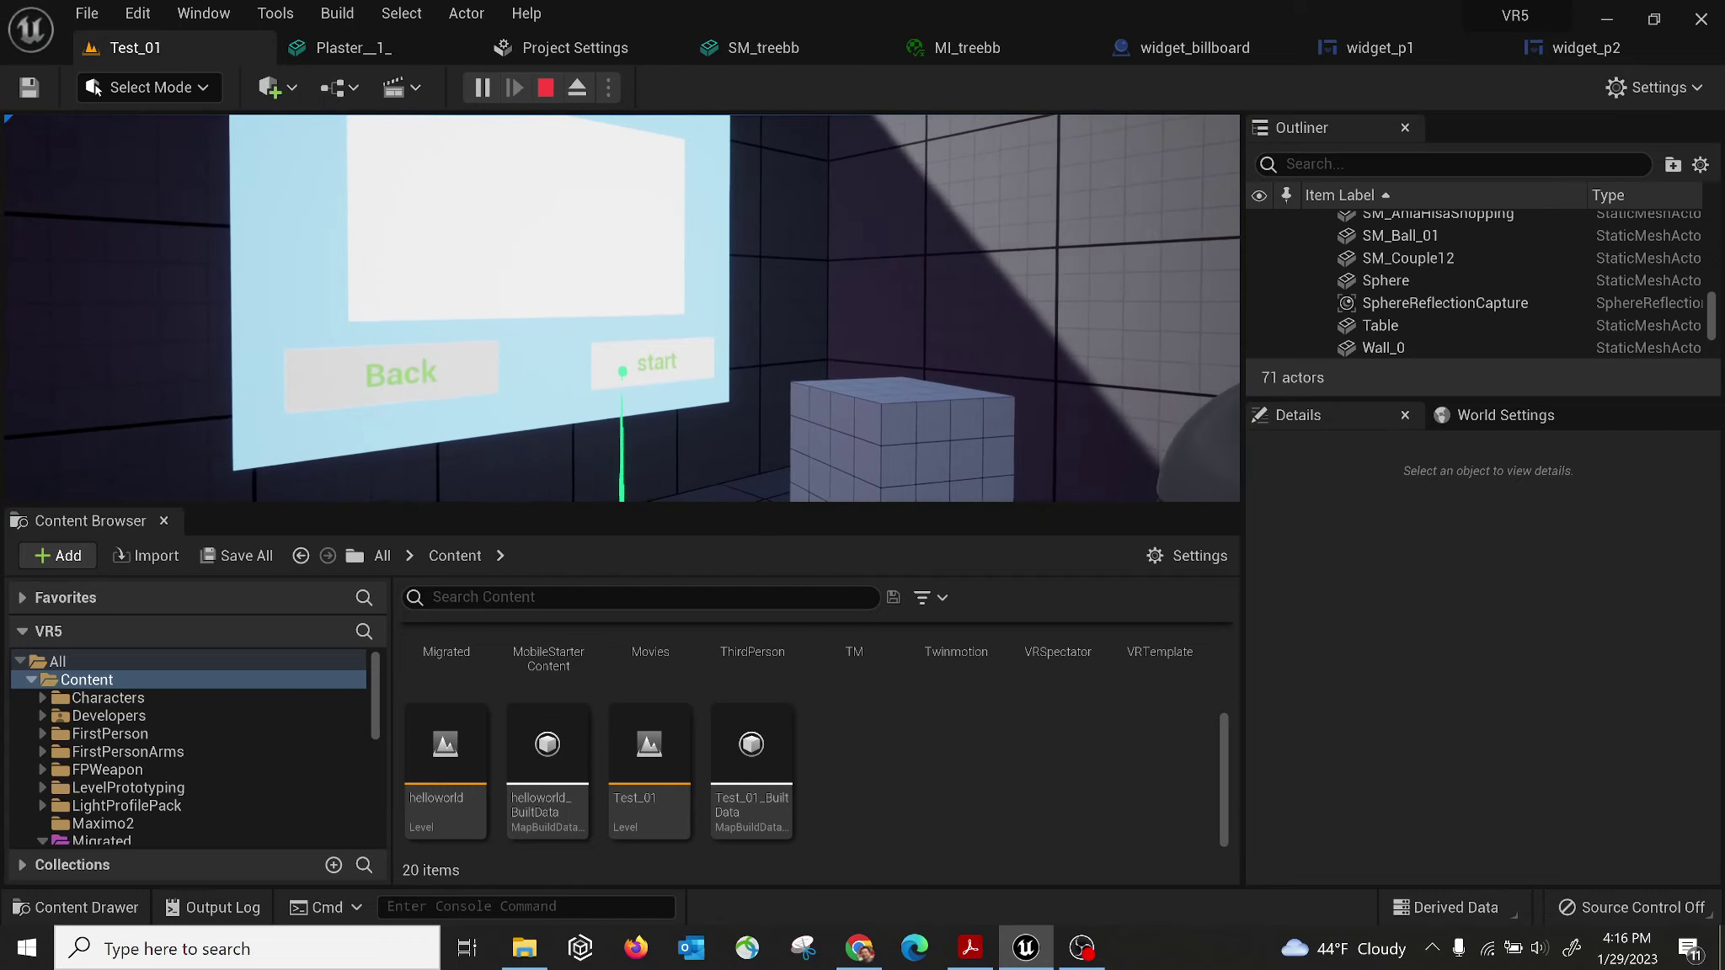
{"action": "left_click", "coordinate": [621, 370]}
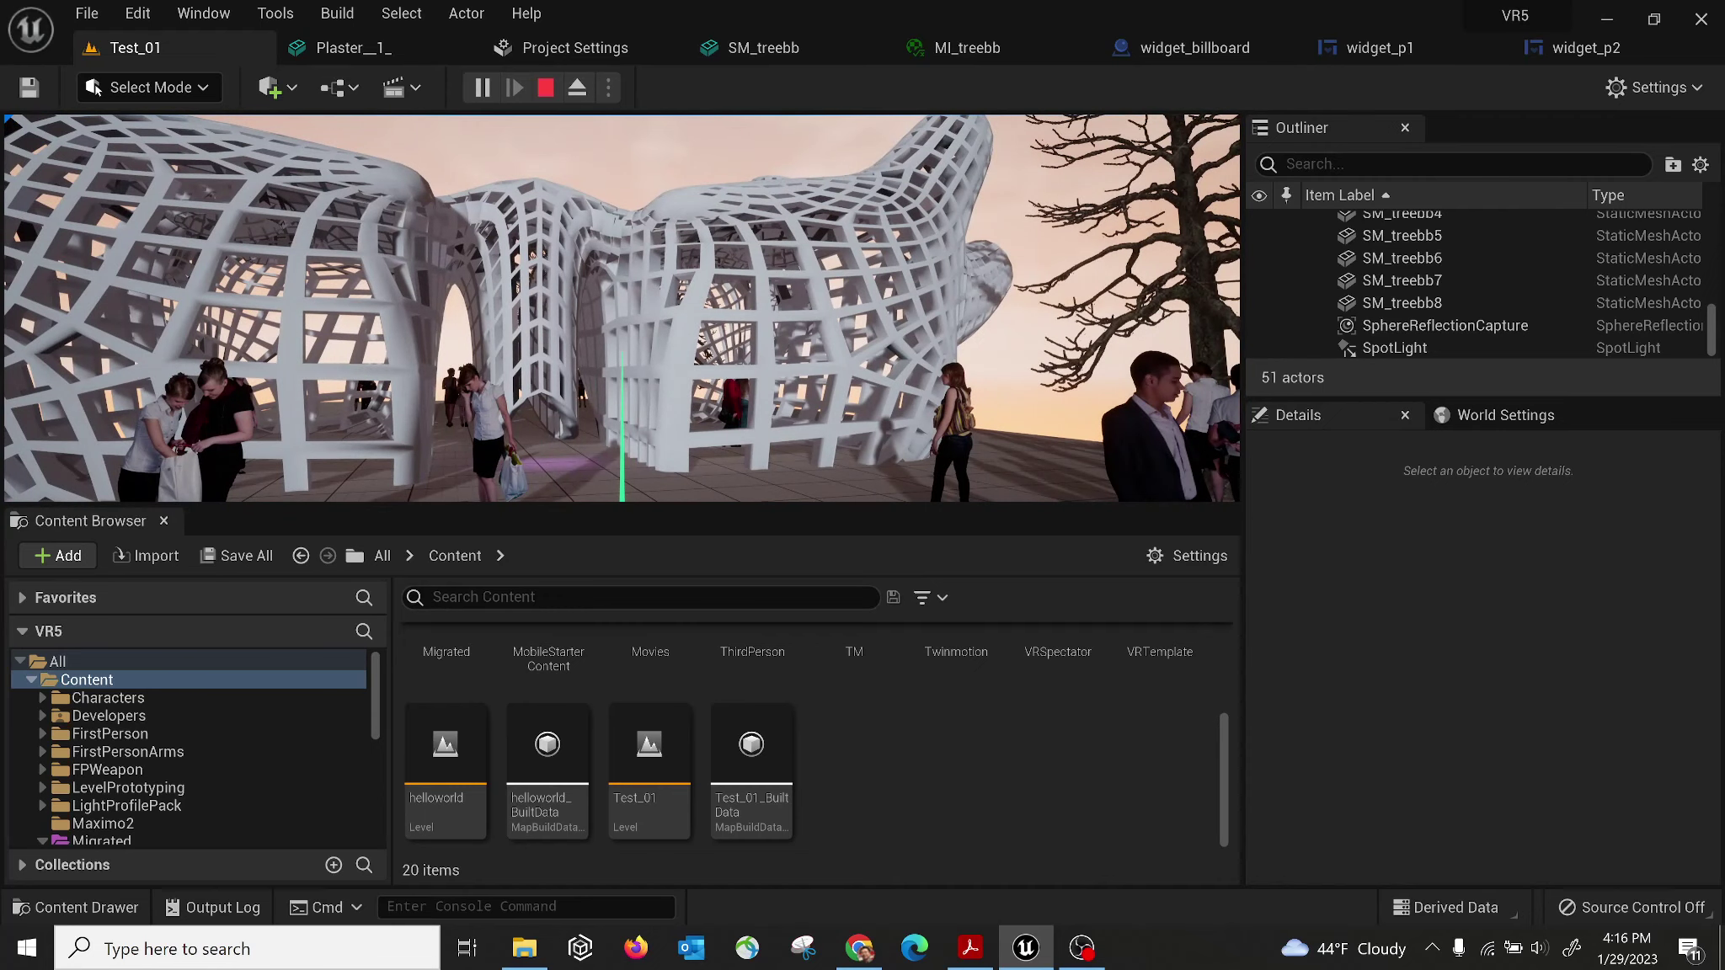
{"action": "key", "text": "Escape"}
{"action": "right_click_drag", "start_coordinate": [412, 250], "coordinate": [680, 254]}
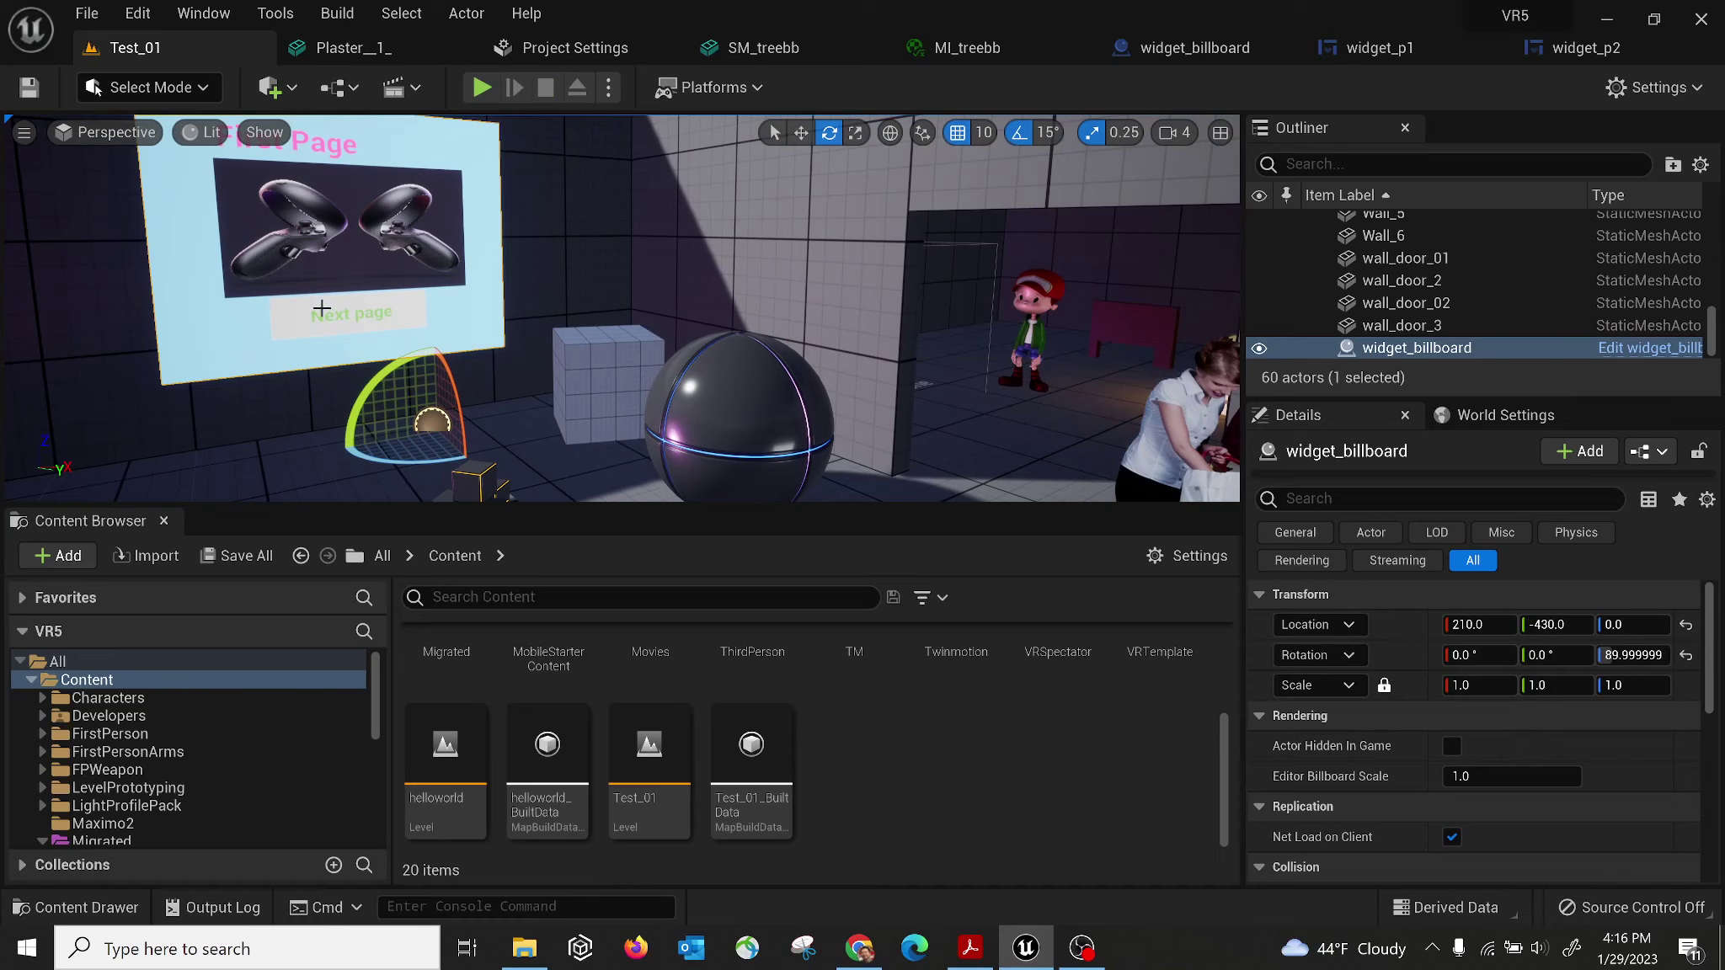
Expand the selected game mode in Test_01's World Settings, locate its default pawn class and open the BP_FirstPersonCharacter blueprint.
{"action": "left_click", "coordinate": [1515, 421]}
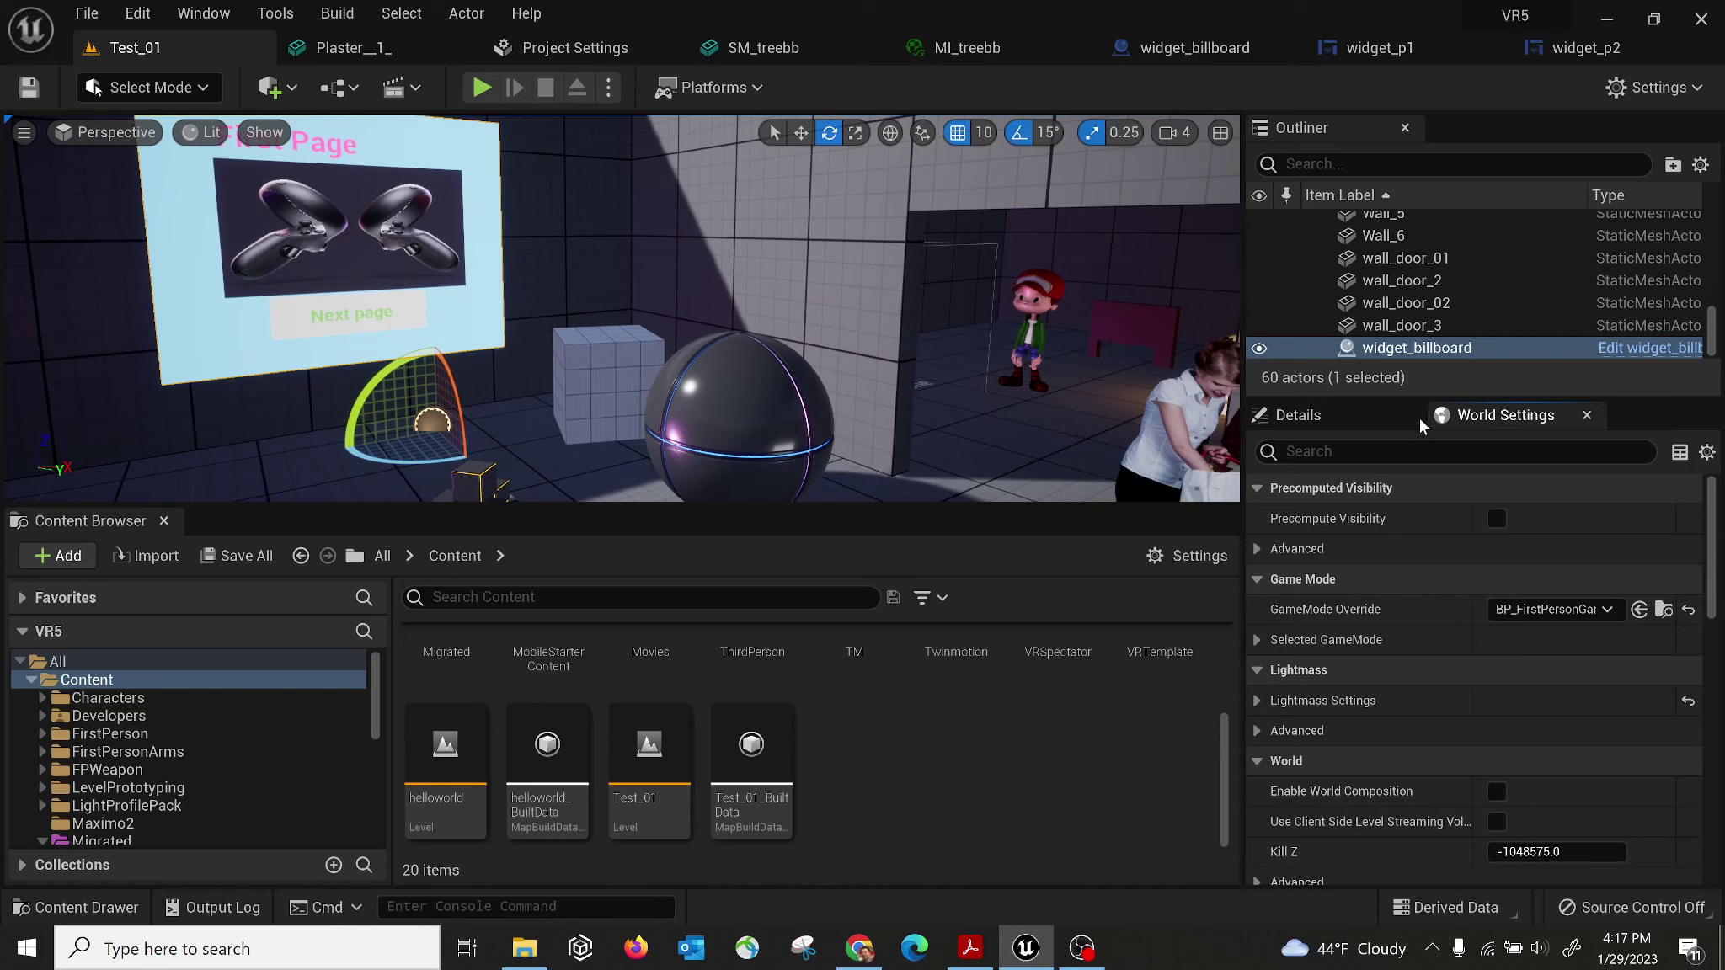
{"action": "left_click", "coordinate": [1345, 420]}
{"action": "left_click", "coordinate": [1495, 416]}
{"action": "left_click", "coordinate": [1262, 641]}
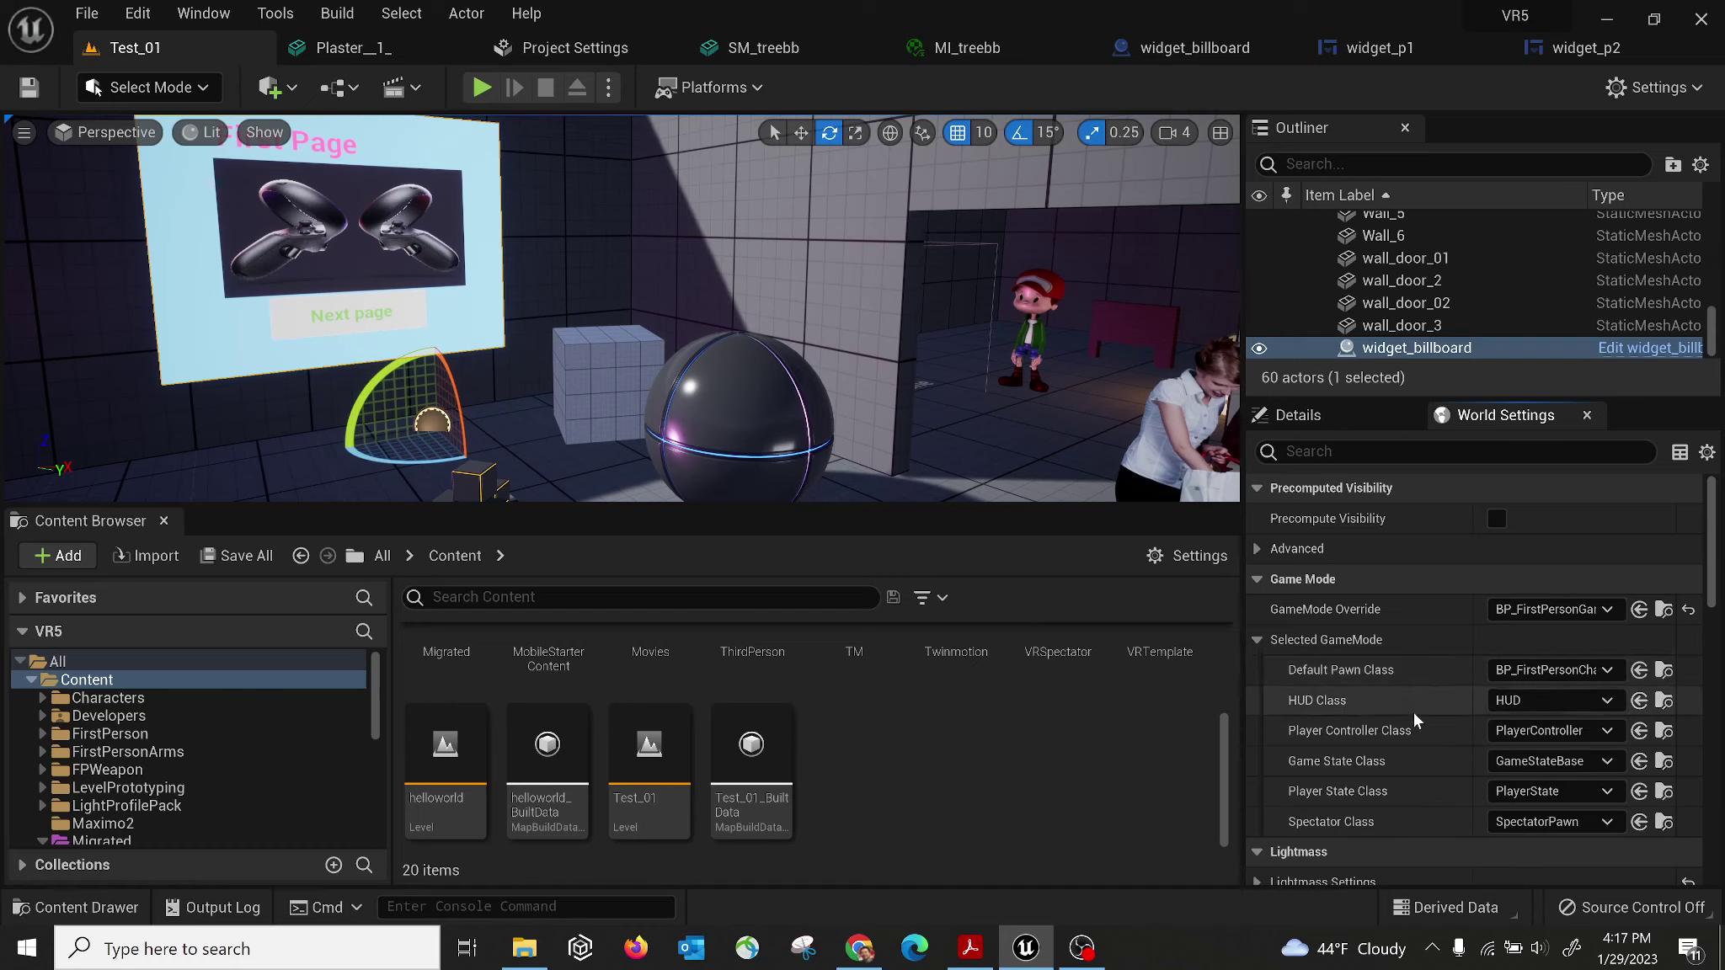
{"action": "left_click", "coordinate": [1665, 671]}
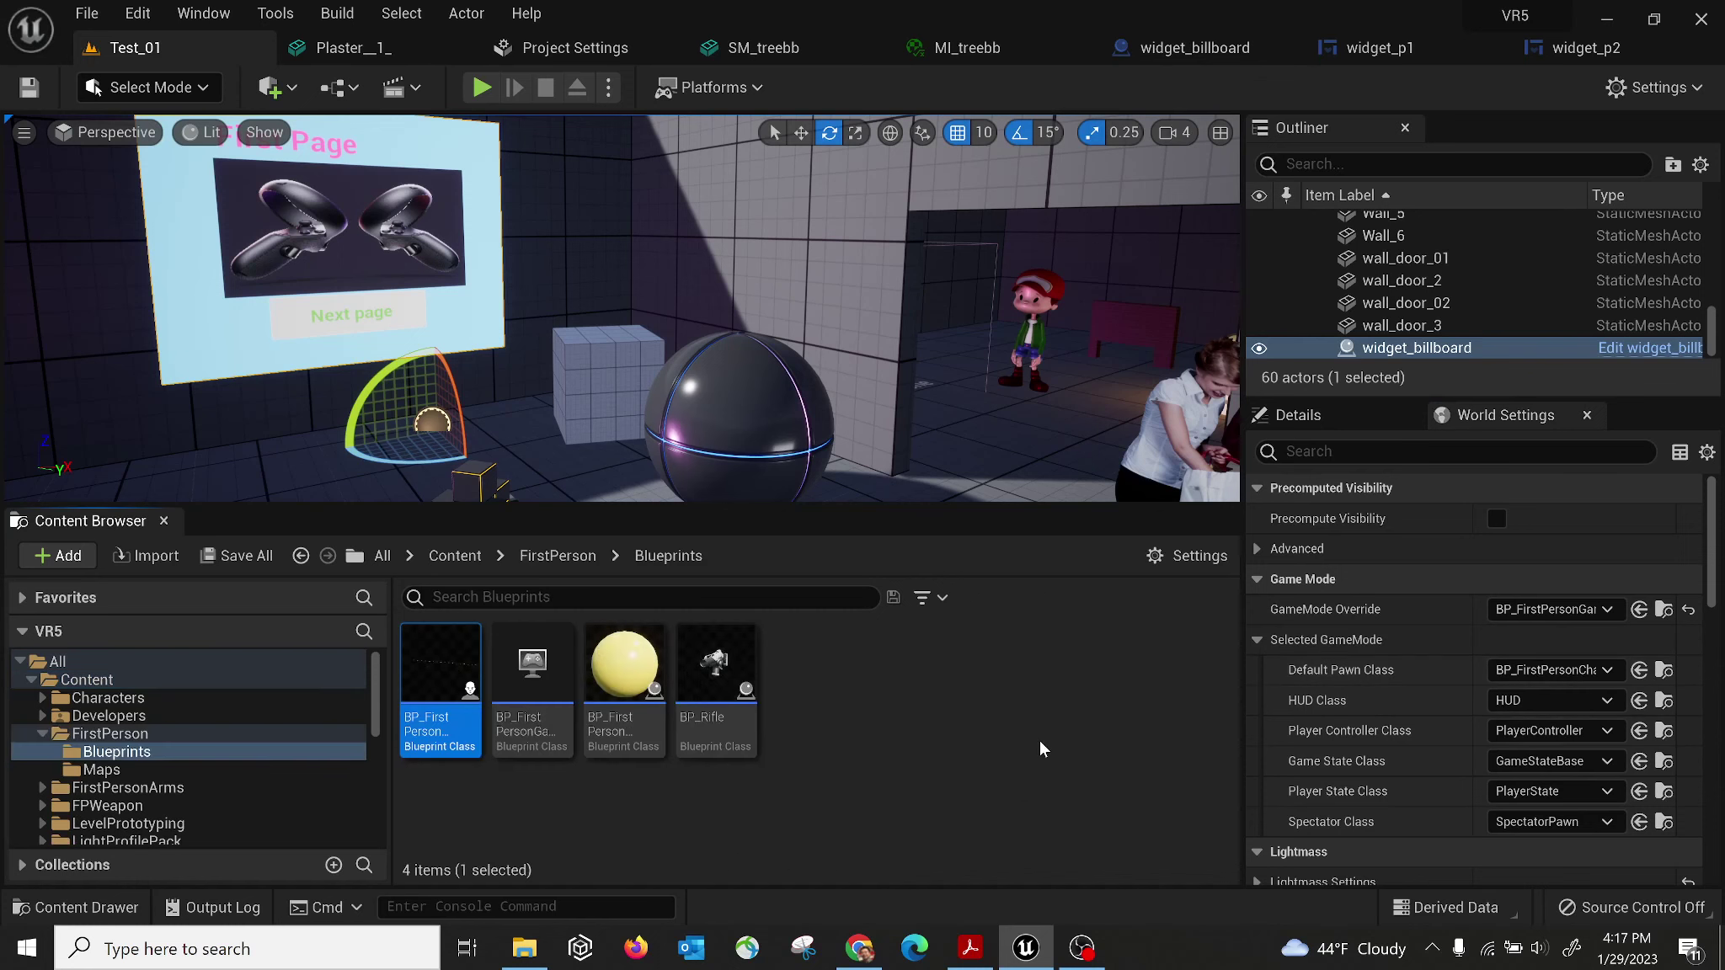
{"action": "double_click", "coordinate": [445, 657]}
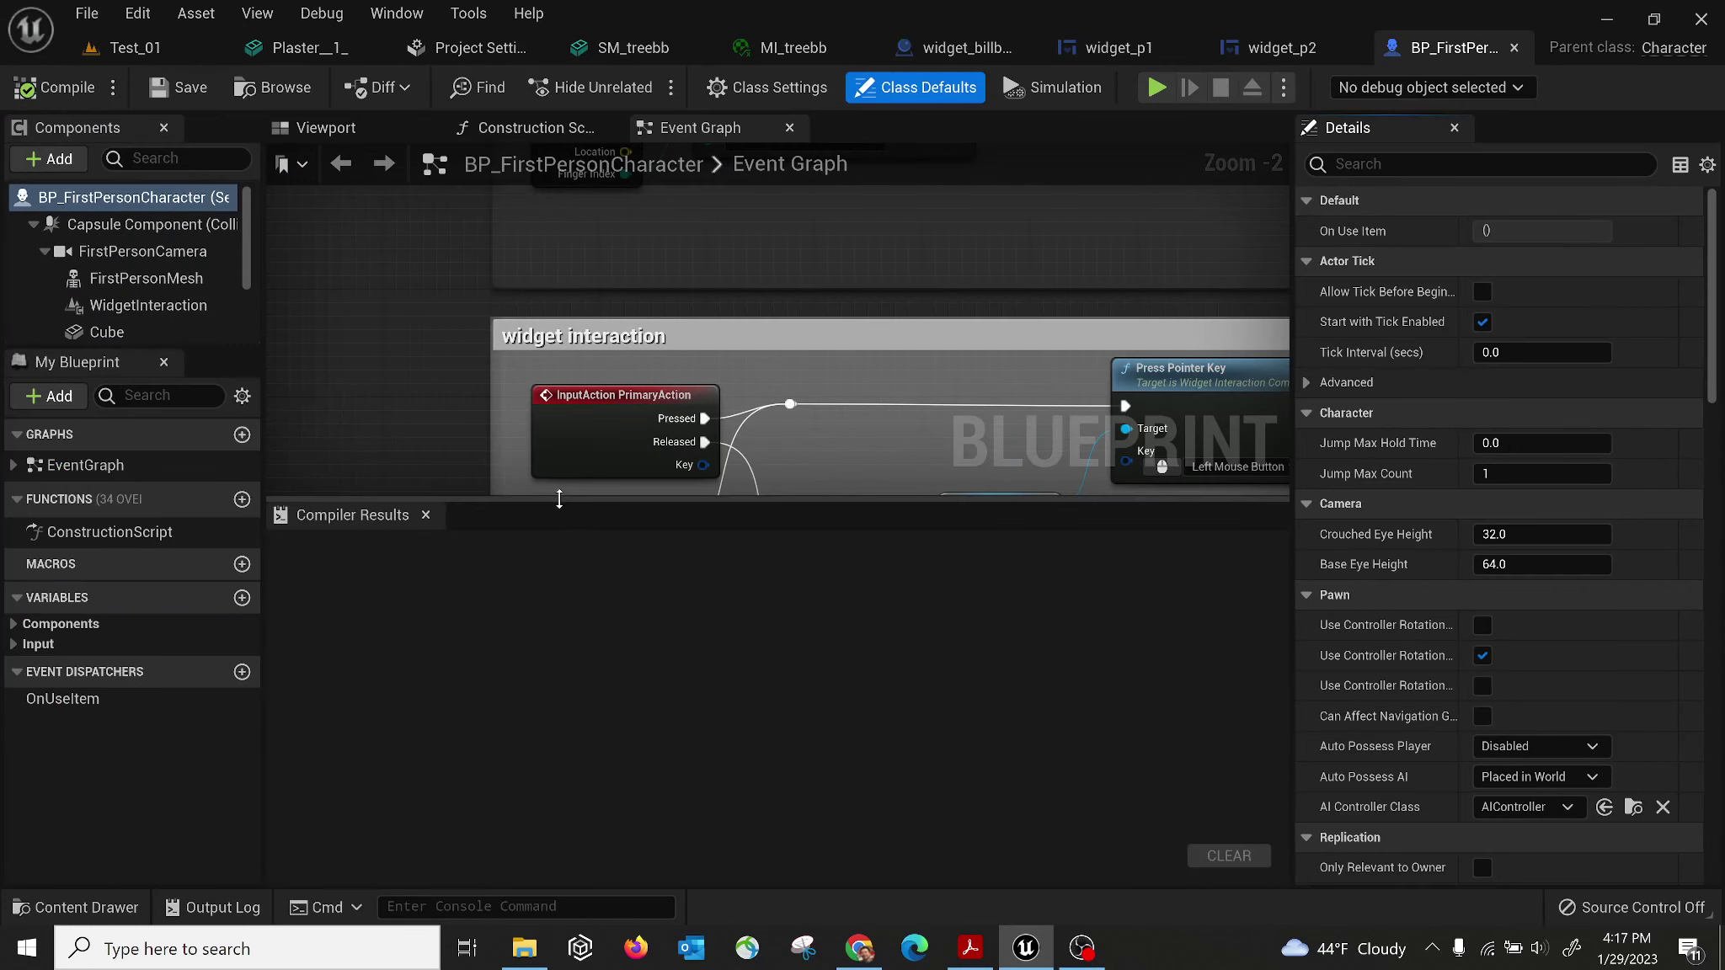
Enlarge the Event Graph area and review the WidgetInteraction component's interaction and debugging properties in BP_FirstPersonCharacter.
{"action": "left_click_drag", "start_coordinate": [560, 503], "coordinate": [560, 693]}
{"action": "left_click", "coordinate": [143, 305]}
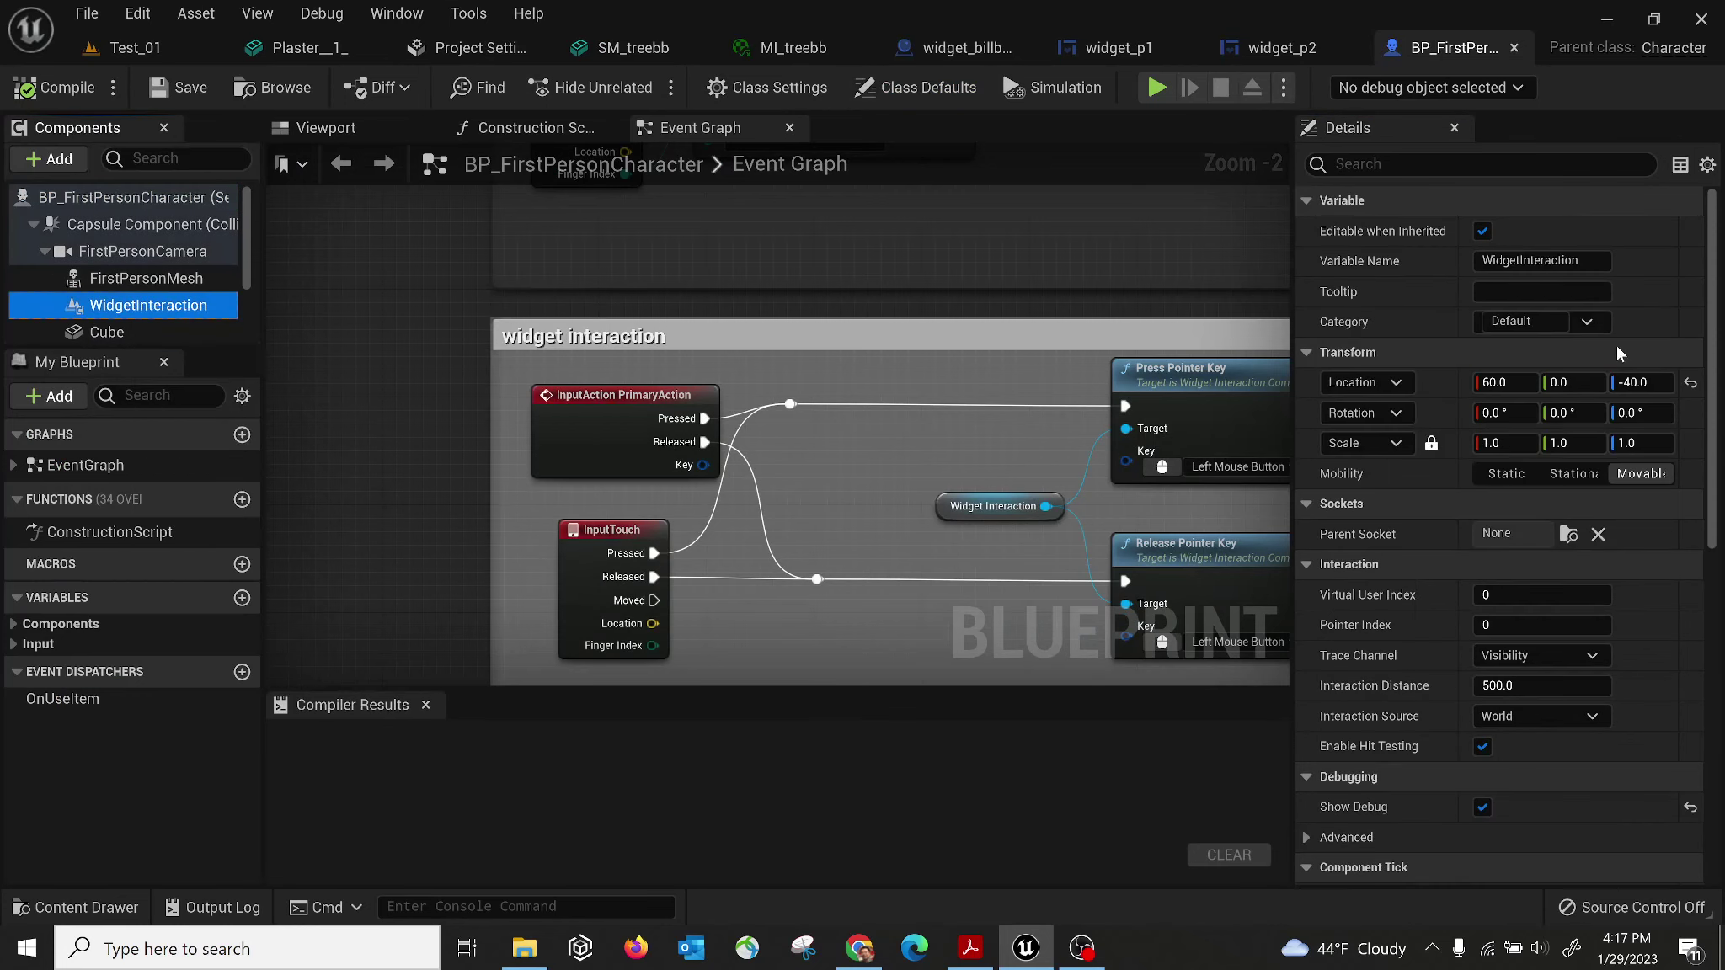
{"action": "left_click_drag", "start_coordinate": [1712, 308], "coordinate": [1687, 484]}
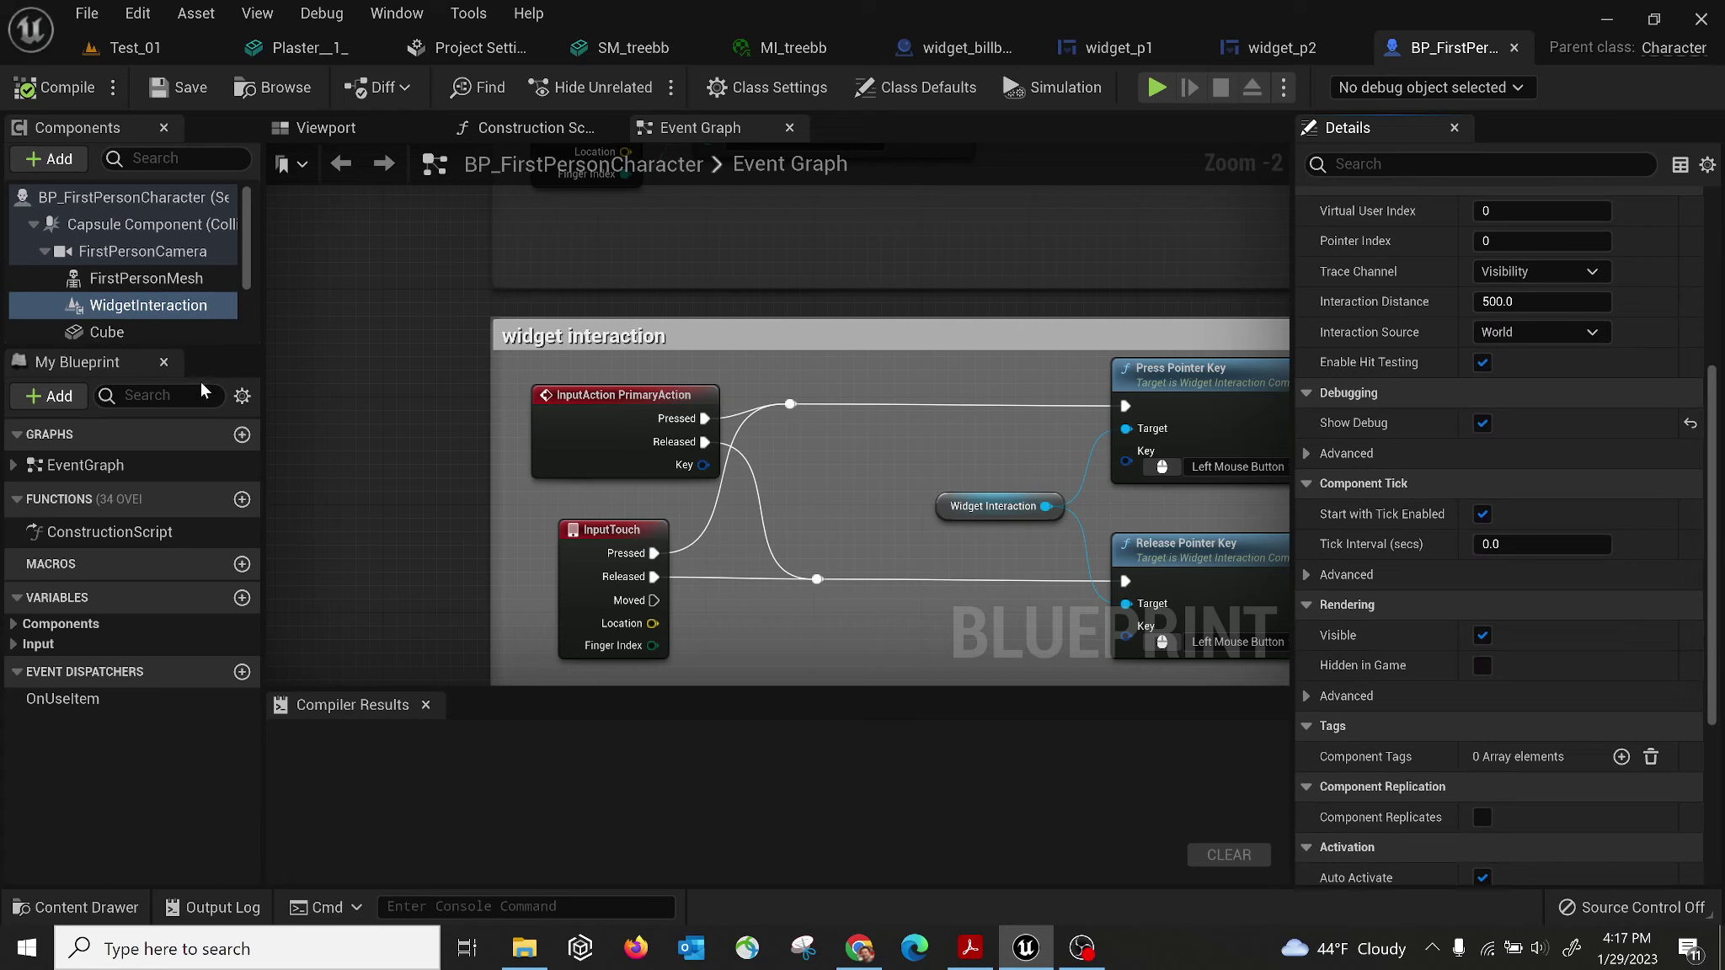
Examine how the widget interaction group wires the primary action and touch inputs to the Press and Release Pointer Key nodes.
{"action": "scroll", "coordinate": [789, 448], "scroll_direction": "down", "scroll_amount": 5}
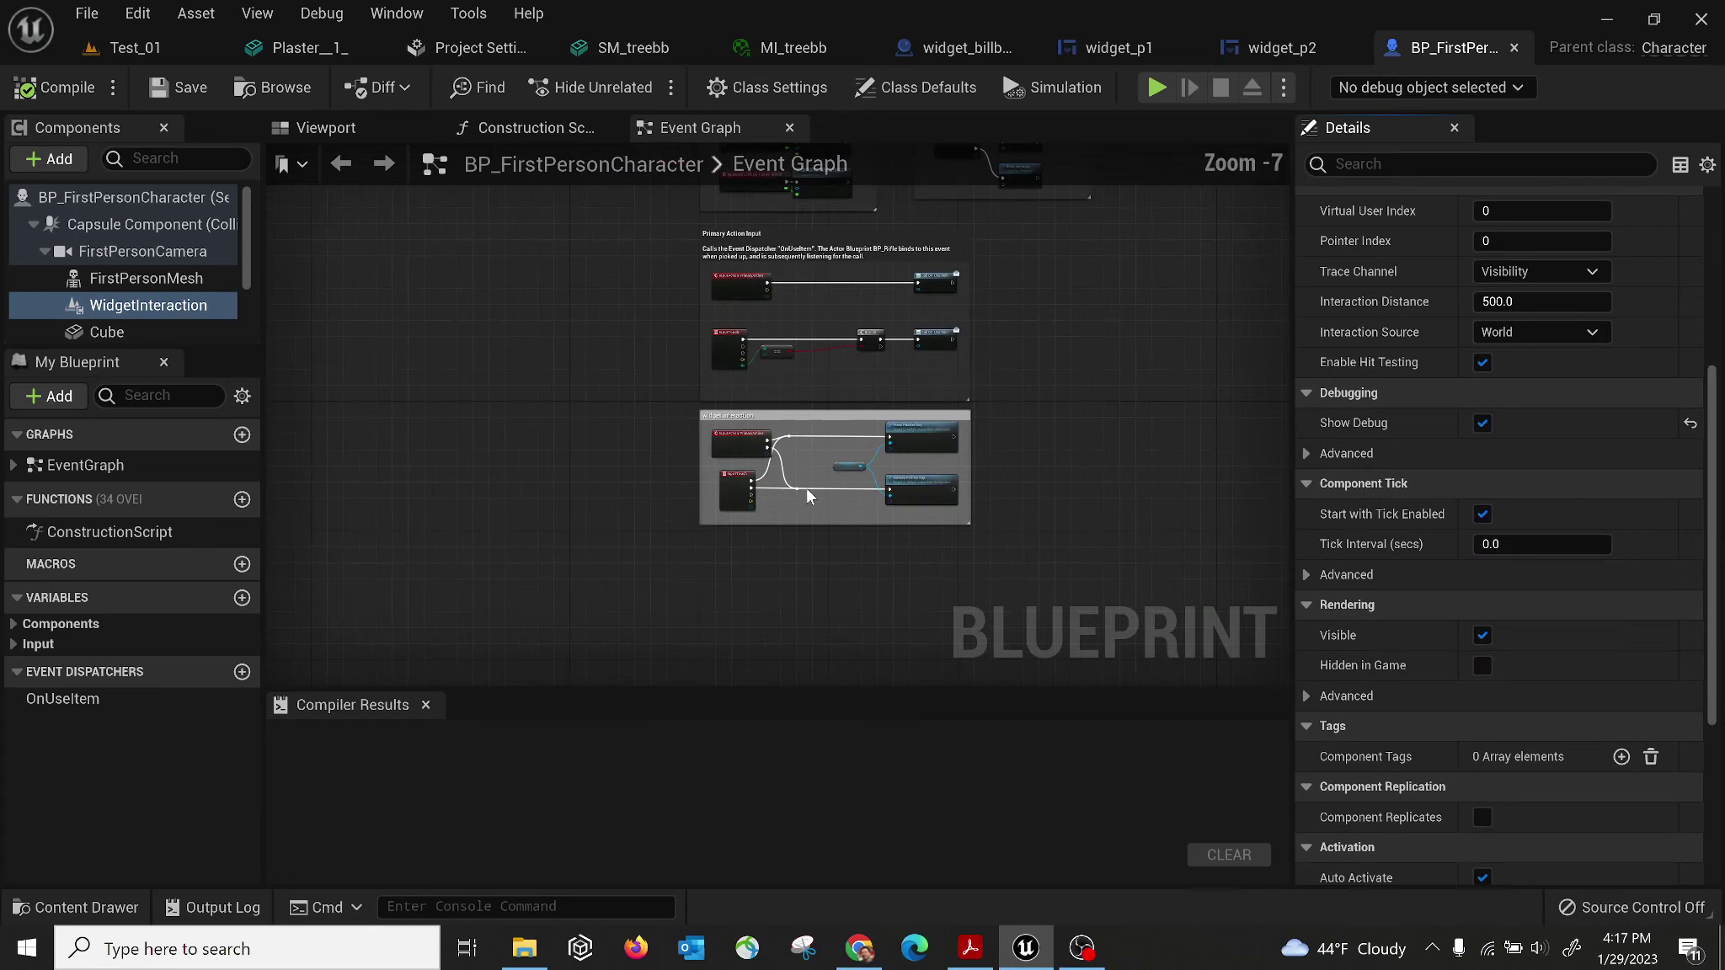
{"action": "scroll", "coordinate": [806, 487], "scroll_direction": "up", "scroll_amount": 5}
{"action": "scroll", "coordinate": [724, 438], "scroll_direction": "up", "scroll_amount": 2}
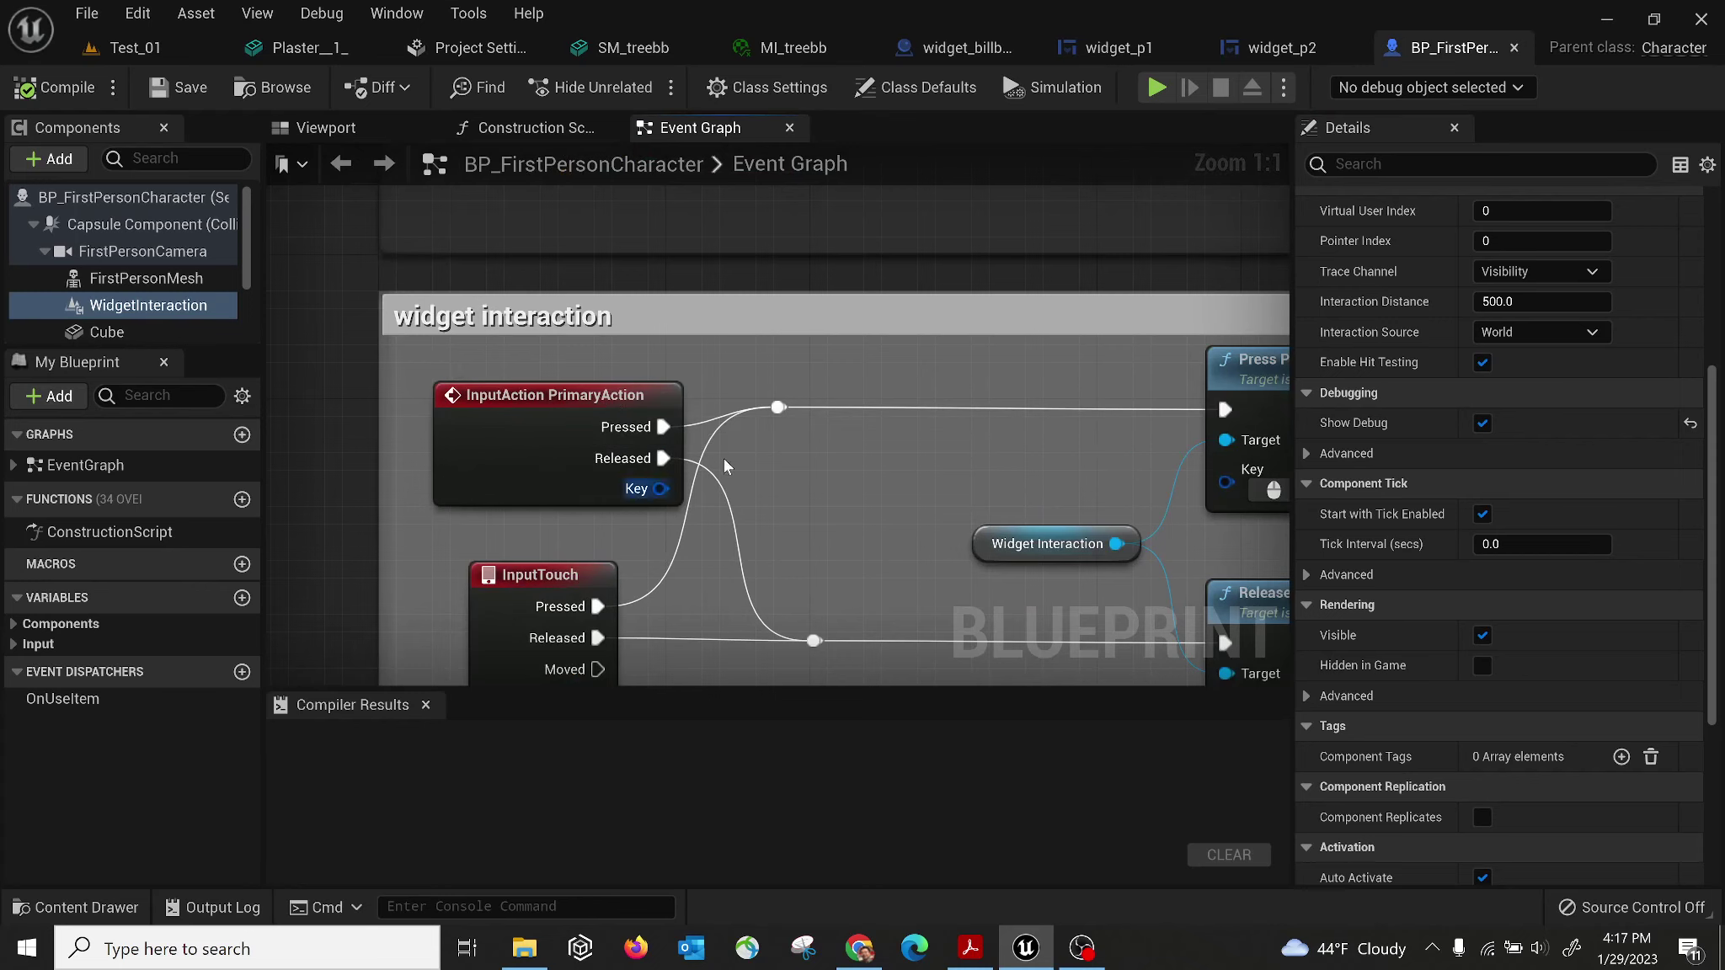
{"action": "scroll", "coordinate": [707, 468], "scroll_direction": "down", "scroll_amount": 6}
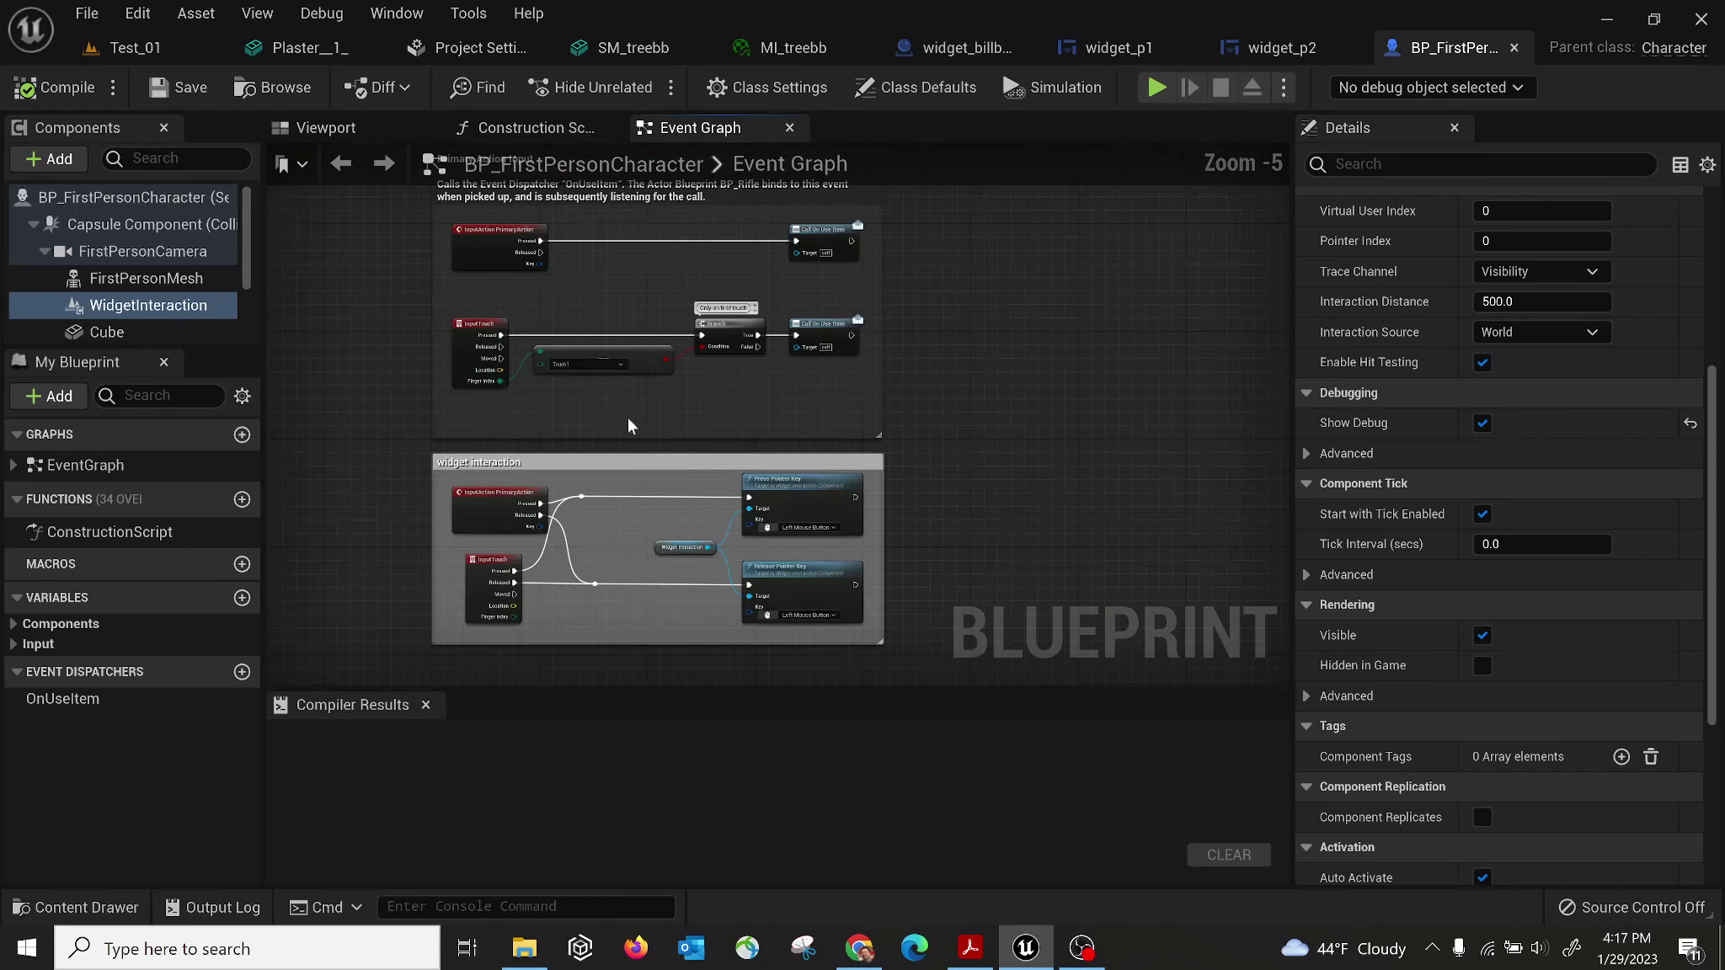
{"action": "scroll", "coordinate": [691, 455], "scroll_direction": "up", "scroll_amount": 6}
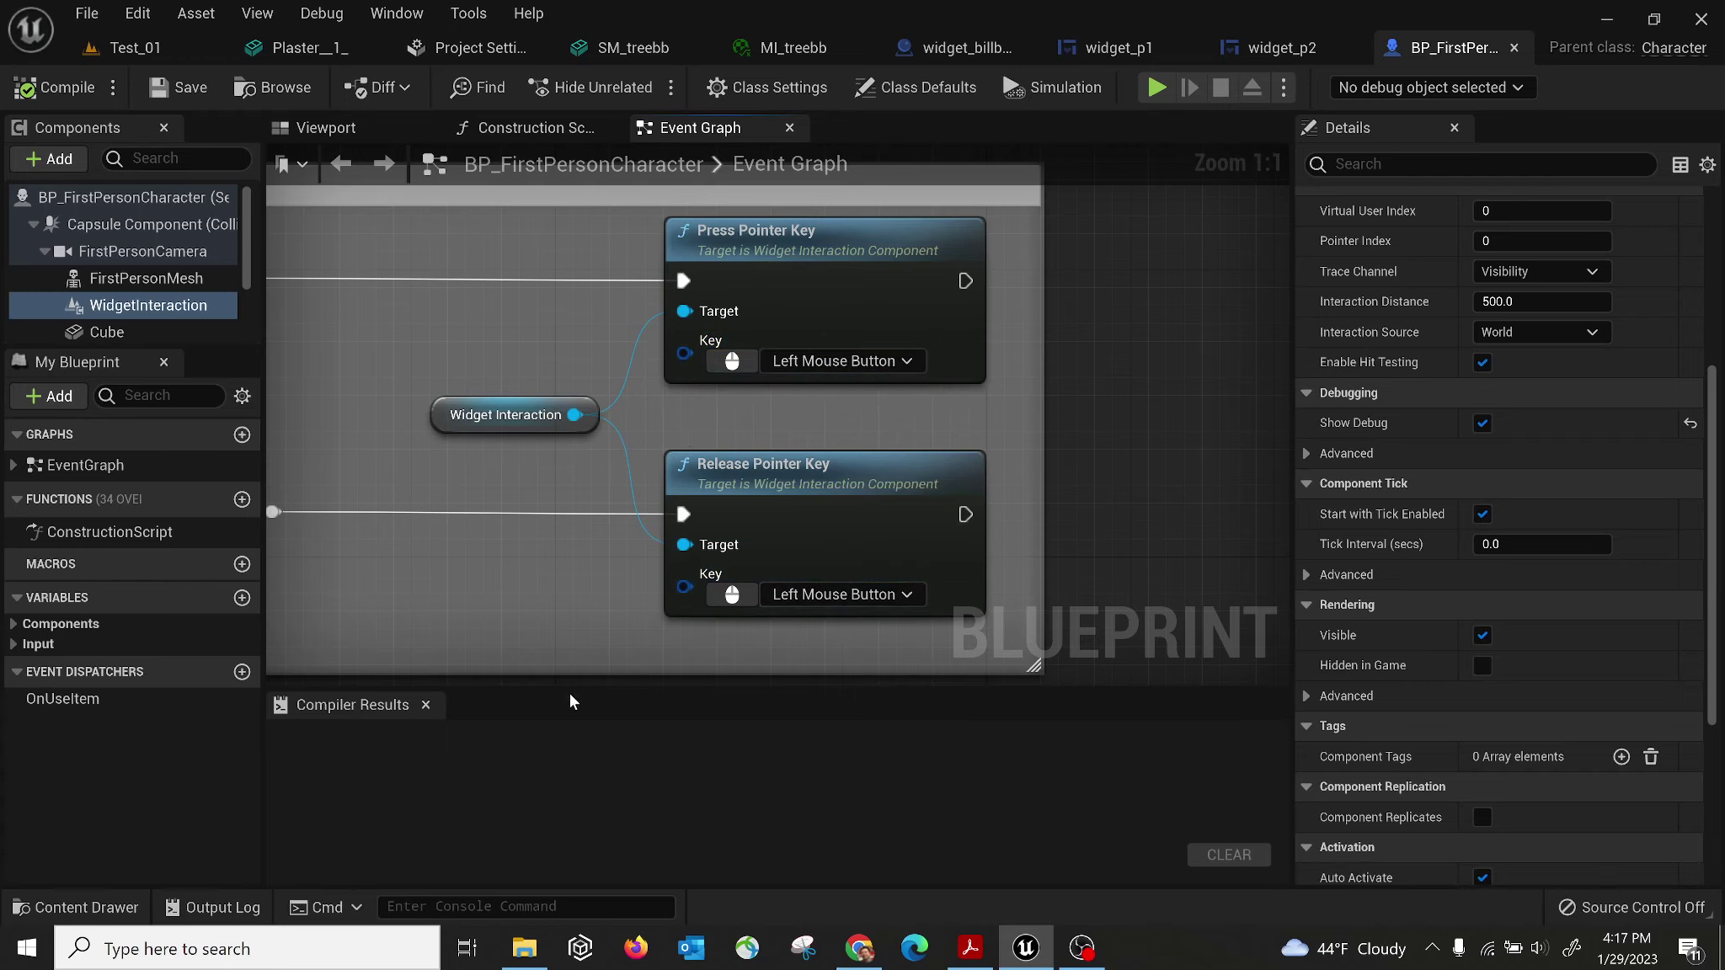
{"action": "right_click_drag", "start_coordinate": [1109, 432], "coordinate": [1063, 419]}
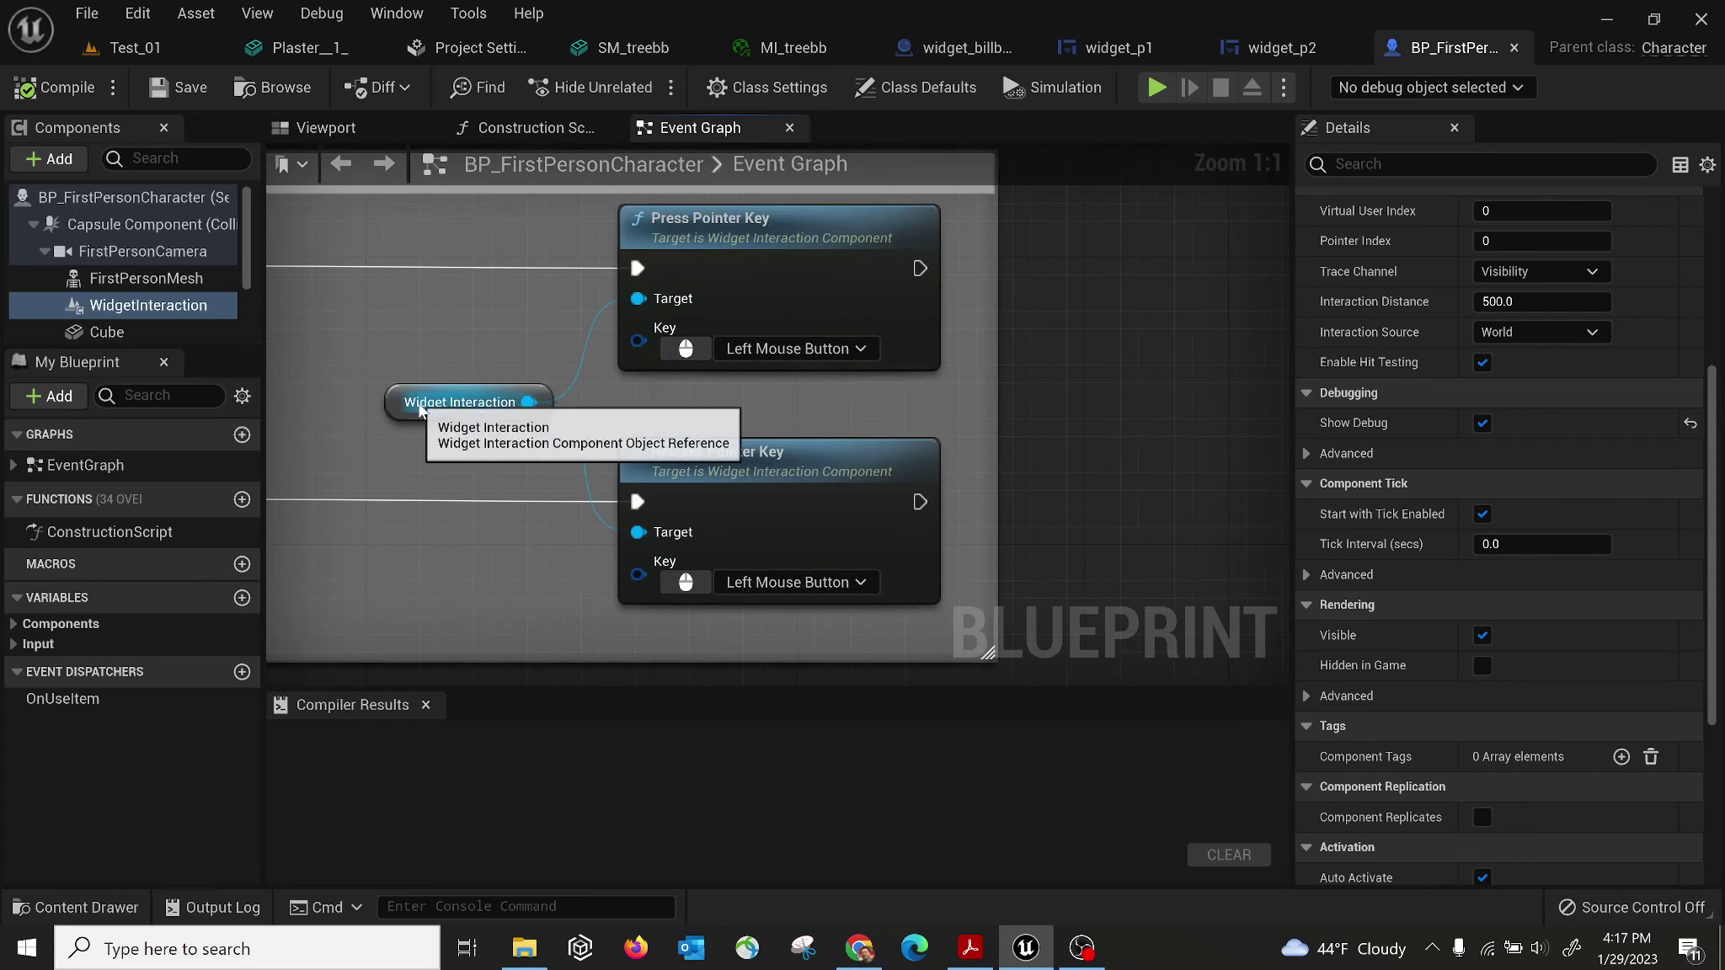
{"action": "scroll", "coordinate": [1015, 356], "scroll_direction": "down", "scroll_amount": 2}
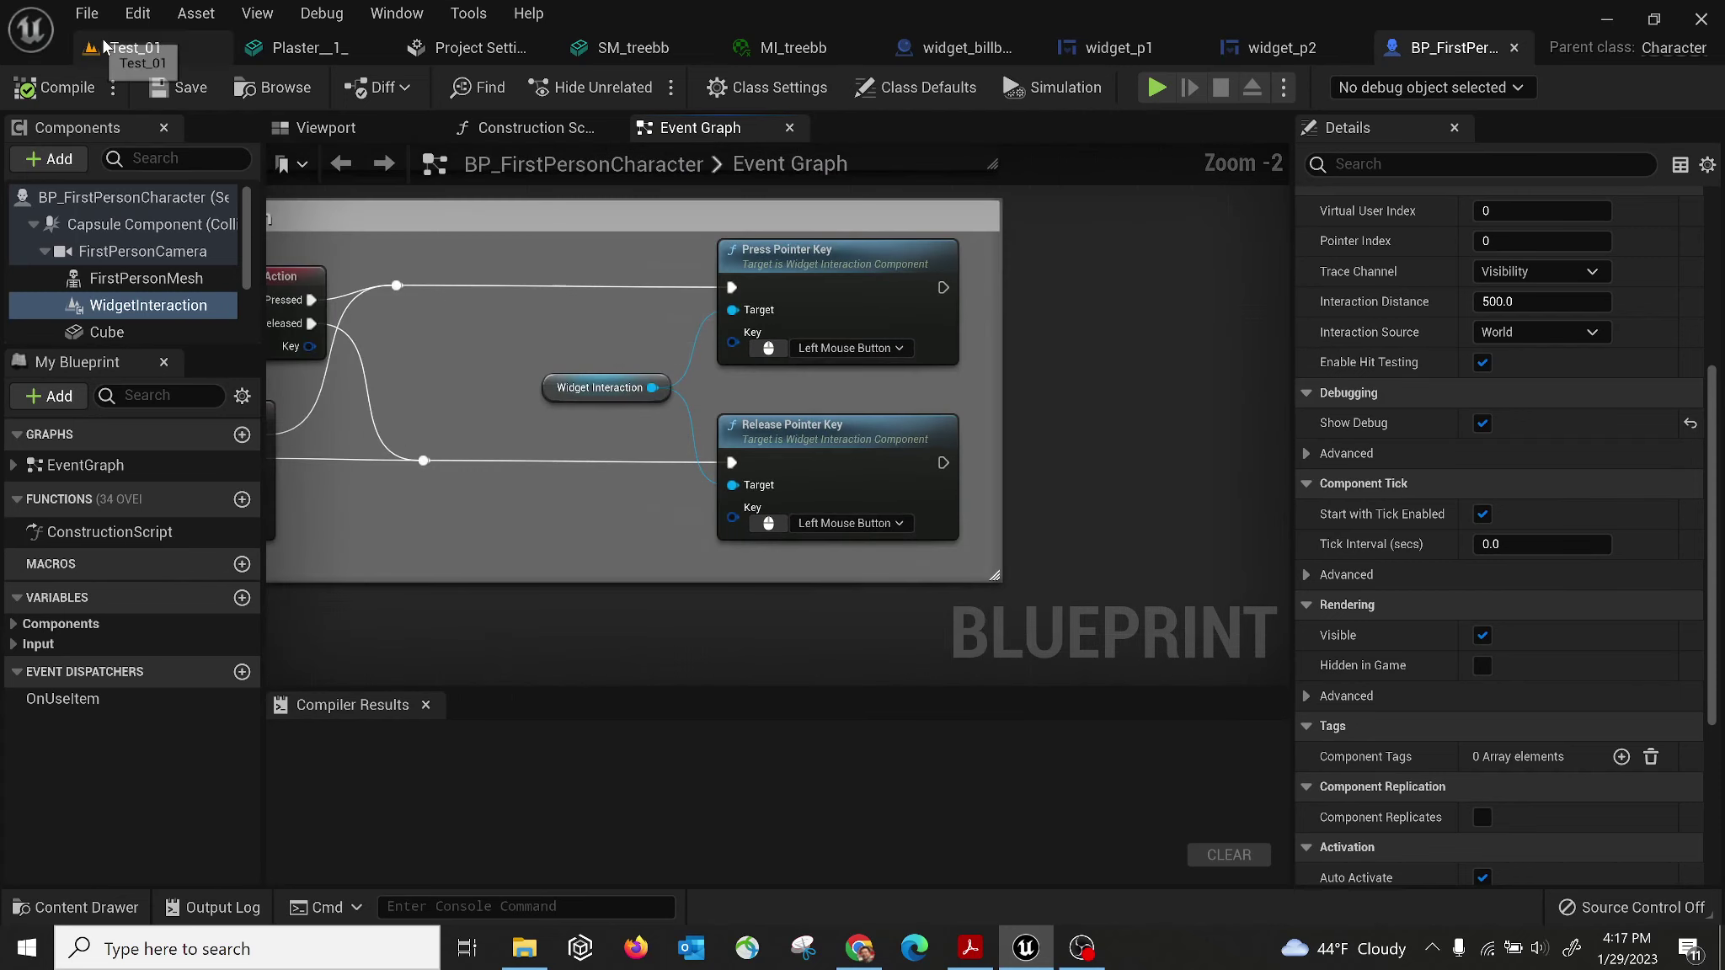
Set the GameMode Override of the Test_01 level to VRGameMode.
{"action": "left_click", "coordinate": [126, 48]}
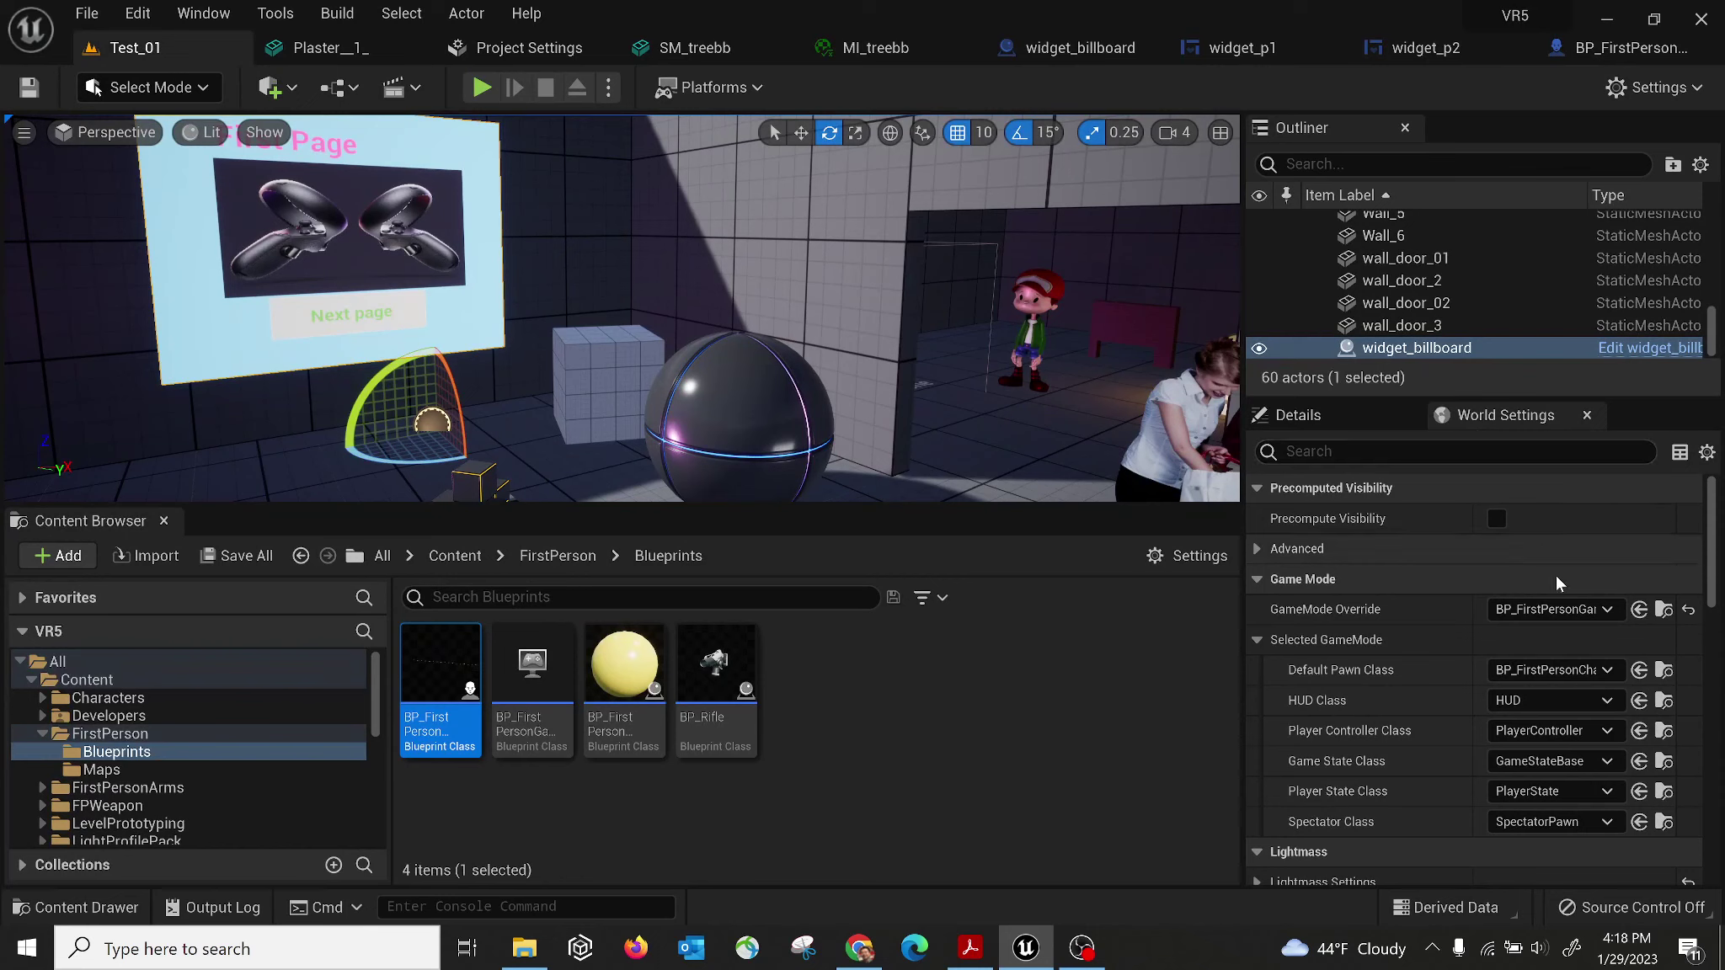
{"action": "left_click", "coordinate": [1562, 609]}
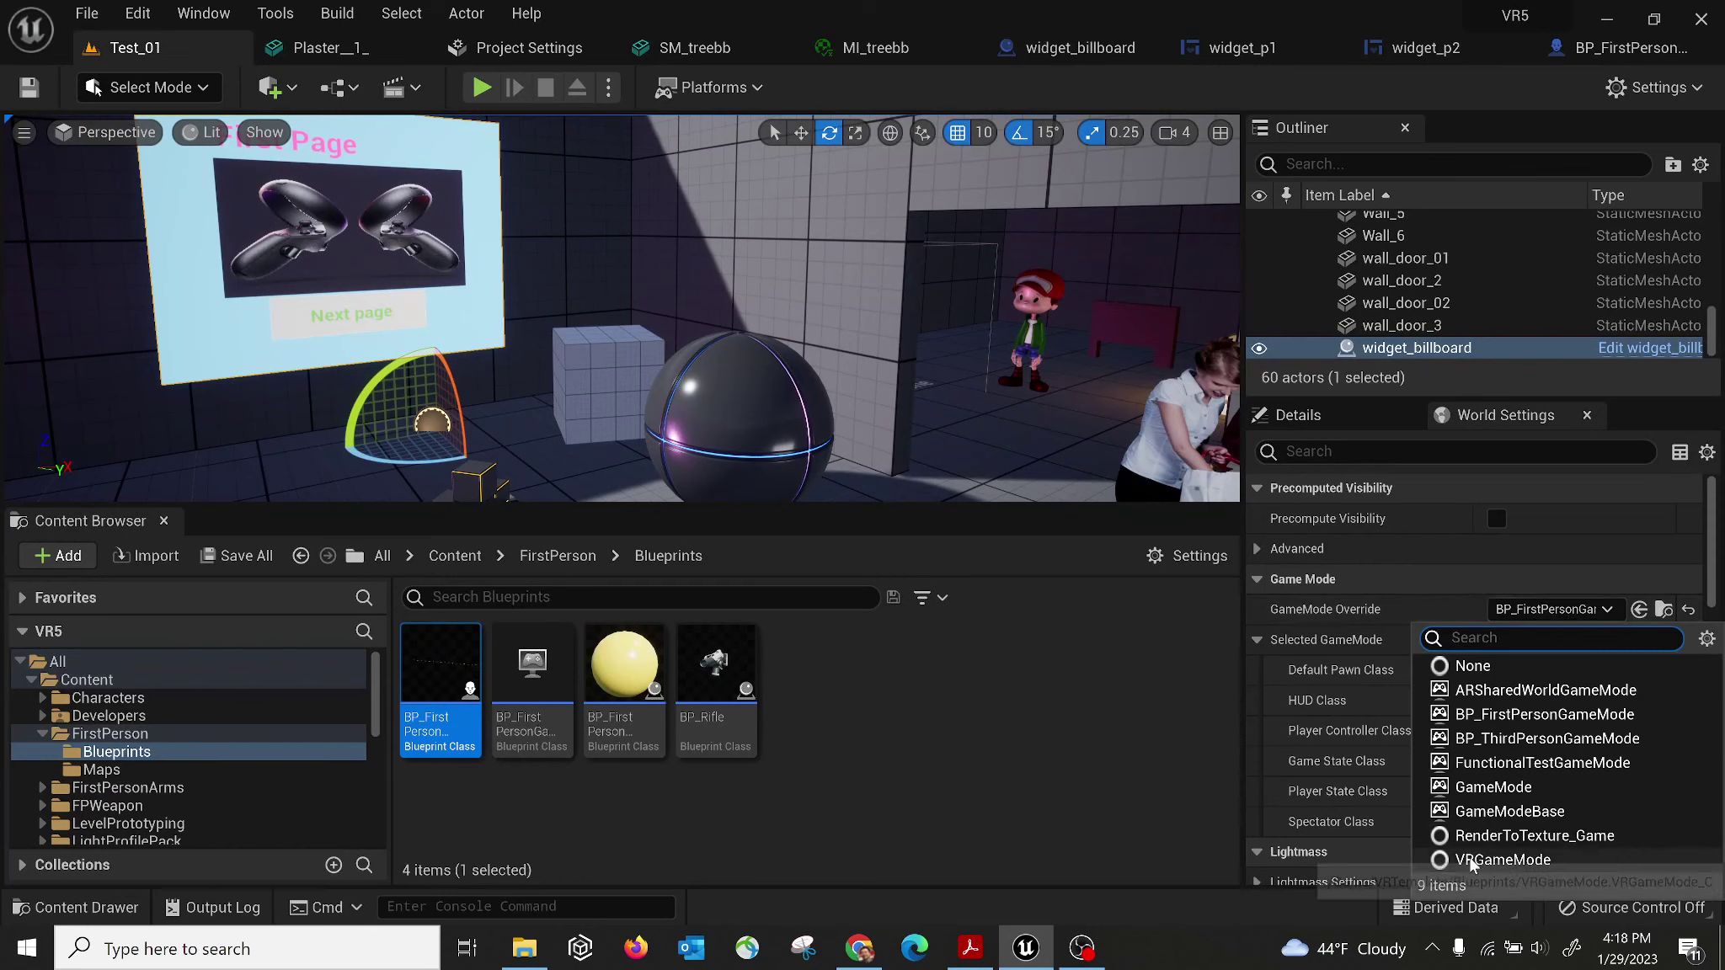
{"action": "left_click", "coordinate": [1498, 857]}
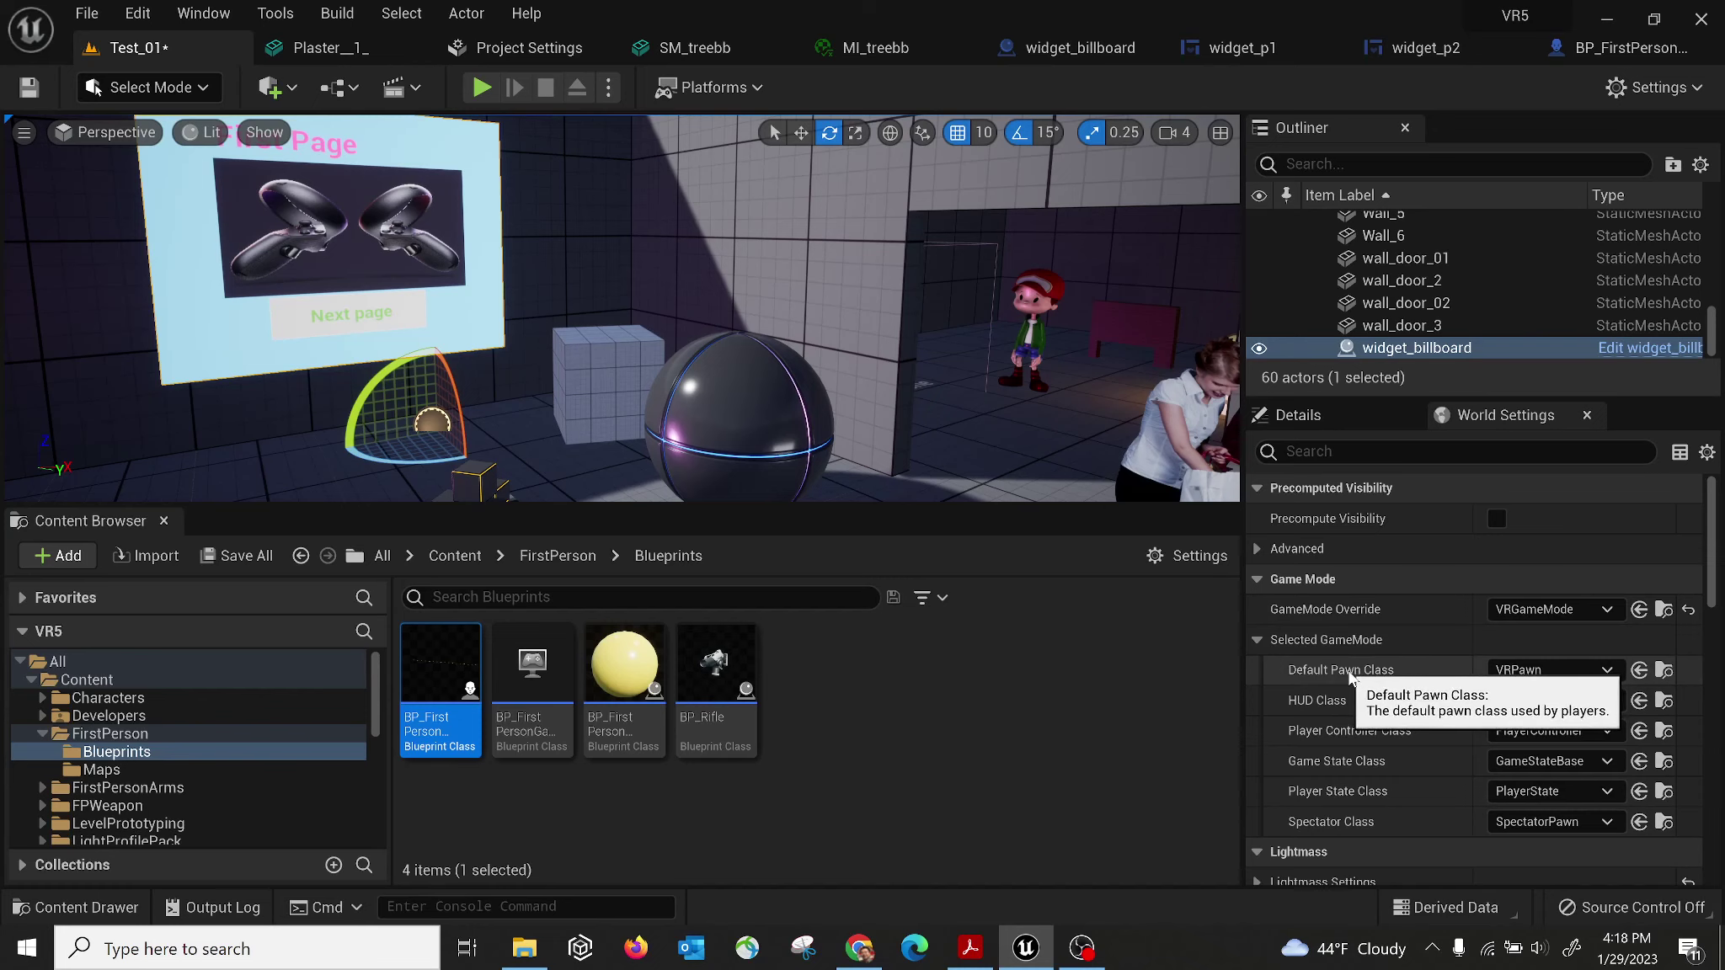
Locate the default pawn class of VRGameMode in the content folders and open the VRPawn blueprint.
{"action": "left_click", "coordinate": [1666, 671]}
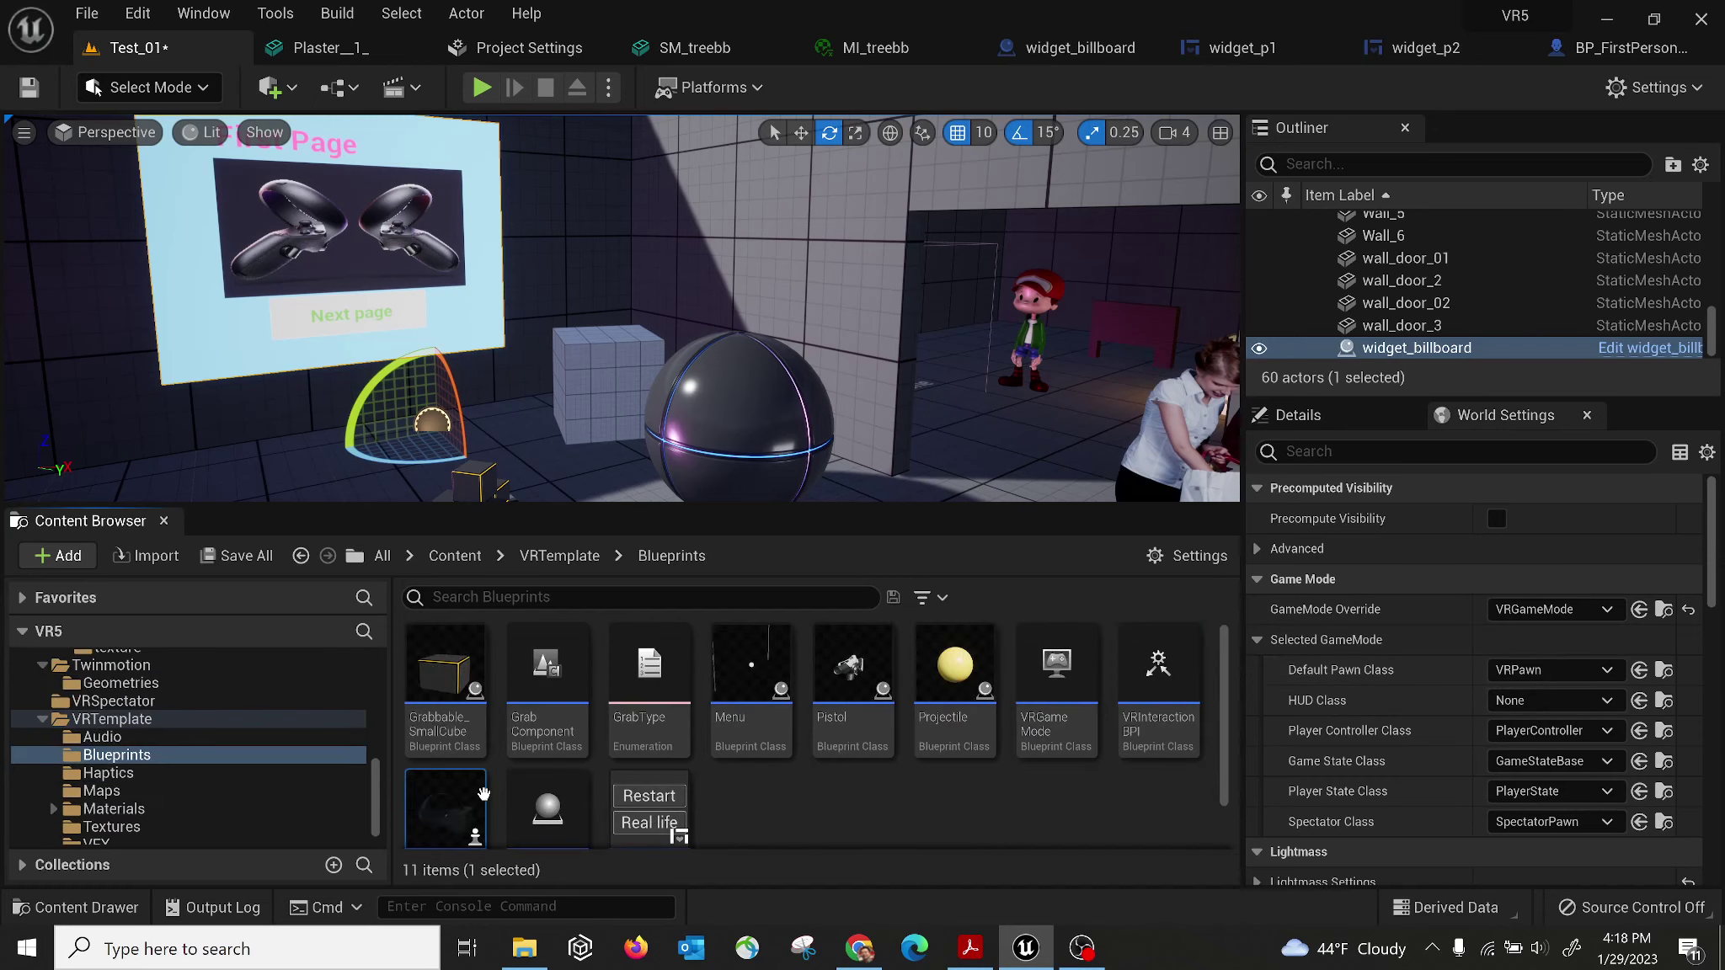
{"action": "scroll", "coordinate": [590, 800], "scroll_direction": "down", "scroll_amount": 1}
{"action": "scroll", "coordinate": [1171, 790], "scroll_direction": "up", "scroll_amount": 1}
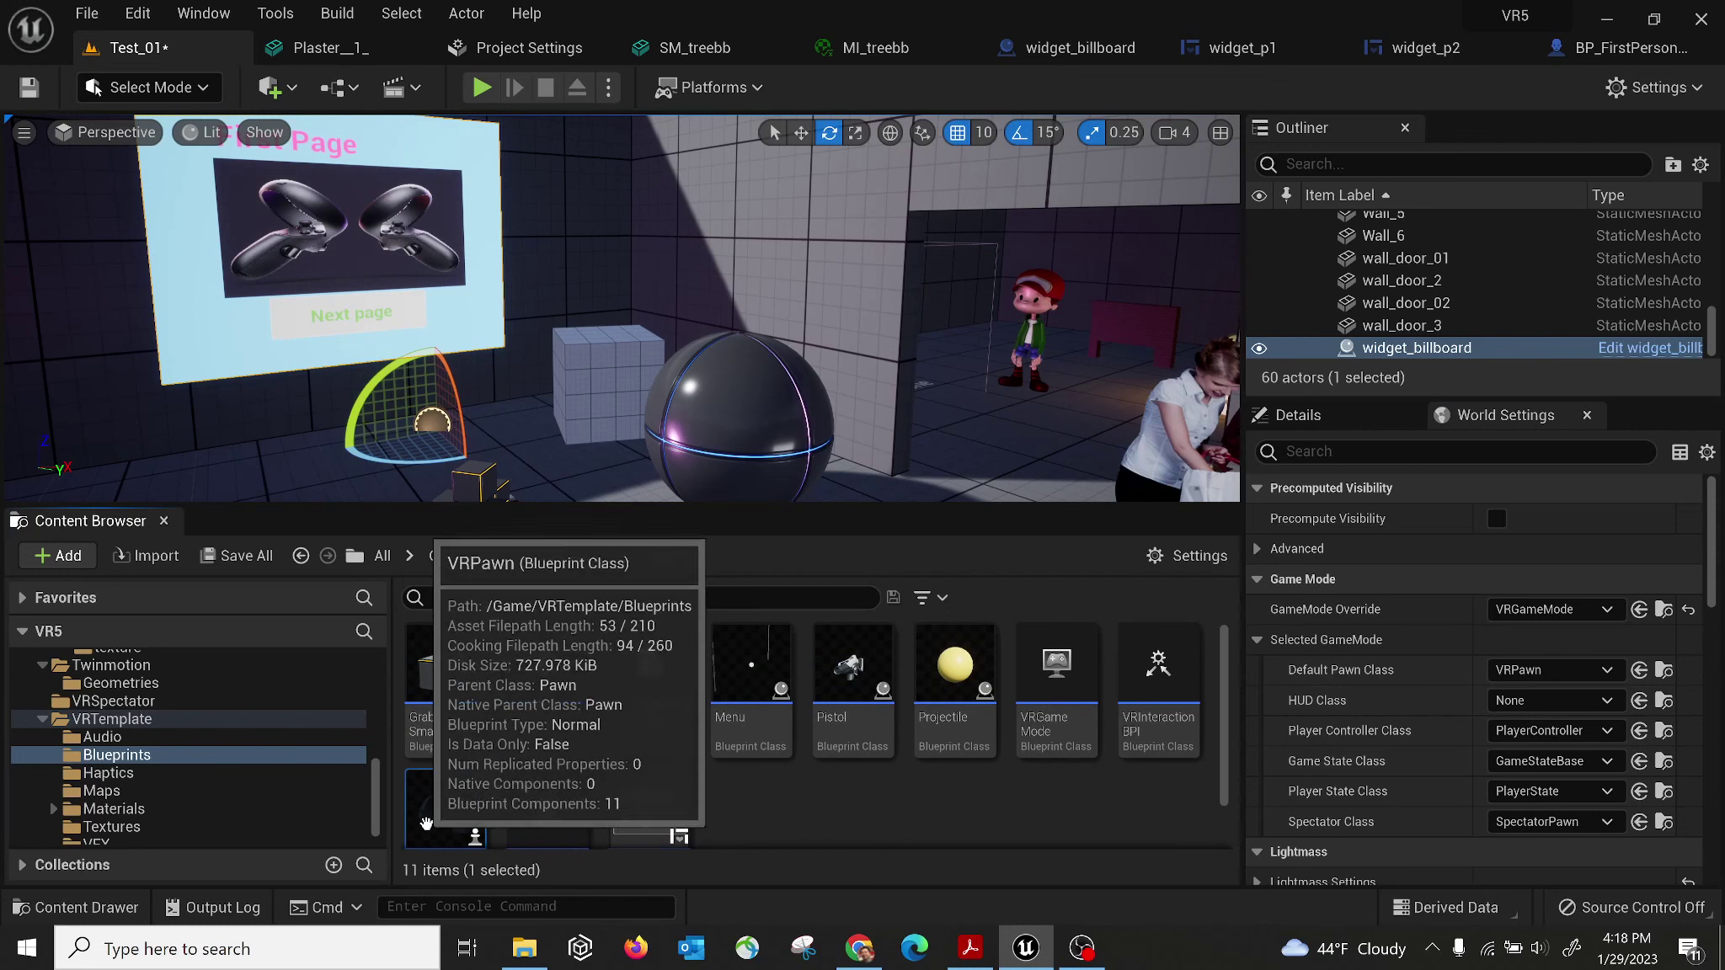
{"action": "scroll", "coordinate": [418, 746], "scroll_direction": "down", "scroll_amount": 1}
{"action": "double_click", "coordinate": [418, 745]}
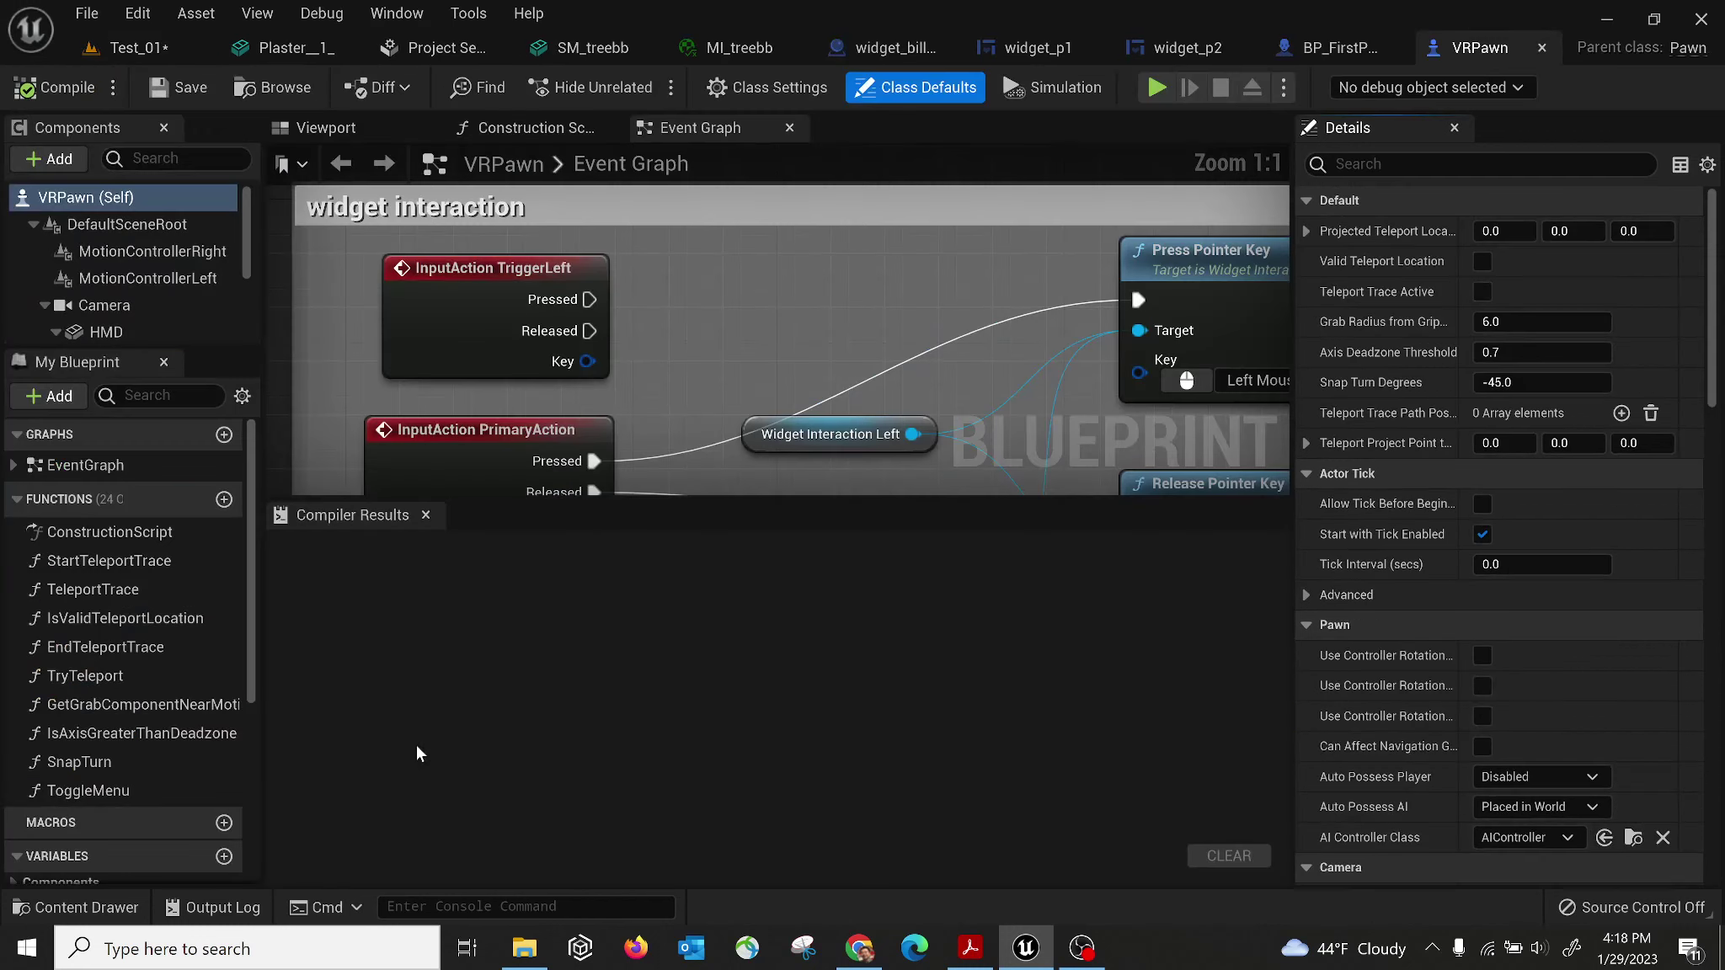
Examine VRPawn's widget interaction graph, checking how Widget Interaction Left and Widget Interaction C feed the Press and Release Pointer Key nodes.
{"action": "scroll", "coordinate": [701, 323], "scroll_direction": "down", "scroll_amount": 1}
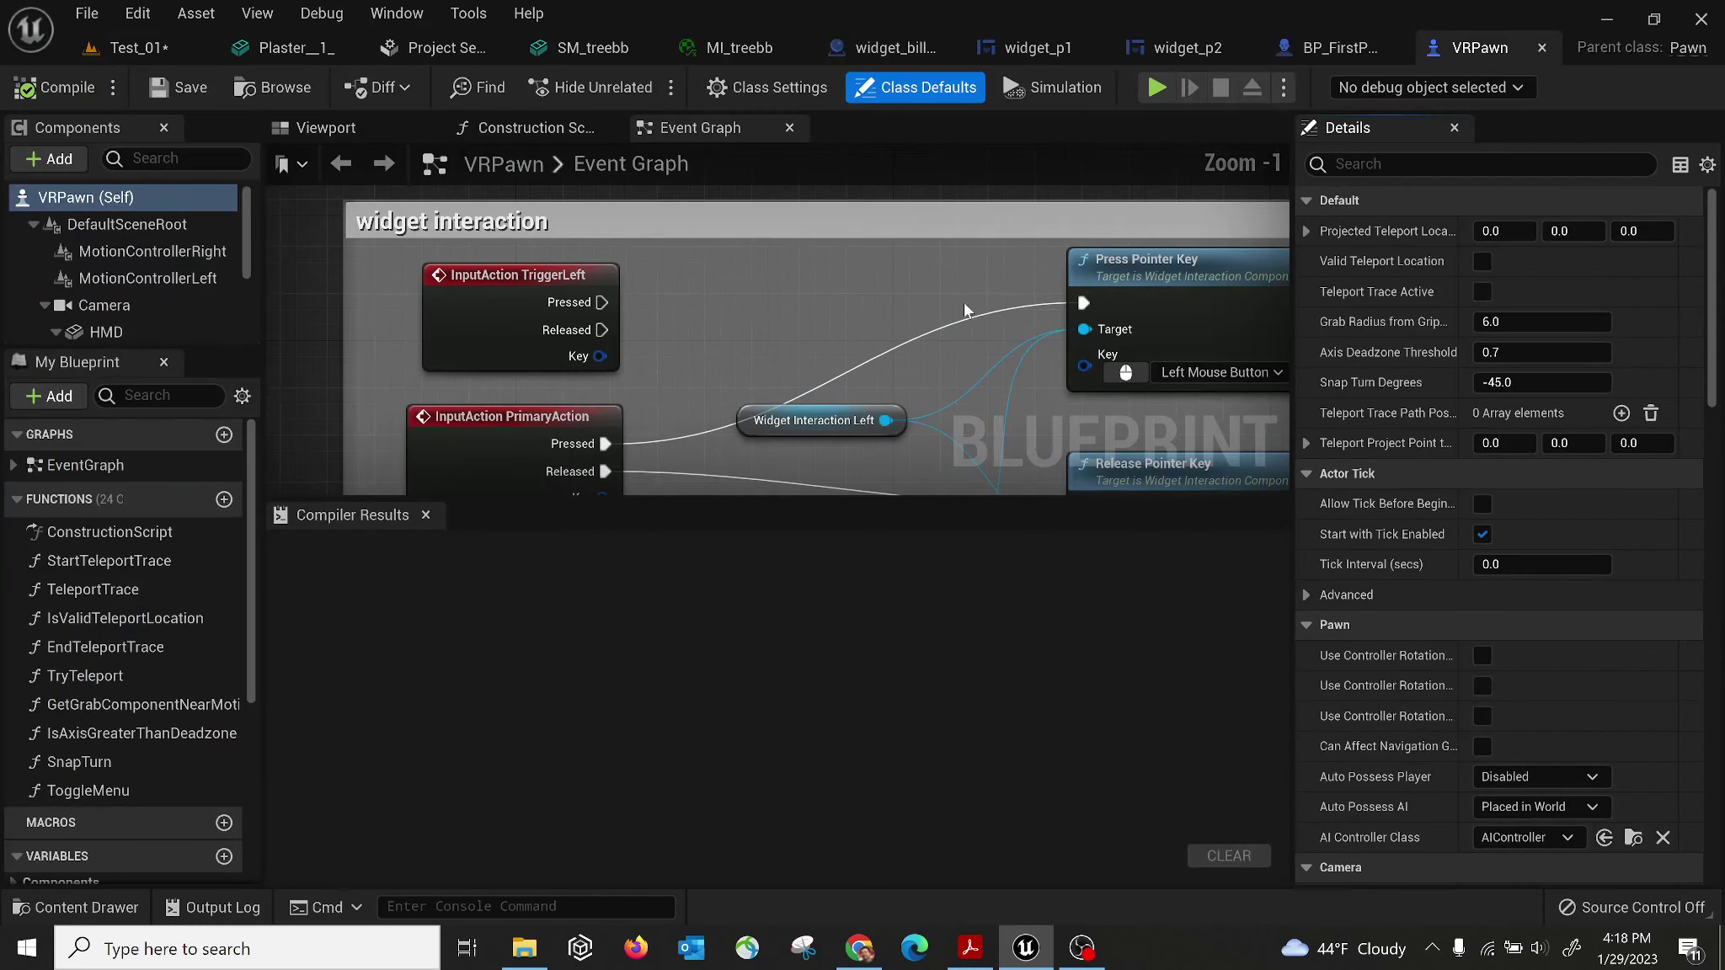
{"action": "right_click_drag", "start_coordinate": [815, 400], "coordinate": [595, 272]}
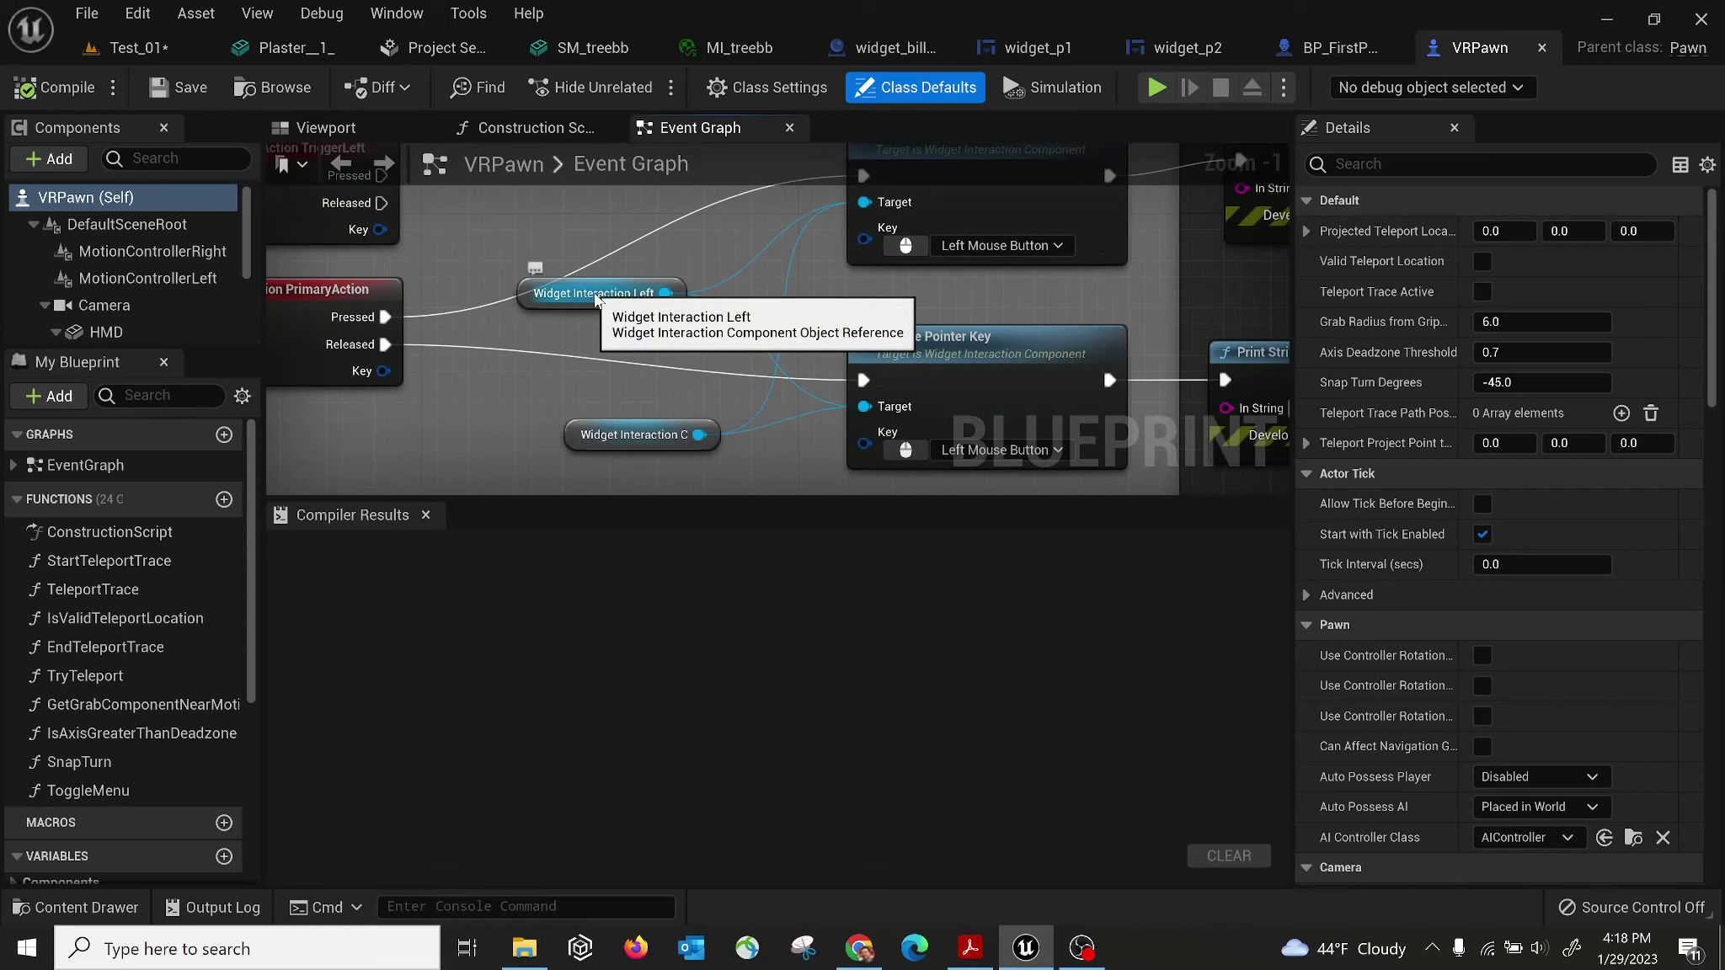
{"action": "mouse_move", "coordinate": [676, 345]}
{"action": "right_mouse_down"}
{"action": "mouse_move", "coordinate": [543, 377]}
{"action": "mouse_move", "coordinate": [547, 340]}
{"action": "mouse_move", "coordinate": [647, 387]}
{"action": "mouse_move", "coordinate": [698, 365]}
{"action": "right_mouse_up"}
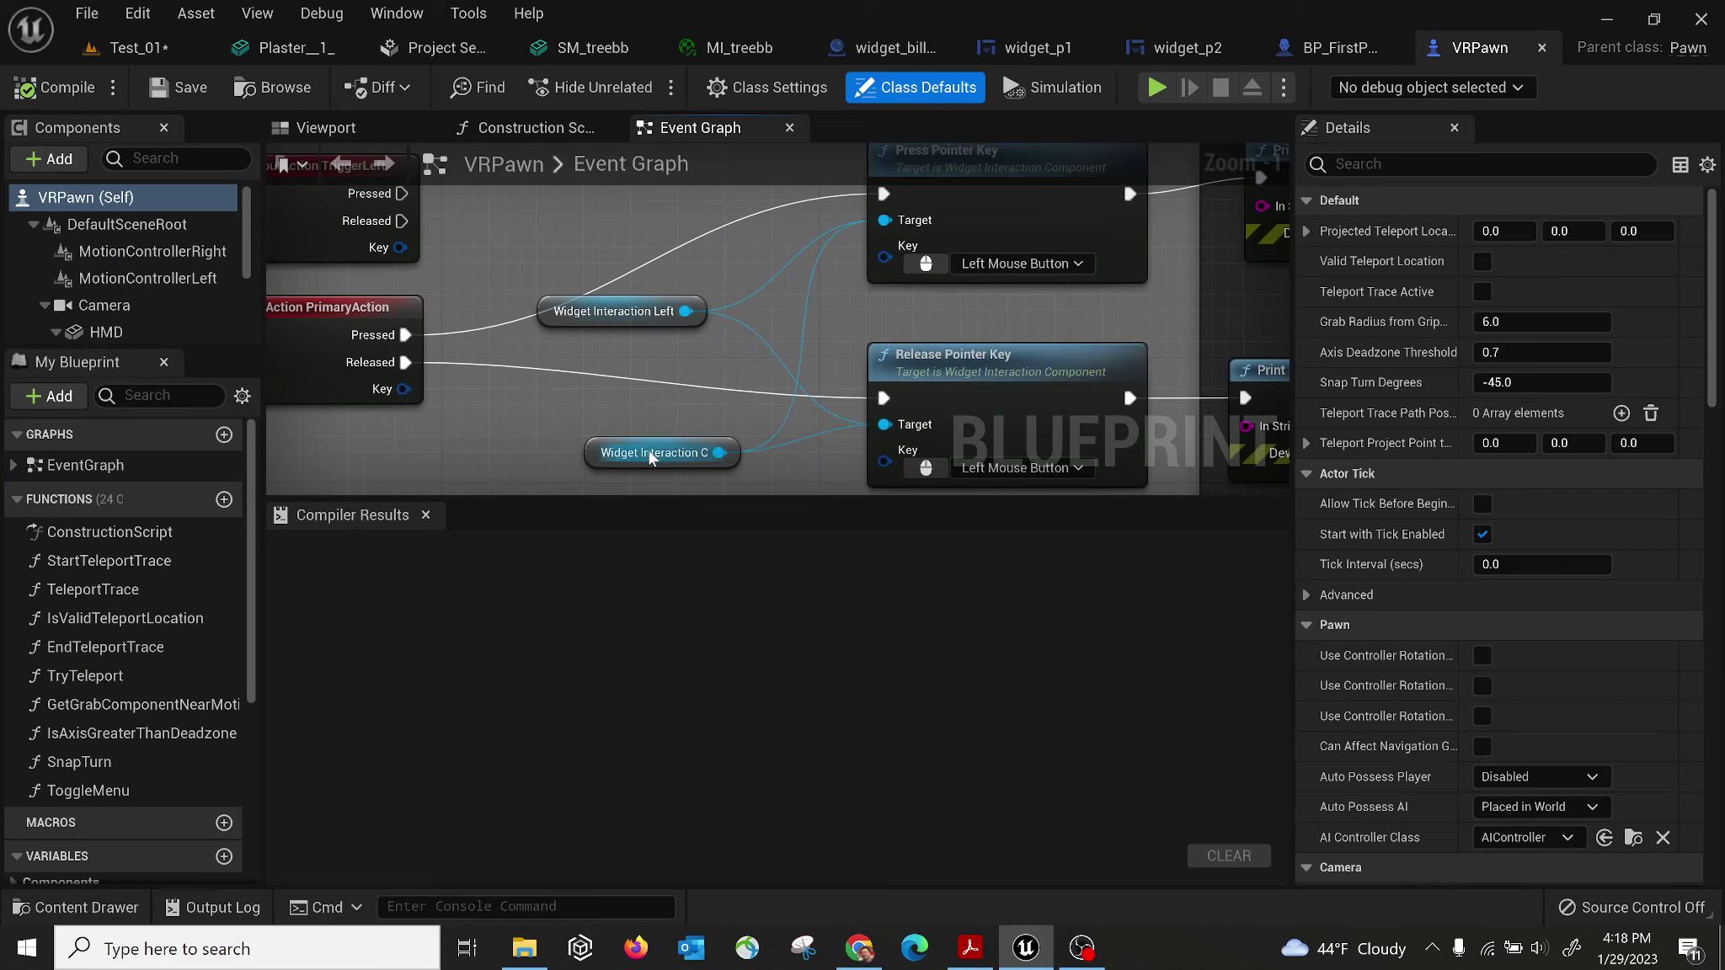
{"action": "scroll", "coordinate": [648, 319], "scroll_direction": "up", "scroll_amount": 1}
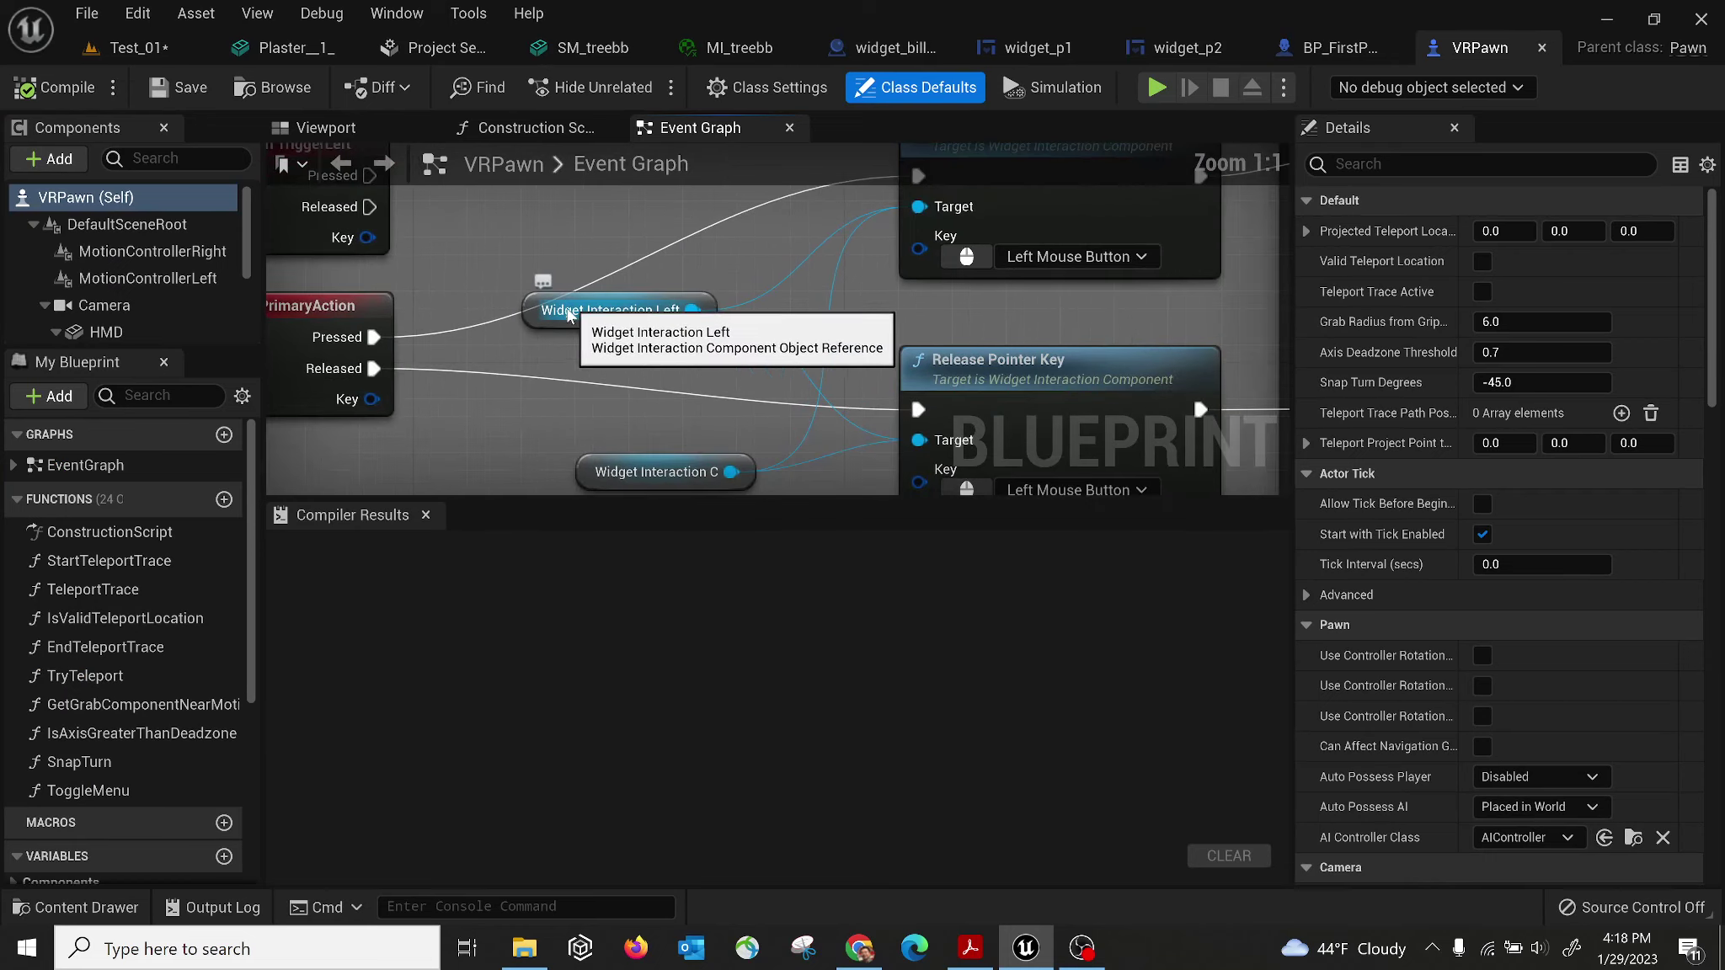
{"action": "left_click", "coordinate": [605, 295]}
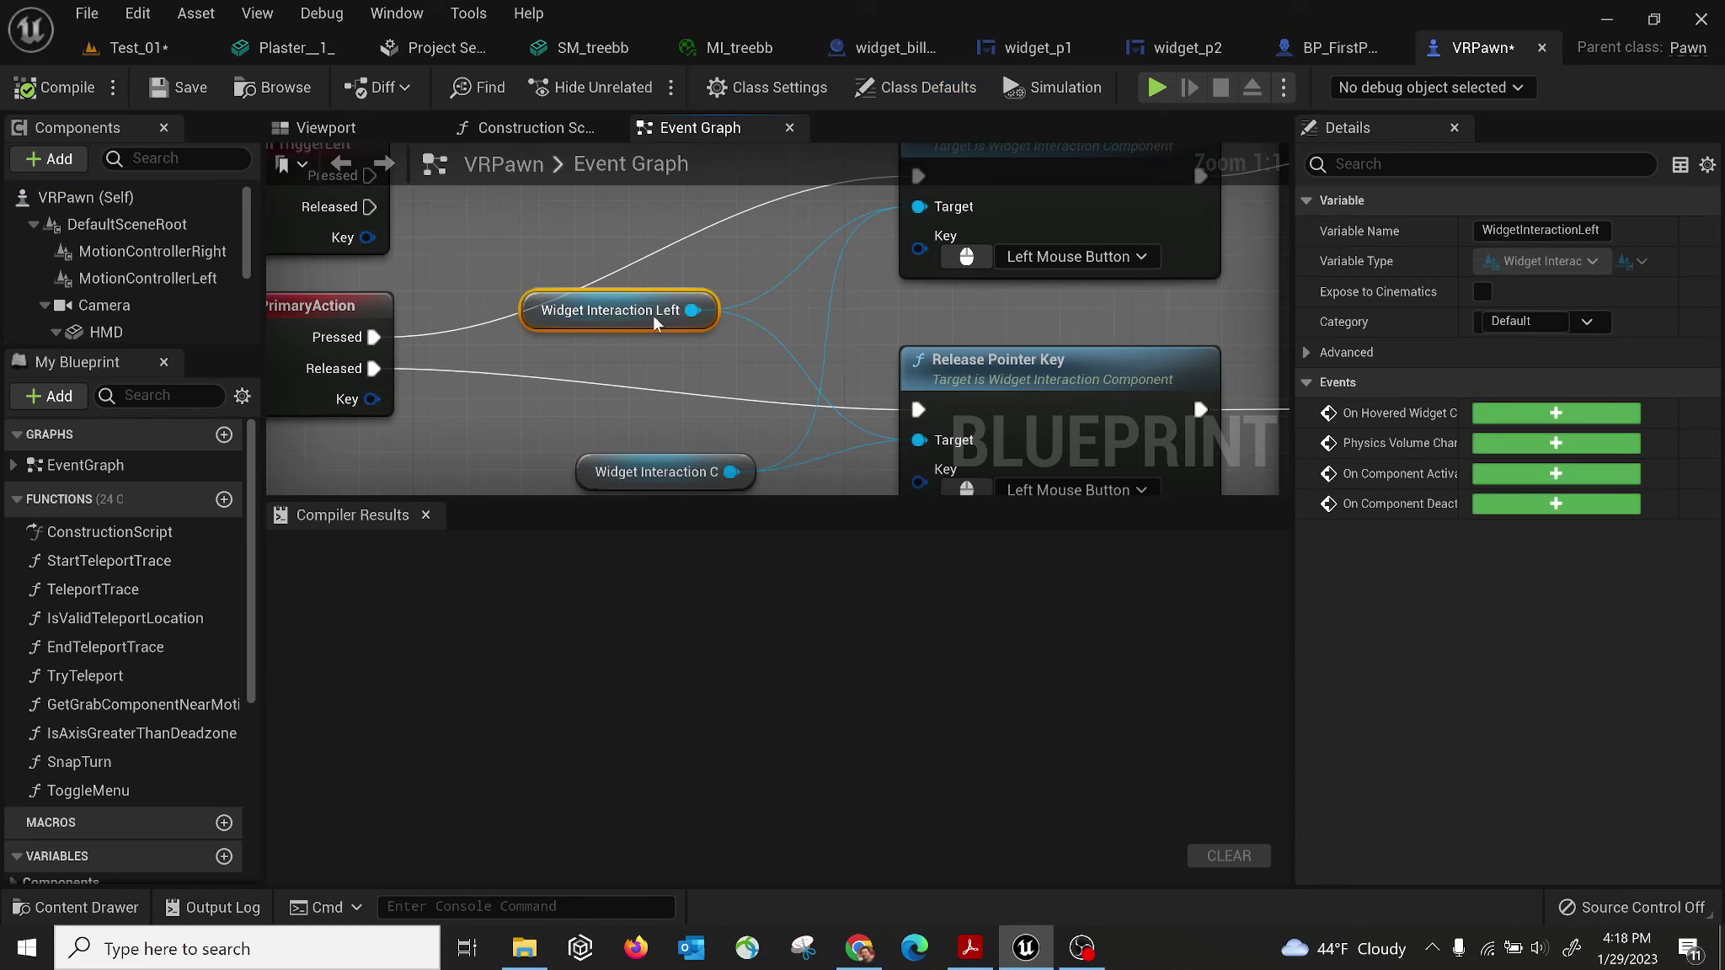
{"action": "right_click_drag", "start_coordinate": [836, 318], "coordinate": [671, 407]}
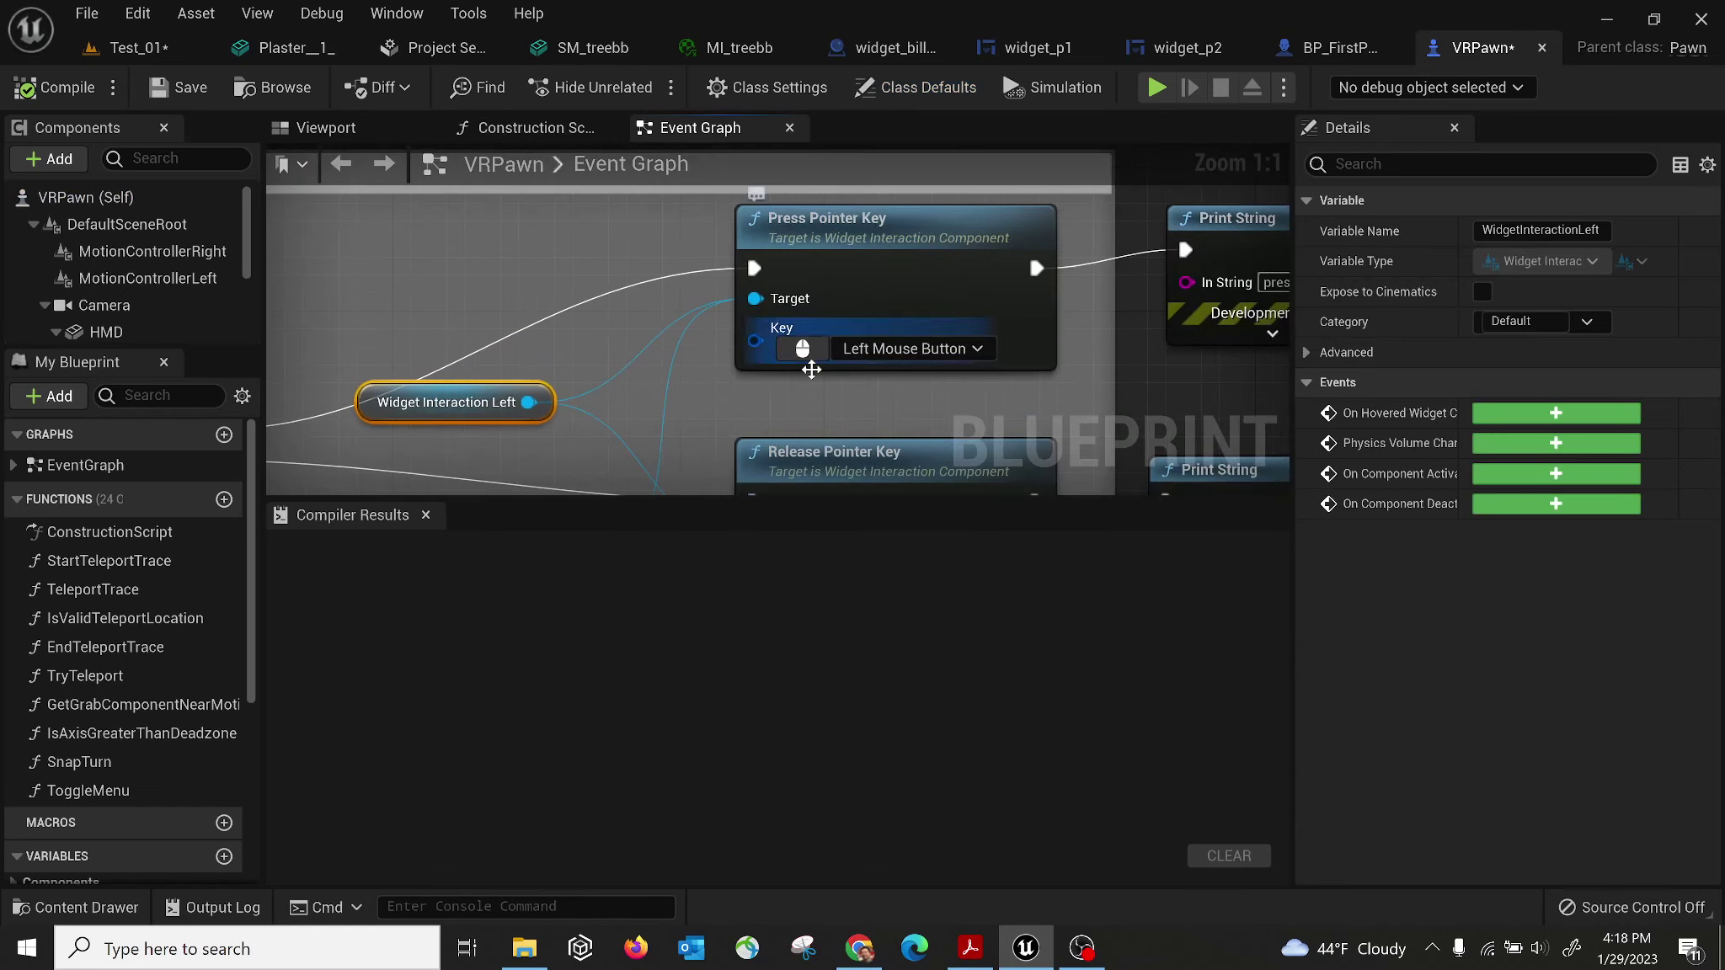
{"action": "right_click_drag", "start_coordinate": [802, 384], "coordinate": [906, 244]}
{"action": "scroll", "coordinate": [698, 352], "scroll_direction": "down", "scroll_amount": 2}
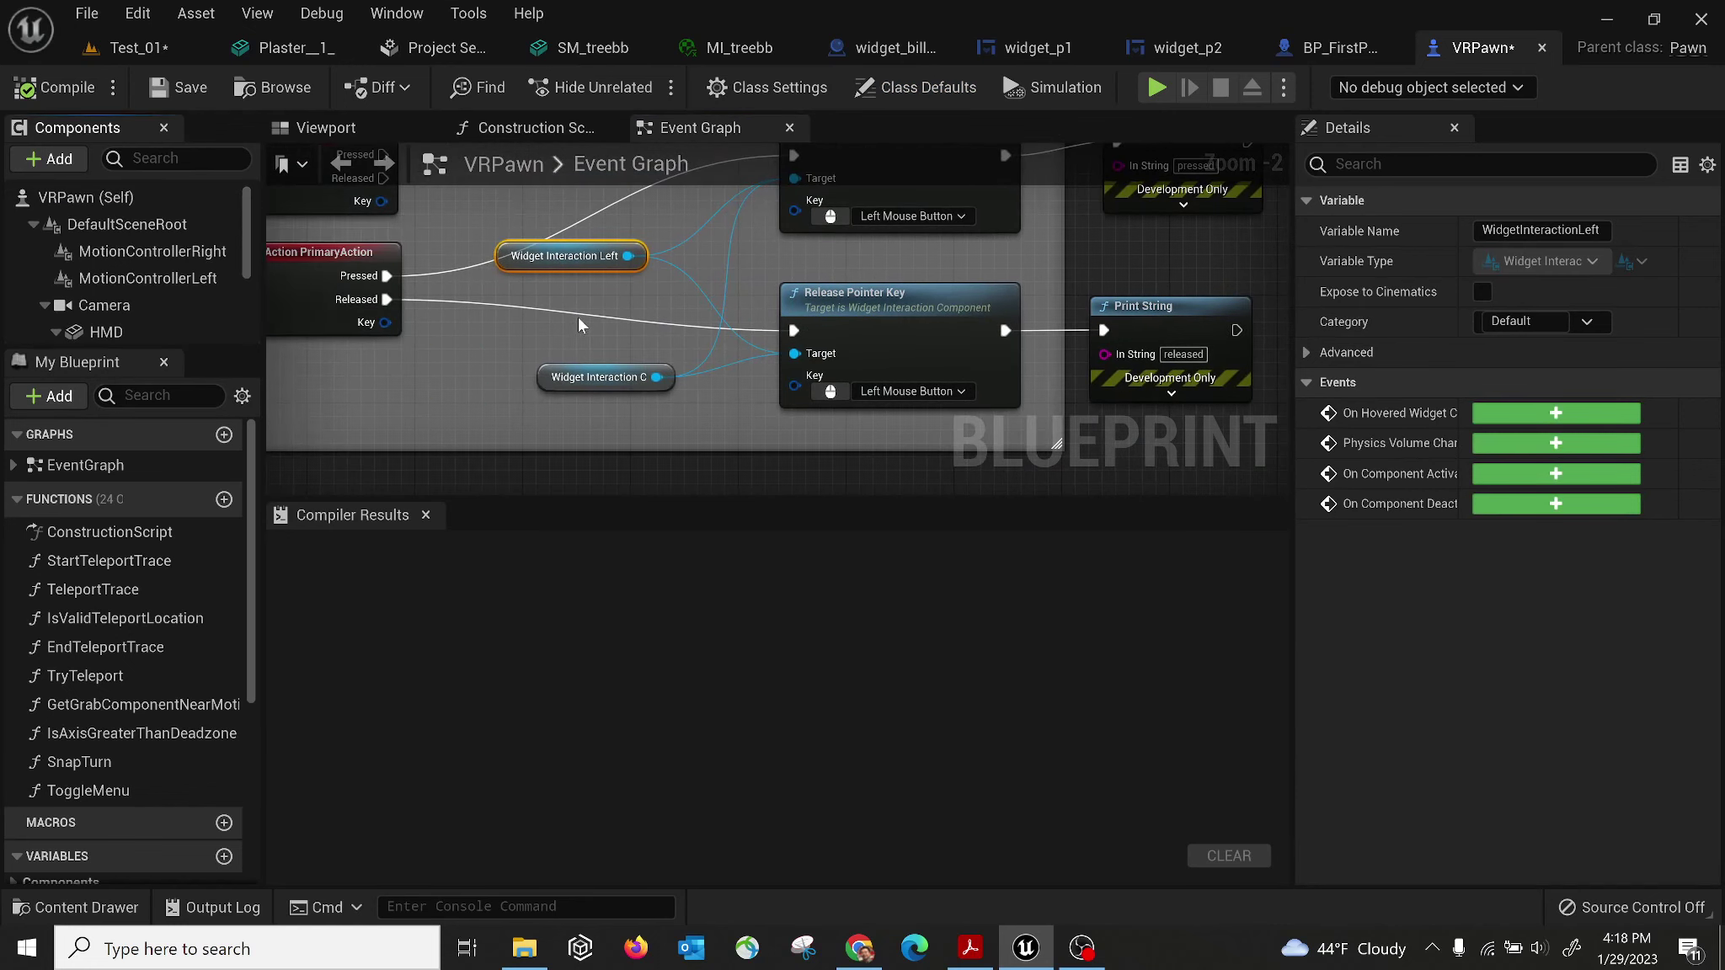
{"action": "right_click_drag", "start_coordinate": [575, 331], "coordinate": [569, 385]}
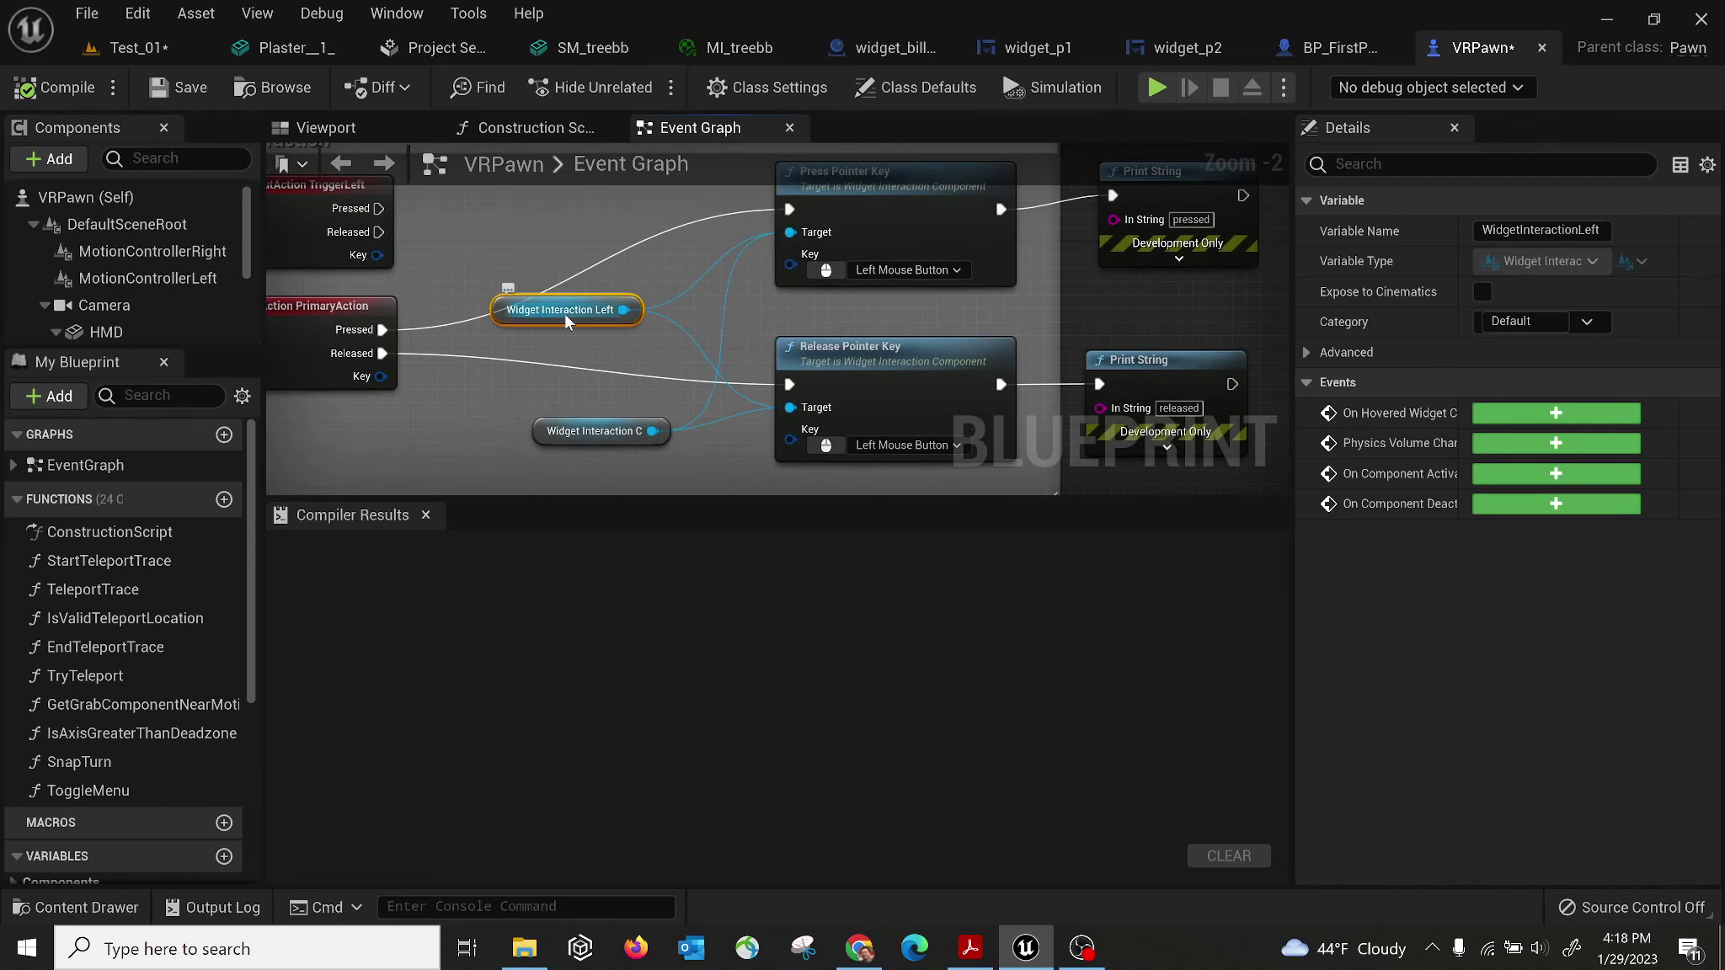
{"action": "left_click", "coordinate": [545, 432]}
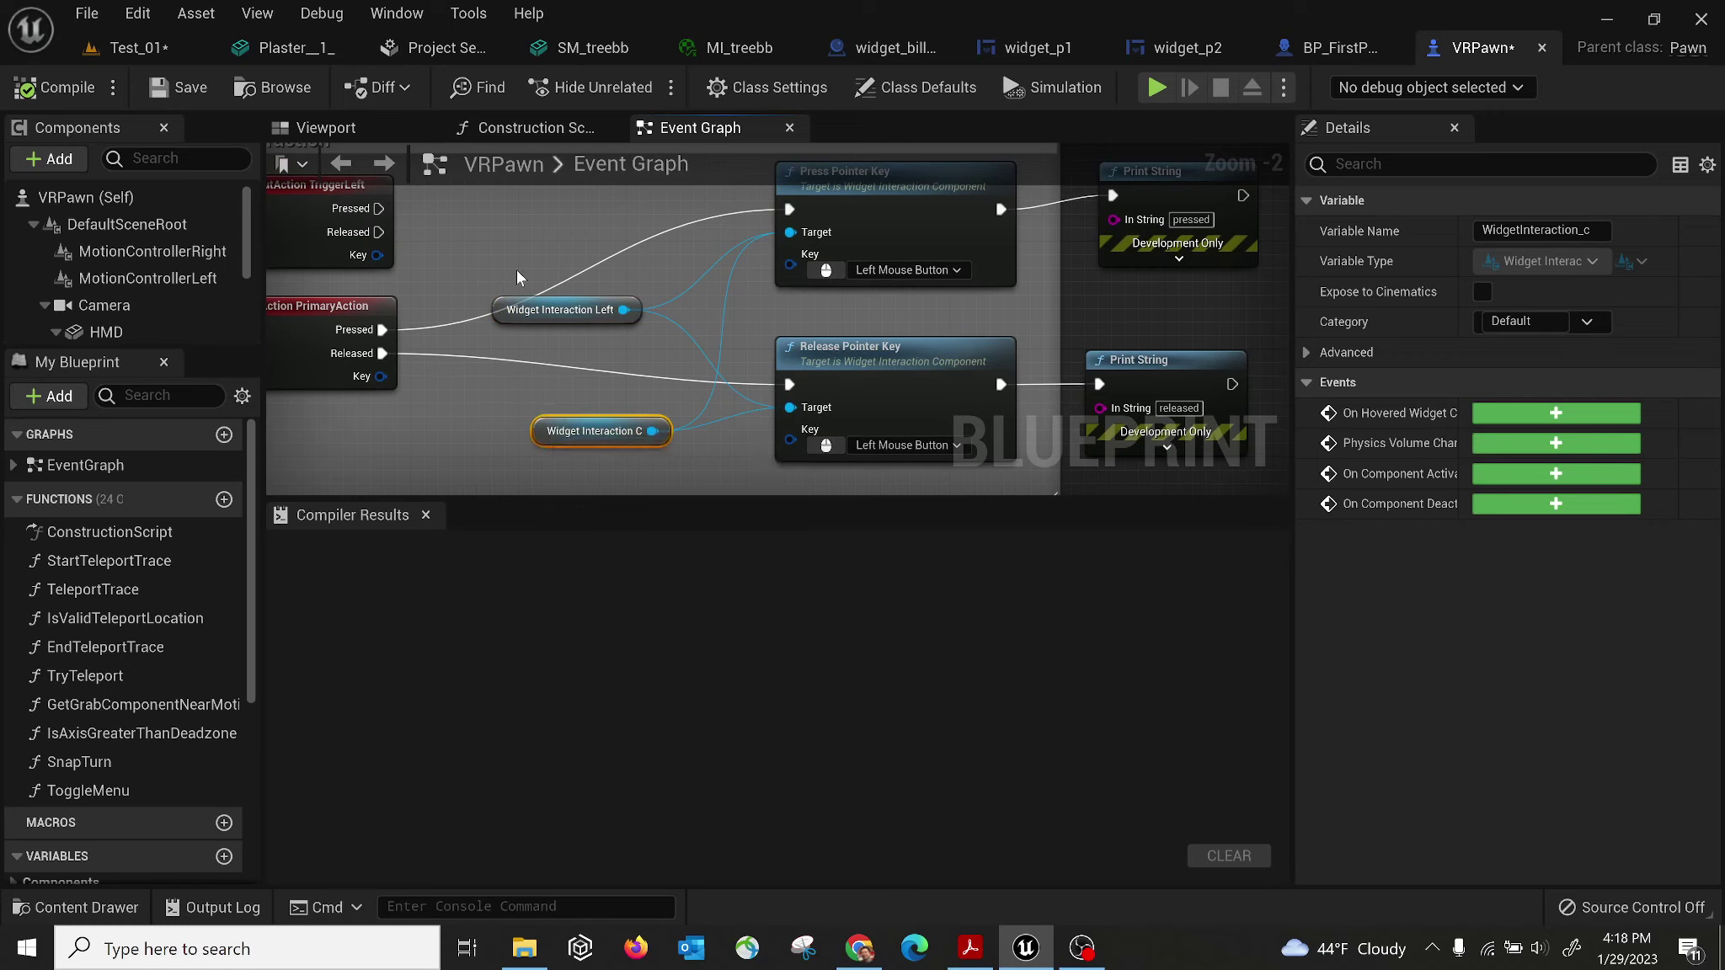
{"action": "left_click", "coordinate": [514, 306]}
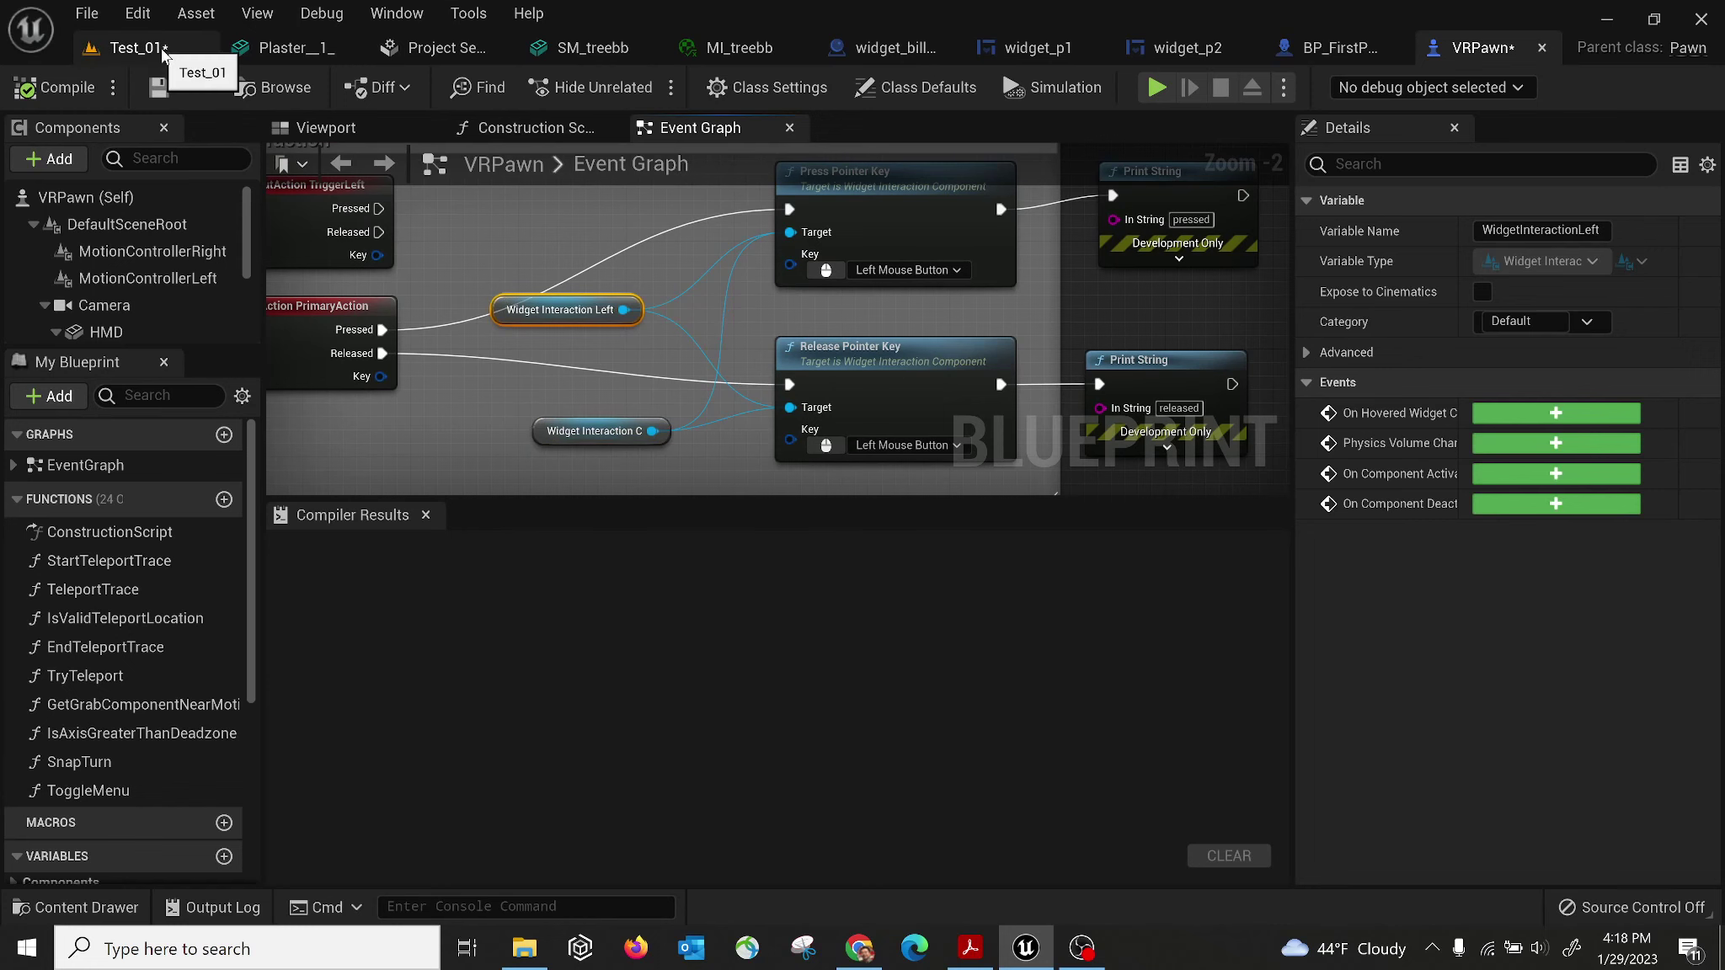
Return to the Test_01 level and save all modified content, including Test_01 and VRPawn.
{"action": "left_click", "coordinate": [139, 48]}
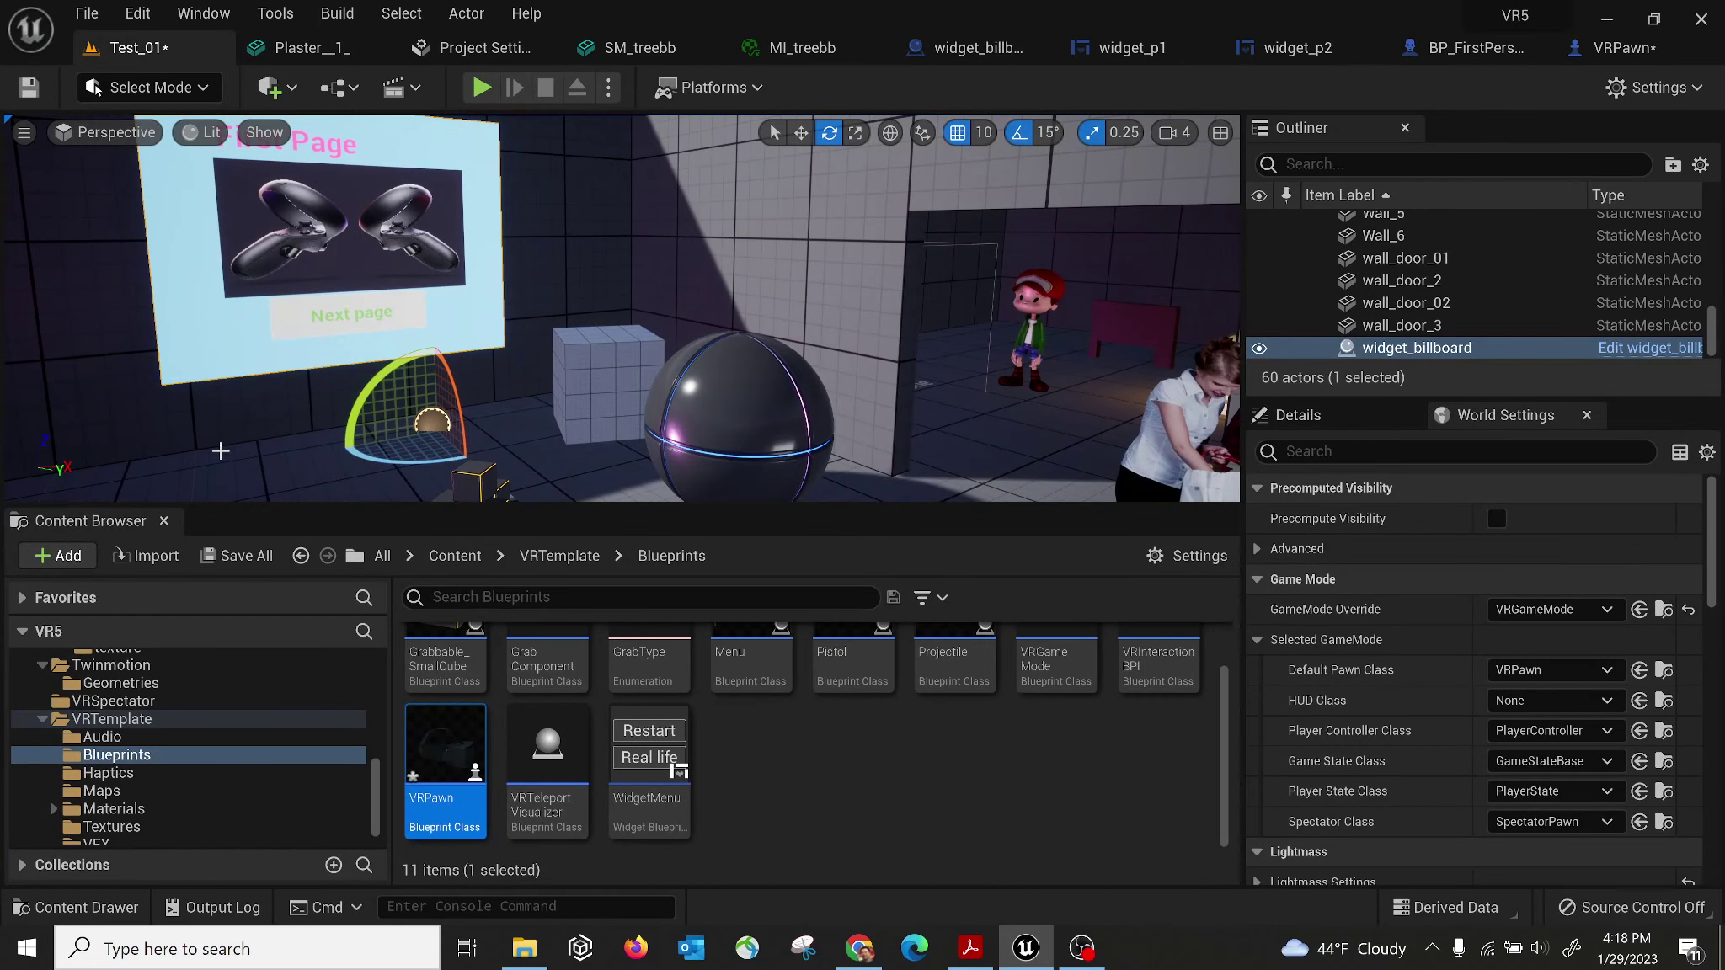
{"action": "left_click", "coordinate": [261, 566]}
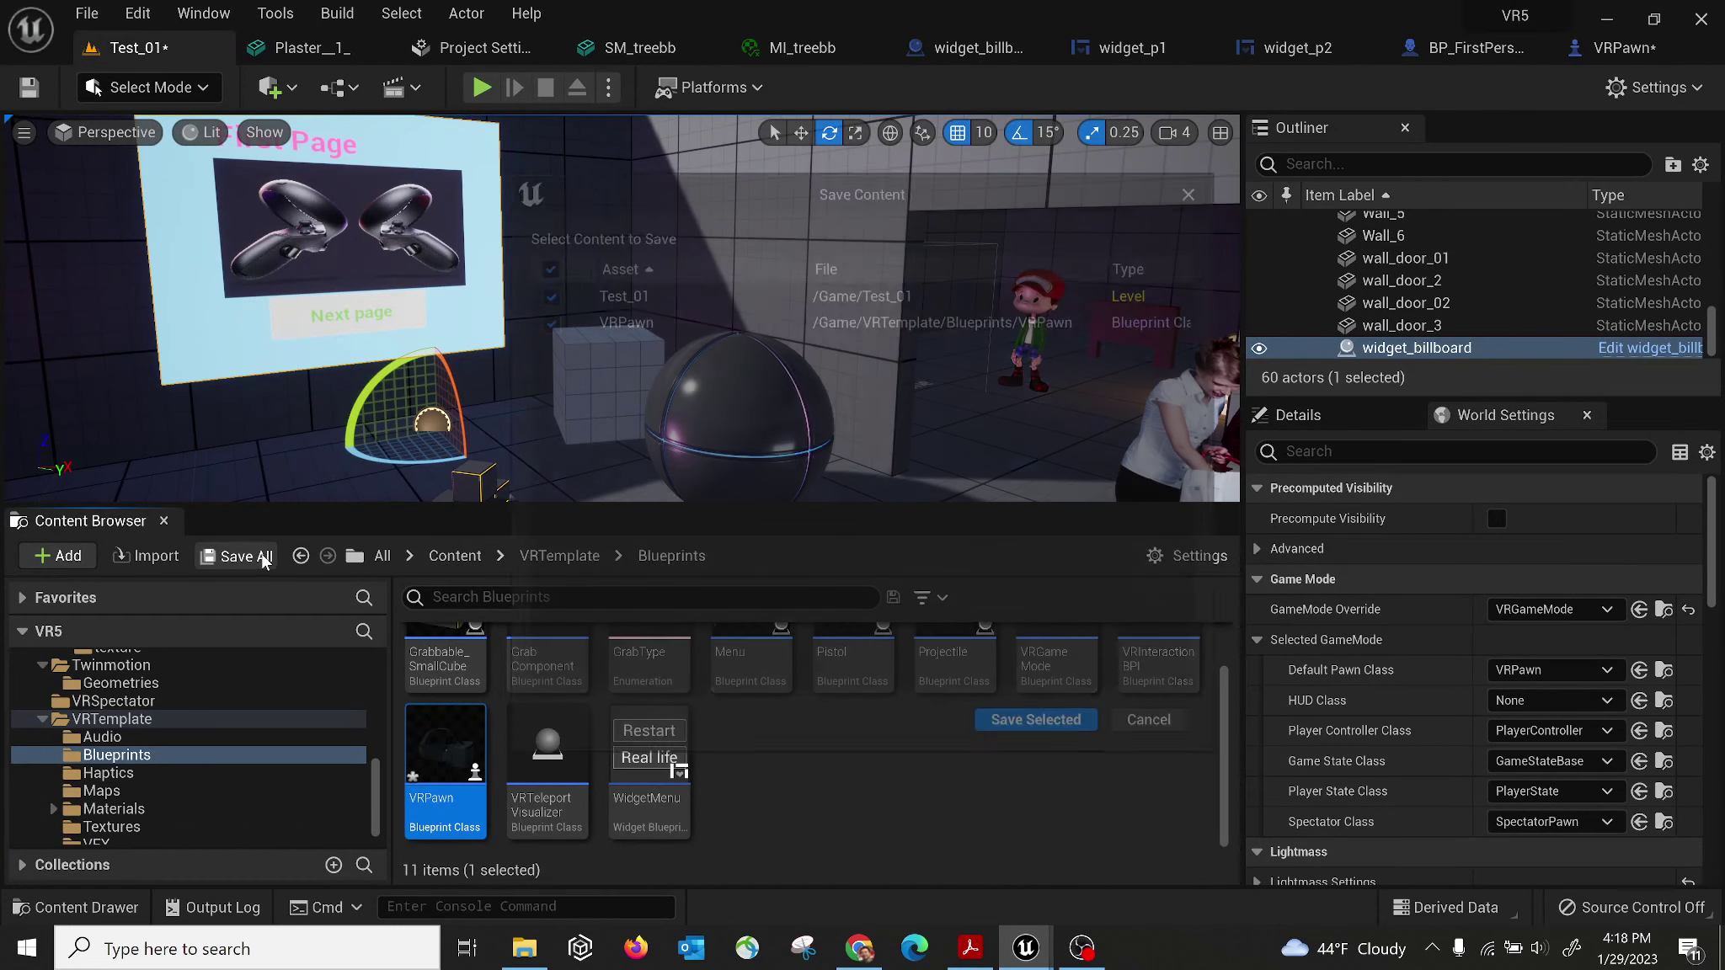
{"action": "left_click", "coordinate": [1056, 732]}
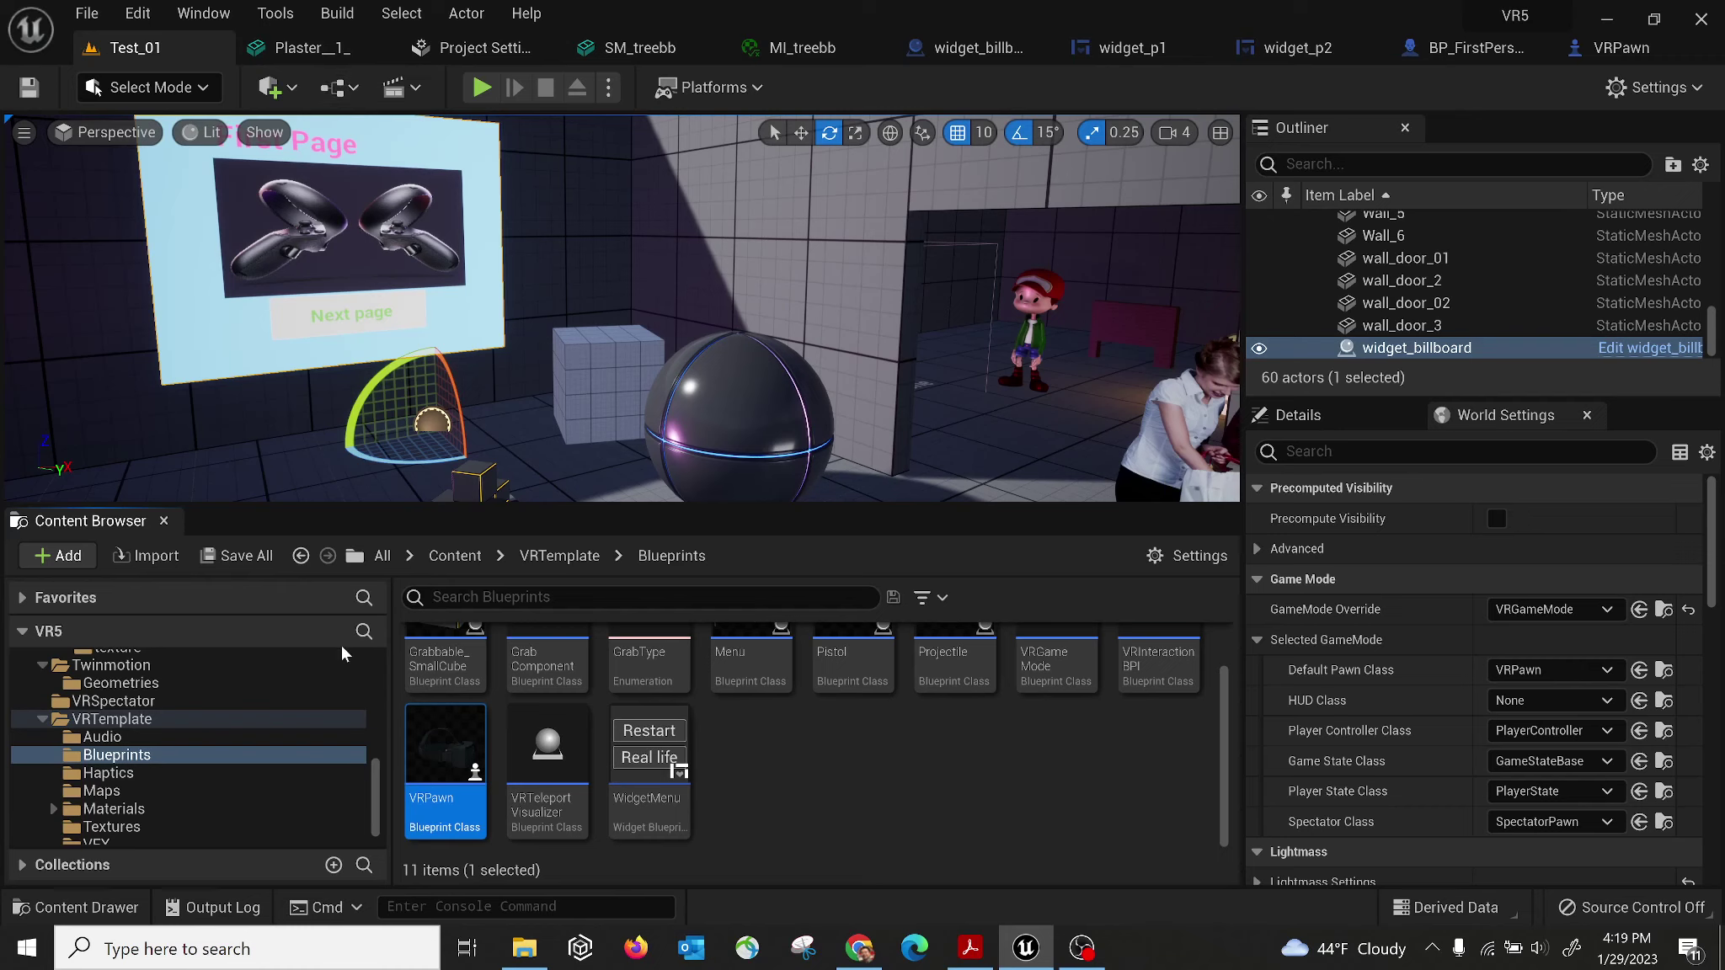
Open the helloworld level from the project's Content folder.
{"action": "left_click_drag", "start_coordinate": [377, 787], "coordinate": [383, 672]}
{"action": "left_click", "coordinate": [57, 655]}
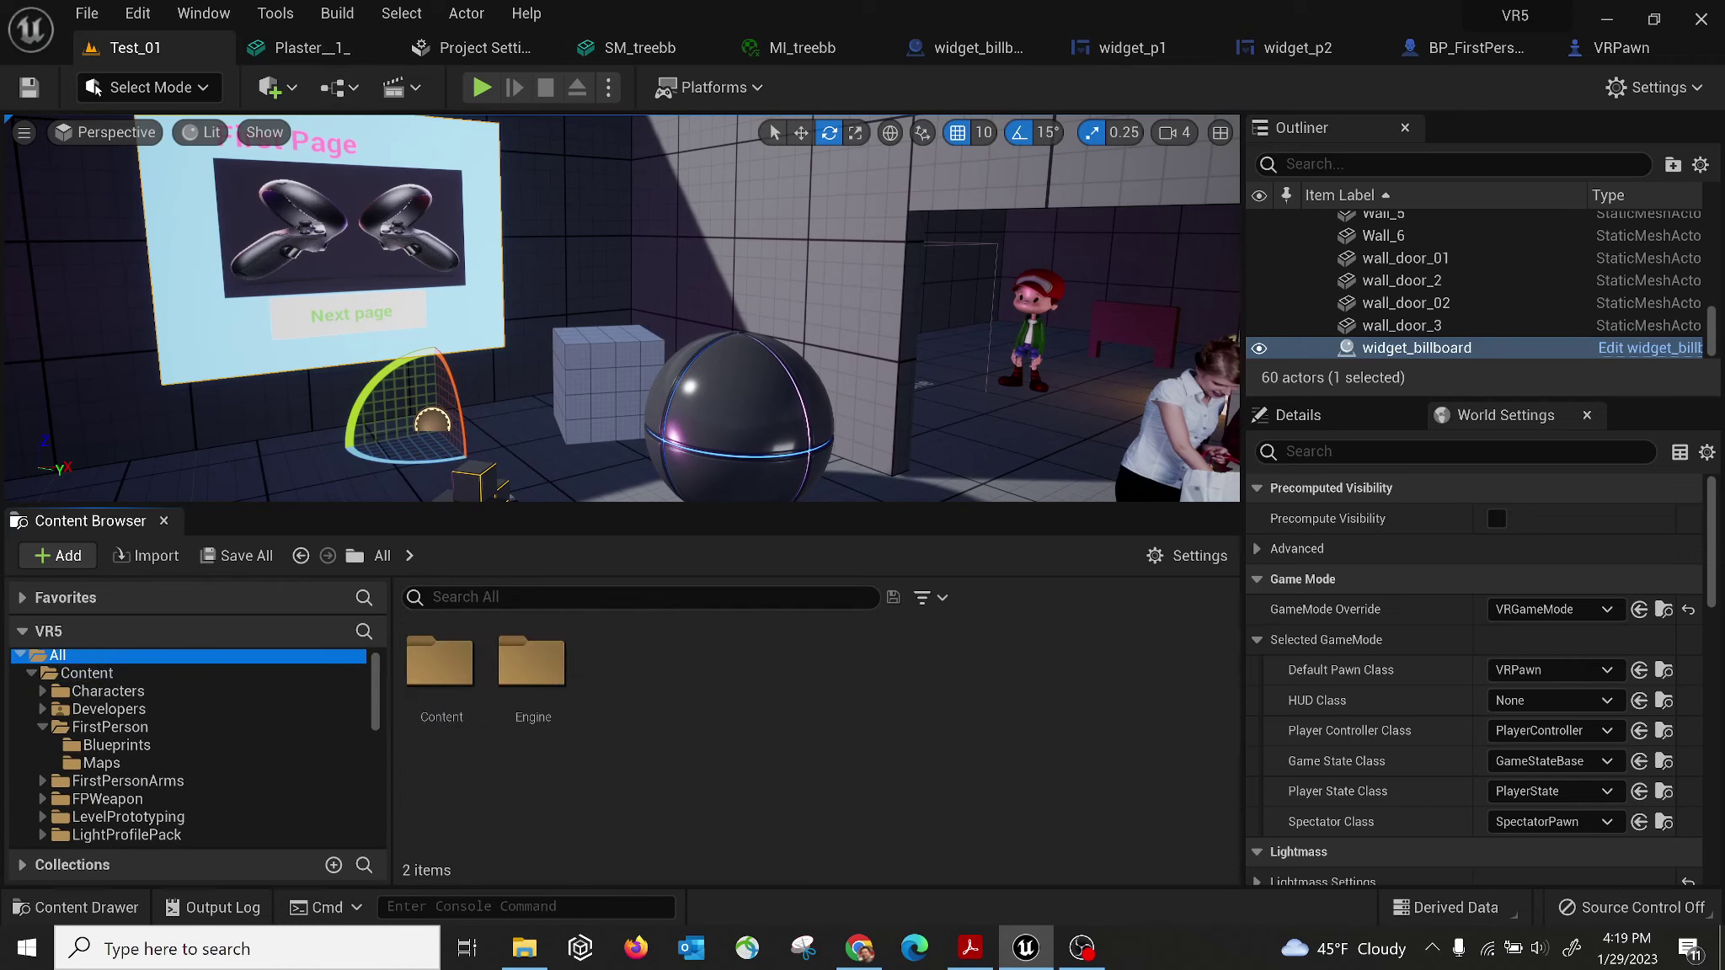
{"action": "left_click", "coordinate": [125, 671]}
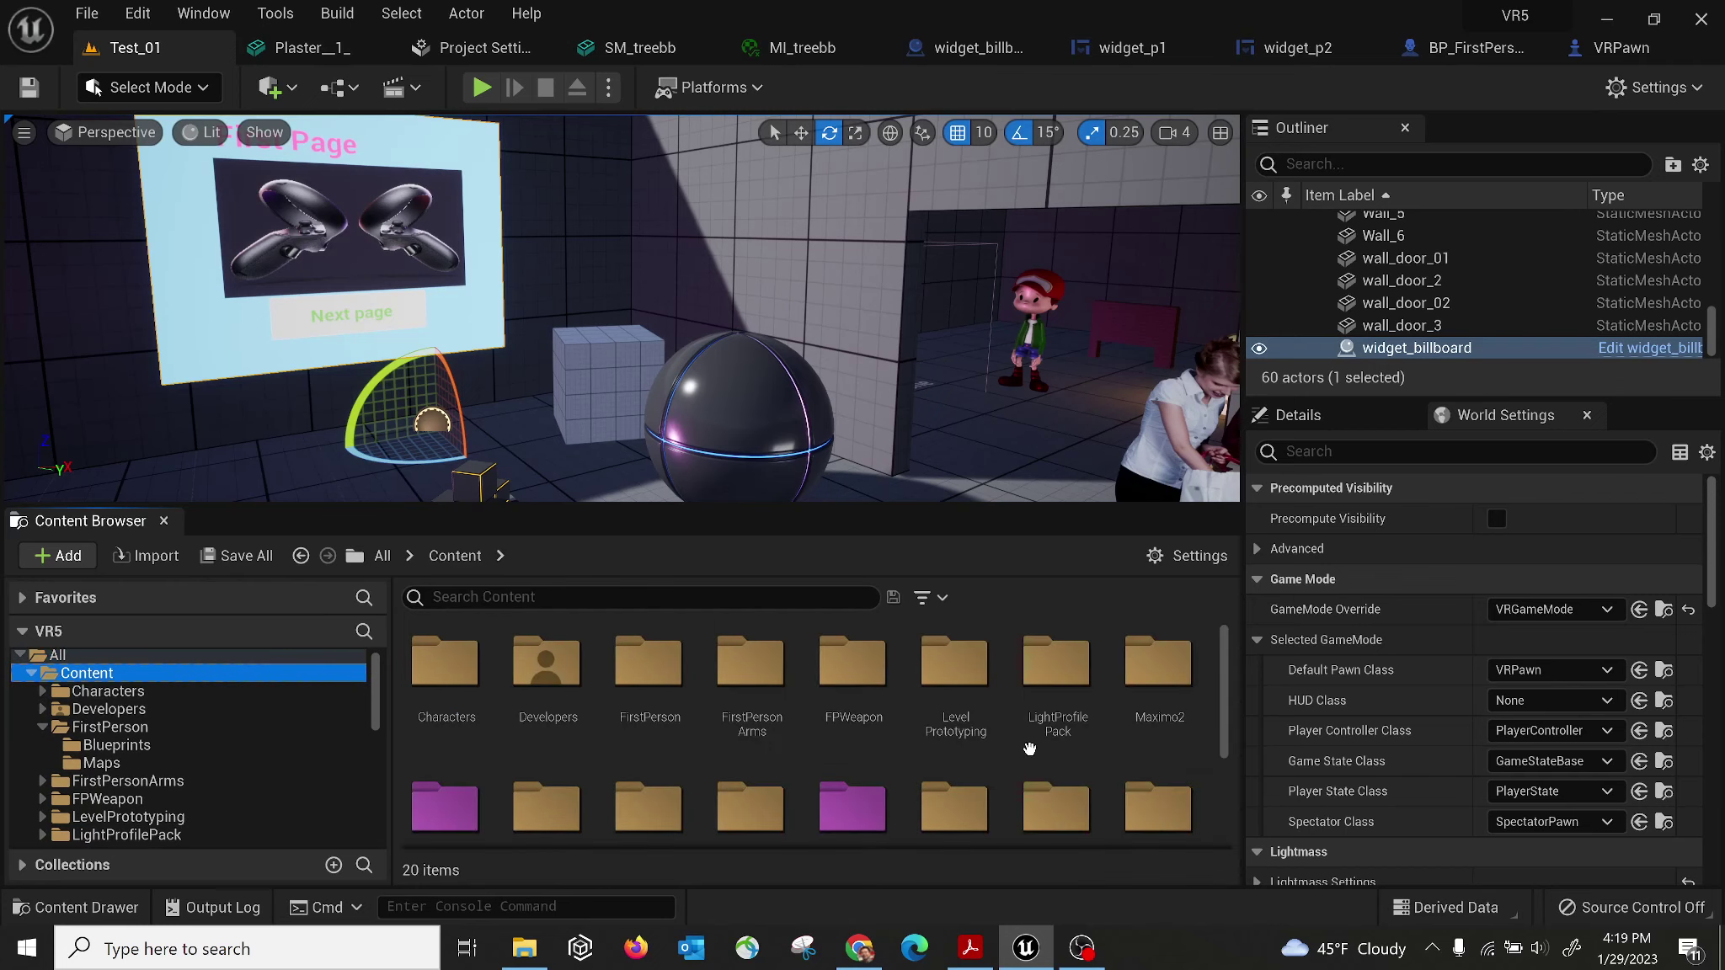
{"action": "scroll", "coordinate": [1044, 750], "scroll_direction": "down", "scroll_amount": 2}
{"action": "scroll", "coordinate": [1044, 749], "scroll_direction": "down", "scroll_amount": 2}
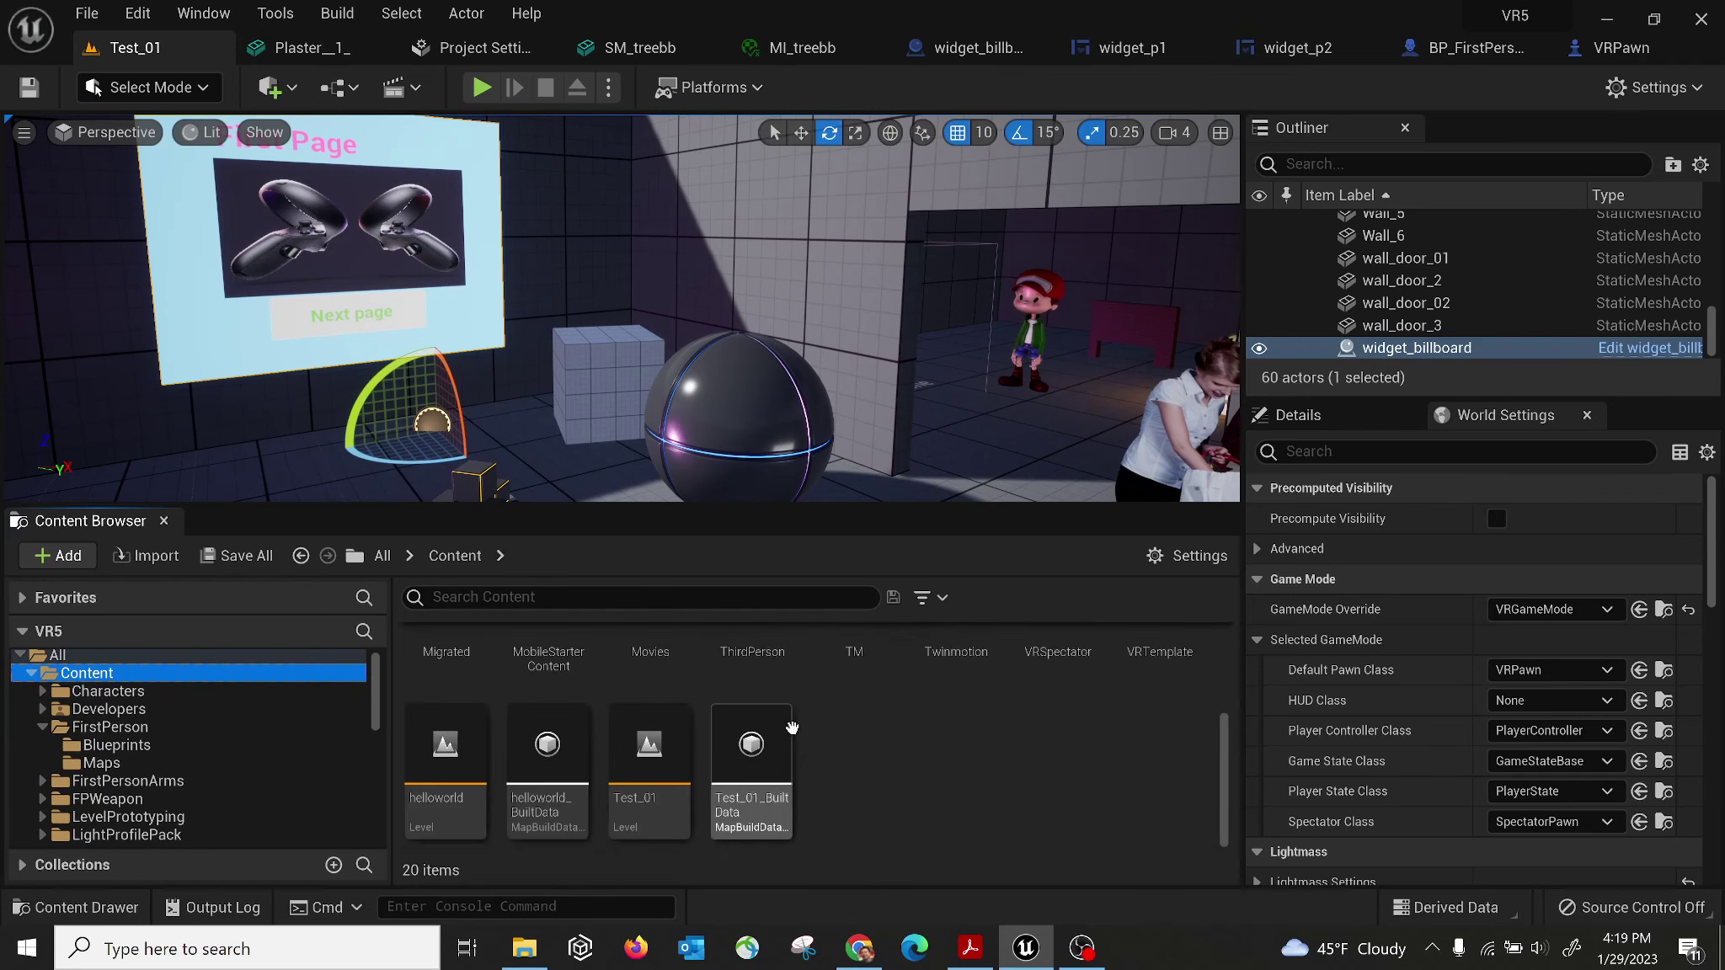
{"action": "double_click", "coordinate": [451, 745]}
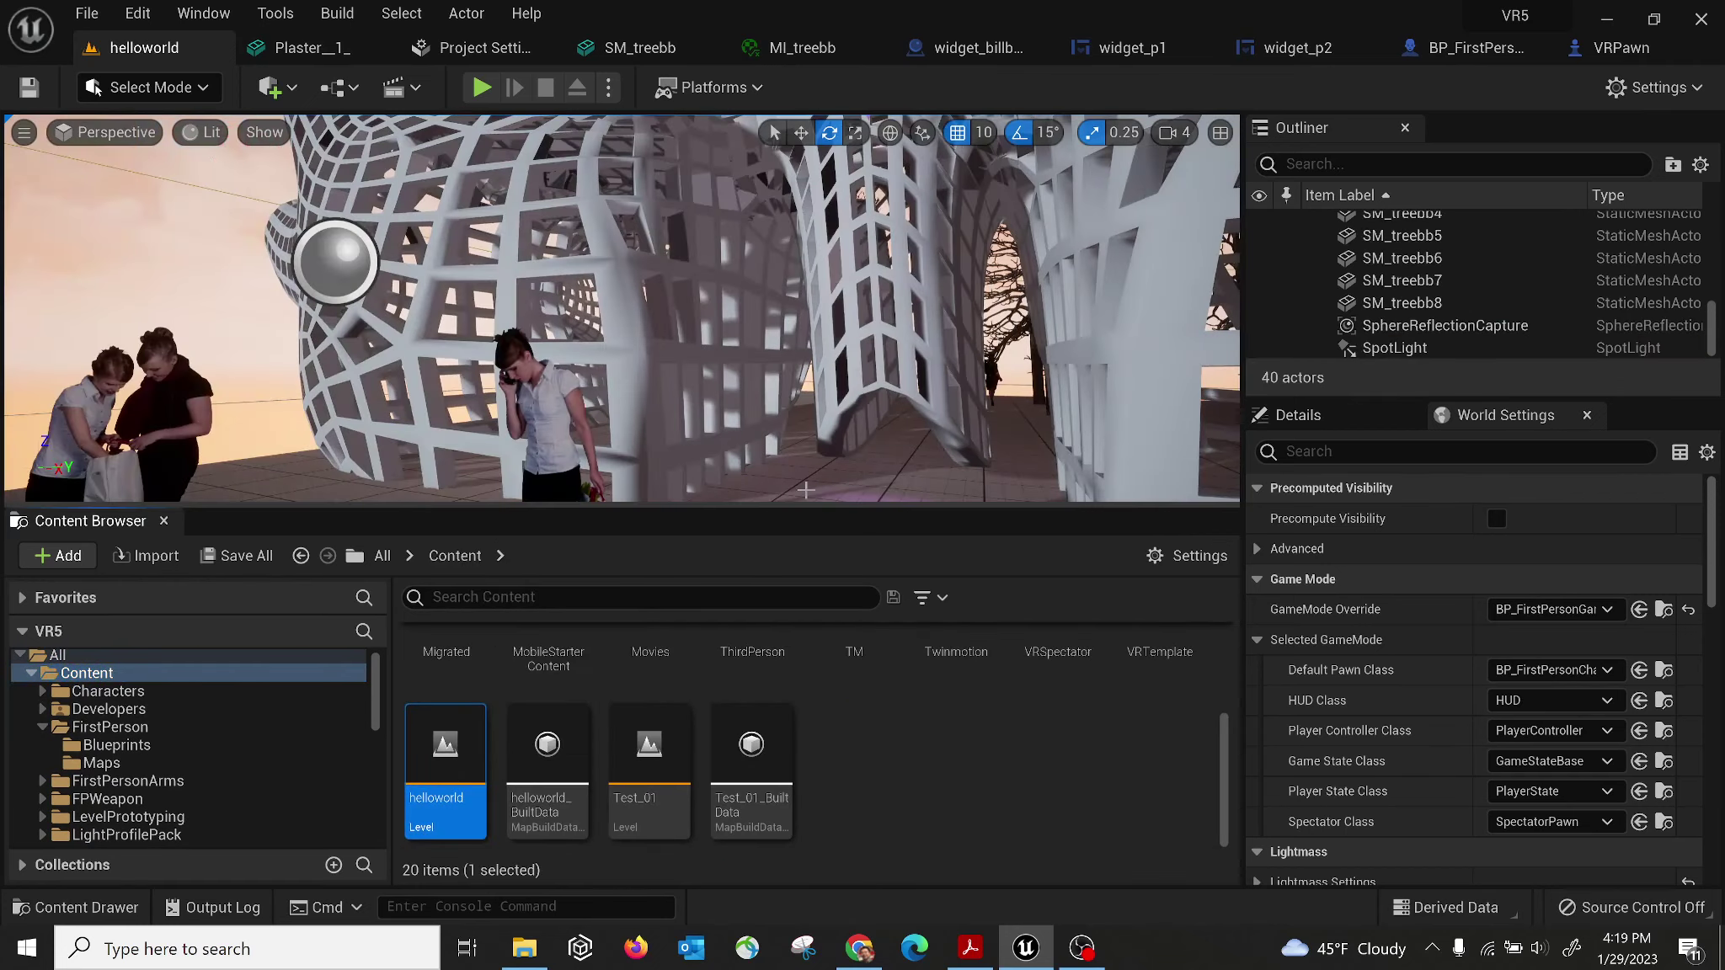
Enlarge the content browser area and open the Widget folder inside TM.
{"action": "left_click_drag", "start_coordinate": [792, 505], "coordinate": [792, 672]}
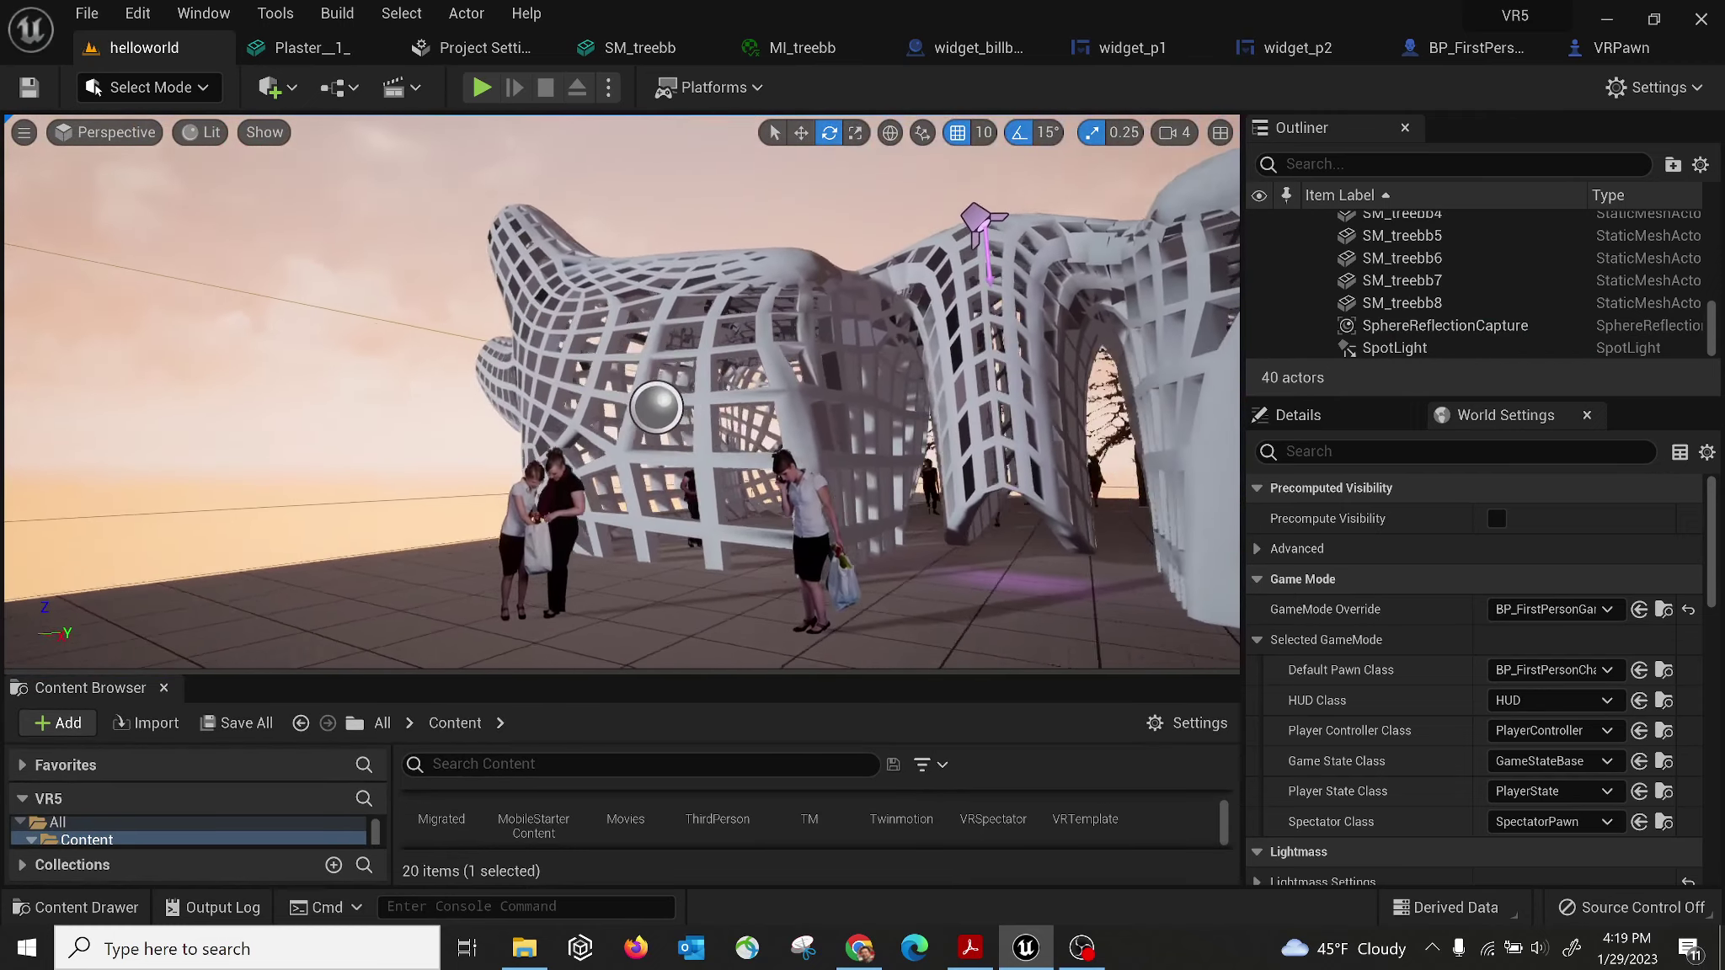
{"action": "left_click_drag", "start_coordinate": [693, 627], "coordinate": [717, 457]}
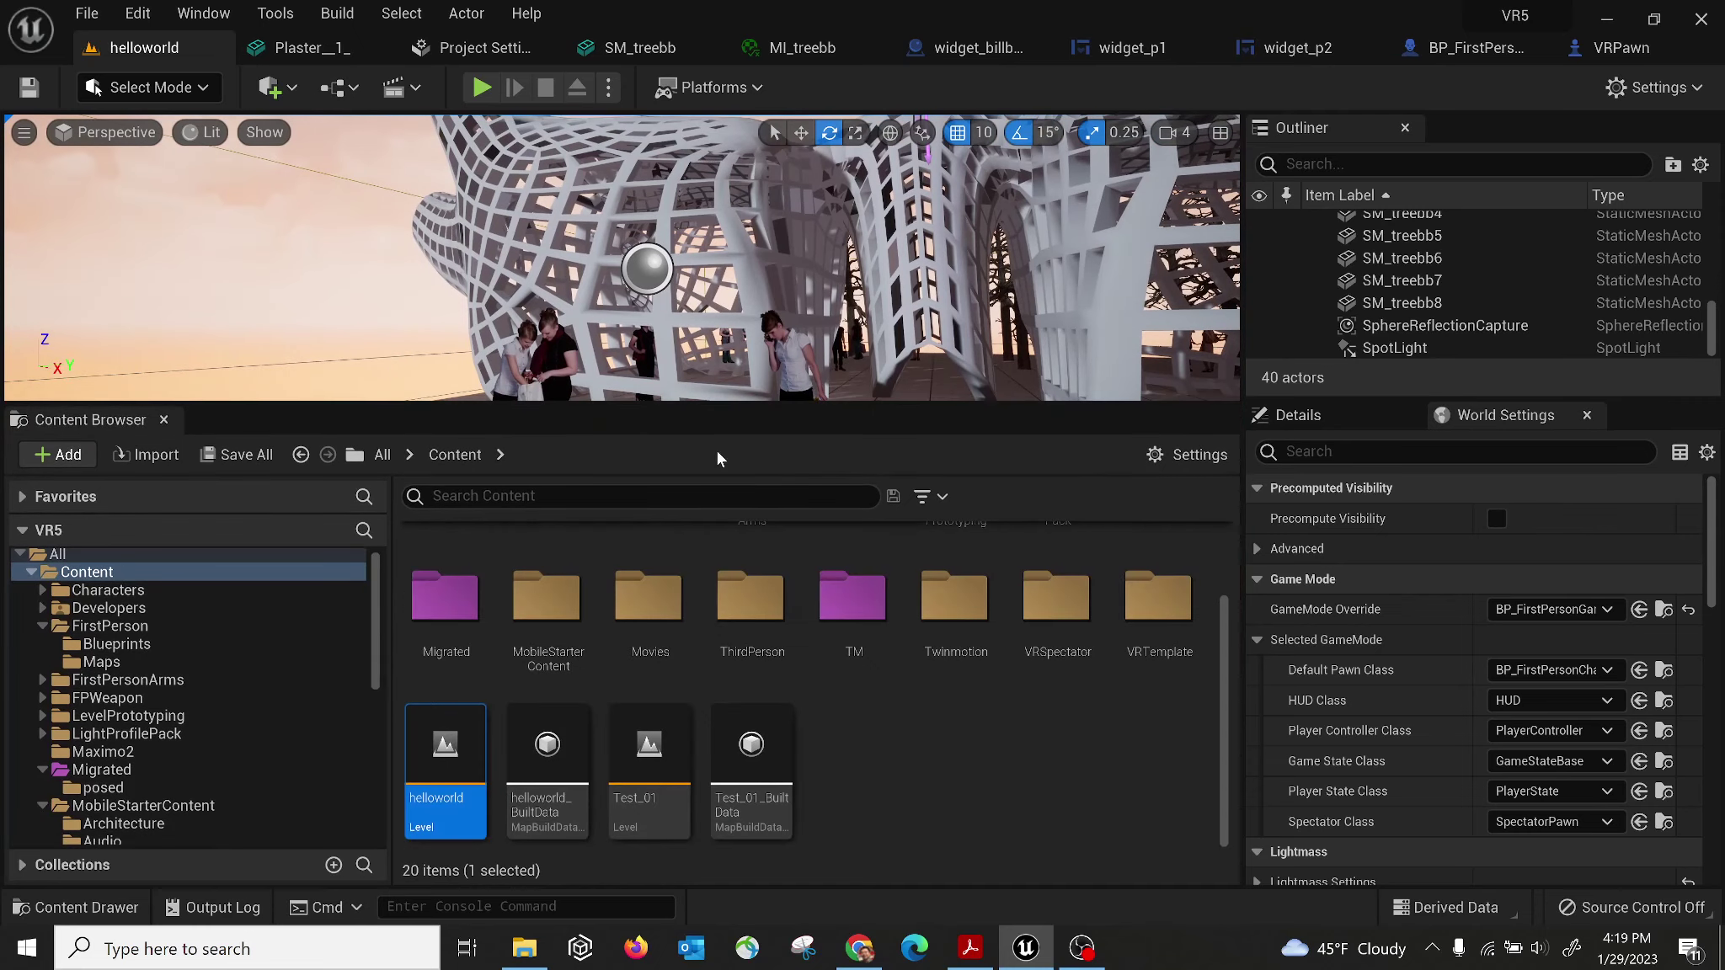
{"action": "scroll", "coordinate": [105, 770], "scroll_direction": "down", "scroll_amount": 5}
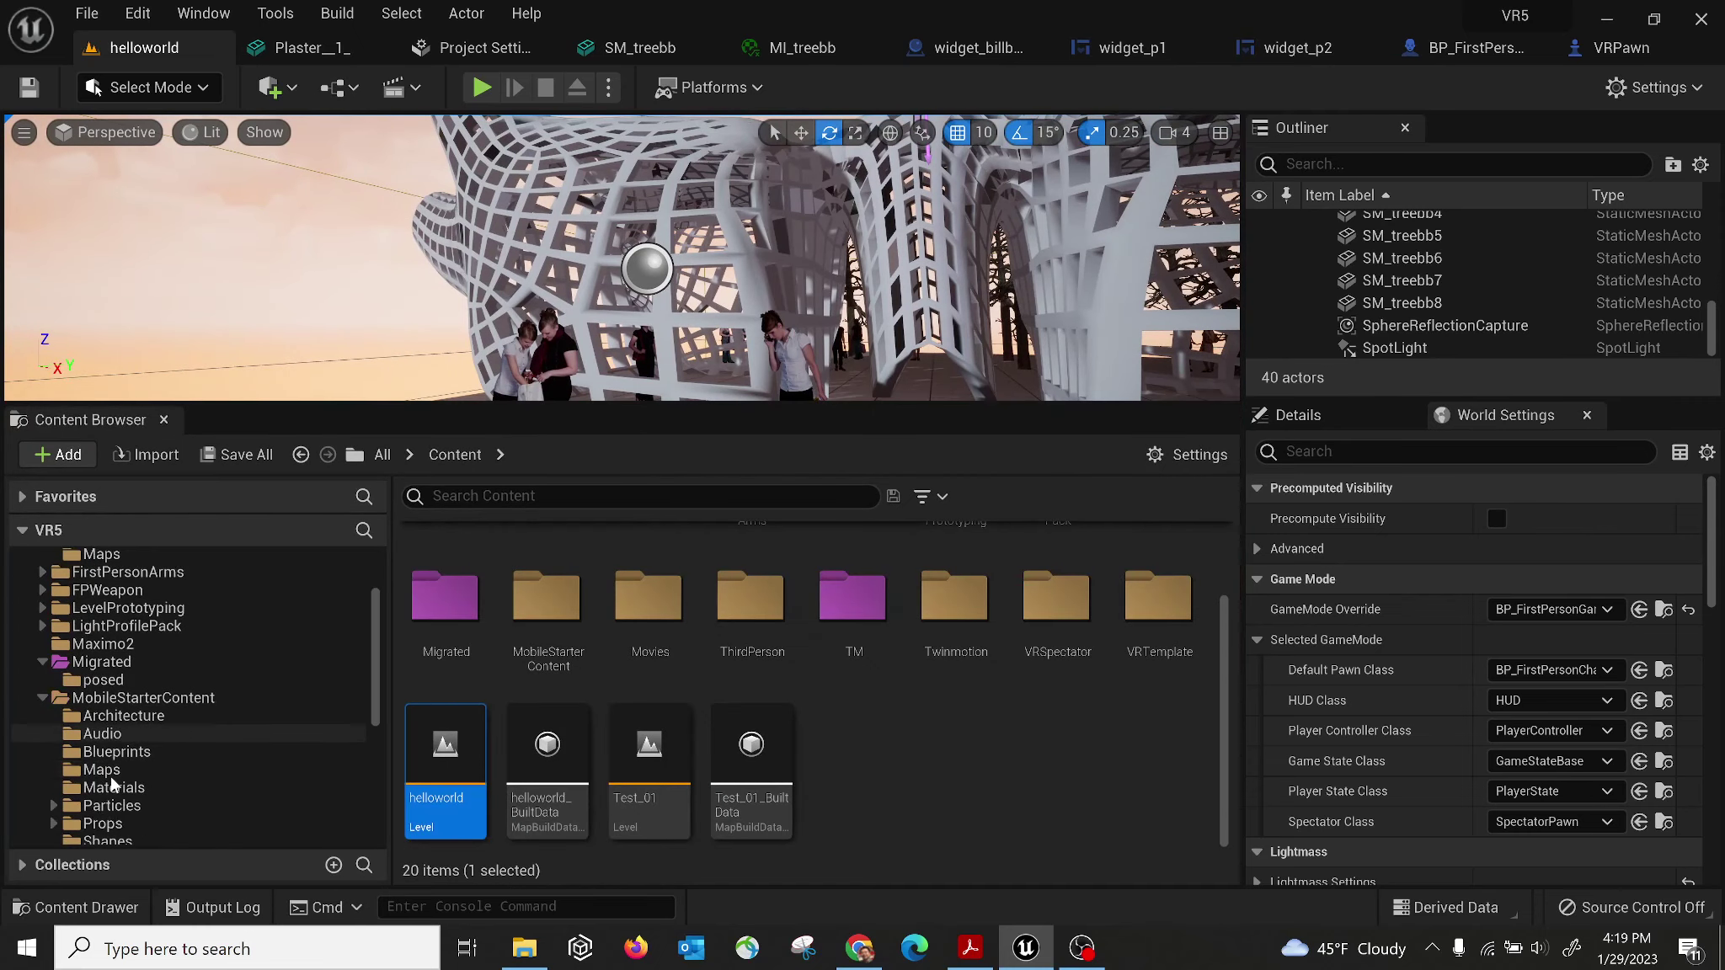
{"action": "scroll", "coordinate": [113, 770], "scroll_direction": "up", "scroll_amount": 2}
{"action": "left_click", "coordinate": [42, 699]}
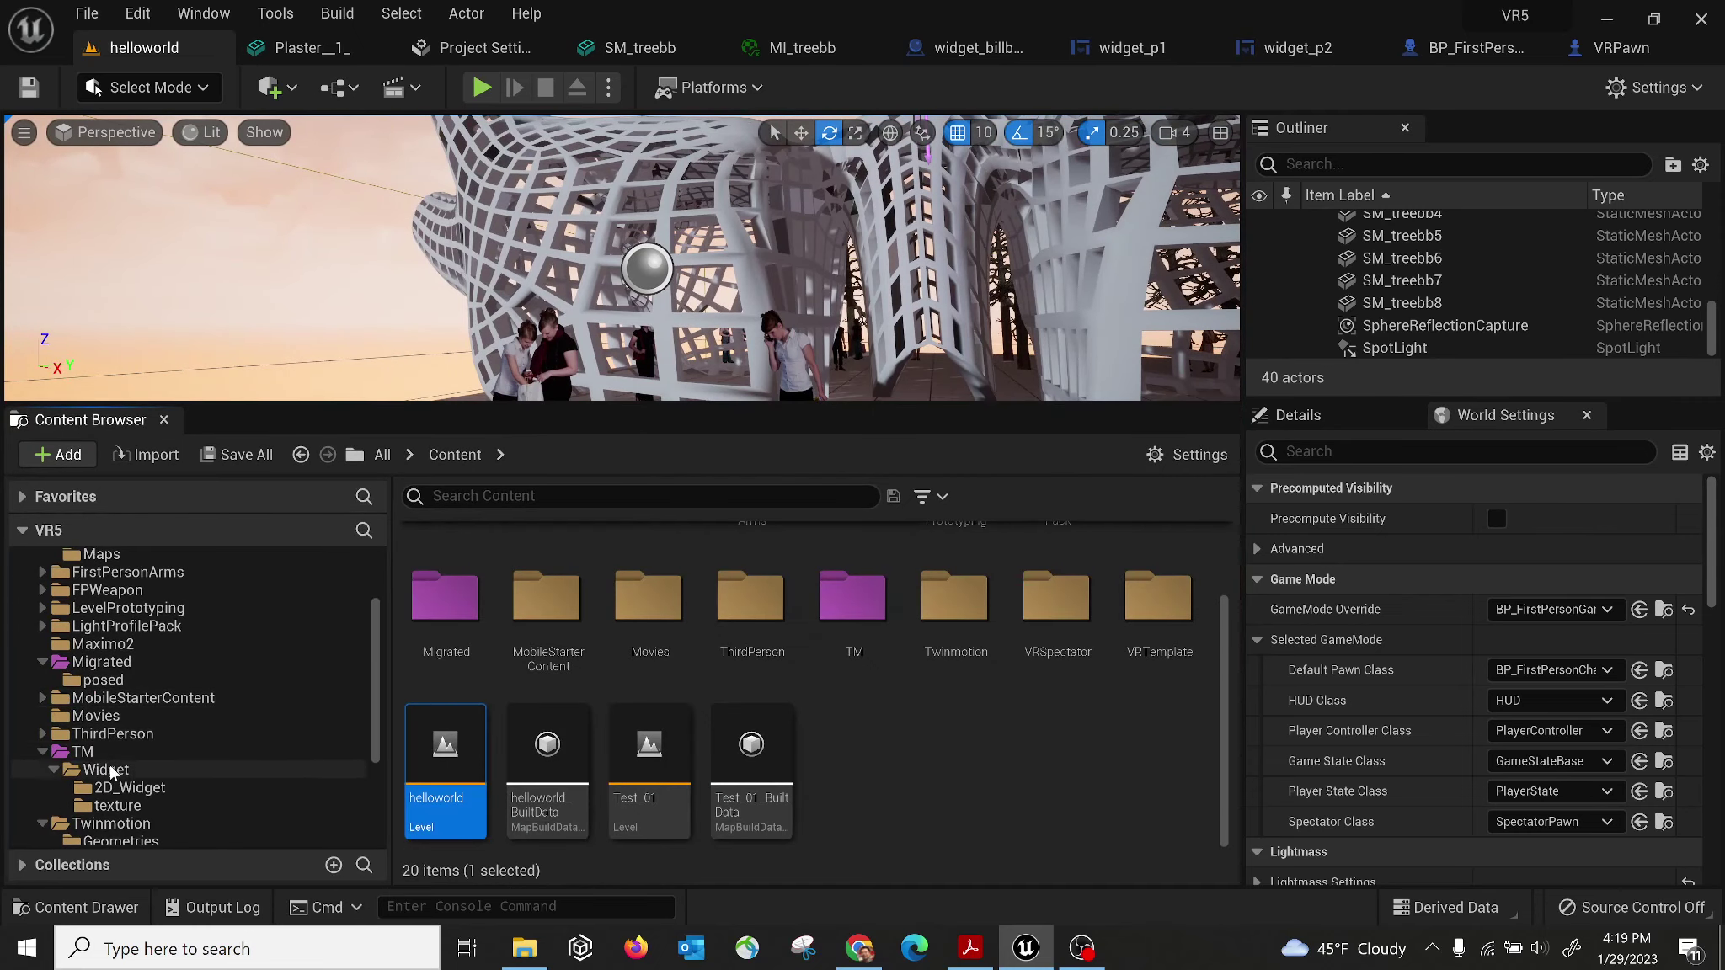
{"action": "left_click", "coordinate": [117, 752]}
{"action": "left_click", "coordinate": [118, 768]}
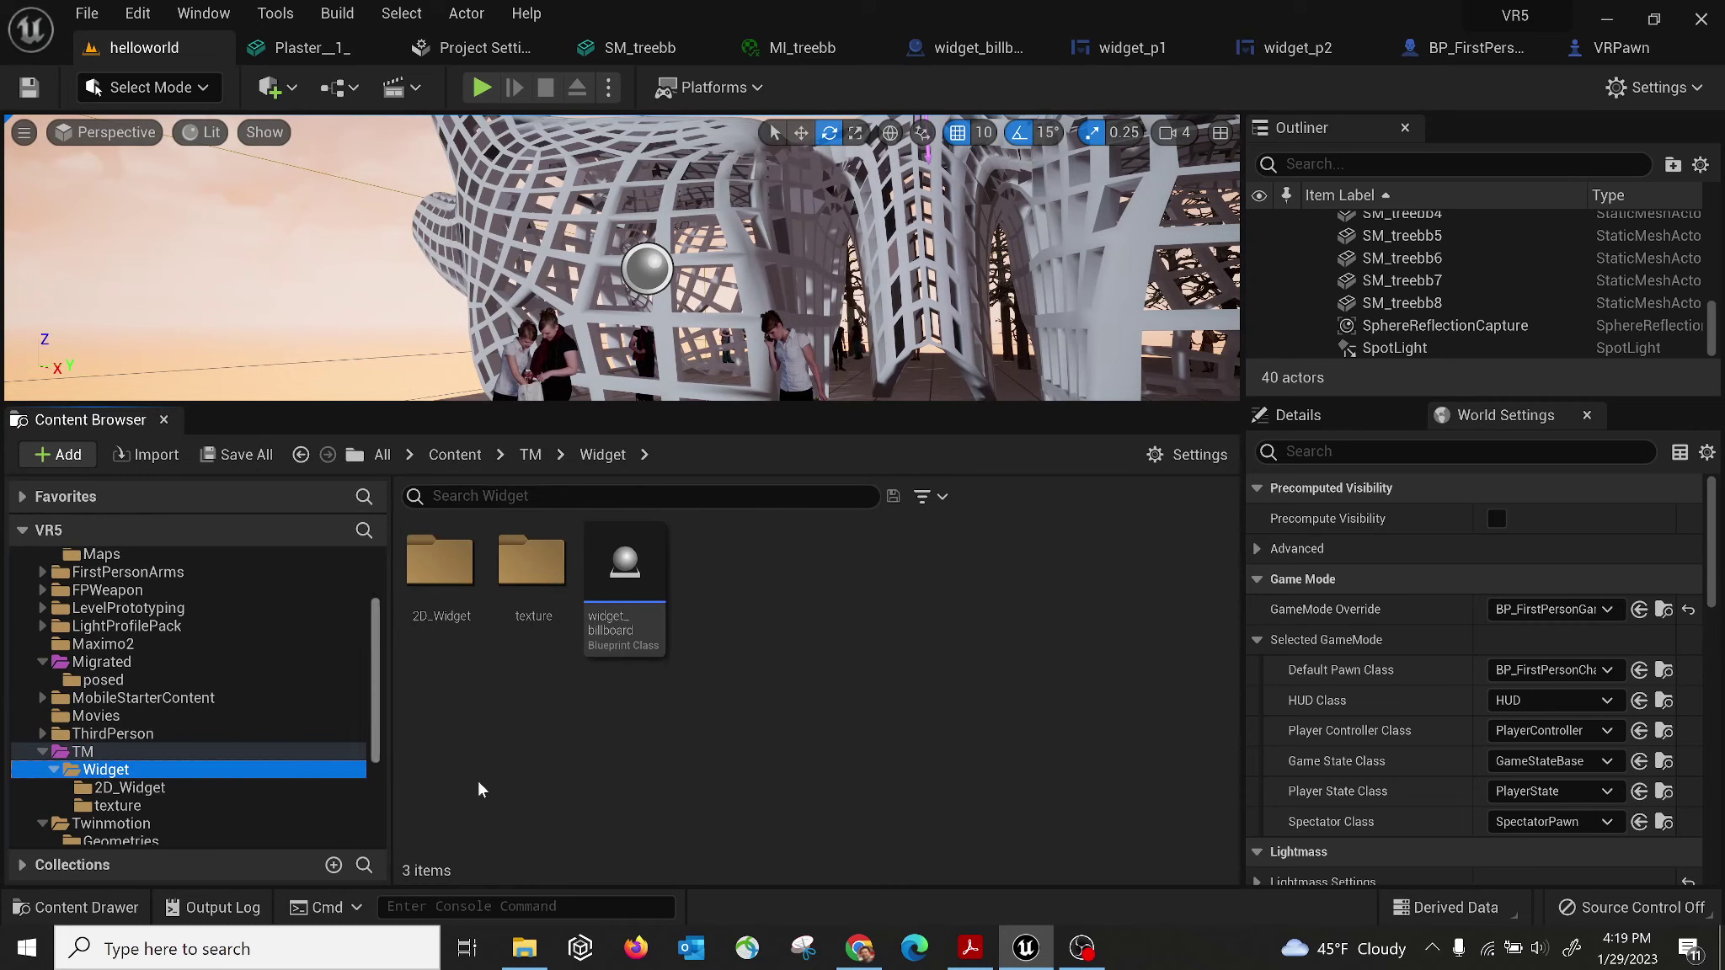
Duplicate the widget_billboard blueprint and name the copy back_lobby_BB.
{"action": "left_click", "coordinate": [638, 562]}
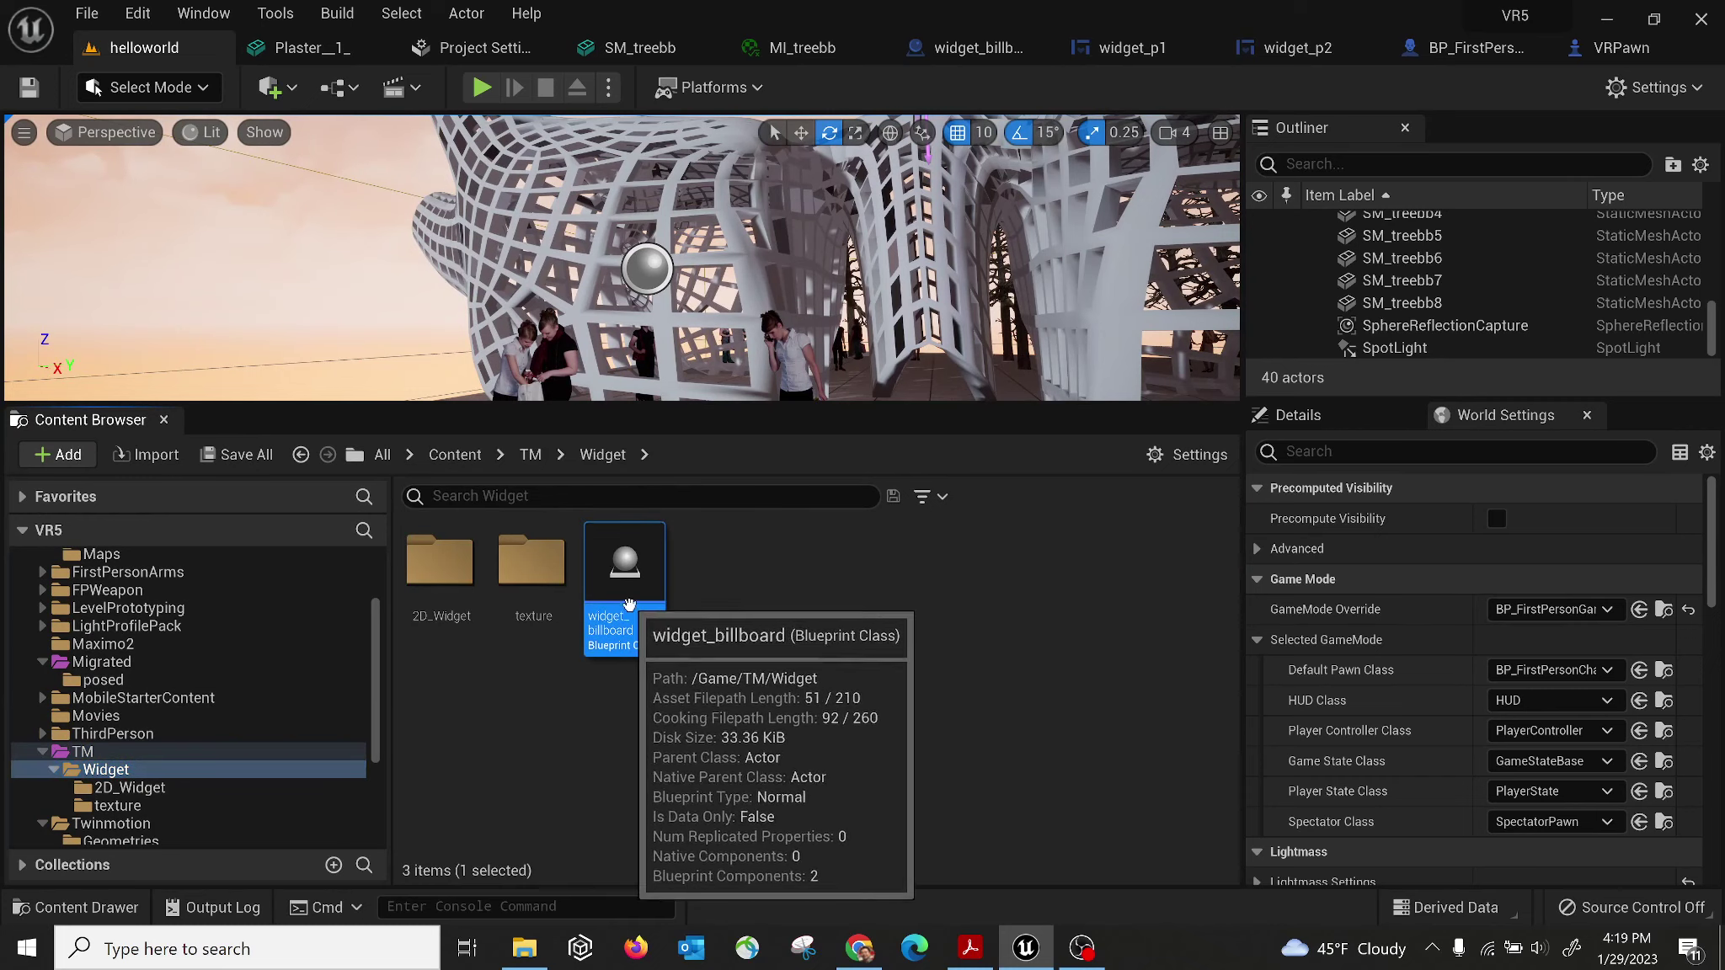
{"action": "right_click", "coordinate": [626, 564]}
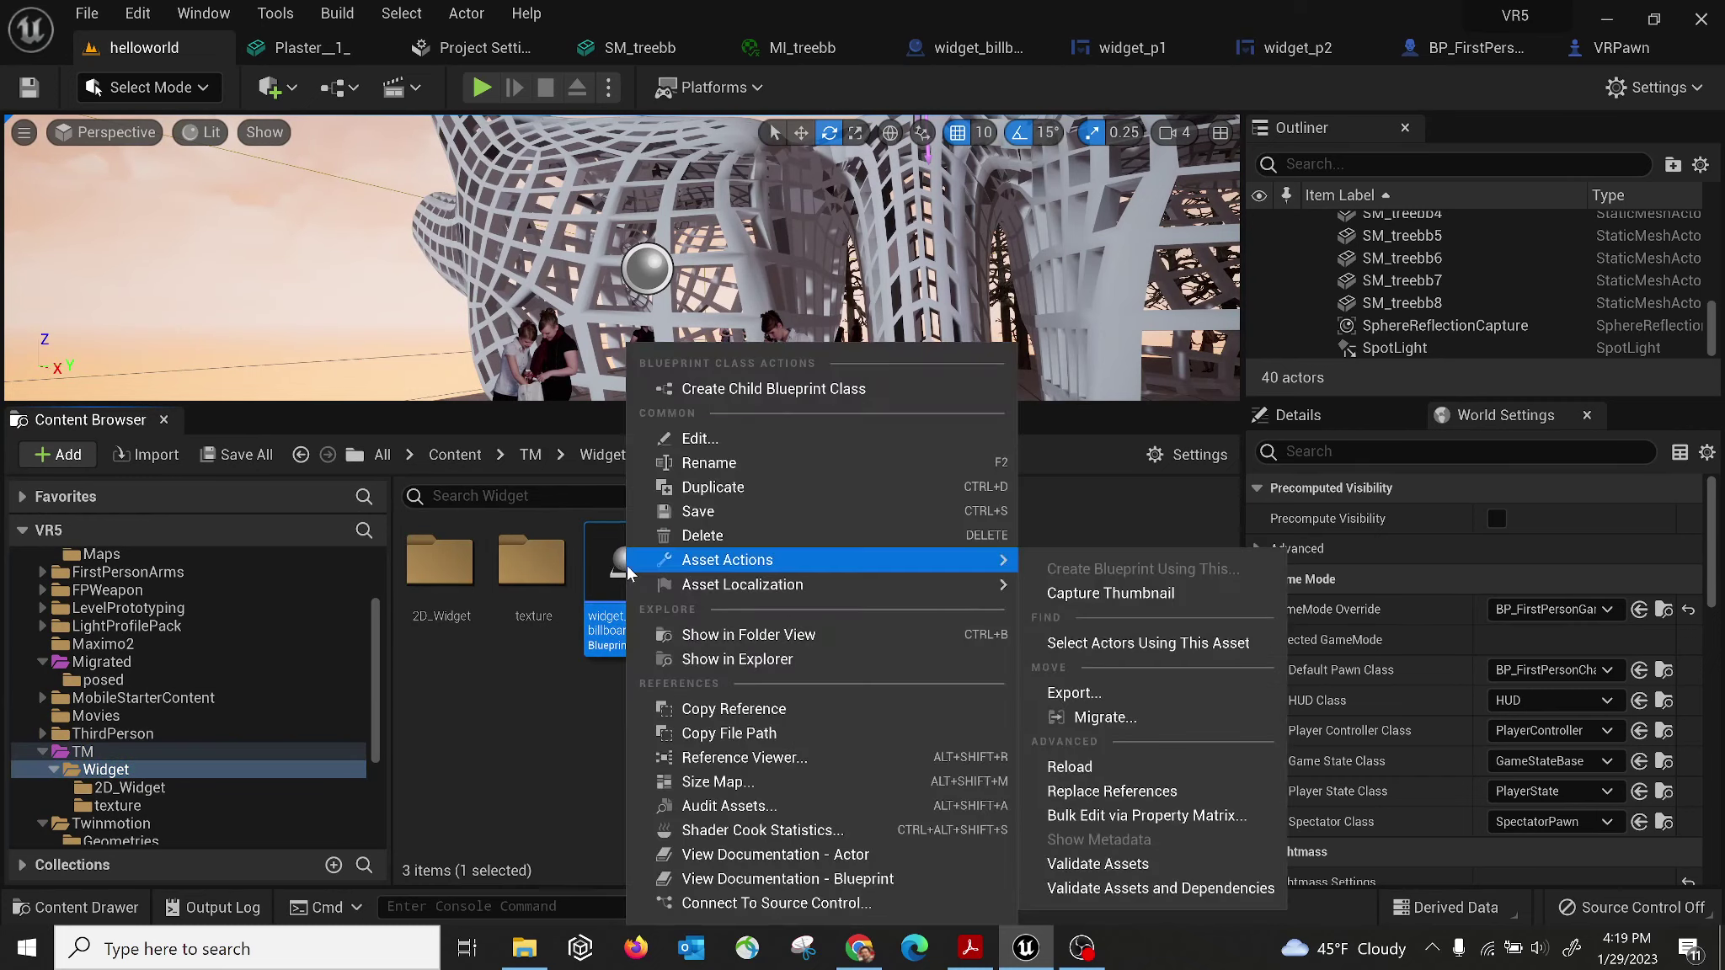
{"action": "left_click", "coordinate": [725, 486]}
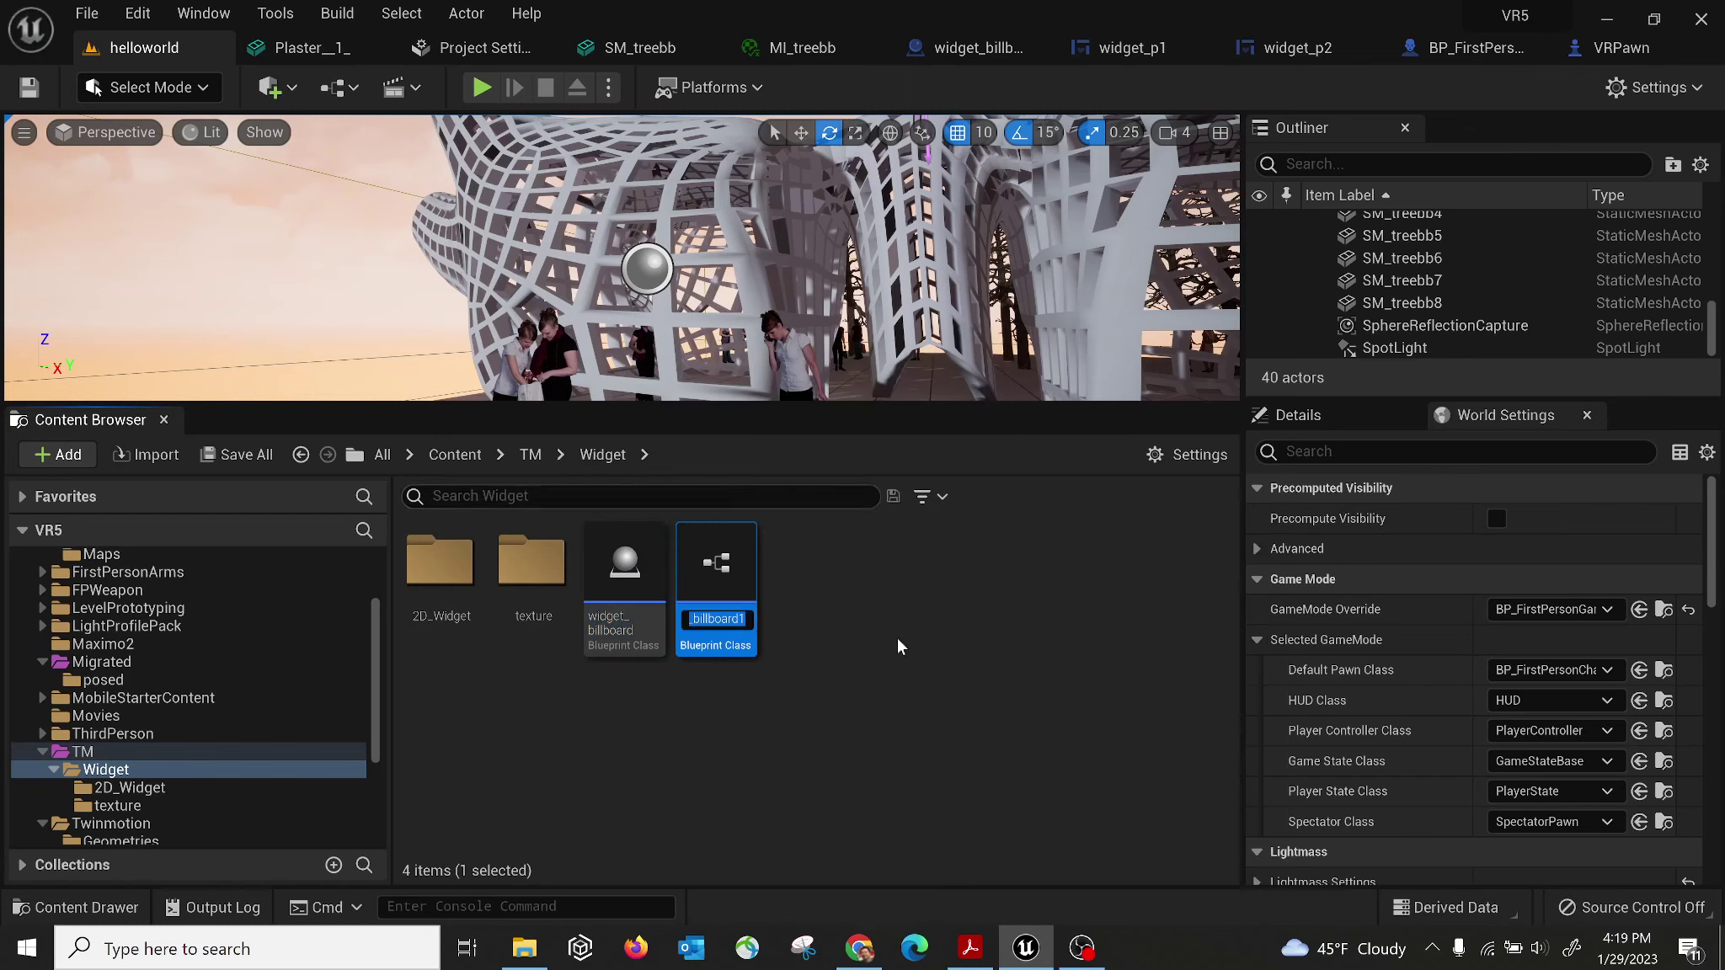
{"action": "type", "text": "back"}
{"action": "type", "text": "_lobby"}
{"action": "type", "text": "_BB"}
{"action": "key", "text": "Return"}
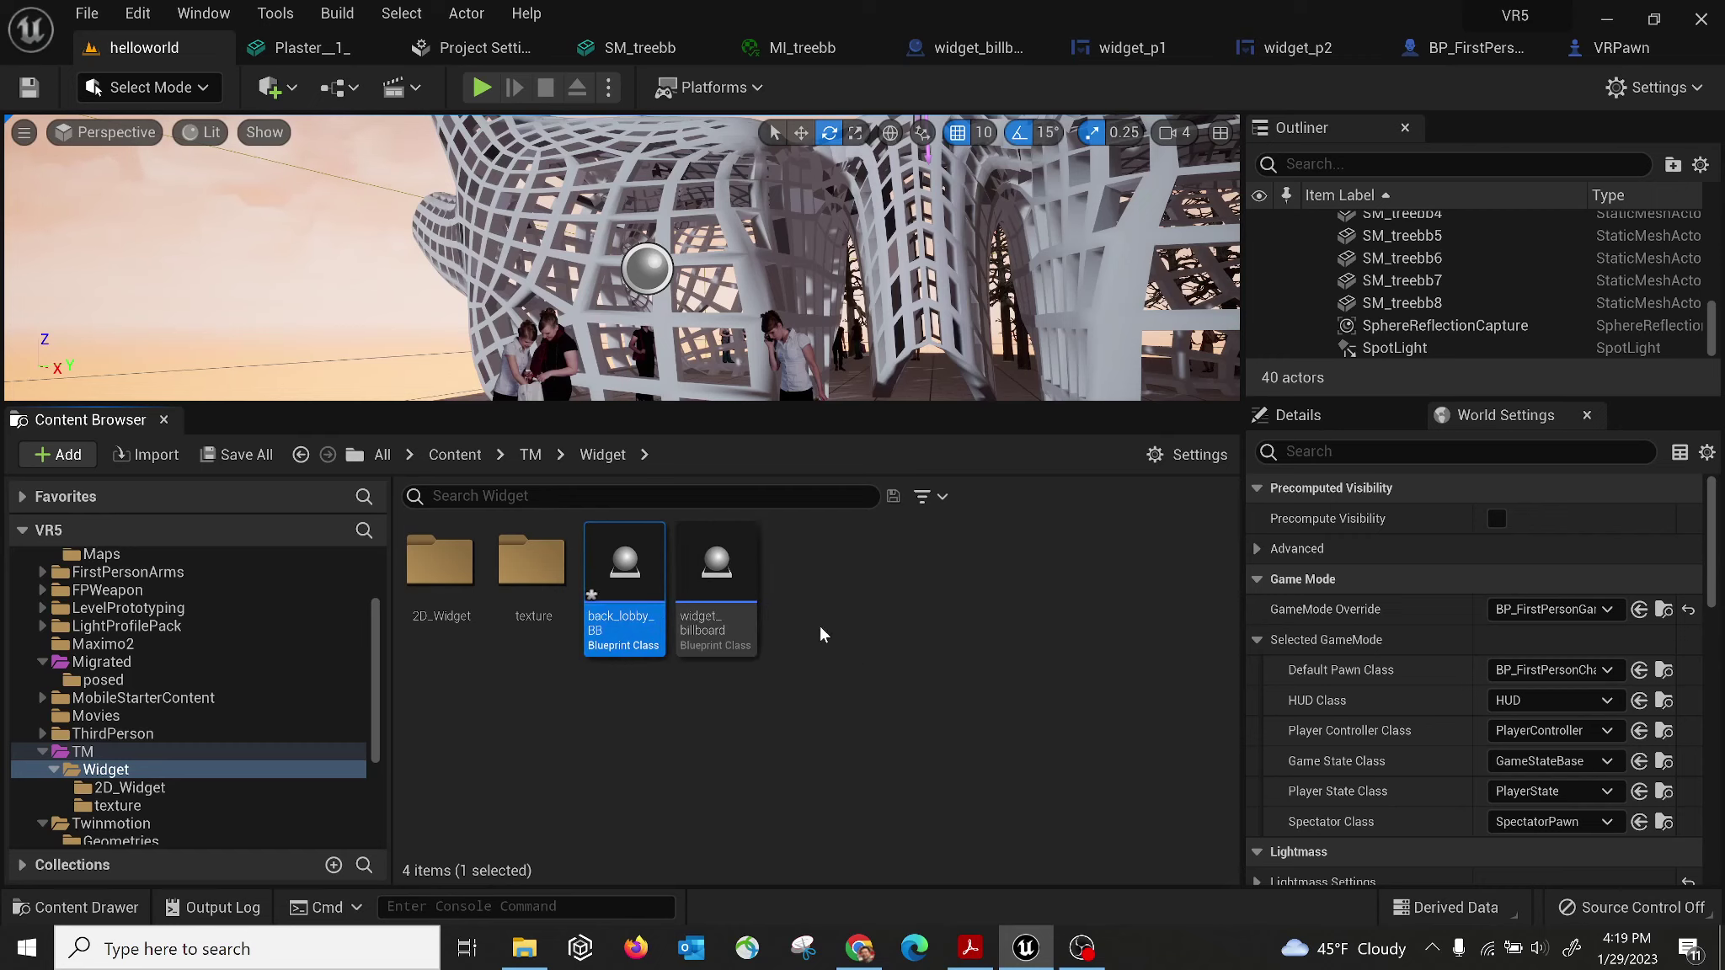
Duplicate widget_p2 in the 2D_Widget folder as w_backtolobby and save both new assets.
{"action": "double_click", "coordinate": [452, 576]}
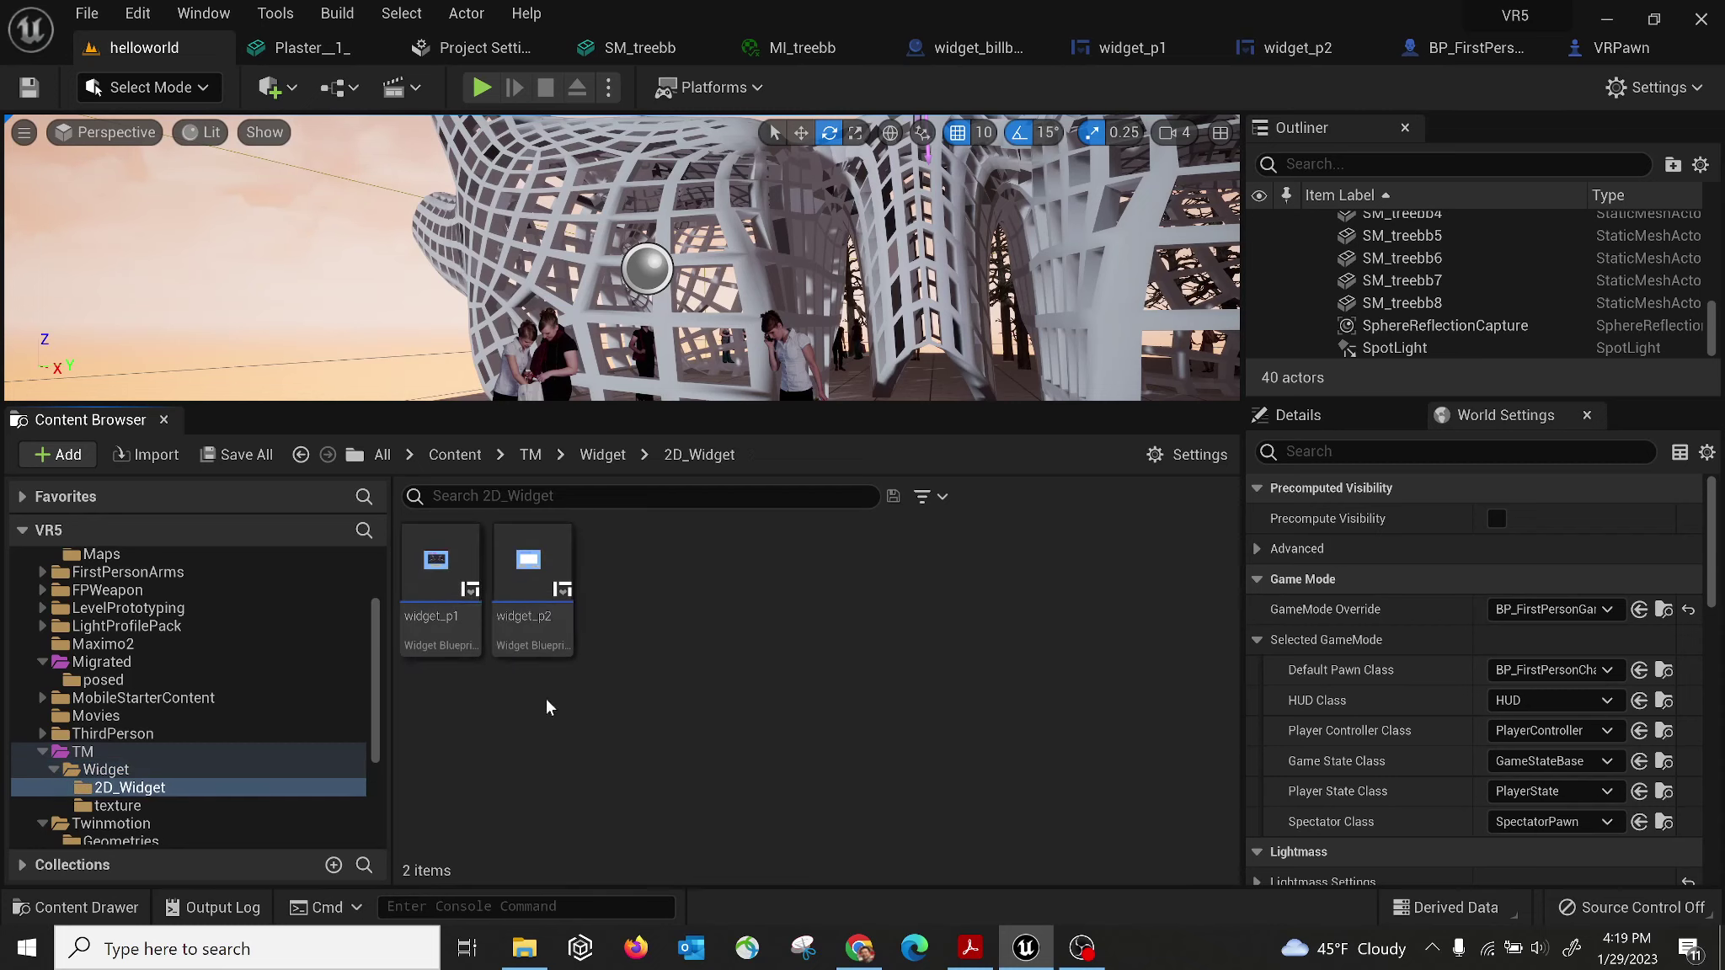
{"action": "left_click", "coordinate": [436, 563]}
{"action": "left_click", "coordinate": [528, 562]}
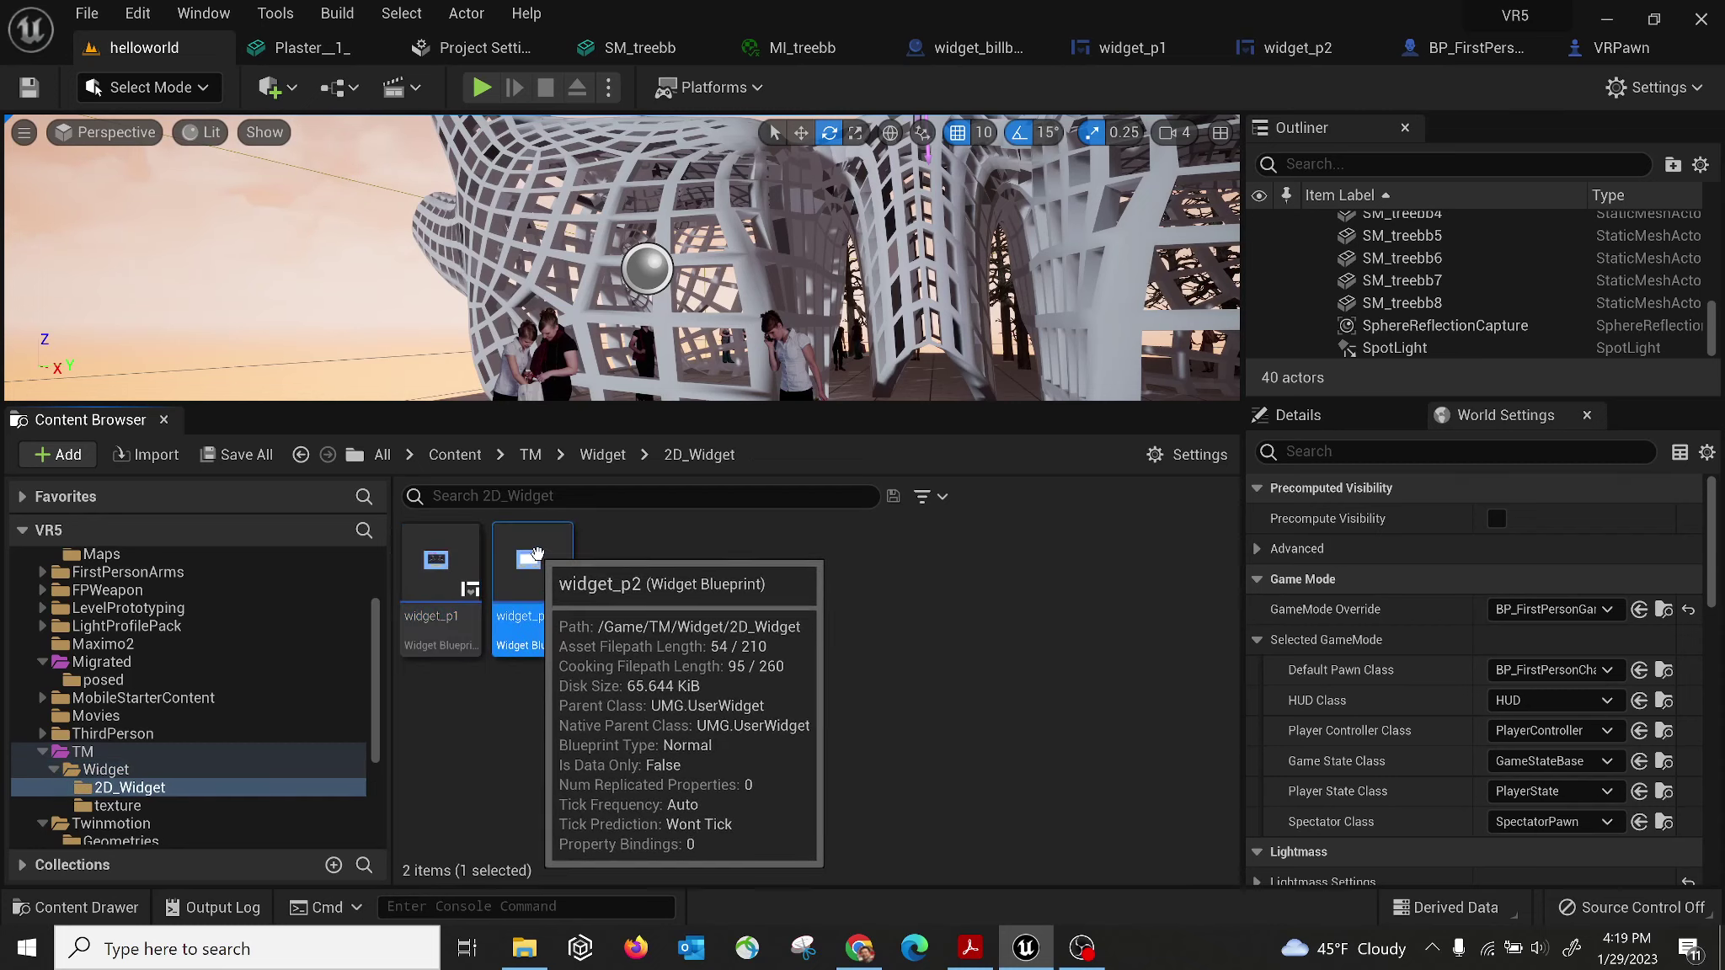
{"action": "right_click", "coordinate": [529, 562]}
{"action": "left_click", "coordinate": [660, 140]}
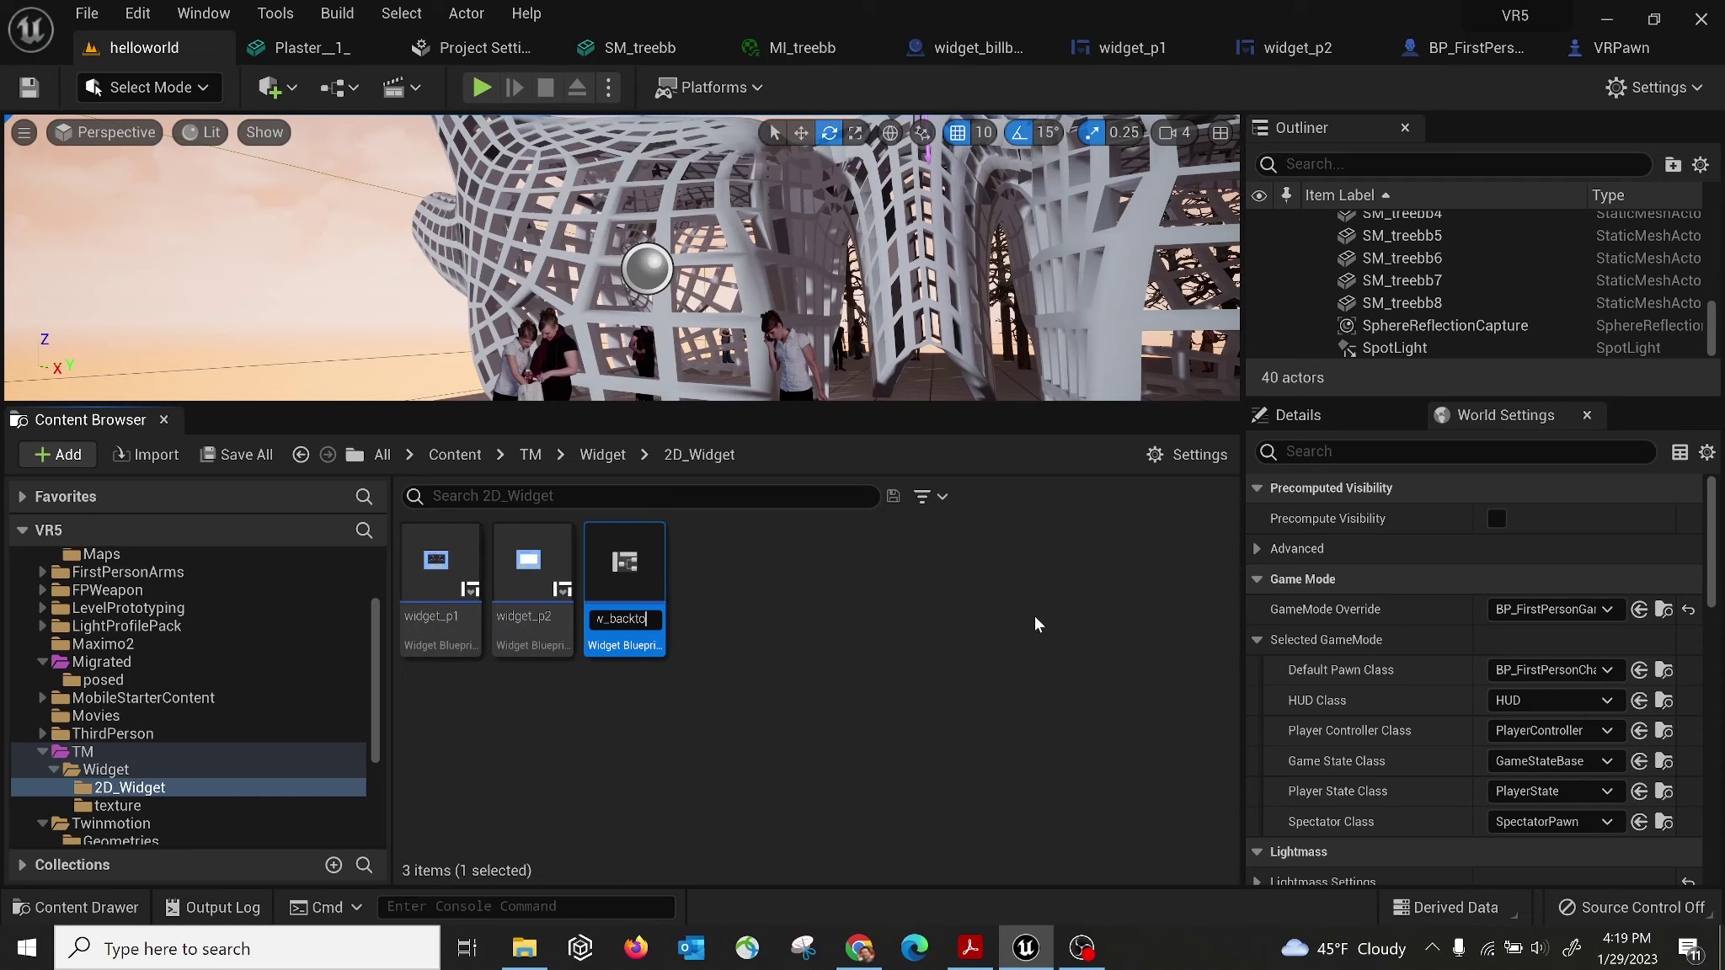
{"action": "key", "text": "Return"}
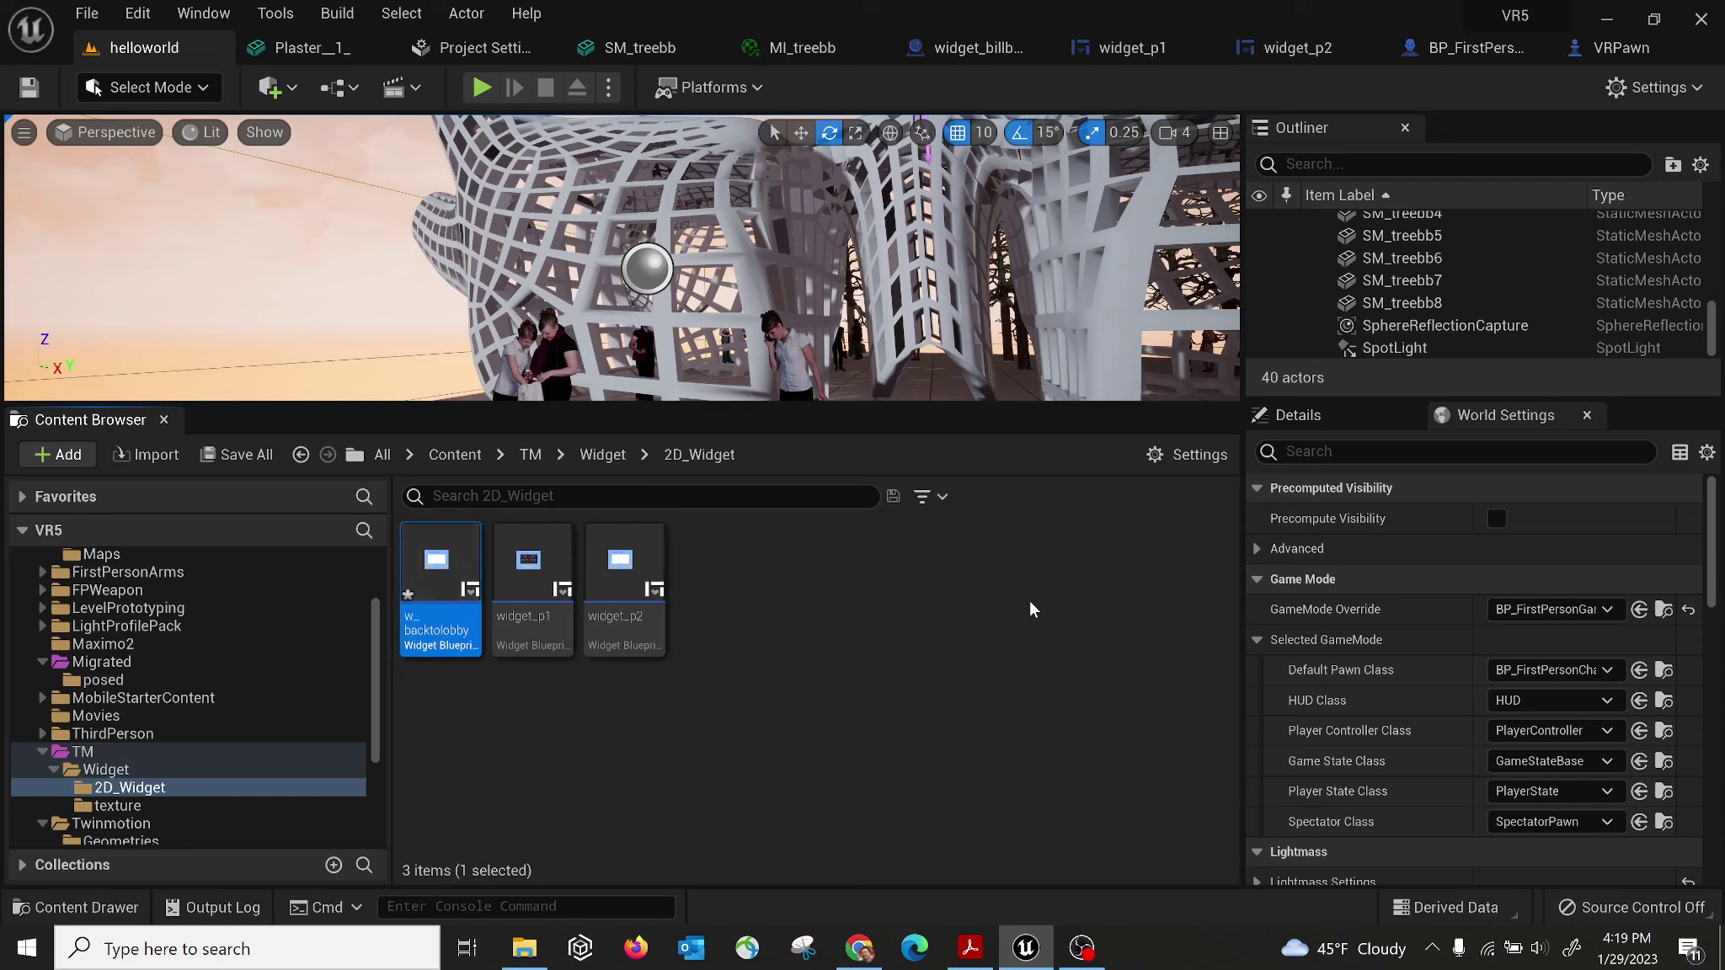
{"action": "left_click", "coordinate": [242, 460]}
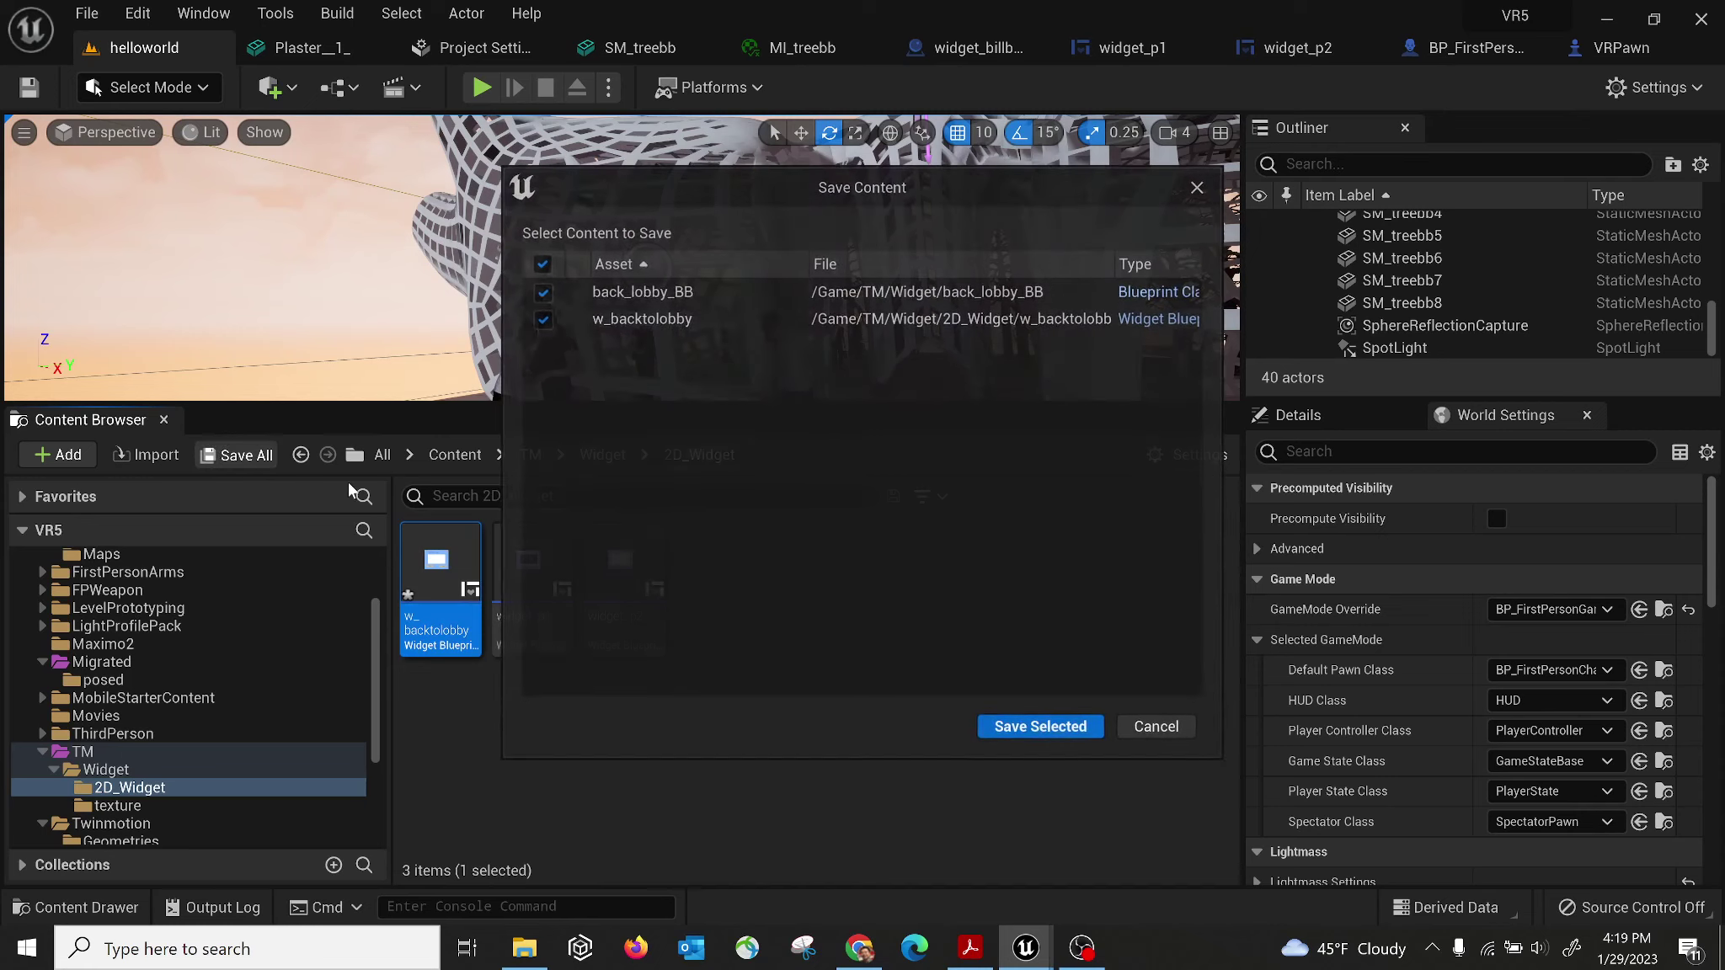
{"action": "left_click", "coordinate": [1069, 738]}
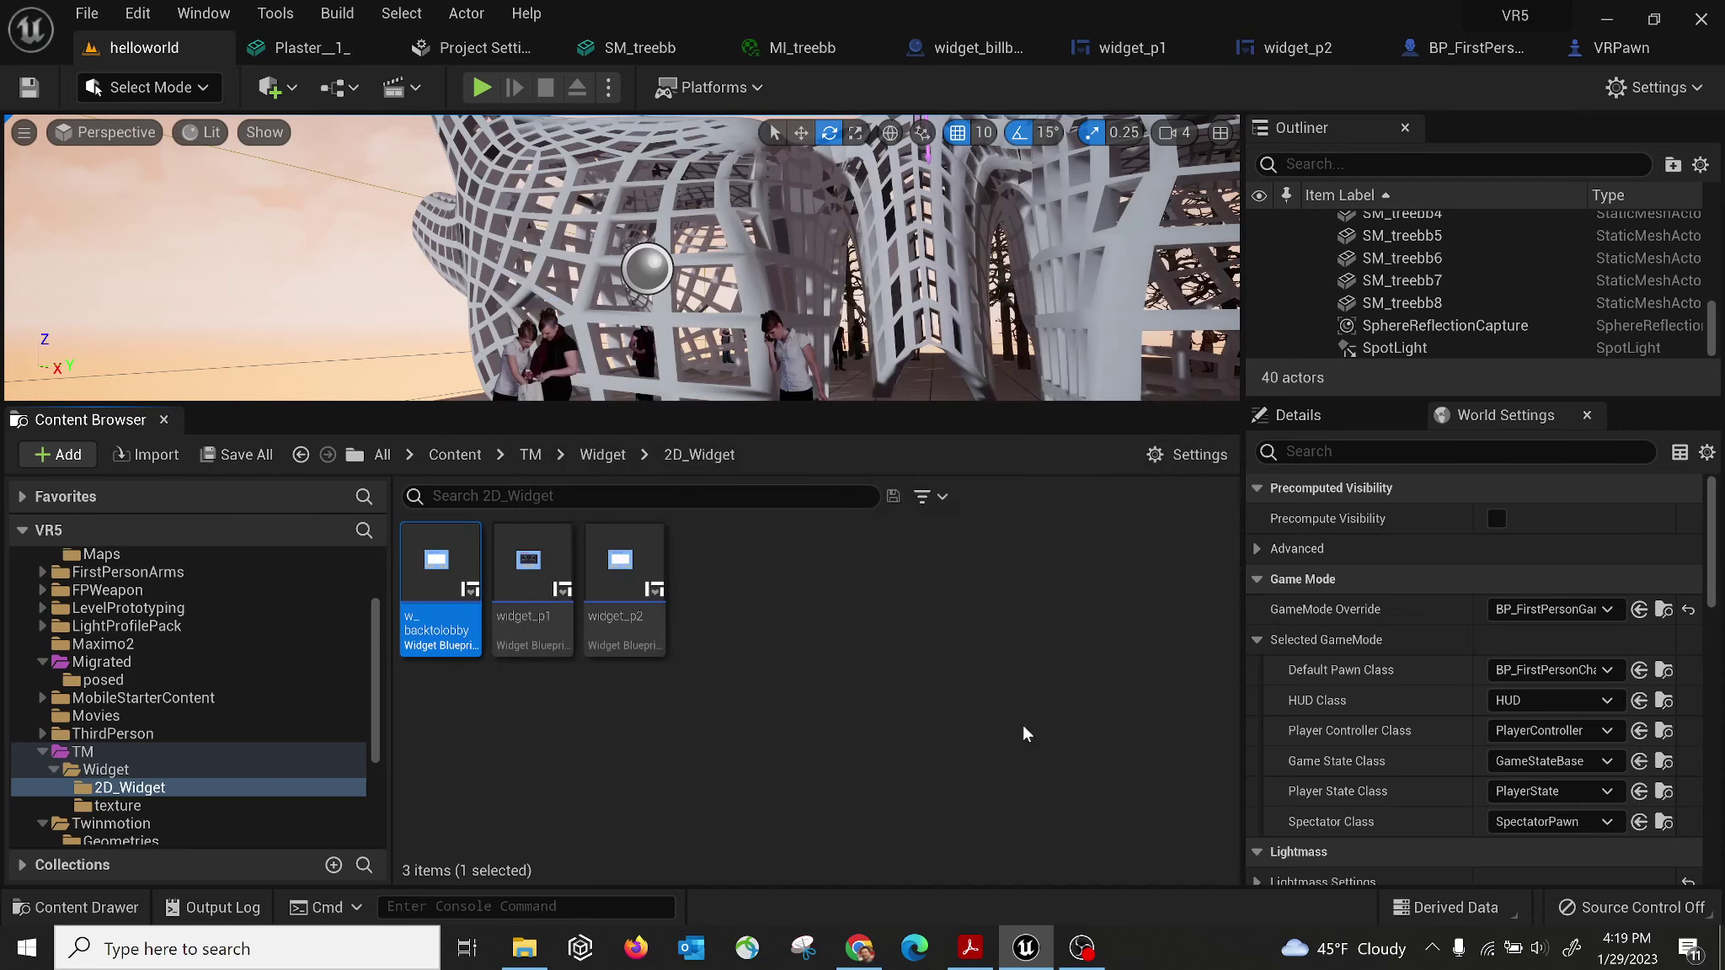
Open the w_backtolobby widget and change its "Second Page" title text to "back to lobby".
{"action": "double_click", "coordinate": [422, 581]}
{"action": "scroll", "coordinate": [724, 428], "scroll_direction": "up", "scroll_amount": 5}
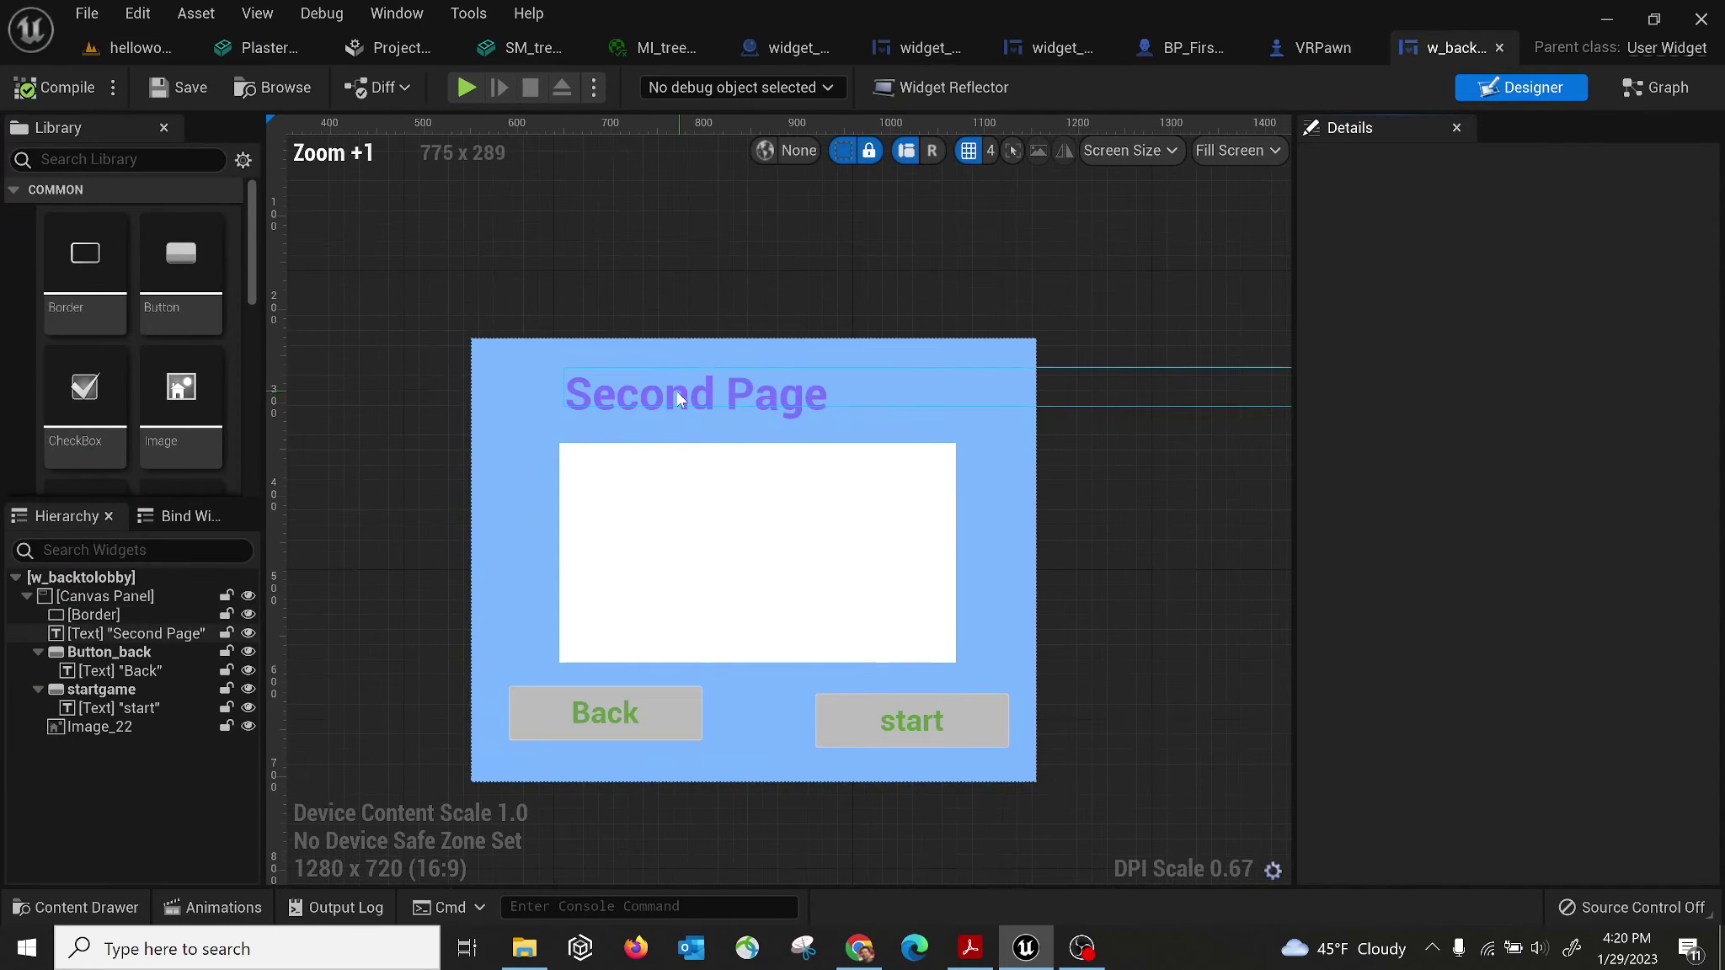
{"action": "left_click", "coordinate": [680, 399]}
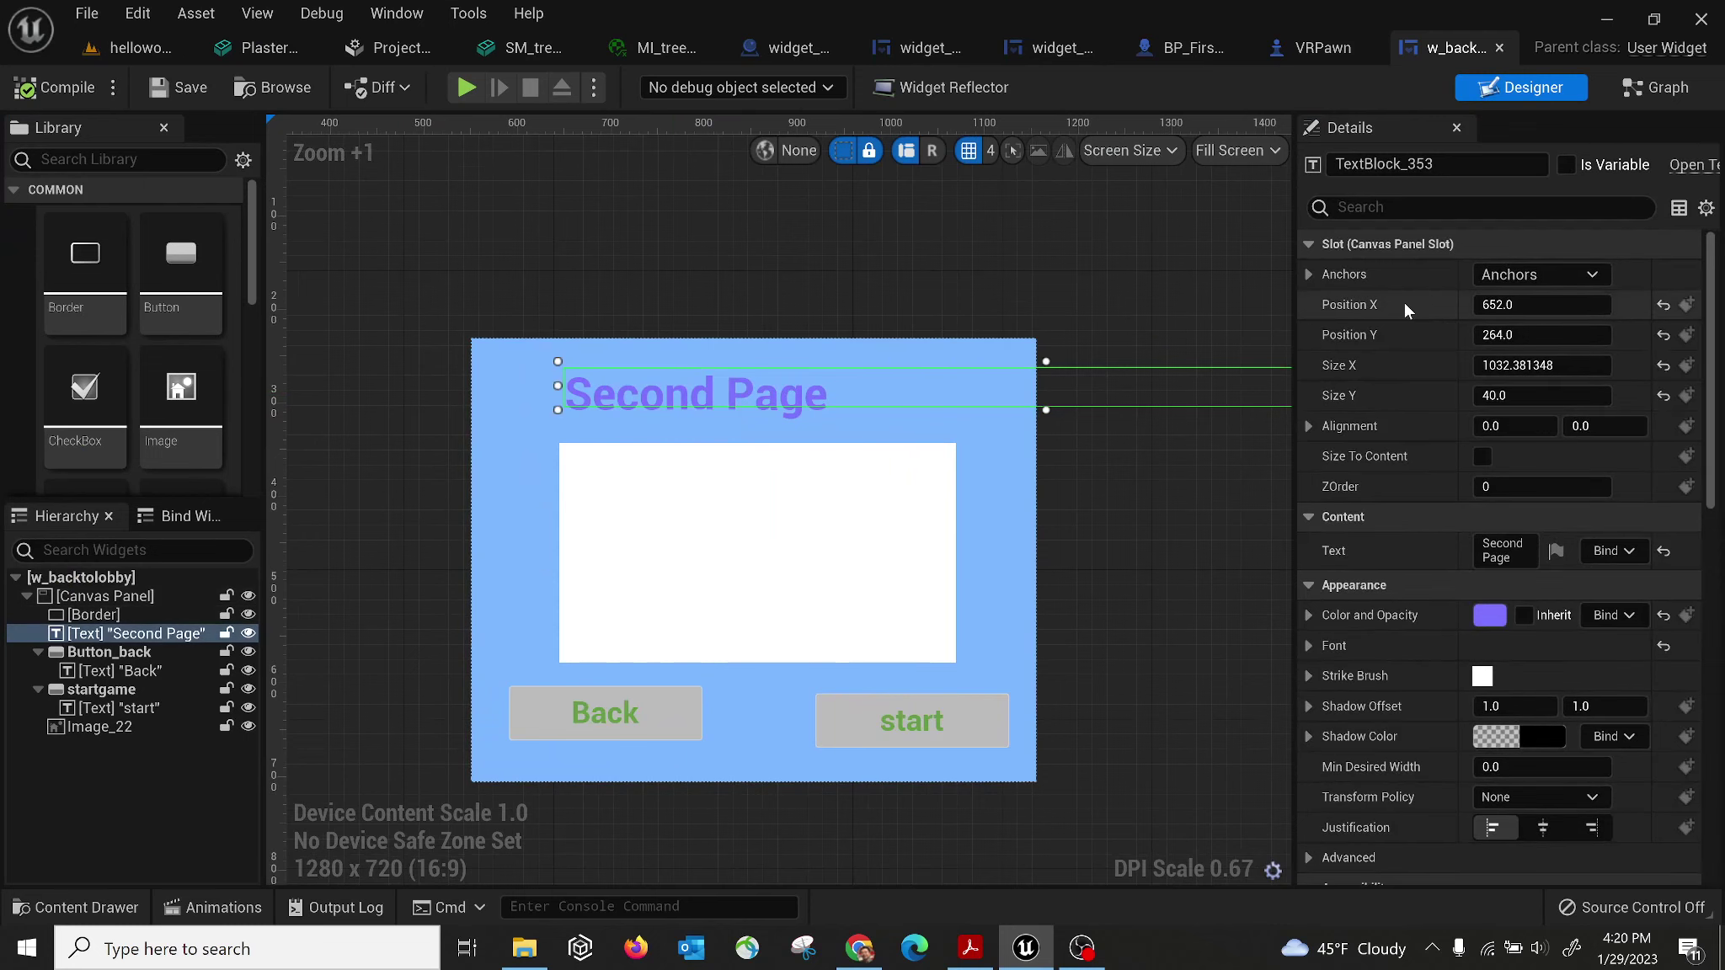
{"action": "left_click", "coordinate": [1519, 559]}
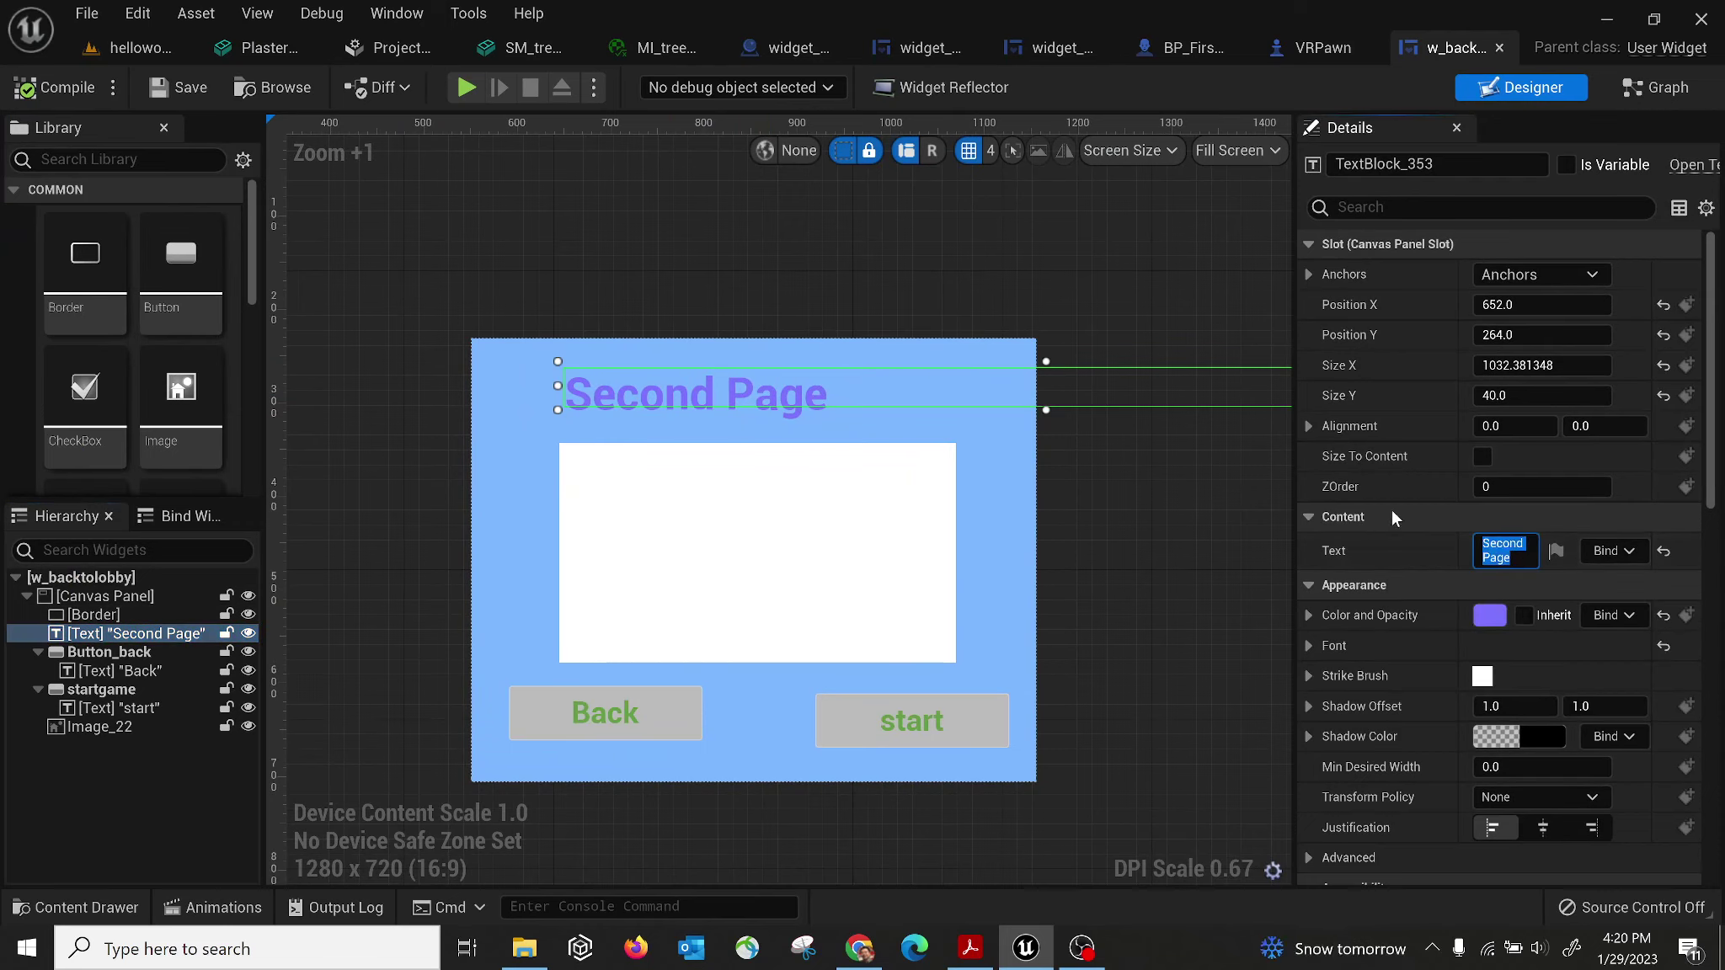
{"action": "type", "text": "back to lobby"}
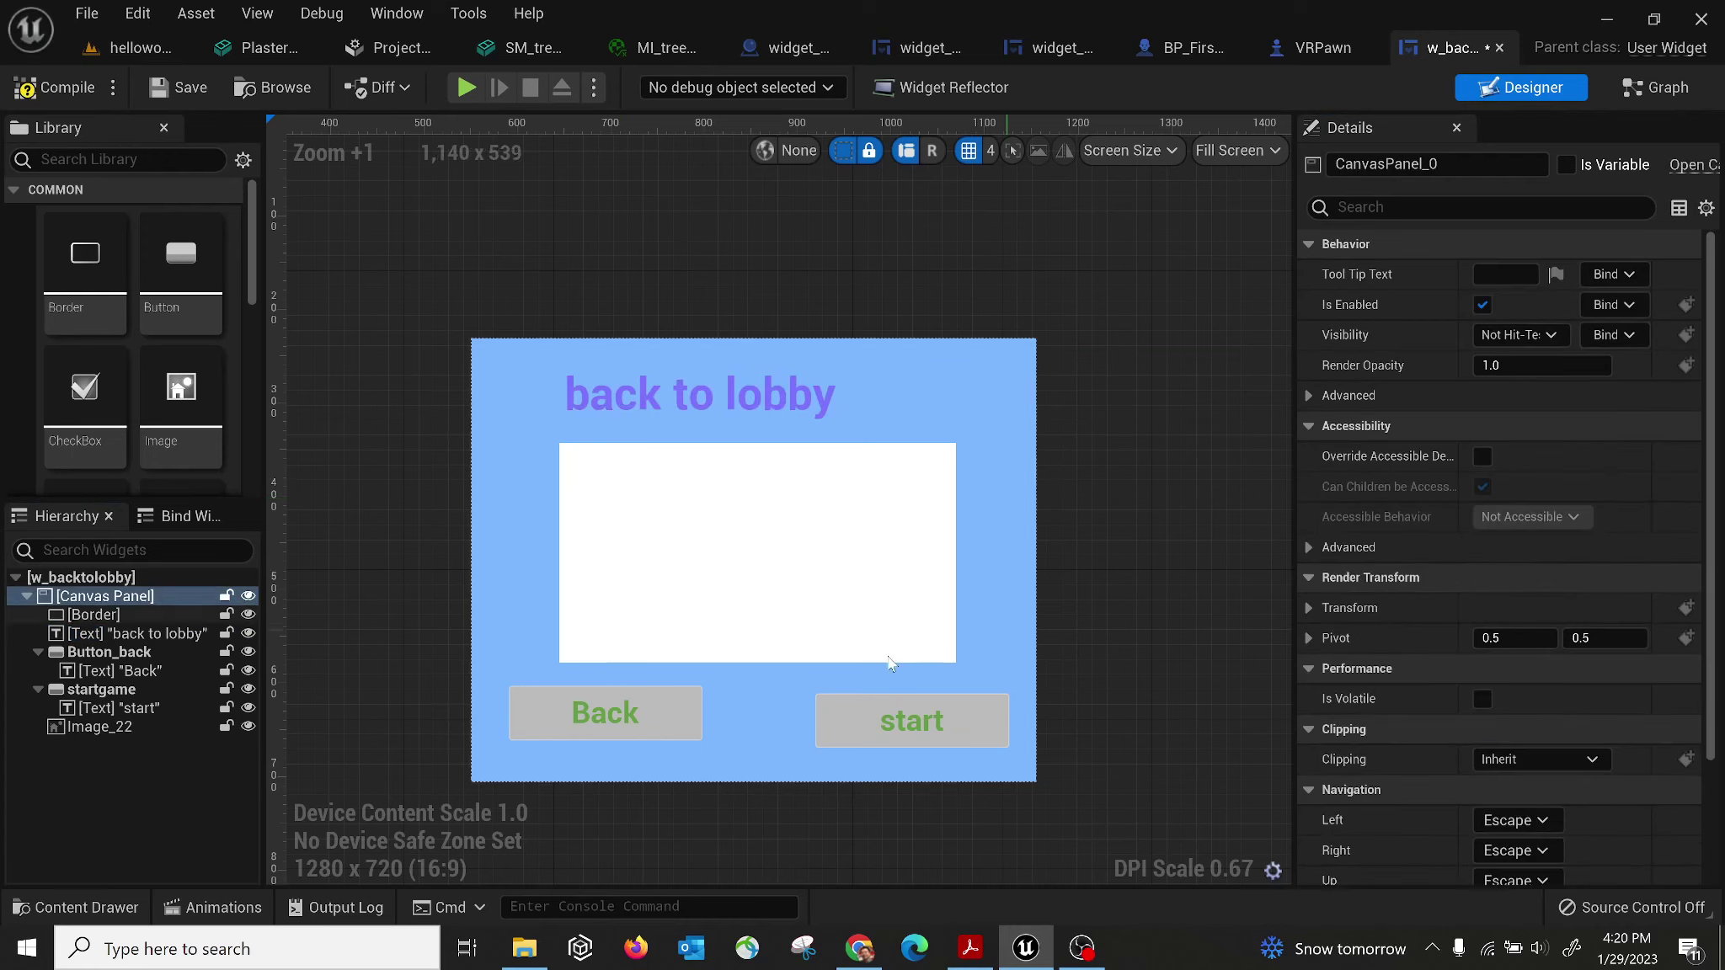
Delete the Back button and move the start button to the centre beneath the white image.
{"action": "left_click", "coordinate": [667, 702]}
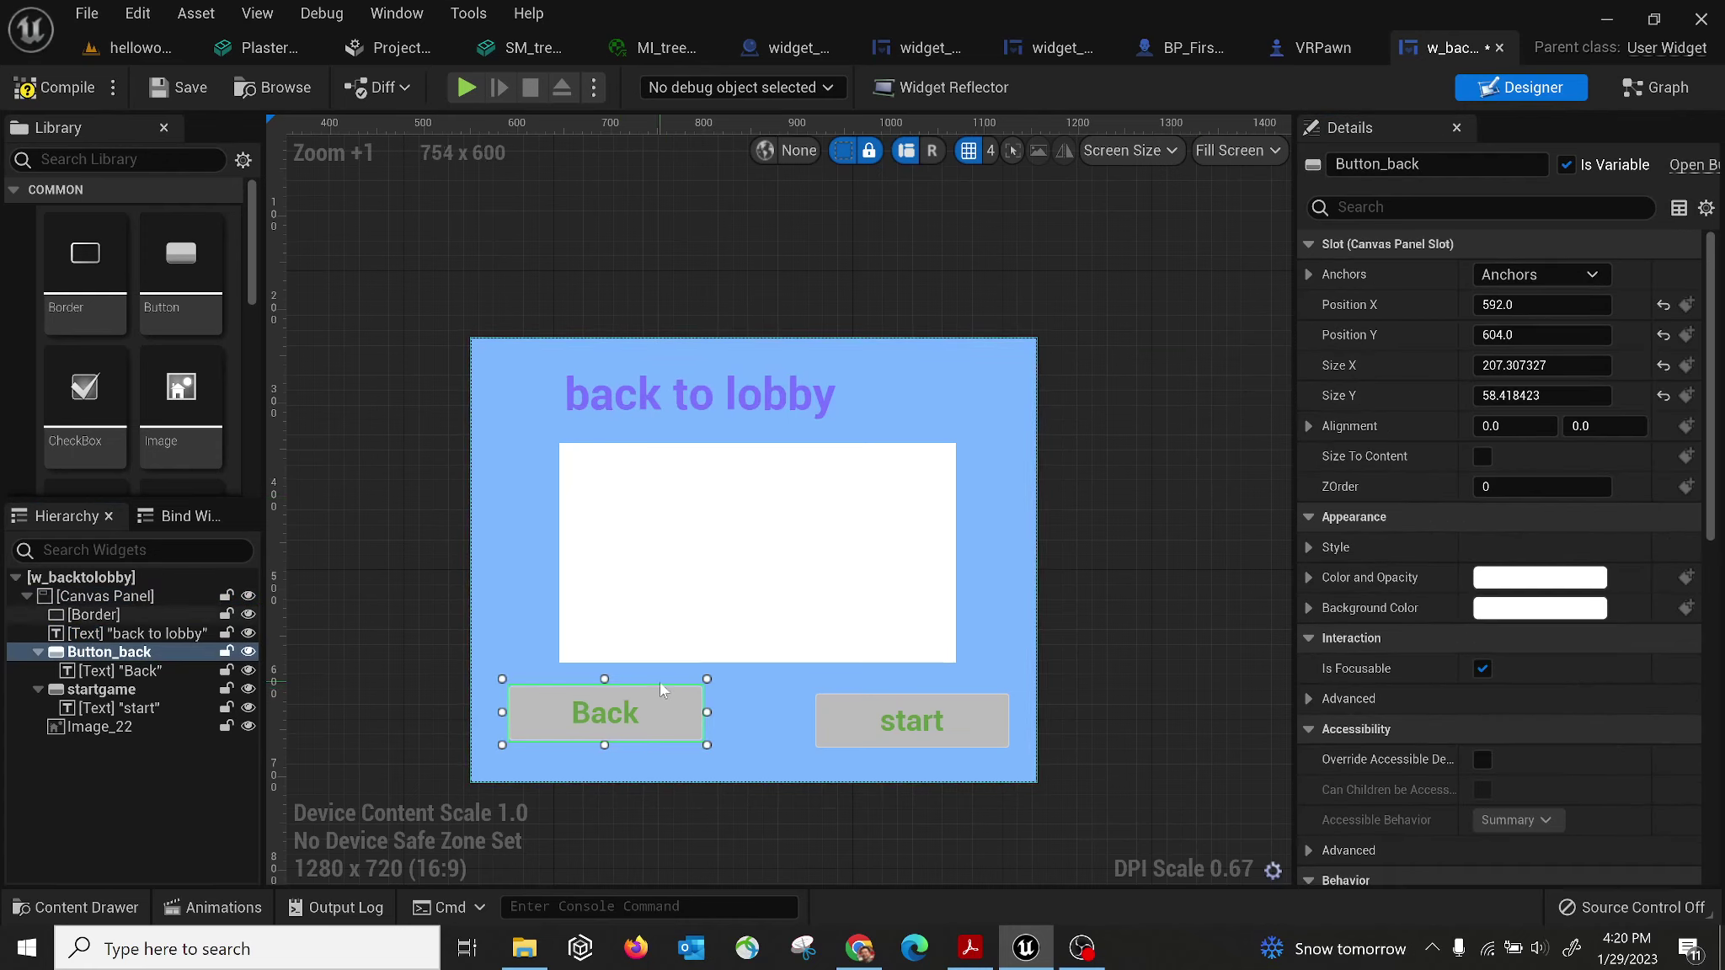
{"action": "key", "text": "Delete"}
{"action": "left_click", "coordinate": [962, 719]}
{"action": "left_click_drag", "start_coordinate": [962, 719], "coordinate": [771, 718]}
Change the start button's label text to "back to lobby".
{"action": "left_click", "coordinate": [776, 720]}
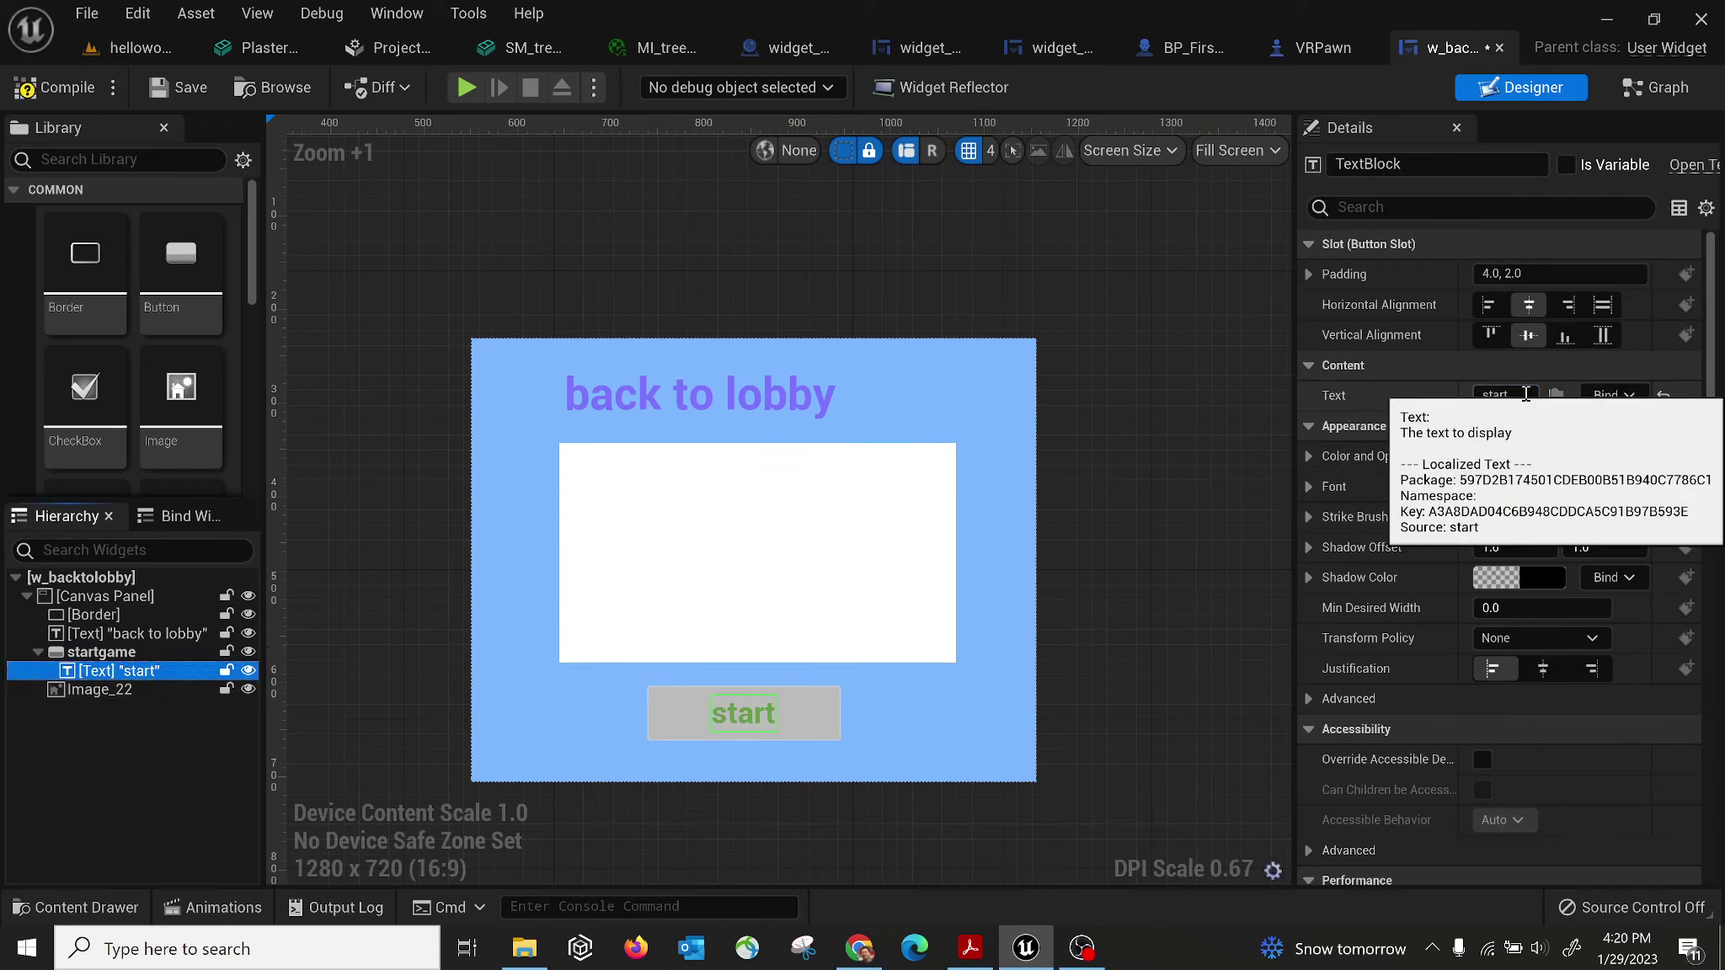
{"action": "type", "text": "ba"}
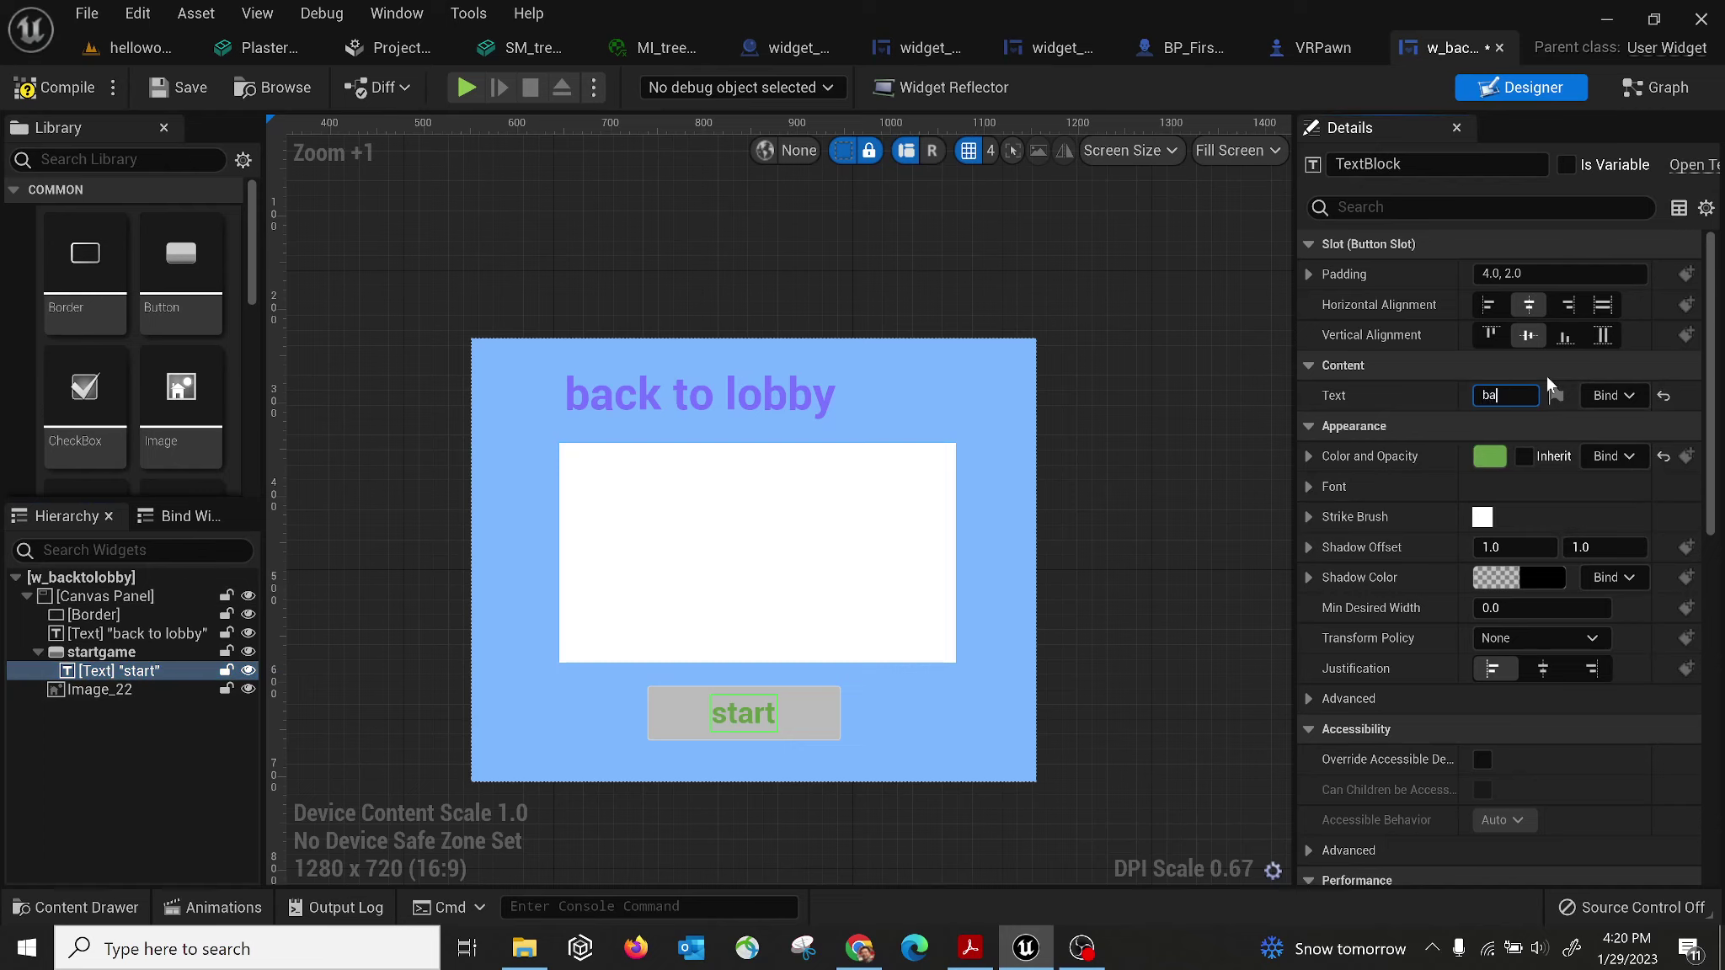
{"action": "type", "text": "ck to lobby"}
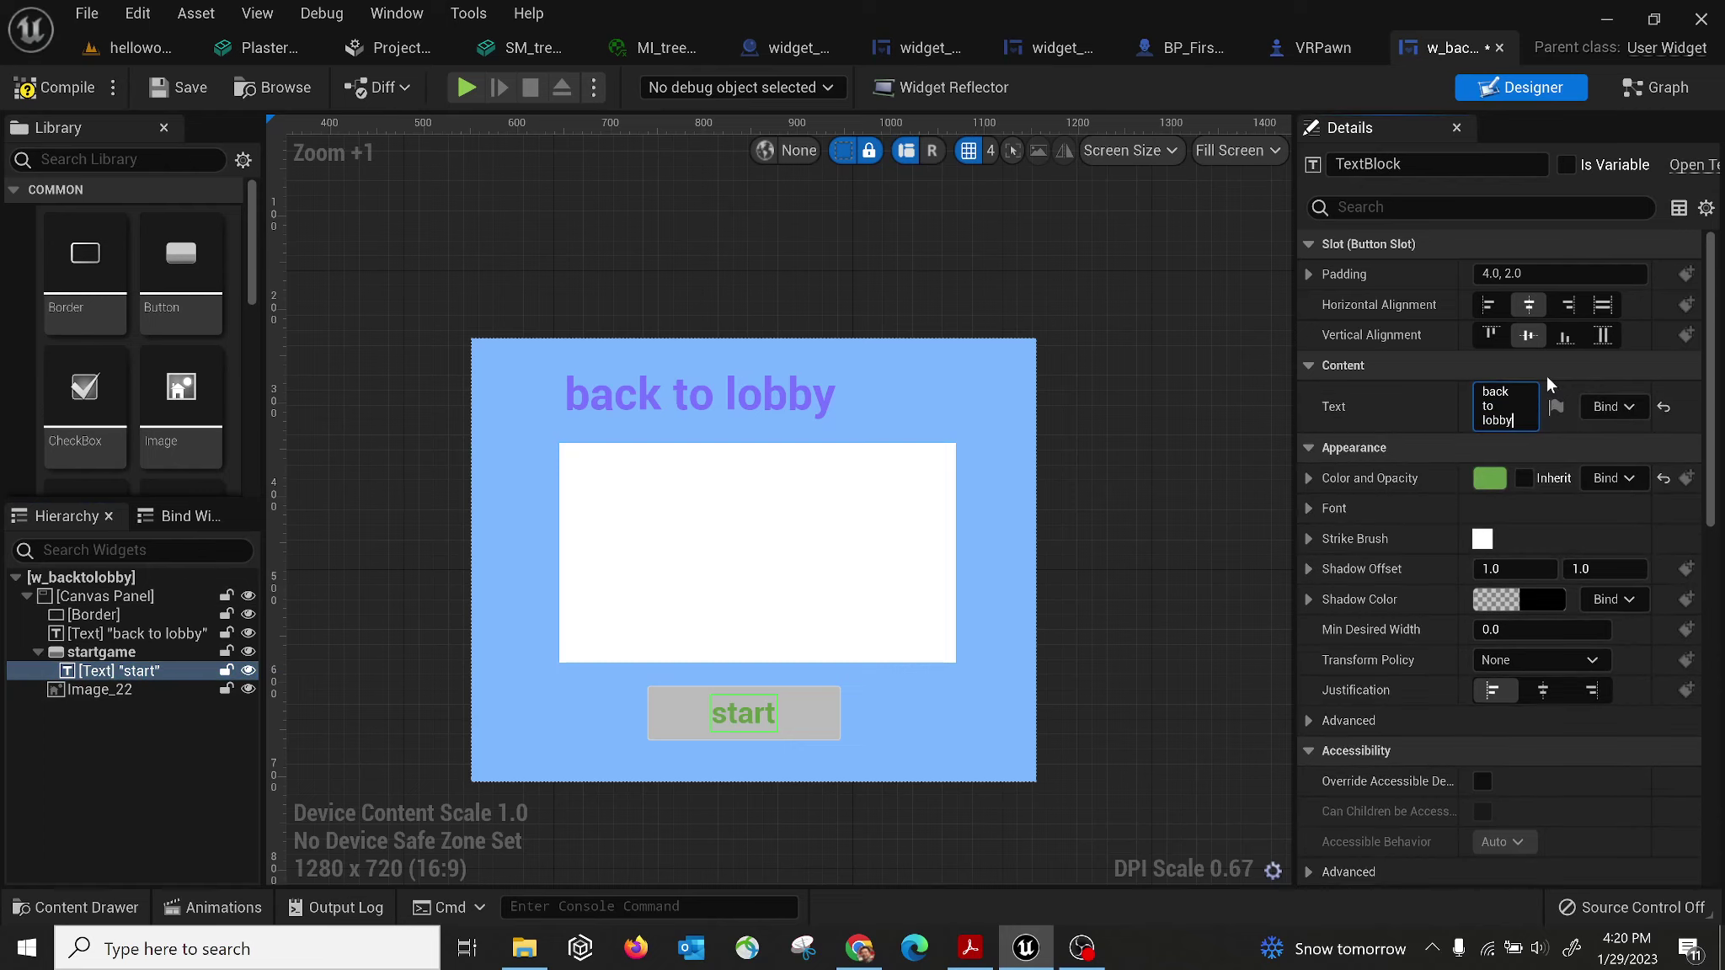
{"action": "left_click", "coordinate": [1140, 455]}
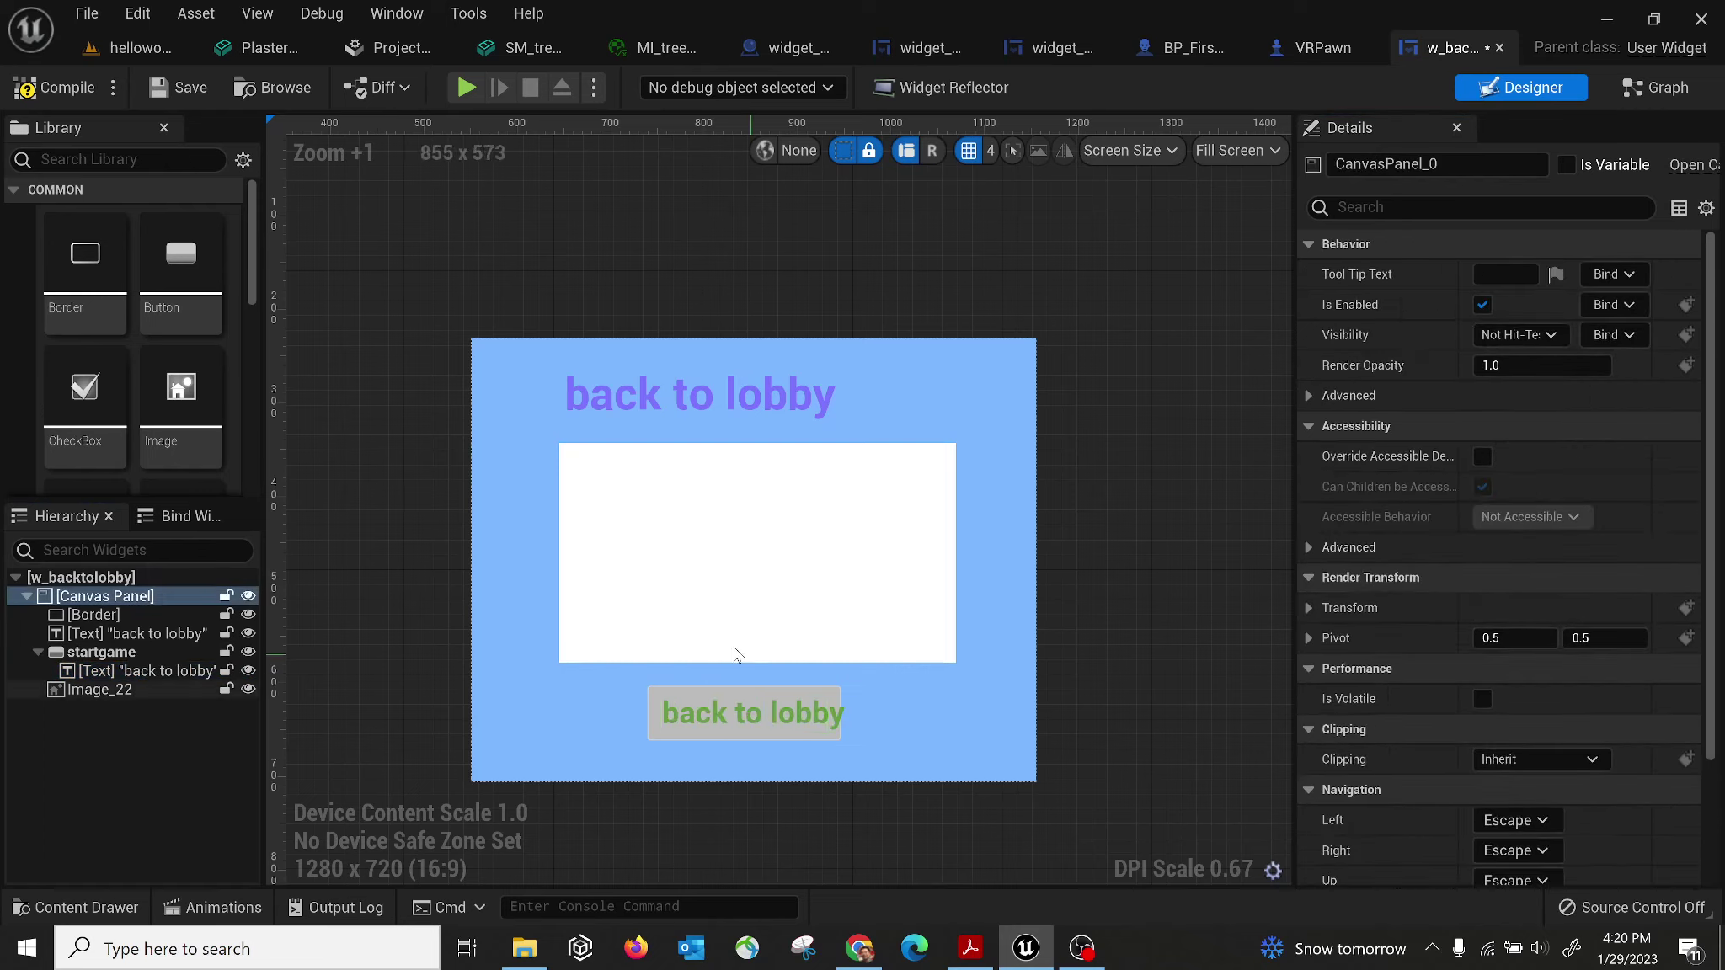
Delete the "upate the widget in the actor" comment and all its nodes from w_backtolobby's event graph.
{"action": "left_click", "coordinate": [658, 694]}
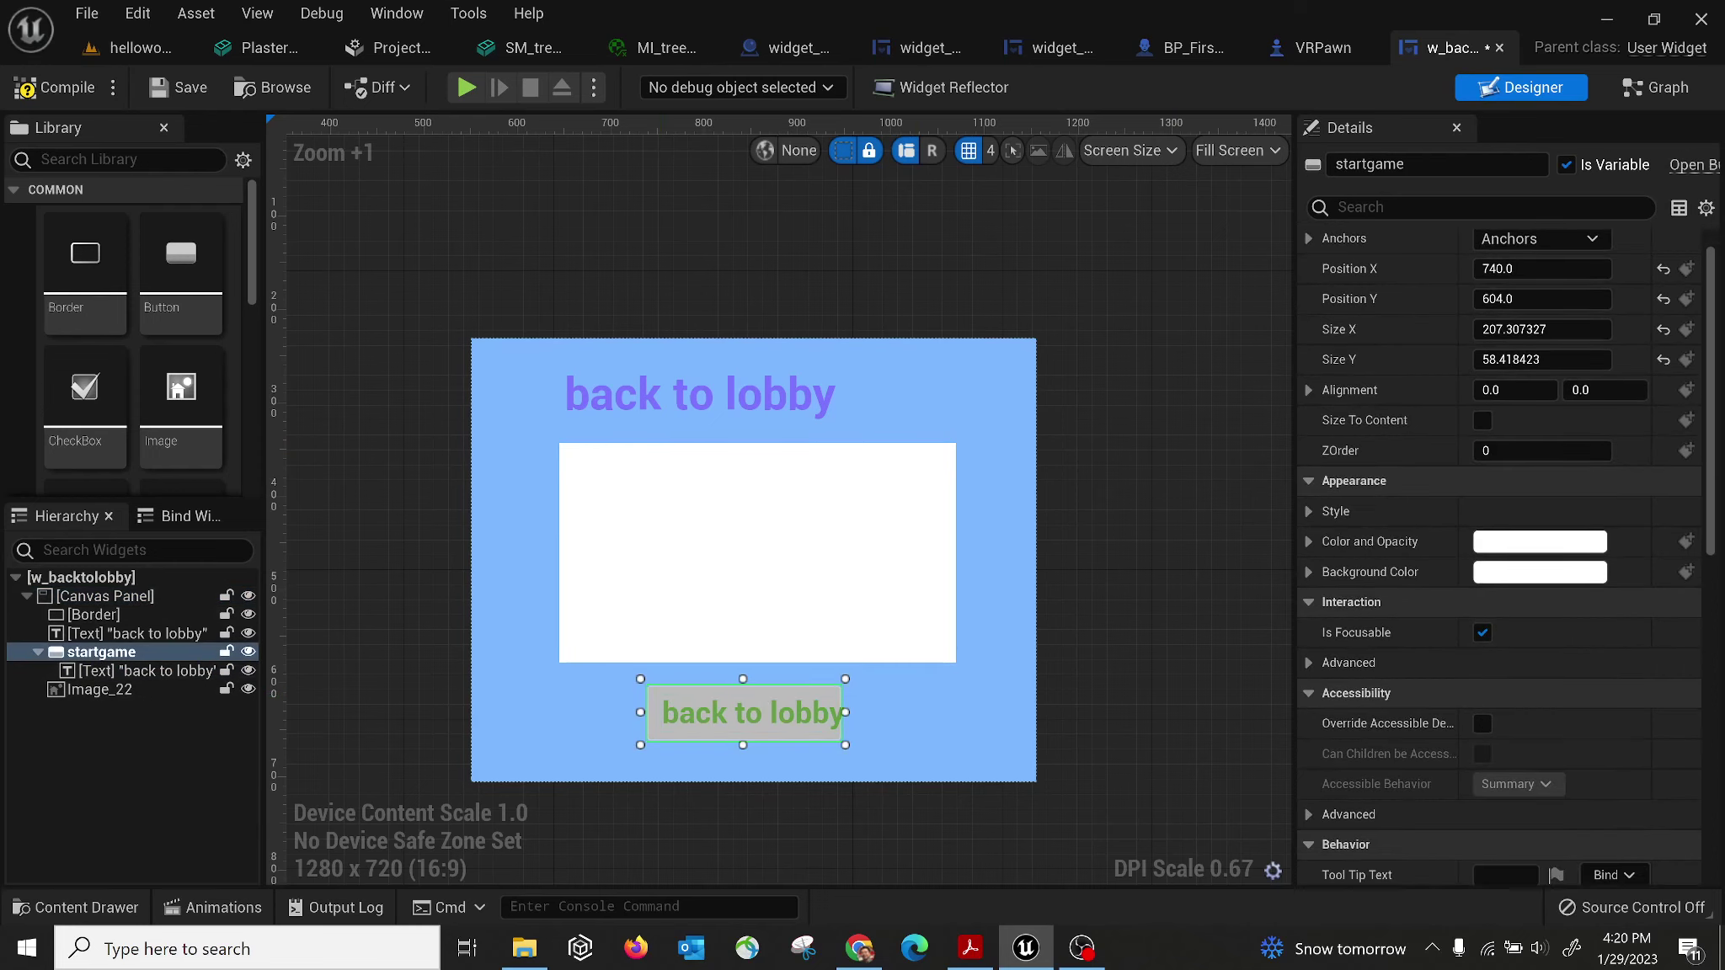
{"action": "left_click", "coordinate": [1669, 91]}
{"action": "scroll", "coordinate": [600, 497], "scroll_direction": "down", "scroll_amount": 3}
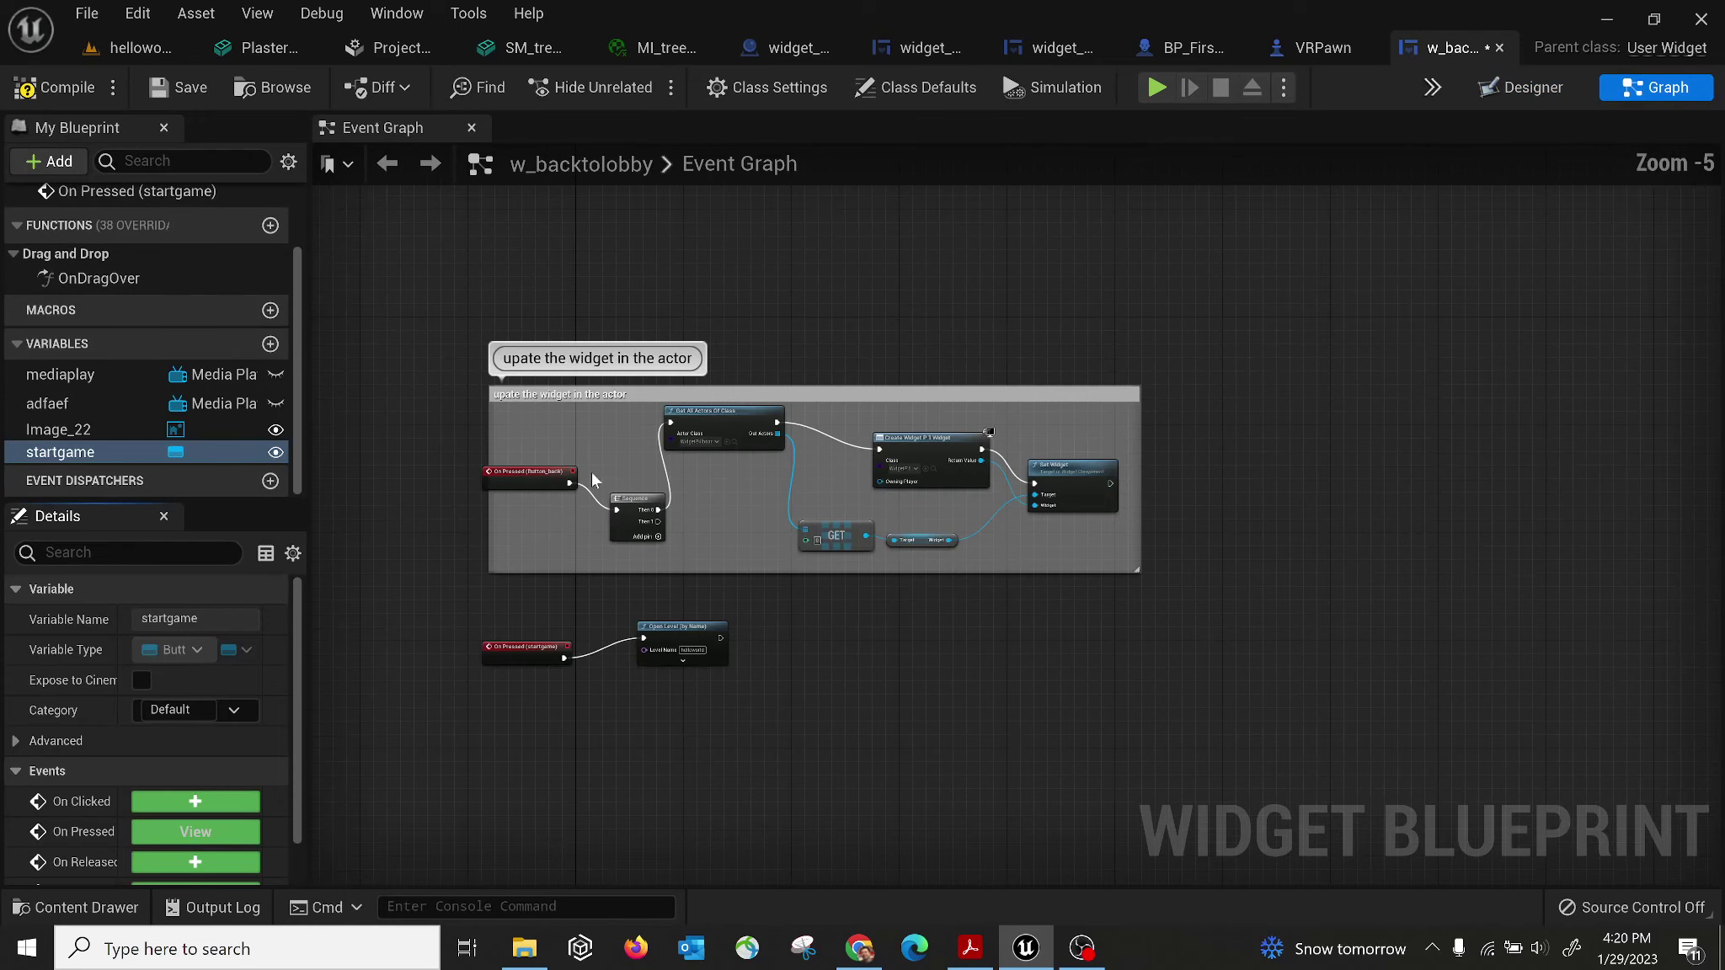
{"action": "left_click_drag", "start_coordinate": [712, 409], "coordinate": [1198, 576]}
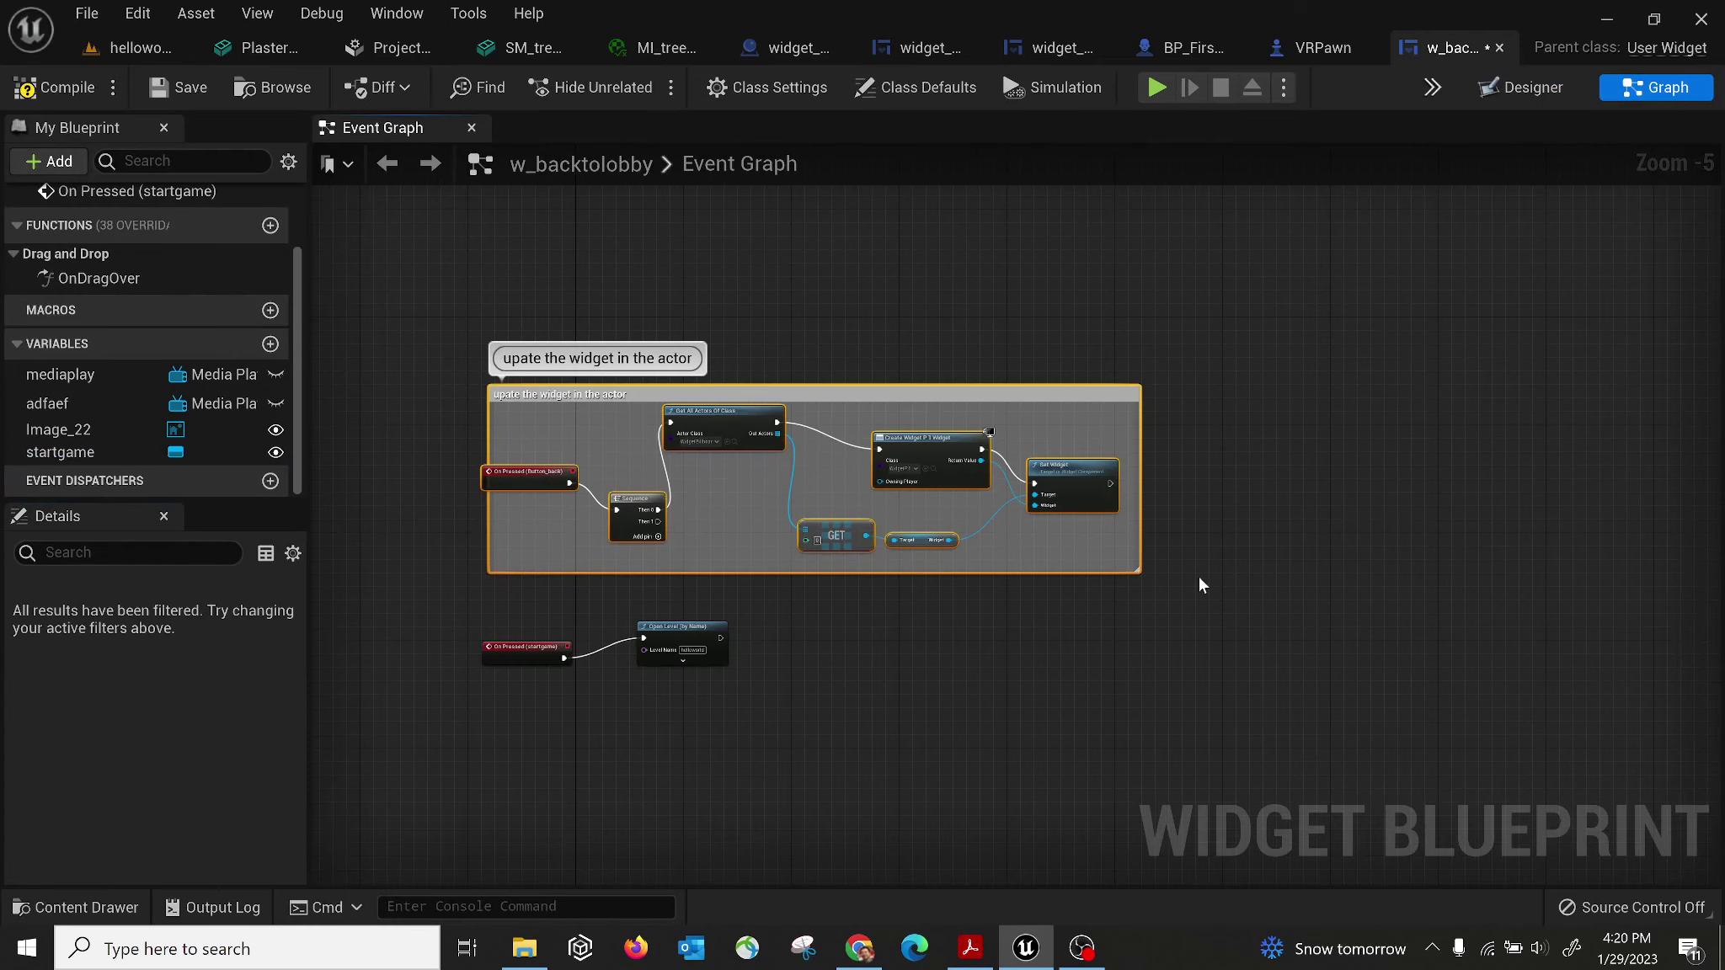
{"action": "key", "text": "Delete"}
{"action": "scroll", "coordinate": [565, 640], "scroll_direction": "up", "scroll_amount": 5}
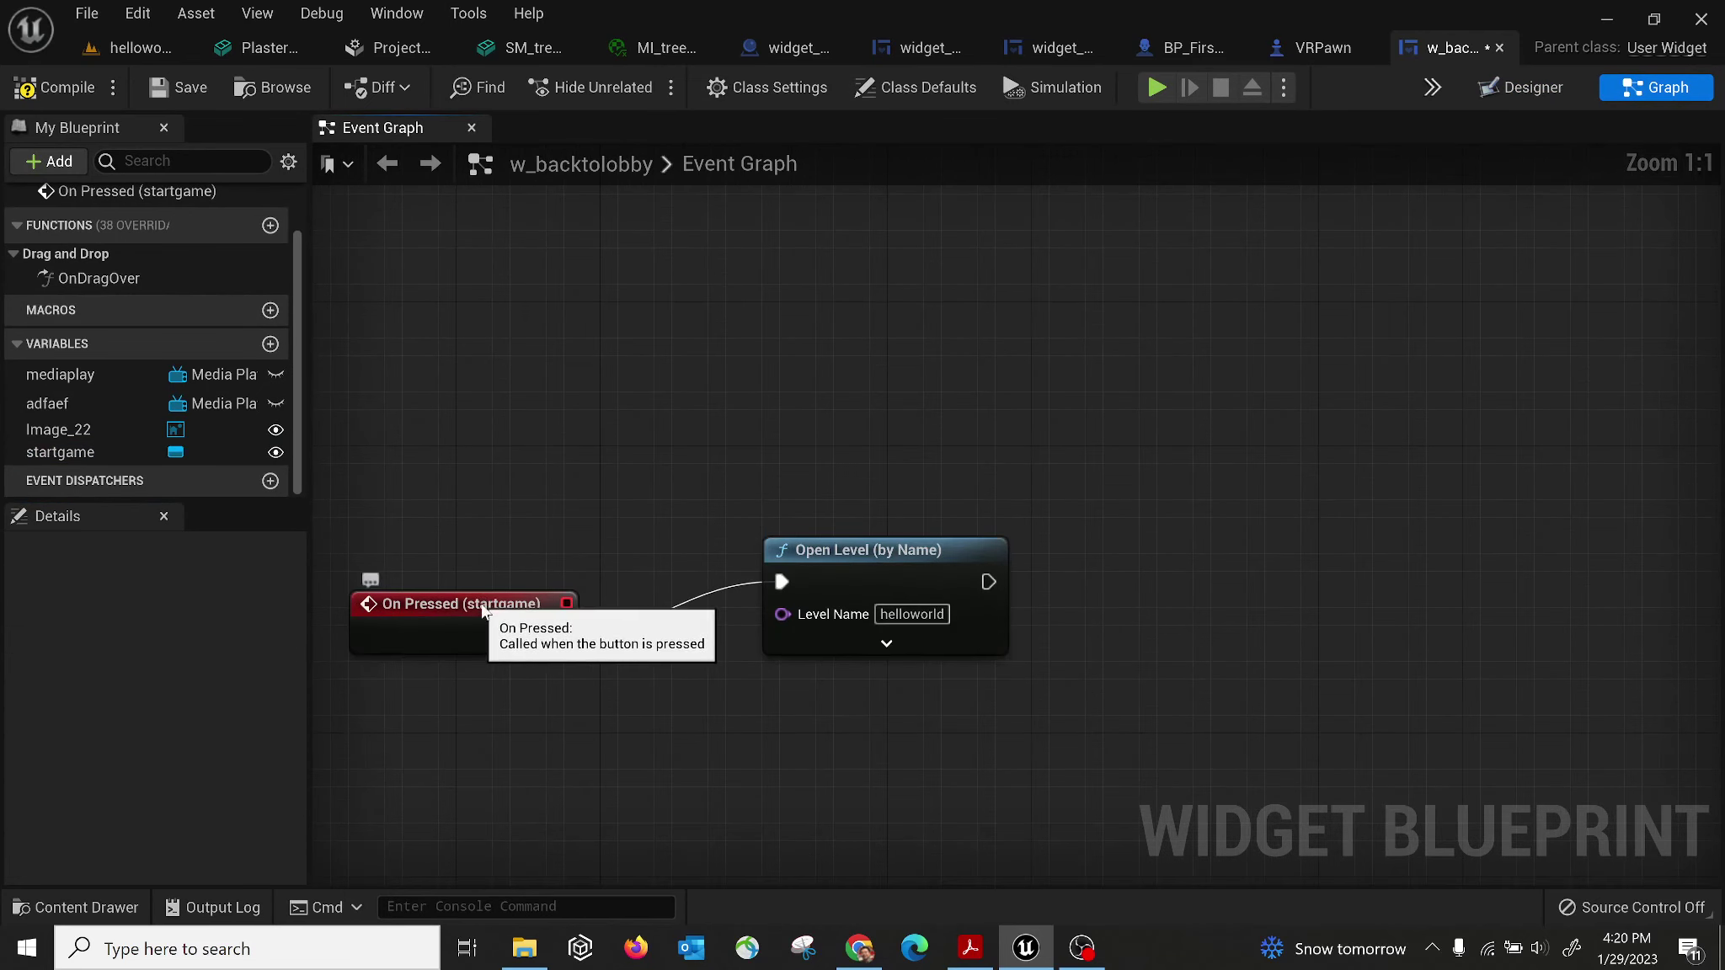
Move the startgame On Pressed event closer to the Open Level node and set that node's level name to test01.
{"action": "left_click", "coordinate": [551, 610]}
{"action": "left_click", "coordinate": [912, 614]}
{"action": "type", "text": "test"}
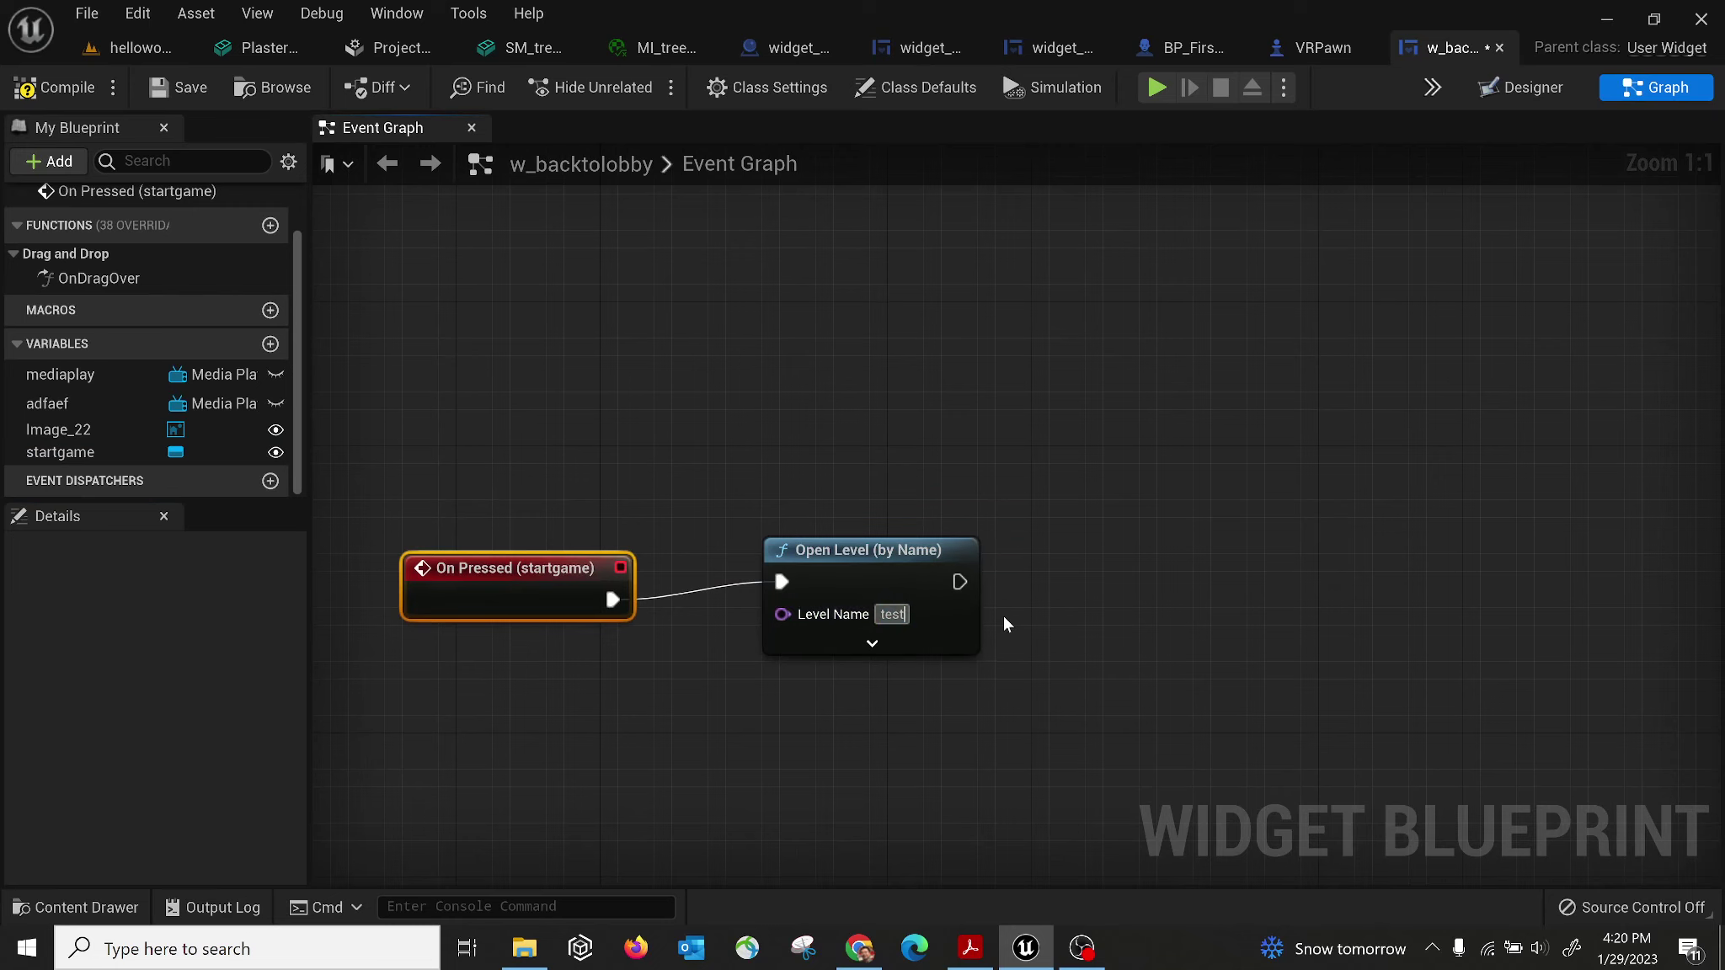
{"action": "type", "text": "01"}
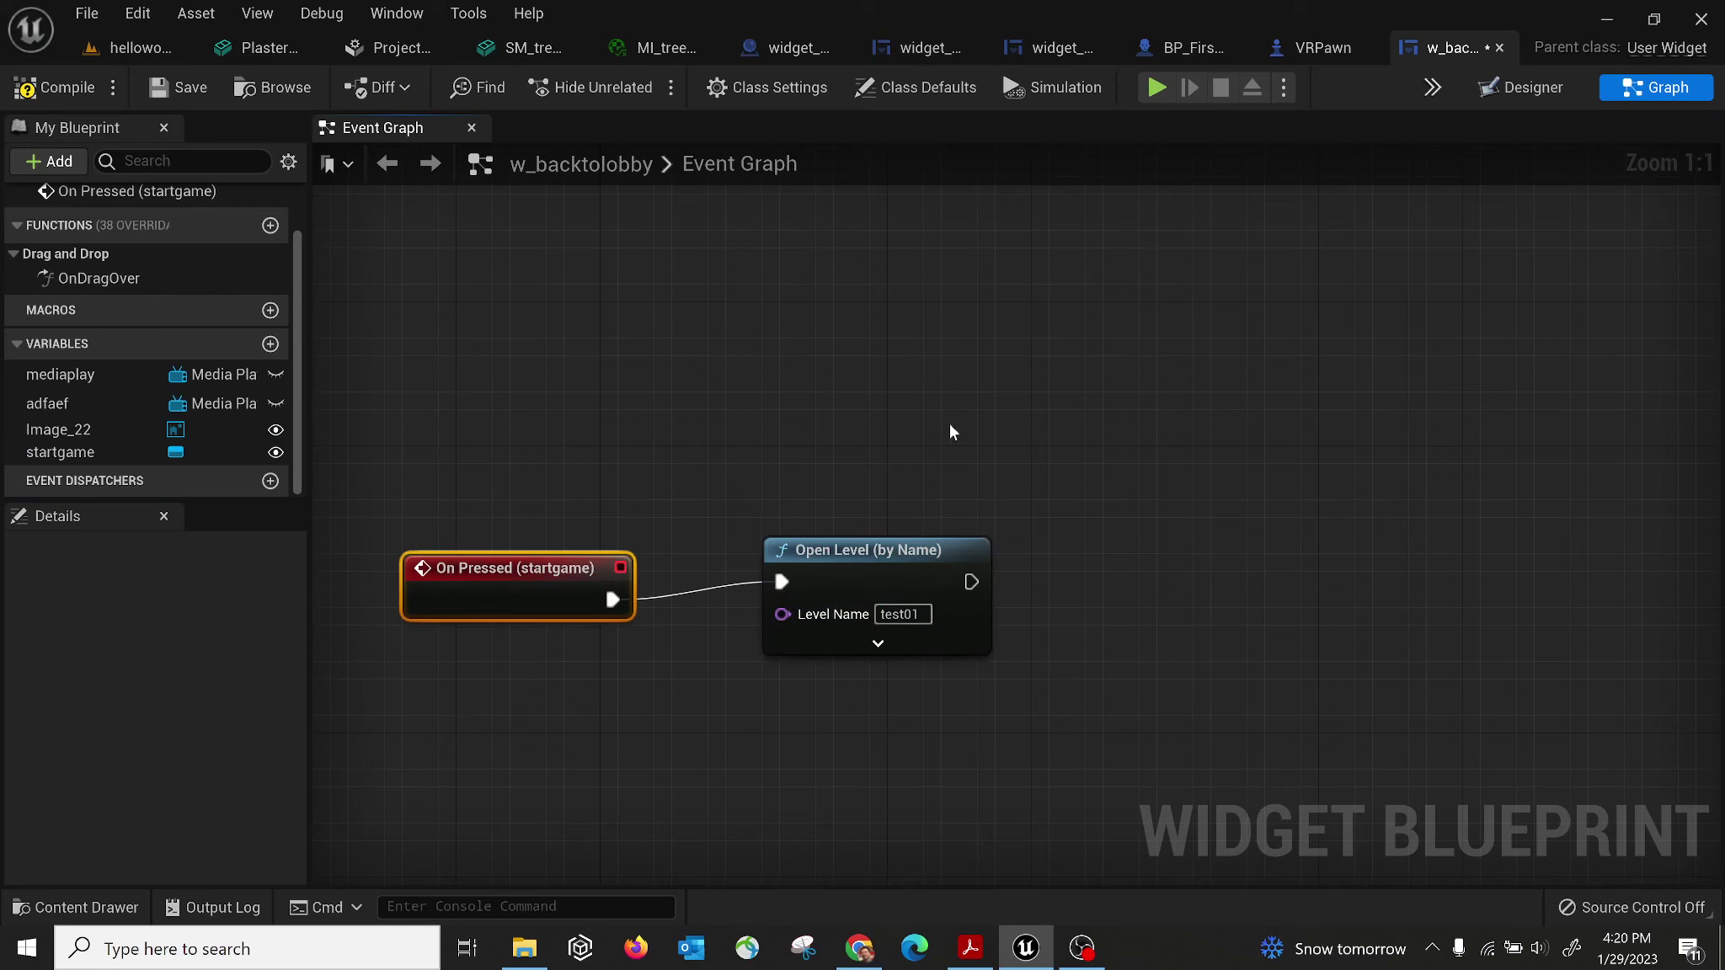
Set the Open Level node's level name to Test_01, matching the level asset in the Content folder, and save w_backtolobby.
{"action": "left_click", "coordinate": [168, 50]}
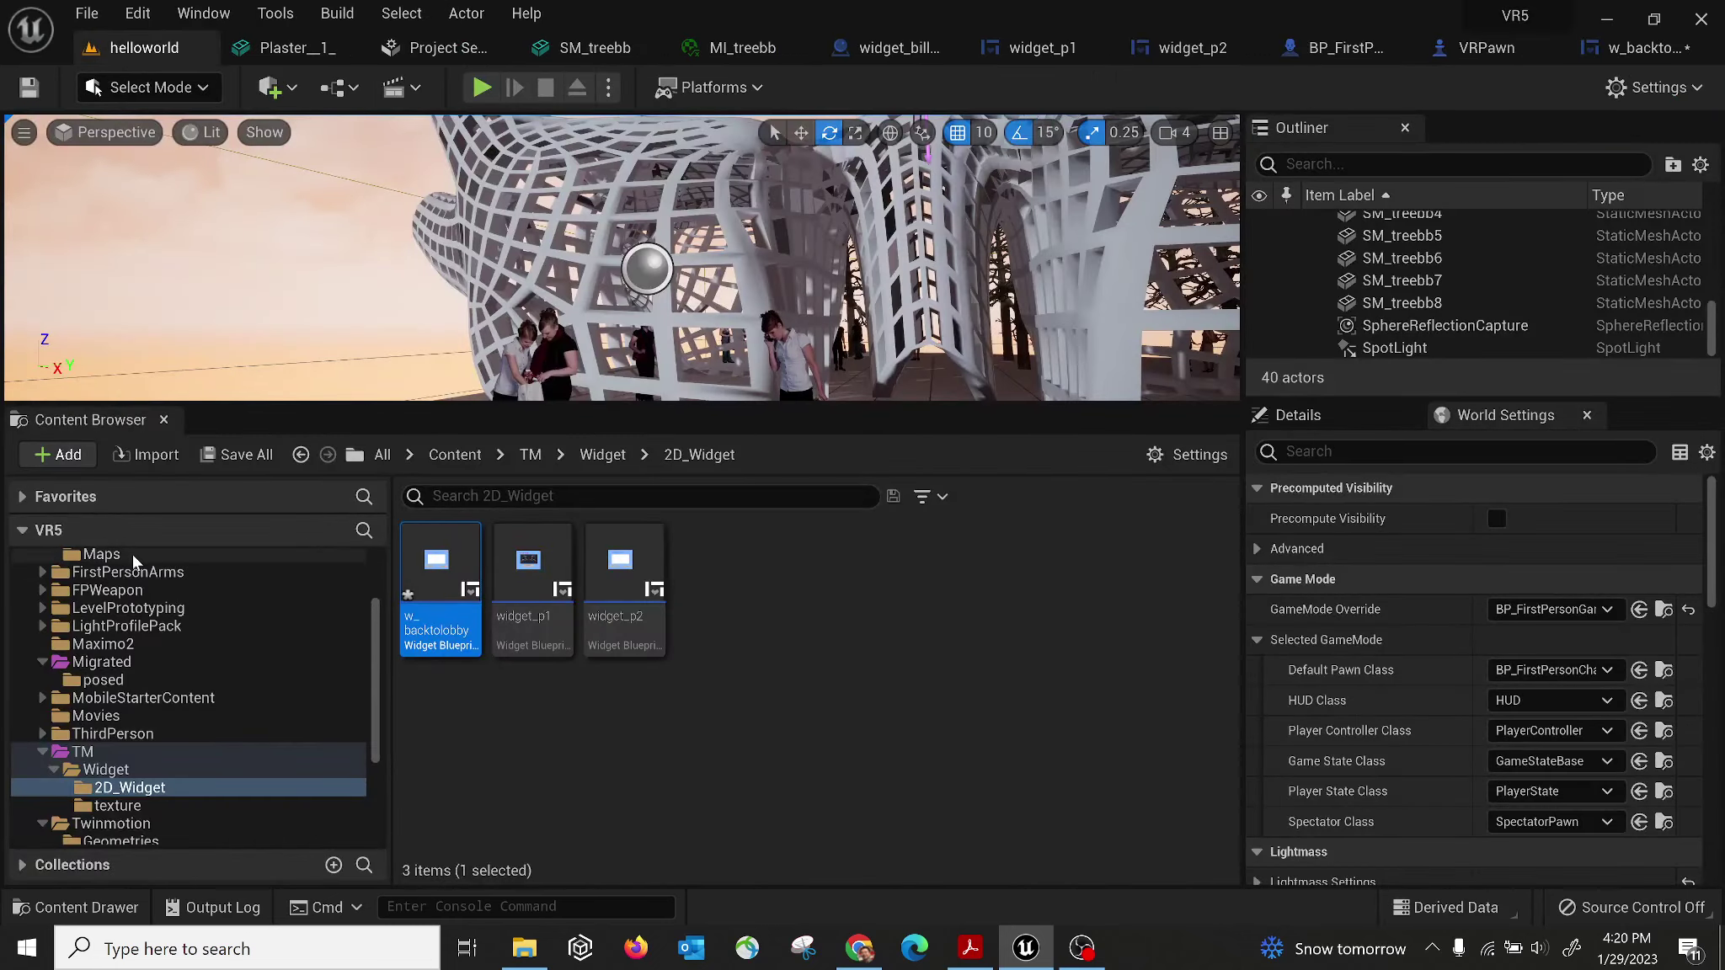
{"action": "scroll", "coordinate": [377, 646], "scroll_direction": "up", "scroll_amount": 3}
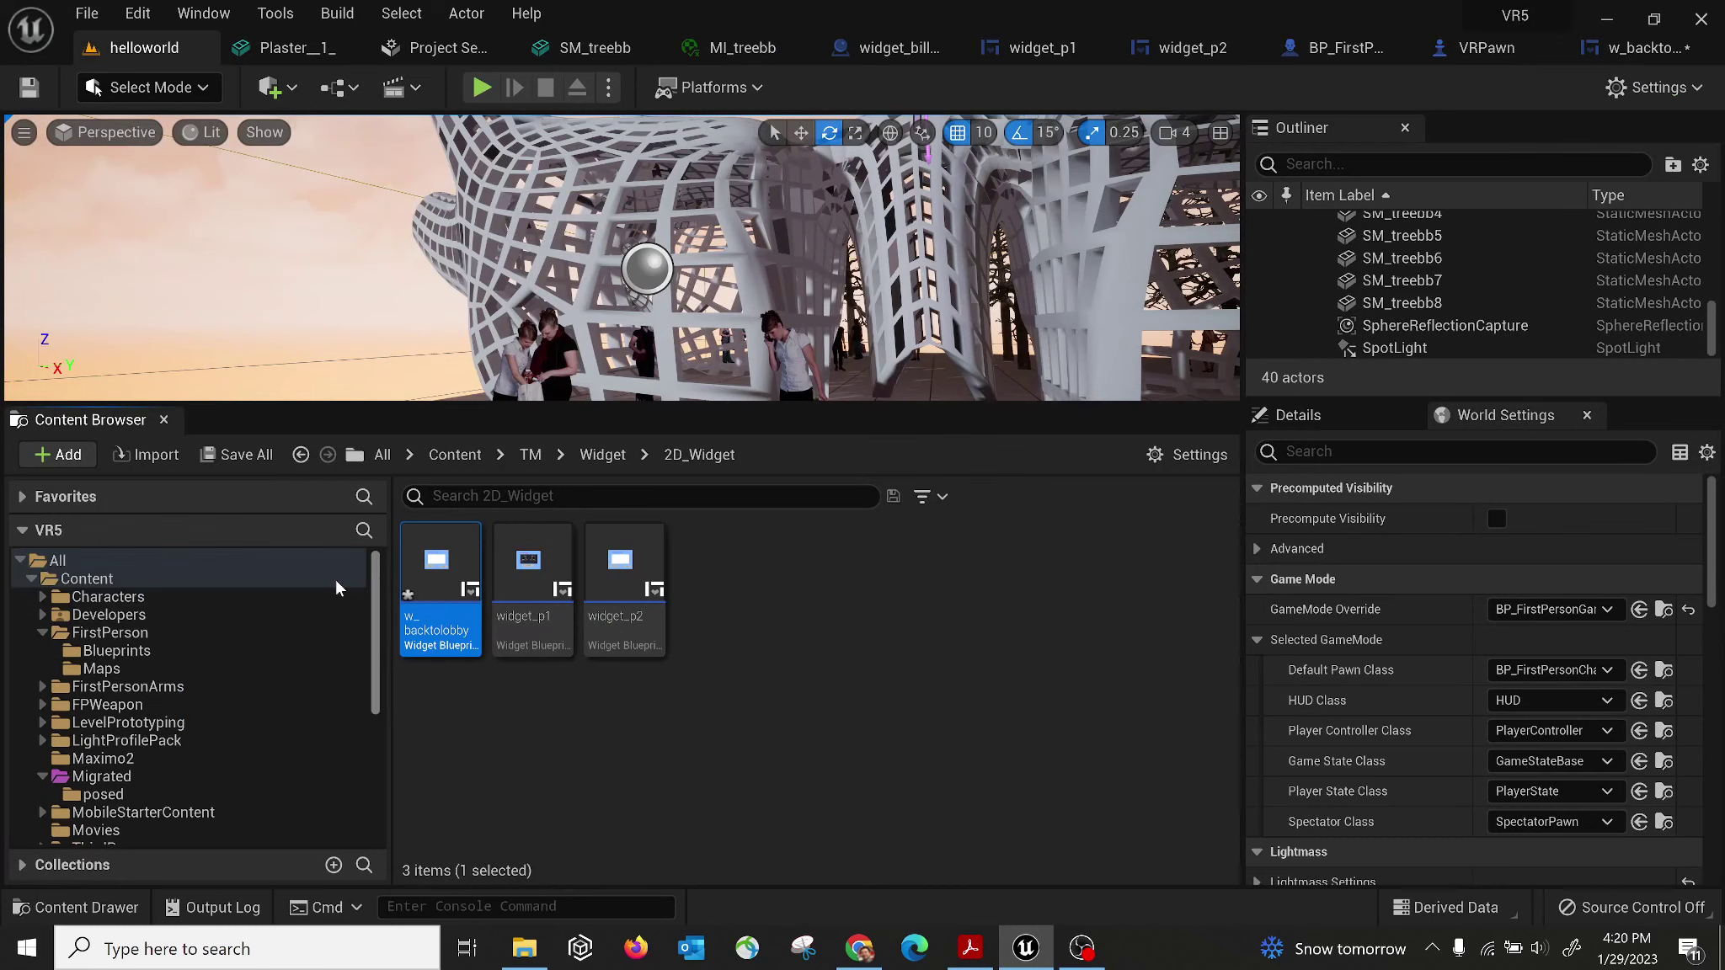
{"action": "left_click", "coordinate": [86, 578]}
{"action": "scroll", "coordinate": [846, 723], "scroll_direction": "down", "scroll_amount": 2}
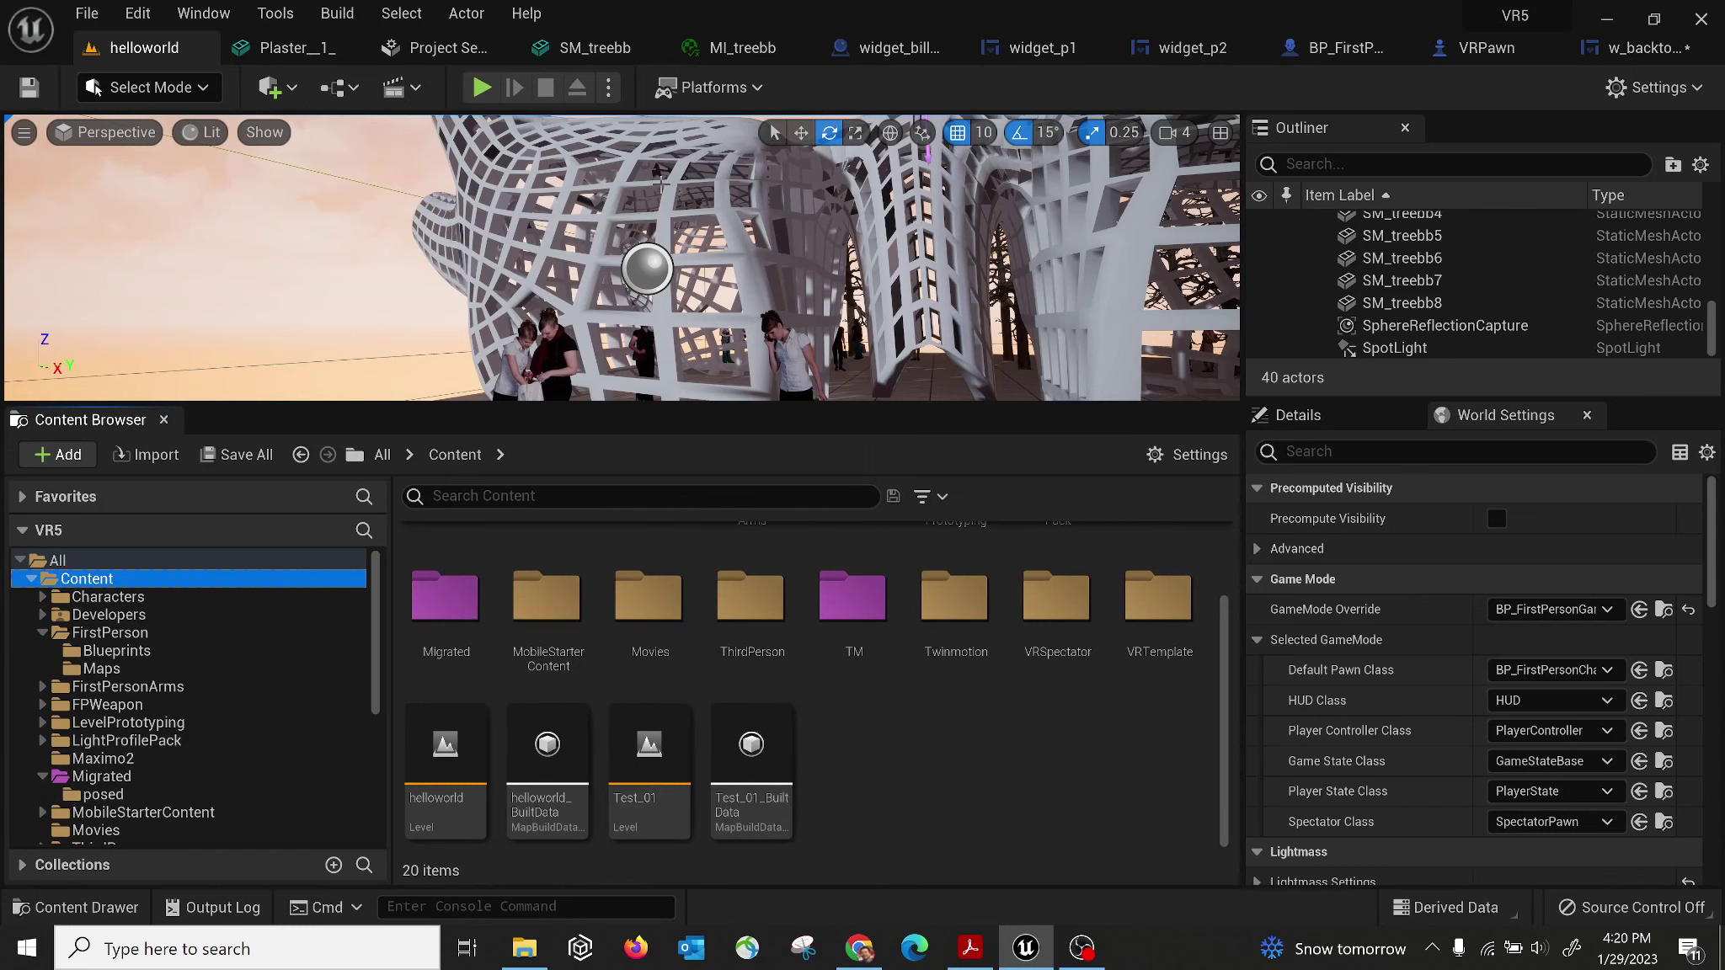
{"action": "left_click", "coordinate": [1639, 50]}
{"action": "left_click", "coordinate": [901, 615]}
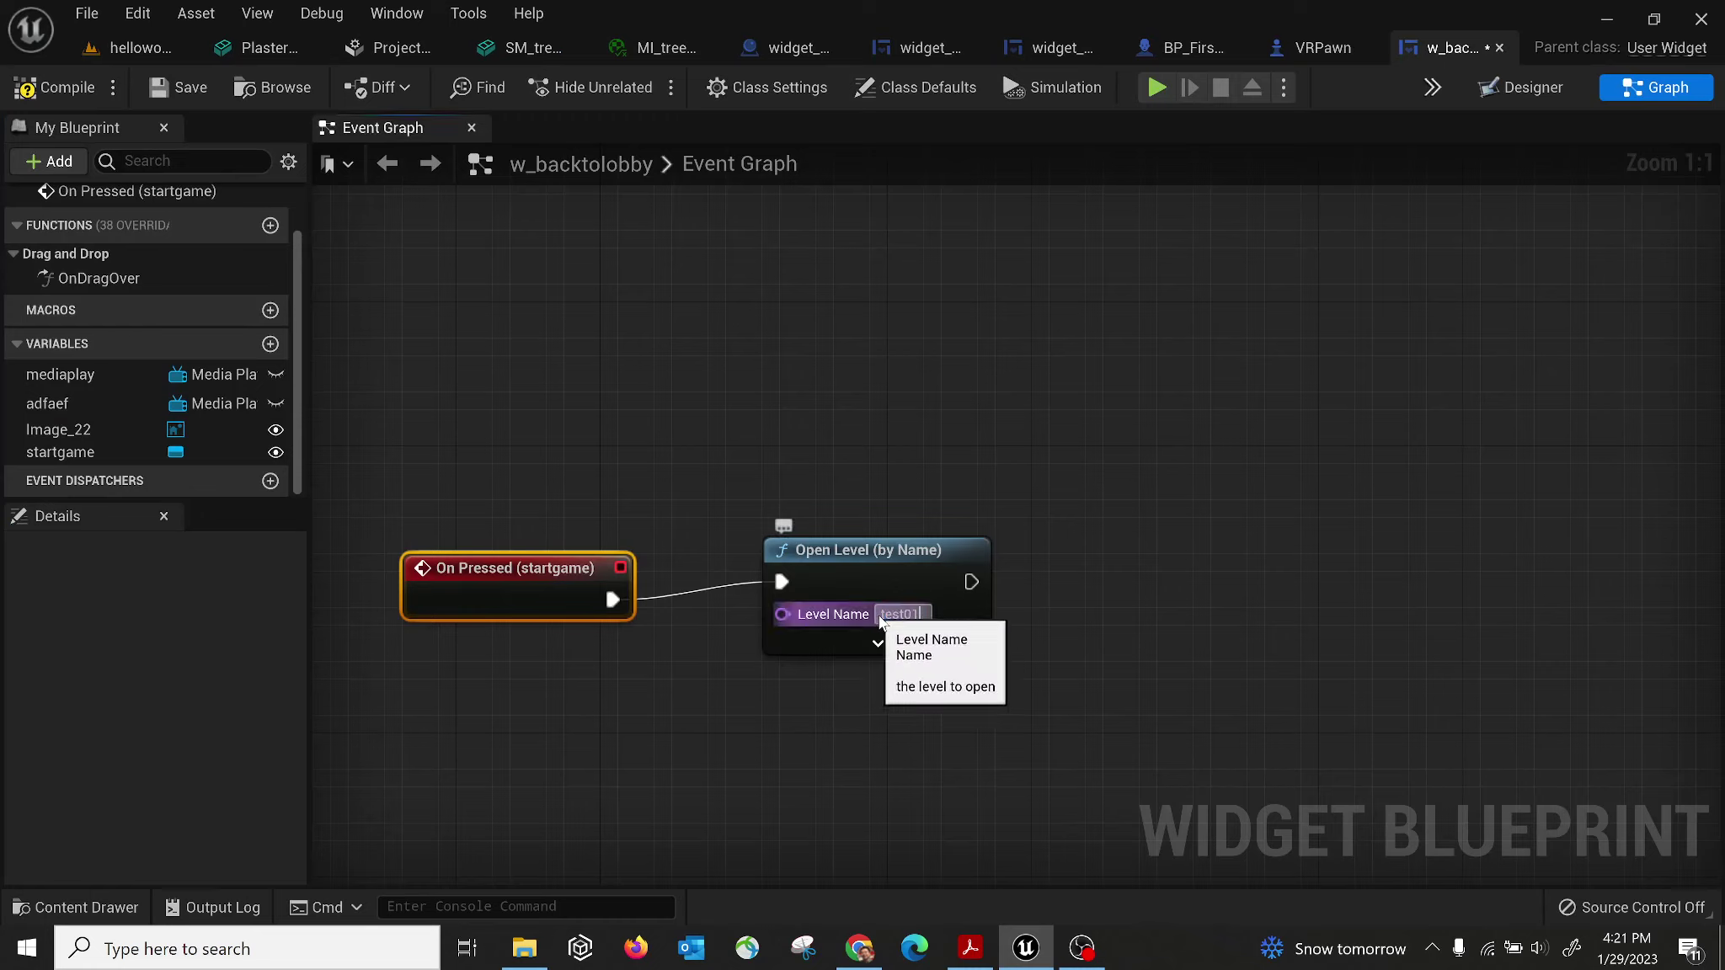
{"action": "key", "text": "Home"}
{"action": "key", "text": "Delete"}
{"action": "type", "text": "Test"}
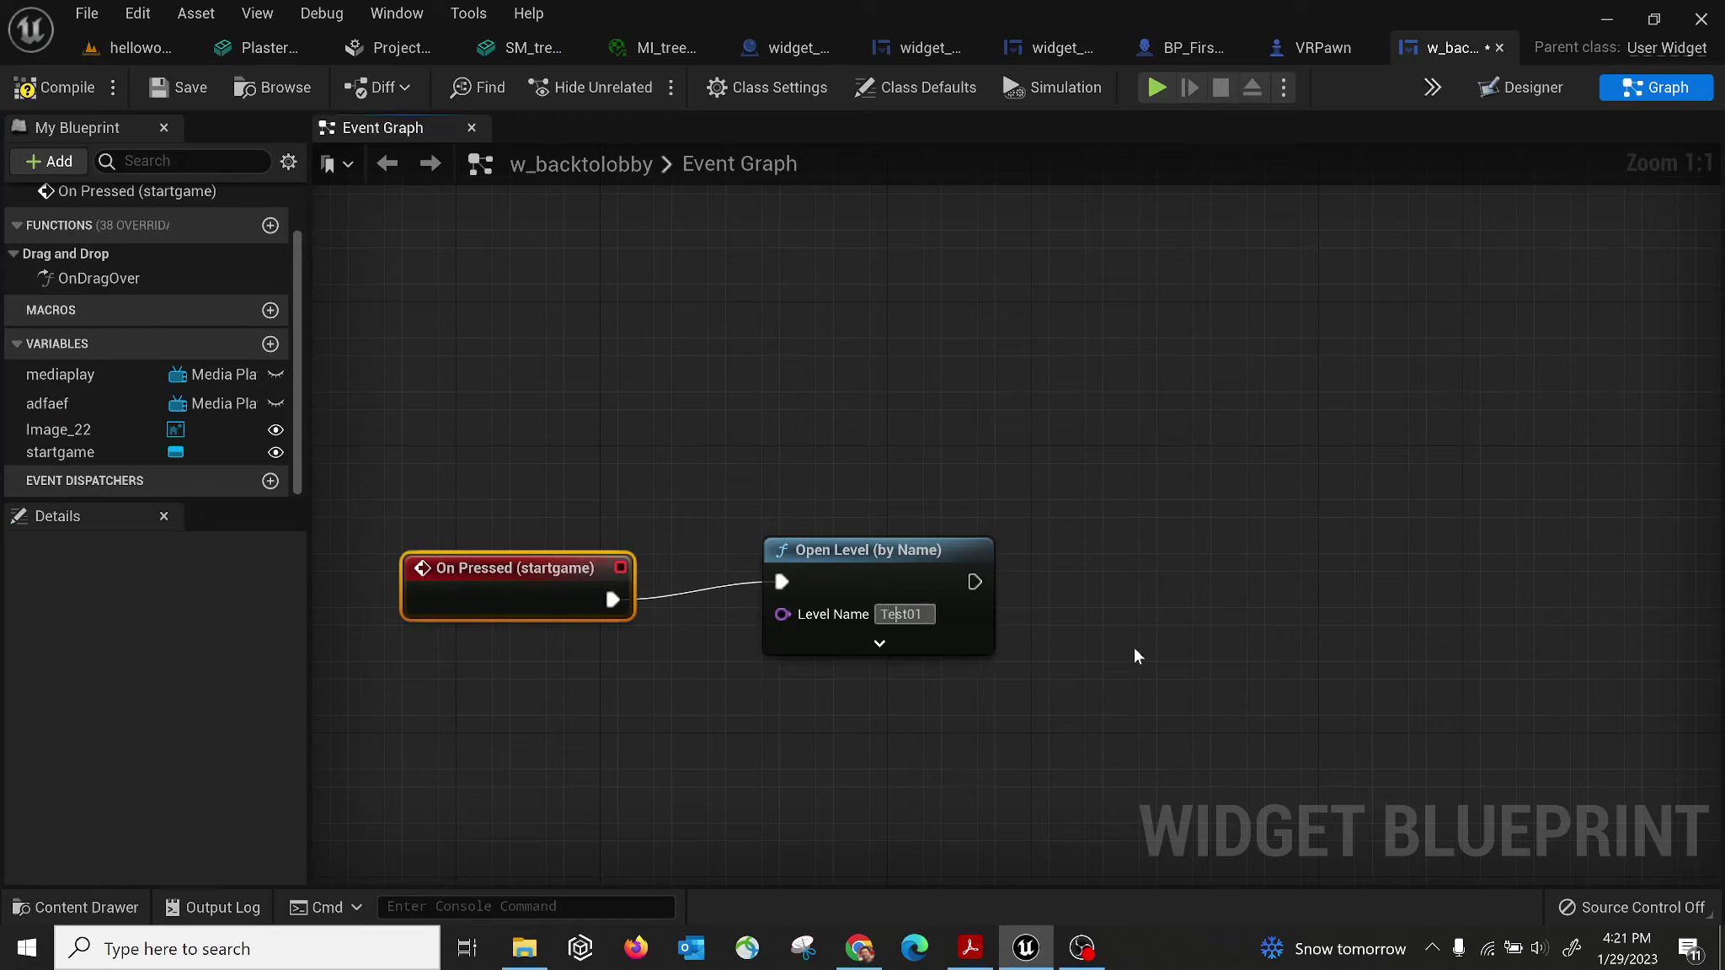
{"action": "type", "text": "_"}
{"action": "key", "text": "Return"}
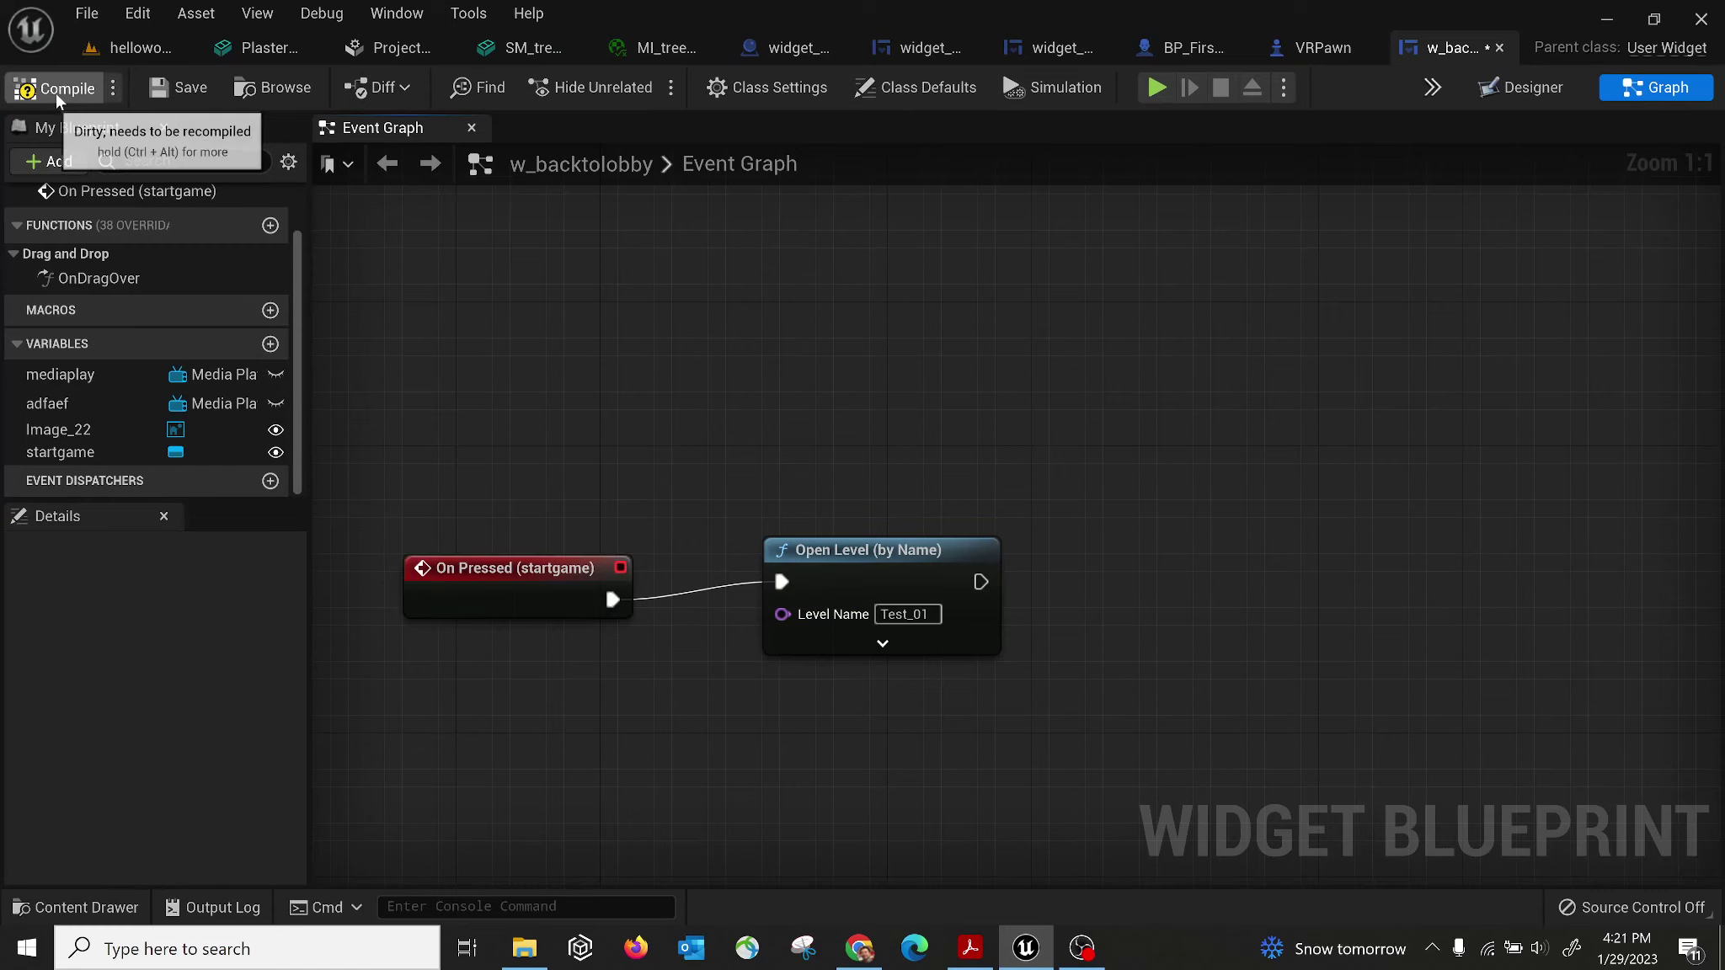
{"action": "left_click", "coordinate": [189, 88]}
{"action": "scroll", "coordinate": [1199, 224], "scroll_direction": "down", "scroll_amount": 1}
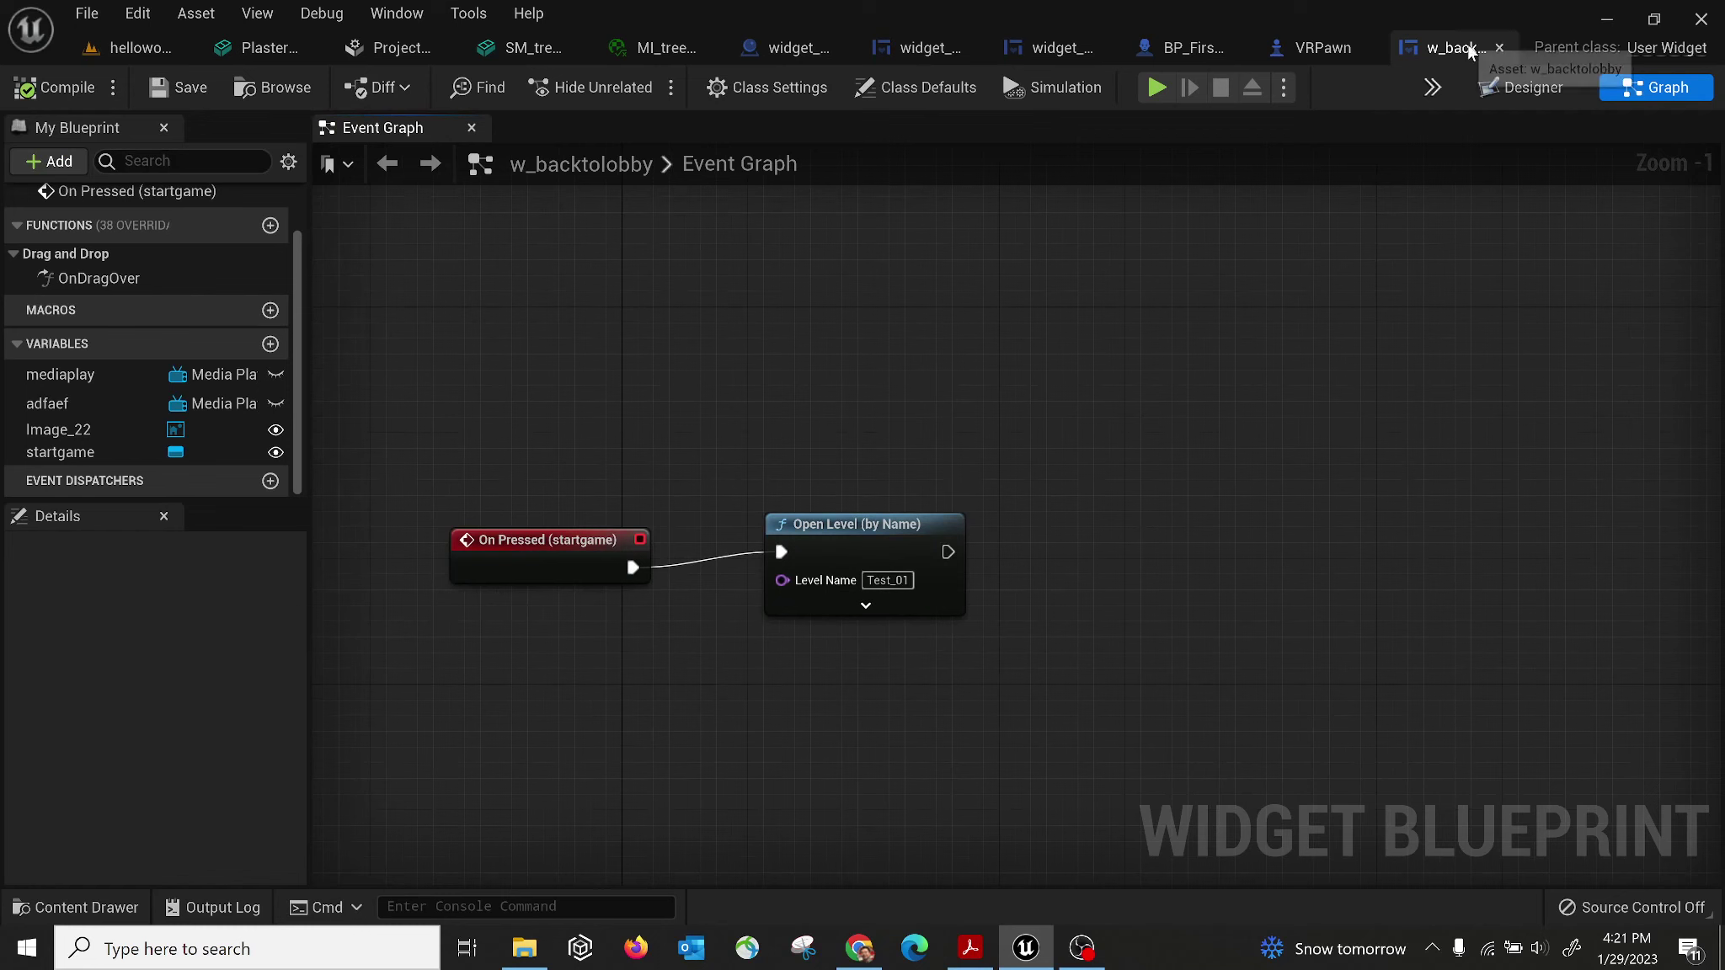
Open the back_lobby_BB blueprint from the helloworld project's TM/Widget folder.
{"action": "left_click", "coordinate": [135, 47]}
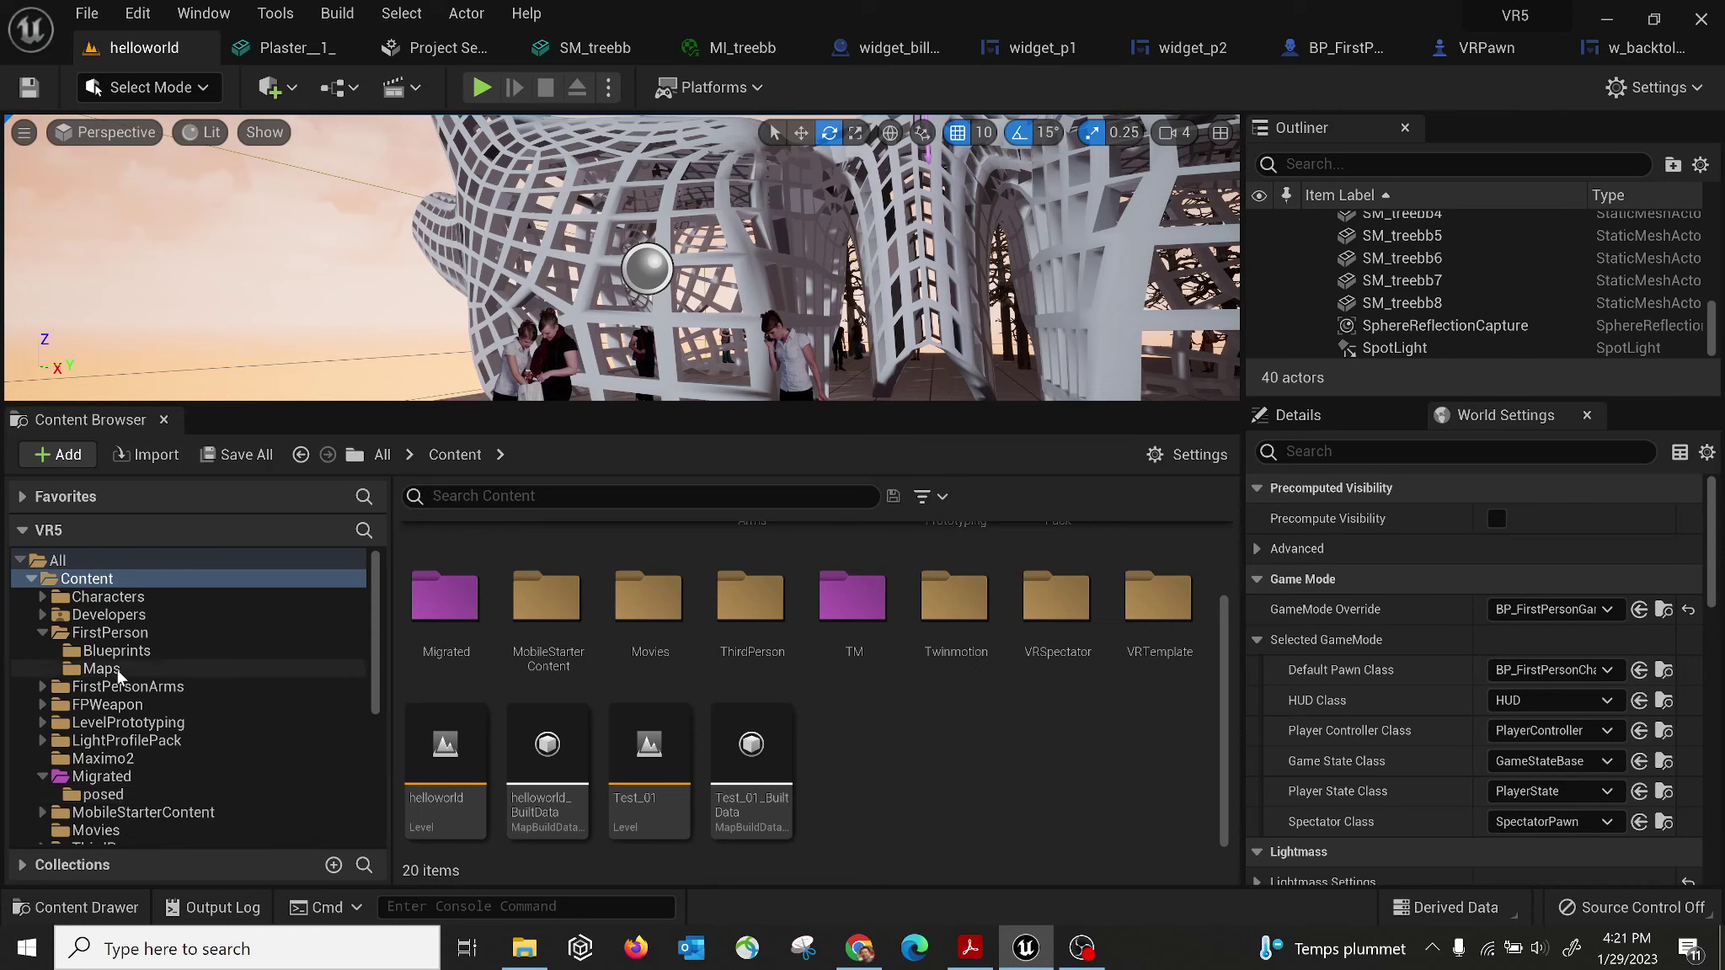
{"action": "scroll", "coordinate": [147, 758], "scroll_direction": "down", "scroll_amount": 3}
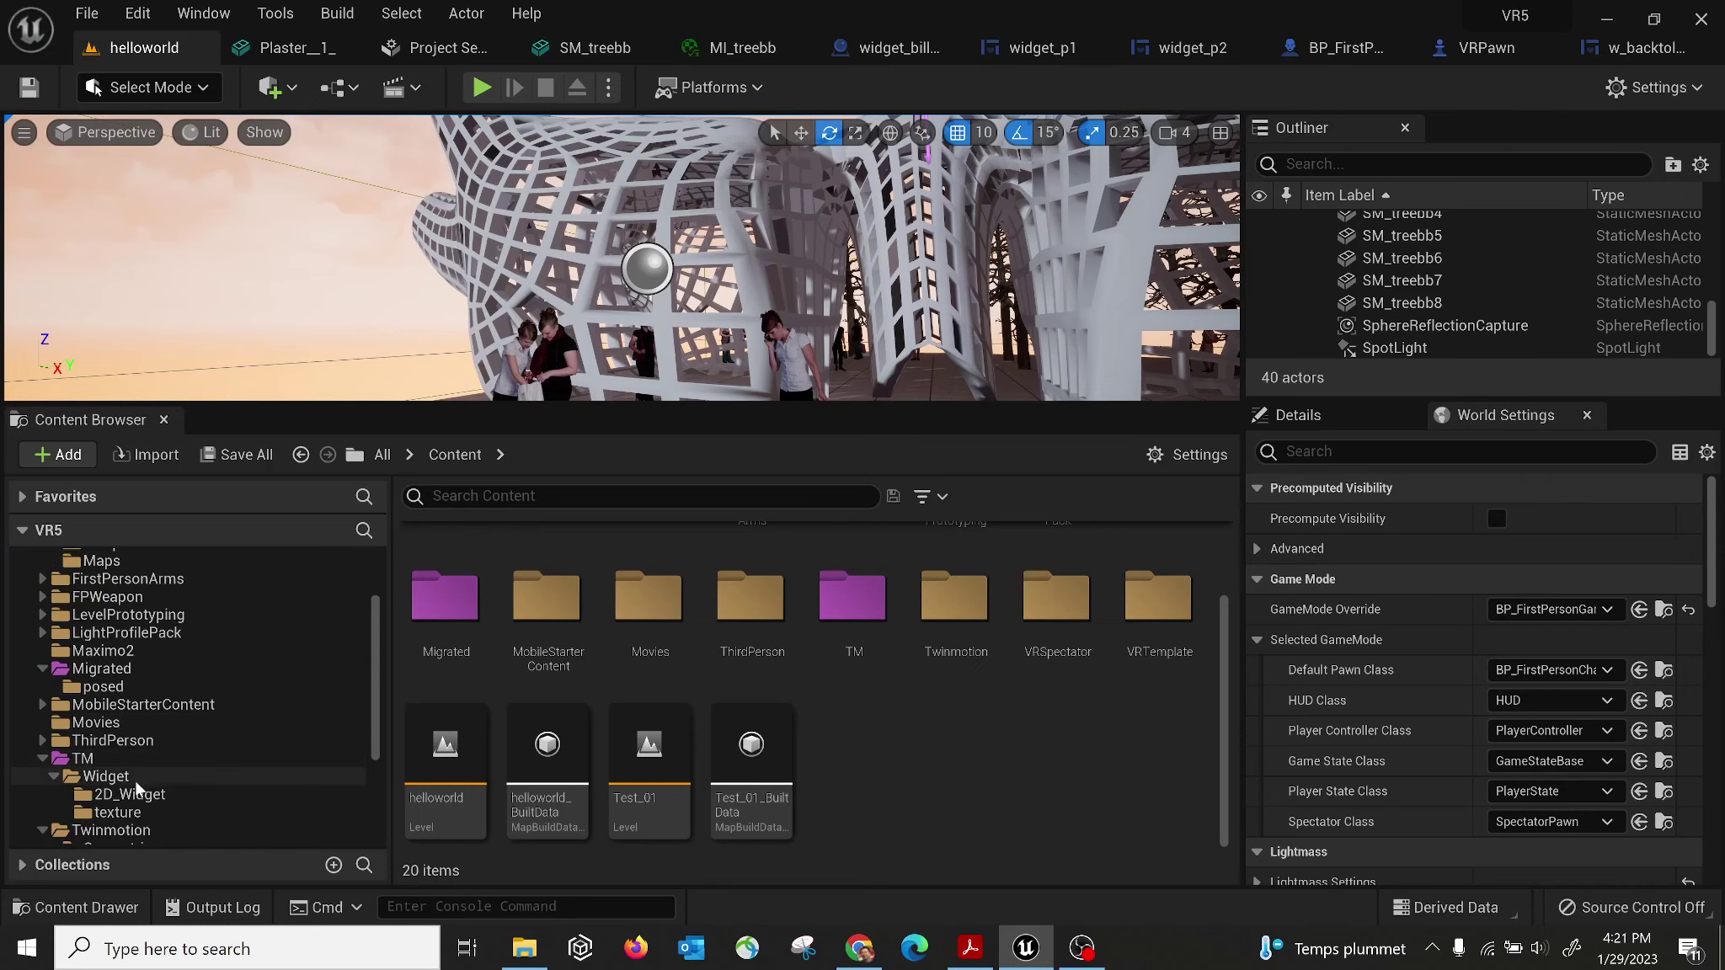
{"action": "left_click", "coordinate": [132, 780]}
{"action": "left_click", "coordinate": [717, 572]}
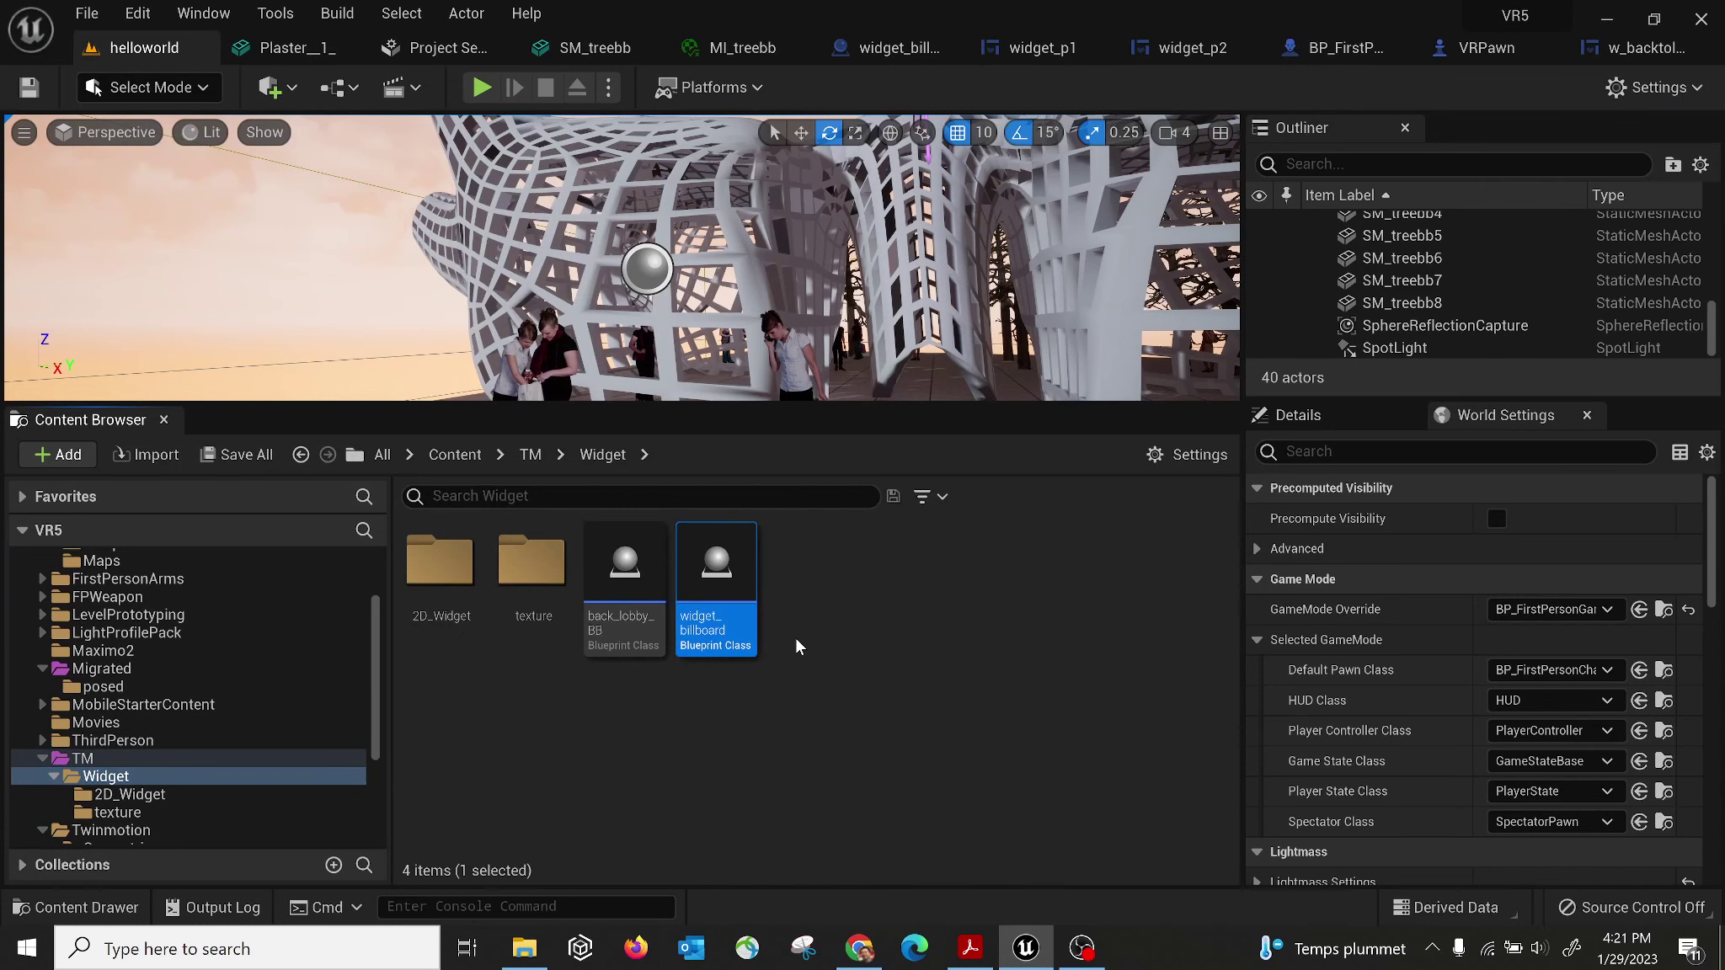
{"action": "left_click", "coordinate": [616, 573]}
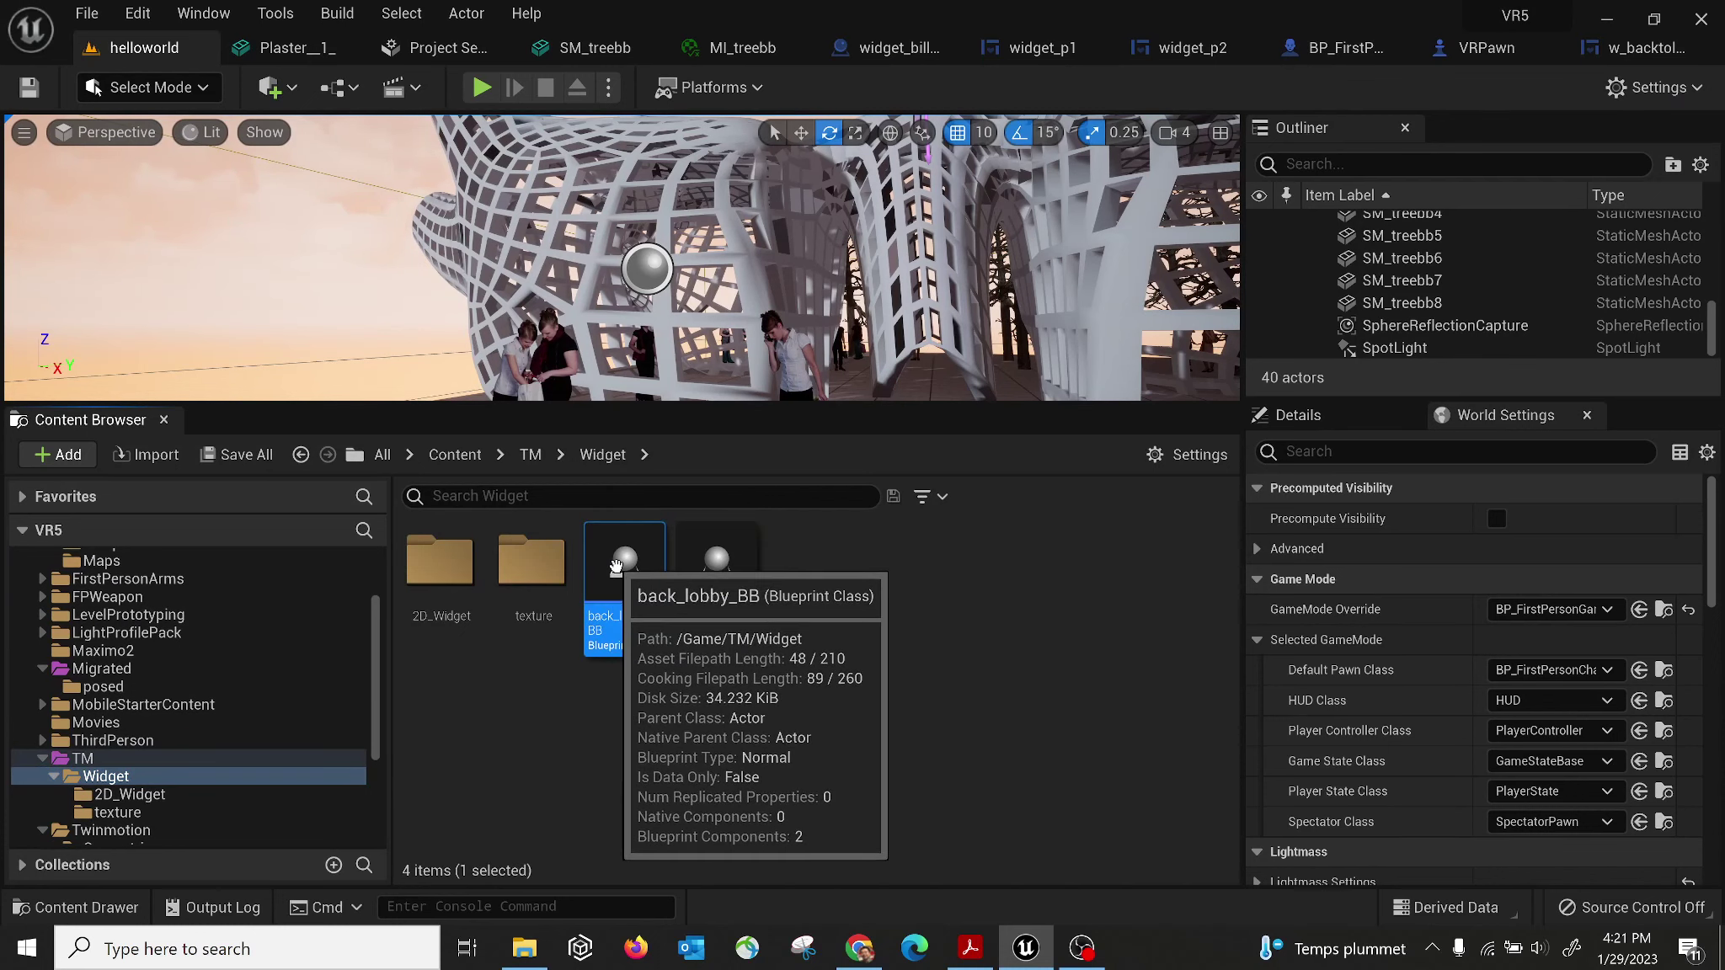
{"action": "double_click", "coordinate": [617, 566]}
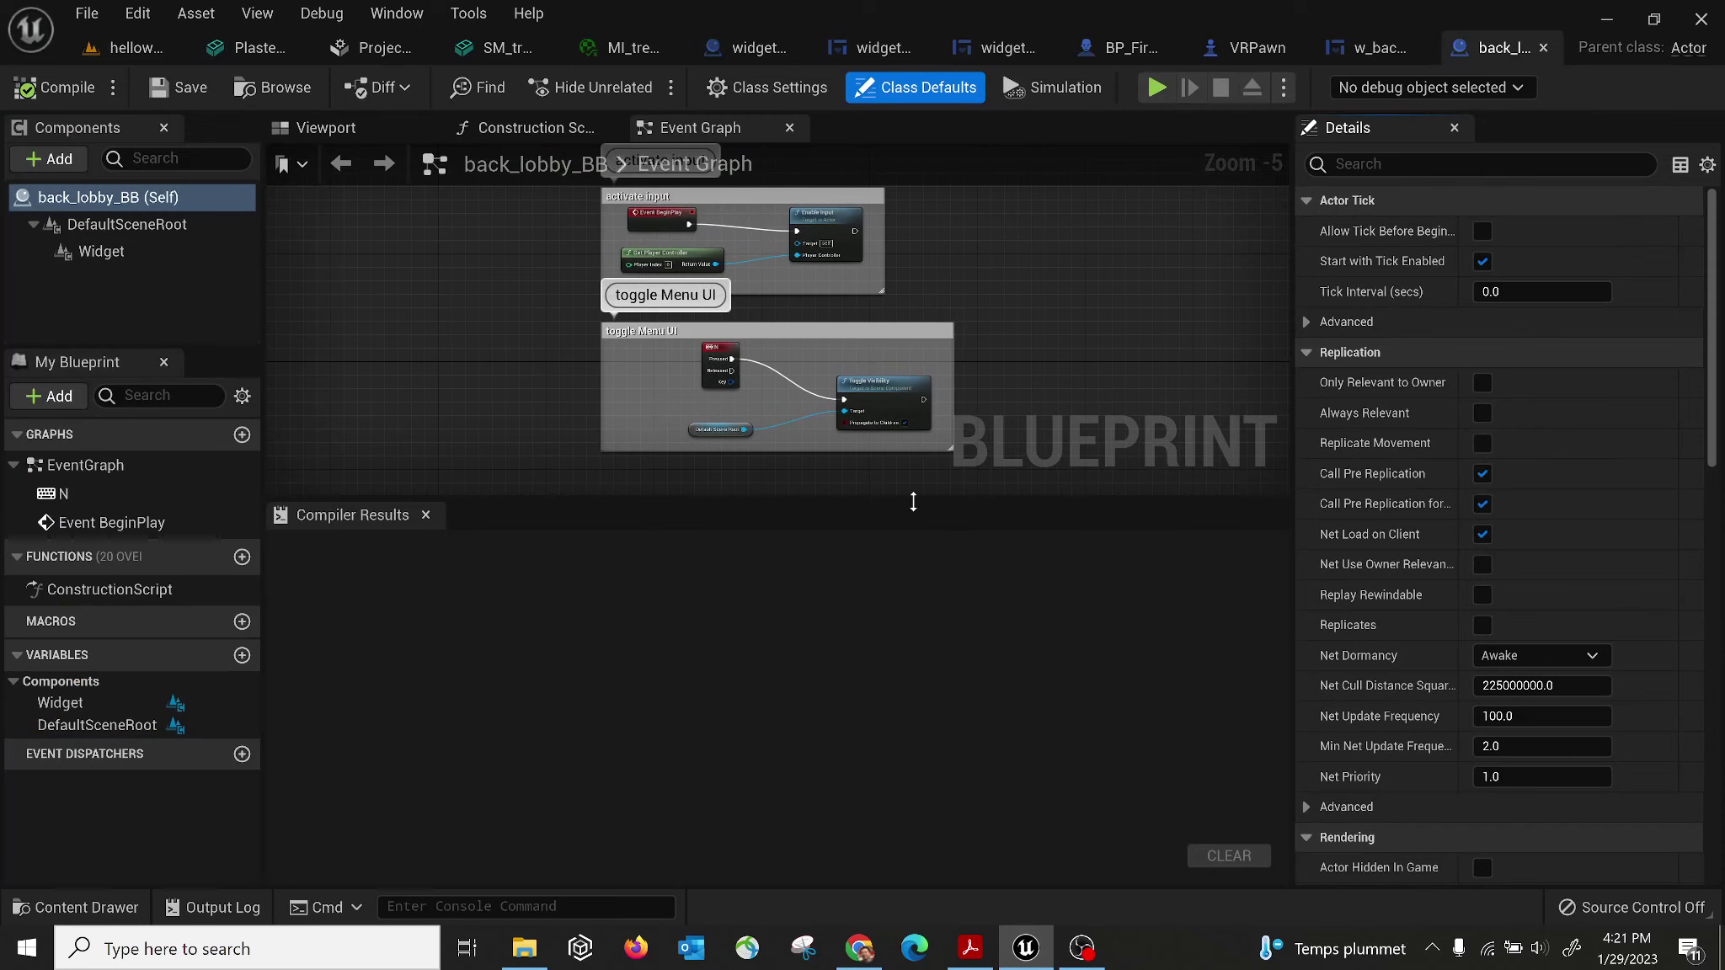
Examine the "activate input" and "toggle Menu UI" node groups in back_lobby_BB's event graph.
{"action": "left_click_drag", "start_coordinate": [913, 501], "coordinate": [930, 723]}
{"action": "scroll", "coordinate": [589, 689], "scroll_direction": "up", "scroll_amount": 2}
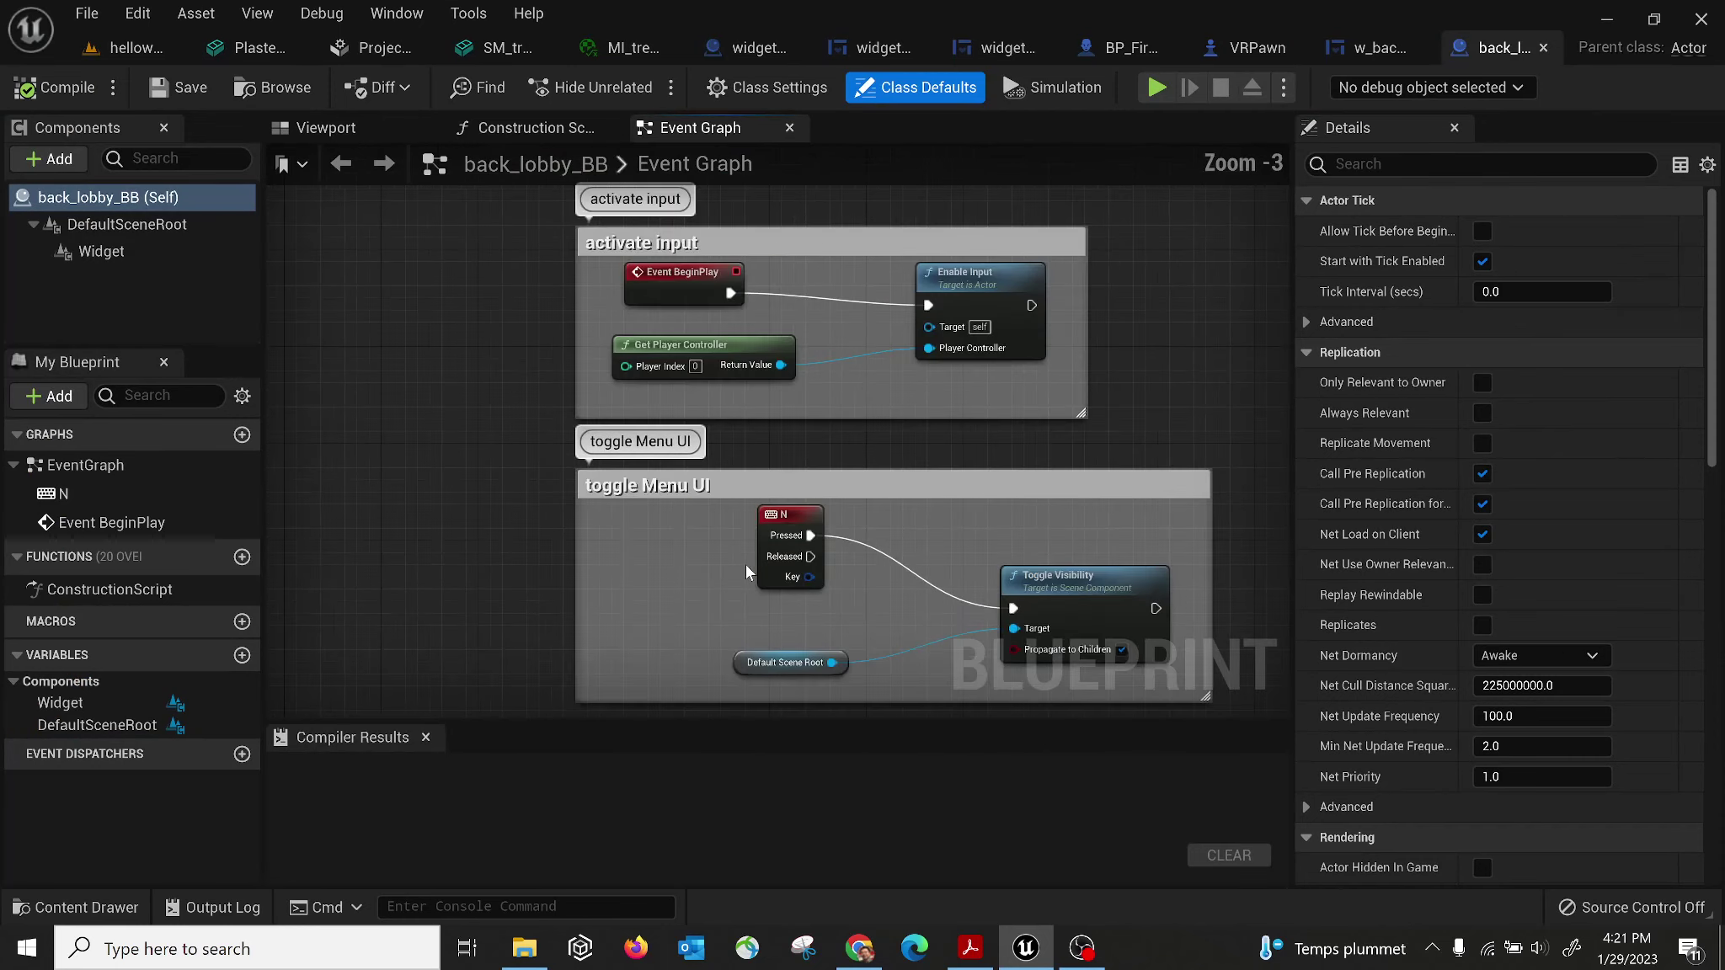
{"action": "scroll", "coordinate": [583, 469], "scroll_direction": "down", "scroll_amount": 1}
{"action": "scroll", "coordinate": [649, 337], "scroll_direction": "up", "scroll_amount": 4}
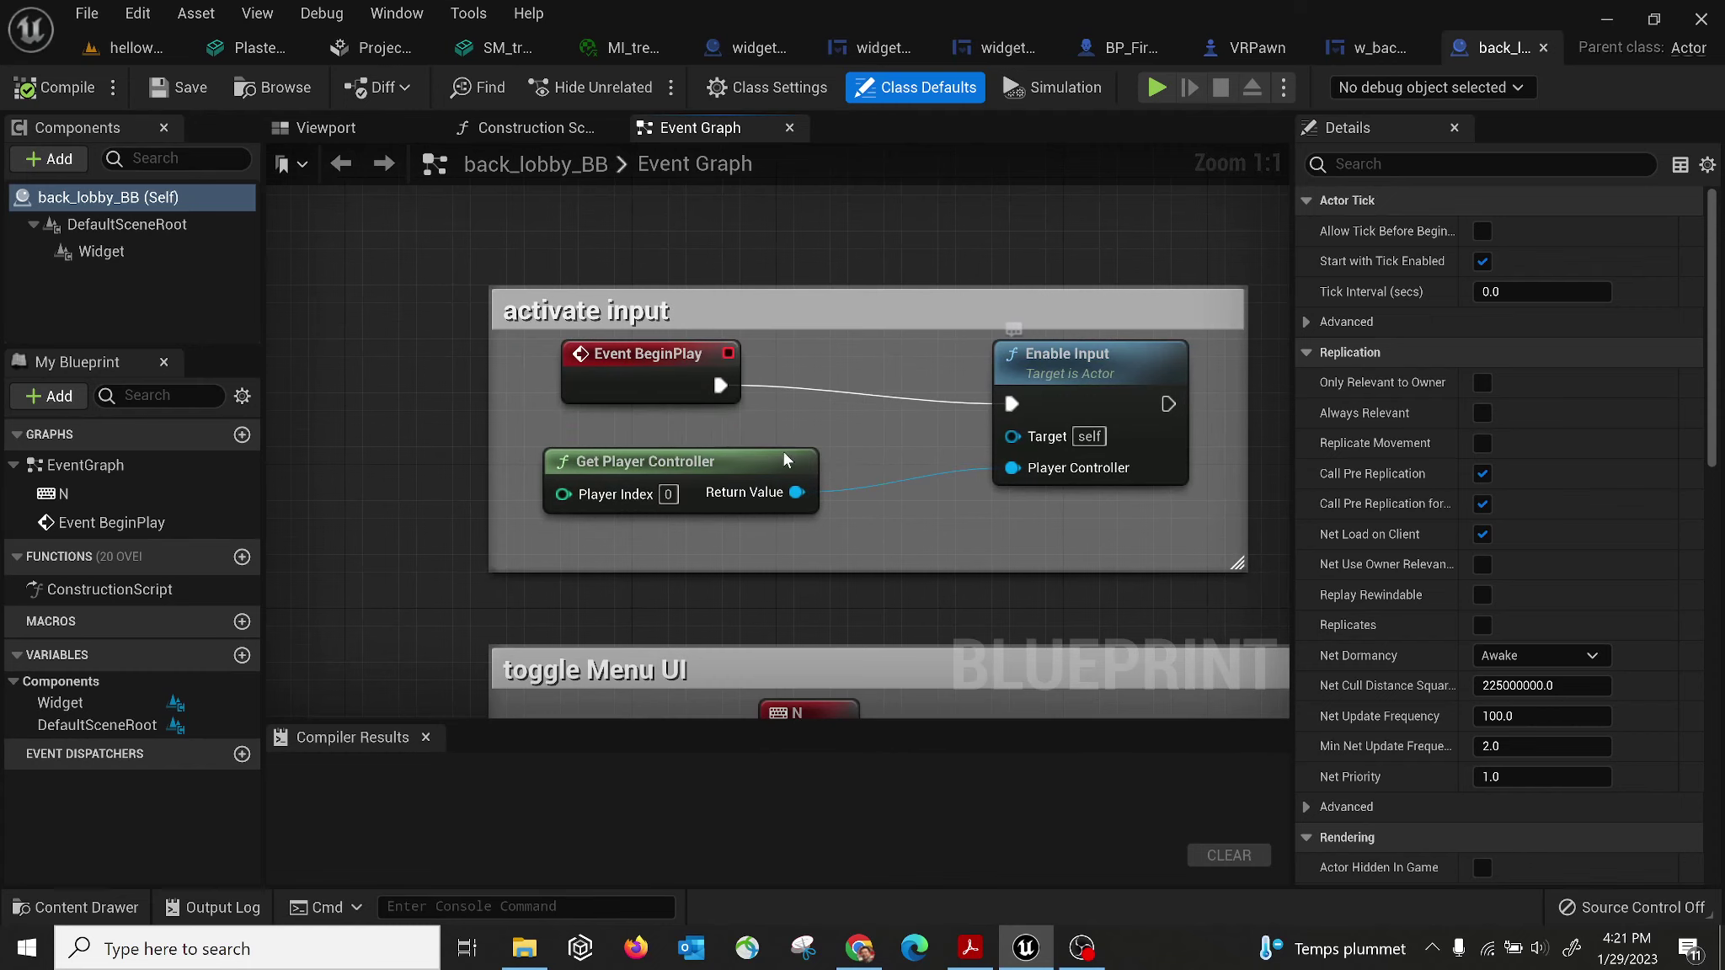
{"action": "right_click_drag", "start_coordinate": [681, 642], "coordinate": [587, 378]}
{"action": "scroll", "coordinate": [817, 502], "scroll_direction": "down", "scroll_amount": 2}
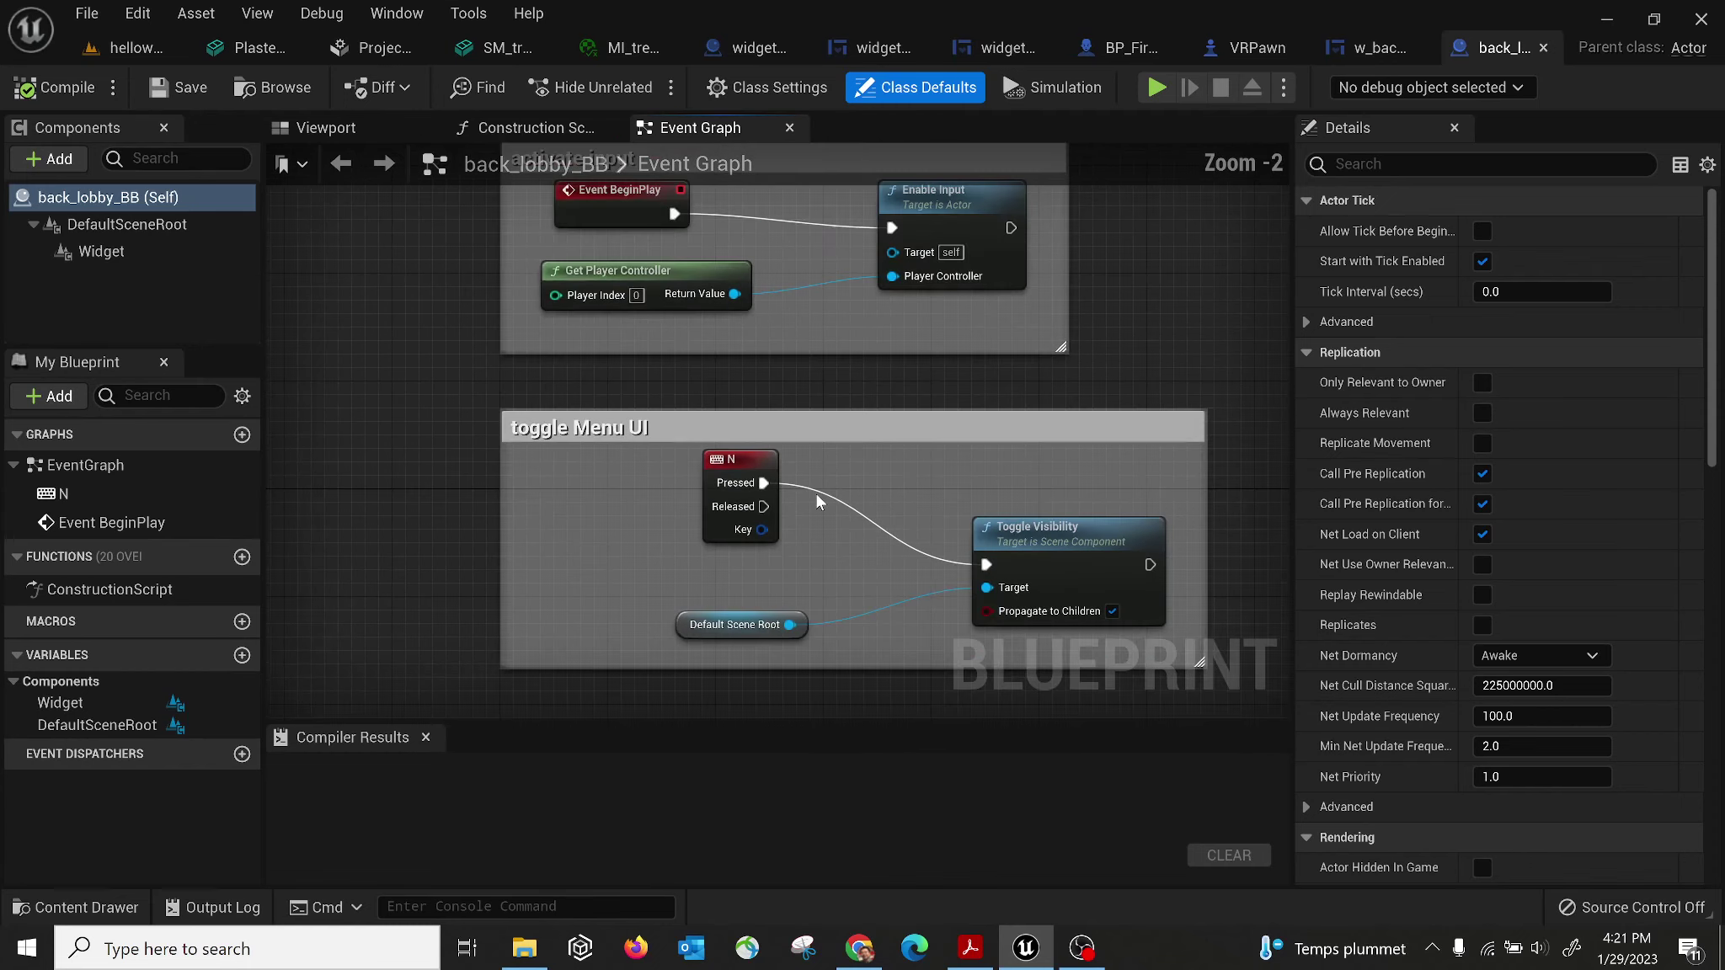
{"action": "right_click_drag", "start_coordinate": [464, 410], "coordinate": [425, 476]}
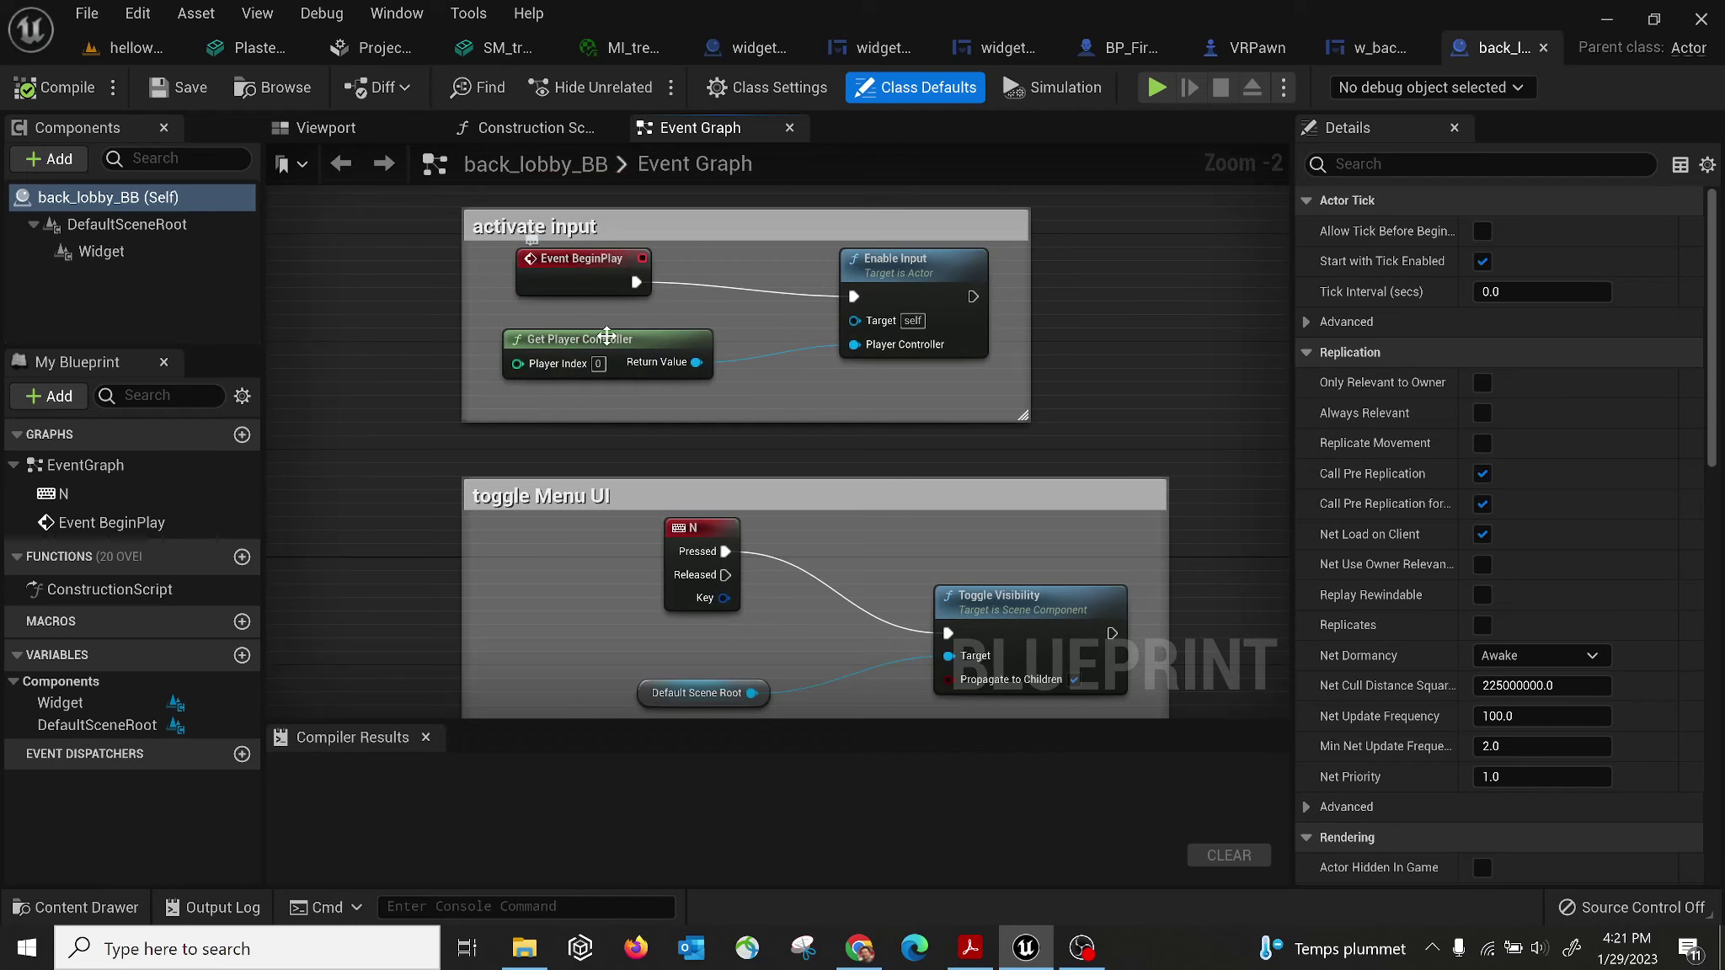
{"action": "scroll", "coordinate": [702, 559], "scroll_direction": "up", "scroll_amount": 2}
{"action": "scroll", "coordinate": [701, 560], "scroll_direction": "down", "scroll_amount": 3}
{"action": "right_click_drag", "start_coordinate": [476, 490], "coordinate": [455, 357]}
{"action": "left_click_drag", "start_coordinate": [391, 330], "coordinate": [1161, 594]}
{"action": "scroll", "coordinate": [791, 460], "scroll_direction": "up", "scroll_amount": 3}
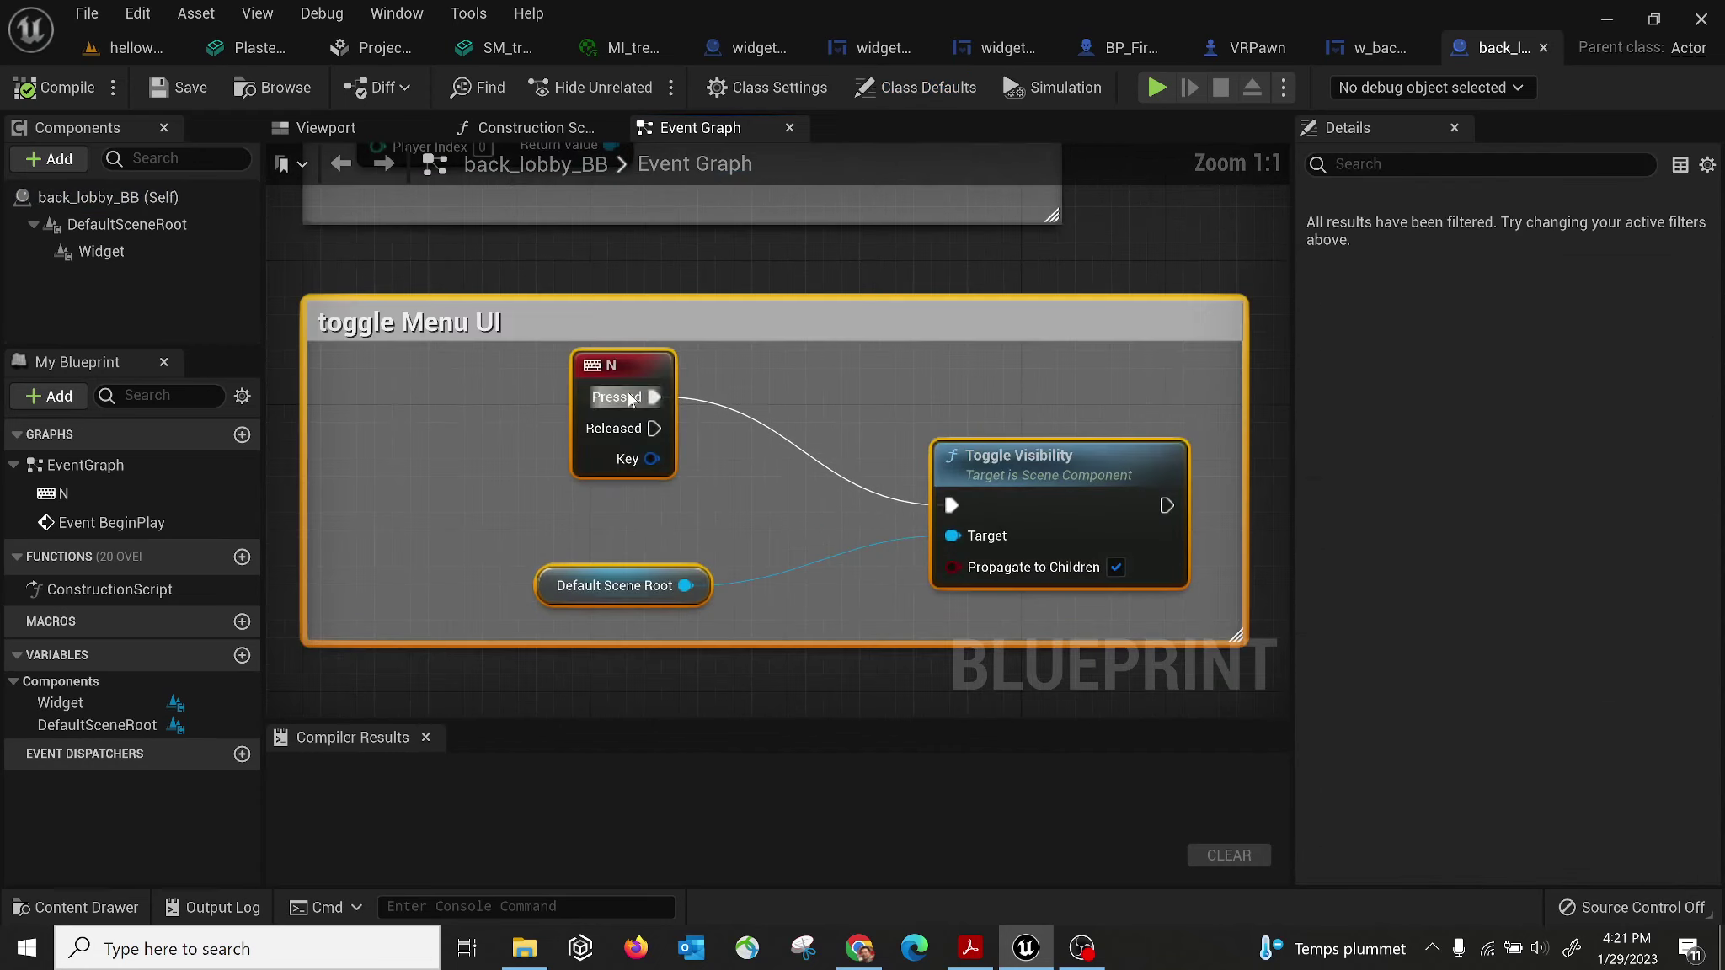
{"action": "left_click", "coordinate": [734, 259]}
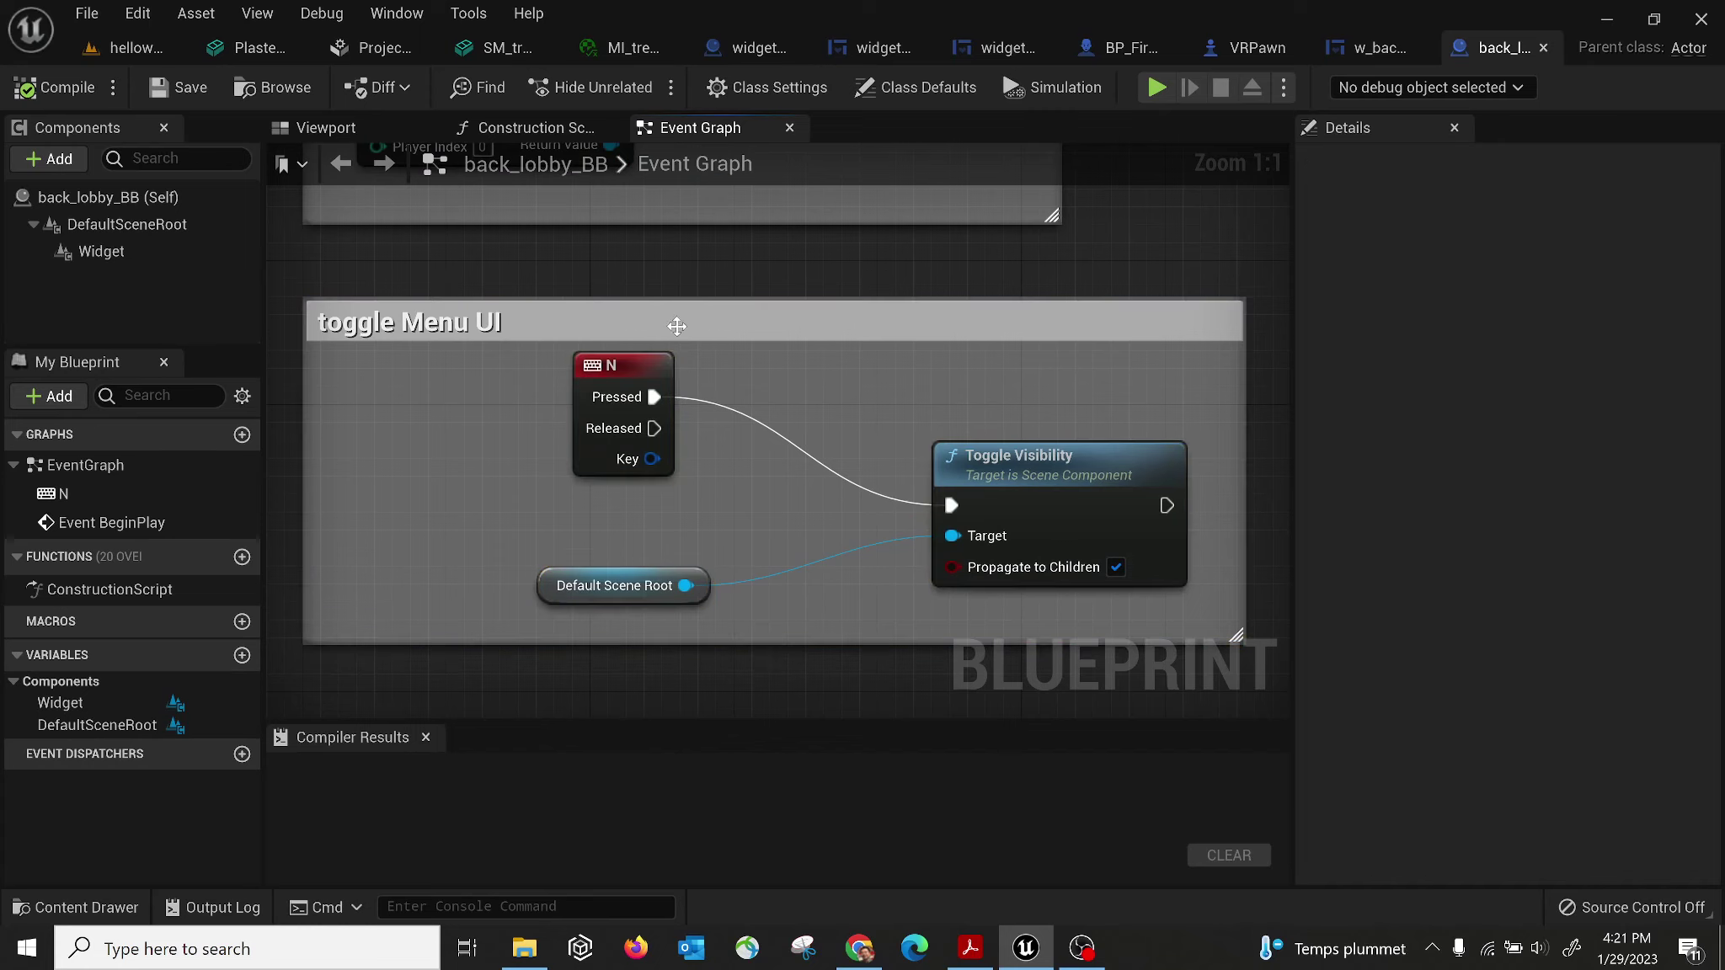
{"action": "right_click_drag", "start_coordinate": [734, 260], "coordinate": [758, 349]}
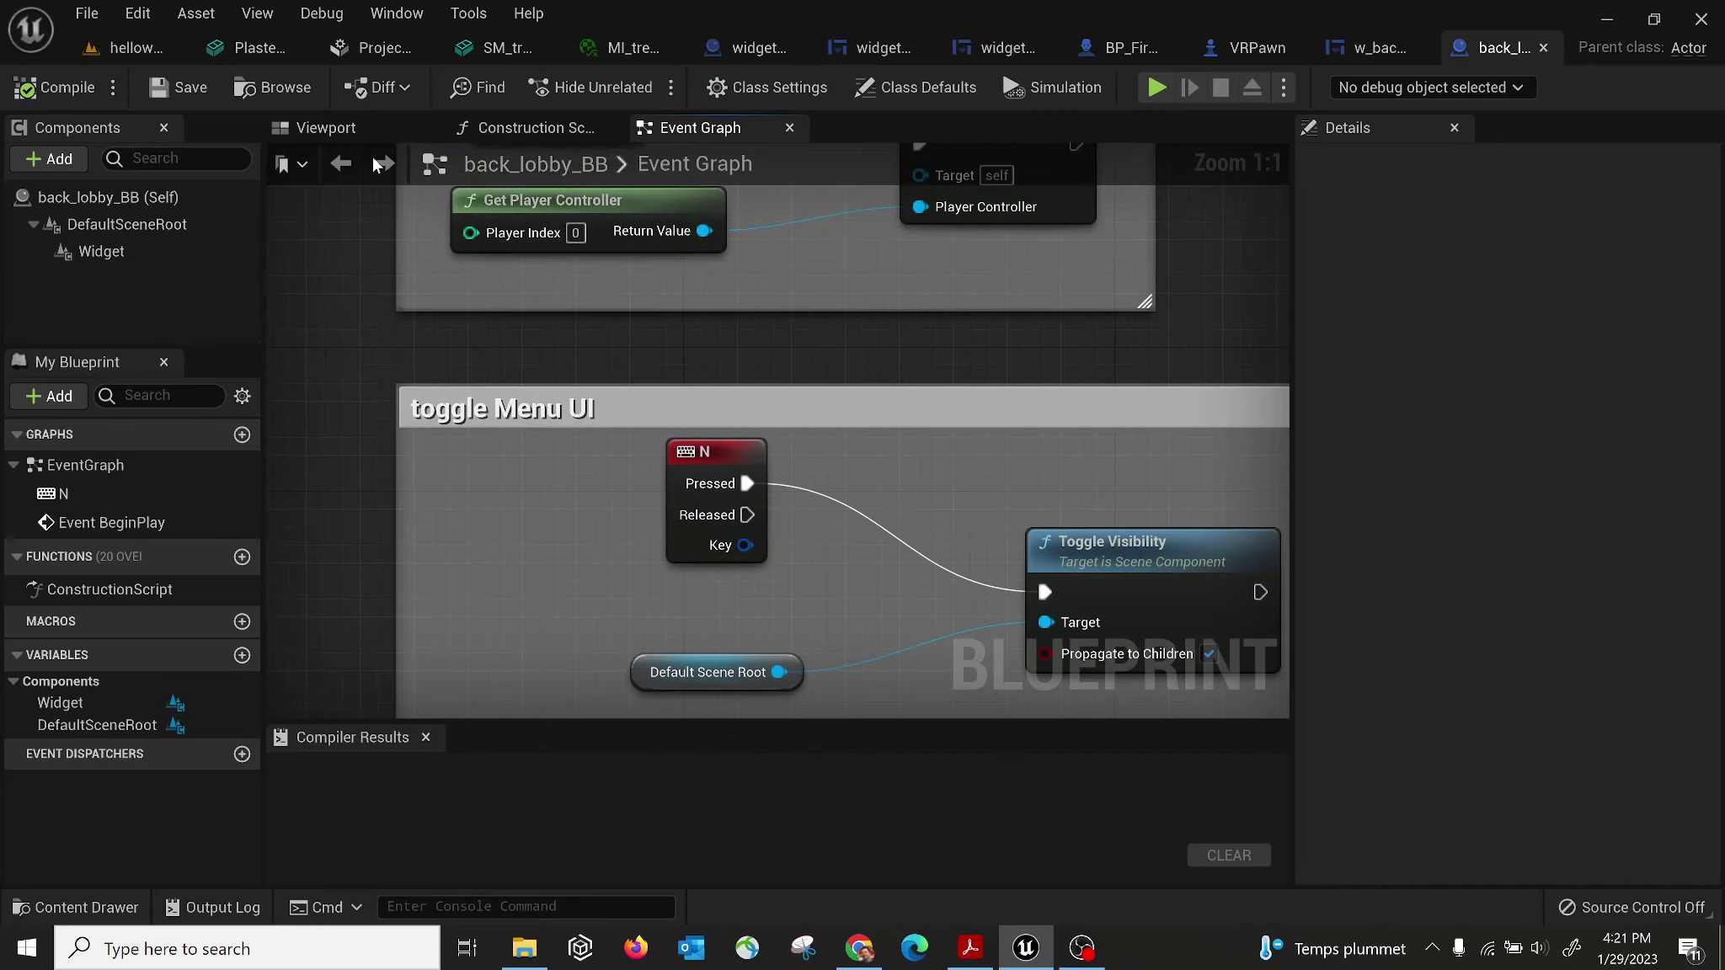
Set the widget class of back_lobby_BB's Widget component to w_backtolobby, then compile and save the blueprint.
{"action": "left_click", "coordinate": [324, 127]}
{"action": "left_click", "coordinate": [612, 242]}
{"action": "right_click_drag", "start_coordinate": [612, 242], "coordinate": [678, 232]}
{"action": "left_click", "coordinate": [1537, 721]}
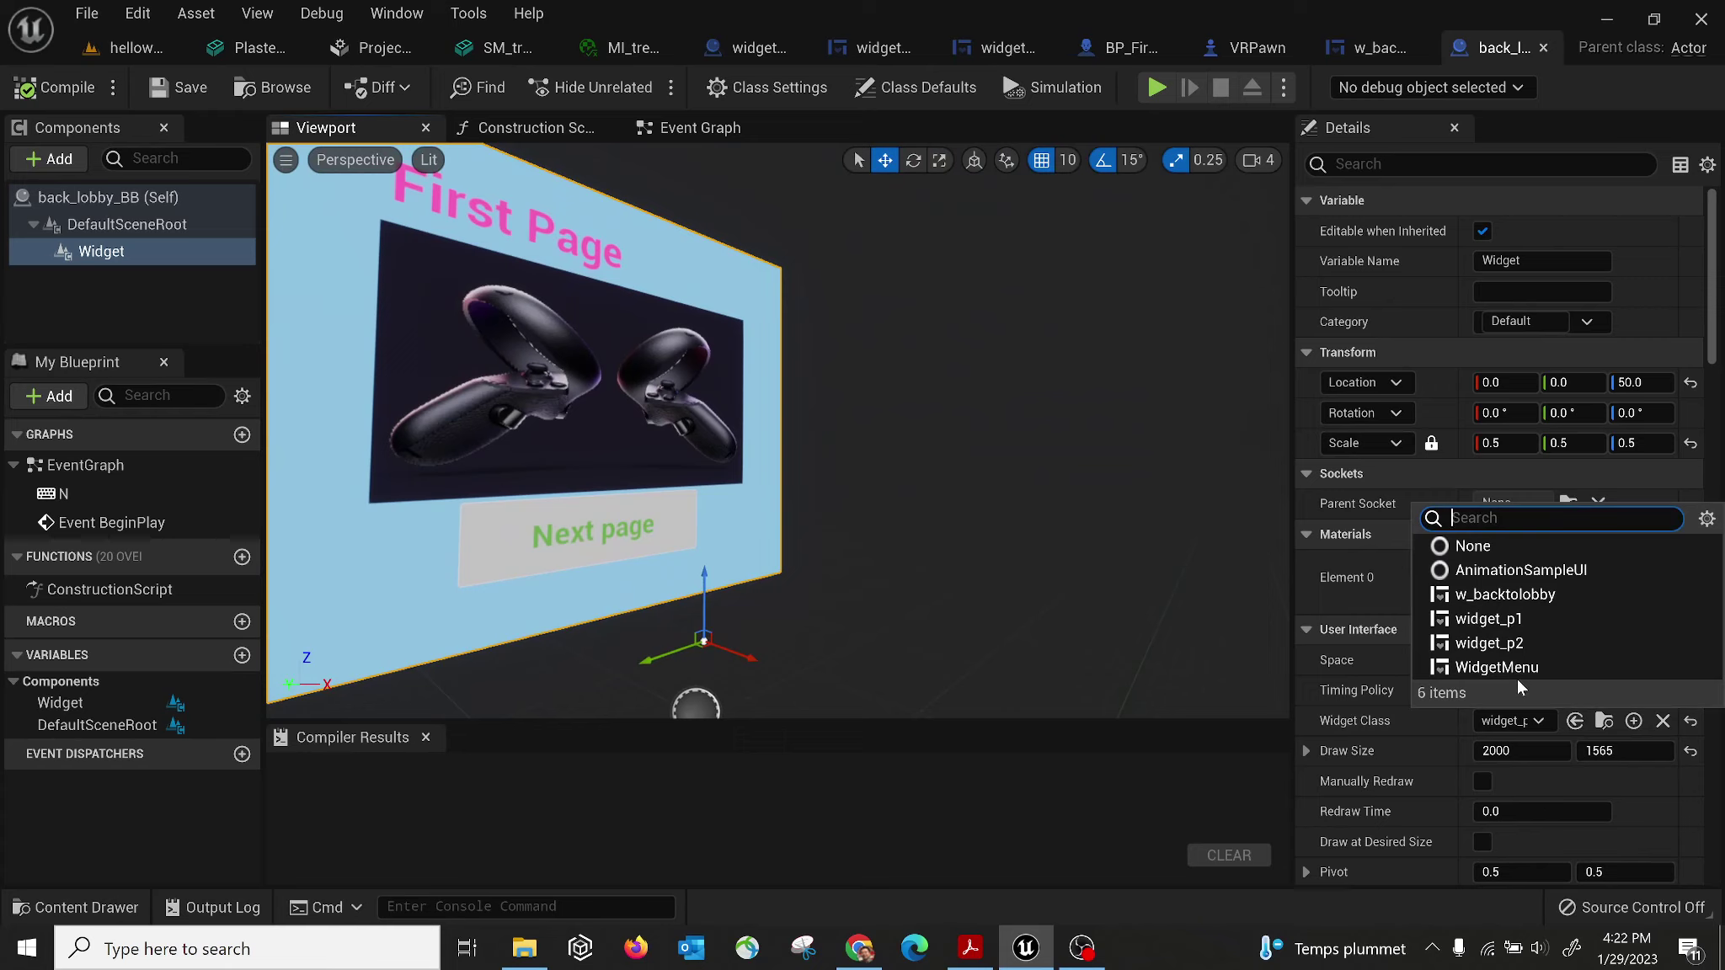
{"action": "left_click", "coordinate": [1499, 594]}
{"action": "right_click_drag", "start_coordinate": [943, 512], "coordinate": [952, 516]}
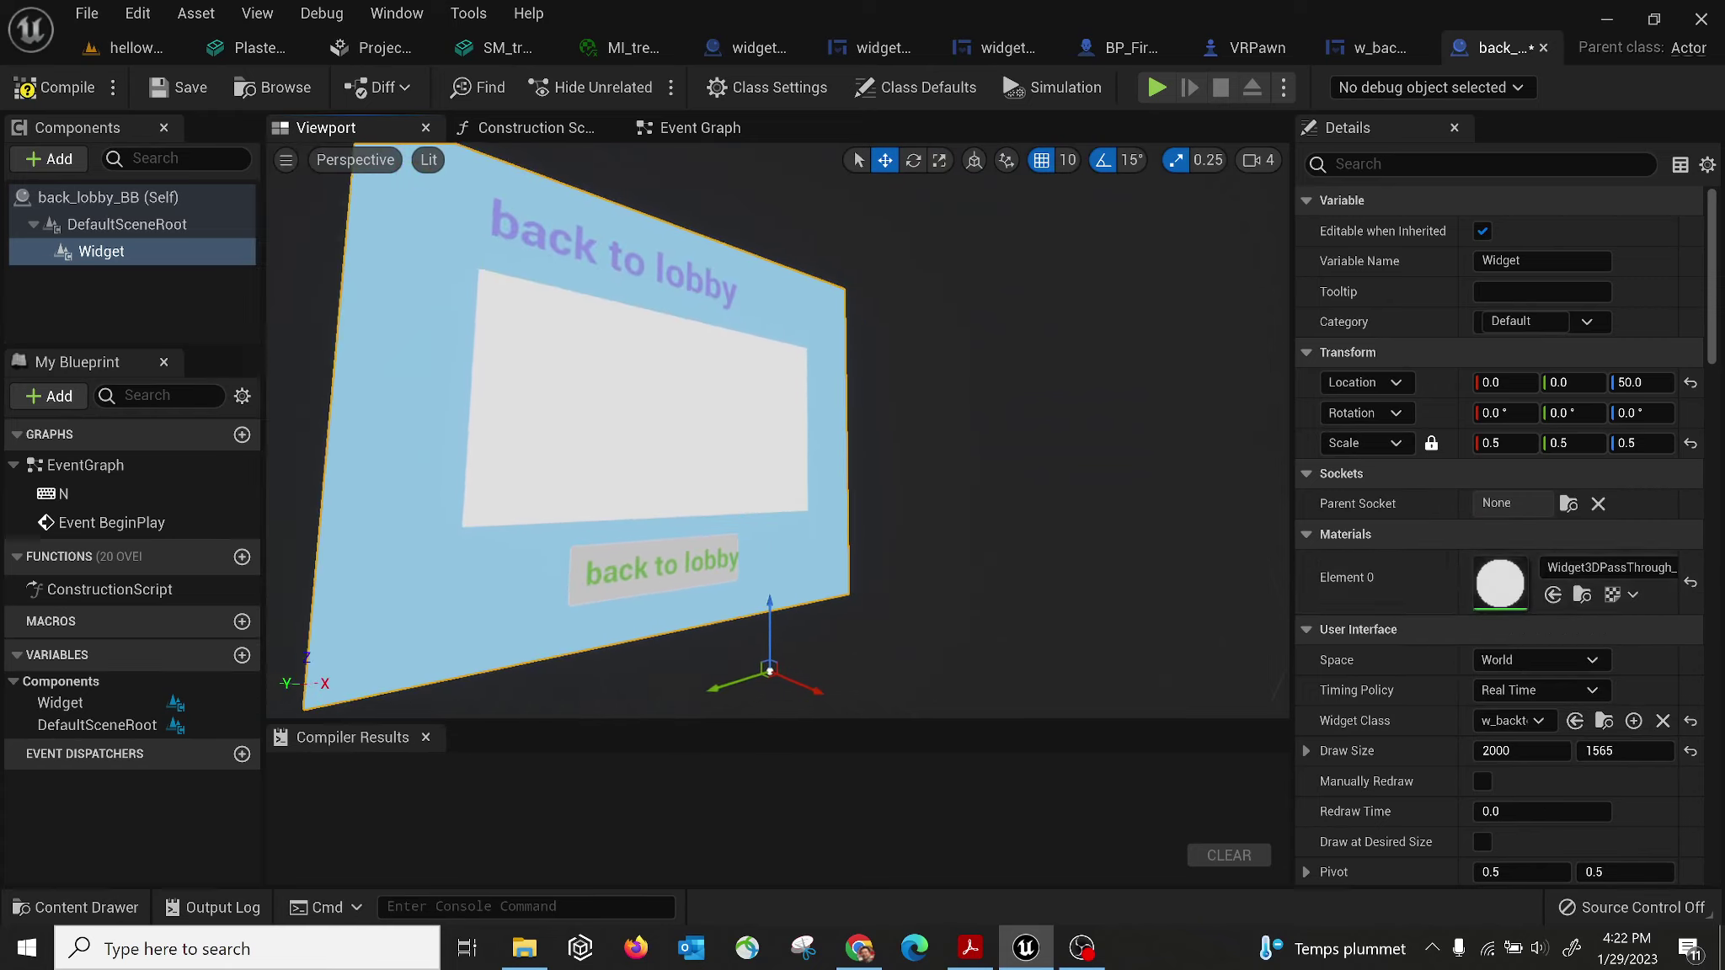
{"action": "left_click", "coordinate": [52, 86]}
{"action": "left_click", "coordinate": [179, 87]}
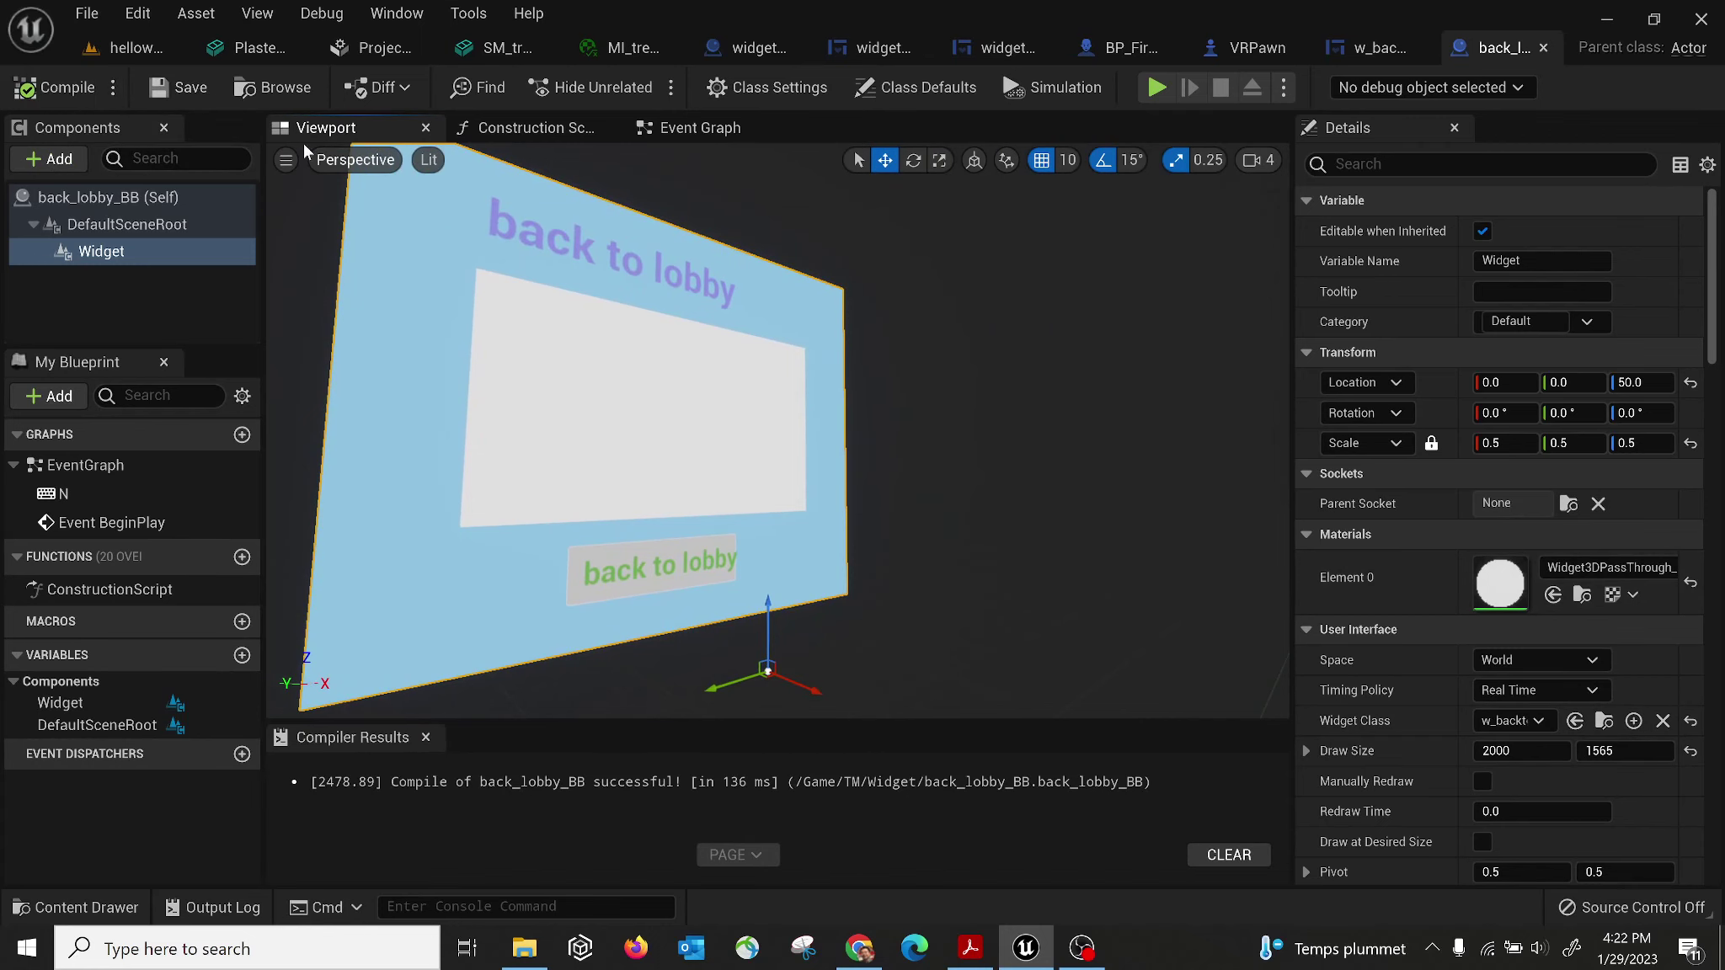
Place back_lobby_BB in the helloworld level near the bare tree and rotate it about its vertical axis.
{"action": "left_click", "coordinate": [153, 50]}
{"action": "right_click_drag", "start_coordinate": [608, 328], "coordinate": [783, 357]}
{"action": "left_click_drag", "start_coordinate": [618, 552], "coordinate": [885, 304]}
{"action": "right_click_drag", "start_coordinate": [1001, 295], "coordinate": [1041, 309]}
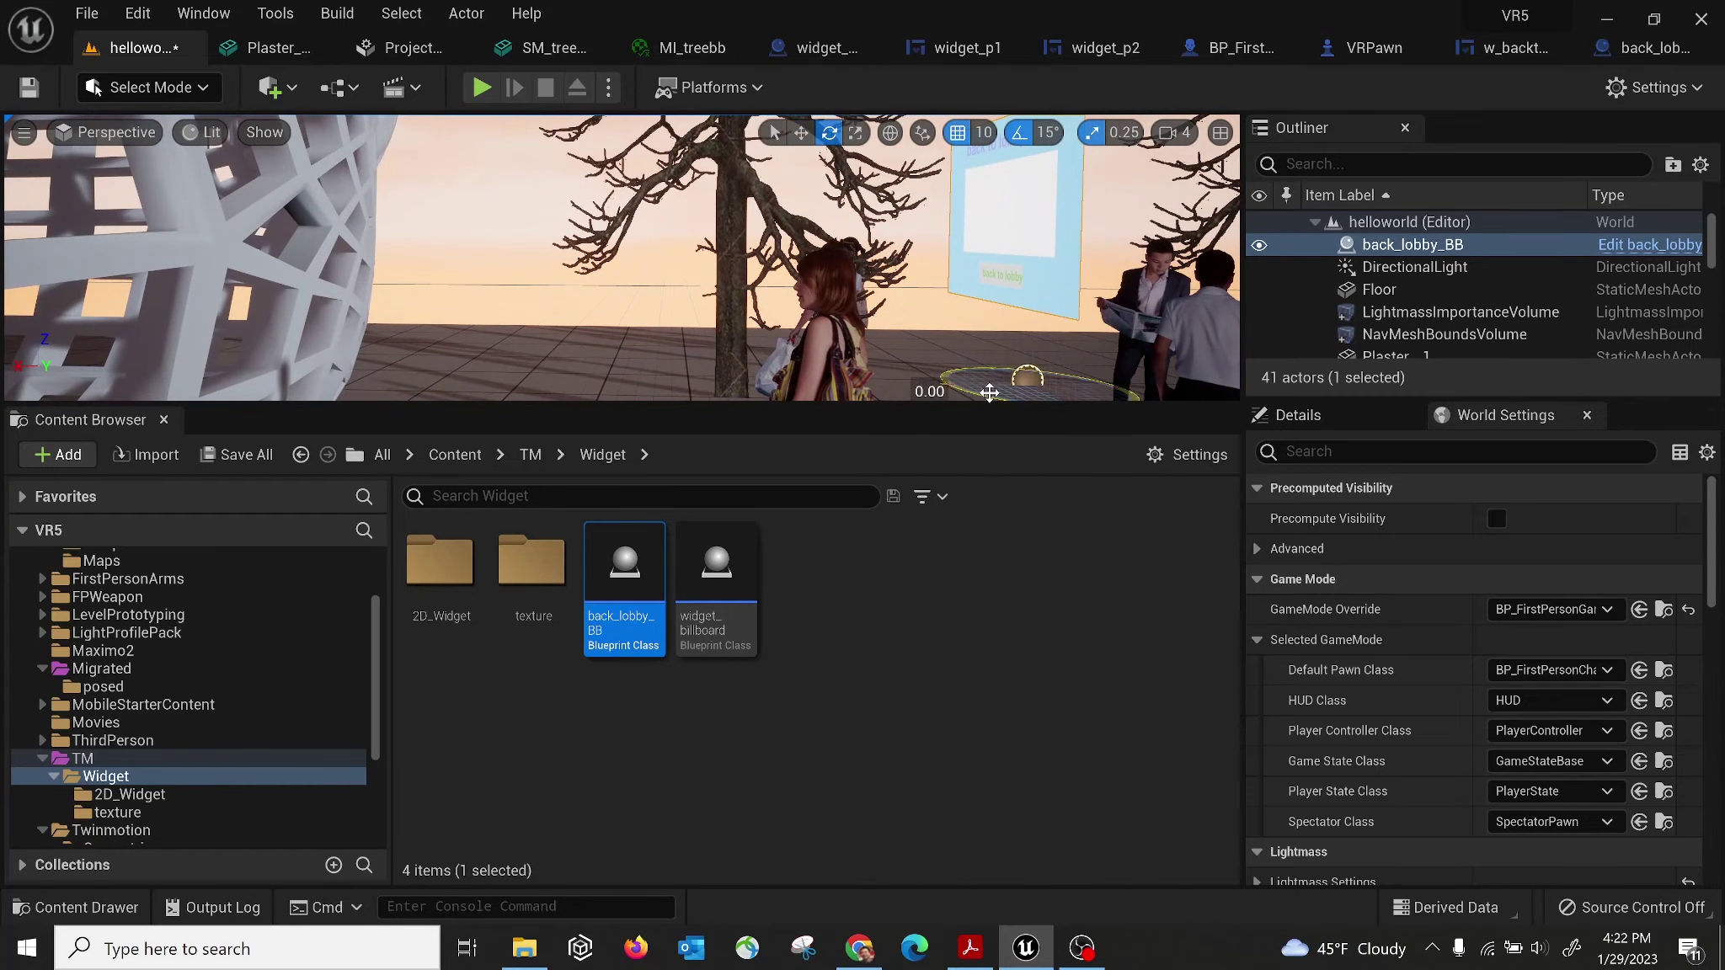
{"action": "left_click_drag", "start_coordinate": [989, 393], "coordinate": [960, 394]}
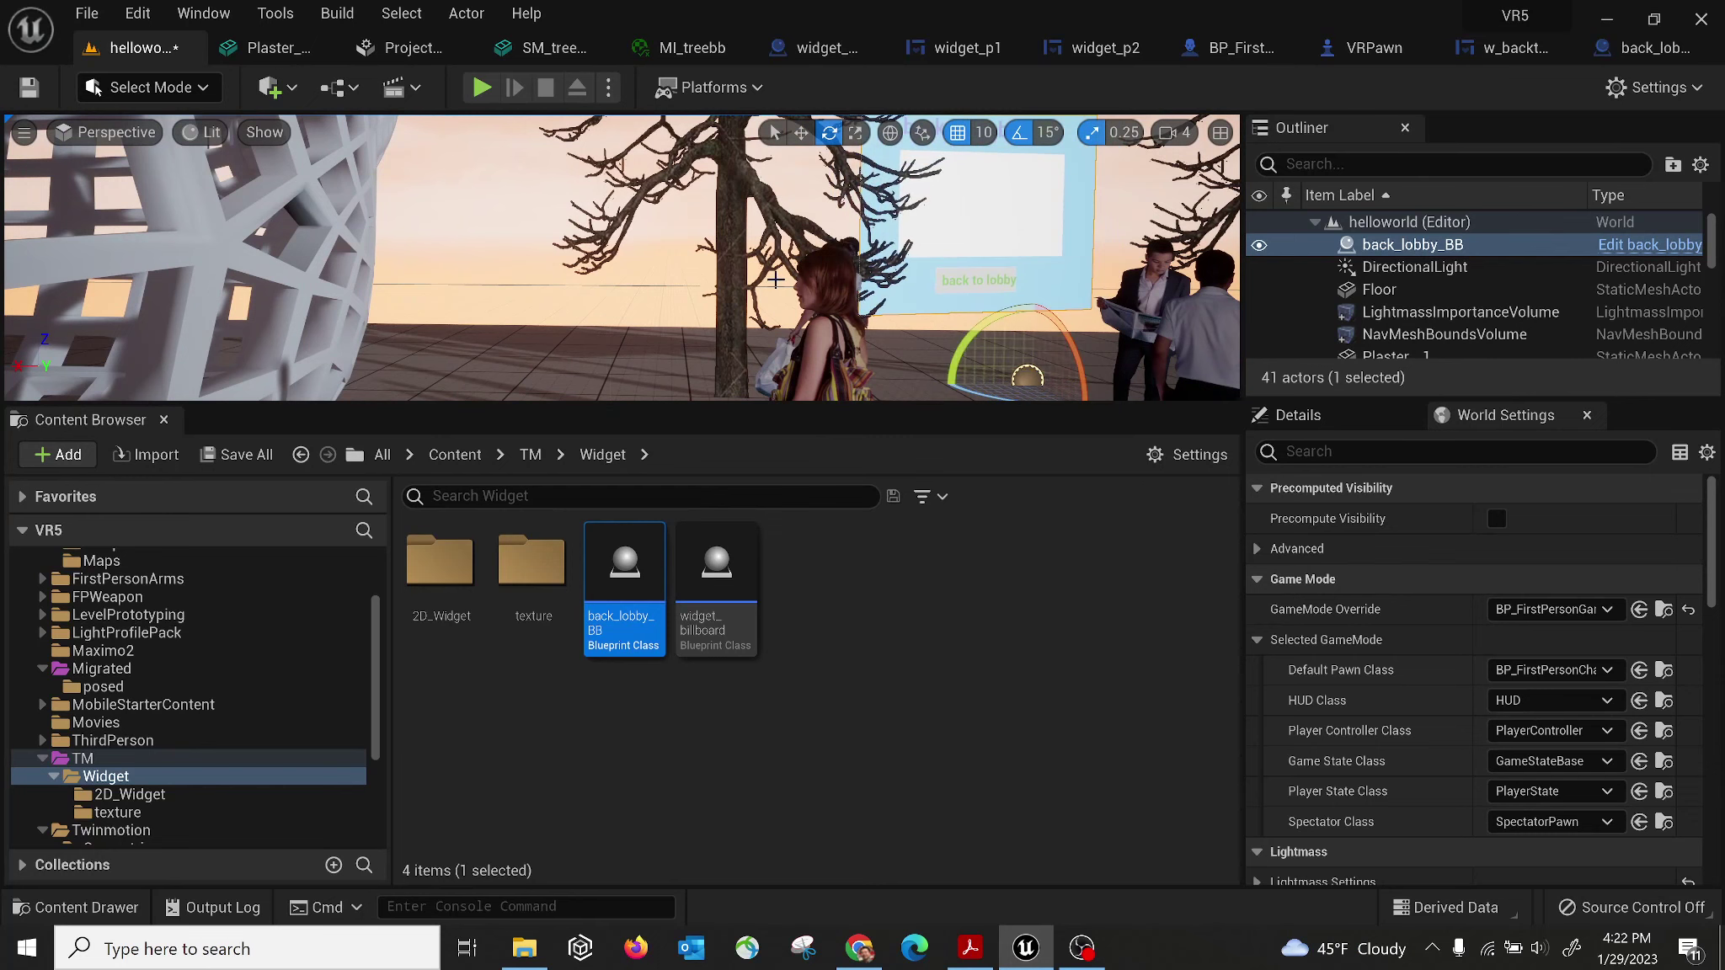
{"action": "right_click_drag", "start_coordinate": [775, 278], "coordinate": [528, 163]}
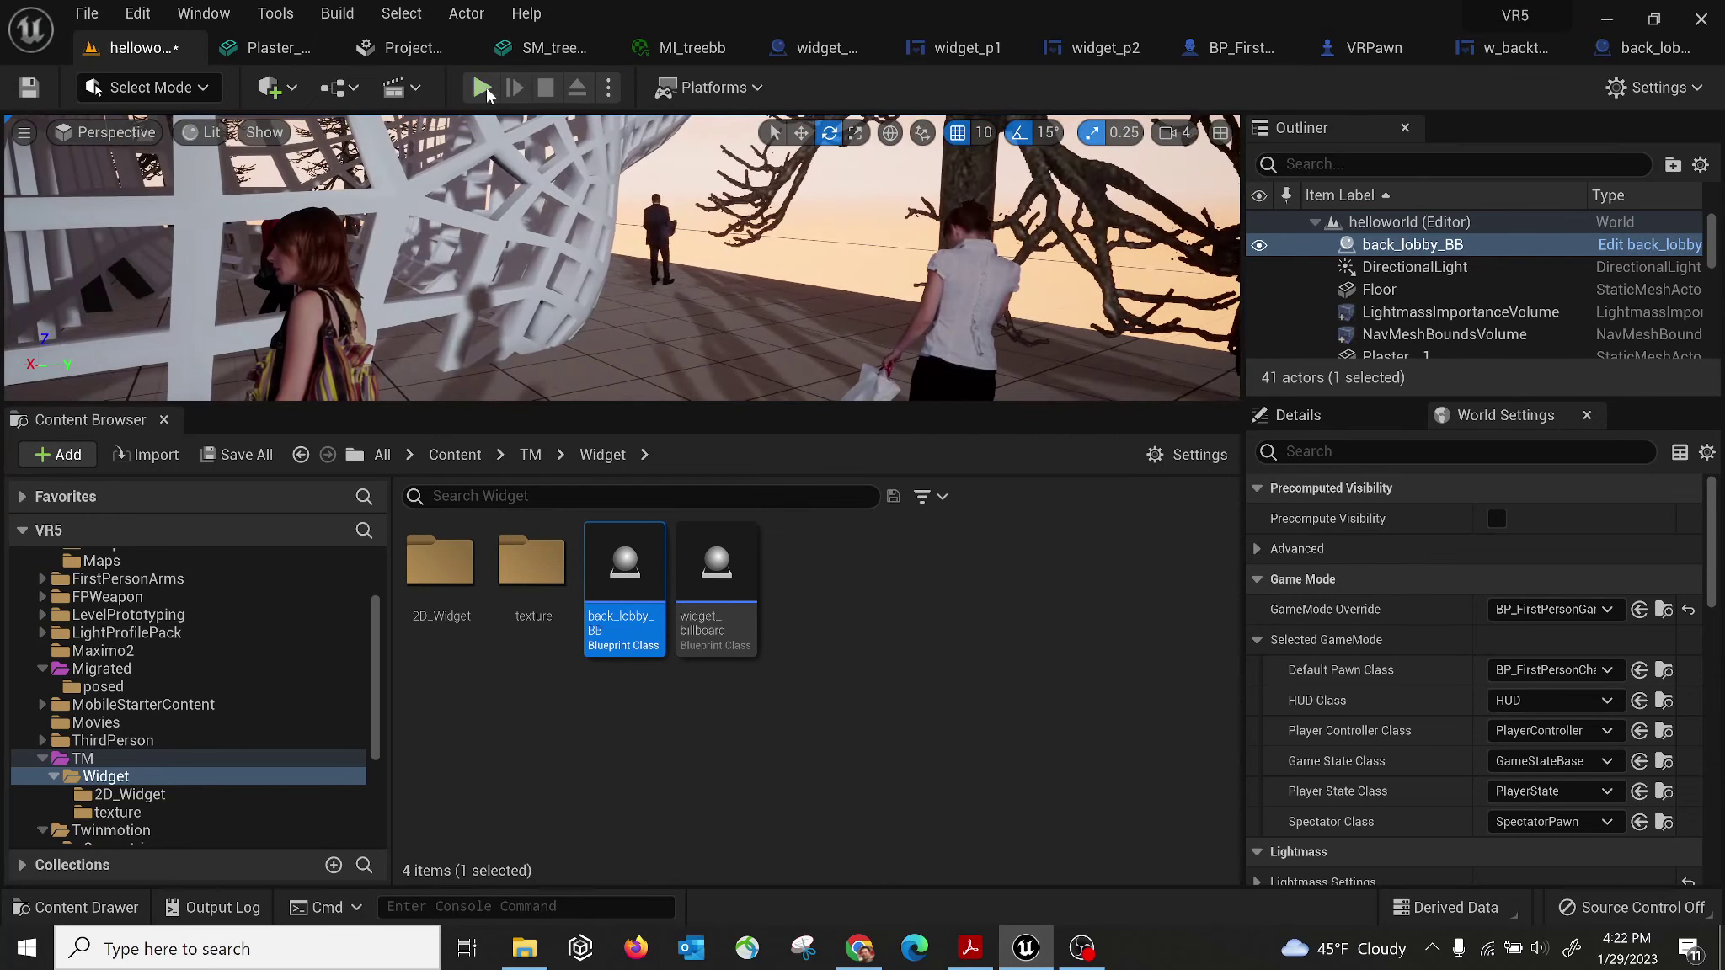
Play the helloworld level, test the billboard's "back to lobby" button, stop playing and save the level.
{"action": "left_click", "coordinate": [483, 88]}
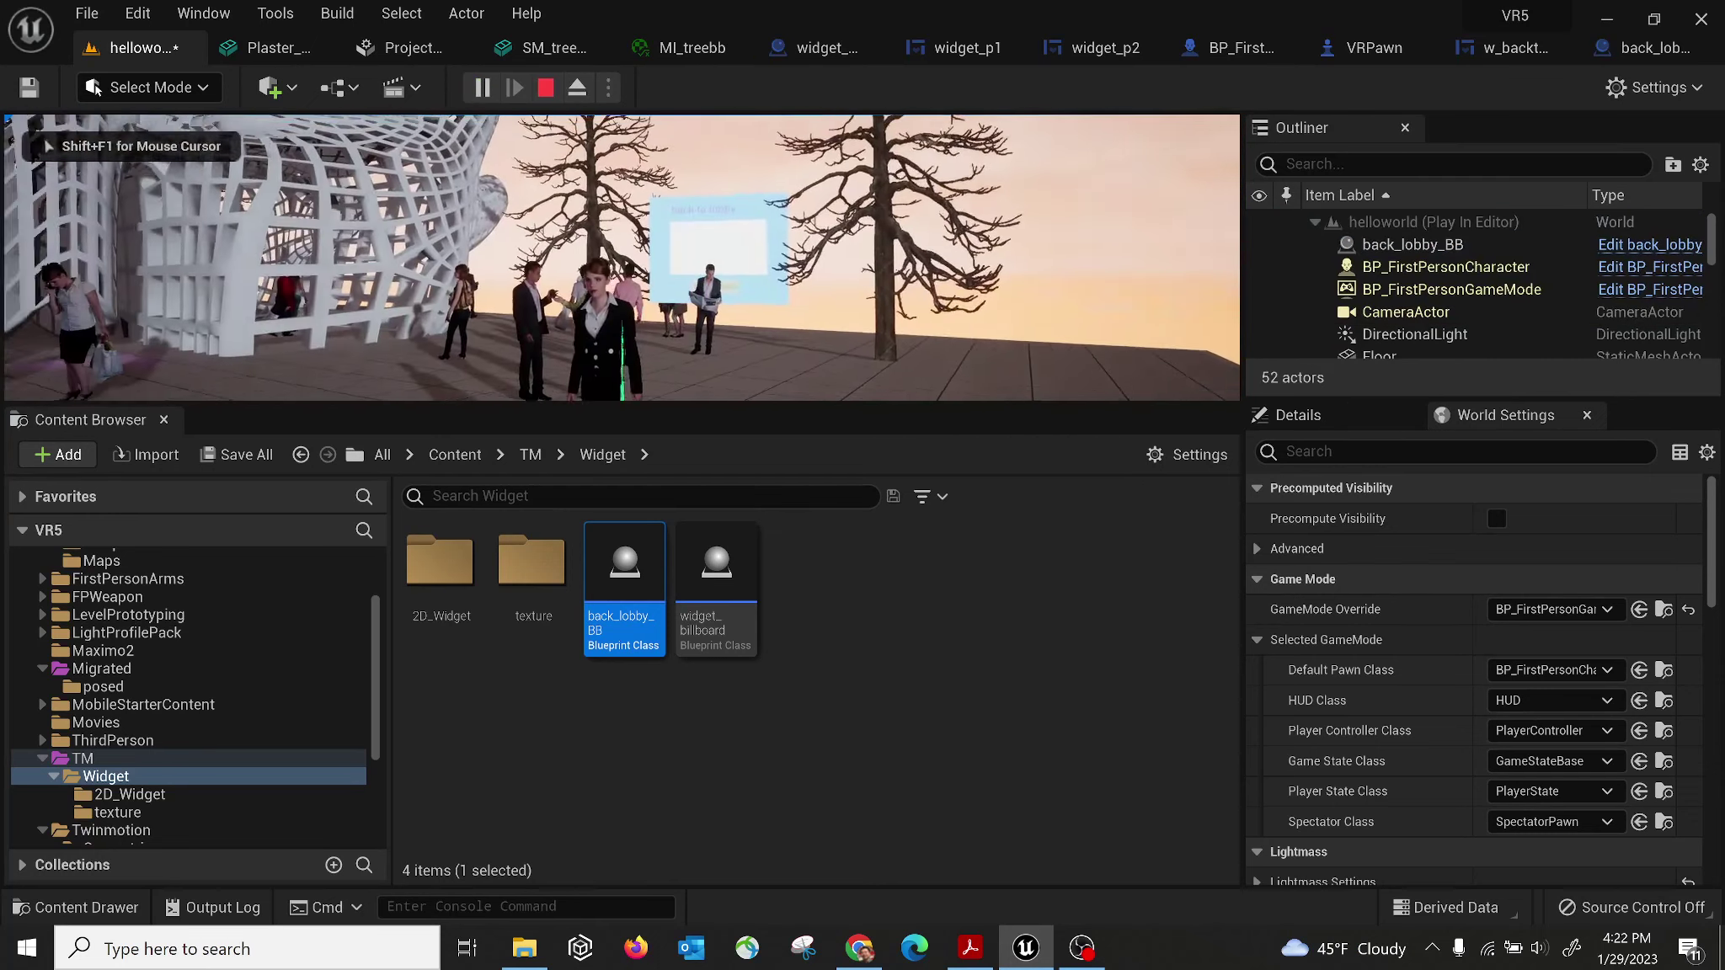
{"action": "key", "text": "d"}
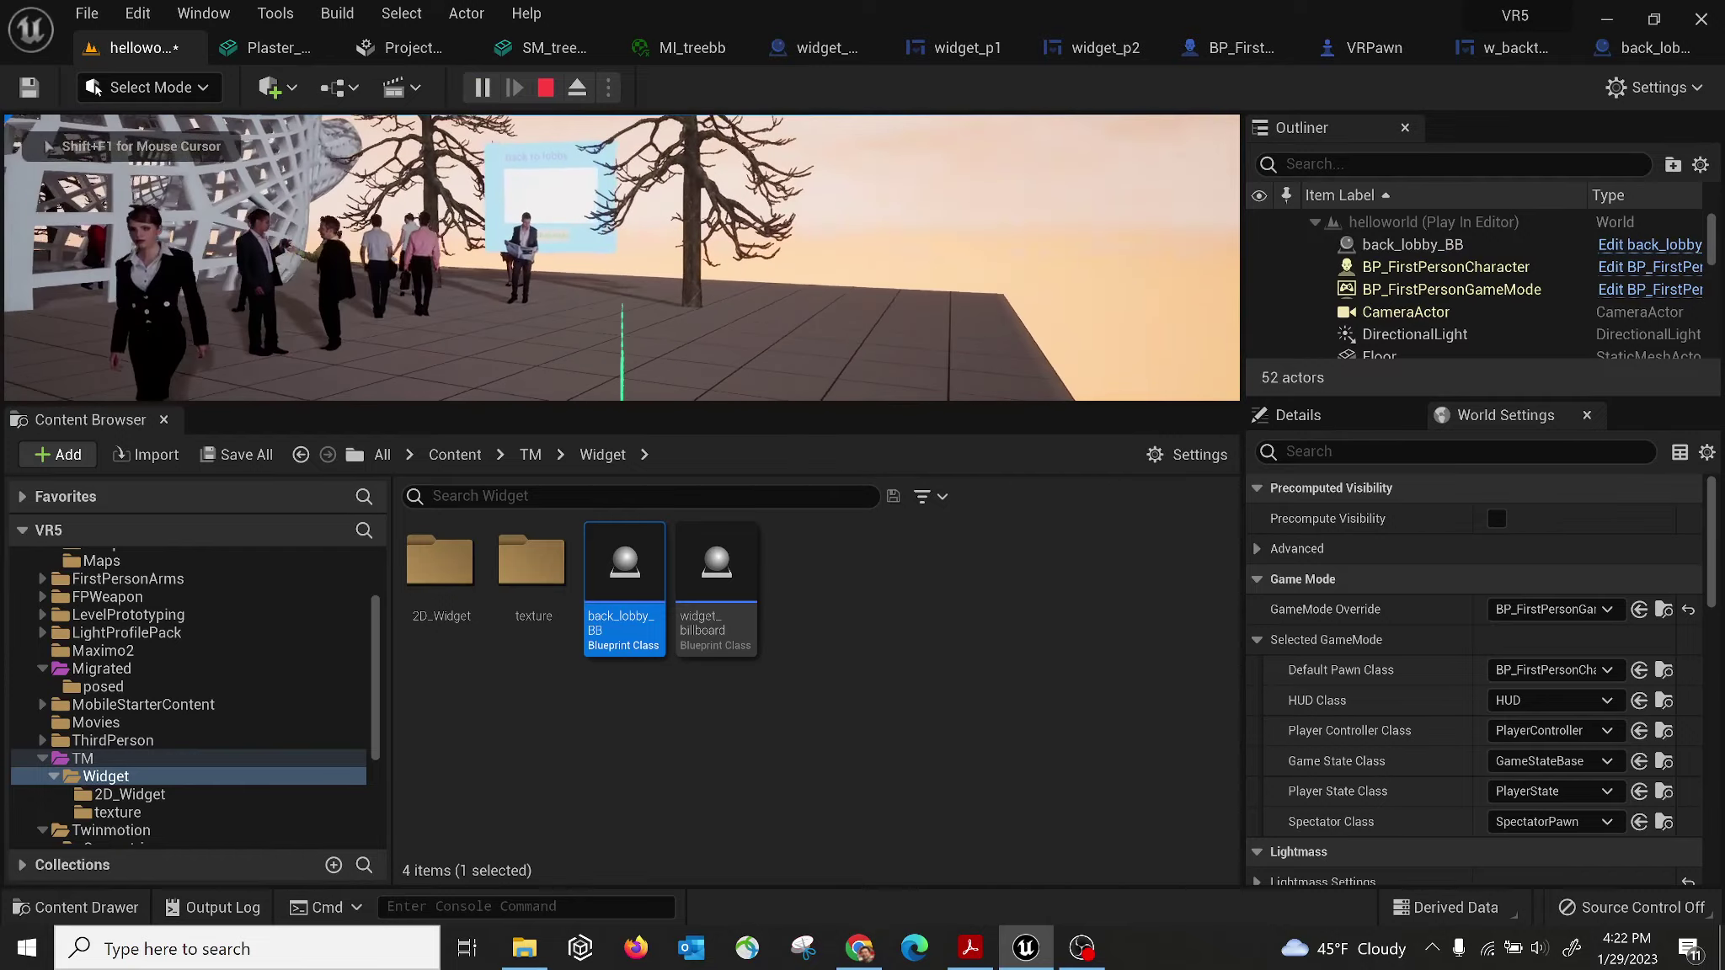
{"action": "key", "text": "w"}
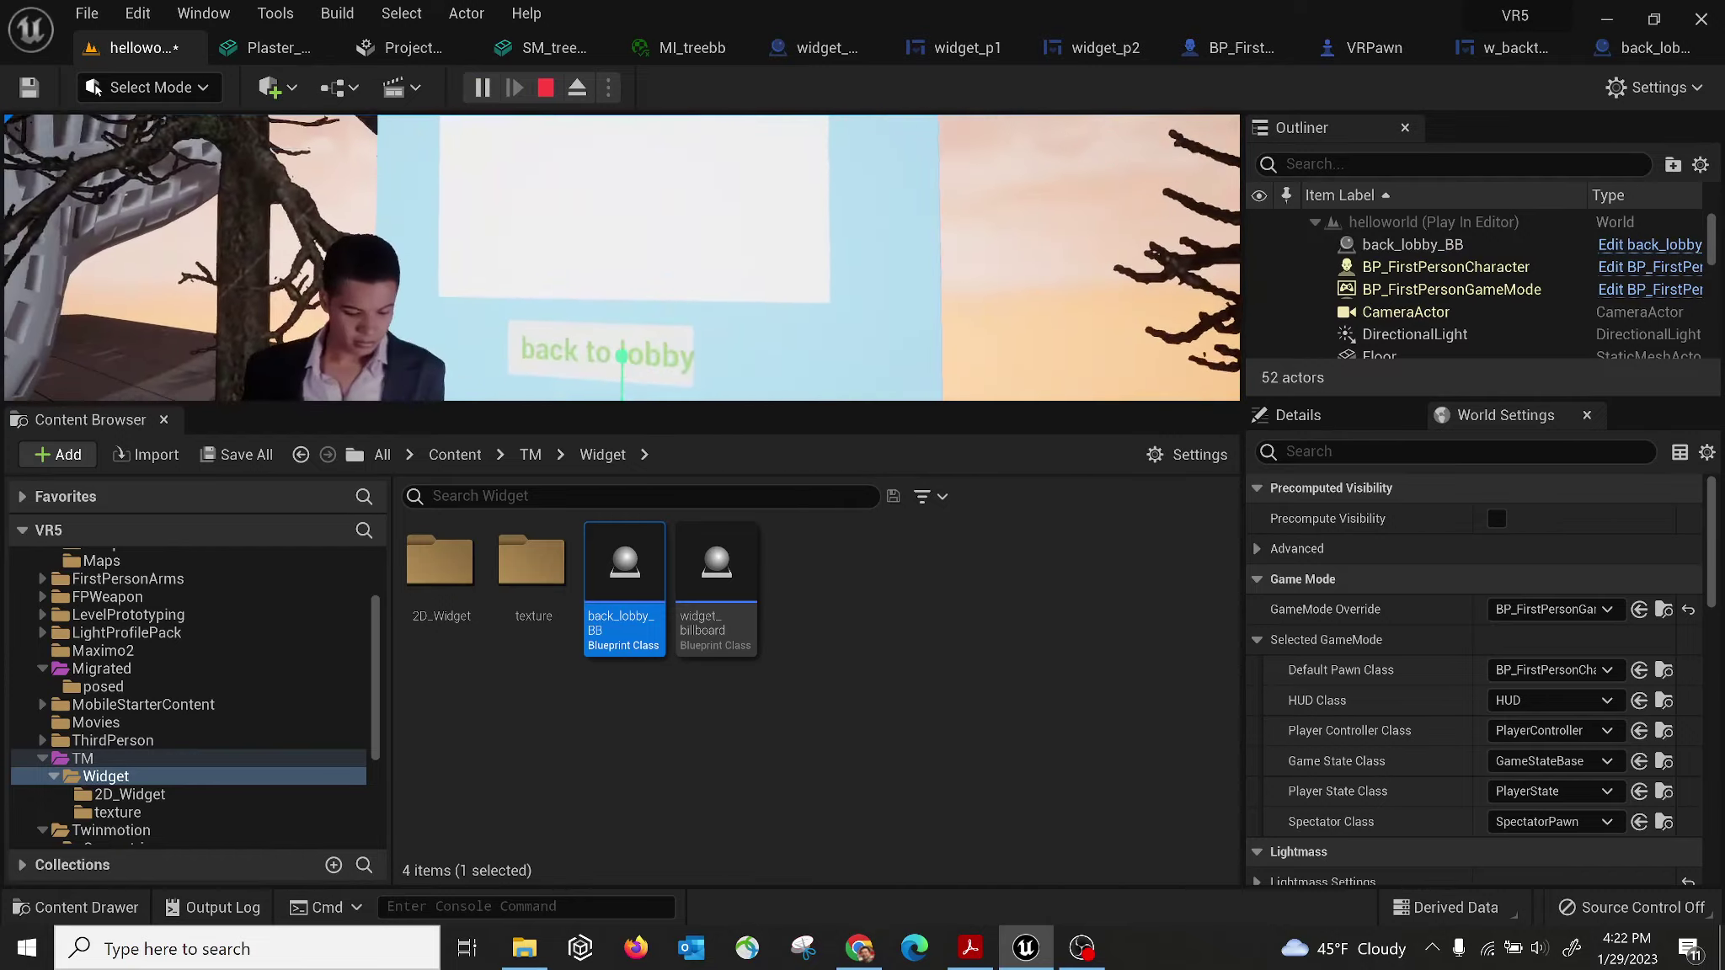
{"action": "key", "text": "a"}
{"action": "left_click", "coordinate": [622, 338]}
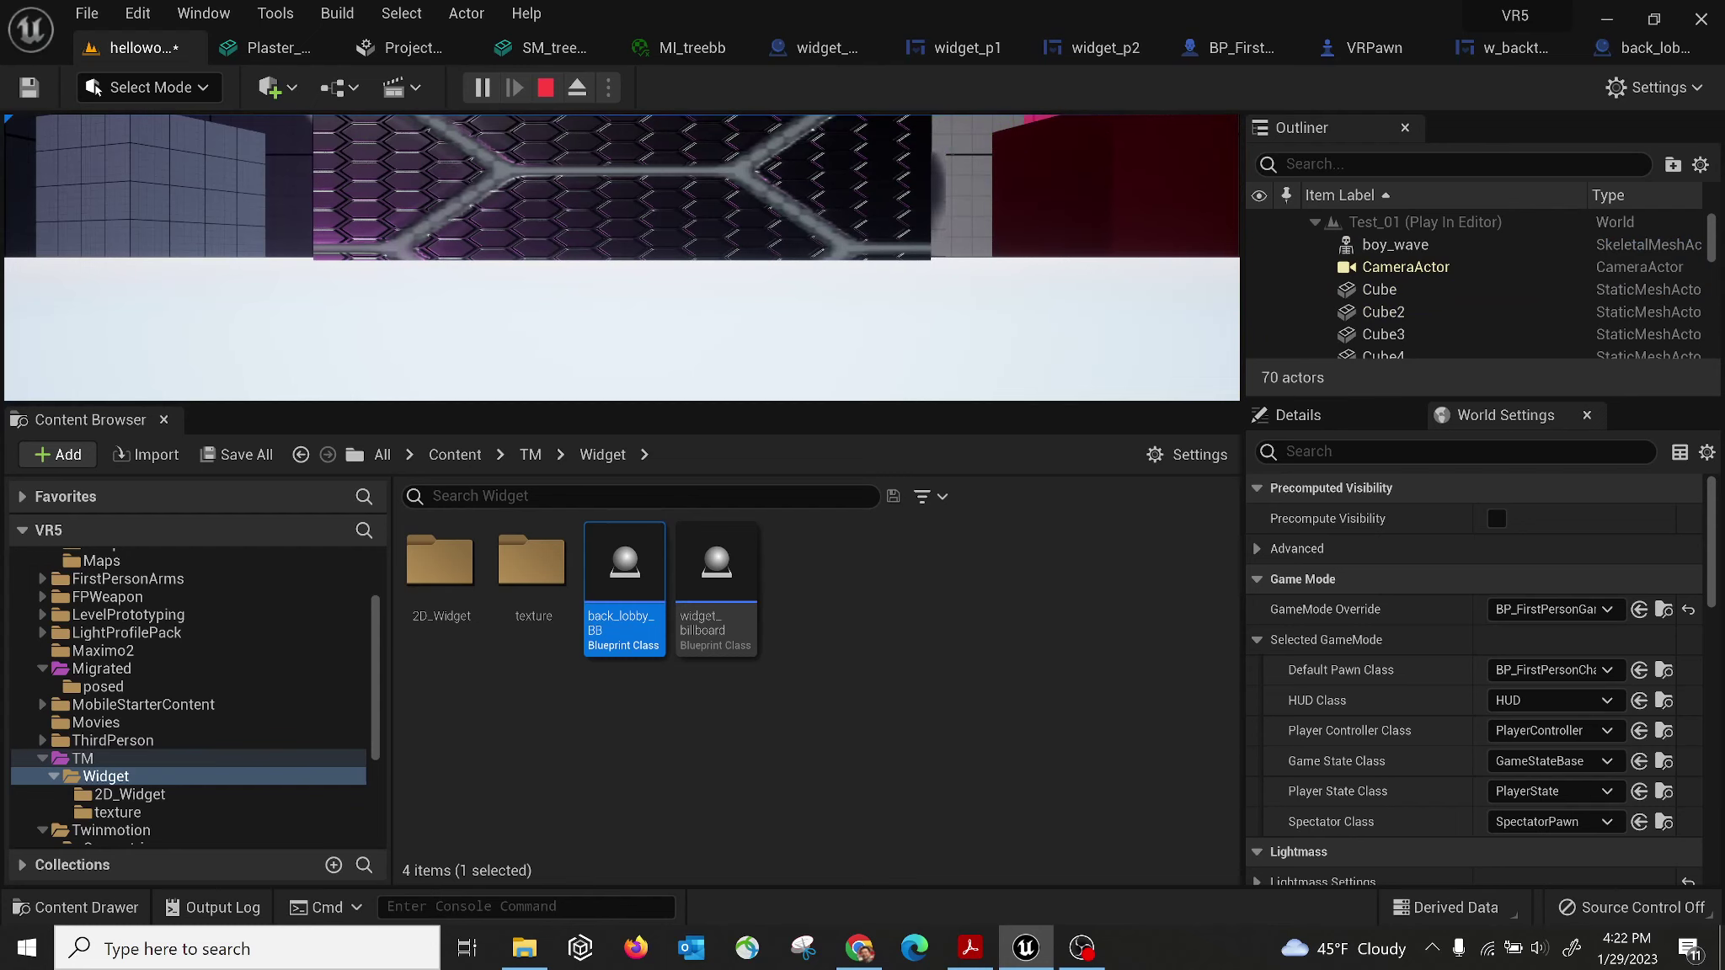
{"action": "key", "text": "Escape"}
{"action": "key", "text": "ctrl+s"}
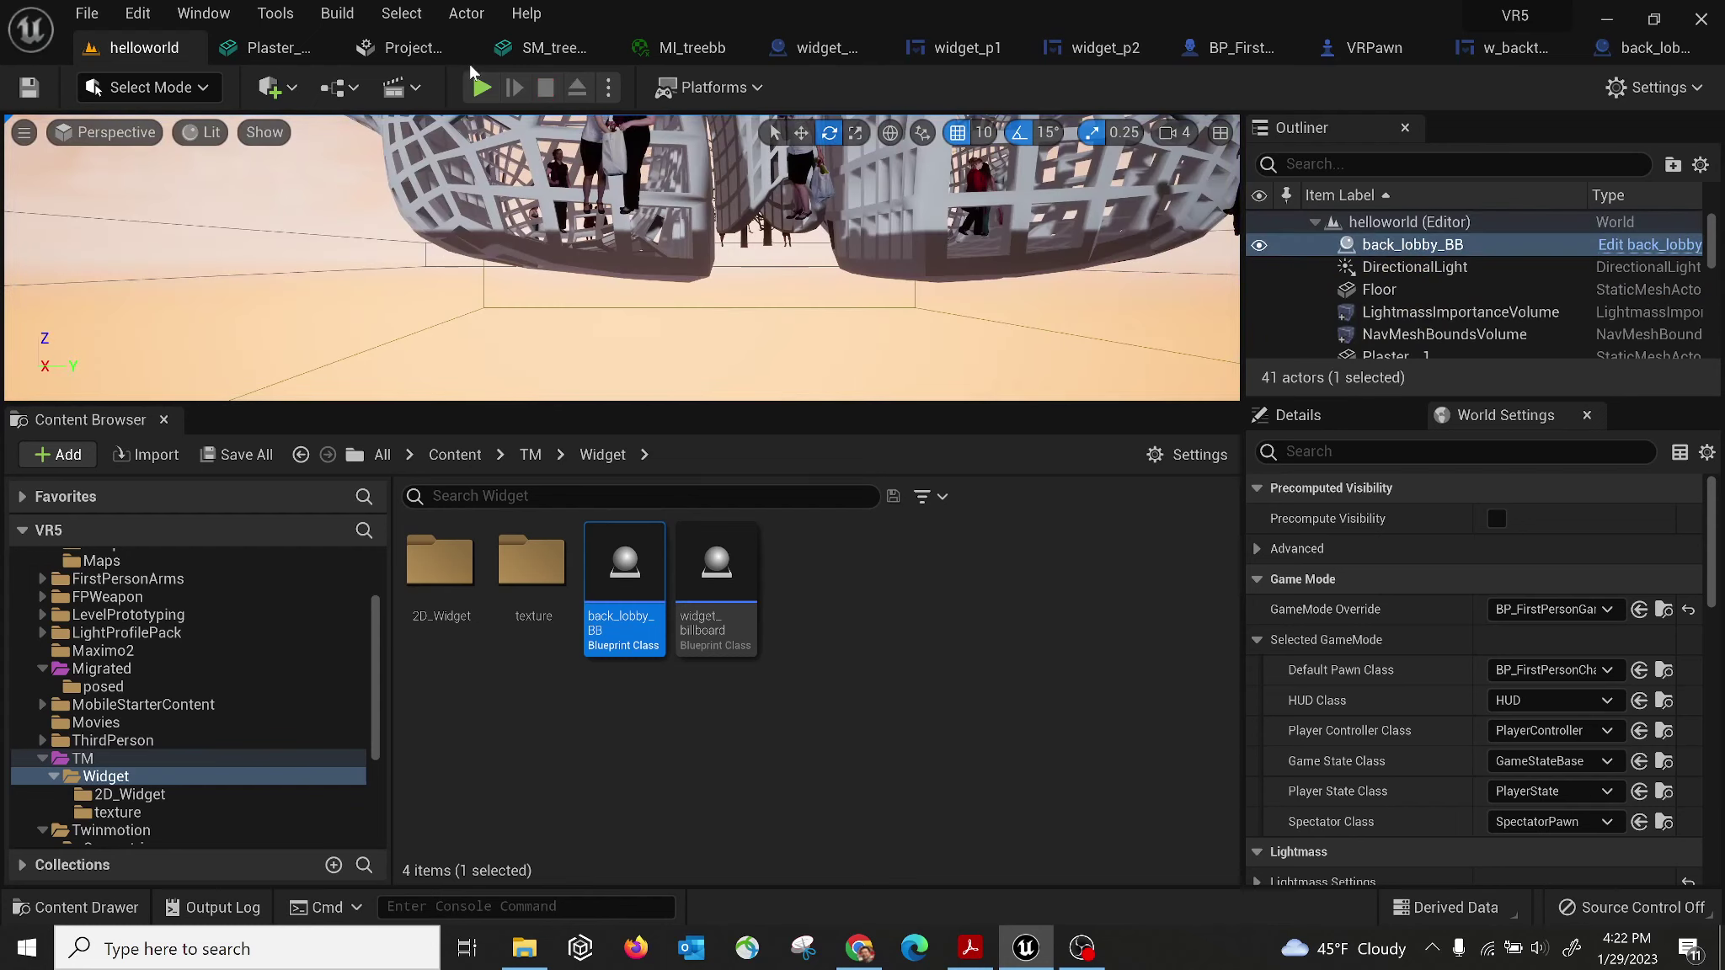
Open the Test_01 level from the Content folder and set its GameMode Override to BP_ThirdPersonGameMode.
{"action": "scroll", "coordinate": [378, 648], "scroll_direction": "up", "scroll_amount": 3}
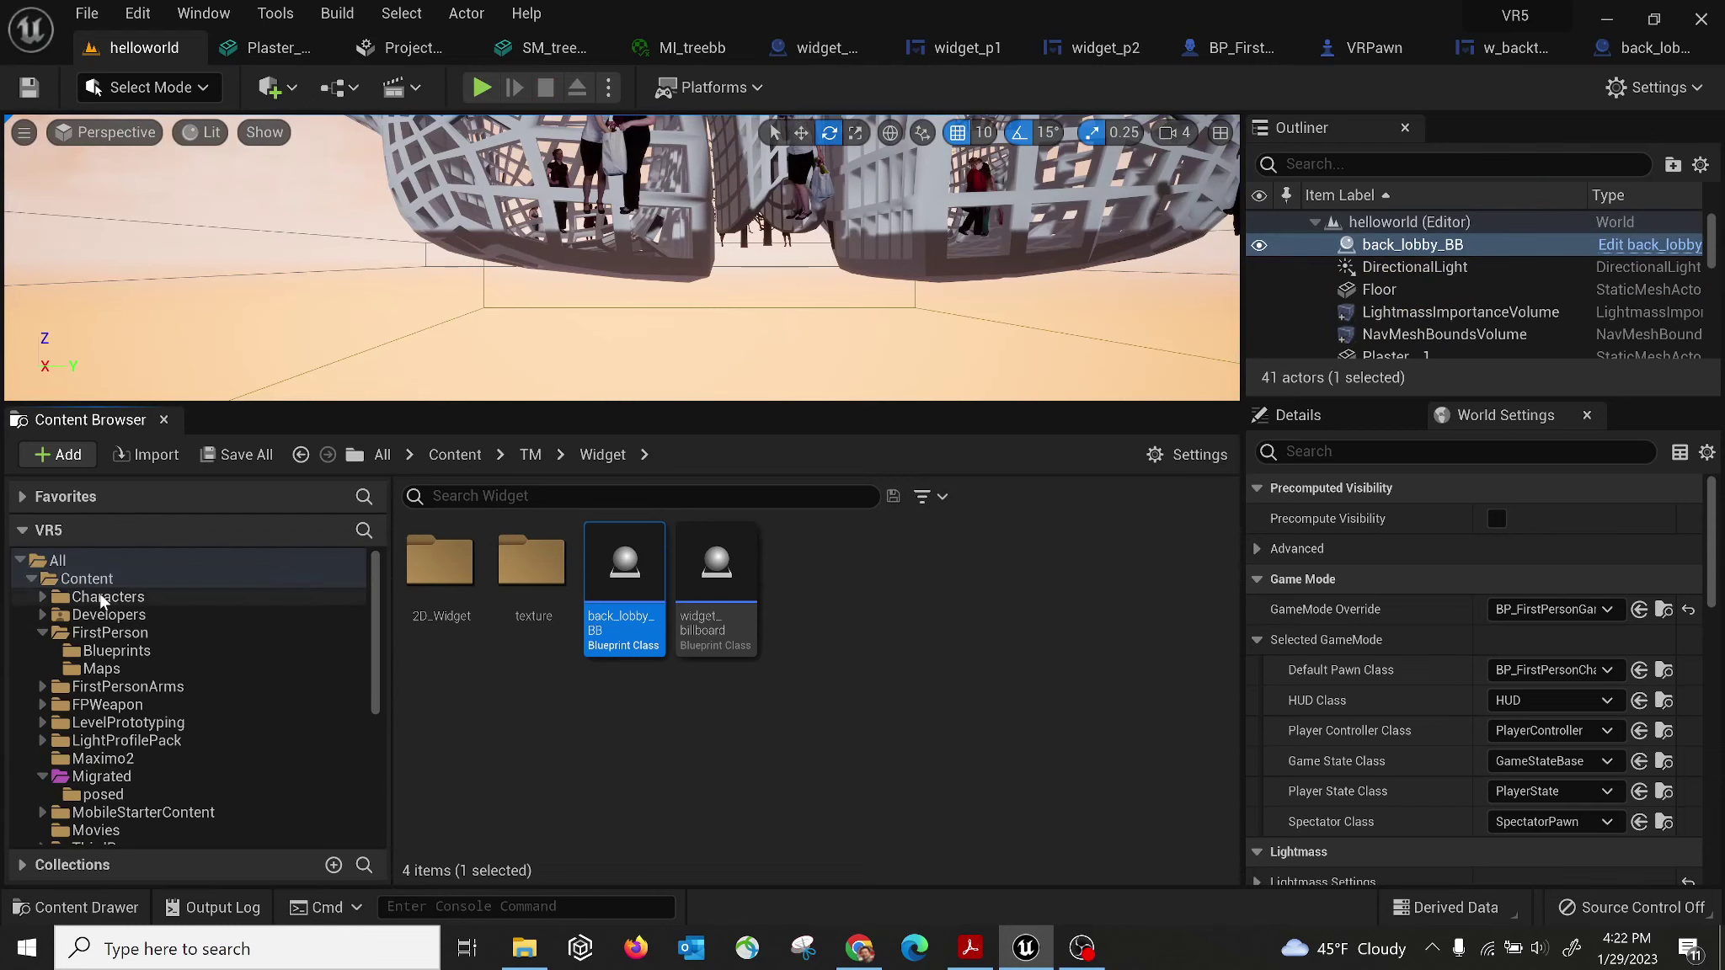
{"action": "left_click", "coordinate": [87, 578]}
{"action": "scroll", "coordinate": [838, 782], "scroll_direction": "down", "scroll_amount": 2}
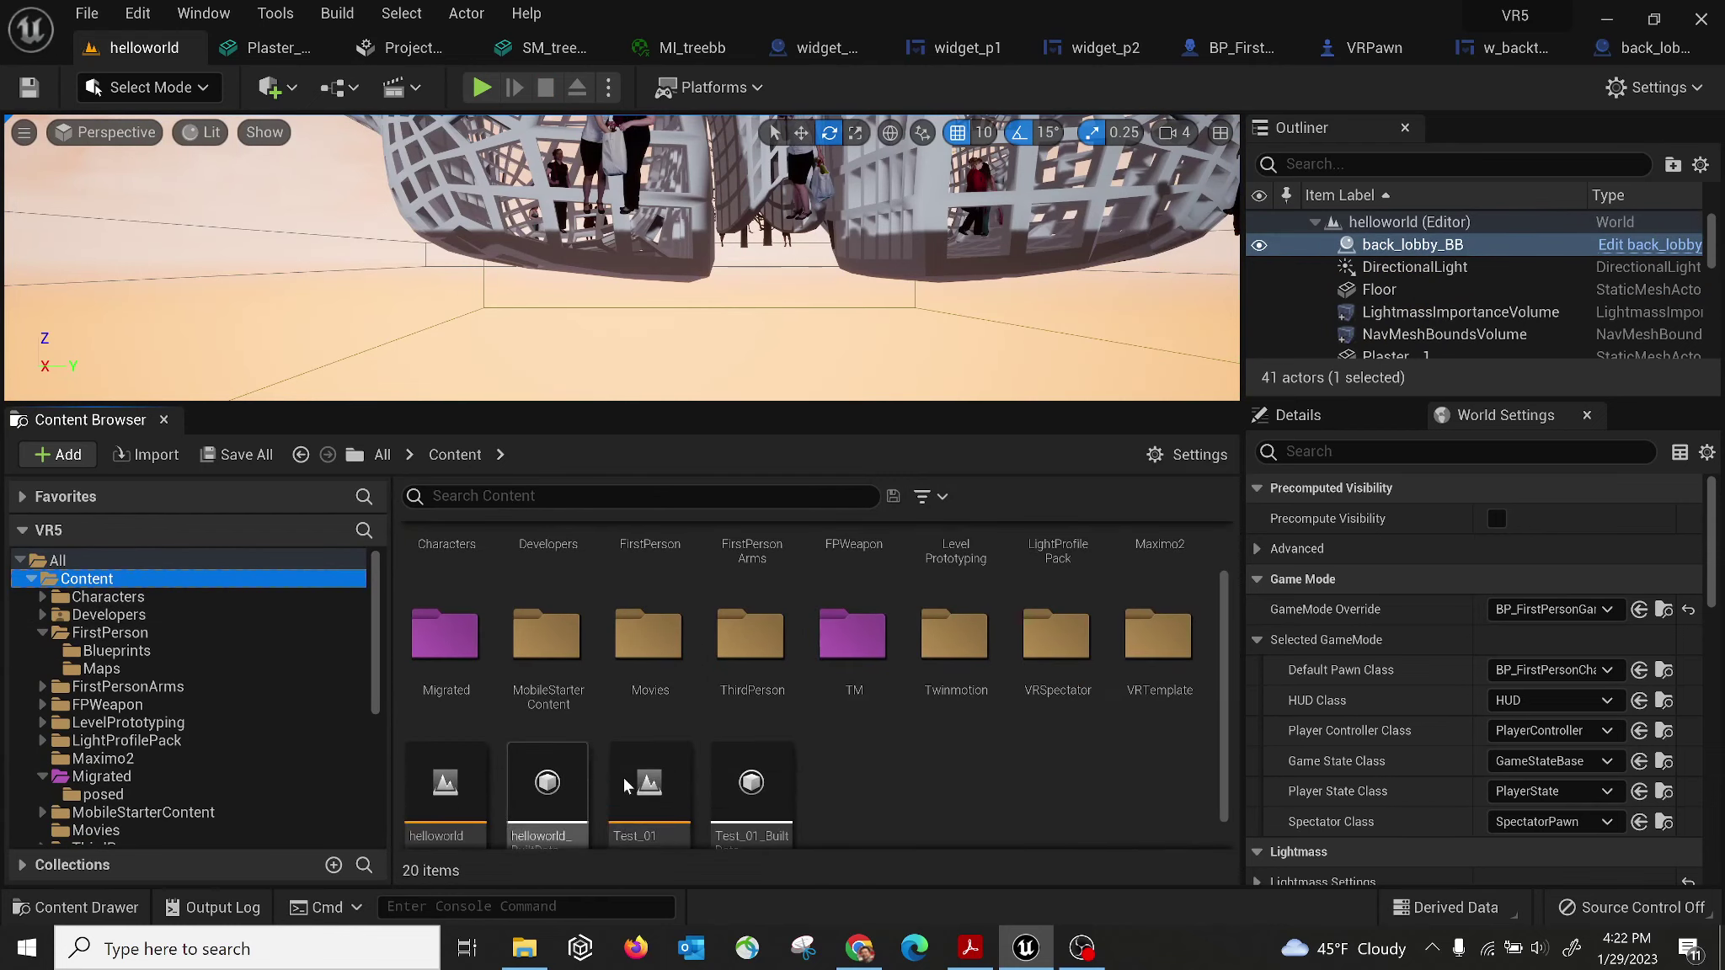
{"action": "scroll", "coordinate": [633, 779], "scroll_direction": "down", "scroll_amount": 1}
{"action": "double_click", "coordinate": [648, 741]}
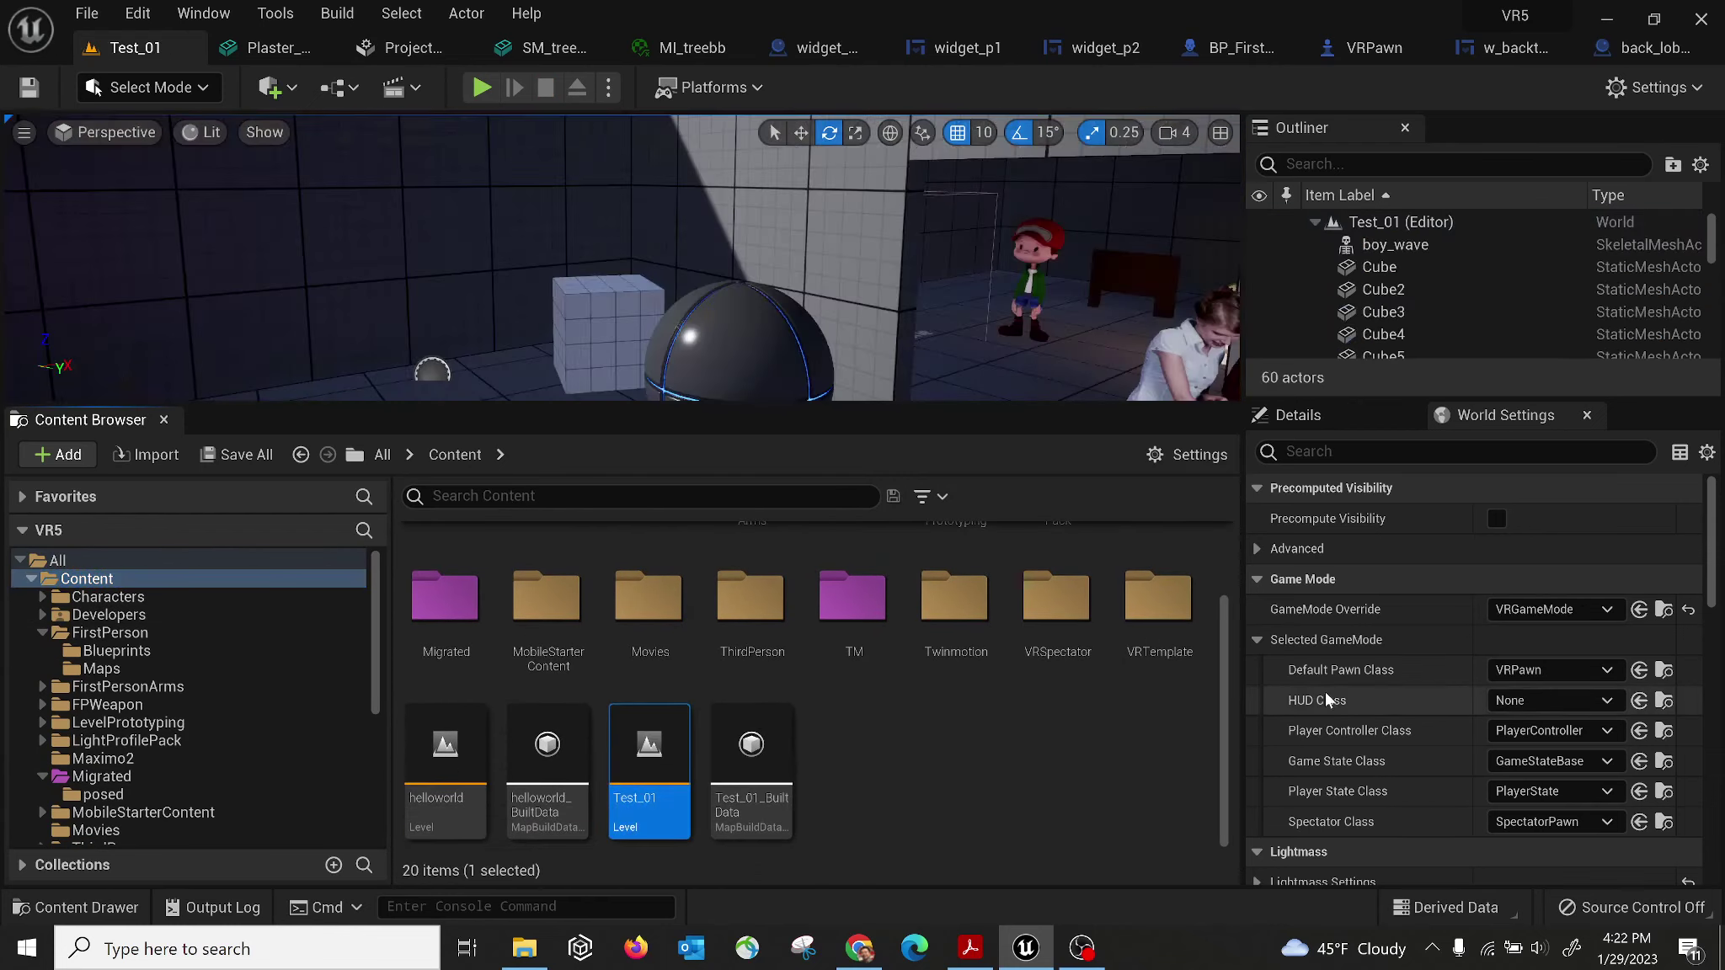
{"action": "left_click", "coordinate": [1535, 611]}
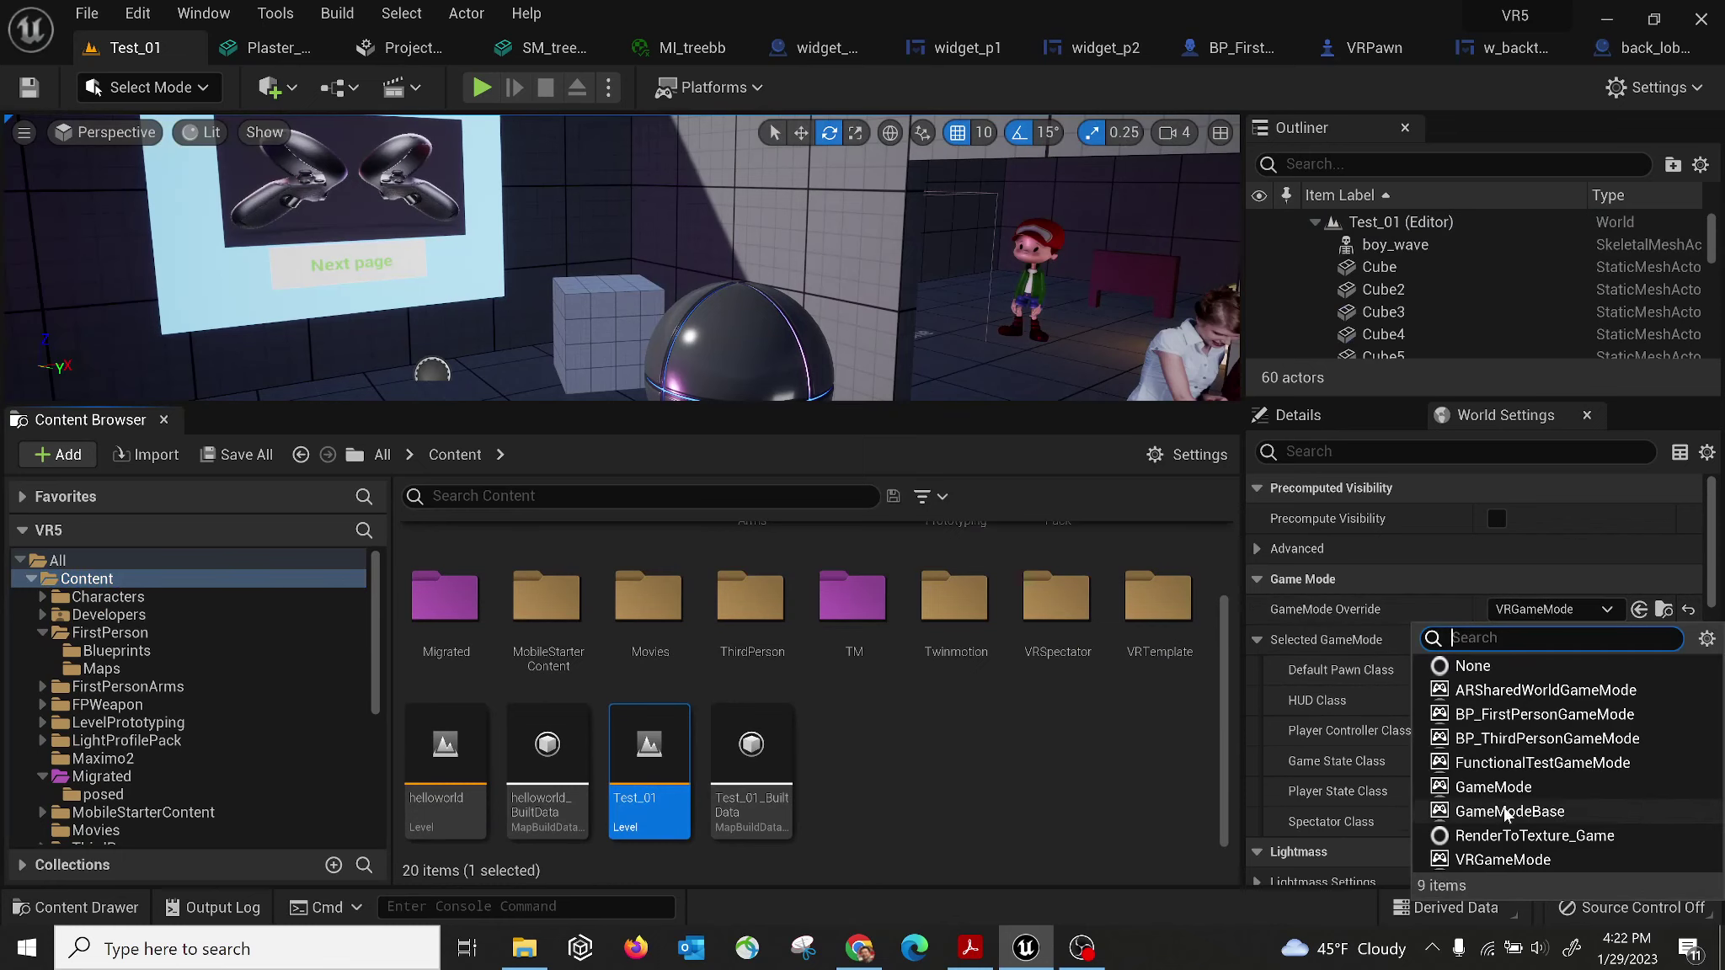
{"action": "left_click", "coordinate": [1513, 741]}
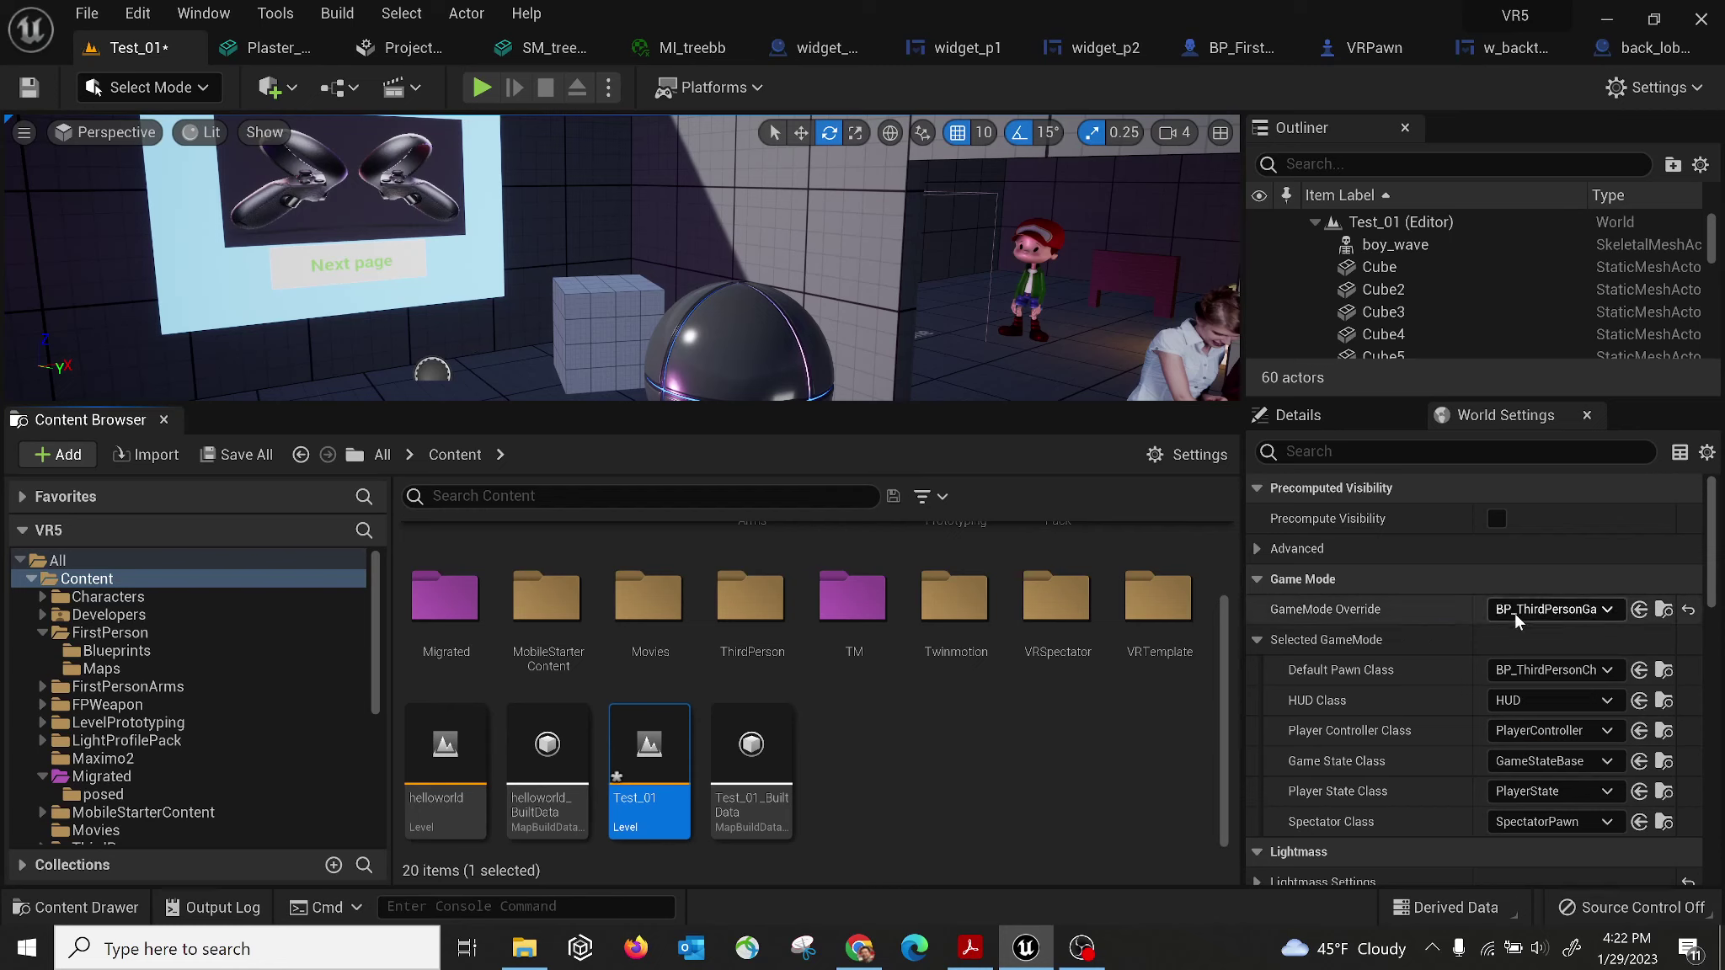
Set Test_01's GameMode Override to BP_FirstPersonGameMode and save all modified content.
{"action": "left_click", "coordinate": [1514, 611]}
{"action": "left_click", "coordinate": [1524, 712]}
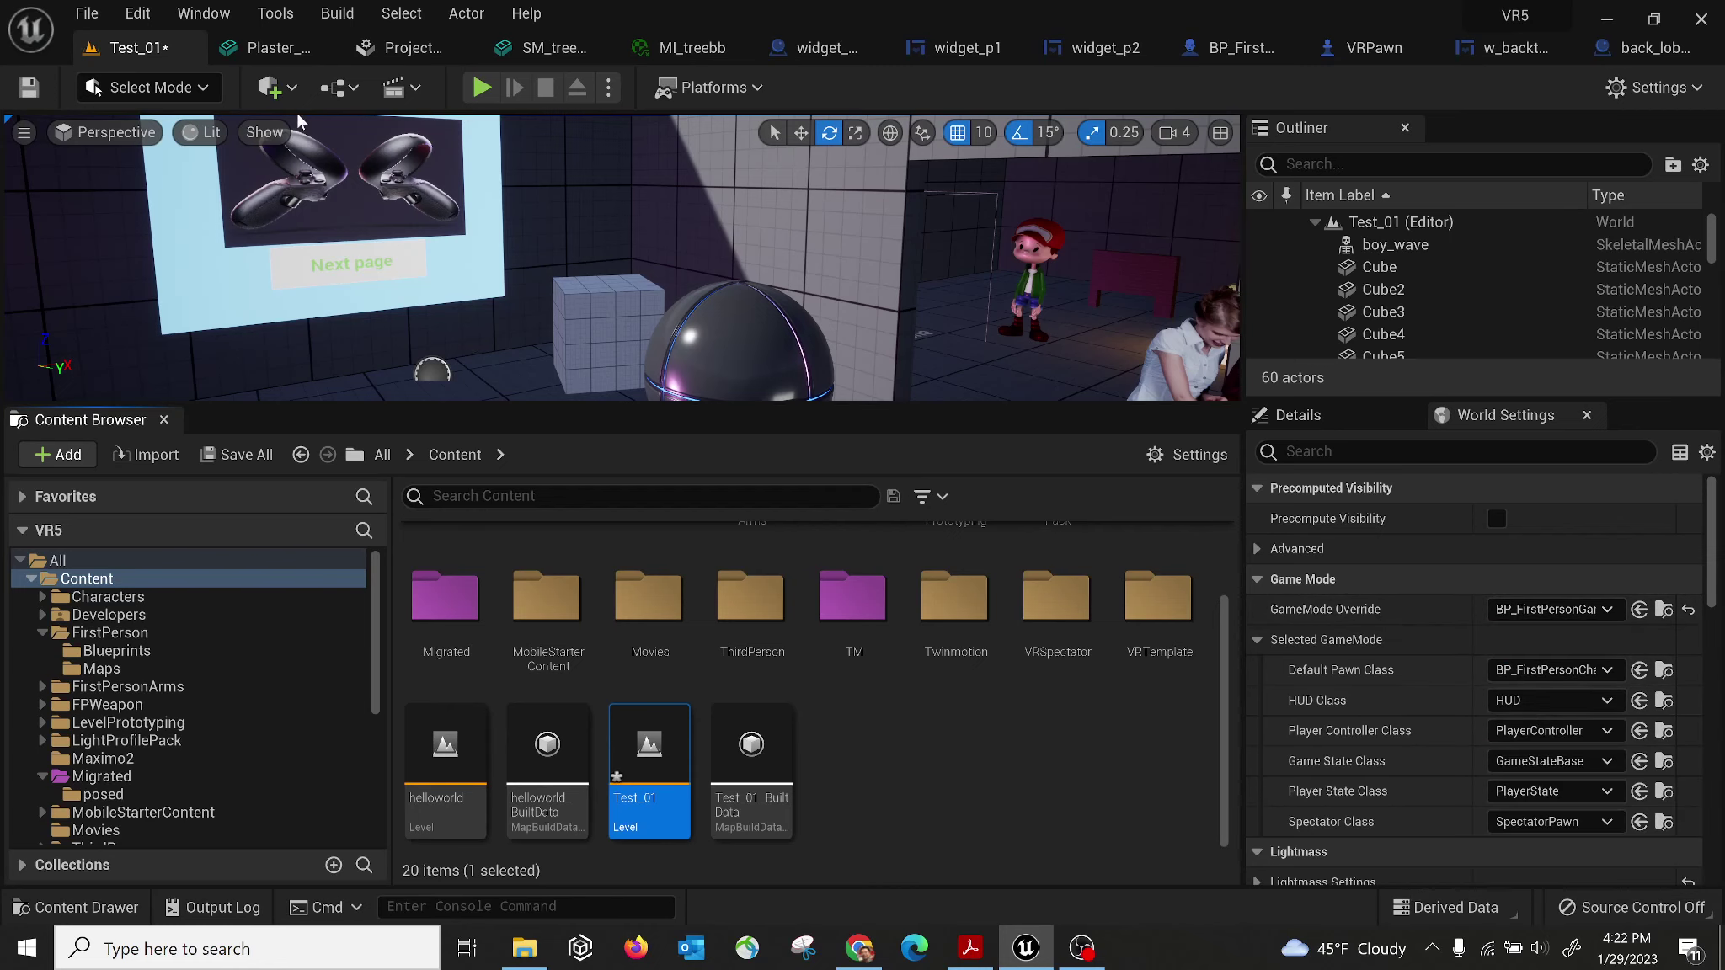
{"action": "left_click", "coordinate": [265, 455]}
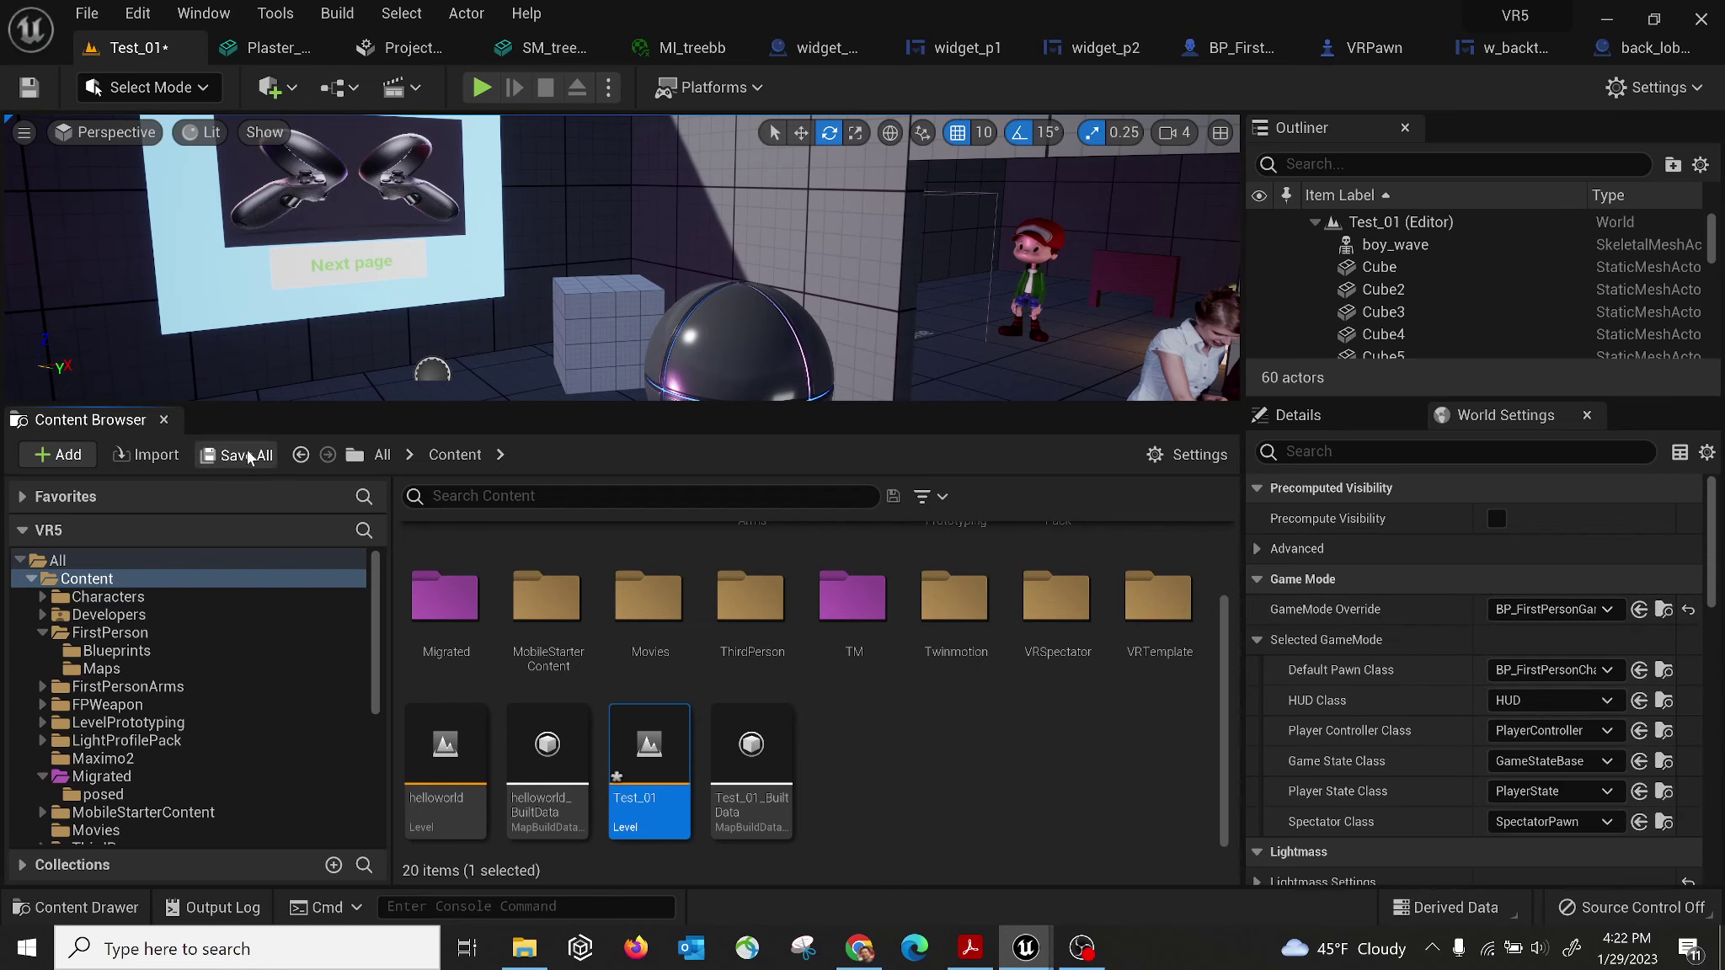
{"action": "left_click", "coordinate": [1043, 724]}
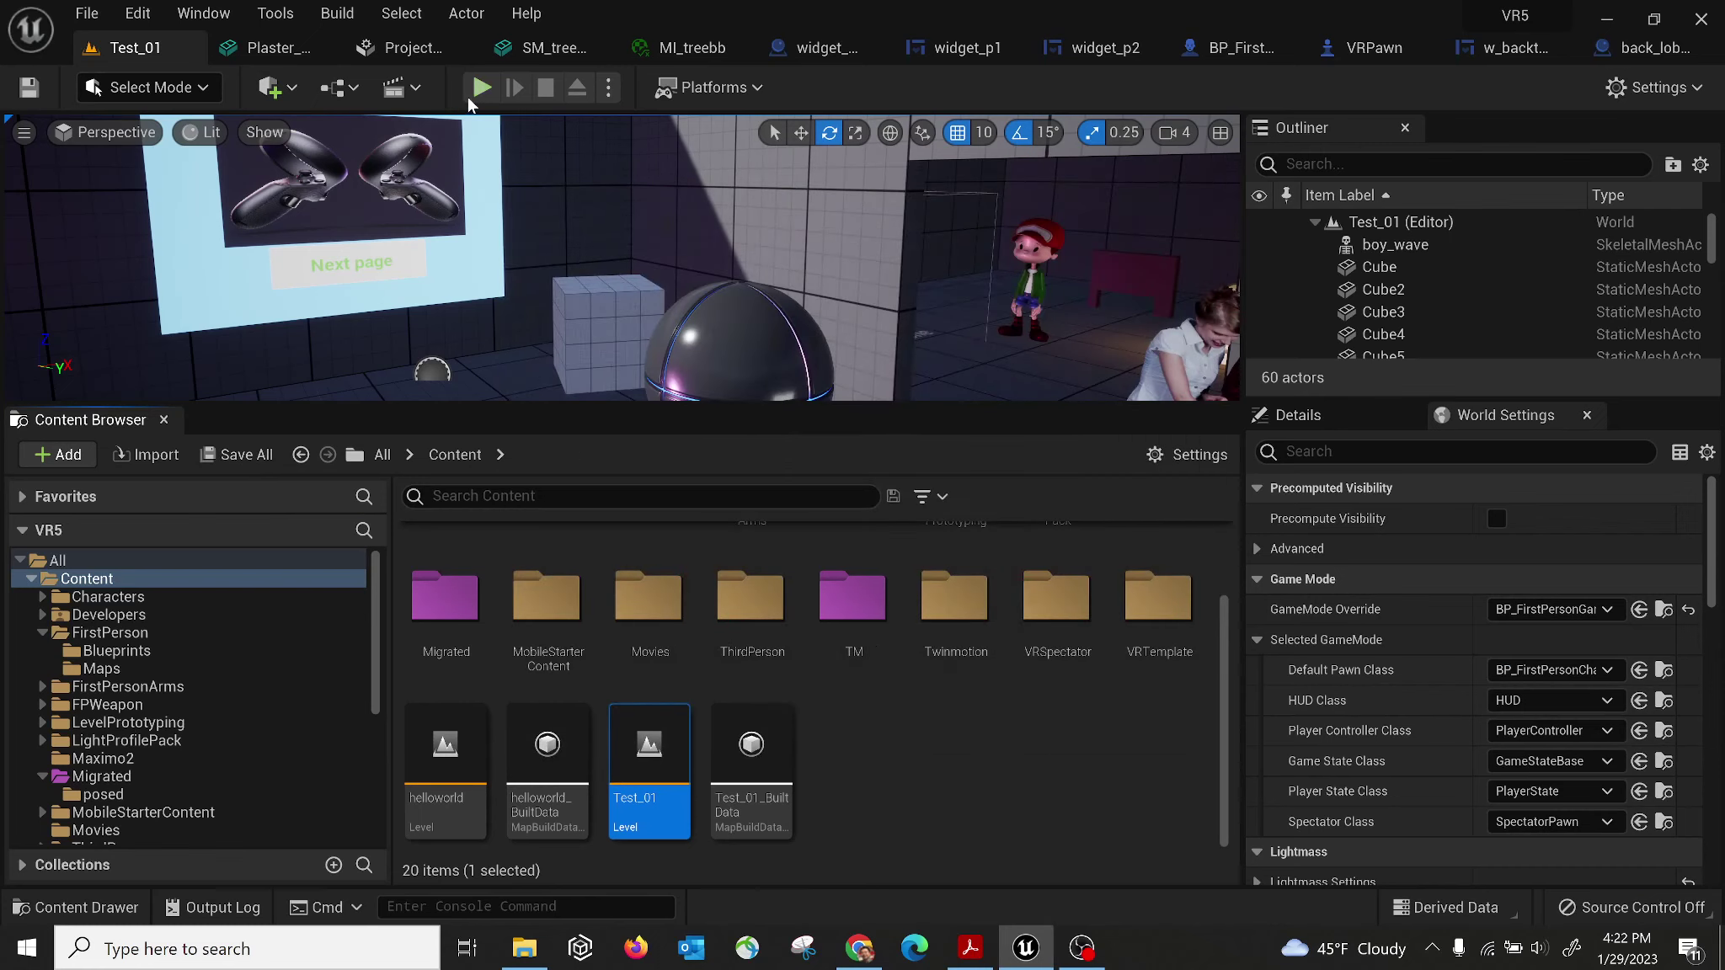
Play the Test_01 level in an enlarged viewport and use the billboard's "Next page" and "start" buttons to travel to helloworld.
{"action": "left_click", "coordinate": [492, 89]}
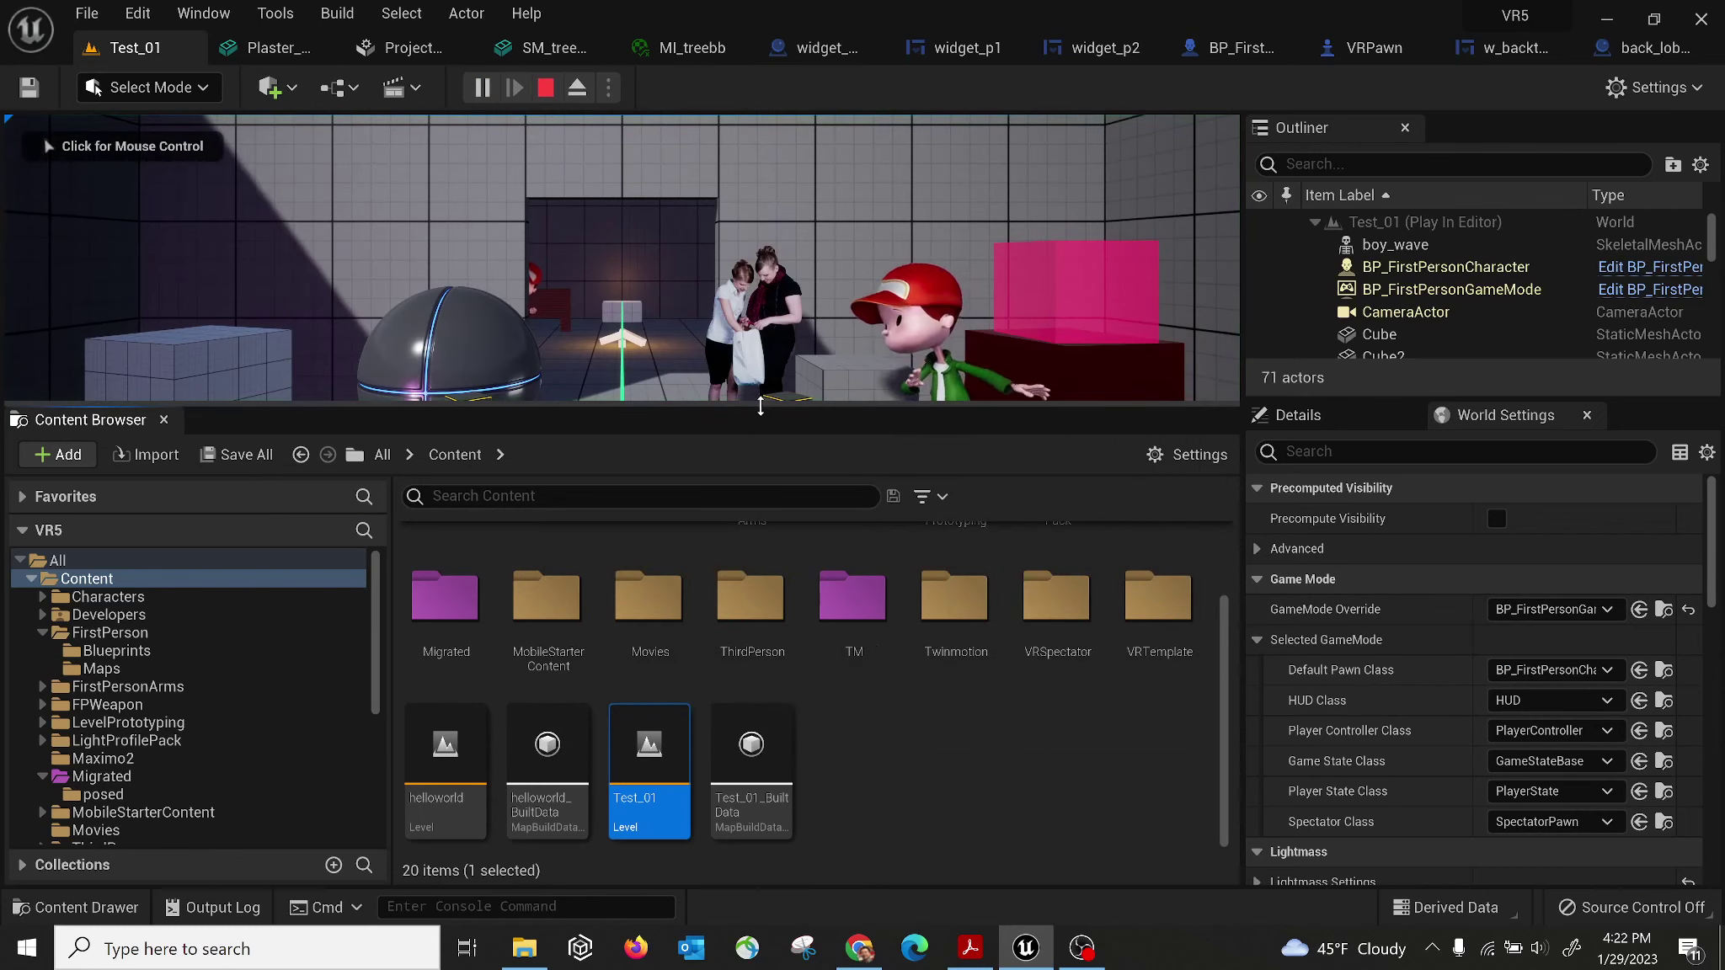
{"action": "left_click_drag", "start_coordinate": [760, 406], "coordinate": [760, 762]}
{"action": "left_click", "coordinate": [760, 673]}
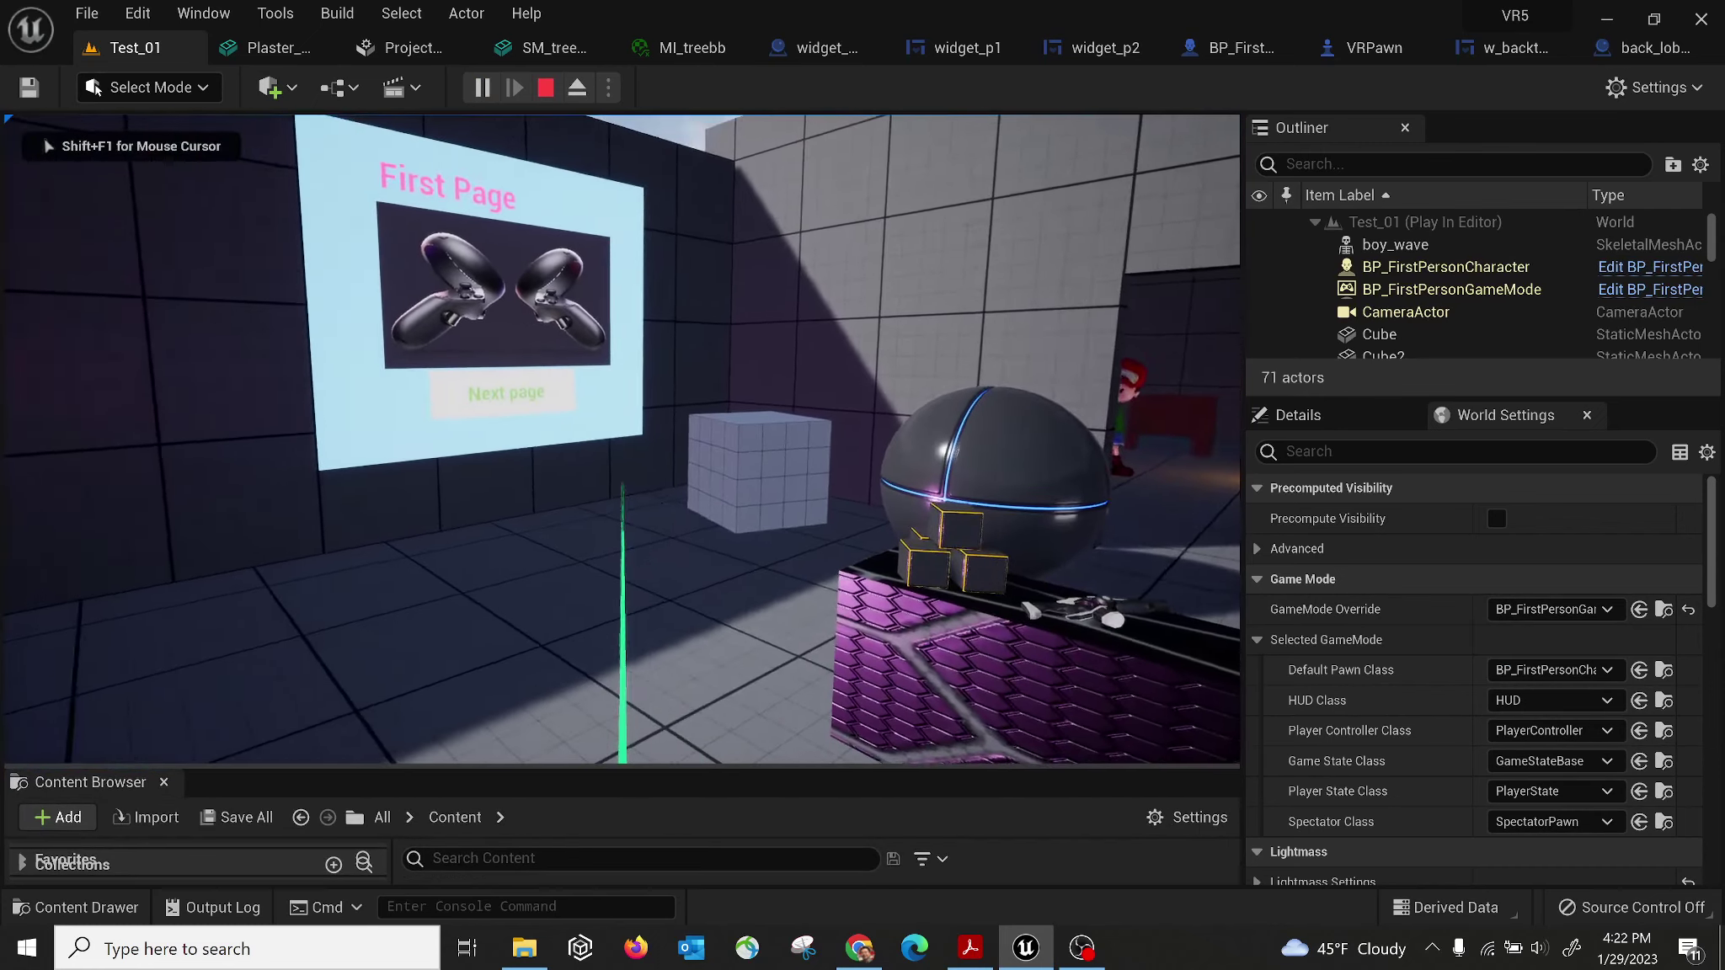
{"action": "key", "text": "w"}
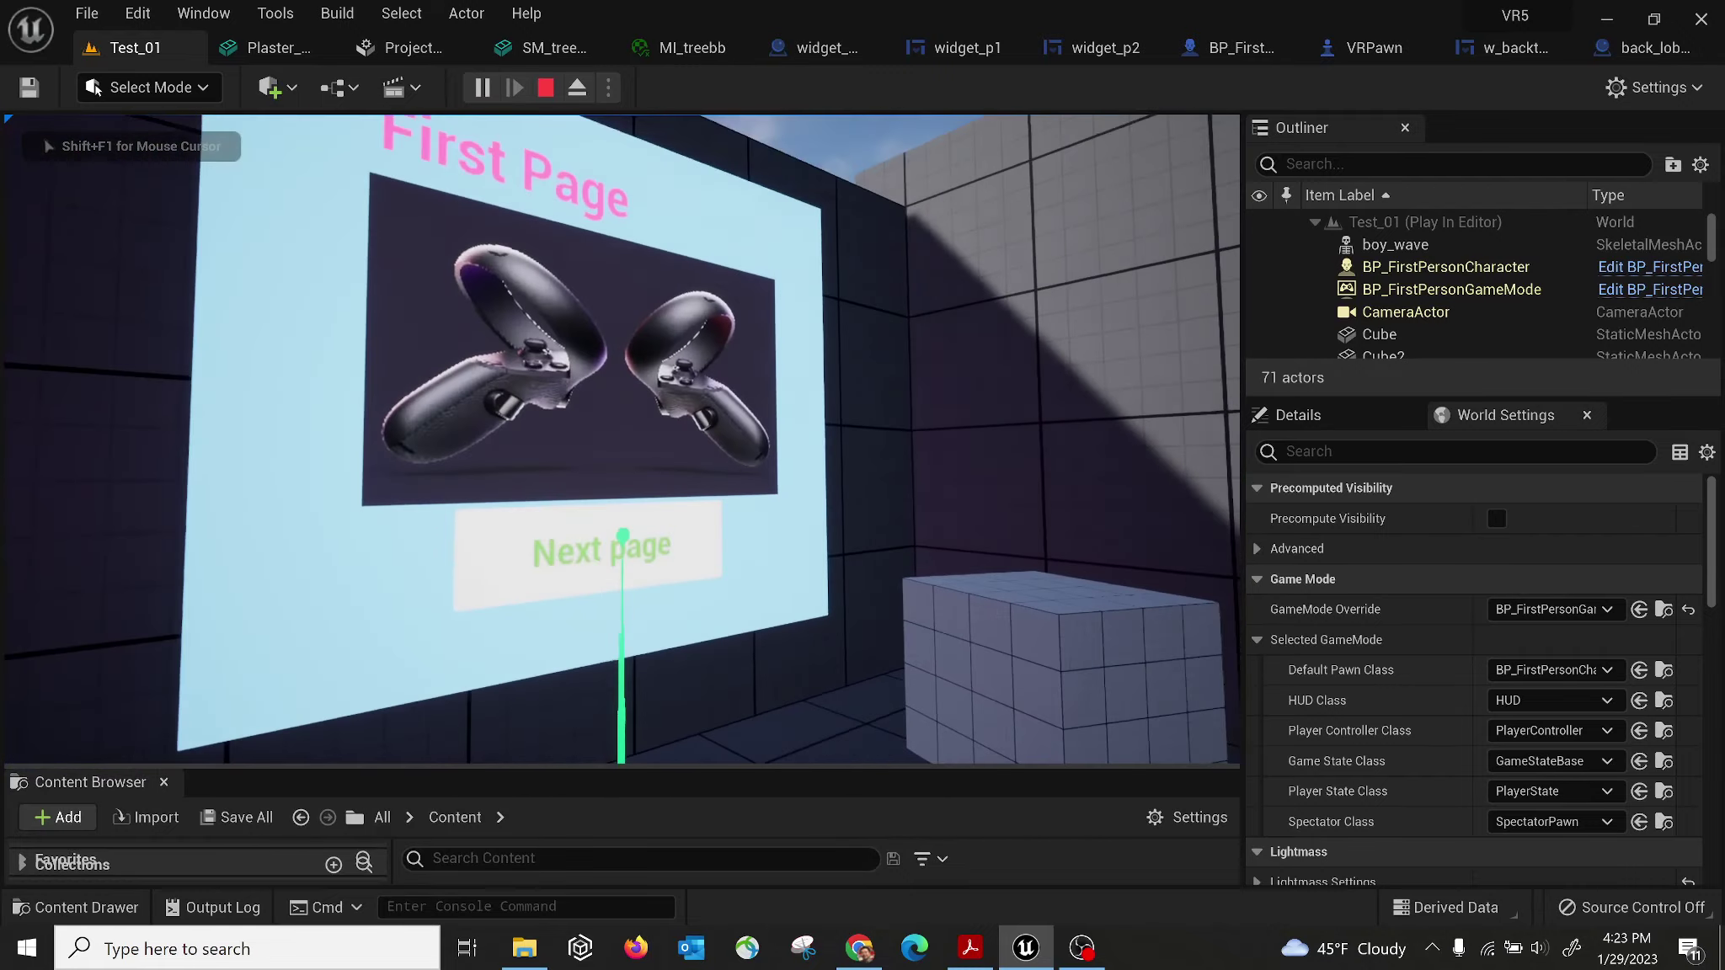
{"action": "left_click", "coordinate": [623, 535]}
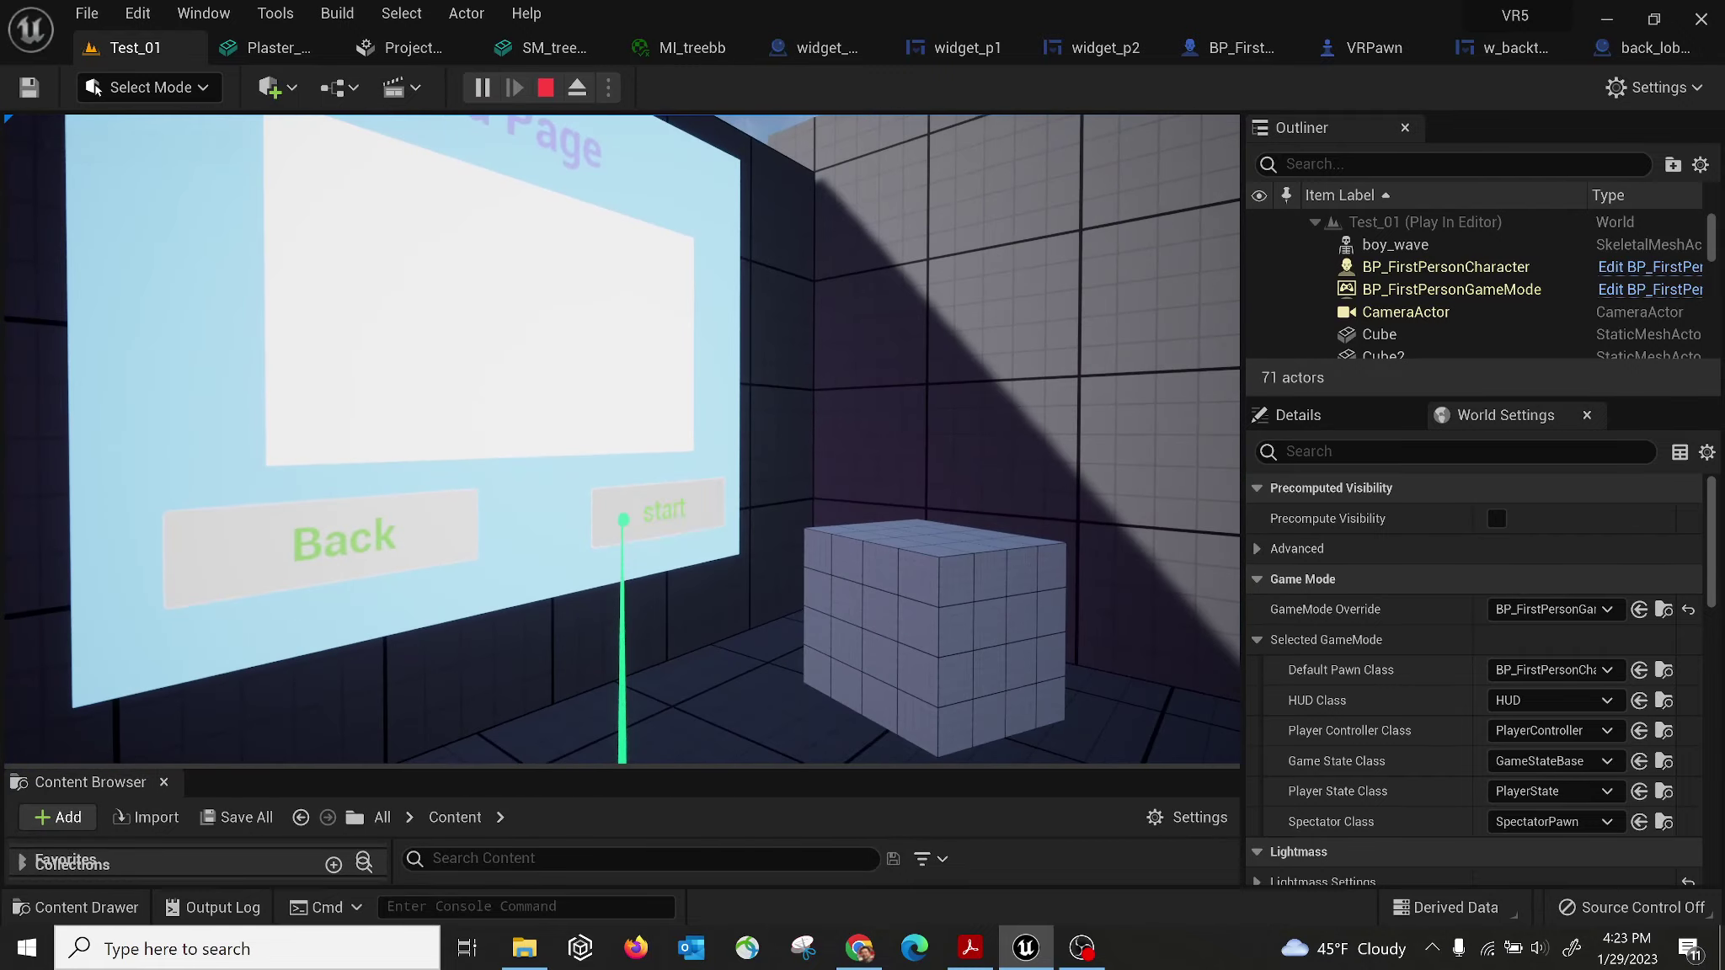
{"action": "left_click", "coordinate": [623, 520]}
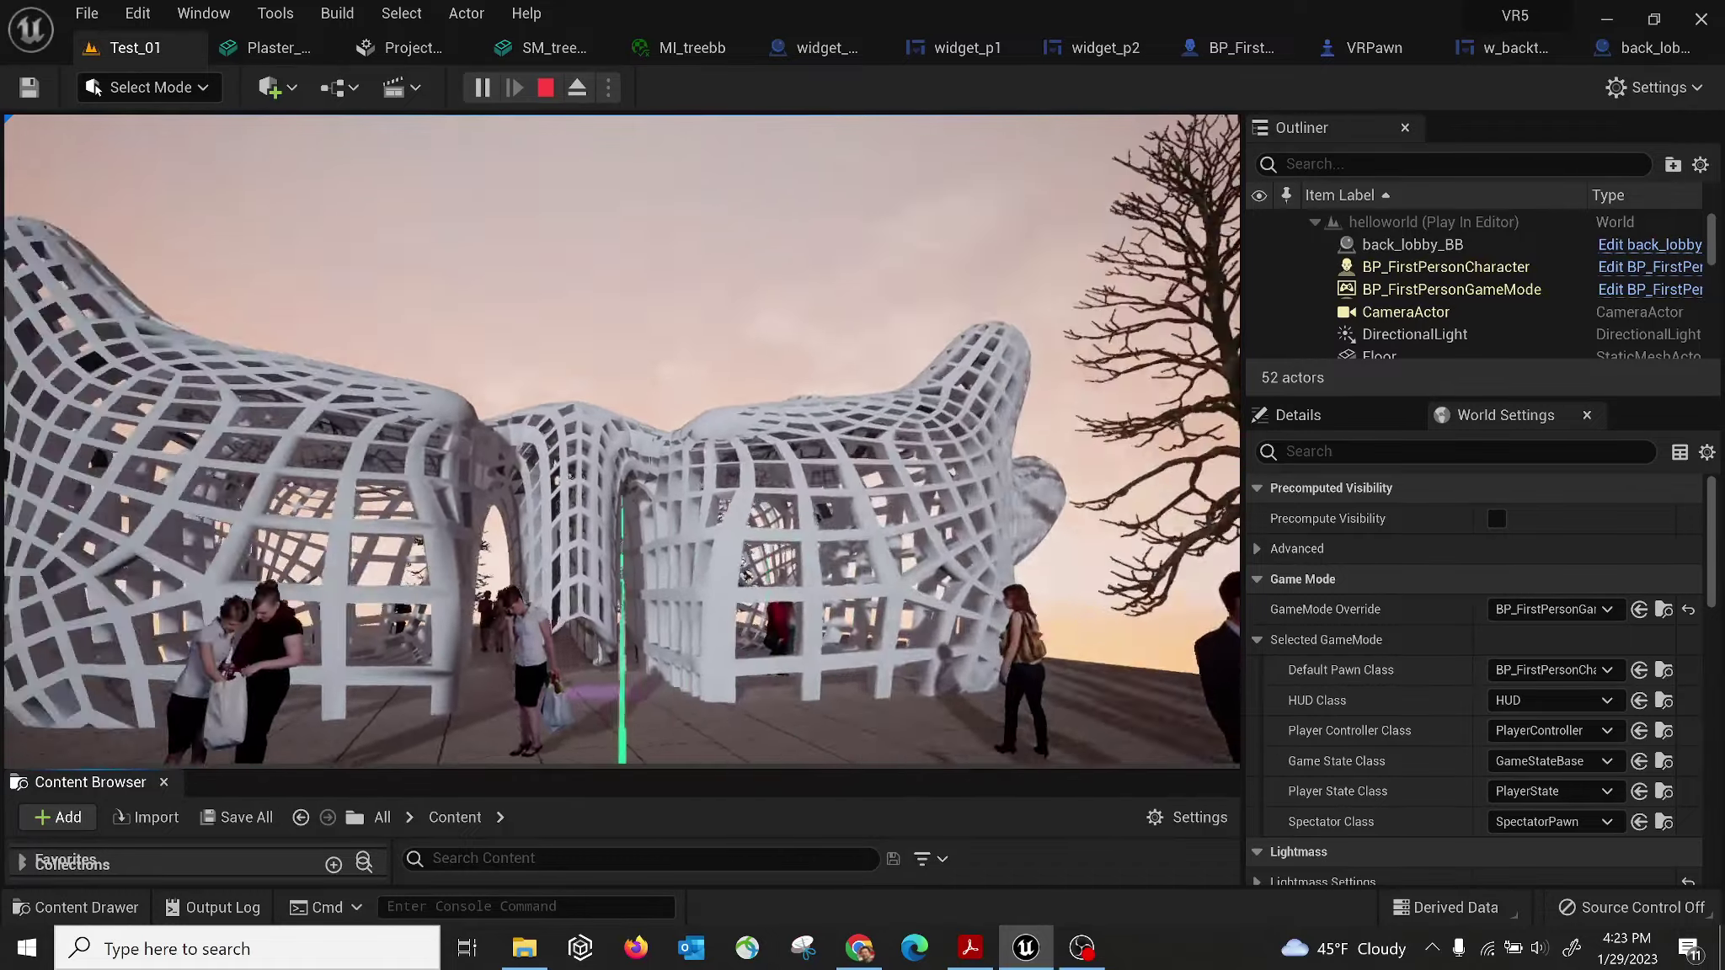
Return from helloworld using the "back to lobby" button, then test the lobby billboard's "Next page" button again.
{"action": "key", "text": "w"}
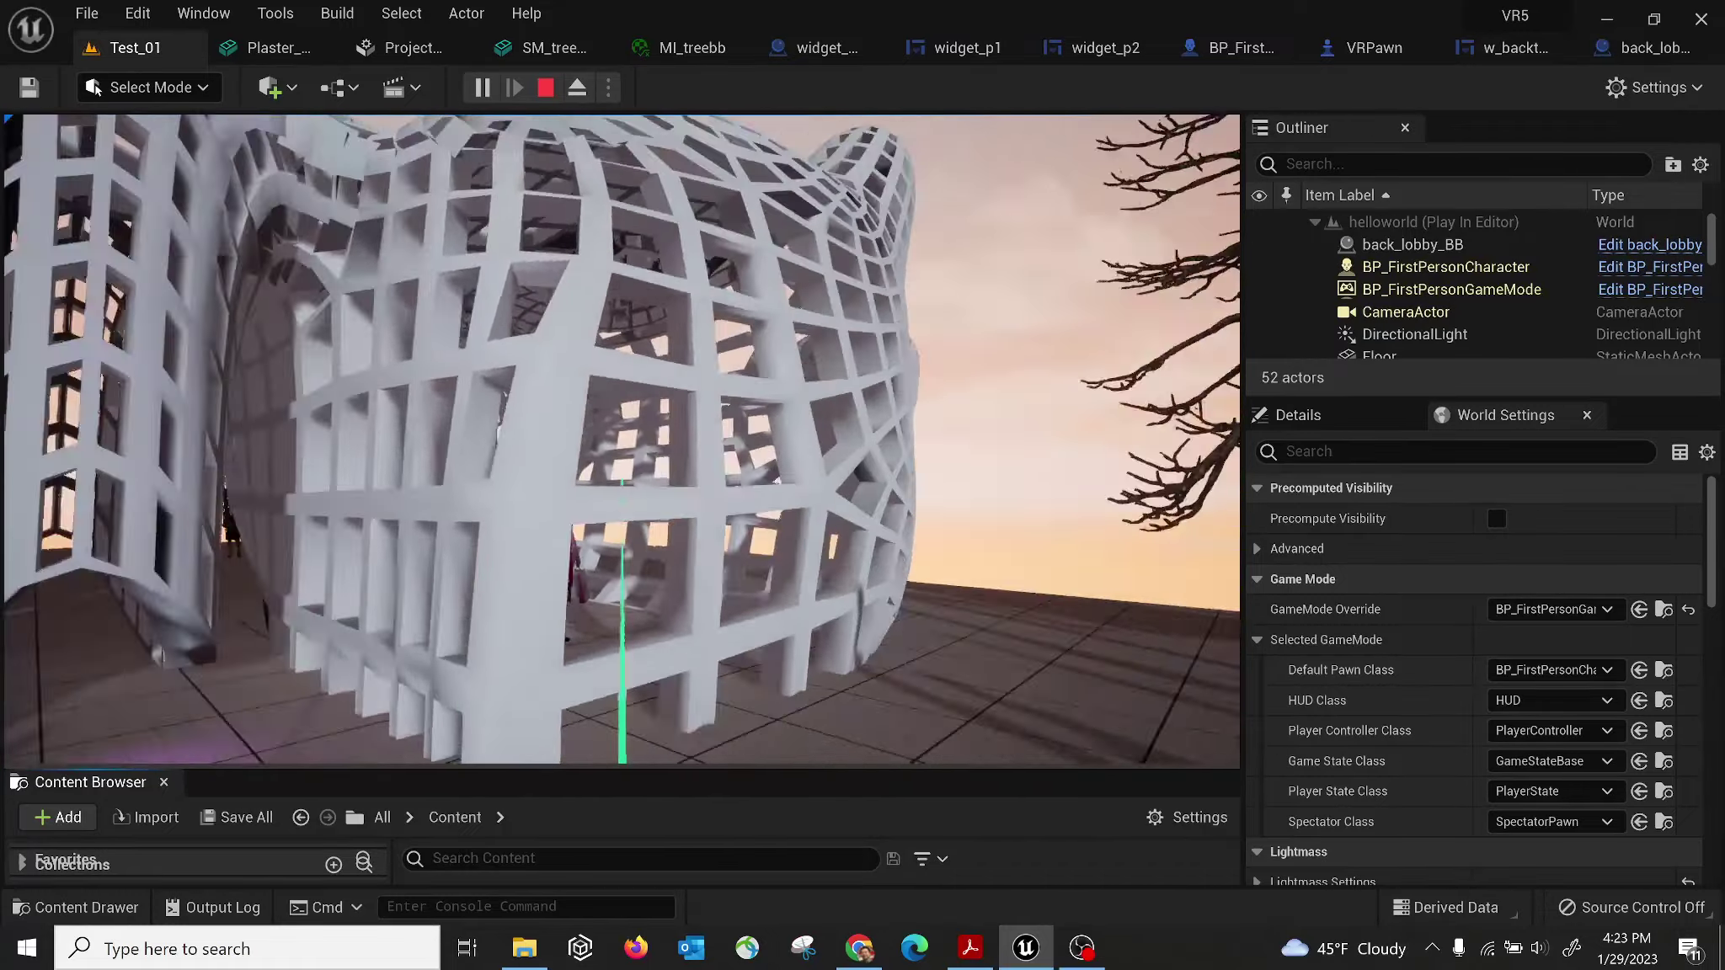
{"action": "key", "text": "w"}
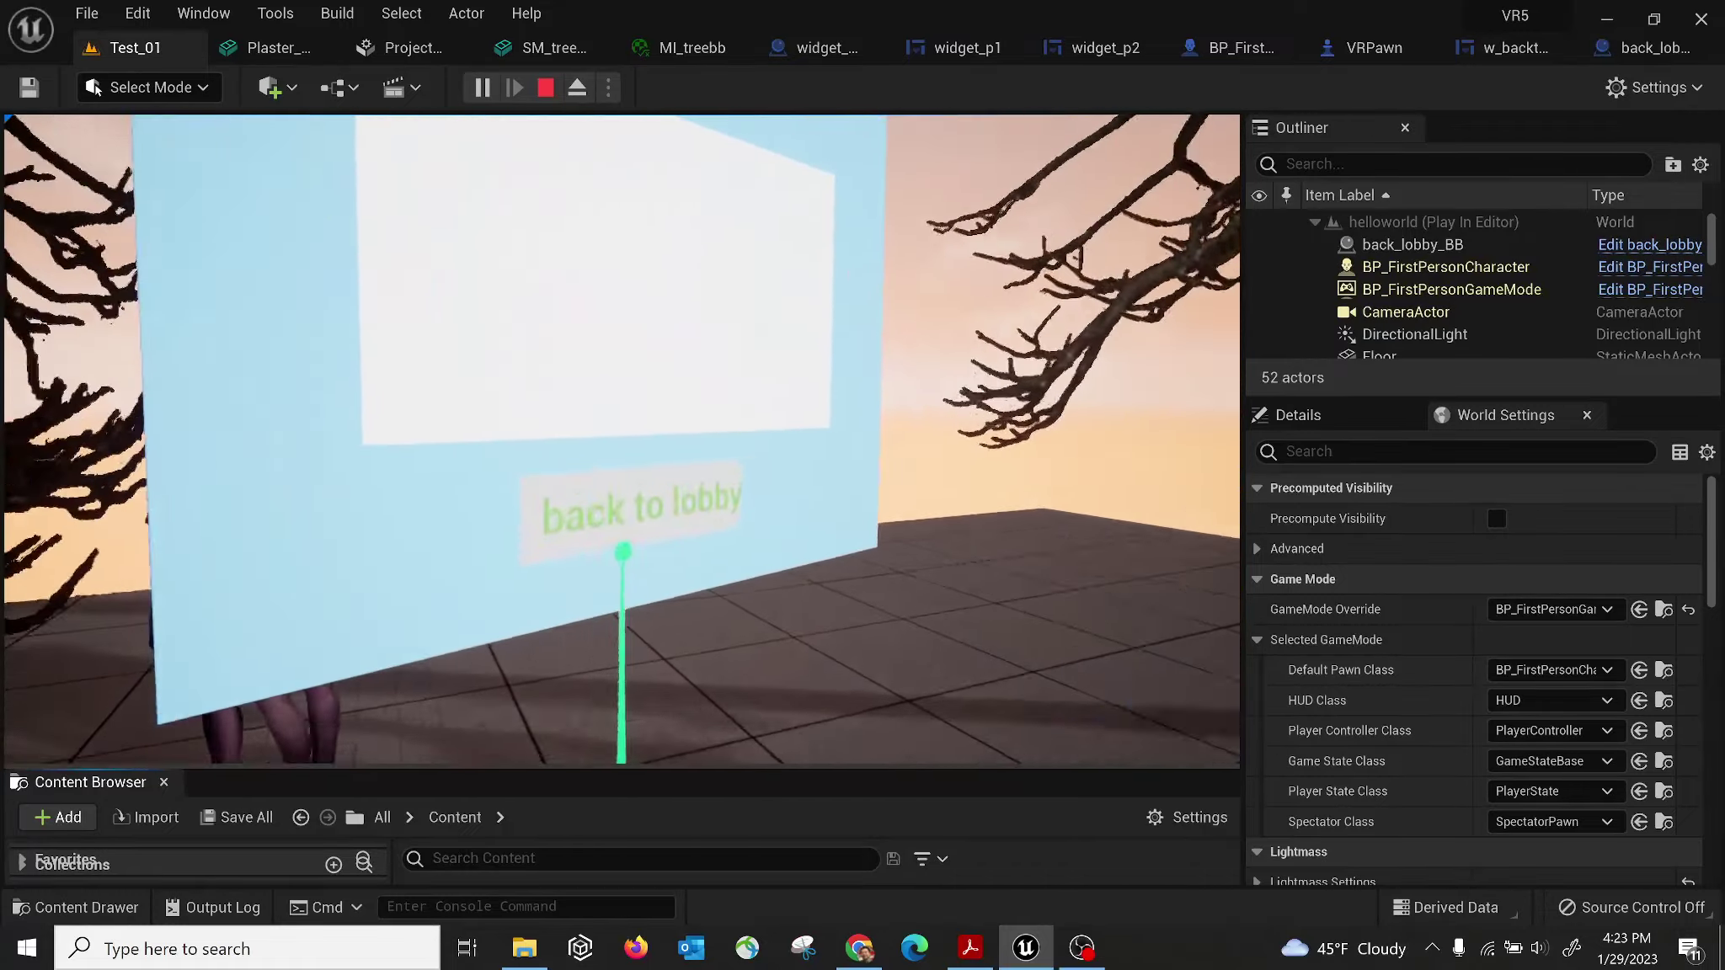
{"action": "left_click", "coordinate": [623, 552]}
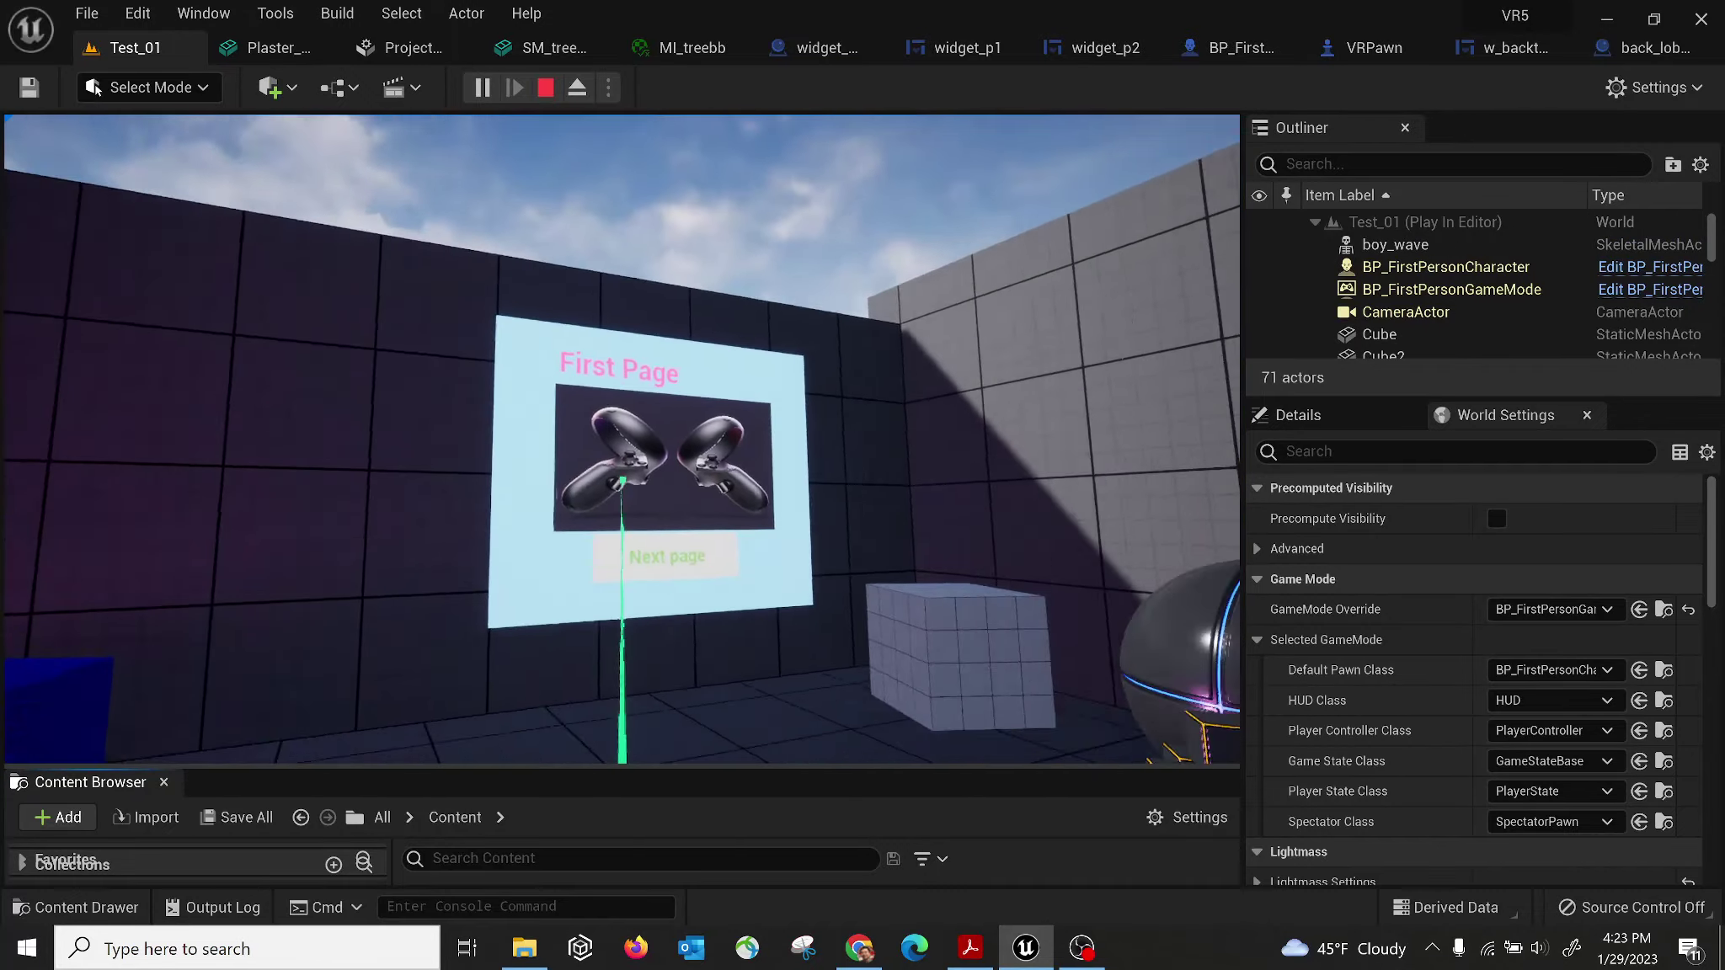
{"action": "key", "text": "w"}
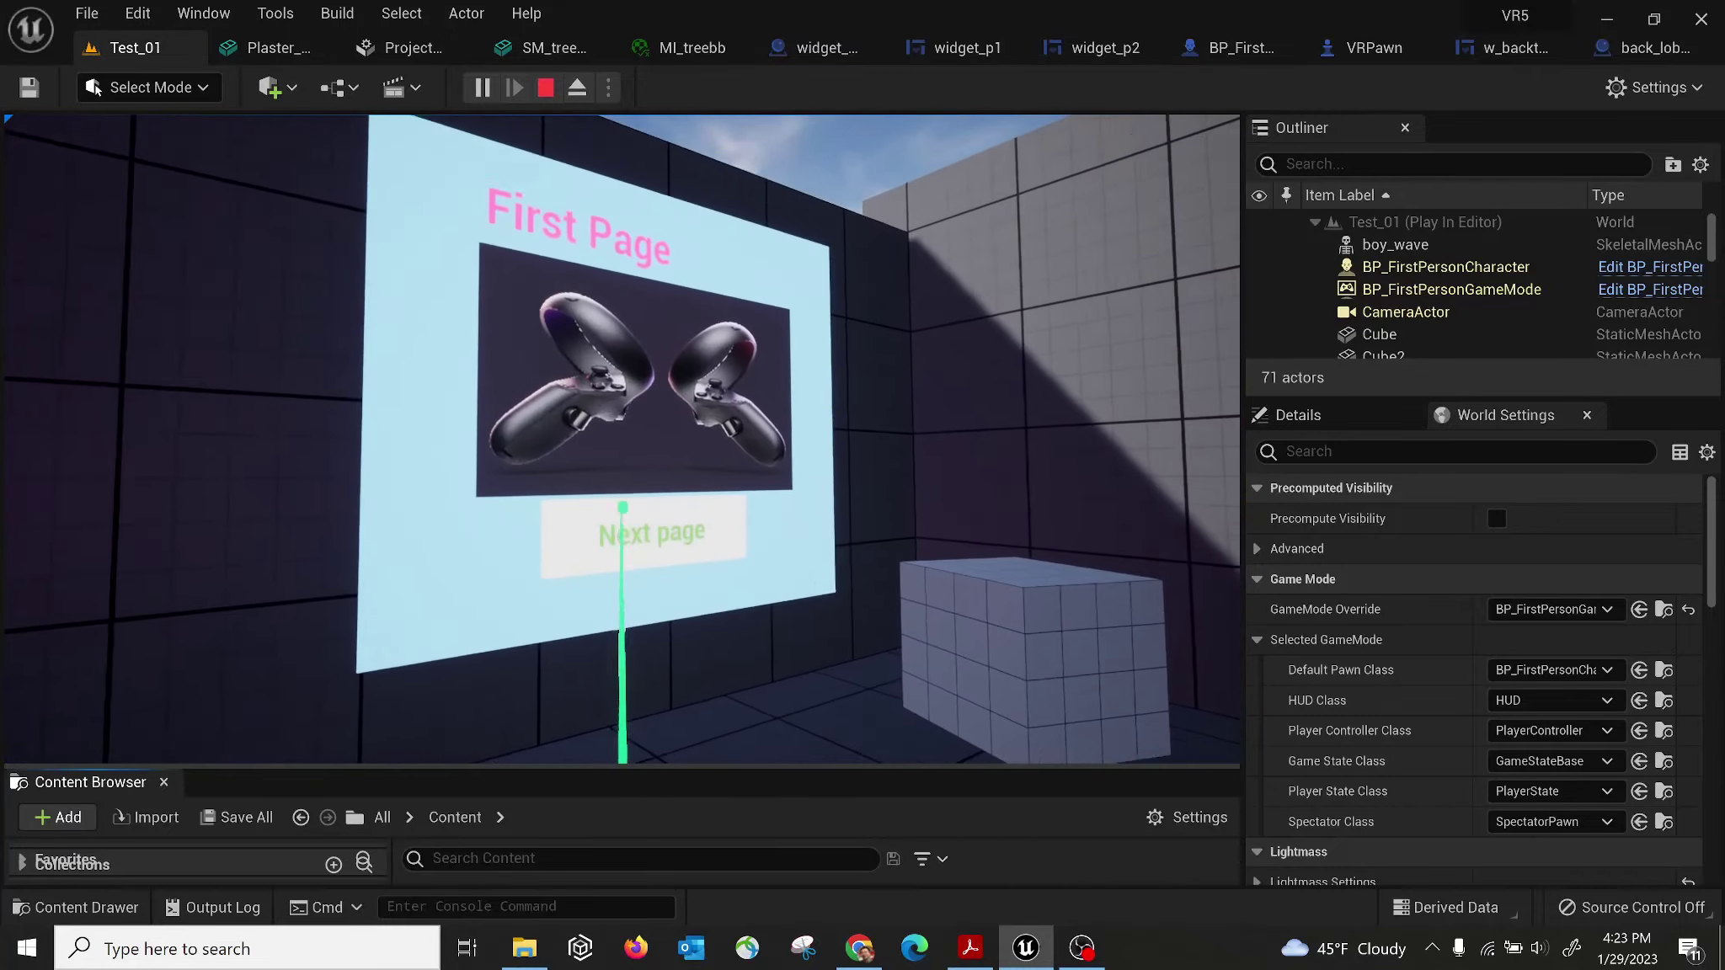
{"action": "left_click", "coordinate": [622, 510]}
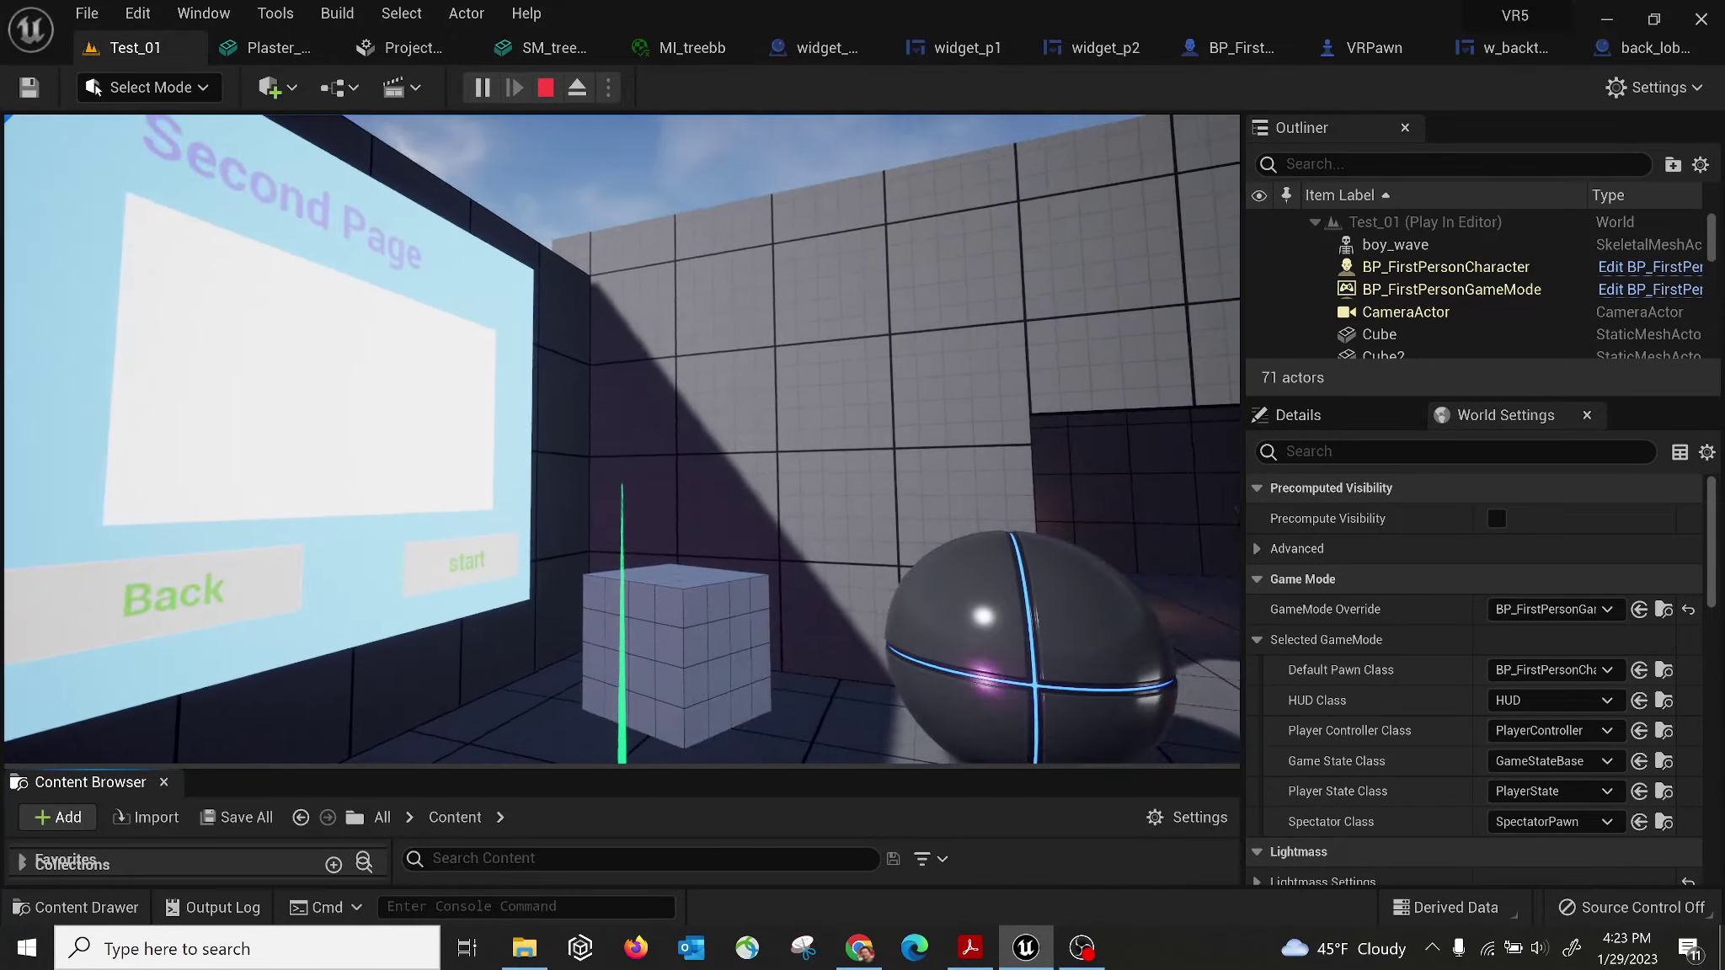
{"action": "left_click", "coordinate": [622, 503]}
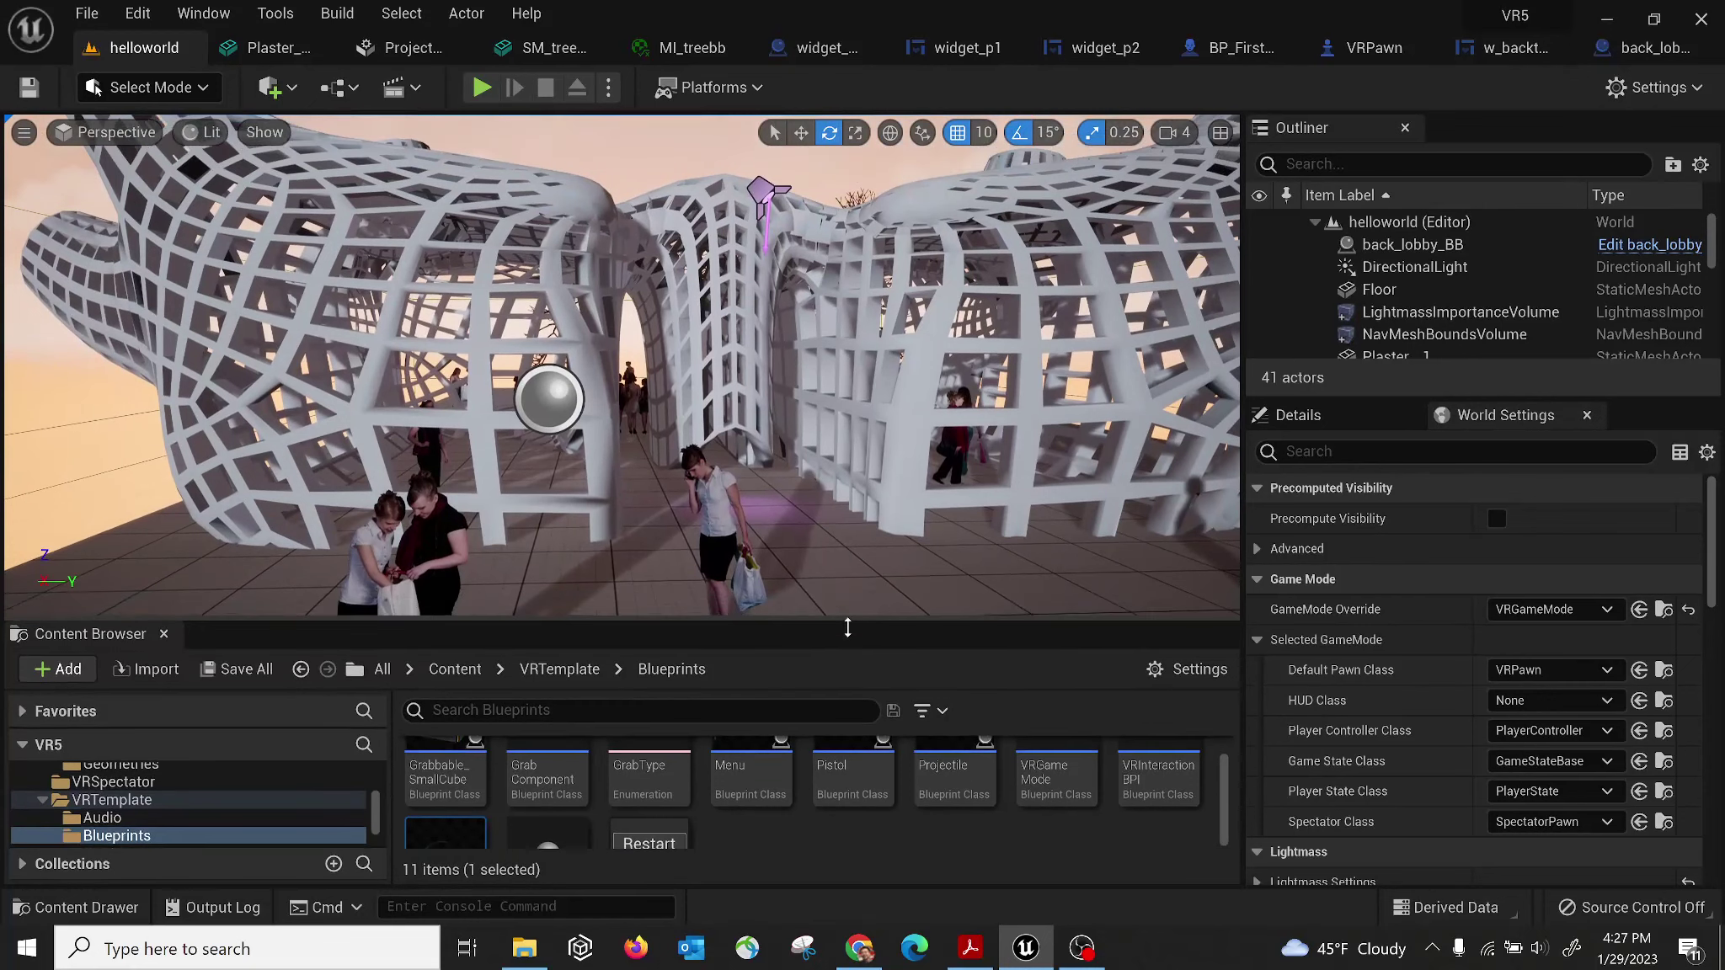
Close the Project Settings and all open mesh, material, widget and blueprint editors, keeping only the helloworld level open.
{"action": "left_click_drag", "start_coordinate": [863, 570], "coordinate": [863, 628]}
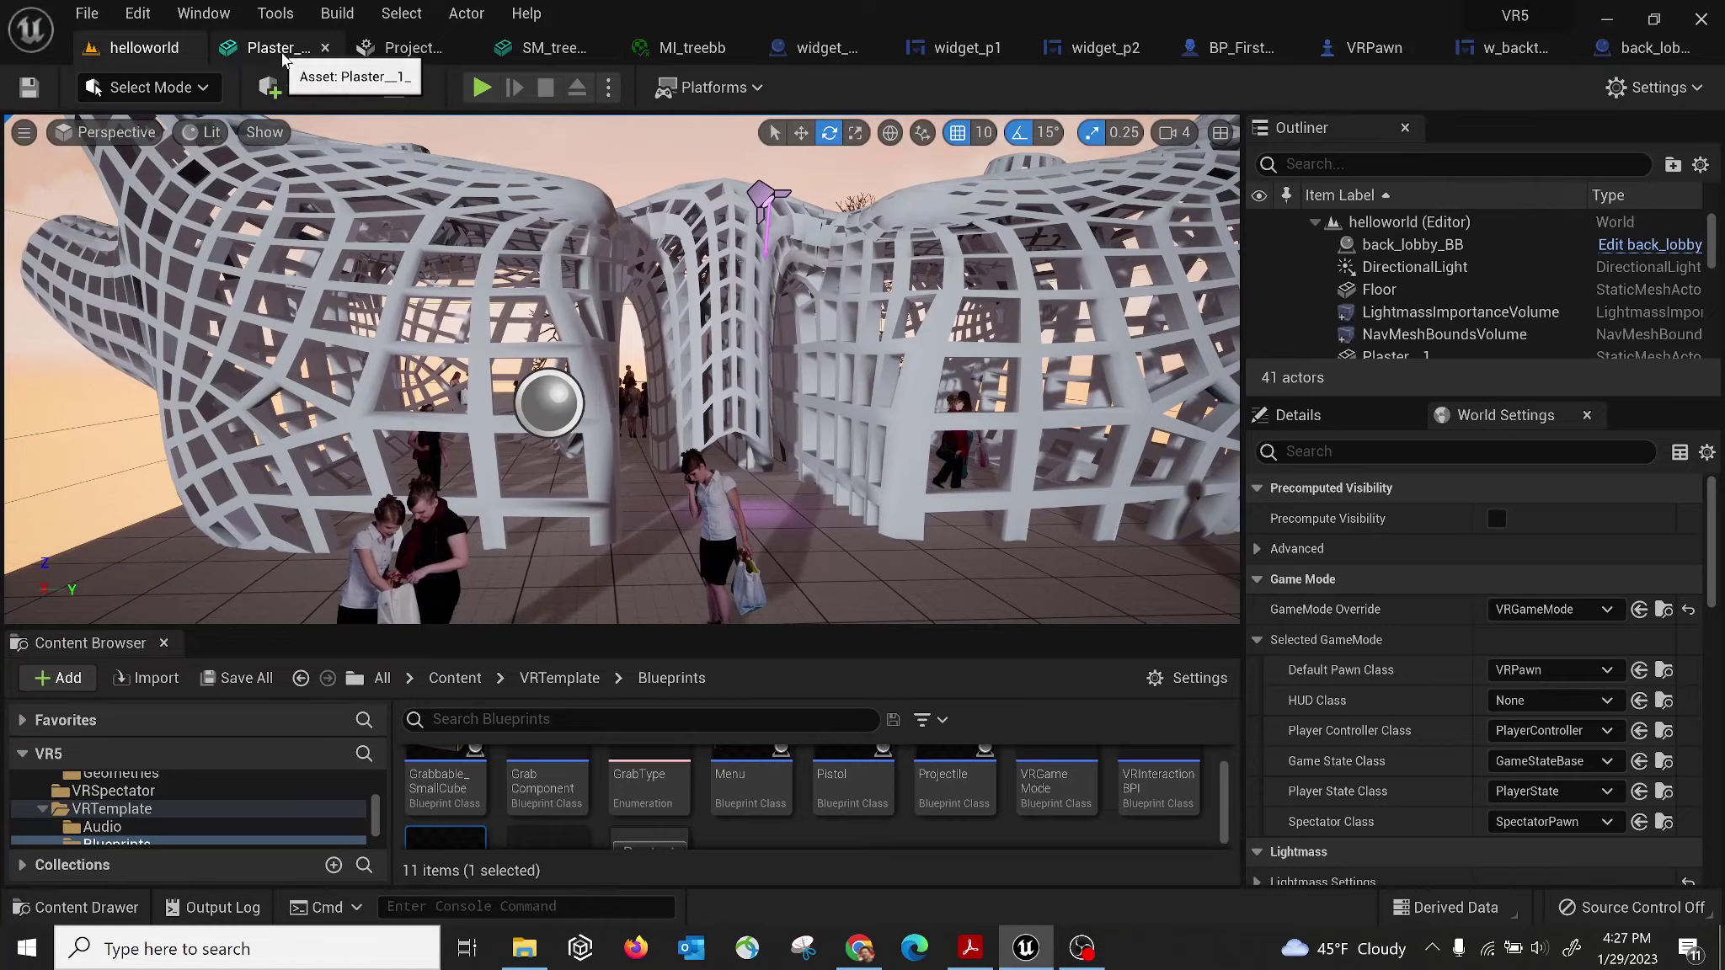
{"action": "left_click", "coordinate": [325, 48]}
{"action": "left_click", "coordinate": [348, 49]}
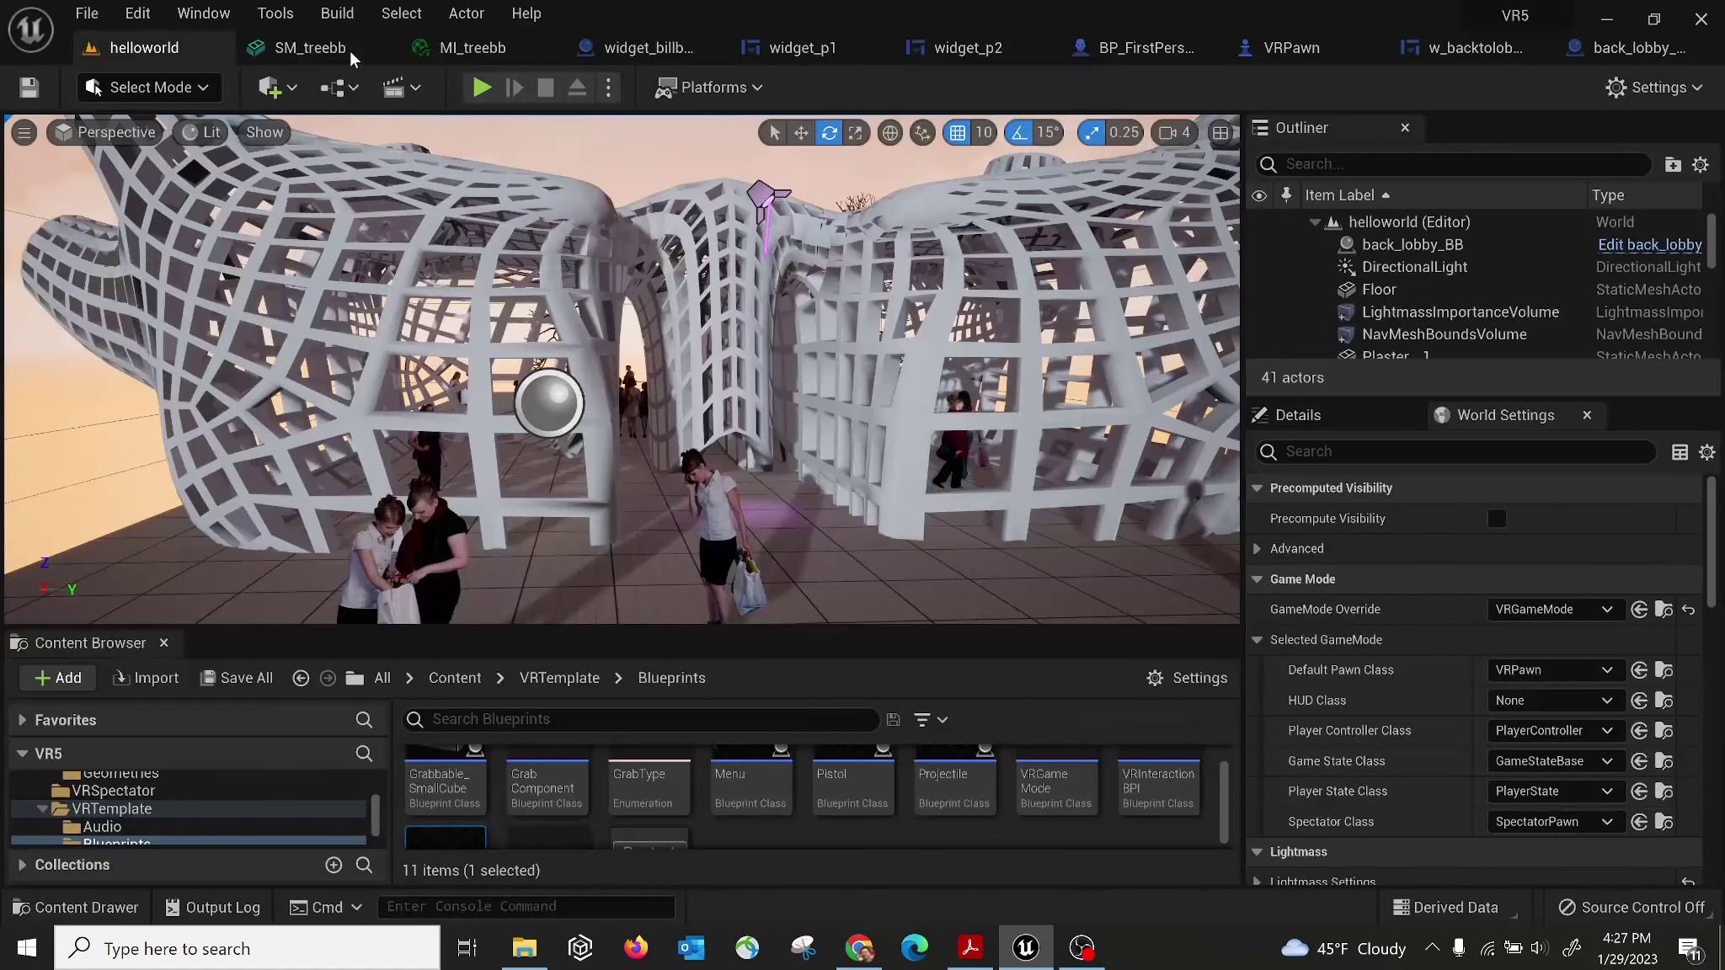
{"action": "left_click", "coordinate": [386, 48]}
{"action": "left_click", "coordinate": [421, 48]}
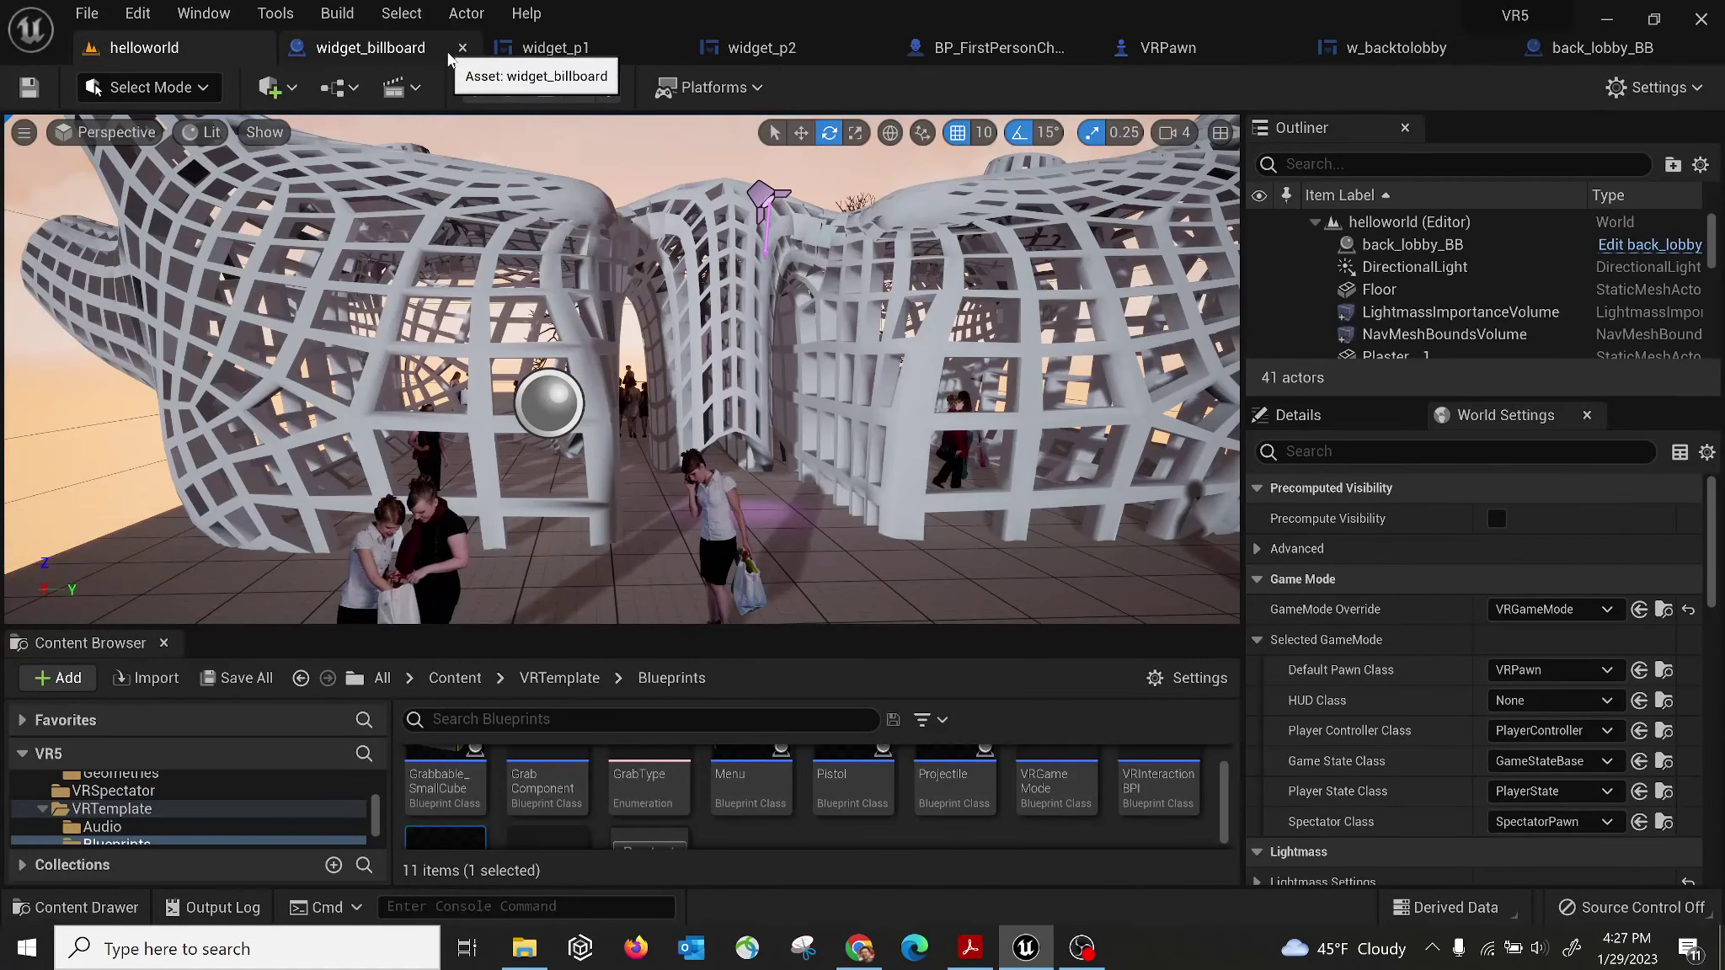
{"action": "left_click", "coordinate": [461, 48]}
{"action": "left_click", "coordinate": [526, 48]}
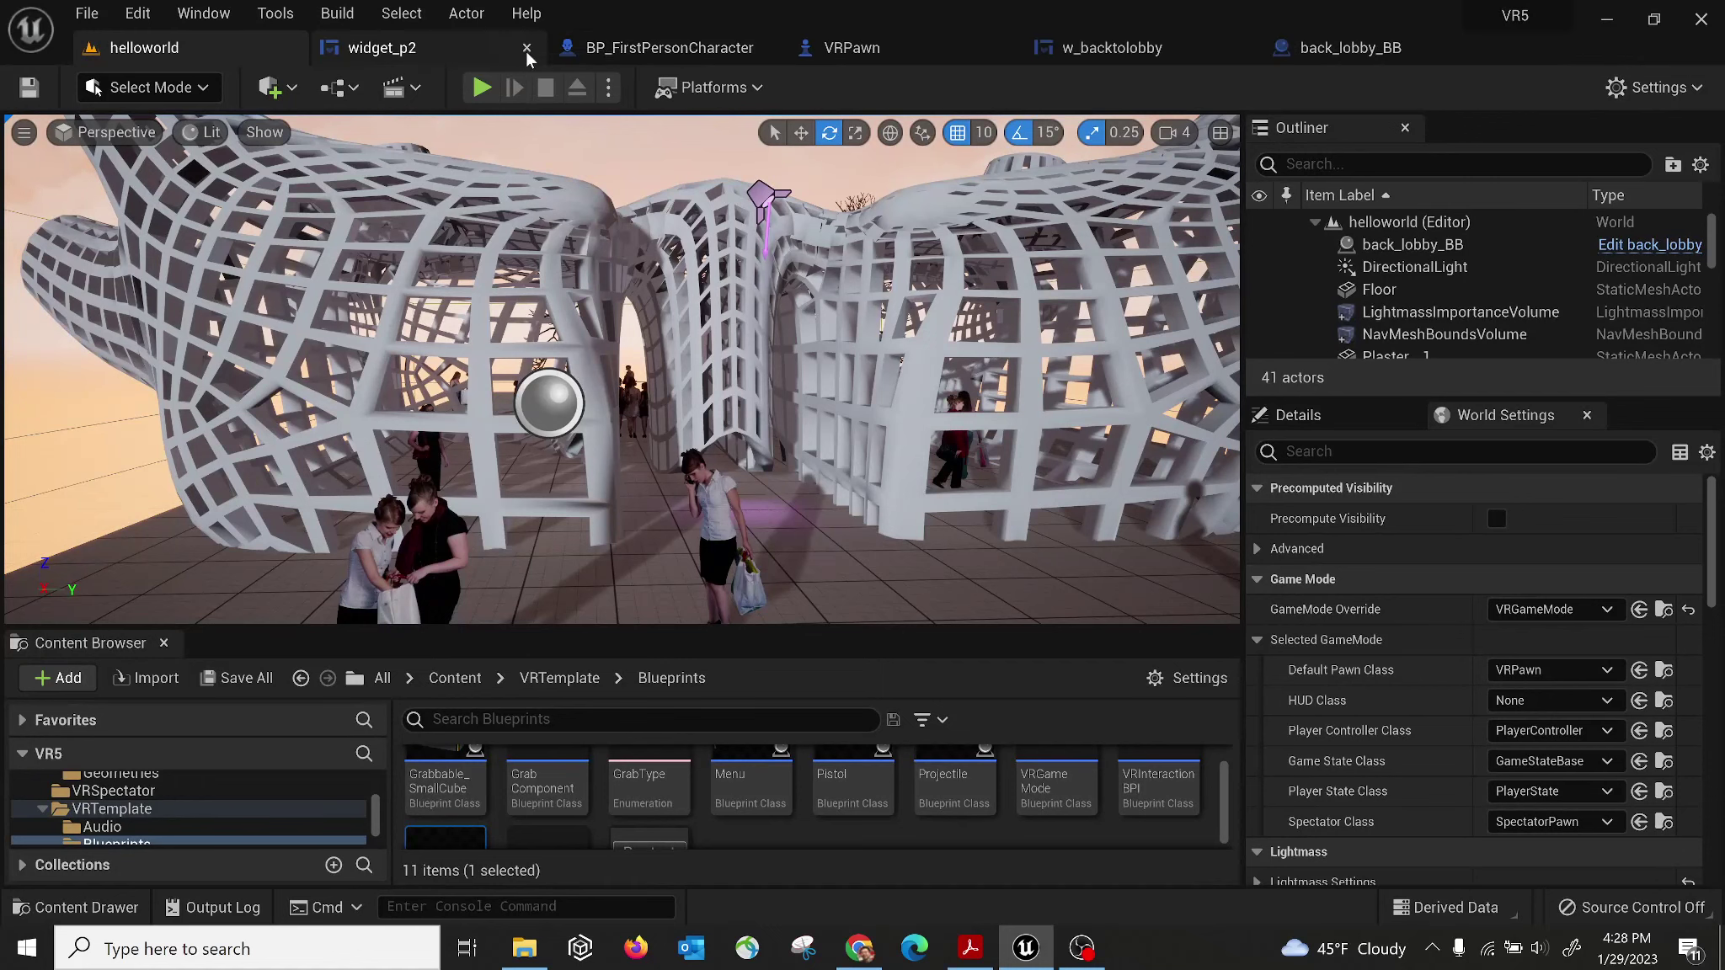
{"action": "left_click", "coordinate": [527, 48]}
{"action": "left_click", "coordinate": [521, 48]}
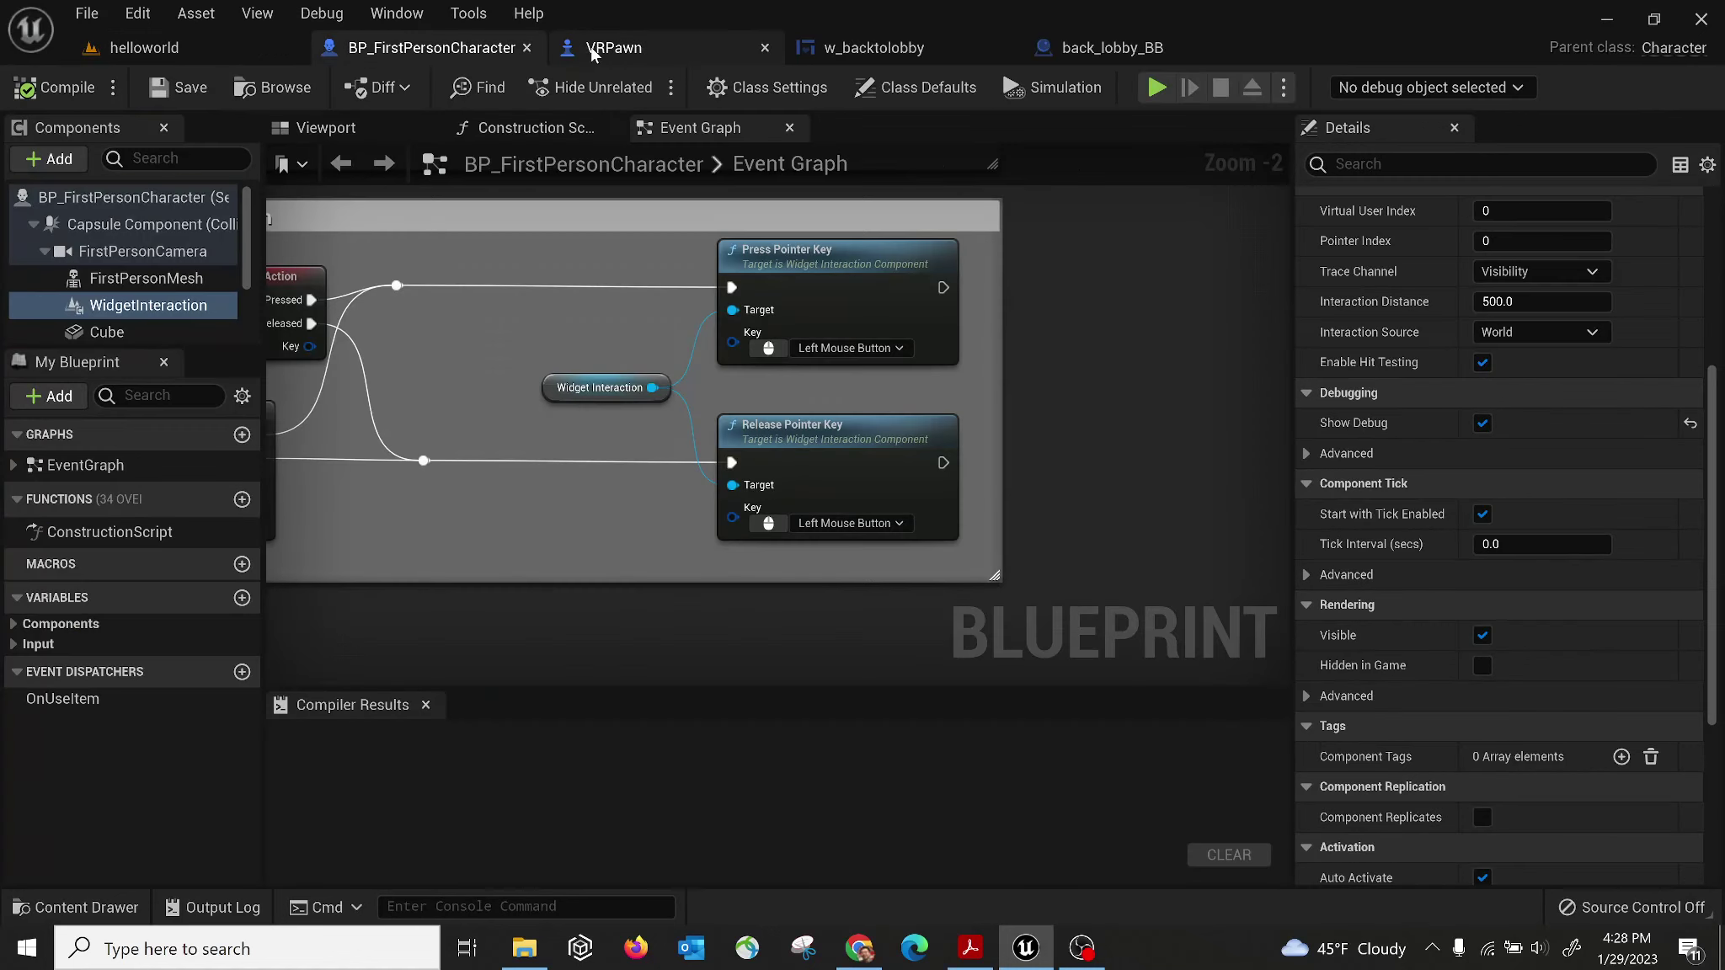
{"action": "left_click", "coordinate": [527, 48]}
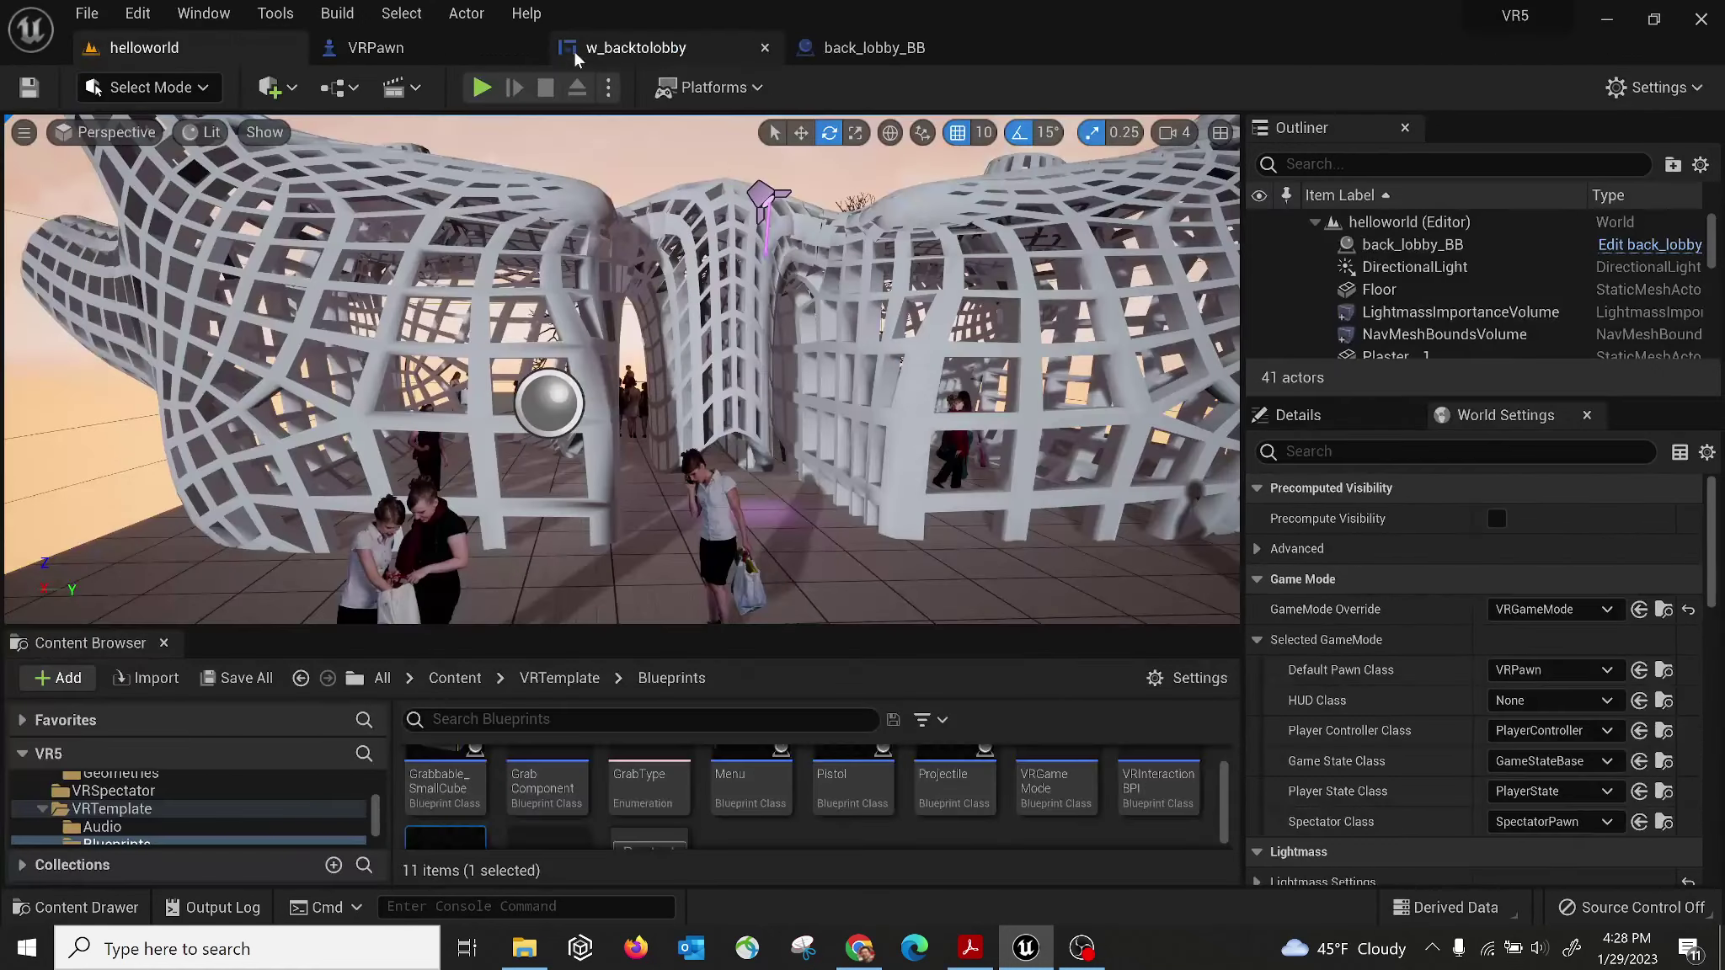
{"action": "left_click", "coordinate": [765, 48]}
{"action": "left_click", "coordinate": [765, 49]}
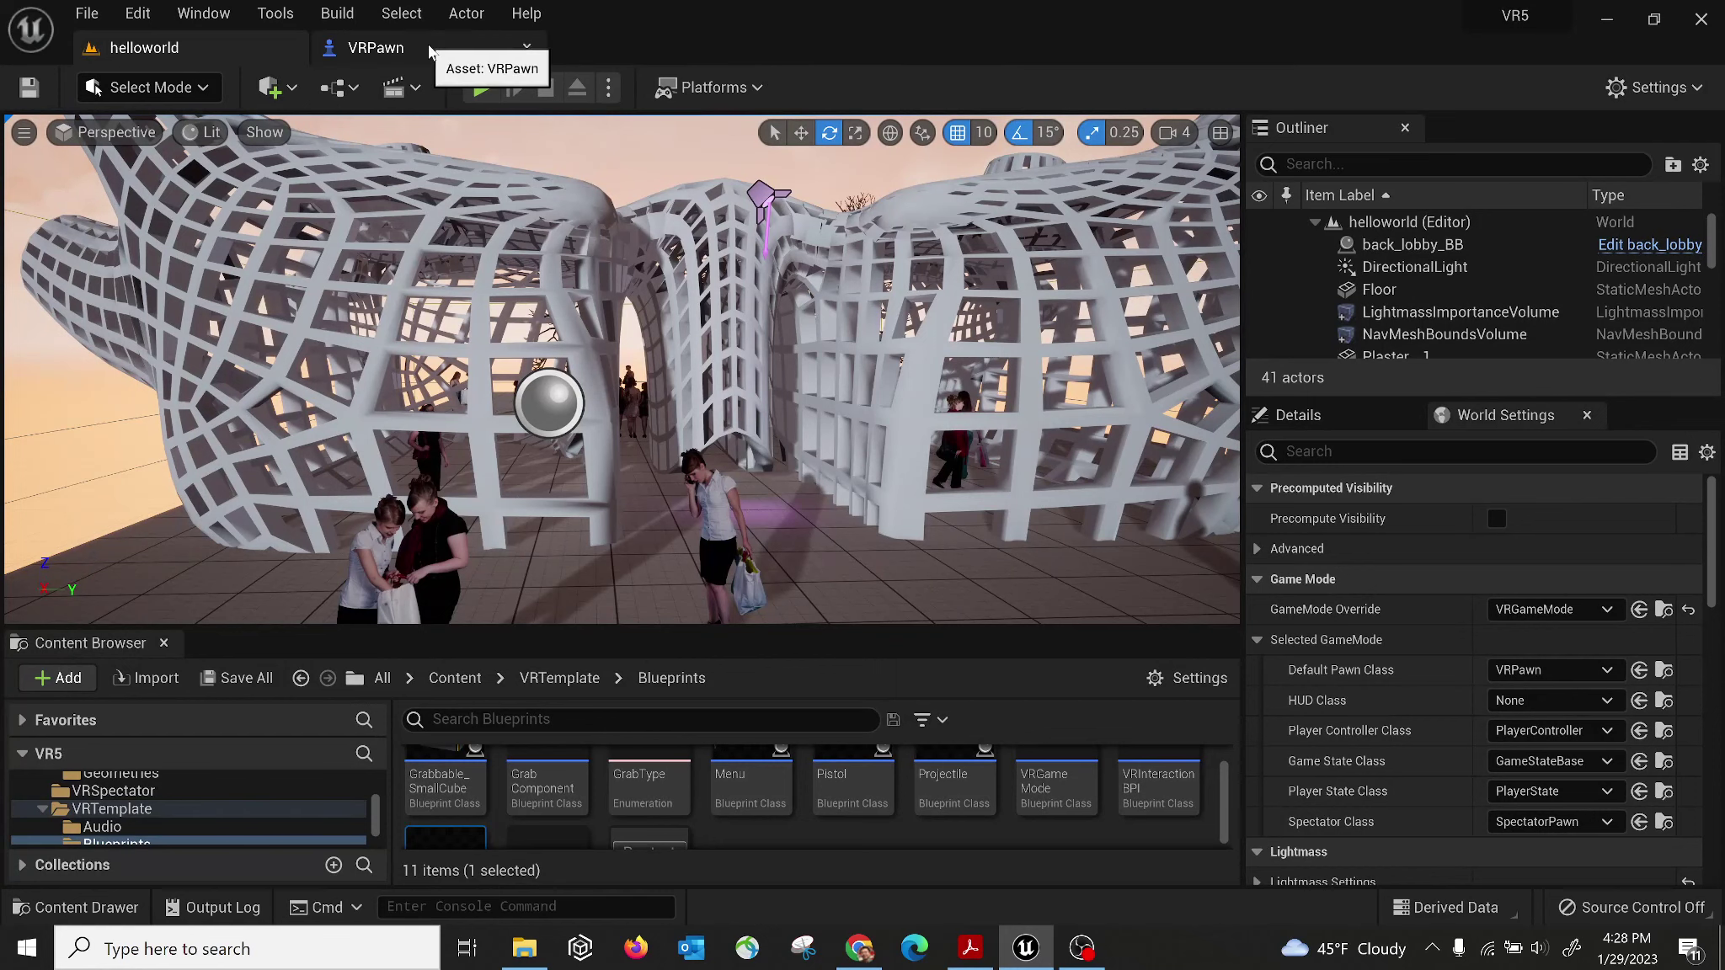
{"action": "left_click", "coordinate": [525, 49]}
{"action": "left_click", "coordinate": [526, 48]}
Add /Game/helloworld to the list of maps to include in a packaged build in the project's Packaging settings, then close them.
{"action": "left_click", "coordinate": [1647, 85]}
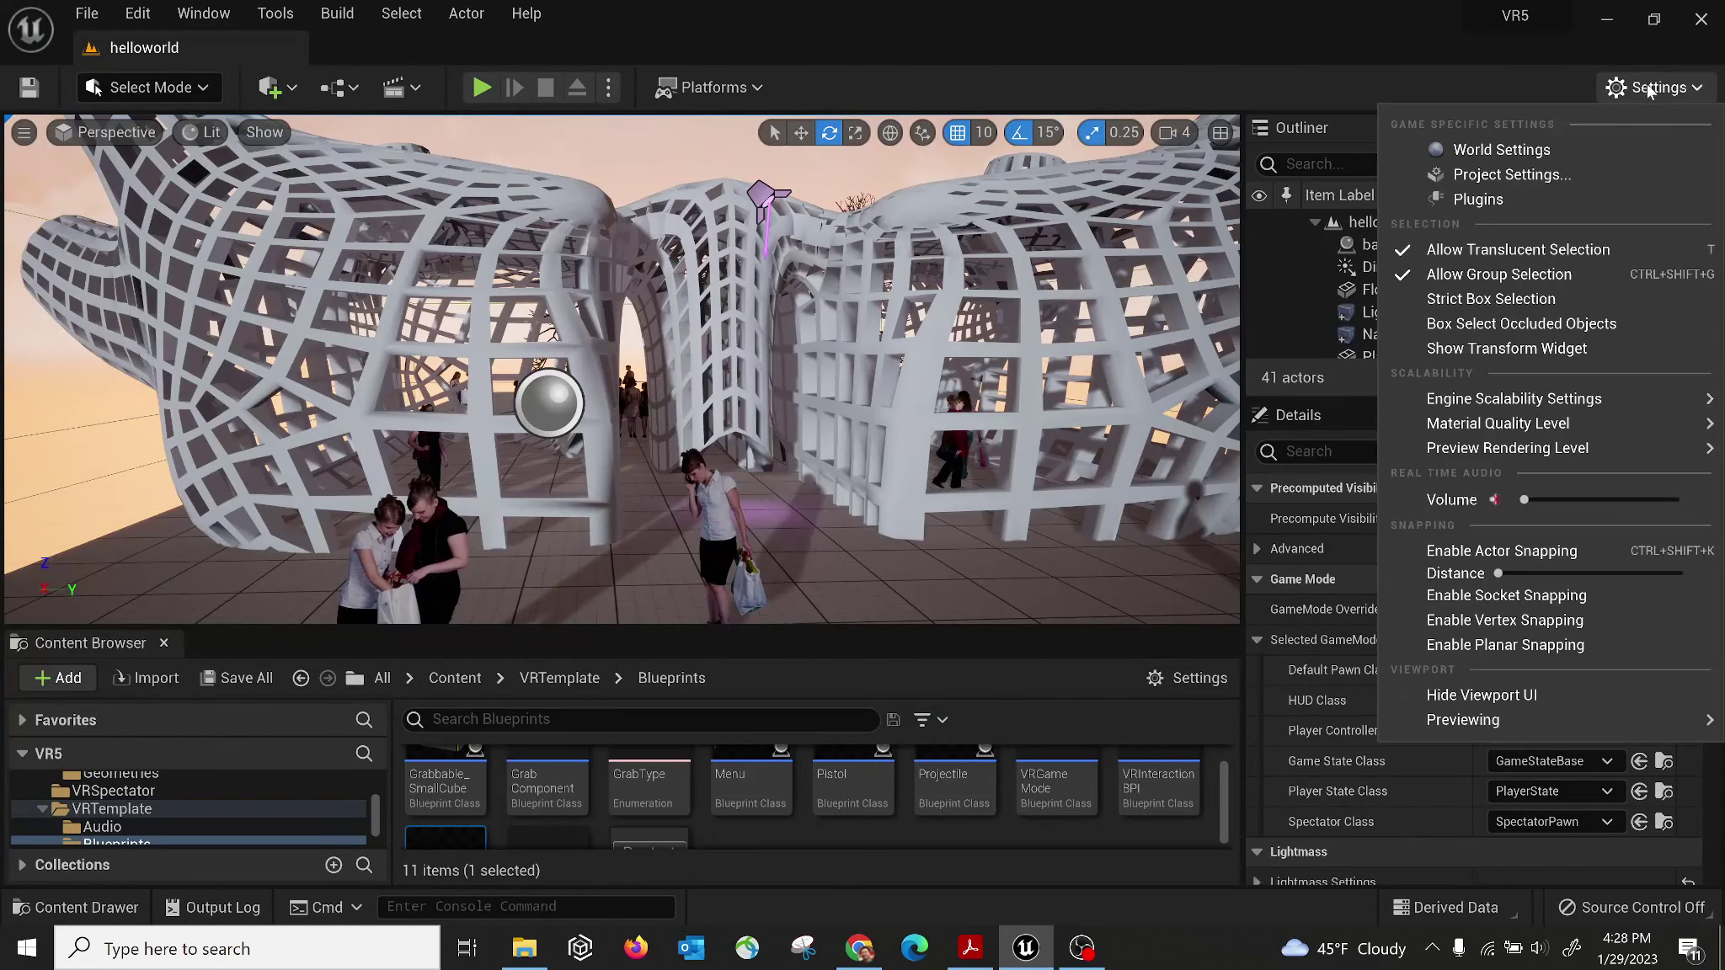
{"action": "left_click", "coordinate": [1574, 172]}
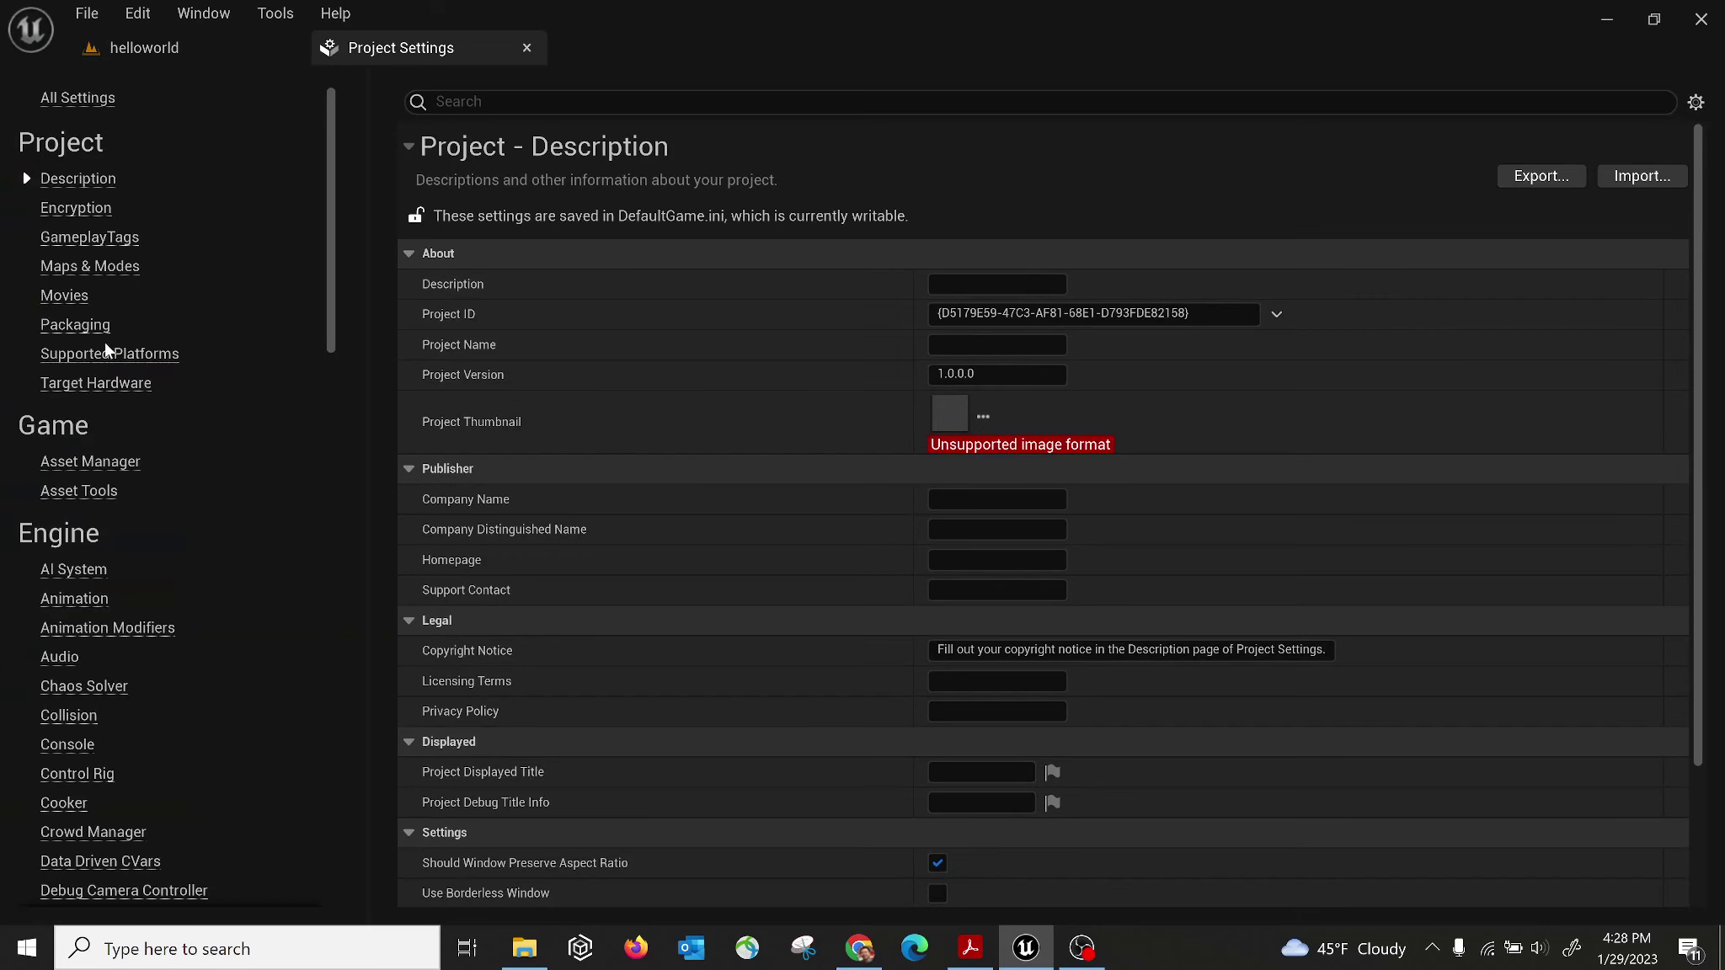
{"action": "left_click", "coordinate": [75, 325]}
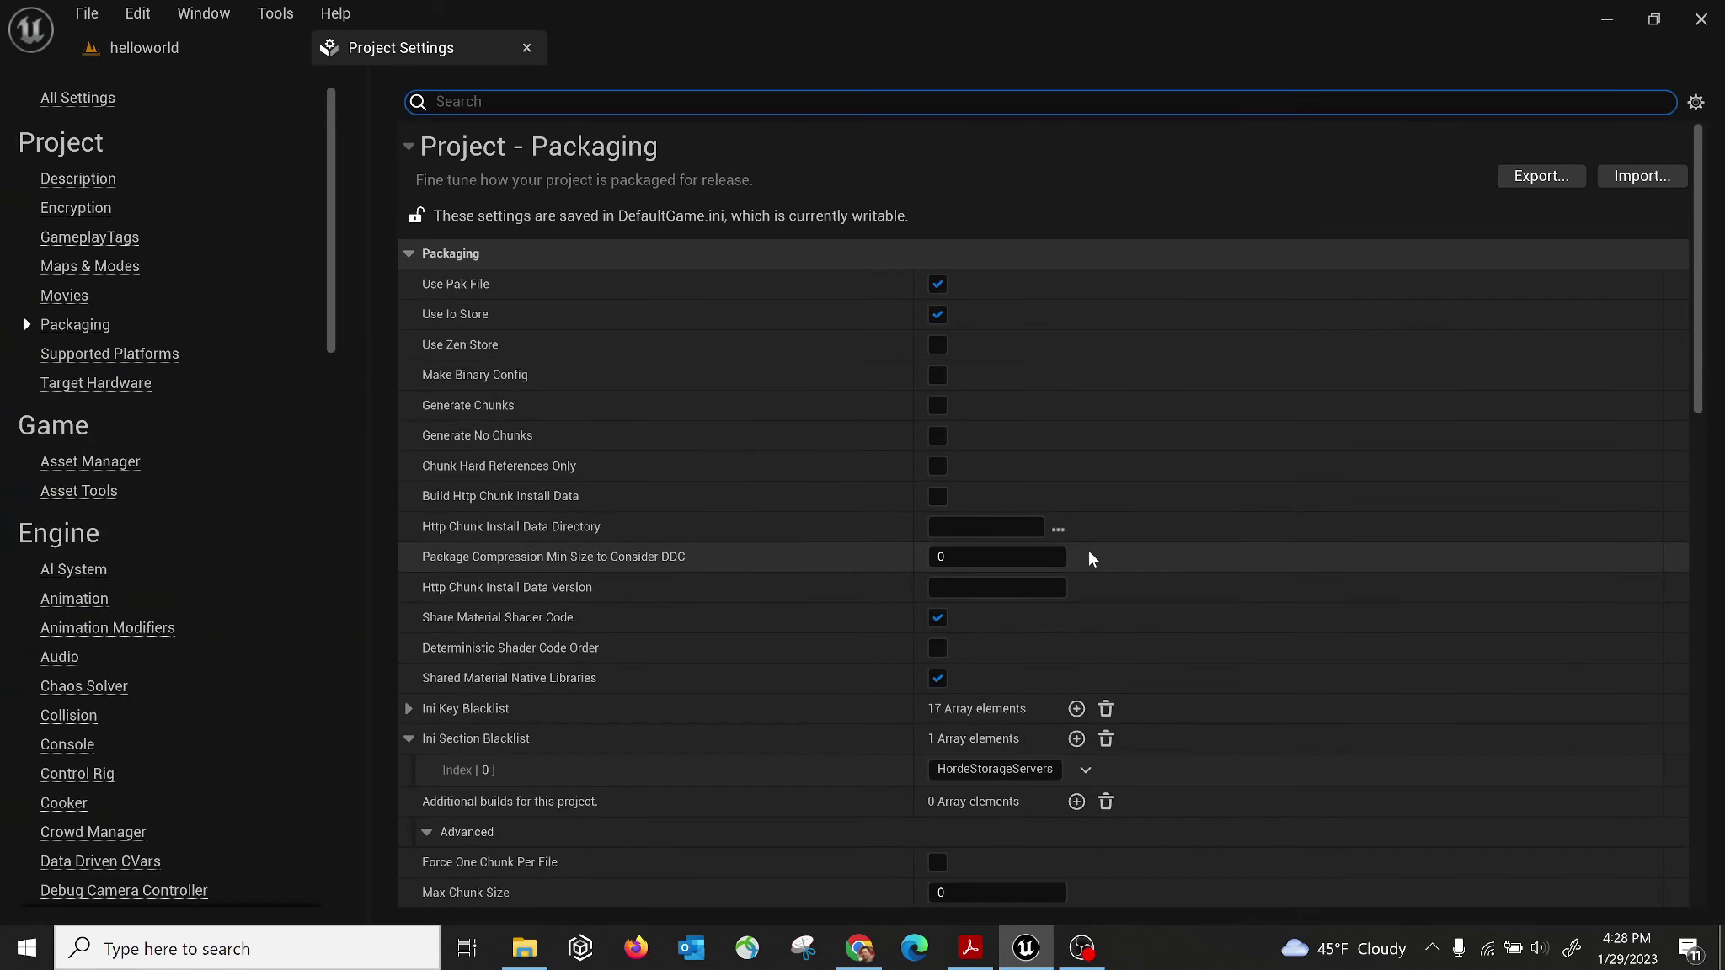
{"action": "scroll", "coordinate": [1082, 556], "scroll_direction": "down", "scroll_amount": 4}
{"action": "scroll", "coordinate": [1076, 562], "scroll_direction": "down", "scroll_amount": 1}
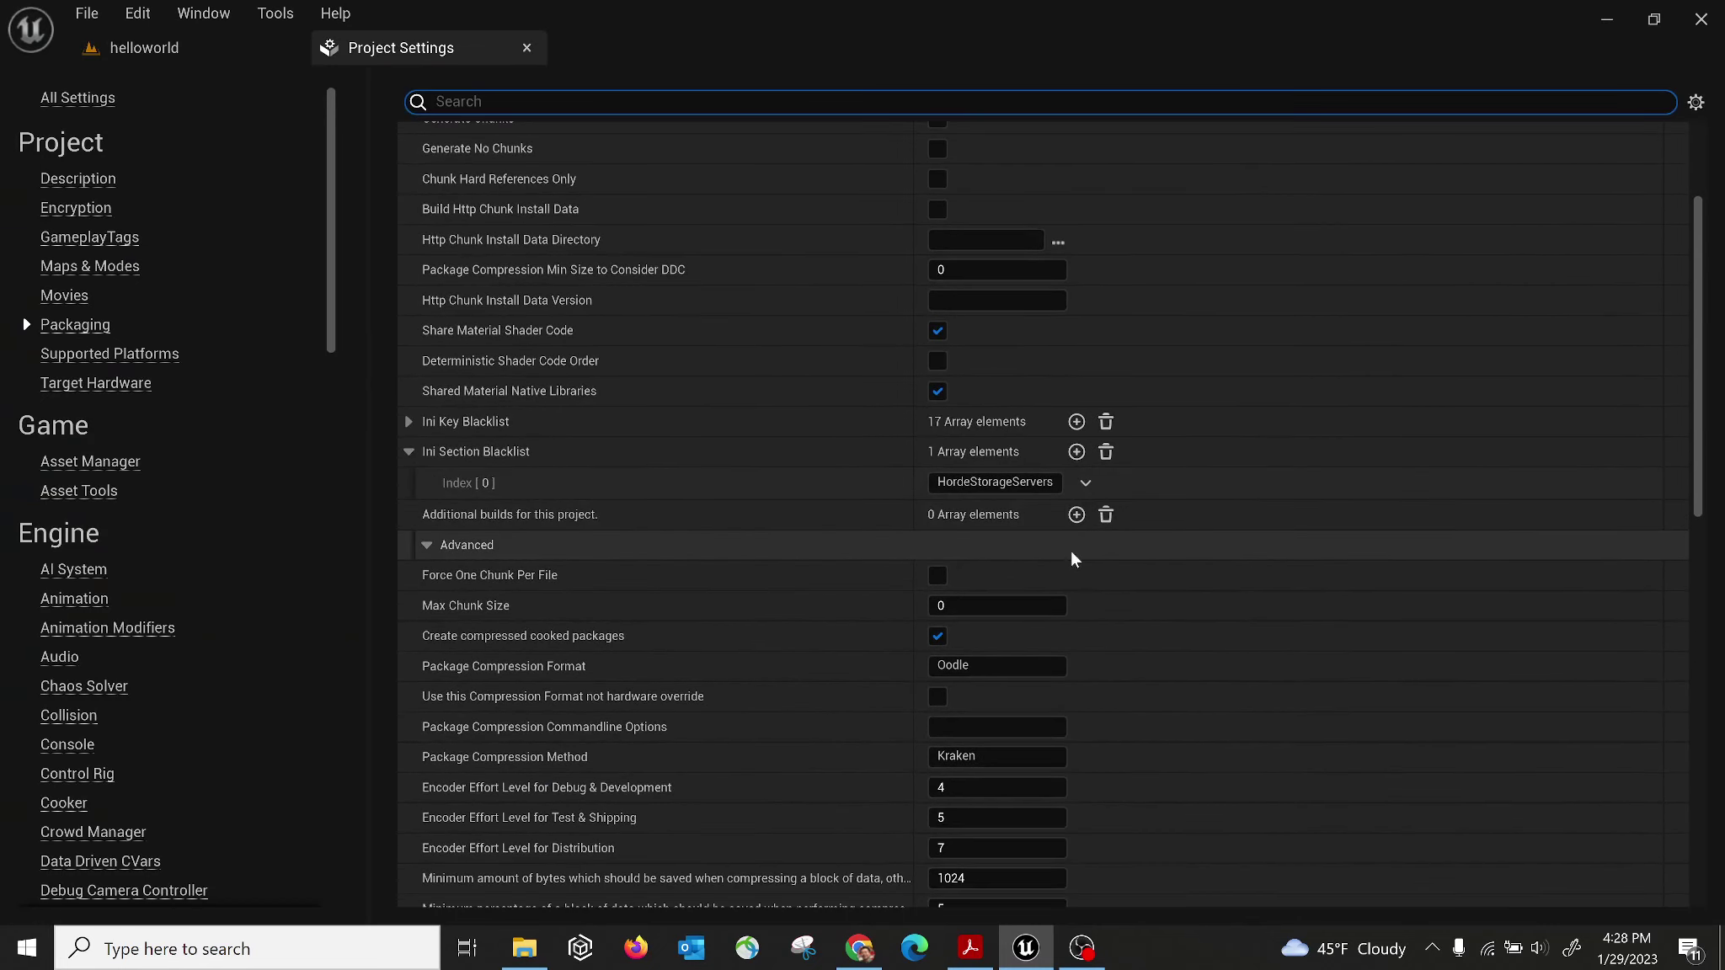
{"action": "scroll", "coordinate": [1071, 559], "scroll_direction": "down", "scroll_amount": 10}
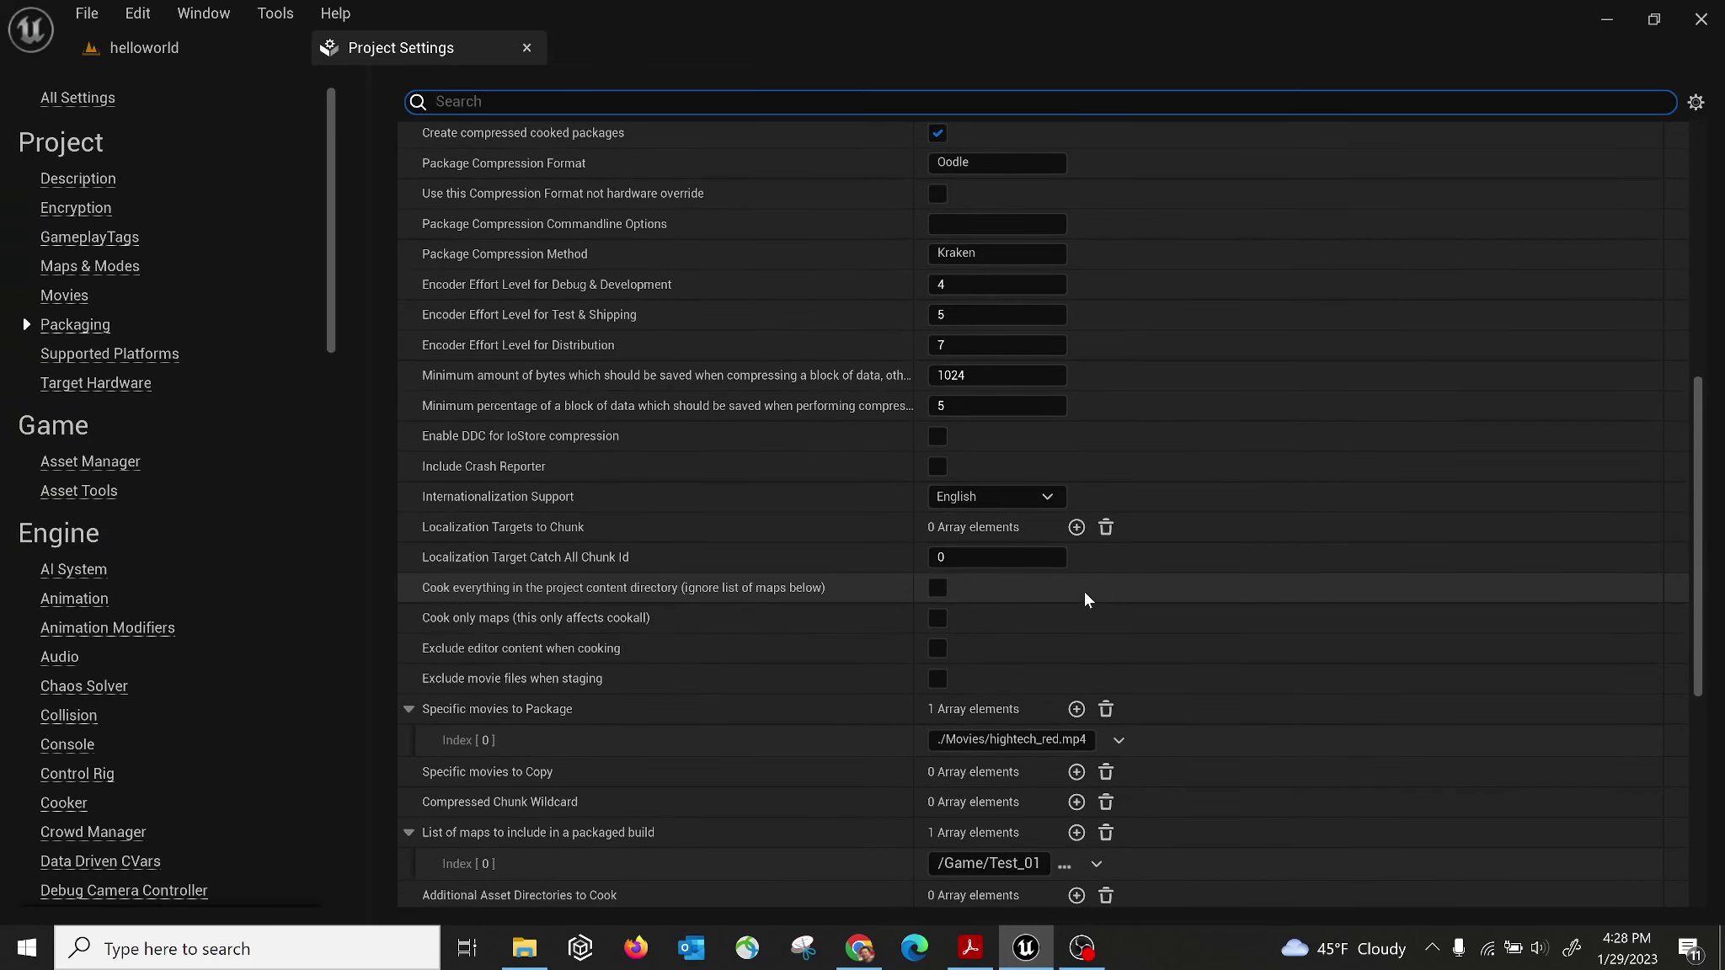
{"action": "scroll", "coordinate": [1166, 655], "scroll_direction": "down", "scroll_amount": 3}
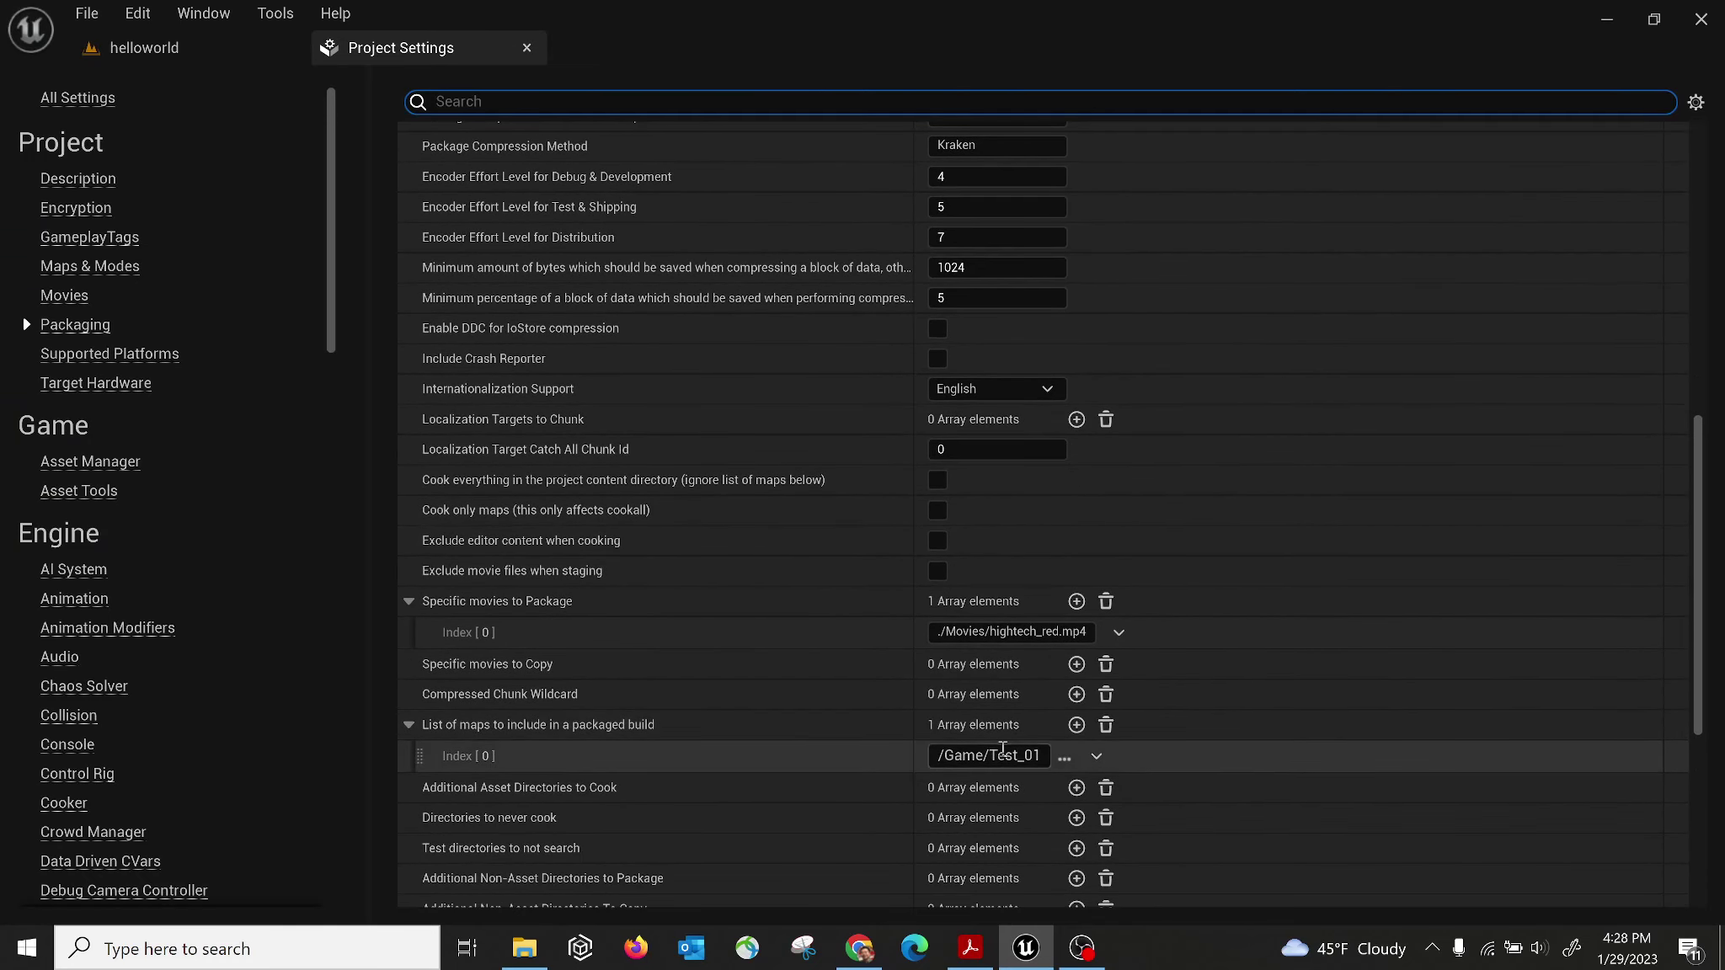
{"action": "left_click", "coordinate": [1077, 725]}
{"action": "left_click", "coordinate": [1018, 791]}
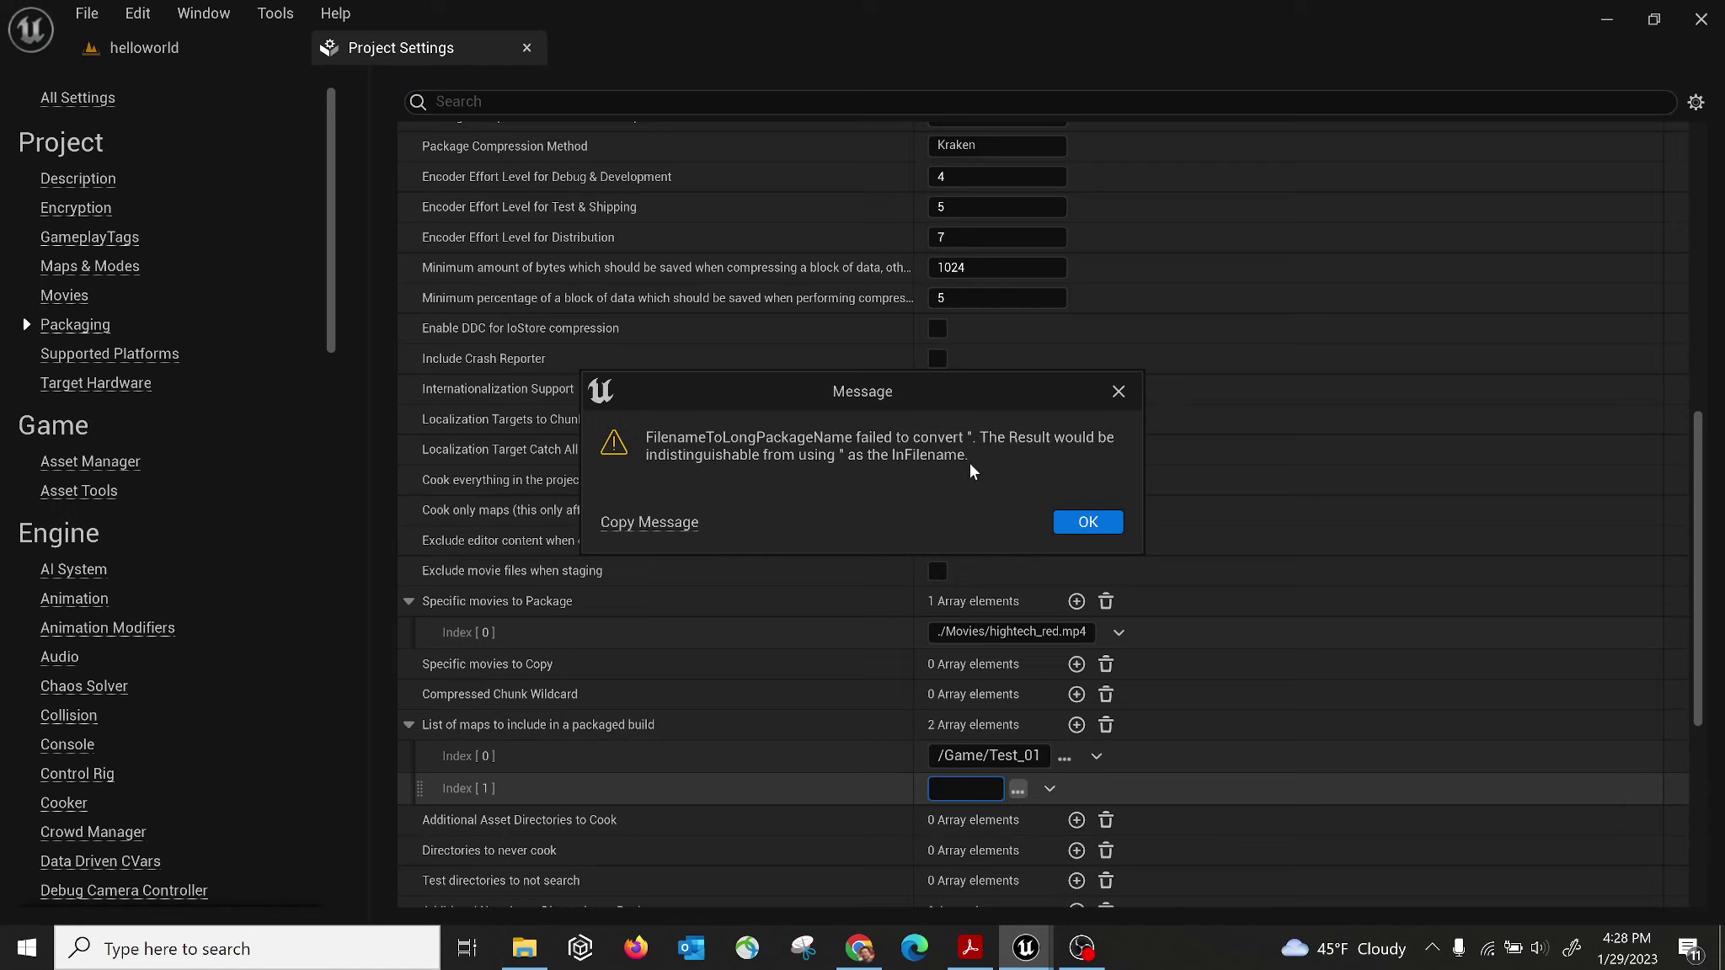
{"action": "left_click", "coordinate": [1098, 523]}
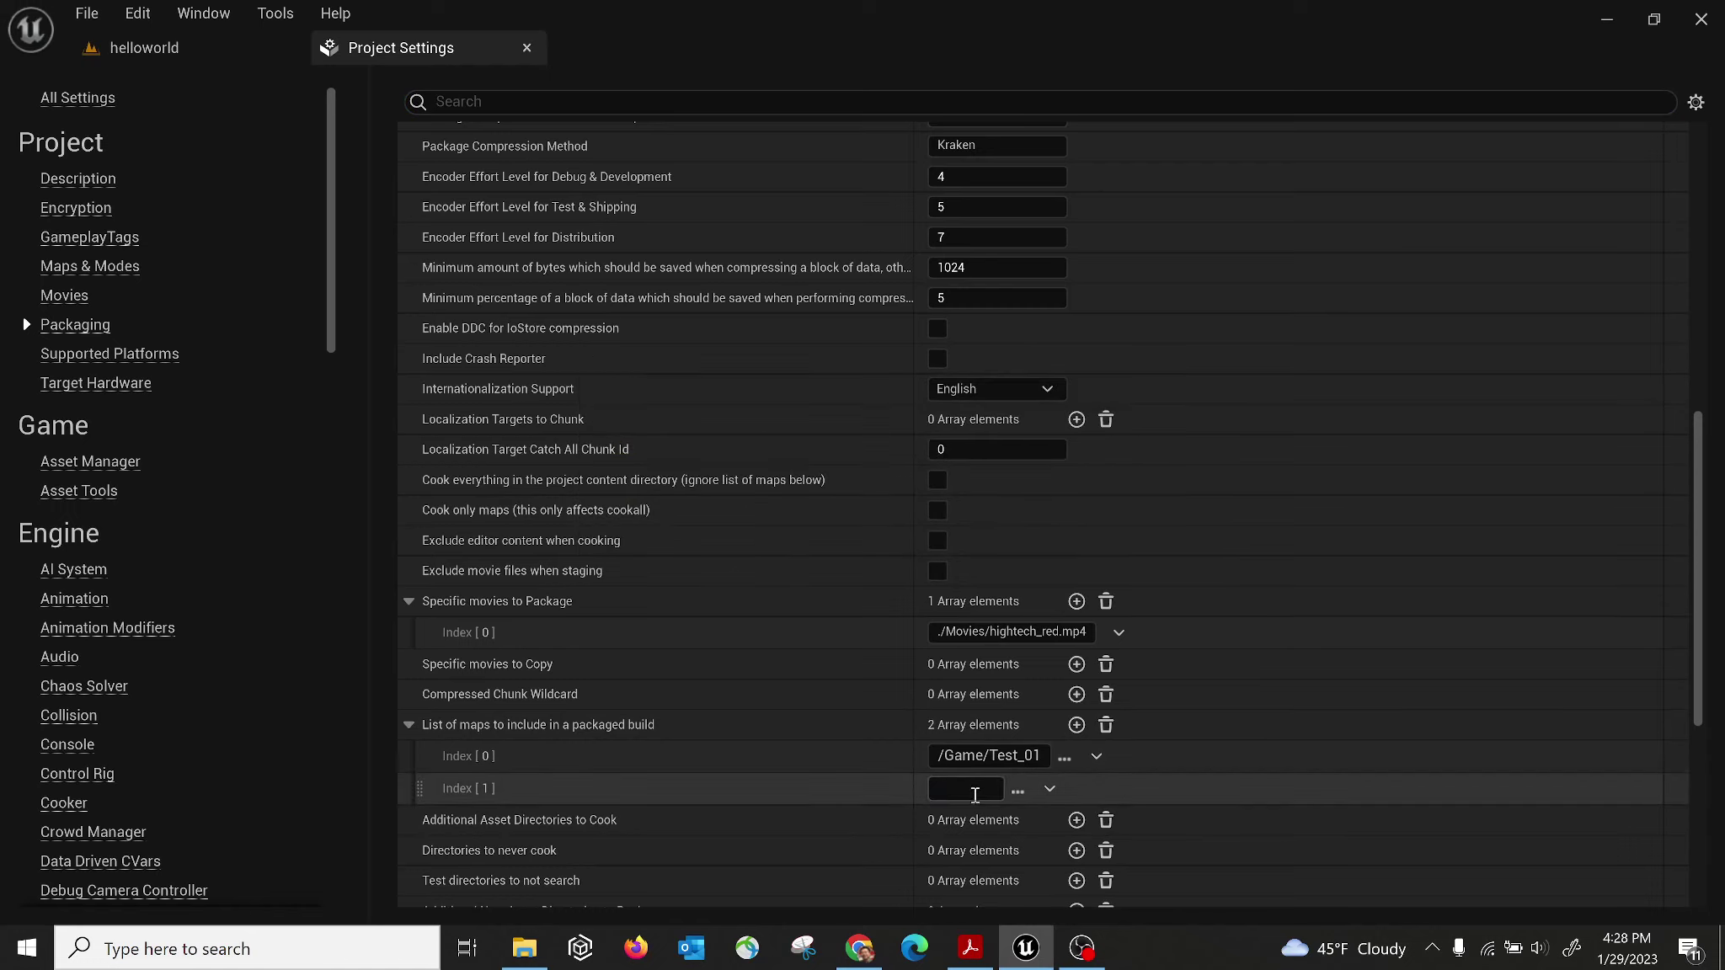
{"action": "left_click", "coordinate": [1021, 791]}
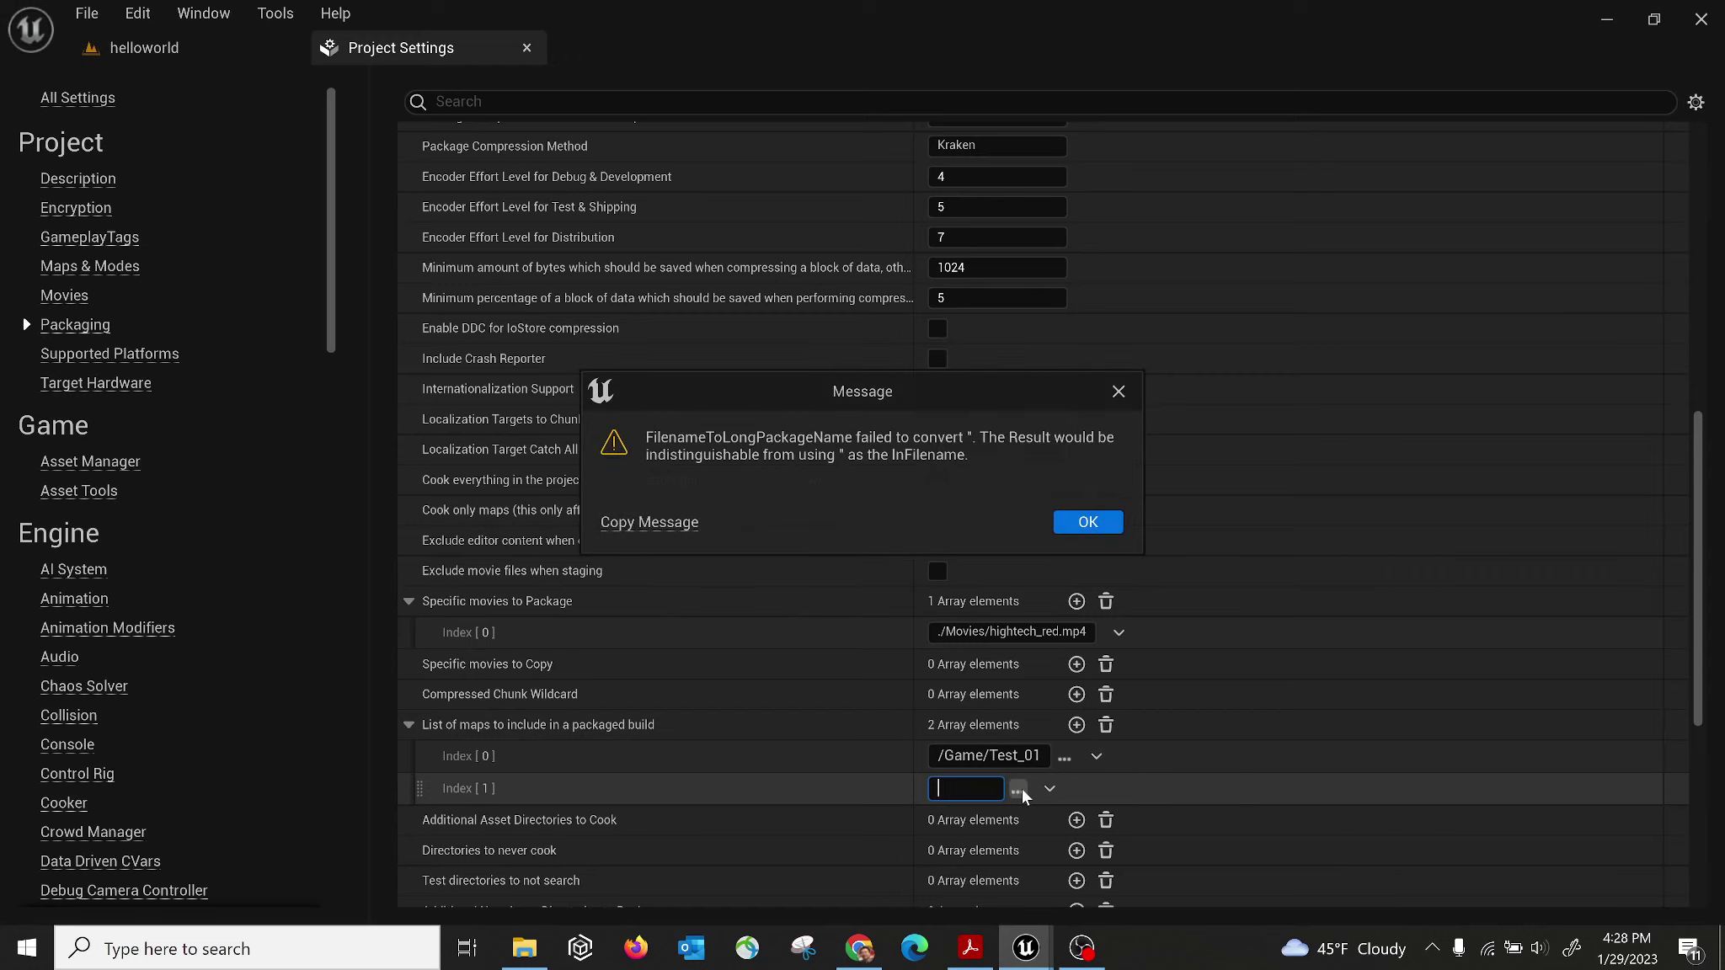
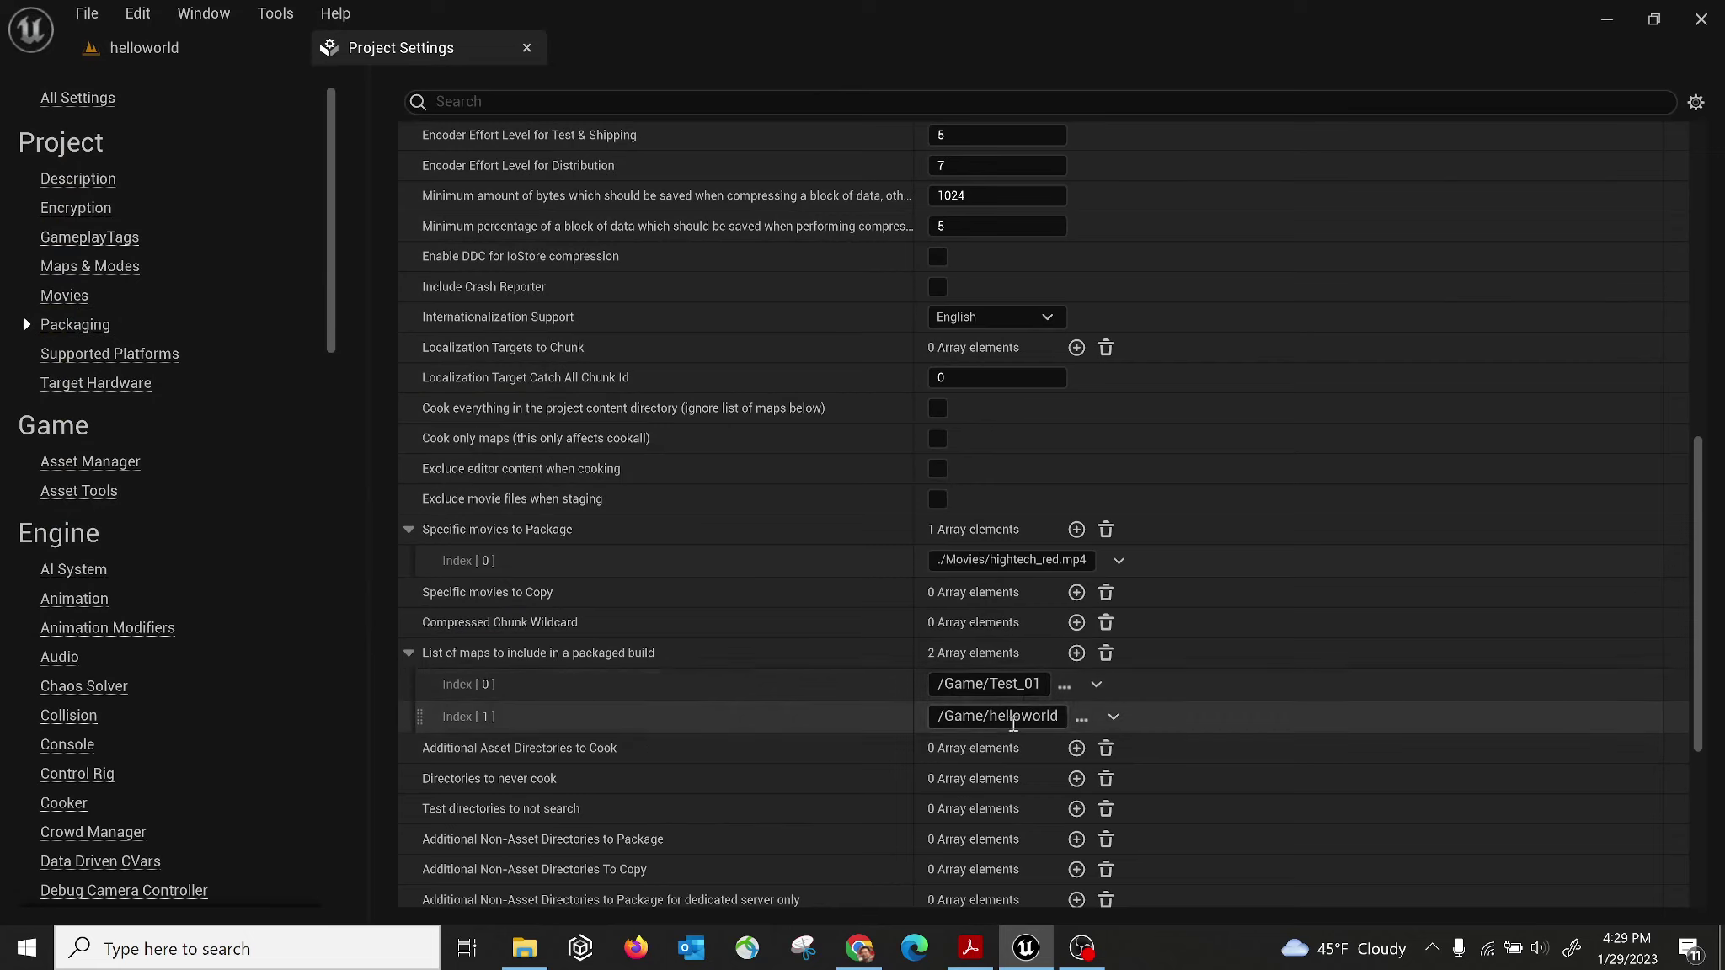
{"action": "left_click", "coordinate": [527, 48]}
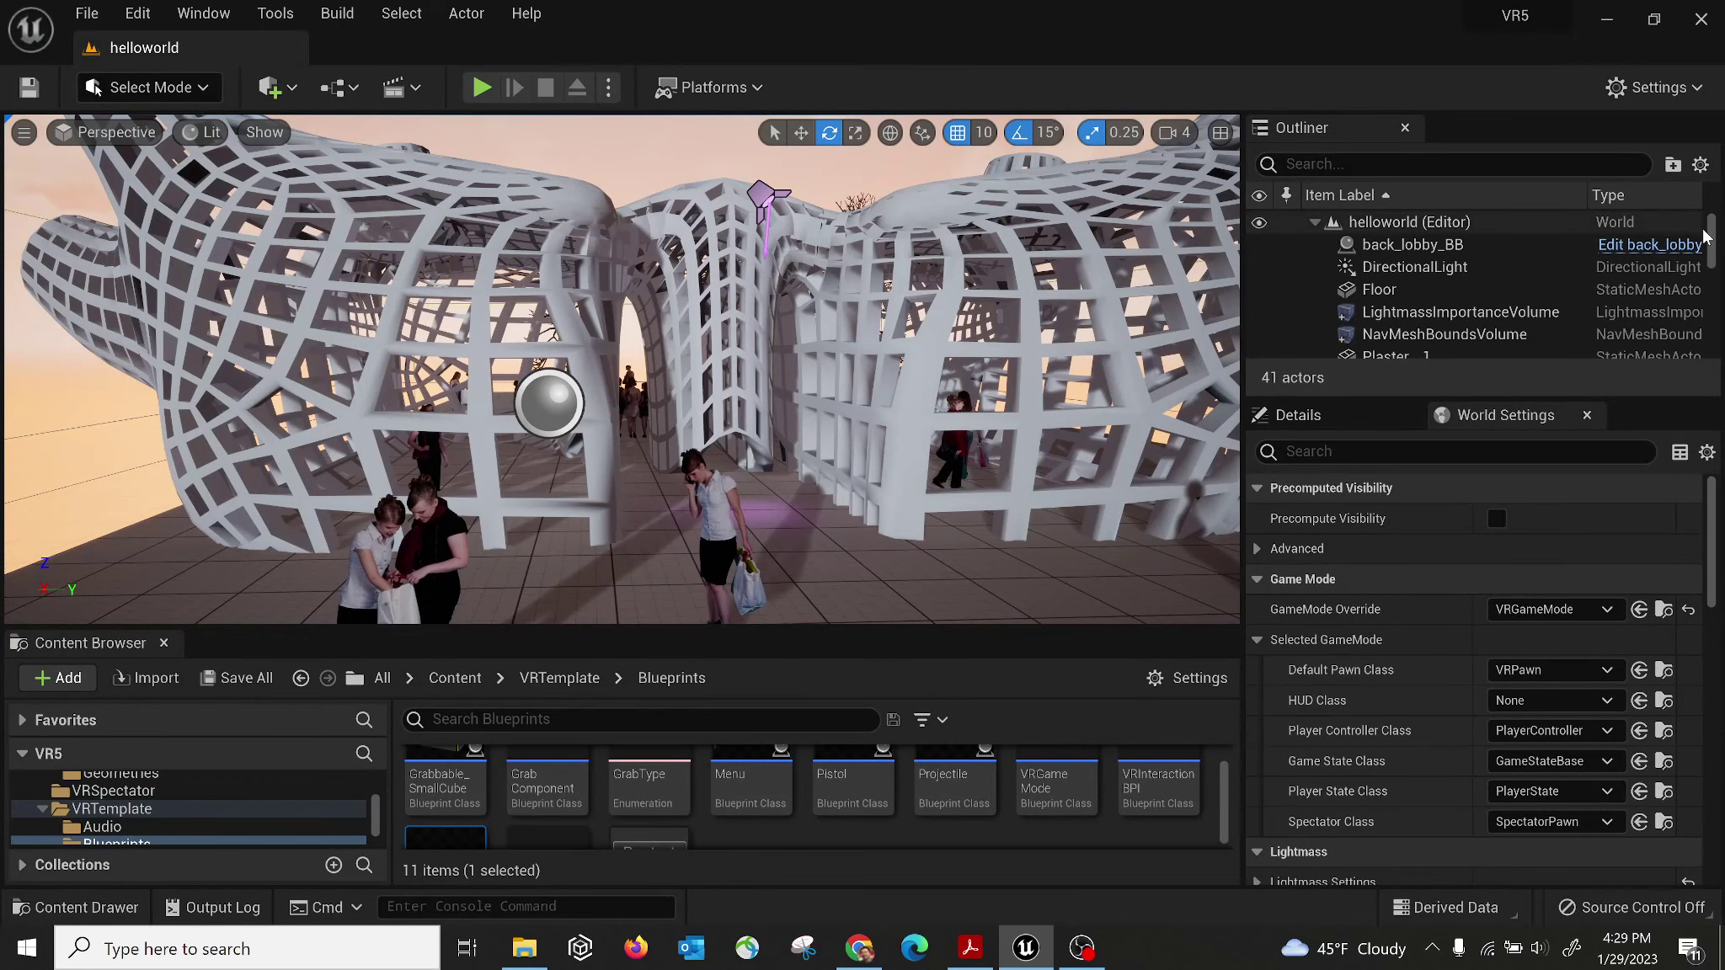
Open the project's Maps & Modes settings and check the default game mode, editor startup map and game default map.
{"action": "left_click", "coordinate": [1649, 88]}
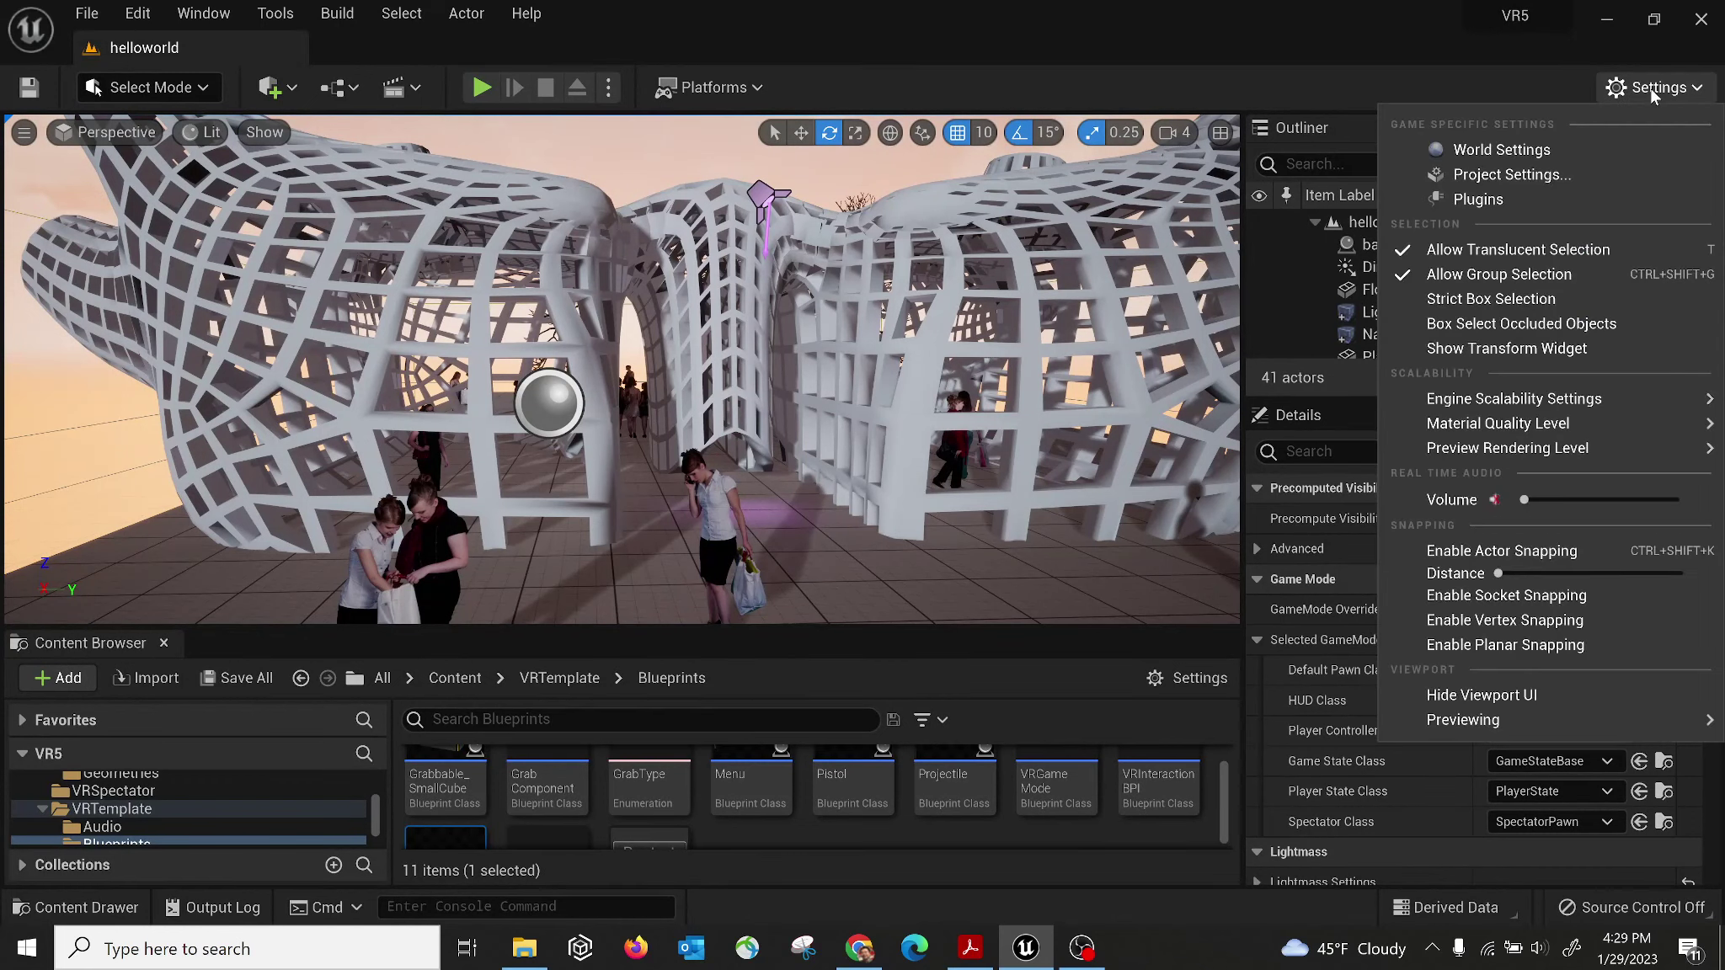
{"action": "left_click", "coordinate": [1595, 172]}
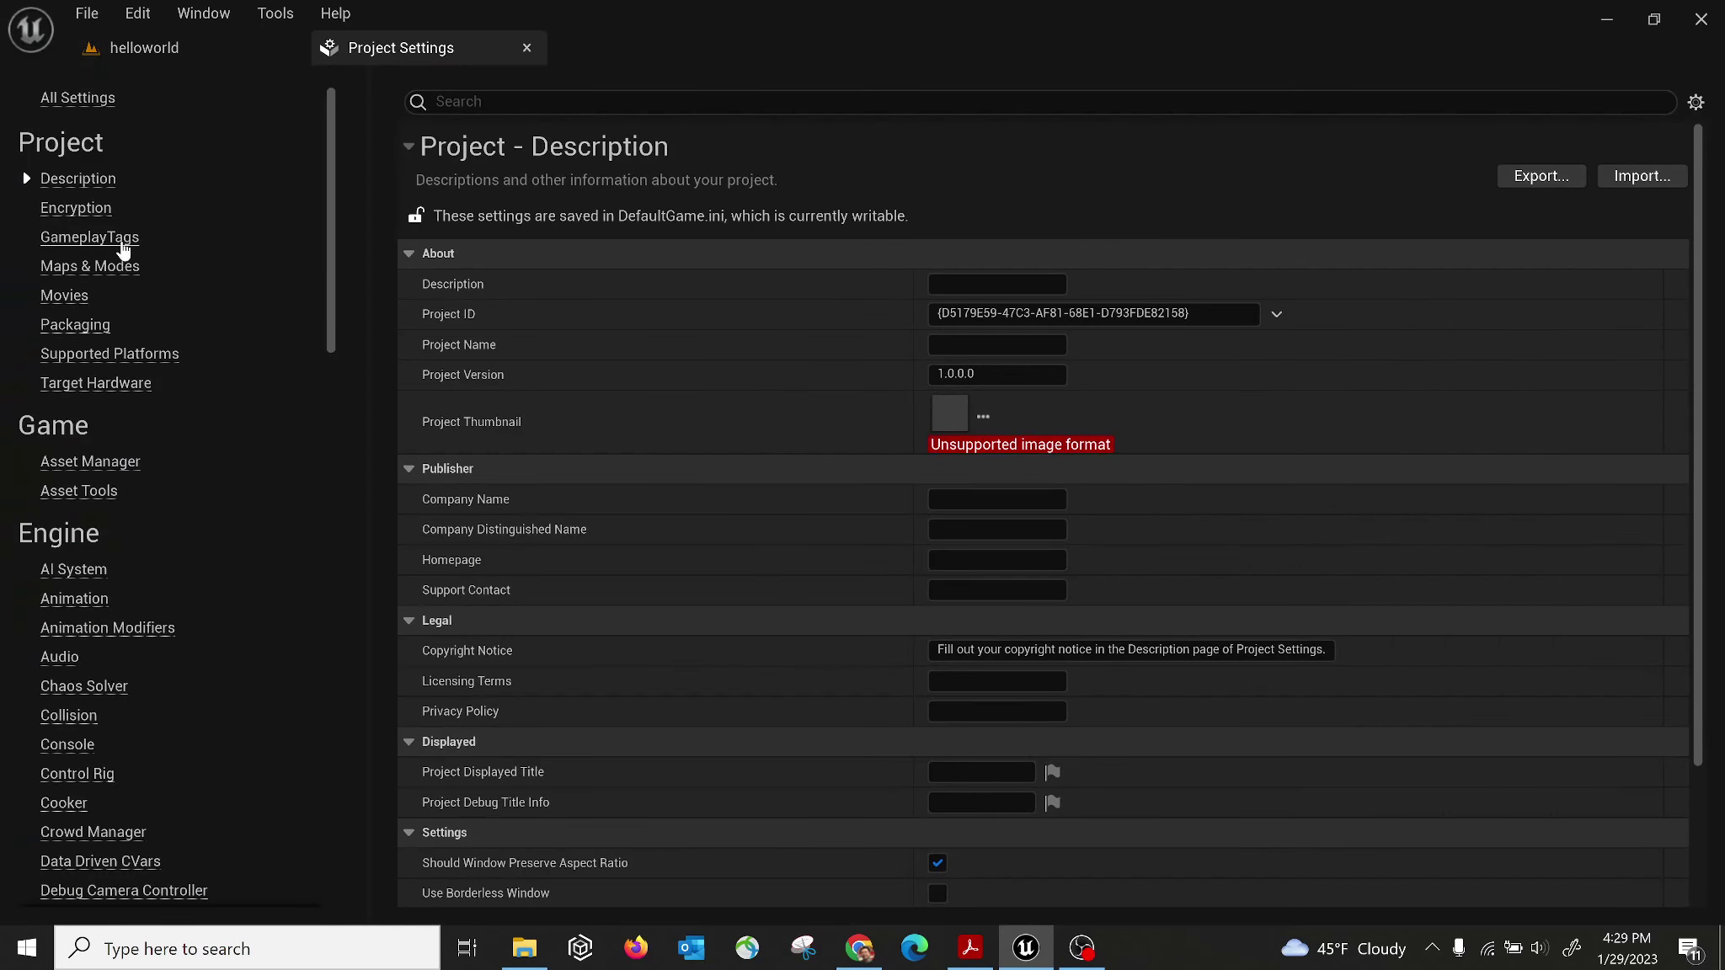
{"action": "left_click", "coordinate": [66, 298]}
{"action": "left_click", "coordinate": [77, 268]}
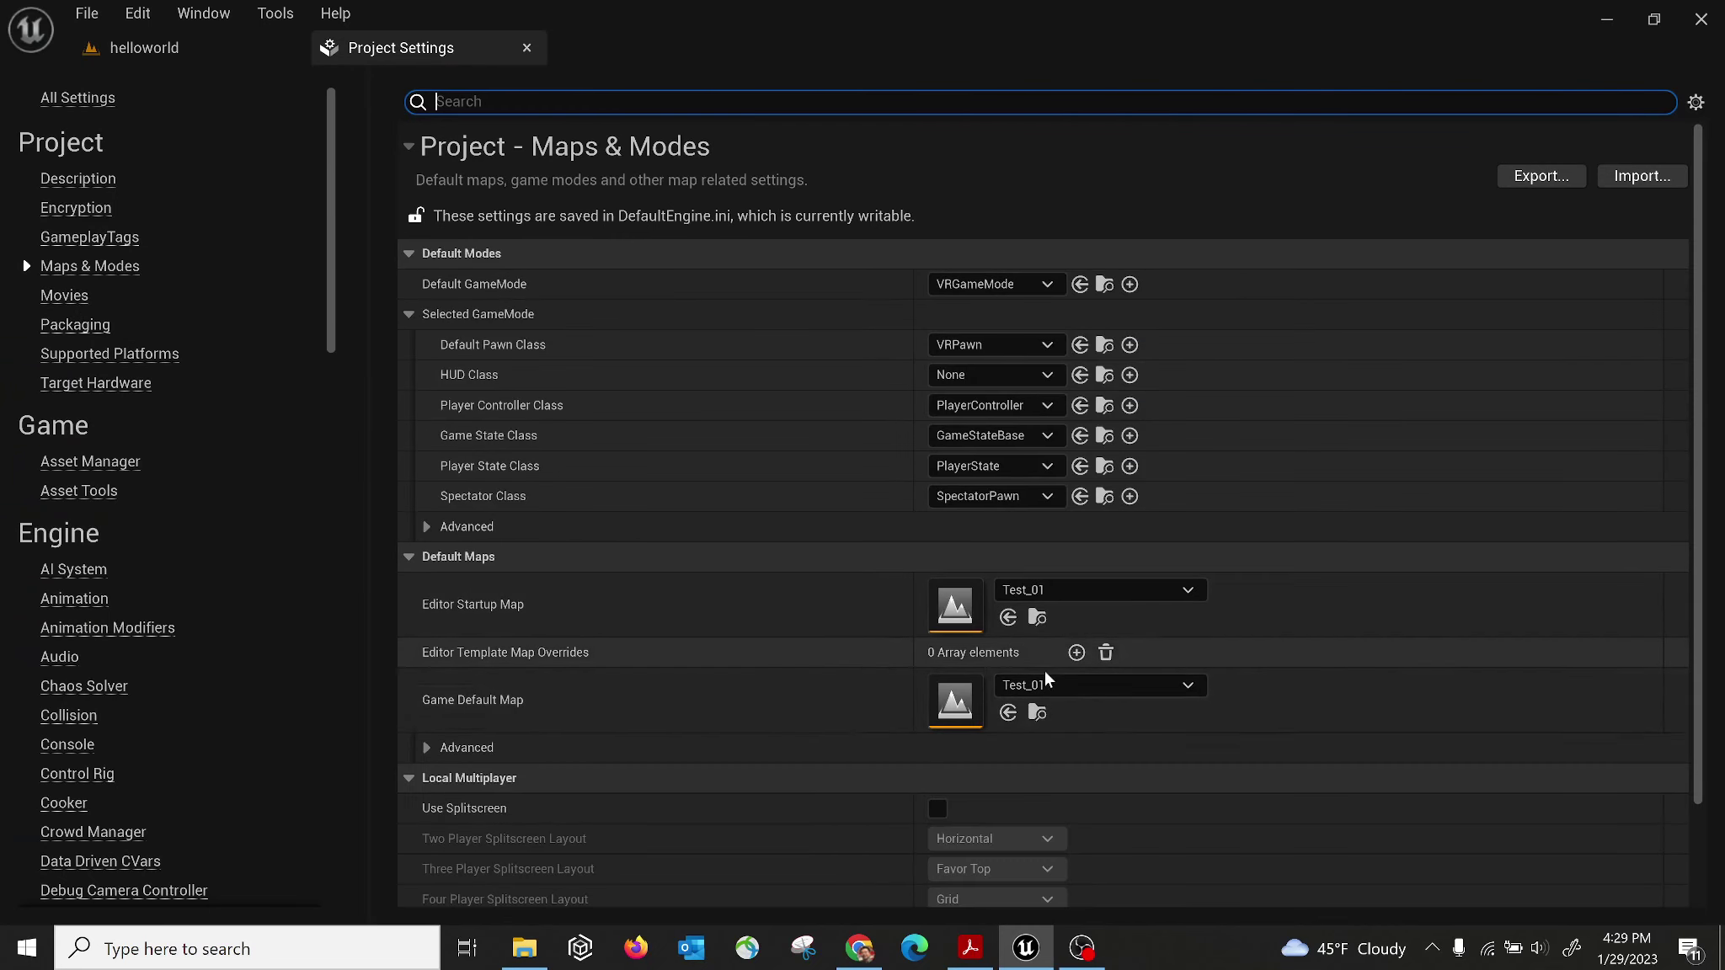
Close the Project Settings and save all unsaved levels and assets.
{"action": "left_click", "coordinate": [526, 48]}
{"action": "left_click", "coordinate": [87, 13]}
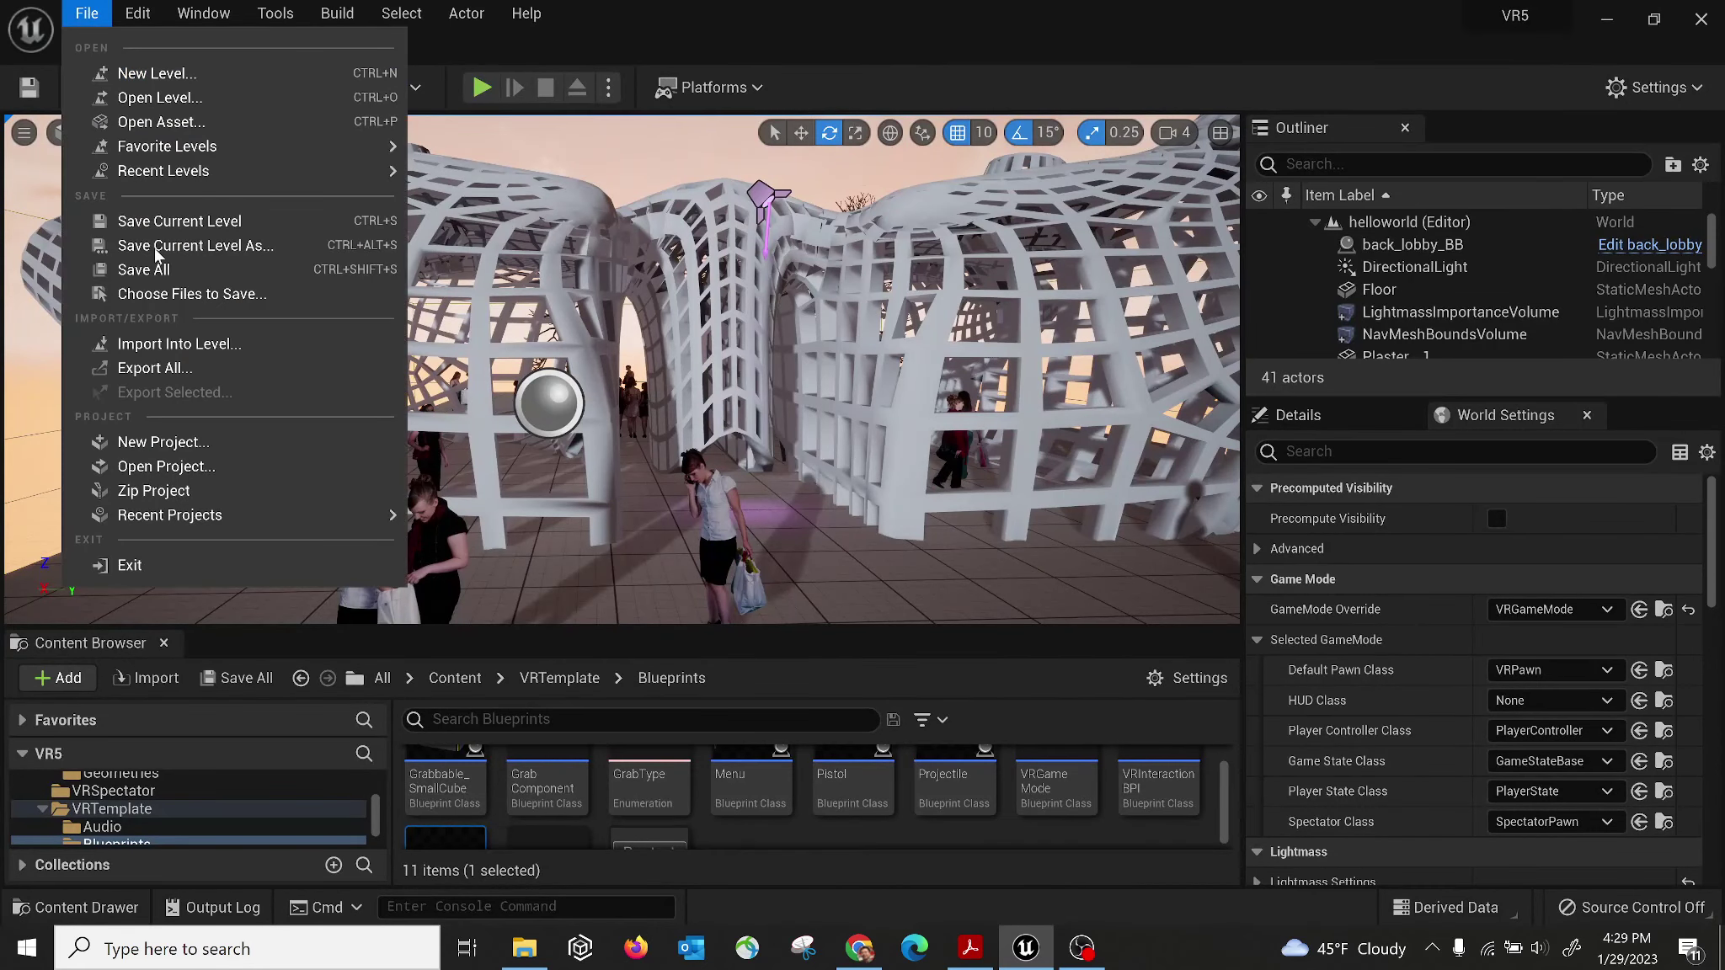
{"action": "left_click", "coordinate": [156, 262]}
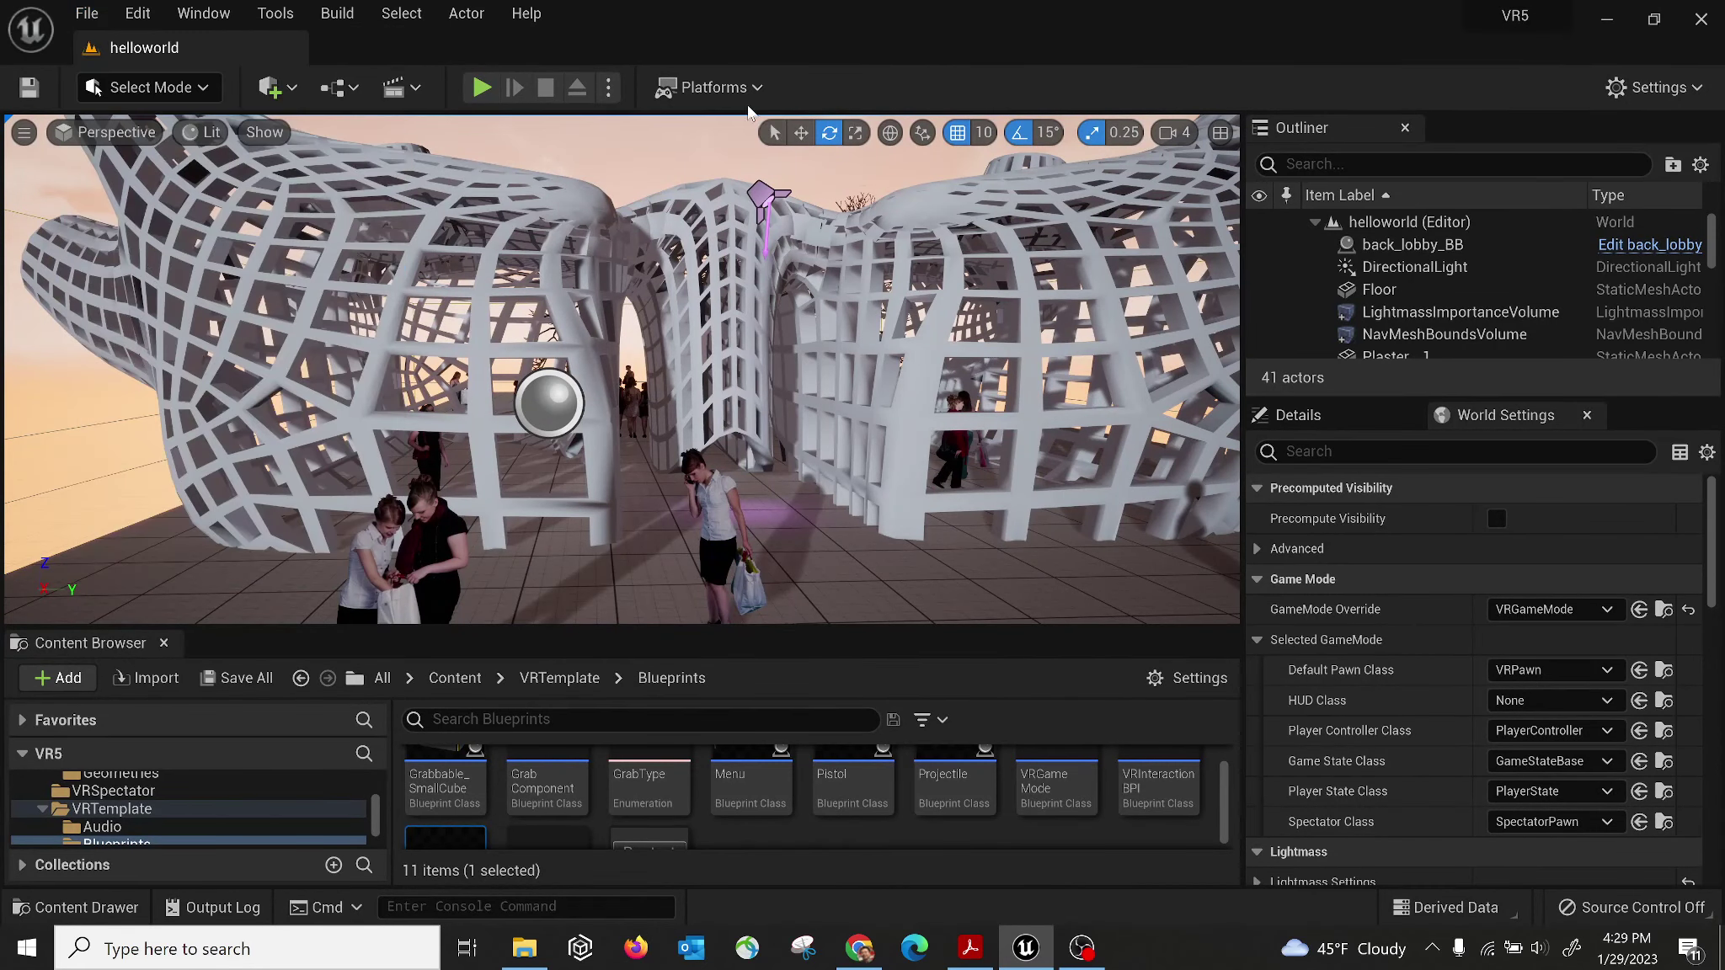
Start packaging the project for Android and create a folder named VR_15 inside the Unreal build folder.
{"action": "left_click", "coordinate": [745, 89]}
{"action": "mouse_move", "coordinate": [847, 234]}
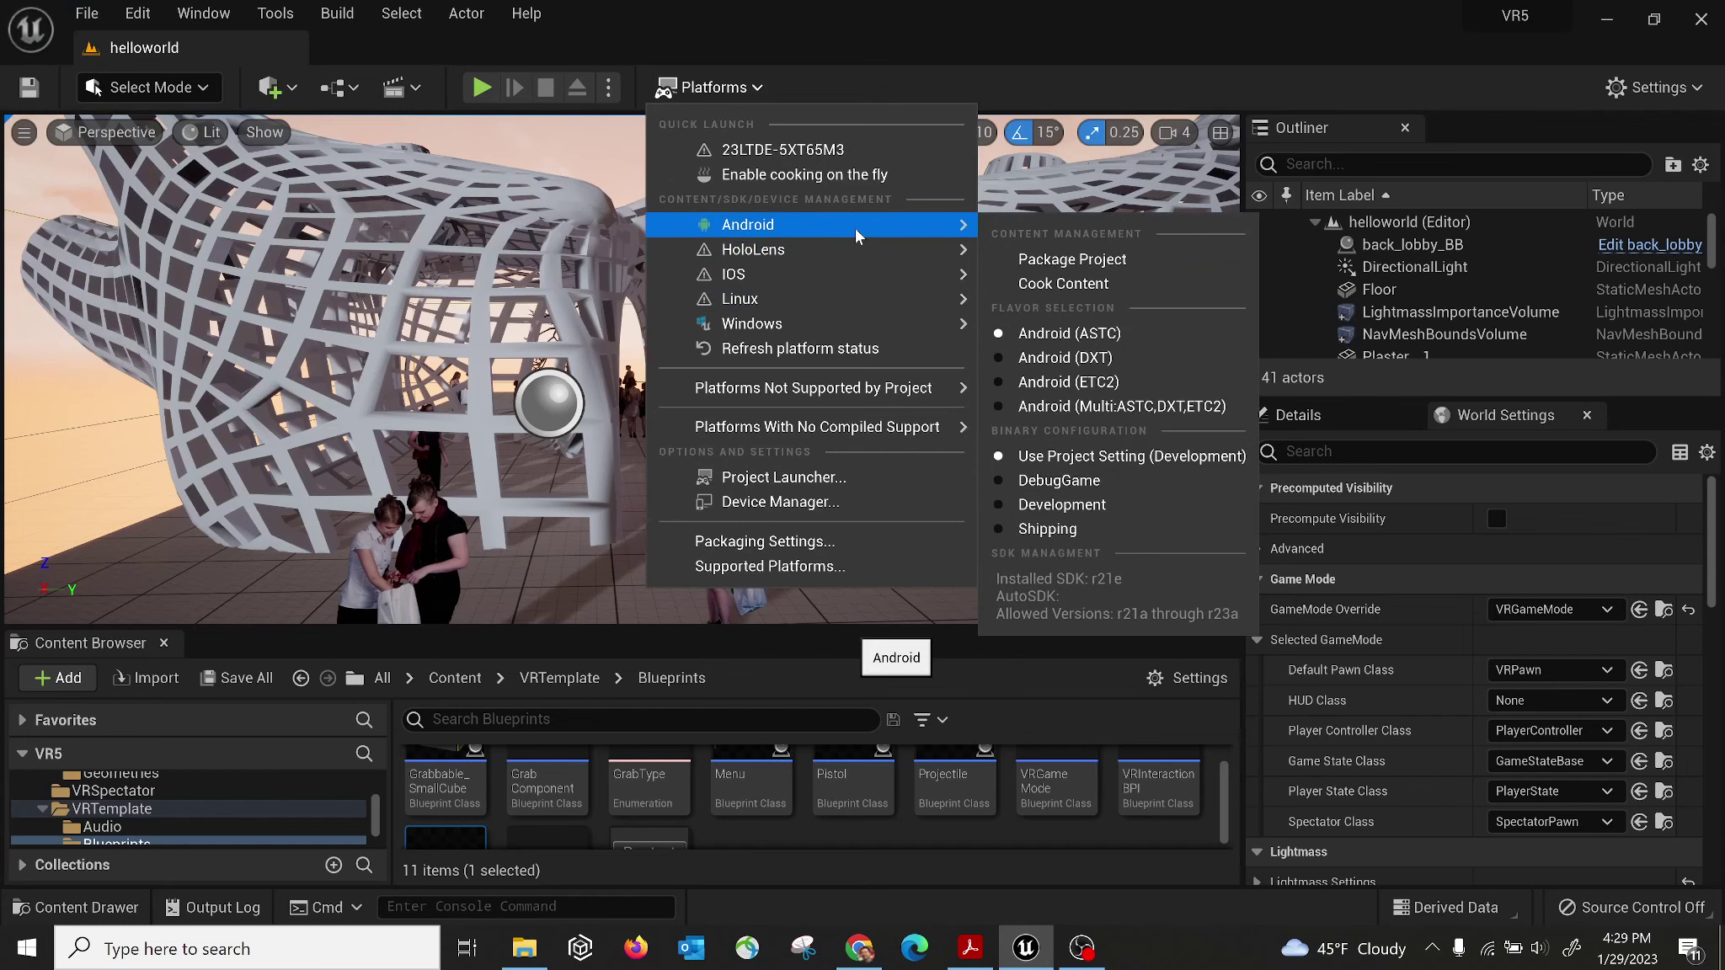
{"action": "left_click", "coordinate": [1071, 259]}
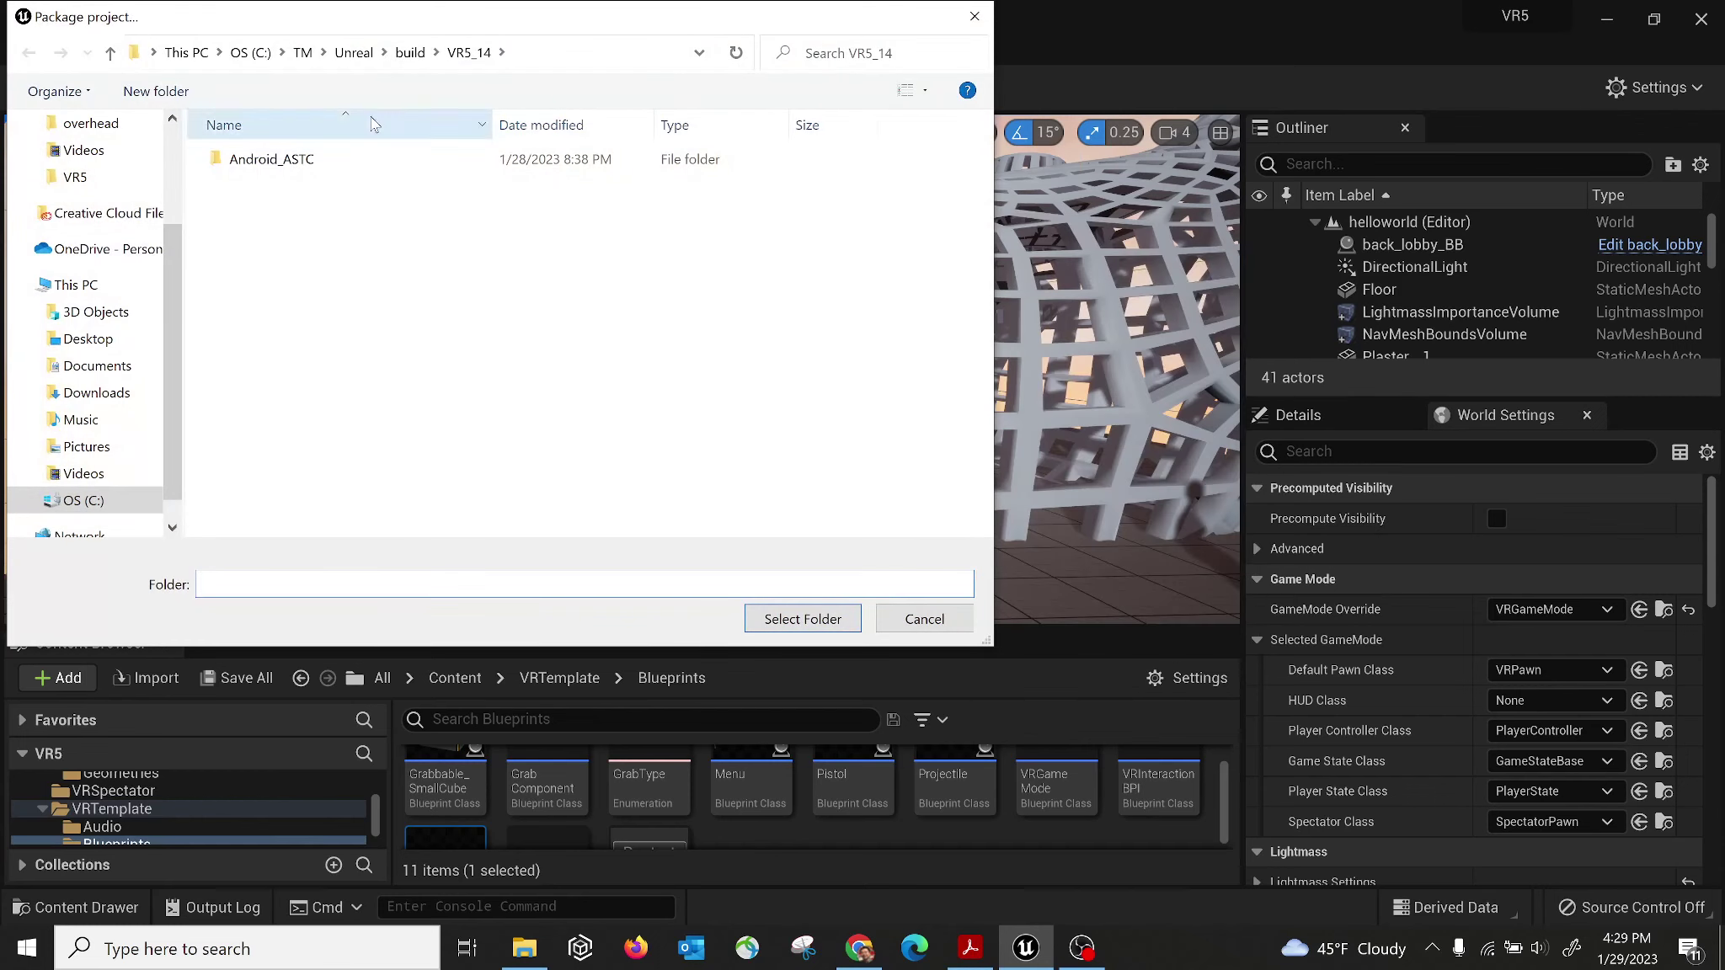
{"action": "left_click", "coordinate": [410, 52]}
{"action": "right_click", "coordinate": [333, 439]}
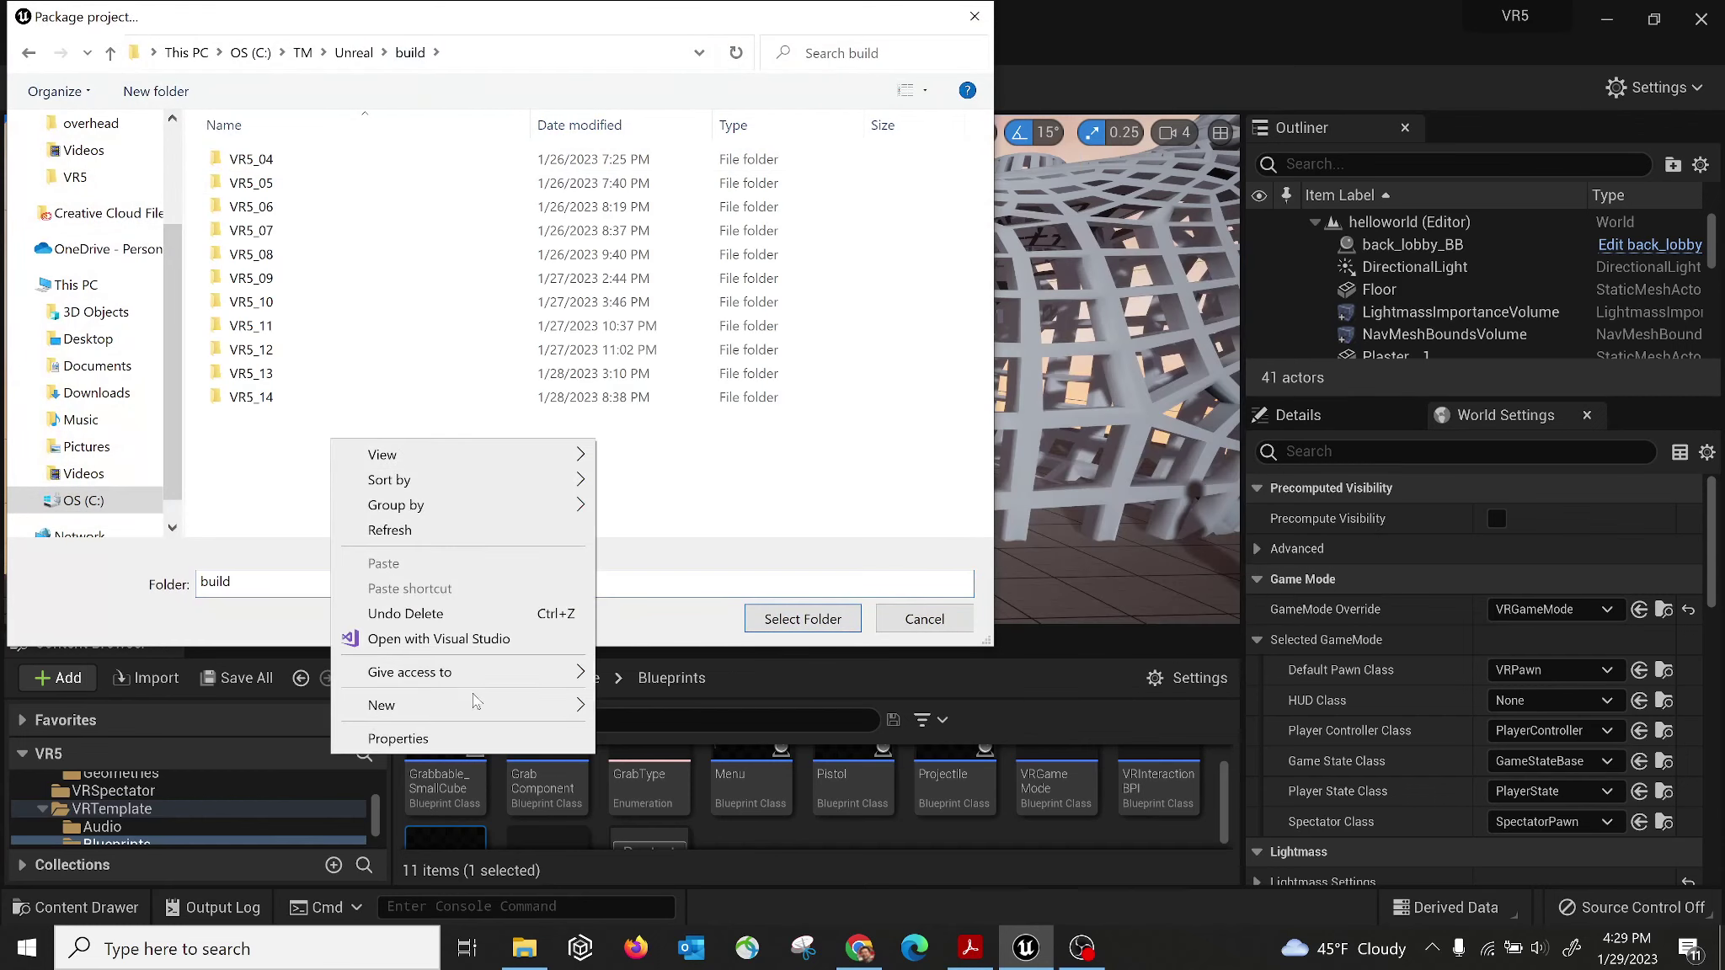
{"action": "mouse_move", "coordinate": [475, 705]}
{"action": "left_click", "coordinate": [649, 371]}
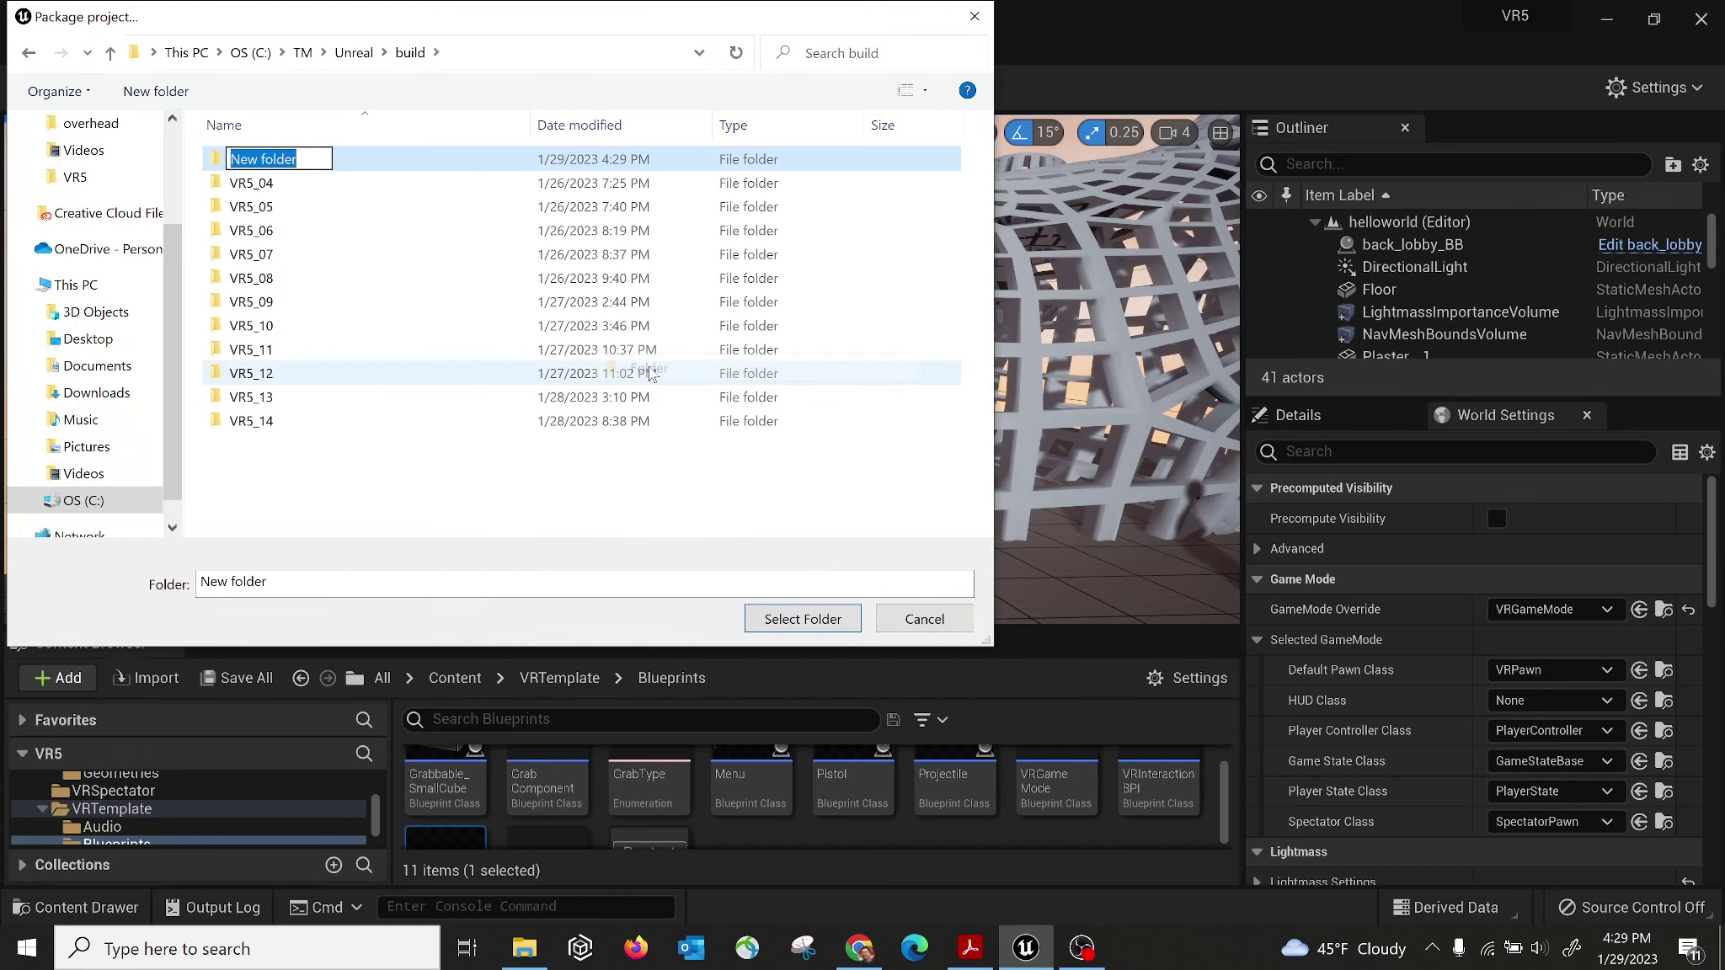
{"action": "type", "text": "VR_15"}
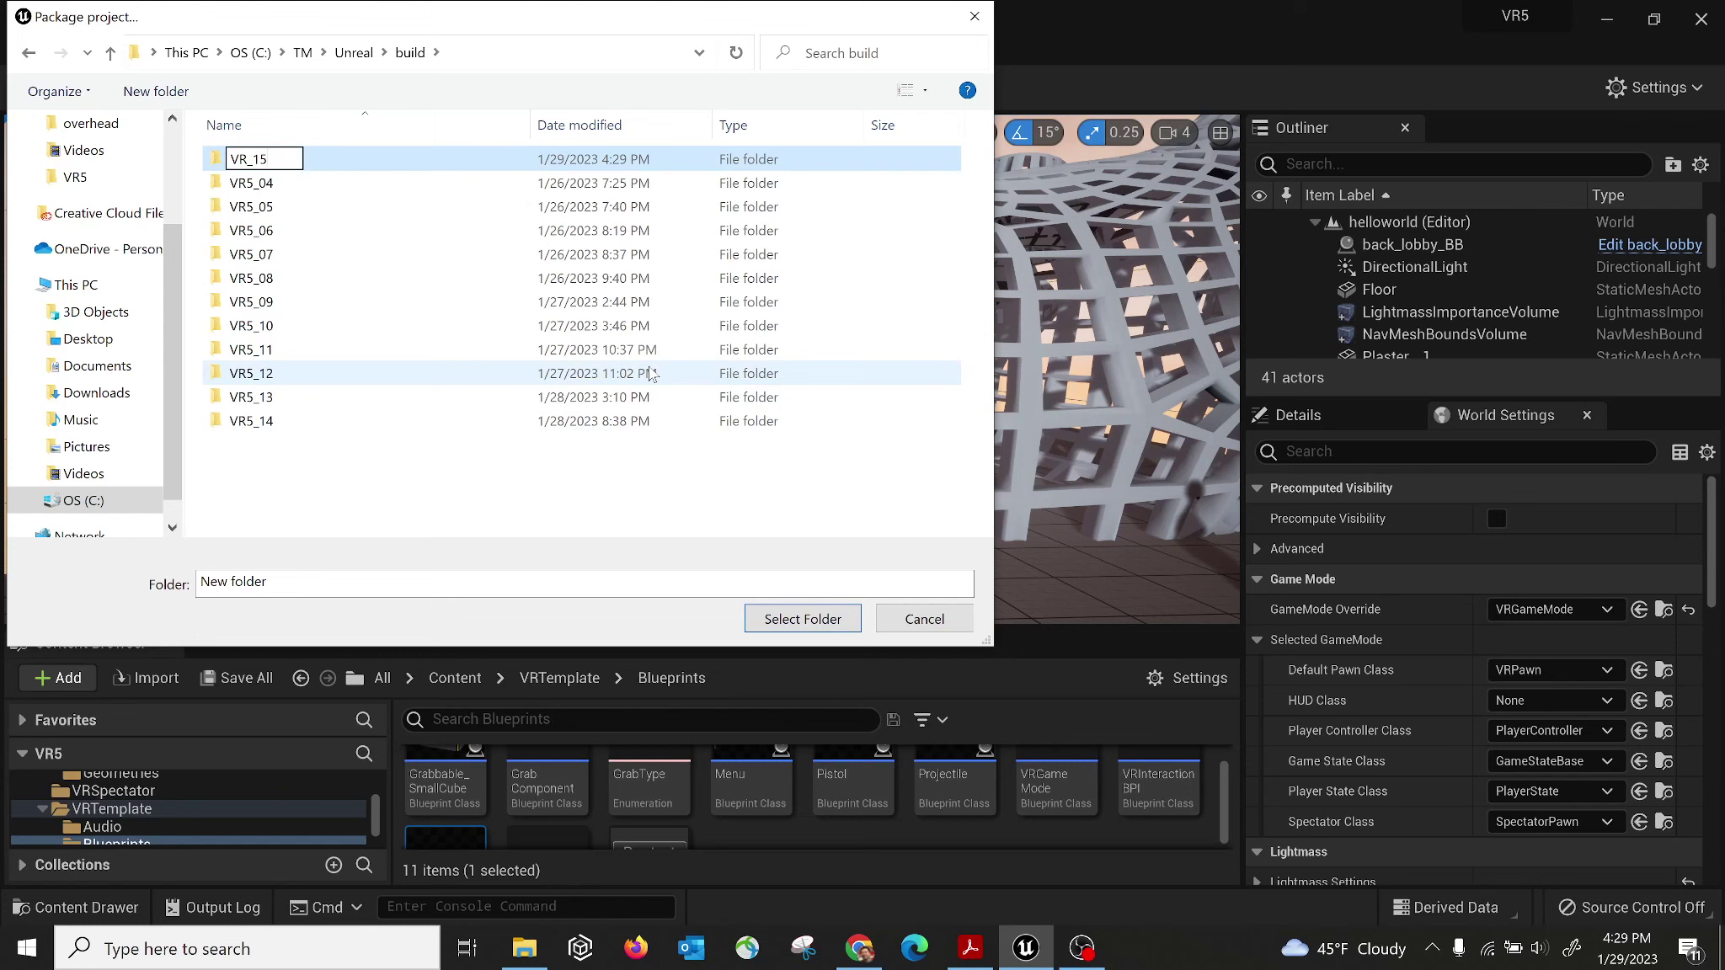
{"action": "key", "text": "Return"}
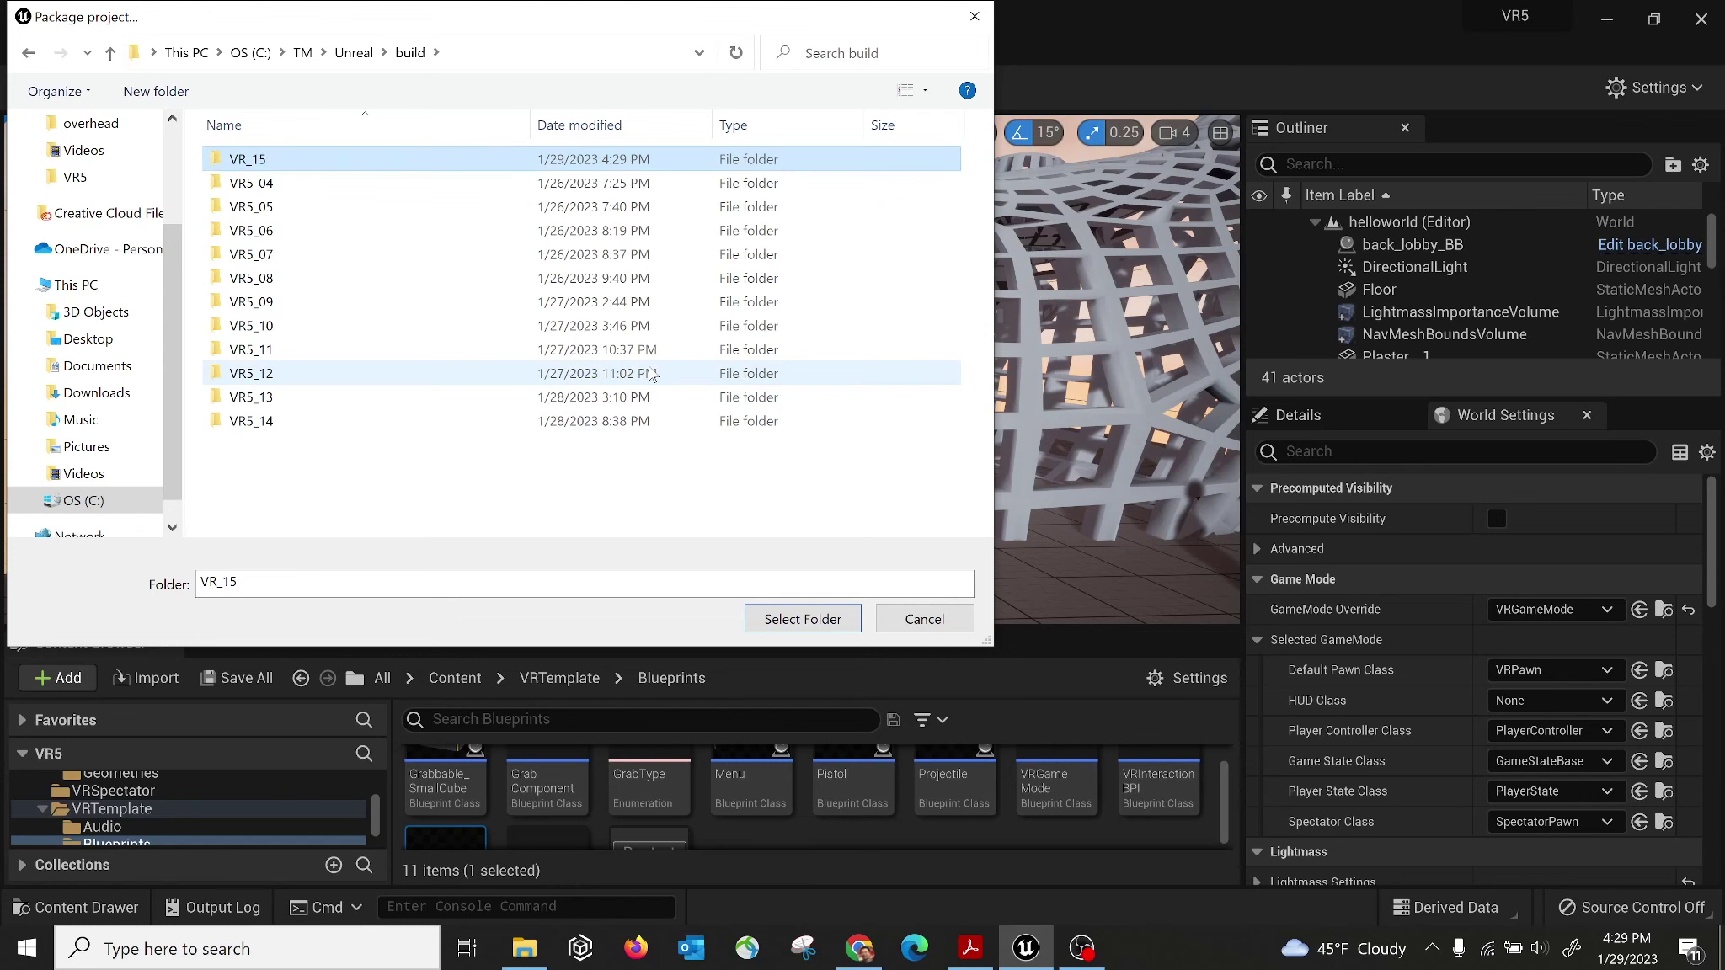
Package the Android (ASTC) build into the VR_15 folder and show the output log.
{"action": "key", "text": "Return"}
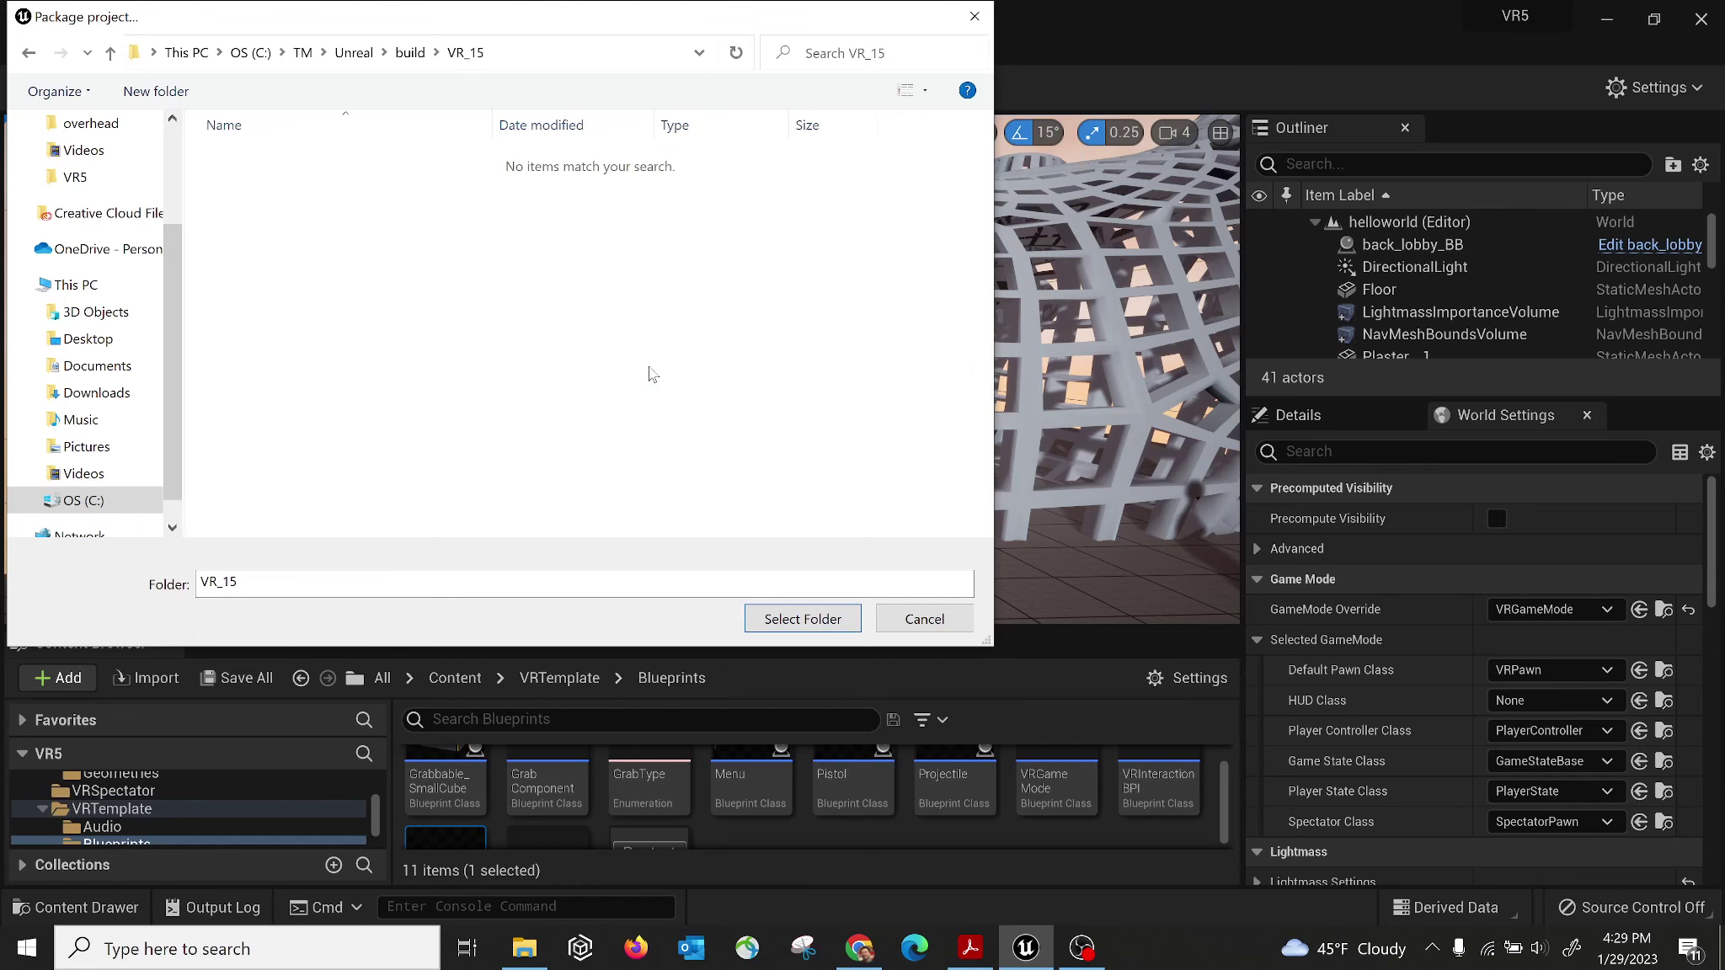
{"action": "left_click", "coordinate": [801, 618]}
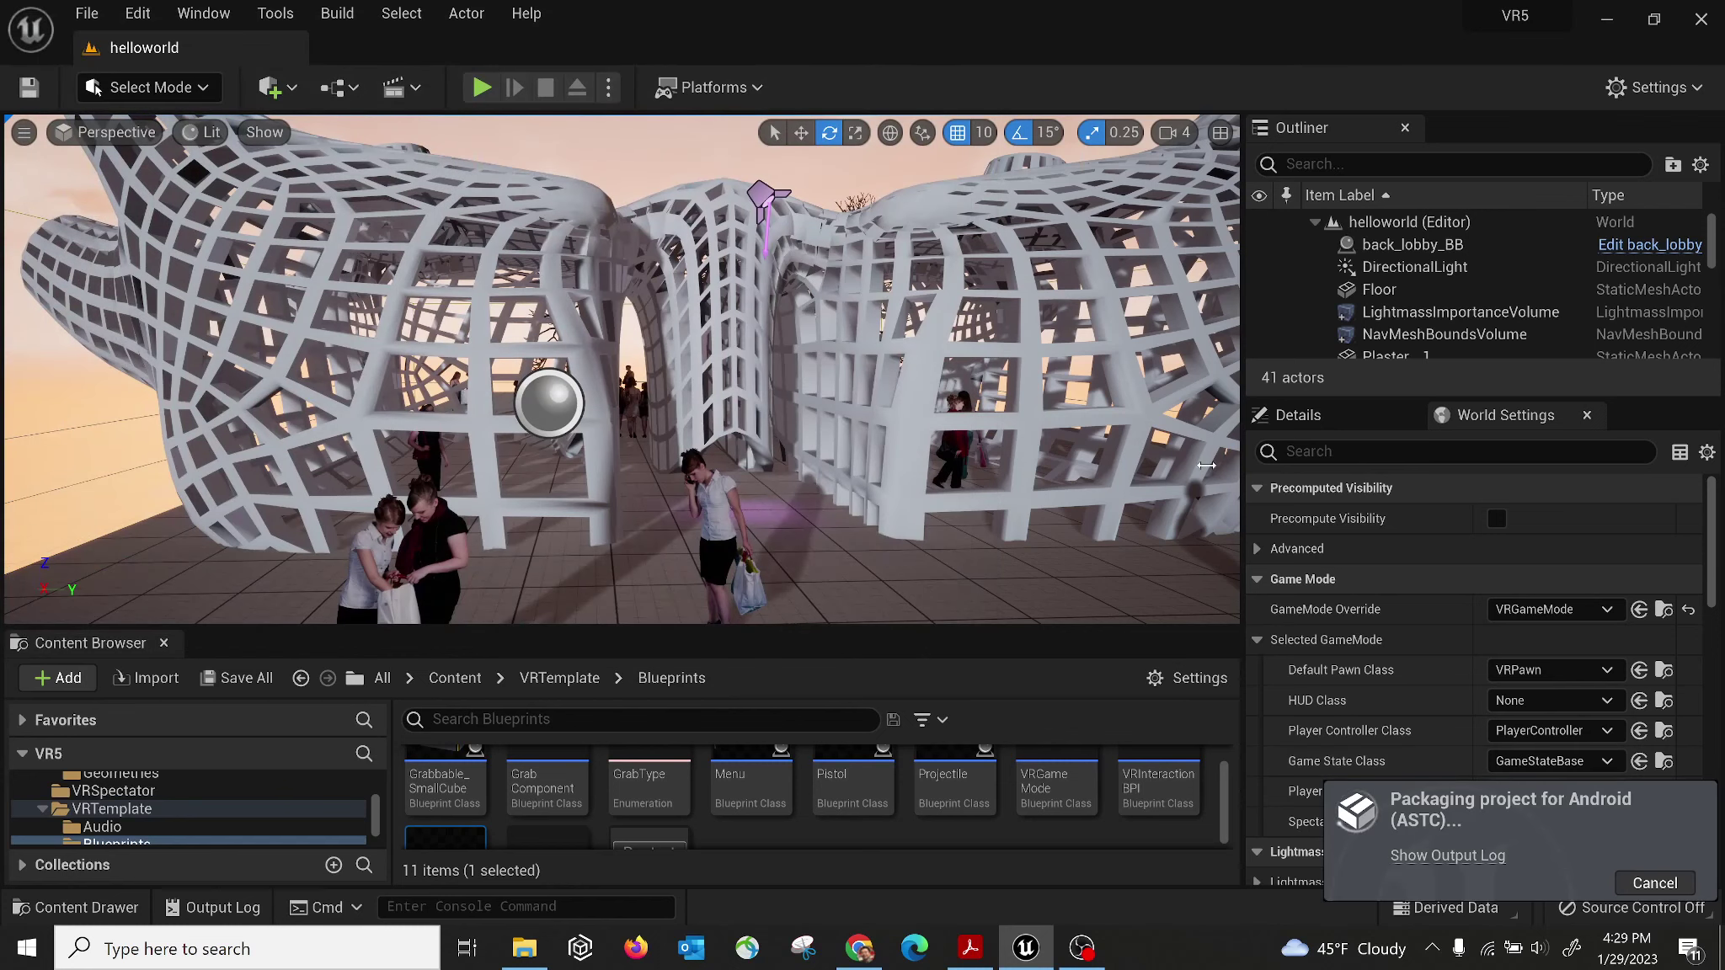
{"action": "left_click", "coordinate": [1440, 855]}
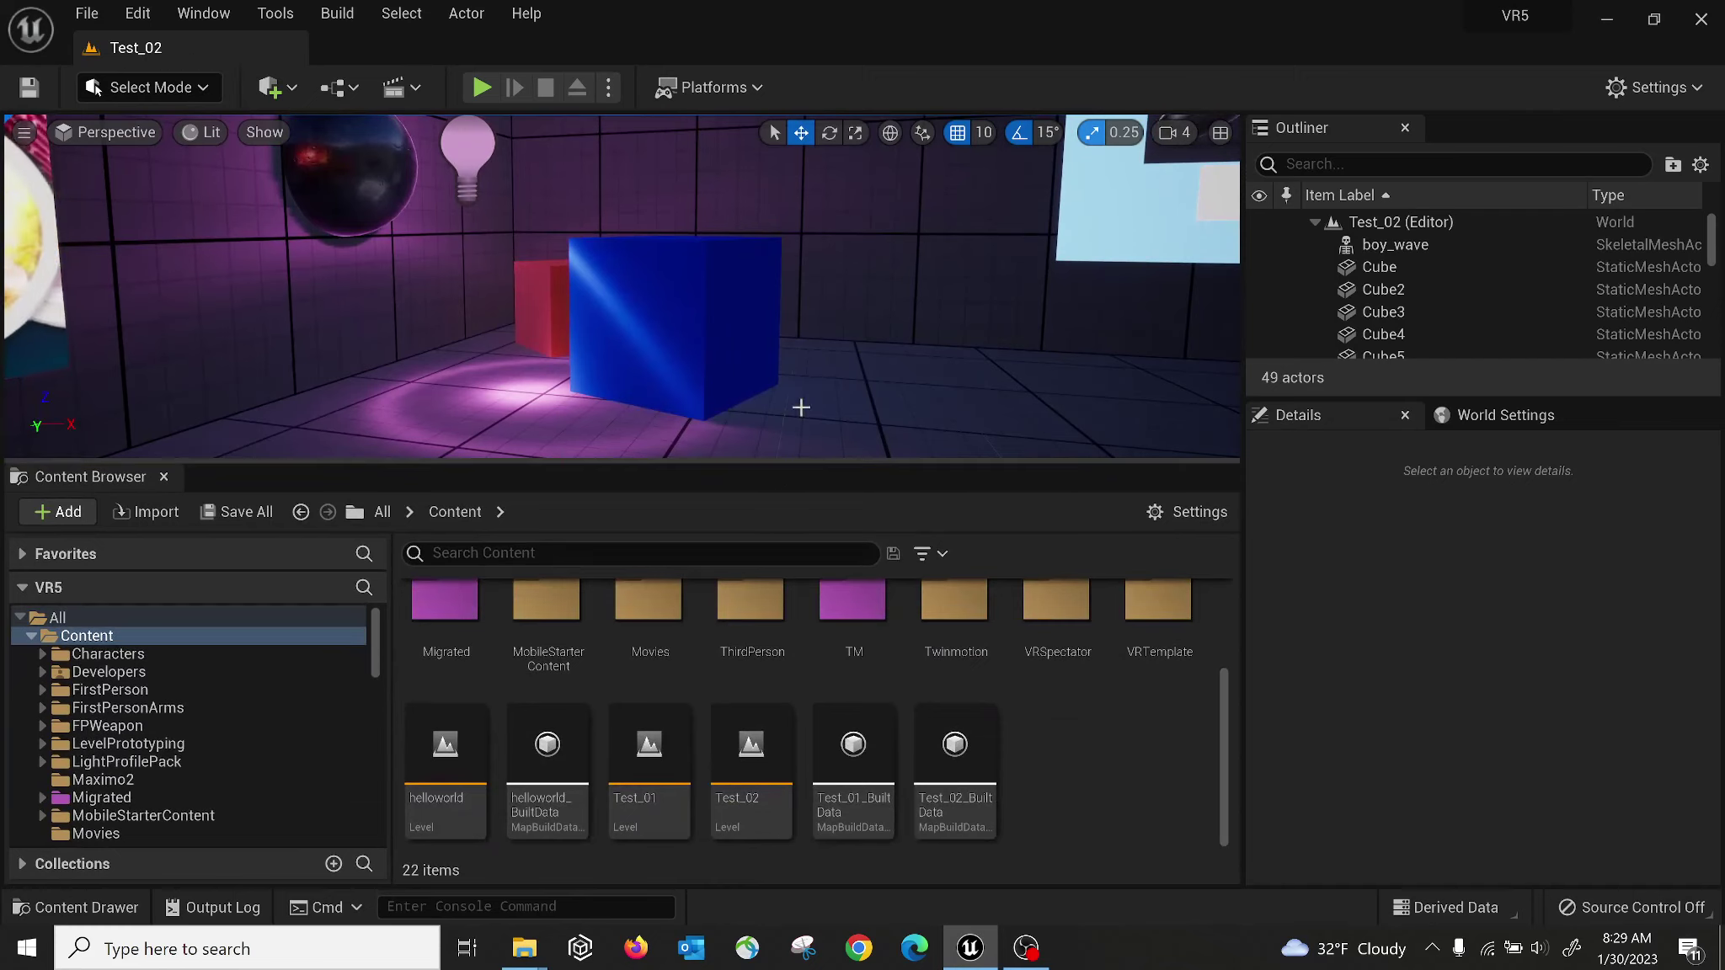
Look around the Test_02 room with an enlarged viewport, then select the directional light in the sky to examine its mobility.
{"action": "left_click_drag", "start_coordinate": [915, 465], "coordinate": [926, 612]}
{"action": "right_click_drag", "start_coordinate": [970, 493], "coordinate": [970, 539]}
{"action": "mouse_move", "coordinate": [544, 394]}
{"action": "right_mouse_down"}
{"action": "mouse_move", "coordinate": [447, 393]}
{"action": "mouse_move", "coordinate": [545, 393]}
{"action": "right_mouse_up"}
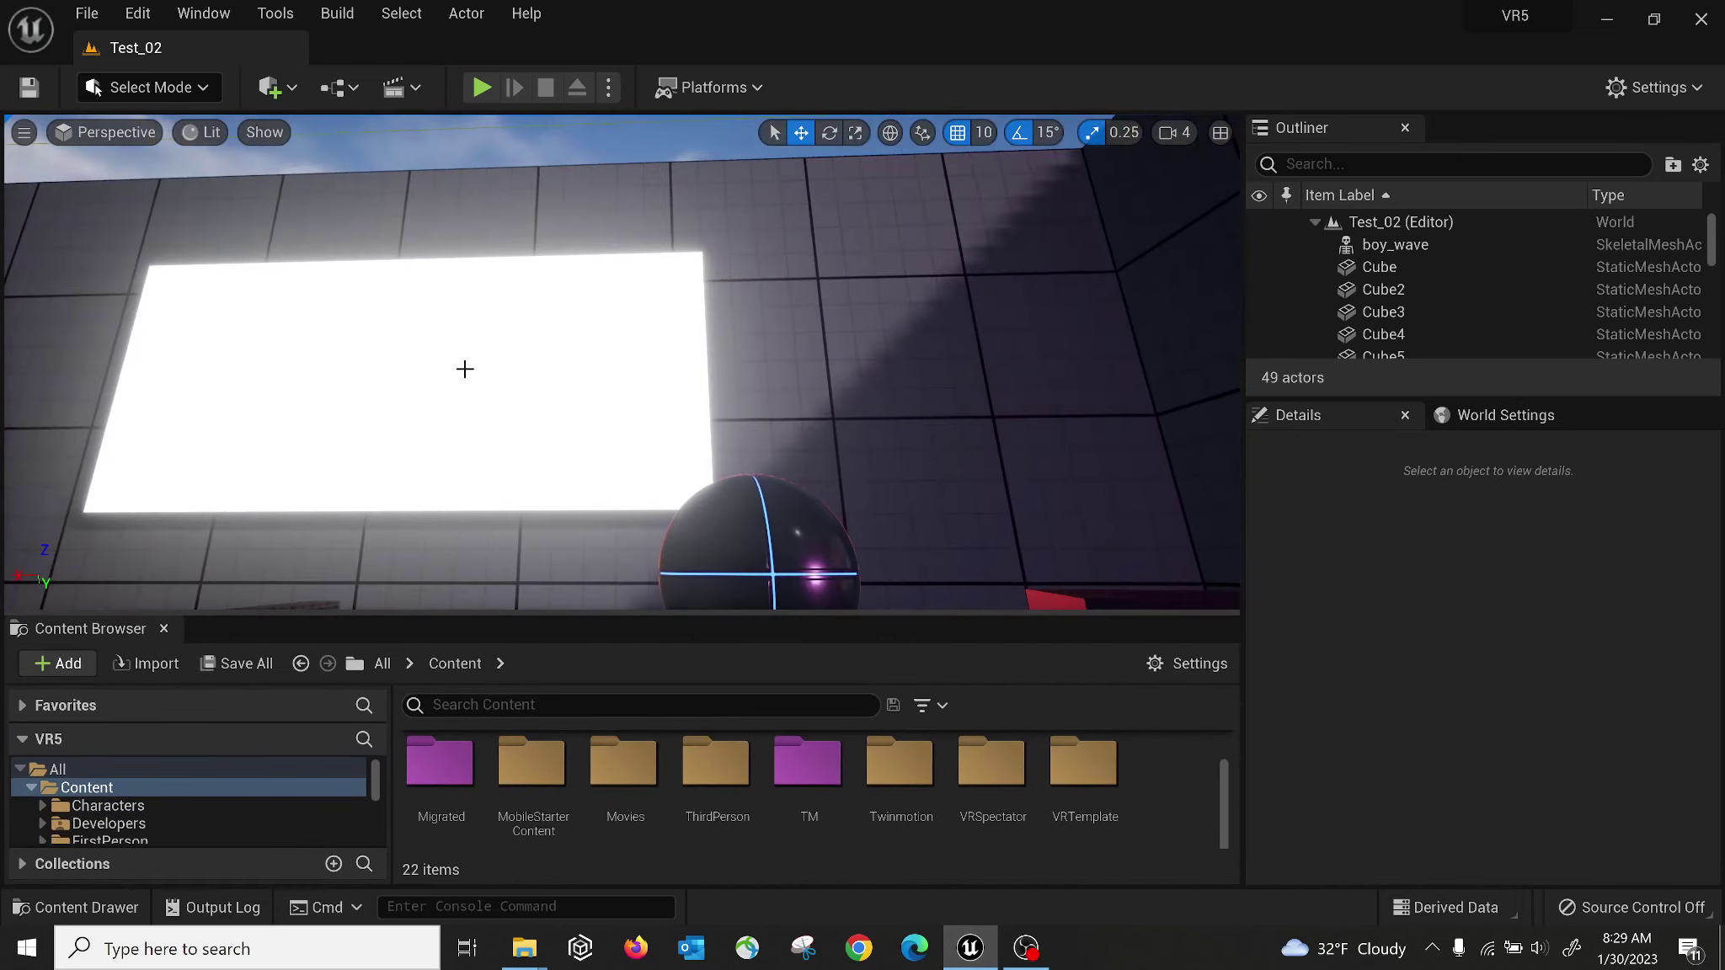
{"action": "right_click_drag", "start_coordinate": [465, 353], "coordinate": [505, 362]}
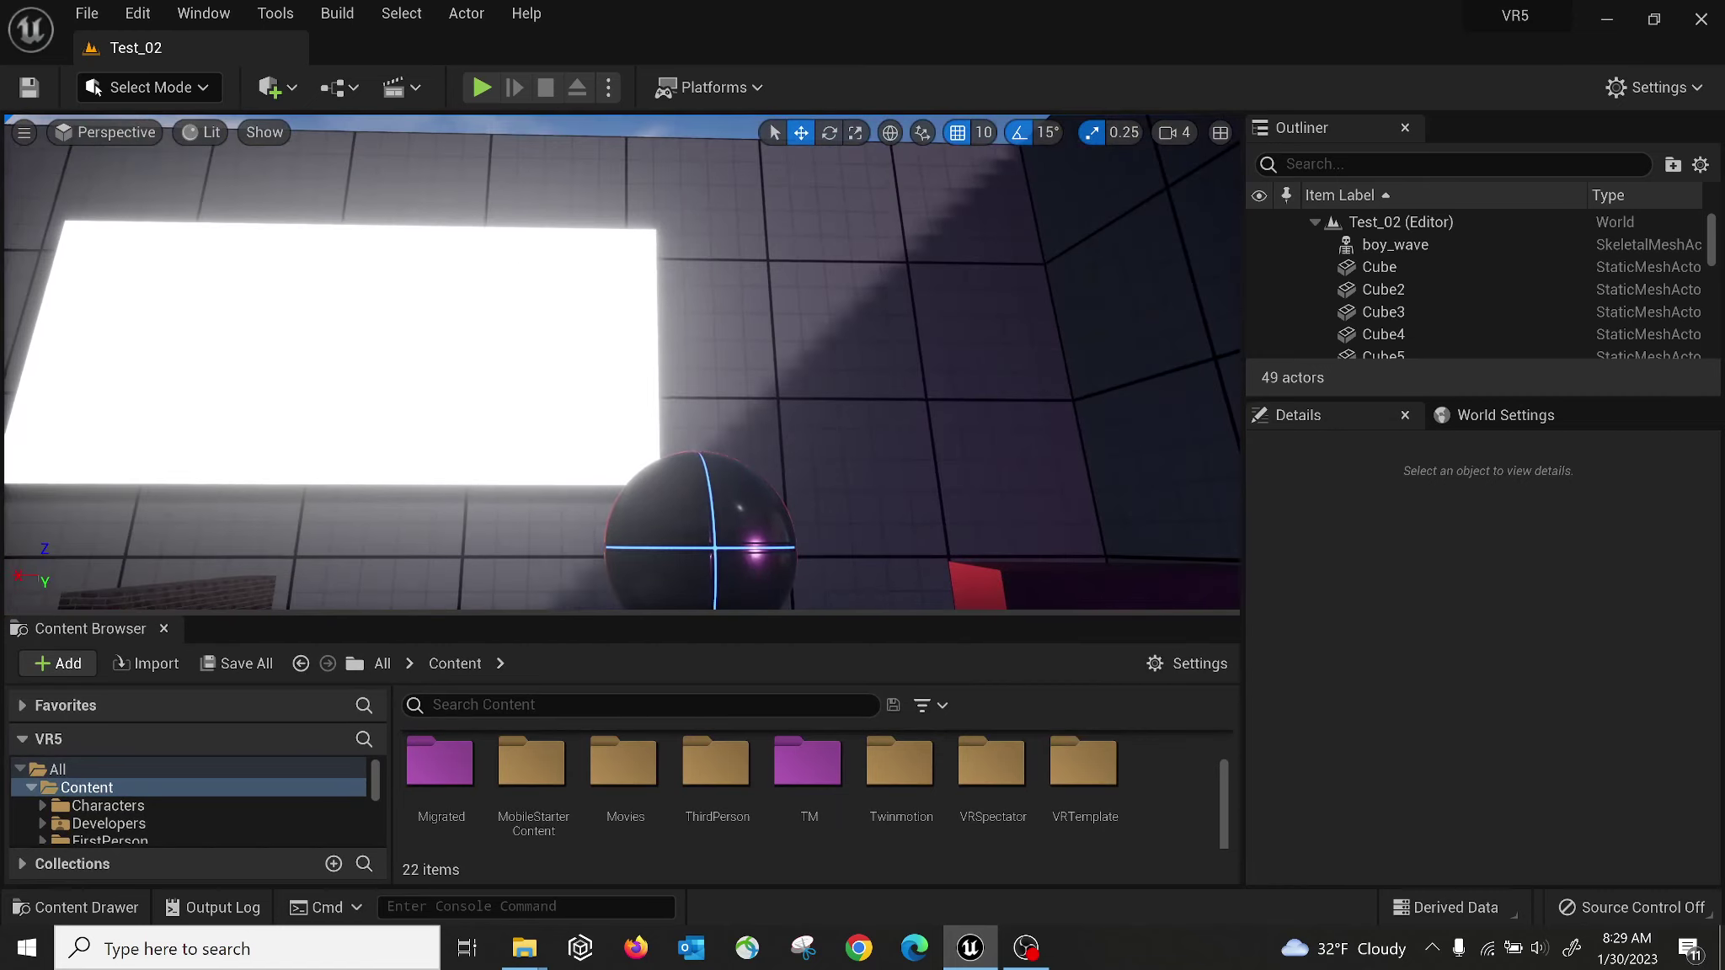
{"action": "right_click_drag", "start_coordinate": [451, 289], "coordinate": [687, 400]}
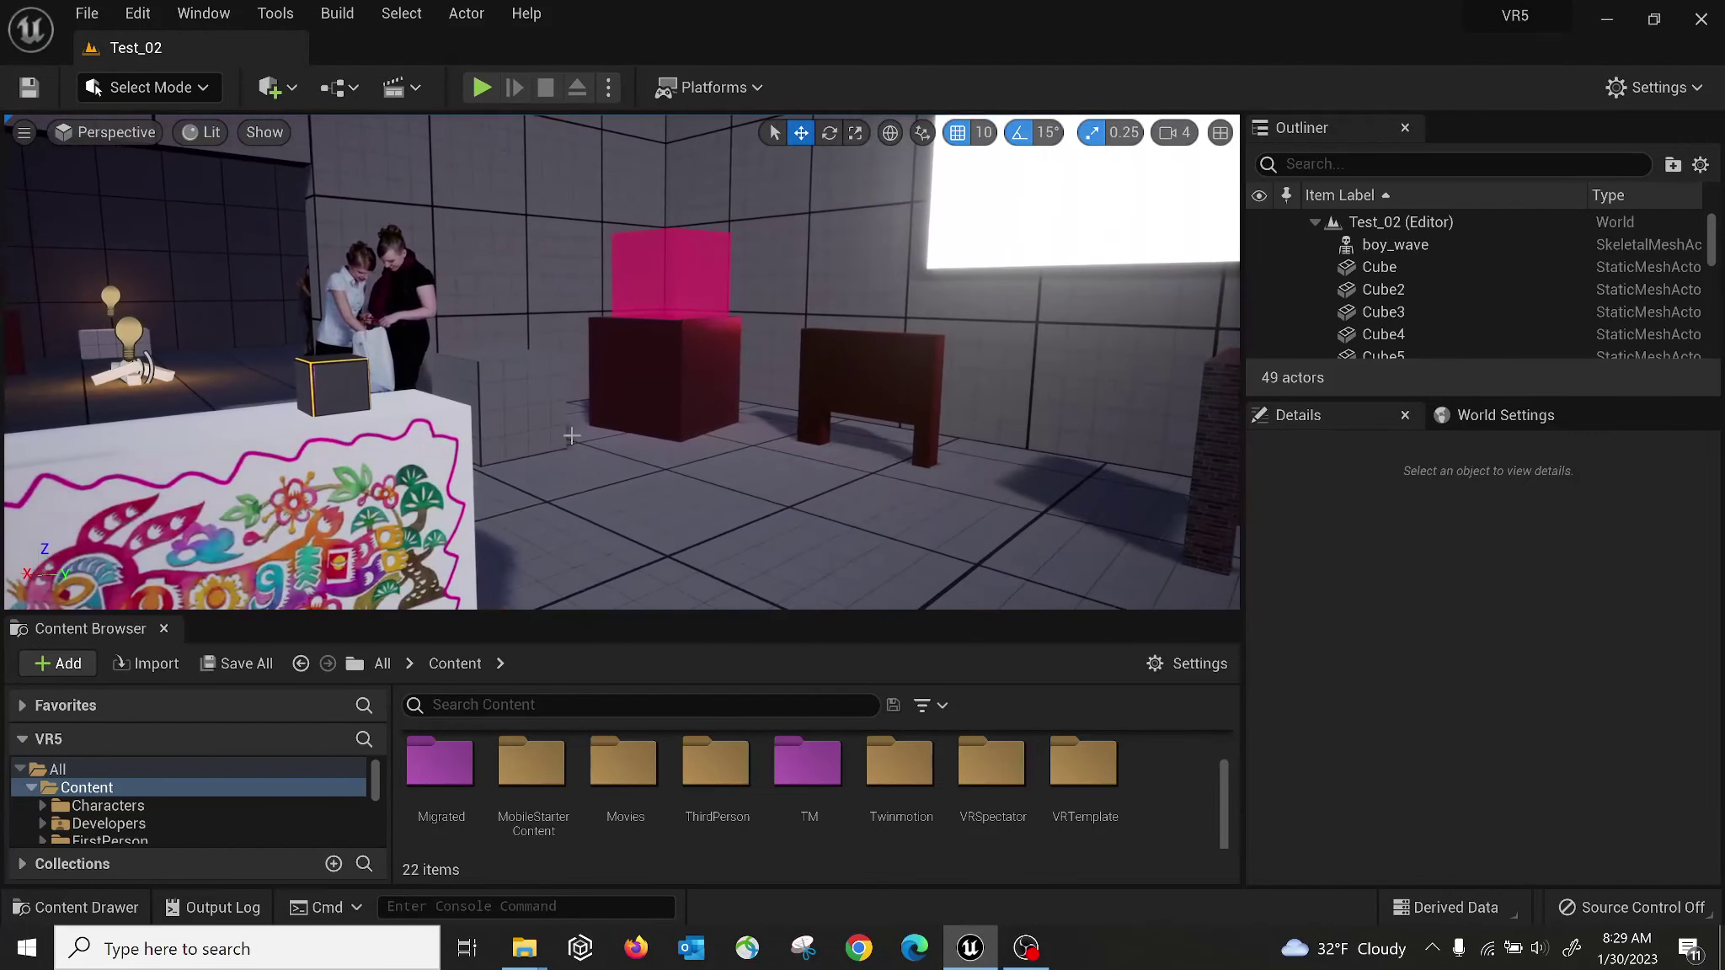
{"action": "right_click_drag", "start_coordinate": [710, 366], "coordinate": [493, 194]}
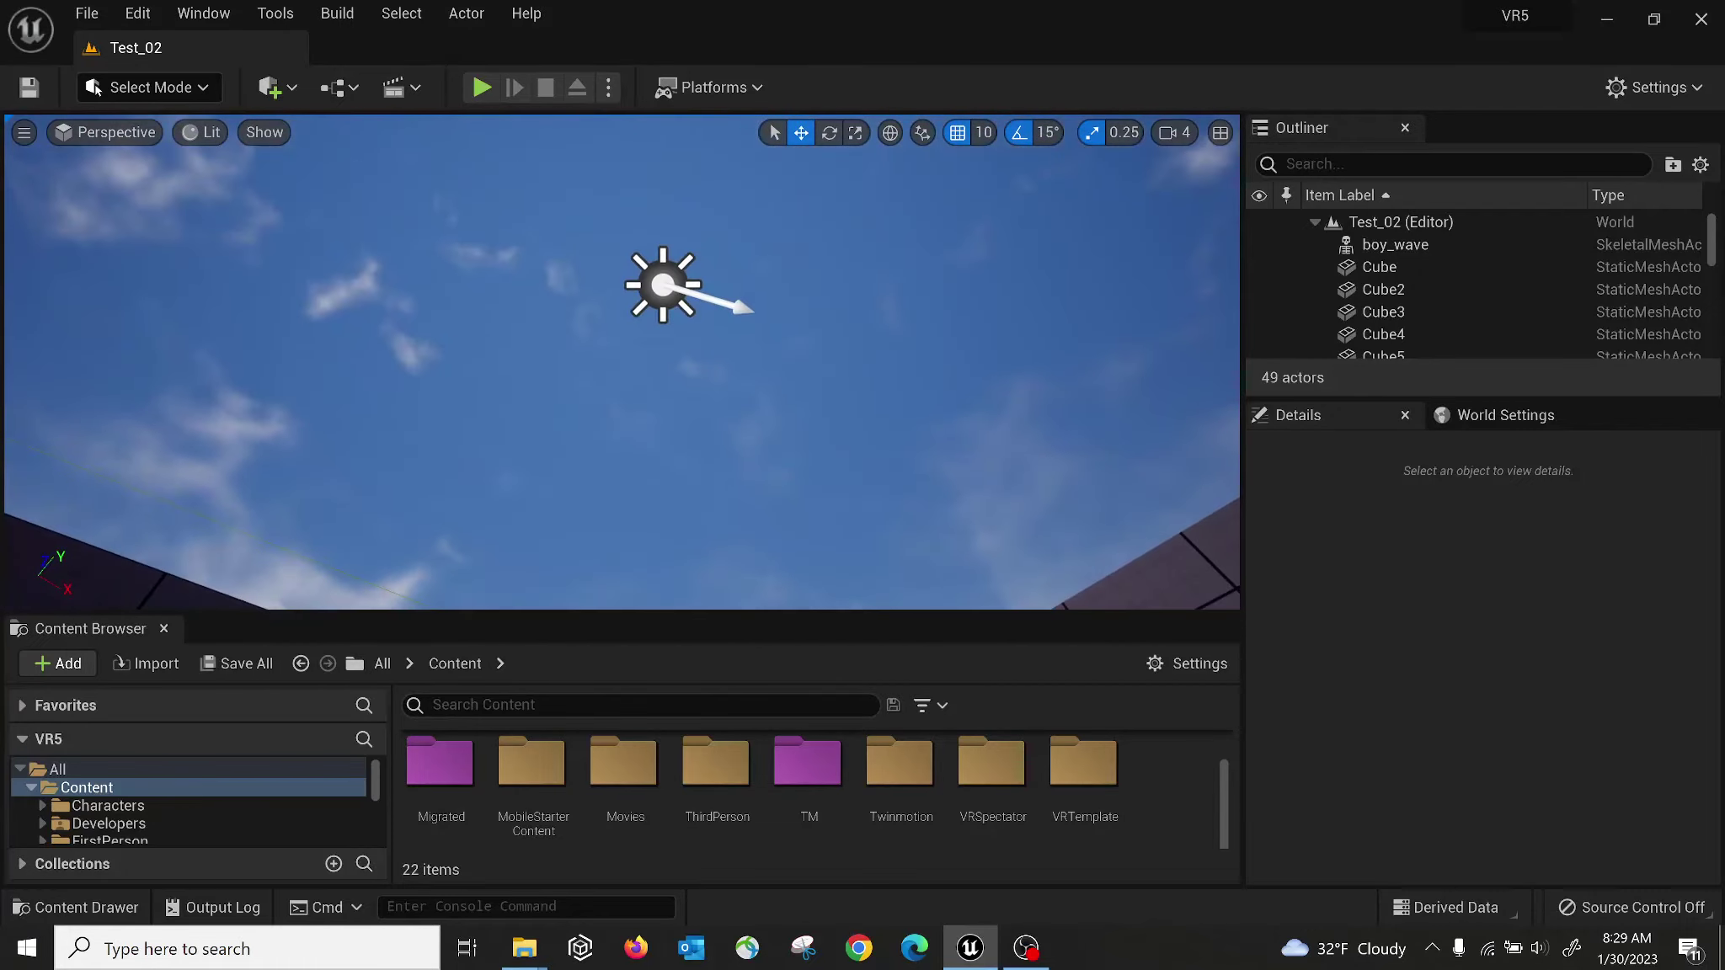
{"action": "left_click", "coordinate": [663, 278]}
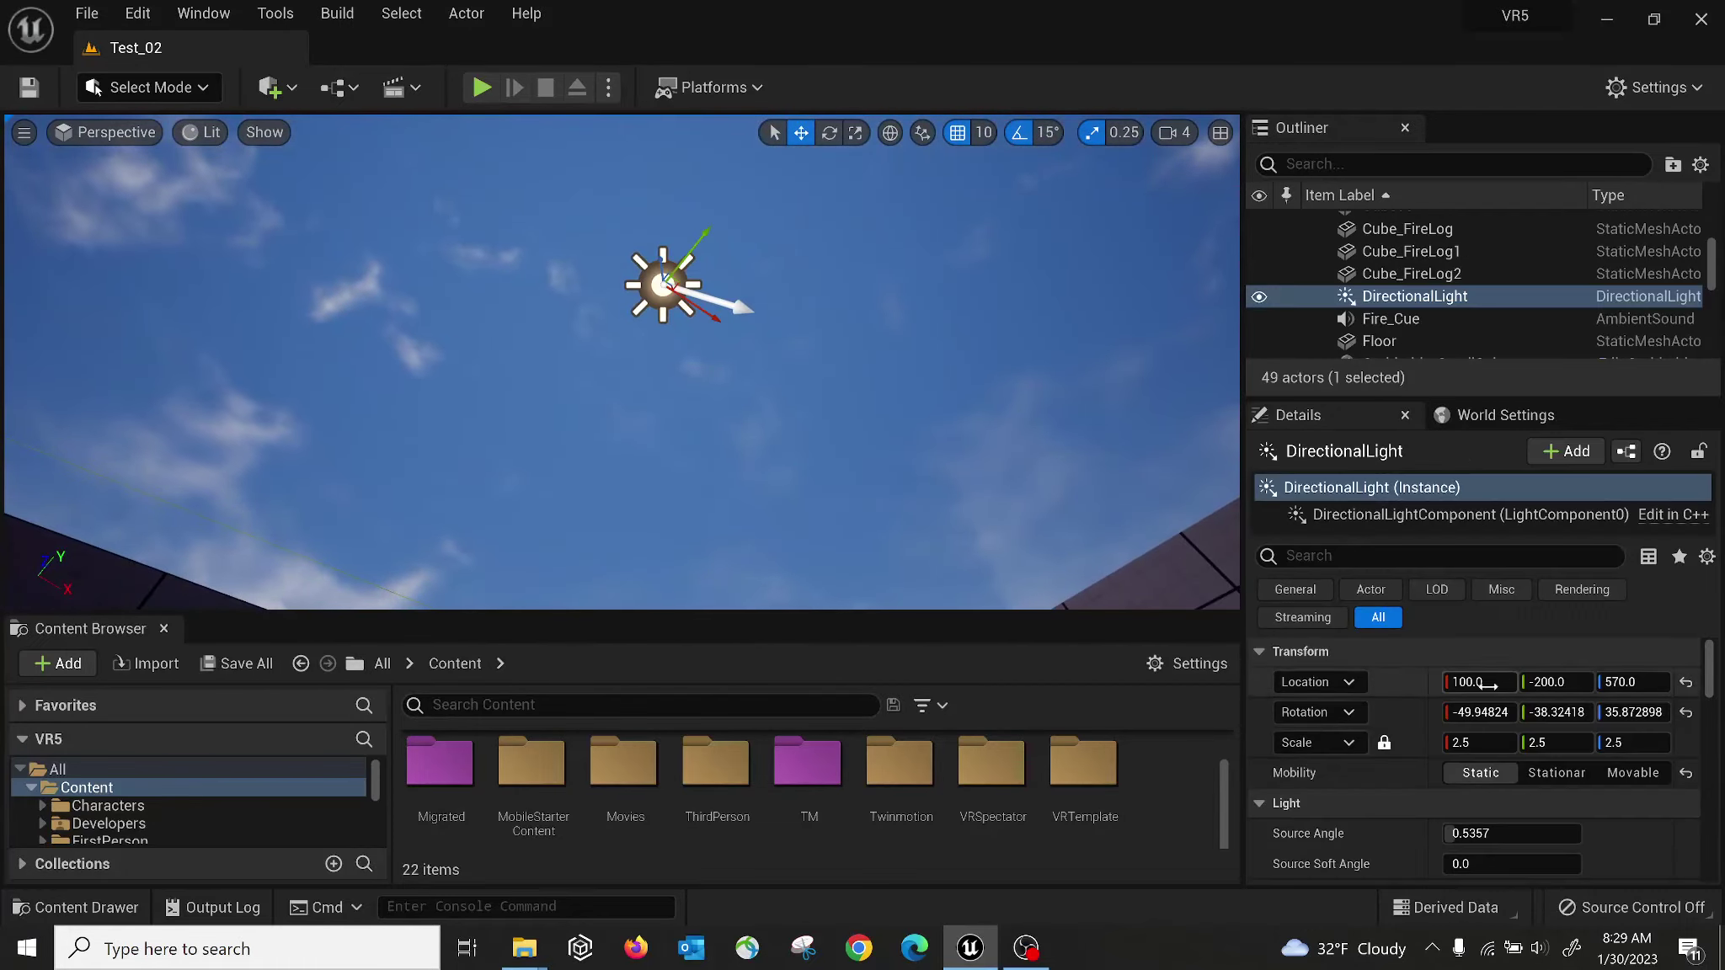
{"action": "right_click_drag", "start_coordinate": [848, 345], "coordinate": [813, 489]}
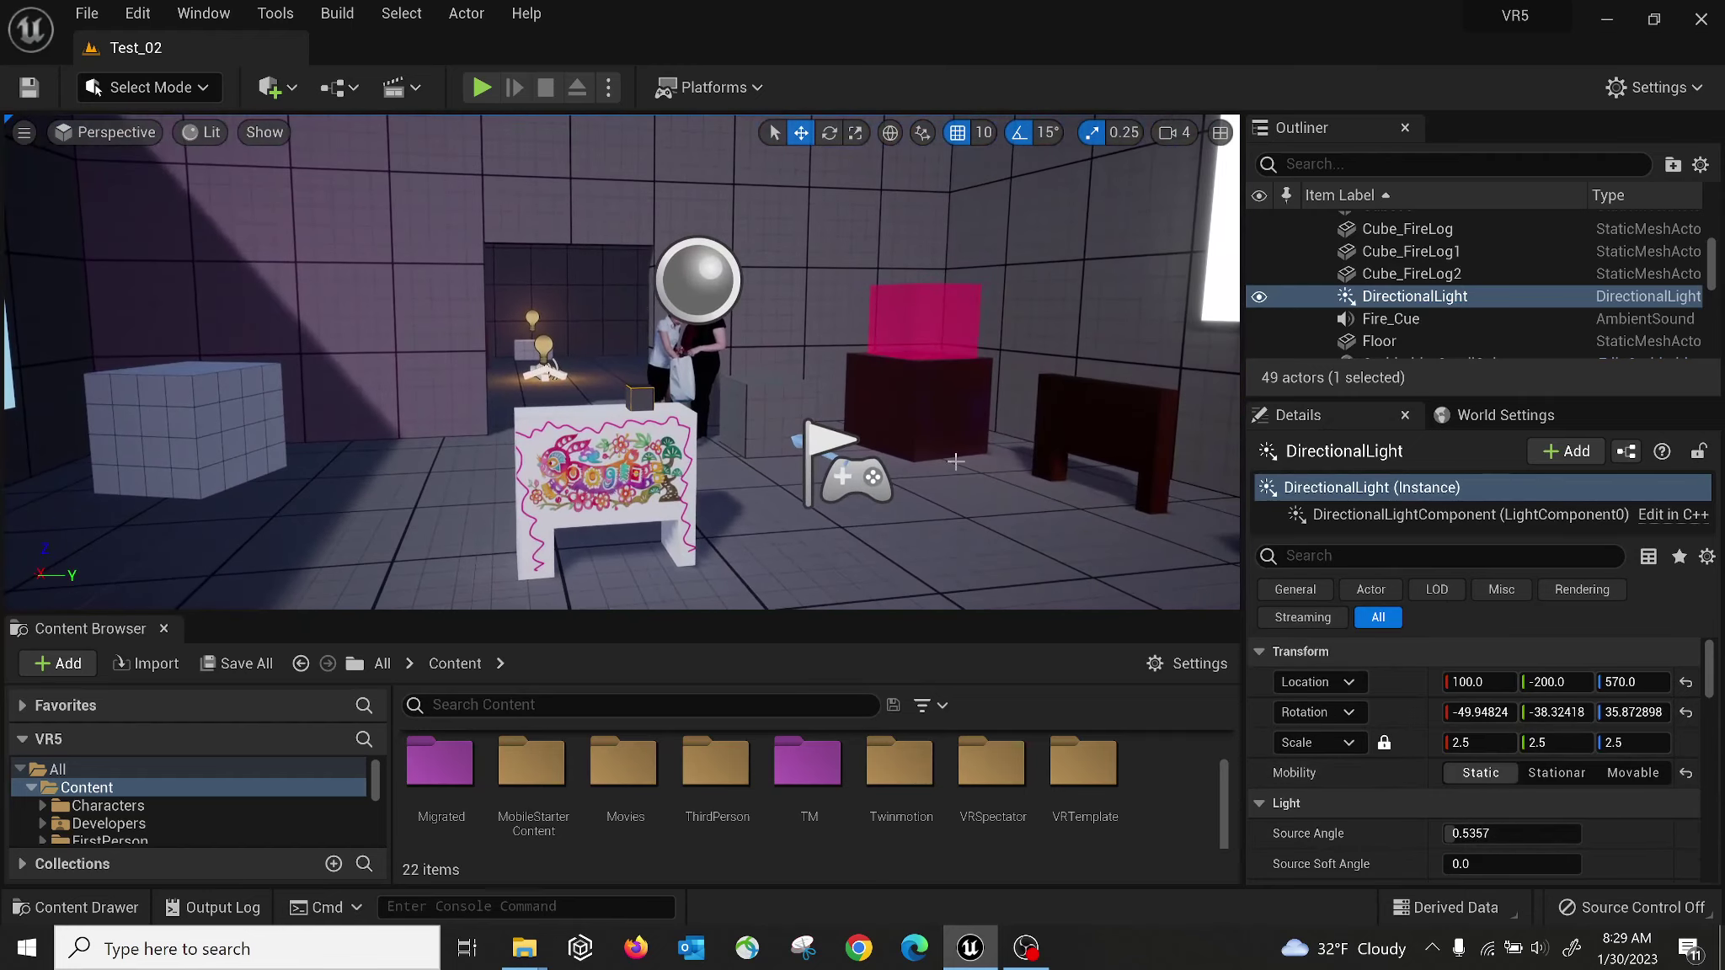
Select the wall behind the First Page billboard and check its mobility setting.
{"action": "right_click_drag", "start_coordinate": [903, 428], "coordinate": [902, 392]}
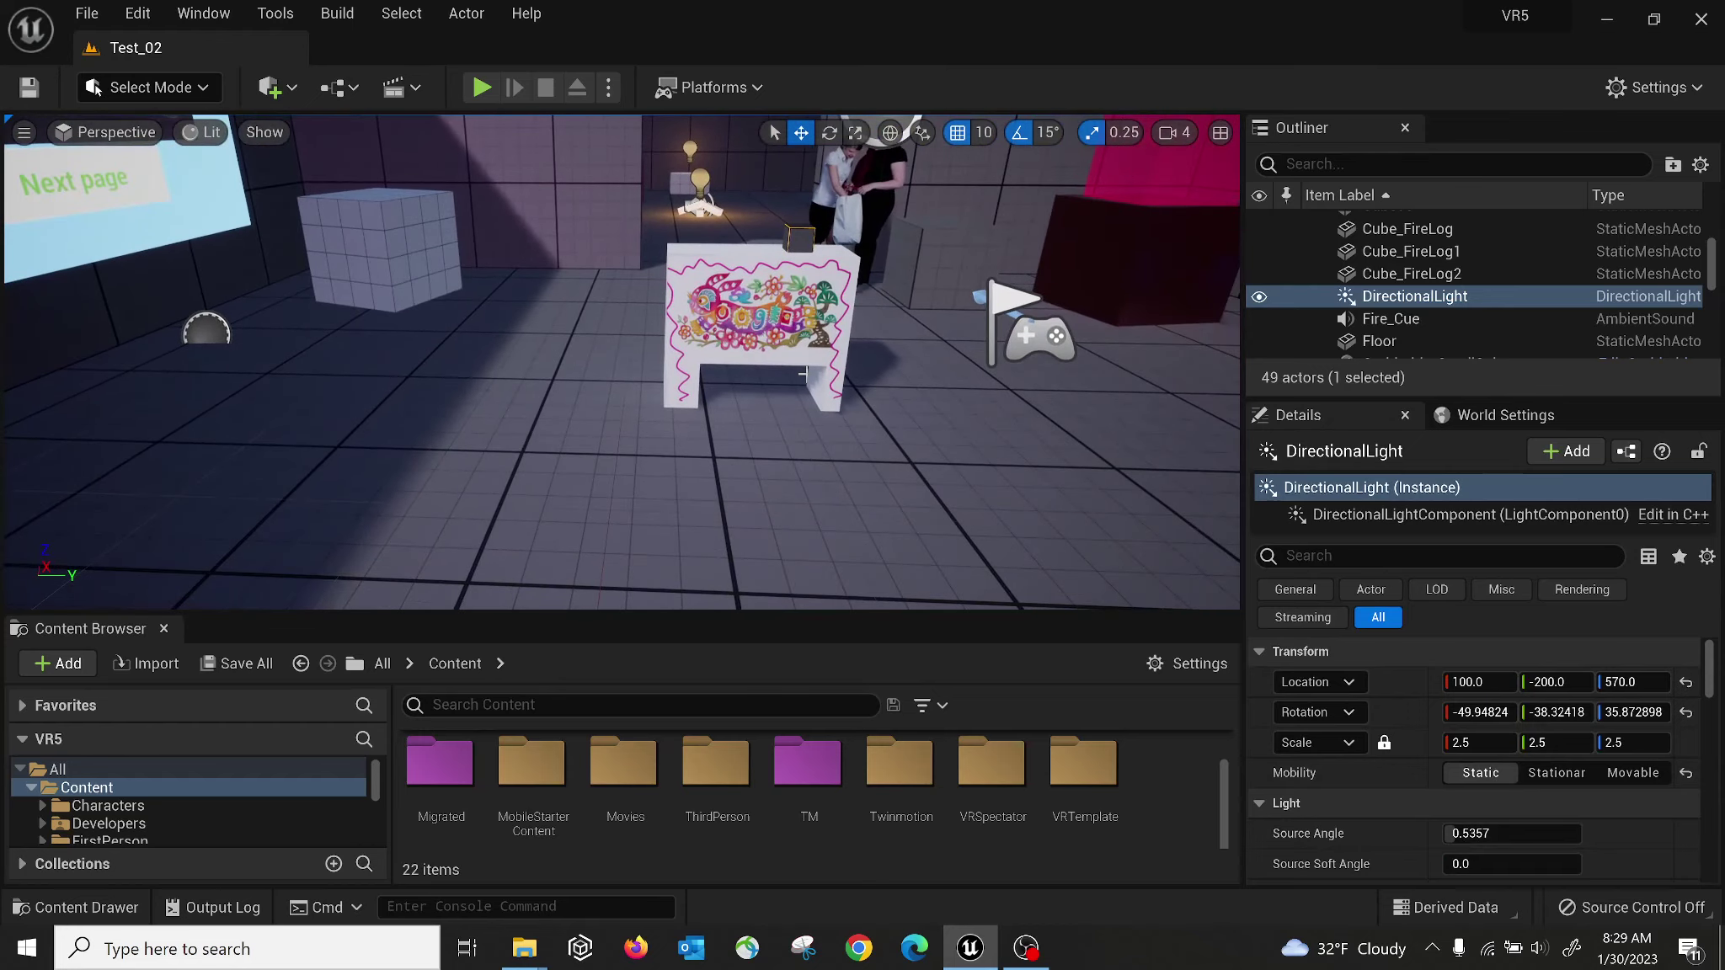
{"action": "right_click_drag", "start_coordinate": [802, 373], "coordinate": [758, 371]}
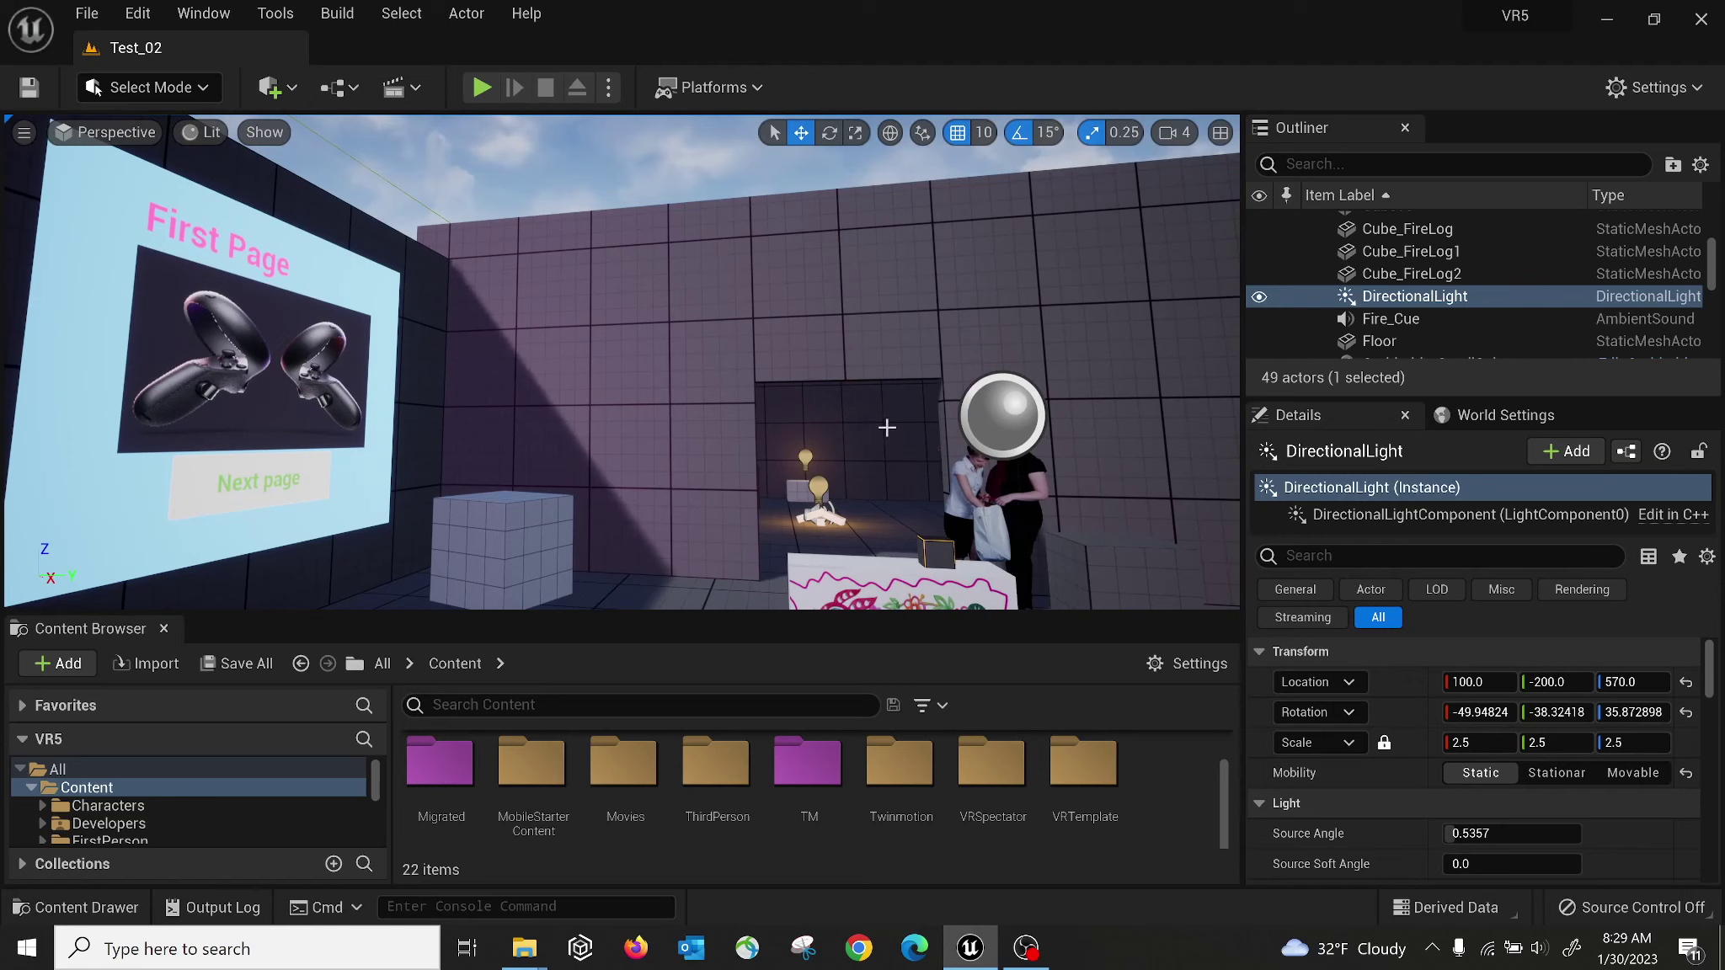
{"action": "left_click", "coordinate": [390, 242]}
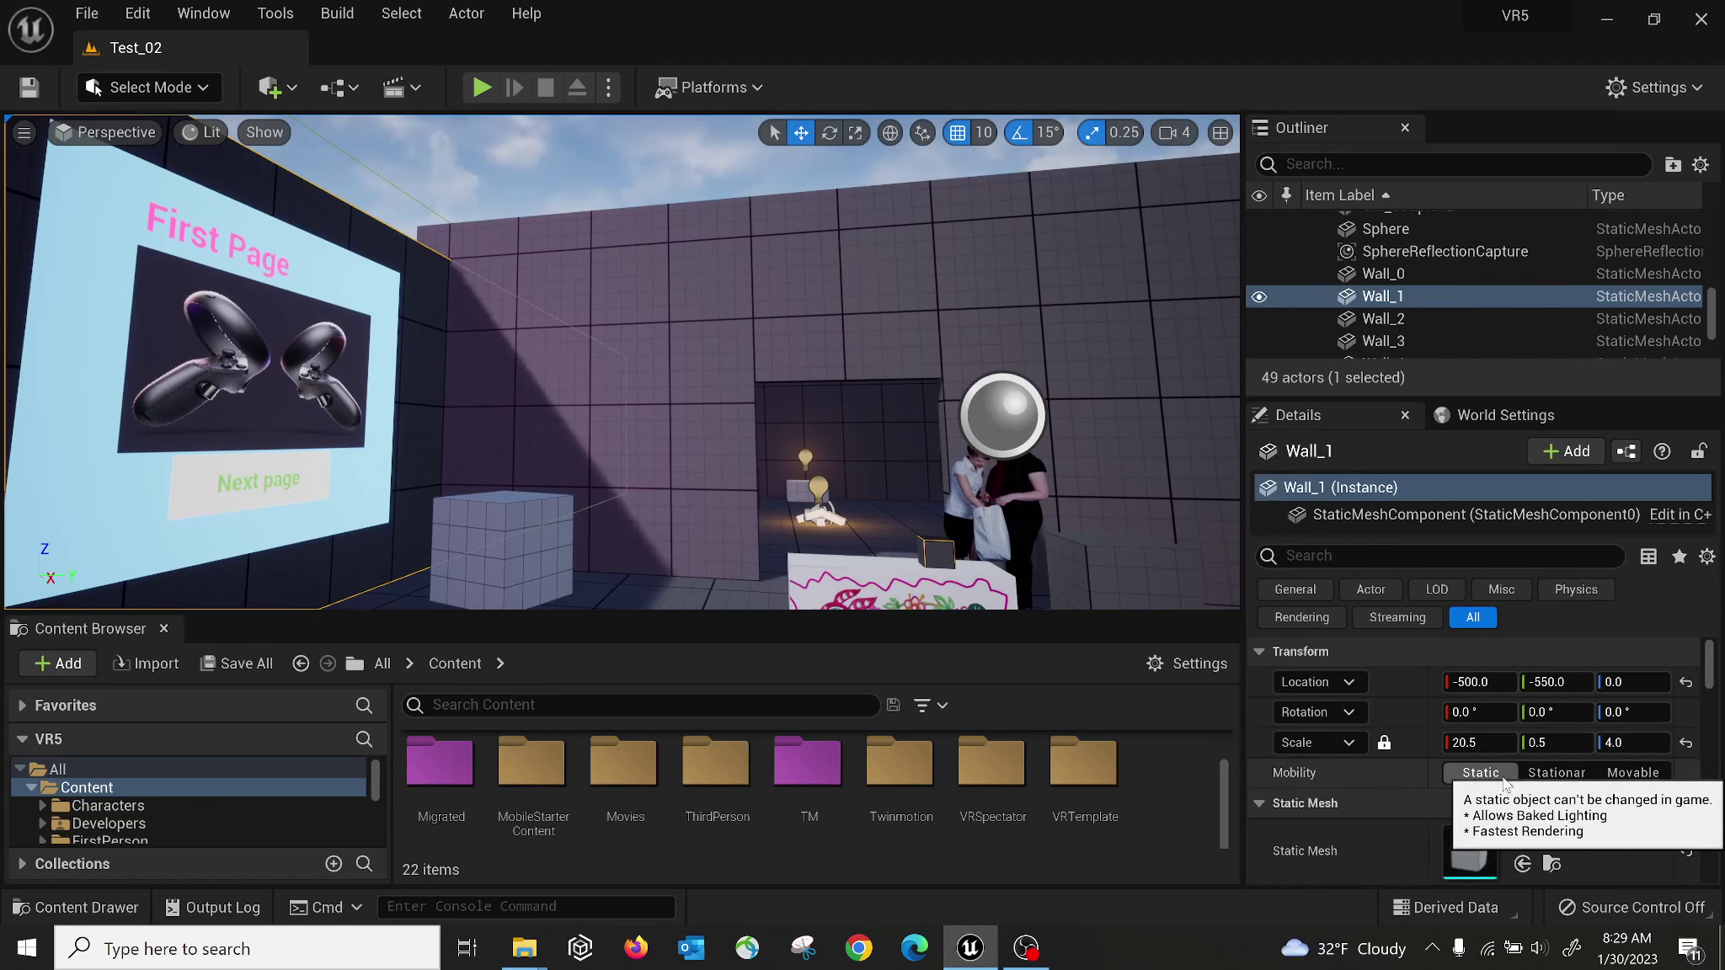
{"action": "right_click_drag", "start_coordinate": [678, 368], "coordinate": [607, 337]}
Review the lighting build commands and Lighting Quality options, then inspect the shadows and lighting in the Test_02 room.
{"action": "left_click", "coordinate": [353, 15]}
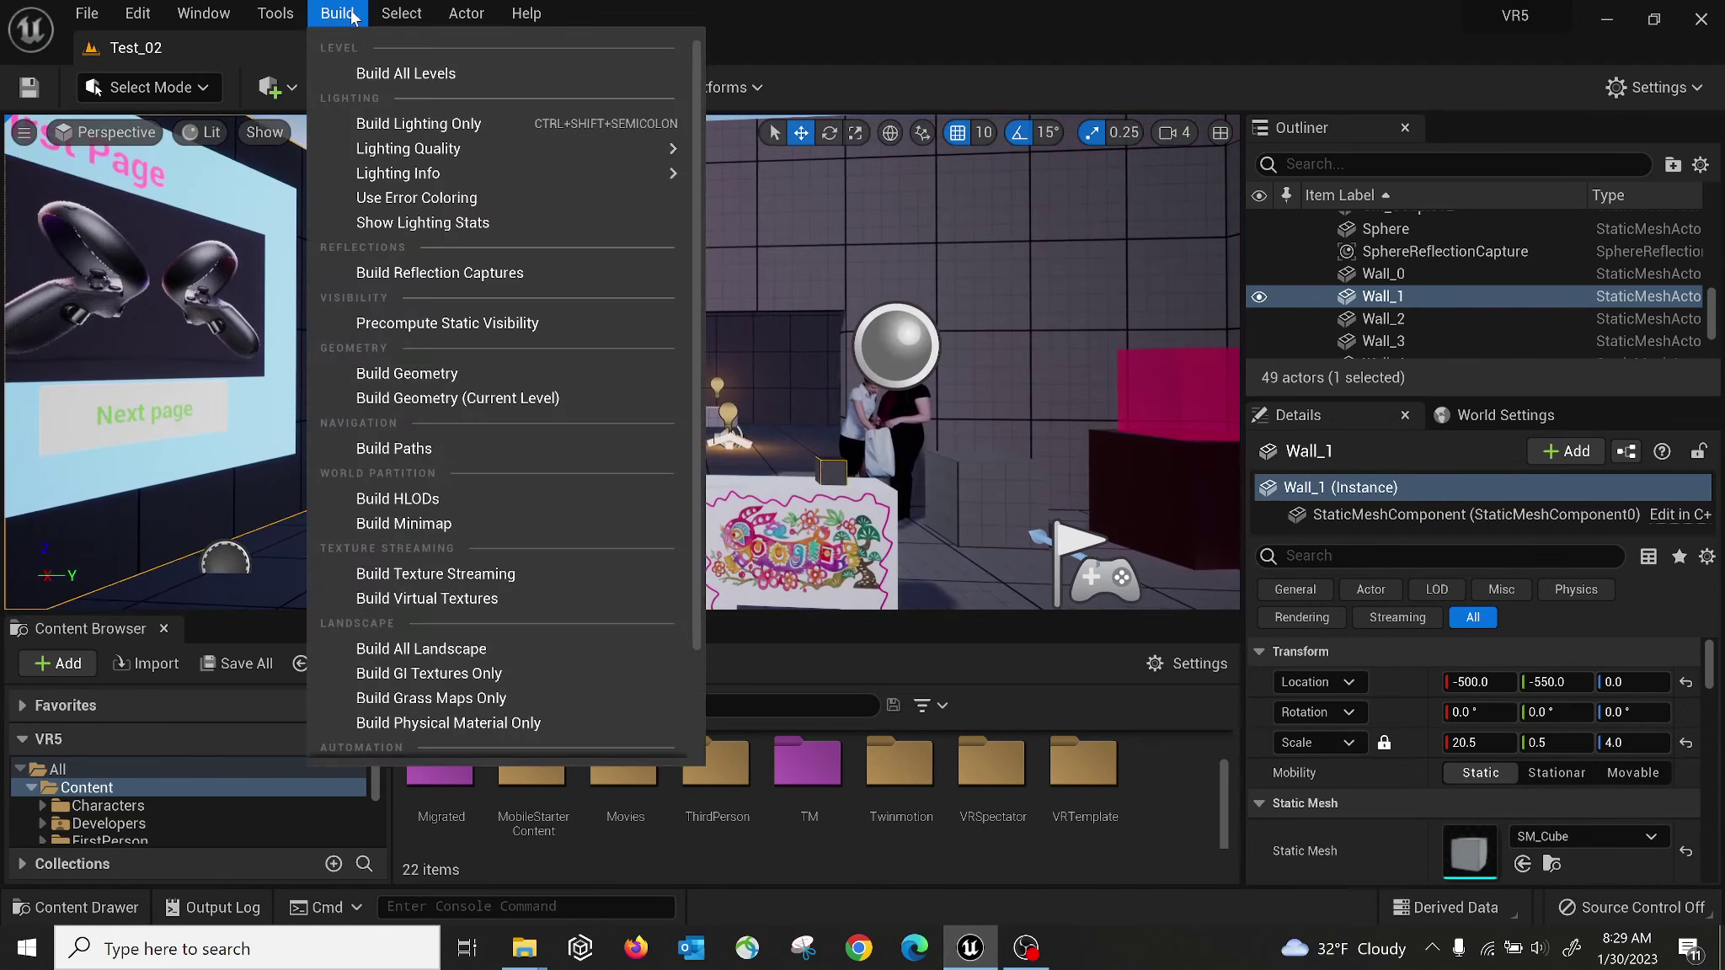
{"action": "mouse_move", "coordinate": [581, 148]}
{"action": "left_click", "coordinate": [821, 22]}
{"action": "right_click_drag", "start_coordinate": [769, 324], "coordinate": [557, 368]}
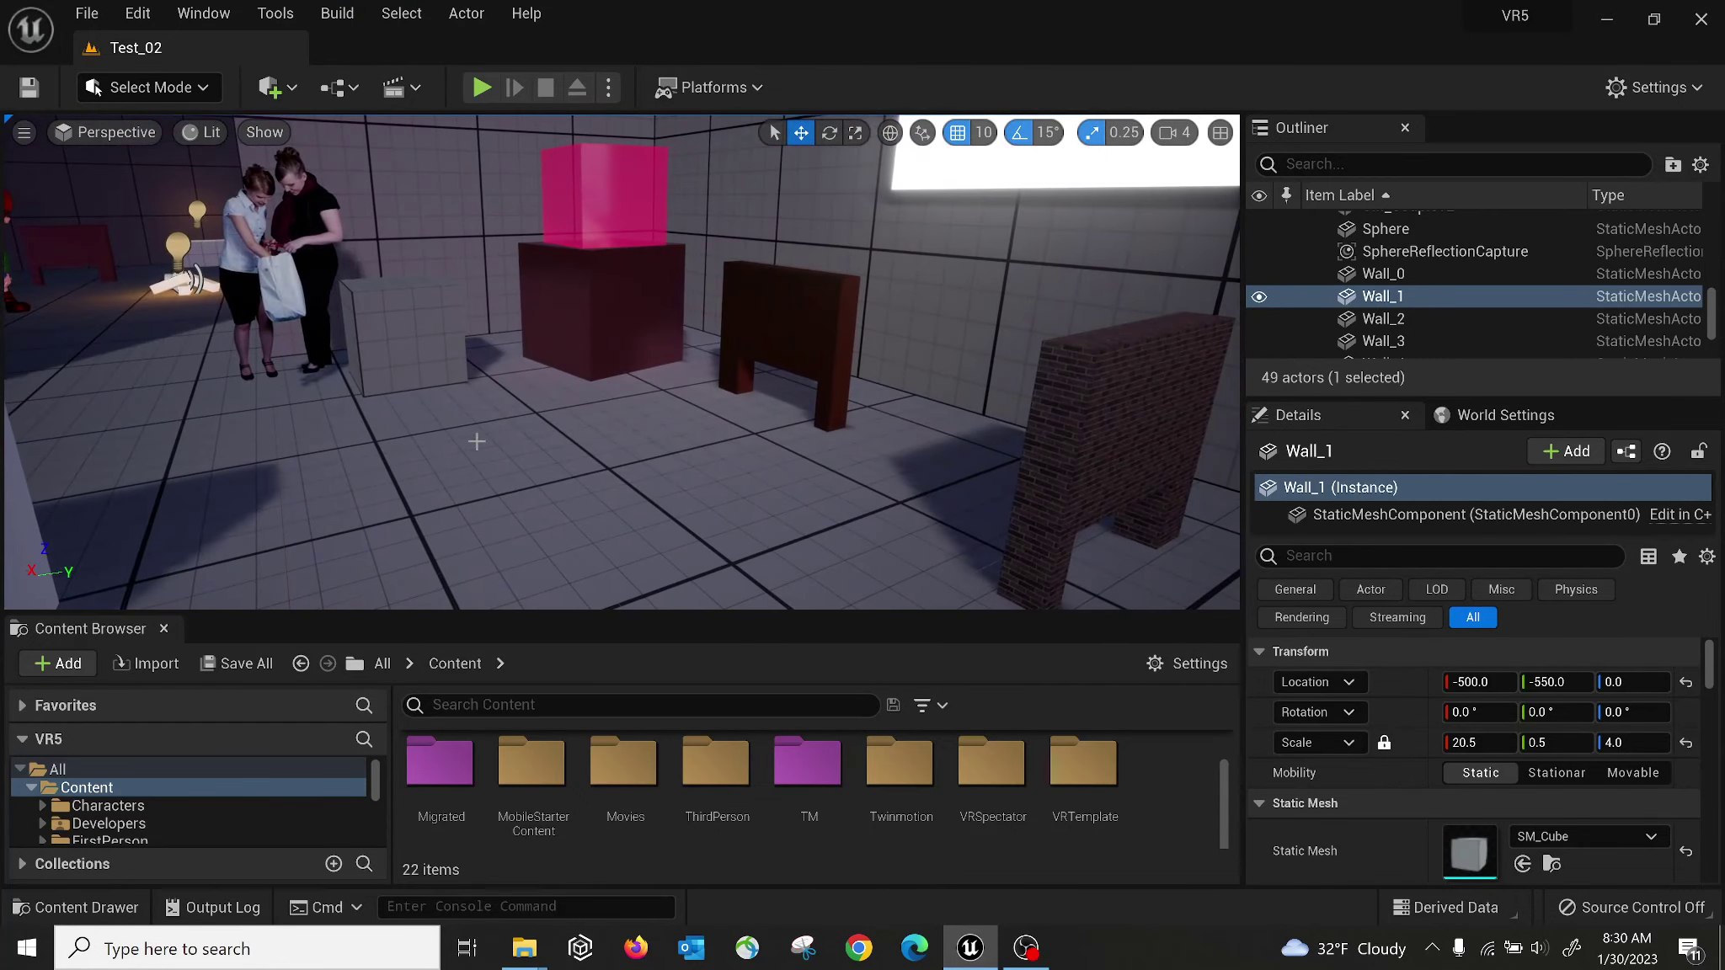
{"action": "mouse_move", "coordinate": [564, 449]}
{"action": "right_mouse_down"}
{"action": "mouse_move", "coordinate": [505, 446]}
{"action": "mouse_move", "coordinate": [566, 437]}
{"action": "right_mouse_up"}
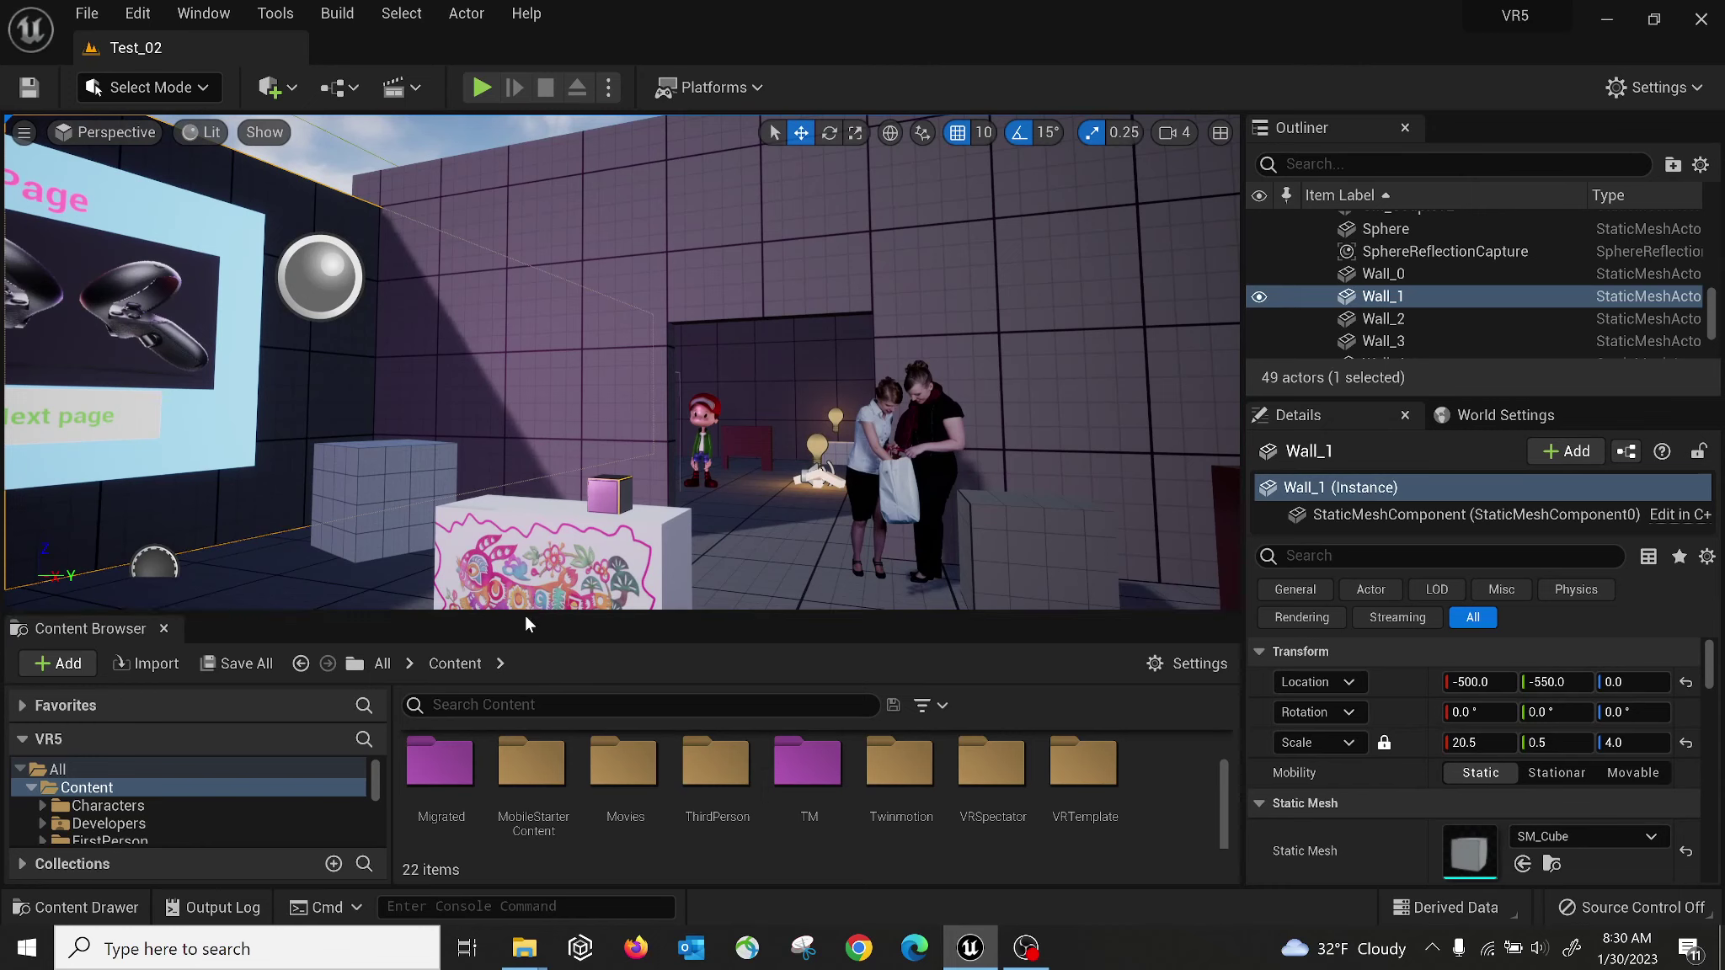
Open the helloworld level from the Content folder and enlarge the viewport.
{"action": "left_click_drag", "start_coordinate": [531, 614], "coordinate": [532, 441]}
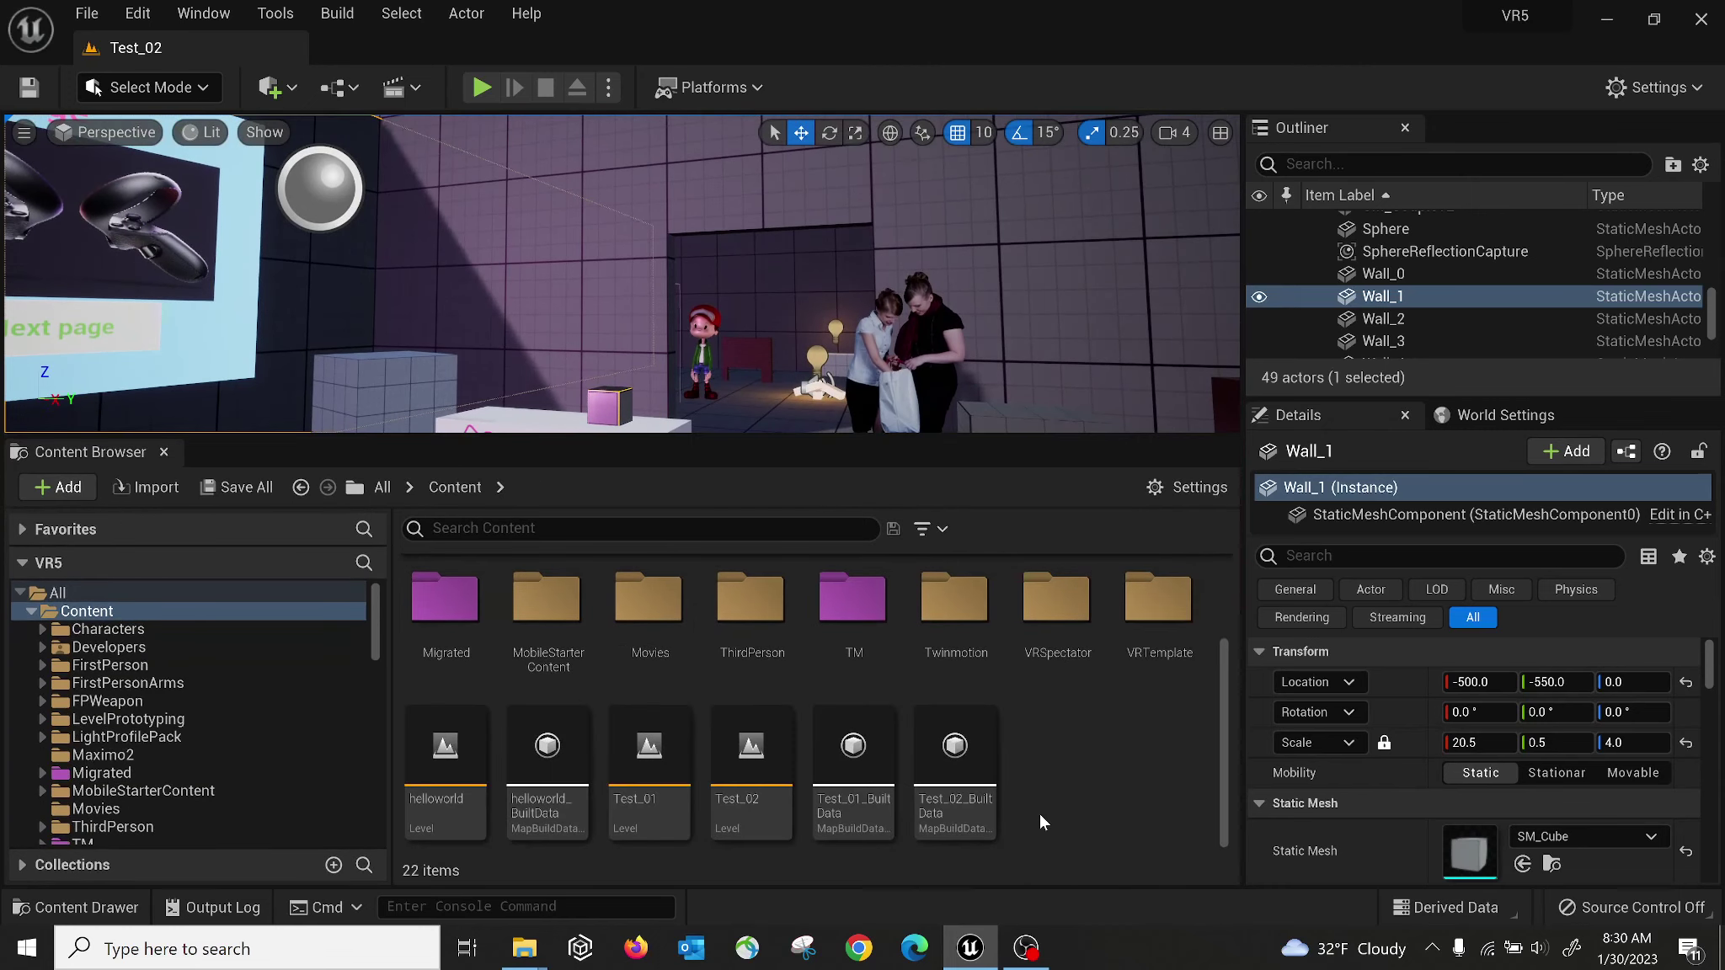
{"action": "double_click", "coordinate": [446, 757]}
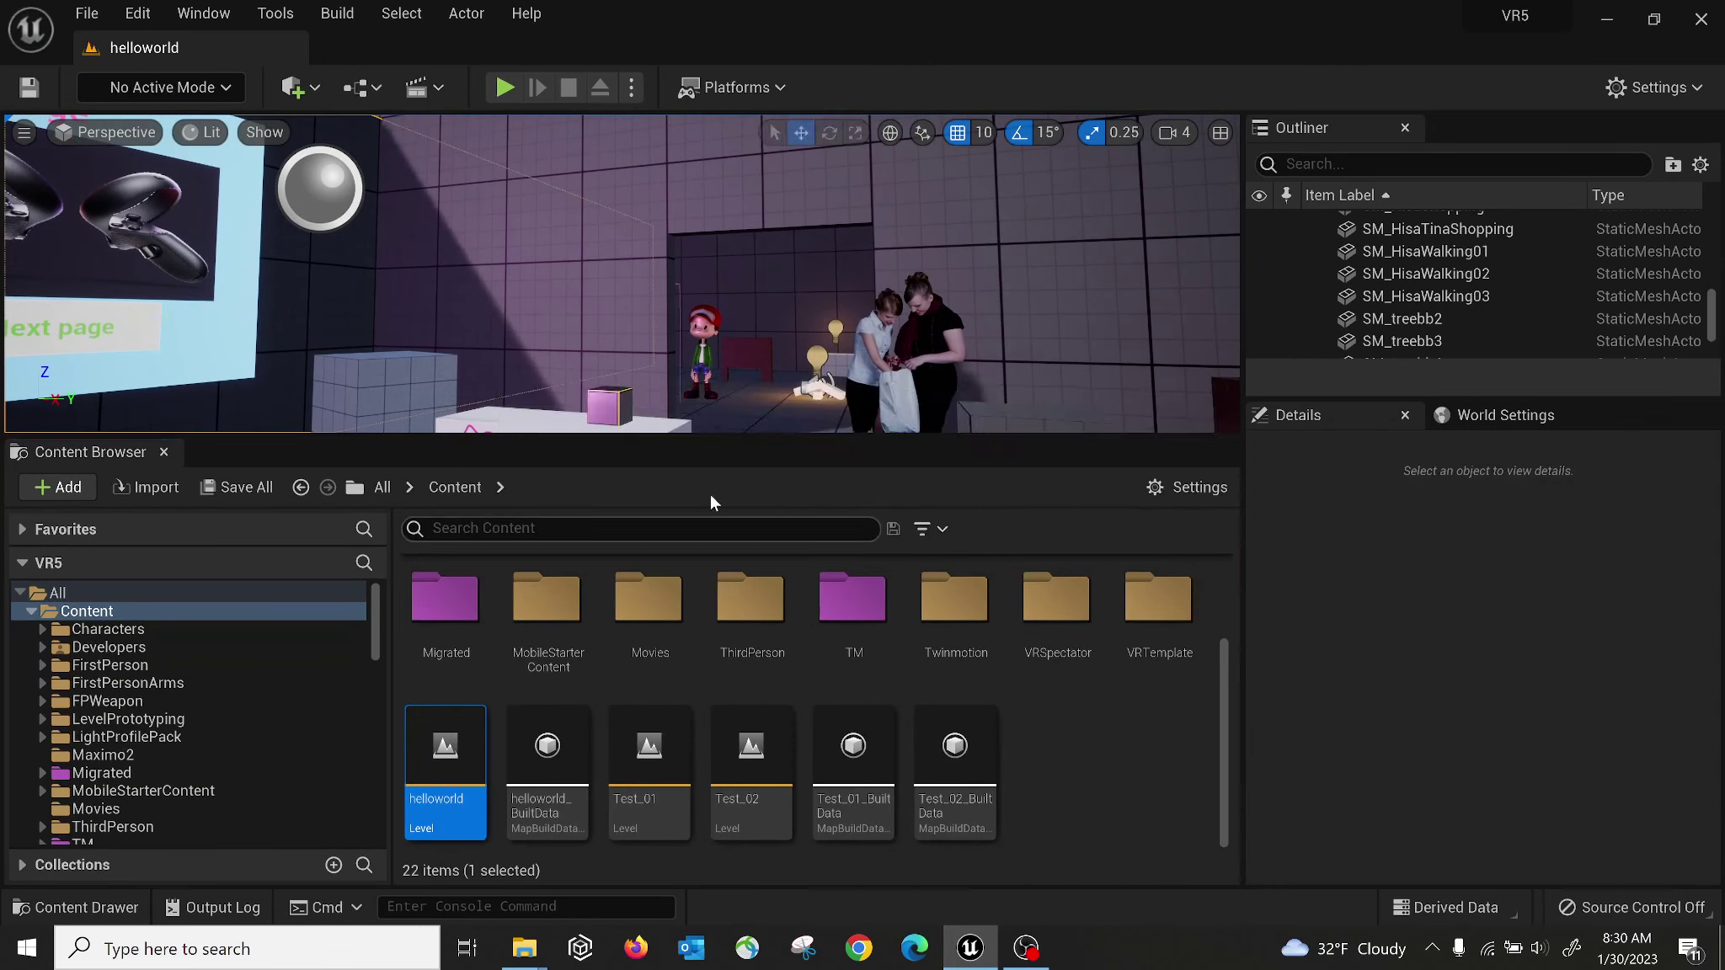
{"action": "left_click_drag", "start_coordinate": [941, 439], "coordinate": [949, 749]}
Select the point light above the two shopping figures to examine its mobility, and view the lighting across the helloworld scene.
{"action": "right_click_drag", "start_coordinate": [652, 278], "coordinate": [572, 228]}
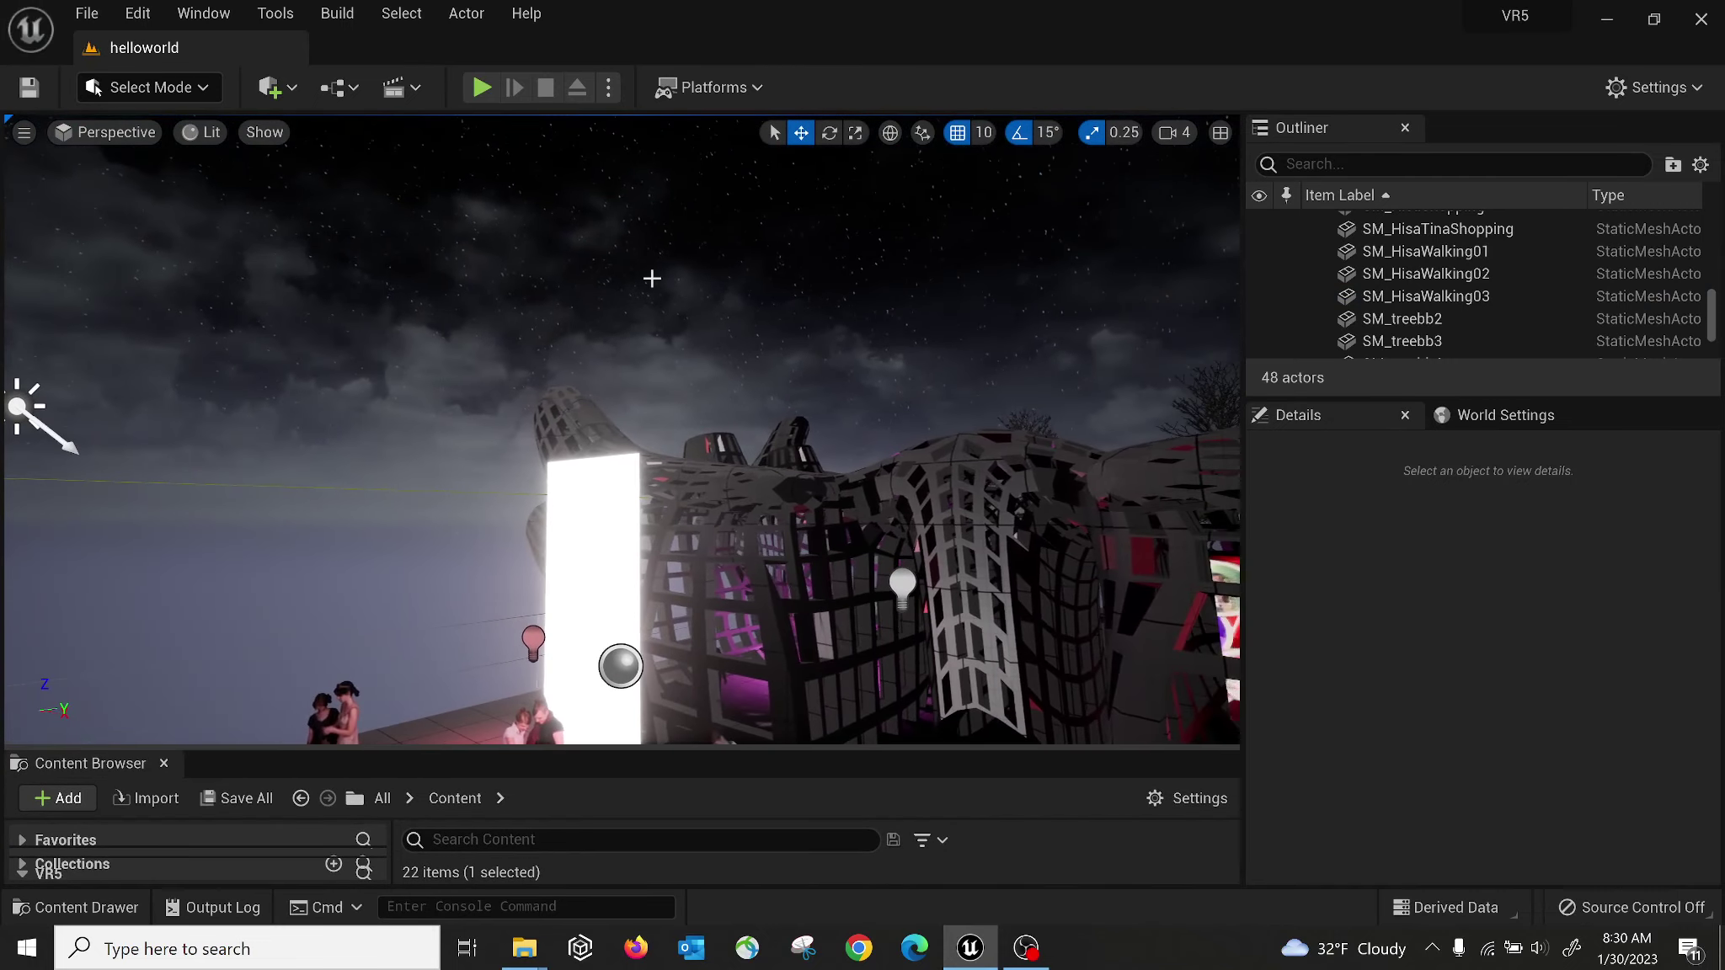
{"action": "right_click_drag", "start_coordinate": [698, 381], "coordinate": [677, 453]}
{"action": "right_click_drag", "start_coordinate": [660, 346], "coordinate": [707, 430]}
{"action": "key", "text": "w"}
{"action": "left_click", "coordinate": [573, 347]}
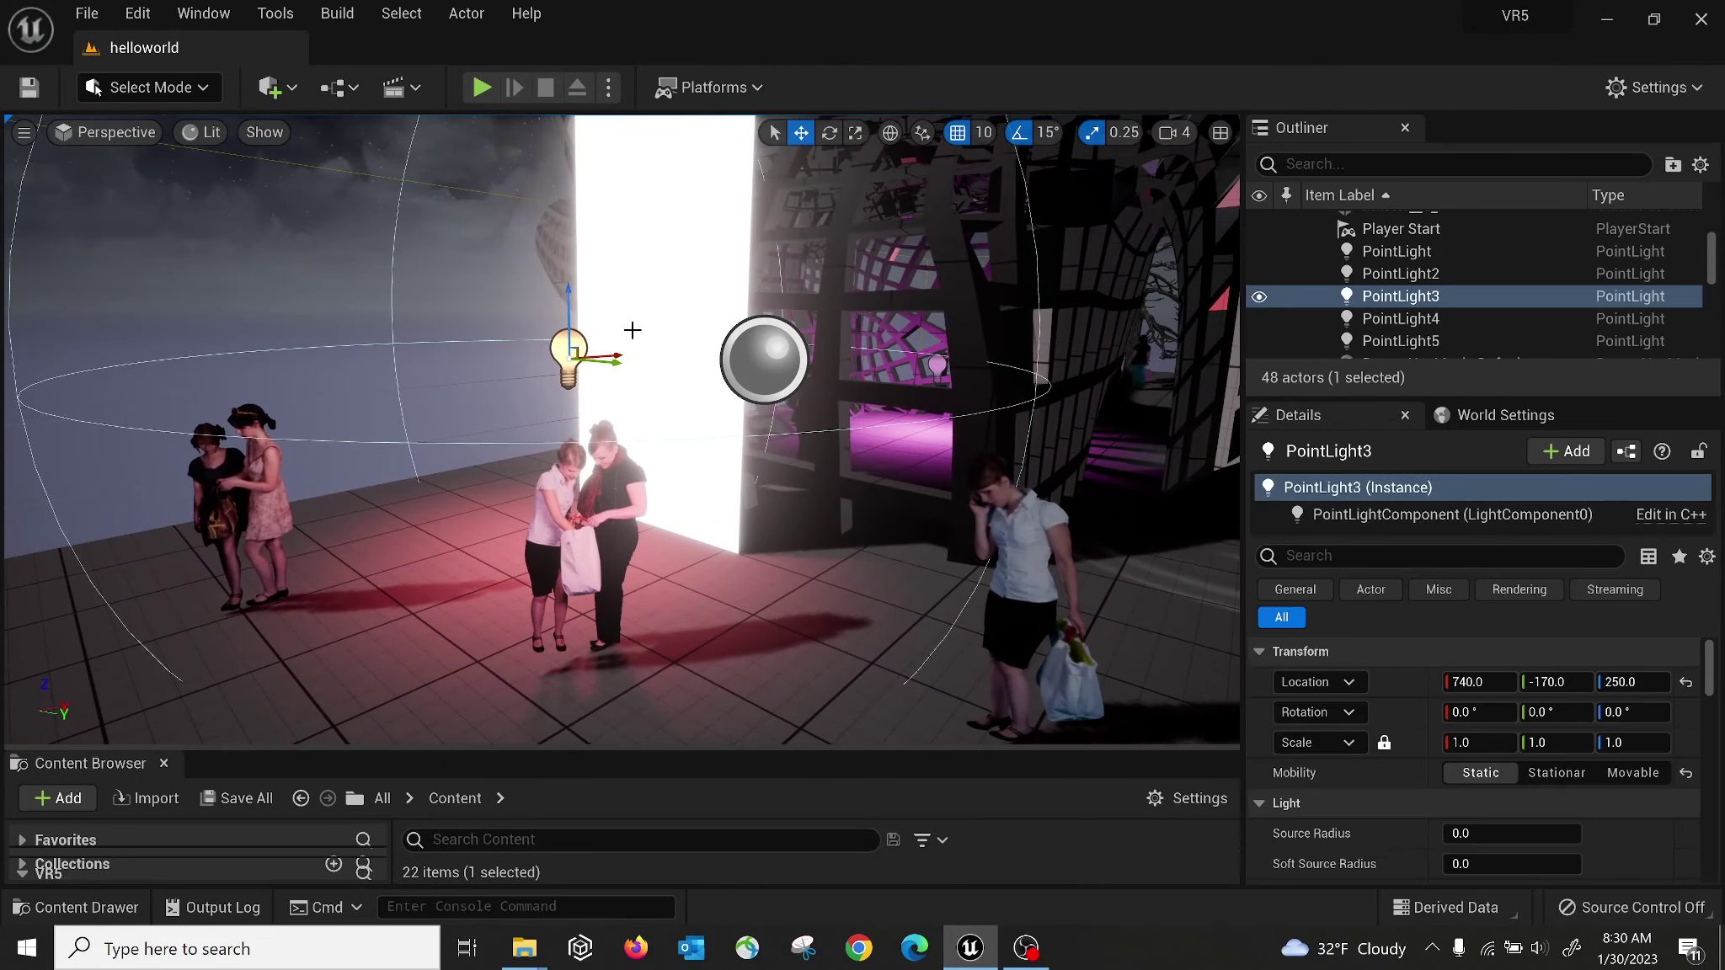
{"action": "right_click_drag", "start_coordinate": [666, 265], "coordinate": [602, 262]}
{"action": "right_click_drag", "start_coordinate": [735, 397], "coordinate": [808, 404]}
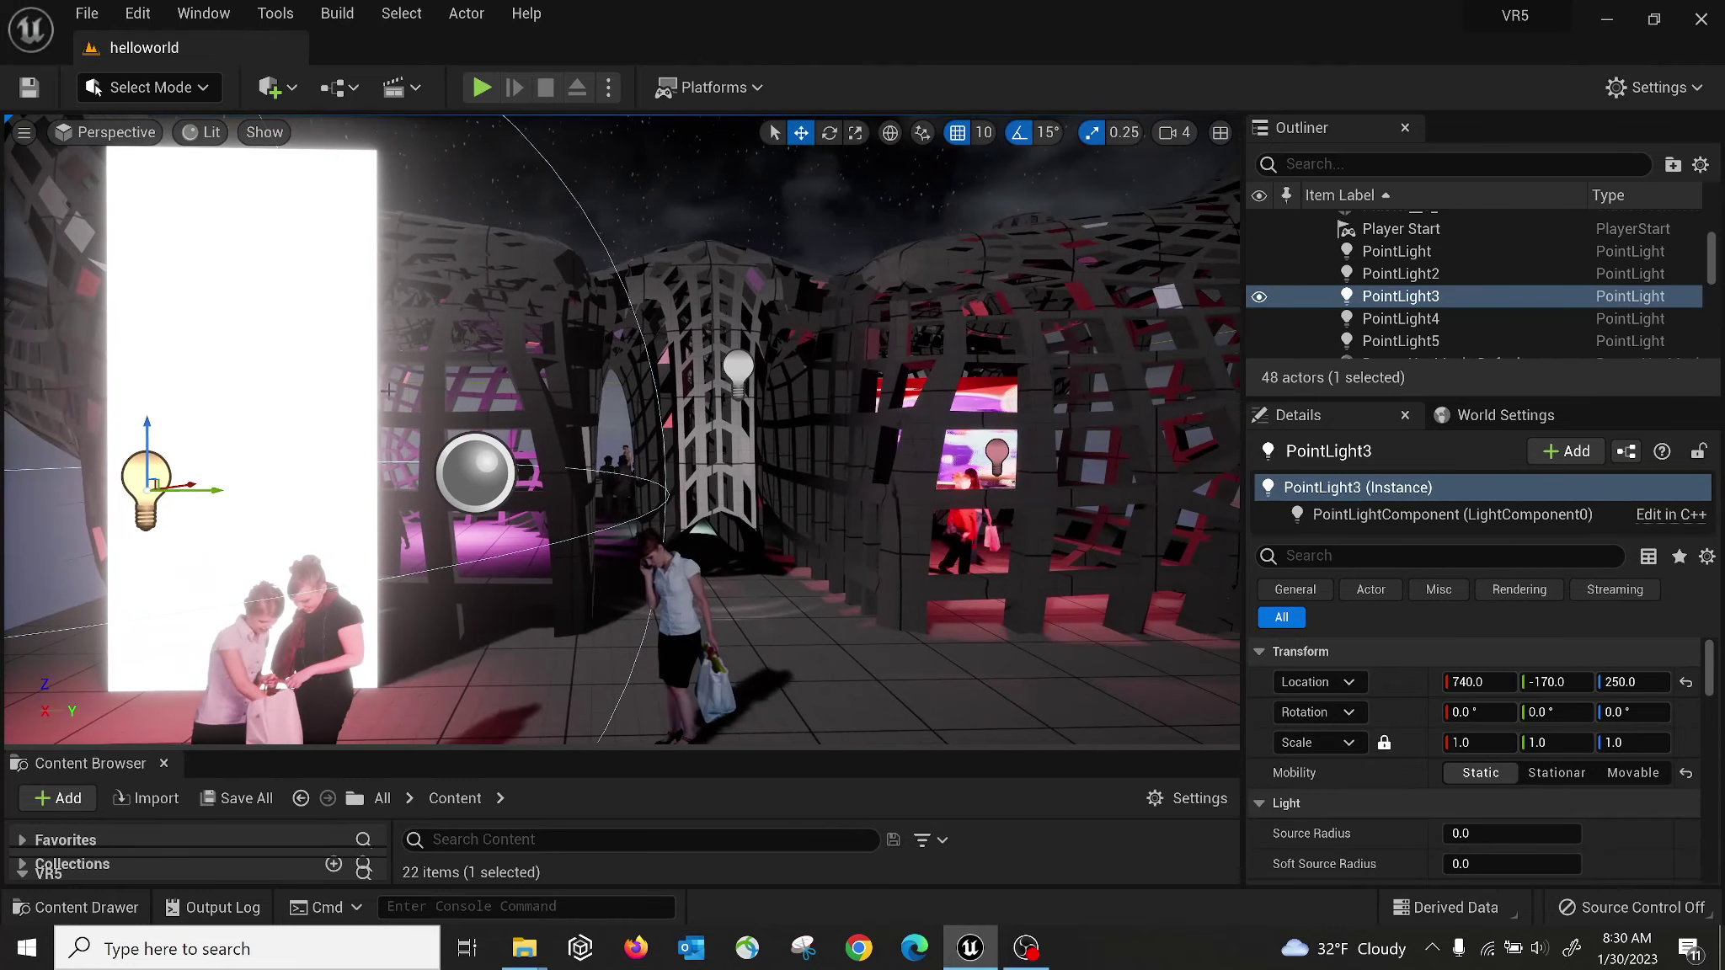
Play the helloworld level briefly, stop it, and inspect the lighting and shadows around the figures and floor.
{"action": "left_click", "coordinate": [479, 87]}
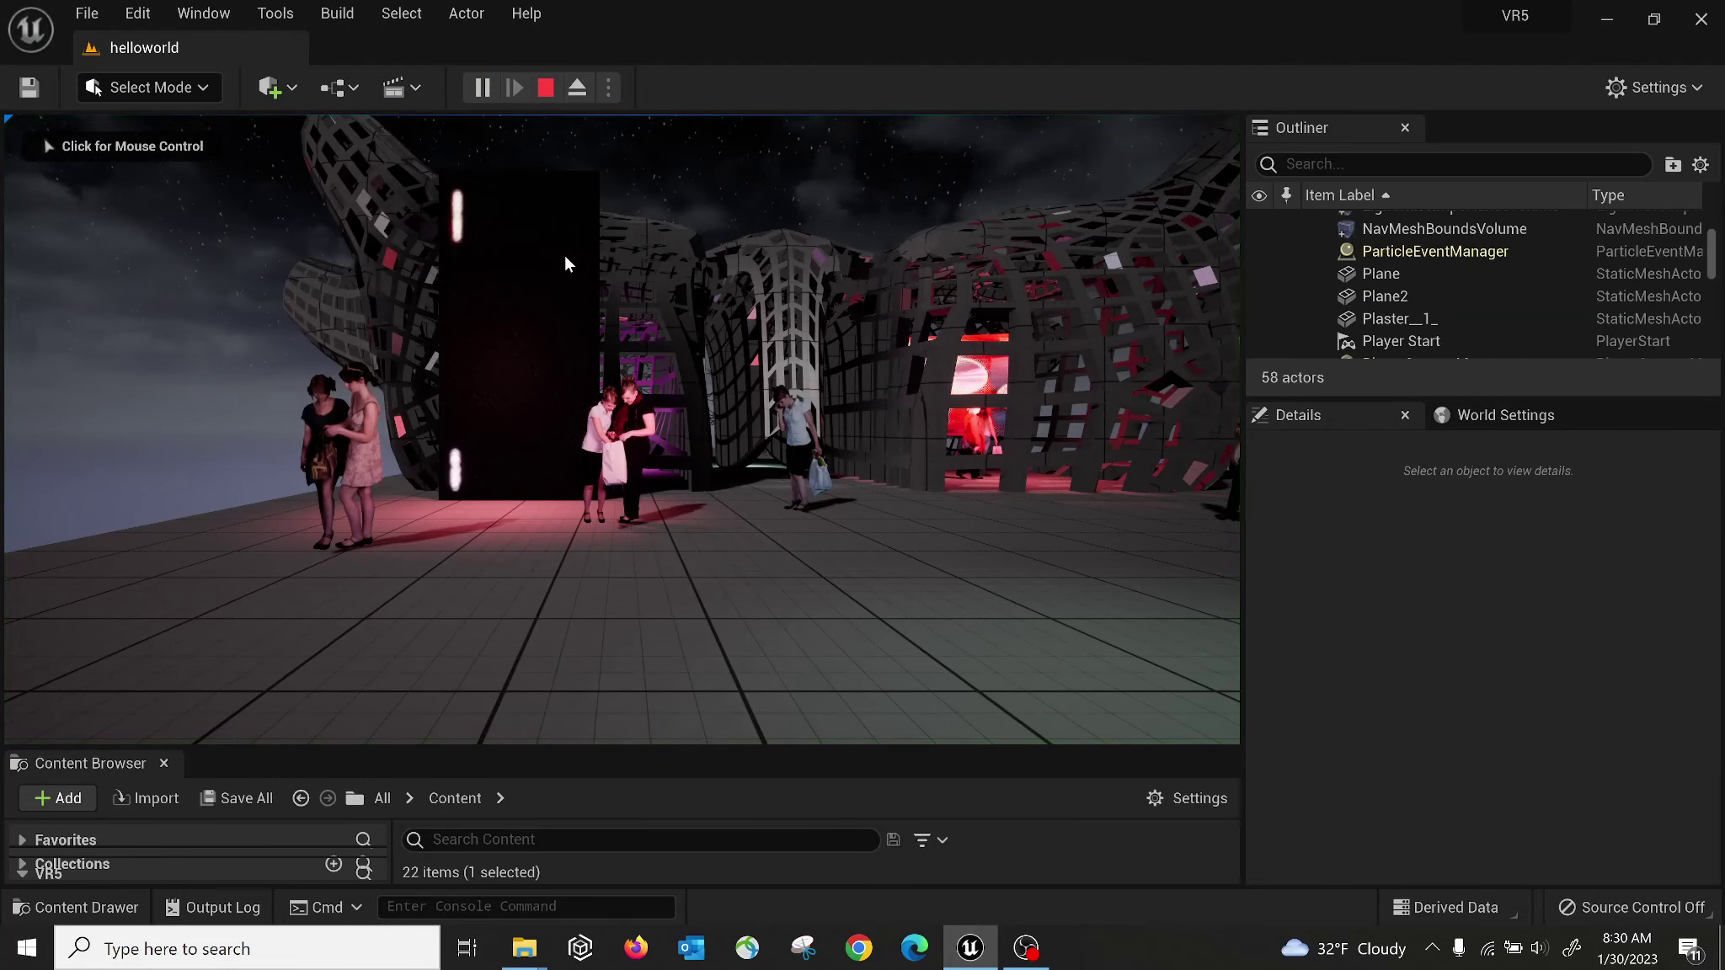
{"action": "left_click", "coordinate": [545, 87]}
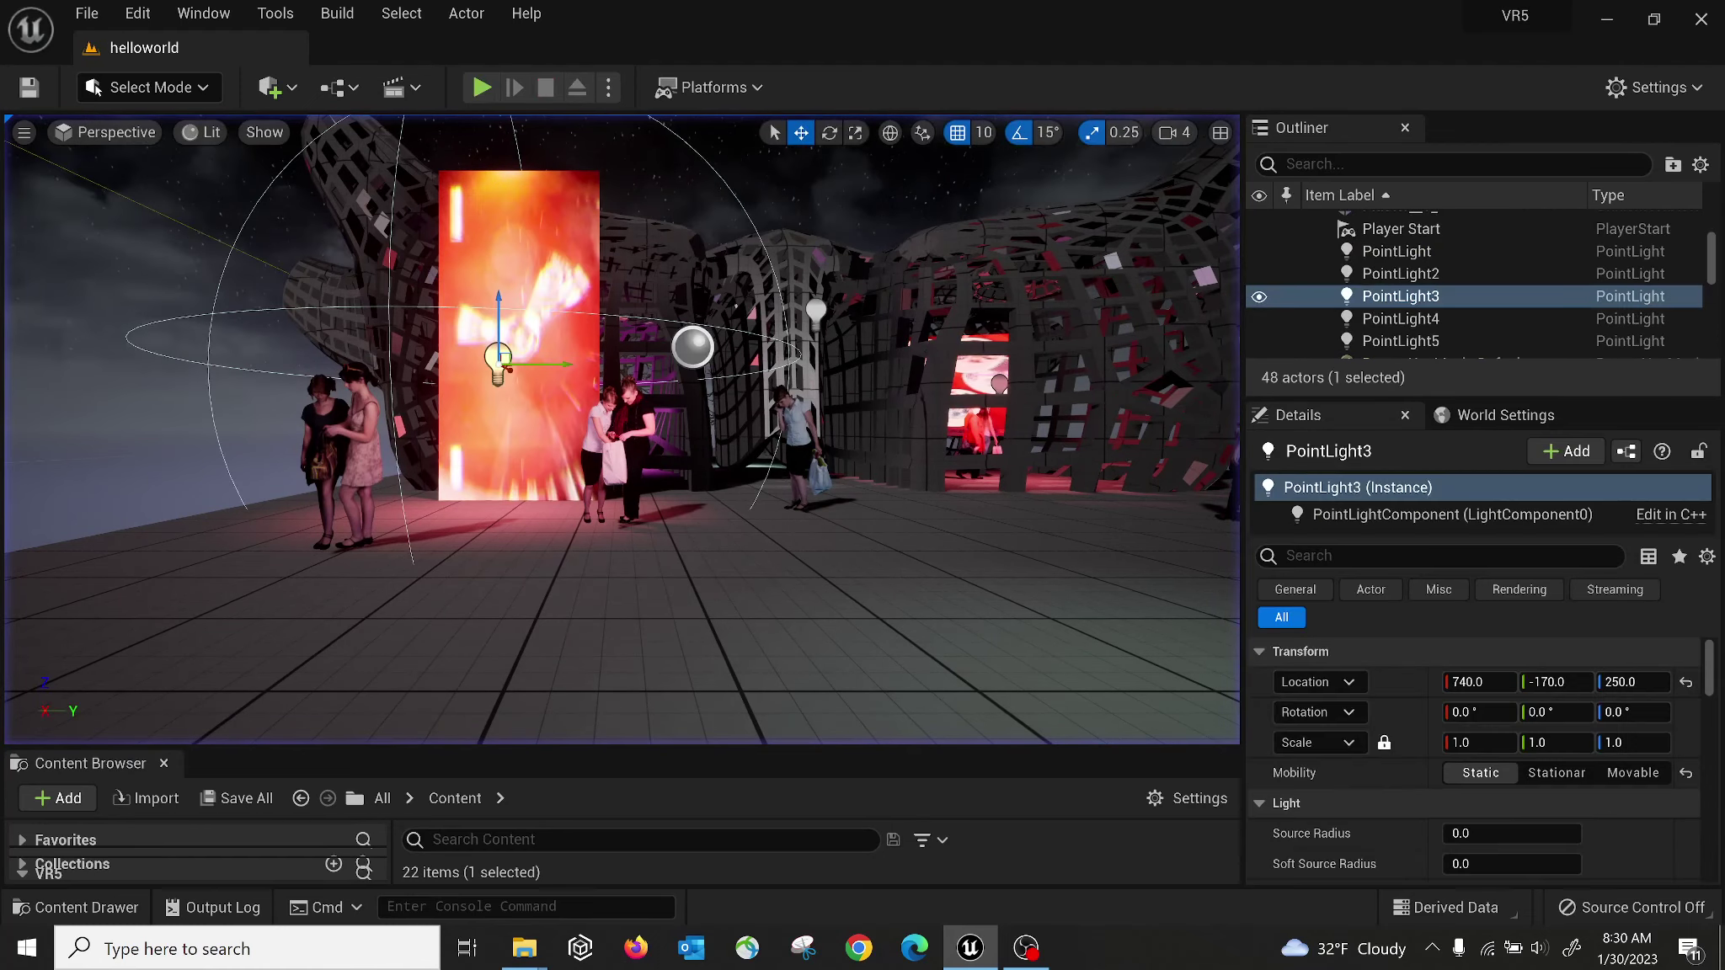
{"action": "right_click_drag", "start_coordinate": [590, 379], "coordinate": [758, 418]}
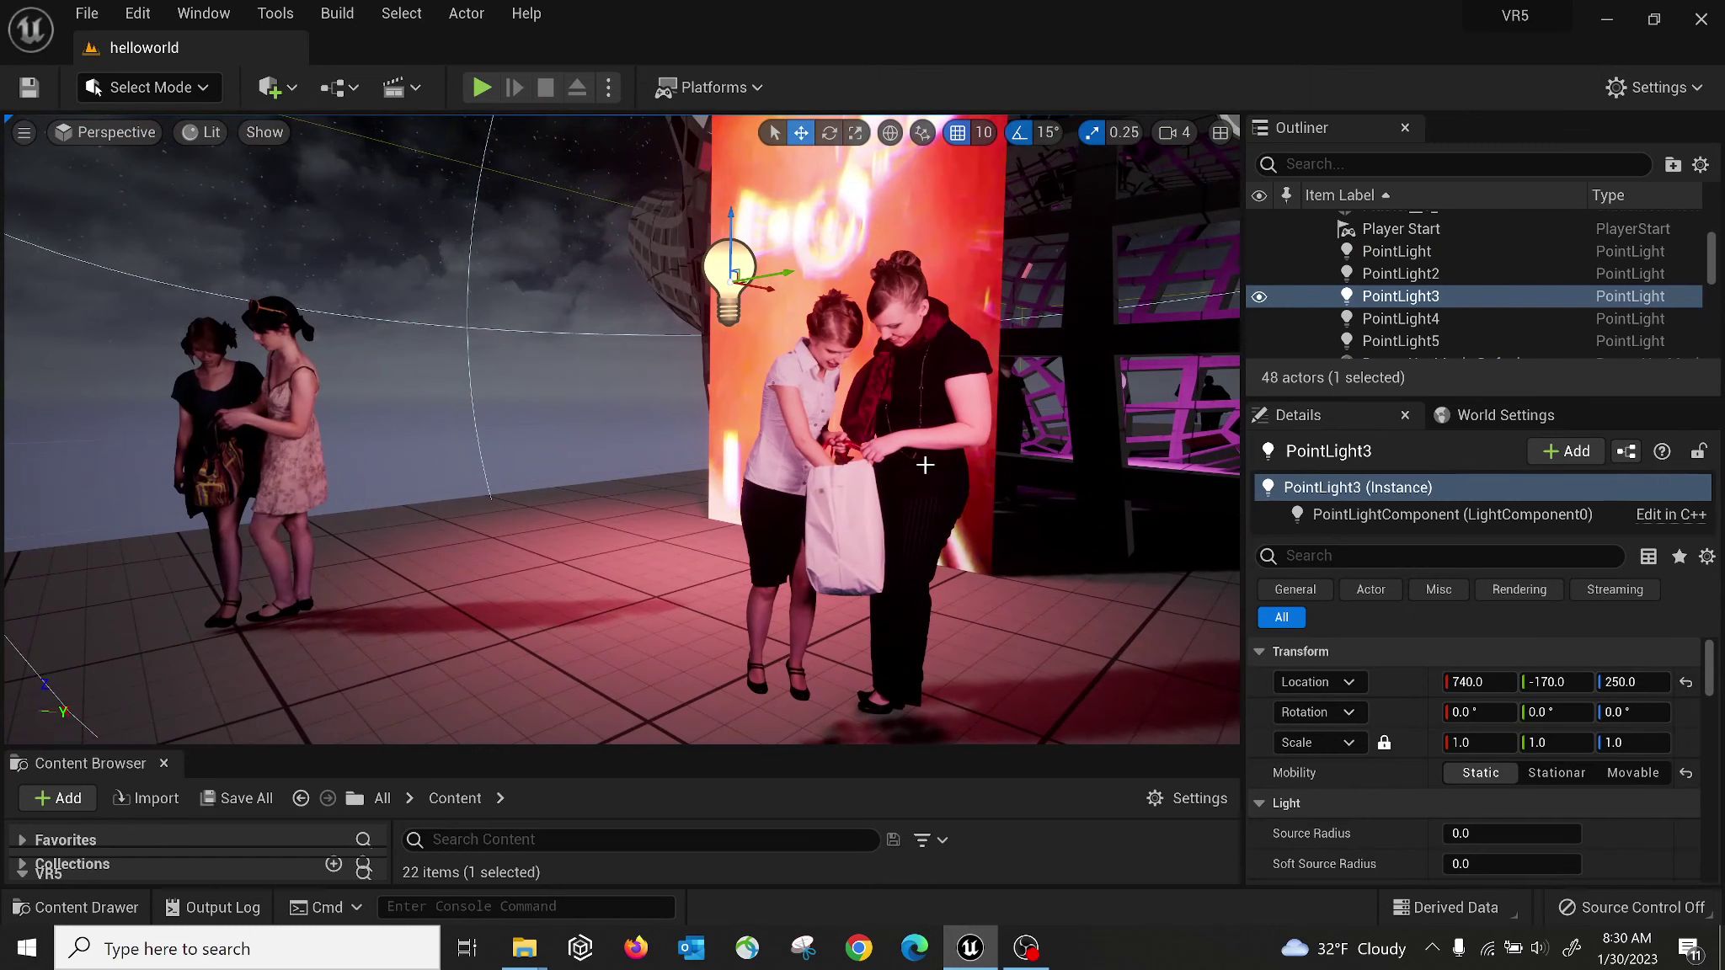
{"action": "right_click_drag", "start_coordinate": [656, 507], "coordinate": [603, 527]}
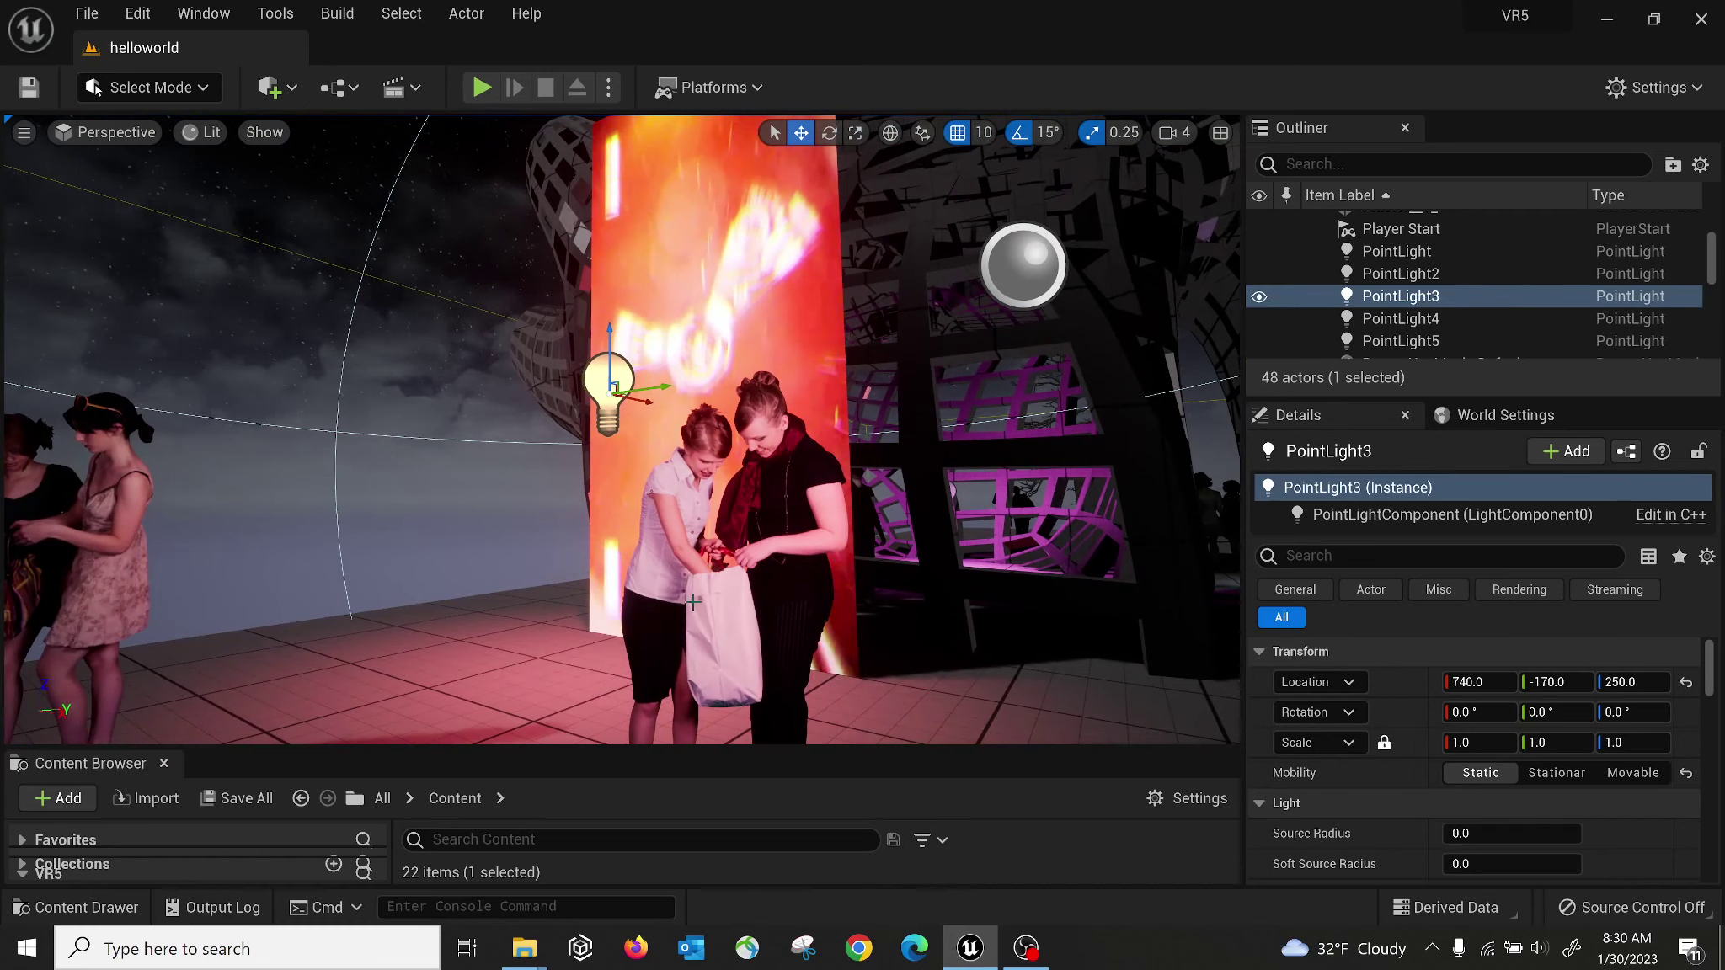
{"action": "right_click_drag", "start_coordinate": [890, 596], "coordinate": [704, 566]}
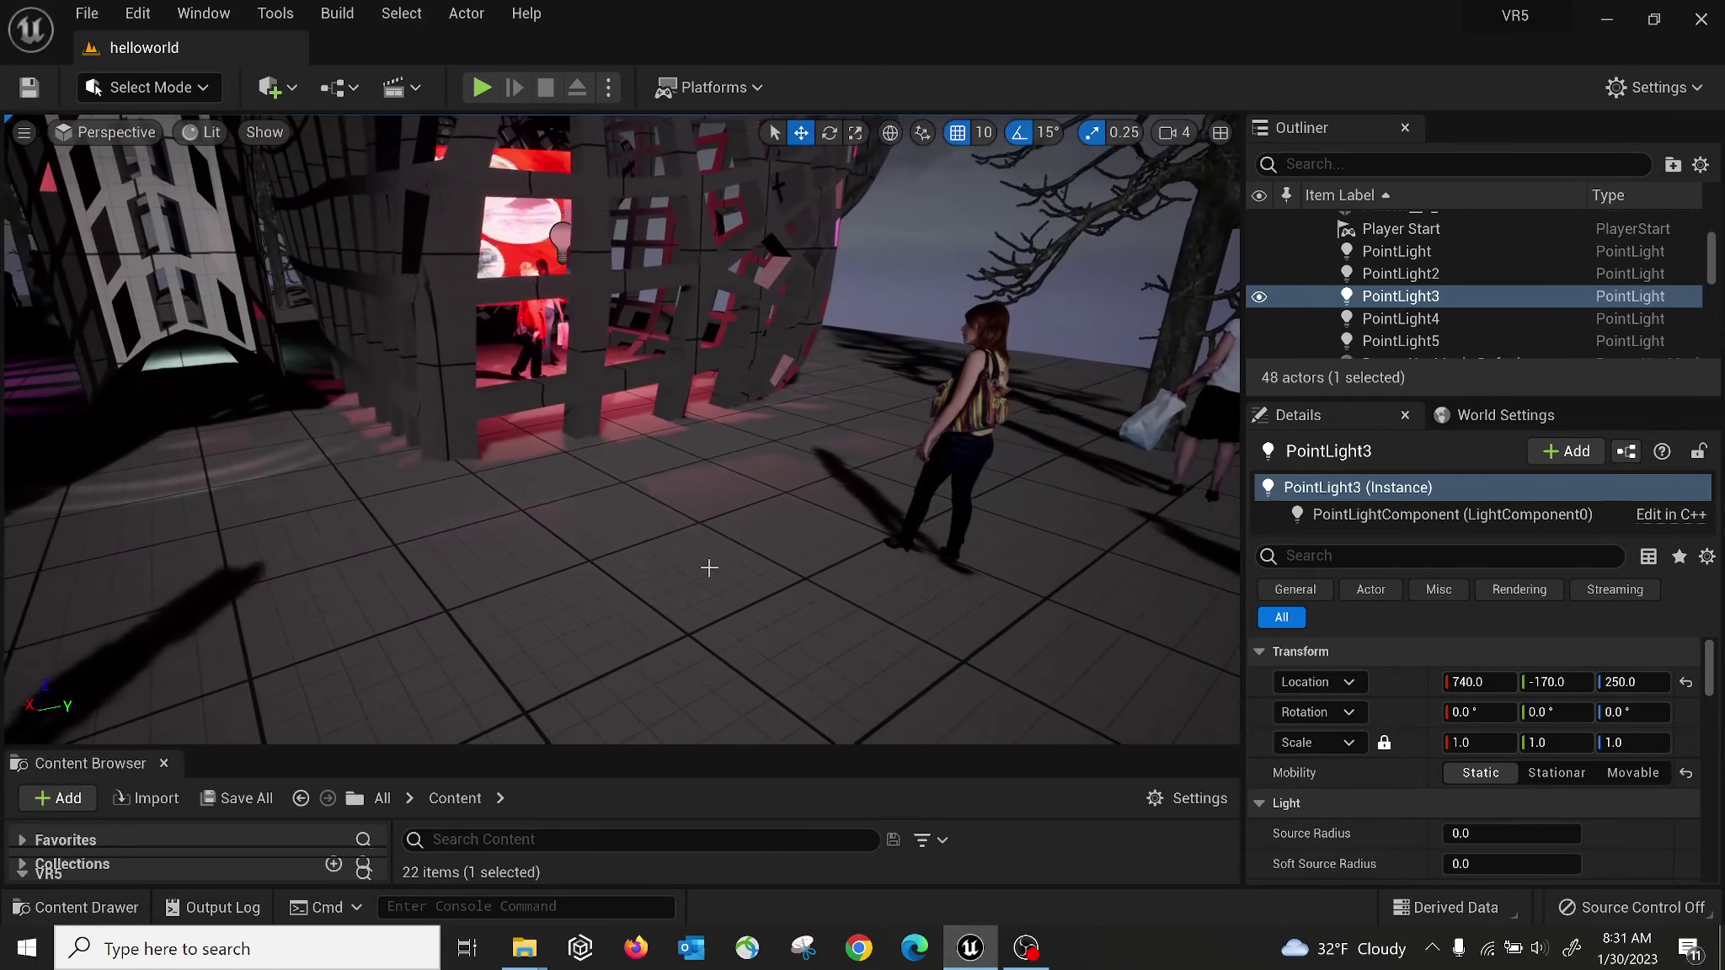
Select the floor, filter its details by "light", and examine its Overridden Light Map Res setting and the shadows on its surface.
{"action": "left_click", "coordinate": [672, 558]}
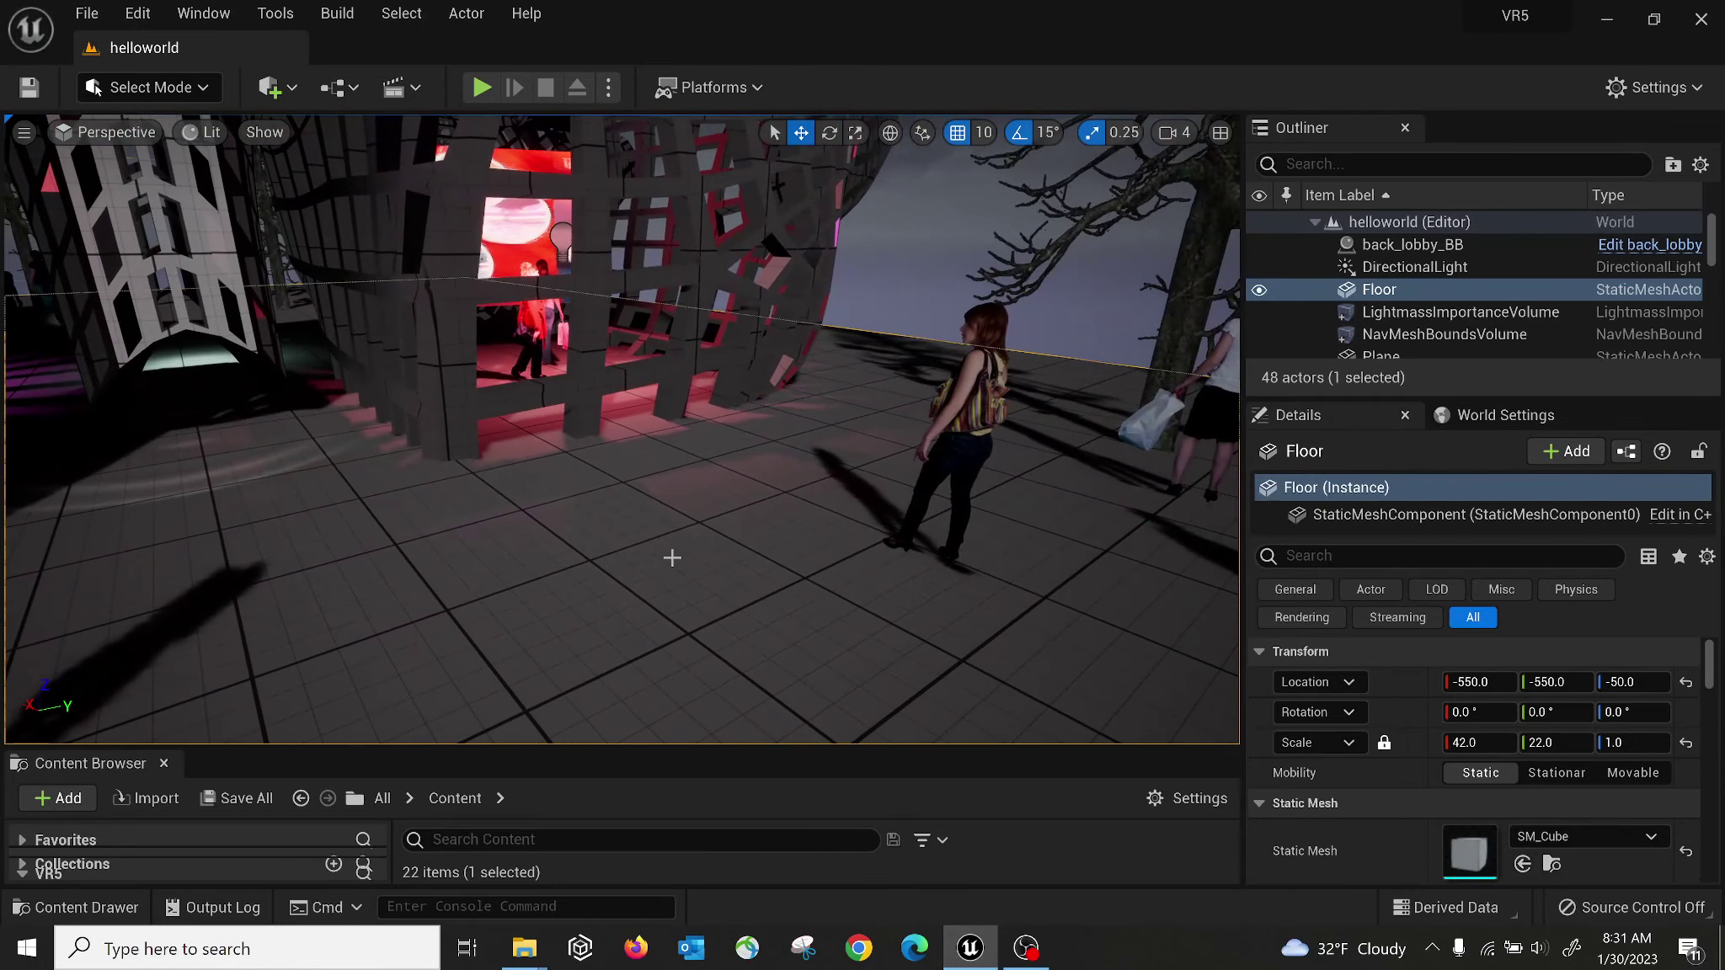
{"action": "left_click", "coordinate": [1373, 549]}
{"action": "type", "text": "light"}
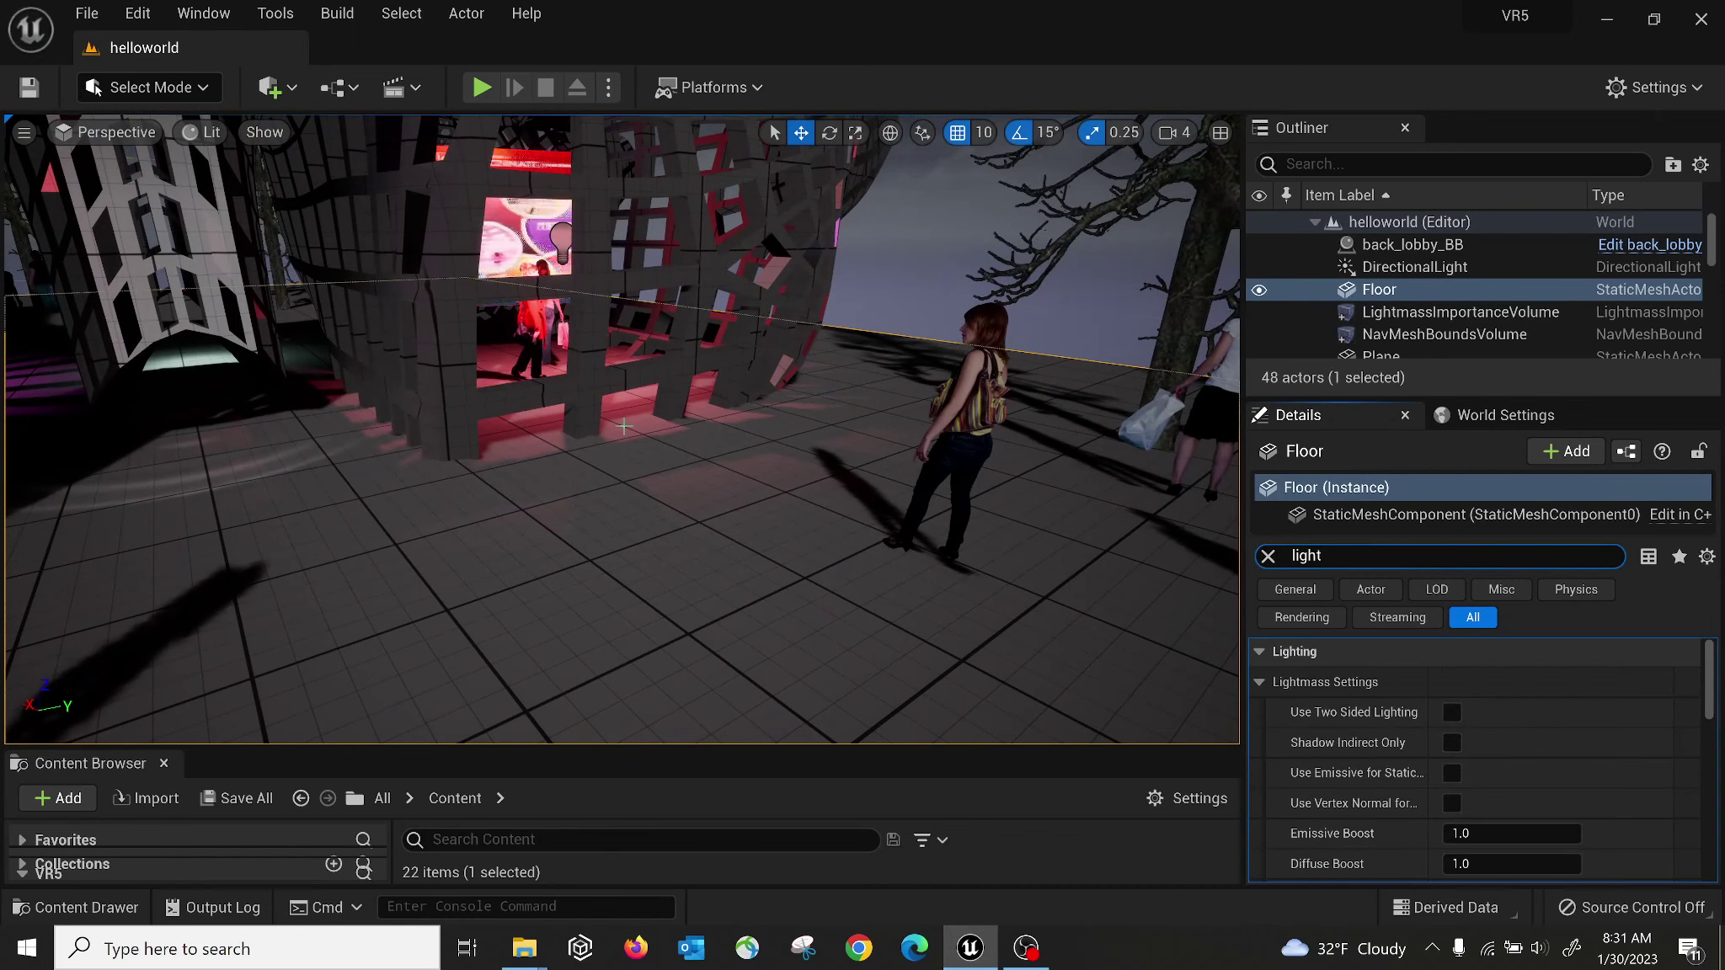
{"action": "left_click_drag", "start_coordinate": [1707, 671], "coordinate": [1707, 710]}
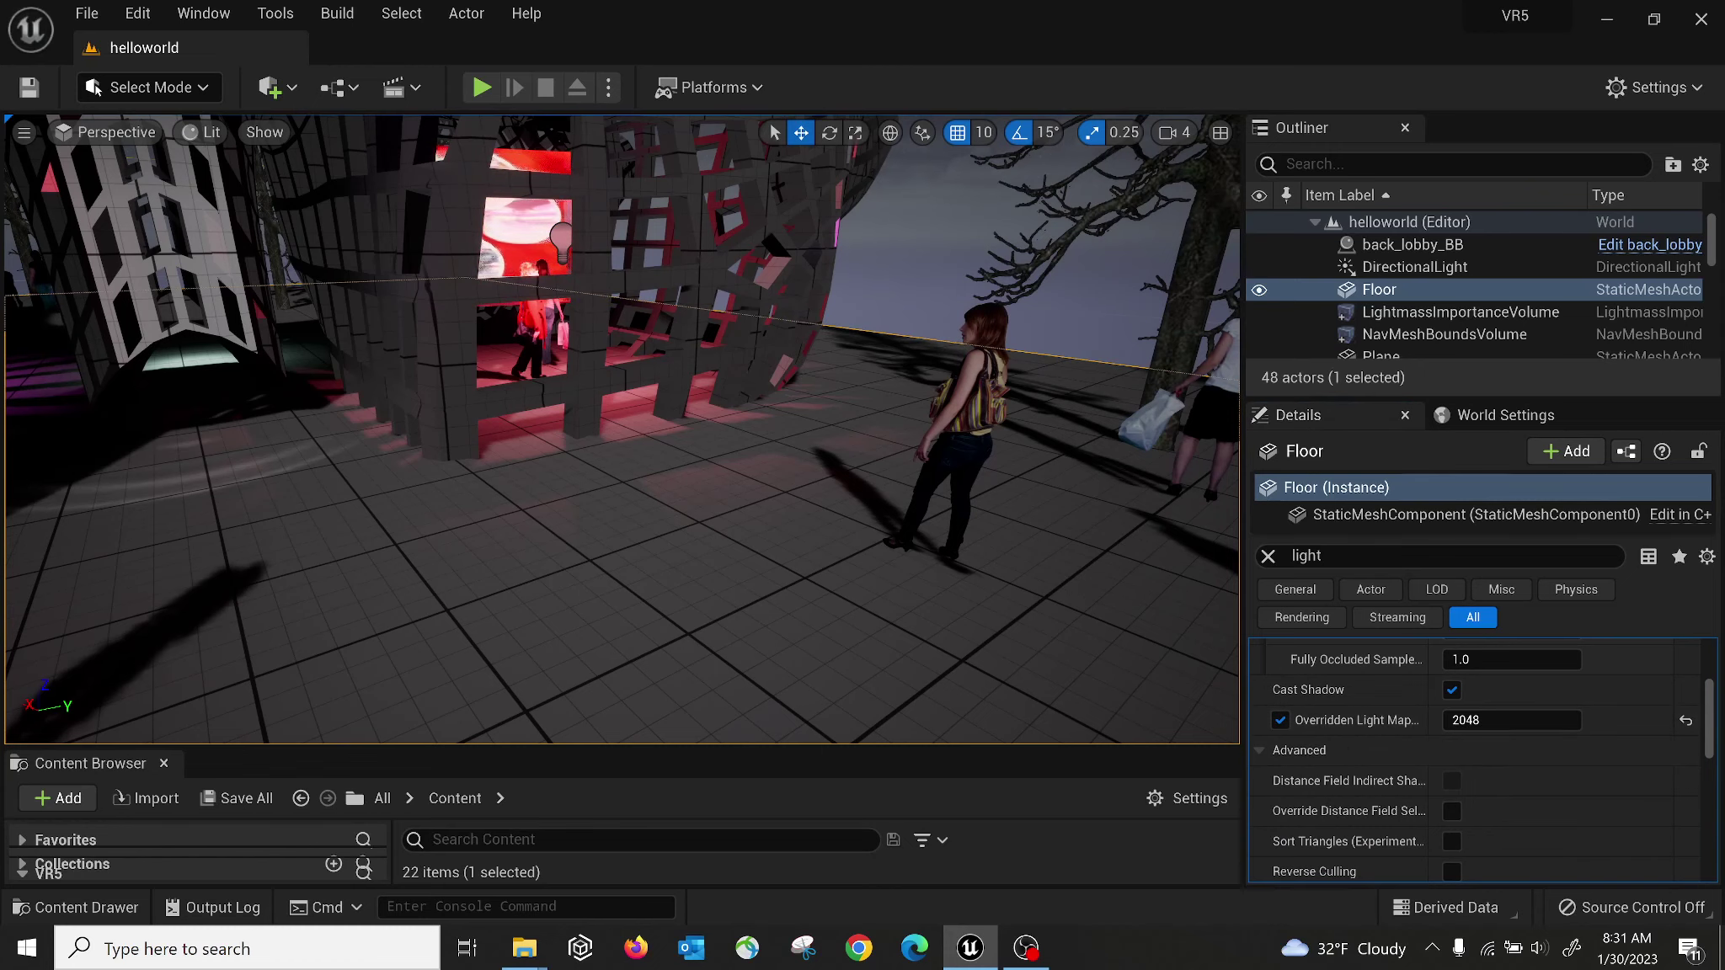
{"action": "key", "text": "w"}
{"action": "right_click_drag", "start_coordinate": [622, 430], "coordinate": [632, 385]}
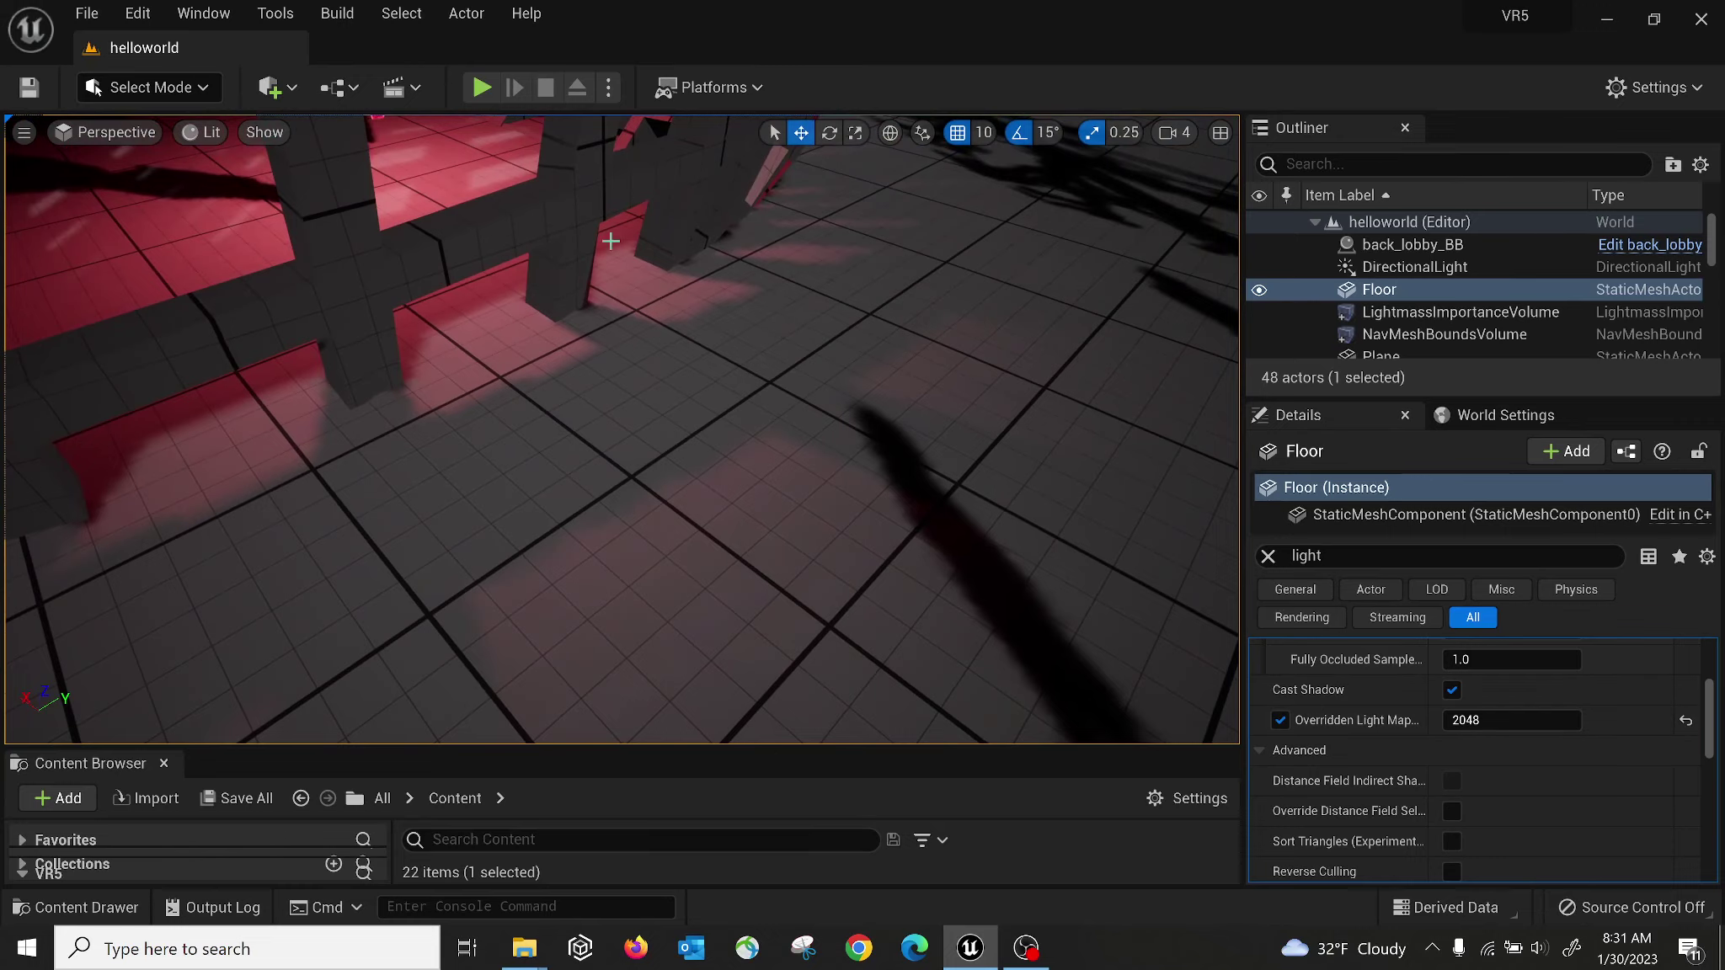
{"action": "right_click_drag", "start_coordinate": [590, 317], "coordinate": [594, 252]}
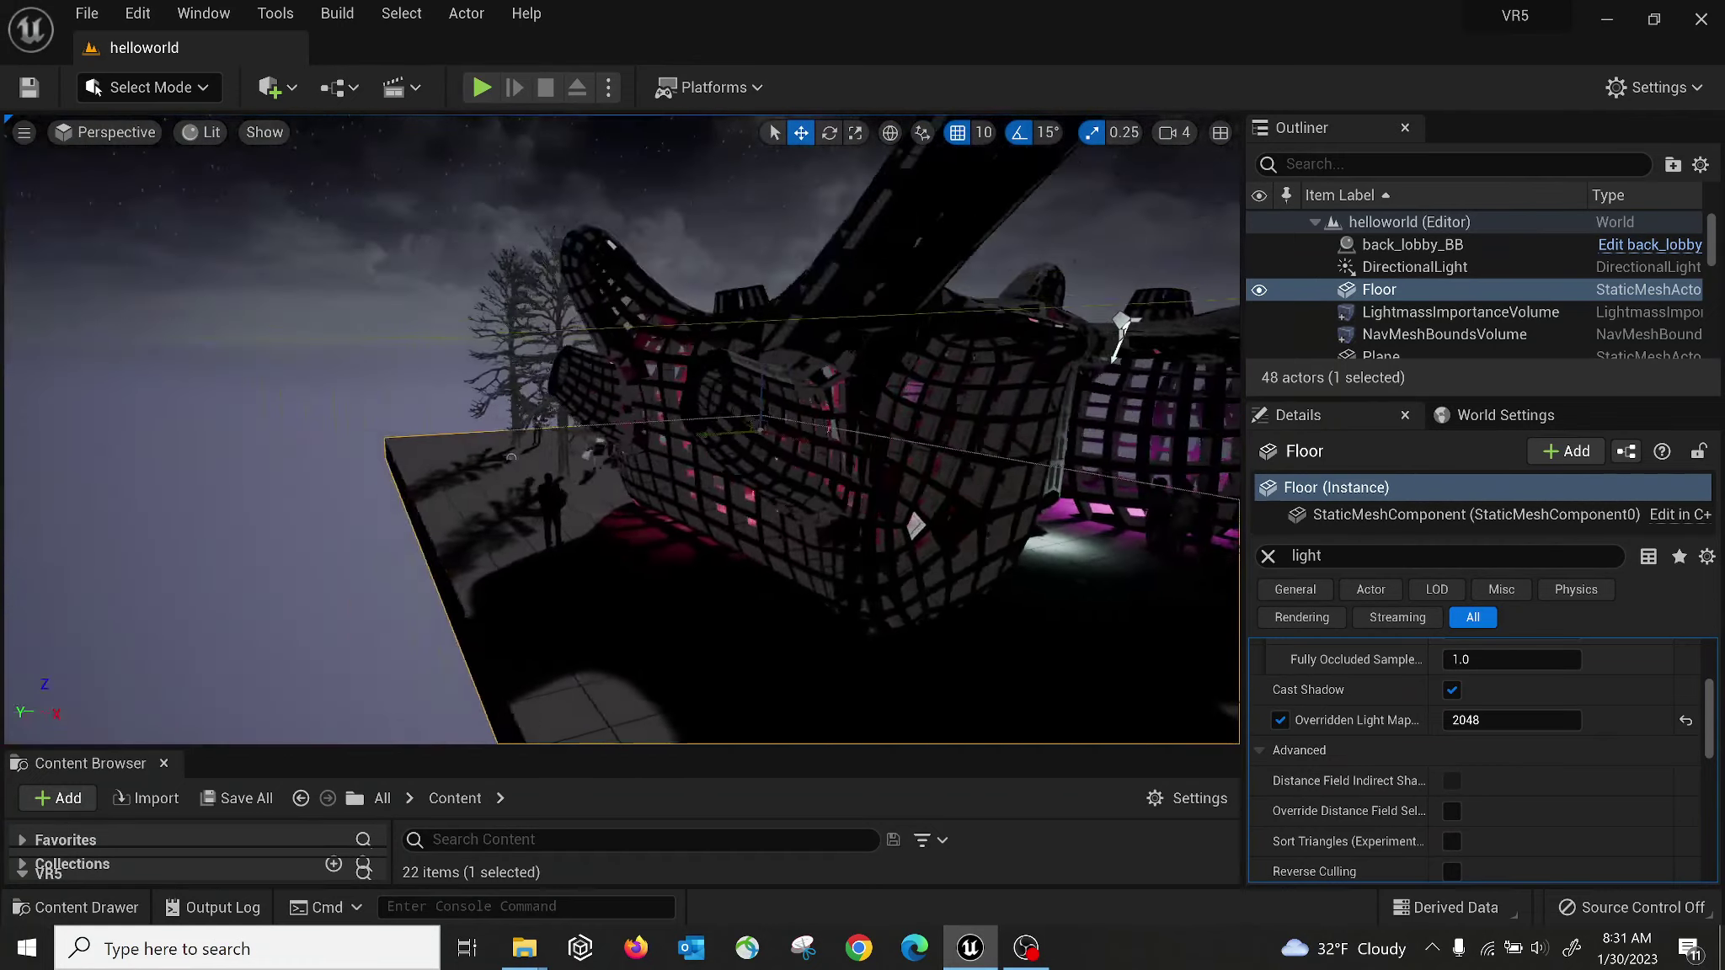
Select the "back to lobby" board, enlarge the Content Browser, and open the TM/Widget/2D_Widget folder.
{"action": "right_click_drag", "start_coordinate": [621, 430], "coordinate": [578, 412]}
{"action": "left_click", "coordinate": [537, 407]}
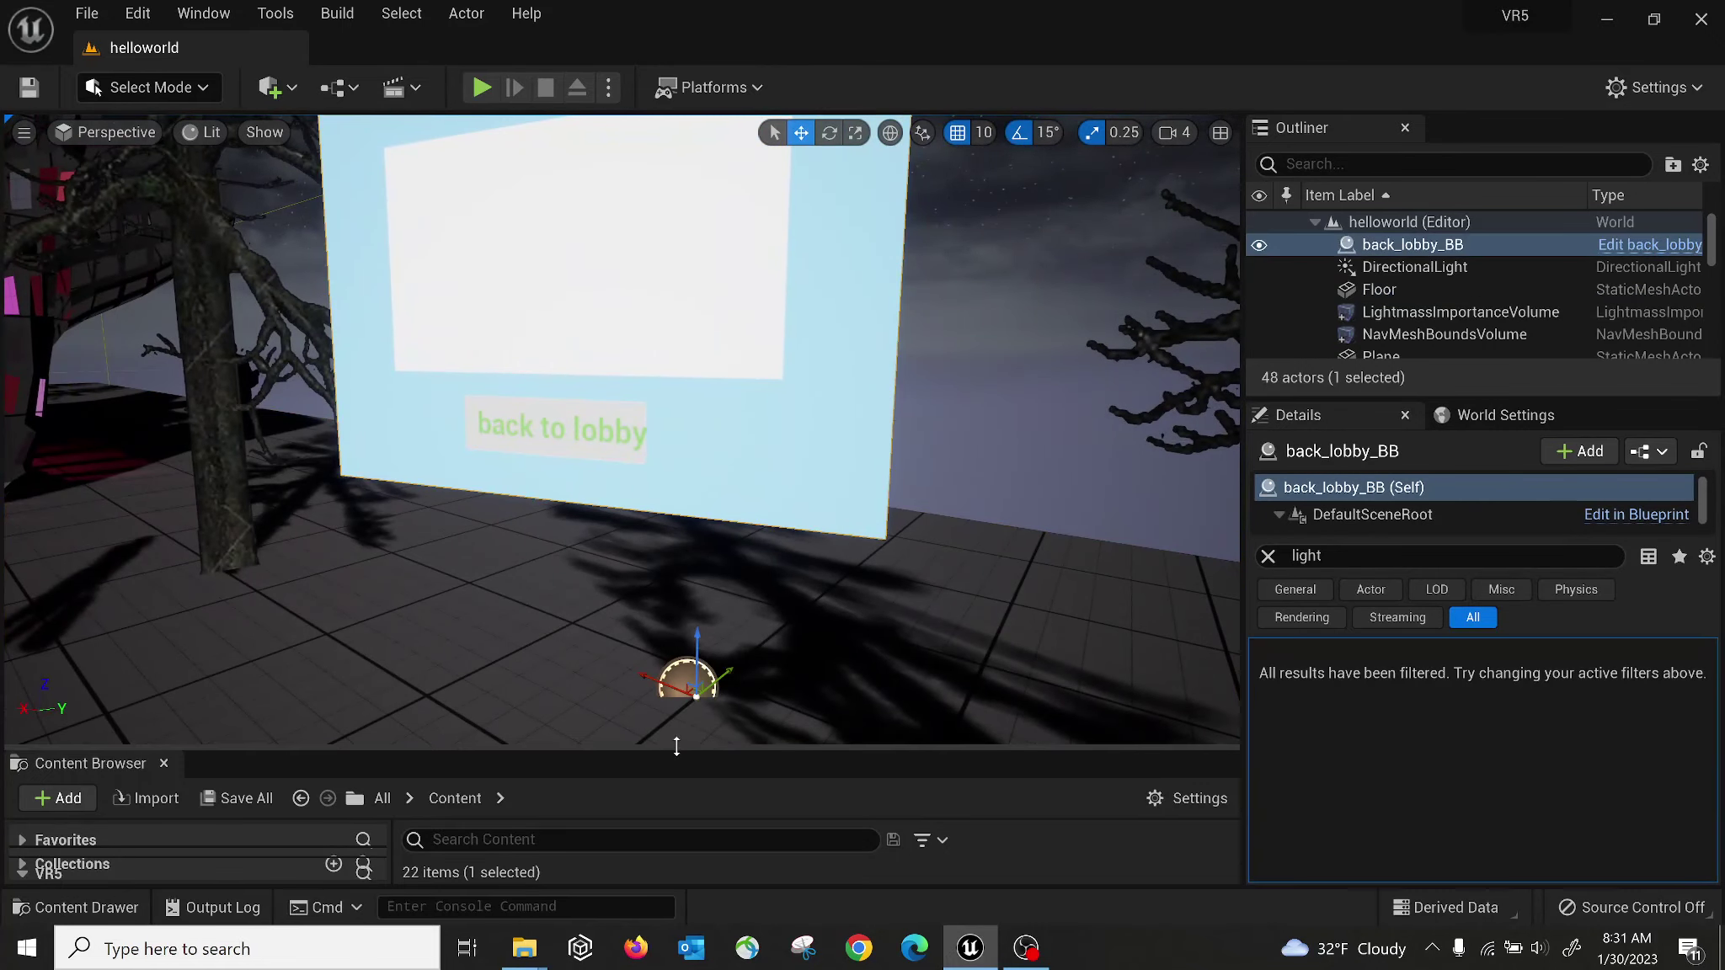
{"action": "left_click_drag", "start_coordinate": [675, 748], "coordinate": [699, 461]}
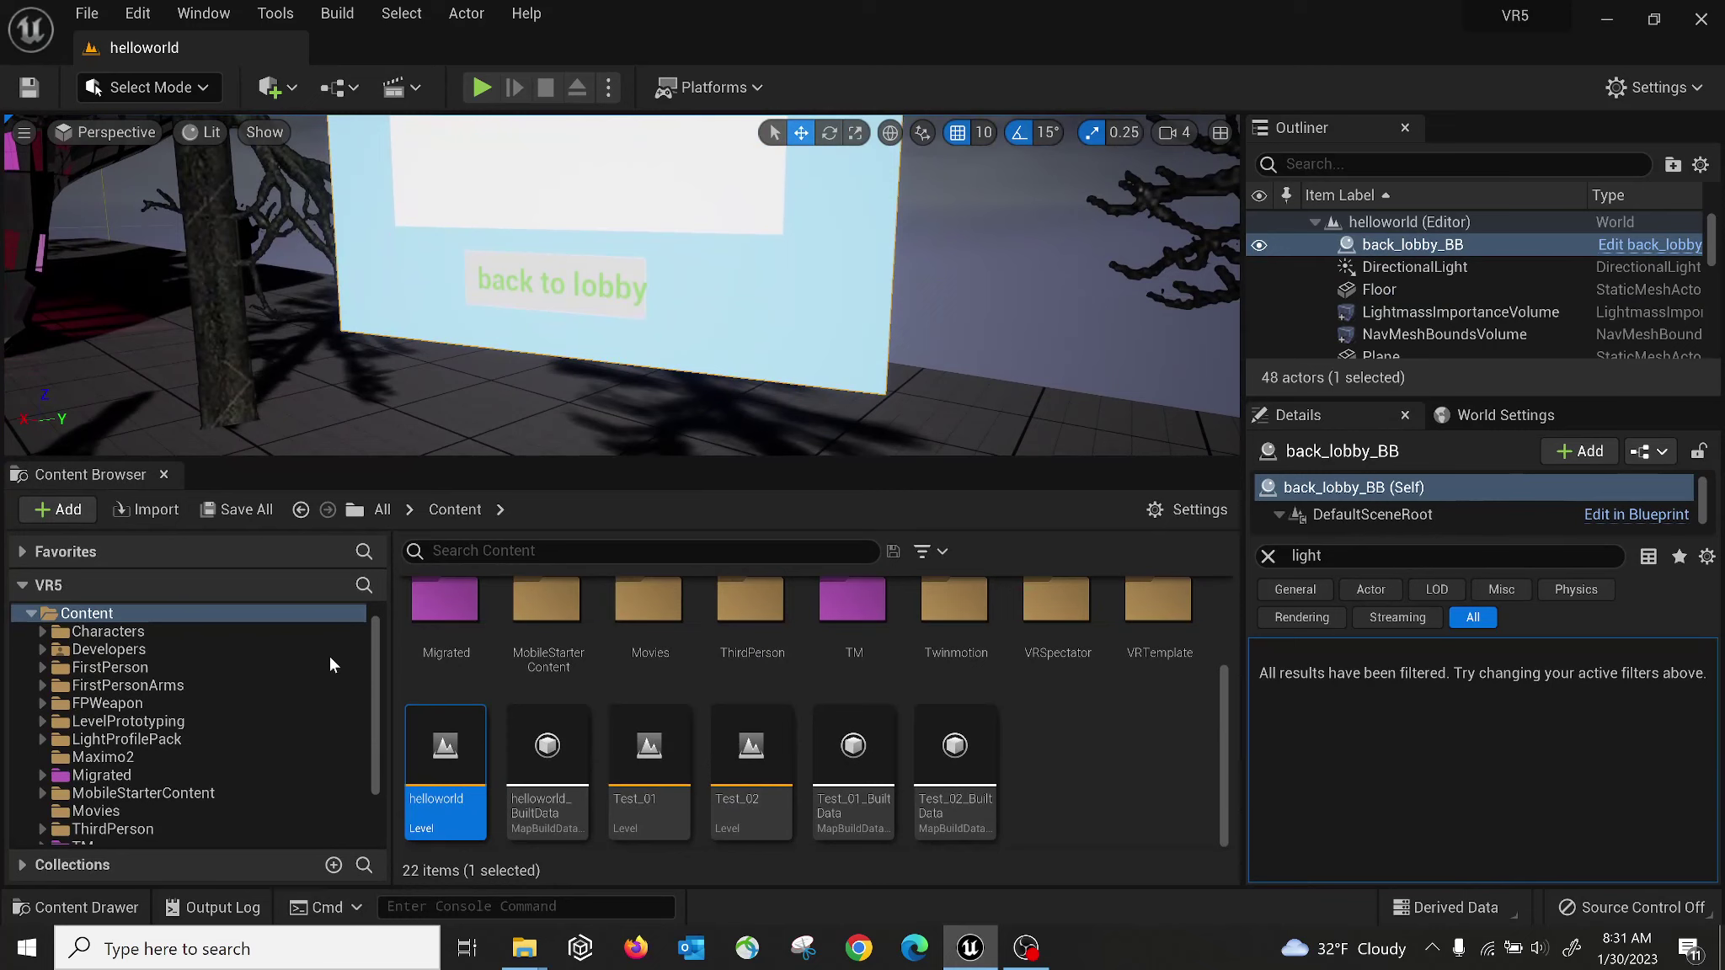
{"action": "scroll", "coordinate": [85, 787], "scroll_direction": "down", "scroll_amount": 2}
{"action": "left_click", "coordinate": [84, 775]}
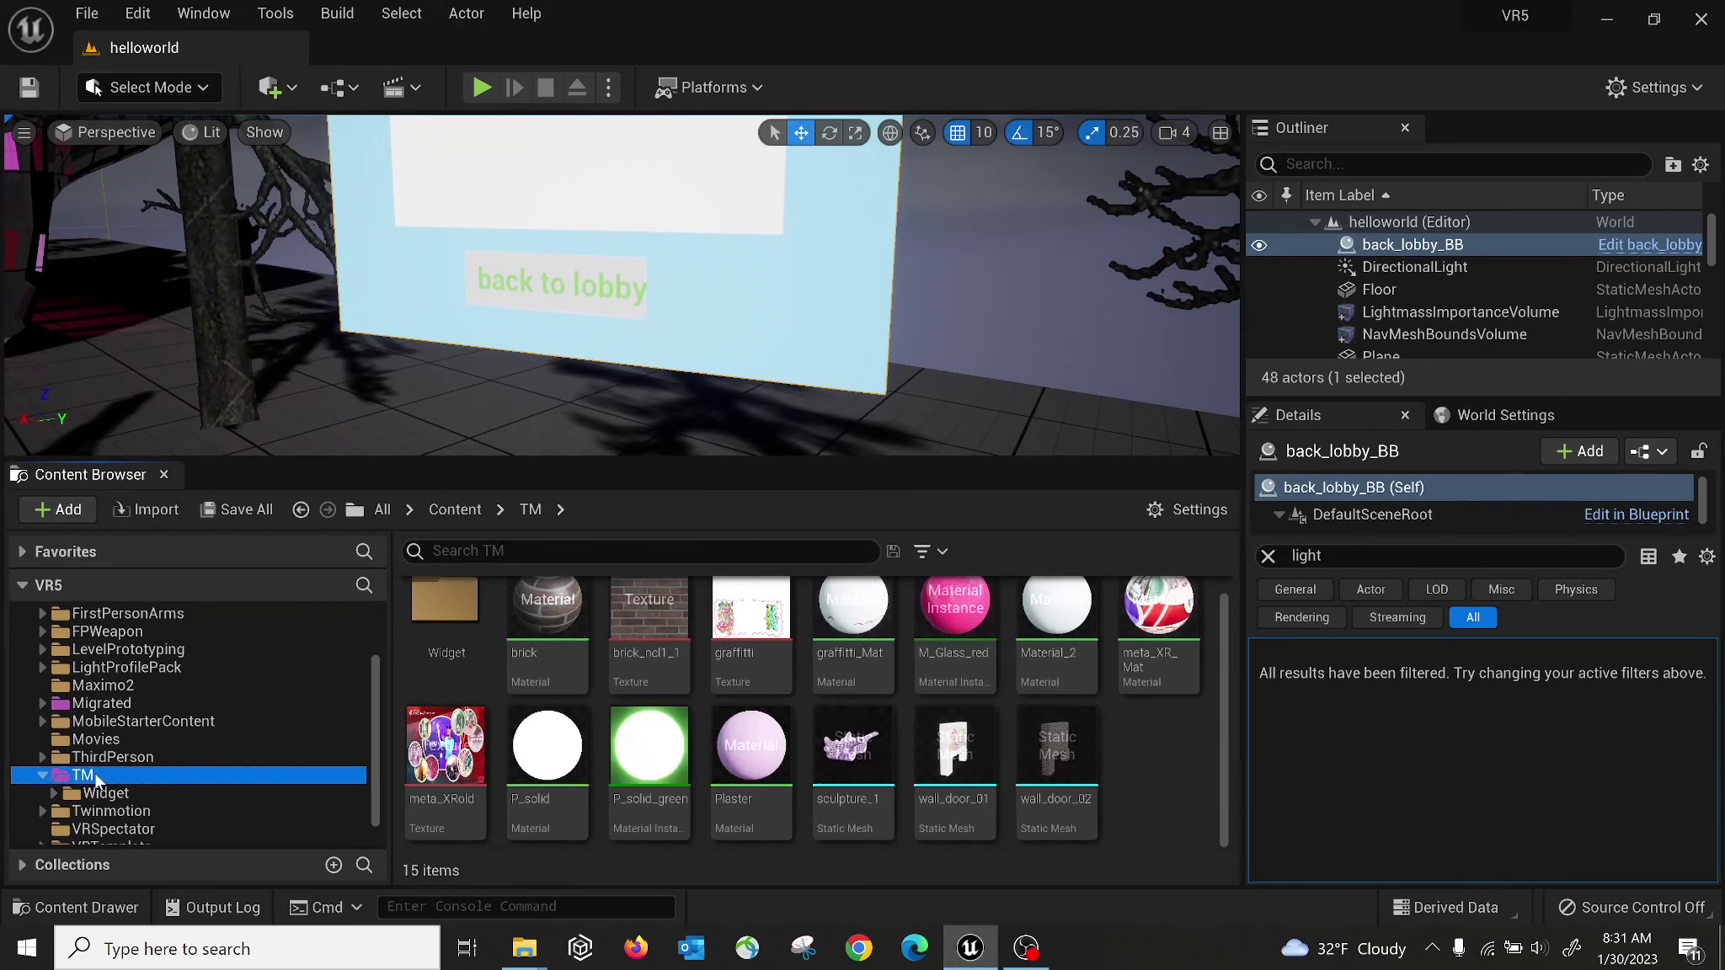
{"action": "left_click", "coordinate": [103, 792]}
{"action": "left_click", "coordinate": [436, 635]}
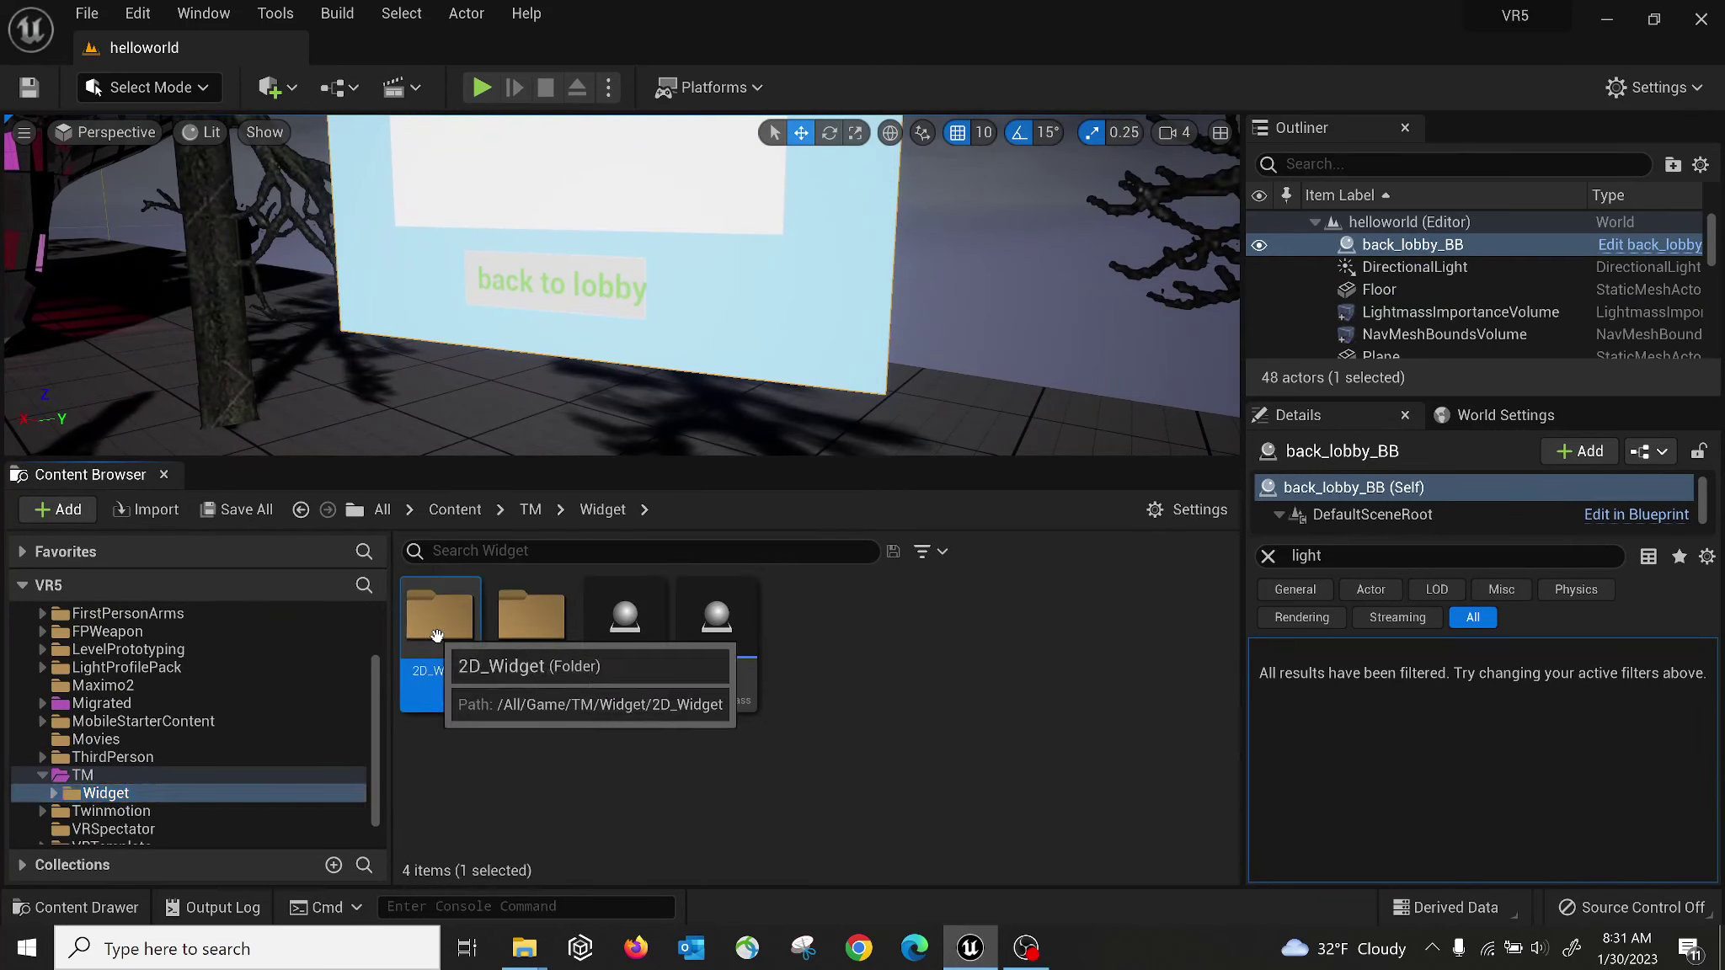
{"action": "double_click", "coordinate": [436, 635]}
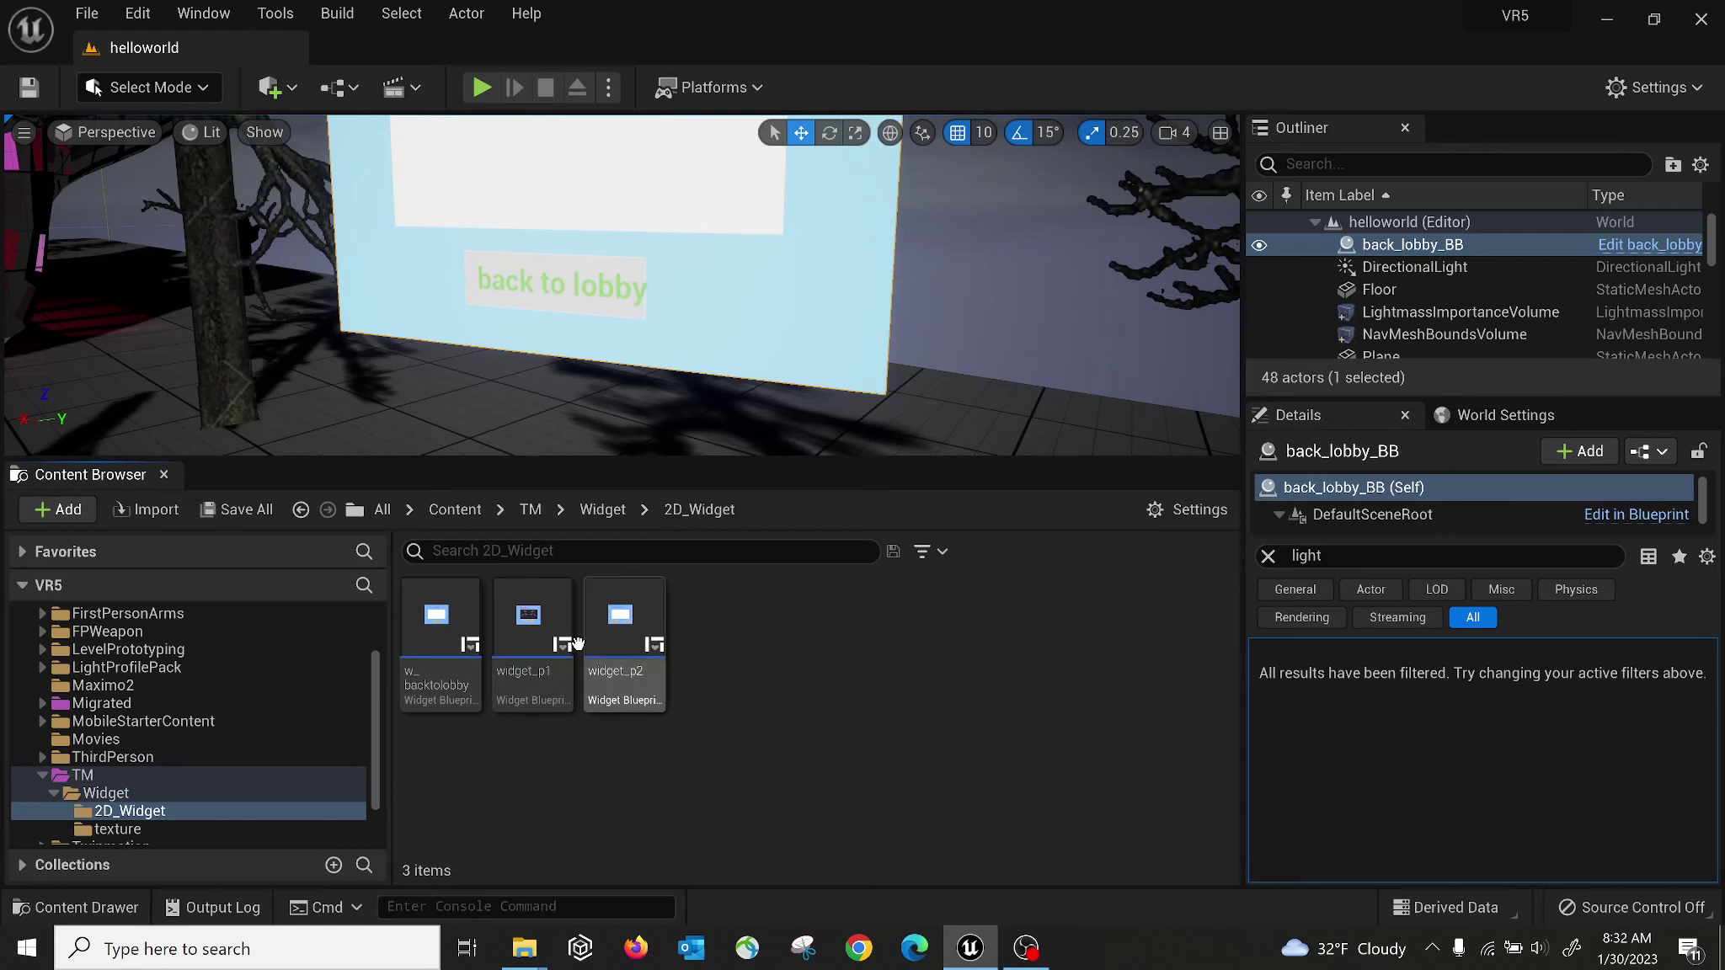
Open the w_backtolobby widget, select its startgame button, and examine the level-opening logic in the Event Graph.
{"action": "left_click", "coordinate": [436, 633]}
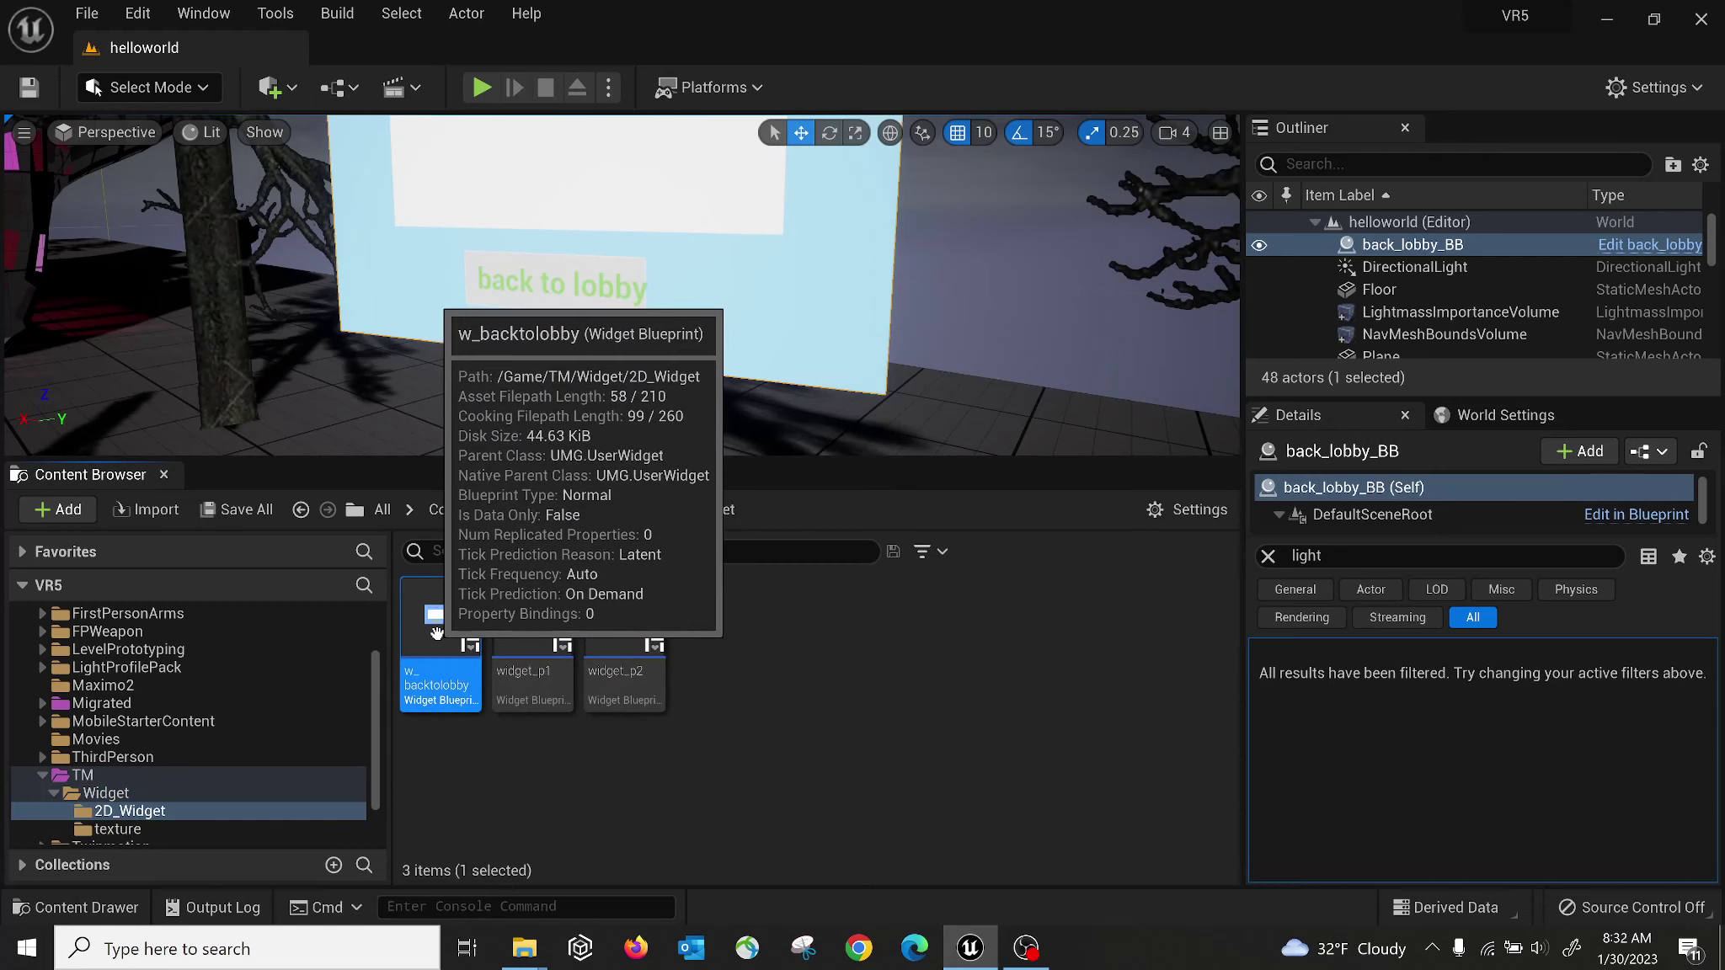
{"action": "double_click", "coordinate": [436, 633]}
{"action": "scroll", "coordinate": [787, 600], "scroll_direction": "up", "scroll_amount": 5}
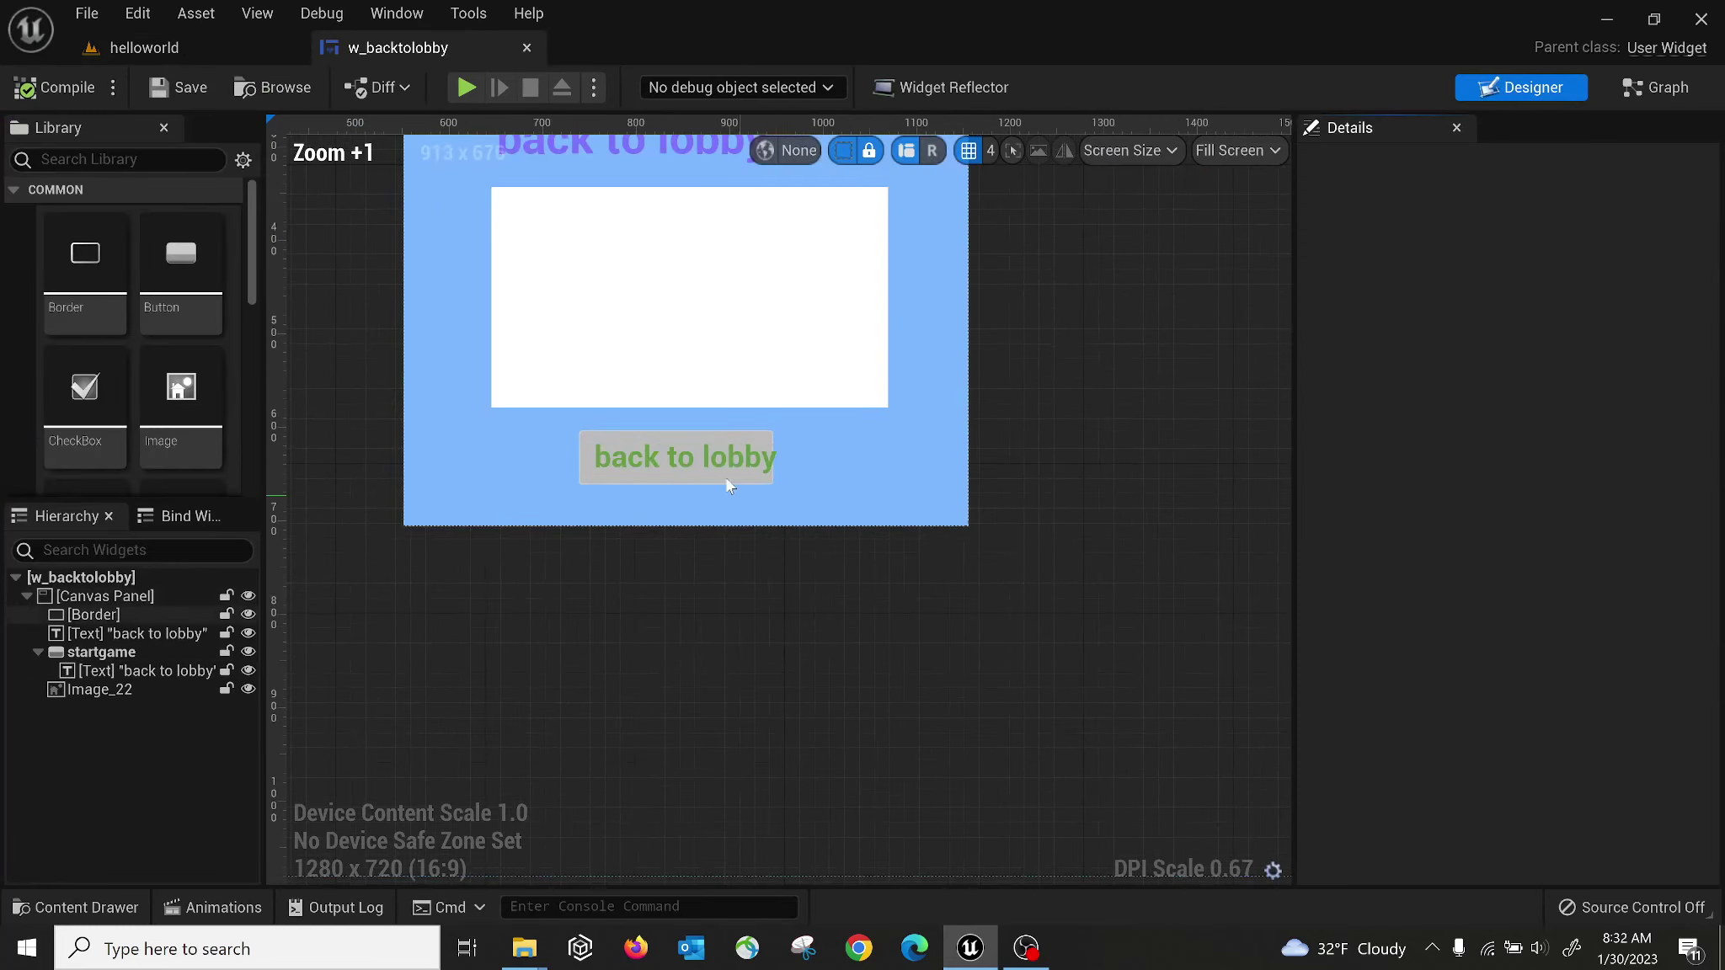
{"action": "left_click", "coordinate": [619, 443]}
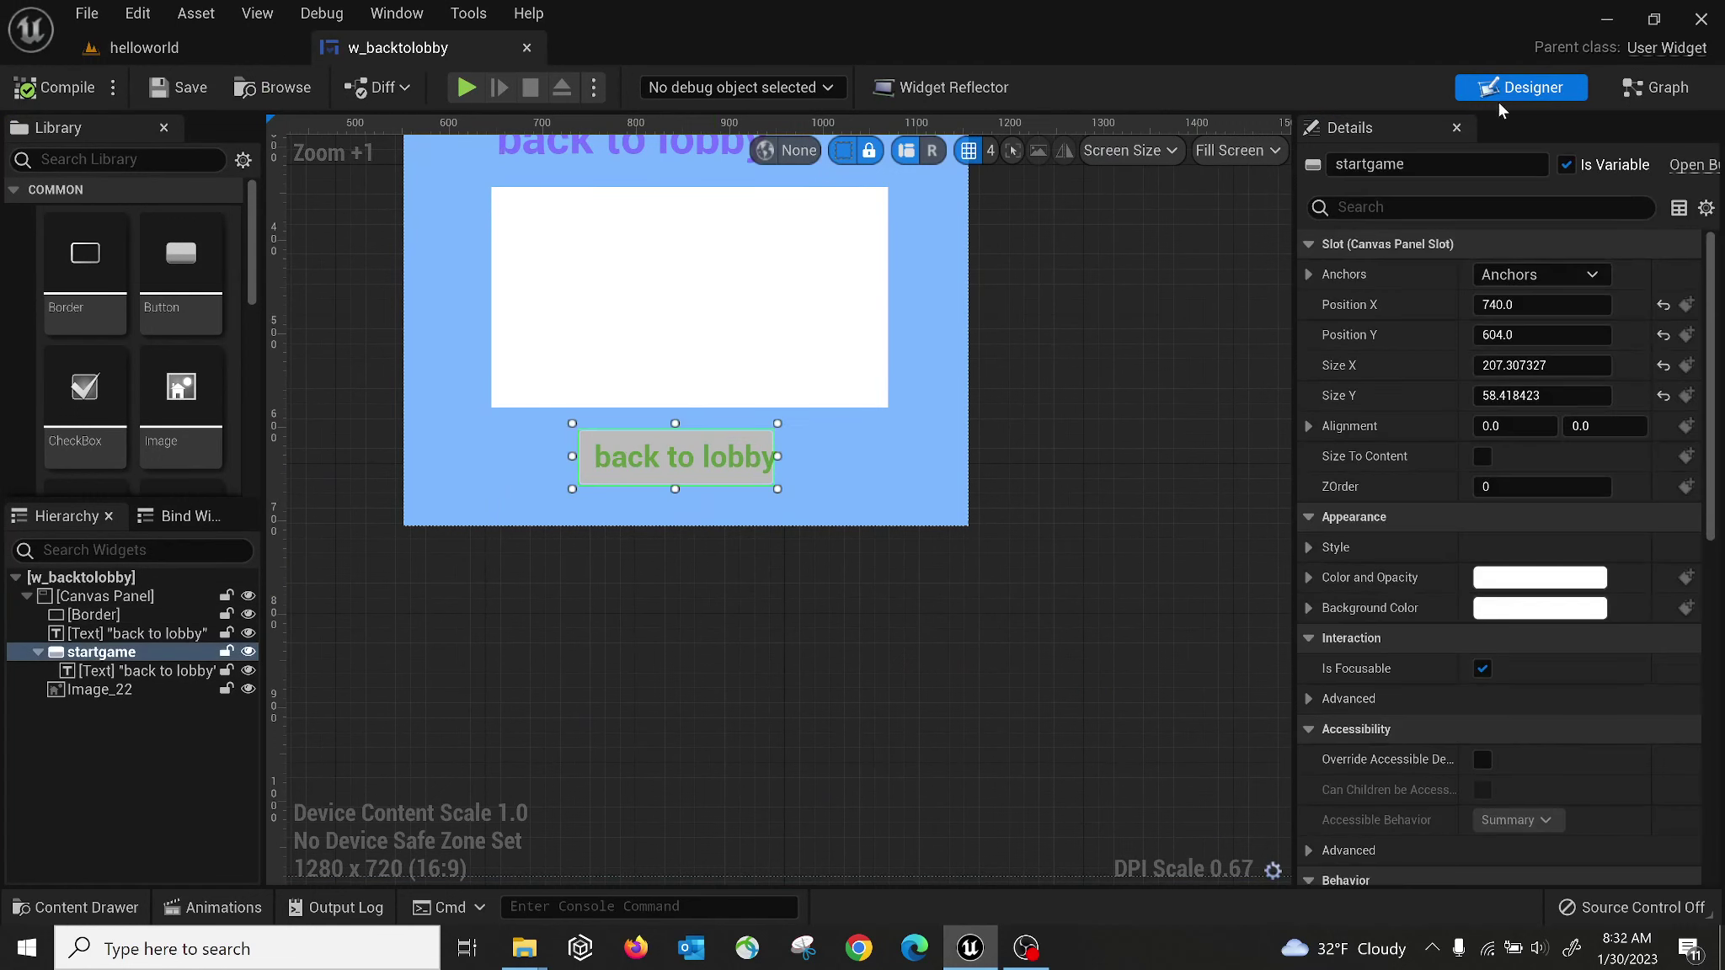
{"action": "left_click", "coordinate": [1642, 92]}
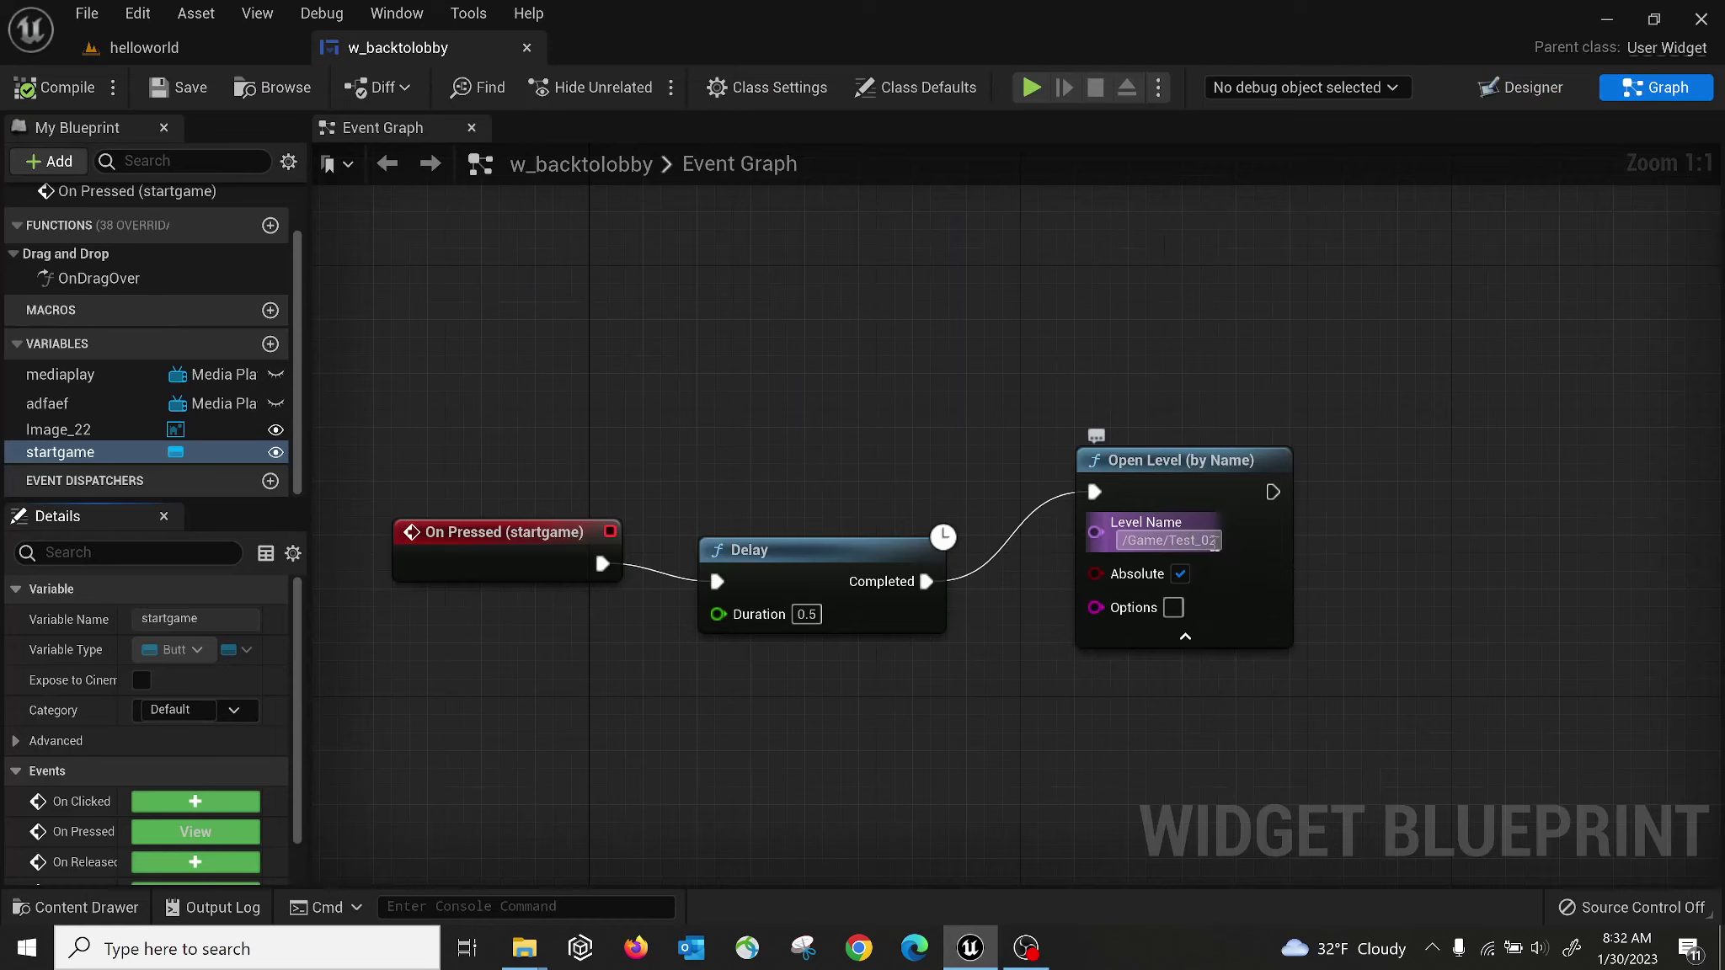
Return to the helloworld level, open the Project Settings, and review the default game mode and default maps under Maps & Modes.
{"action": "left_click", "coordinate": [139, 47]}
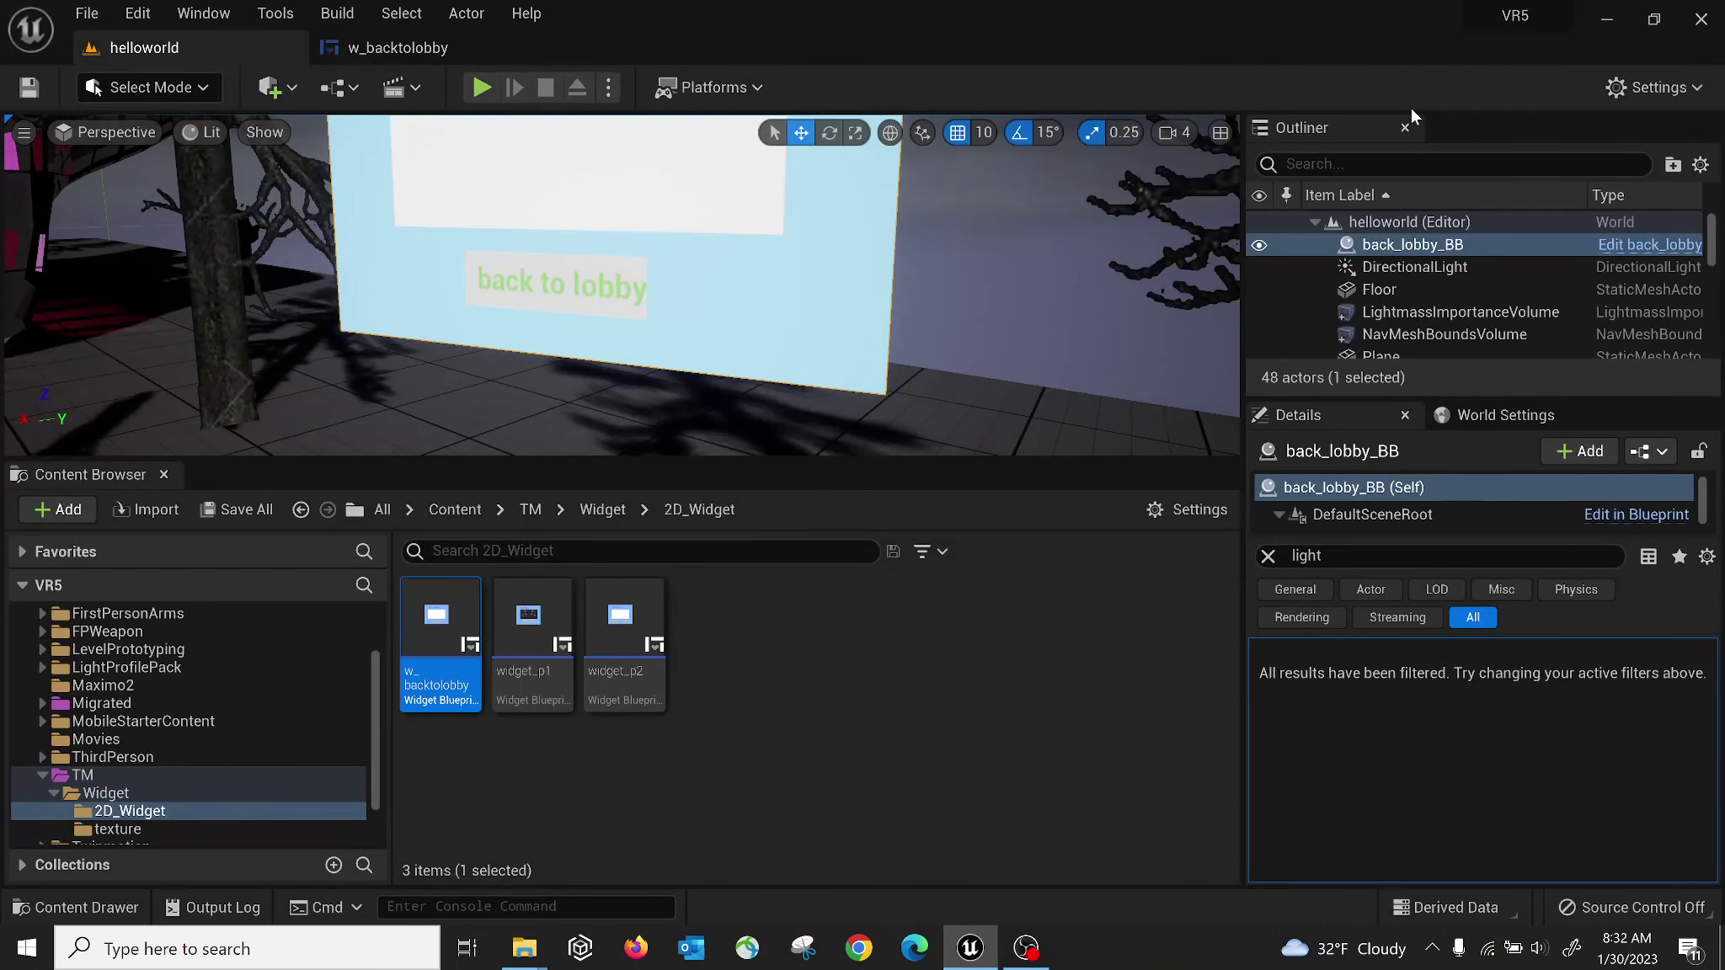
{"action": "left_click", "coordinate": [1655, 88]}
{"action": "left_click", "coordinate": [1547, 181]}
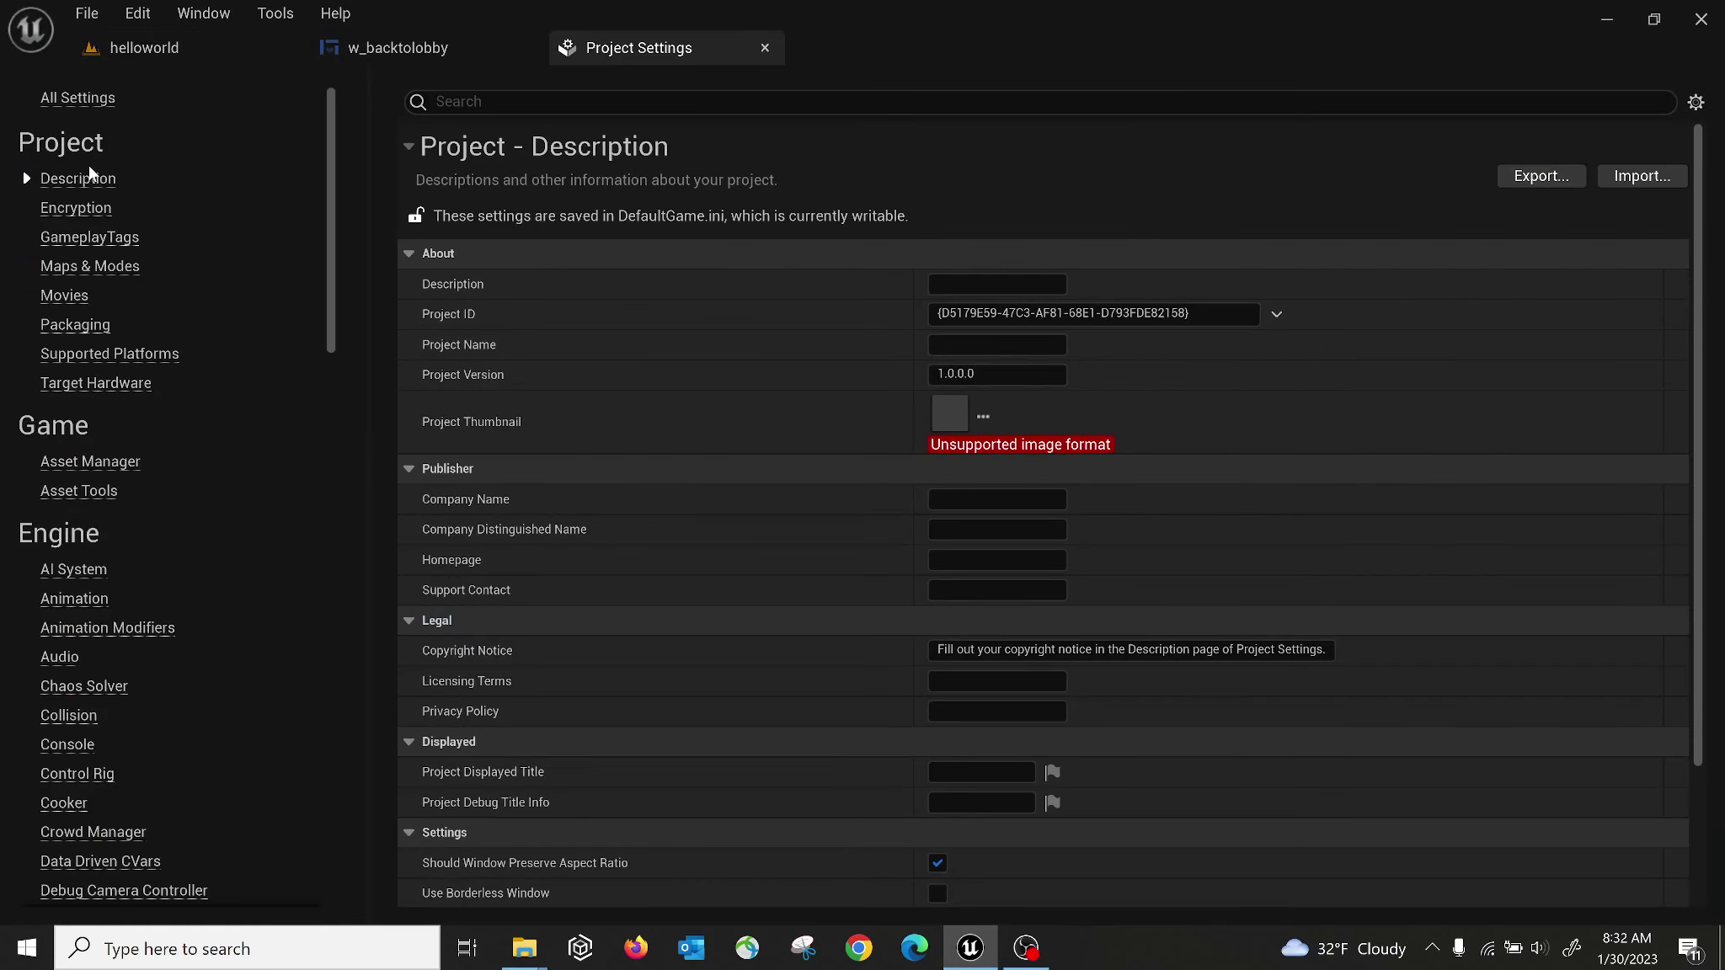
{"action": "left_click", "coordinate": [89, 266]}
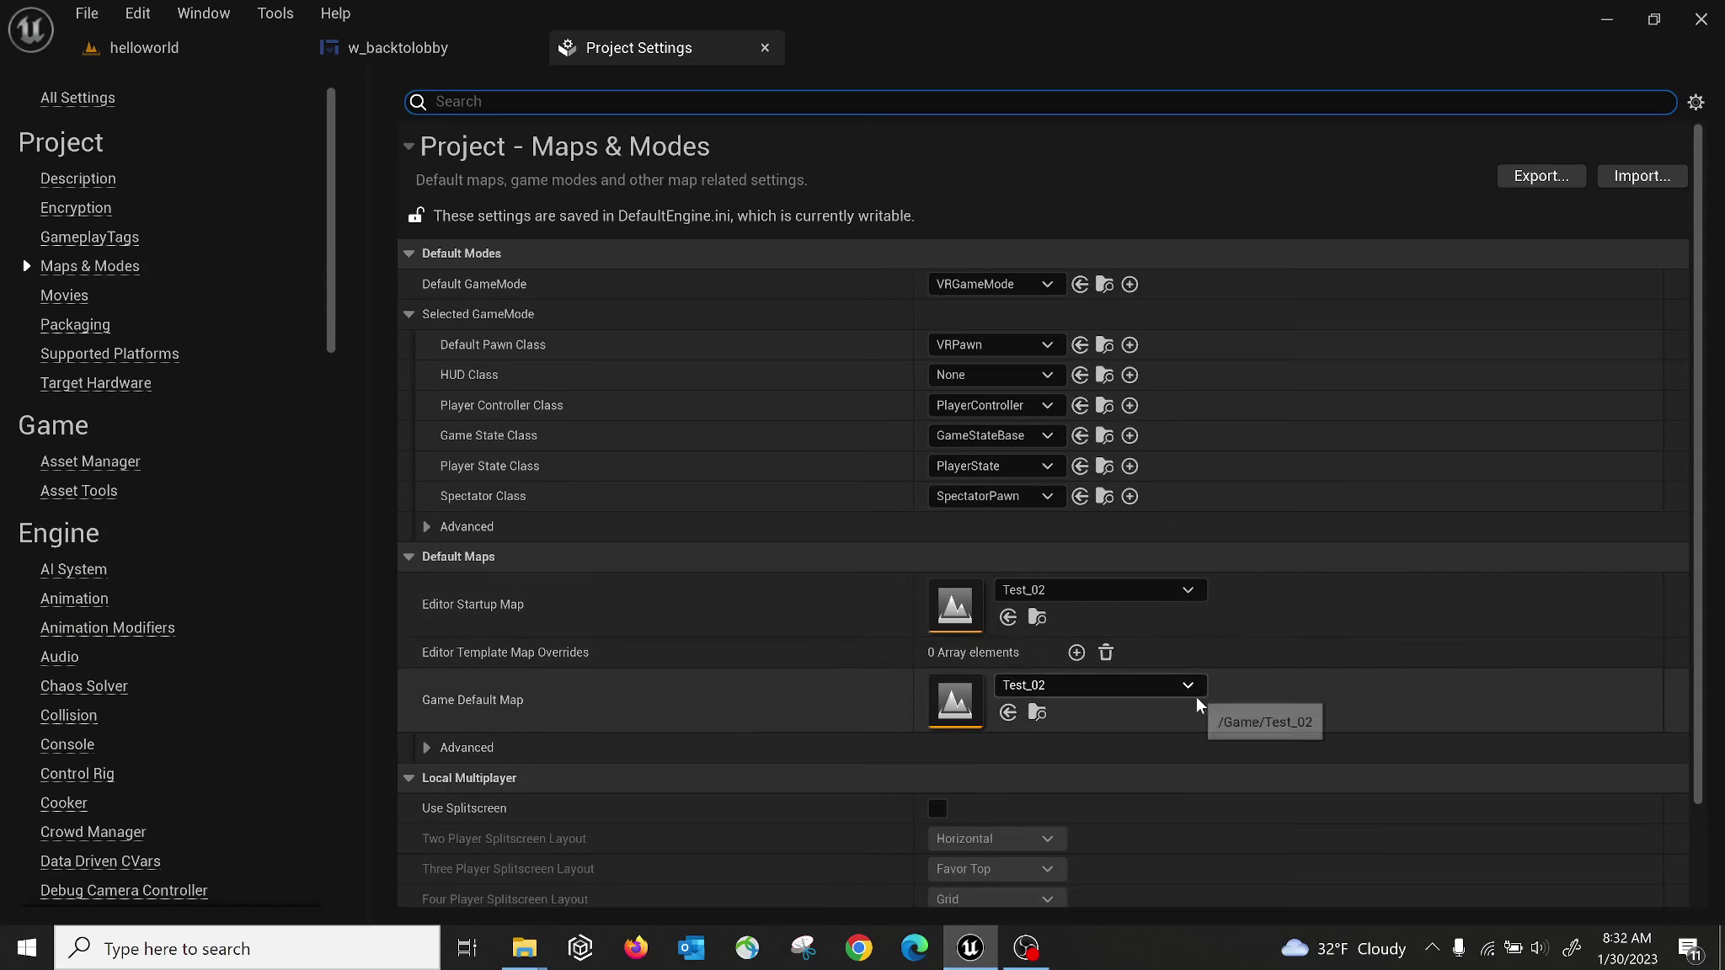
{"action": "scroll", "coordinate": [1191, 693], "scroll_direction": "down", "scroll_amount": 1}
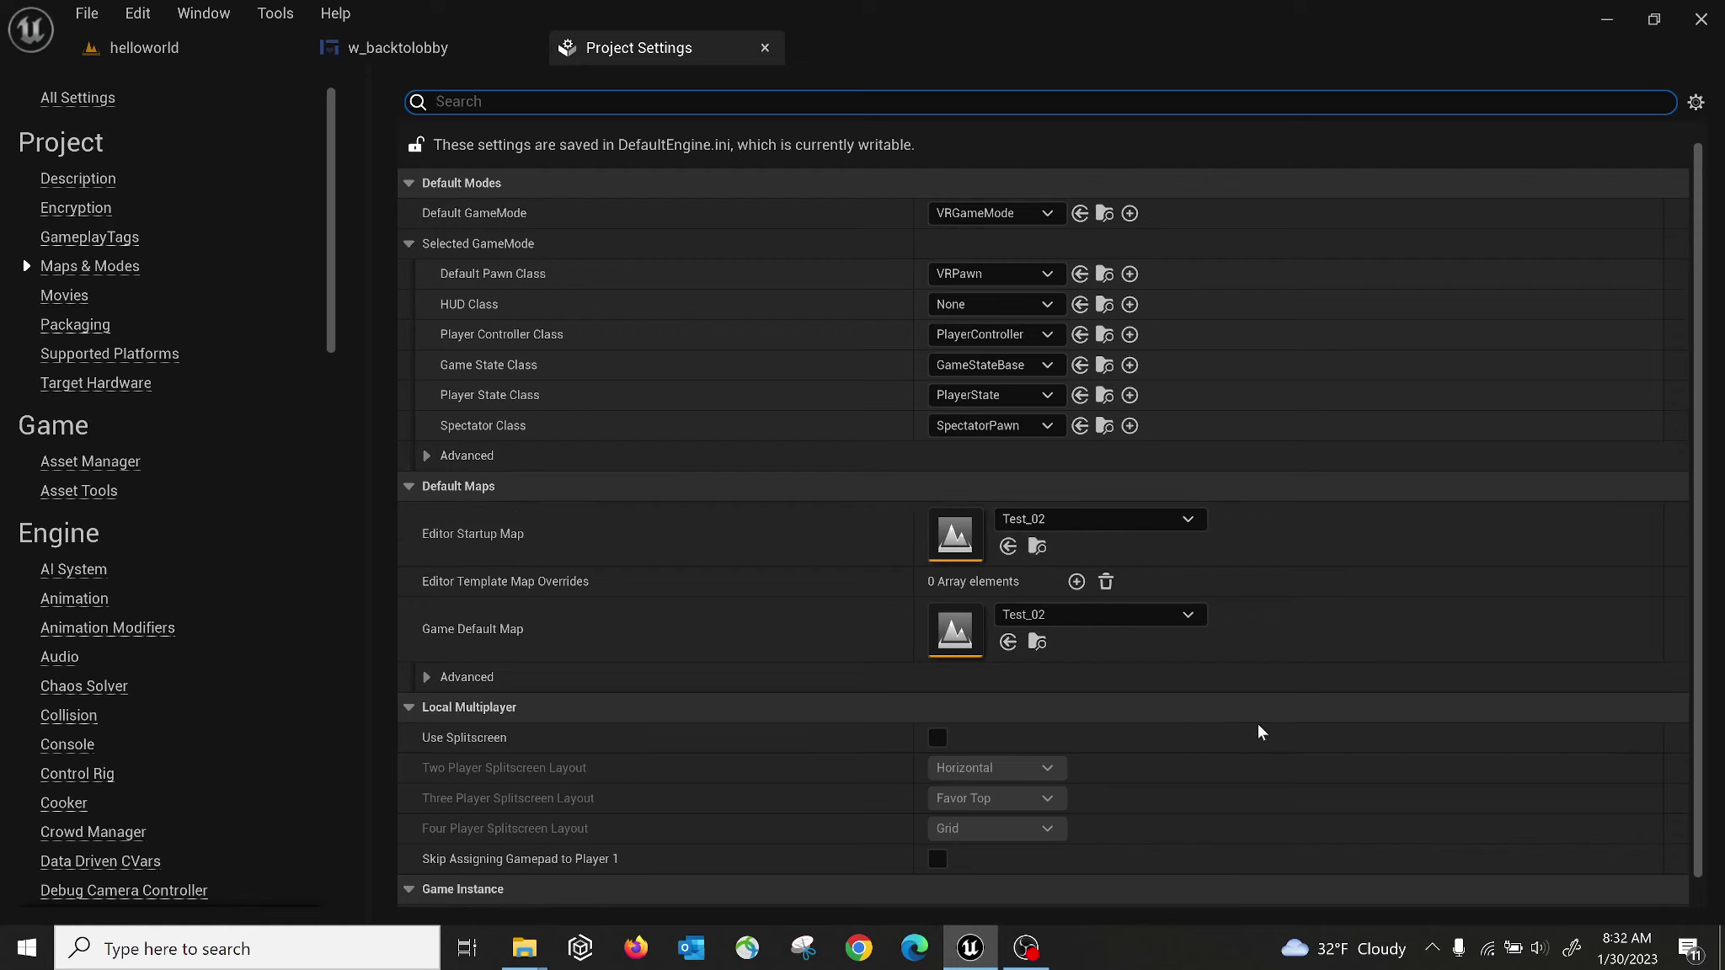
{"action": "scroll", "coordinate": [1210, 709], "scroll_direction": "down", "scroll_amount": 1}
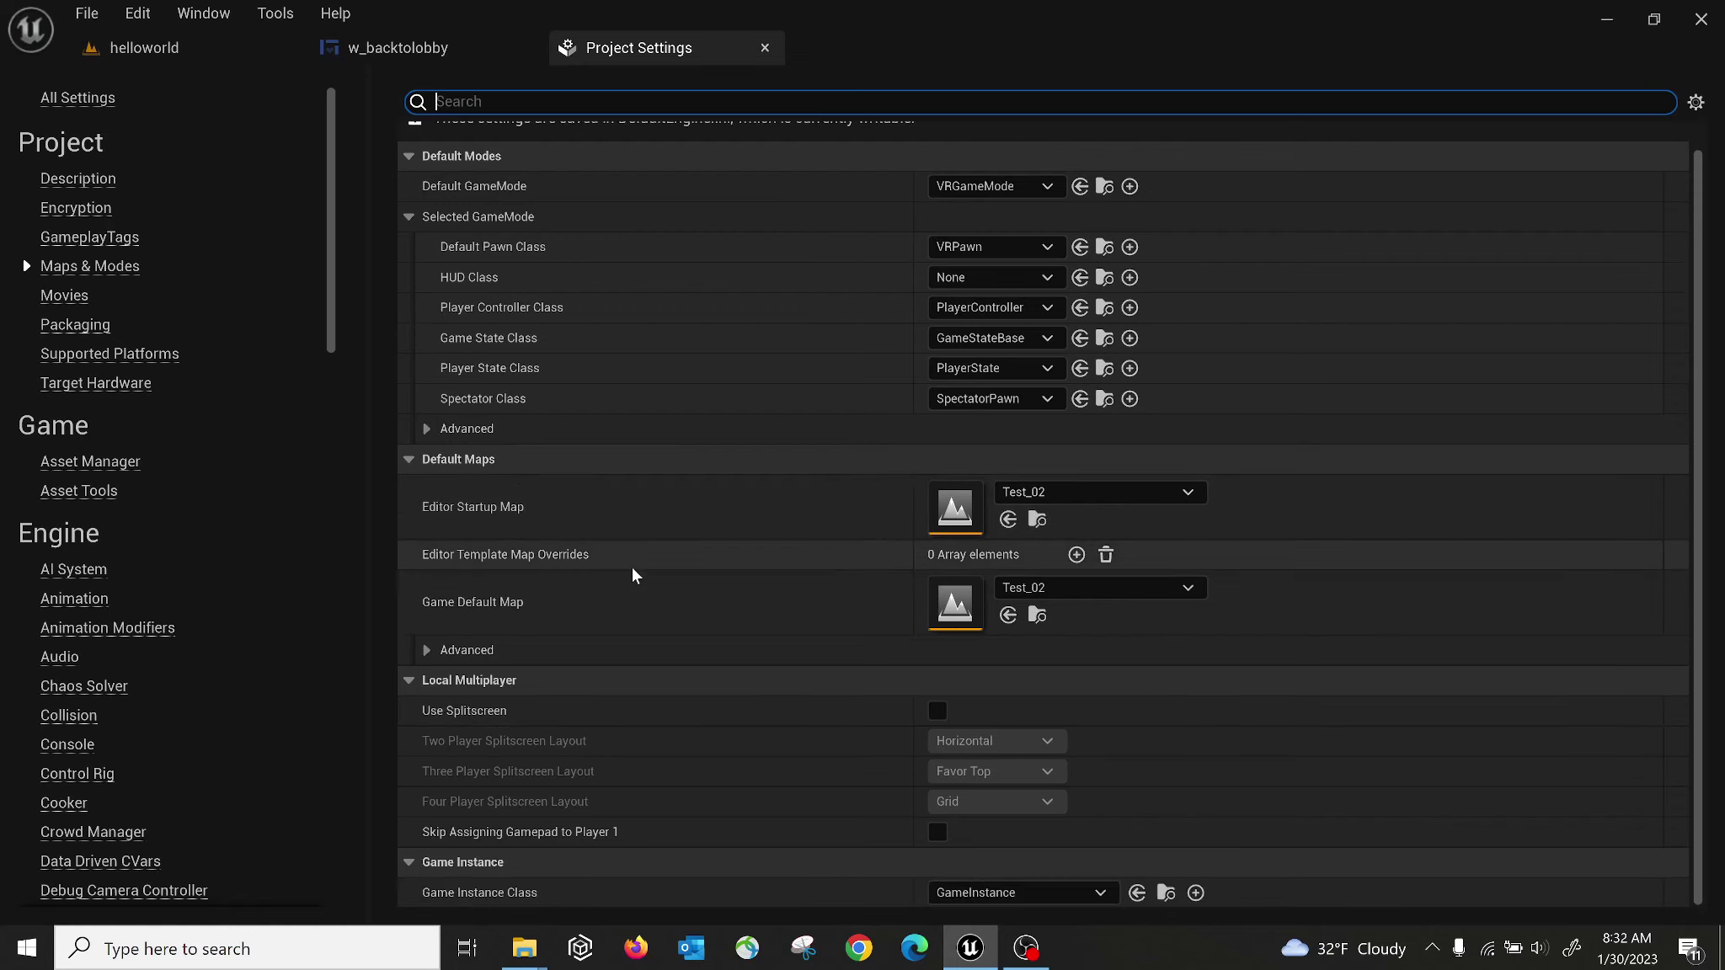
Review the project's Packaging settings, checking the specific movies to package and the list of maps to include in a packaged build.
{"action": "left_click", "coordinate": [51, 325]}
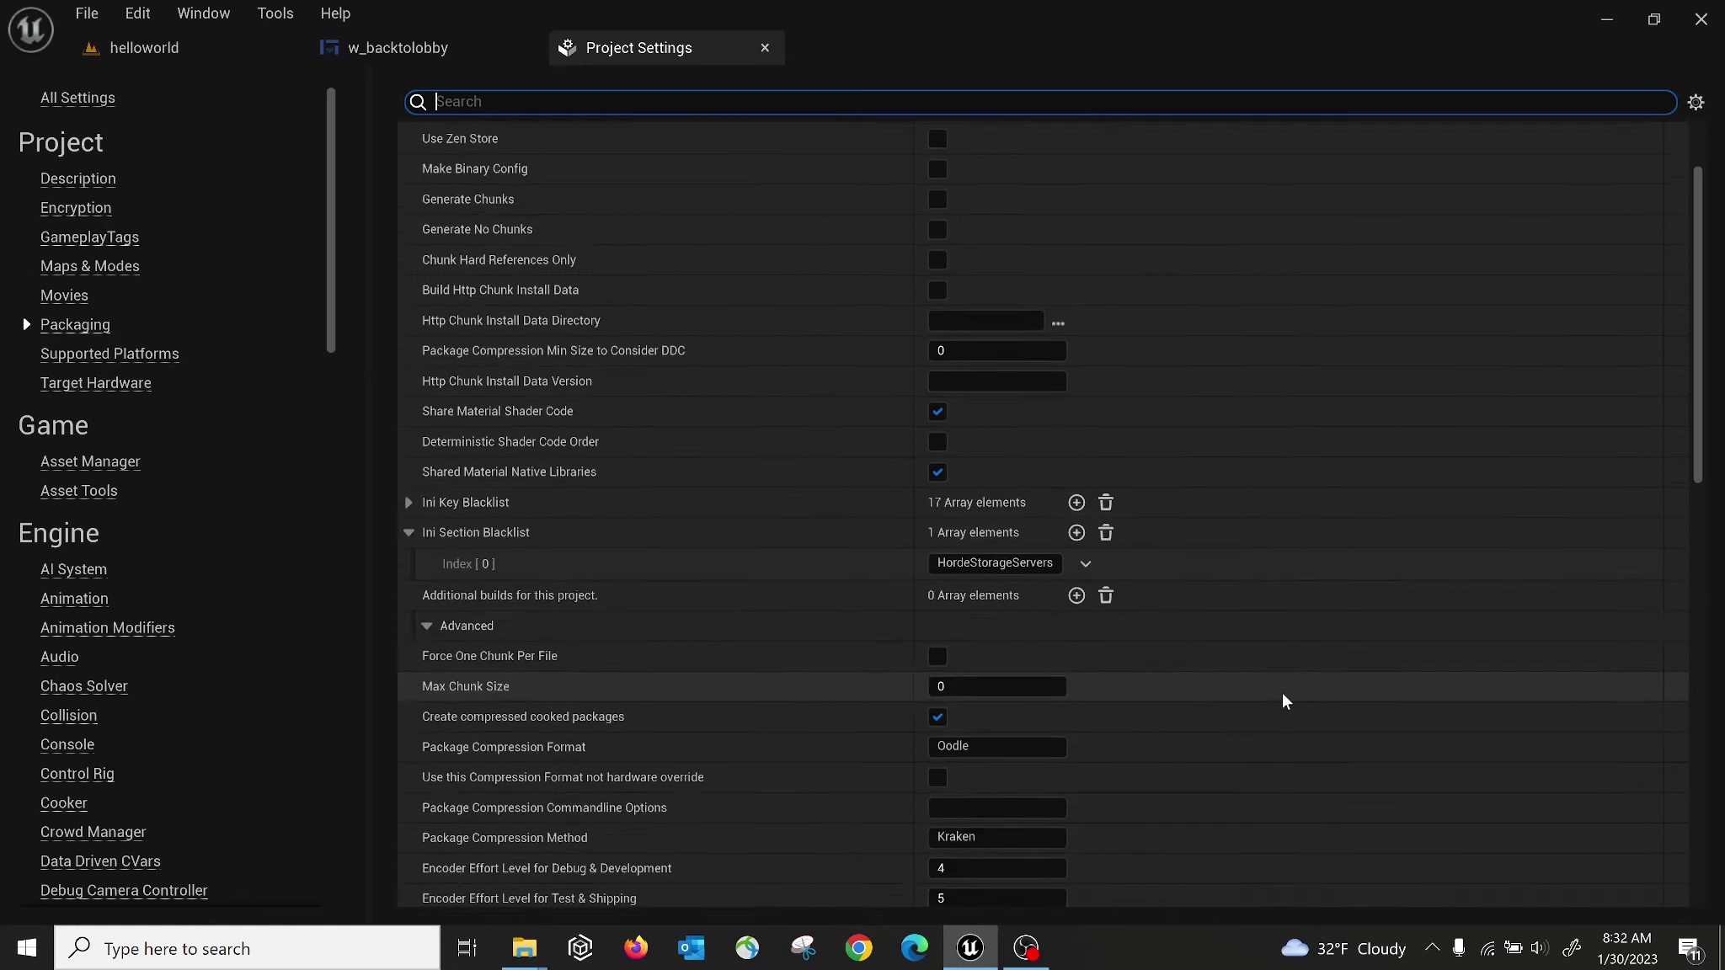
{"action": "scroll", "coordinate": [1282, 694], "scroll_direction": "down", "scroll_amount": 10}
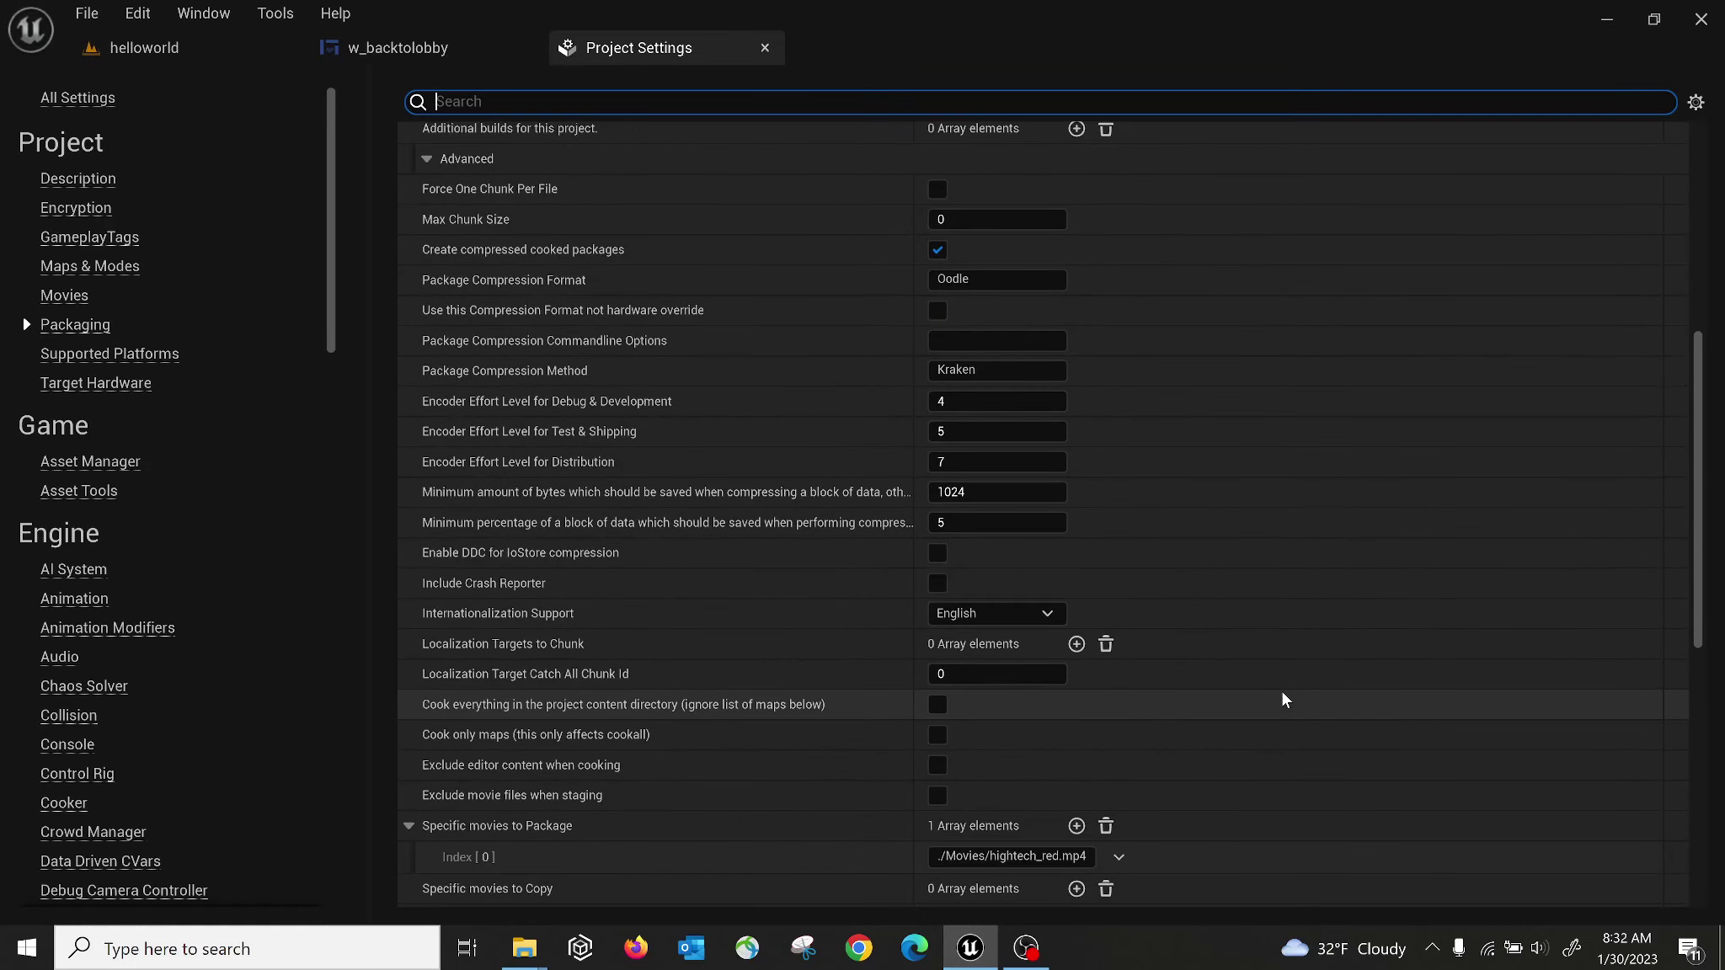
{"action": "scroll", "coordinate": [1282, 693], "scroll_direction": "down", "scroll_amount": 5}
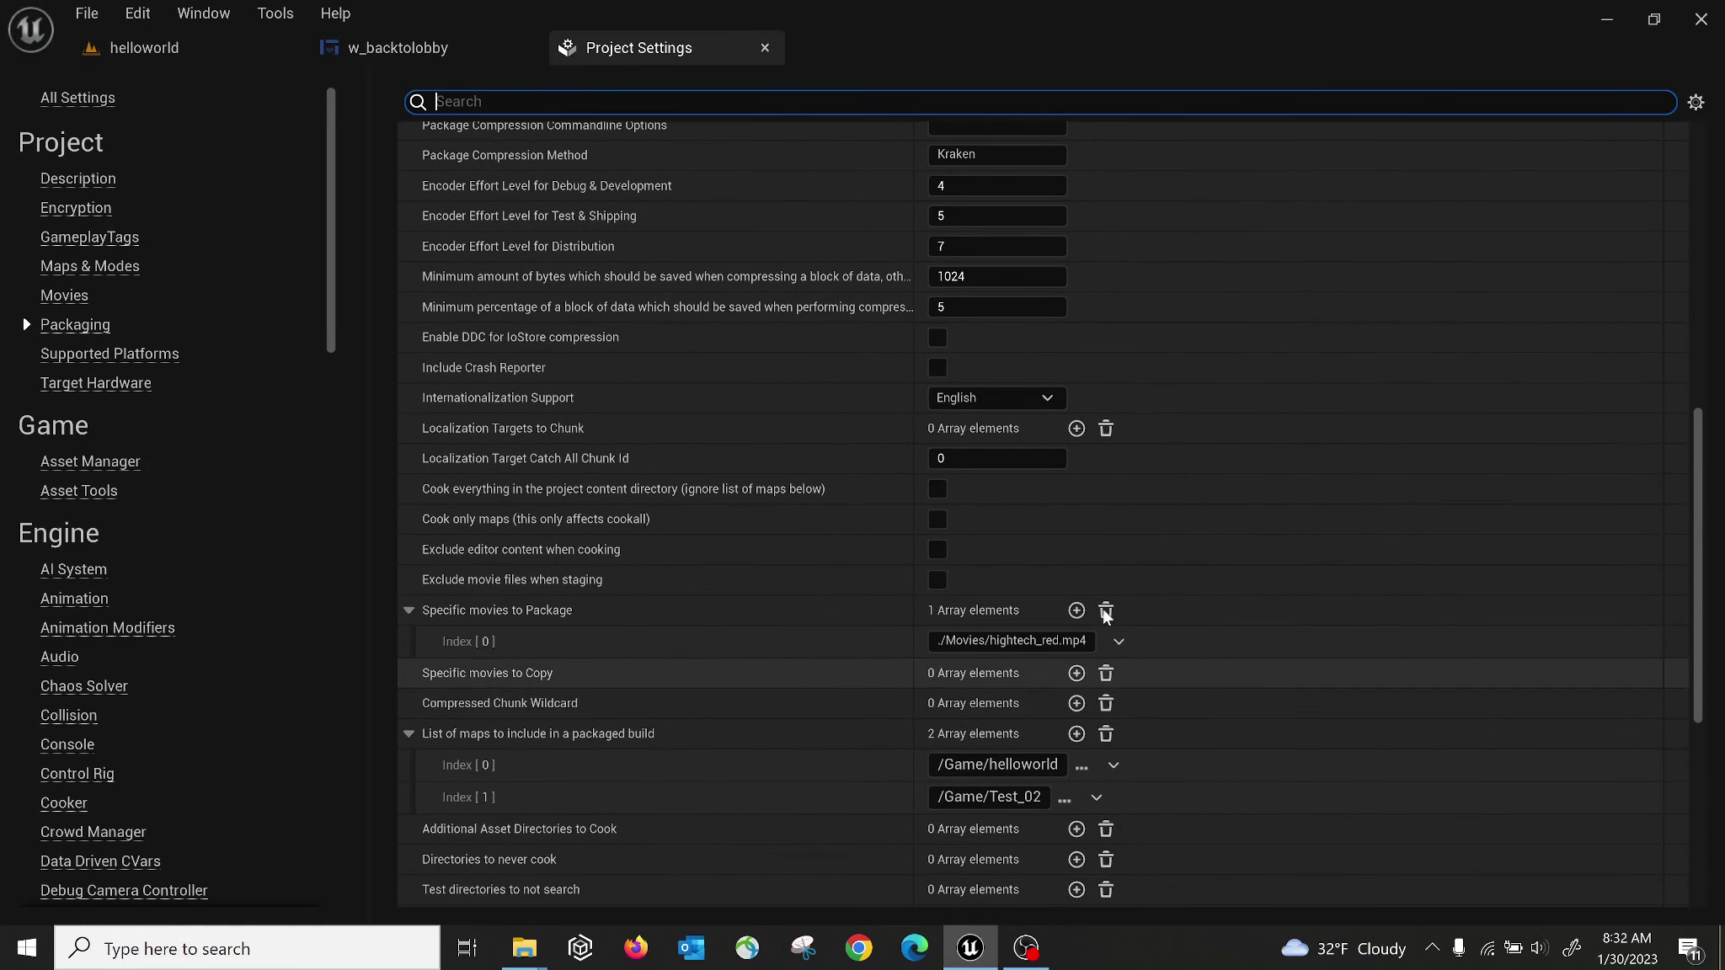
{"action": "scroll", "coordinate": [733, 623], "scroll_direction": "down", "scroll_amount": 2}
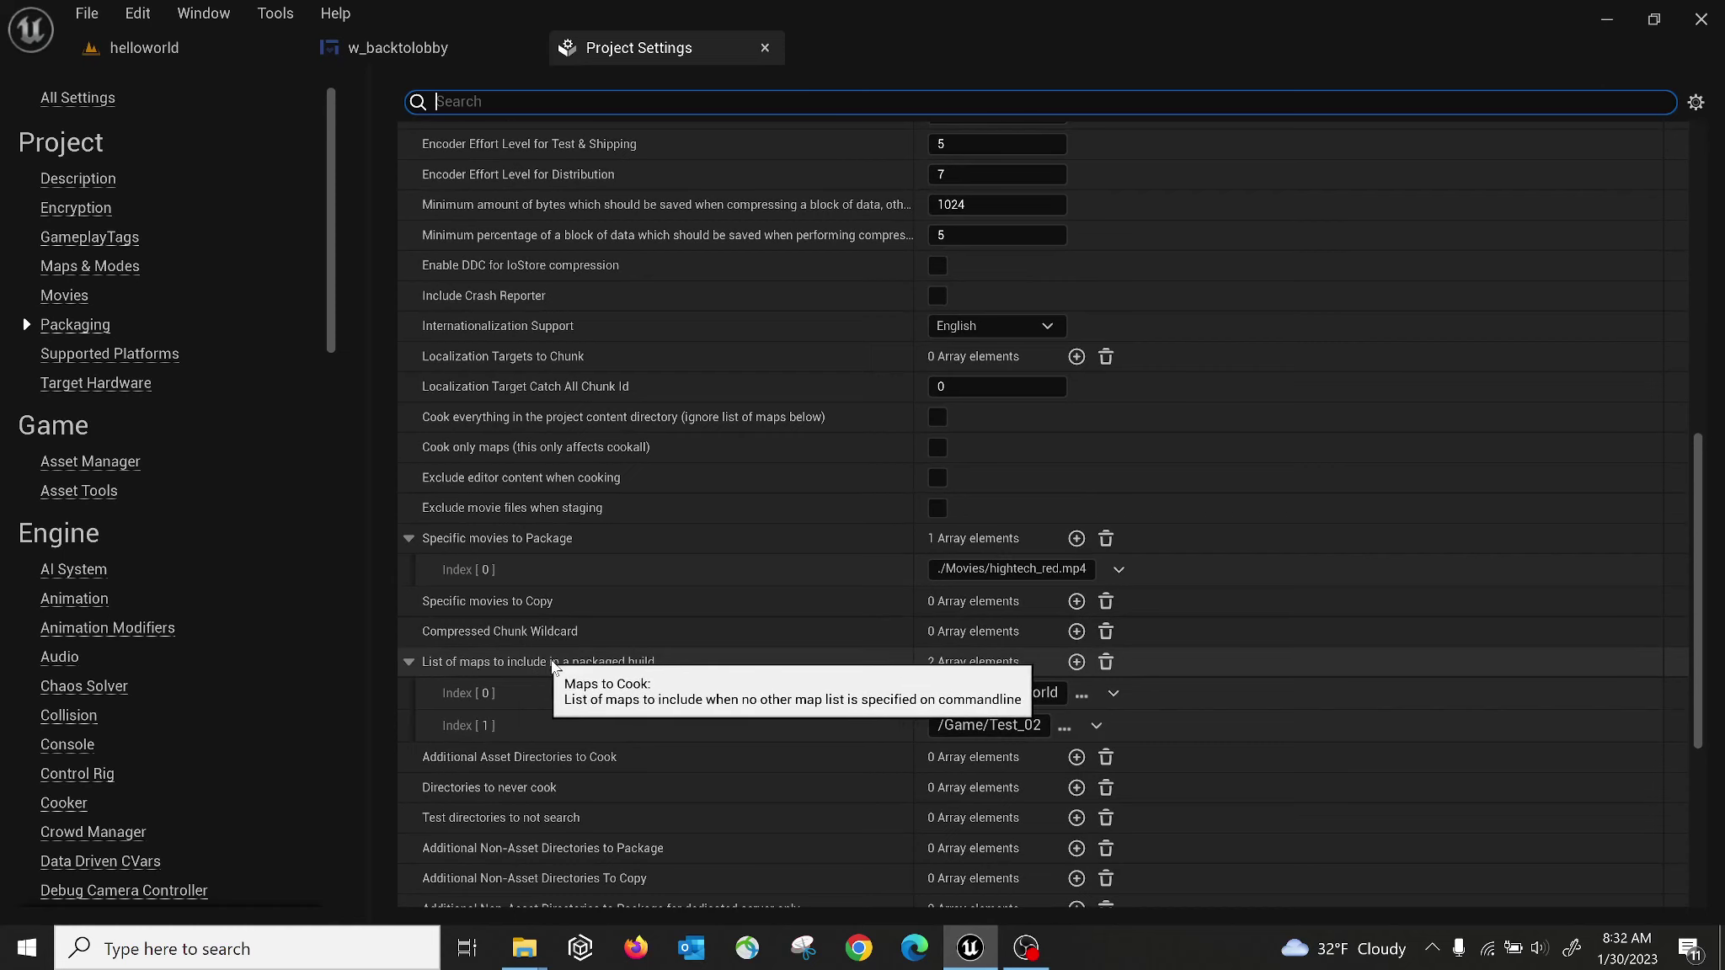
{"action": "scroll", "coordinate": [1035, 712], "scroll_direction": "down", "scroll_amount": 1}
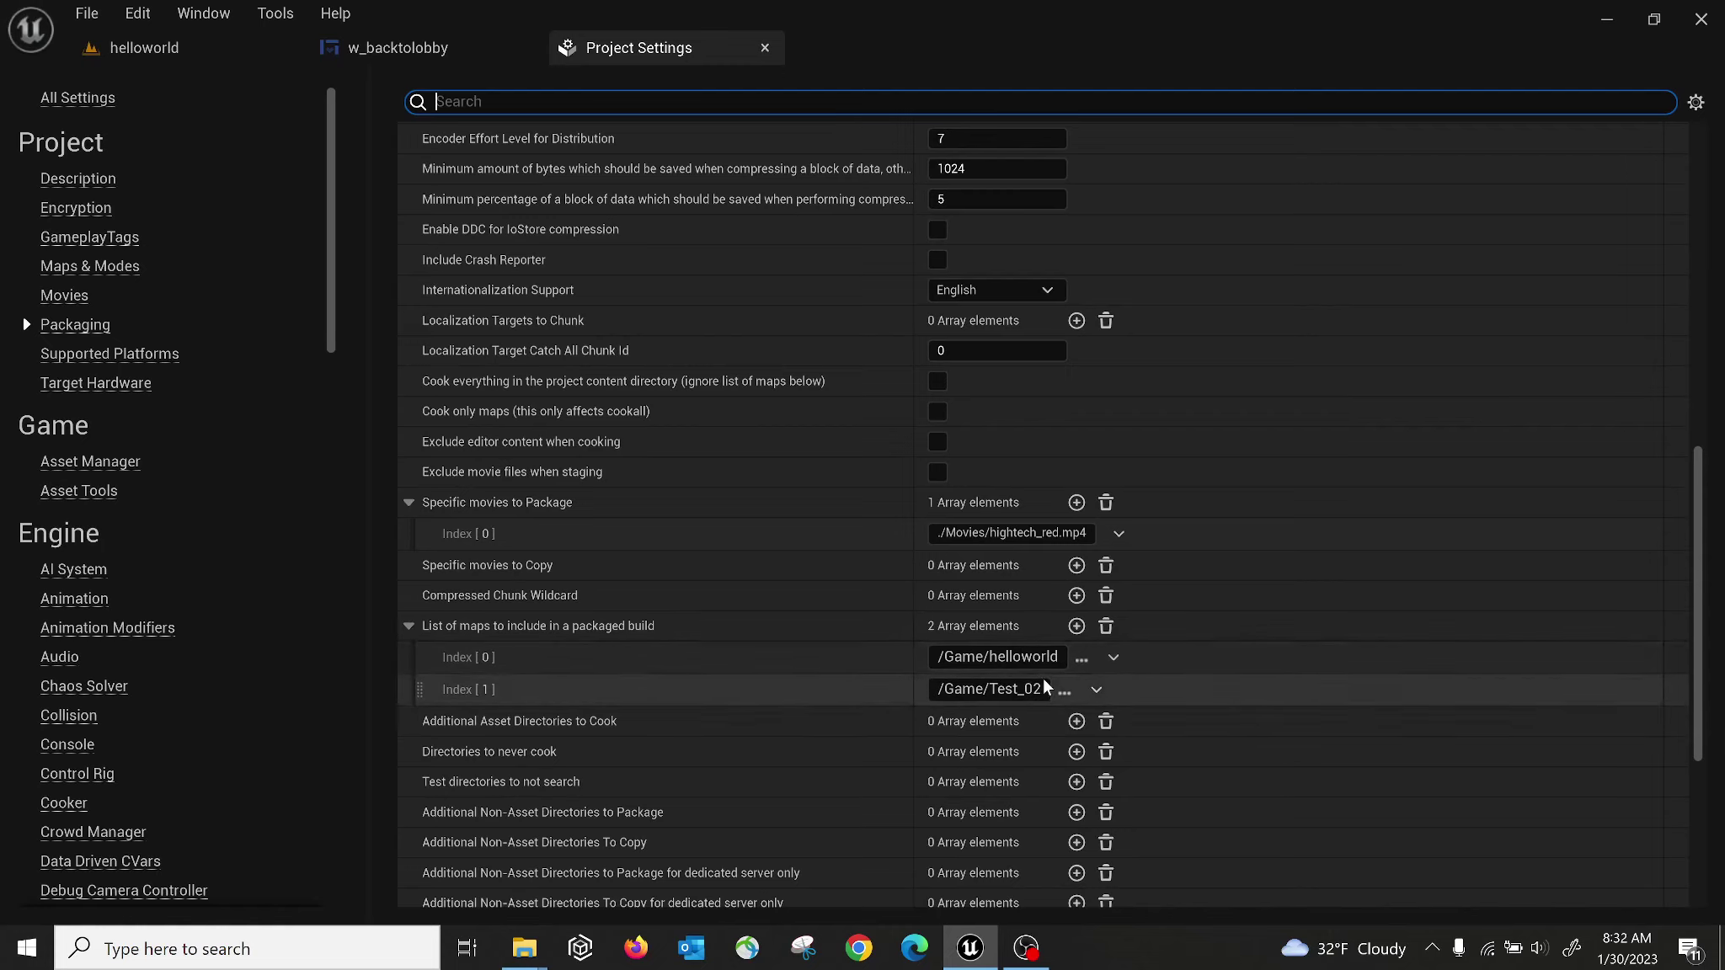
{"action": "left_click", "coordinate": [988, 690]}
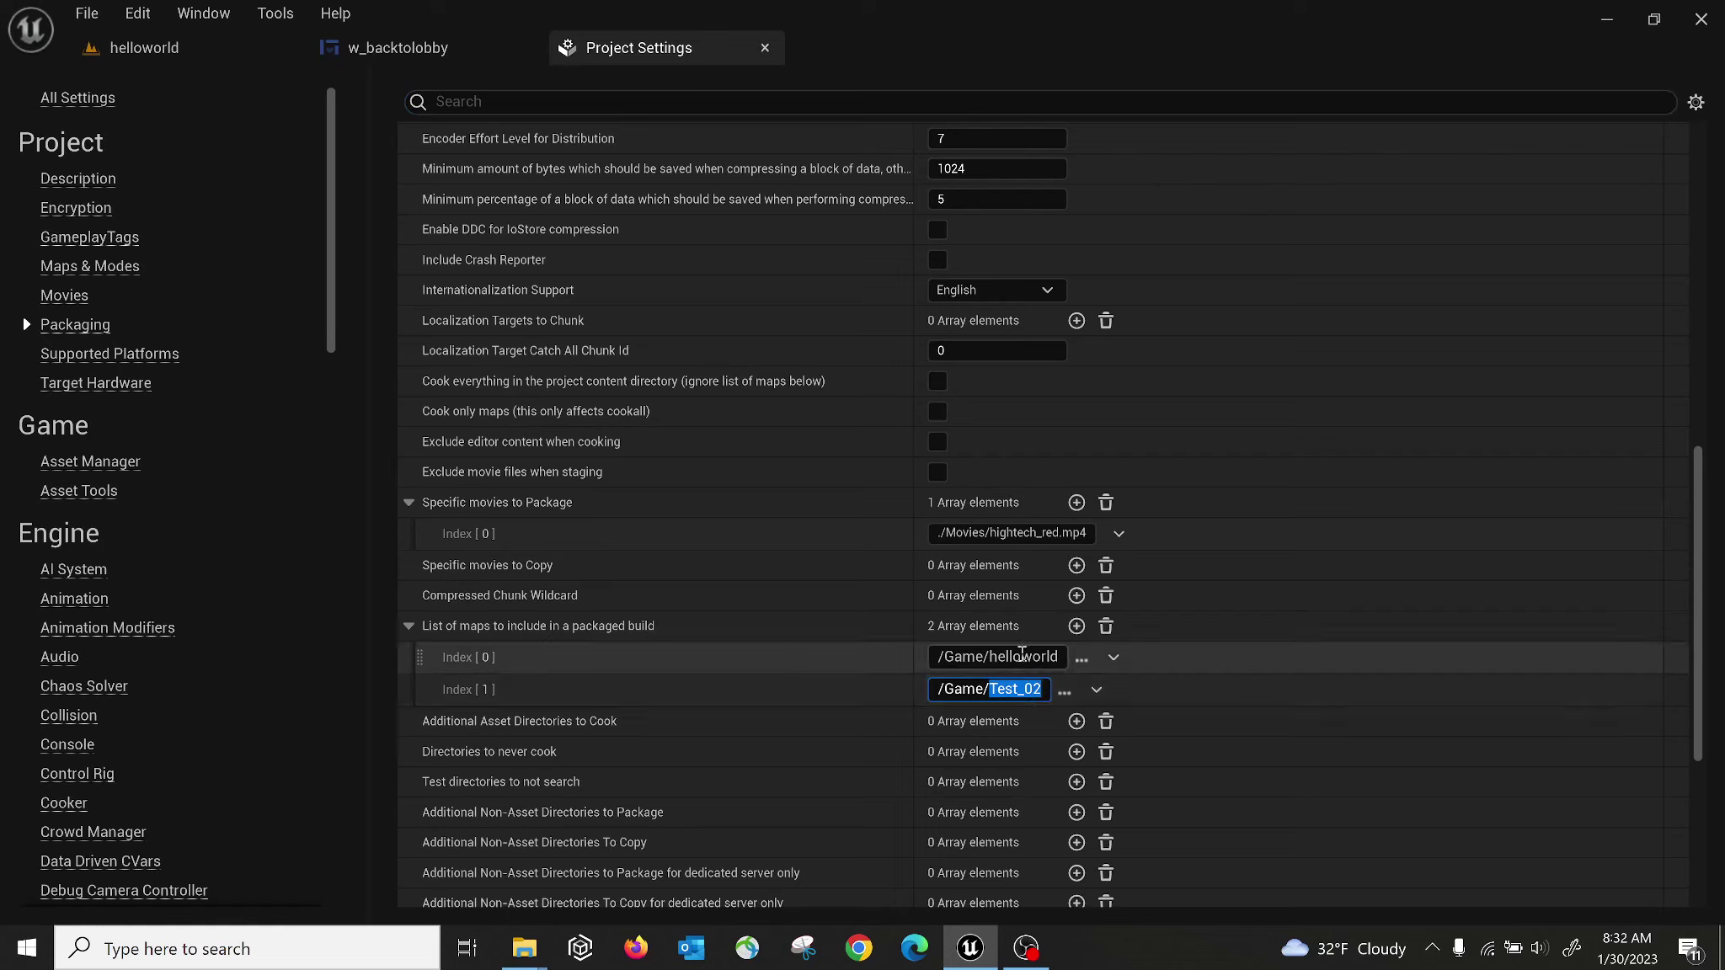
{"action": "left_click", "coordinate": [992, 657]}
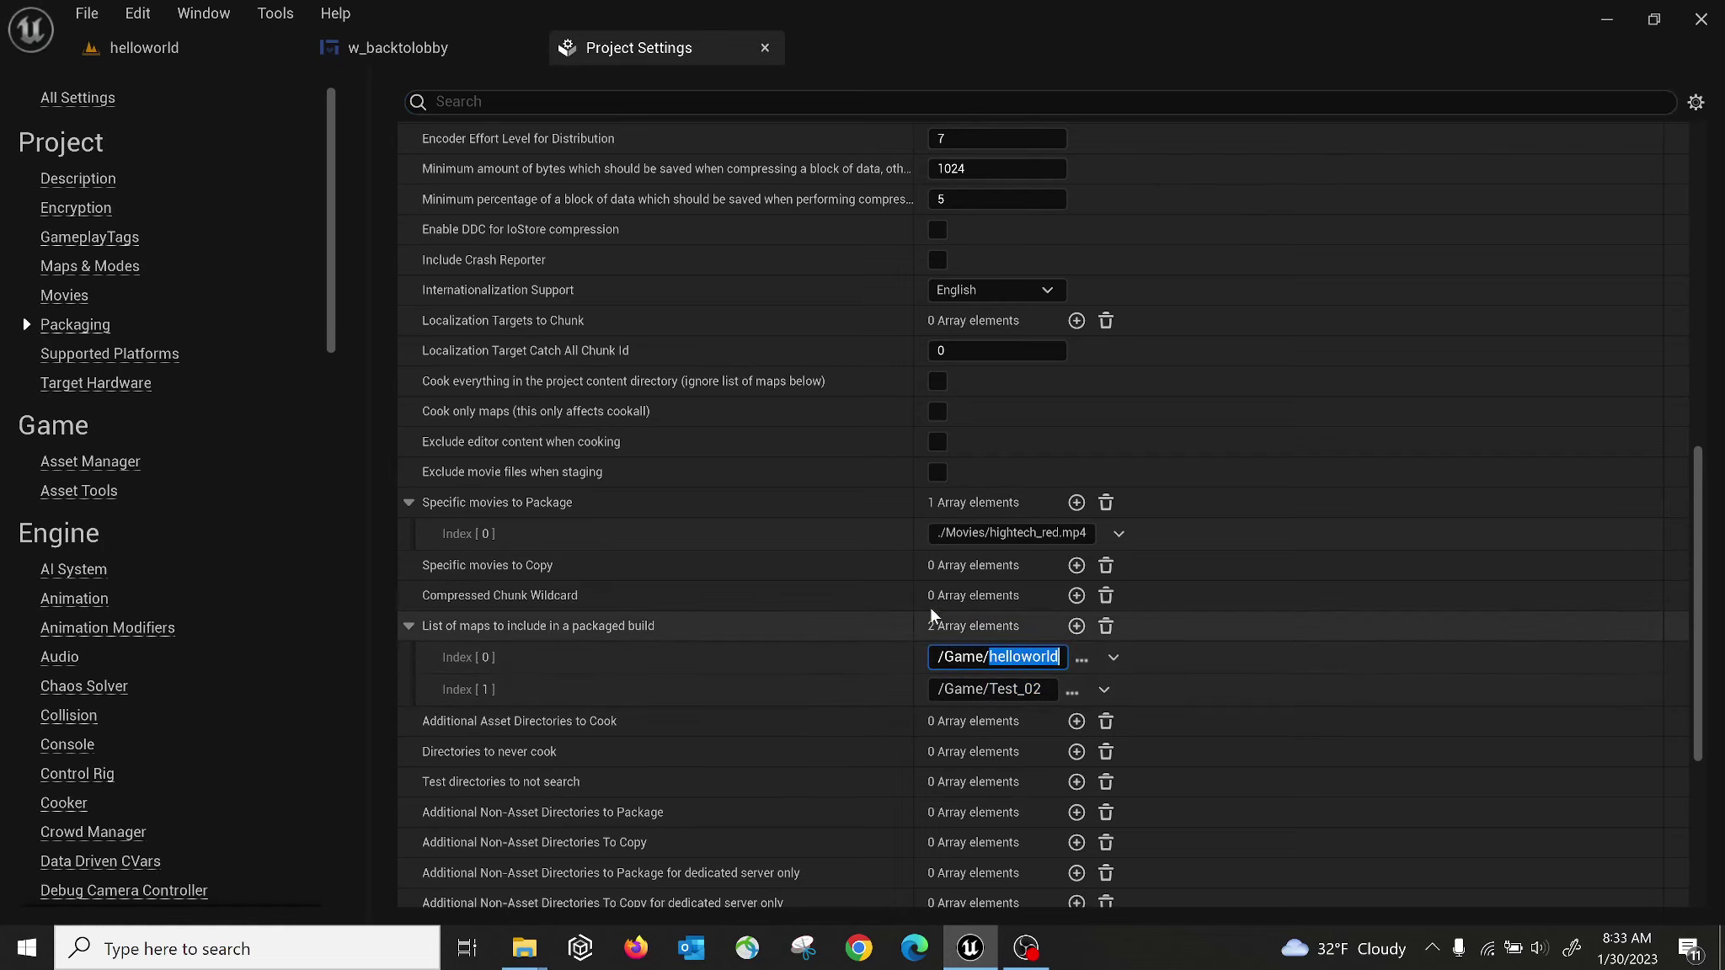
Return to the helloworld level and bring up the Android packaging options with the Package Project command.
{"action": "left_click", "coordinate": [147, 48]}
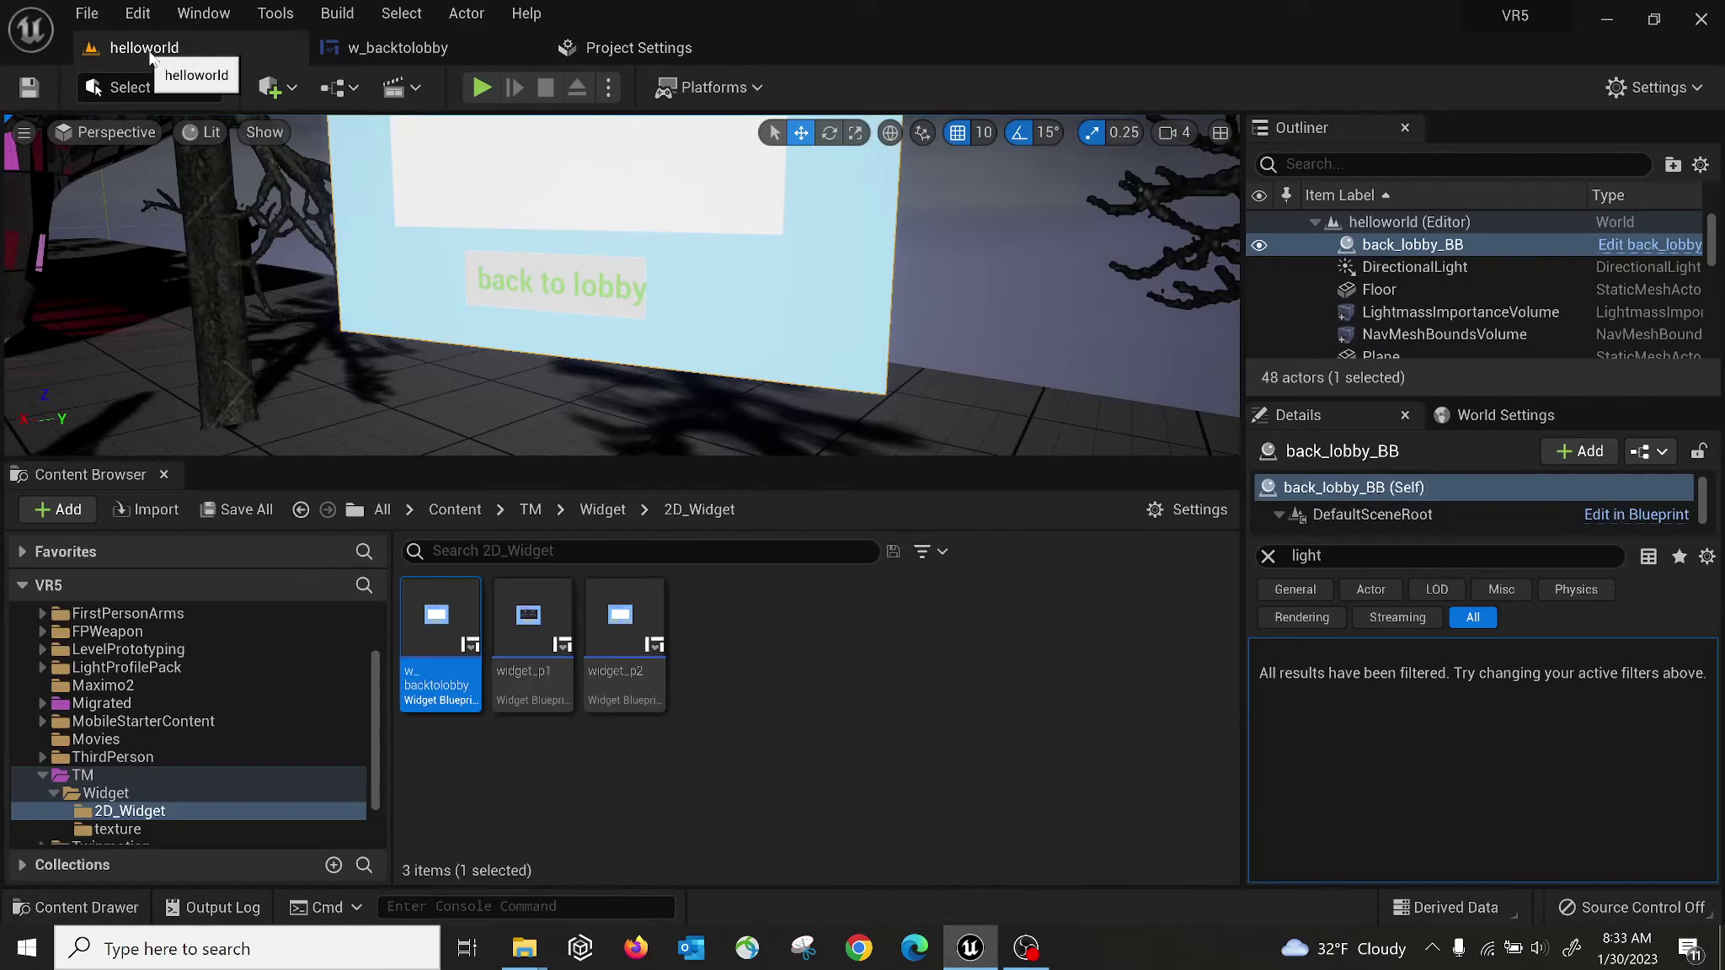
{"action": "left_click", "coordinate": [708, 100]}
{"action": "mouse_move", "coordinate": [770, 250]}
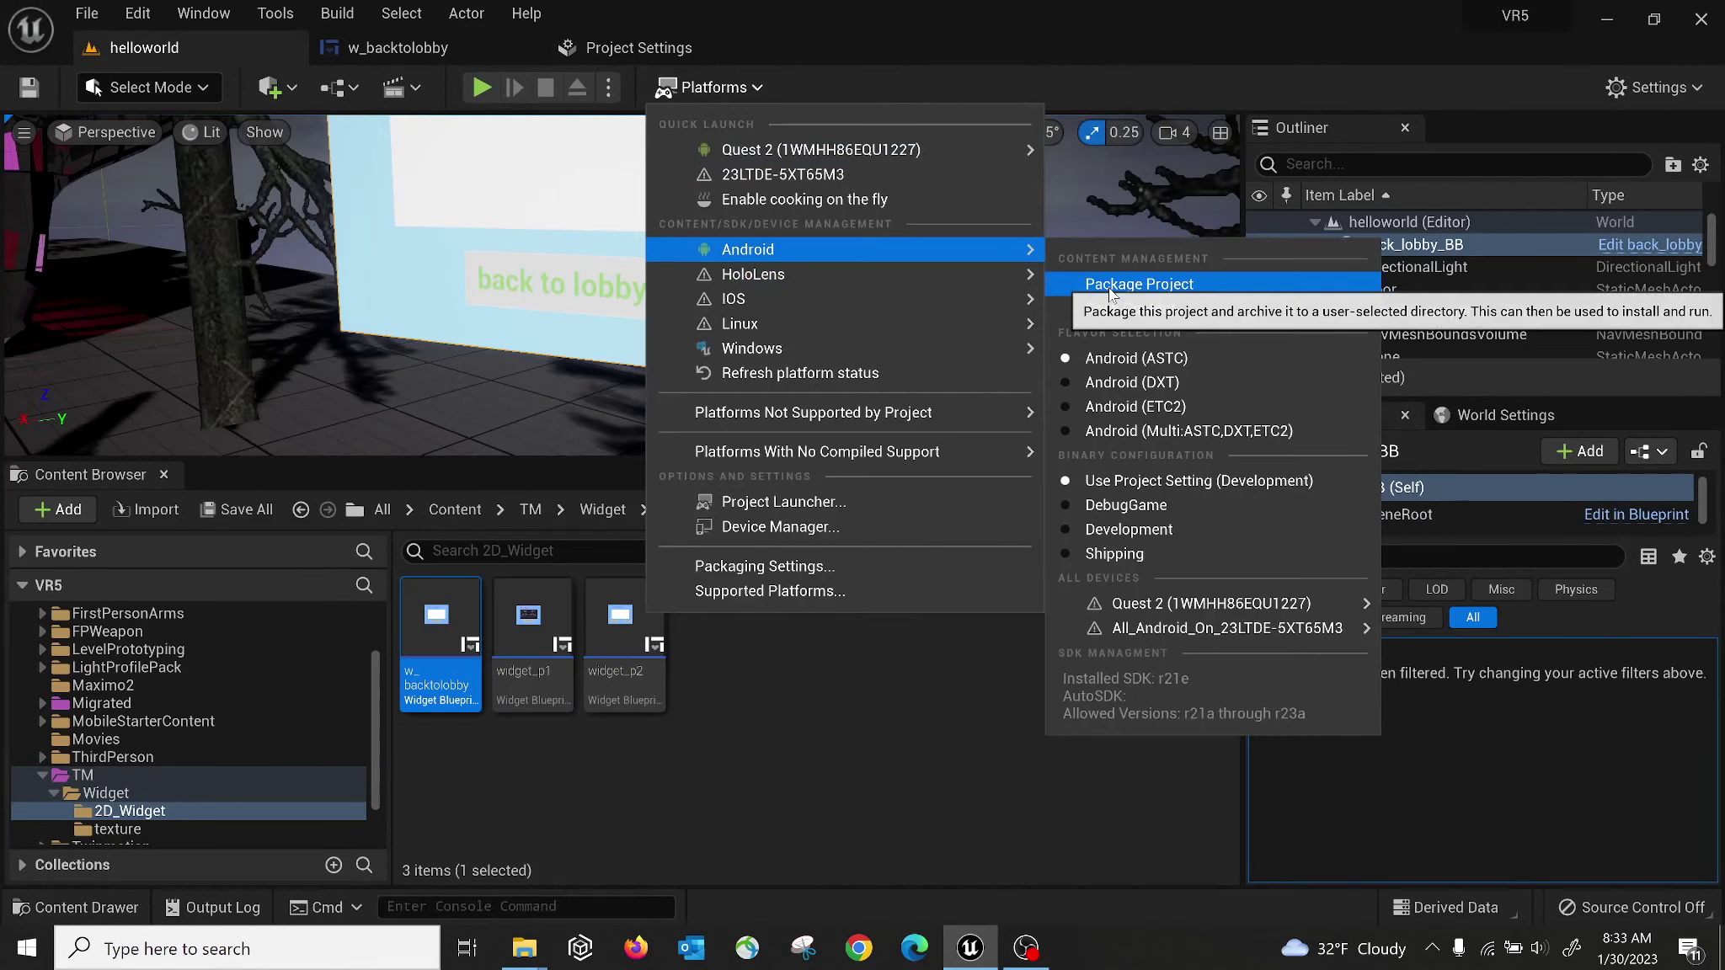